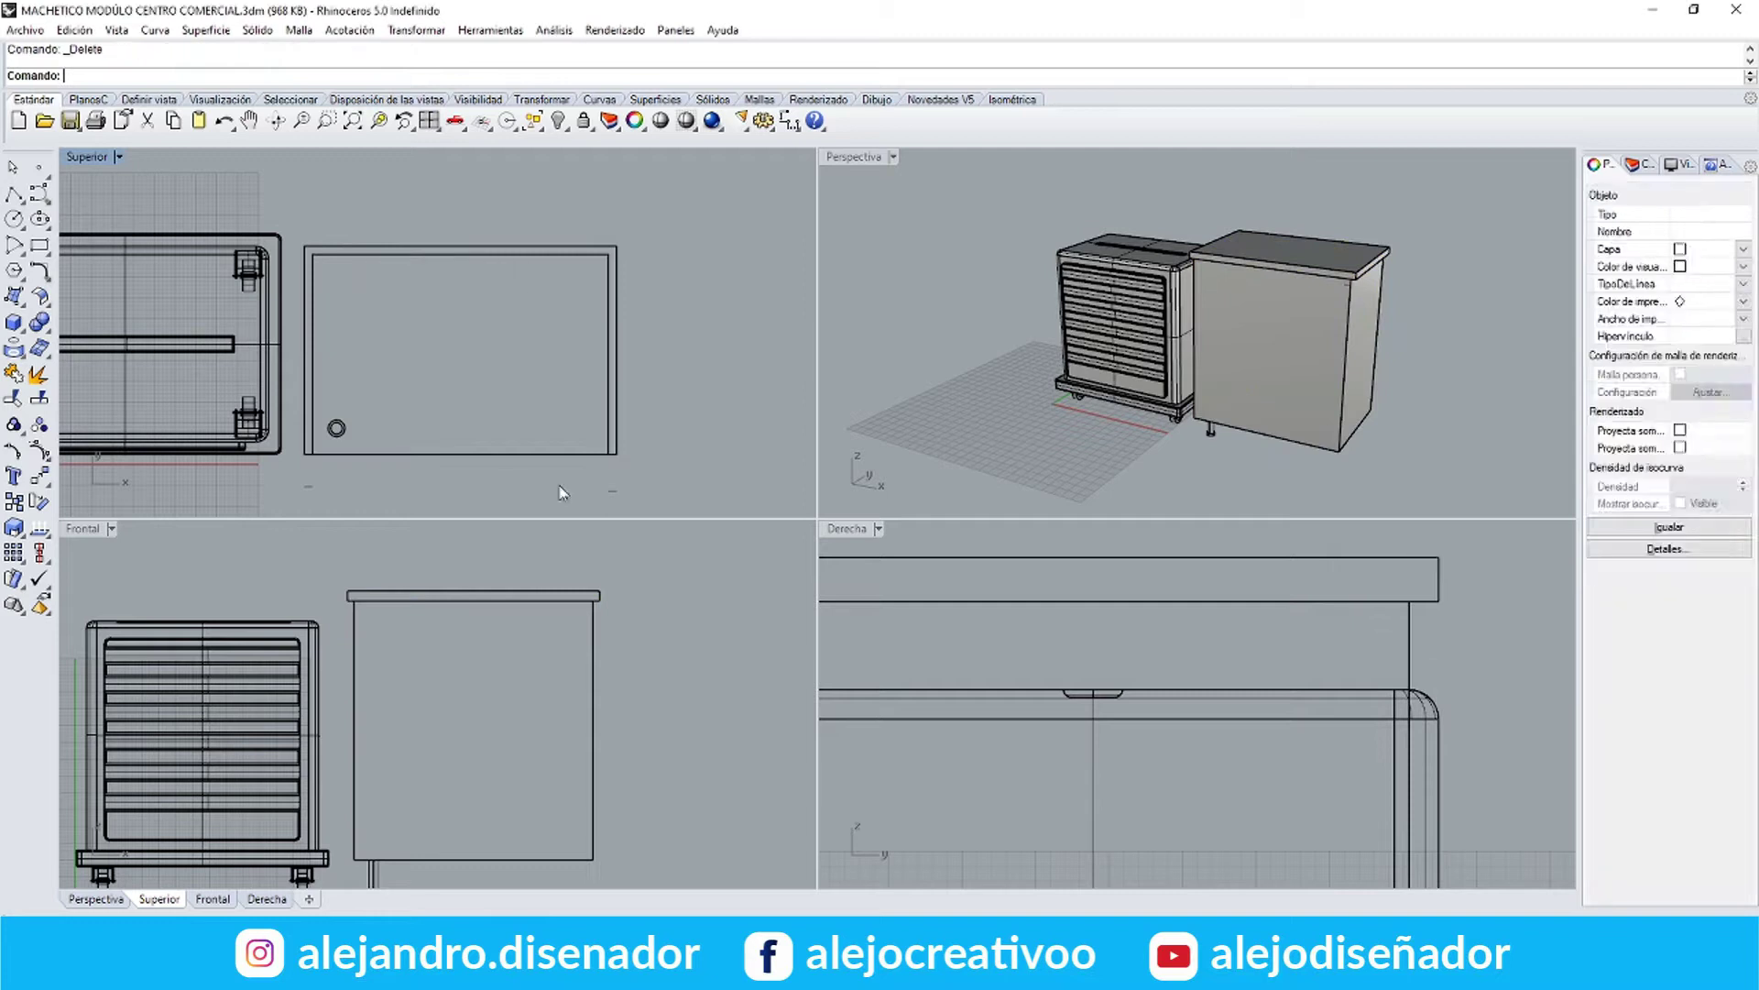
Mirror the cabinet's single leg across the cabinet's width to make a second leg at the opposite end
double_click(854, 157)
drag(873, 754, 836, 722)
double_click(94, 156)
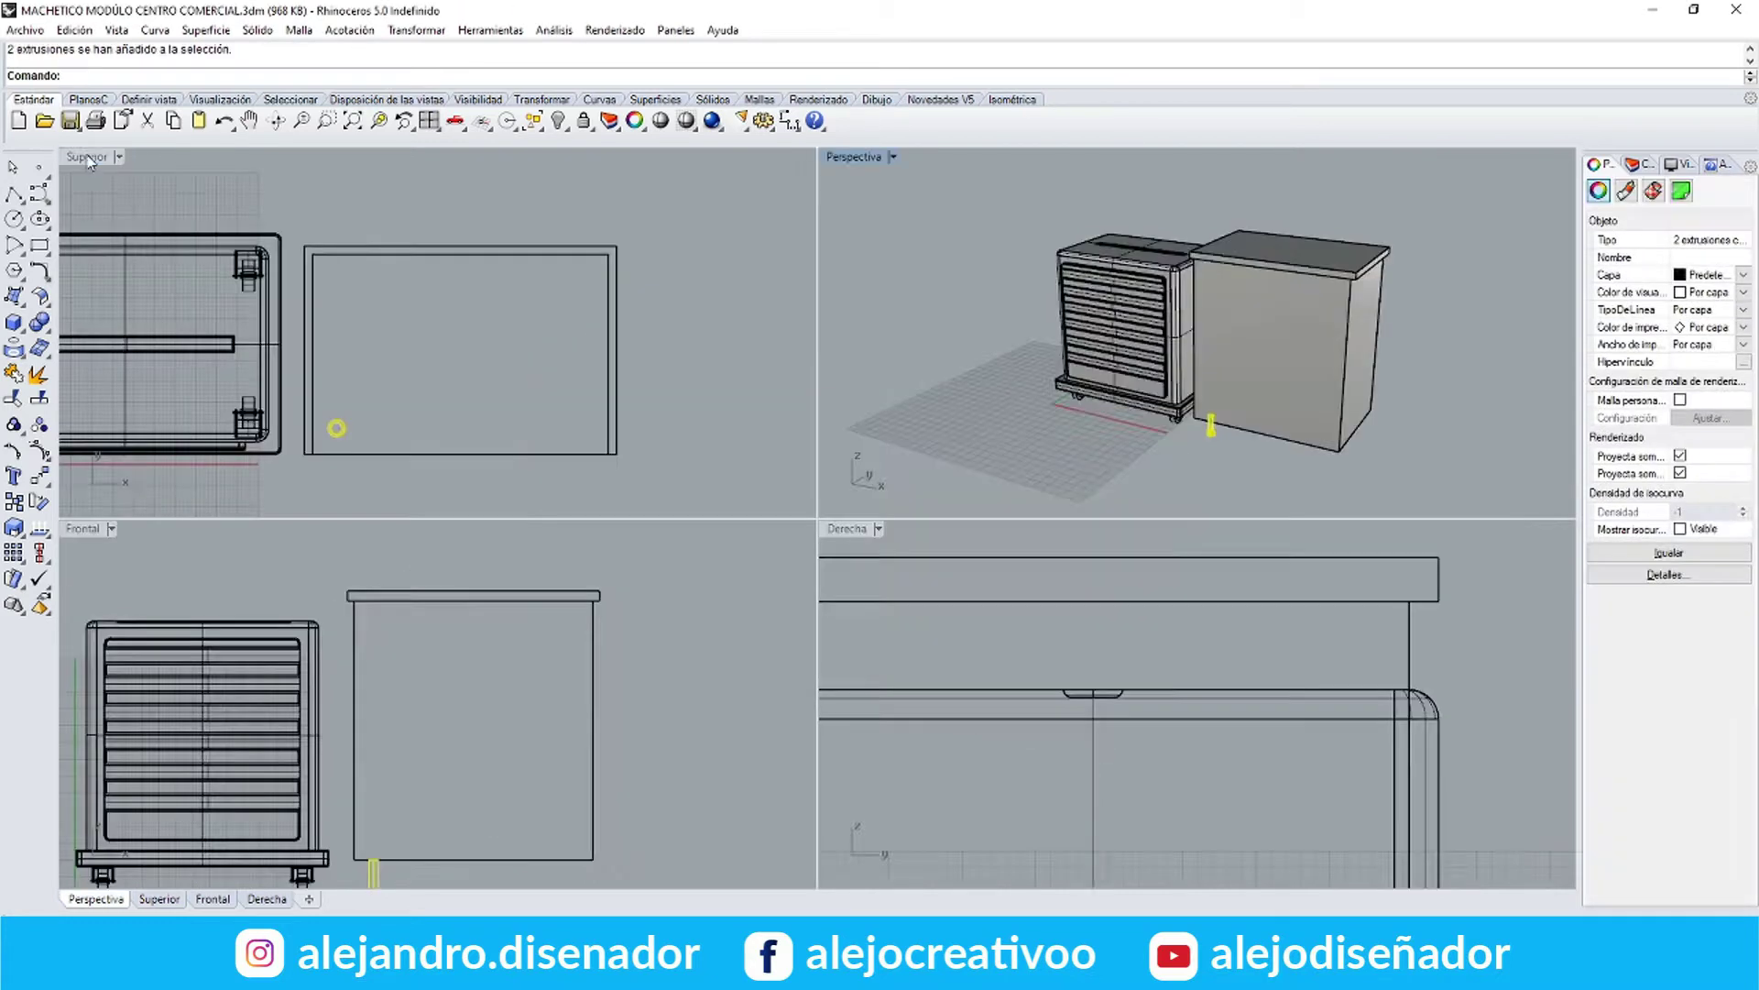
click(429, 31)
click(430, 172)
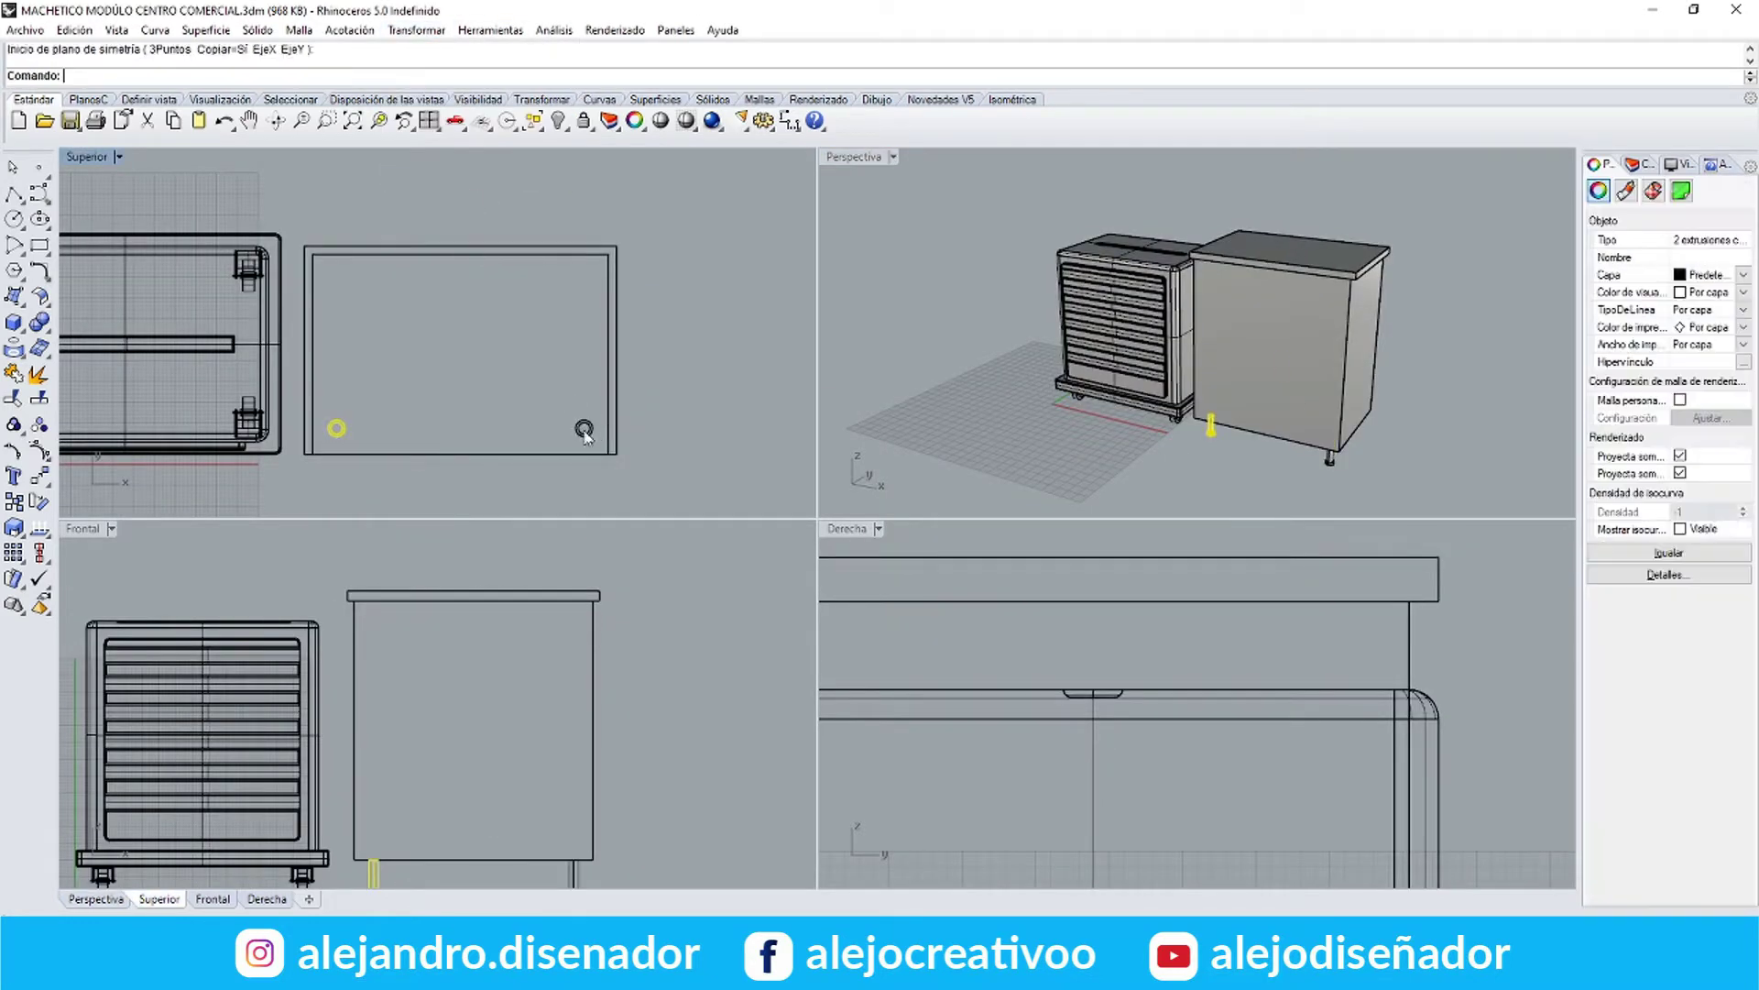
Mirror both cabinet legs across the cabinet's lengthwise centre line onto its other long side
click(416, 30)
click(422, 172)
click(608, 354)
click(696, 354)
Create a thin door box on the cabinet's open side, from the bottom corner to mid-width and up to just below the top
double_click(837, 158)
click(1100, 266)
right_drag(1099, 266, 367, 302)
click(13, 322)
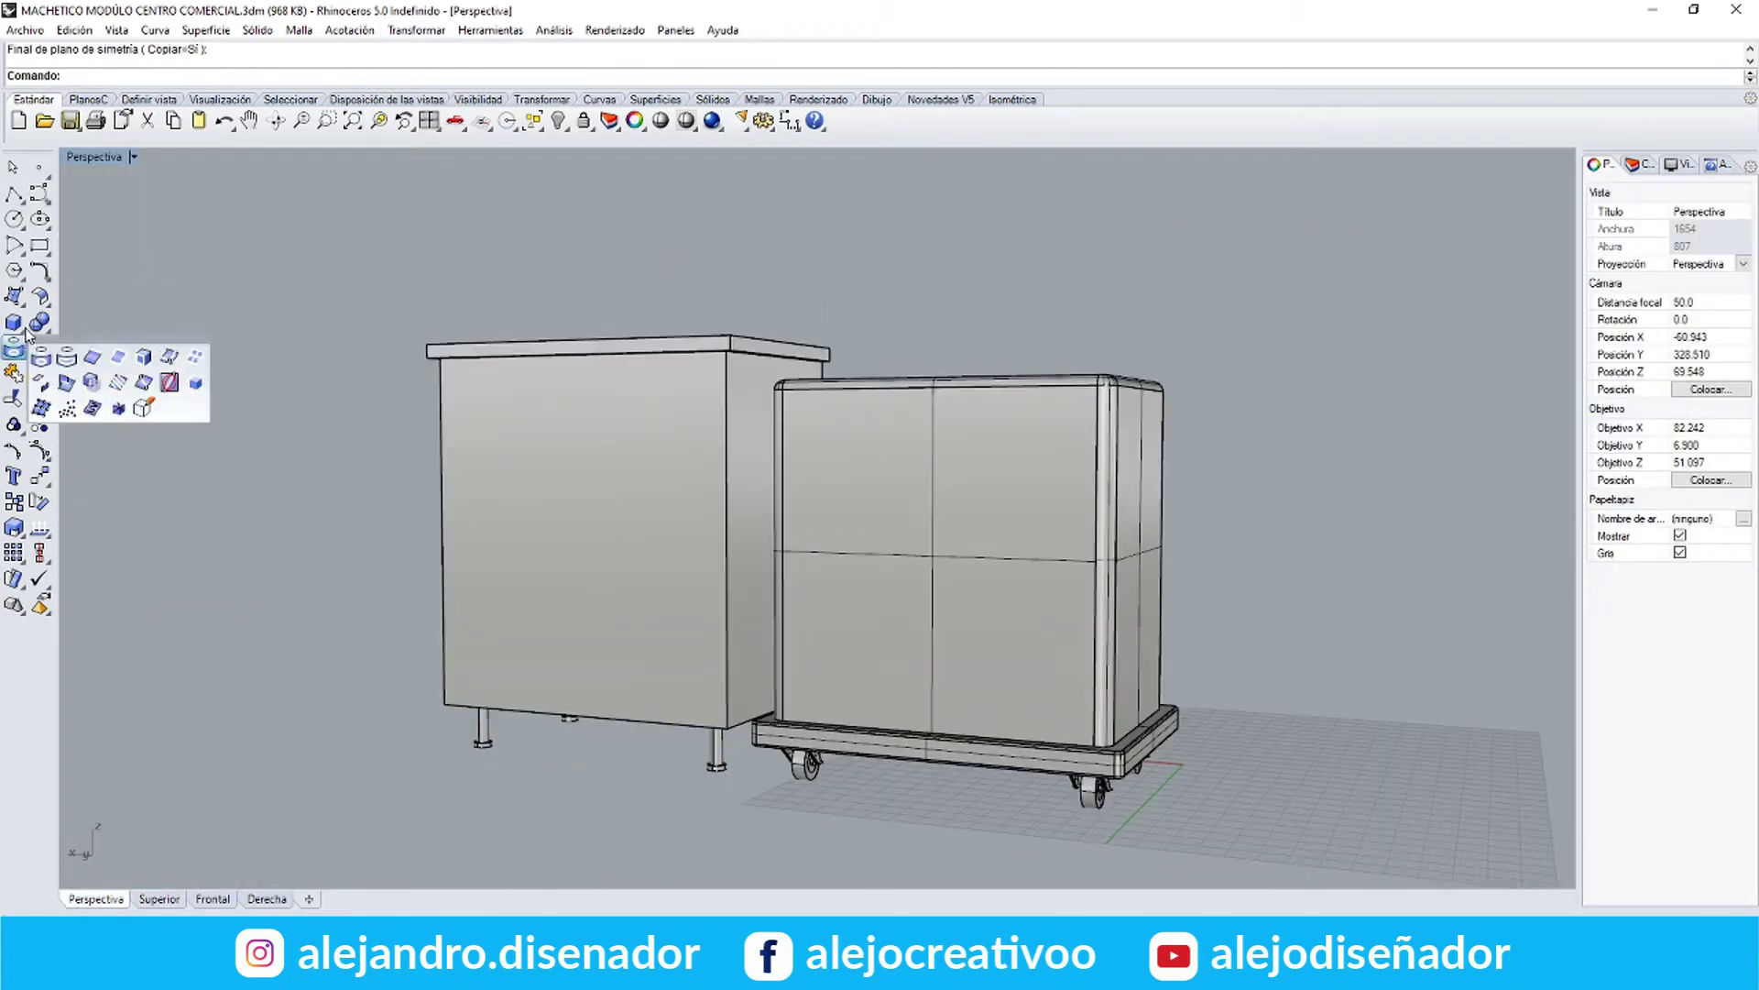
click(444, 705)
right_drag(444, 704, 492, 743)
scroll(534, 671, up, 8)
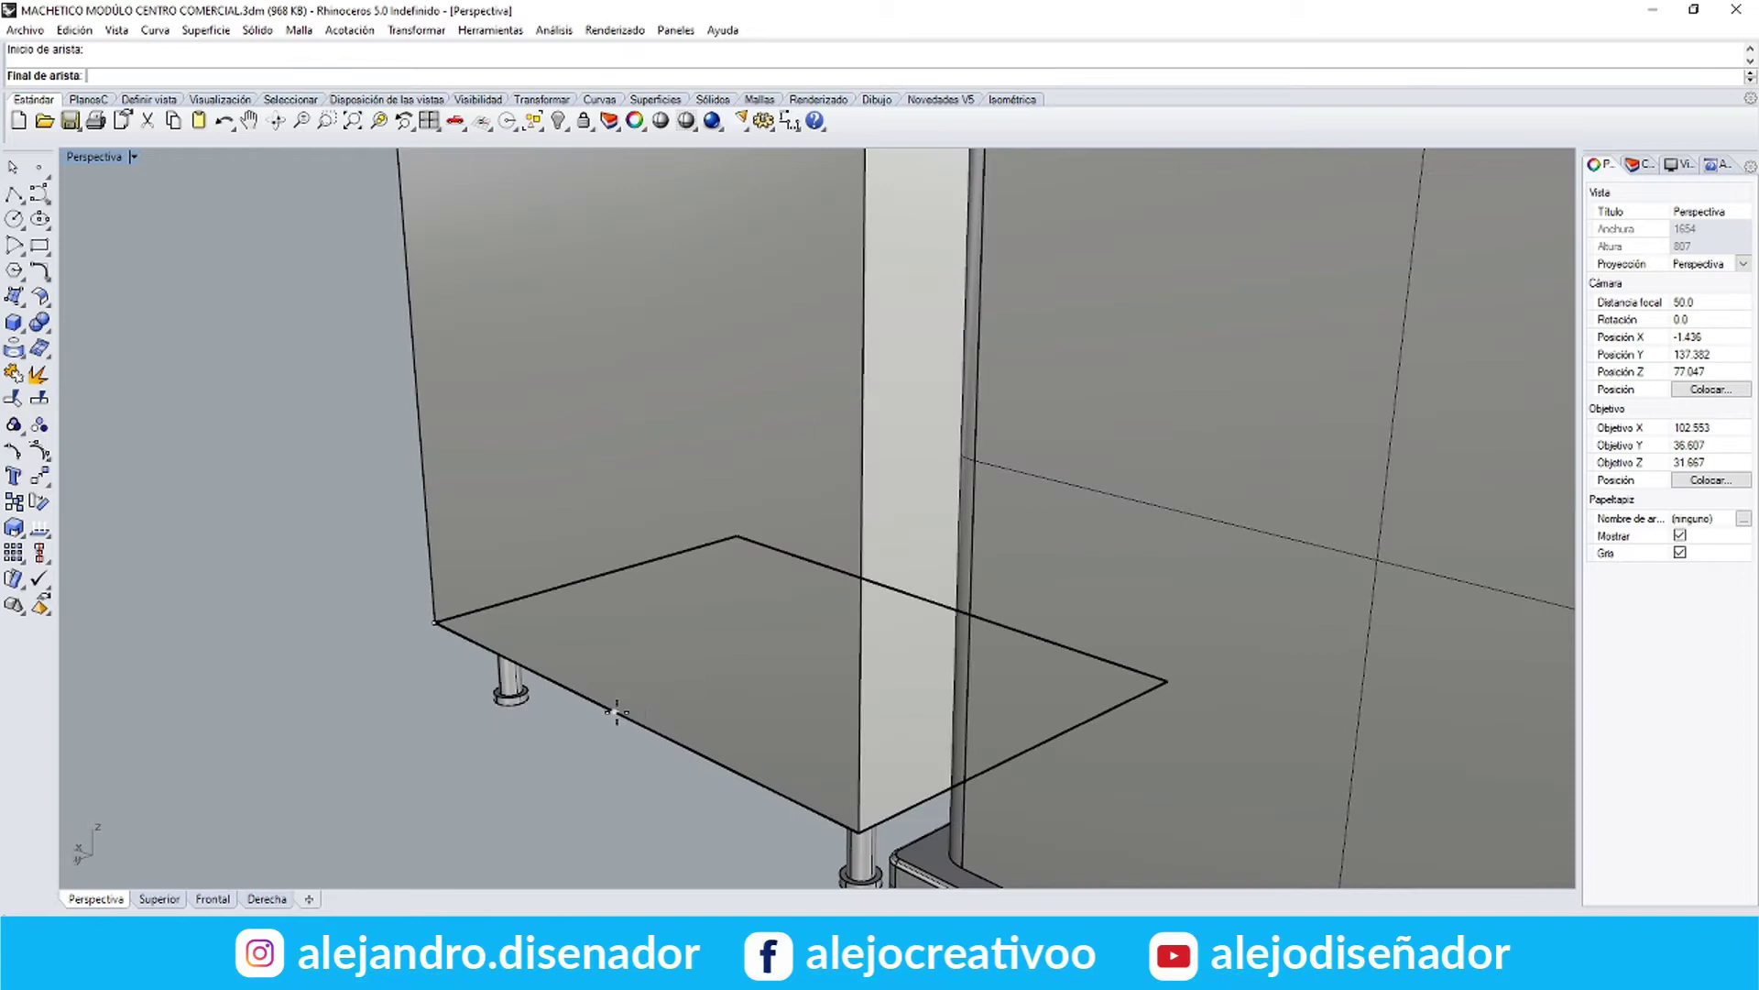
click(613, 715)
scroll(613, 715, down, 7)
right_drag(613, 715, 559, 550)
scroll(511, 404, up, 8)
right_drag(510, 404, 518, 378)
key(Return)
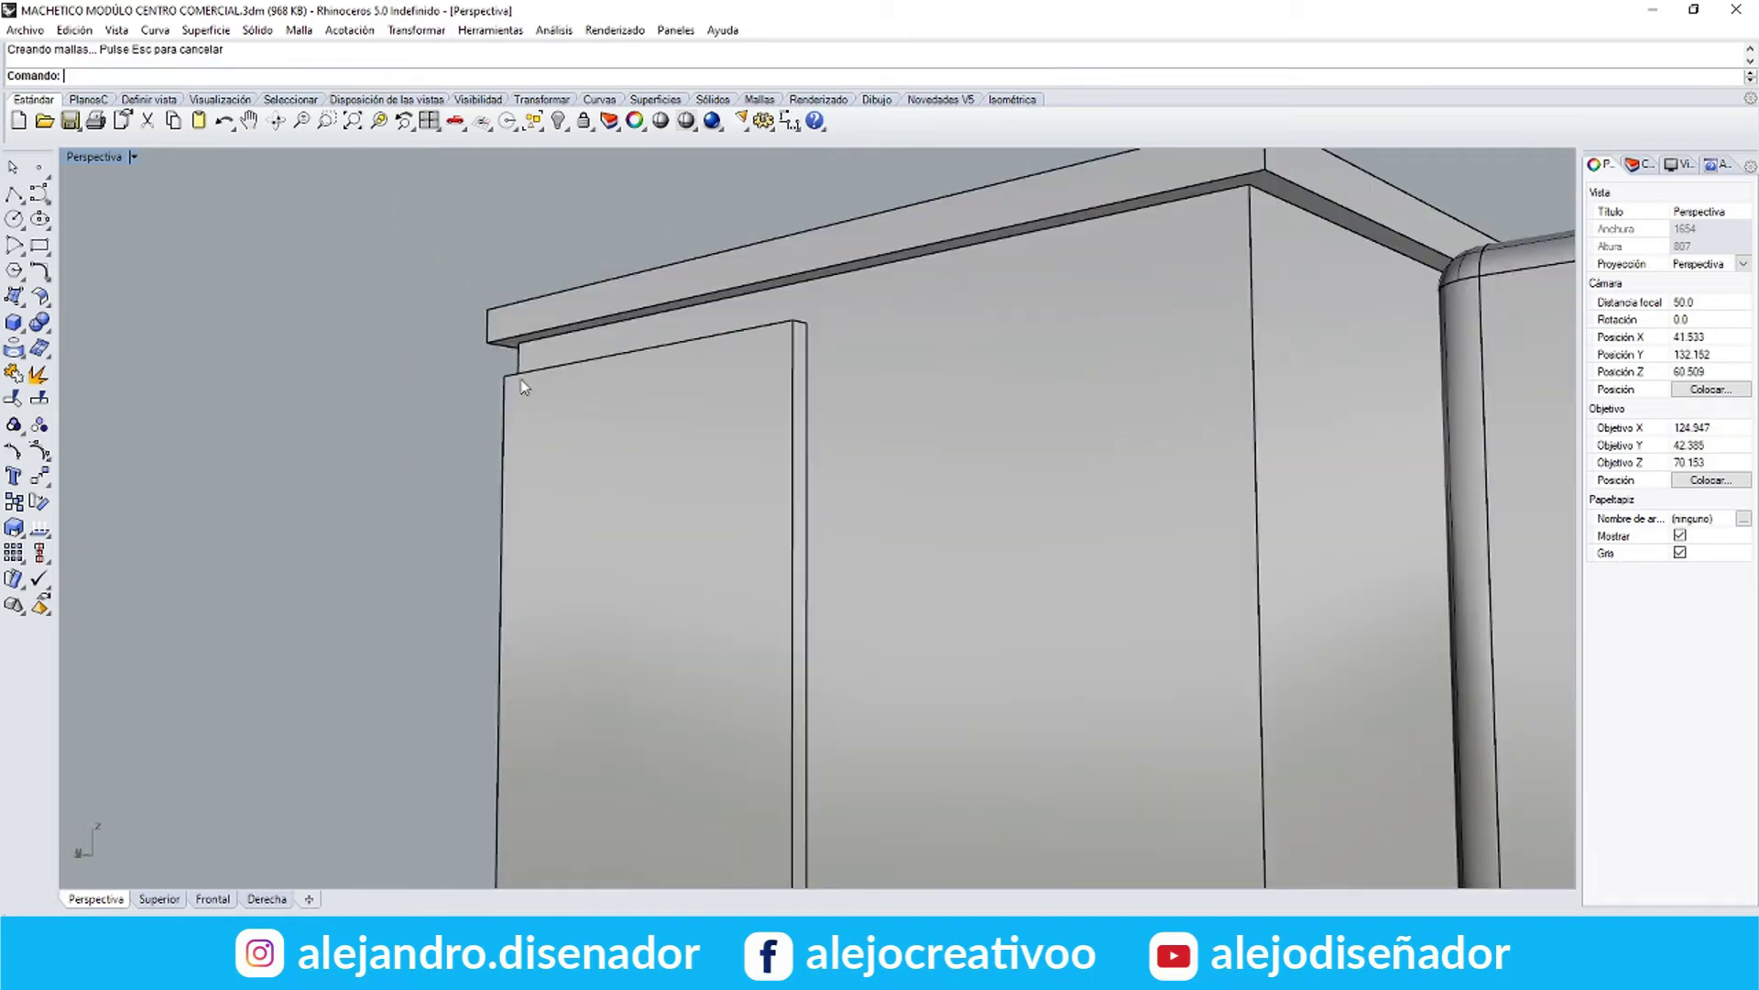
Copy the door panel beside itself so the pair covers the cabinet's full width
scroll(751, 361, down, 5)
click(752, 361)
scroll(743, 568, up, 4)
click(416, 31)
click(436, 73)
click(637, 570)
click(801, 632)
key(Return)
key(Escape)
scroll(805, 632, down, 8)
right_drag(825, 614, 767, 601)
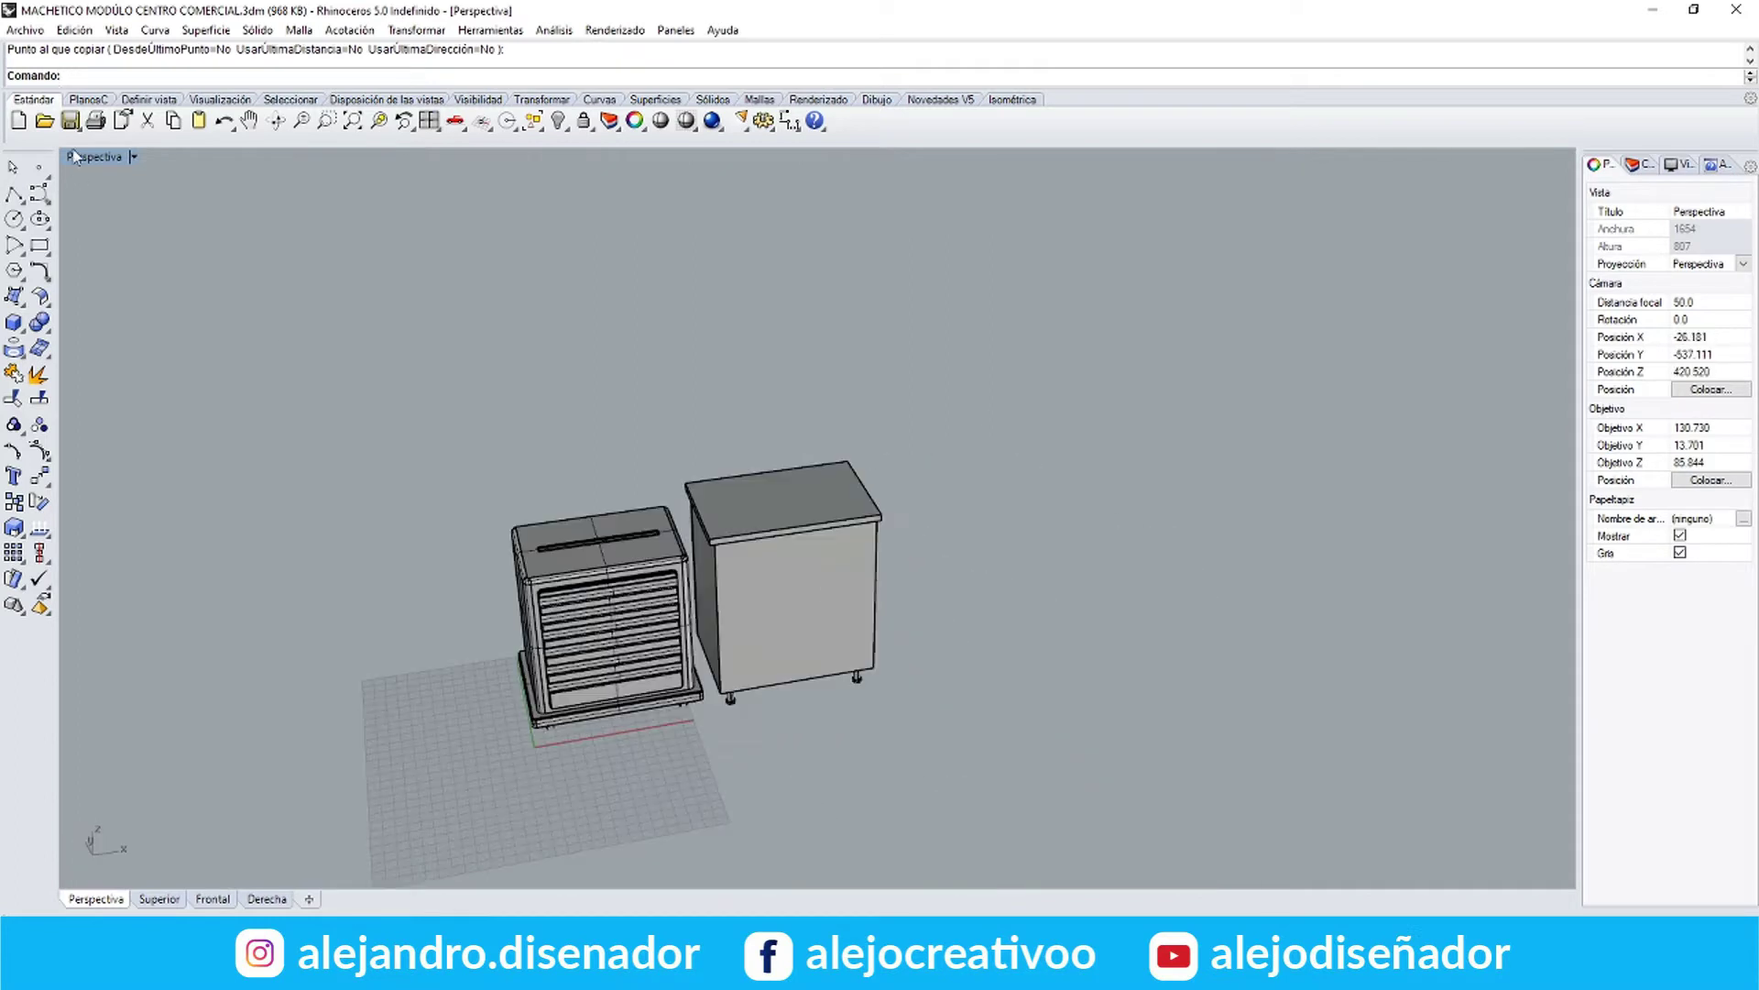
Select the whole cabinet in the top view and move it horizontally until it sits against the wheeled drawer unit
double_click(74, 154)
double_click(73, 154)
drag(542, 255, 540, 254)
click(416, 30)
click(433, 51)
click(574, 252)
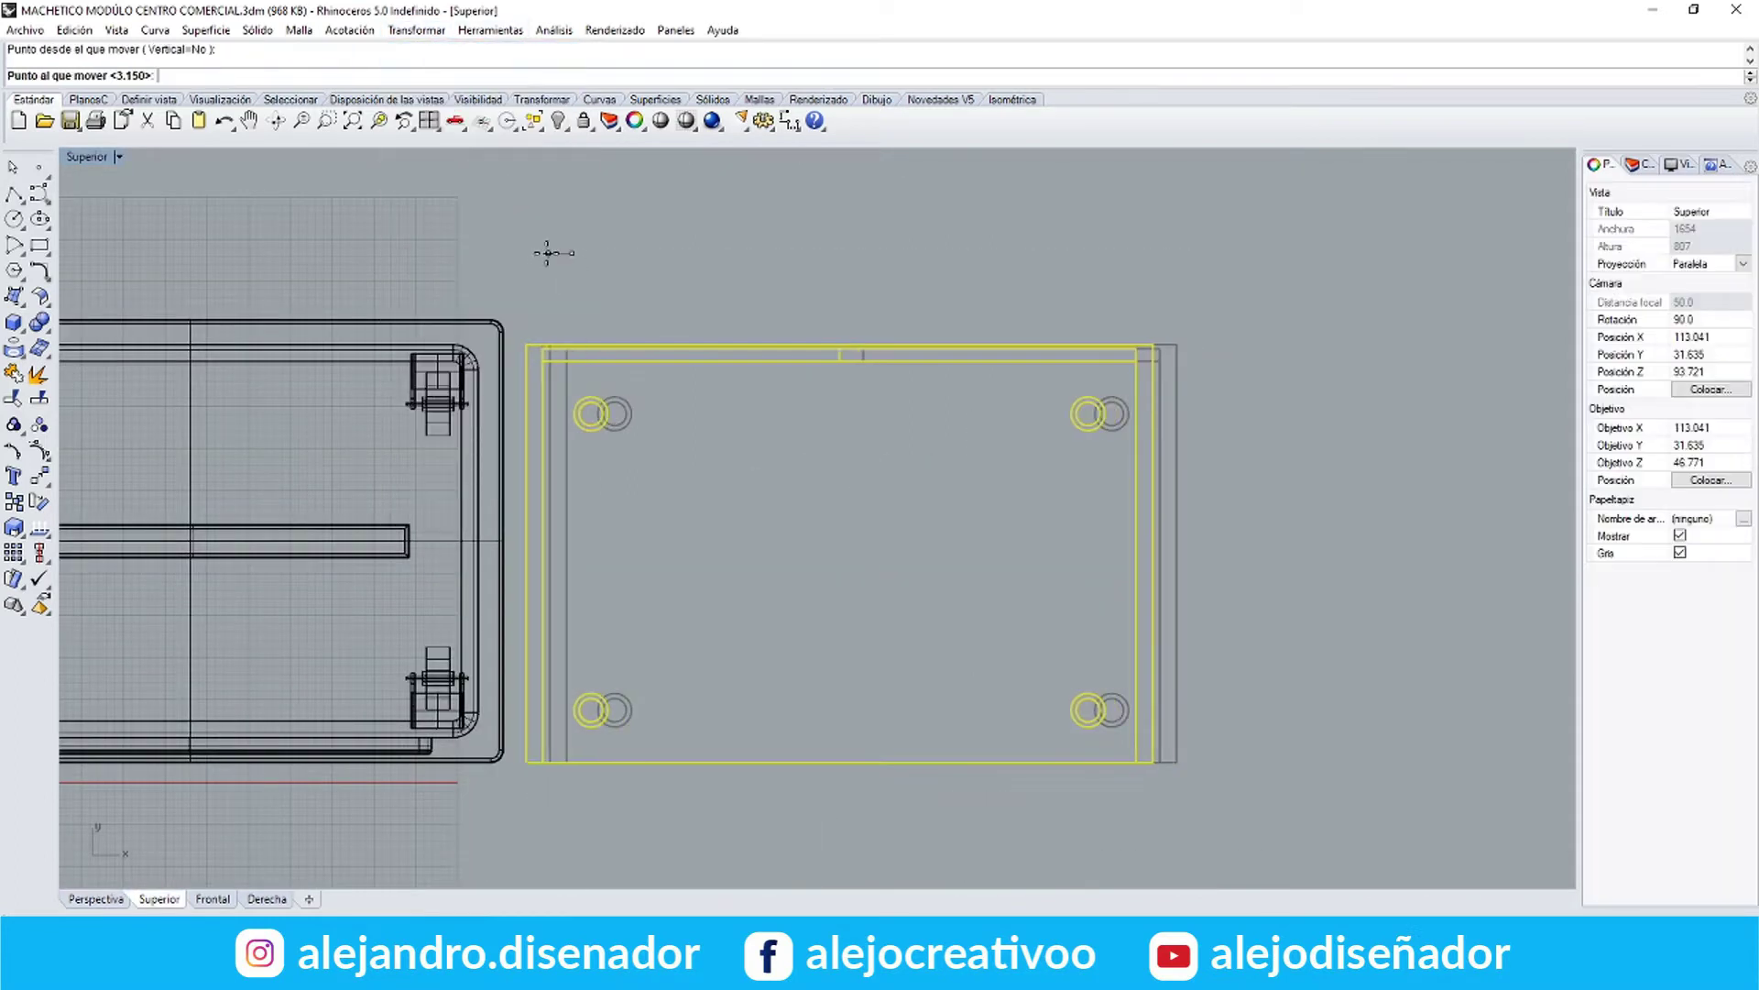
click(530, 252)
Switch to the photo of the hand-drawn floor plan and check the layout and dimensions of the front counter
double_click(87, 157)
double_click(868, 163)
right_click(825, 357)
right_drag(824, 358, 872, 393)
scroll(926, 555, up, 2)
key(alt+Tab)
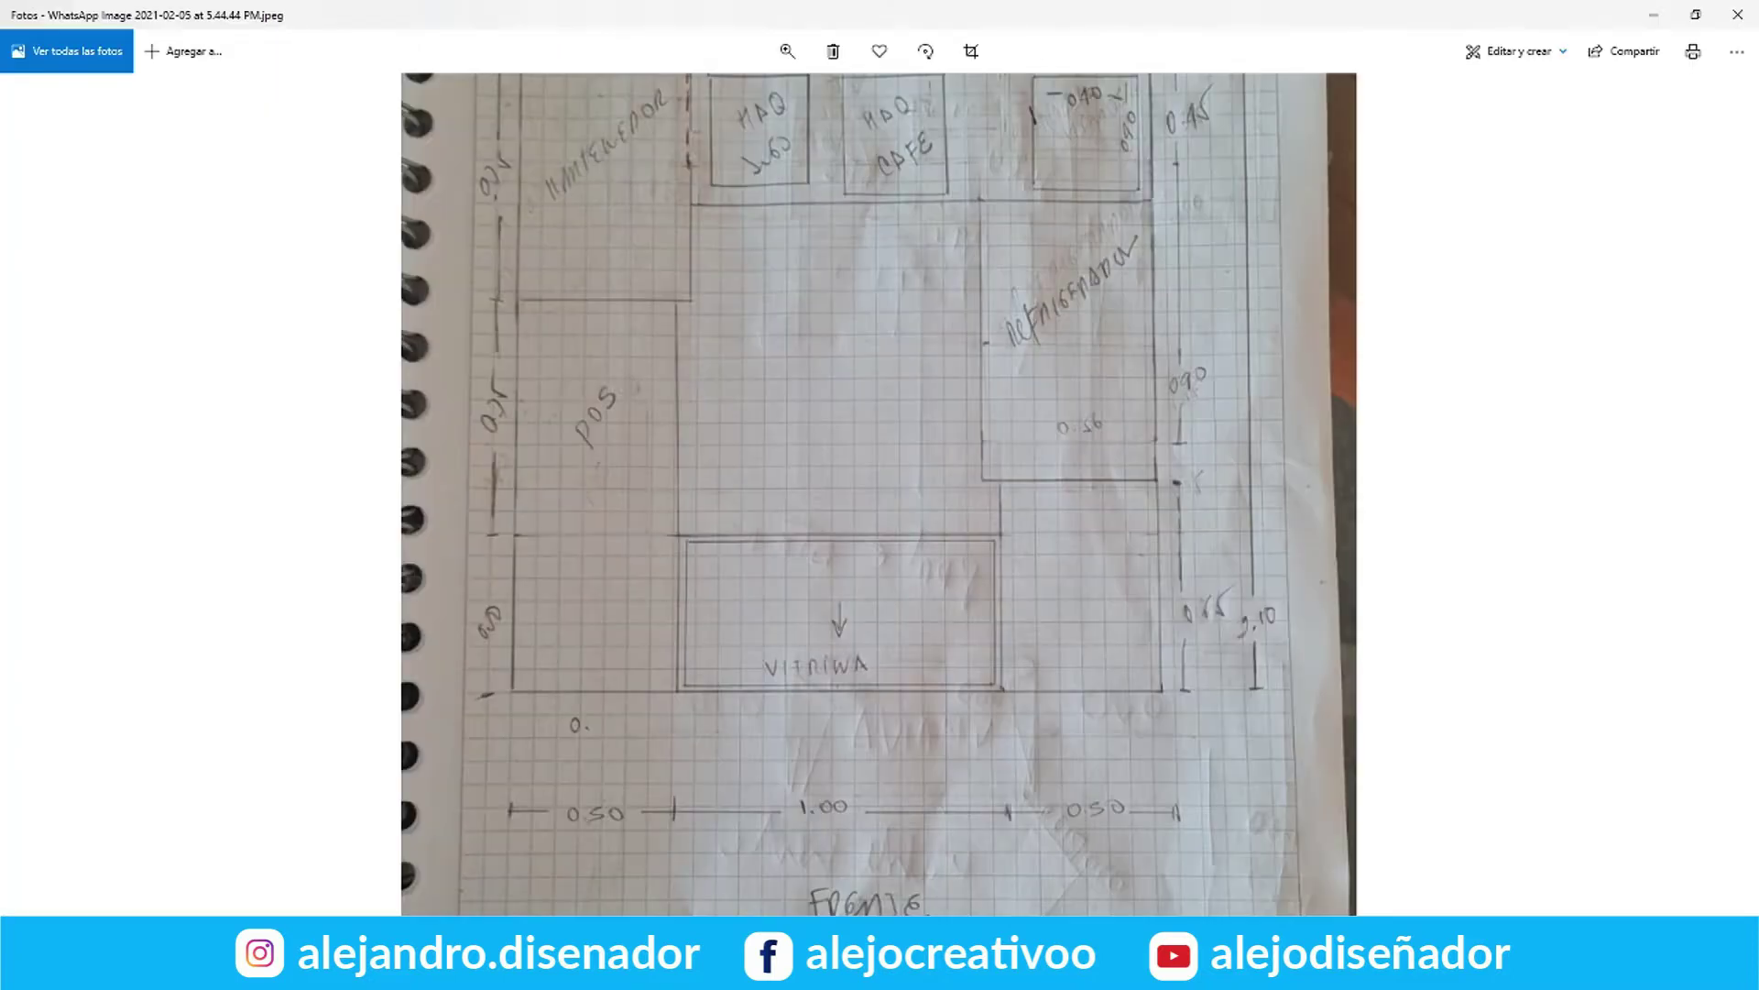
key(Right)
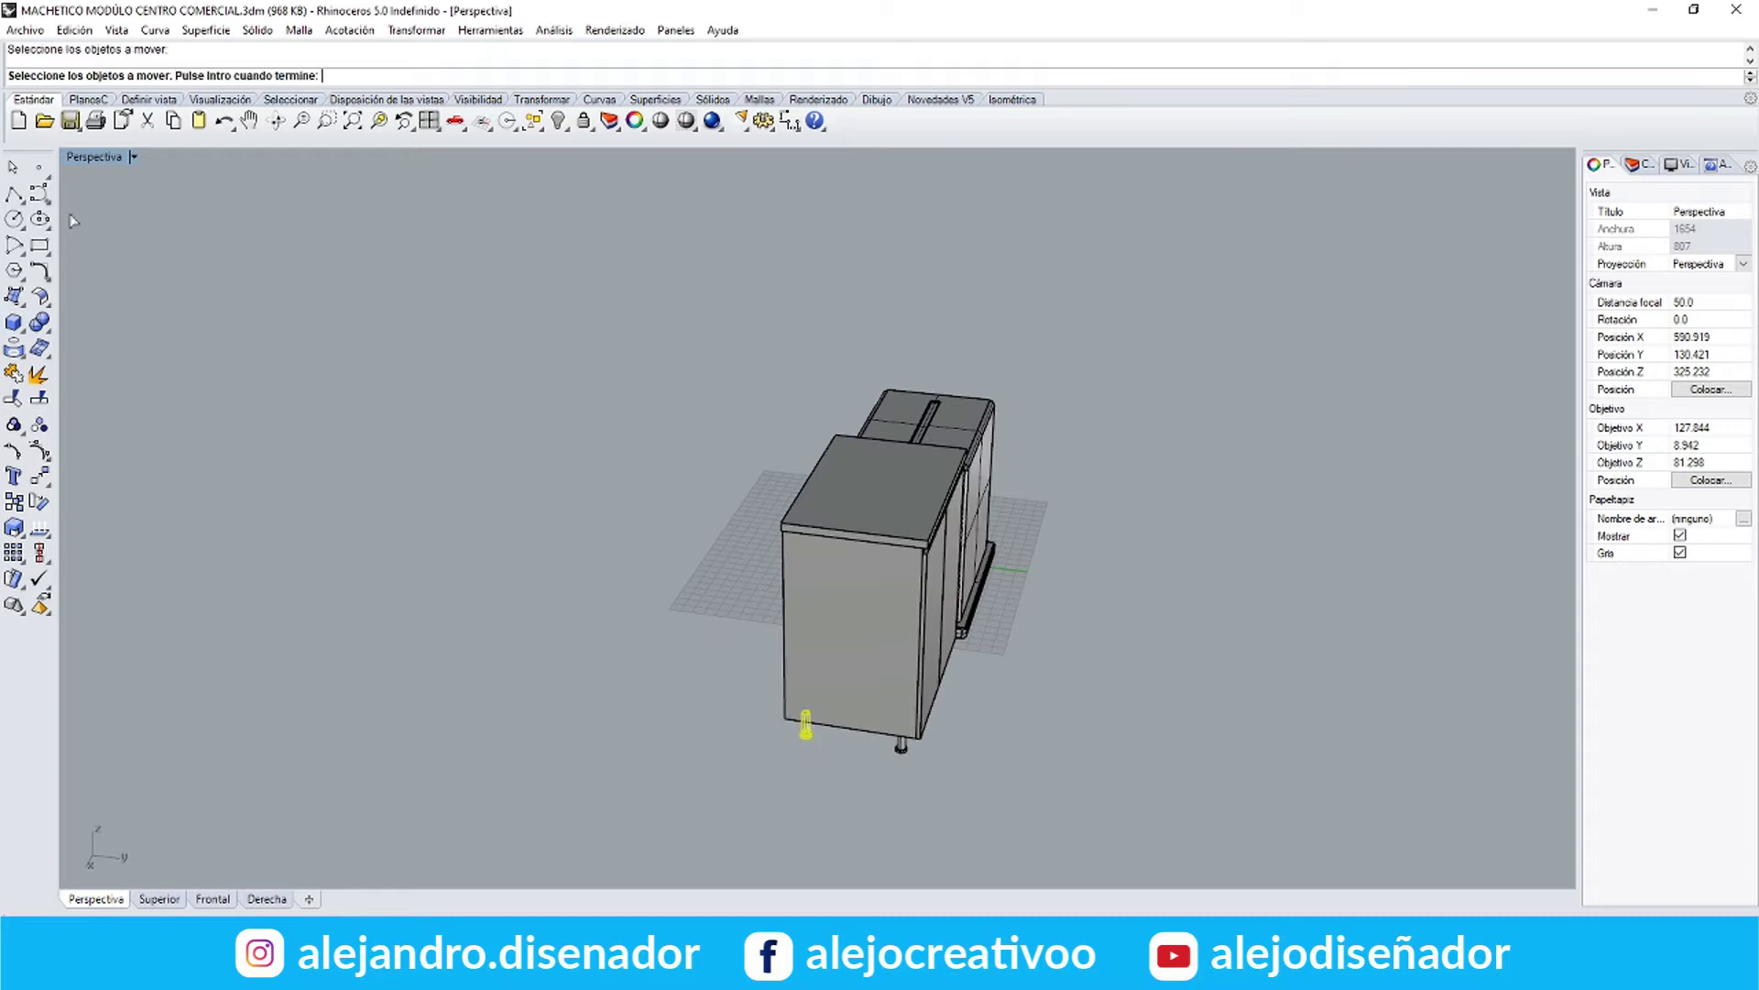
Create a long three-point box for the front counter, starting at the cabinet's outer corner and running perpendicular to it
click(96, 369)
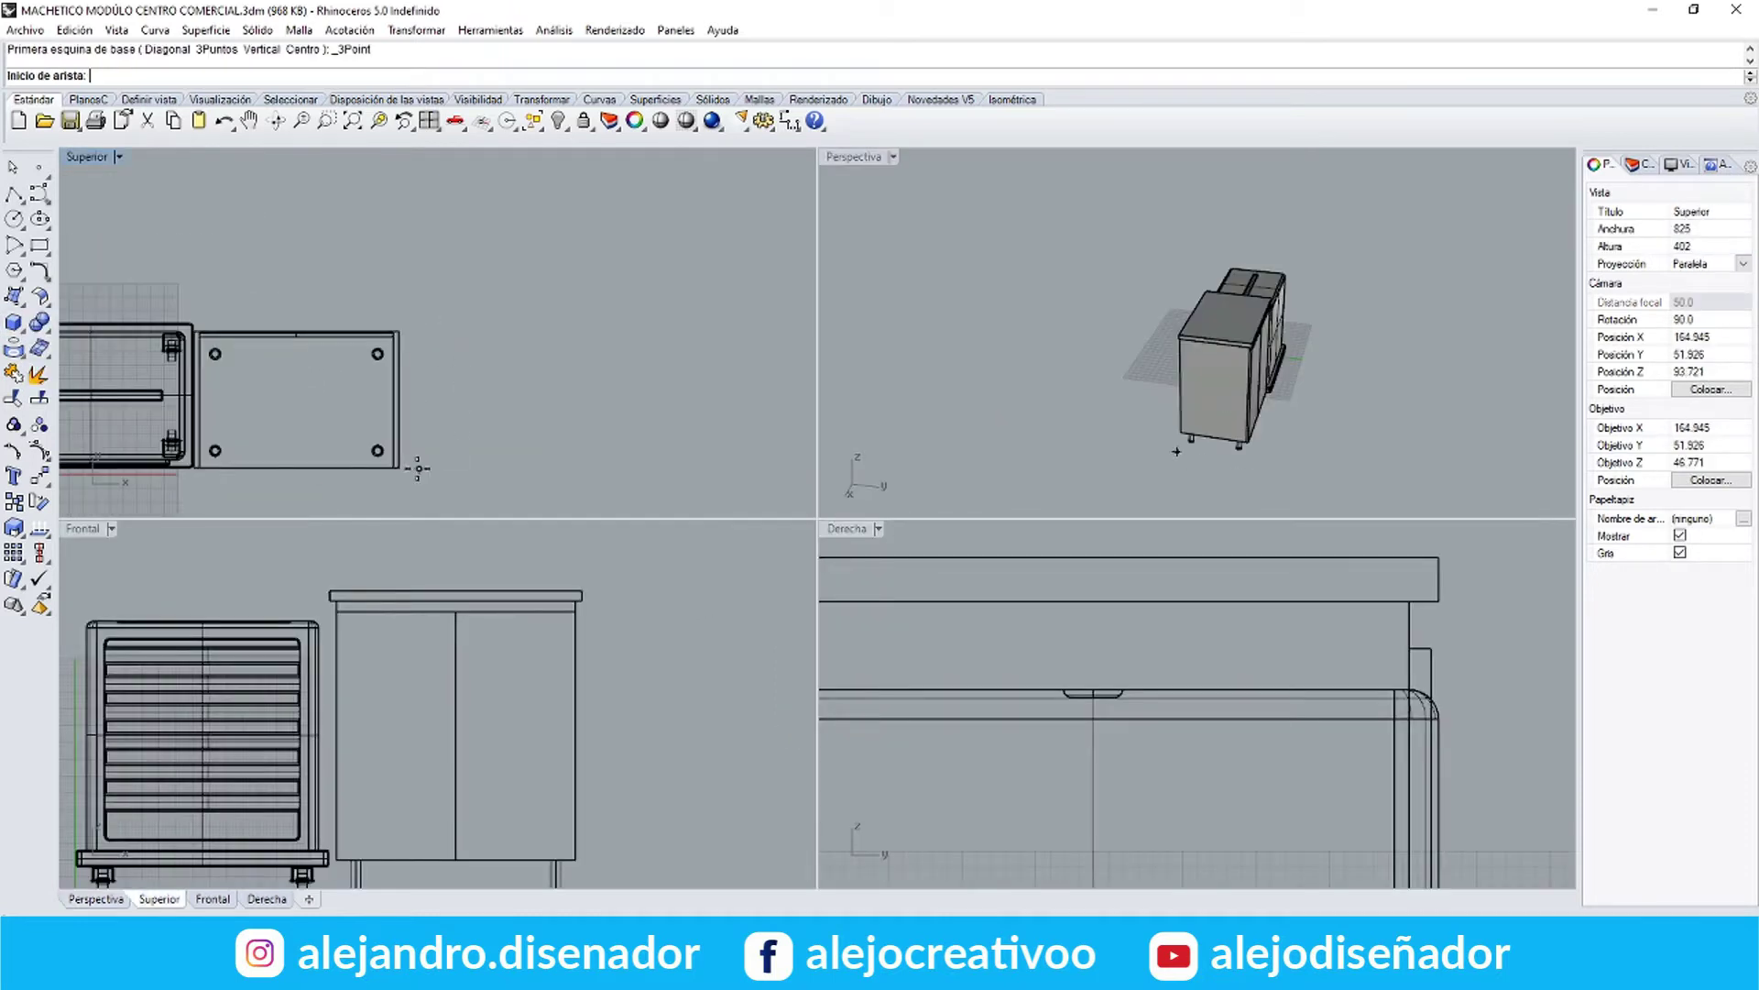
click(399, 467)
text(5)
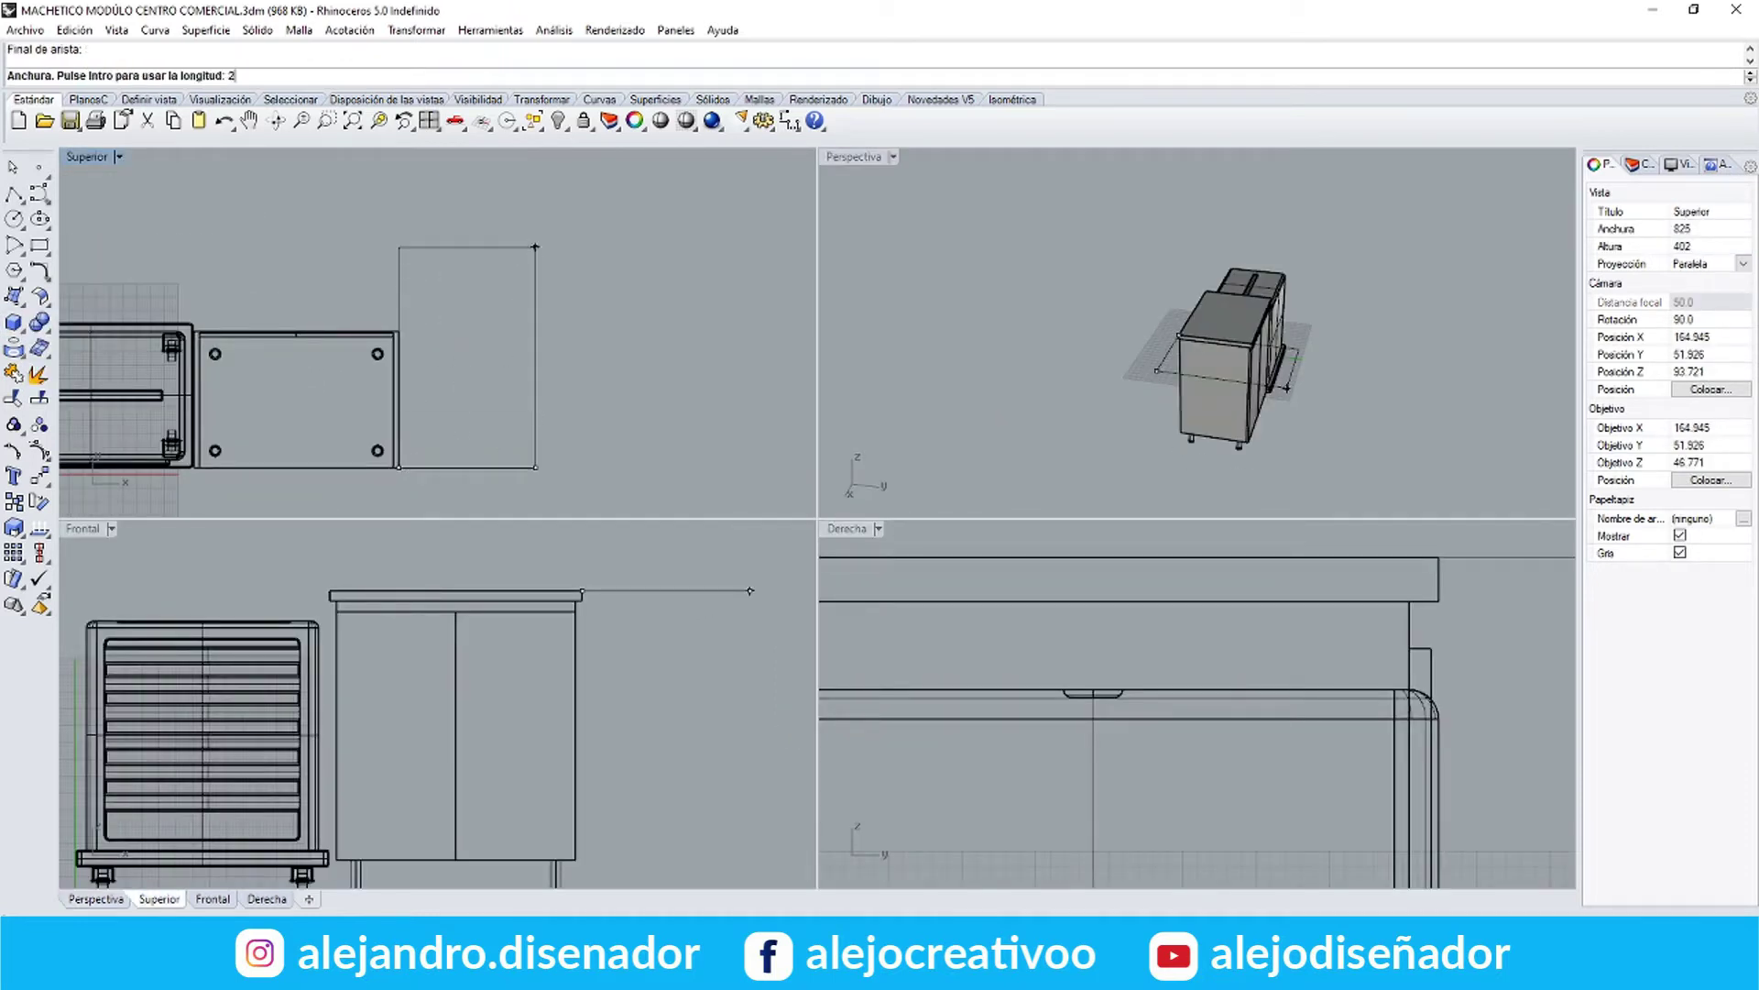
click(514, 246)
text(75)
key(Return)
Move the counter box straight down 77 units so its top is level with the cabinet top
click(829, 557)
click(414, 36)
click(429, 51)
scroll(550, 733, down, 9)
scroll(633, 647, up, 7)
click(550, 551)
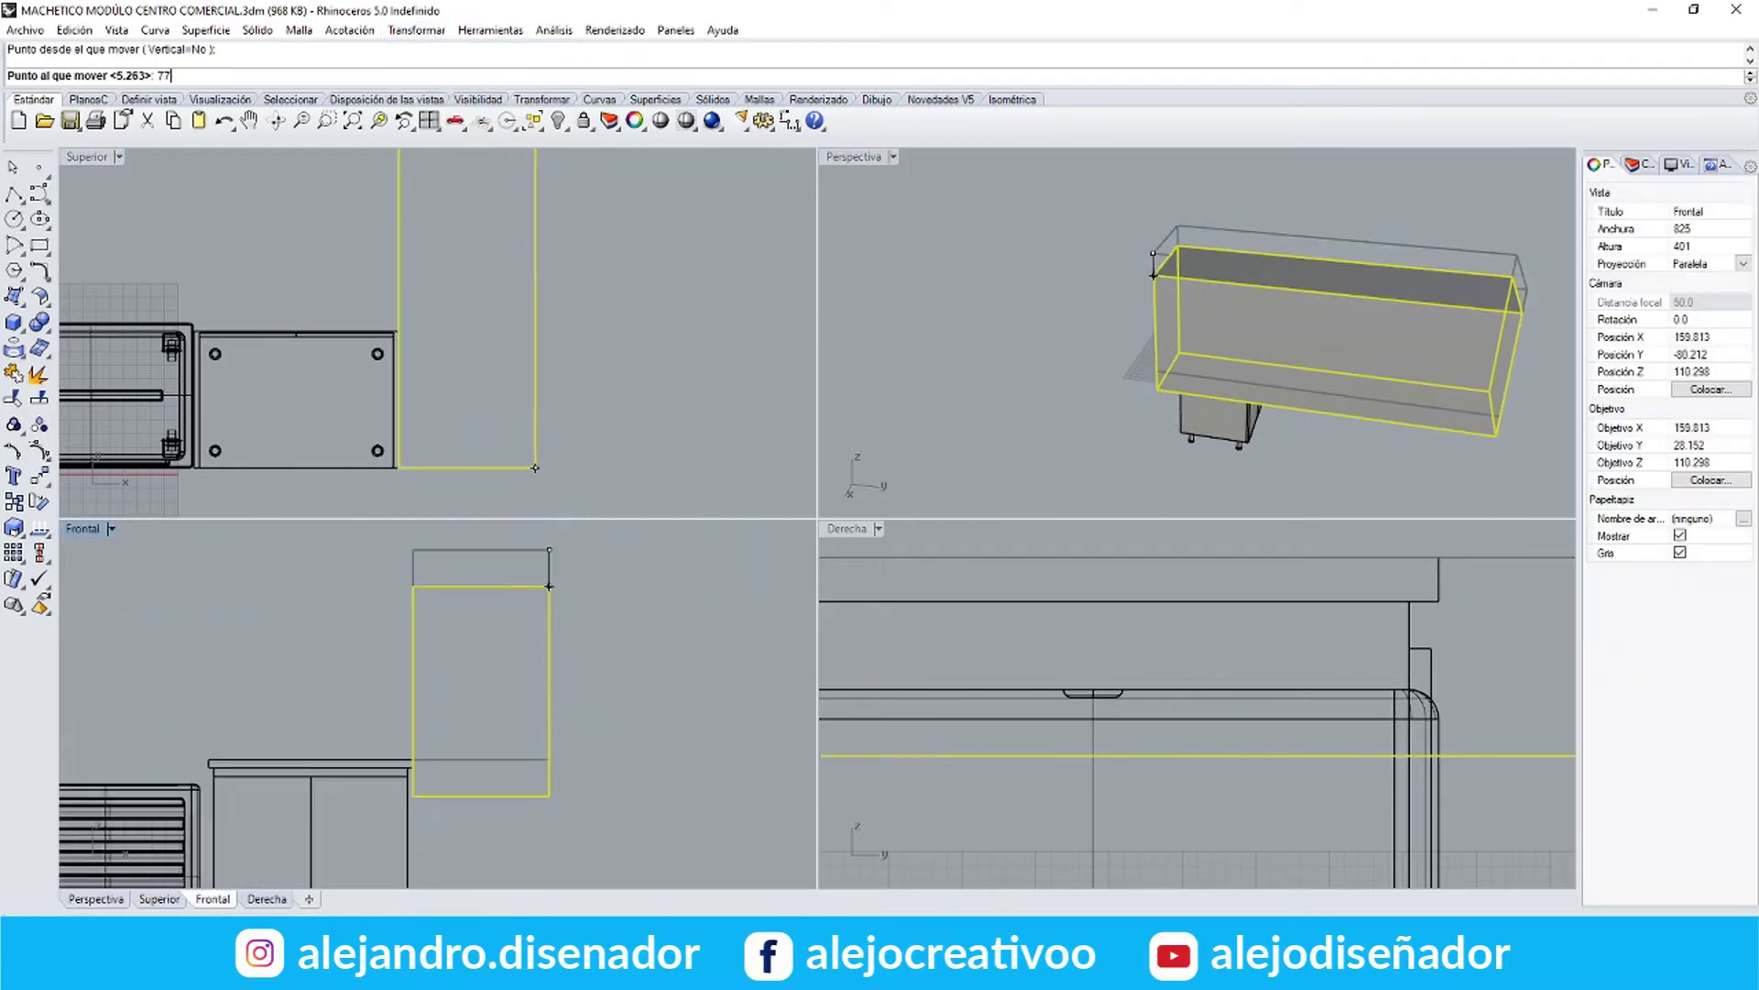
click(550, 759)
Inspect the counter box in perspective and measure the cabinet top's depth in the right view
double_click(854, 158)
click(1316, 484)
mouse_move(1316, 484)
right_down()
mouse_move(1368, 511)
mouse_move(1347, 480)
right_up()
double_click(89, 161)
double_click(857, 528)
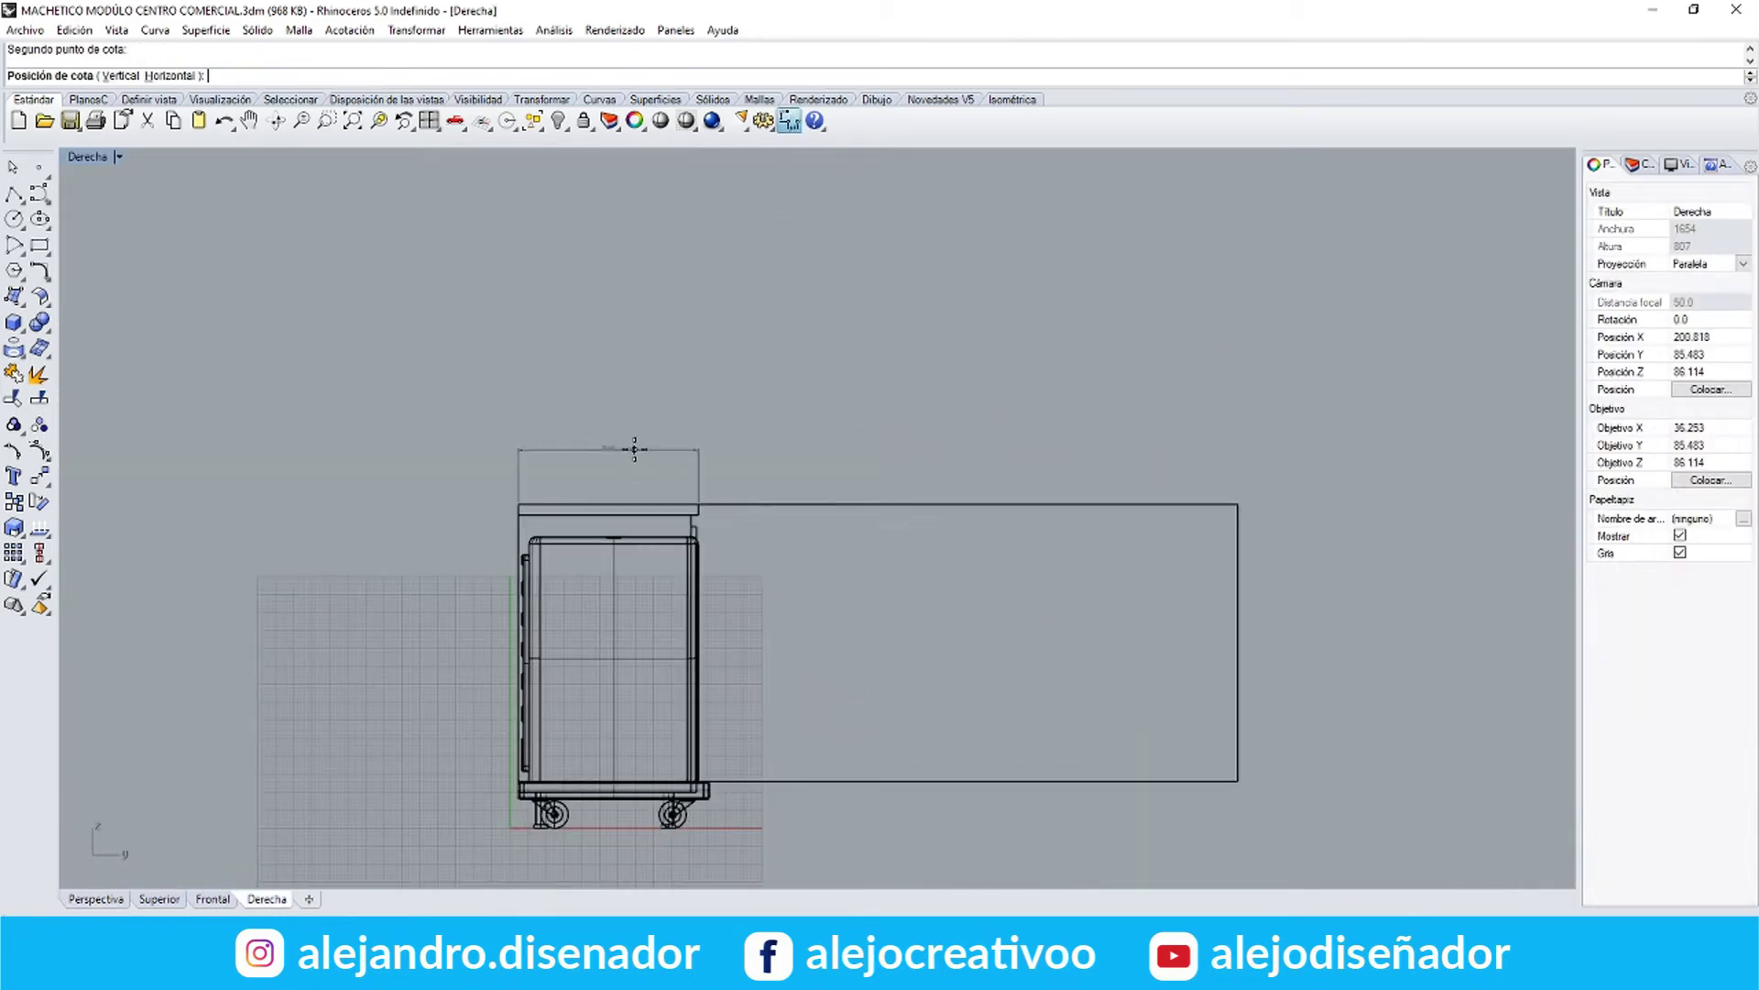
scroll(633, 449, down, 4)
key(Escape)
scroll(754, 531, up, 4)
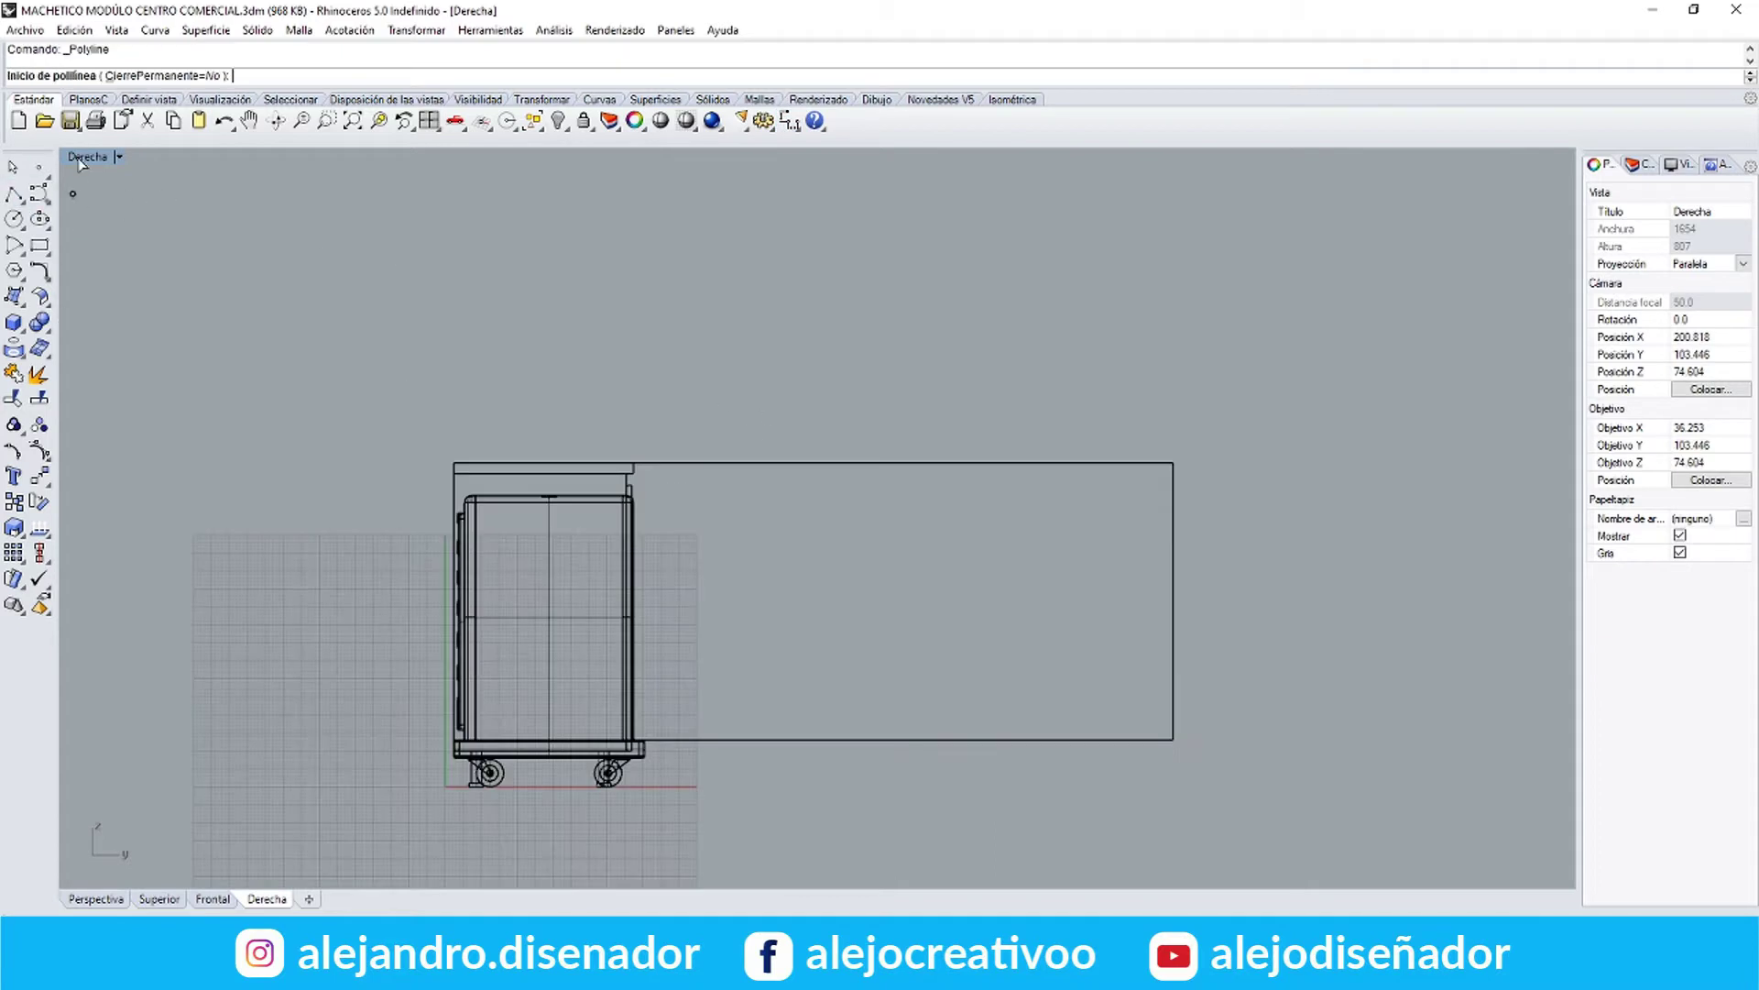
double_click(81, 162)
Create a box 20 high over the middle section of the counter, following the floor plan's display case
double_click(853, 157)
click(21, 329)
click(67, 330)
right_drag(960, 502, 687, 619)
click(683, 636)
right_drag(1013, 754, 1103, 688)
text(1)
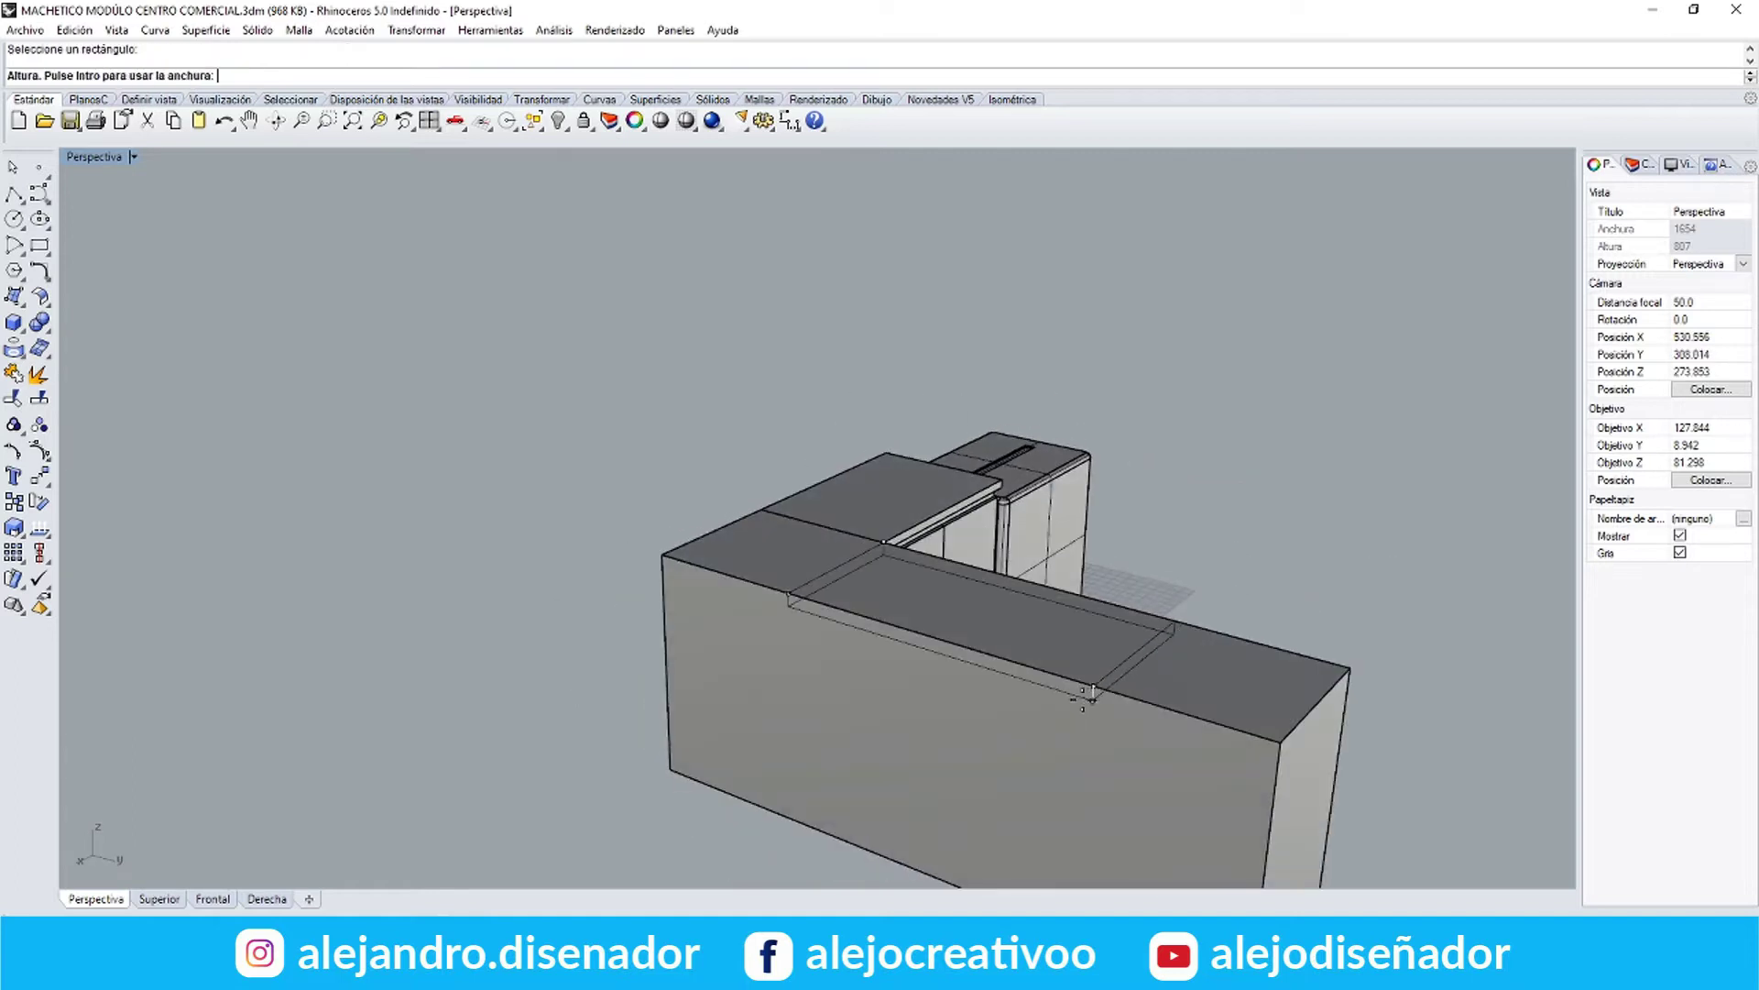
key(alt+Tab)
key(alt+Tab)
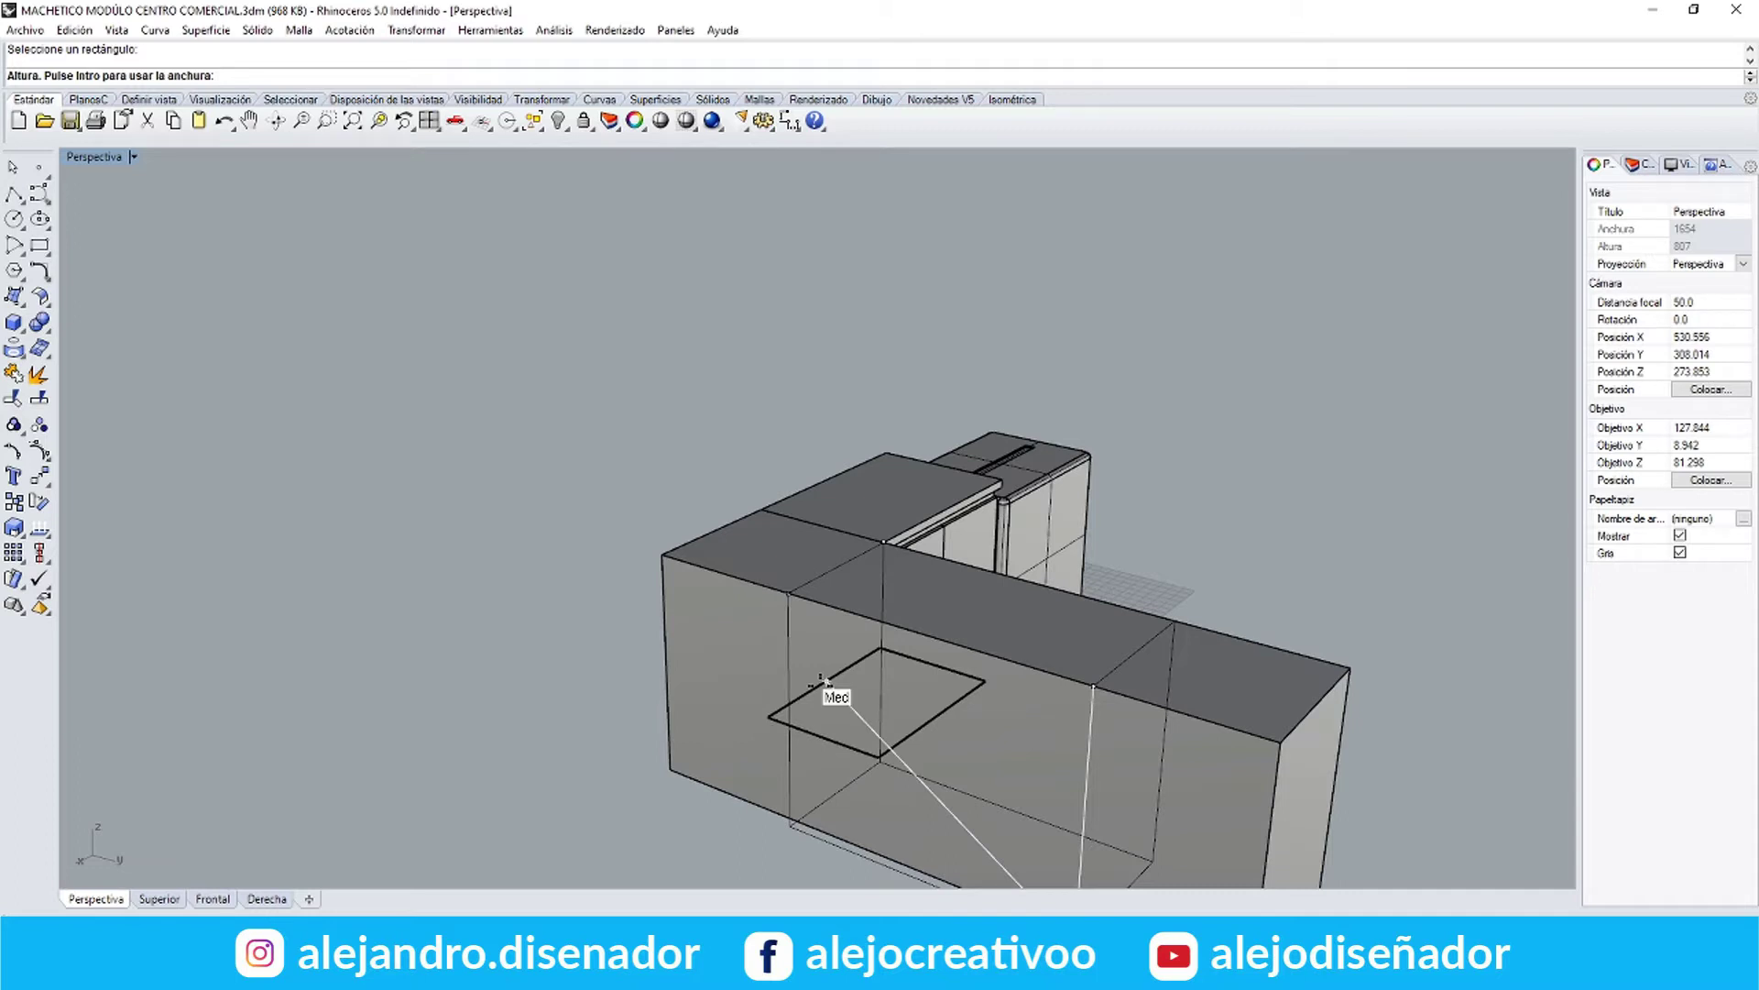
text(20)
key(Return)
Copy the middle box down into the counter and delete the original above it
click(926, 586)
click(416, 30)
click(427, 71)
click(788, 530)
click(789, 593)
click(1073, 613)
key(Delete)
Subtract the middle box from the counter with a Boolean difference to cut the lowered display section
right_drag(1110, 649, 1017, 586)
click(1015, 585)
click(49, 329)
click(92, 331)
click(907, 525)
right_click(910, 523)
right_drag(911, 522, 1049, 494)
key(alt+Tab)
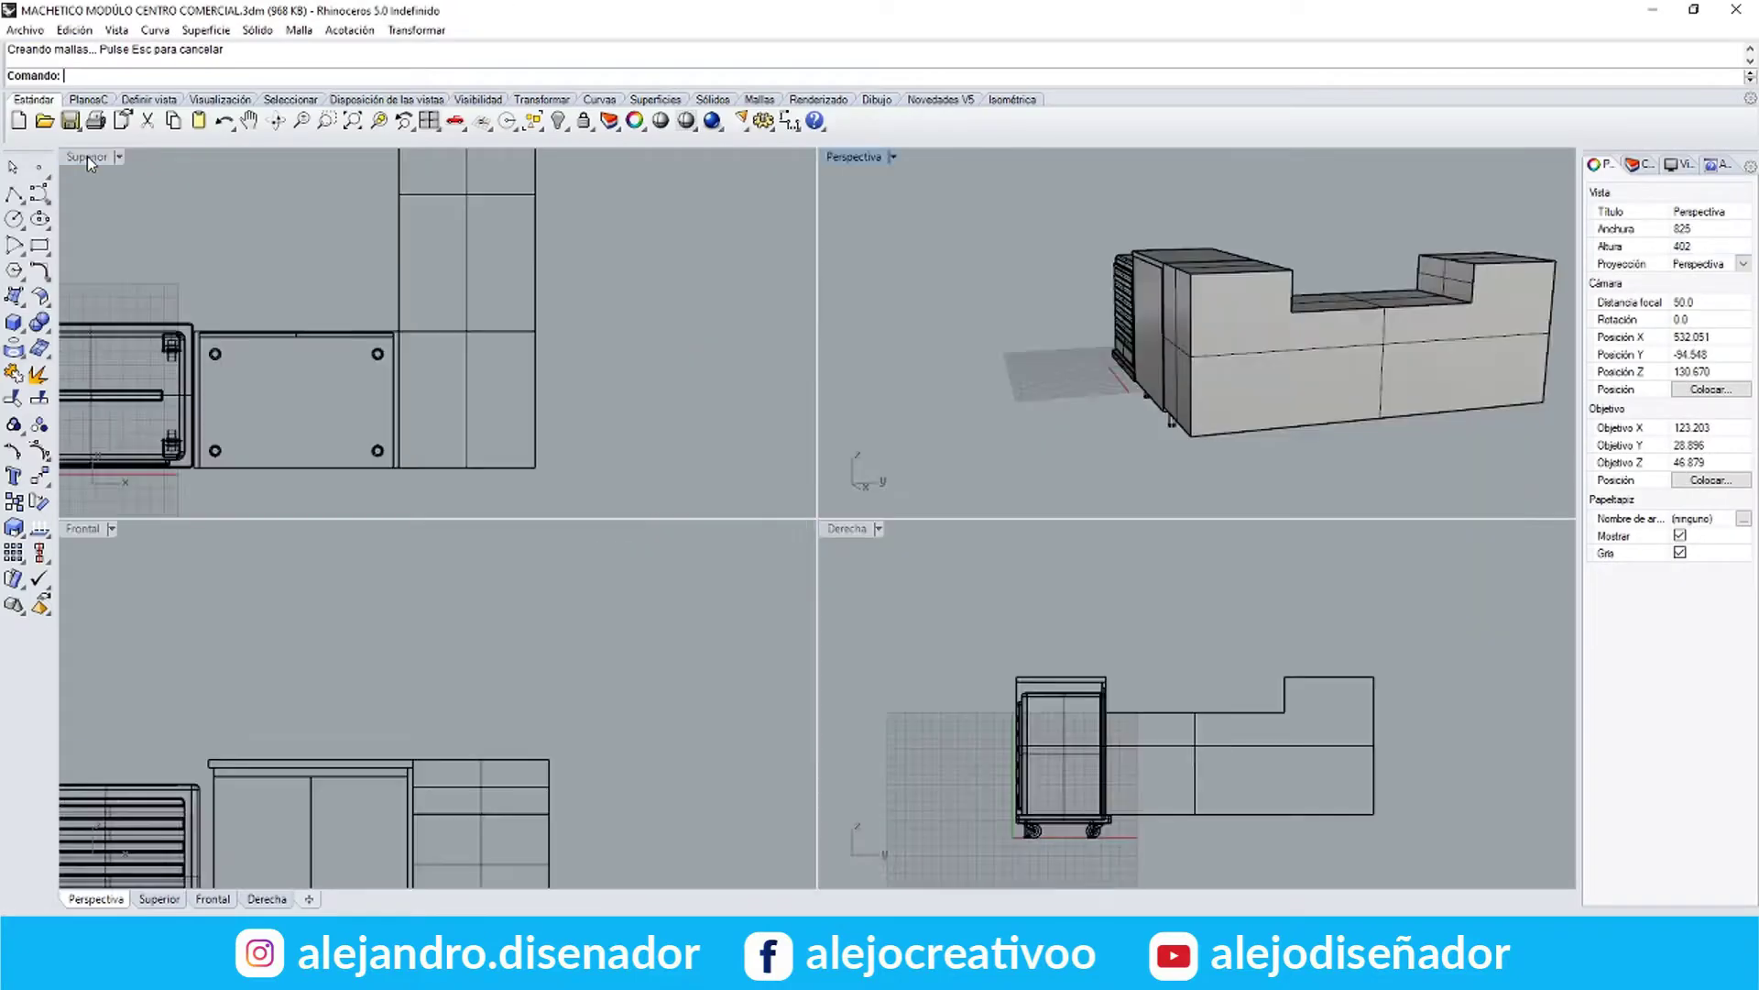
Copy a leg from the cabinet into the counter's first end section in the top view
double_click(86, 156)
click(662, 605)
click(416, 29)
click(421, 67)
right_click(730, 740)
Mirror the counter leg across the counter's lengthwise centre line to form a pair of legs
click(742, 605)
click(416, 29)
click(440, 172)
click(840, 639)
click(841, 704)
click(412, 33)
click(440, 173)
scroll(697, 699, down, 8)
scroll(813, 481, up, 4)
key(Escape)
Copy the pair of counter legs to several positions along the counter's length
click(429, 33)
click(426, 70)
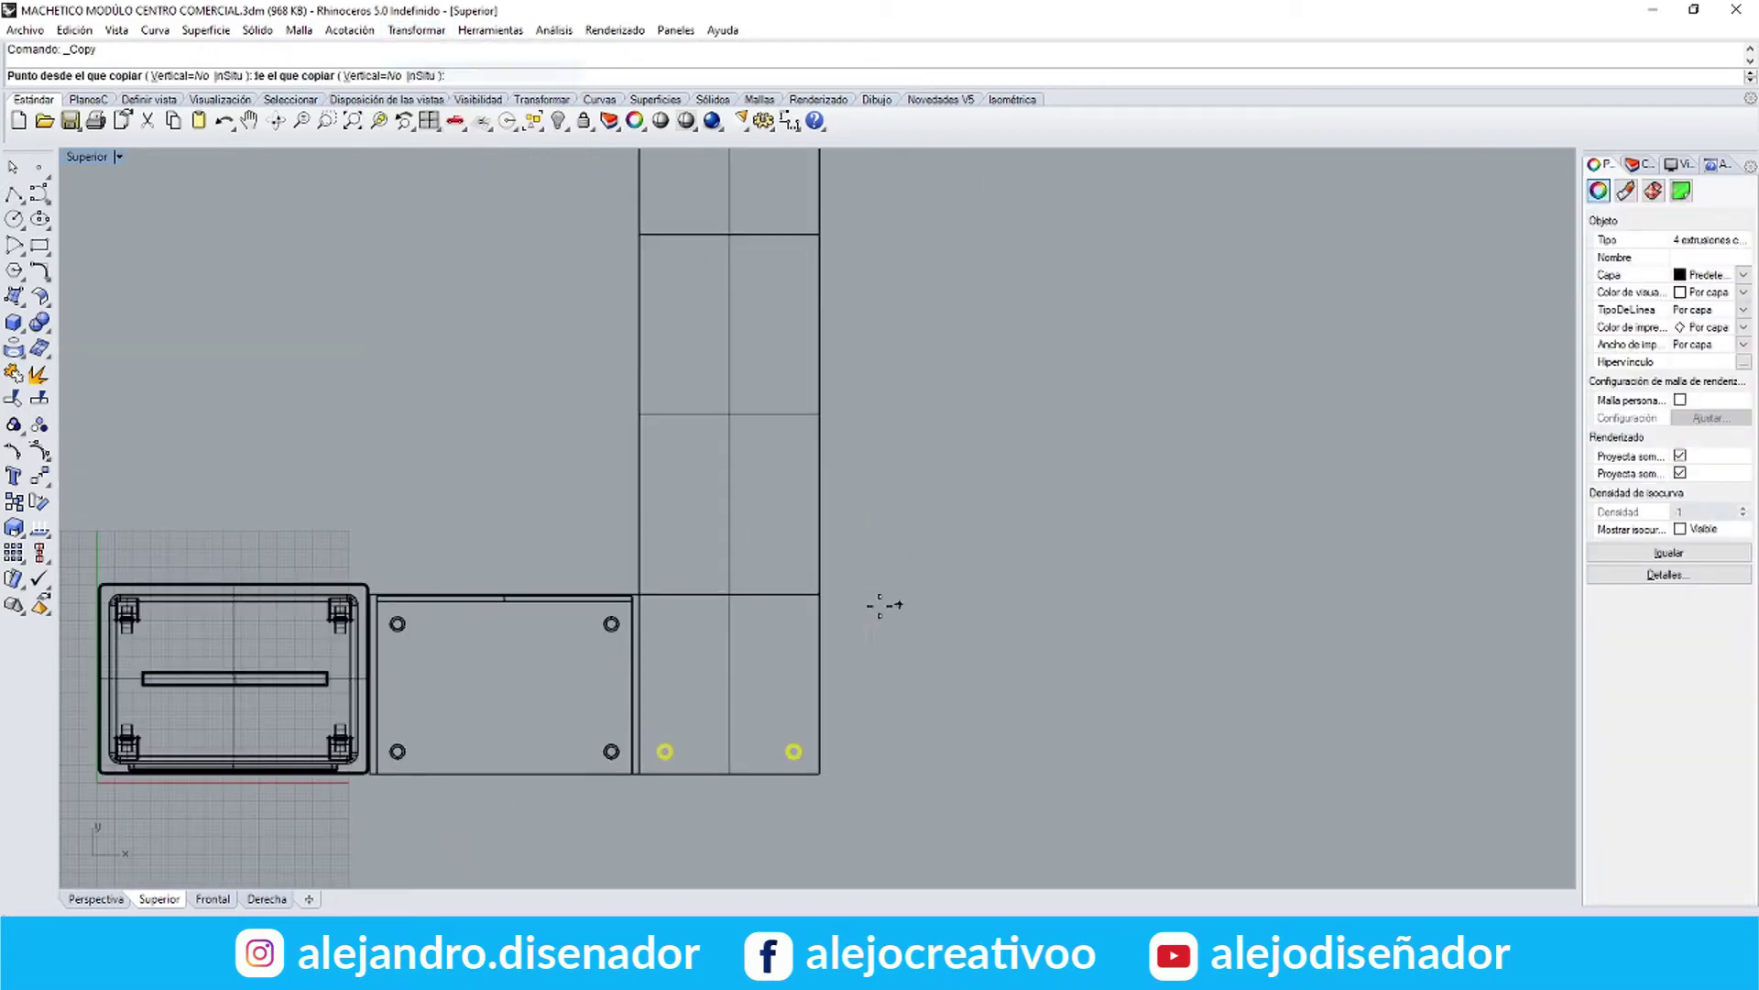
scroll(880, 605, down, 2)
right_drag(1074, 419, 877, 561)
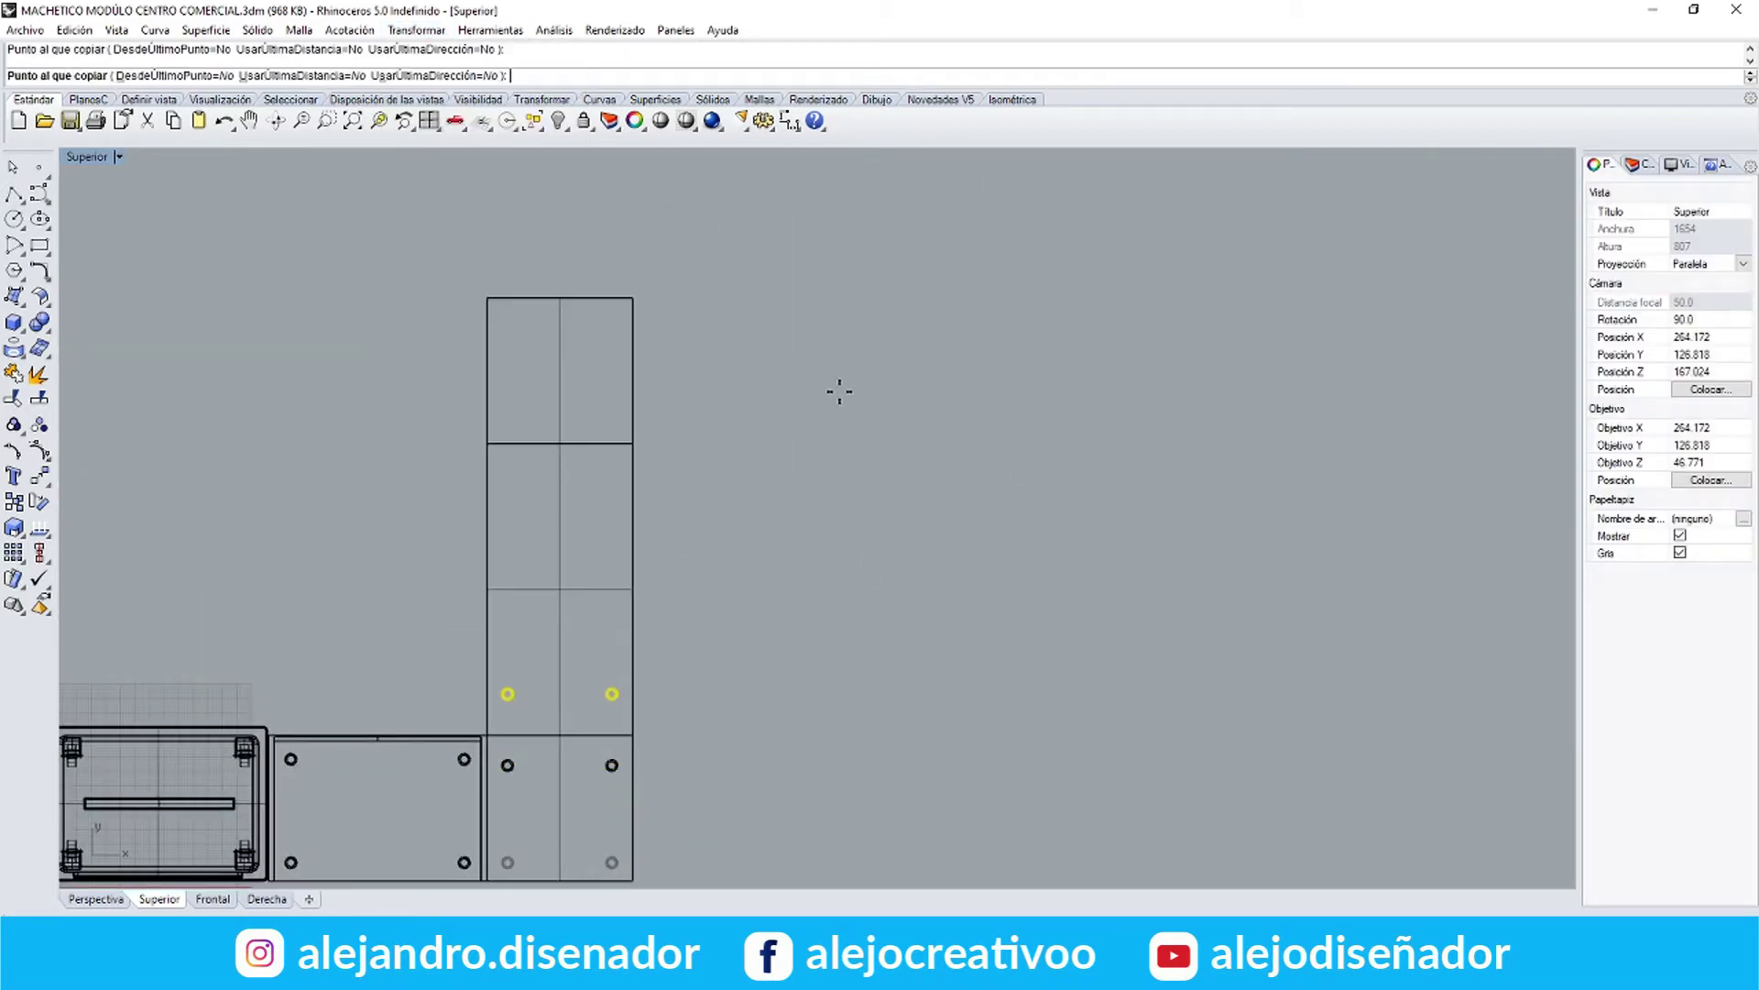
mouse_move(821, 166)
right_down()
mouse_move(784, 234)
mouse_move(767, 333)
right_up()
click(772, 258)
right_click(770, 260)
Move the last pair of legs closer to the counter's far end
click(416, 31)
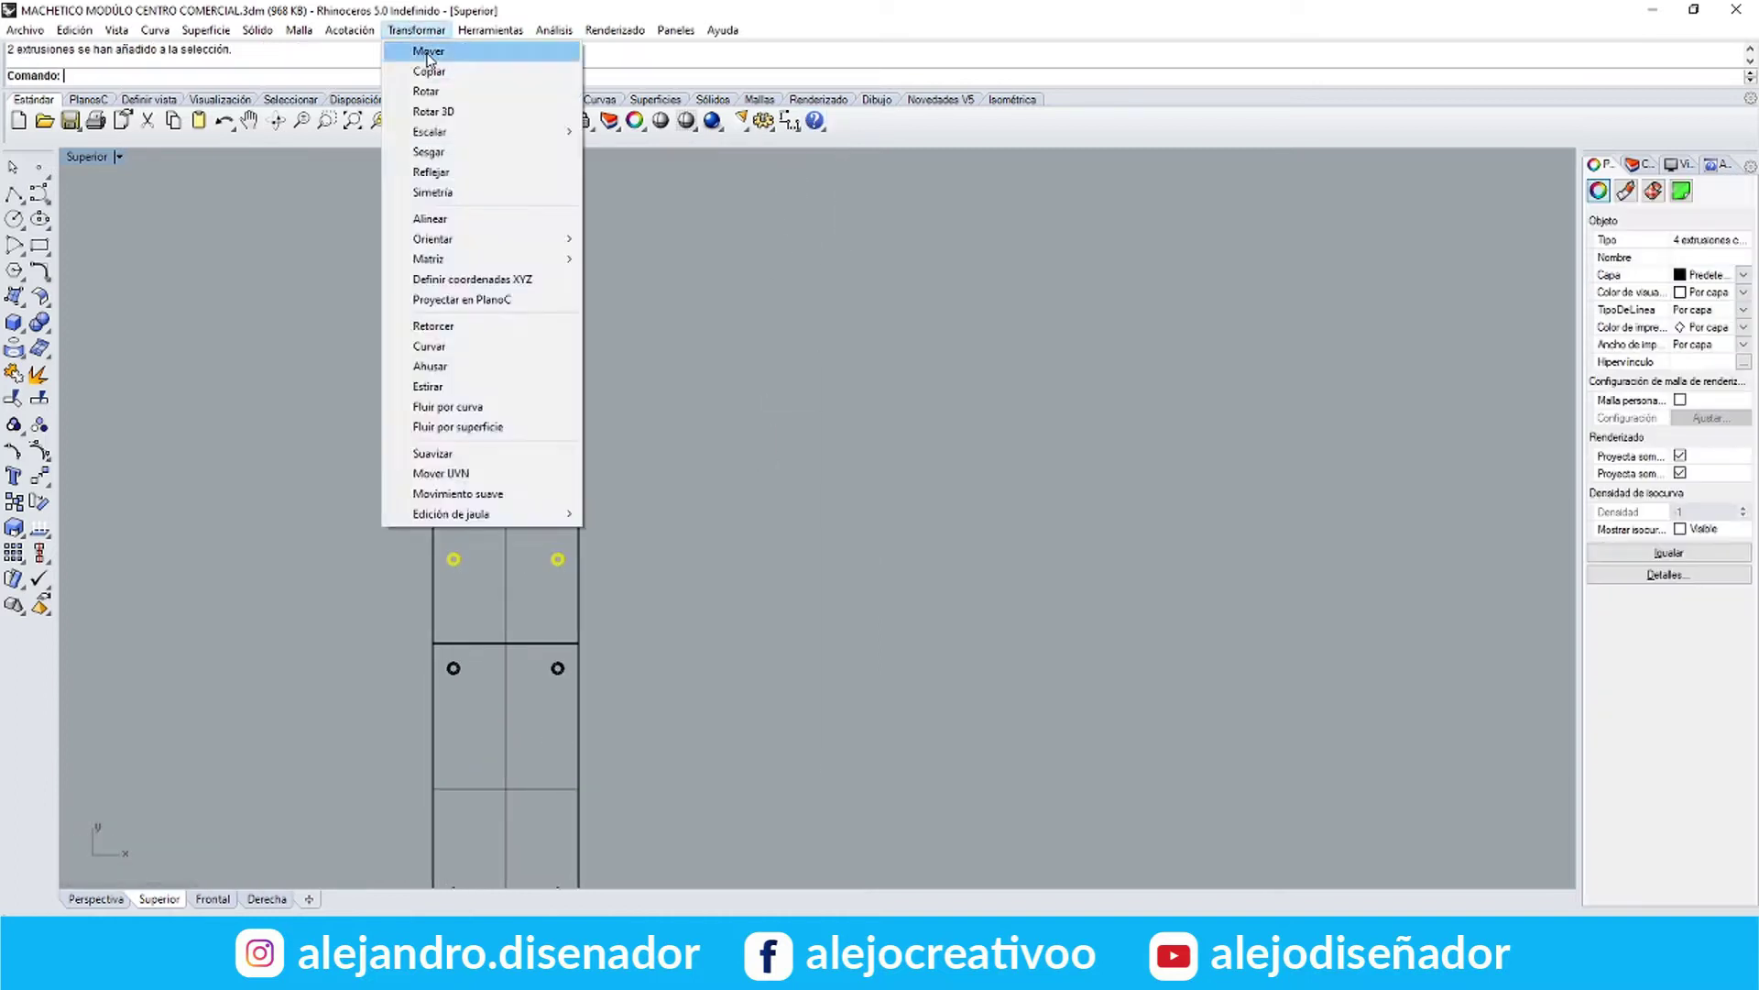
click(408, 65)
click(750, 684)
click(742, 644)
right_click(724, 640)
Delete the surplus pair of legs inside the counter's first end section, near the middle section
key(Delete)
scroll(499, 685, up, 5)
click(461, 676)
key(Delete)
click(590, 677)
key(Delete)
Move the counter body slightly straight down in the front view to leave room for a top slab
double_click(88, 158)
double_click(854, 157)
right_drag(975, 438, 1044, 426)
click(981, 471)
double_click(93, 156)
click(416, 30)
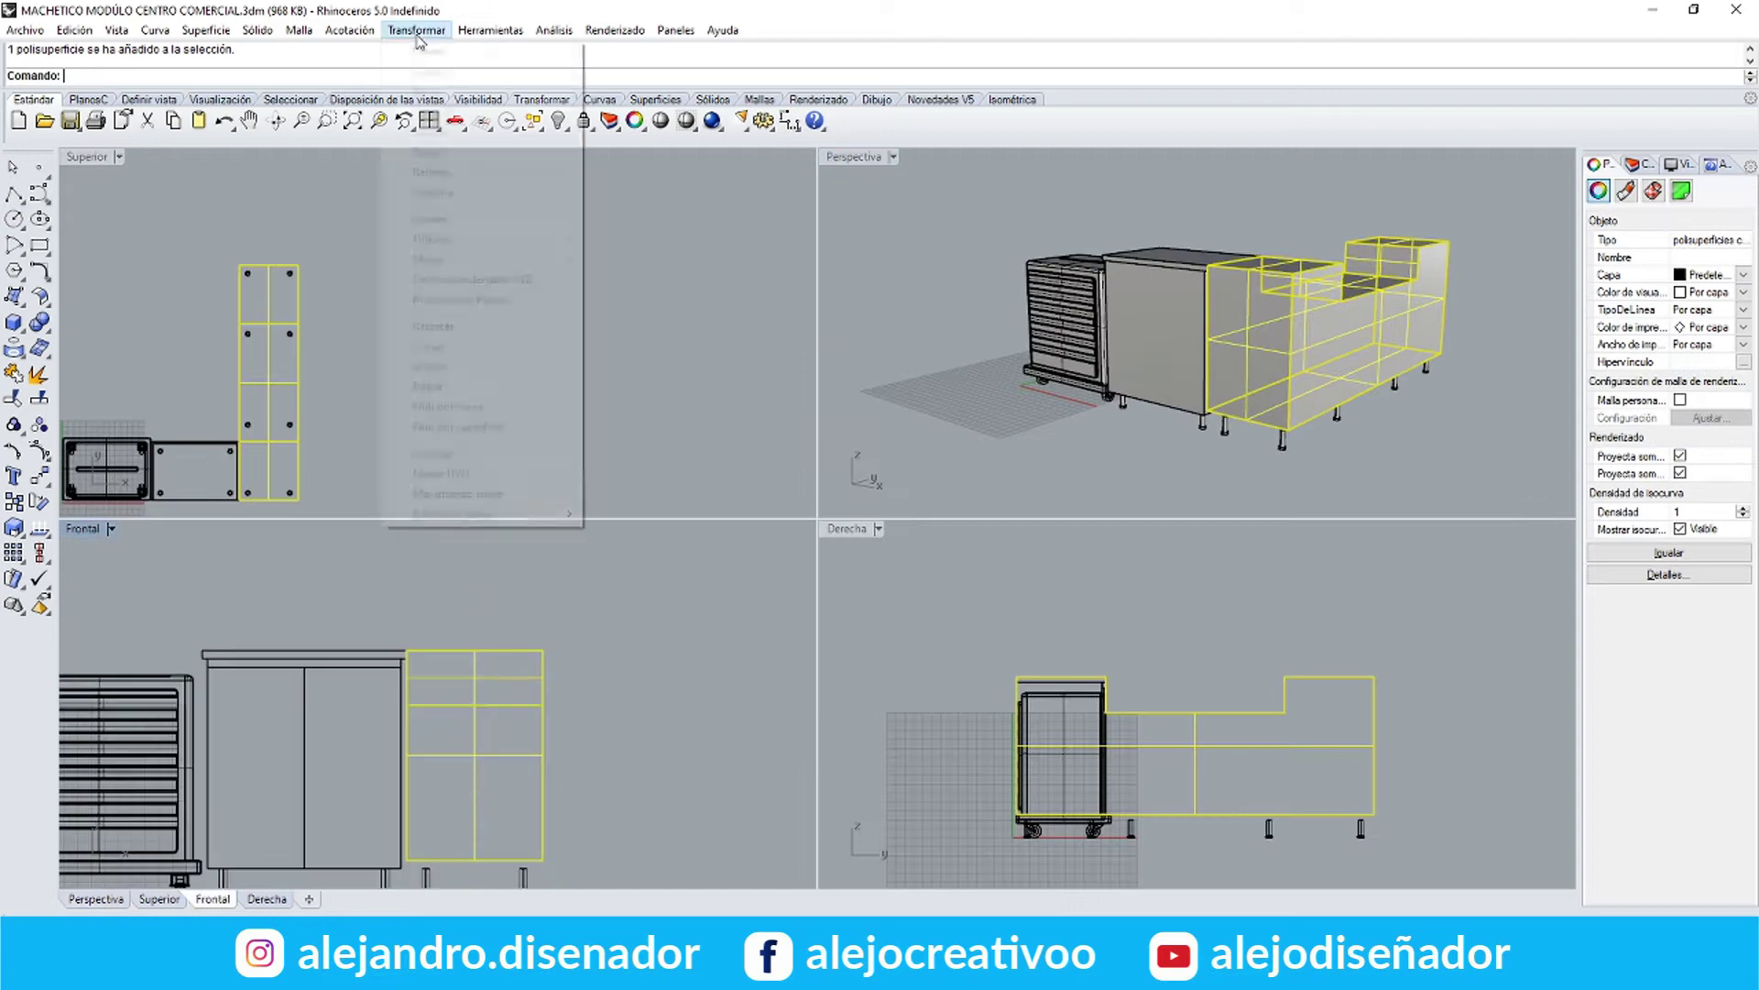
click(431, 53)
click(542, 650)
click(543, 661)
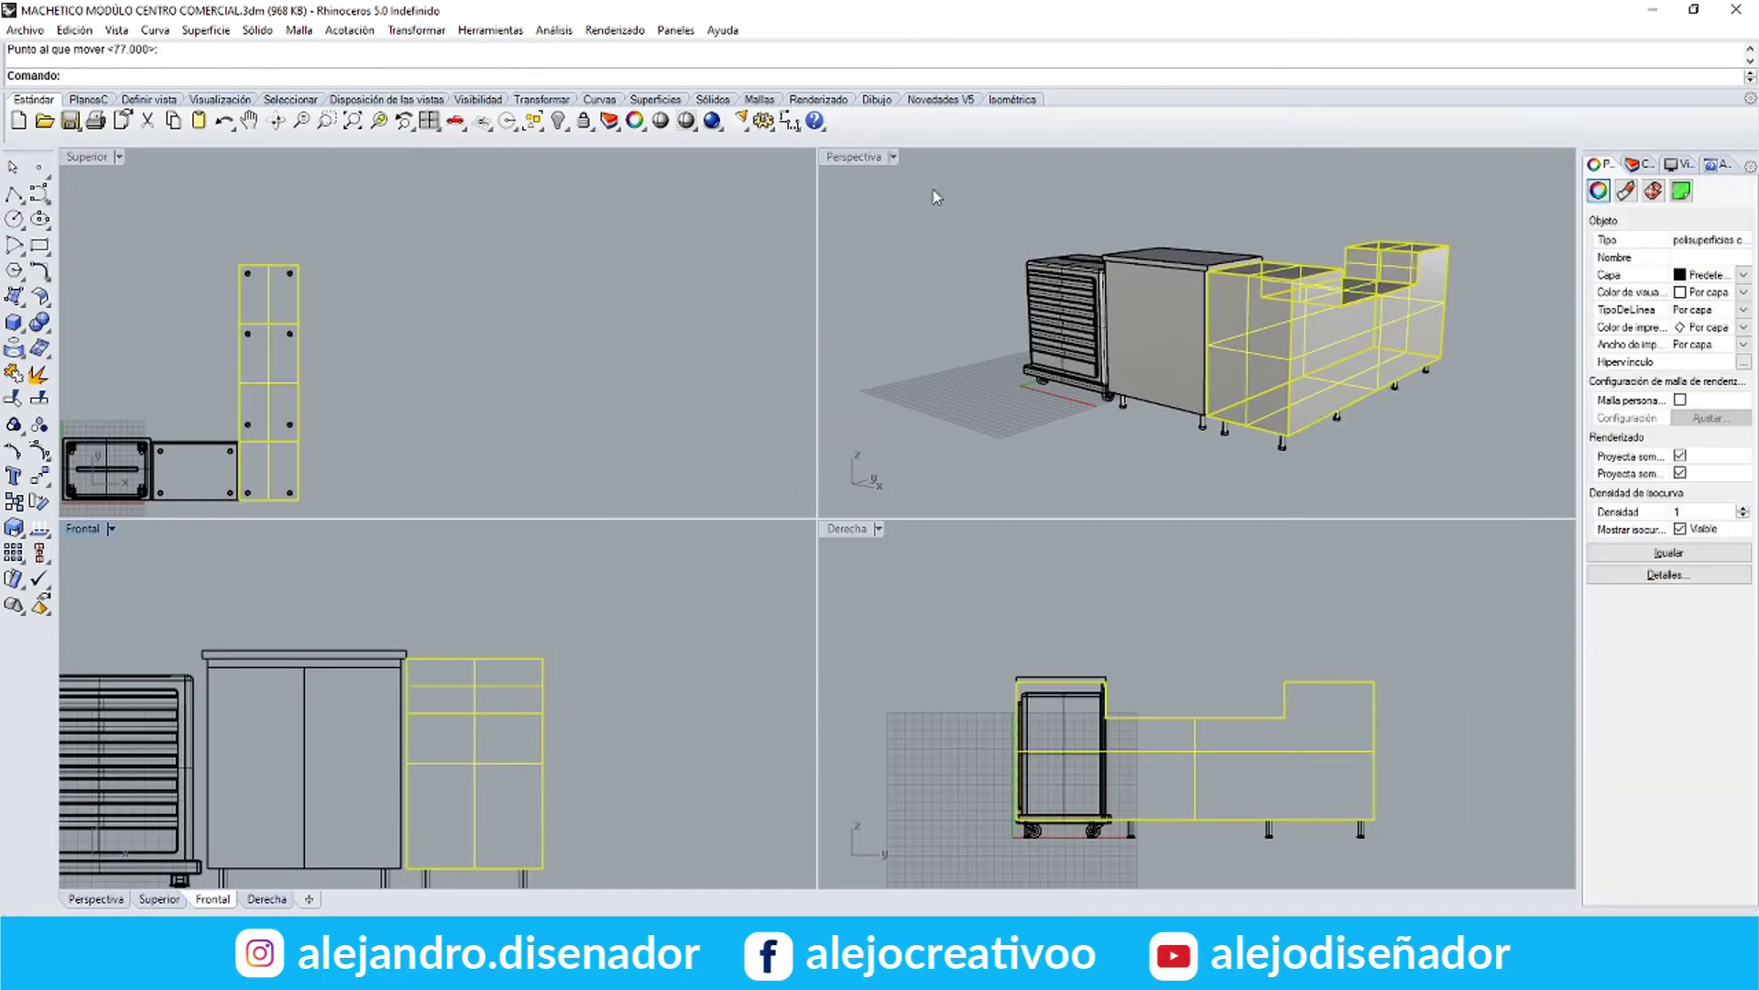
Create a thin top slab on the raised counter section beside the cabinet, level with the cabinet top
double_click(854, 156)
click(1002, 263)
right_drag(1002, 263, 379, 423)
click(81, 366)
click(944, 361)
right_drag(1027, 381, 532, 390)
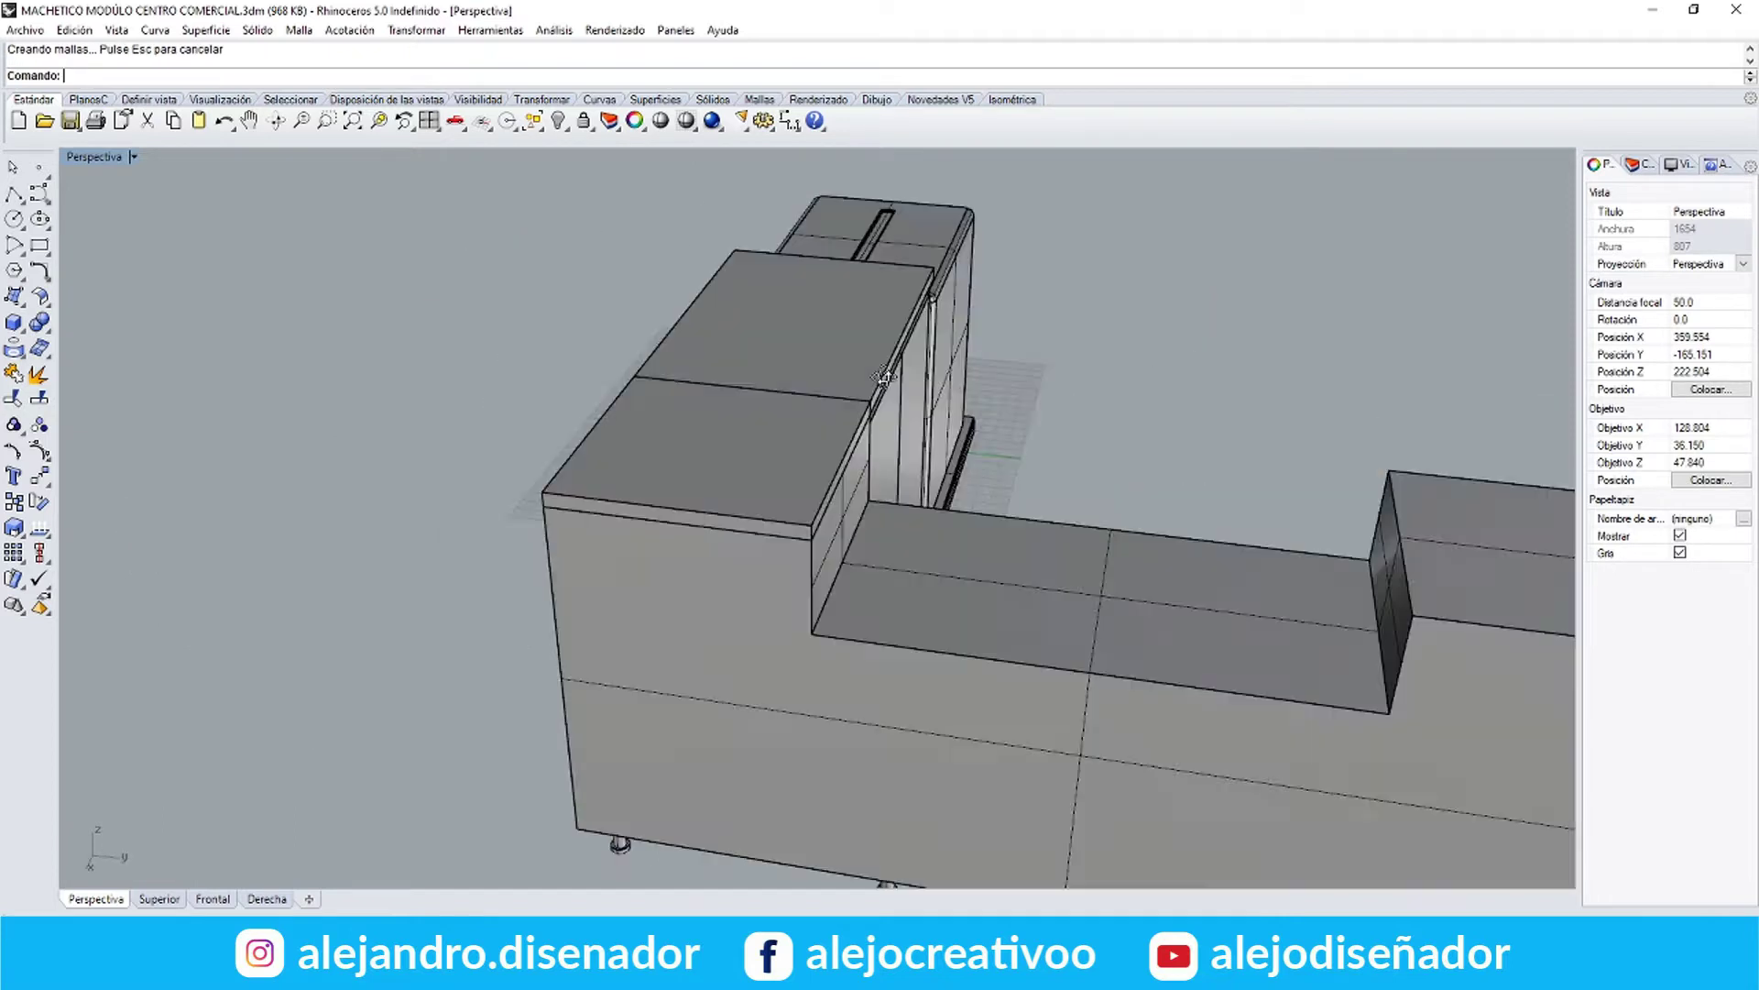
Add a matching thin top slab to the raised section at the counter's far end
scroll(1091, 429, down, 2)
shift+right_drag(1328, 513, 1090, 429)
click(1072, 555)
right_drag(1073, 555, 624, 451)
scroll(758, 316, up, 6)
scroll(758, 316, down, 6)
click(1036, 403)
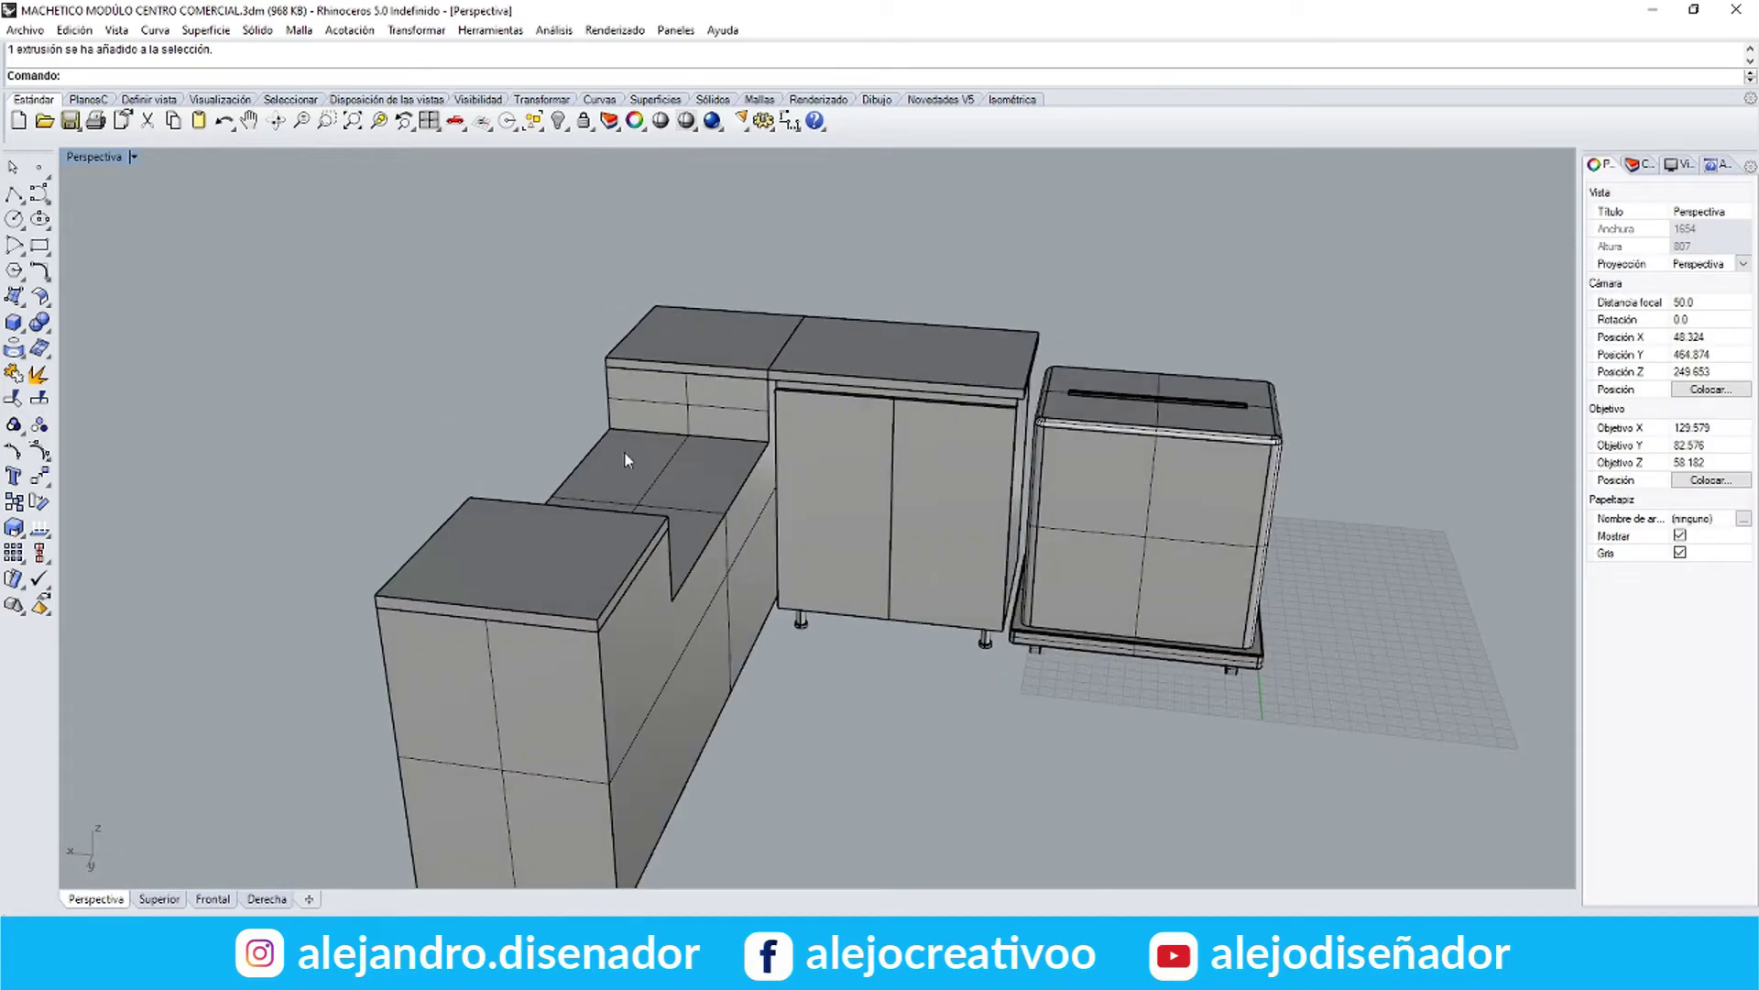
Draw a short reference line inward from the counter body's inner edge in the top view
double_click(93, 157)
double_click(87, 157)
right_drag(439, 727, 478, 574)
scroll(476, 571, up, 8)
click(13, 193)
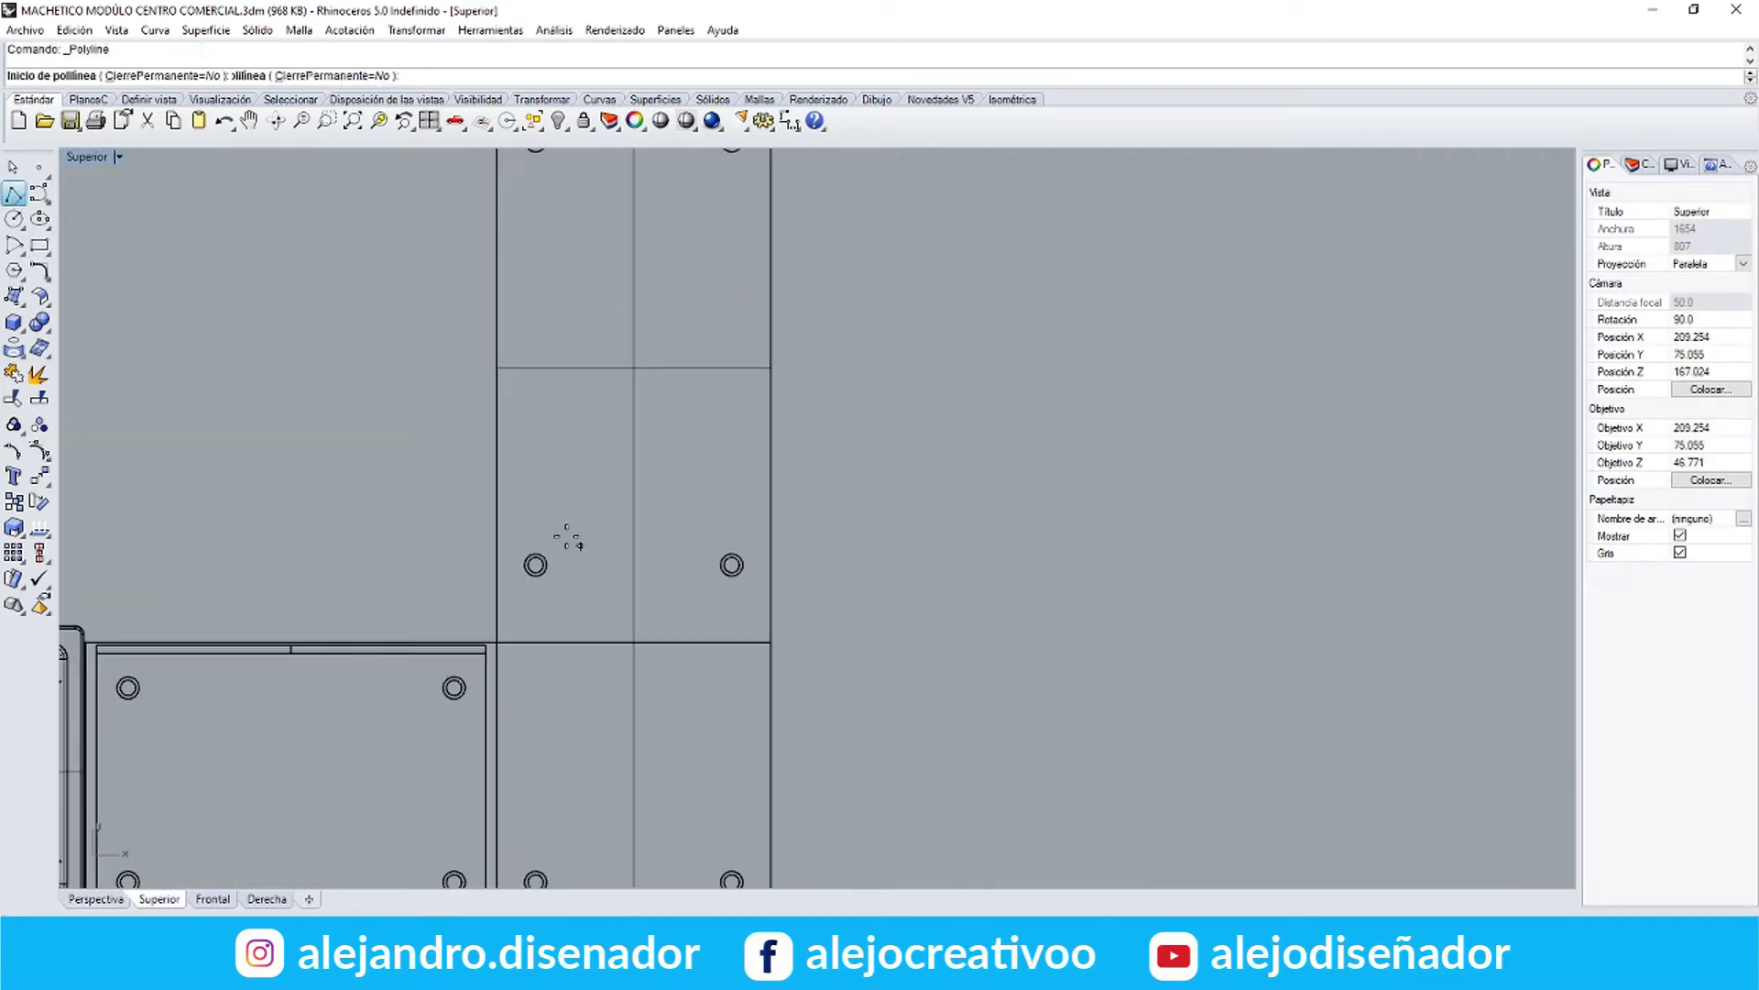
click(512, 506)
right_click(512, 507)
right_drag(634, 808, 530, 621)
scroll(530, 620, down, 2)
key(Escape)
scroll(478, 556, down, 4)
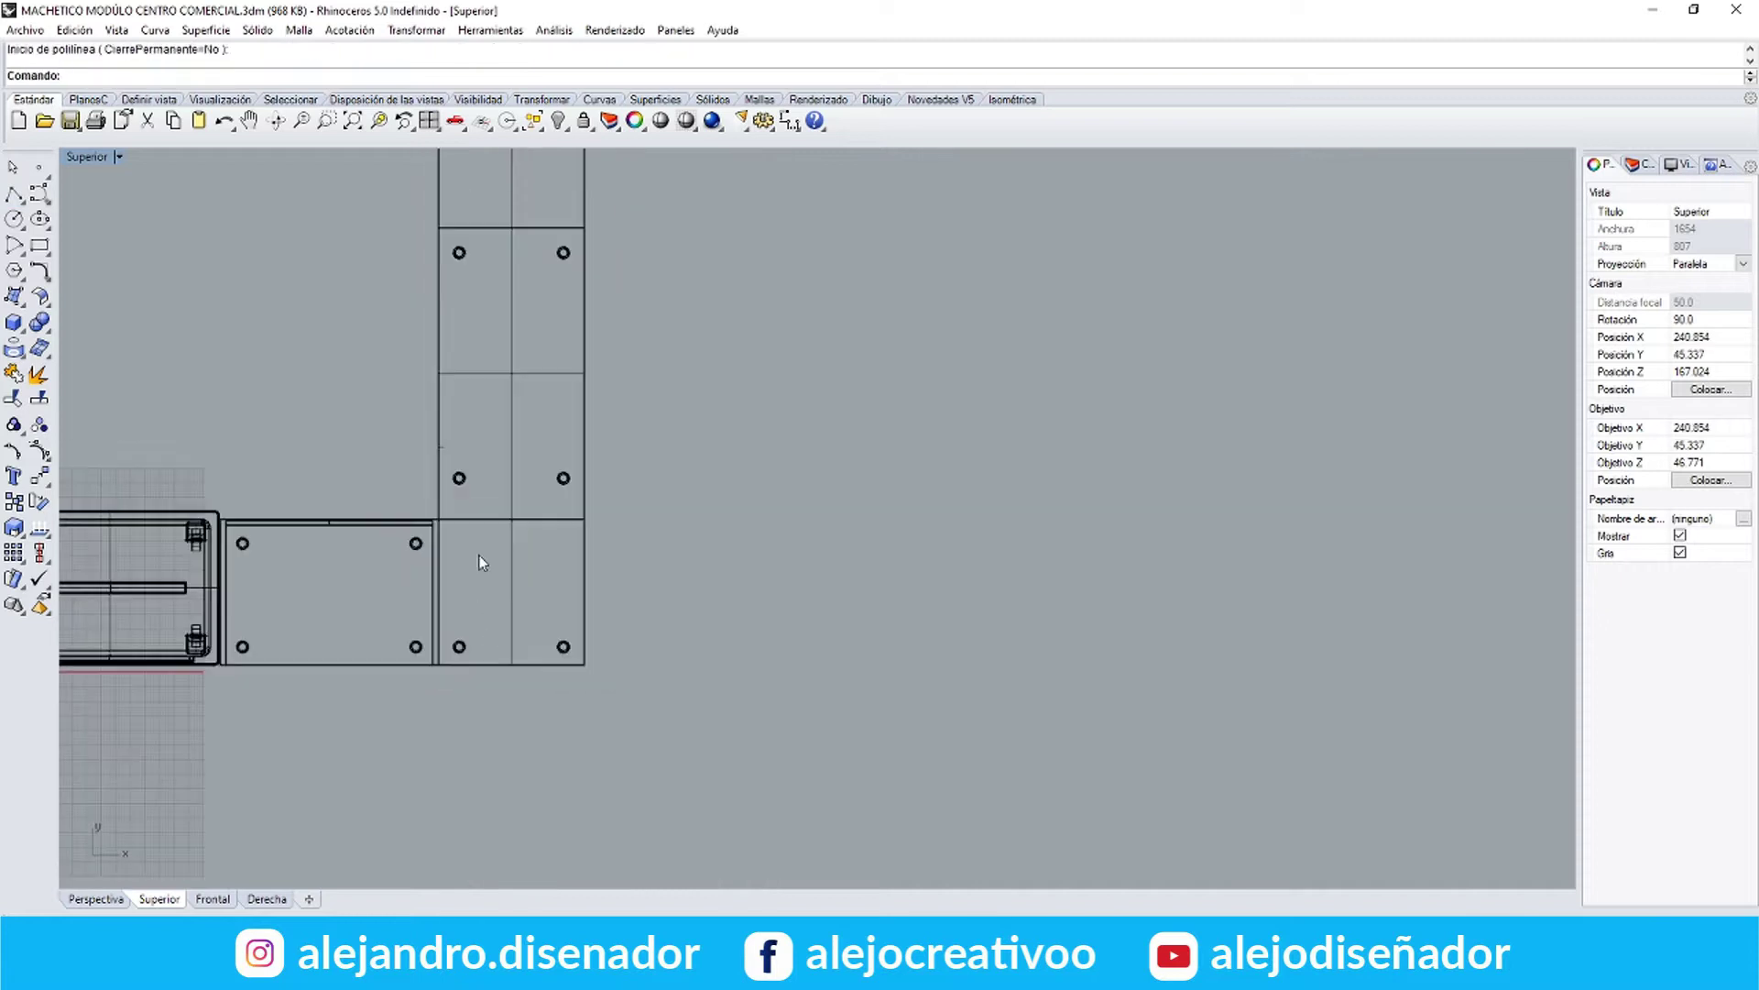
Narrow the counter body with a one-directional scale from its outer corner to the reference line's end, and delete the line
double_click(87, 157)
double_click(834, 156)
click(697, 449)
key(ctrl+m)
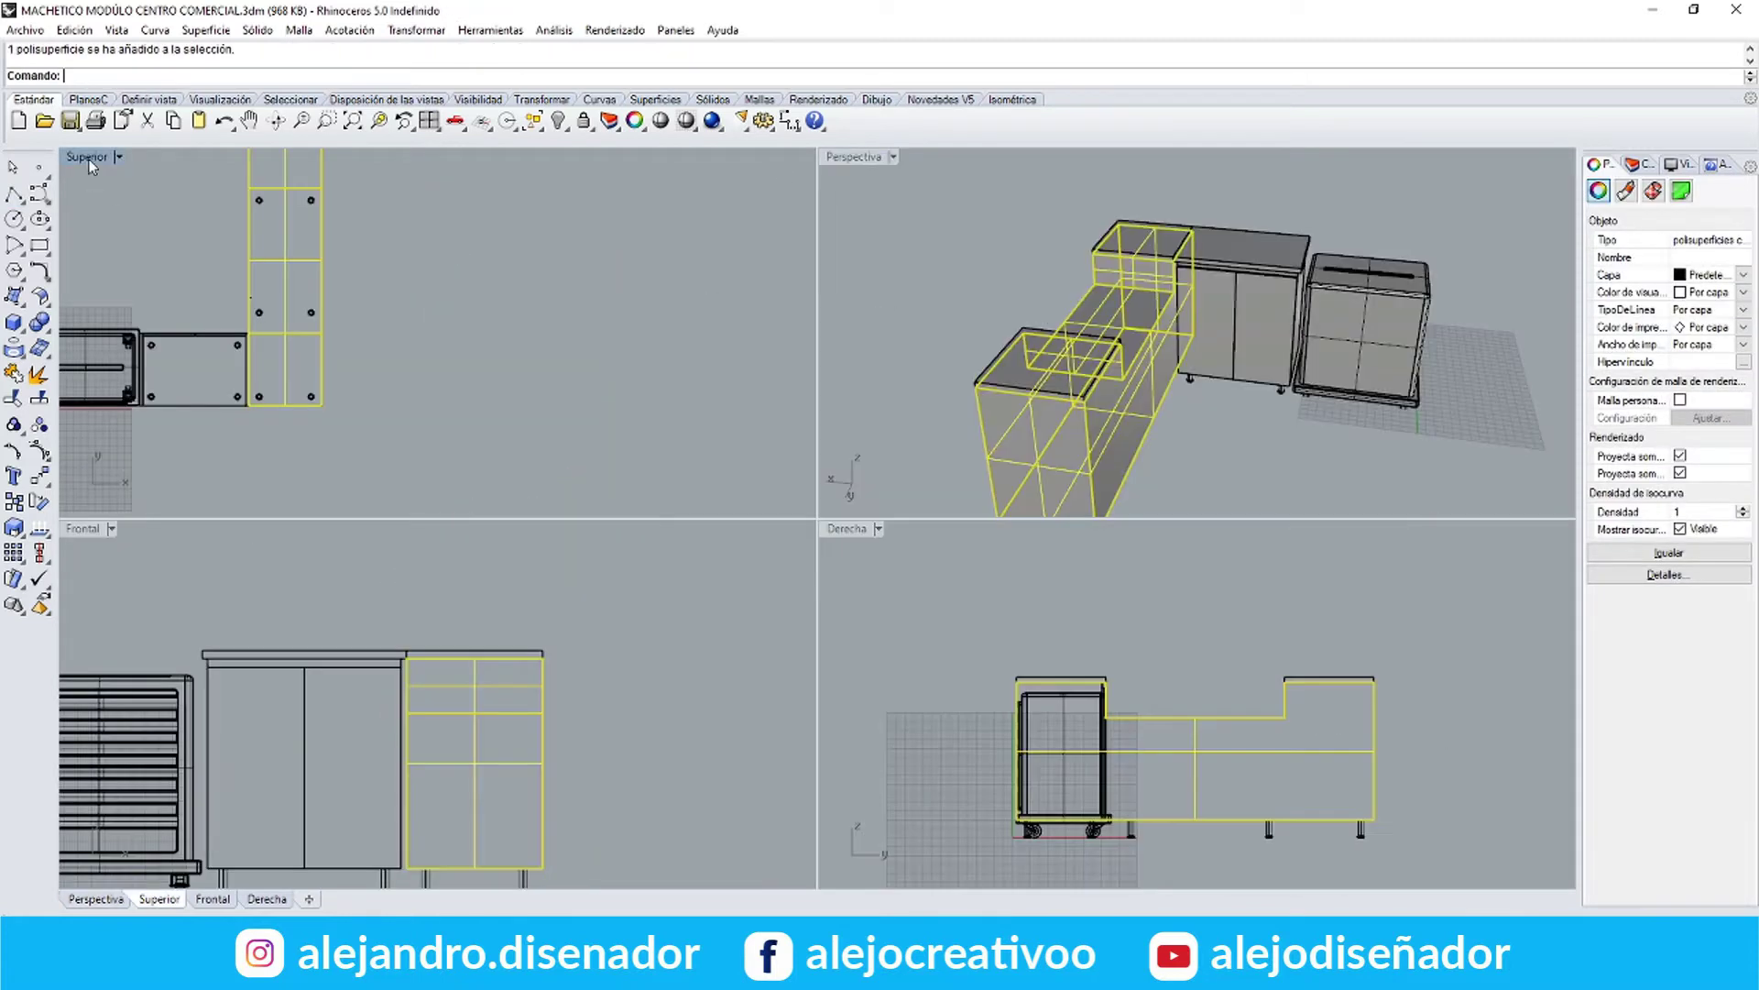
key(ctrl+F1)
click(585, 664)
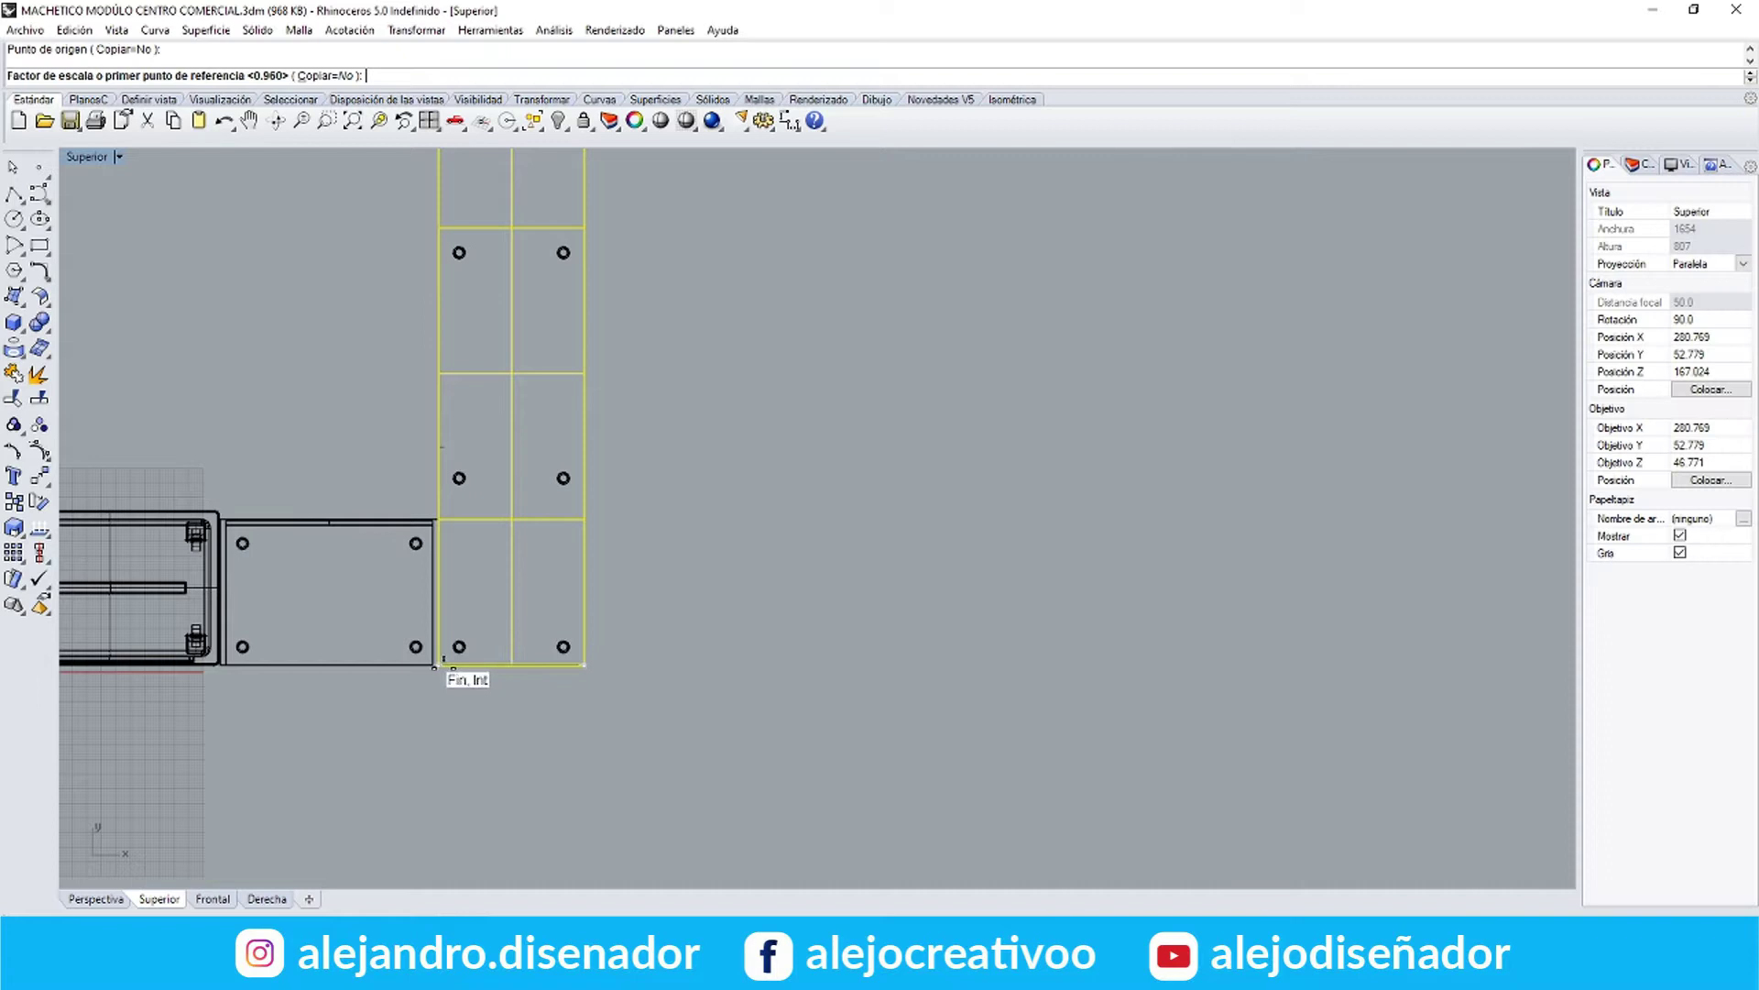
click(439, 664)
scroll(435, 444, up, 12)
click(472, 462)
click(459, 463)
key(Delete)
scroll(469, 597, down, 10)
Save the model with the narrowed counter body
key(ctrl+m)
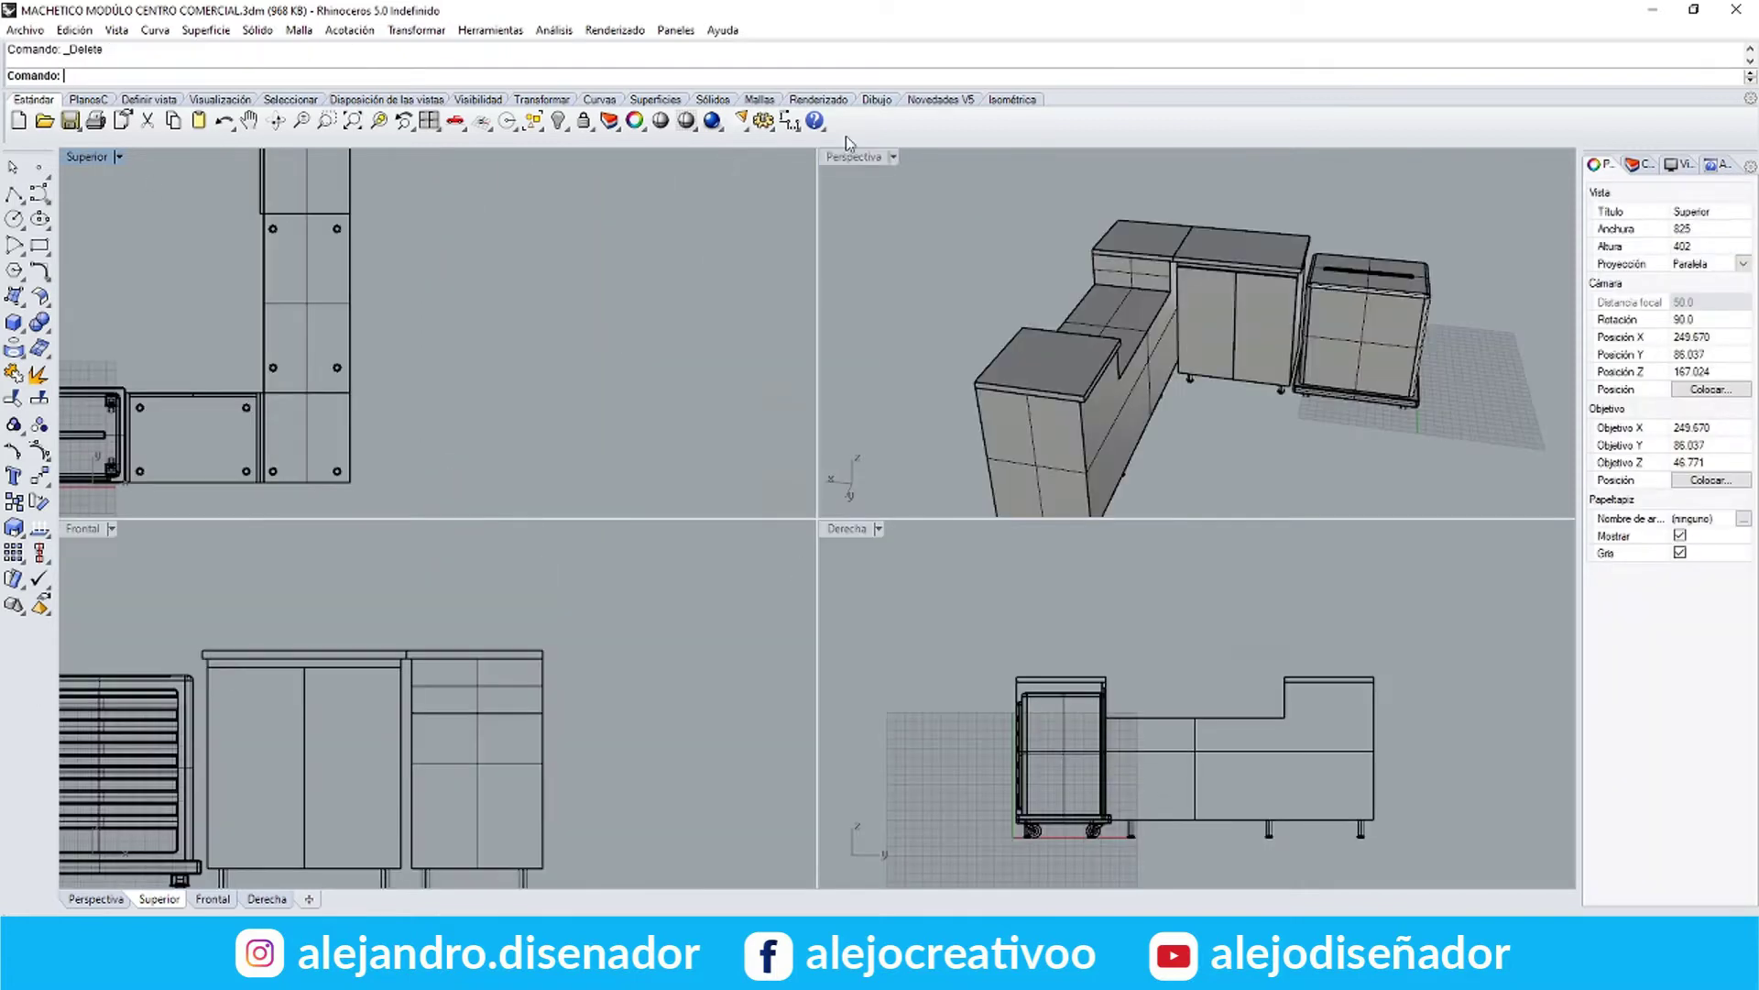
double_click(843, 156)
click(71, 122)
right_drag(304, 364, 220, 317)
scroll(334, 641, up, 3)
click(14, 322)
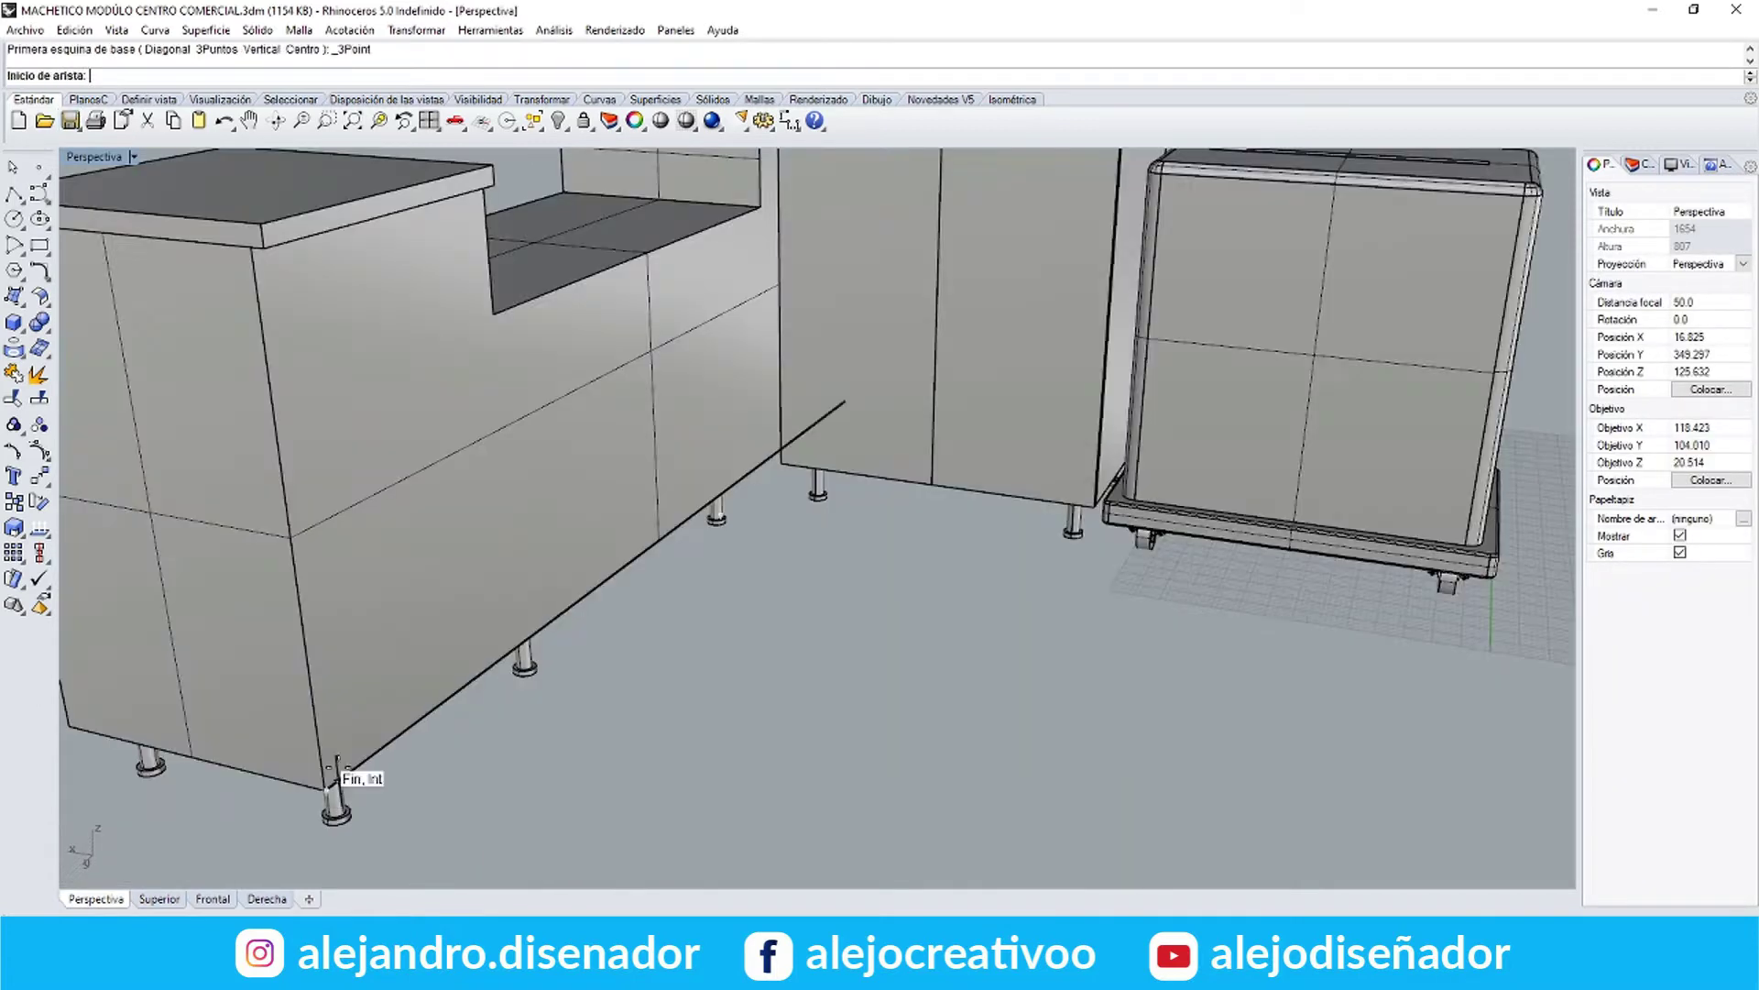
key(Escape)
scroll(333, 642, down, 3)
Select both cabinet doors and draw a short vertical reference line down from their top edge in the front view
click(682, 465)
double_click(79, 159)
click(789, 120)
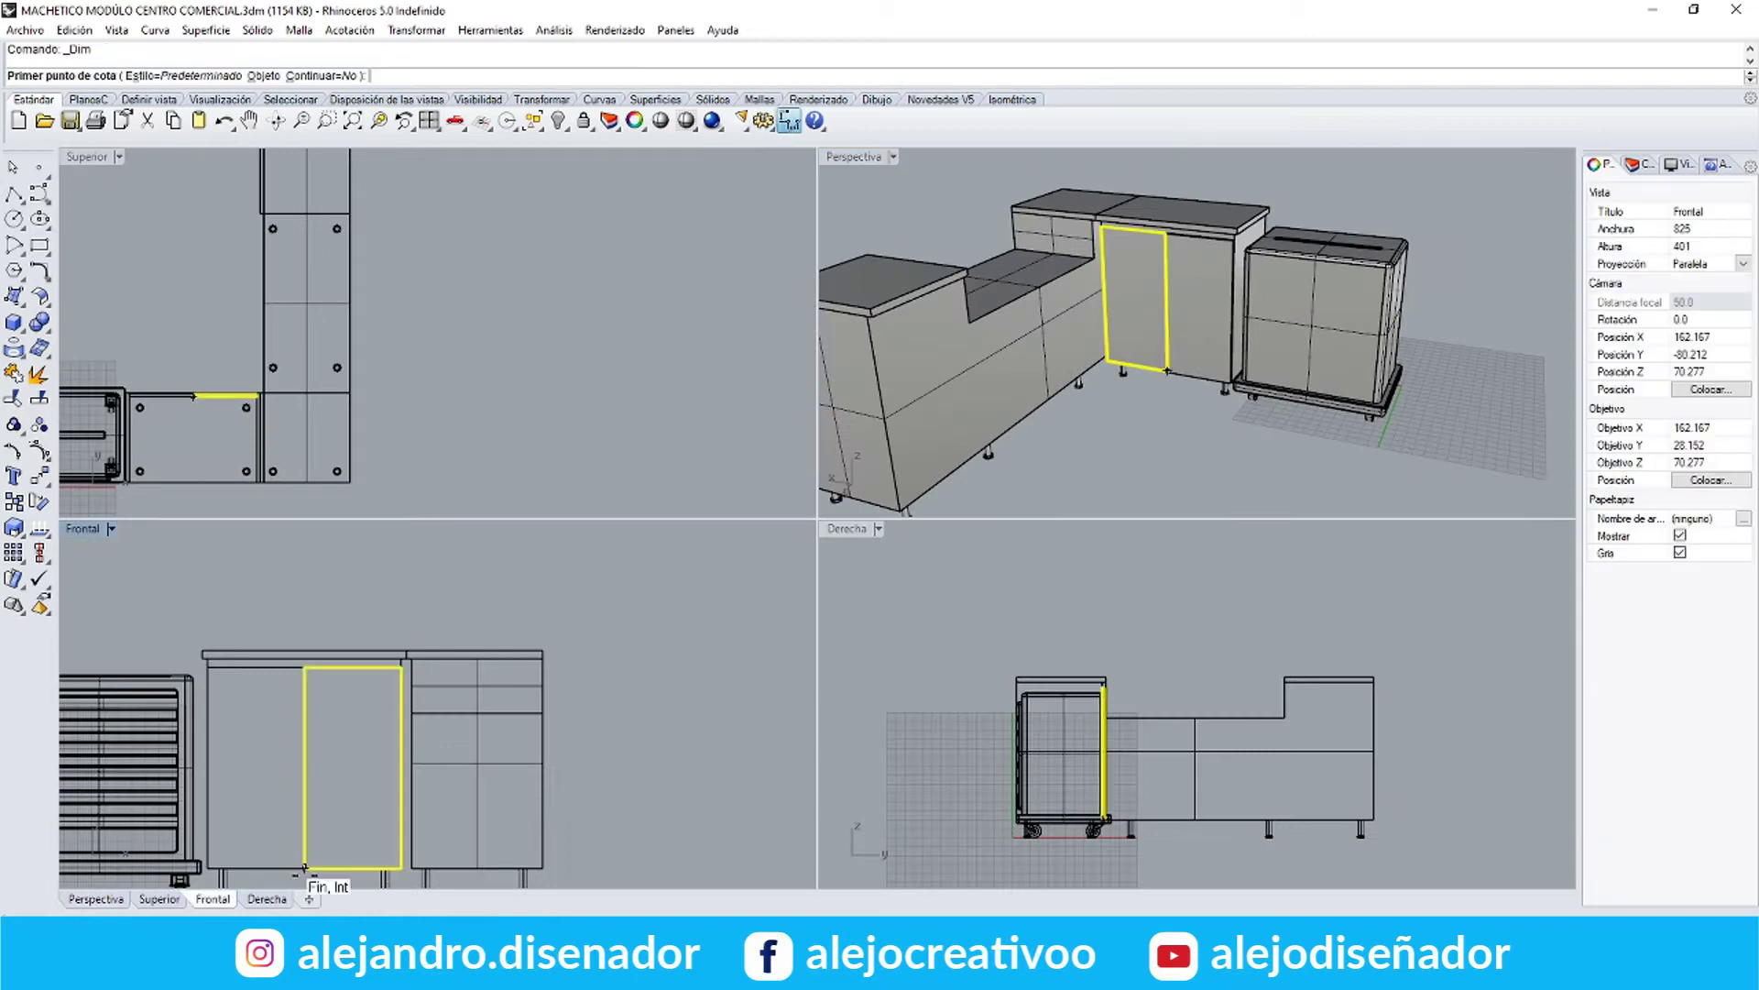
scroll(286, 746, up, 2)
key(Escape)
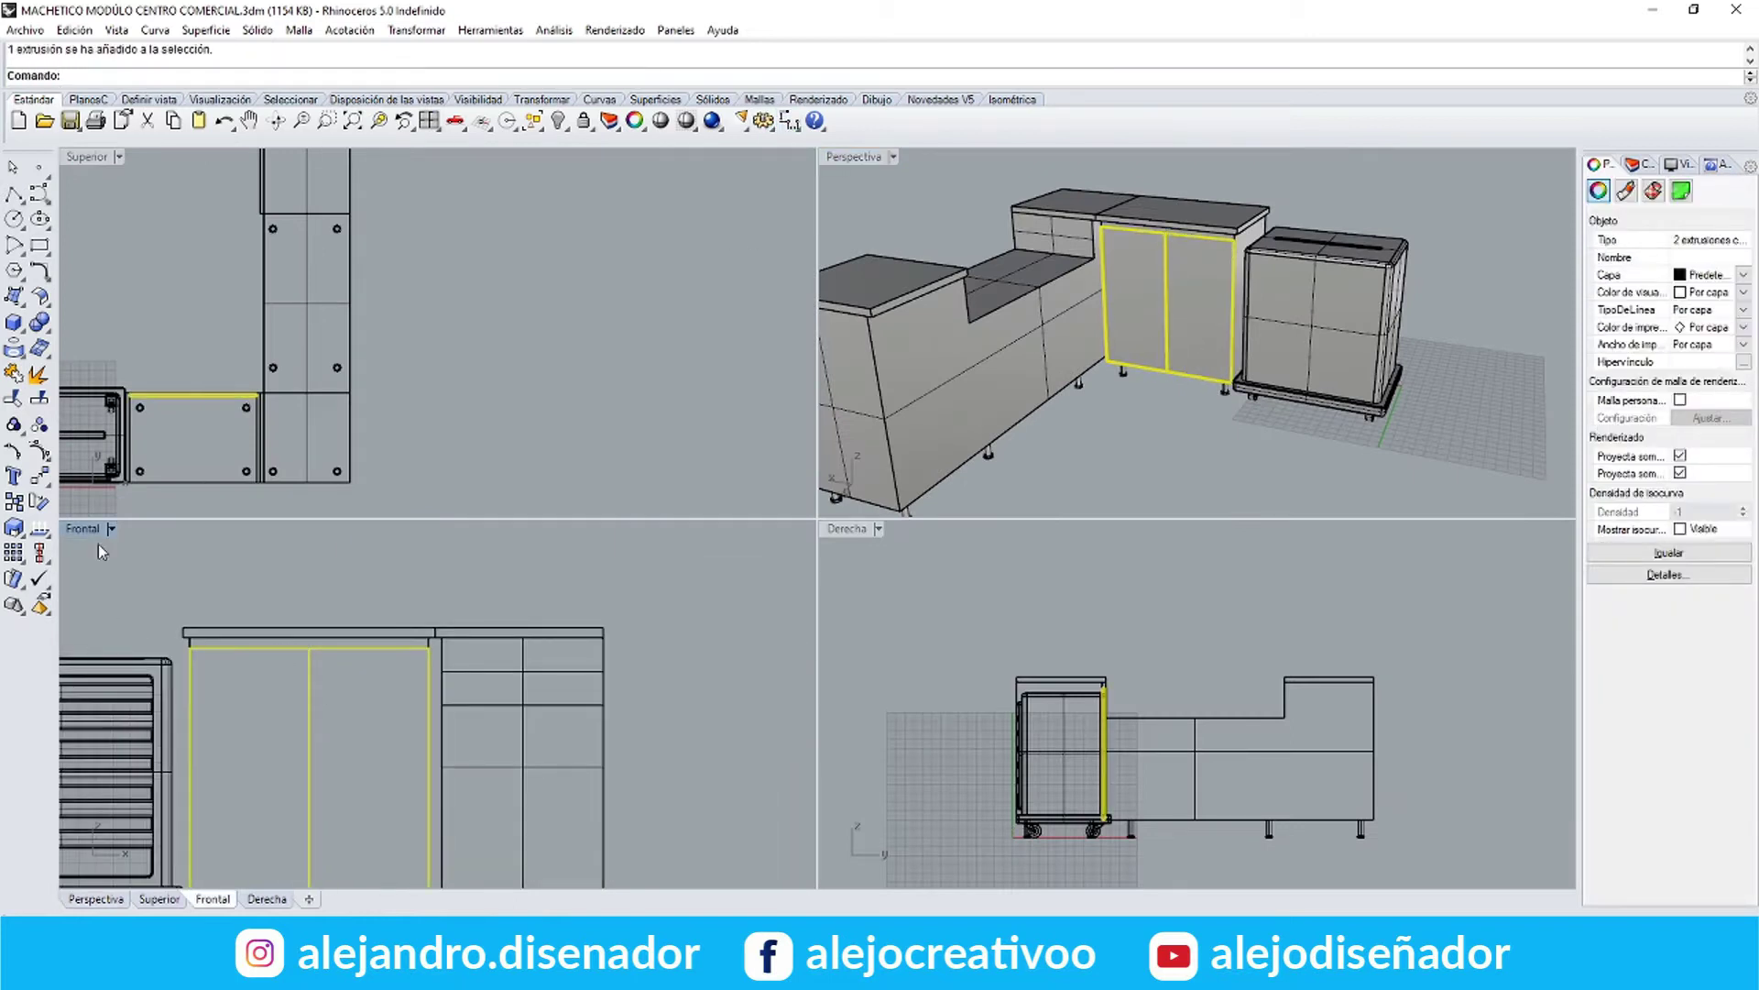
scroll(234, 678, up, 4)
click(243, 580)
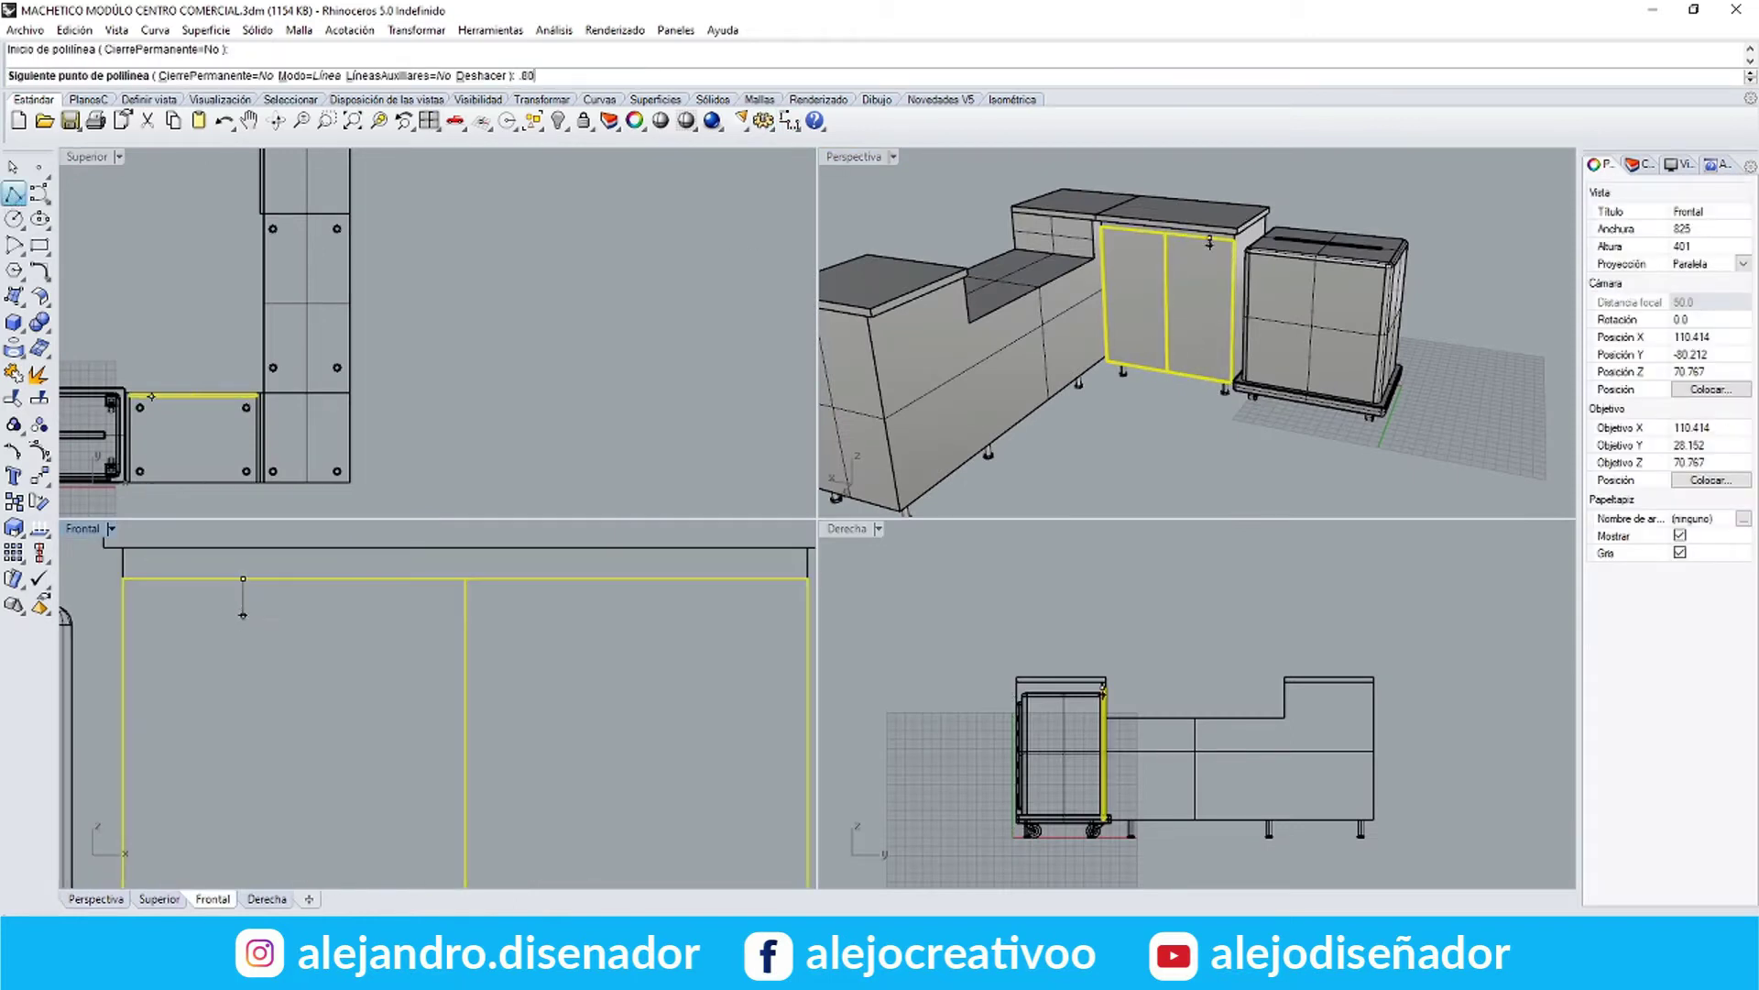
Shorten both cabinet doors with a one-directional scale from their bottom edge to the reference line's end, and delete the line
click(21, 535)
click(91, 547)
scroll(195, 605, down, 10)
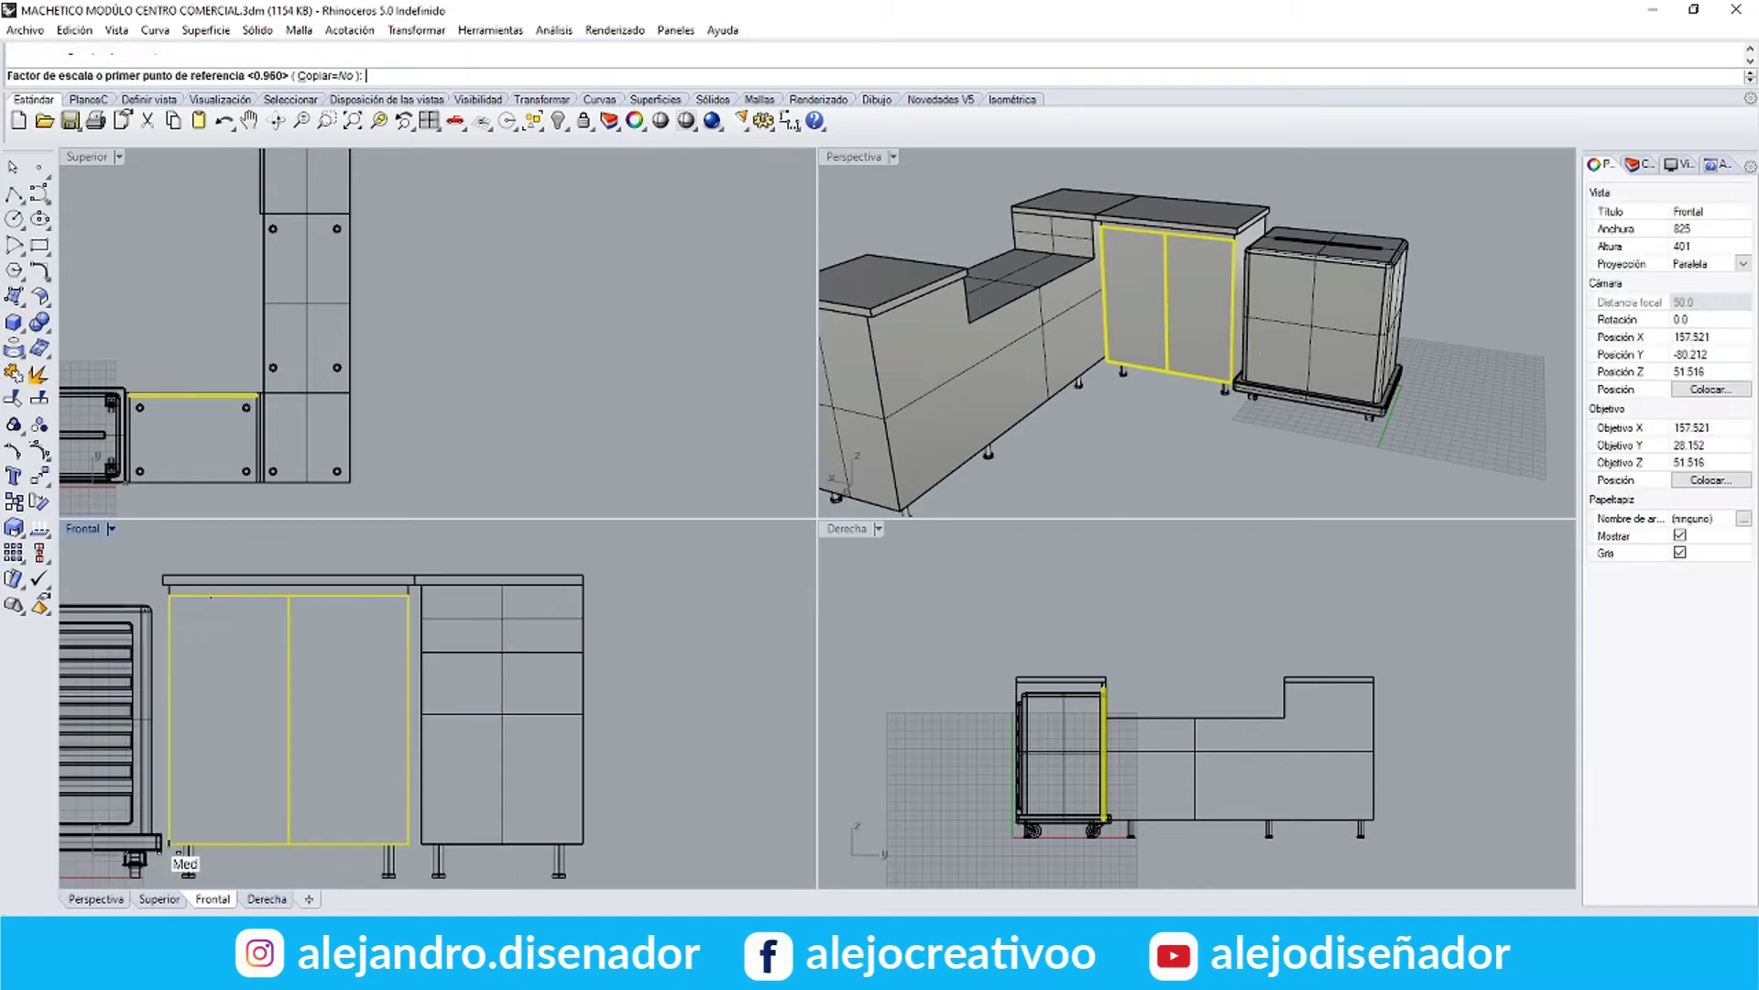
key(Return)
key(Escape)
click(91, 537)
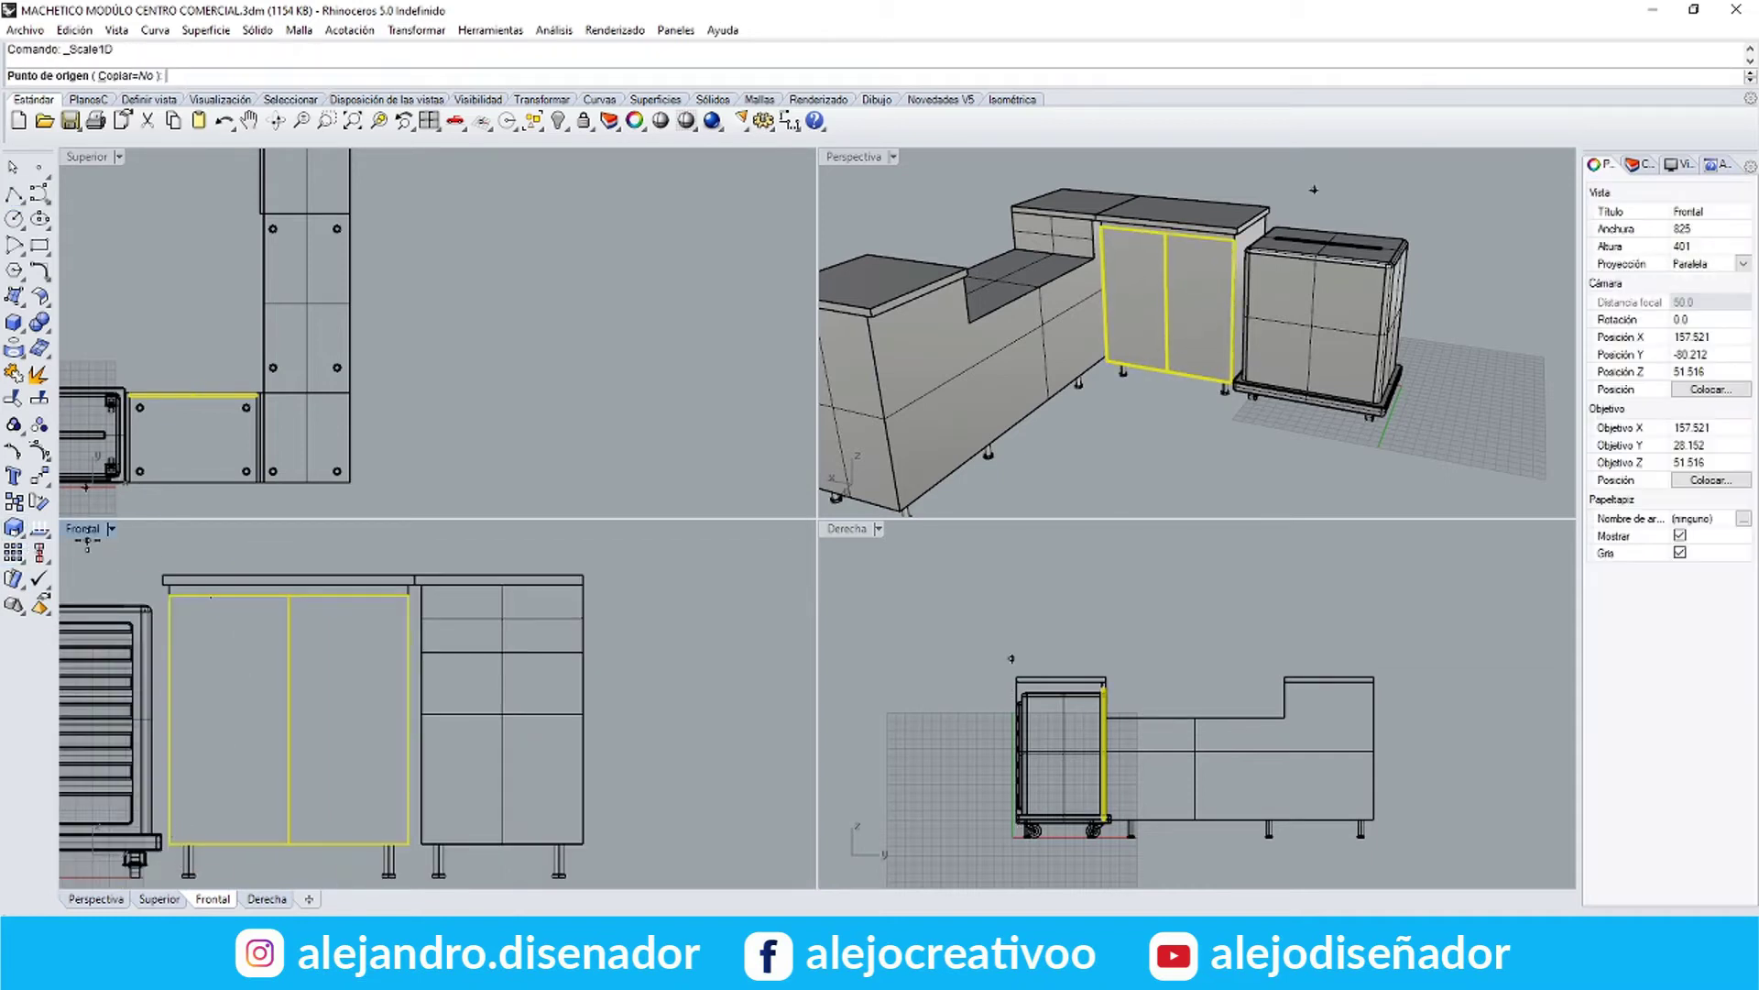
click(183, 840)
scroll(164, 638, up, 8)
click(178, 539)
click(279, 542)
click(279, 543)
key(Delete)
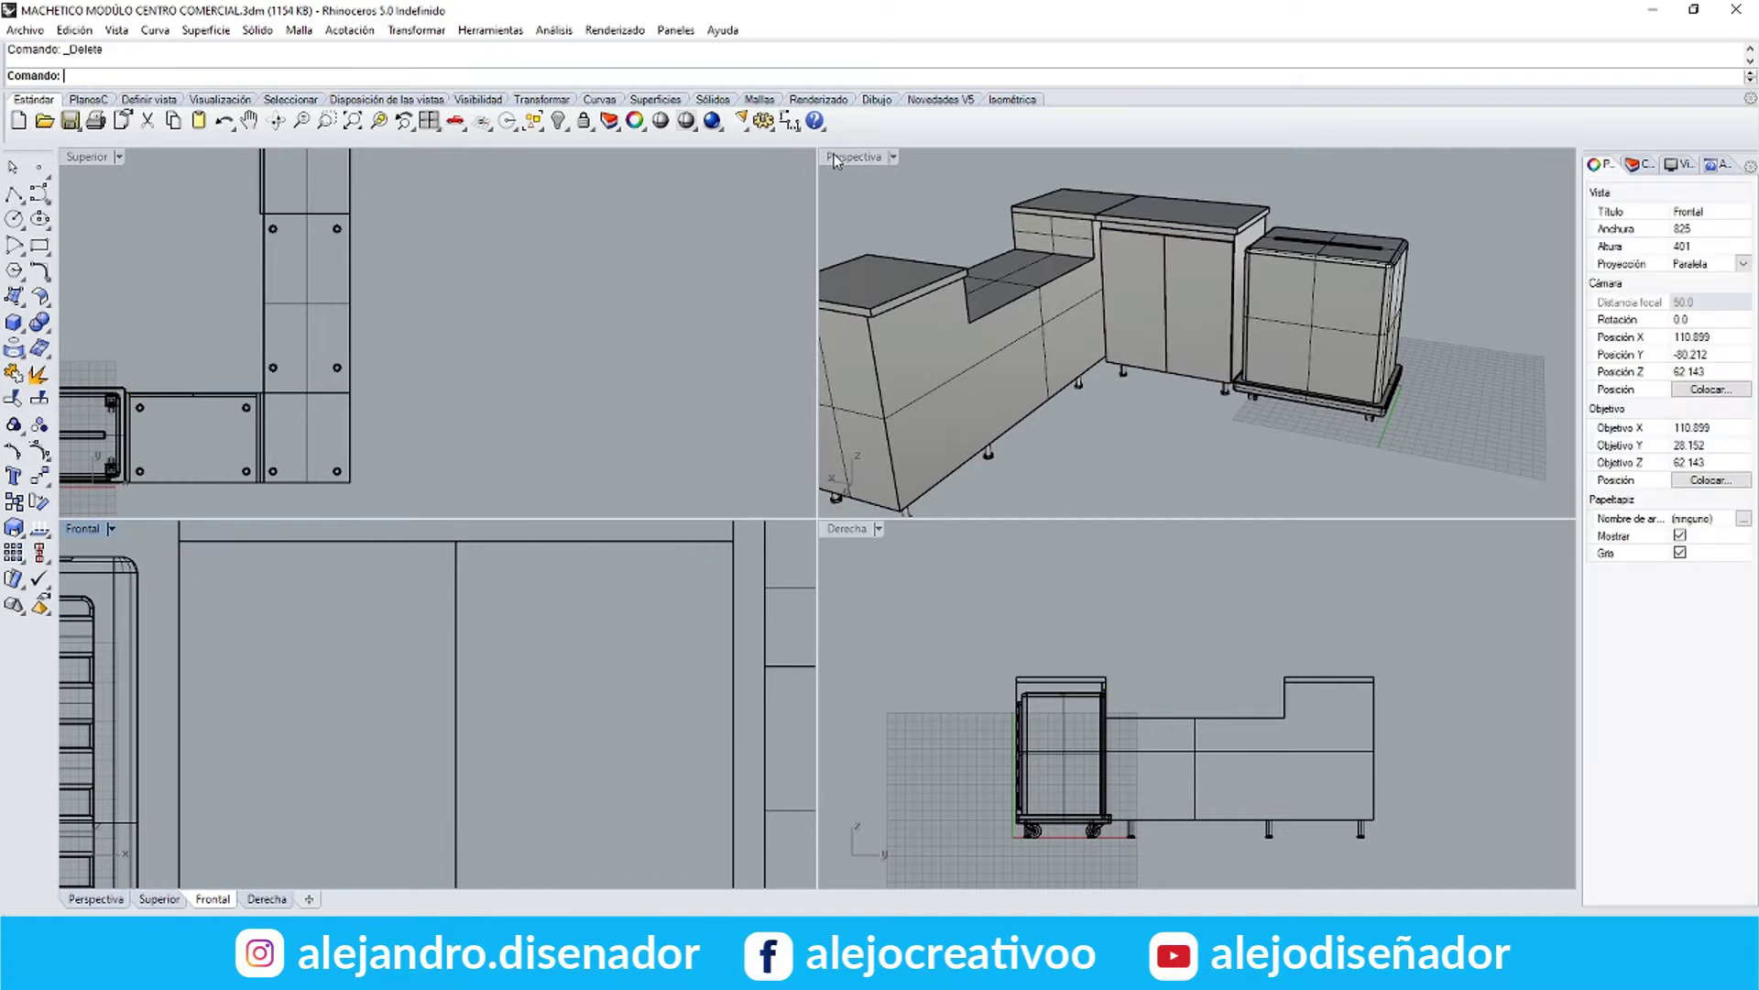
Check the cabinet doors' dimensions in the front view
scroll(342, 586, down, 10)
scroll(314, 639, up, 9)
scroll(314, 705, down, 7)
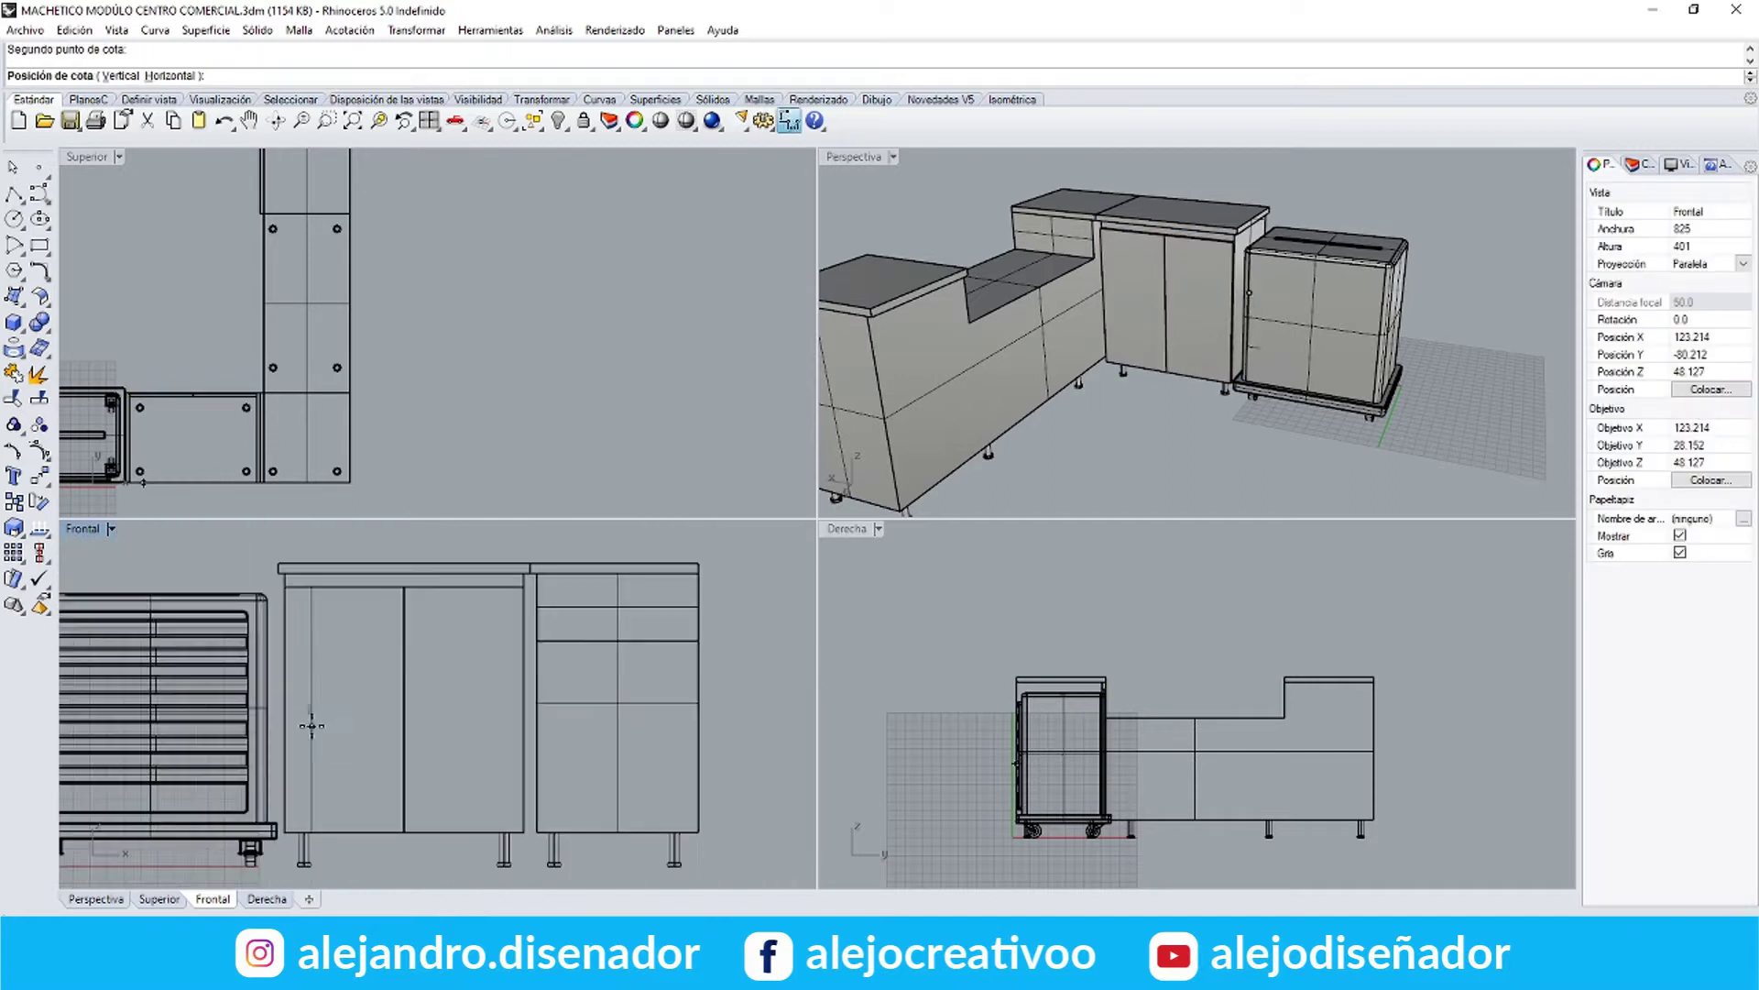
key(Escape)
Create a thin door panel on the inner face of the counter's raised far end section with a three-point box
double_click(853, 157)
click(26, 332)
click(50, 341)
click(93, 378)
shift+right_drag(217, 825, 198, 698)
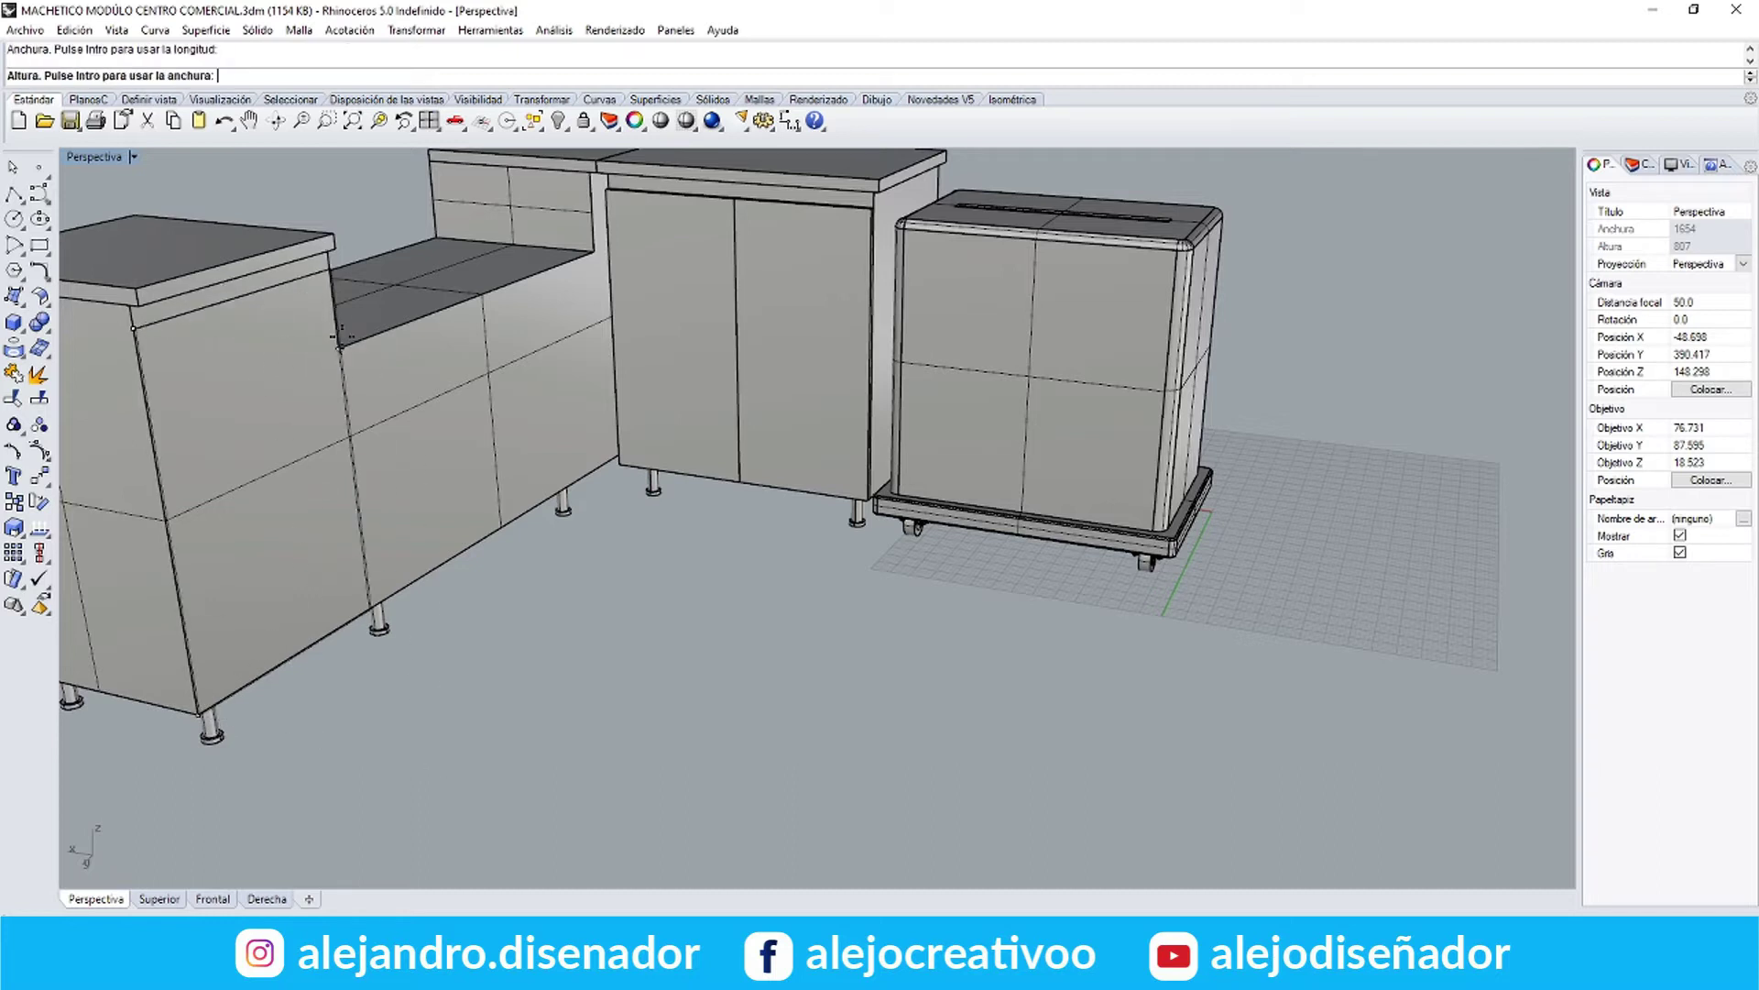
click(237, 404)
click(288, 464)
Move the end section's door panel outward by its thickness, using its lower corner as the base point
click(416, 30)
click(414, 49)
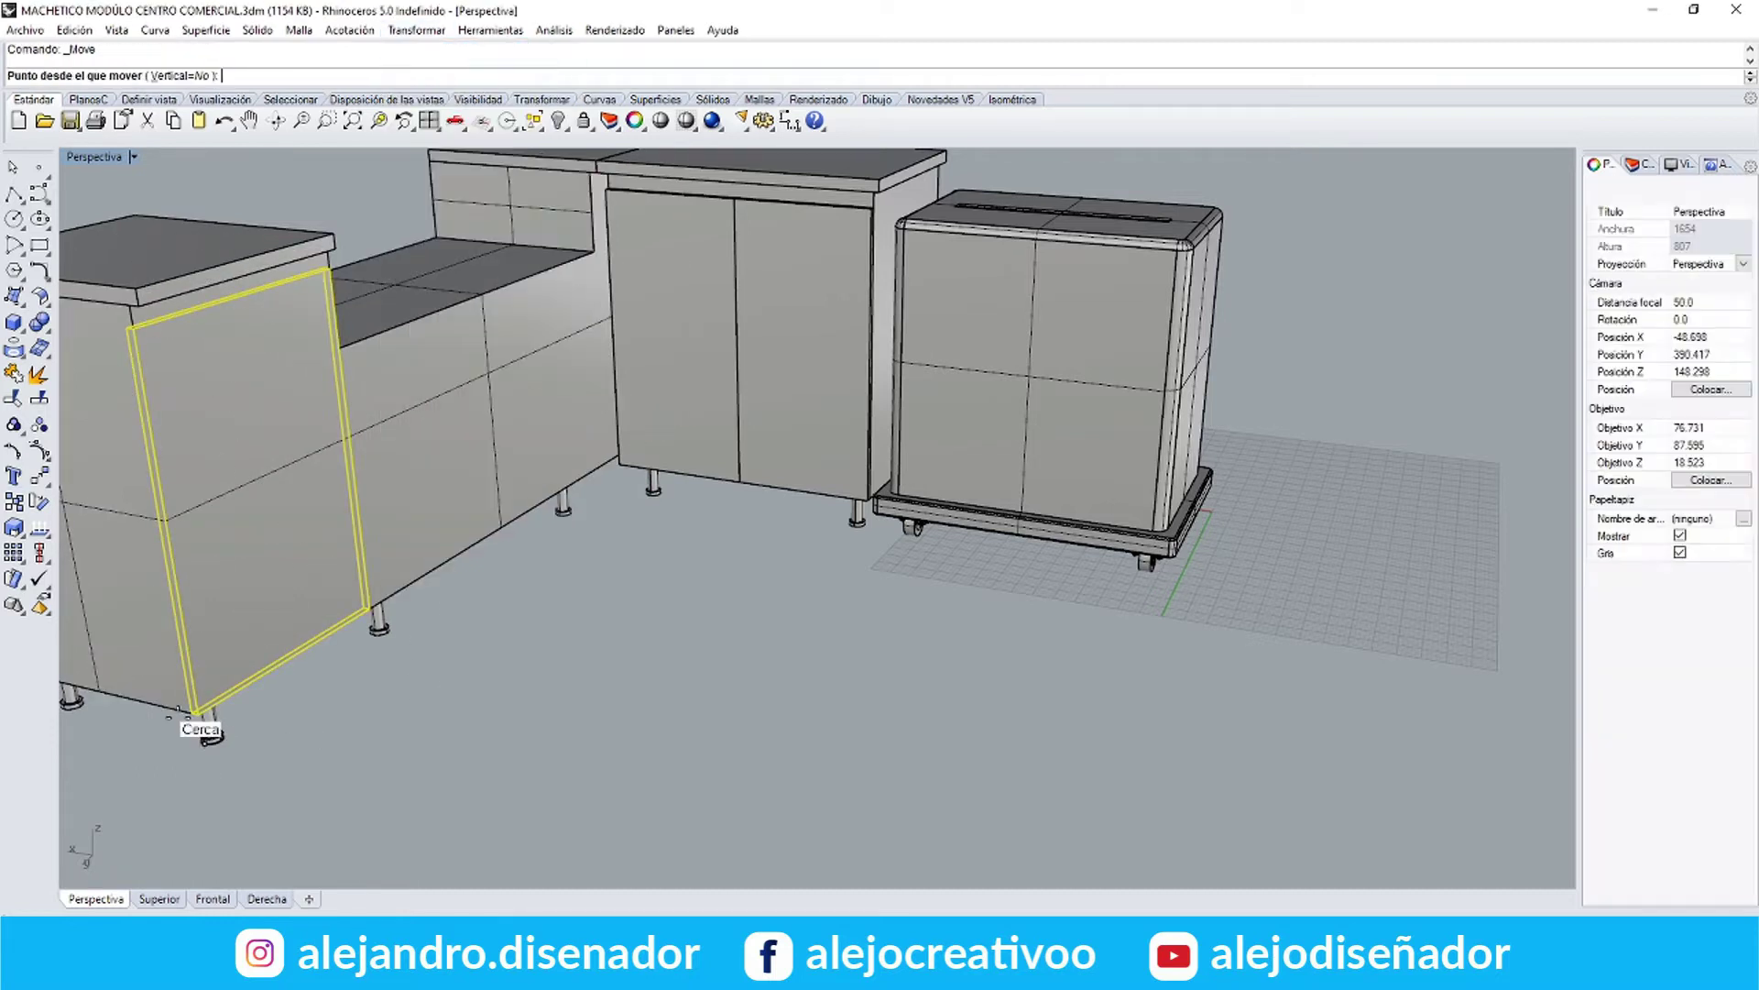
scroll(170, 717, up, 4)
click(217, 712)
click(203, 710)
scroll(203, 710, down, 8)
right_drag(452, 491, 1287, 871)
scroll(311, 476, up, 3)
Delete the door panel on the counter's raised end section
key(alt+Tab)
key(alt+Tab)
right_drag(303, 420, 385, 431)
scroll(222, 537, up, 2)
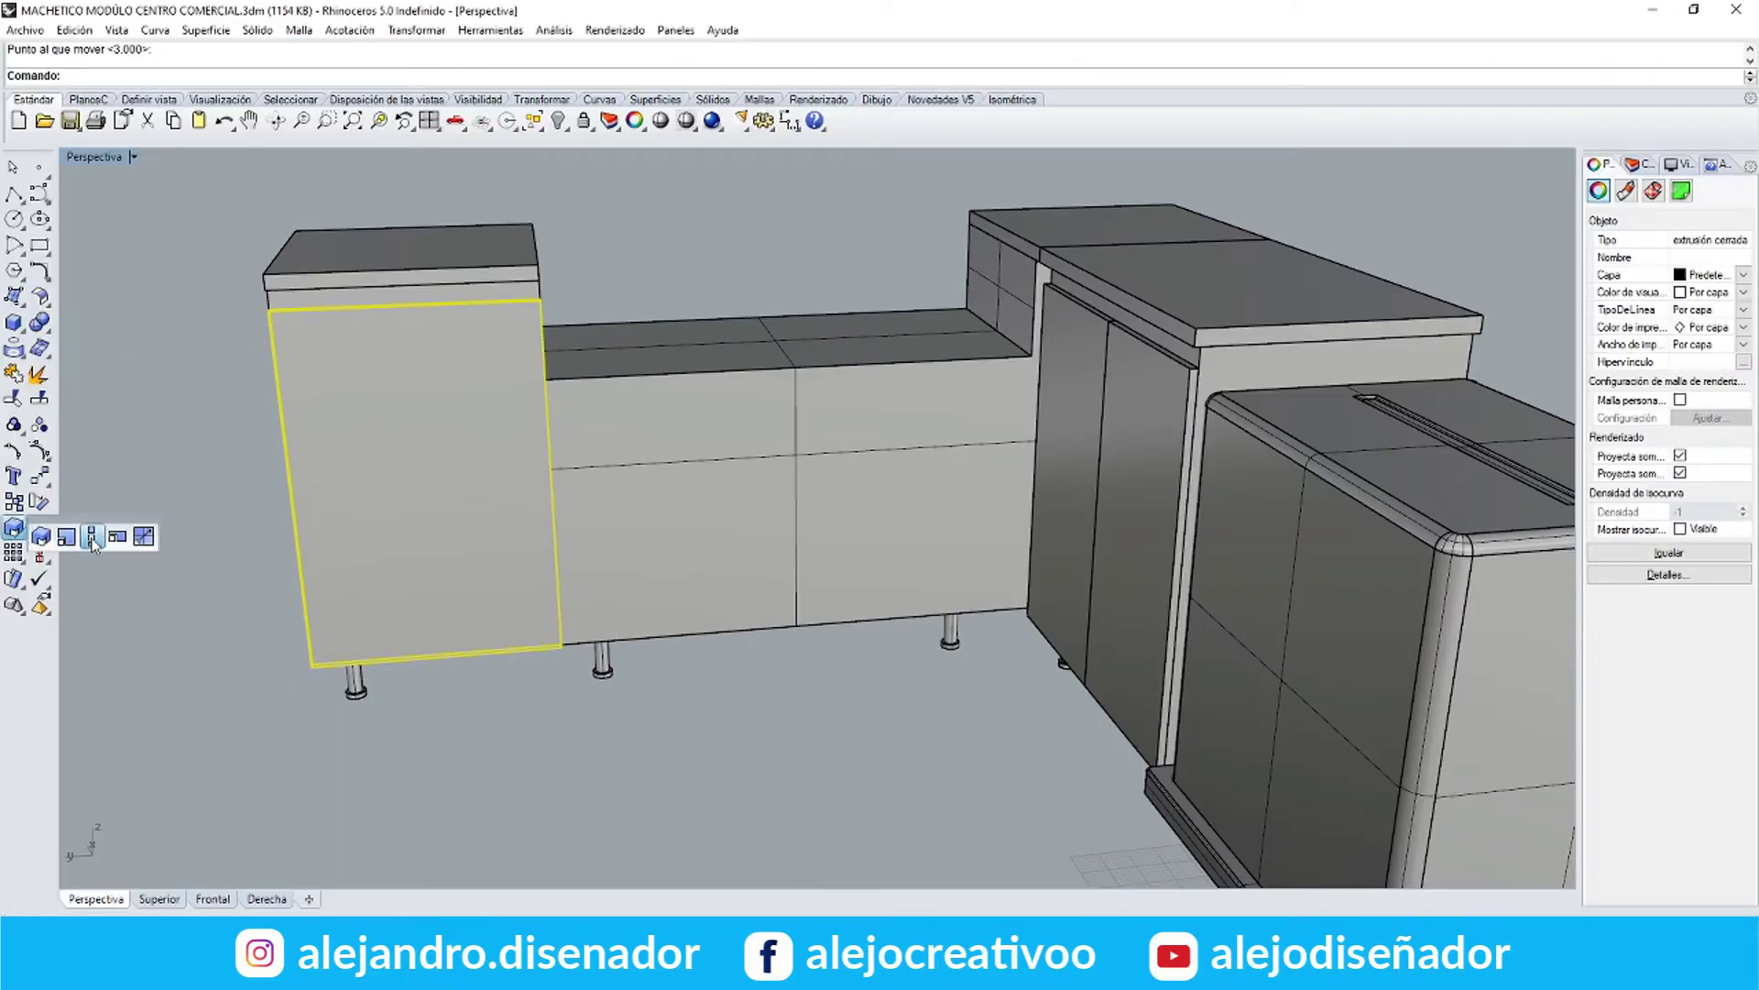
click(92, 537)
click(359, 610)
key(Delete)
Create a three-point box door panel on the lowered section's inner face beside the cabinet, entering -1.5 for its thickness
click(22, 339)
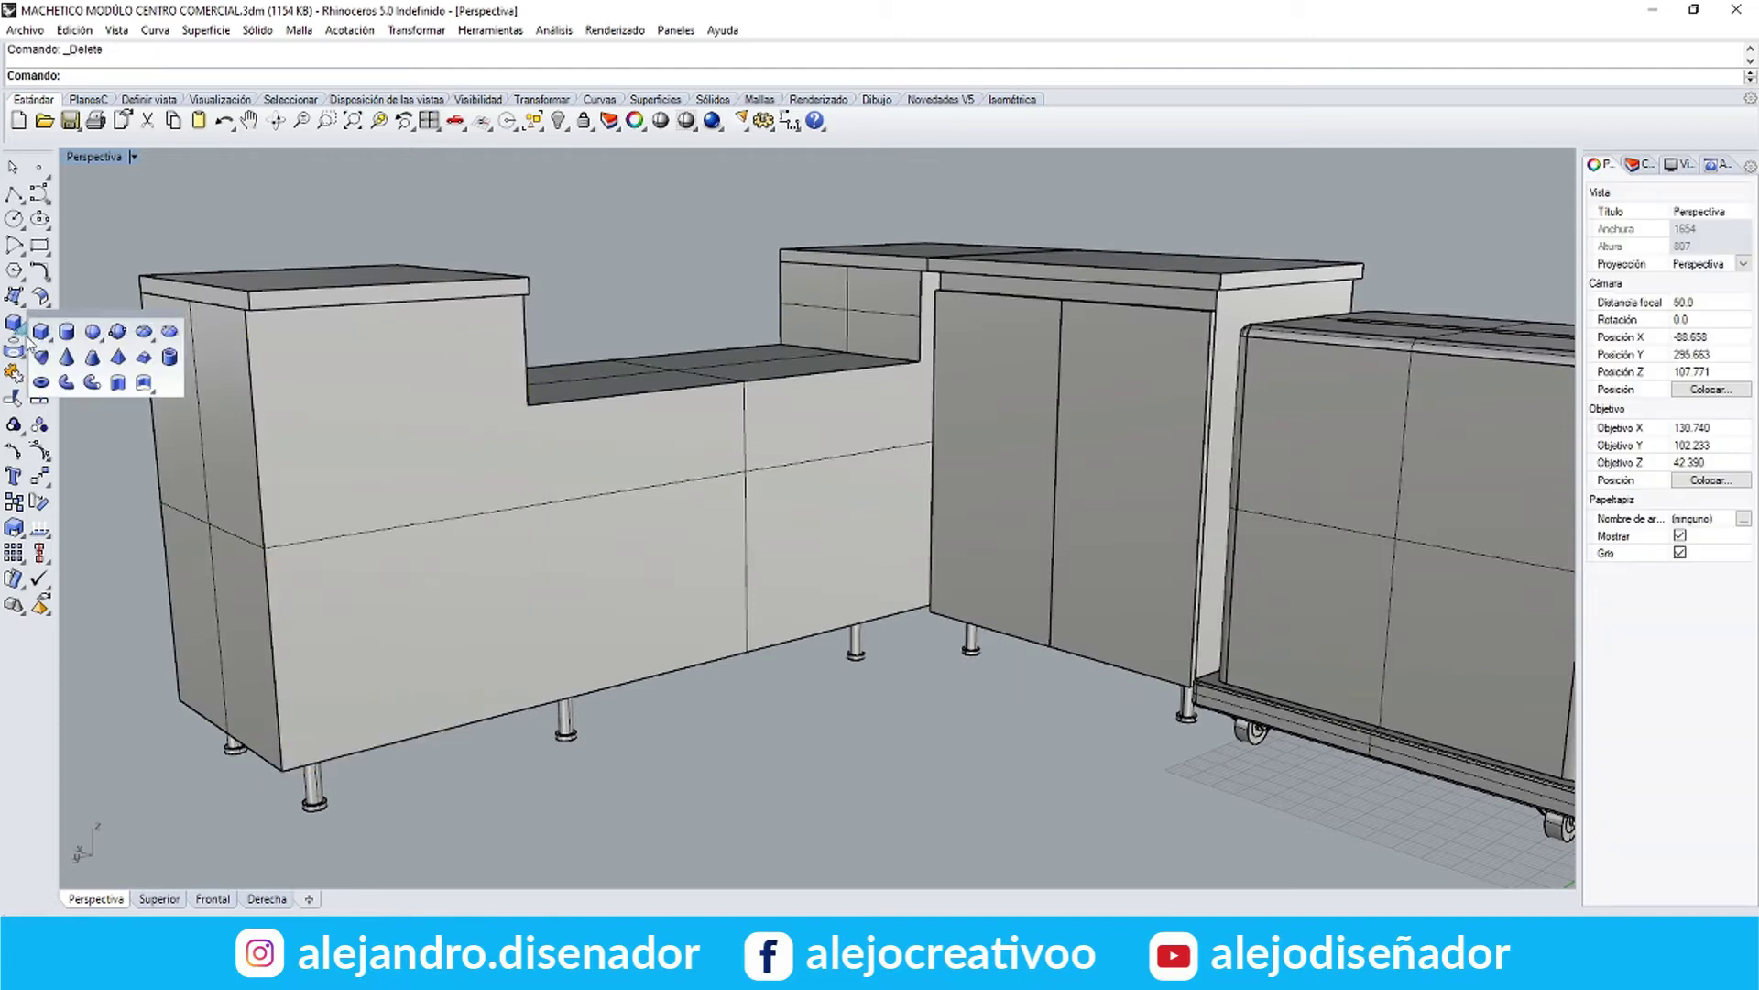
click(99, 369)
right_drag(568, 720, 284, 649)
scroll(668, 604, up, 2)
right_drag(1008, 683, 1028, 730)
click(889, 644)
text(-1.5)
key(Return)
right_drag(861, 384, 966, 408)
scroll(966, 408, down, 4)
scroll(671, 529, up, 4)
Move the new door panel outward by its thickness so it sits against the counter's inner face
click(889, 493)
click(877, 482)
click(440, 34)
click(433, 51)
scroll(1059, 356, up, 6)
click(1035, 282)
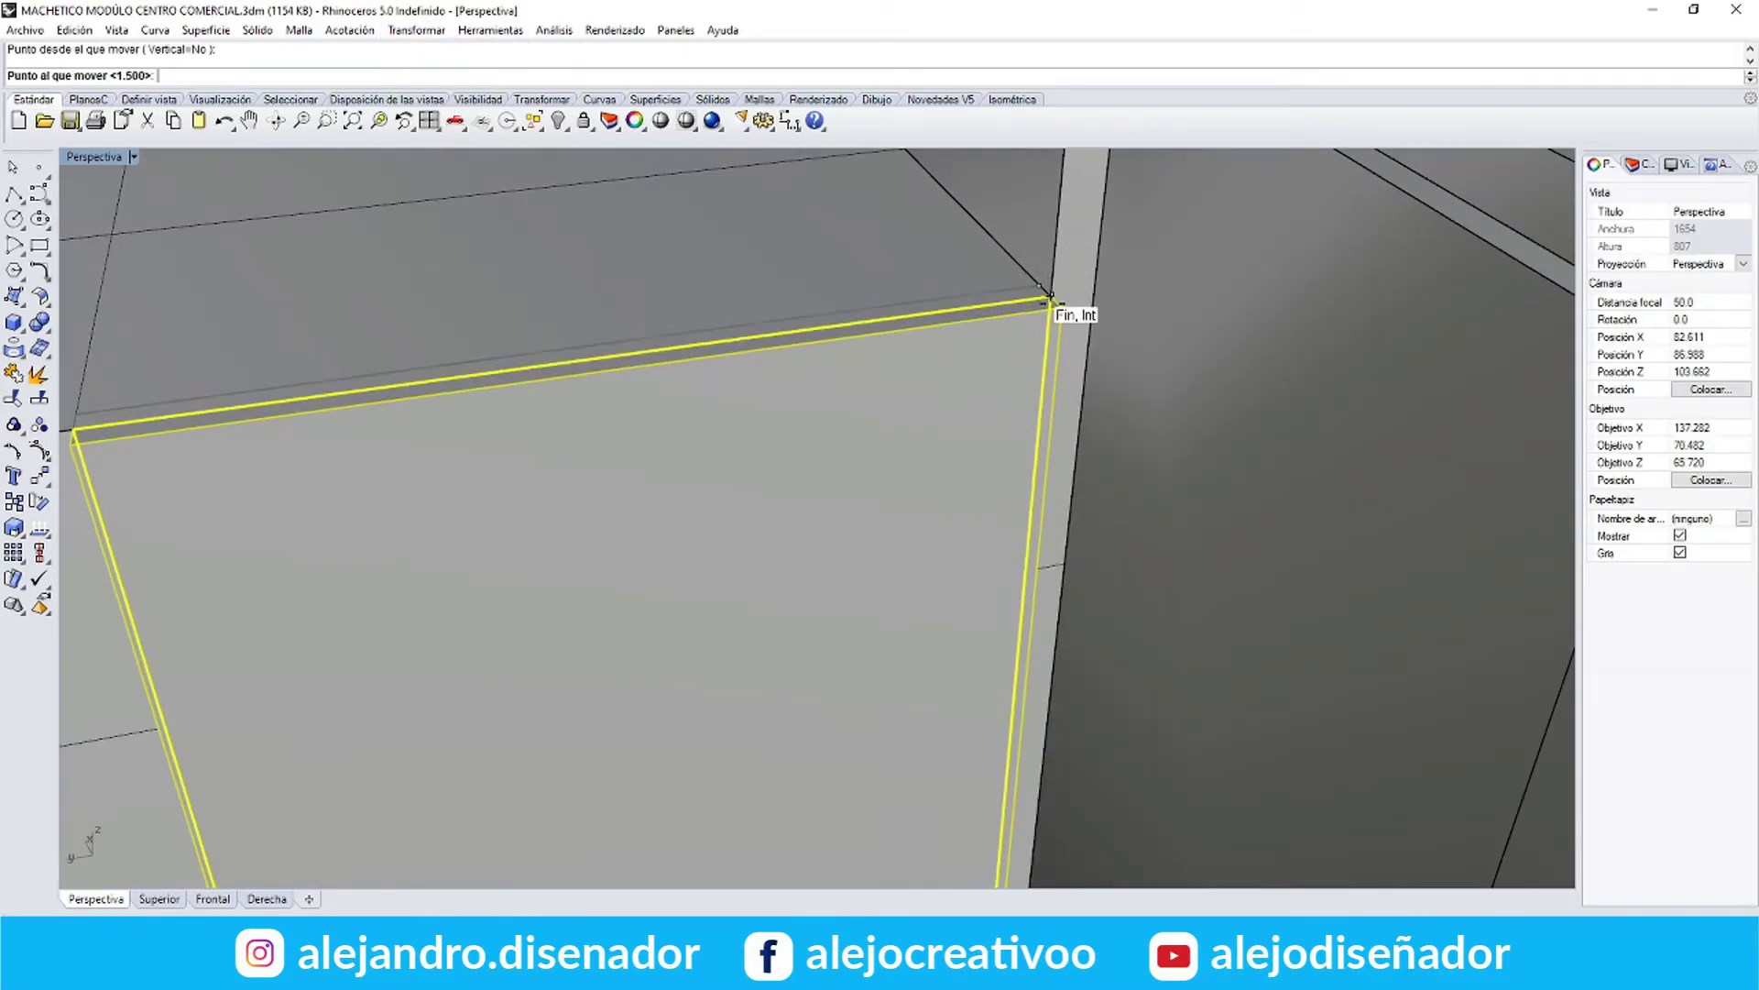
click(1045, 298)
Draw a short vertical reference line down from the door panel's upper corner away from the cabinet
scroll(960, 332, down, 7)
right_drag(948, 596, 929, 510)
click(866, 759)
scroll(794, 575, up, 4)
click(822, 553)
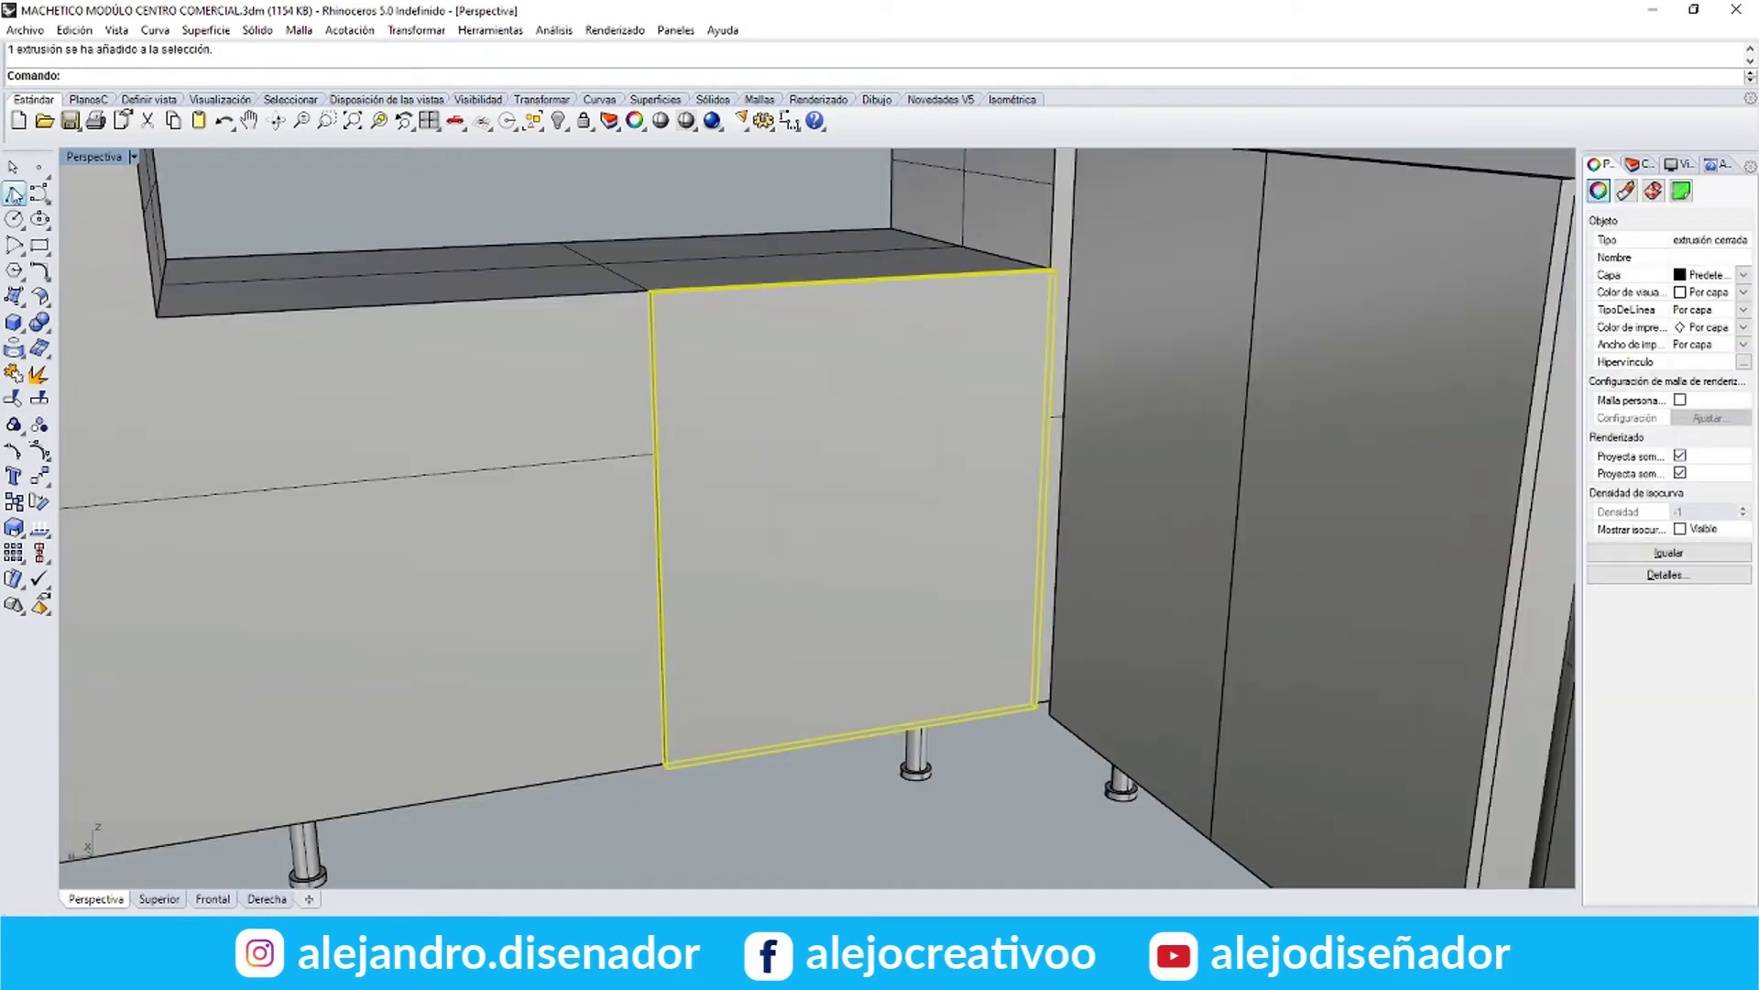
click(14, 193)
scroll(644, 316, up, 5)
click(663, 313)
key(Return)
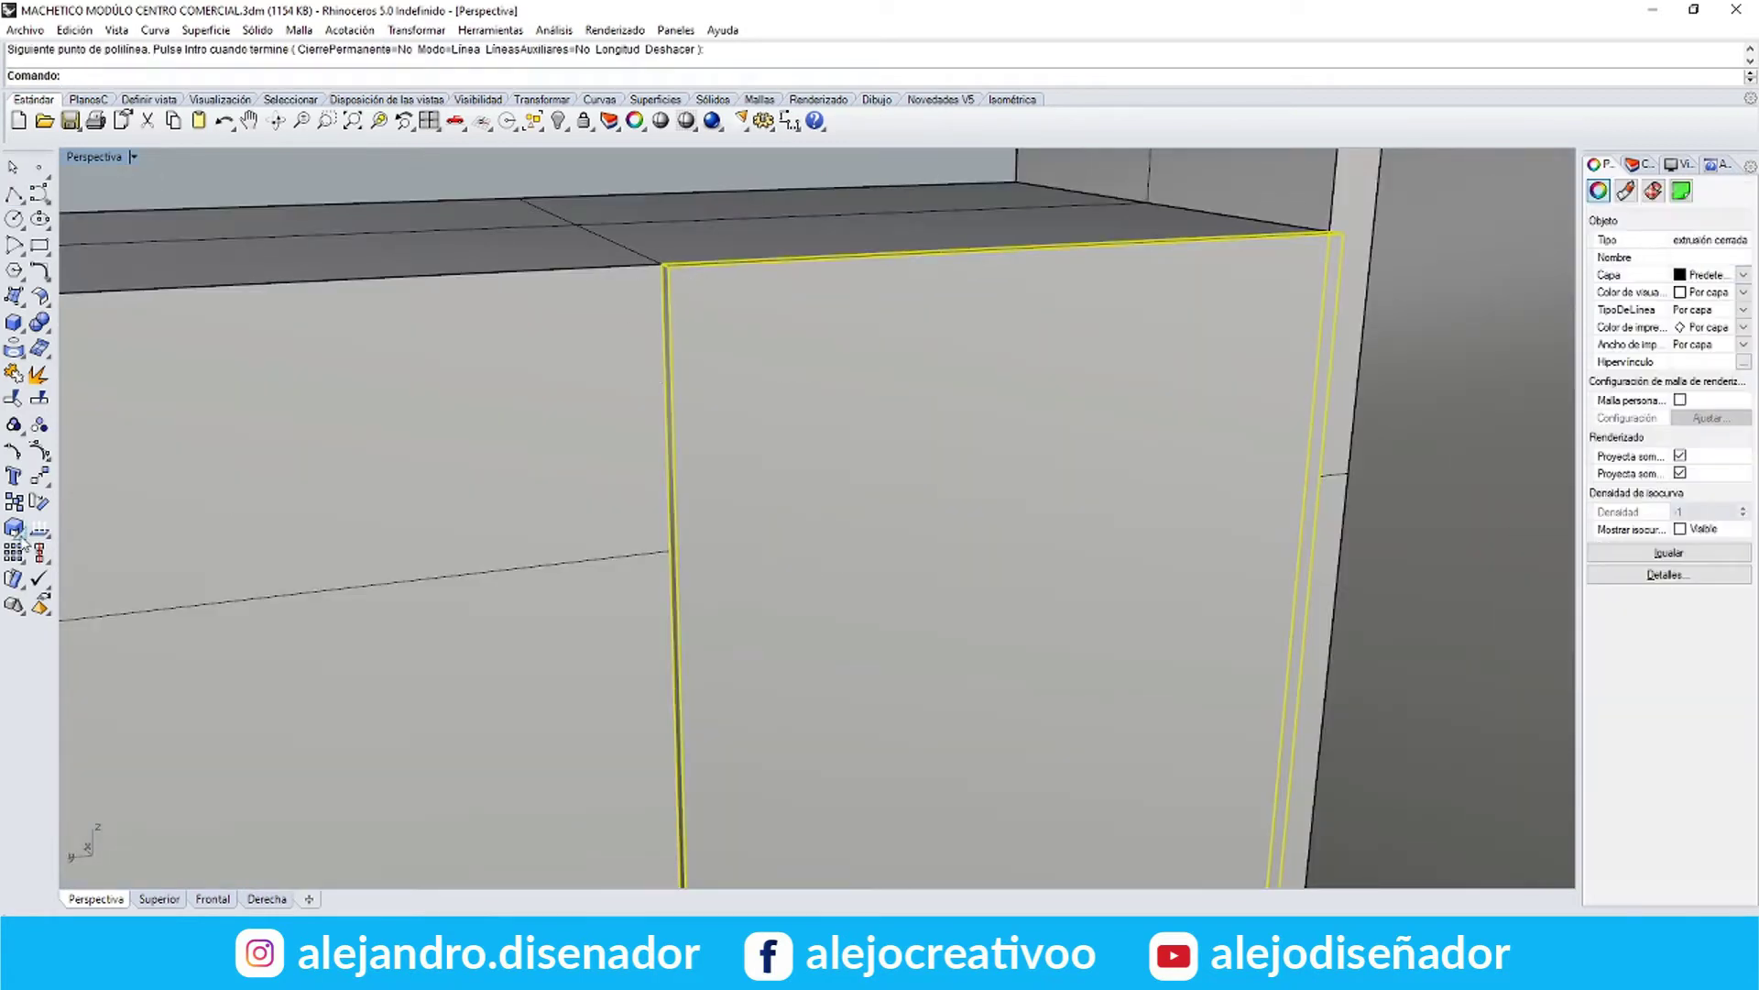
right_drag(615, 568, 616, 513)
Shorten the door panel with a one-directional scale from its bottom corner to the reference line's end
click(676, 856)
scroll(676, 853, down, 5)
scroll(669, 477, up, 8)
click(669, 478)
click(676, 547)
key(Escape)
click(668, 523)
Copy the door panel sideways along the counter to cover the adjoining part of its inner face
click(724, 571)
scroll(689, 480, down, 6)
shift+right_drag(687, 479, 768, 404)
click(416, 31)
click(429, 71)
scroll(1043, 376, up, 9)
click(1168, 382)
click(338, 450)
key(Return)
key(Escape)
Save the kiosk model with the counter doors added
scroll(392, 403, down, 13)
right_drag(541, 486, 1254, 492)
scroll(647, 412, down, 6)
scroll(1084, 412, down, 8)
scroll(896, 426, up, 10)
right_drag(633, 366, 312, 334)
click(70, 121)
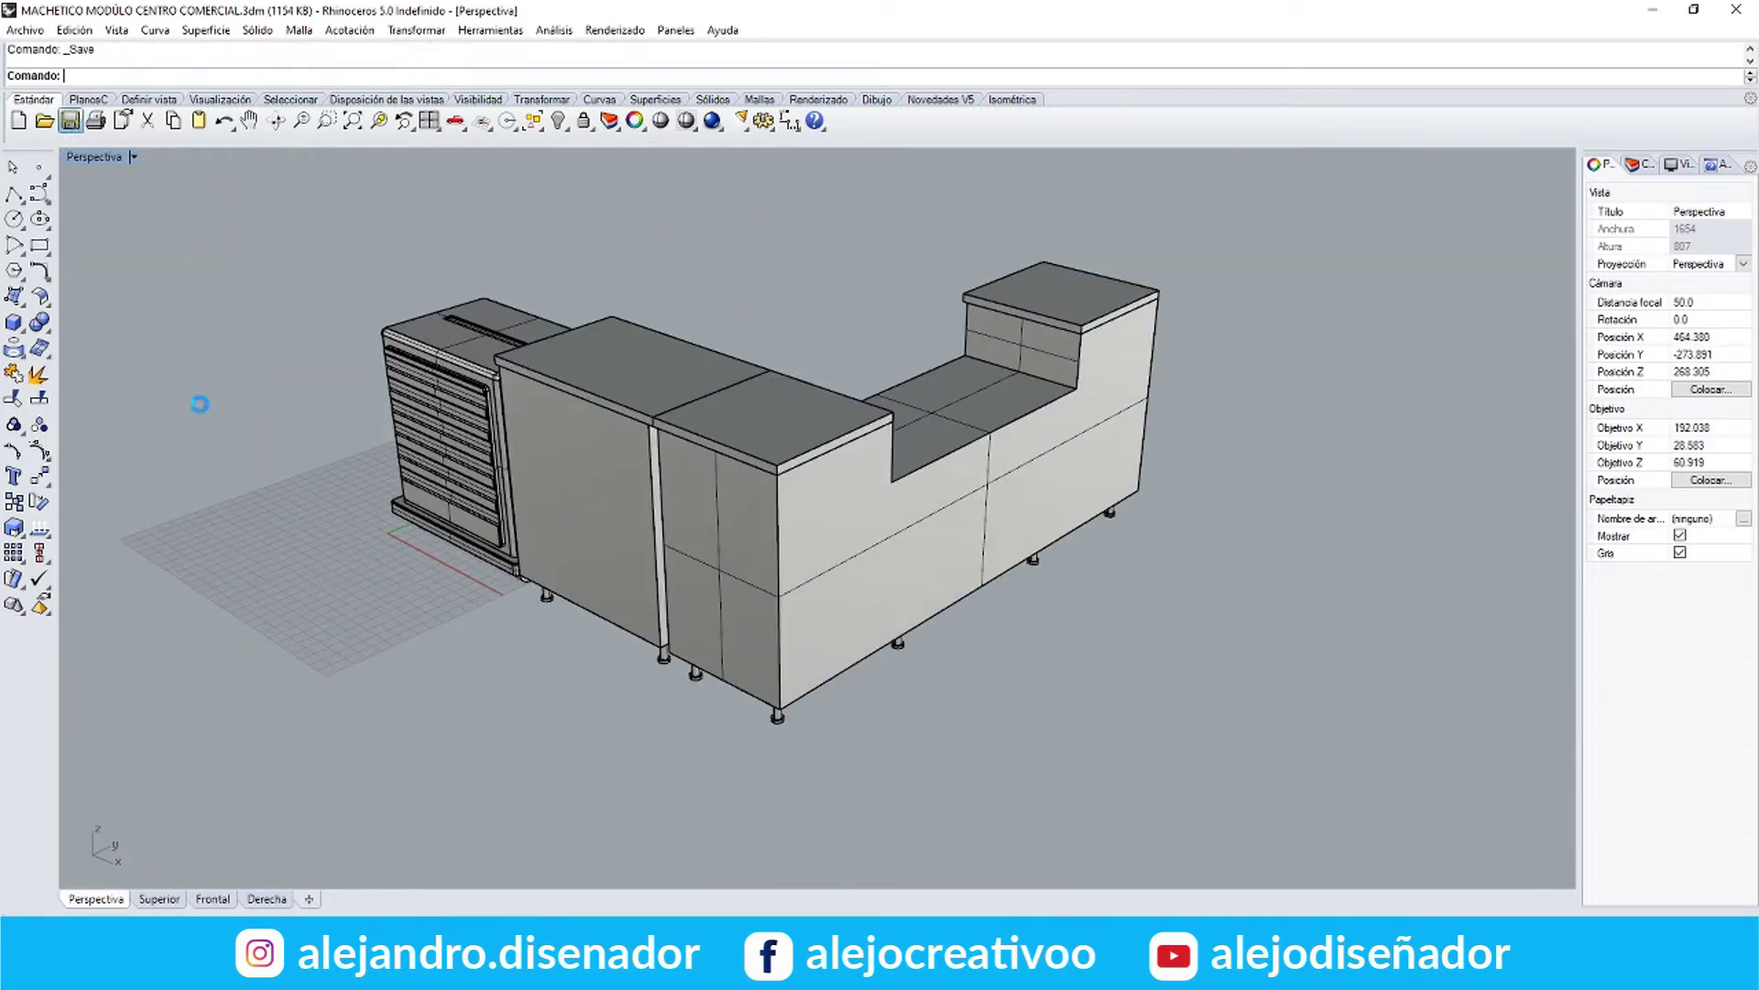
Switch to the open MACHETICO INEXMODA model
key(alt+Tab)
key(alt+Tab)
click(921, 972)
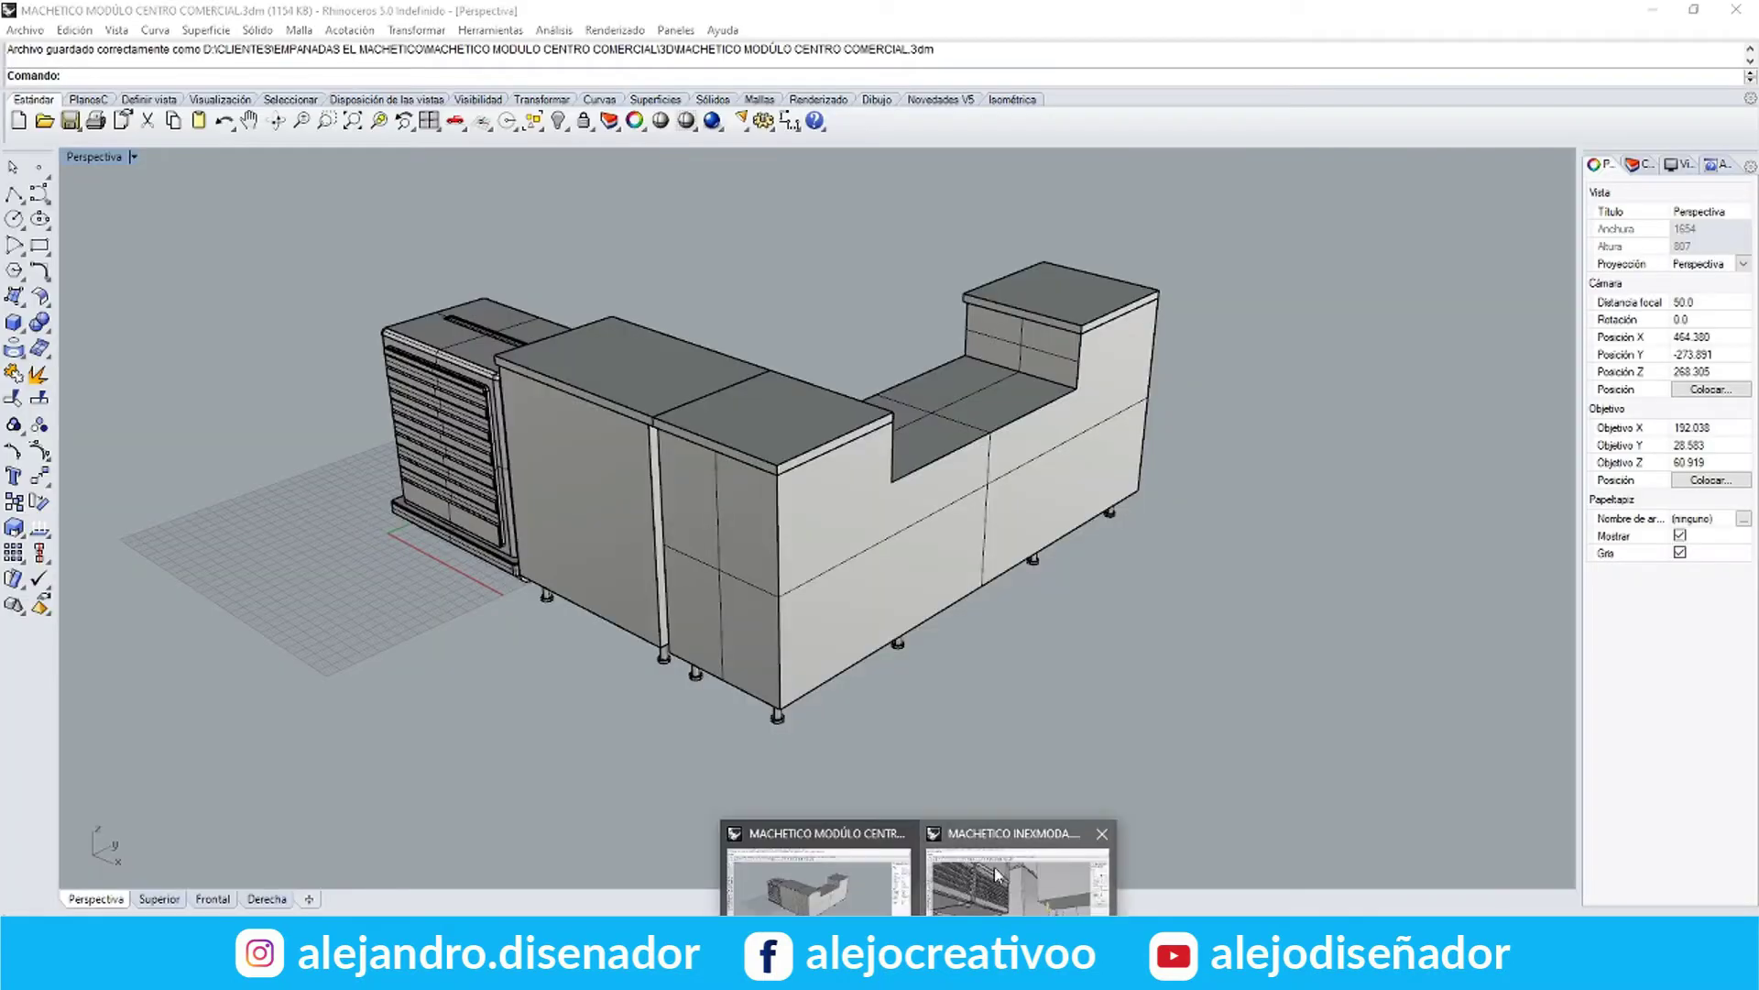
click(988, 880)
scroll(732, 603, down, 8)
right_drag(731, 603, 830, 592)
Hide the walls and partition panels that enclose the furniture
click(788, 215)
click(558, 121)
click(556, 371)
click(558, 121)
click(917, 439)
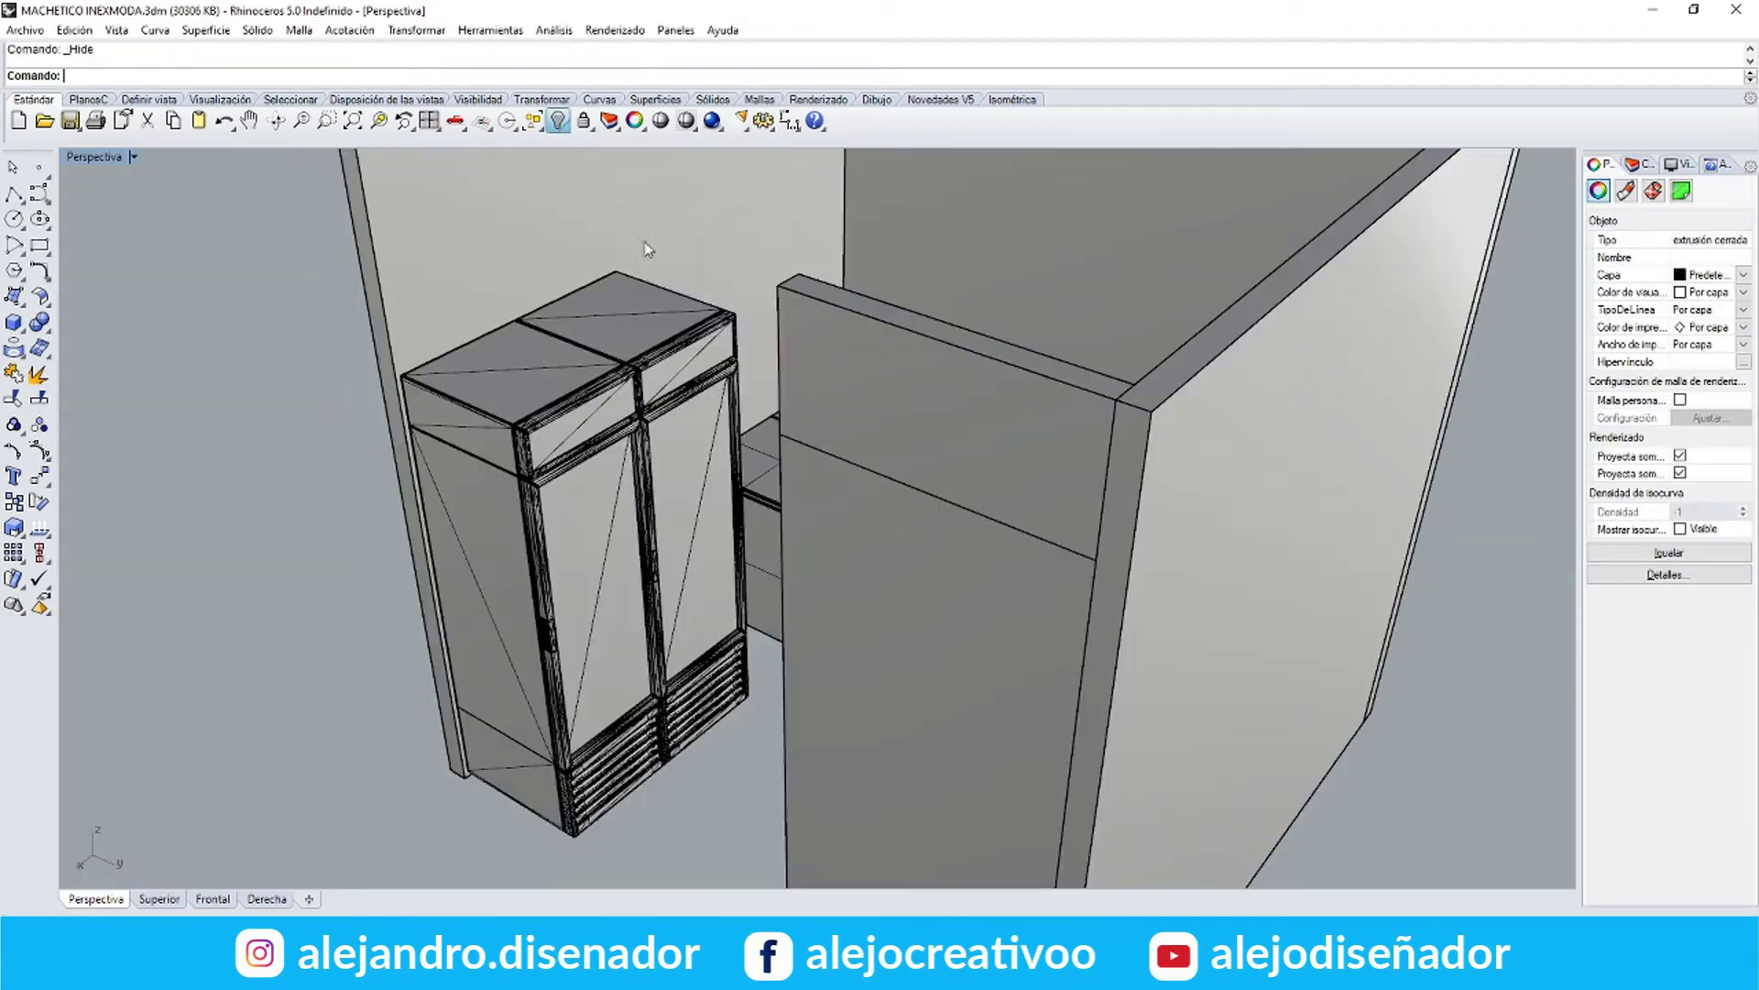
shift+click(907, 601)
shift+click(1228, 476)
shift+click(732, 219)
click(558, 121)
scroll(825, 430, up, 5)
right_drag(633, 530, 284, 578)
Select the whole wheeled two-part display unit in the top view and copy it to the clipboard
double_click(99, 157)
double_click(95, 157)
scroll(263, 395, down, 8)
right_drag(263, 395, 385, 277)
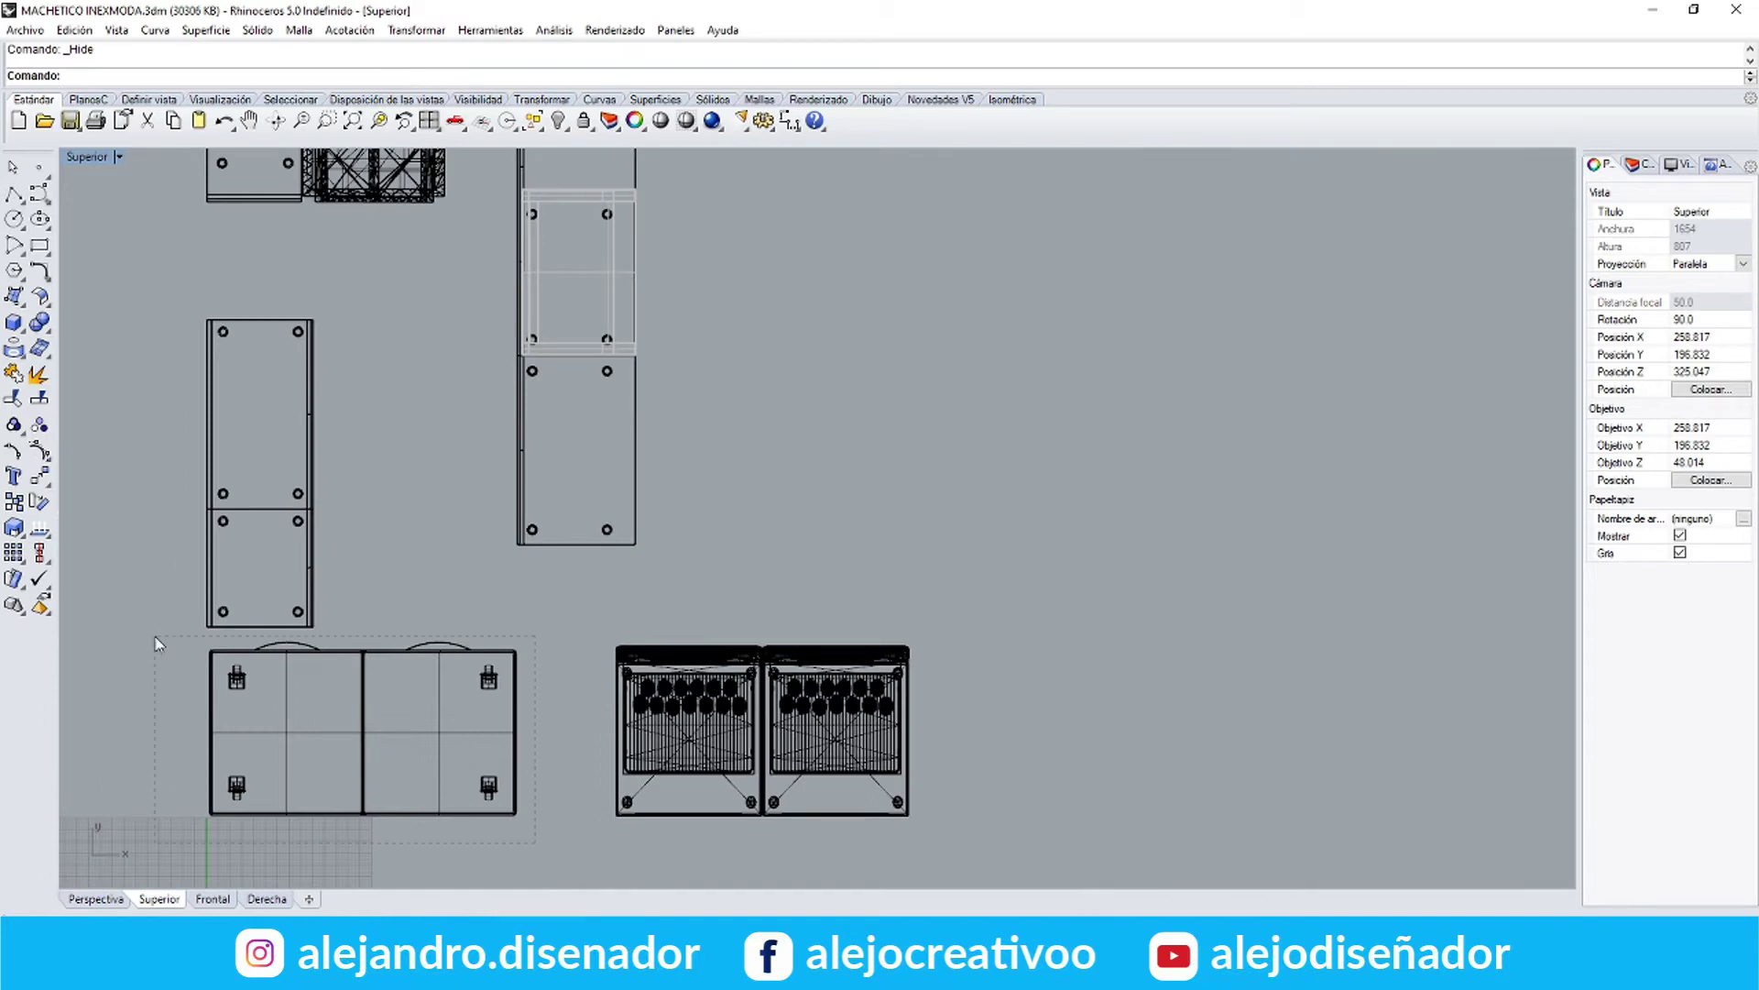
drag(155, 636, 154, 635)
double_click(89, 157)
double_click(855, 157)
right_drag(1072, 316, 1208, 329)
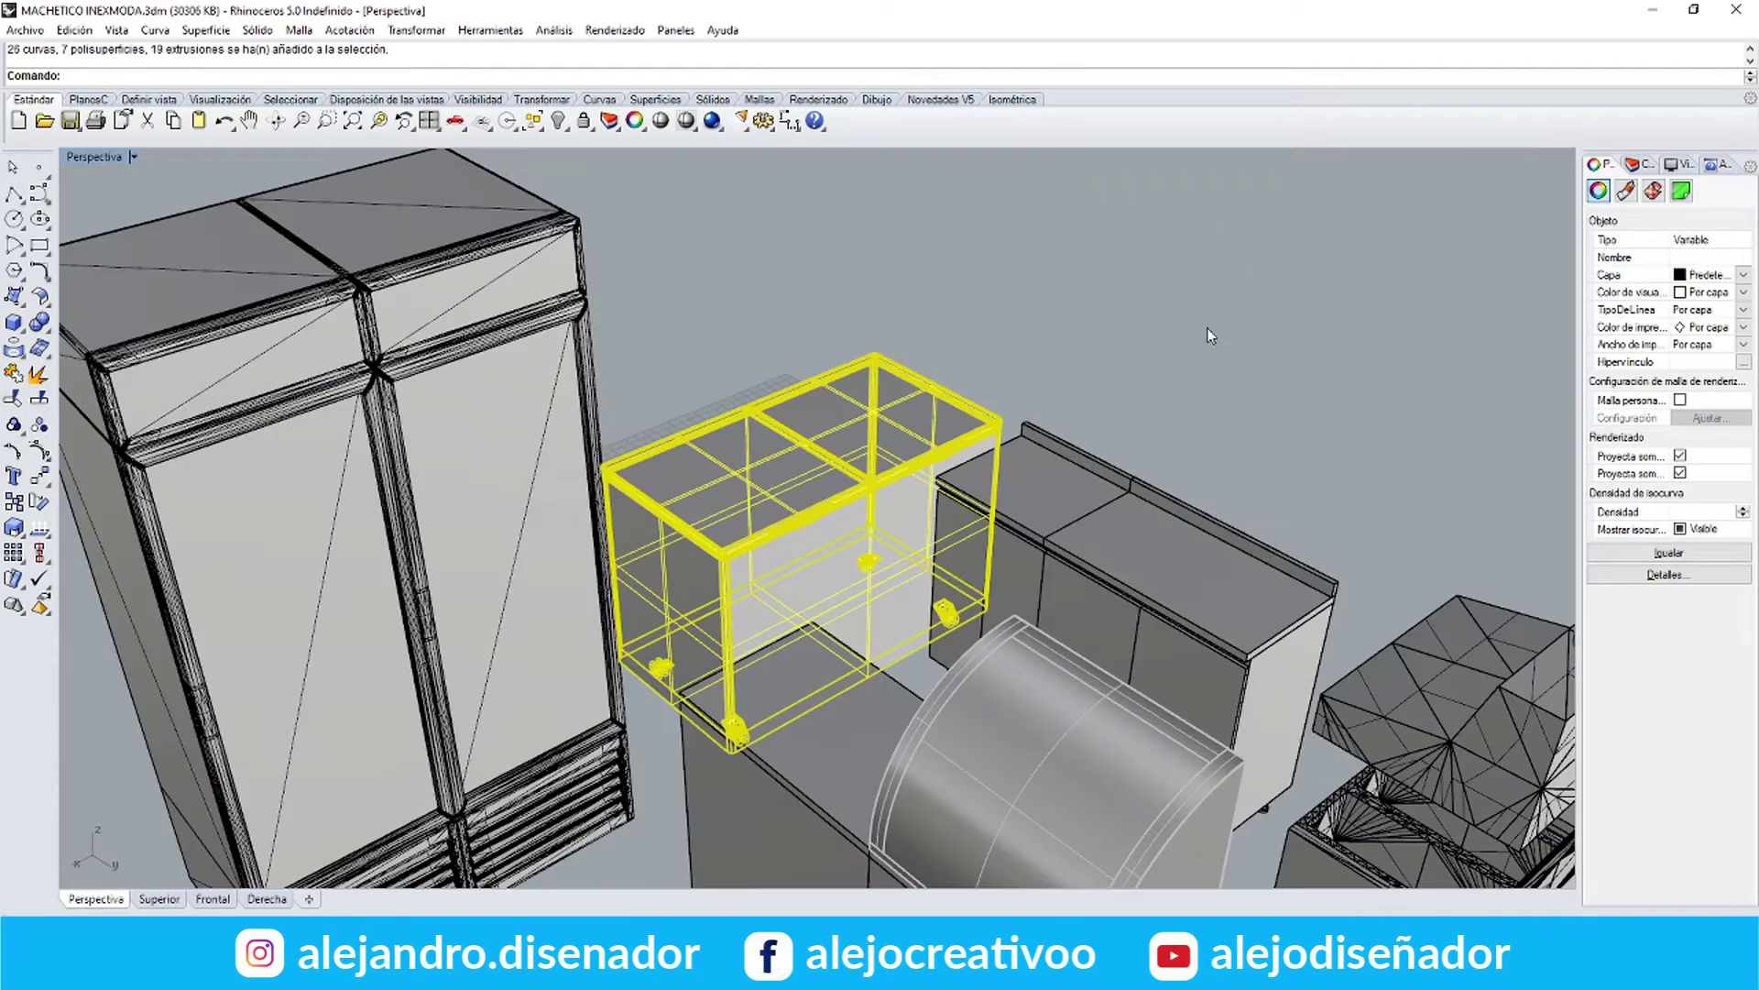
key(ctrl+c)
Paste the wheeled display unit into the MACHETICO MODÚLO CENTRO COMERCIAL model
double_click(100, 159)
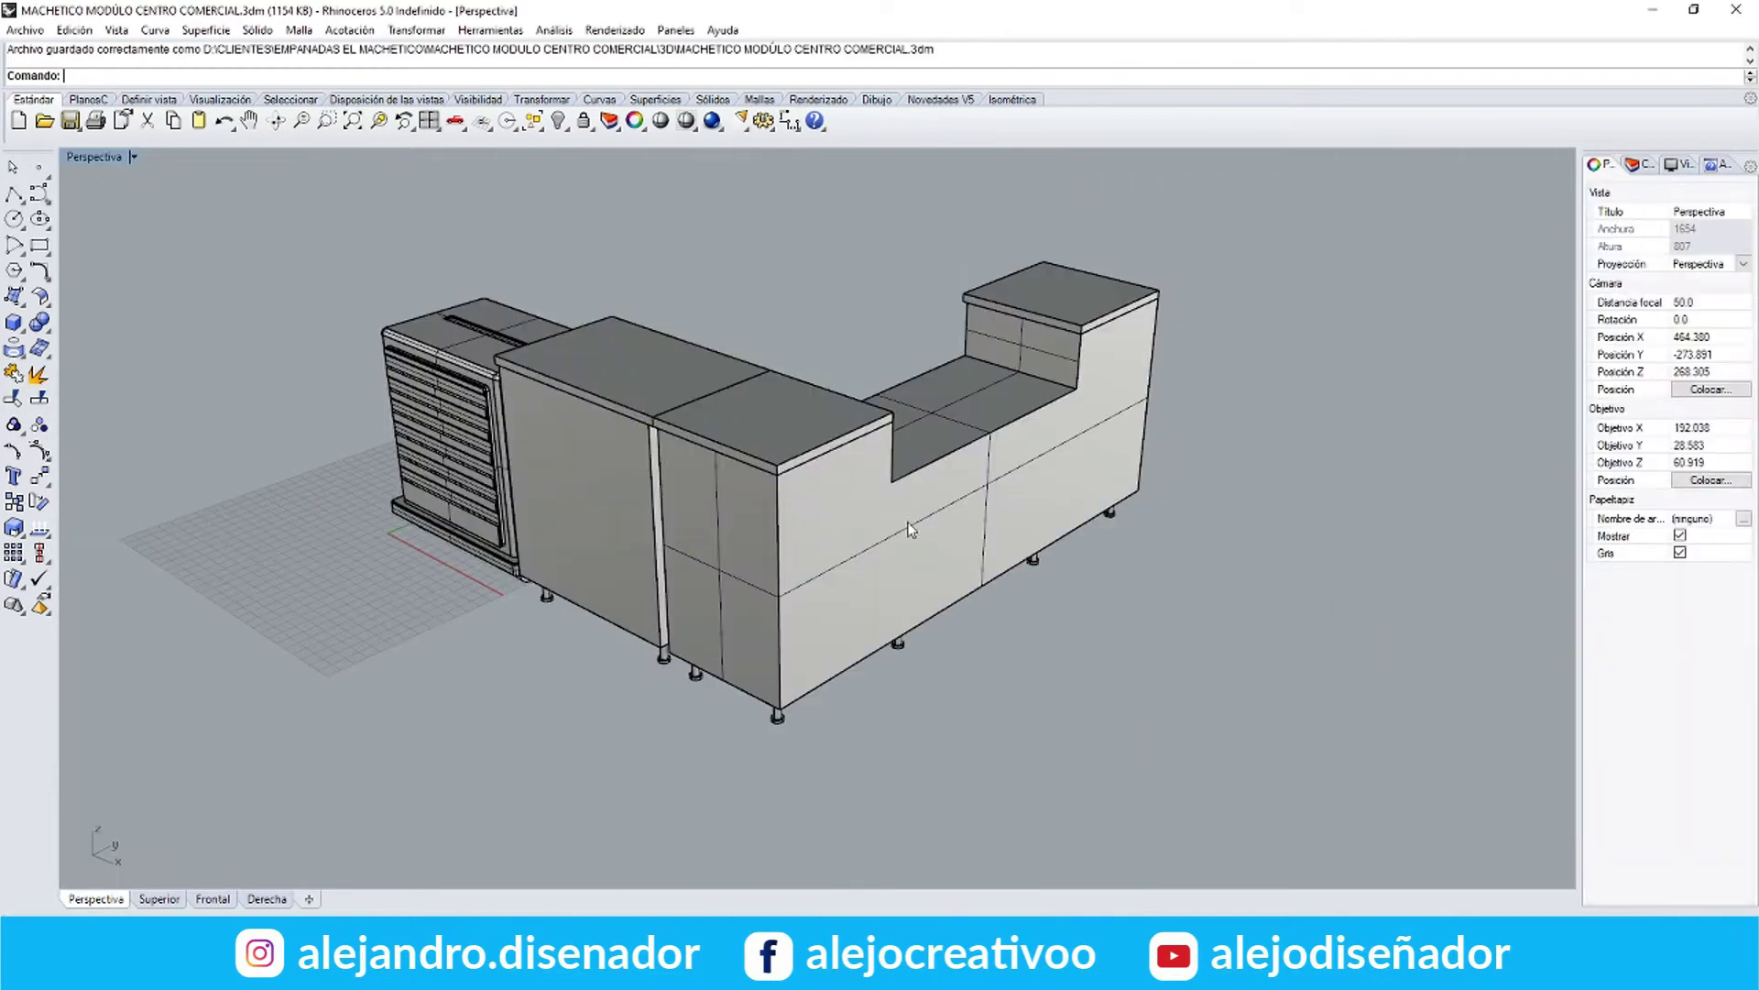
key(ctrl+v)
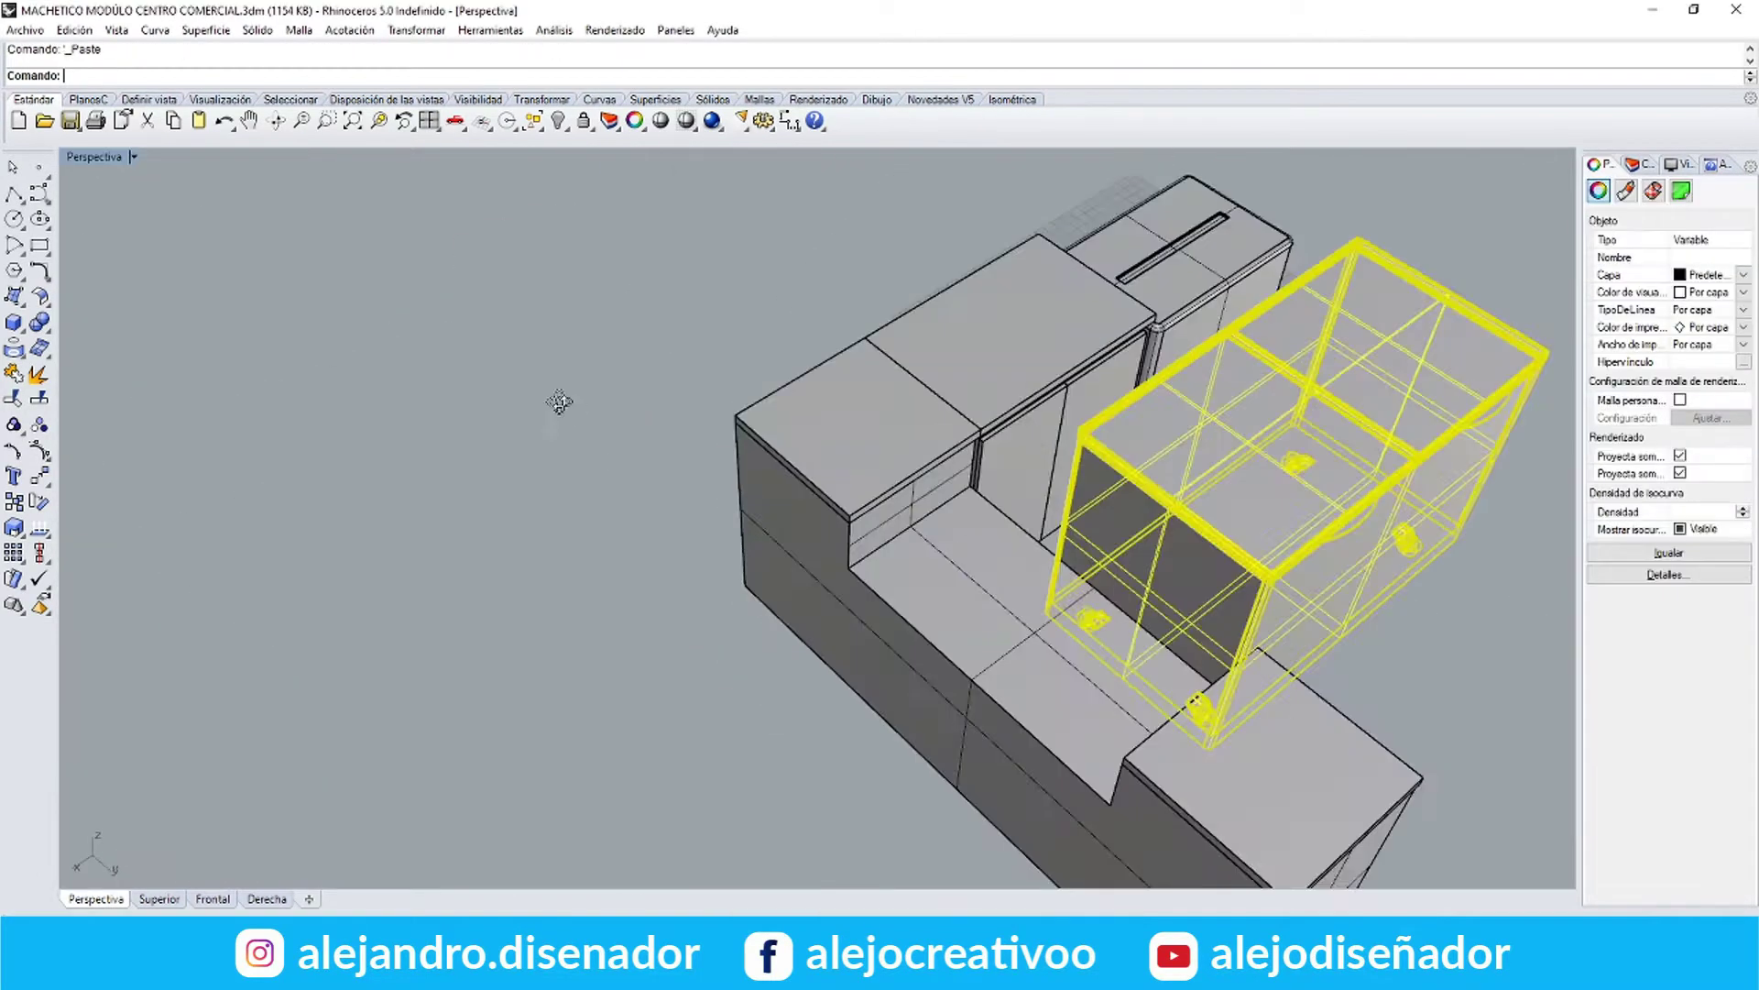
scroll(142, 253, down, 2)
right_drag(142, 253, 425, 377)
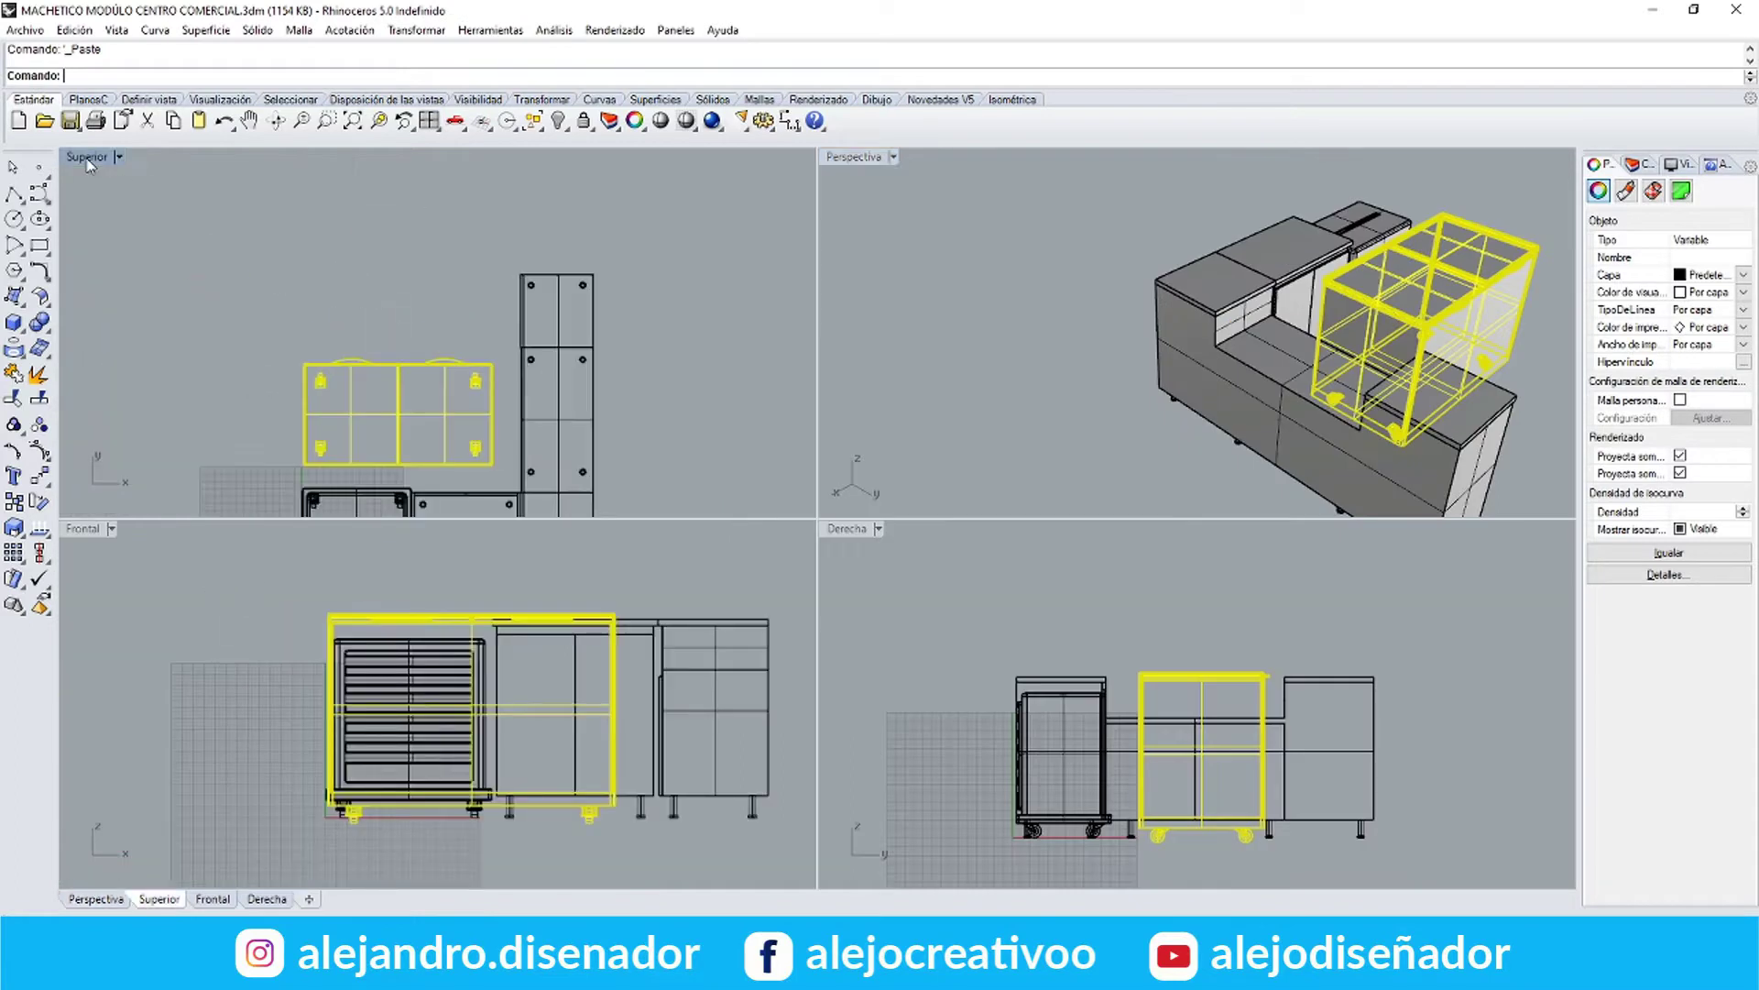
Draw a vertical guide line beside the pasted wheeled display unit in the top view to mark its new depth
double_click(89, 163)
drag(927, 630, 898, 454)
click(14, 193)
scroll(527, 422, up, 8)
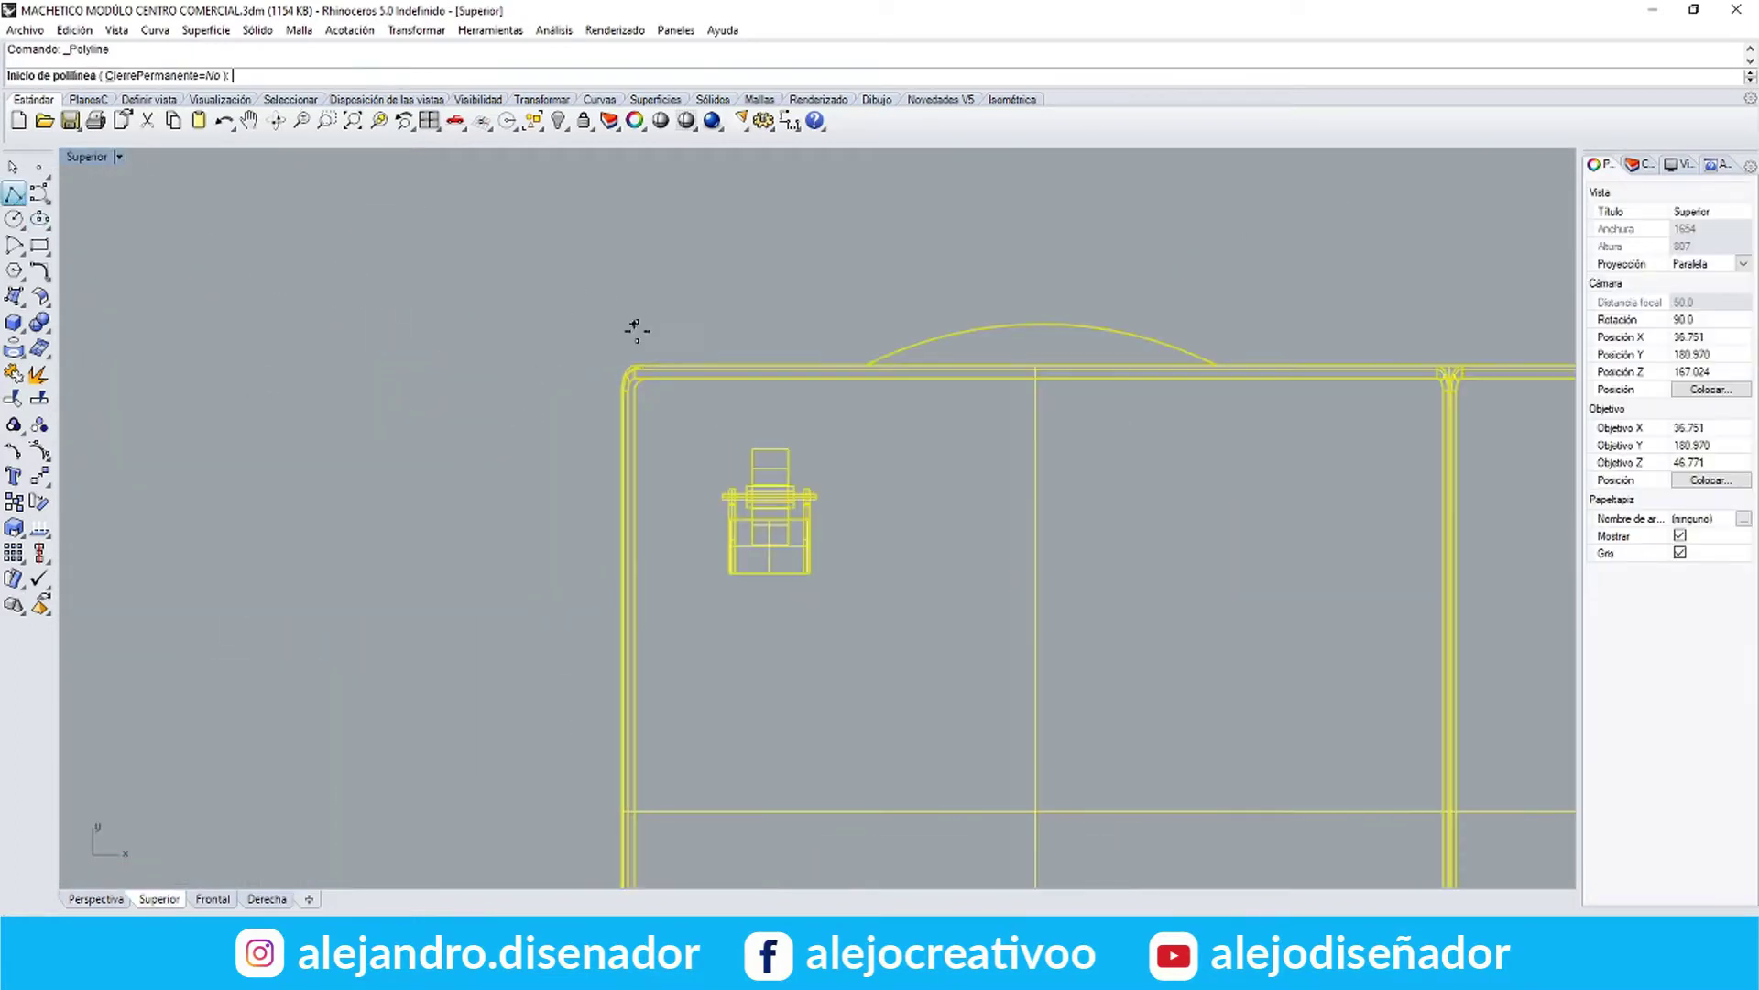
click(502, 366)
scroll(502, 367, down, 4)
key(Return)
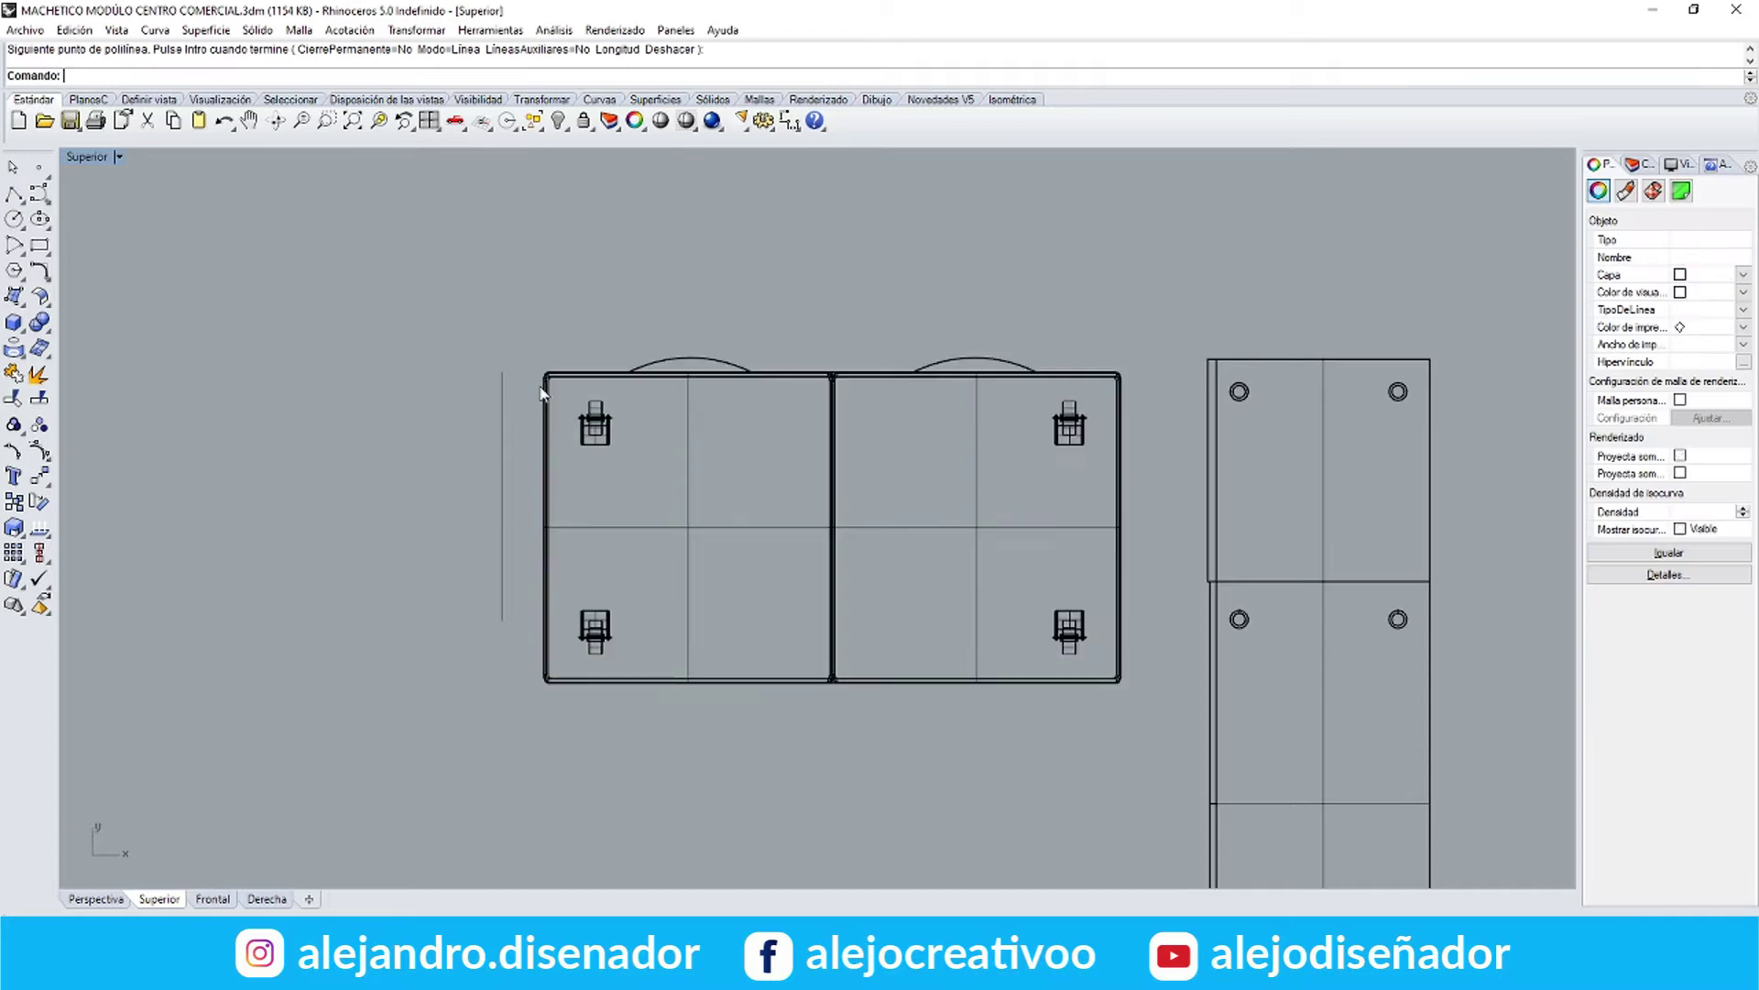
Scale the wheeled unit's body in one direction to the guide line's depth, excluding casters and handles, and delete the guide
click(598, 420)
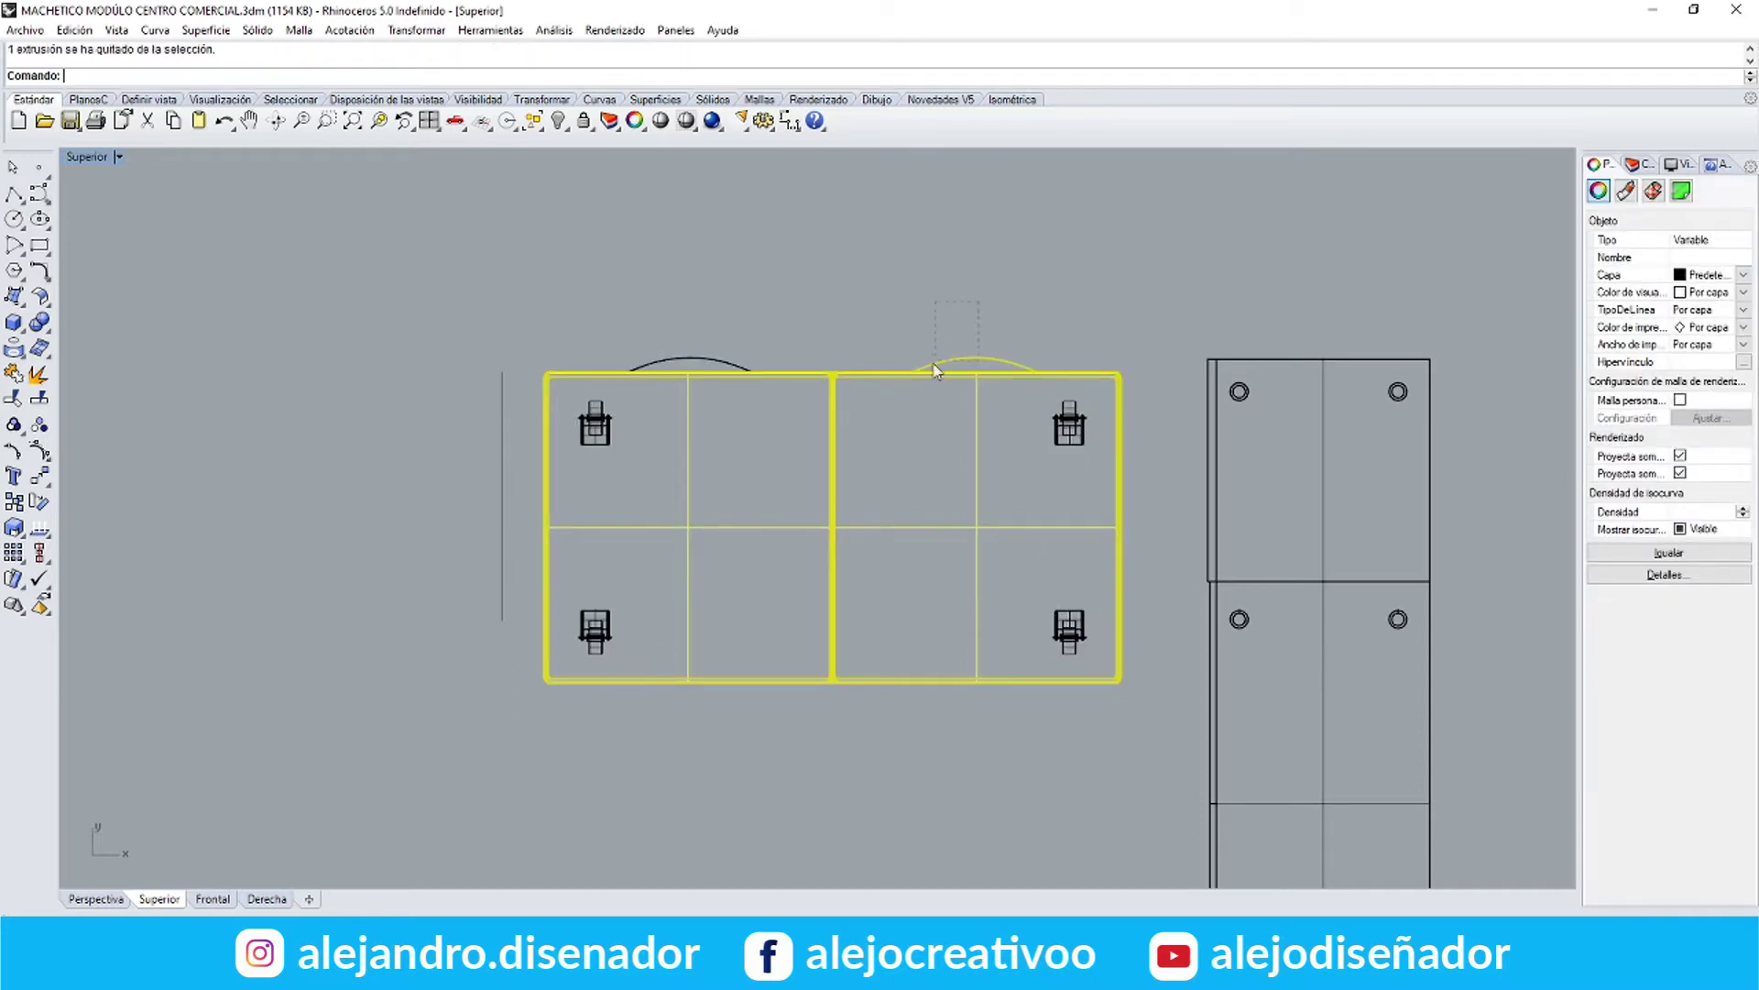
click(92, 543)
scroll(551, 406, up, 12)
click(553, 287)
scroll(549, 281, down, 12)
scroll(550, 514, up, 10)
click(545, 743)
click(412, 566)
scroll(412, 565, down, 5)
click(456, 557)
key(Delete)
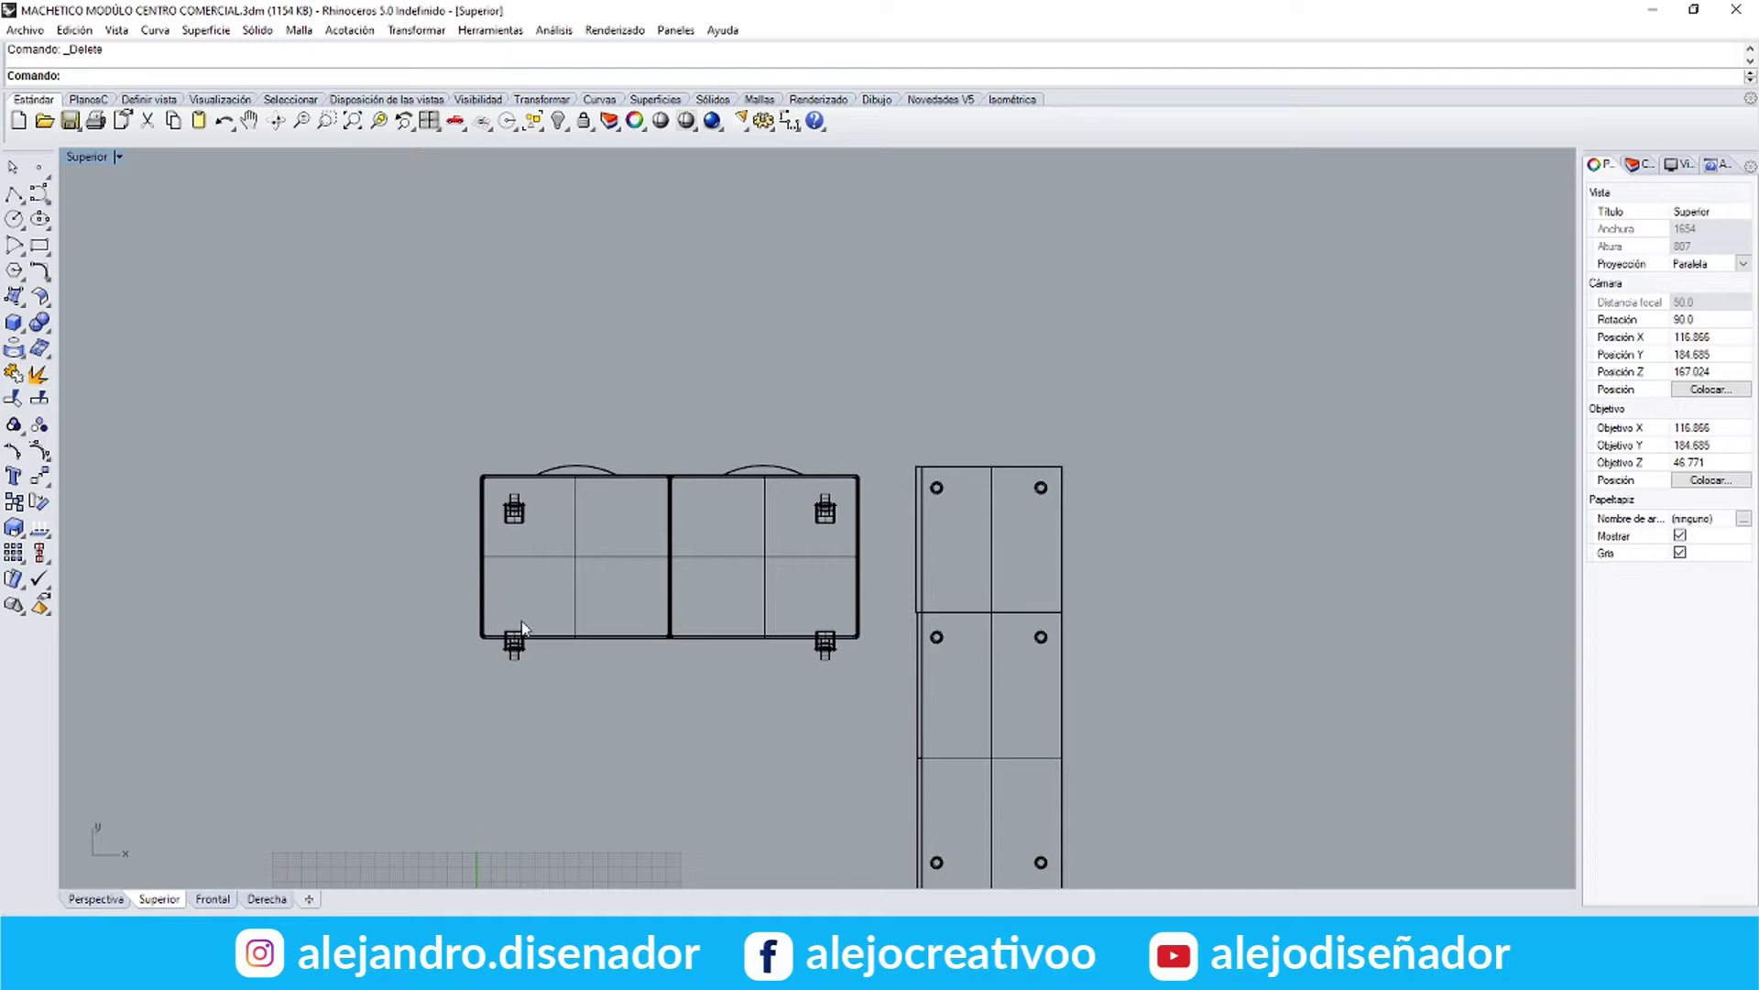
Move the two lower casters inward so they sit under the shallower body of the wheeled unit
click(514, 644)
shift+click(829, 658)
click(416, 30)
click(405, 48)
click(306, 557)
click(309, 524)
click(620, 431)
Draw a horizontal guide line from the wheeled unit's upper left corner to mark its new width
click(14, 193)
scroll(241, 606, up, 10)
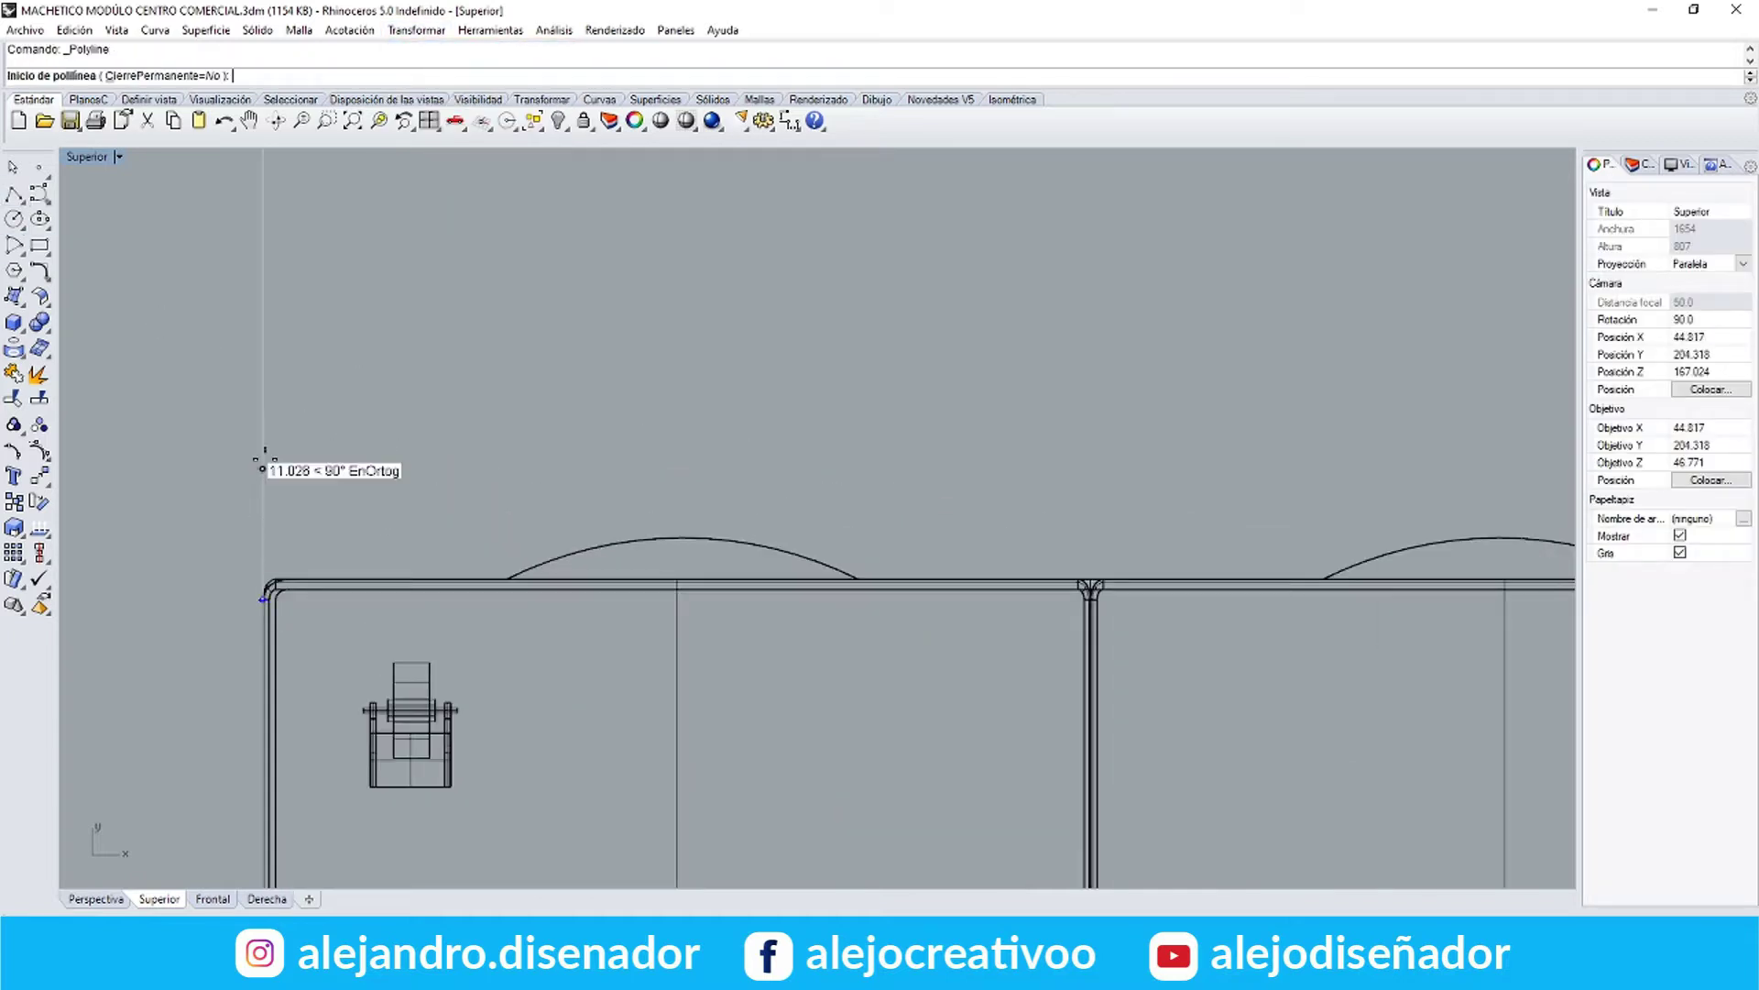
key(Return)
Shorten the wheeled unit's body to the horizontal guide's length with Scale1D and bring its right-hand casters inward under it
scroll(631, 440, down, 8)
right_drag(896, 523, 732, 510)
drag(1043, 825, 291, 463)
ctrl+drag(420, 605, 334, 511)
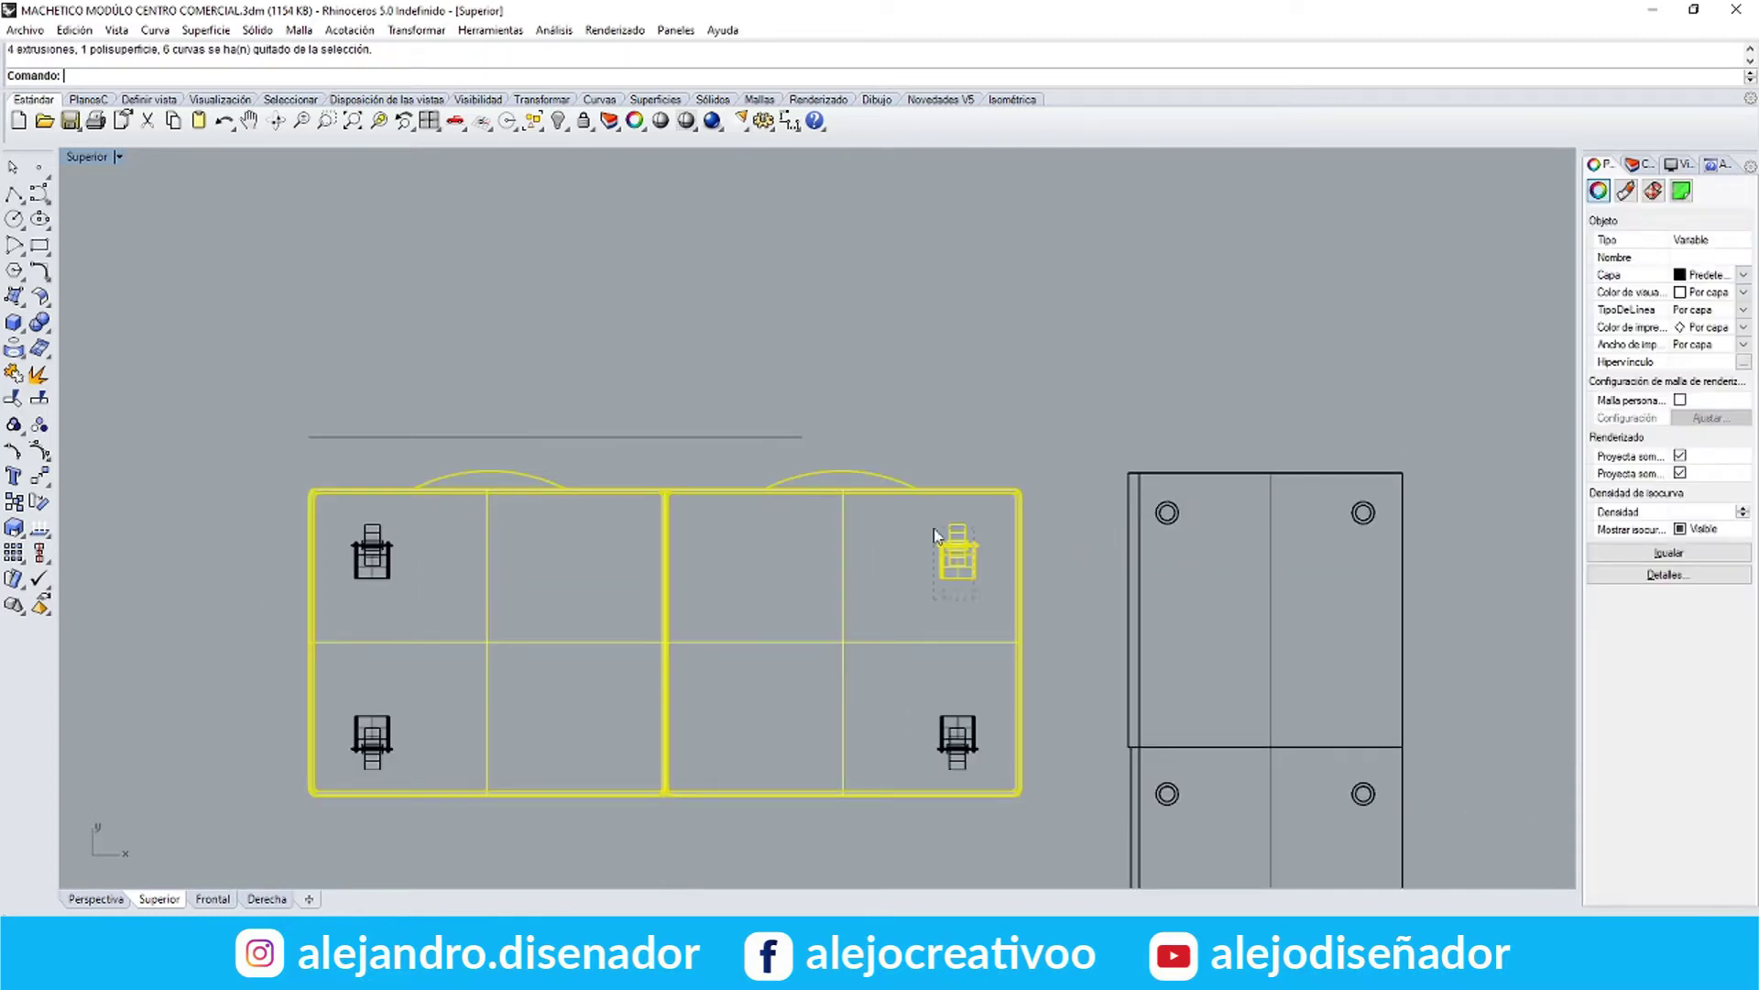
scroll(352, 505, up, 10)
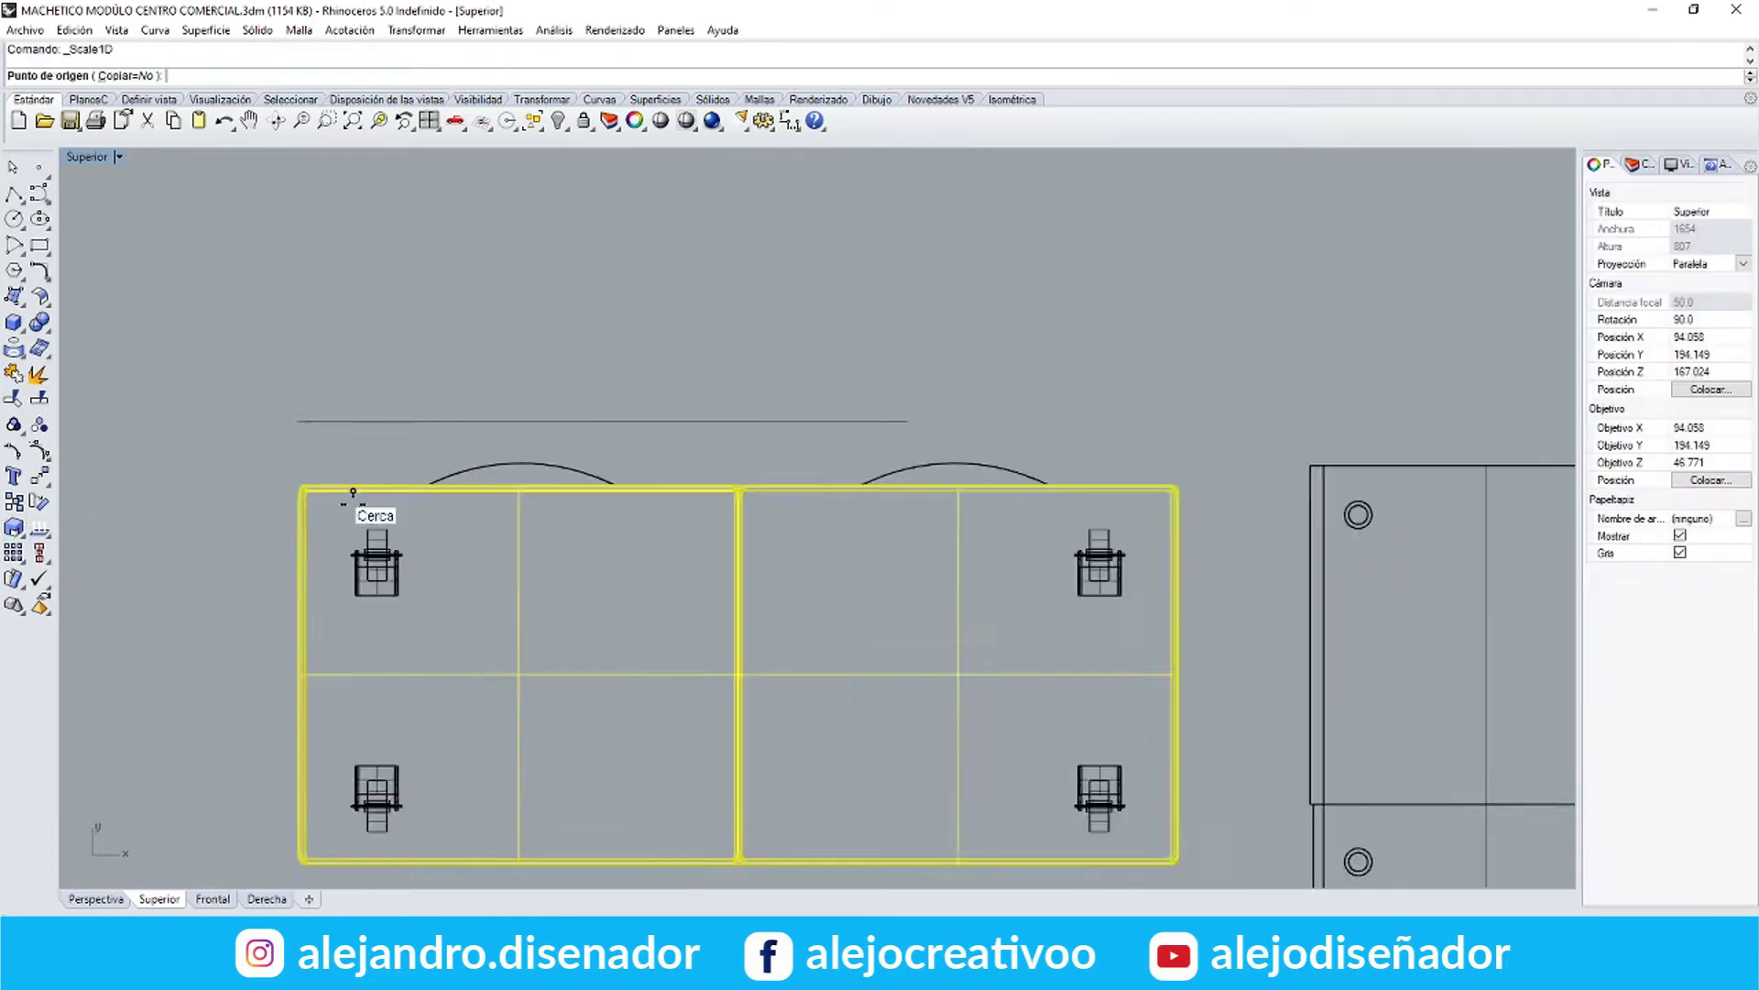
click(224, 488)
scroll(224, 489, down, 8)
click(1107, 488)
click(832, 413)
drag(1103, 837, 955, 557)
drag(1021, 542, 774, 544)
Recentre both curved handles on the two narrowed lids and delete the horizontal guide line
click(464, 456)
click(416, 32)
click(412, 52)
click(362, 224)
click(294, 225)
click(855, 456)
right_click(780, 287)
click(580, 288)
click(516, 413)
key(Delete)
Move the complete resized wheeled unit against the counter column, flush with its upper end in the top view
scroll(797, 387, down, 6)
drag(836, 369, 419, 702)
drag(779, 533, 1030, 455)
scroll(1027, 448, up, 12)
drag(952, 371, 965, 372)
Examine the wheeled unit's placement and orientation beside the counter in the perspective view
double_click(106, 161)
double_click(841, 156)
key(Escape)
scroll(1005, 512, down, 6)
scroll(1004, 511, up, 4)
right_drag(1005, 512, 710, 486)
scroll(585, 623, down, 2)
right_drag(585, 624, 733, 591)
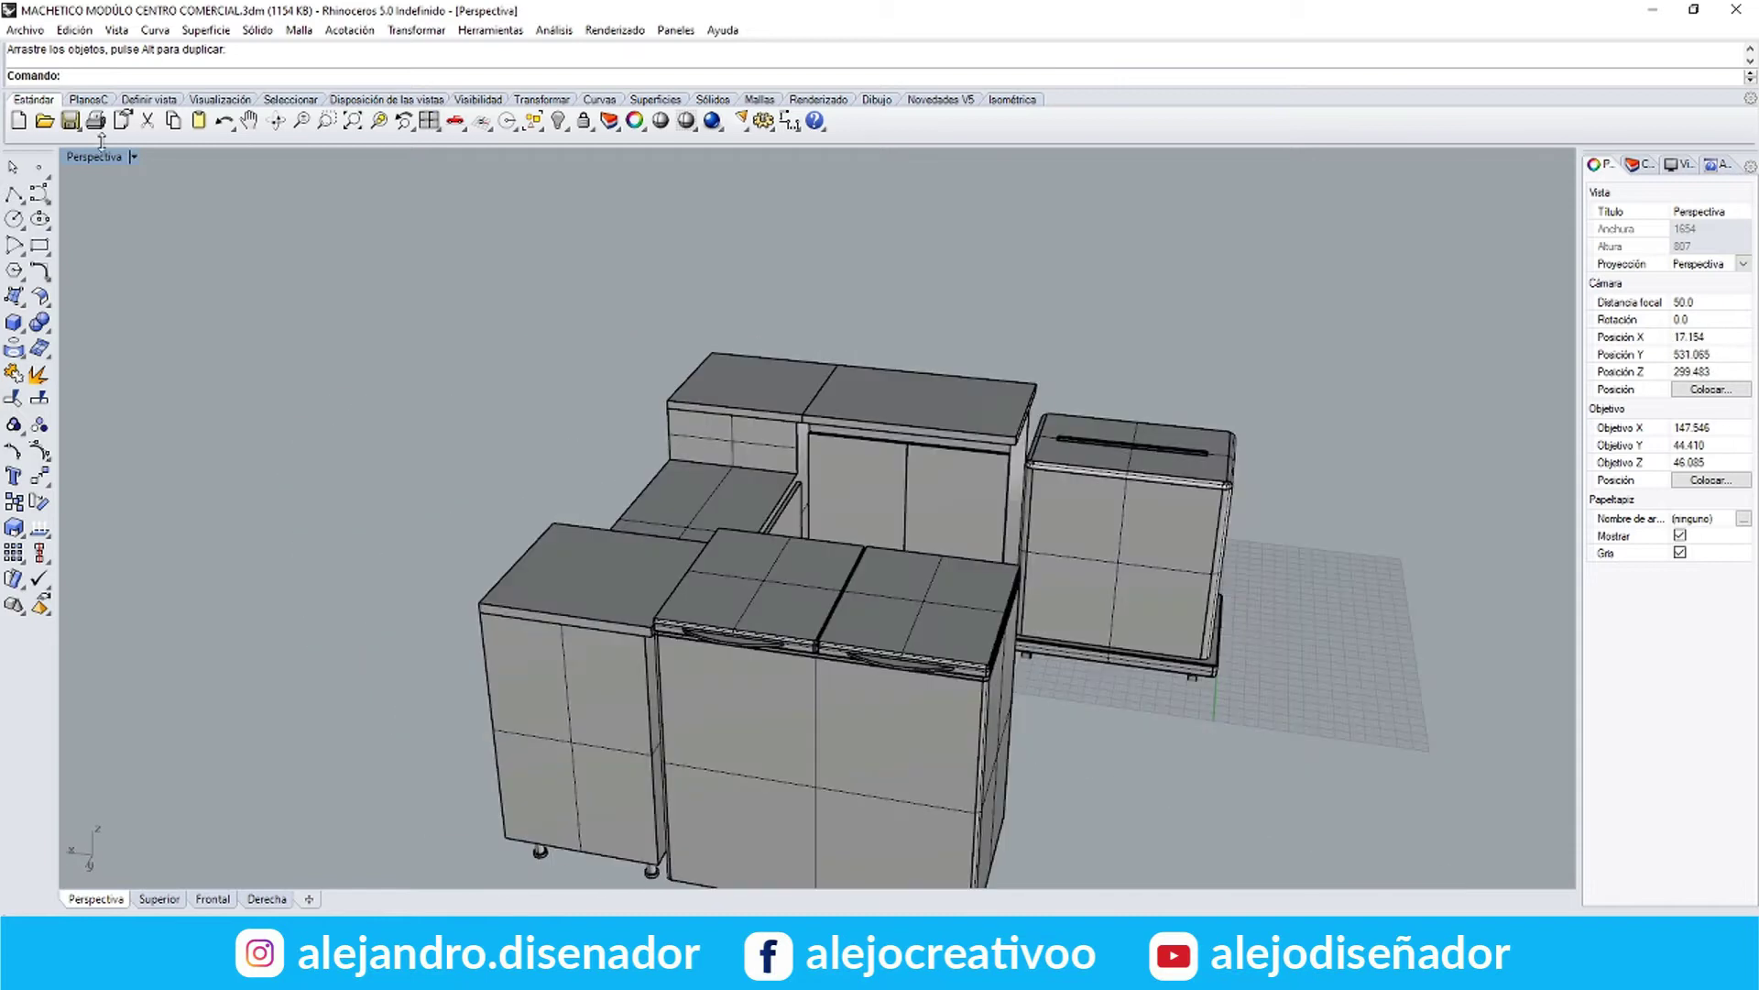
Rotate the two-lid wheeled unit 180 degrees in the top view so its handles face the inside of the kiosk
key(ctrl+m)
drag(435, 242, 432, 238)
click(417, 30)
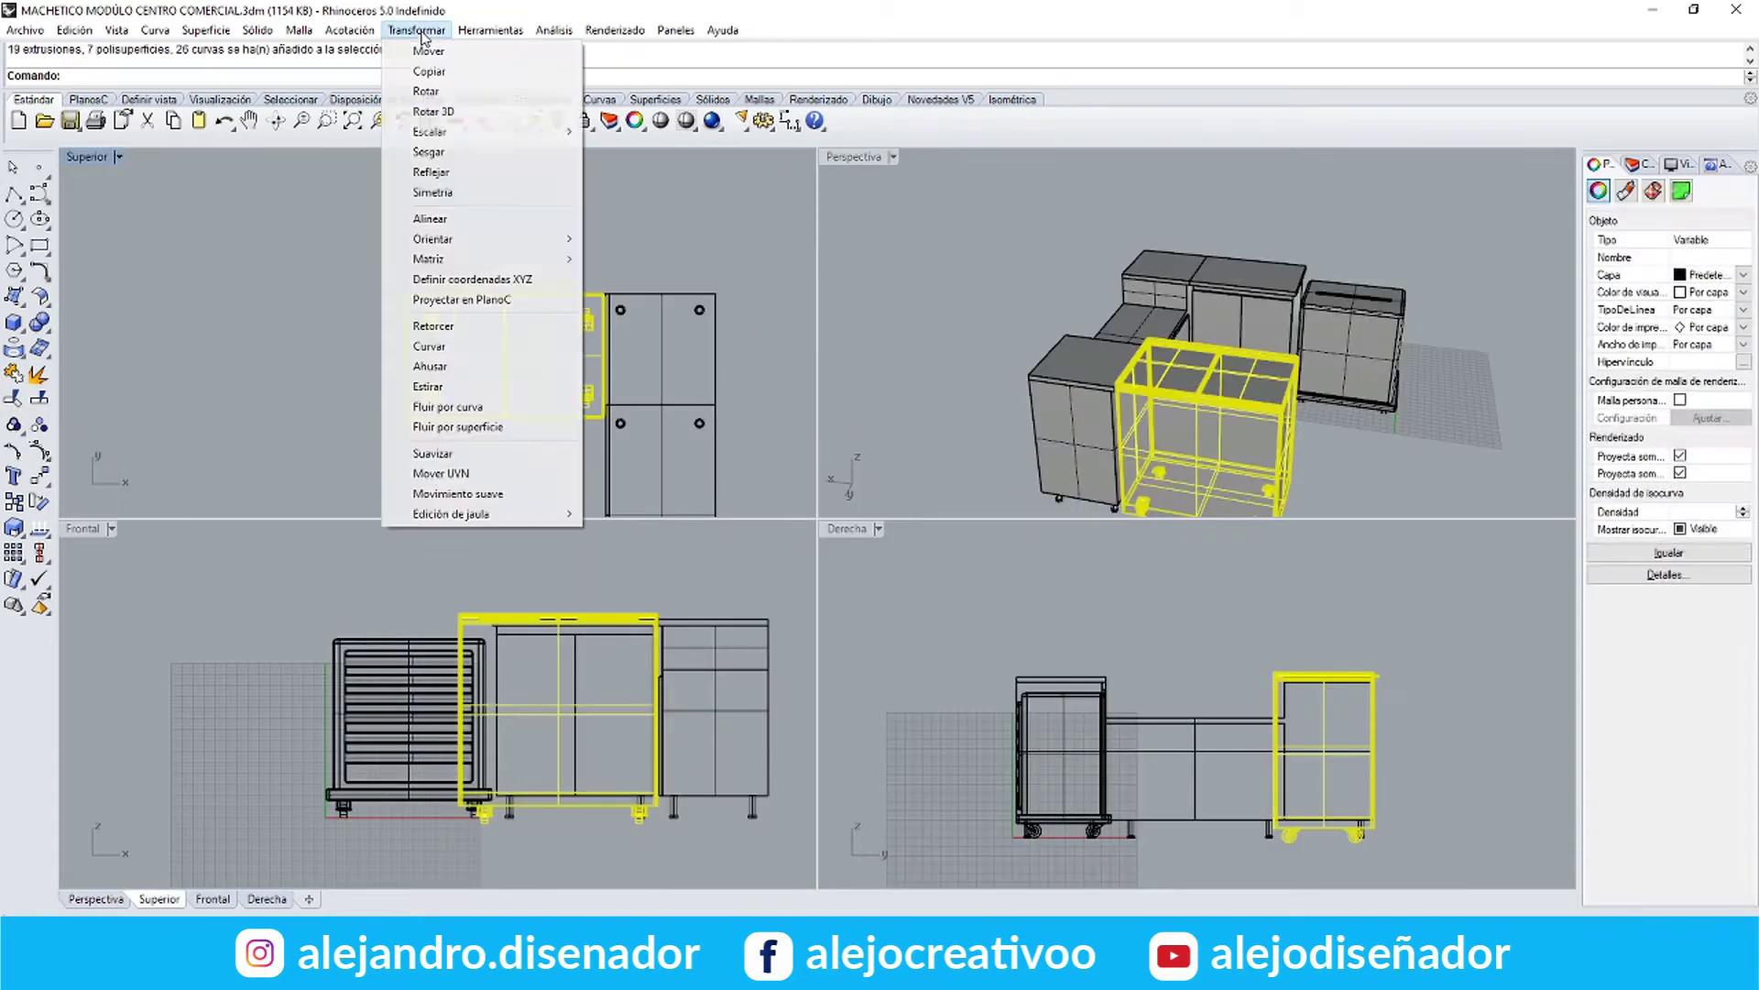
click(429, 91)
click(505, 356)
click(505, 214)
click(517, 413)
Check the rotated wheeled unit in perspective and save the model
double_click(839, 161)
click(916, 220)
right_drag(1182, 385, 953, 394)
click(69, 121)
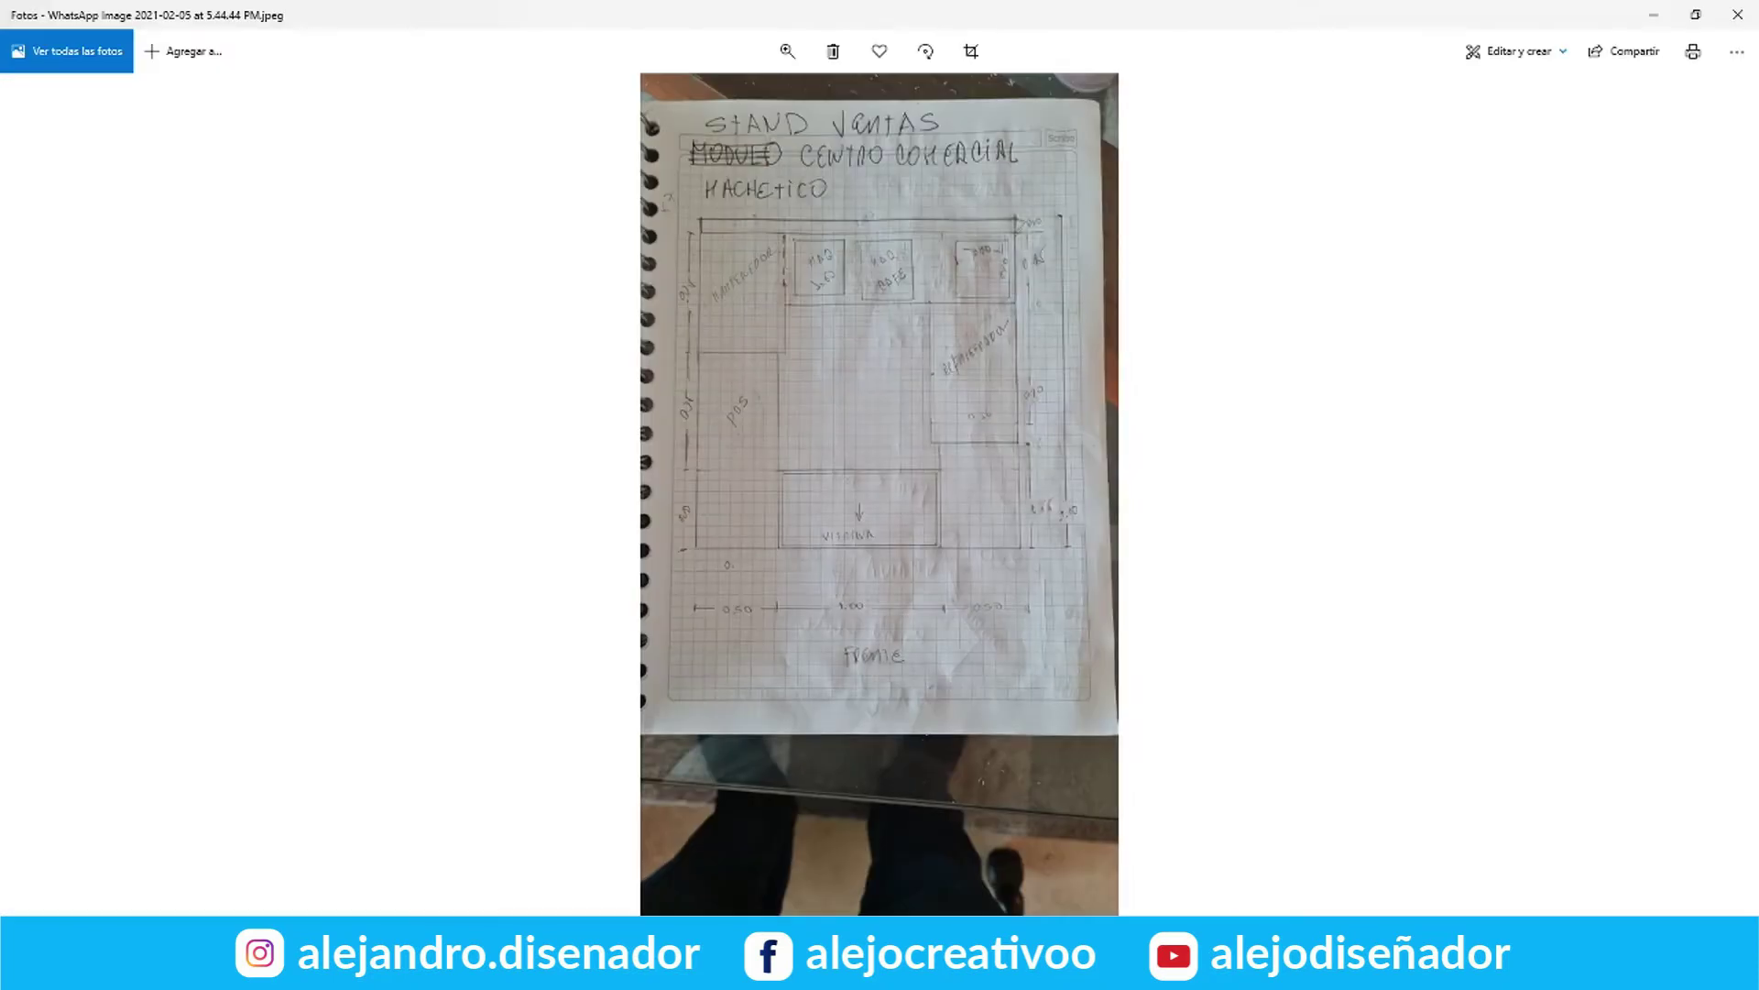
Consult the hand-drawn stand layout and measure the slatted wheeled unit's side in the top view
scroll(1096, 479, up, 2)
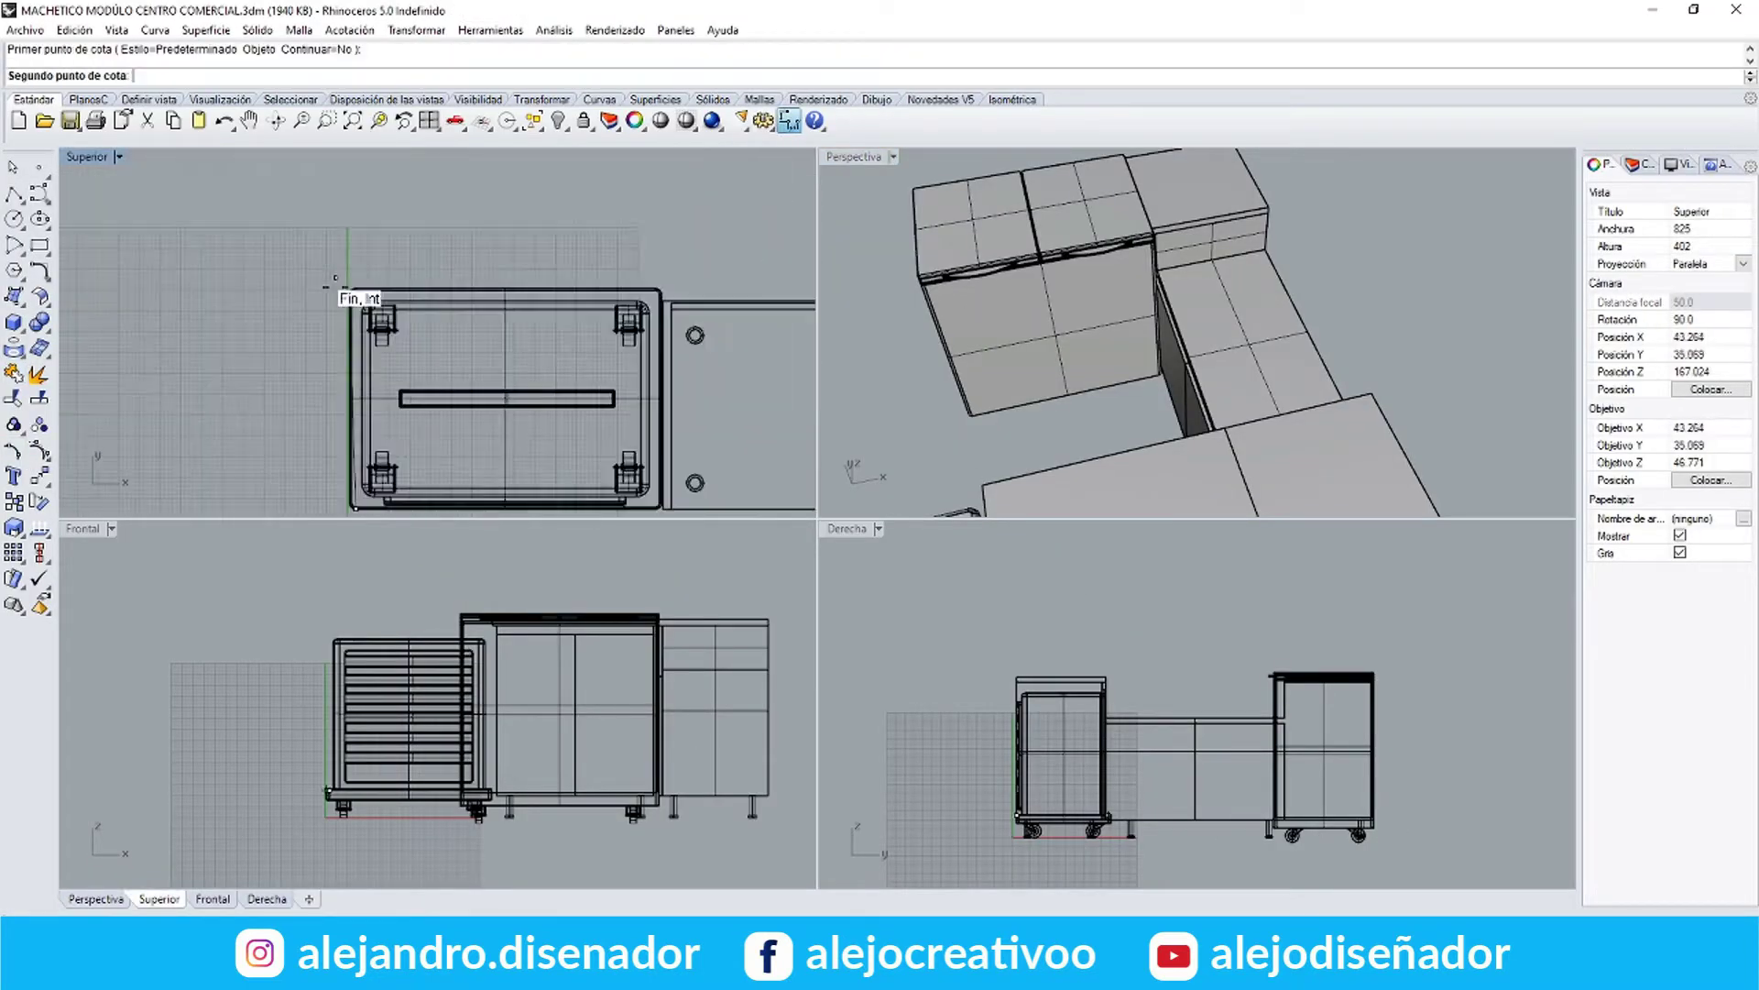
click(656, 786)
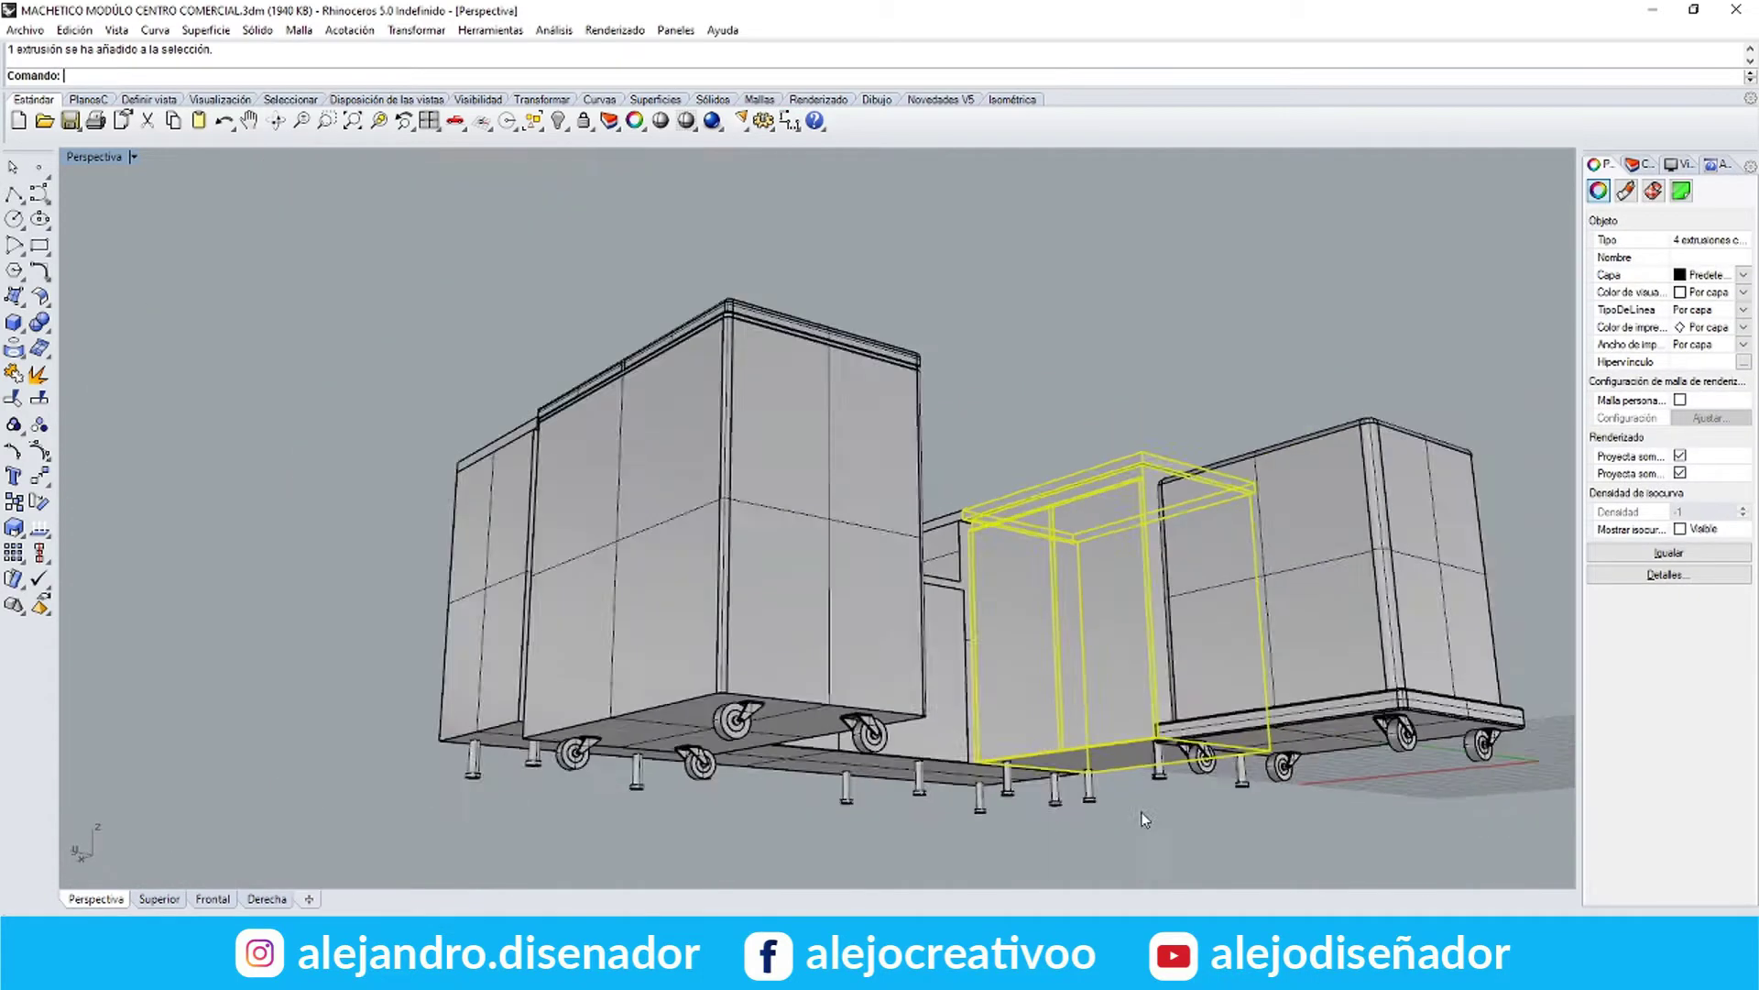
Copy the two-door cabinet with its legs and countertop to the other side of the slatted wheeled unit
scroll(1152, 825, up, 5)
shift+click(1169, 733)
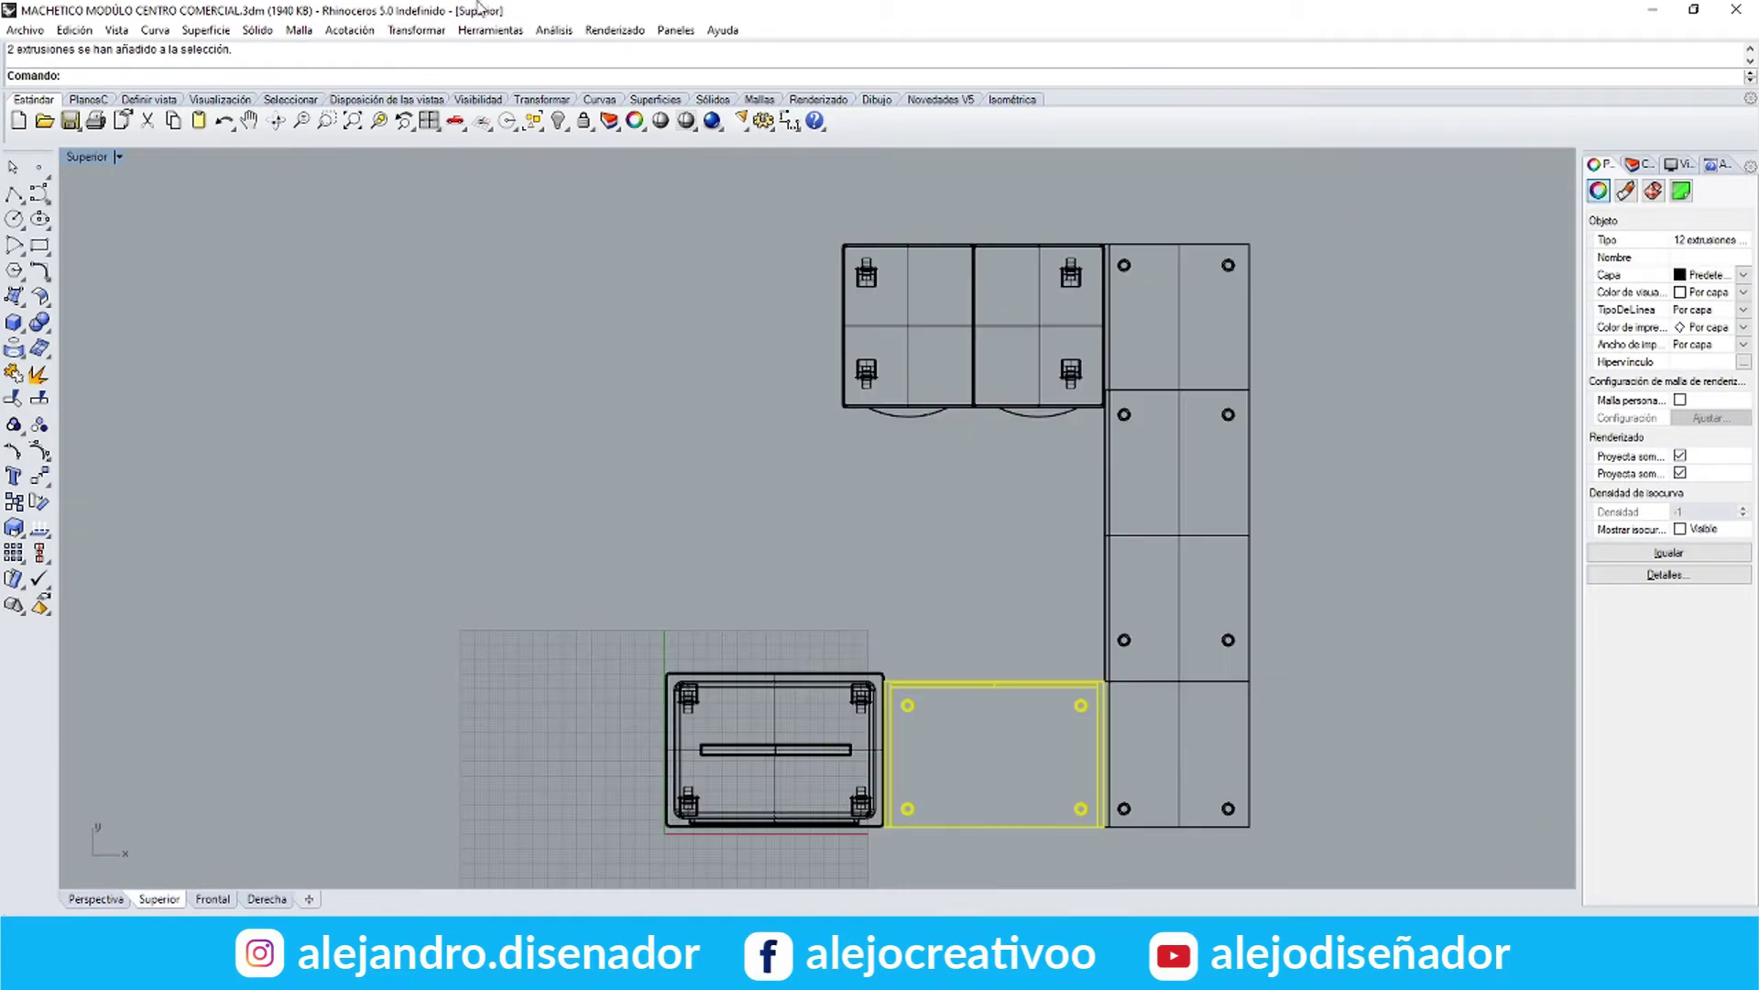
click(417, 30)
click(431, 68)
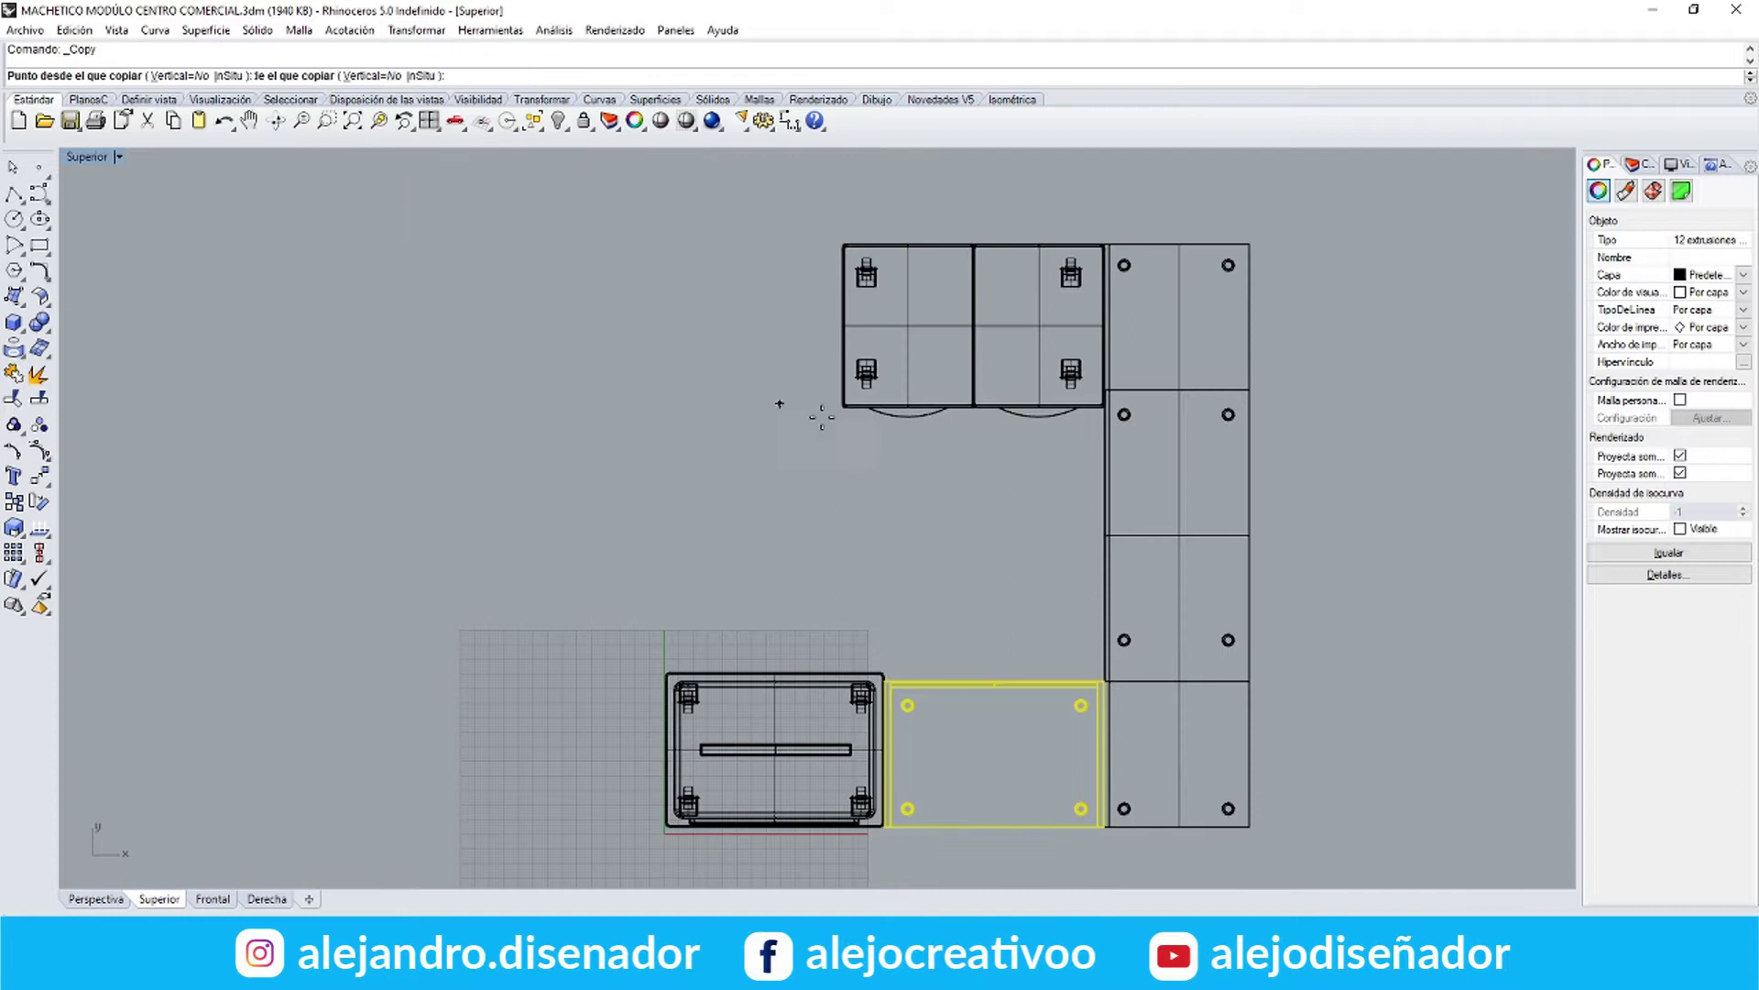
click(1010, 524)
click(570, 524)
key(Return)
Rotate the copied cabinet 90 degrees clockwise so its doors face the kiosk interior, and move it clear of the slatted unit
drag(338, 603, 336, 595)
click(417, 30)
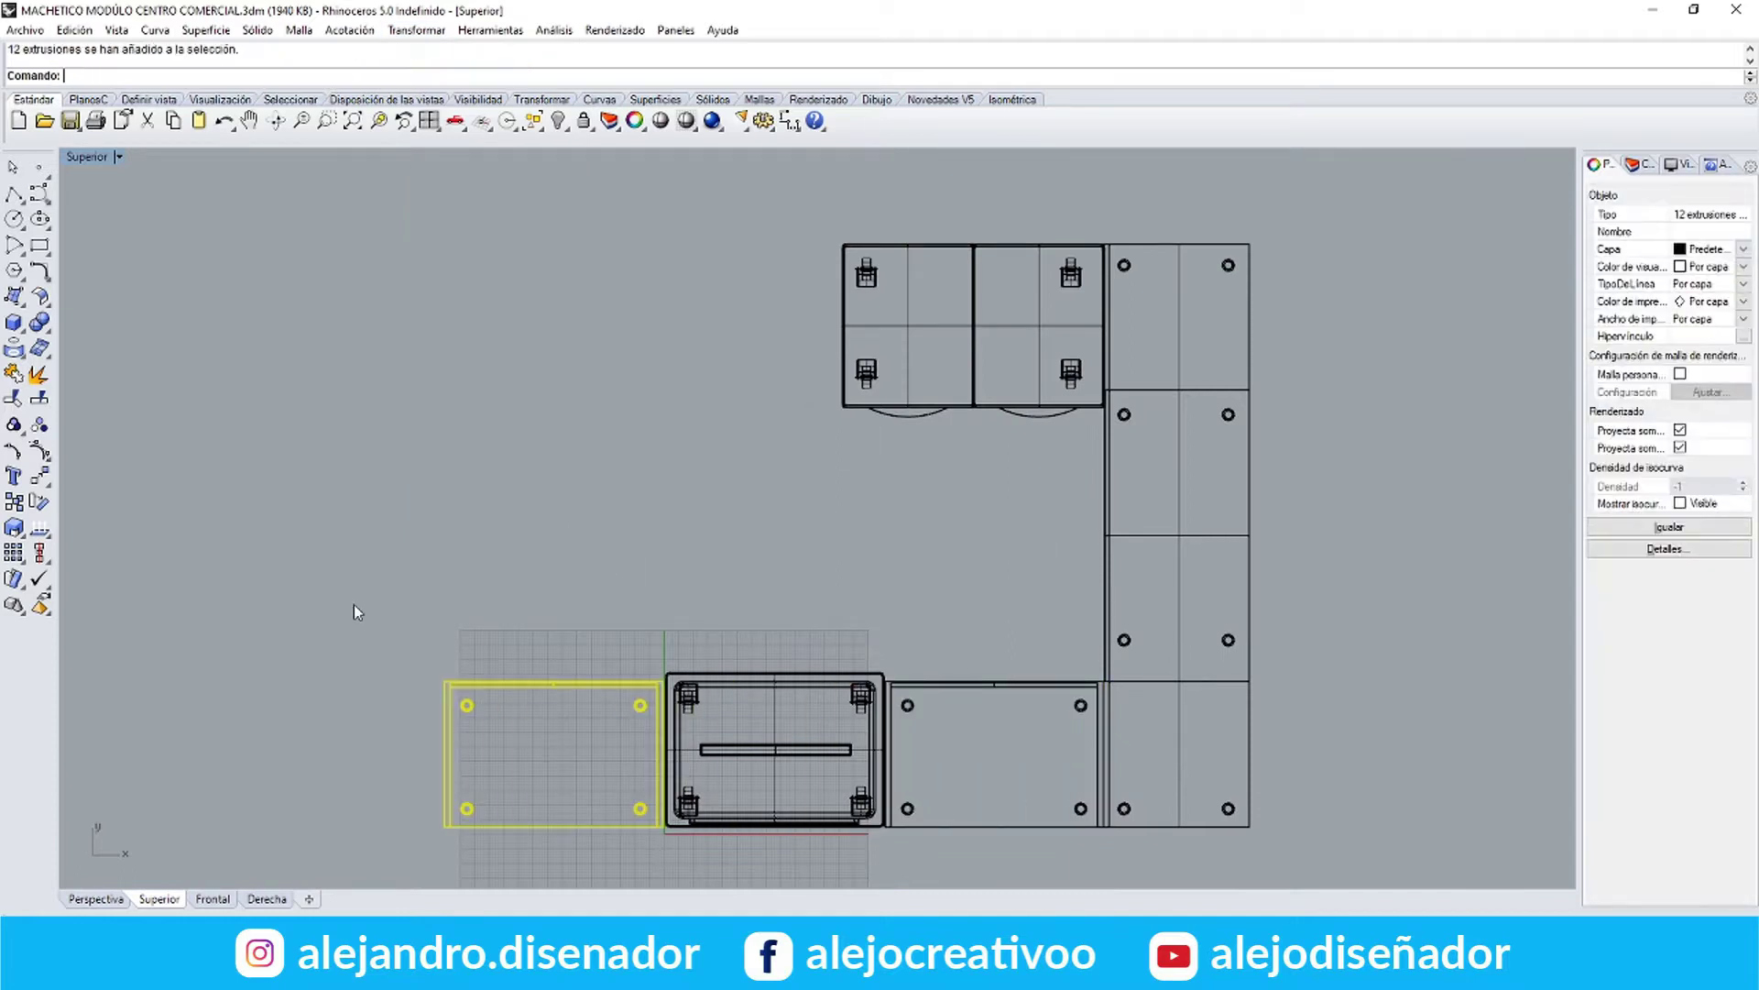
click(422, 87)
scroll(446, 757, up, 3)
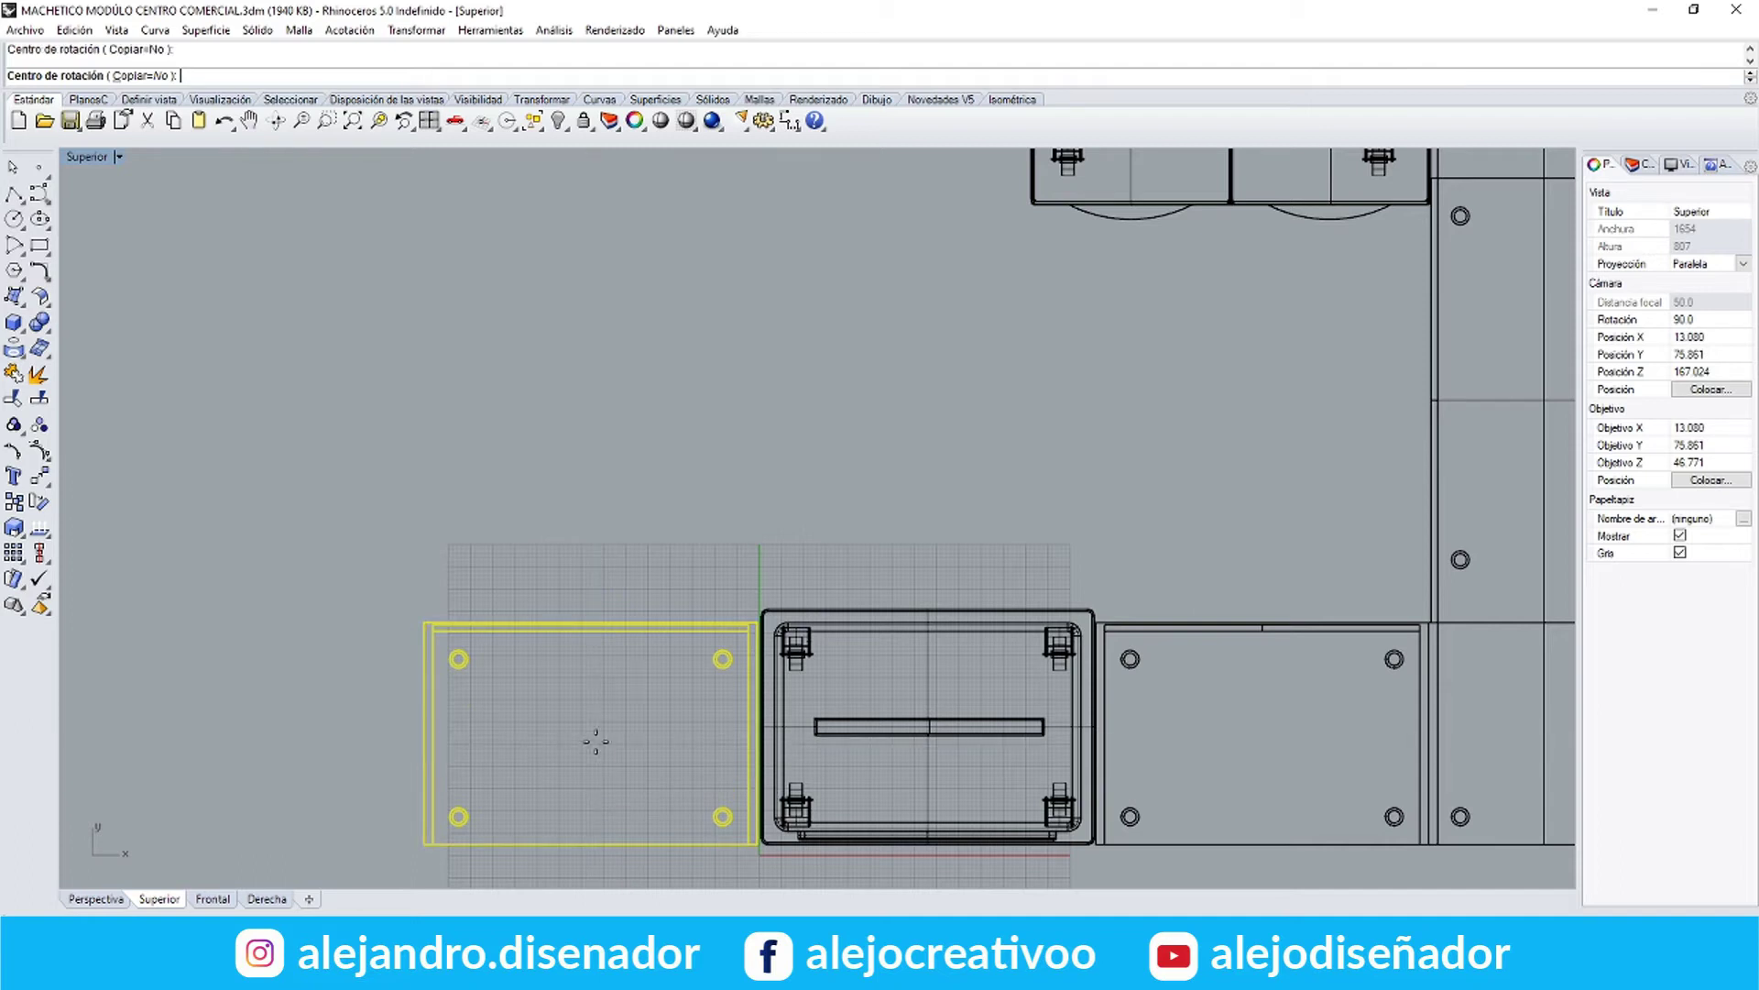
scroll(515, 434, down, 8)
drag(510, 519, 510, 360)
Draw a vertical guide line beside the rotated cabinet to mark its new length
scroll(481, 325, up, 6)
click(440, 333)
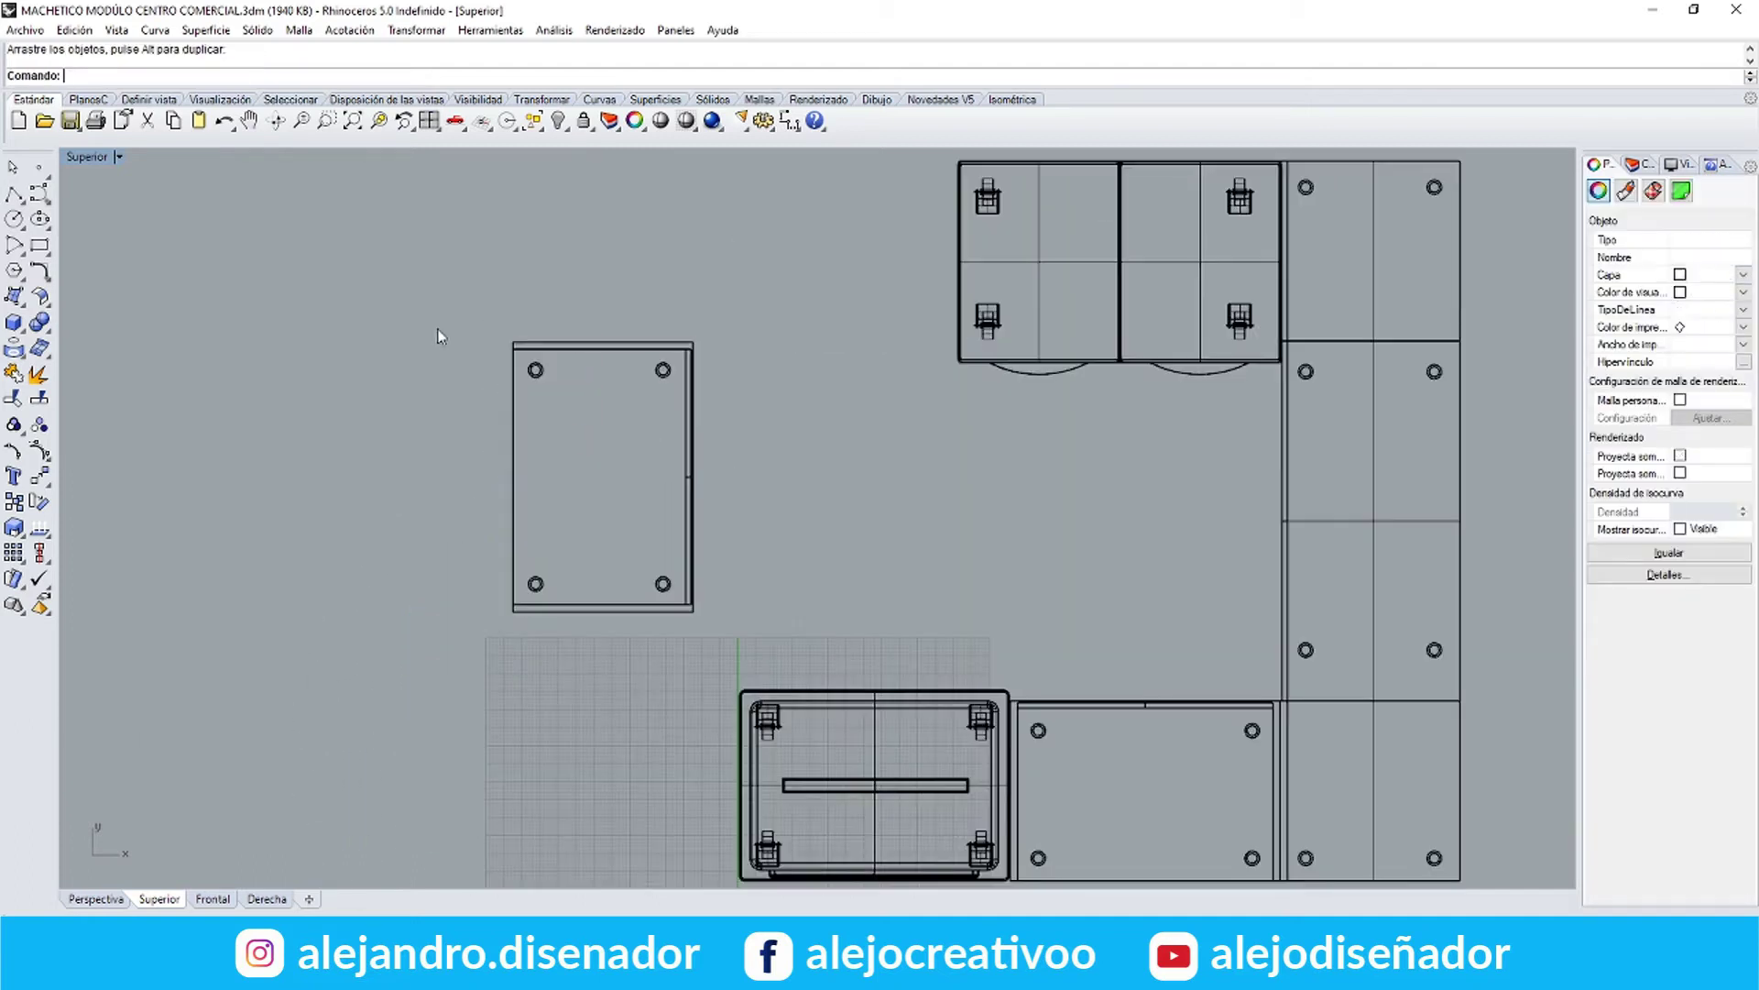
click(14, 194)
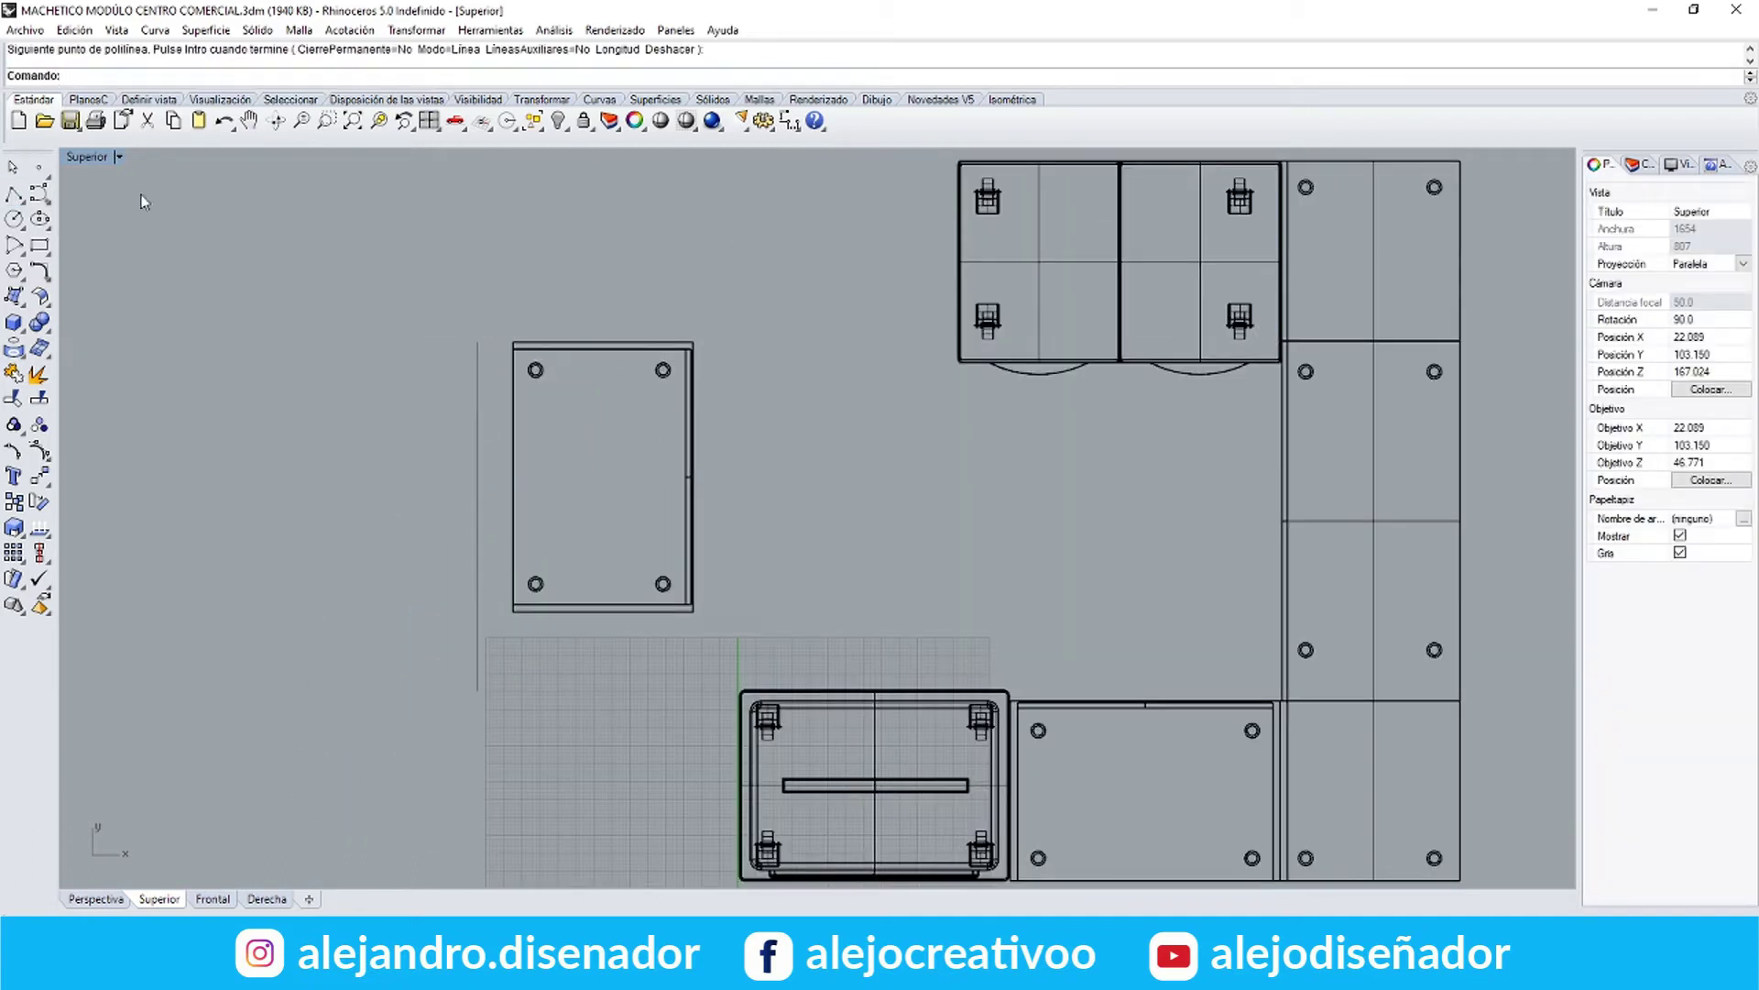
key(Escape)
Lengthen the rotated cabinet's body, doors and countertop to the guide line with Scale1D, leaving out the legs, and delete the guide
double_click(87, 157)
double_click(841, 169)
click(545, 553)
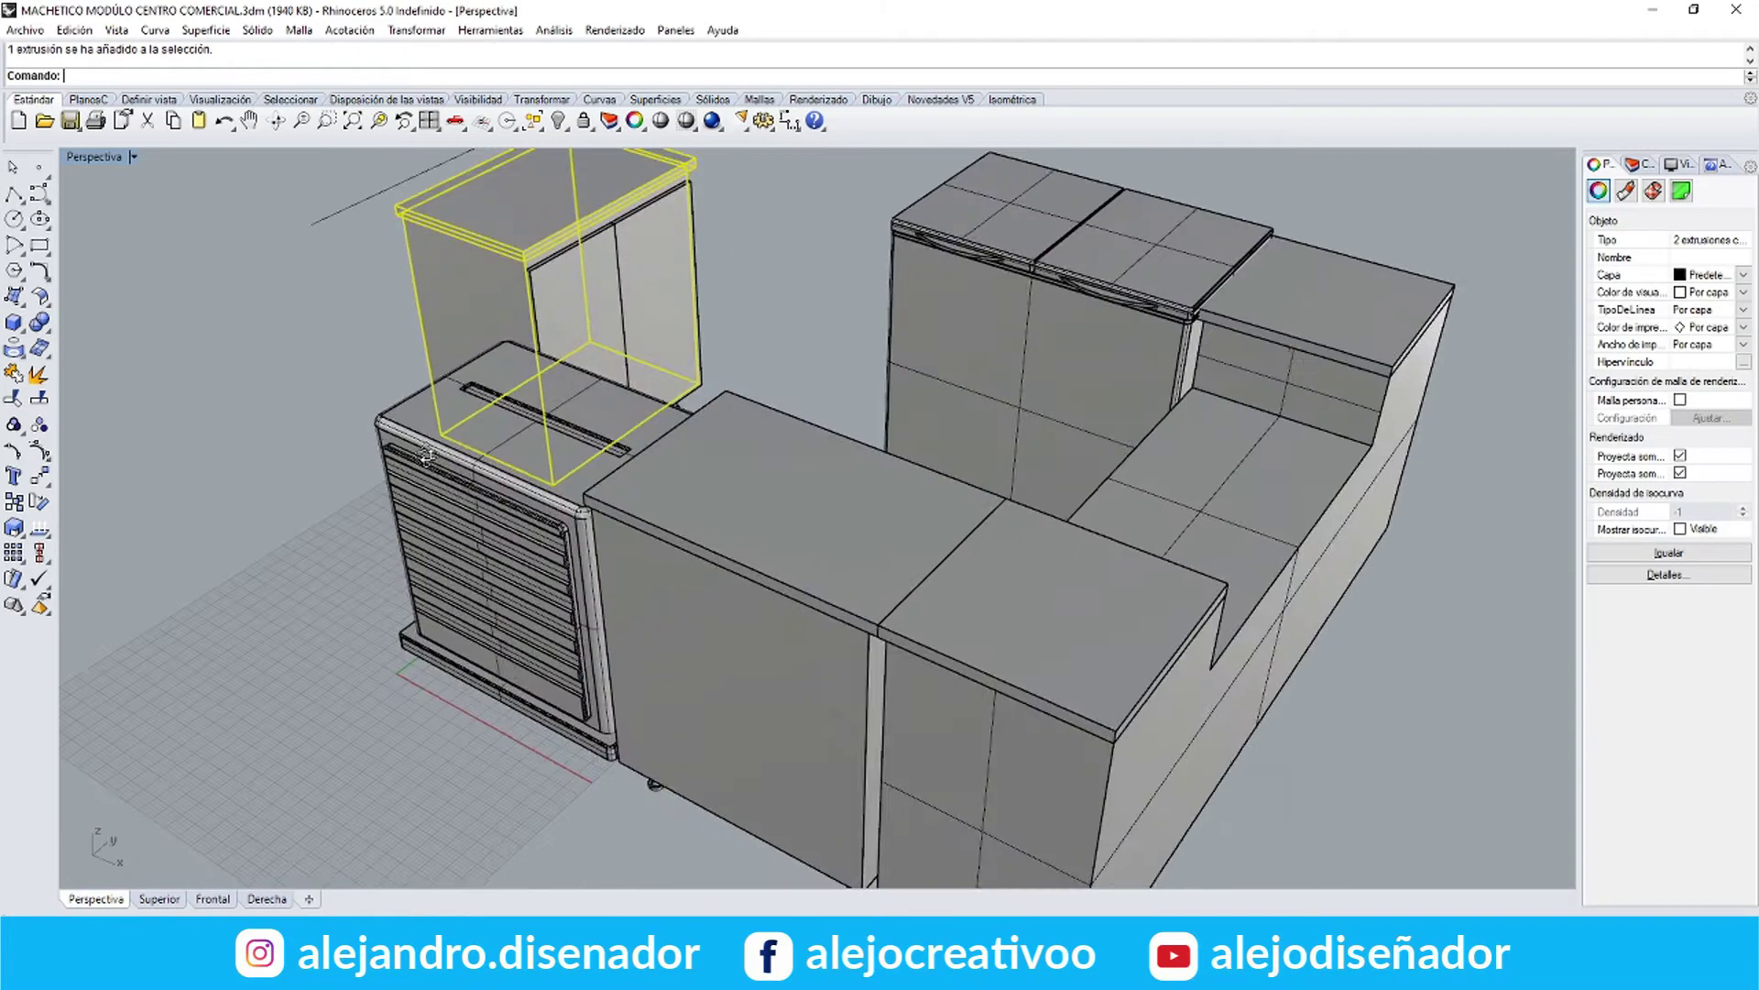
right_drag(427, 455, 440, 444)
shift+click(579, 335)
shift+click(641, 325)
right_drag(620, 329, 880, 284)
double_click(93, 157)
double_click(87, 157)
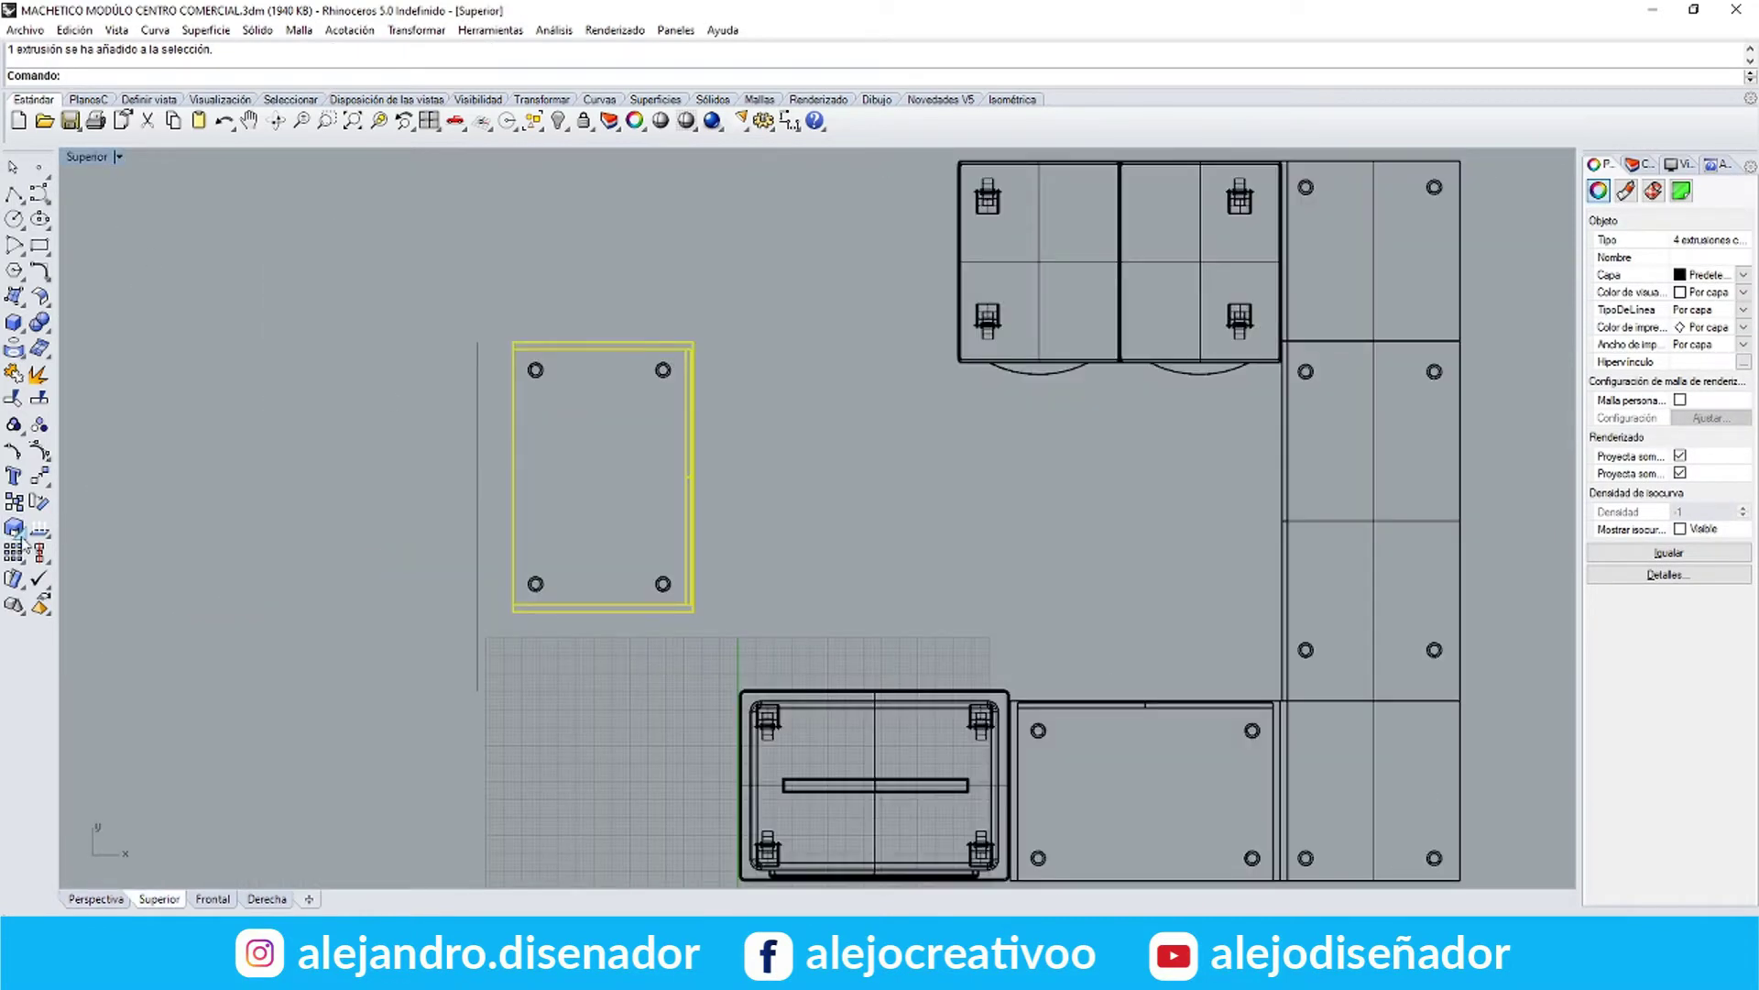
click(513, 342)
click(513, 611)
click(477, 689)
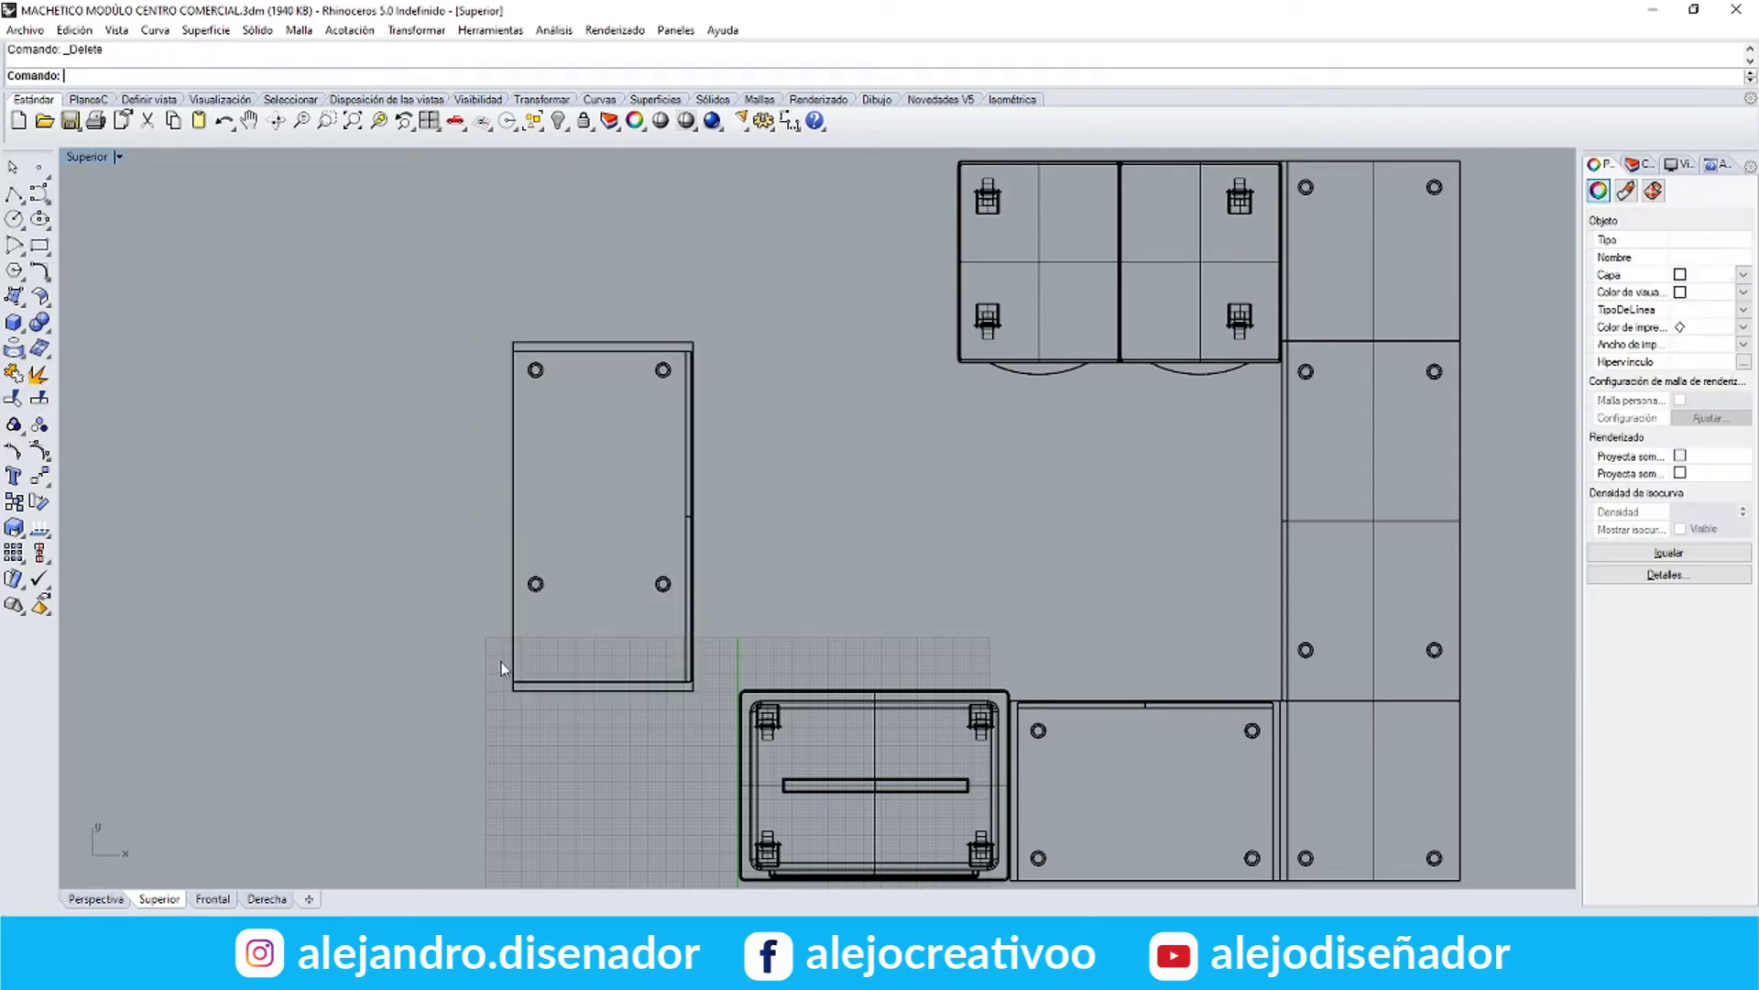
Move the cabinet's two lower legs to the new end of its lengthened body
drag(518, 523, 680, 616)
drag(537, 590, 537, 665)
click(837, 448)
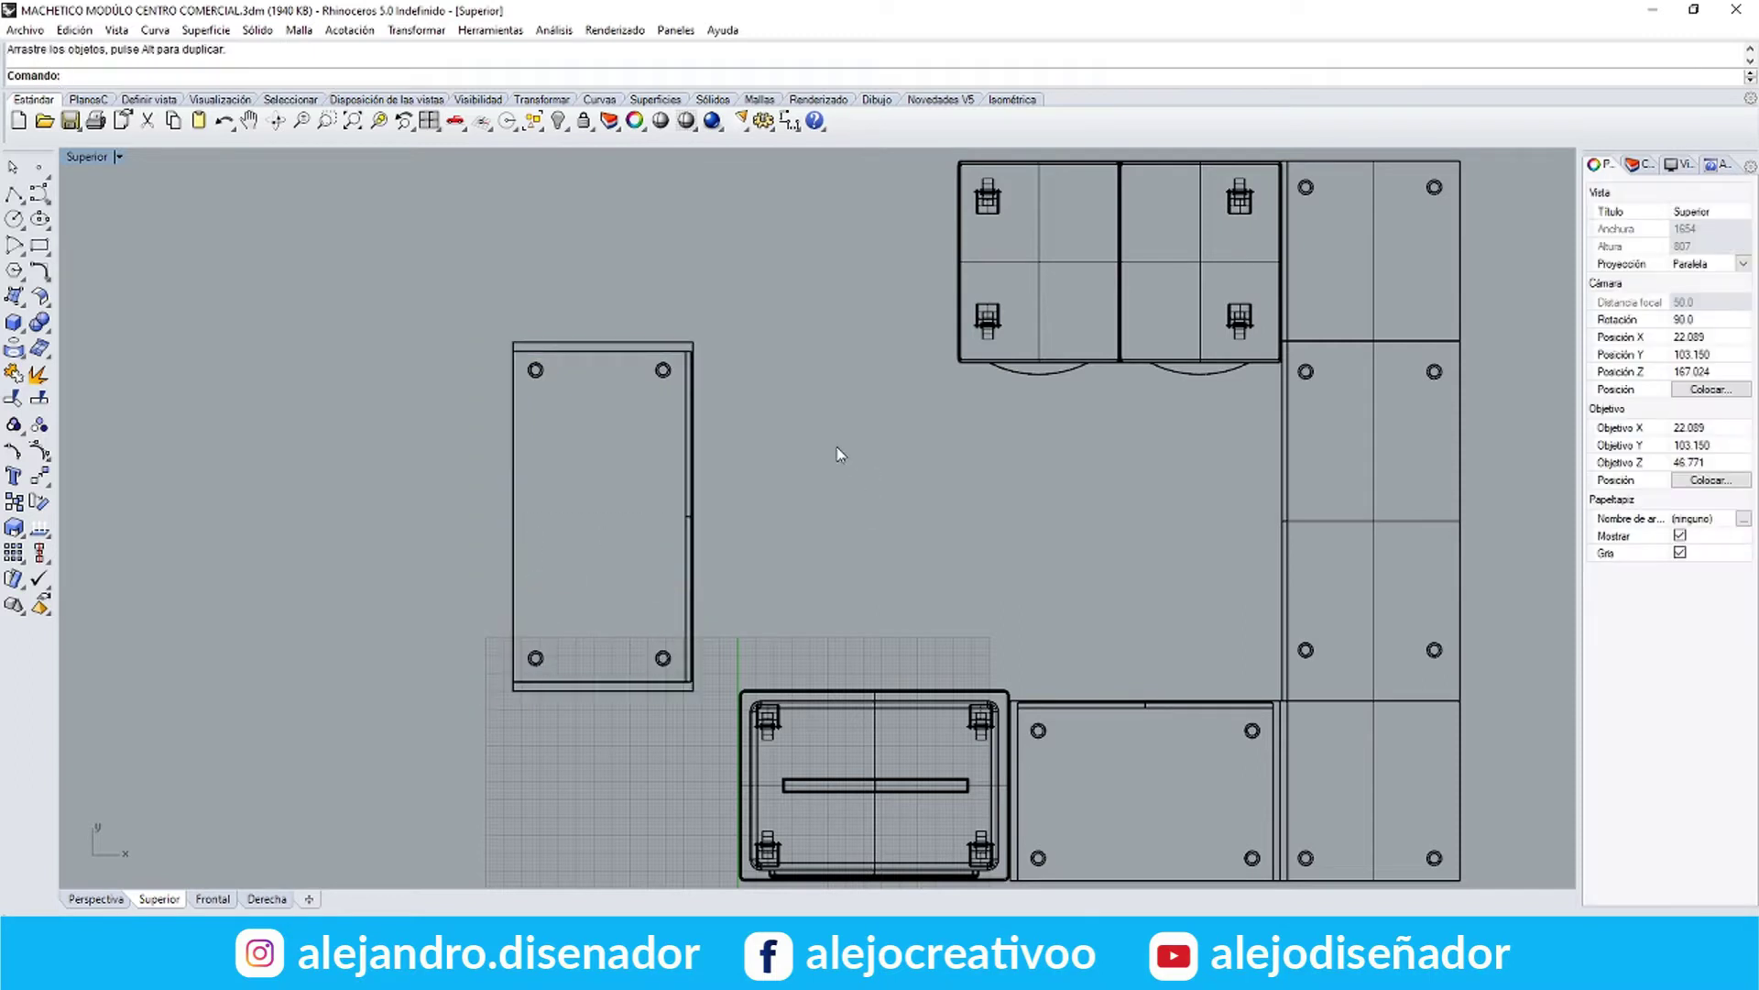
Select the whole lengthened cabinet and move it over next to the slatted wheeled unit, following the stand layout
double_click(95, 160)
double_click(850, 159)
right_drag(839, 307, 836, 371)
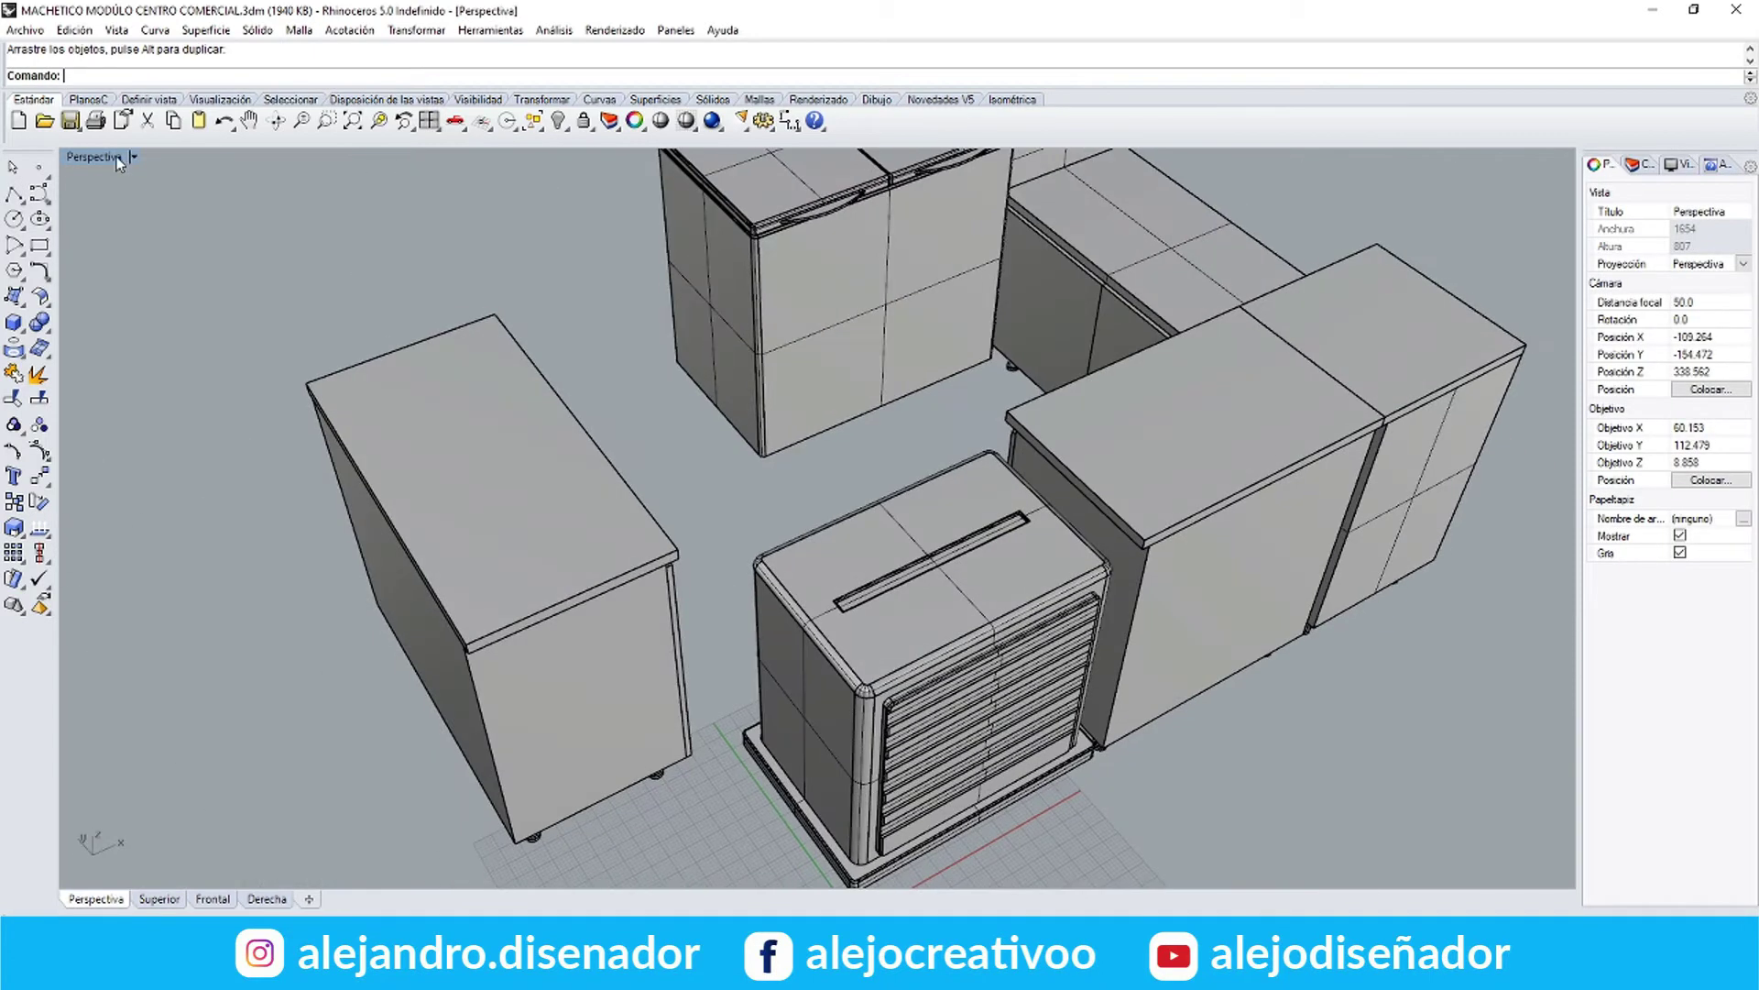
double_click(114, 158)
double_click(101, 157)
drag(440, 289, 723, 713)
click(962, 971)
mouse_move(919, 972)
click(816, 884)
drag(689, 405, 917, 406)
mouse_move(919, 474)
mouse_down()
mouse_move(919, 300)
mouse_move(899, 457)
mouse_up()
Align the lengthened cabinet precisely so its end meets the slatted unit and their outer sides are flush
scroll(747, 667, up, 8)
drag(773, 601, 774, 636)
scroll(660, 628, down, 10)
scroll(738, 653, up, 14)
drag(504, 608, 503, 623)
scroll(506, 621, down, 10)
Examine the assembled kiosk layout in perspective from several sides, including the gap beside the two-lid unit
right_drag(746, 165, 599, 486)
double_click(88, 156)
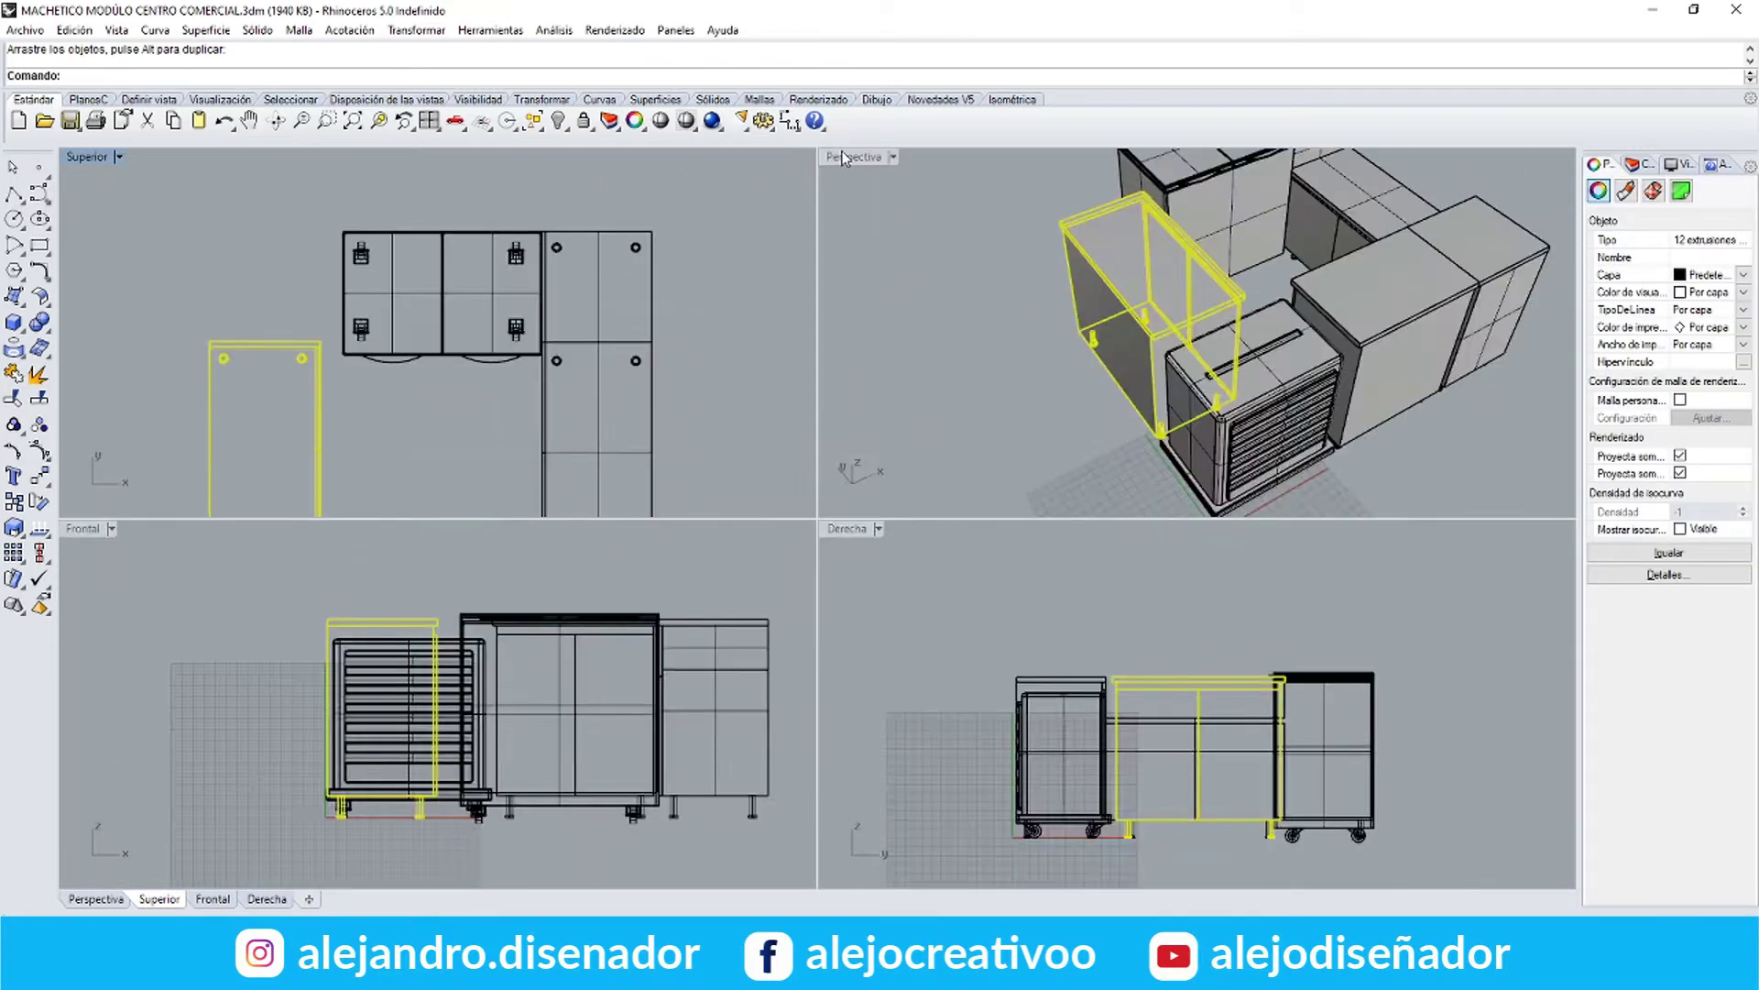
double_click(843, 158)
mouse_move(696, 403)
right_down()
mouse_move(668, 377)
mouse_move(692, 399)
mouse_move(871, 431)
right_up()
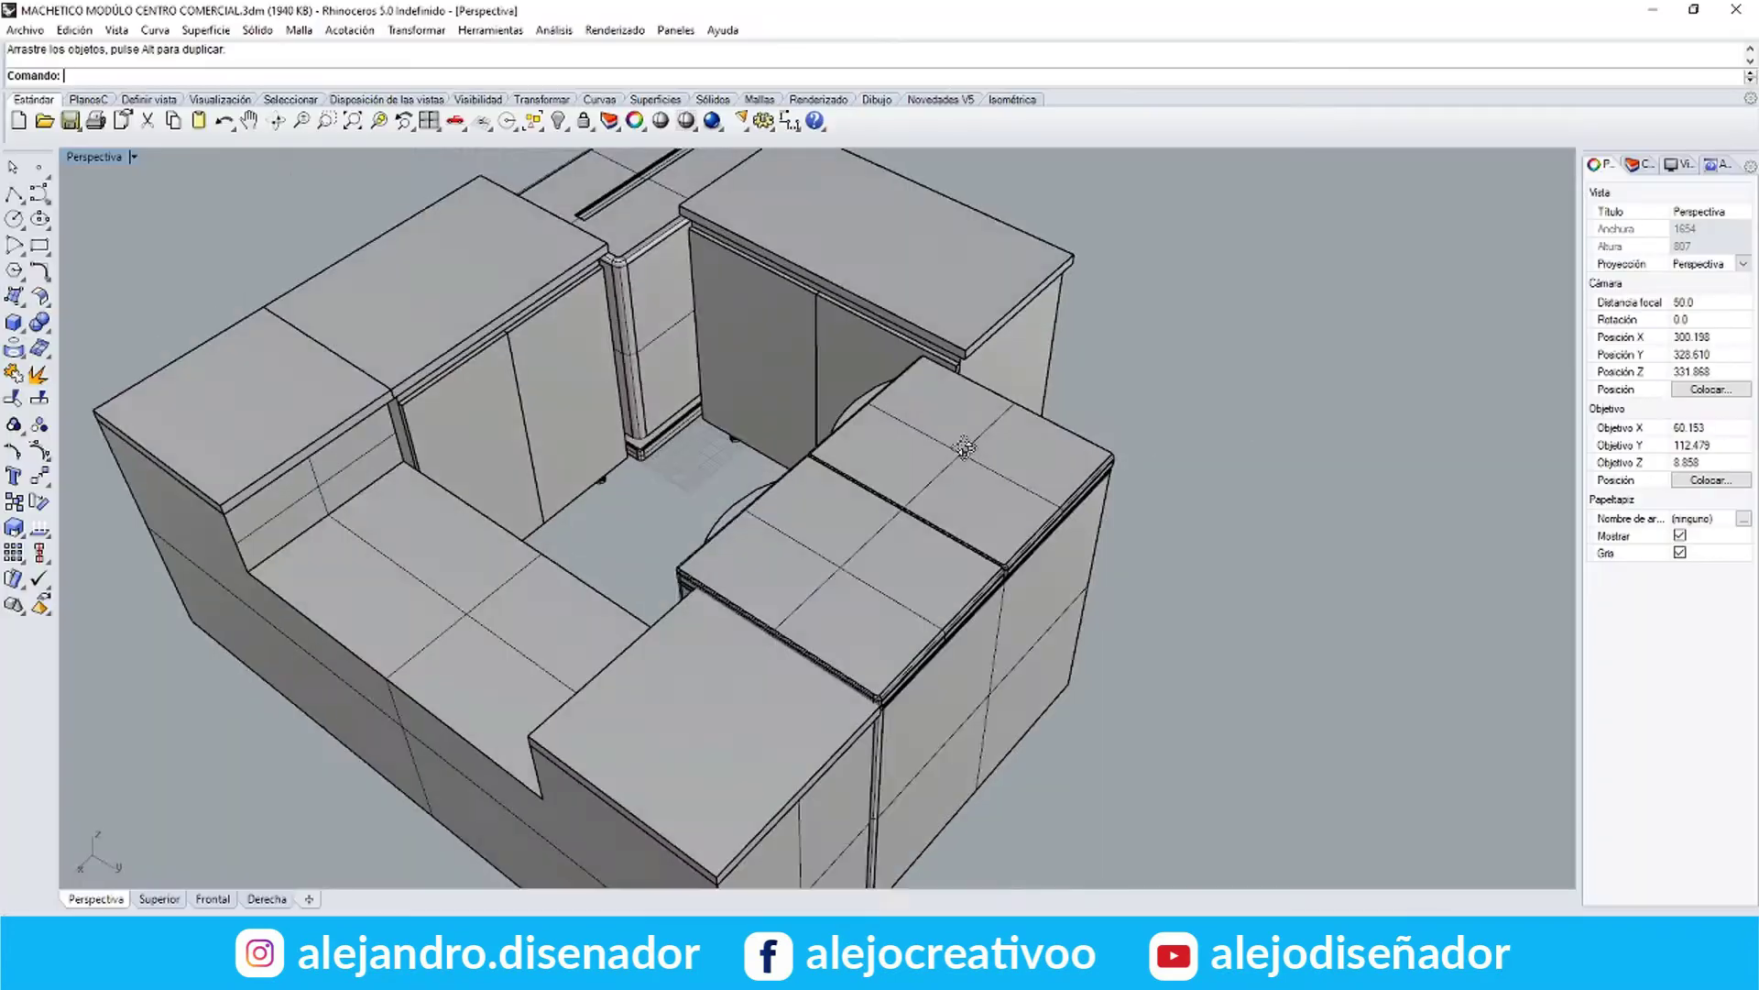
right_drag(965, 447, 1100, 367)
shift+right_drag(1100, 366, 626, 447)
scroll(628, 456, down, 4)
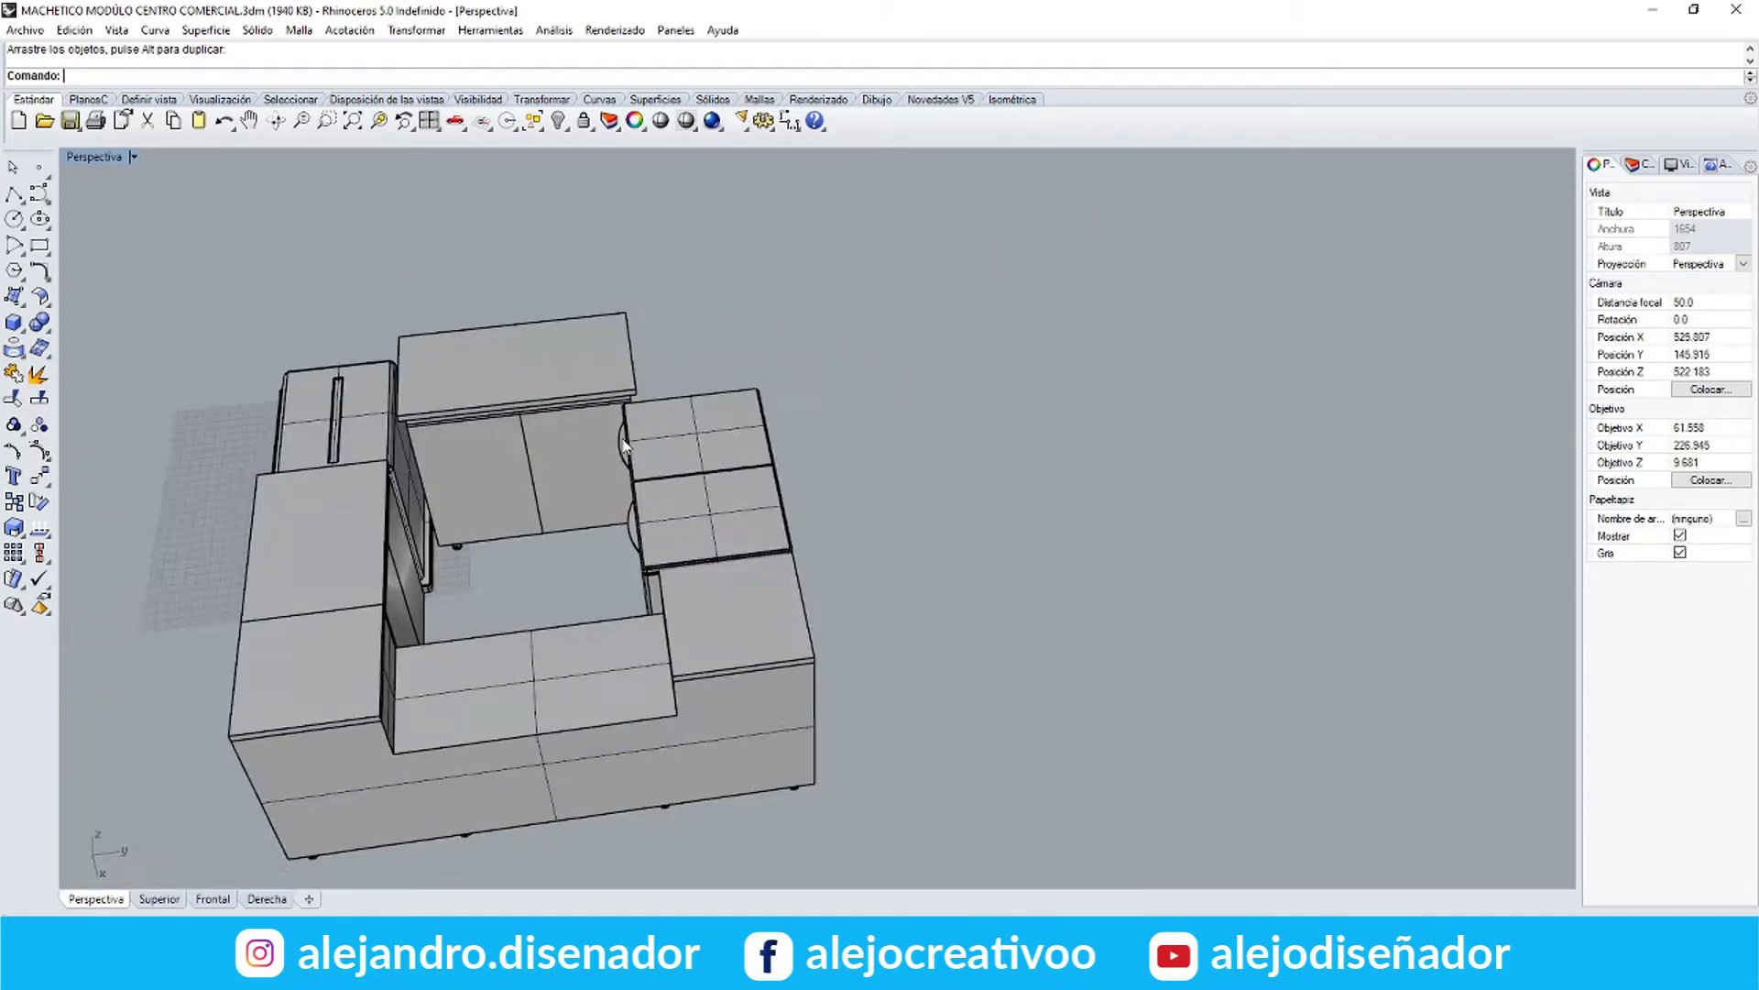
scroll(624, 446, up, 3)
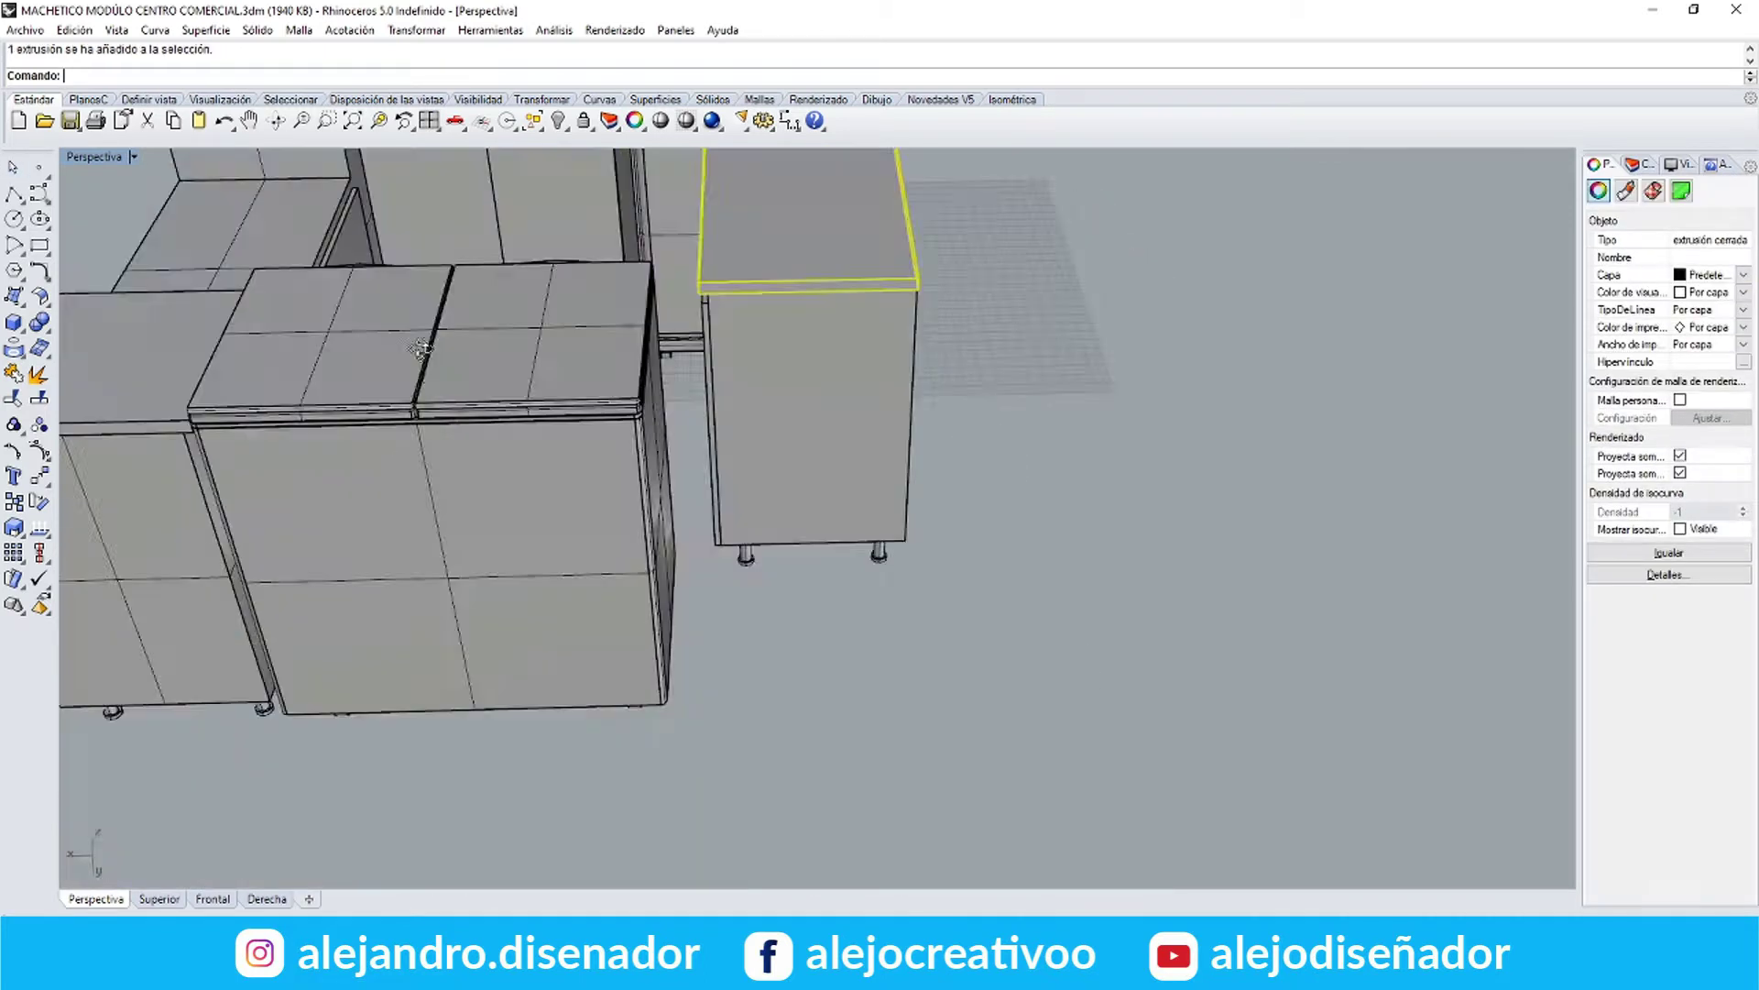
Stretch the side cabinet's body and countertop with Scale1D until they line up with the two-lid wheeled unit's outer face
right_drag(788, 458, 5, 510)
click(92, 536)
scroll(1109, 550, up, 8)
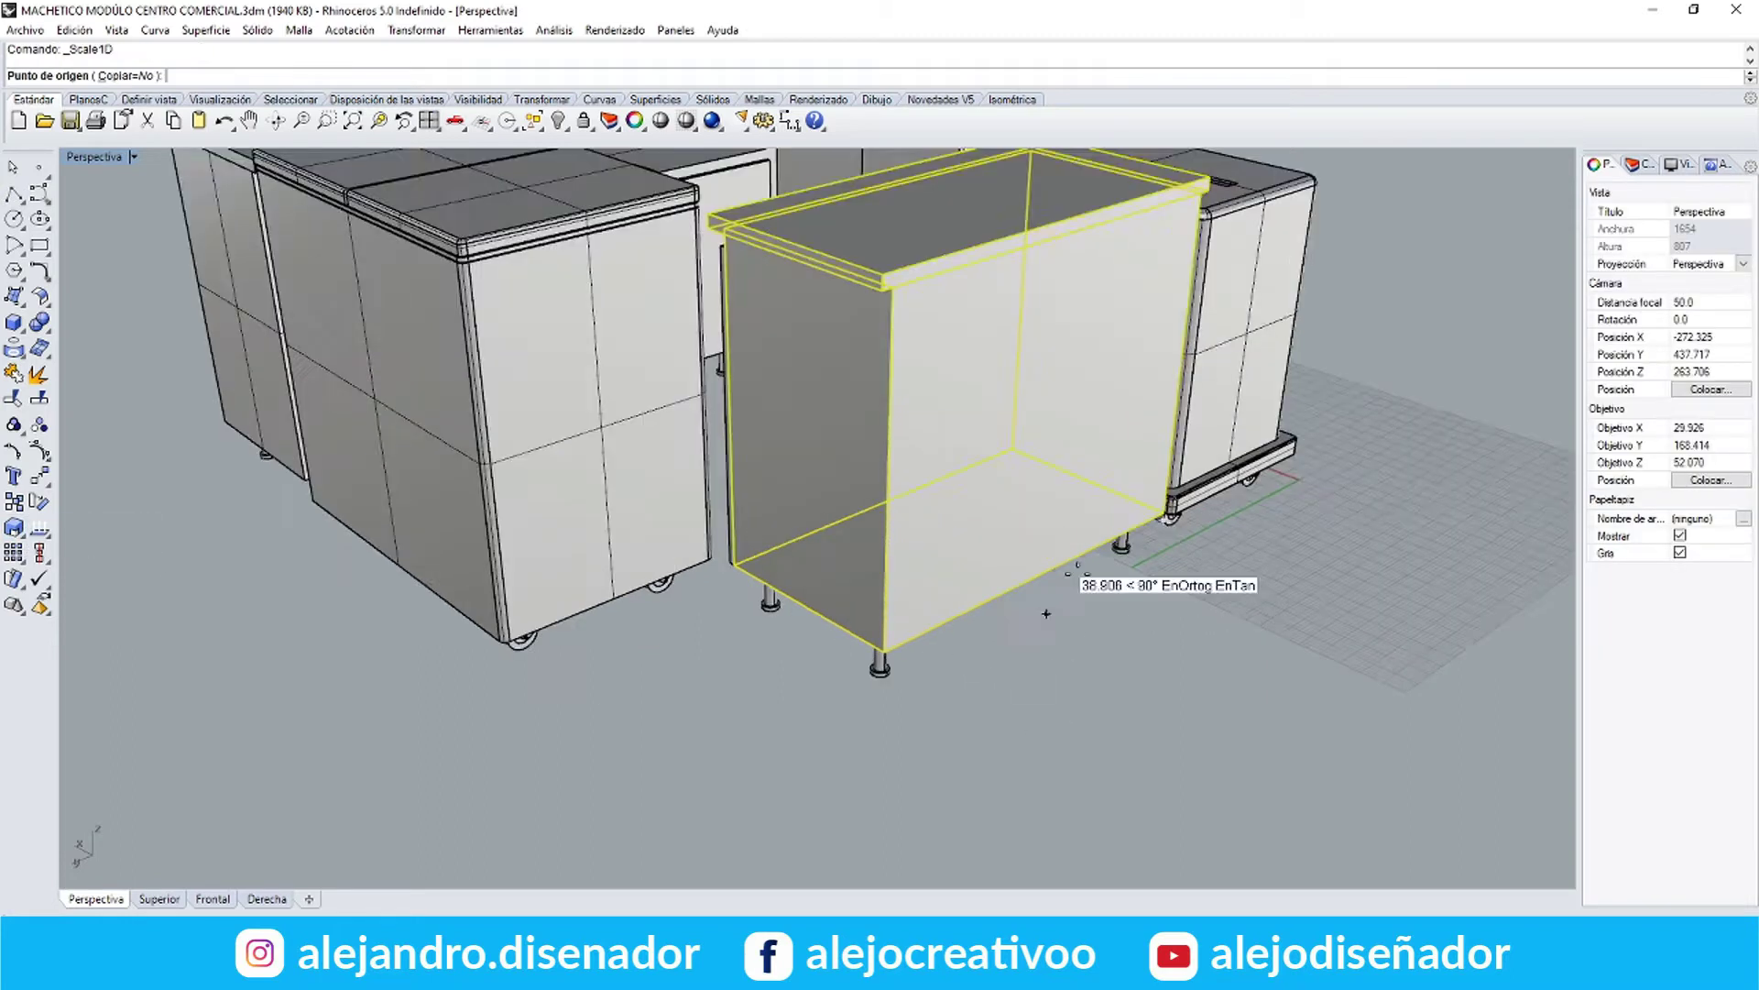
right_drag(1211, 481, 656, 519)
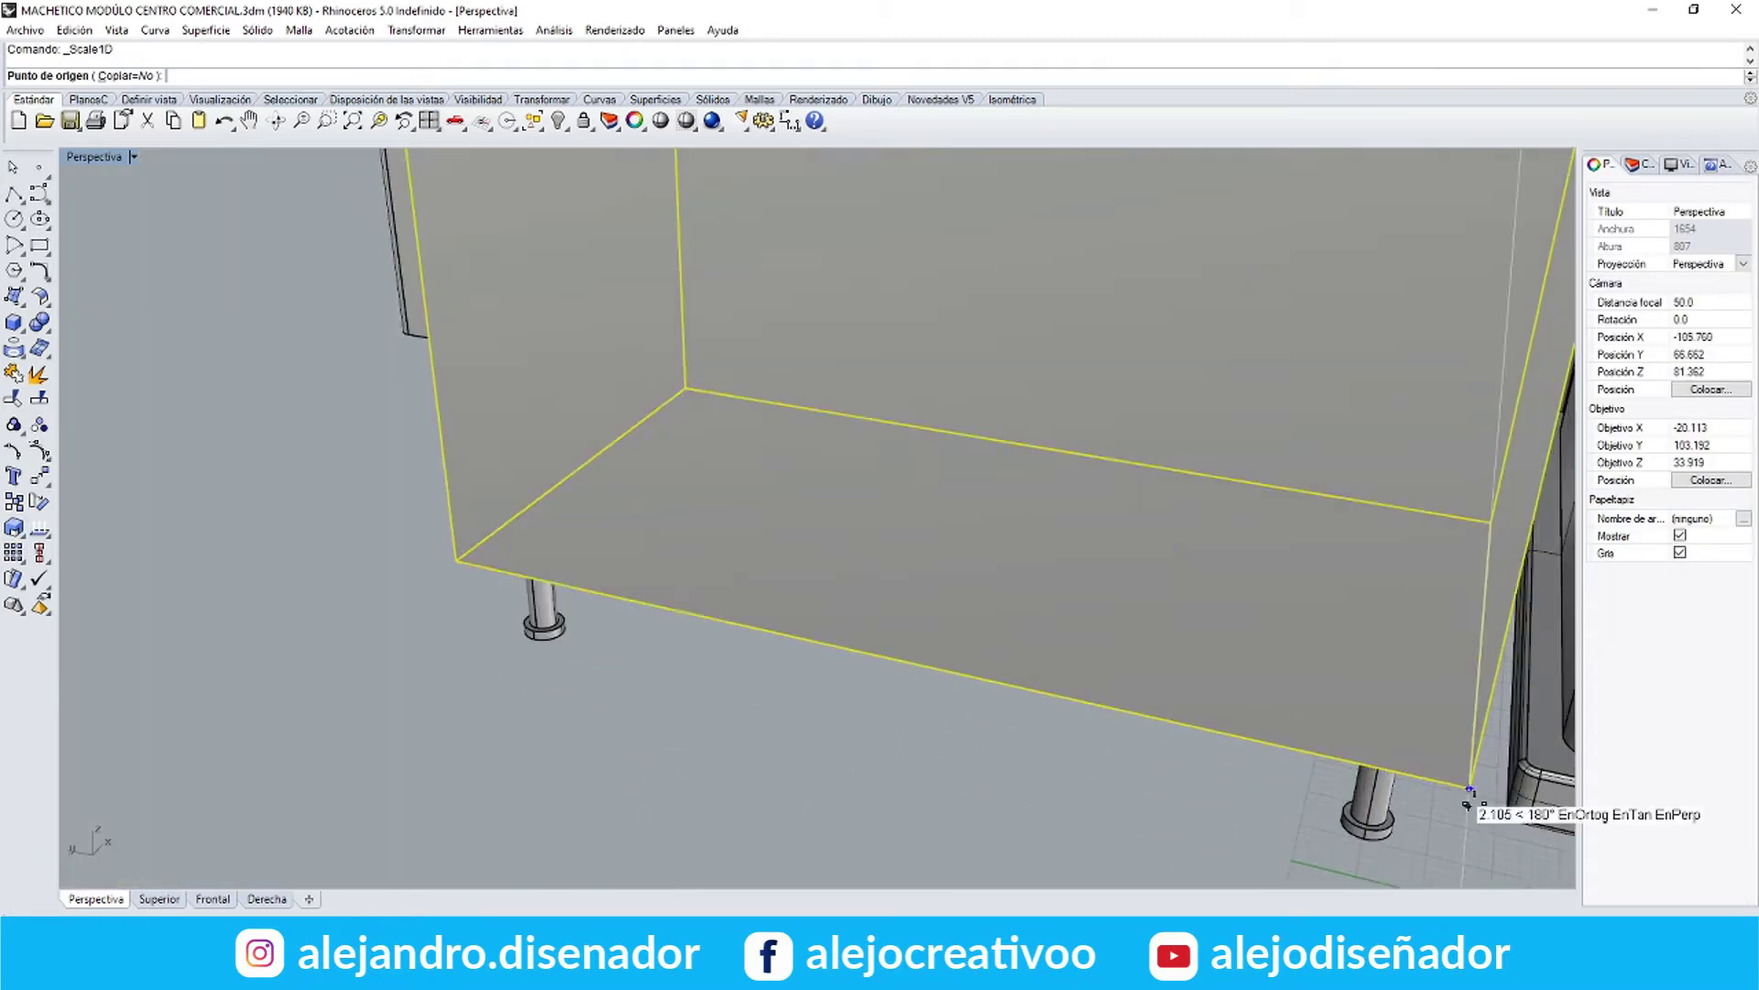
click(1470, 792)
scroll(1470, 791, down, 8)
right_drag(905, 594, 1192, 610)
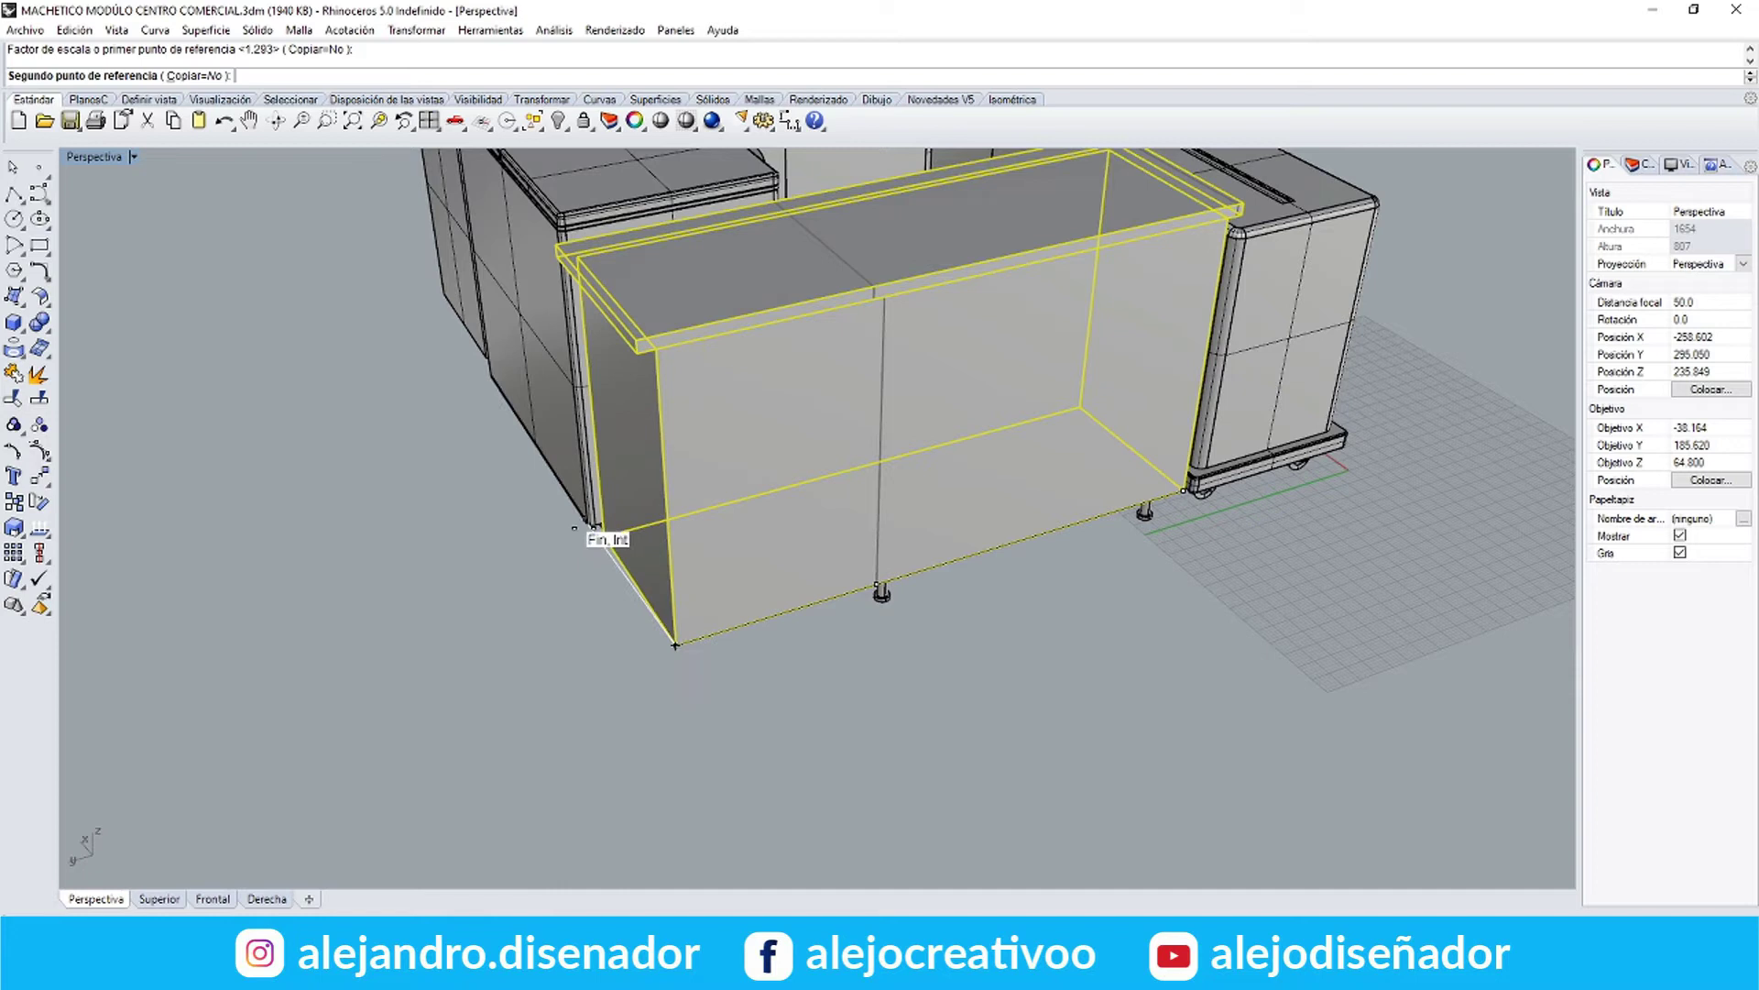
click(583, 527)
Select the side cabinet's two end legs and move them in the top view to the new end of the body
right_drag(595, 440, 744, 399)
click(770, 705)
right_drag(770, 705, 789, 403)
drag(802, 633, 756, 582)
shift+drag(737, 632, 697, 582)
right_drag(679, 589, 975, 416)
scroll(681, 668, down, 5)
double_click(94, 156)
double_click(93, 156)
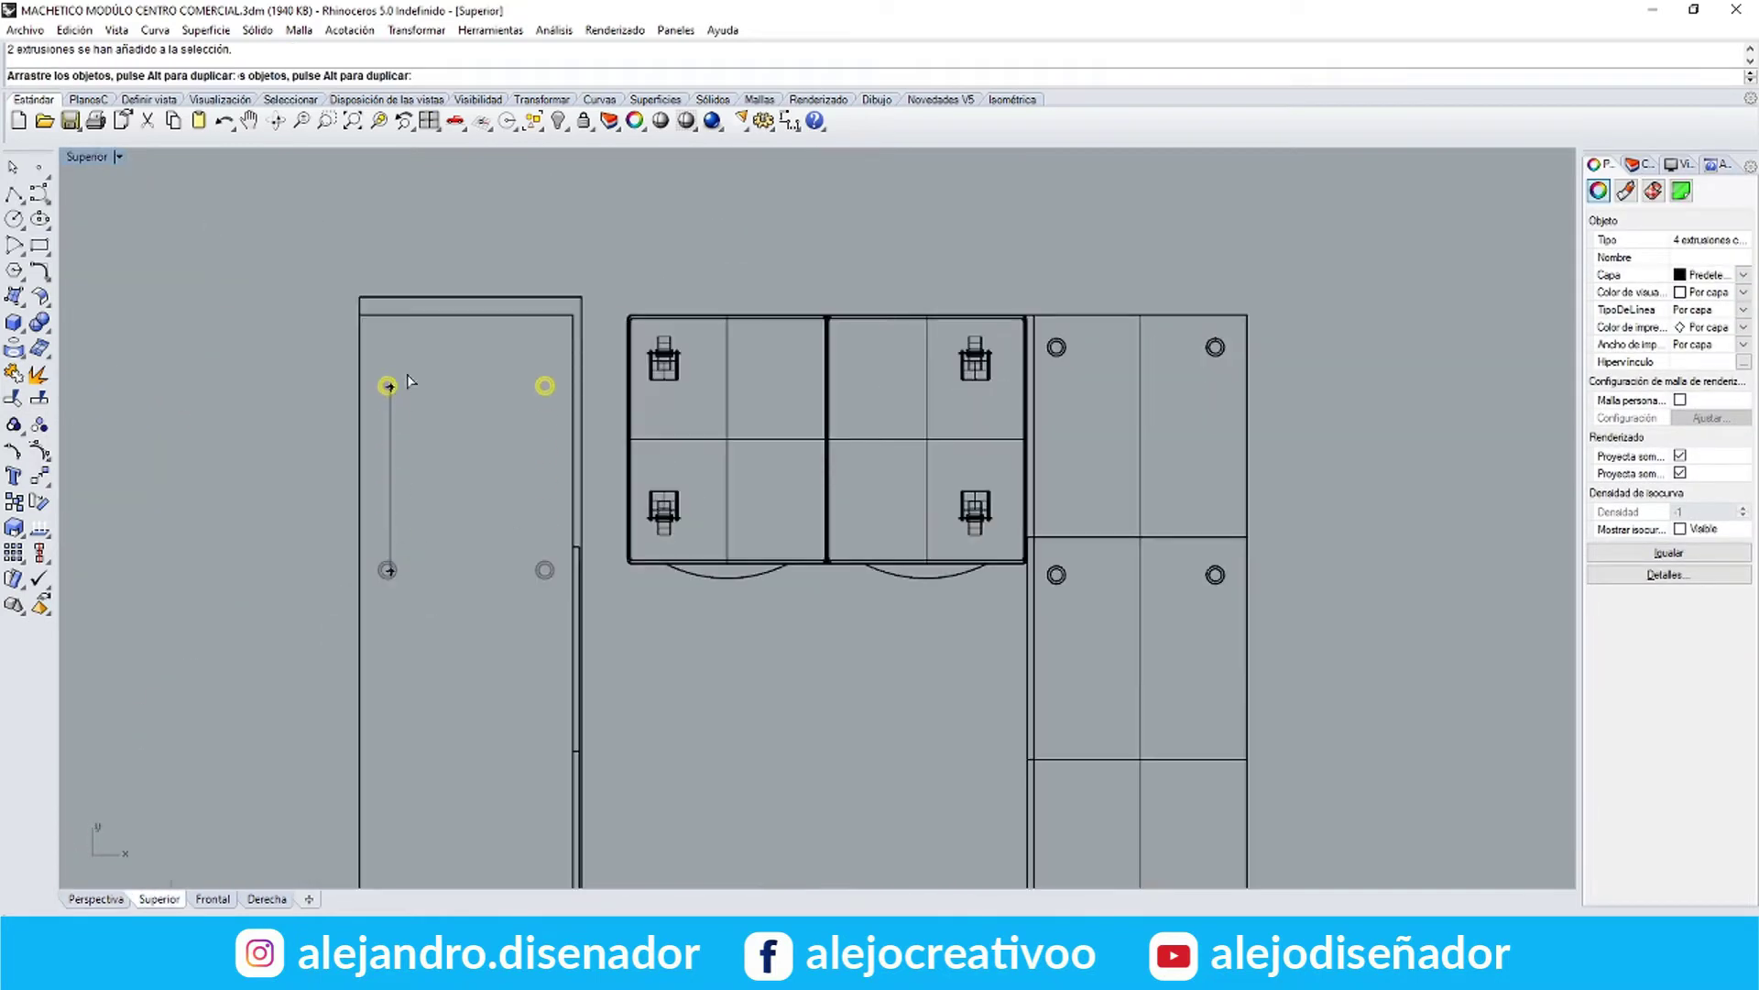
drag(407, 375, 420, 350)
click(522, 399)
Draw a short guide line across the countertop overhang at the side cabinet's upper end in the top view
scroll(568, 409, down, 10)
scroll(561, 499, up, 8)
right_drag(580, 442, 573, 462)
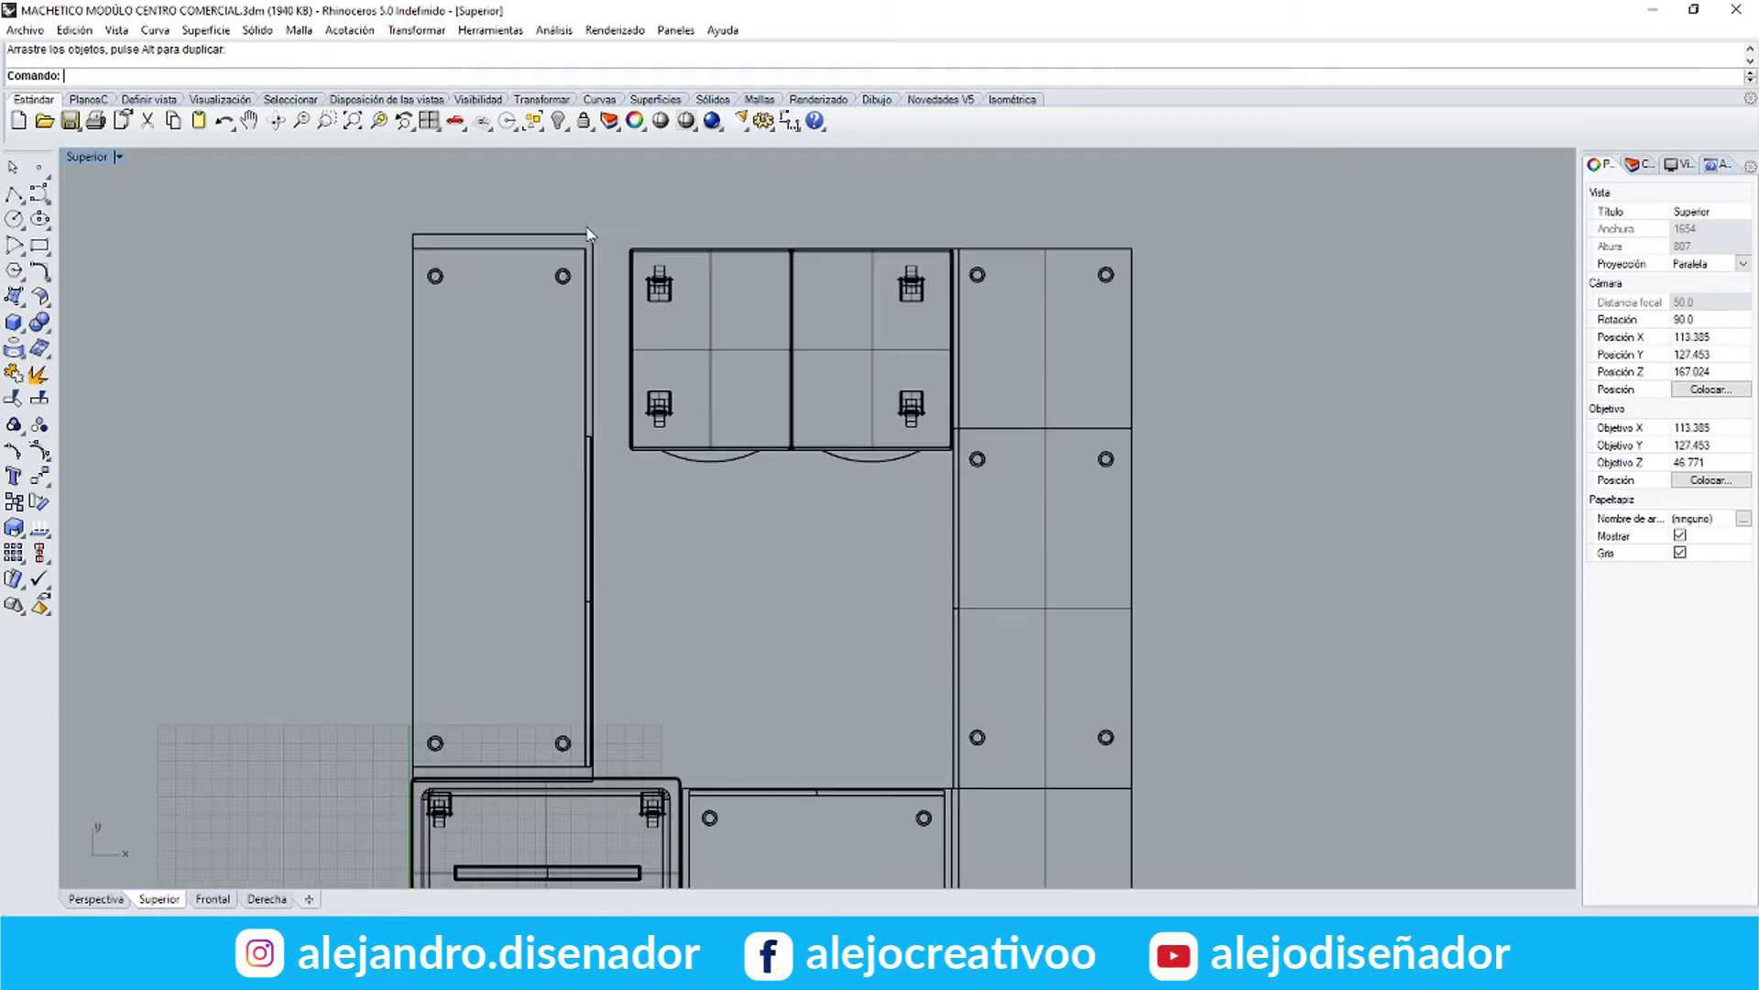
click(537, 181)
click(14, 193)
scroll(481, 224, up, 4)
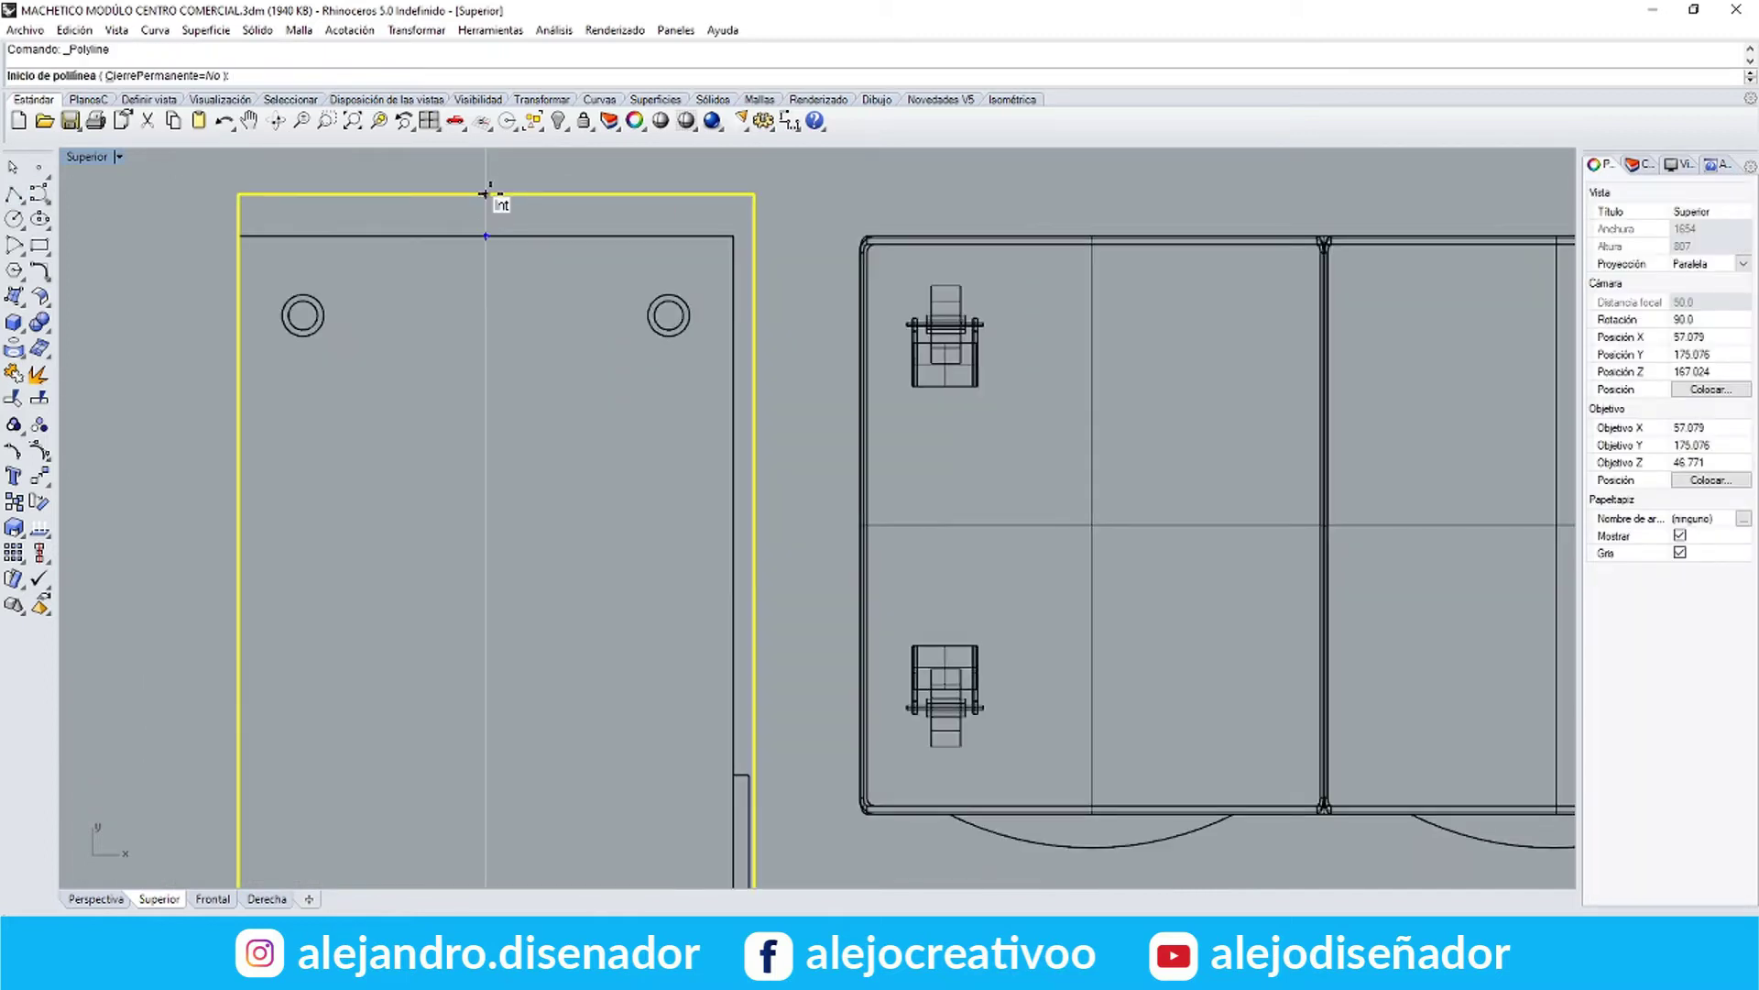
click(460, 220)
key(Return)
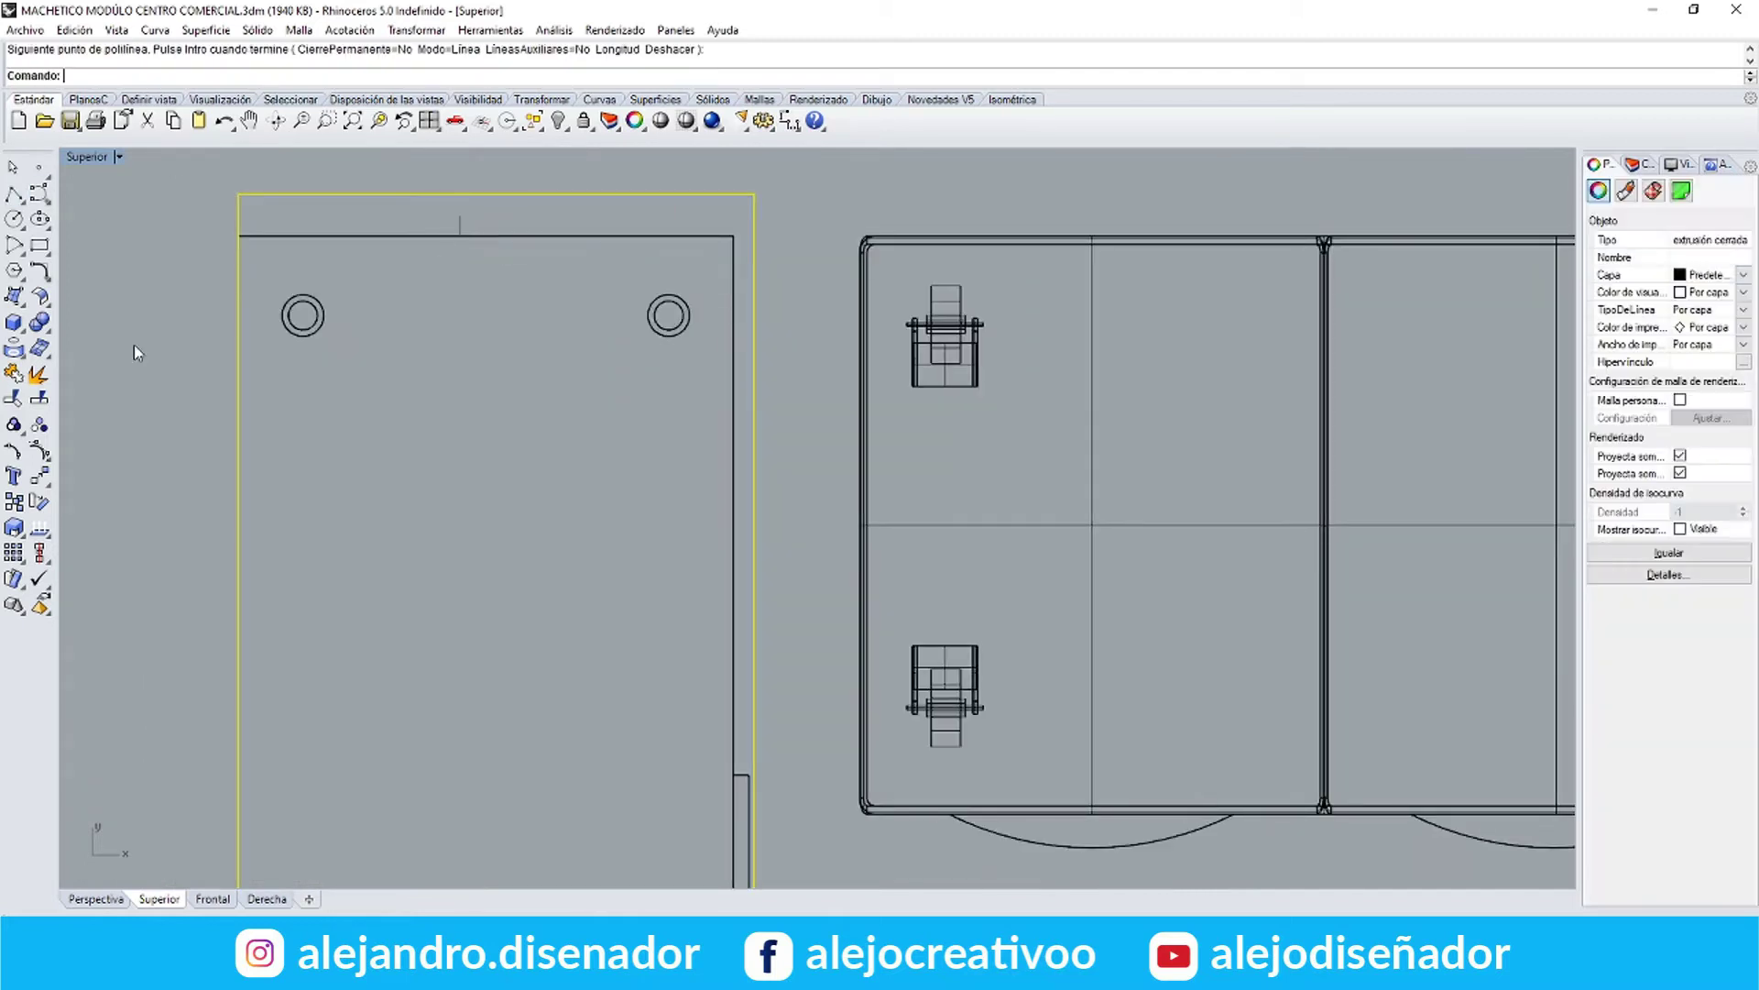
Shorten the side cabinet's countertop at its upper end with Scale1D until it meets the guide line drawn across the overhang
click(91, 538)
scroll(239, 417, down, 6)
scroll(207, 694, up, 3)
click(270, 707)
scroll(270, 701, down, 4)
scroll(268, 428, up, 4)
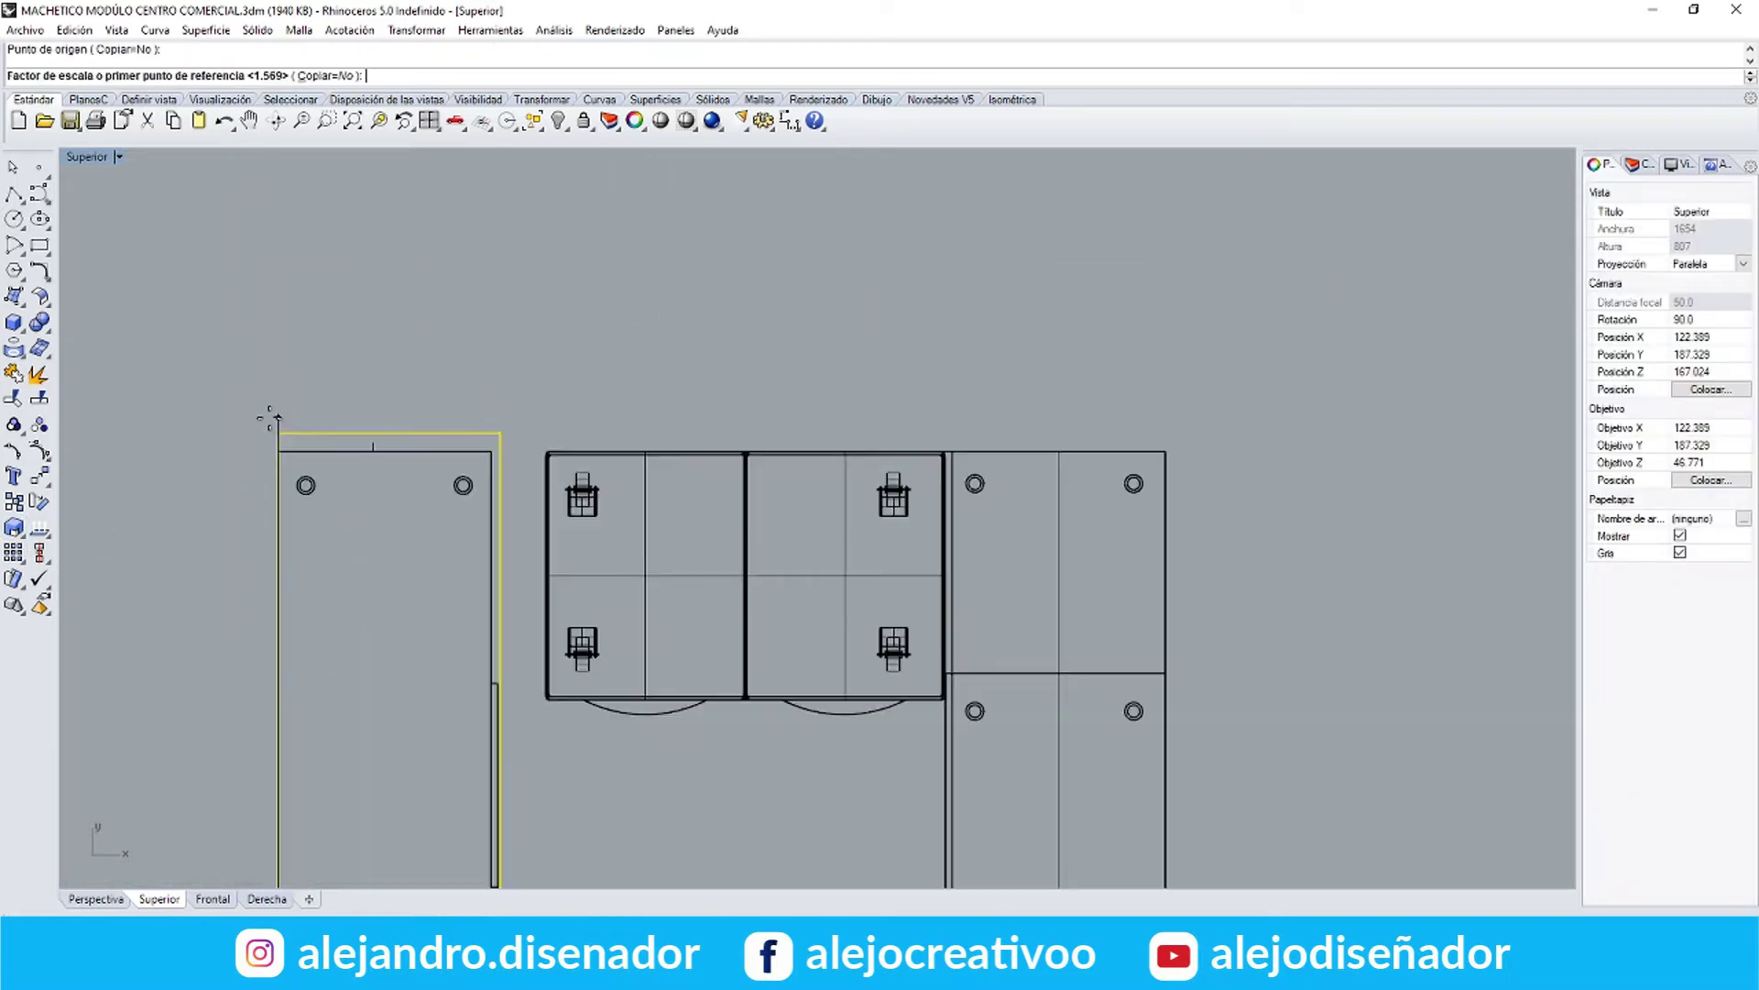
click(277, 431)
scroll(382, 438, up, 4)
click(361, 450)
scroll(355, 354, down, 9)
scroll(351, 587, up, 5)
right_click(351, 571)
click(489, 678)
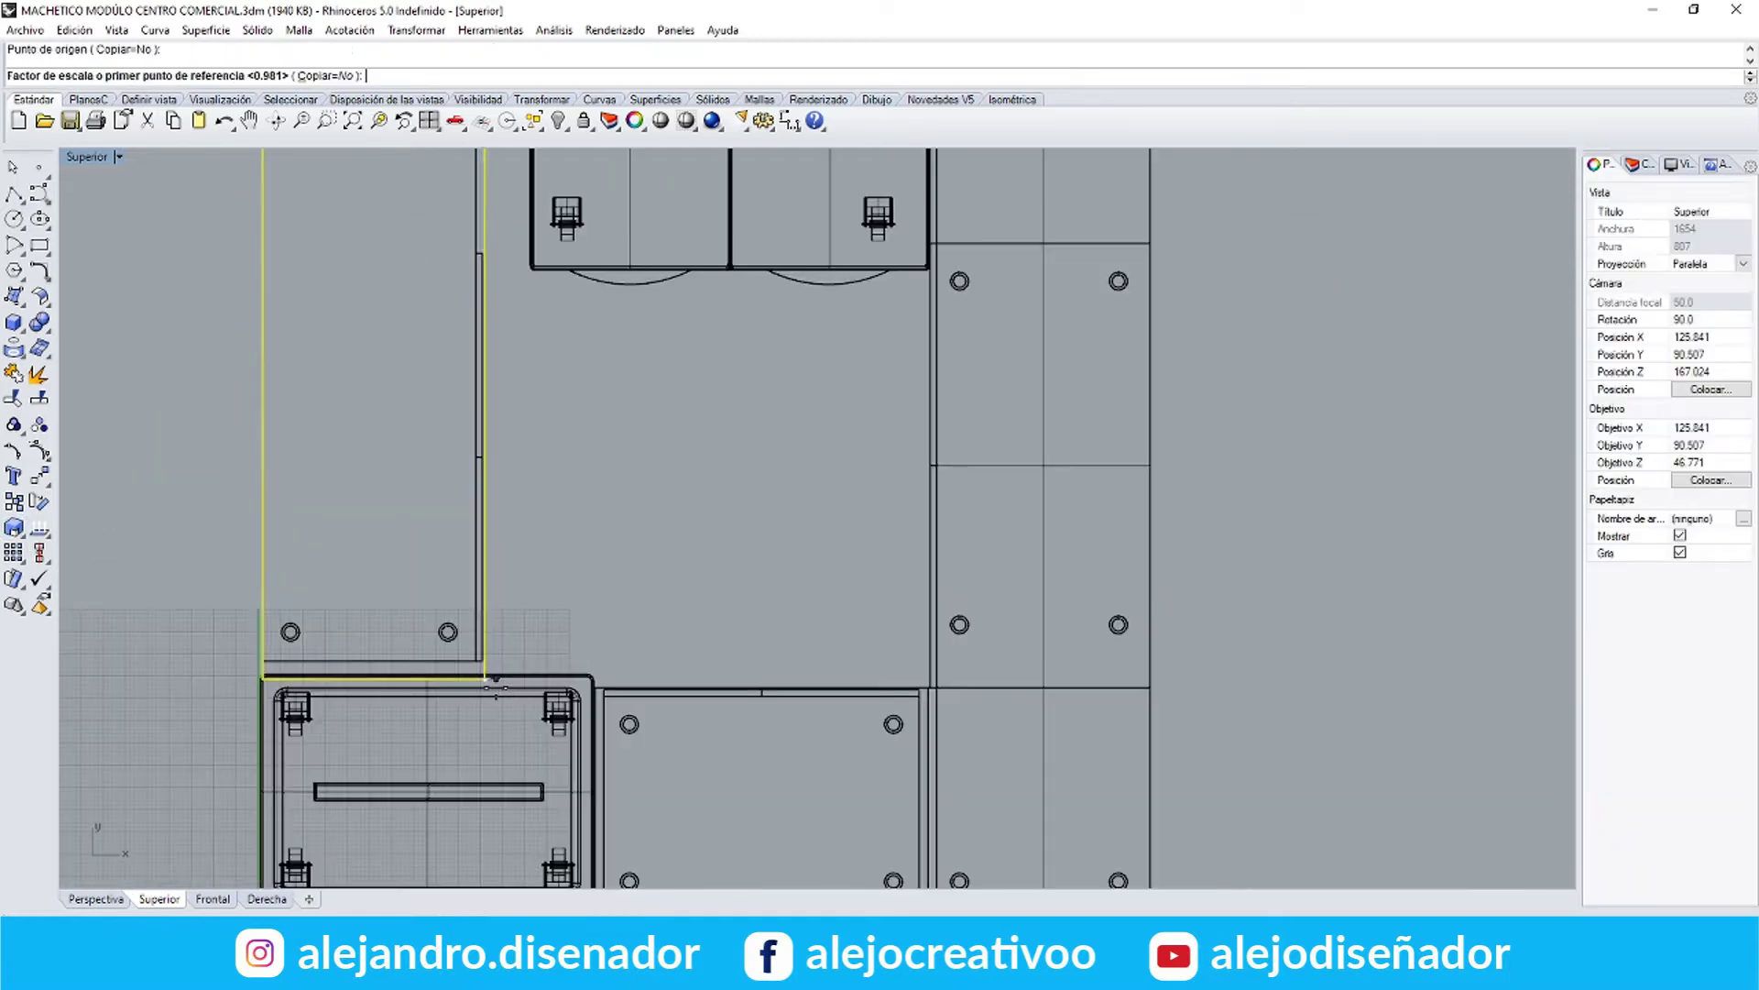
scroll(491, 673, down, 5)
scroll(482, 348, up, 9)
click(456, 263)
click(161, 285)
scroll(527, 270, down, 9)
scroll(453, 618, up, 9)
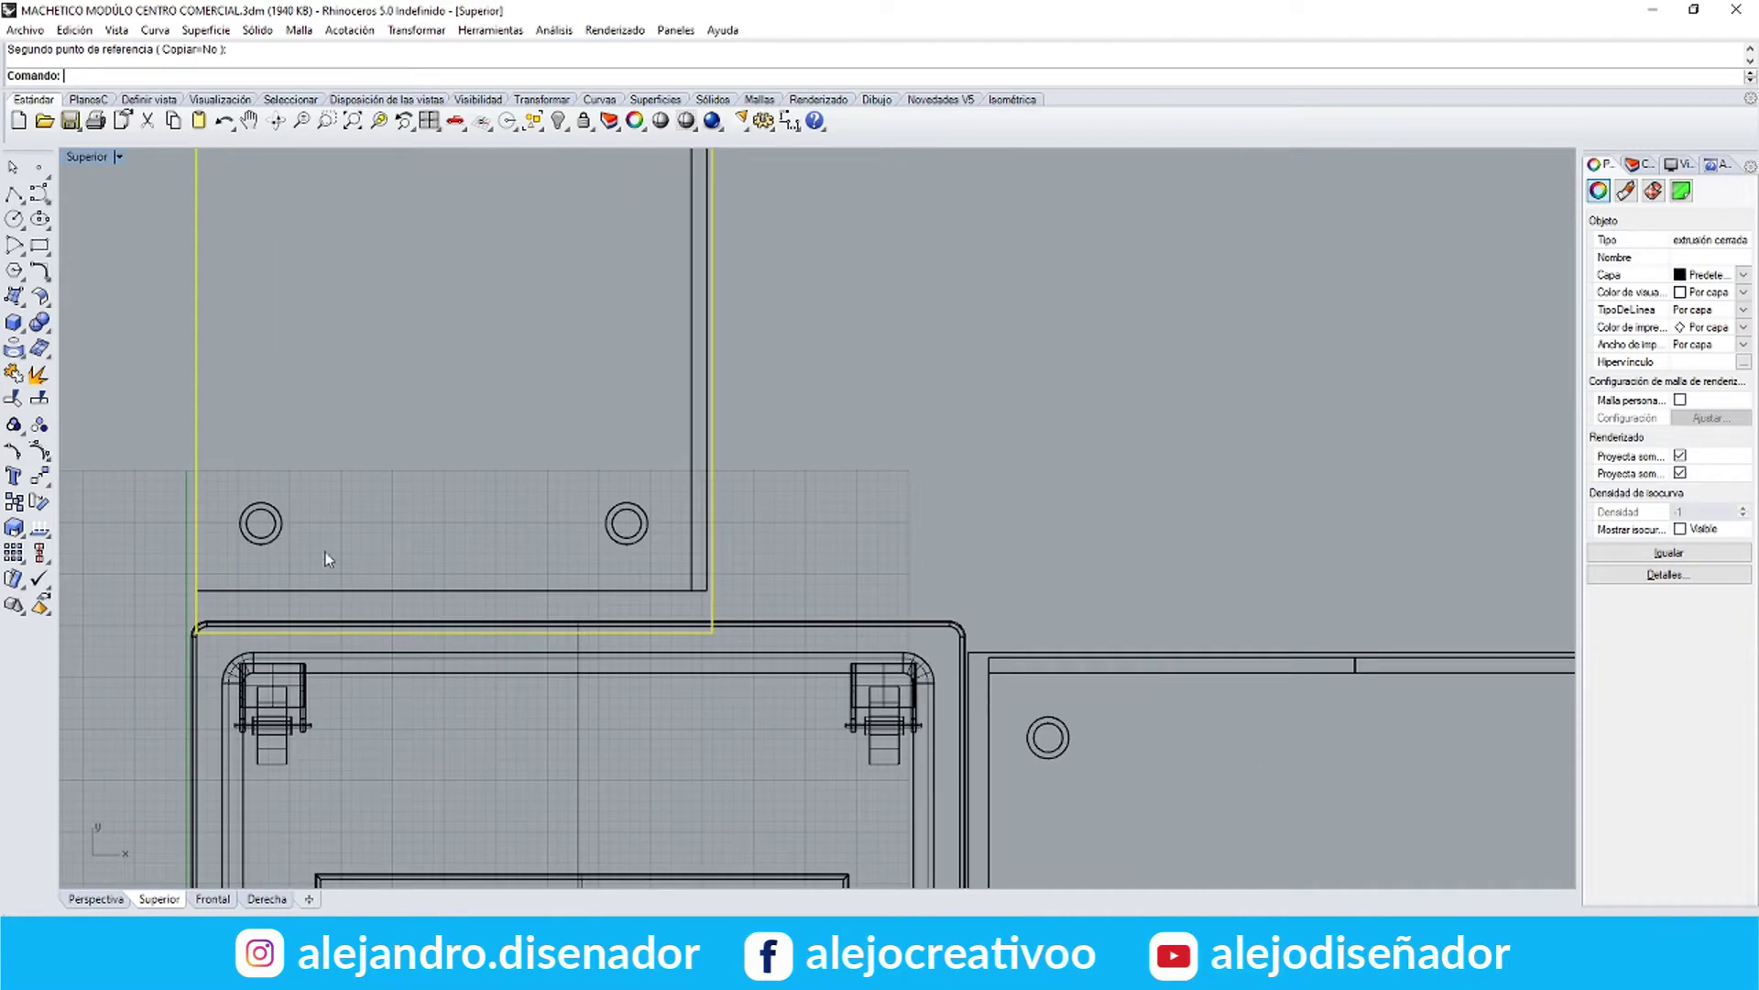
Draw a short guide line across the countertop overhang at the side cabinet's lower end
click(14, 196)
scroll(420, 577, up, 3)
click(423, 617)
key(Return)
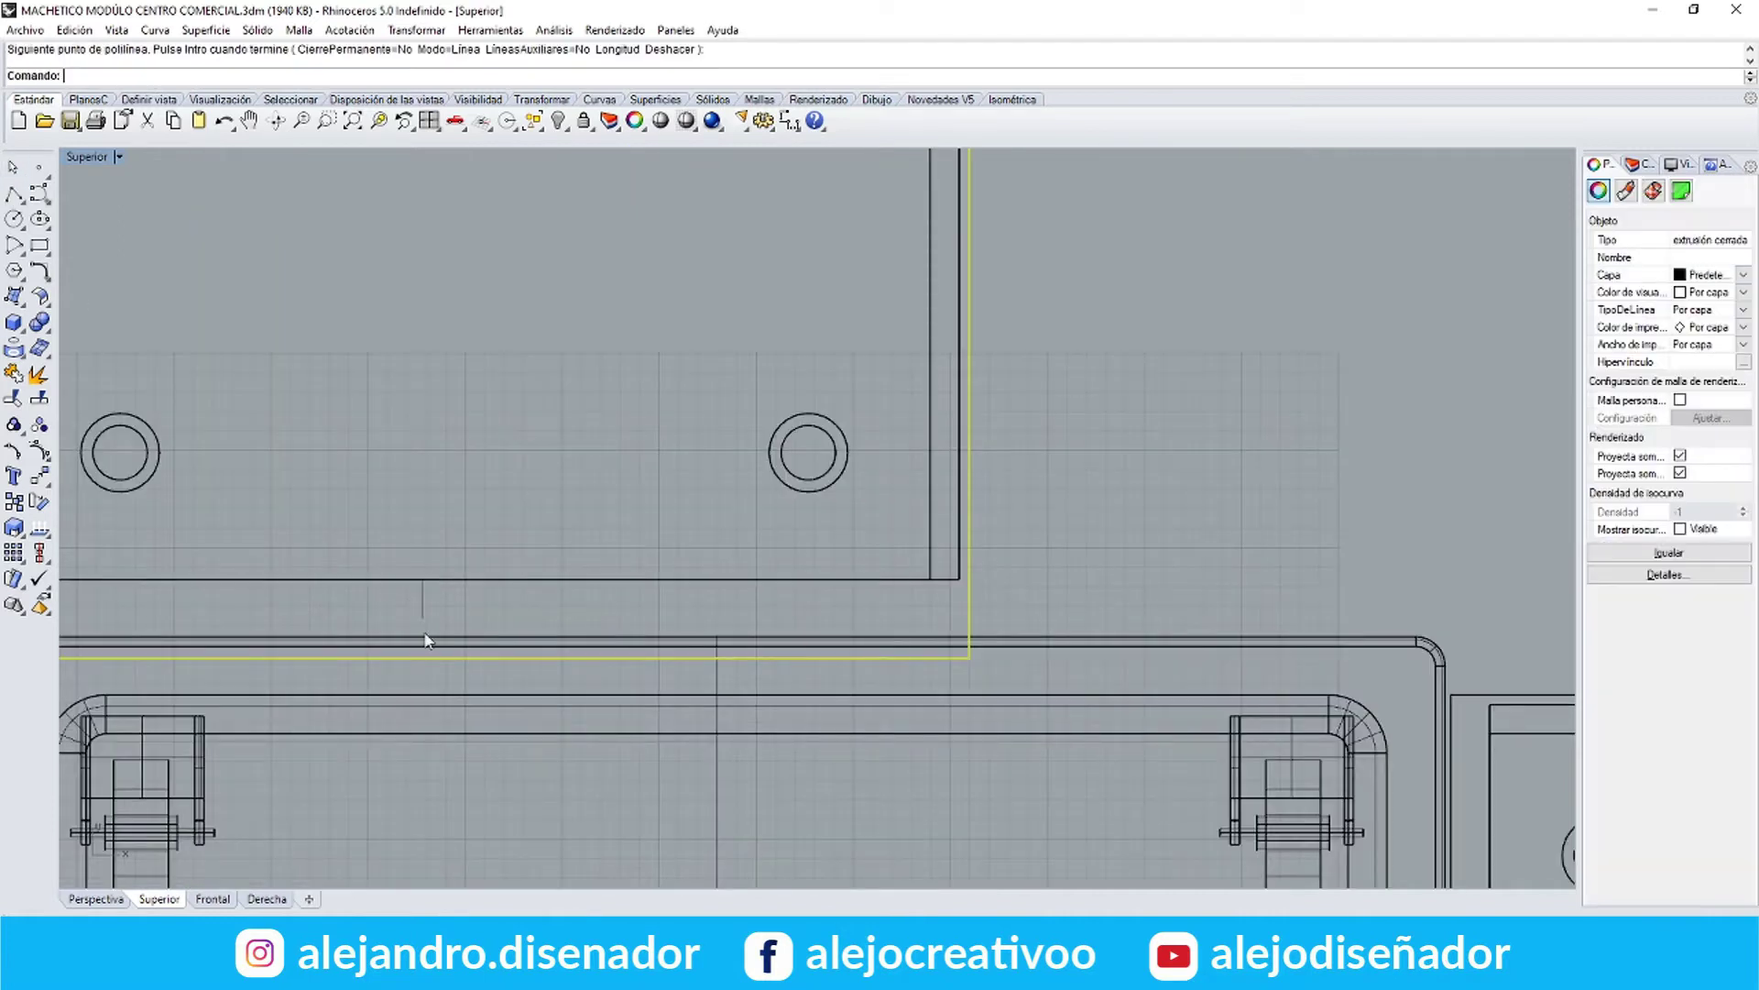
Shorten the countertop at the side cabinet's lower end with Scale1D up to the new guide line
click(89, 545)
scroll(421, 600, down, 13)
scroll(476, 302, up, 8)
click(475, 302)
scroll(477, 311, down, 8)
scroll(489, 704, up, 13)
click(482, 656)
scroll(482, 657, down, 9)
scroll(275, 641, up, 5)
Delete the guide lines left on the side cabinet's countertop overhang
click(262, 632)
click(266, 627)
key(Delete)
scroll(267, 629, down, 16)
scroll(392, 394, up, 12)
scroll(561, 367, down, 14)
scroll(564, 374, up, 1)
Select the two-lid wheeled unit and move it sideways until it stands against the side cabinet
click(575, 474)
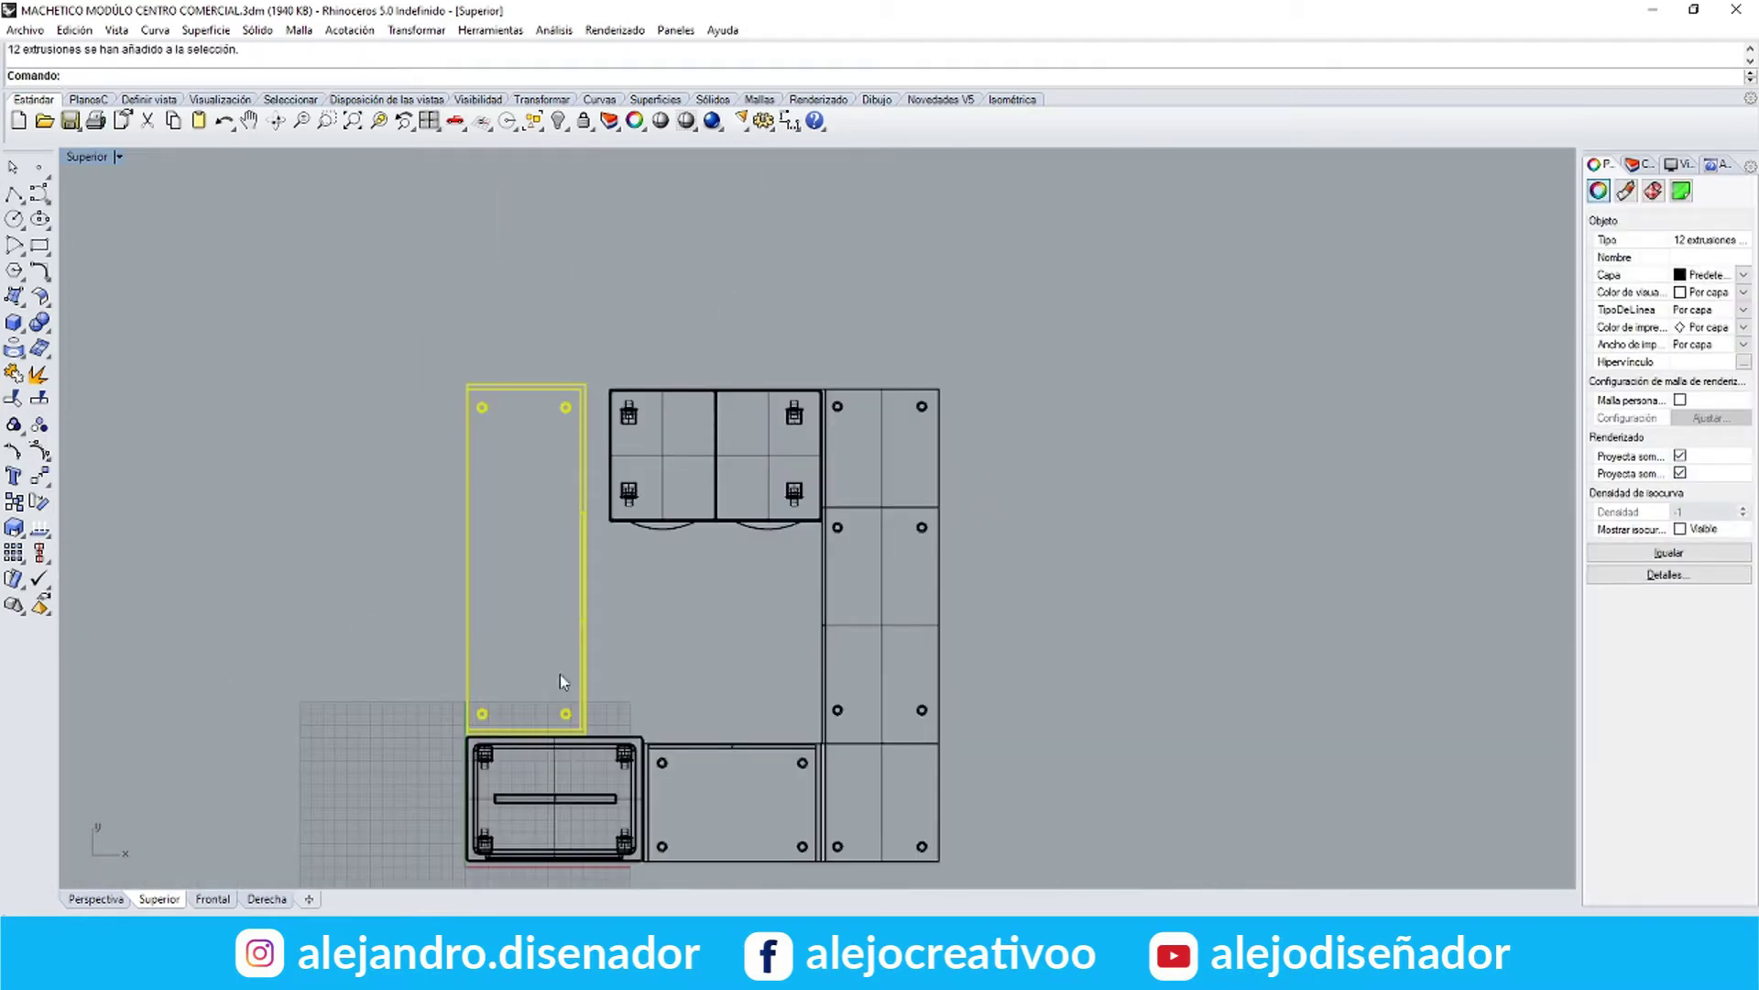
scroll(565, 514, up, 2)
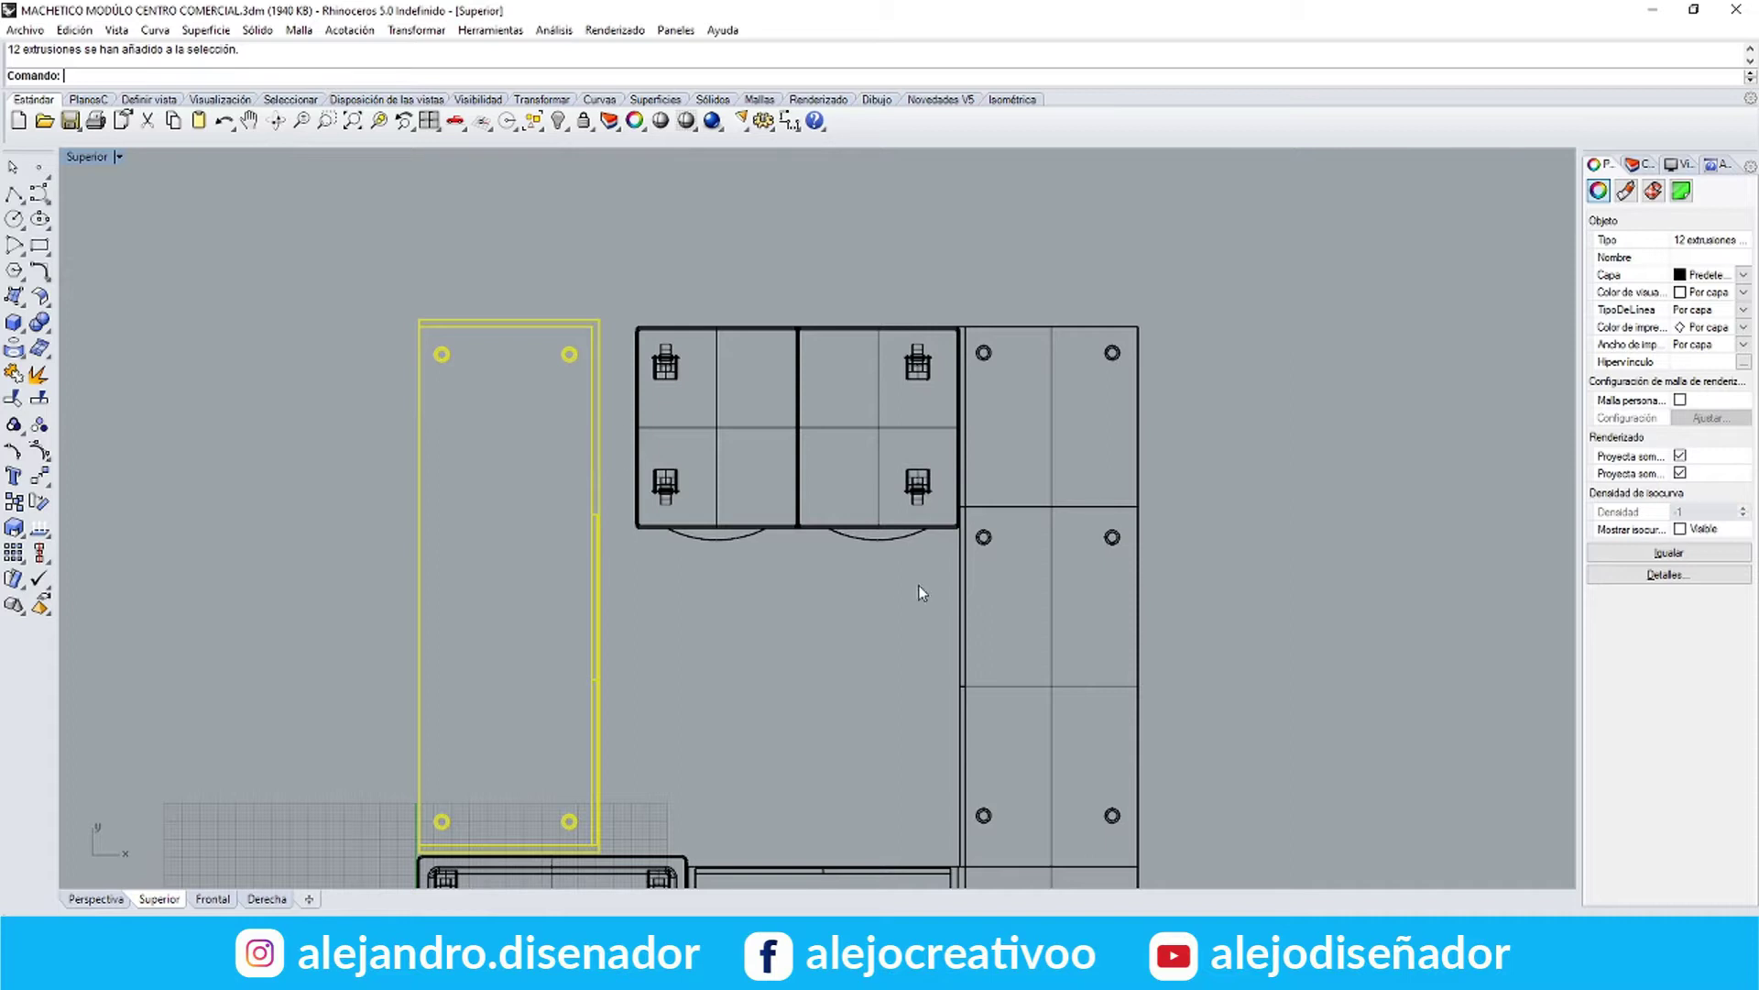
drag(919, 593, 644, 275)
drag(678, 338, 645, 332)
click(654, 584)
Shorten the side cabinet's two doors with Scale1D so they stop clear of the two-lid unit's inner edge
scroll(589, 541, up, 6)
click(596, 526)
right_drag(613, 779, 586, 462)
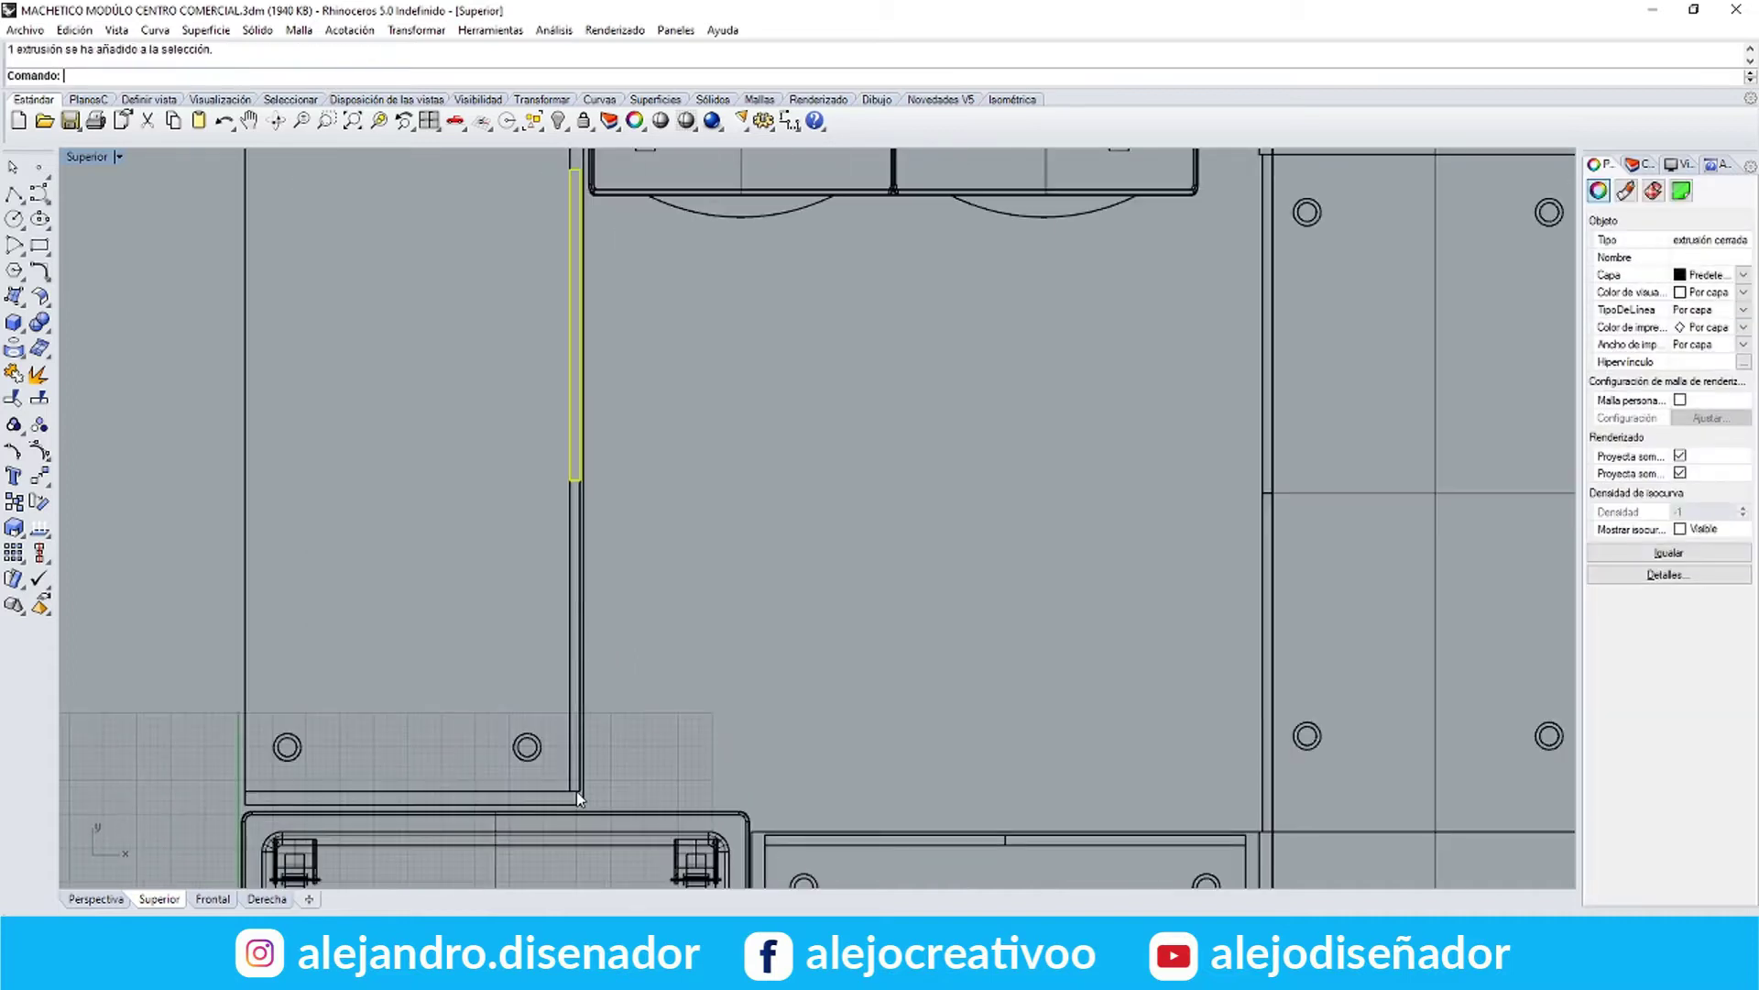
click(91, 537)
click(570, 768)
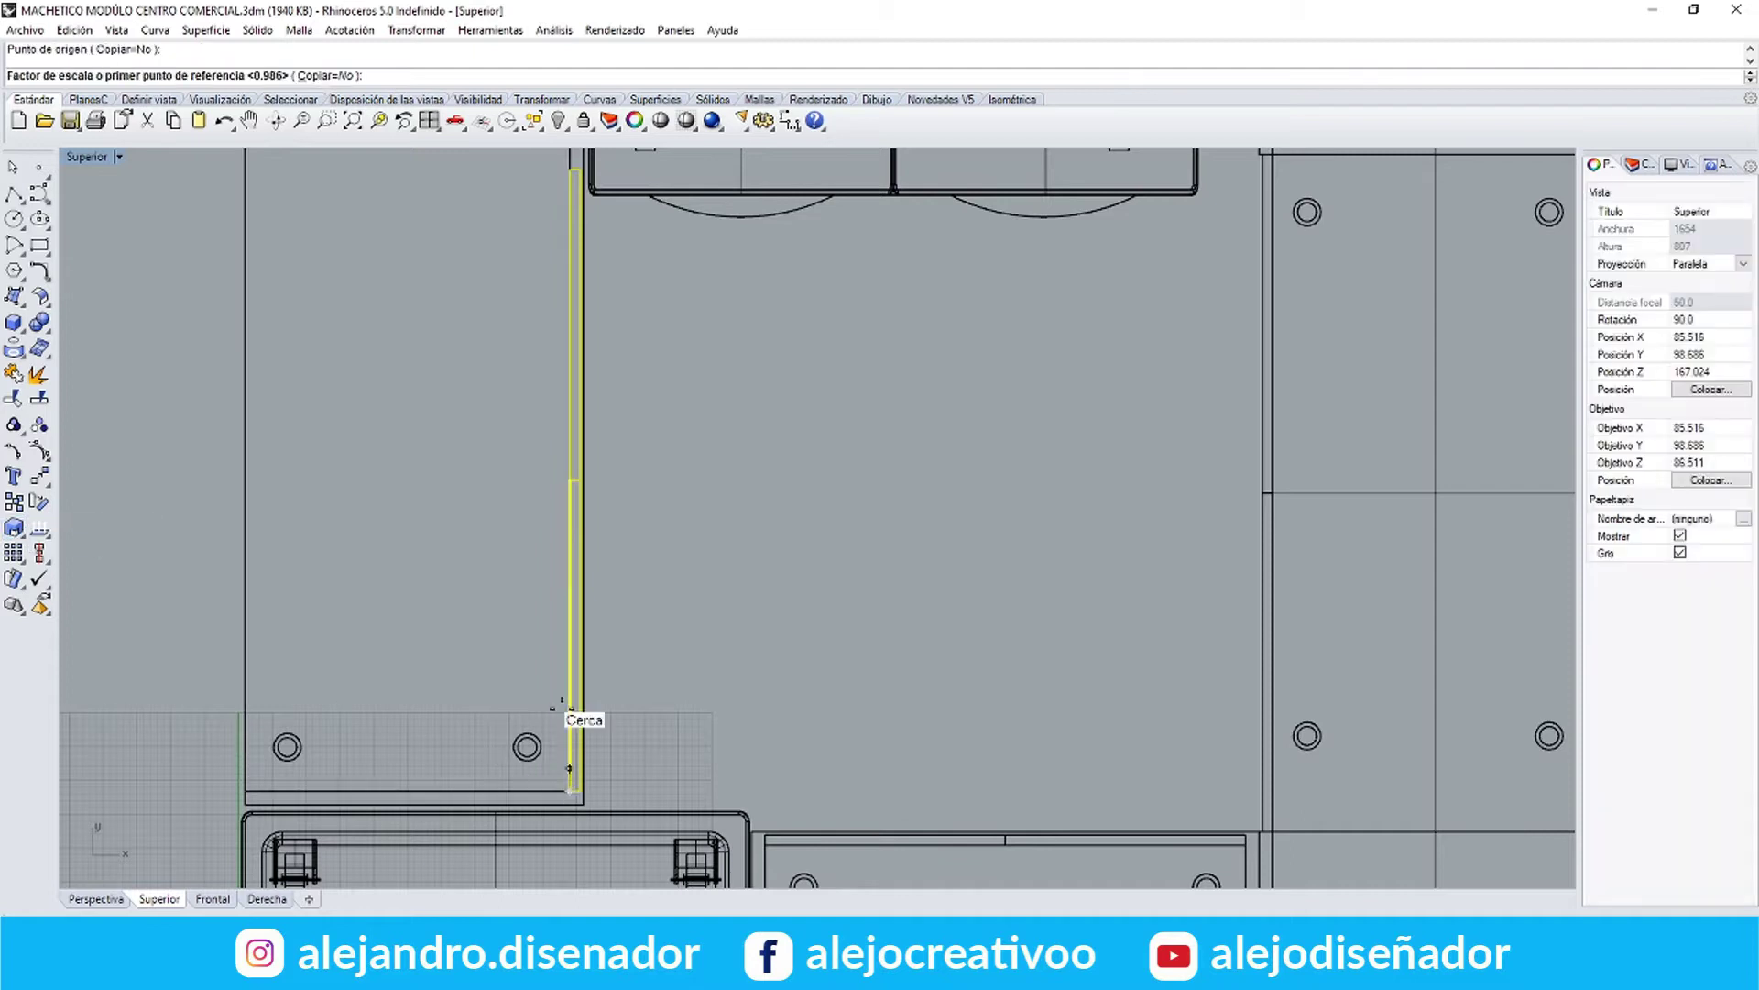
click(583, 195)
scroll(601, 279, down, 10)
right_drag(602, 279, 568, 442)
click(550, 229)
scroll(689, 468, up, 6)
right_drag(689, 469, 621, 463)
click(830, 719)
click(813, 530)
Shorten the side cabinet's body and countertop with Scale1D so the countertop lines up with the two-lid unit's outer edge
right_drag(693, 413, 663, 562)
right_drag(415, 235, 521, 223)
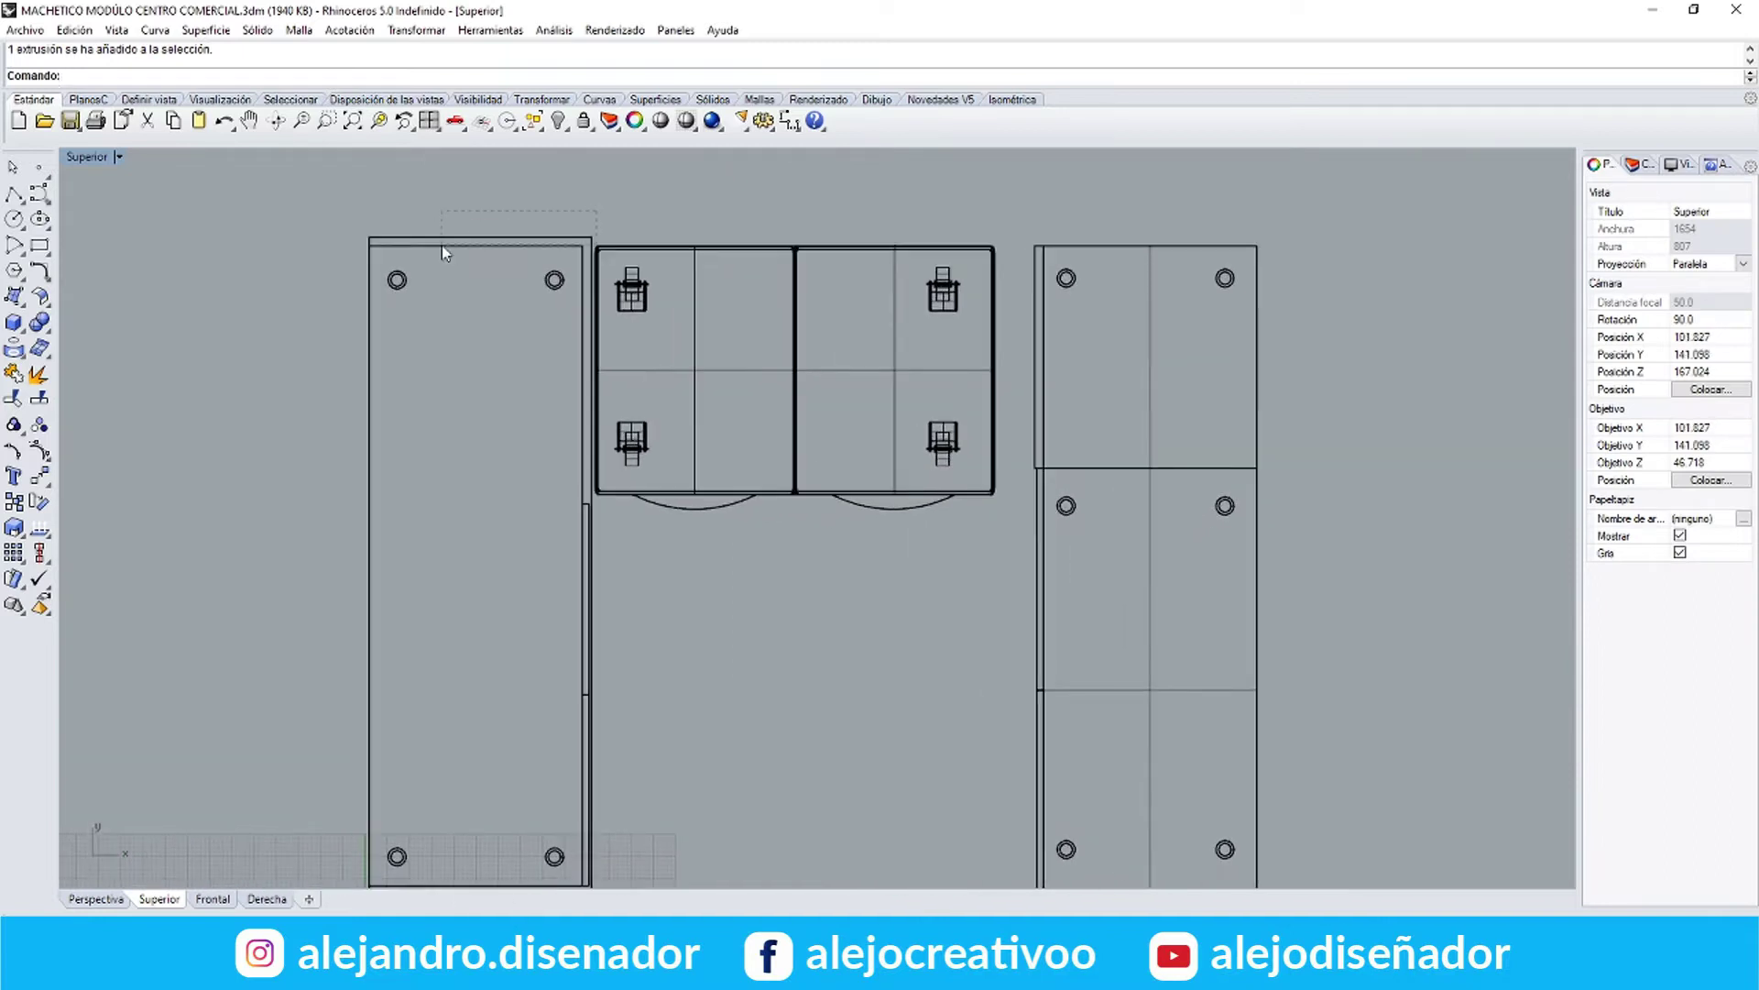
drag(455, 255, 449, 266)
scroll(322, 513, down, 3)
scroll(373, 746, up, 5)
click(342, 812)
scroll(343, 806, down, 4)
scroll(346, 331, up, 10)
click(323, 185)
click(308, 204)
click(509, 397)
scroll(507, 611, down, 5)
Examine the gap between the two-lid unit and the corner cabinet in the perspective view
double_click(84, 160)
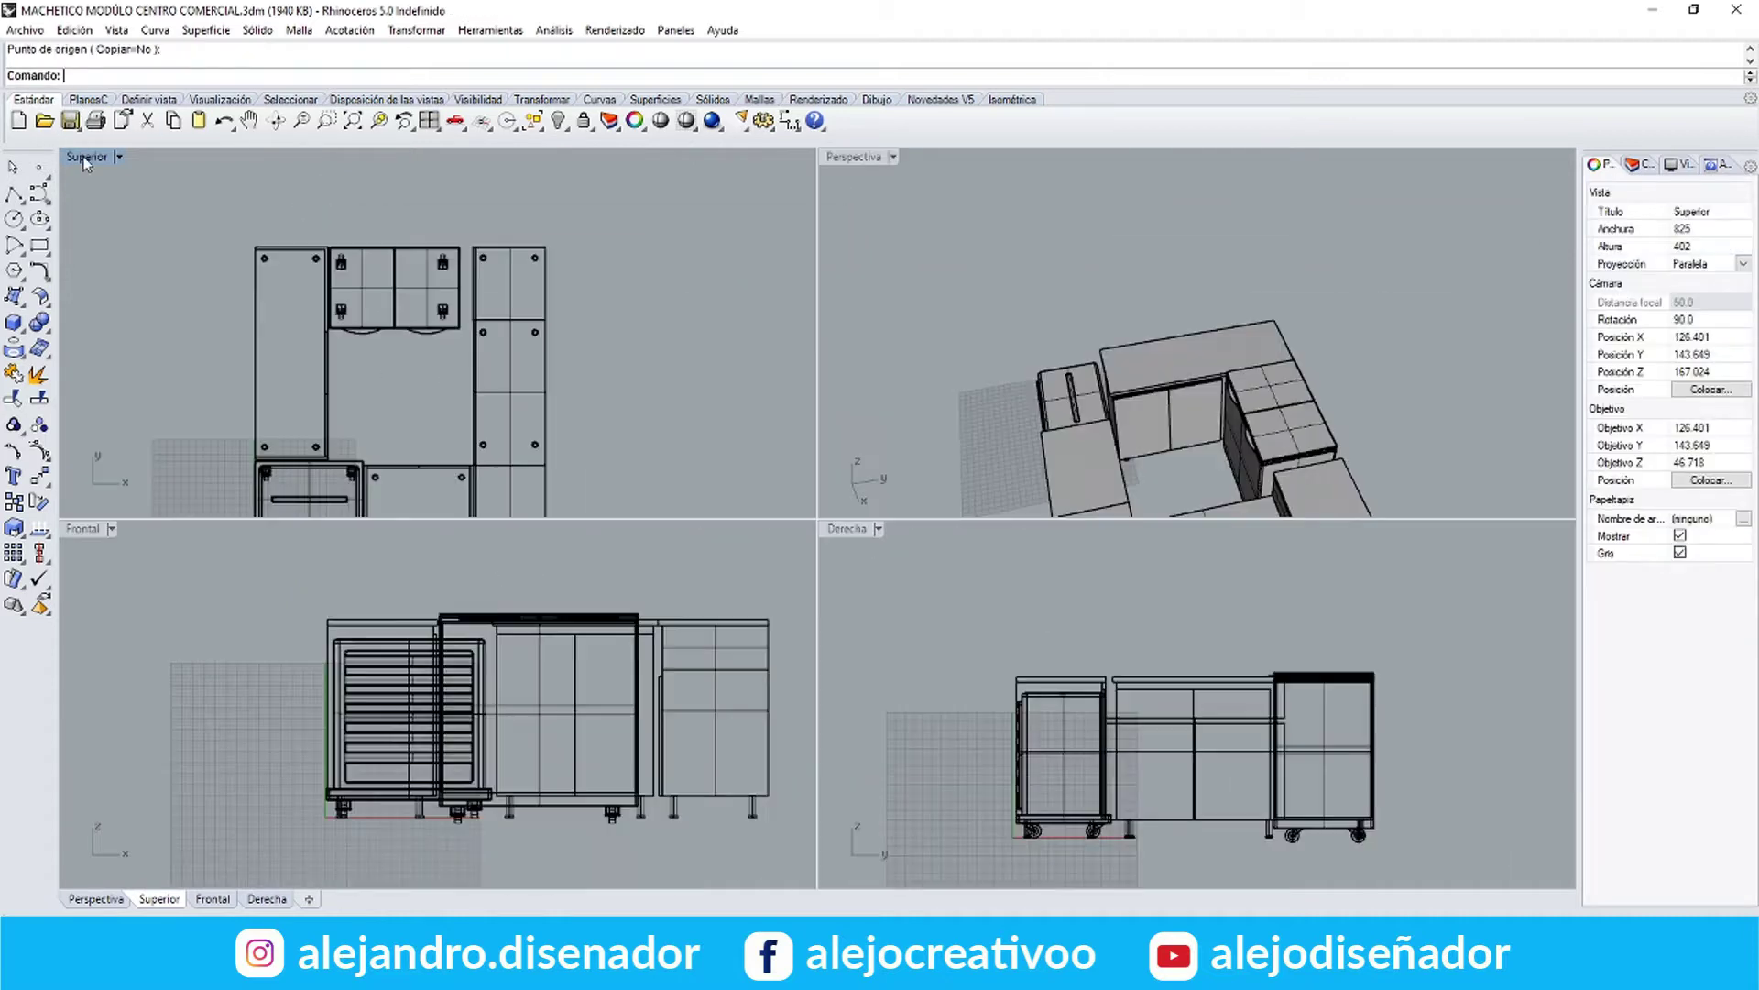
double_click(88, 160)
double_click(85, 162)
double_click(91, 165)
double_click(91, 165)
double_click(854, 164)
right_drag(971, 421, 504, 545)
scroll(431, 377, down, 5)
scroll(504, 545, up, 4)
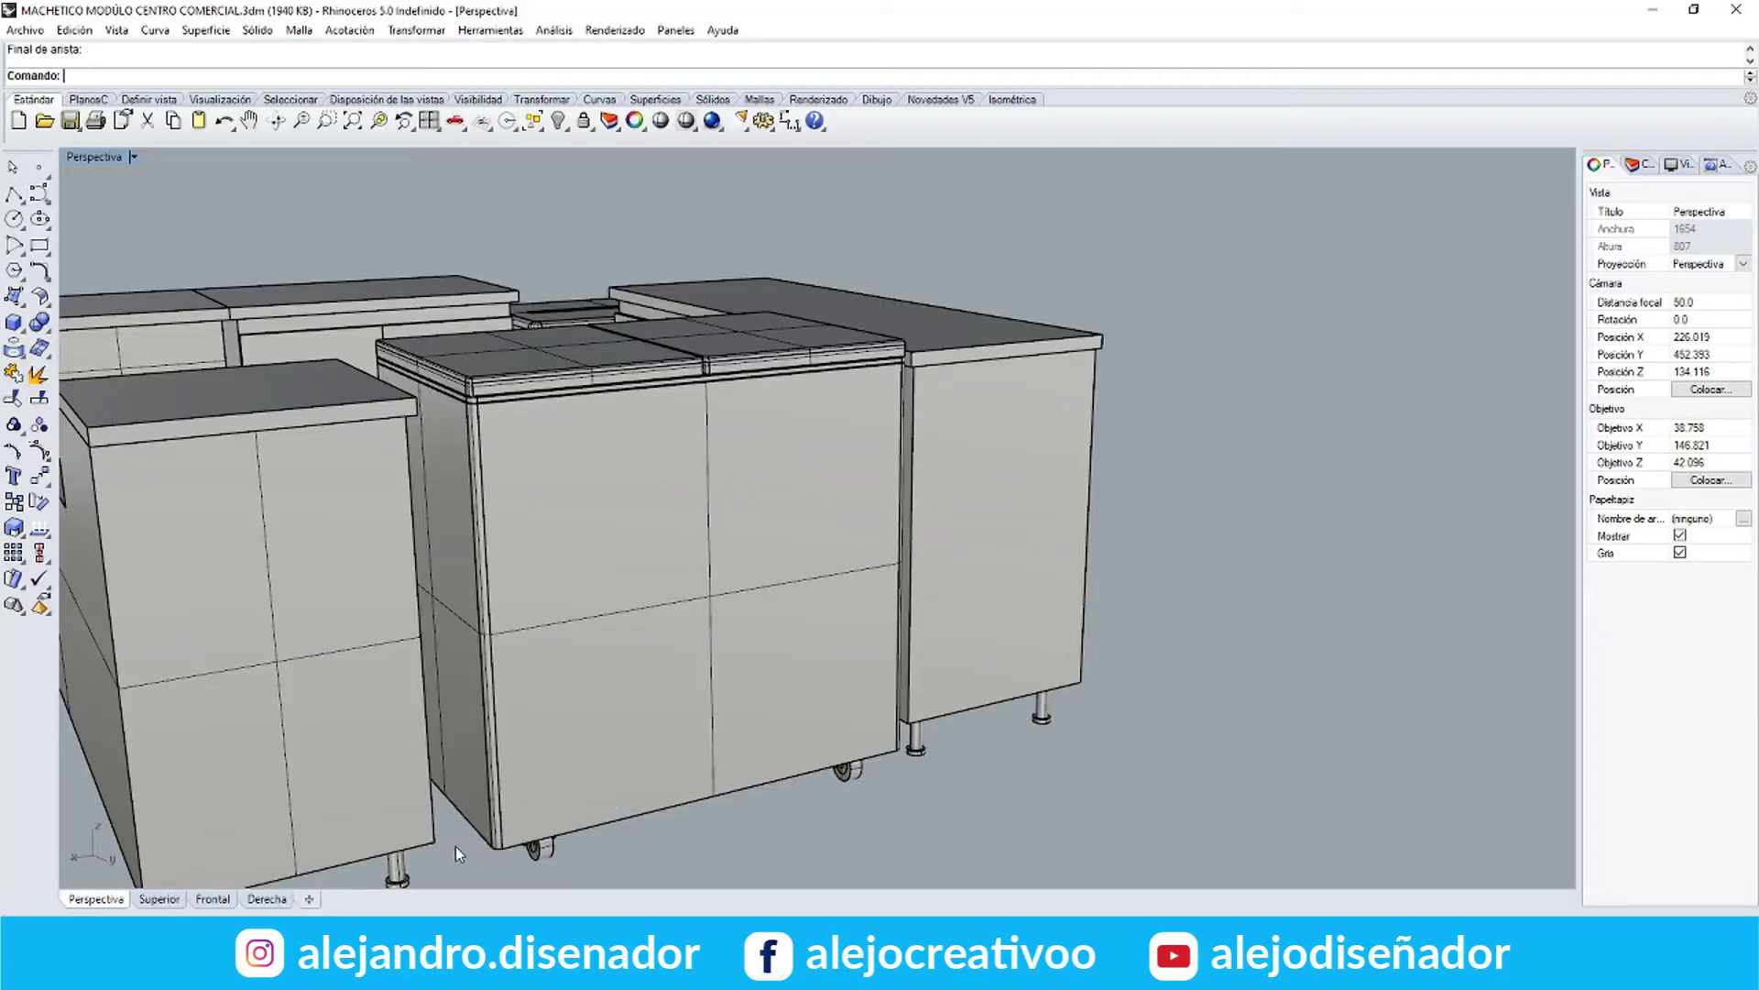
Model a box from the corner cabinet's lower corner to fill the gap beside the two-lid unit, up to the countertop's underside
scroll(455, 847, up, 4)
right_click(449, 844)
click(426, 836)
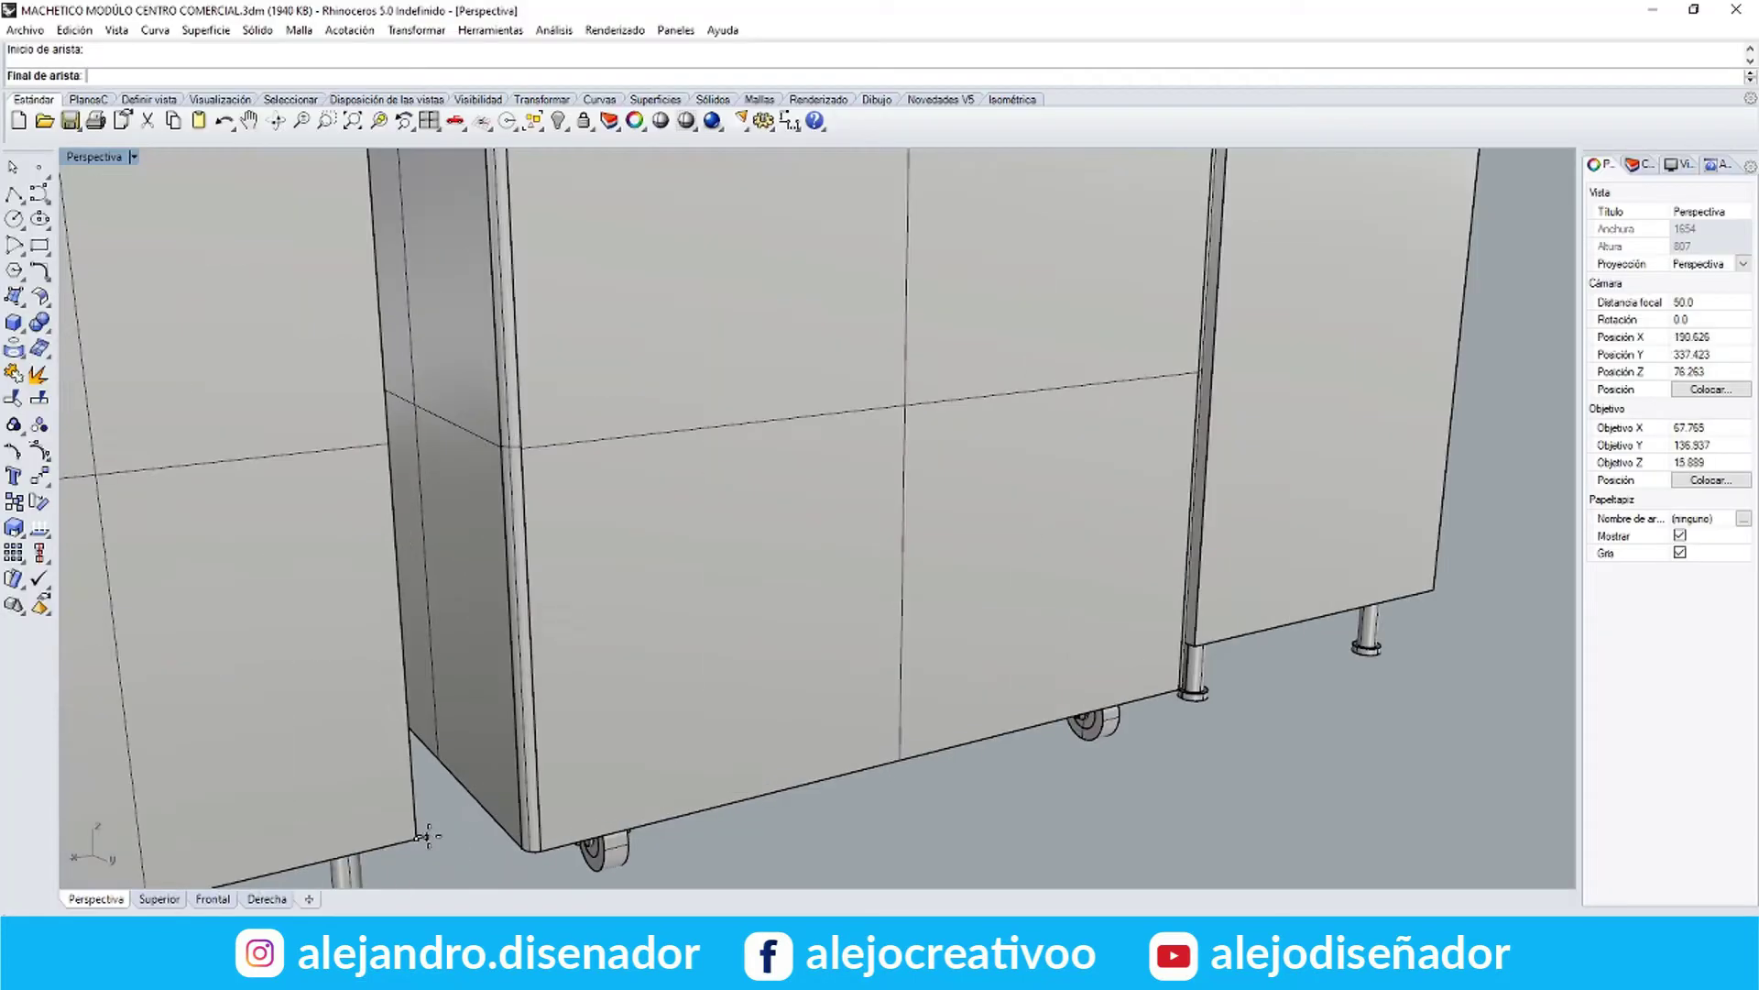
click(563, 805)
scroll(414, 837, down, 3)
click(397, 418)
right_drag(397, 419, 701, 435)
scroll(1158, 491, up, 6)
right_drag(1191, 522, 1216, 491)
scroll(1216, 491, down, 4)
click(1156, 195)
Move the side cabinet and the two-lid unit together so the unit meets the filler box's side
right_drag(1156, 196, 898, 420)
scroll(1006, 373, down, 5)
double_click(90, 159)
double_click(91, 159)
right_drag(878, 601, 919, 584)
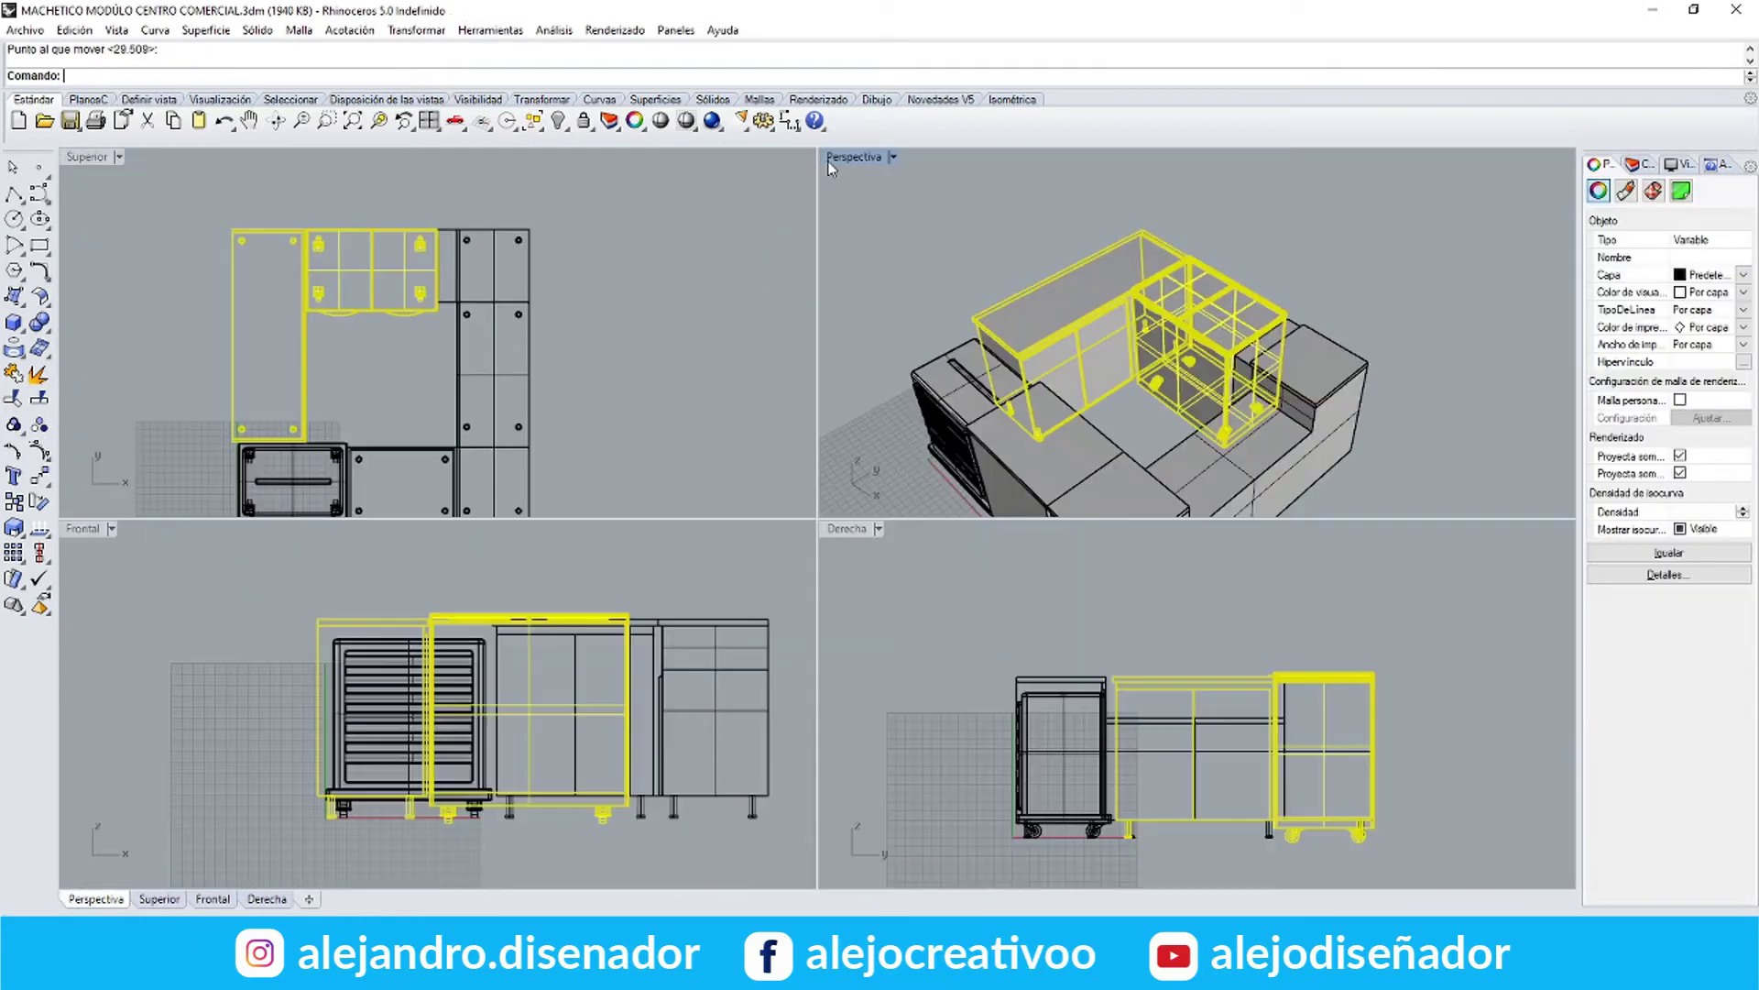
double_click(852, 158)
key(Escape)
Select the corner cabinet's countertop beside the filler box in perspective
right_drag(696, 367, 811, 316)
scroll(1128, 451, up, 8)
click(958, 526)
right_drag(959, 526, 679, 459)
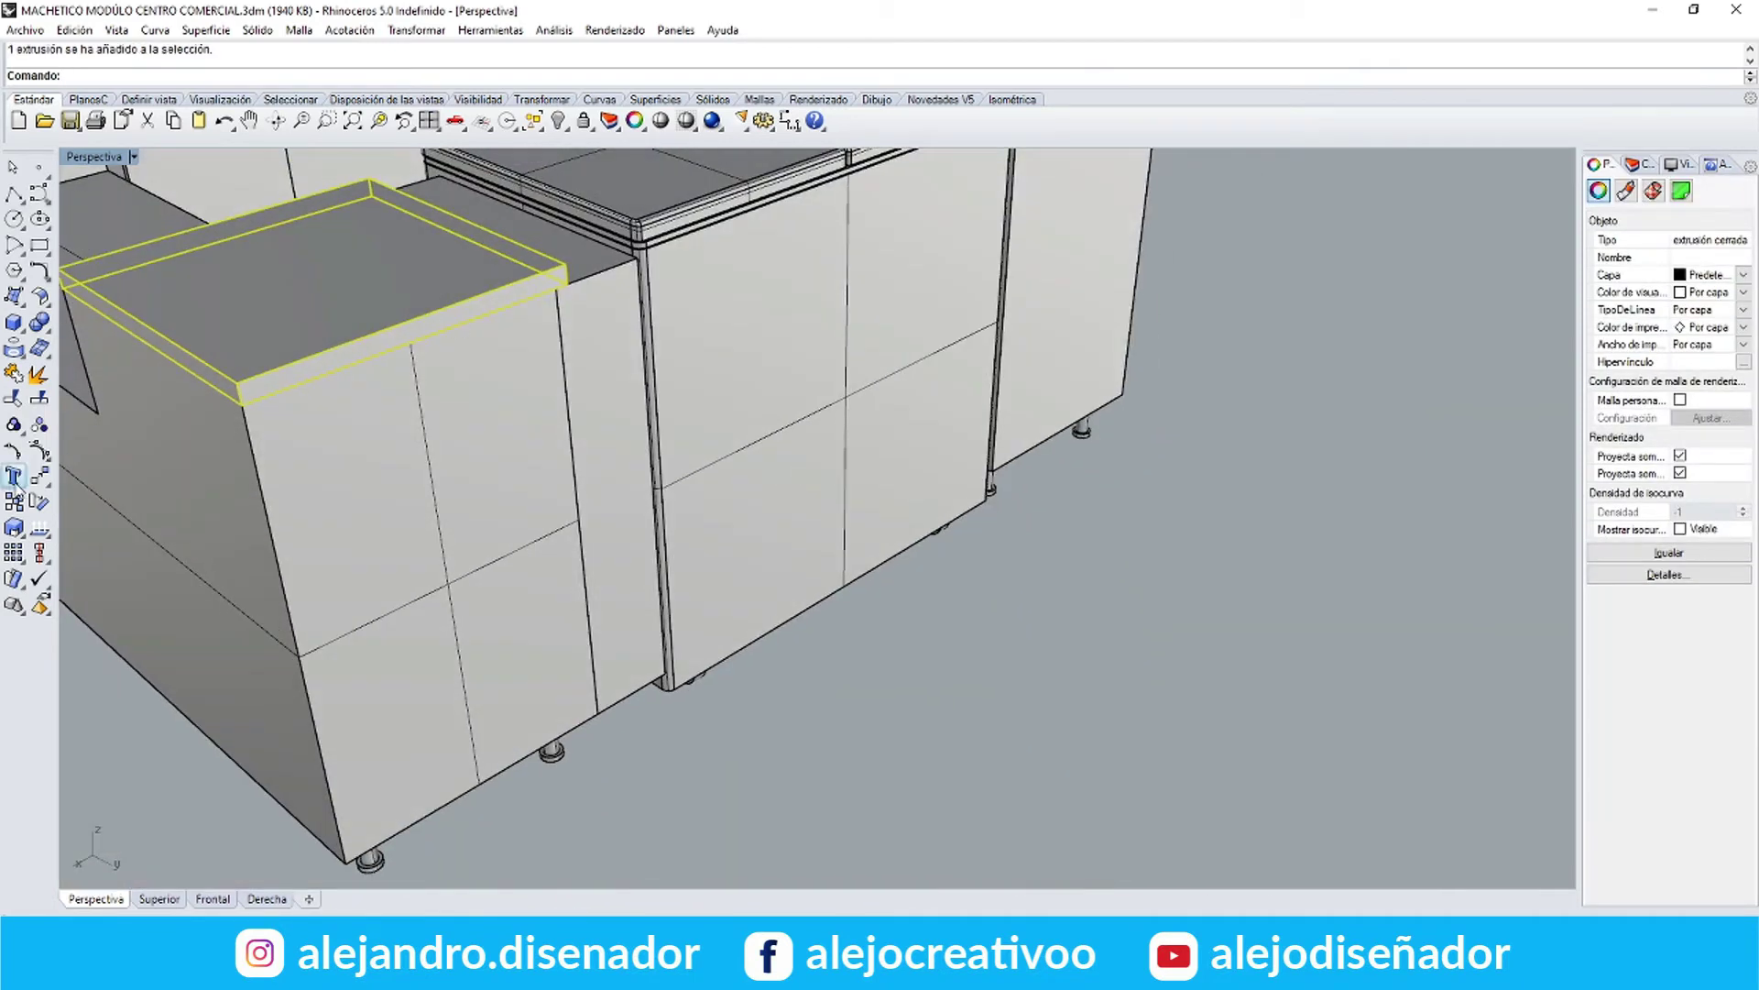
click(95, 537)
click(418, 346)
scroll(640, 266, up, 11)
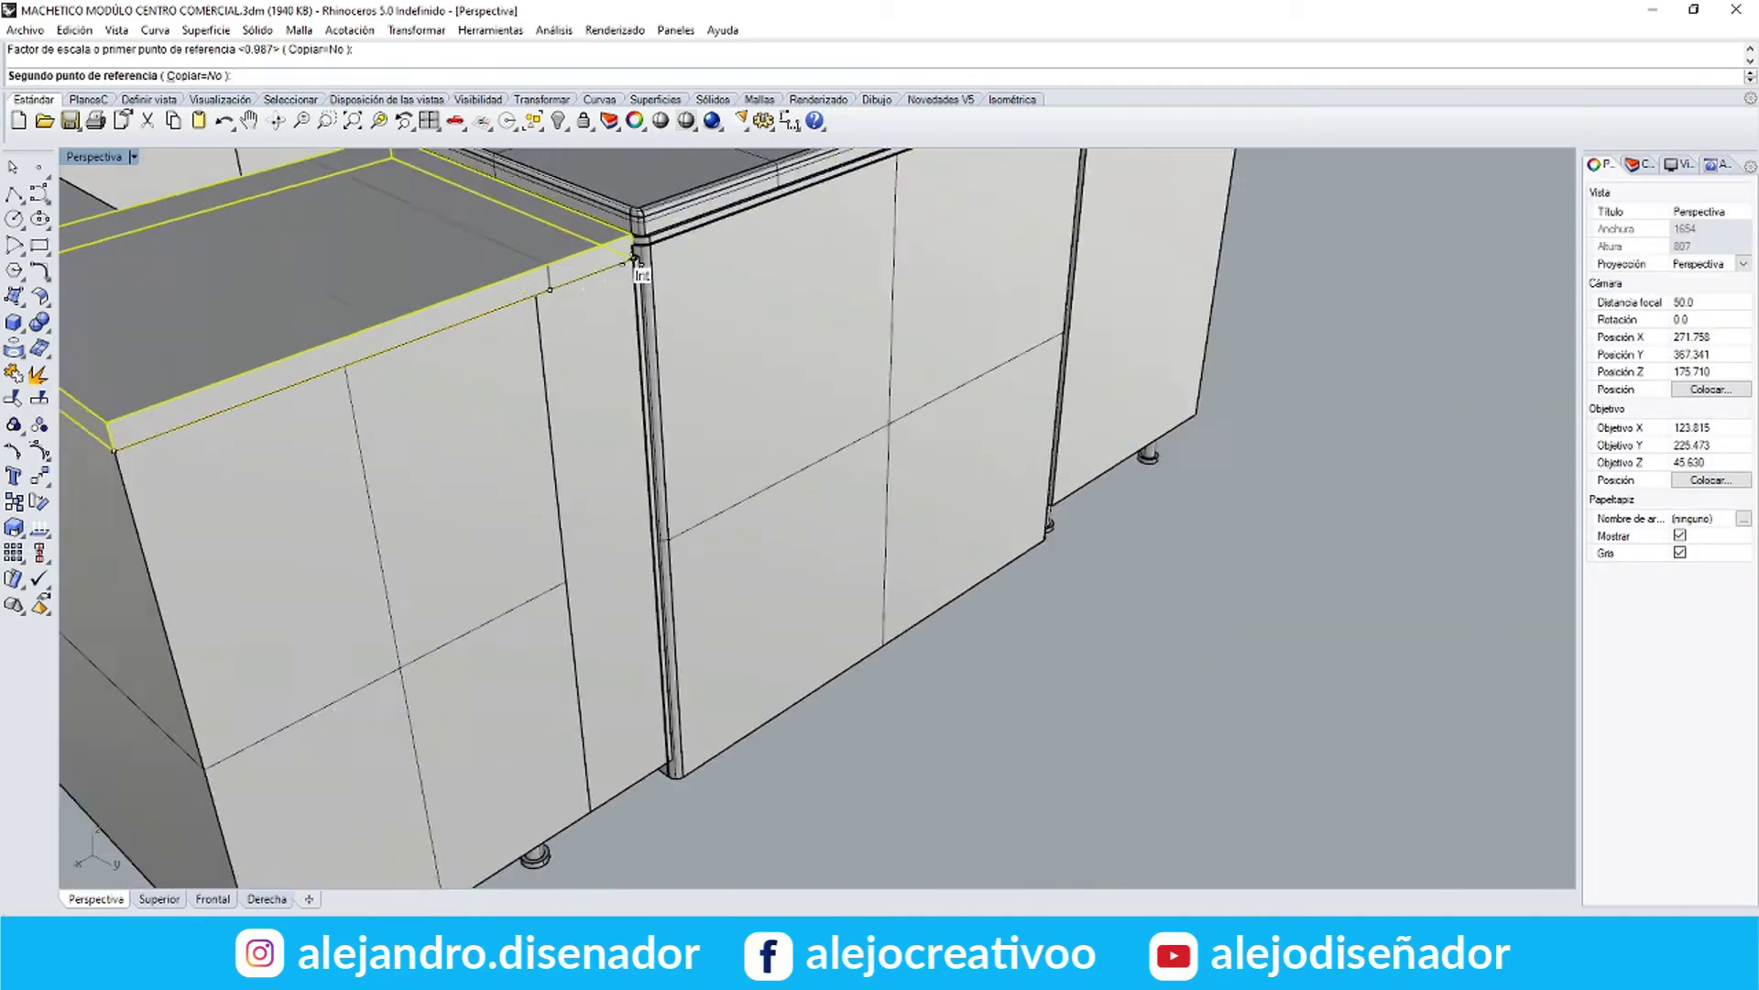
key(Escape)
Stretch the corner cabinet's countertop over the filler box with Scale1D until it reaches the two-lid unit
scroll(275, 353, down, 10)
right_drag(259, 381, 349, 385)
right_click(99, 440)
click(132, 450)
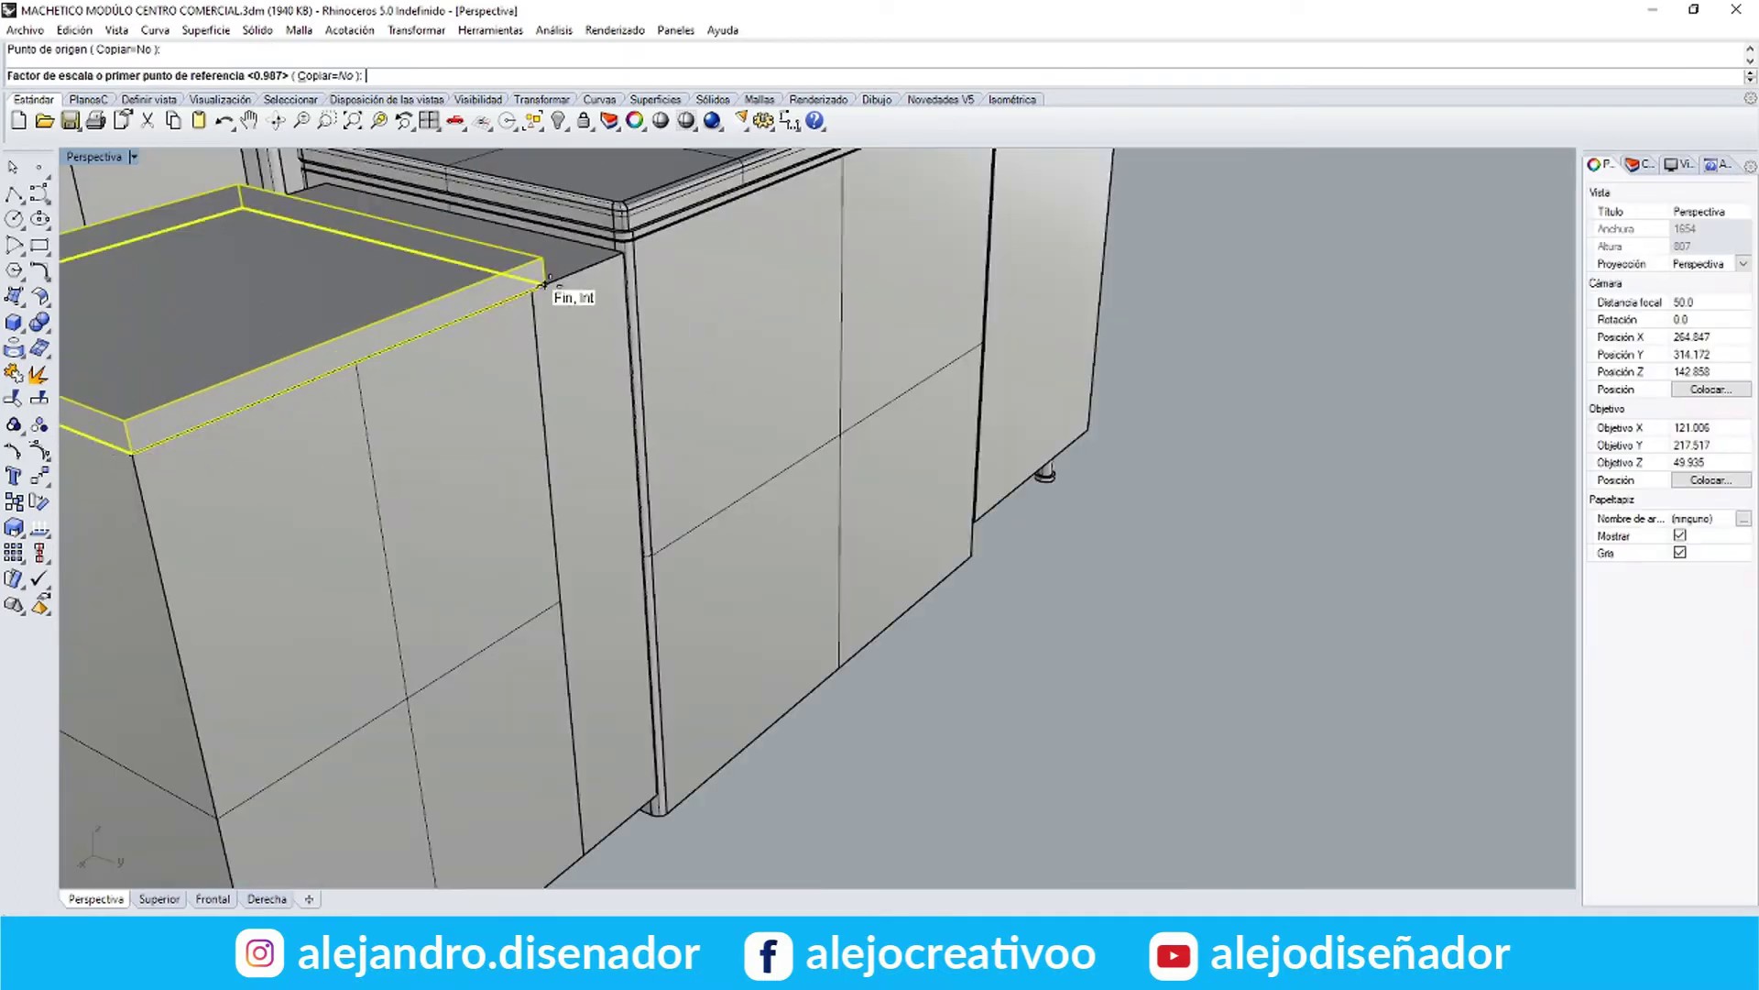
click(545, 285)
scroll(545, 285, up, 4)
click(672, 227)
scroll(779, 440, down, 7)
click(889, 599)
Model a thin box as a door panel on the filler's inner face, beside the two-lid unit
right_drag(889, 599, 840, 515)
scroll(840, 520, up, 8)
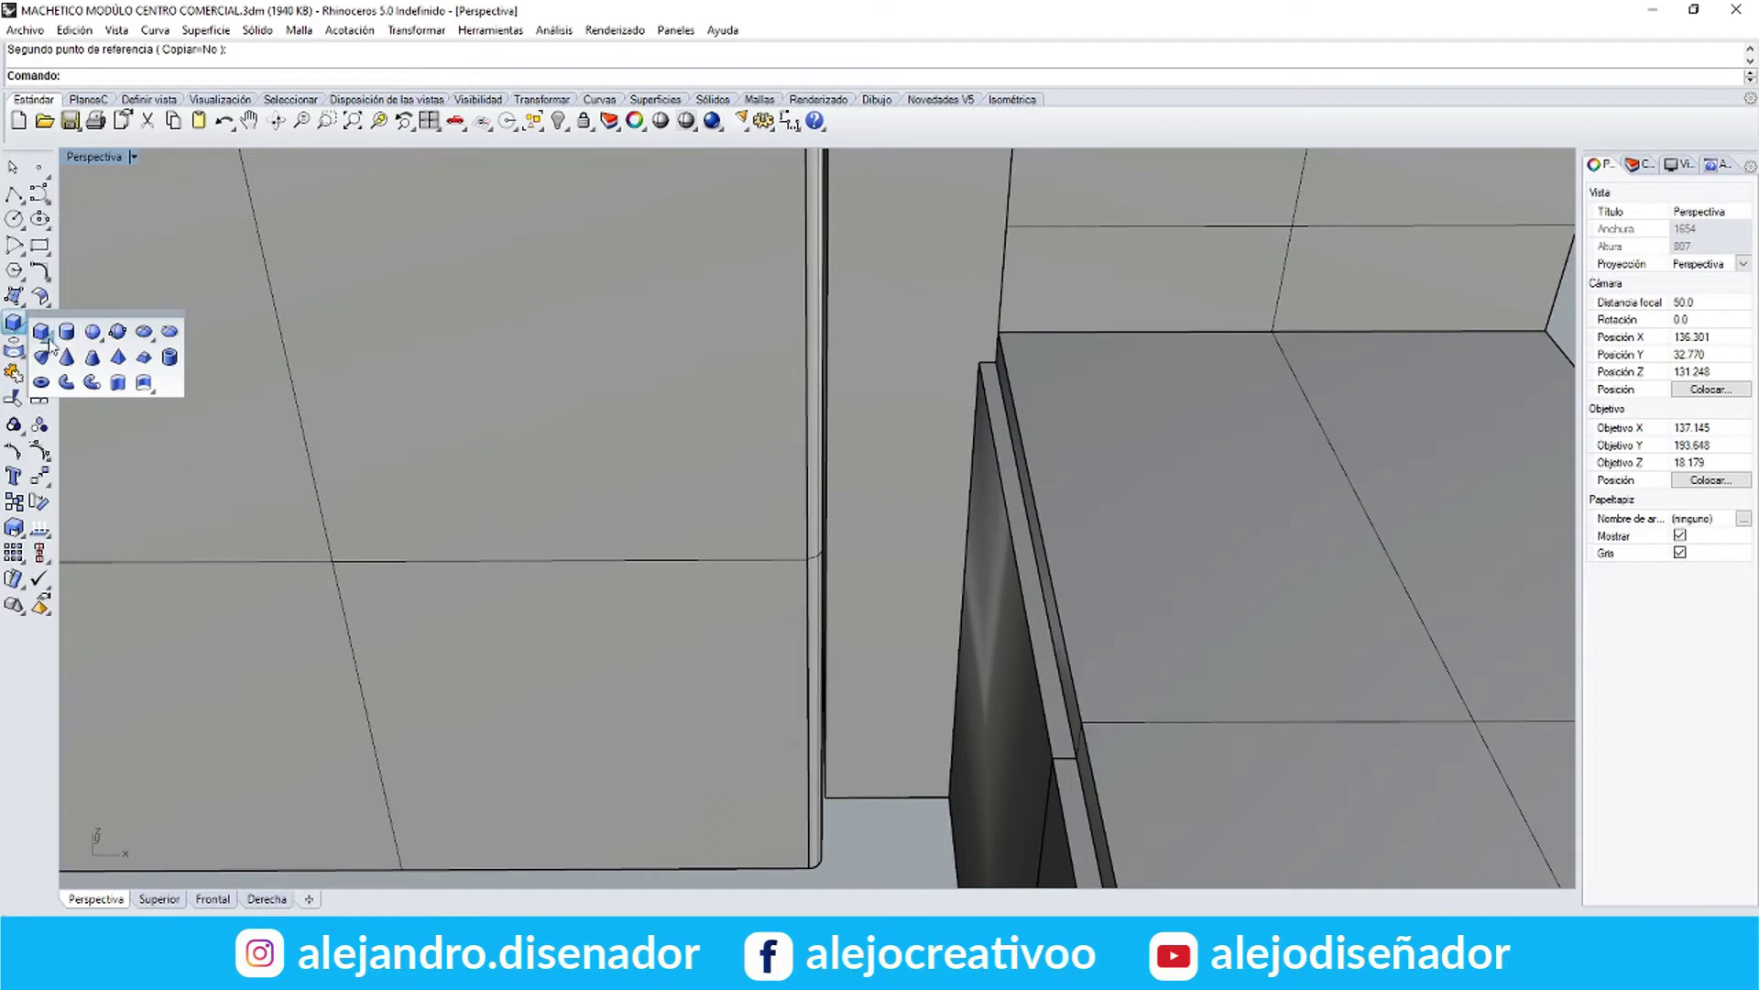
click(50, 340)
click(119, 341)
scroll(869, 816, up, 7)
click(1025, 773)
scroll(1025, 773, down, 9)
scroll(1036, 586, up, 6)
right_drag(1037, 585, 871, 468)
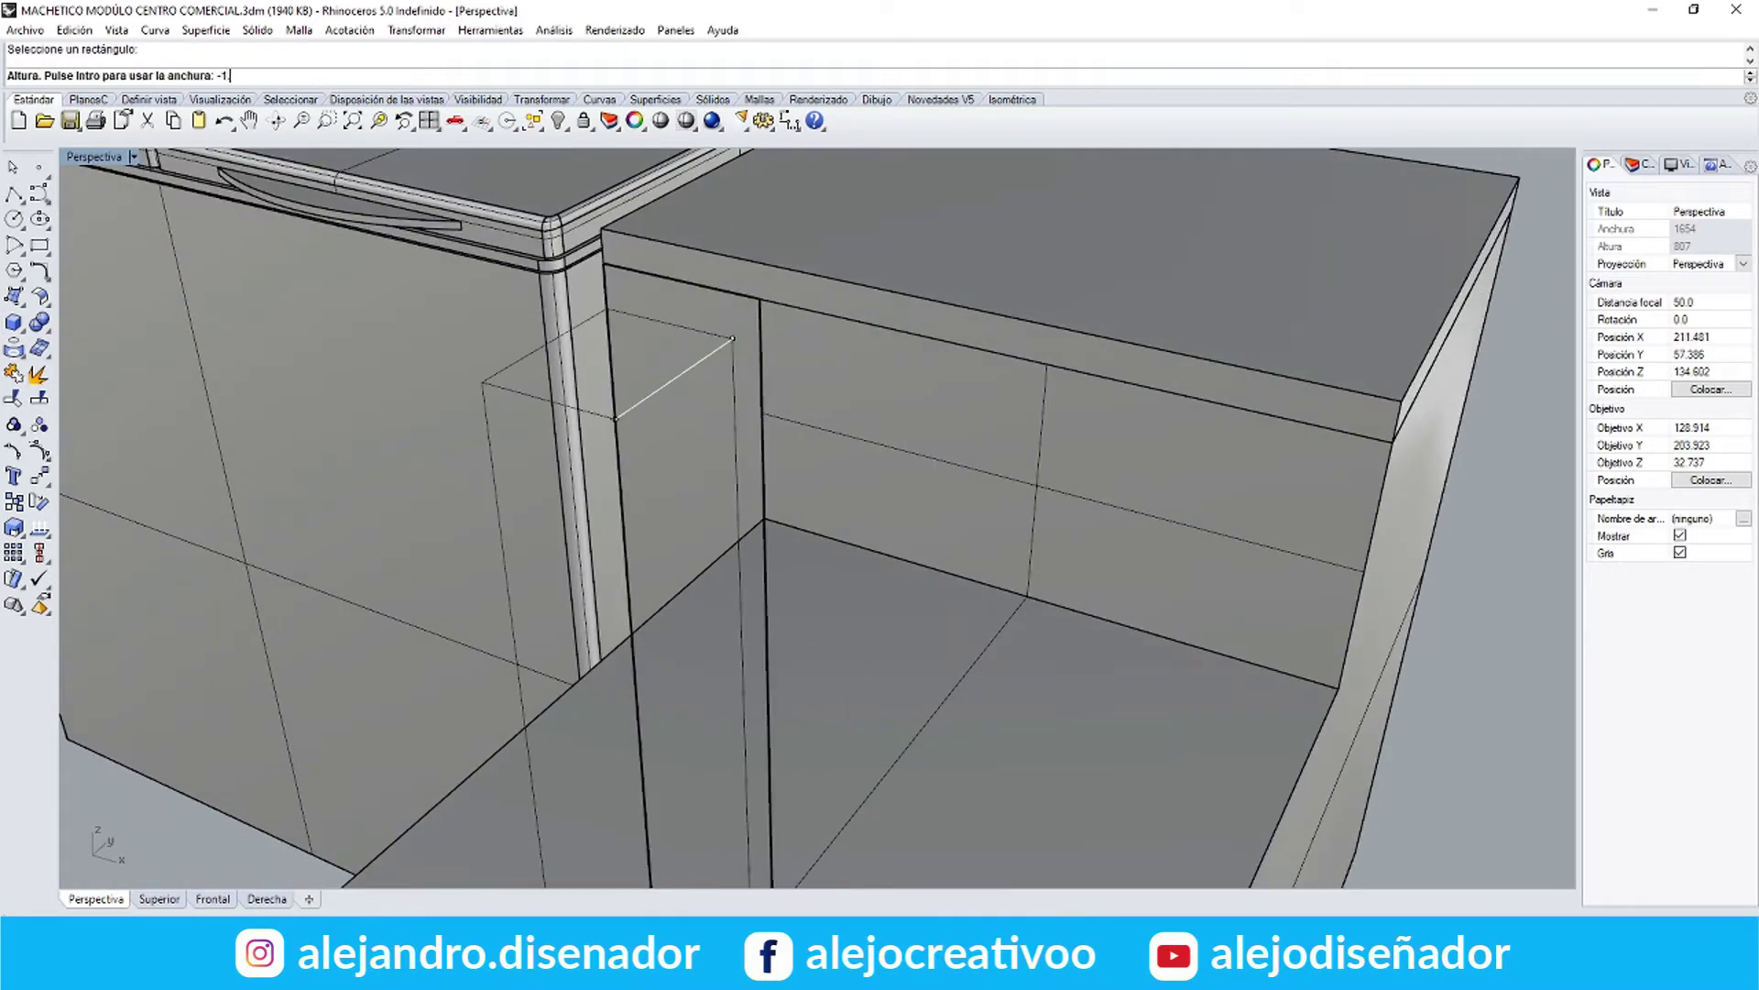
Copy the thin door panel into place on the filler's inner face and delete the original
click(625, 408)
click(416, 31)
click(422, 67)
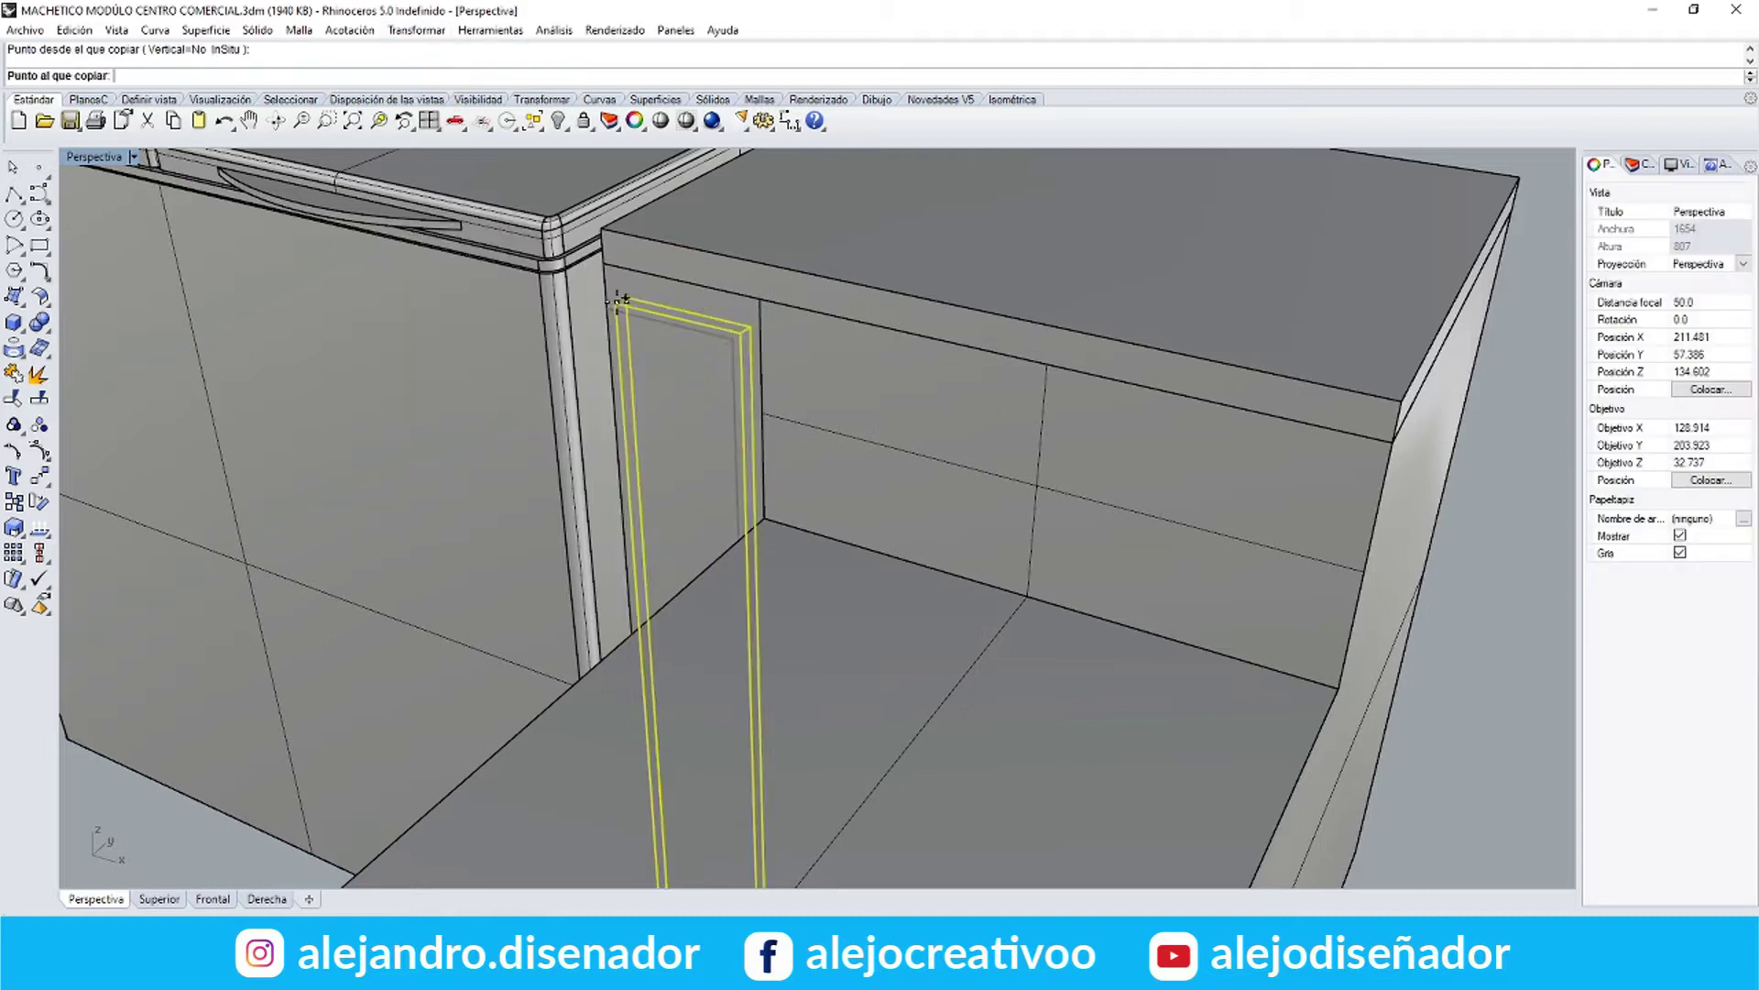
key(Delete)
scroll(636, 432, down, 10)
right_drag(636, 431, 524, 433)
shift+right_drag(658, 421, 880, 419)
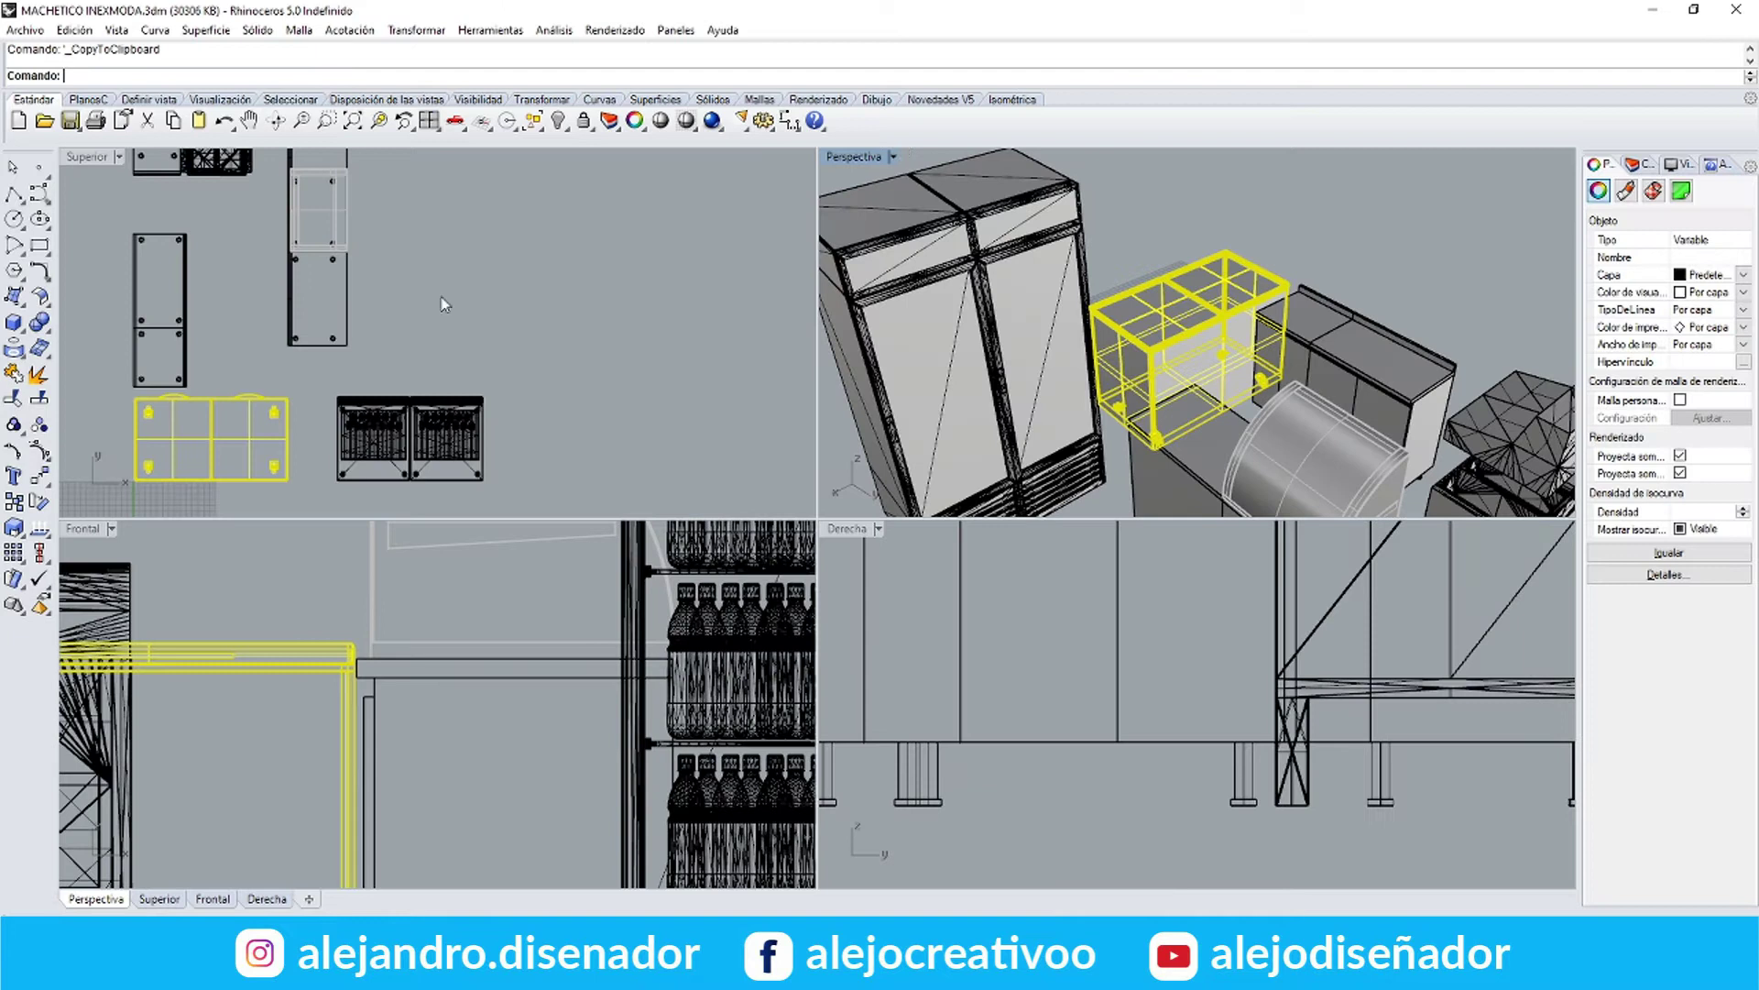
In the MACHETICO INEXMODA model, select only the curved display case, leaving out the cabinet parts beneath it, and copy it
click(440, 296)
right_drag(370, 170, 412, 274)
scroll(411, 274, up, 8)
drag(411, 274, 235, 487)
ctrl+drag(408, 220, 206, 197)
right_drag(373, 423, 422, 282)
ctrl+drag(463, 414, 214, 389)
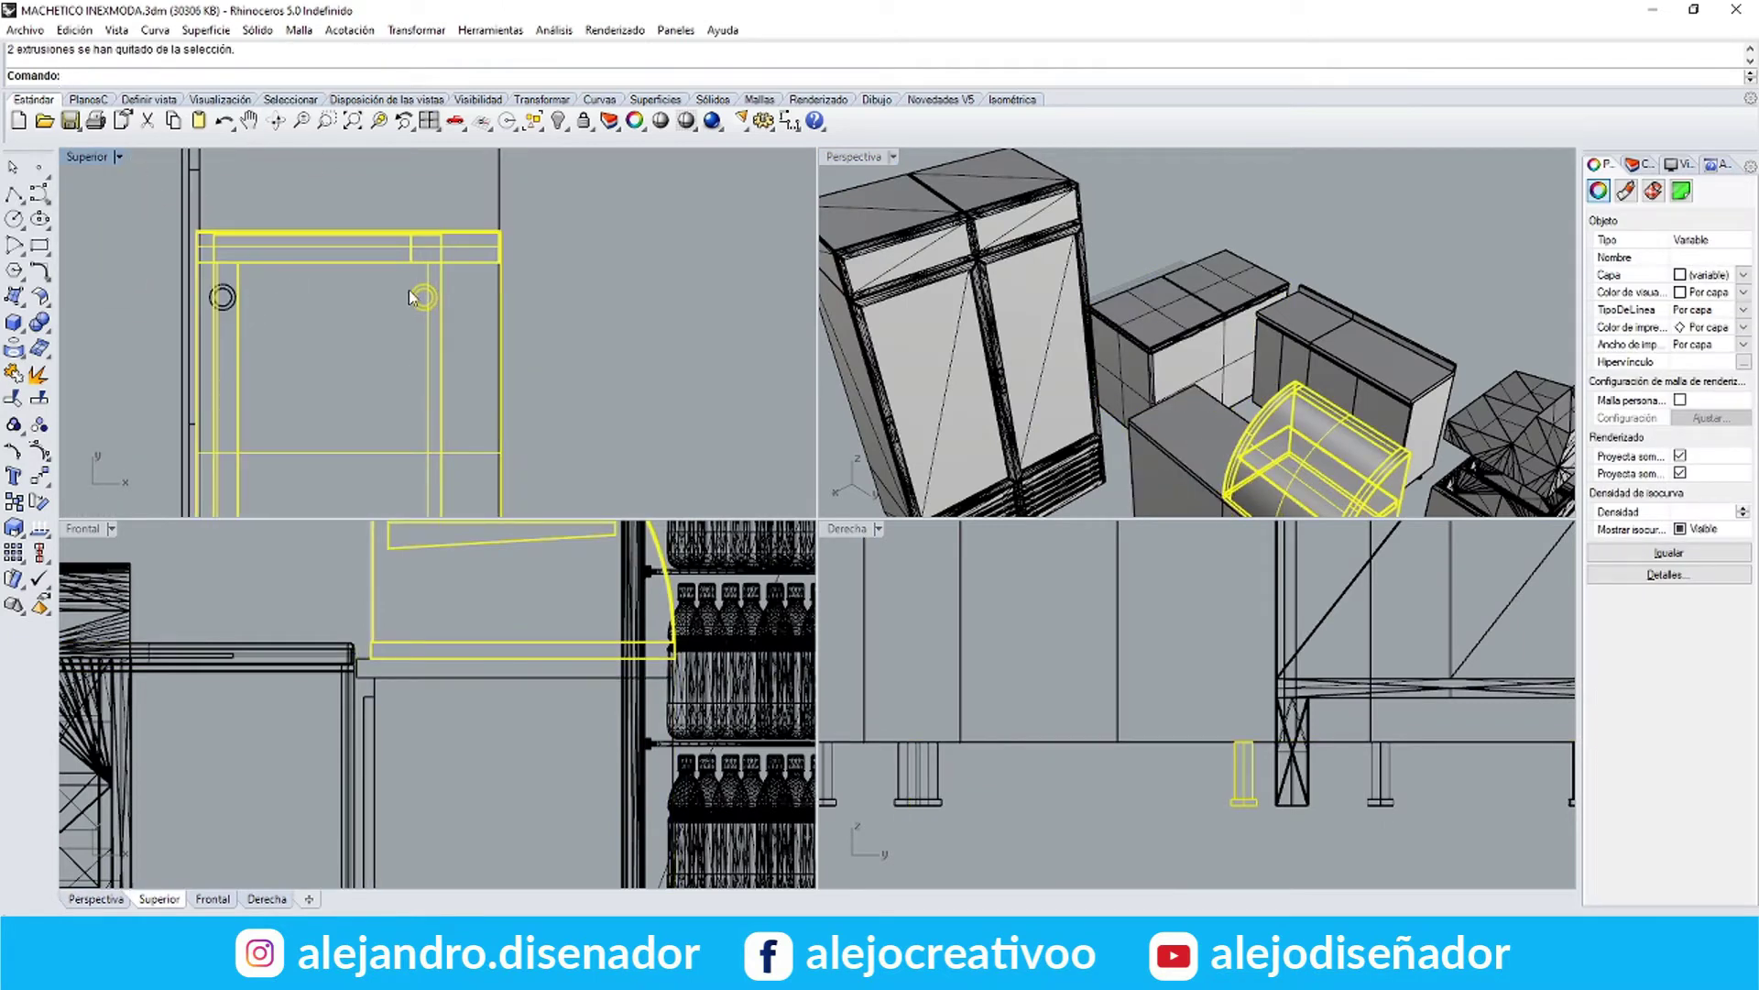
ctrl+click(412, 297)
scroll(452, 687, down, 3)
key(ctrl+c)
Switch to the MACHETICO MODÚLO CENTRO COMERCIAL model, paste the curved display case and move it onto the low counter section
click(921, 972)
click(815, 880)
key(ctrl+v)
click(416, 31)
click(429, 51)
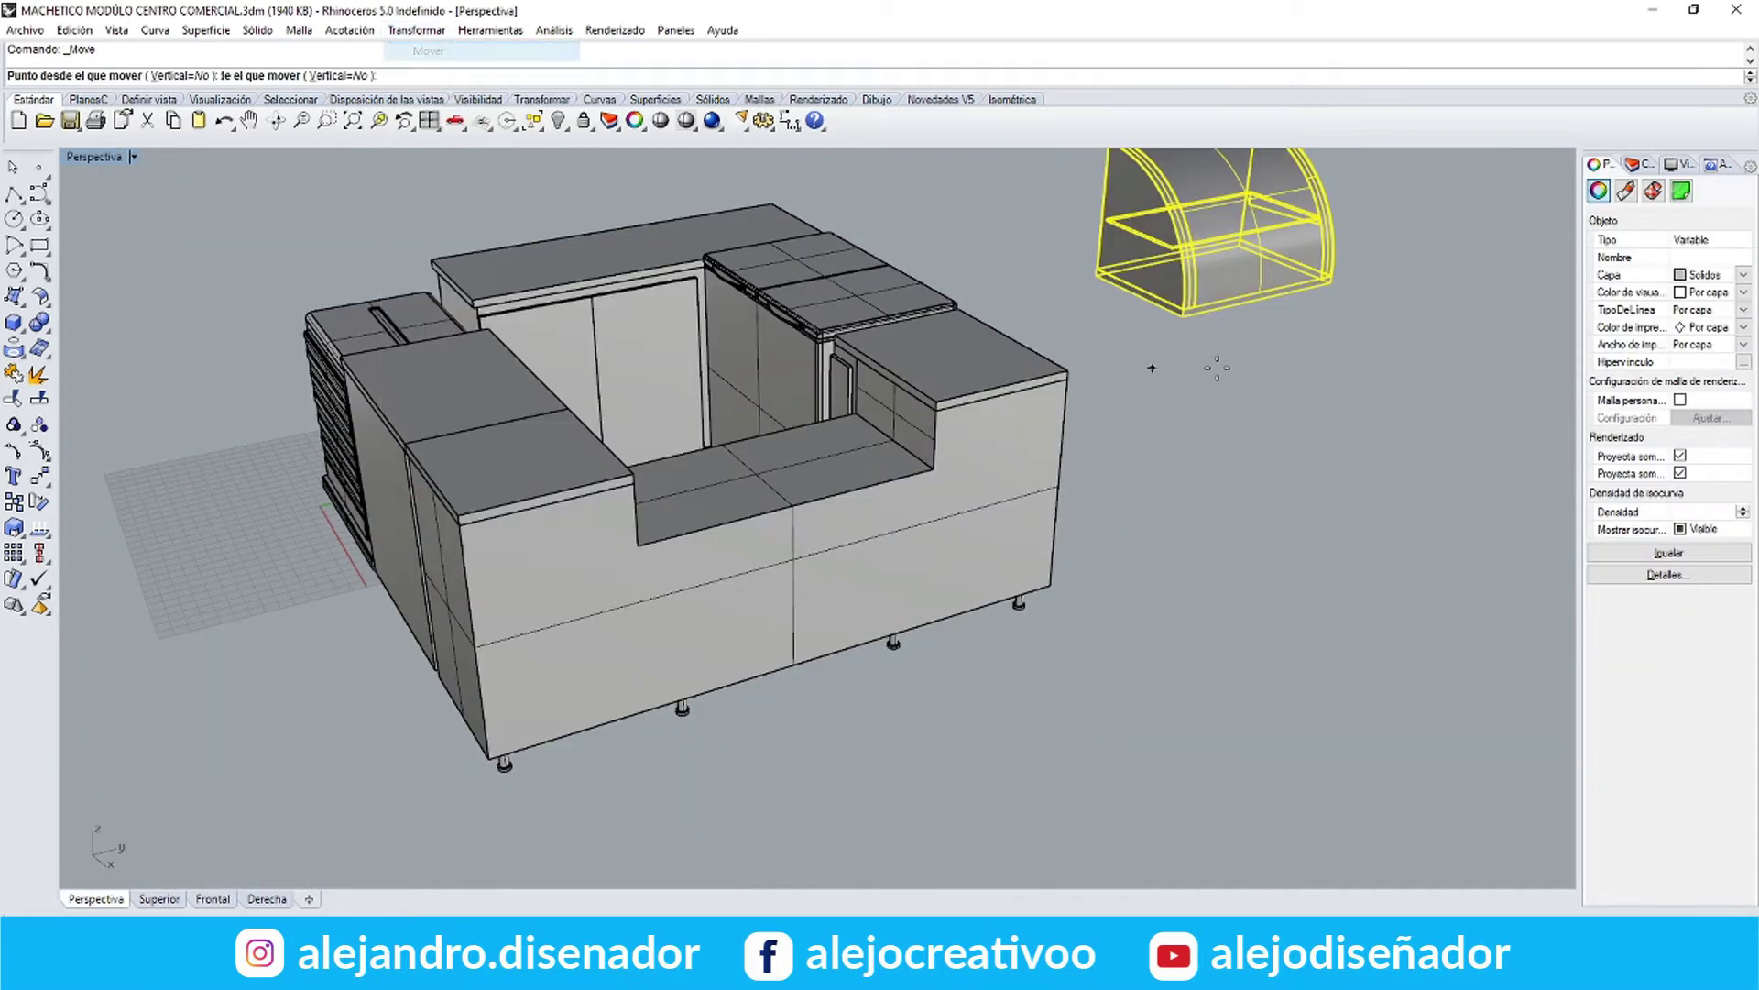
click(1151, 367)
click(711, 628)
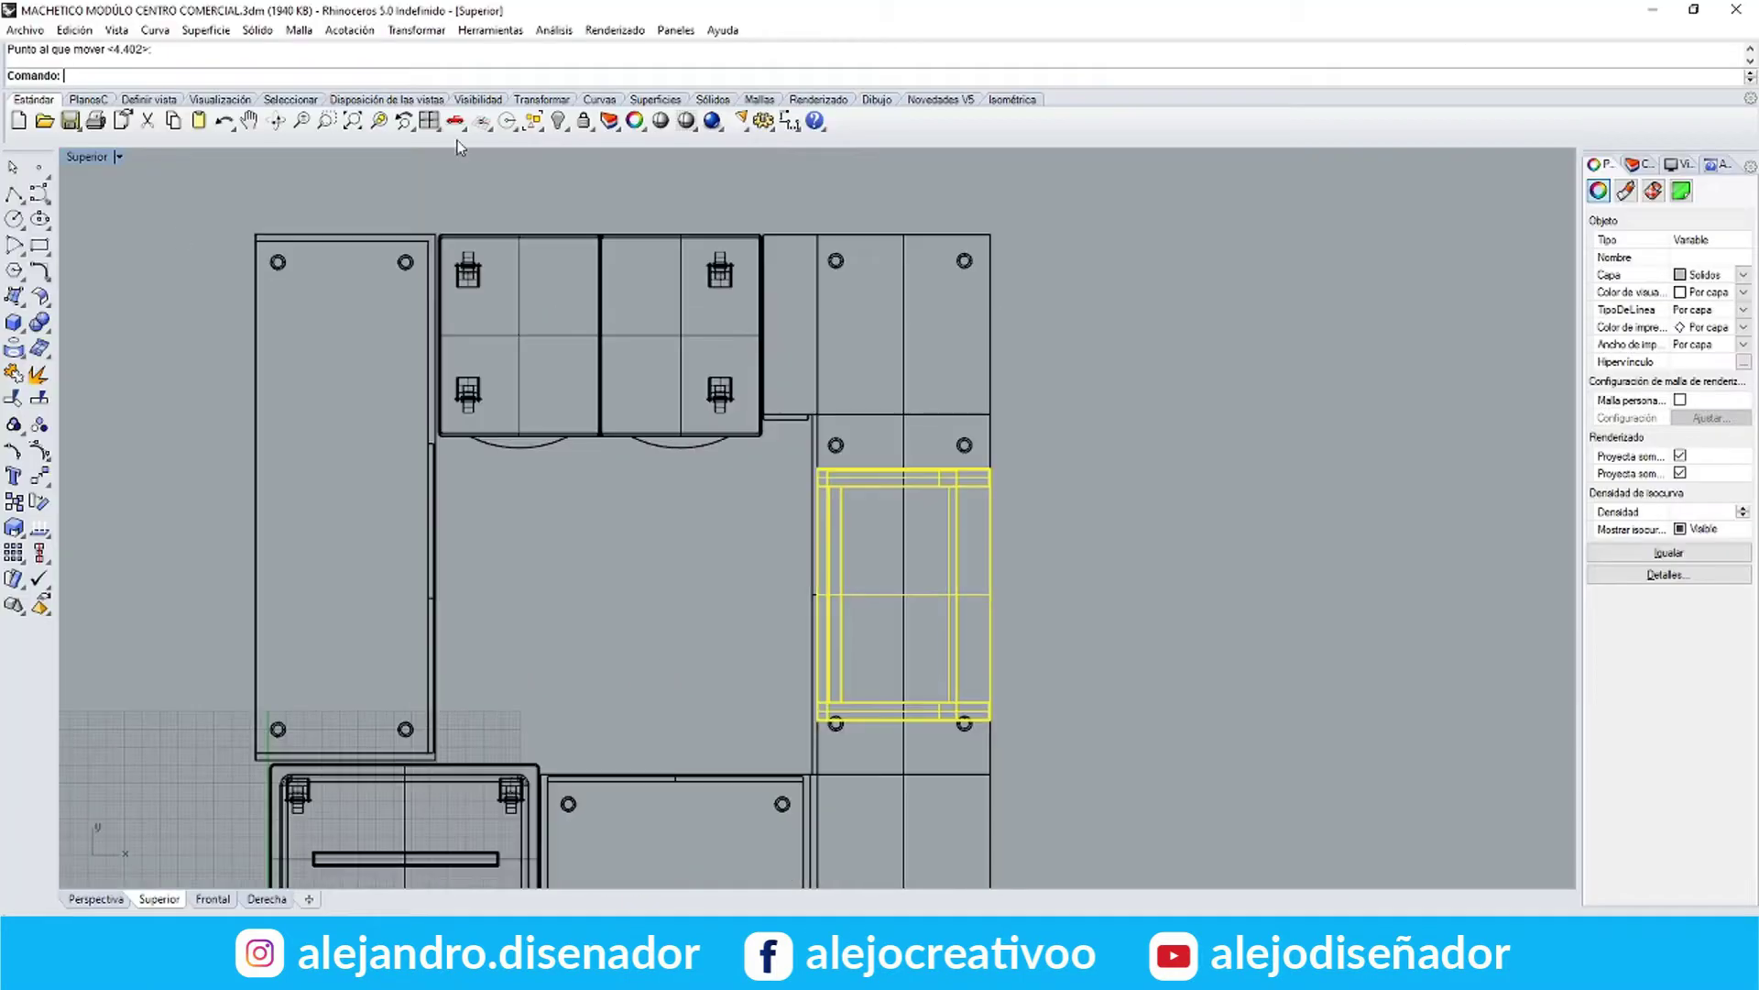
click(490, 30)
click(27, 545)
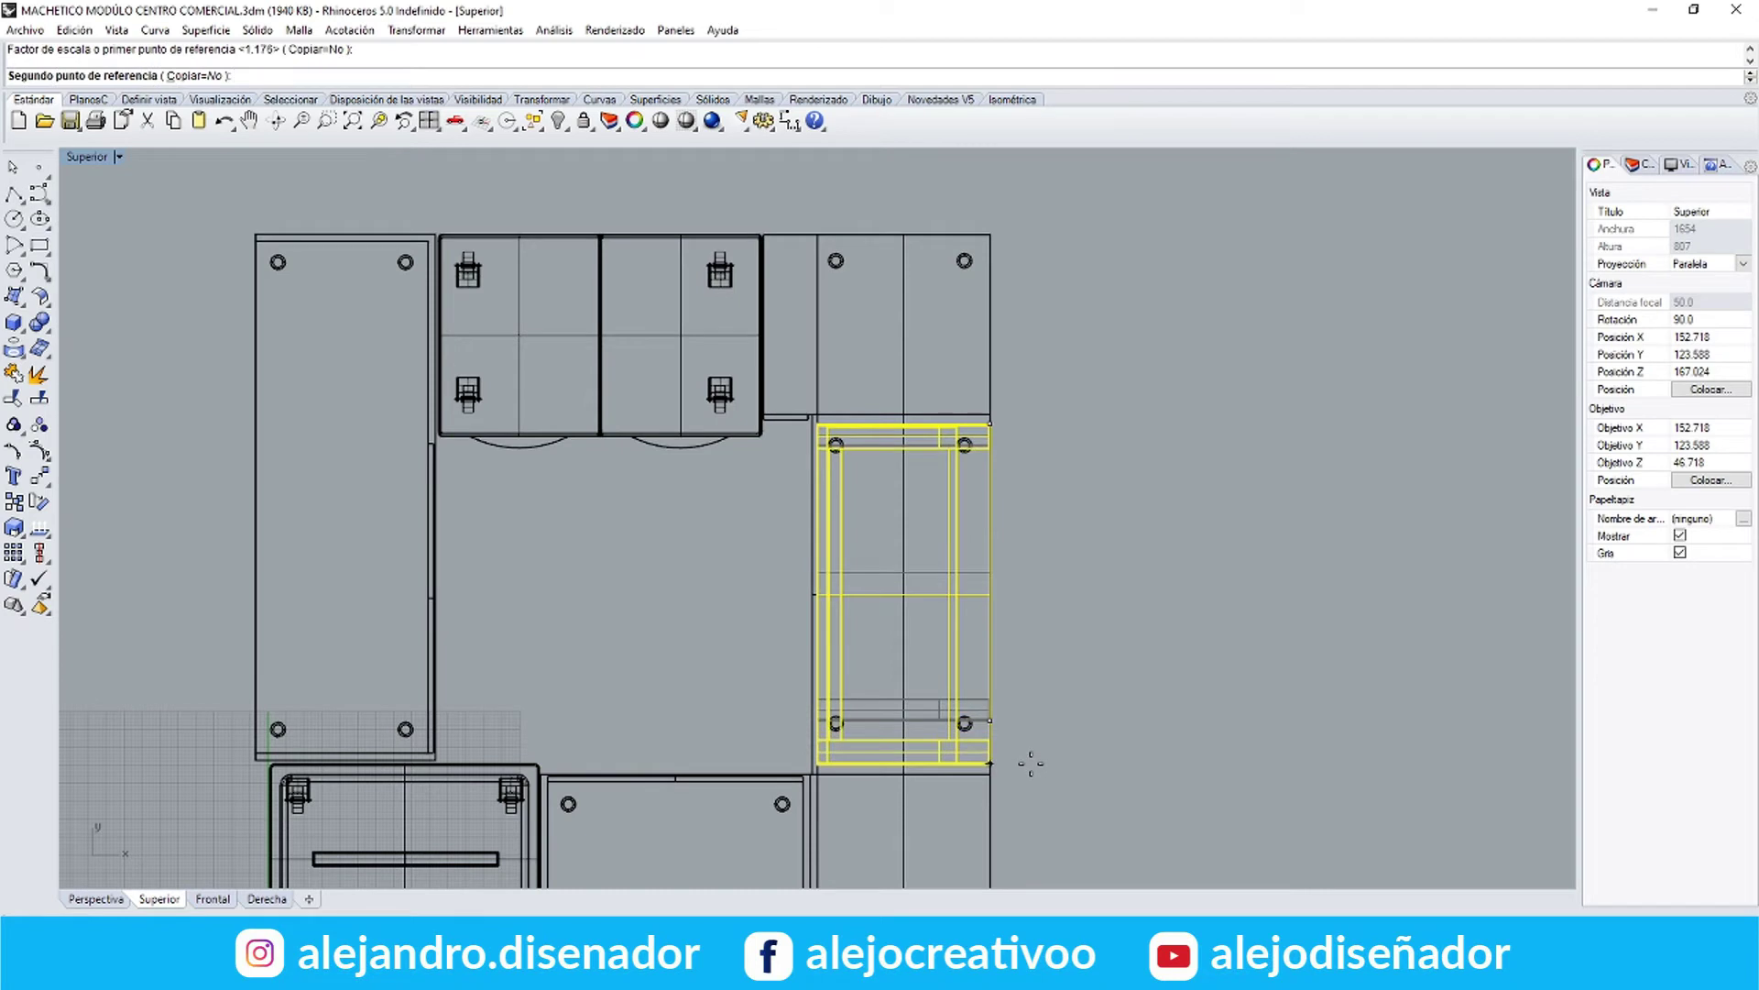
scroll(811, 765, up, 3)
key(Escape)
Stretch the display case lengthwise with Scale1D in the top view so it fills the low counter section
right_click(1272, 555)
click(1221, 367)
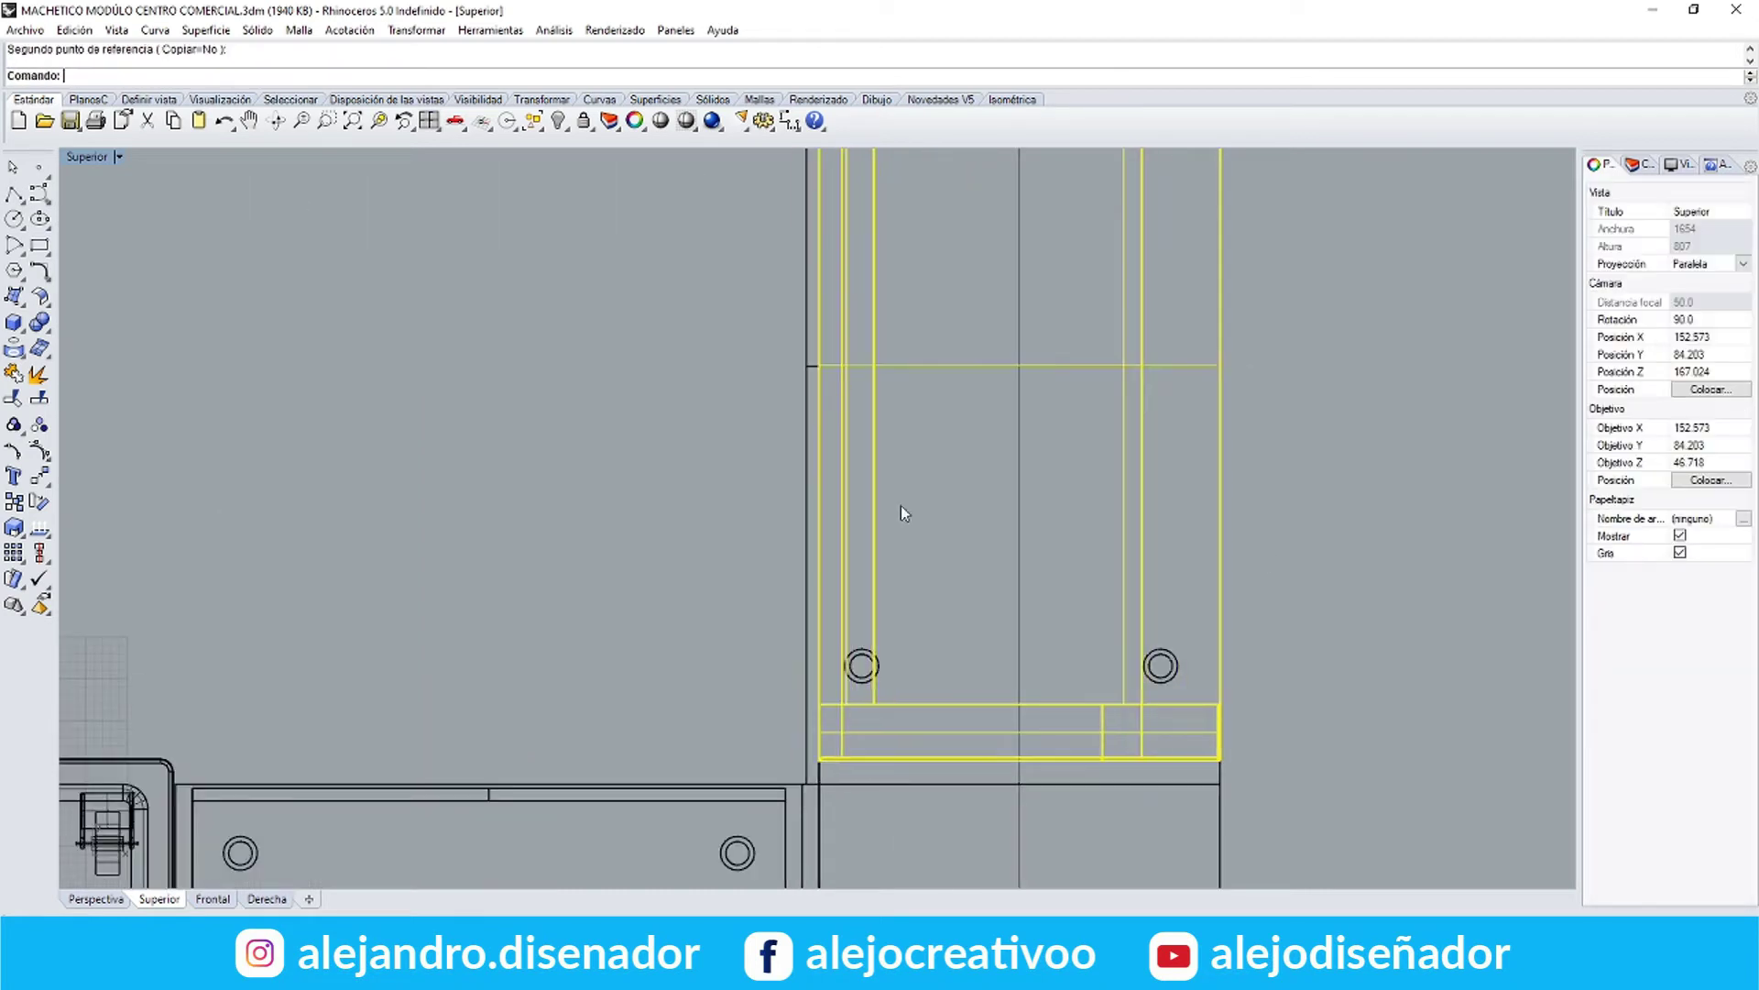
scroll(901, 506, down, 8)
right_drag(901, 506, 920, 786)
right_click(1074, 316)
click(1073, 306)
scroll(1023, 545, down, 6)
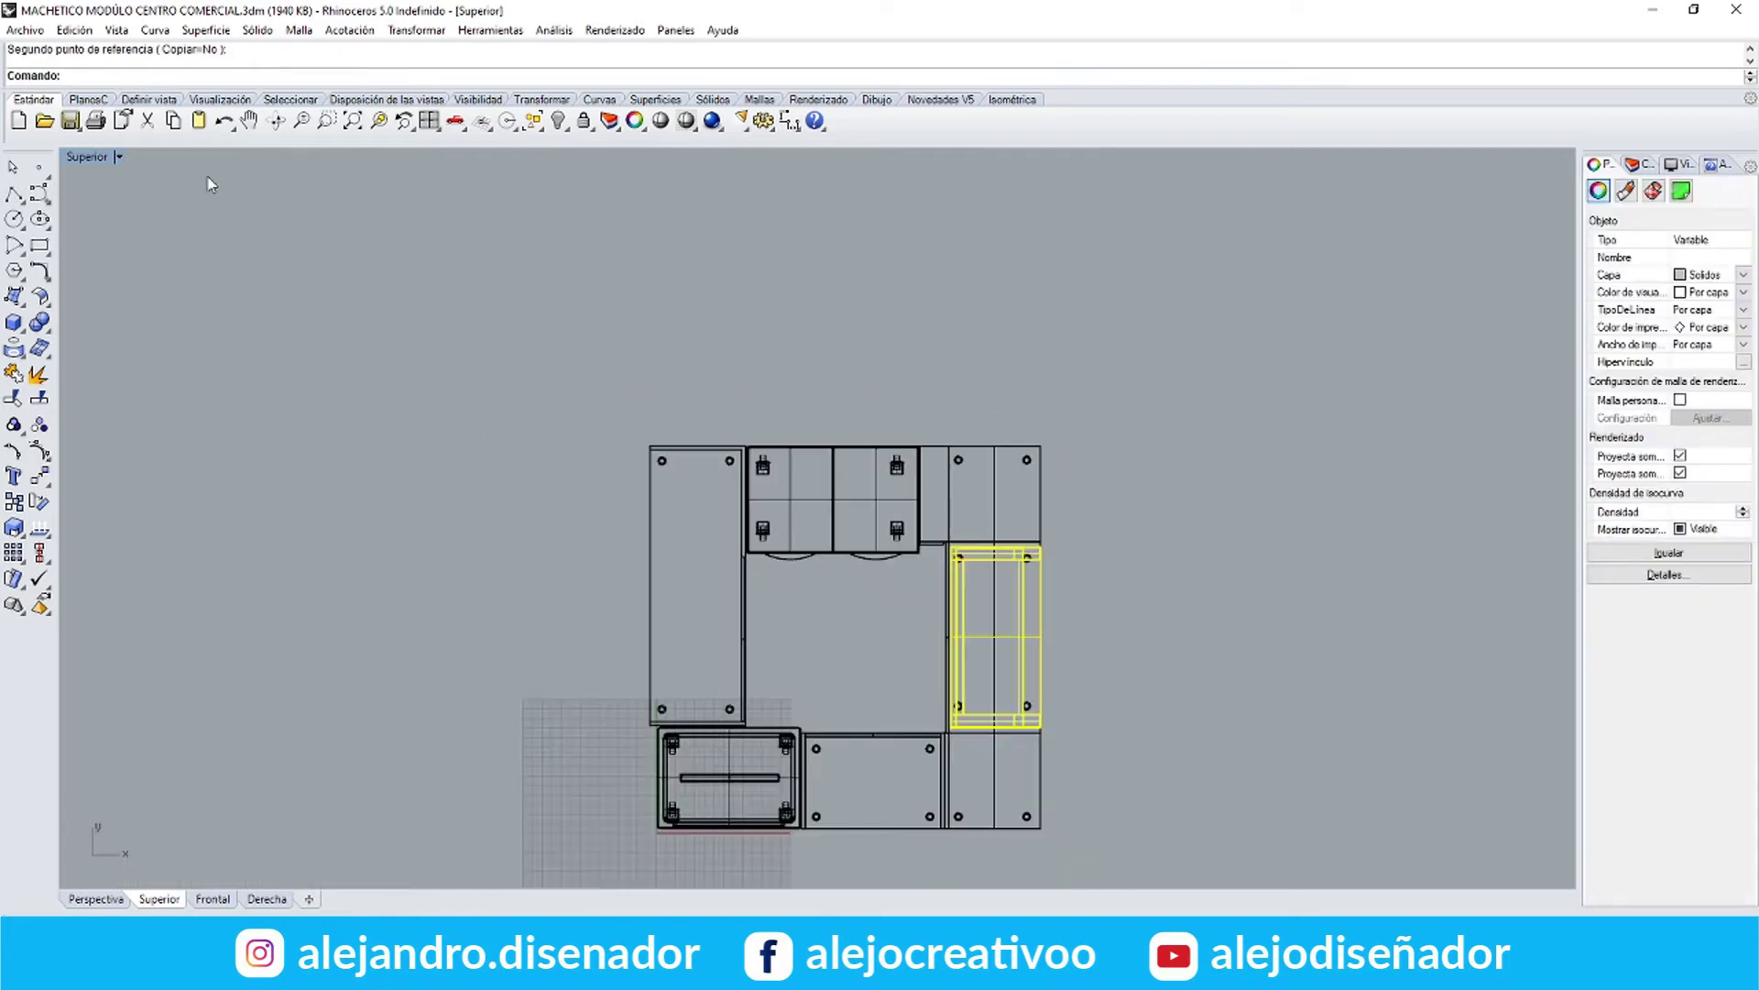
Delete the sloping piece beneath the pasted display case's shelf in the front view, leaving the flat shelf
double_click(91, 159)
double_click(852, 158)
key(Escape)
scroll(715, 404, up, 4)
double_click(97, 159)
scroll(706, 624, up, 4)
click(707, 621)
right_drag(632, 174, 458, 168)
right_drag(620, 531, 440, 558)
click(1500, 360)
click(542, 626)
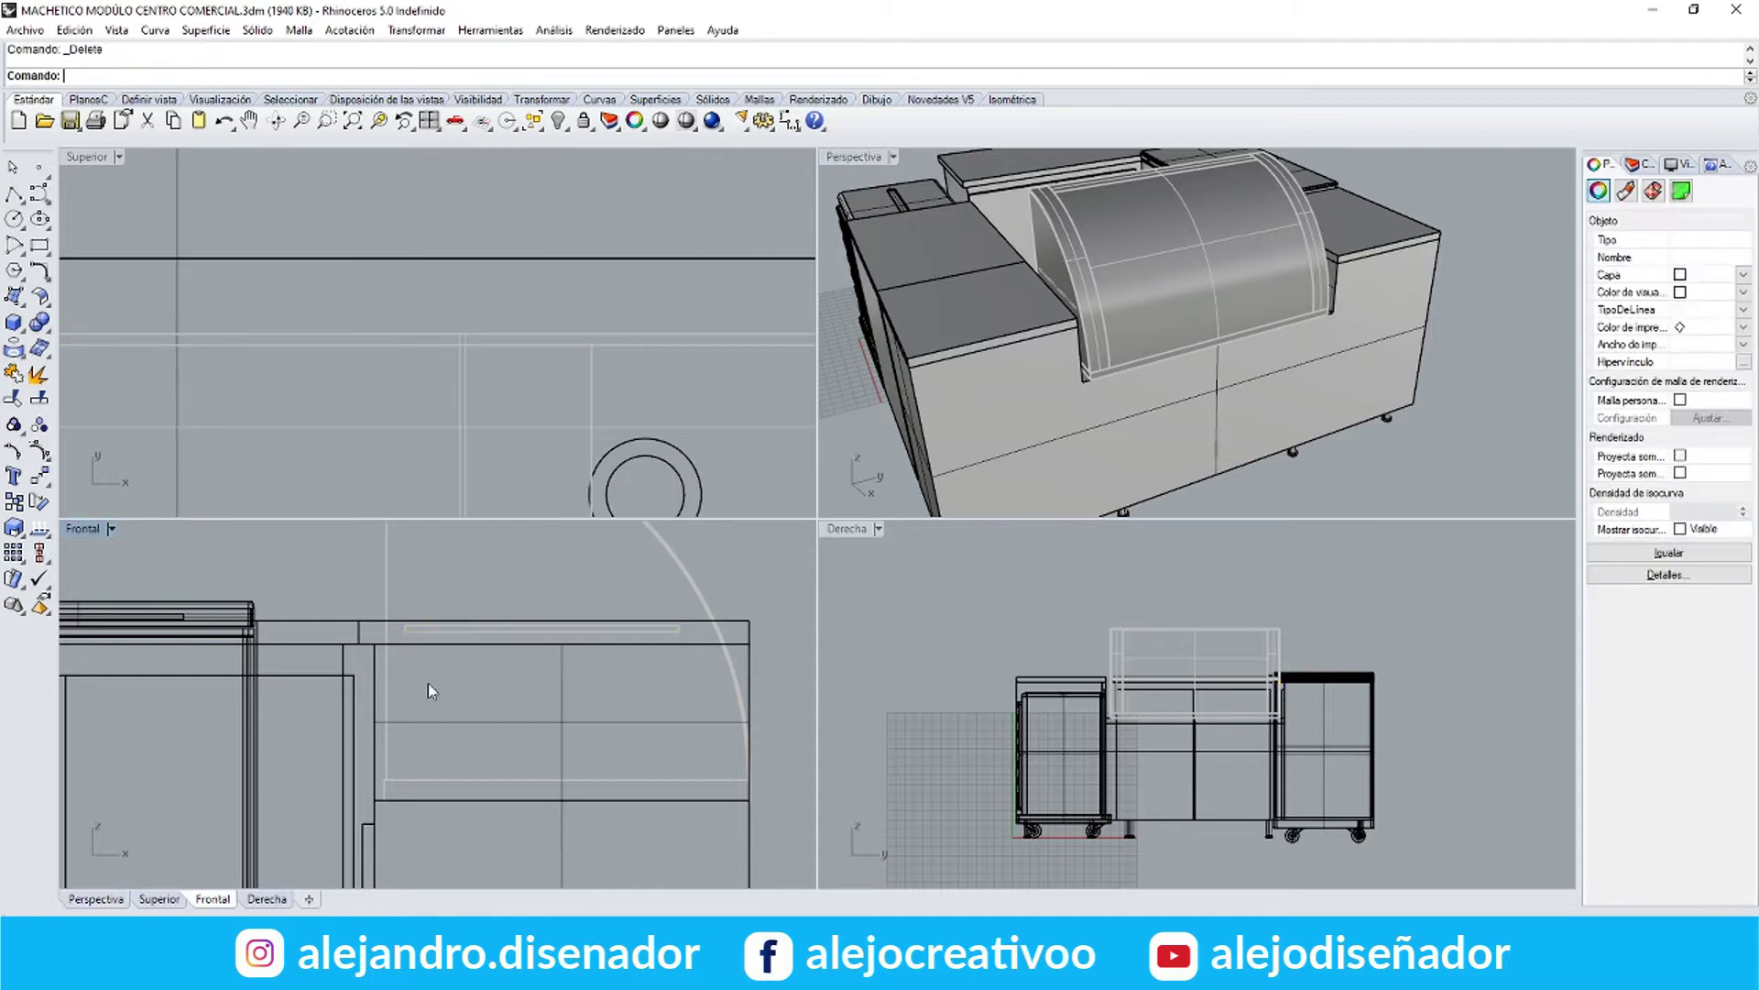
Clear the selection, check the display case on the counter in perspective and save the kiosk model
scroll(497, 694, down, 8)
right_drag(1241, 320, 1196, 317)
scroll(1191, 307, down, 8)
double_click(876, 163)
right_drag(323, 445, 363, 411)
scroll(352, 407, up, 3)
double_click(87, 160)
click(326, 282)
key(ctrl+shift+e)
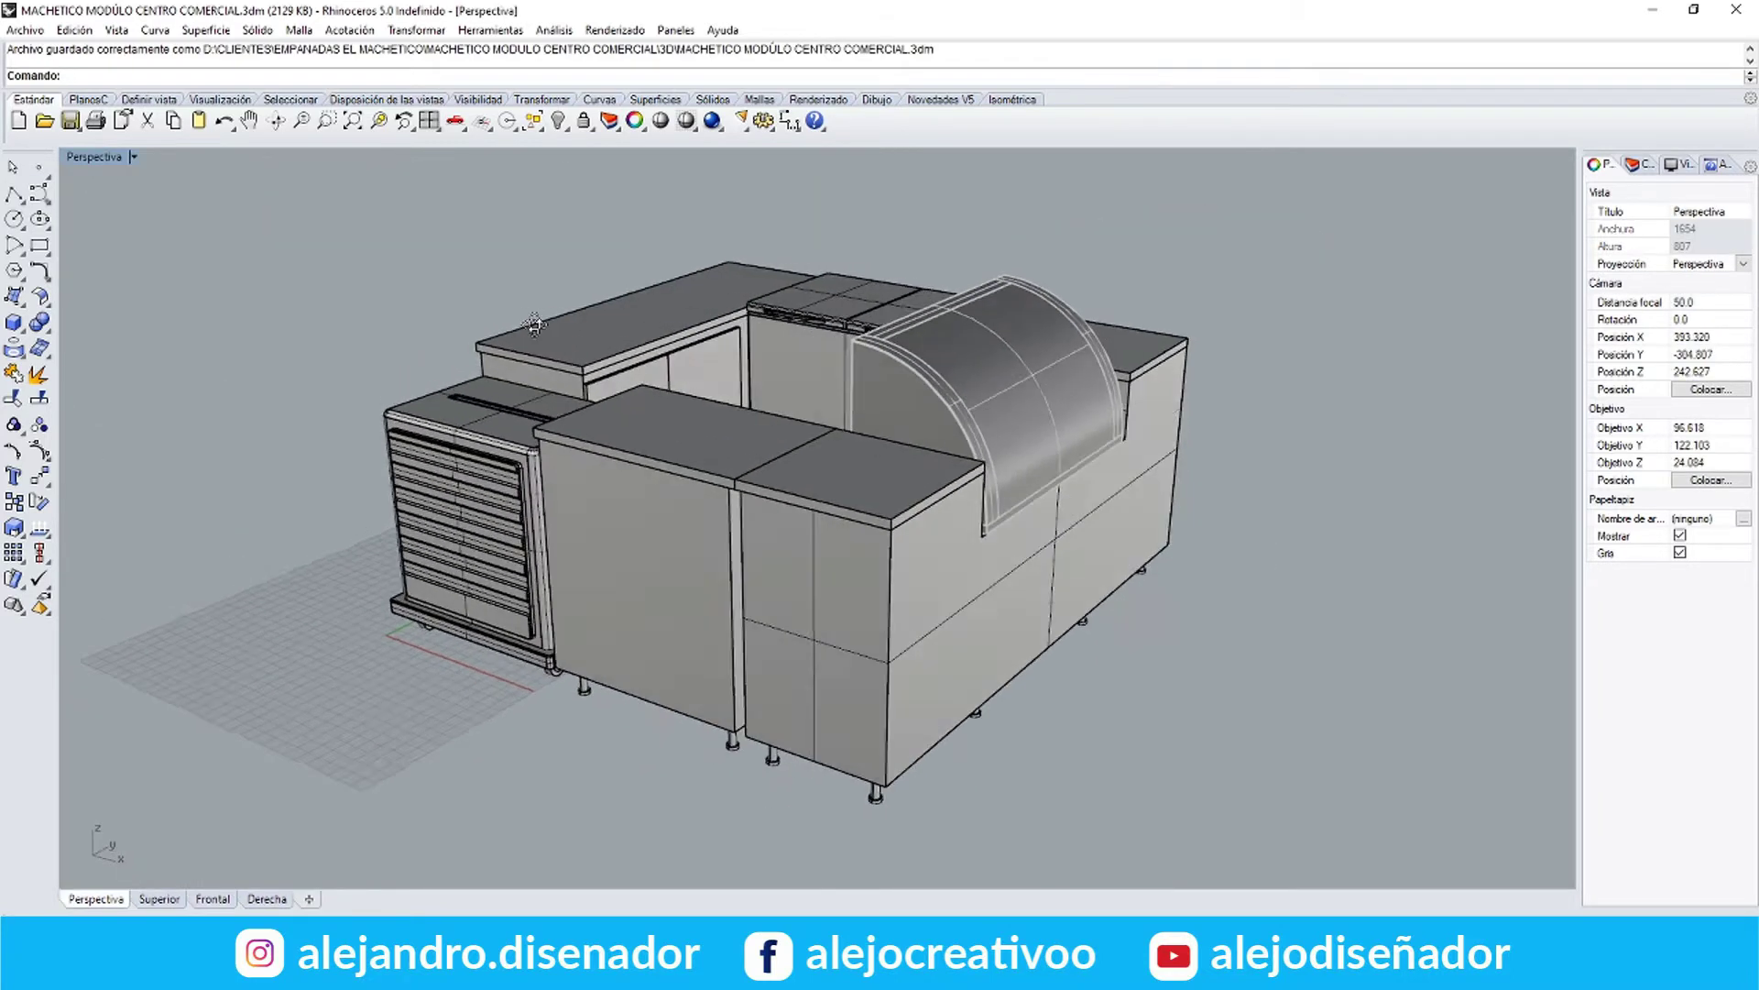
right_drag(549, 330, 838, 366)
scroll(927, 240, up, 8)
right_drag(557, 394, 509, 368)
scroll(506, 367, up, 2)
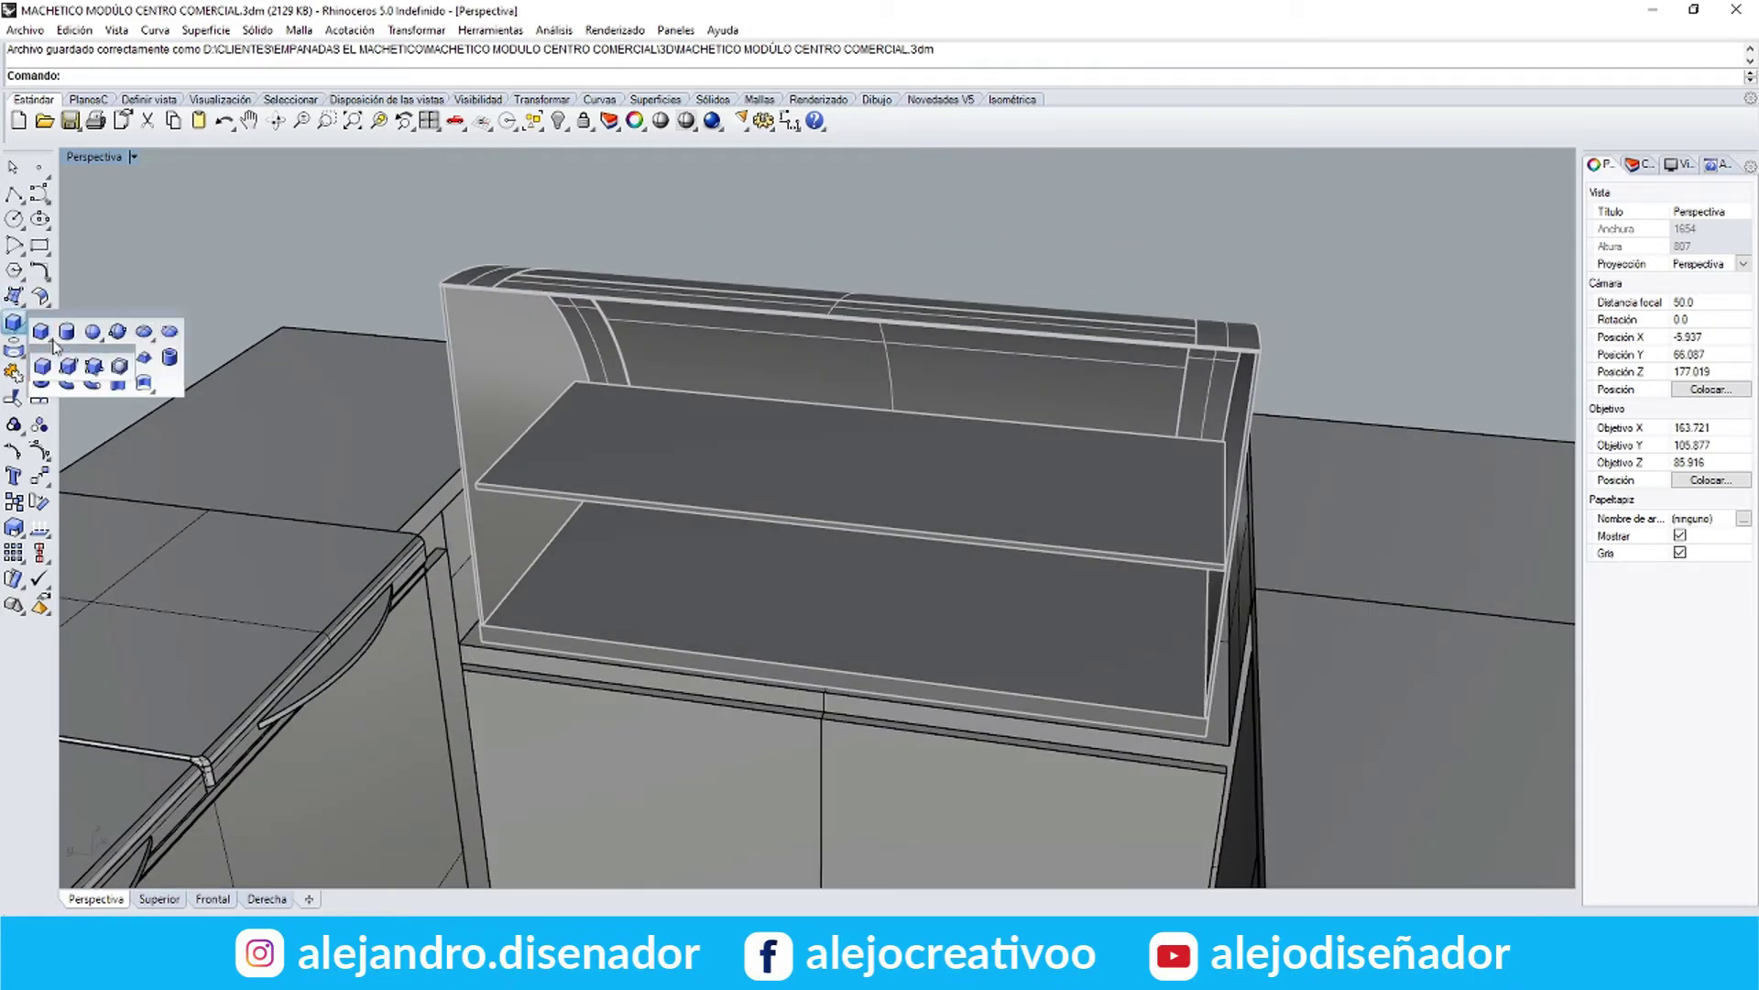
click(94, 365)
scroll(494, 632, up, 7)
key(Escape)
scroll(486, 603, down, 7)
Draw a three-point rectangular surface on the back of the display case, from its upper corner down to the base
right_drag(1031, 367, 917, 332)
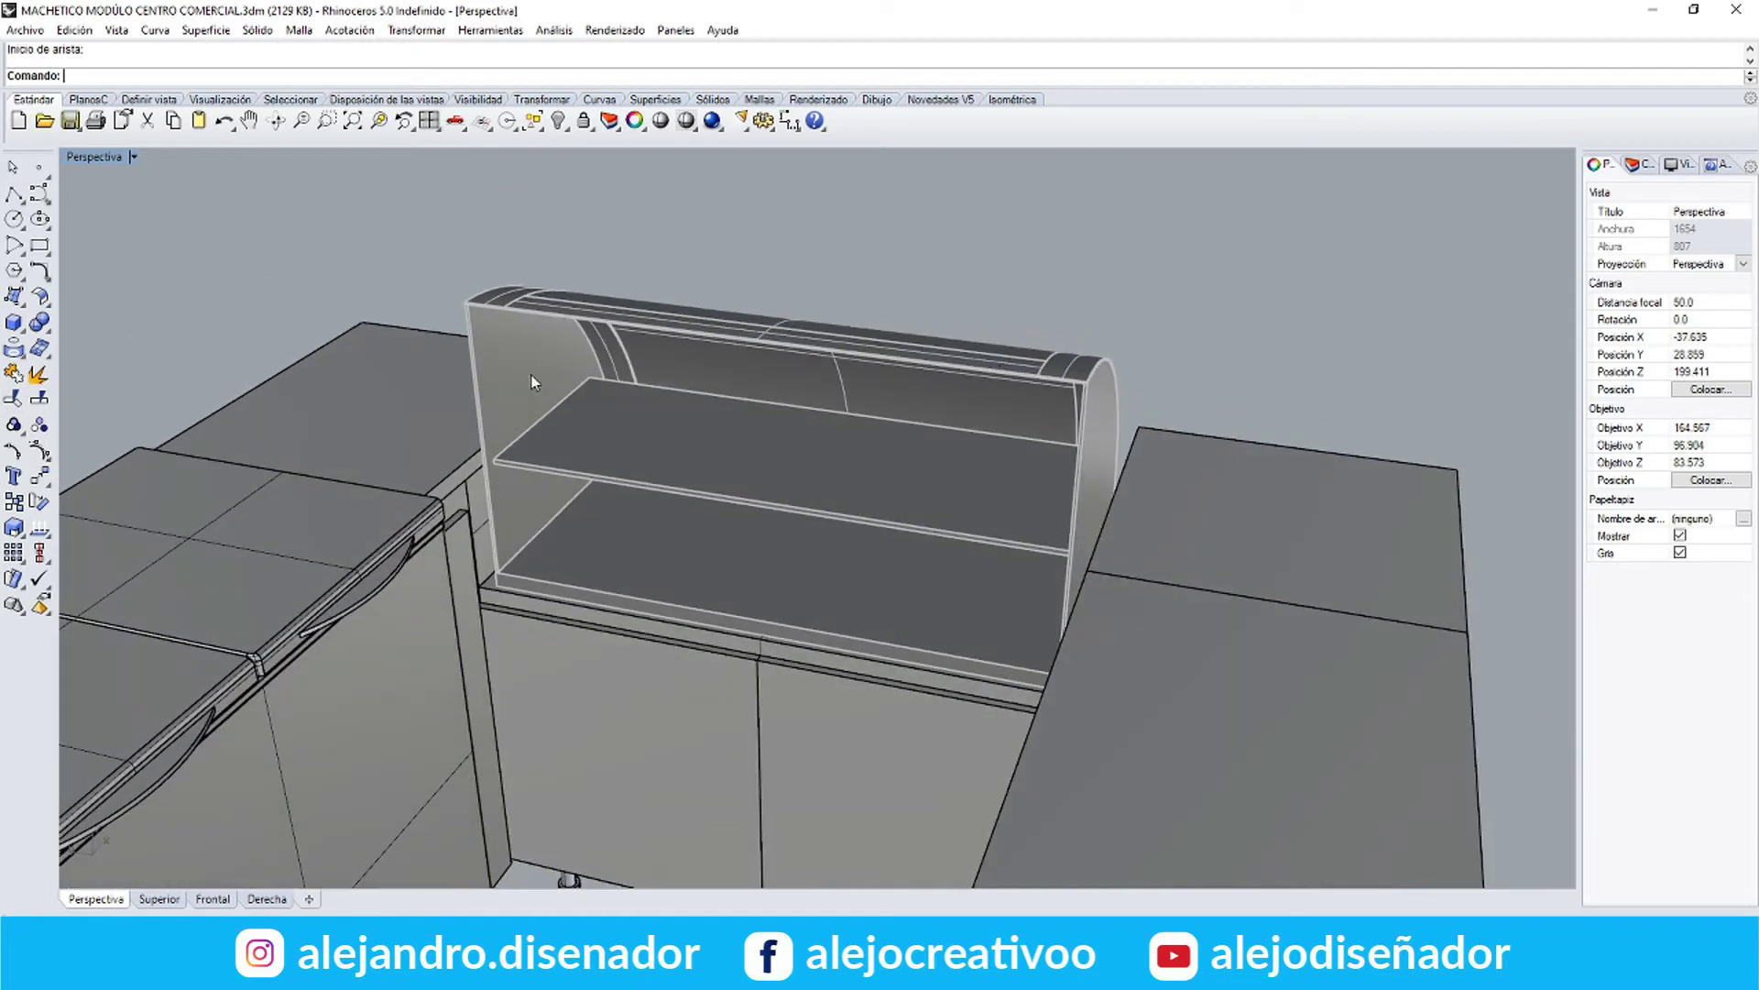
scroll(500, 348, up, 8)
mouse_move(495, 307)
right_down()
mouse_move(486, 263)
mouse_move(485, 292)
right_up()
right_click(482, 277)
scroll(468, 248, up, 2)
click(449, 217)
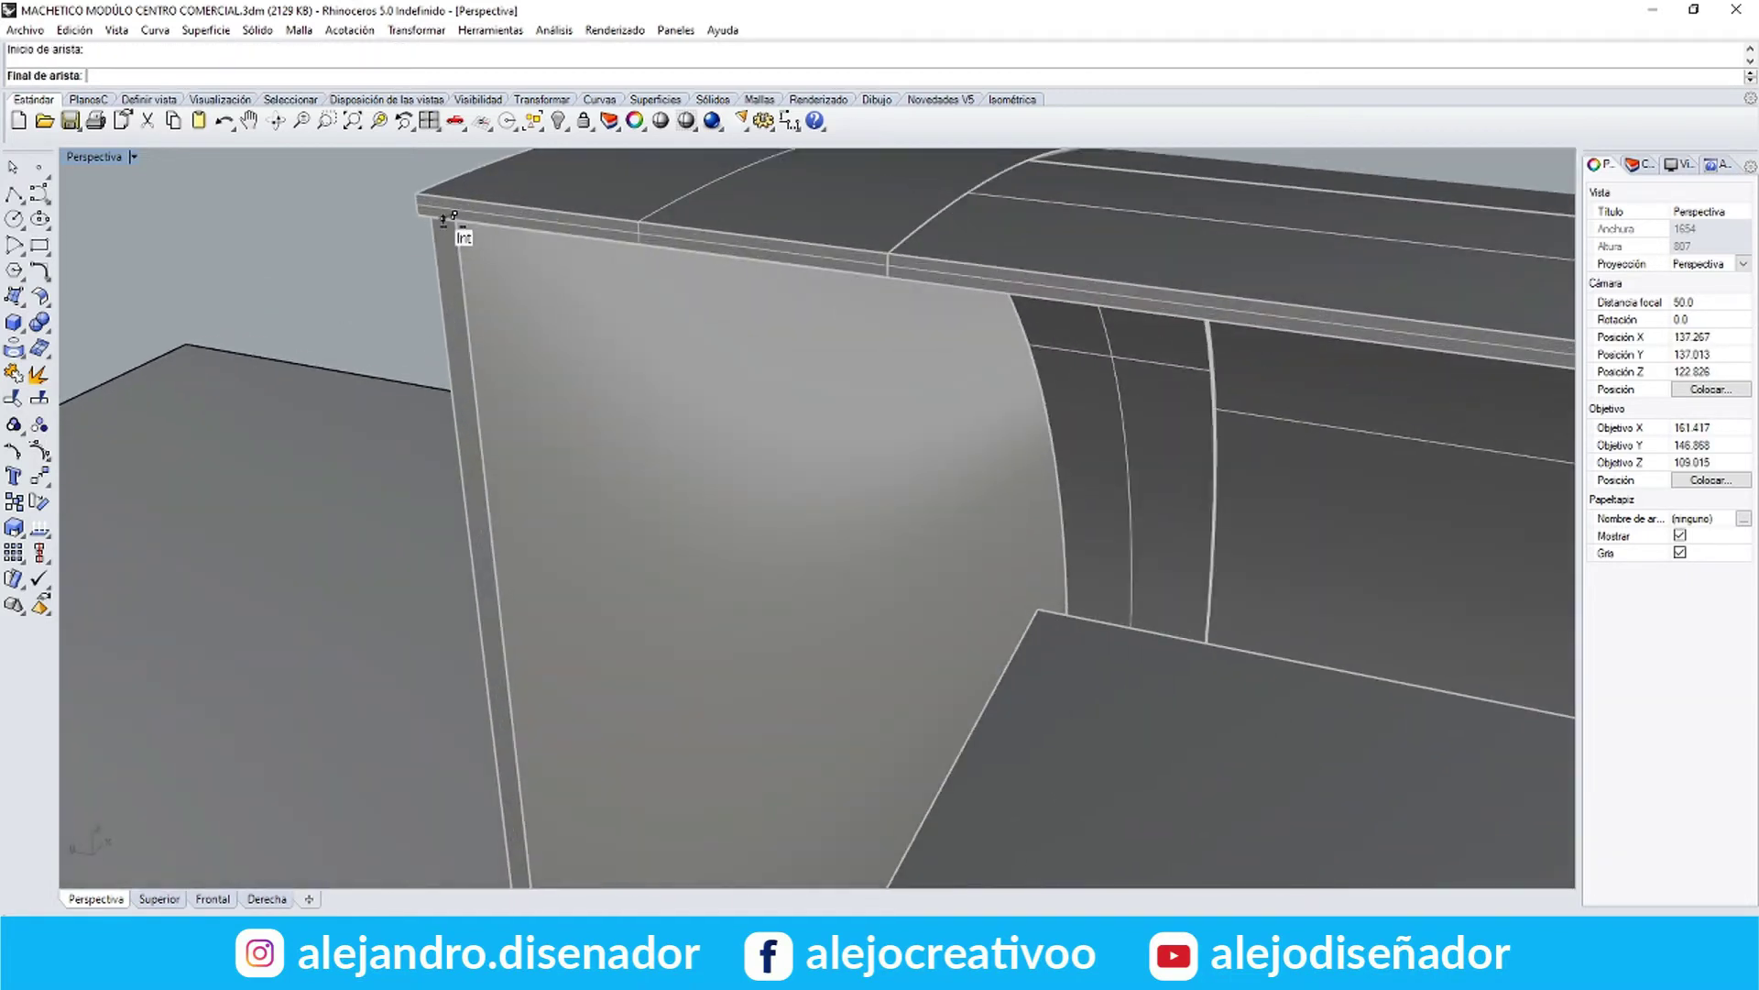
click(456, 221)
click(888, 277)
scroll(843, 532, down, 12)
scroll(753, 790, up, 14)
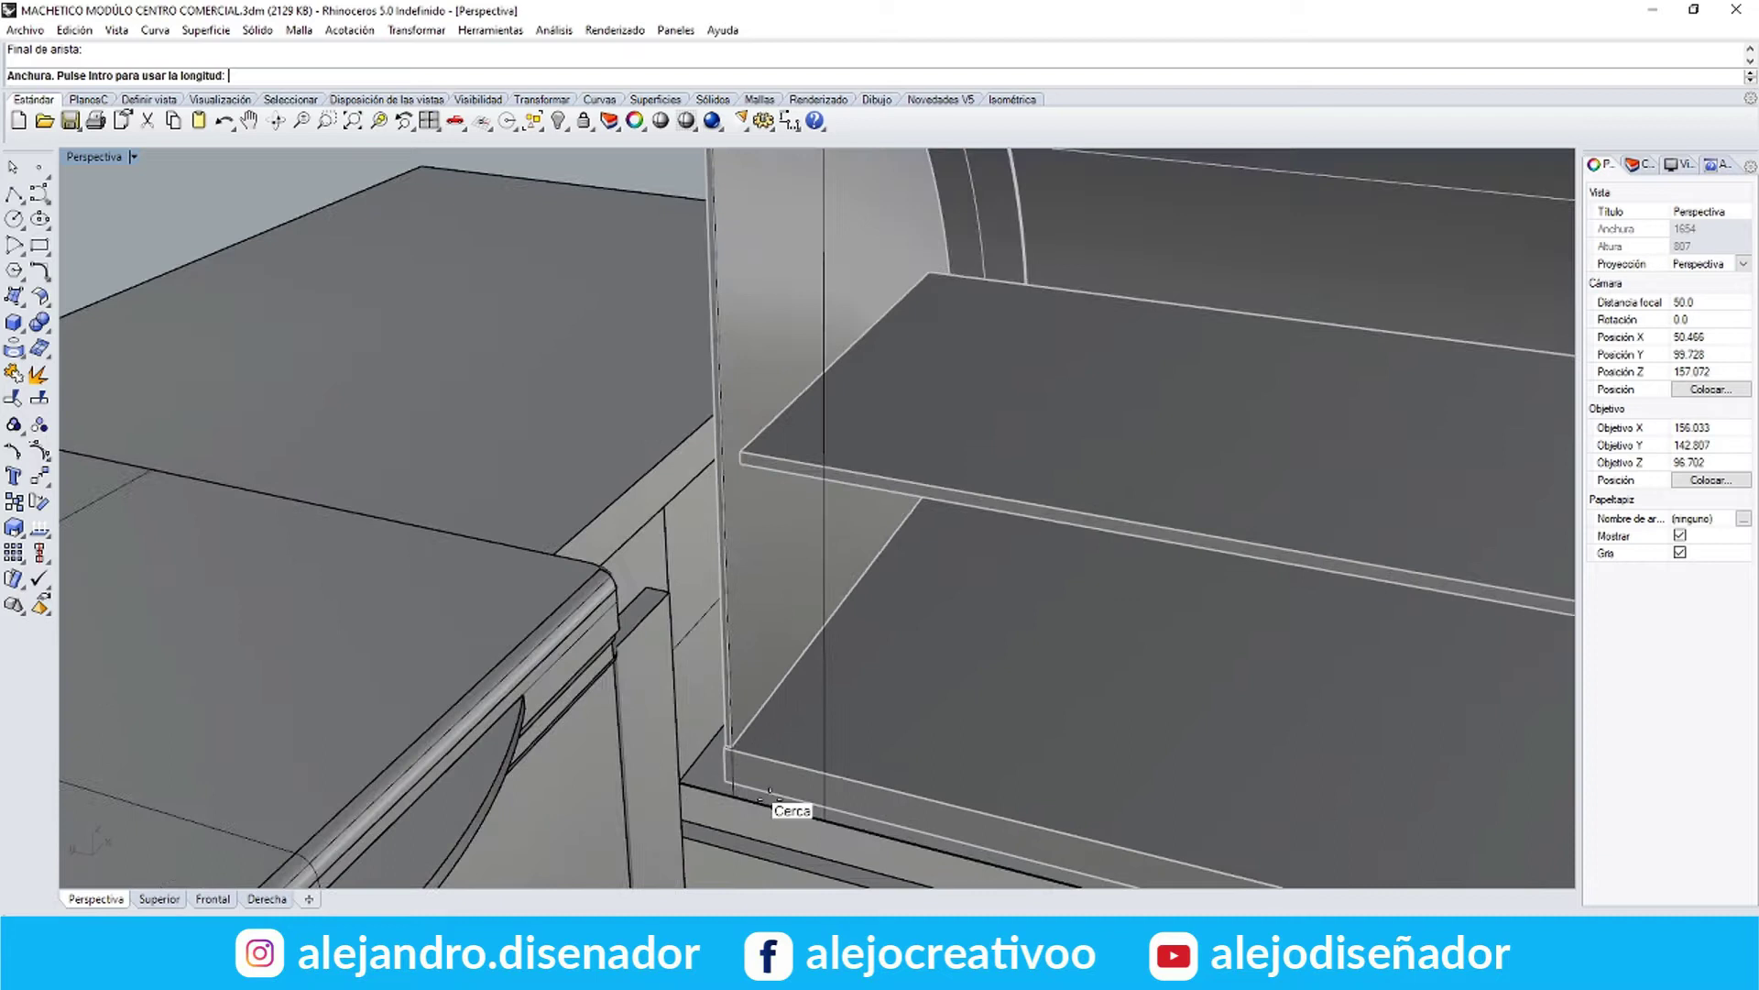
click(707, 736)
scroll(707, 742, down, 10)
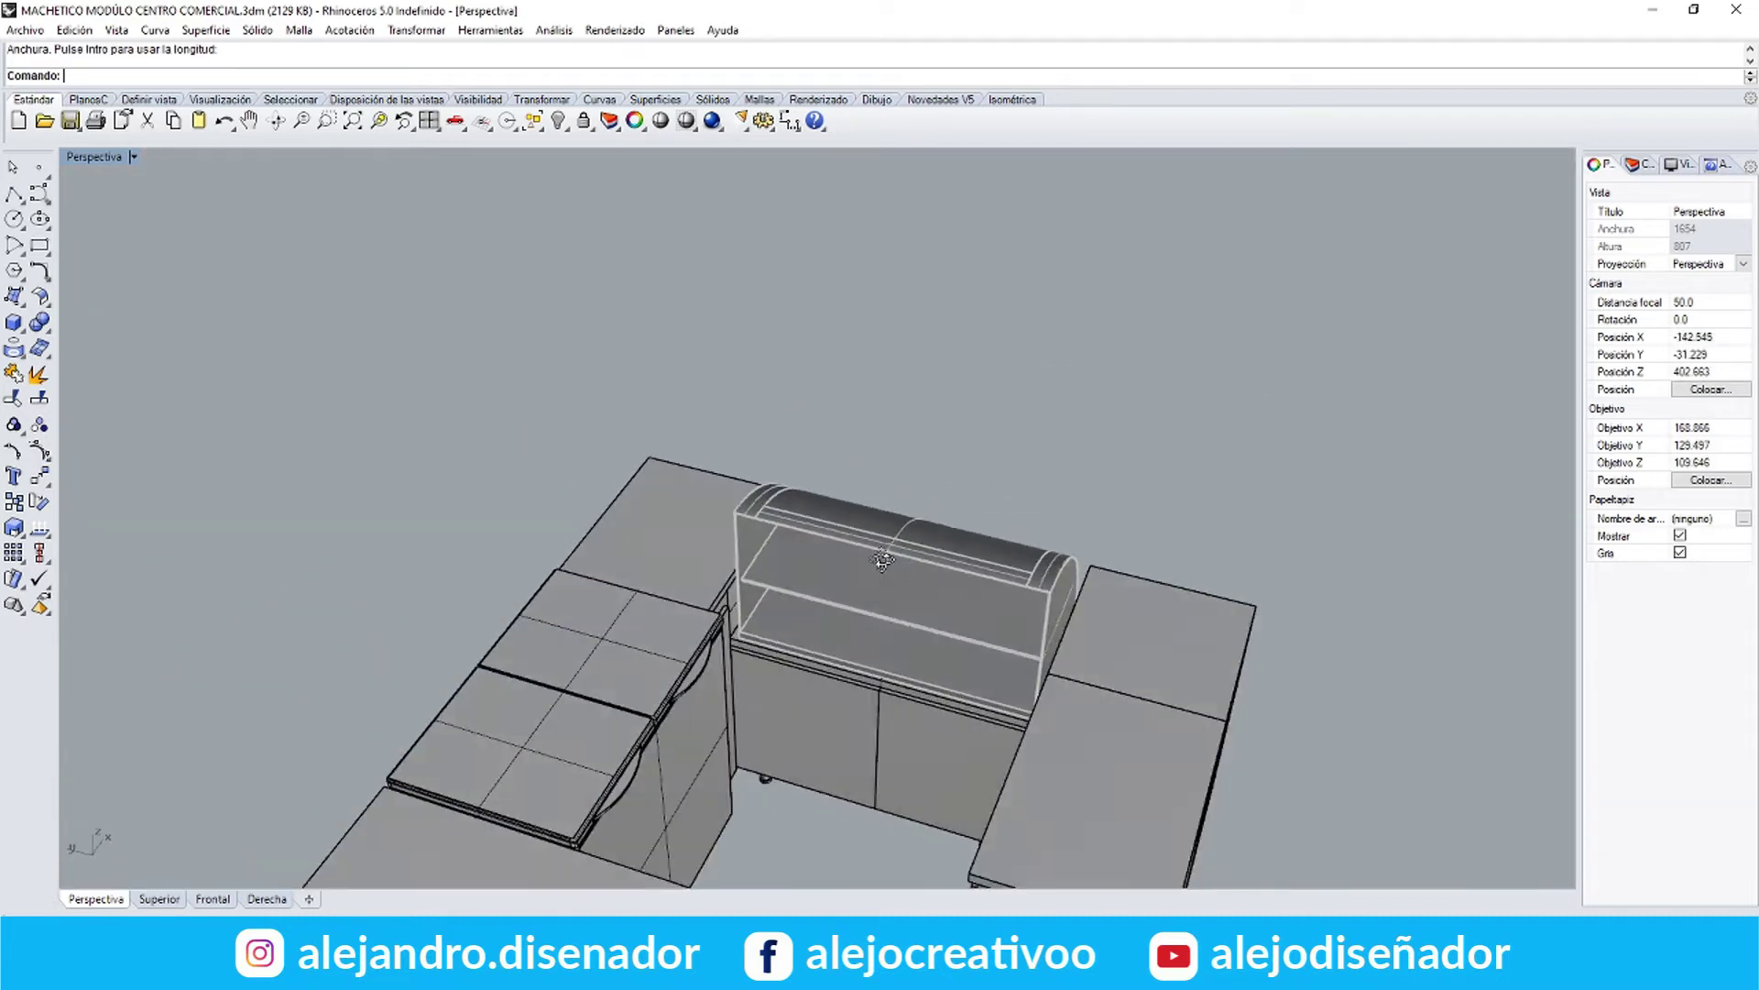
Select the display case pieces in the top view, leave the counter out of the selection and delete them
double_click(90, 158)
double_click(85, 157)
drag(964, 363, 962, 359)
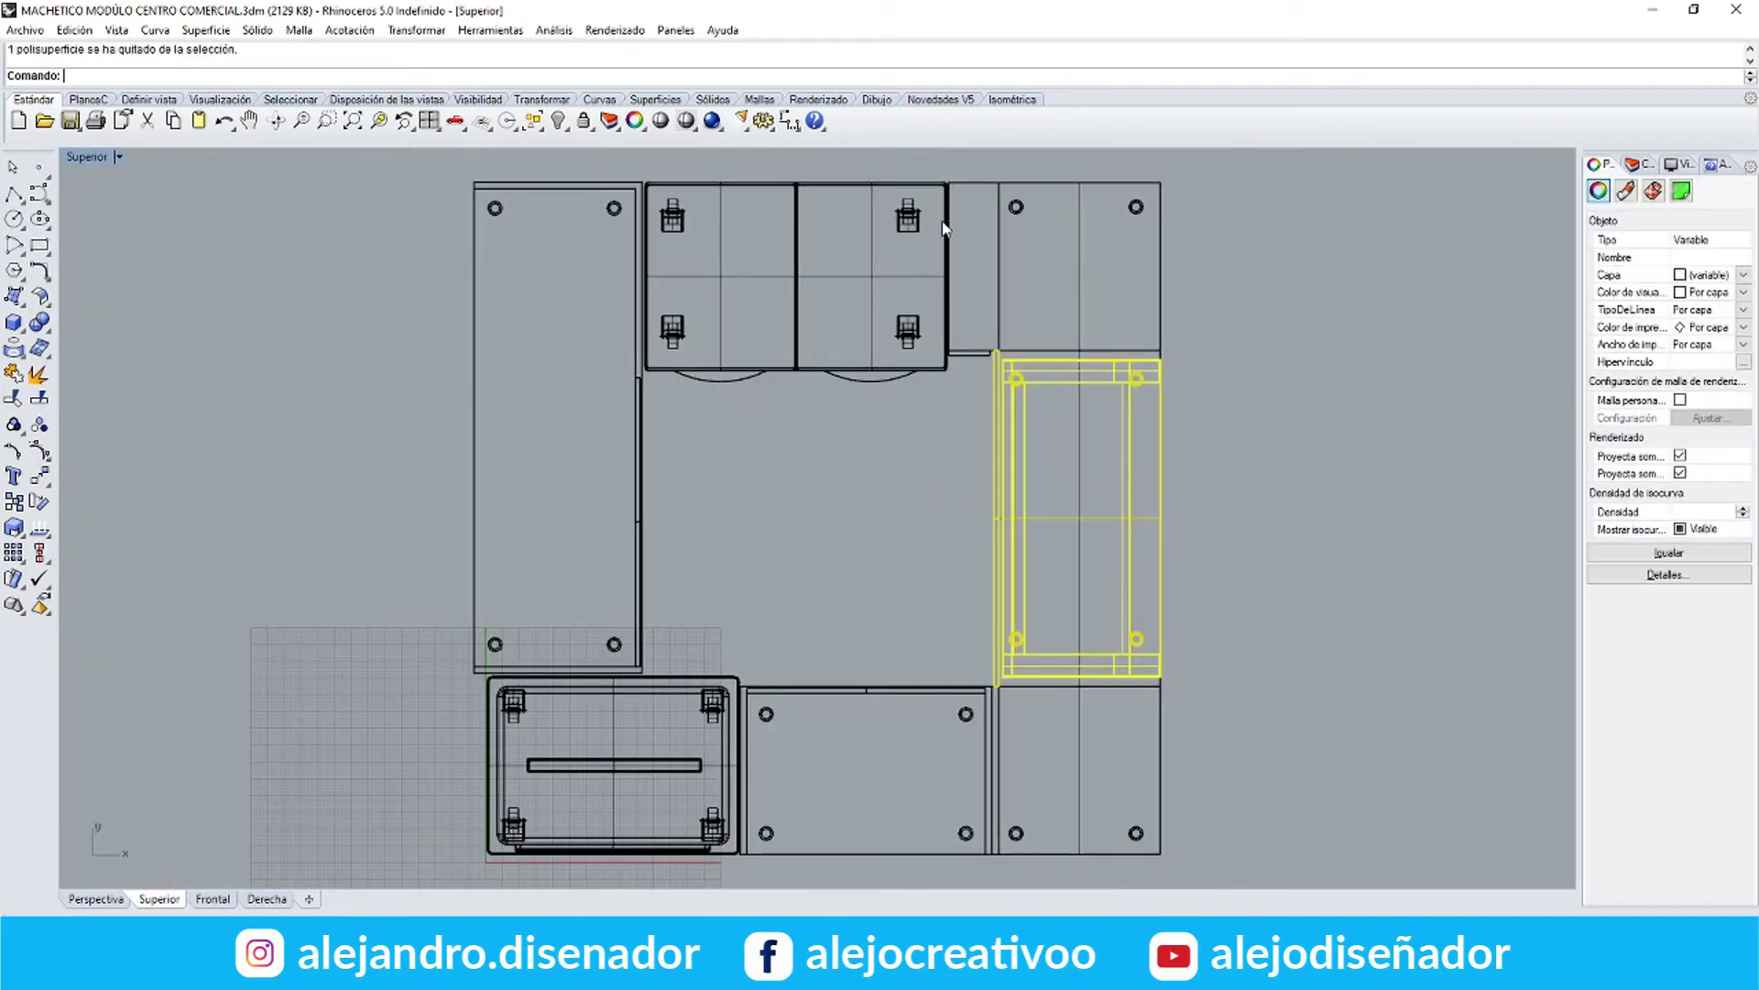
scroll(995, 442, up, 10)
ctrl+drag(953, 684, 1019, 730)
ctrl+click(997, 515)
scroll(972, 552, down, 10)
scroll(1017, 718, up, 6)
key(Delete)
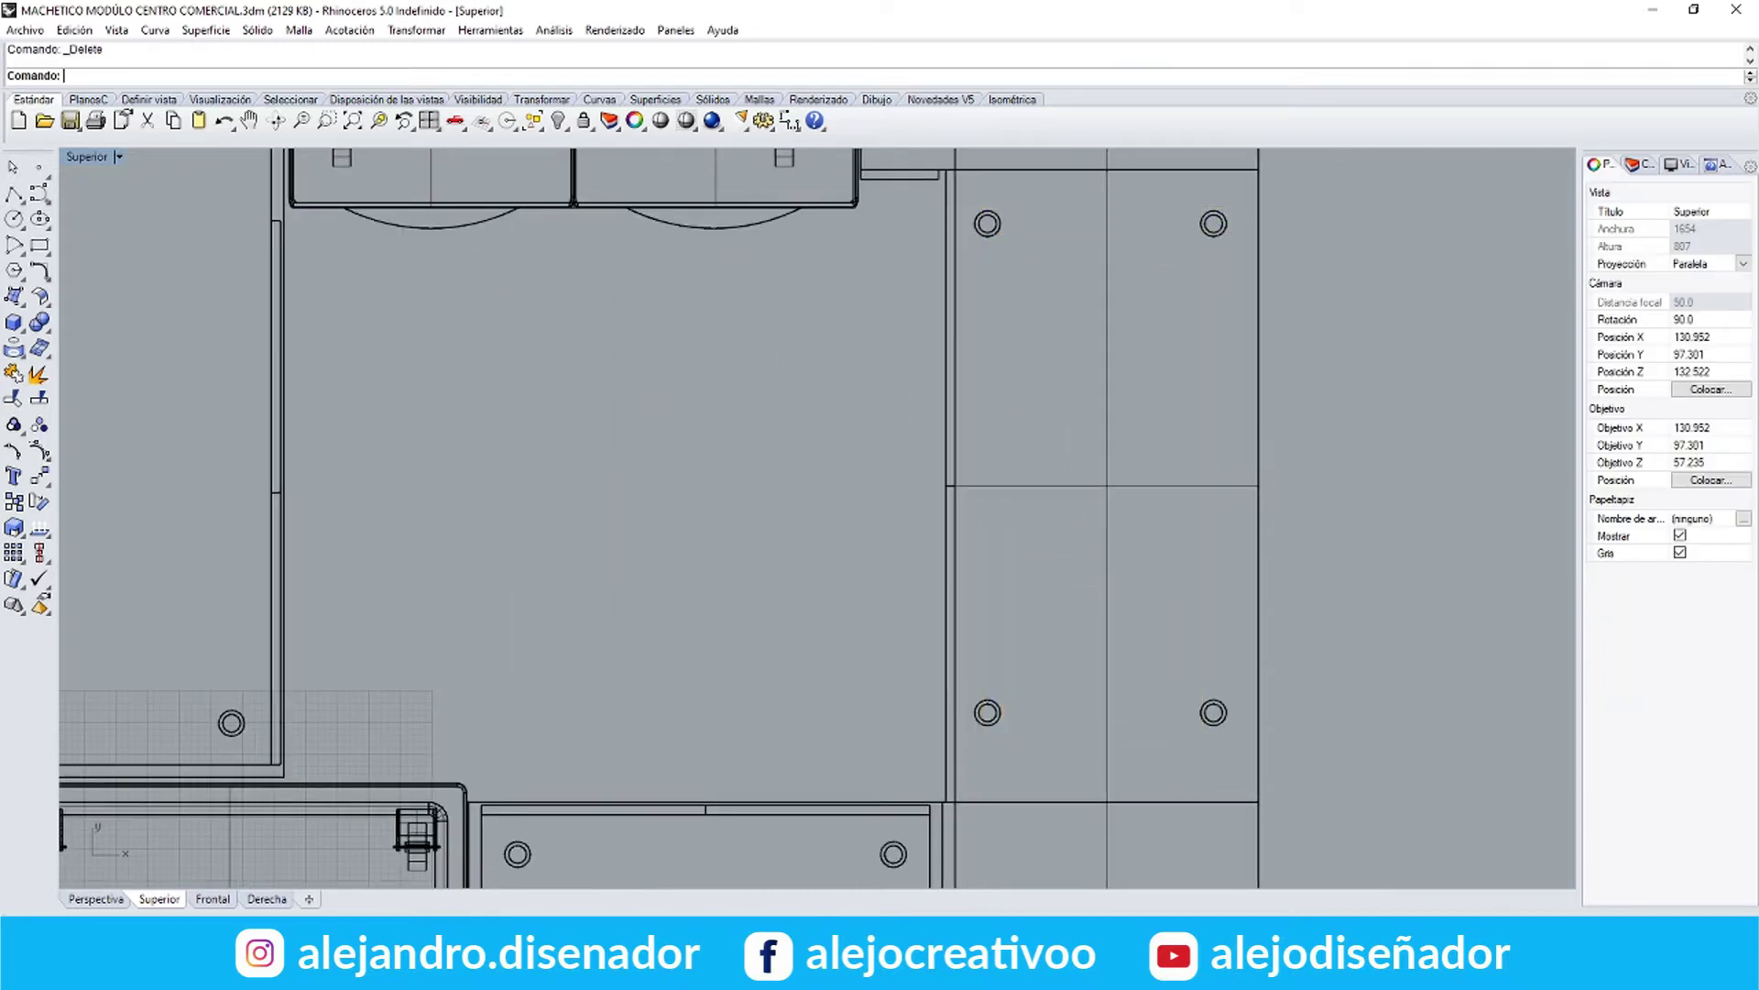
Switch to the MACHETICO INEXMODA model and copy the original curved display case with all its pieces
click(921, 971)
click(817, 879)
right_drag(1361, 389, 925, 332)
scroll(923, 331, up, 7)
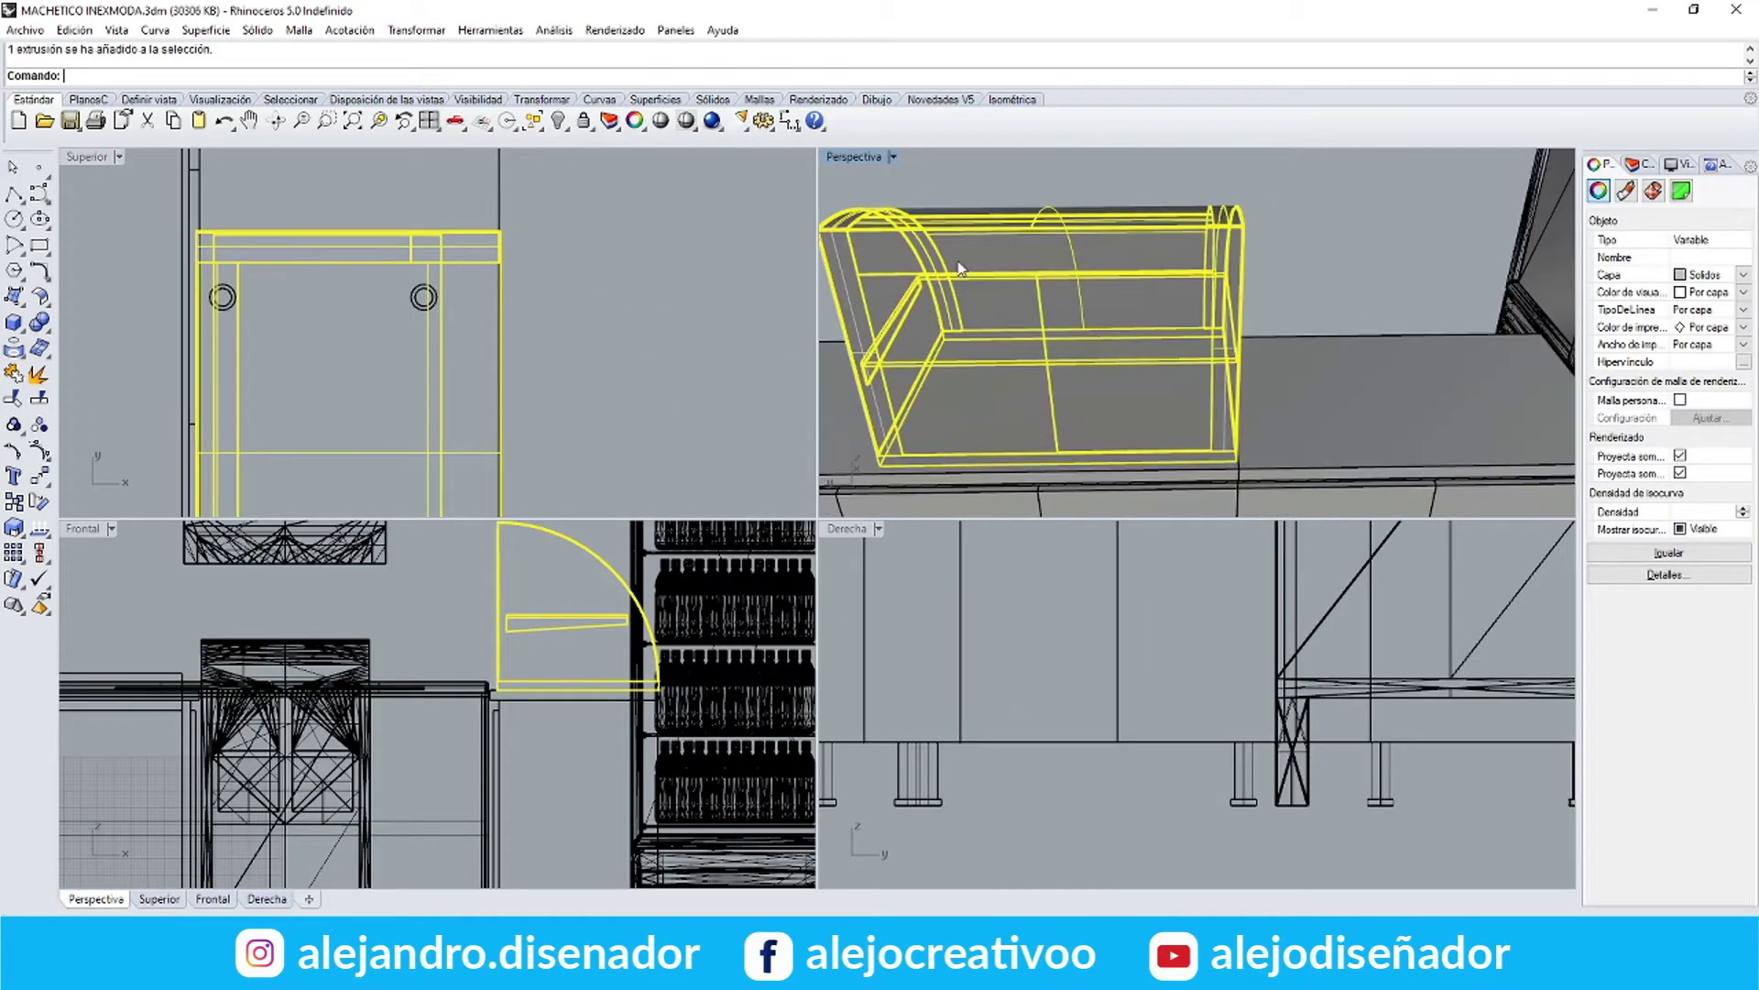
right_drag(1237, 309, 1169, 332)
Return to the MACHETICO MODÚLO CENTRO COMERCIAL model, paste the curved display case and move it over the low counter section
key(alt+Tab)
key(ctrl+v)
scroll(672, 469, down, 5)
drag(788, 325, 786, 679)
scroll(756, 719, up, 8)
drag(803, 607, 882, 604)
Stretch the new display case lengthwise with Scale1D in the top view to span the low counter section, undoing the extra scaling
click(90, 536)
click(955, 750)
click(955, 463)
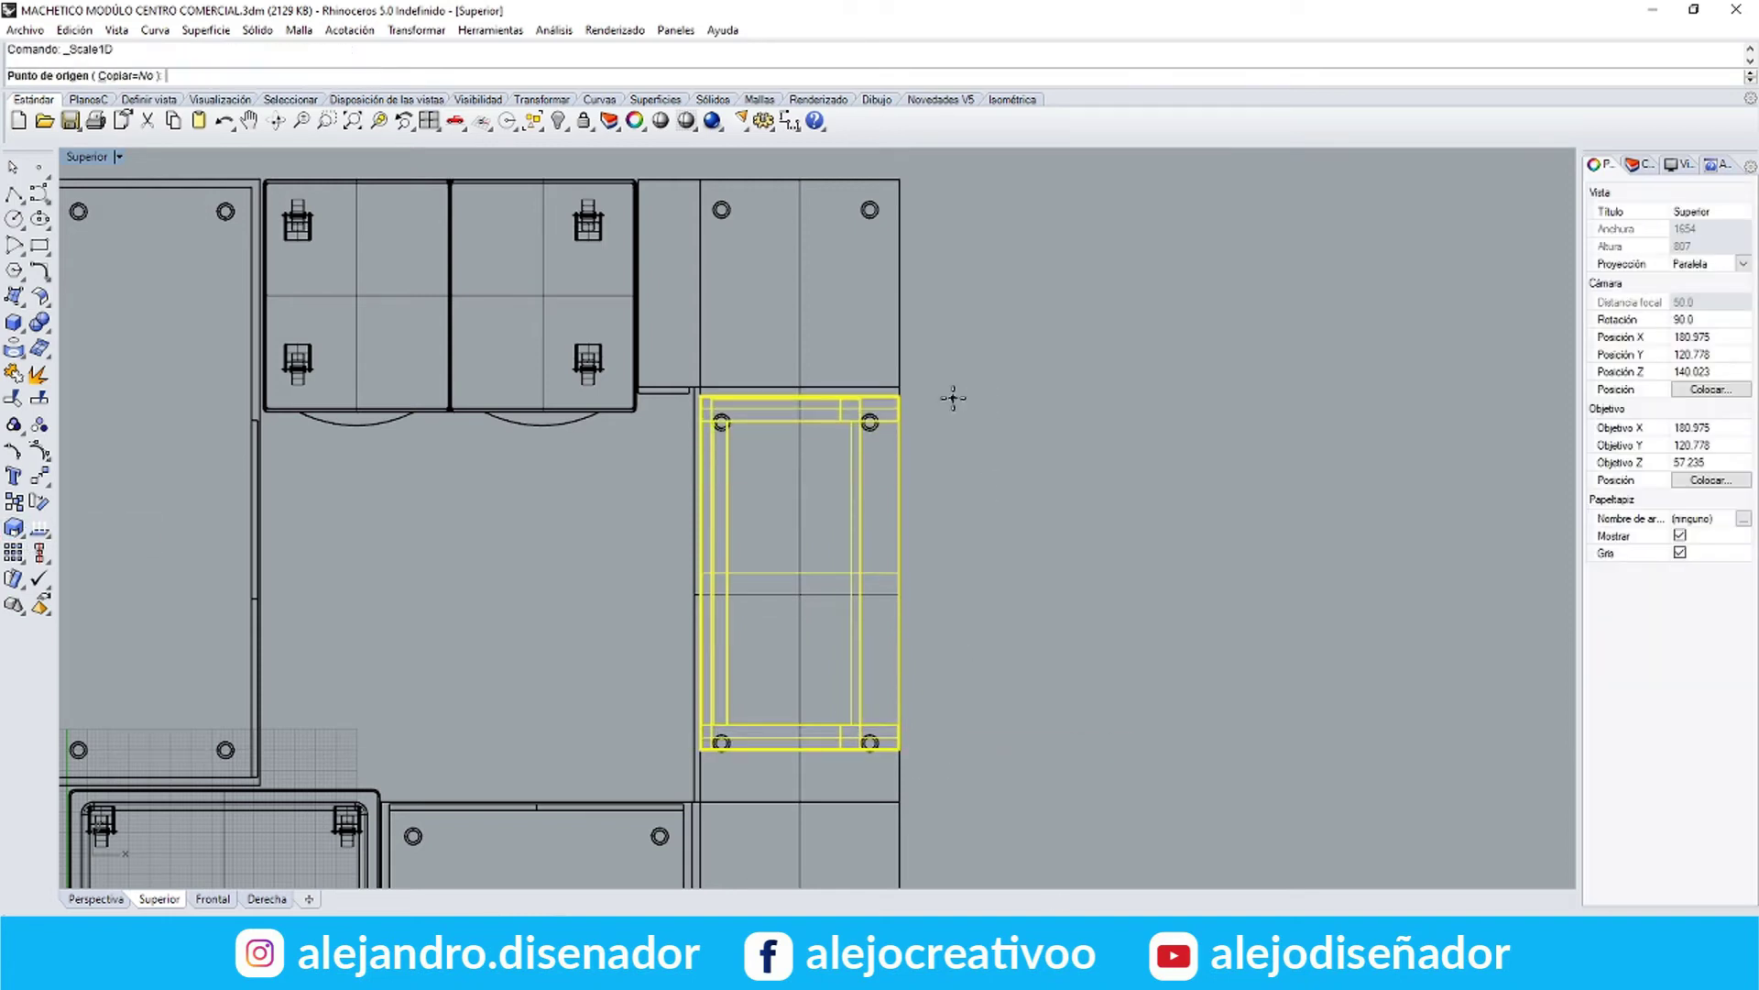
click(987, 821)
right_click(1016, 753)
click(1046, 816)
click(955, 814)
click(959, 812)
click(804, 765)
click(1042, 709)
key(ctrl+z)
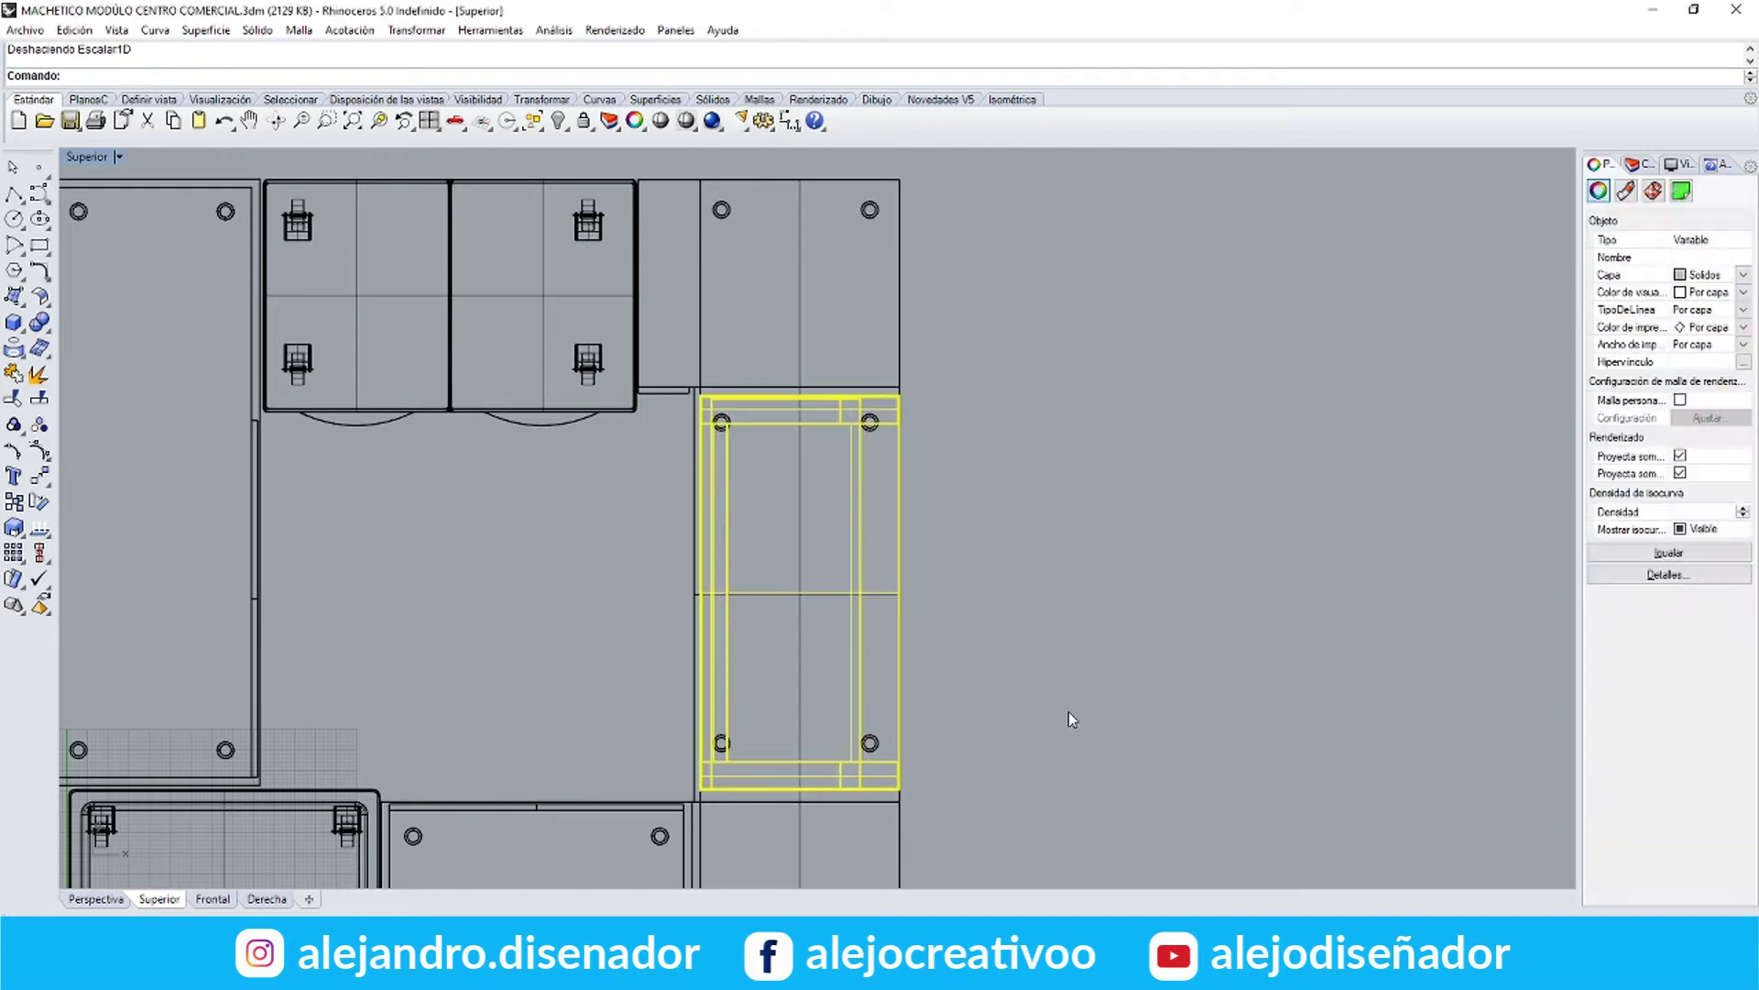
Try scaling the display case once more with Scale1D in the top view, check it in perspective and undo the scaling
click(92, 538)
right_drag(1017, 375, 1005, 474)
click(935, 215)
click(662, 216)
click(673, 218)
scroll(689, 282, down, 8)
scroll(717, 447, up, 8)
double_click(87, 156)
double_click(855, 156)
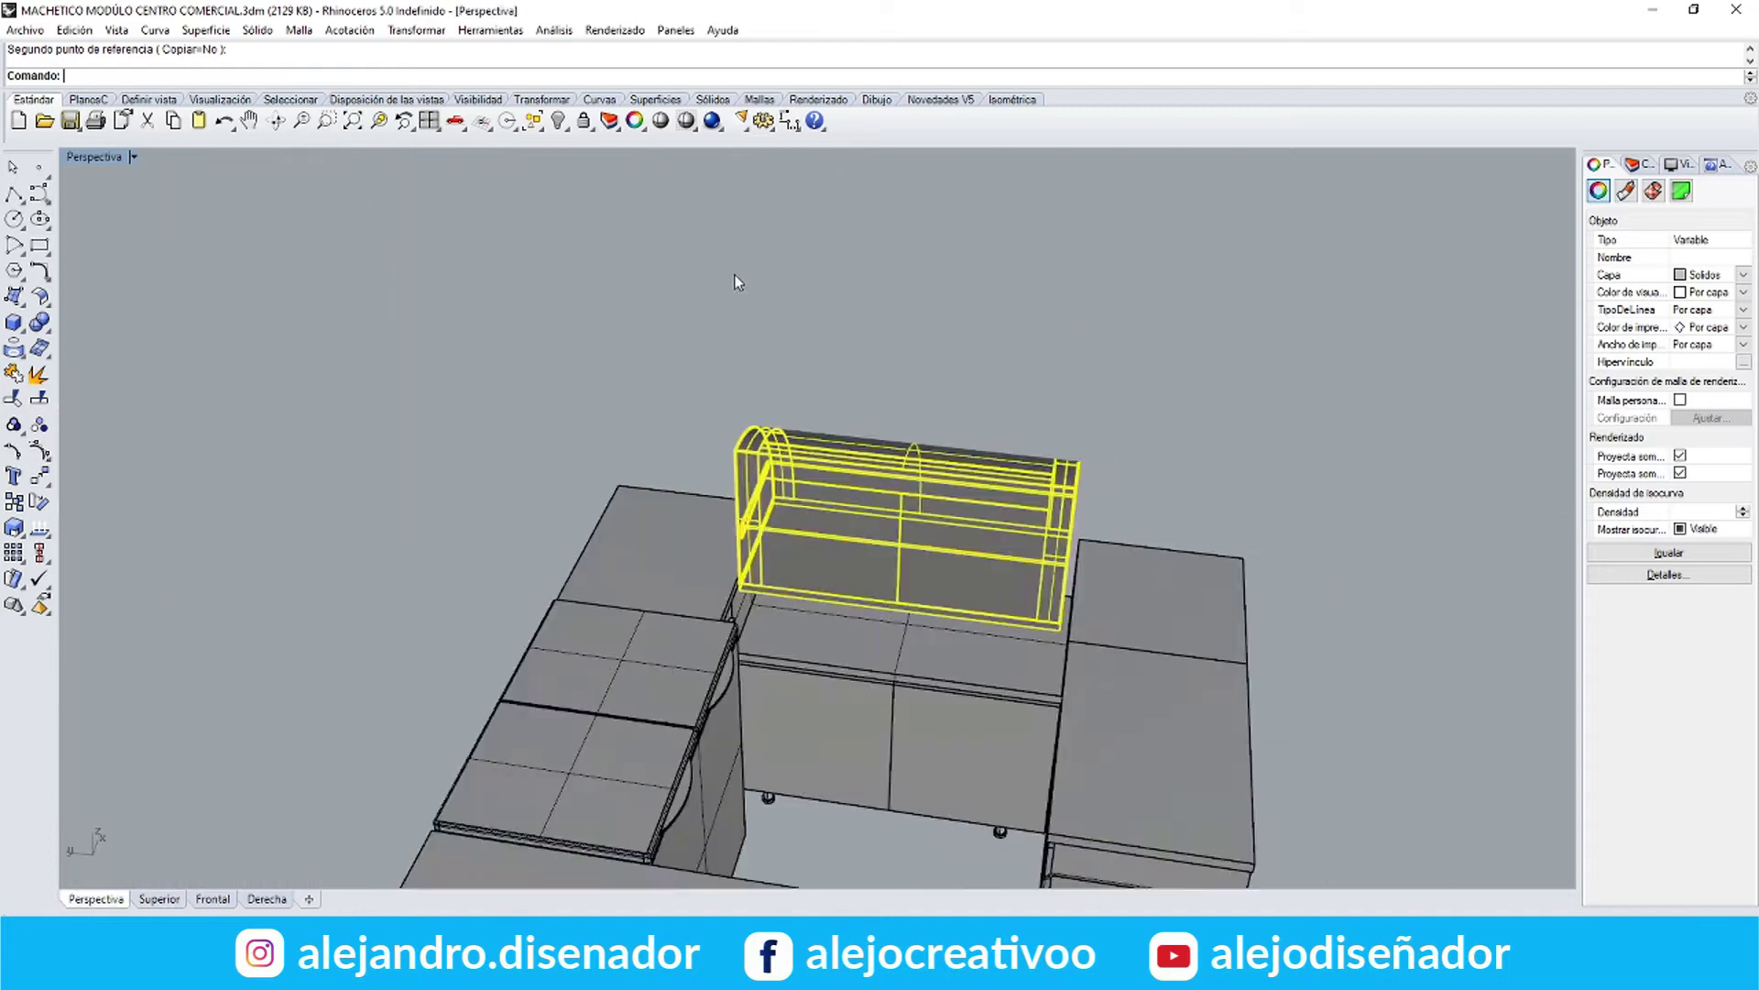
click(734, 279)
scroll(734, 278, down, 8)
right_drag(788, 303, 711, 338)
scroll(745, 332, up, 5)
click(746, 330)
double_click(93, 157)
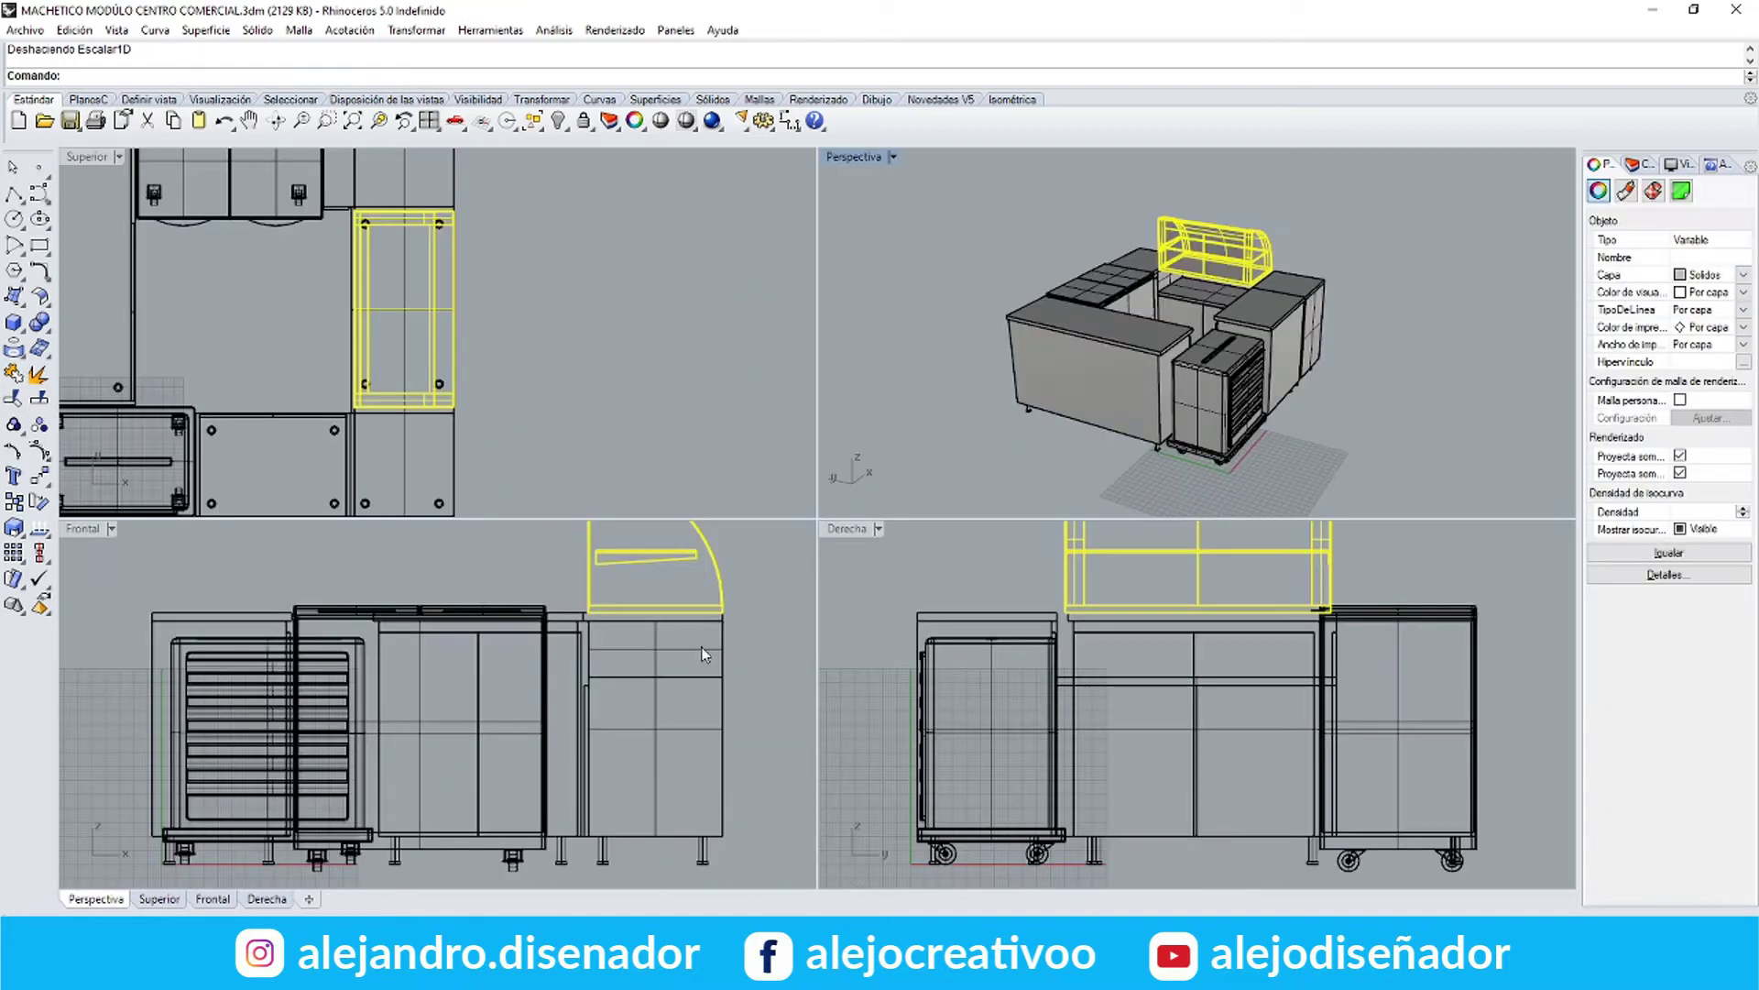
Measure vertically down the counter's outer edge from the display case's base in the front view
scroll(724, 591, up, 3)
click(790, 120)
click(725, 597)
key(Escape)
right_click(733, 600)
click(725, 598)
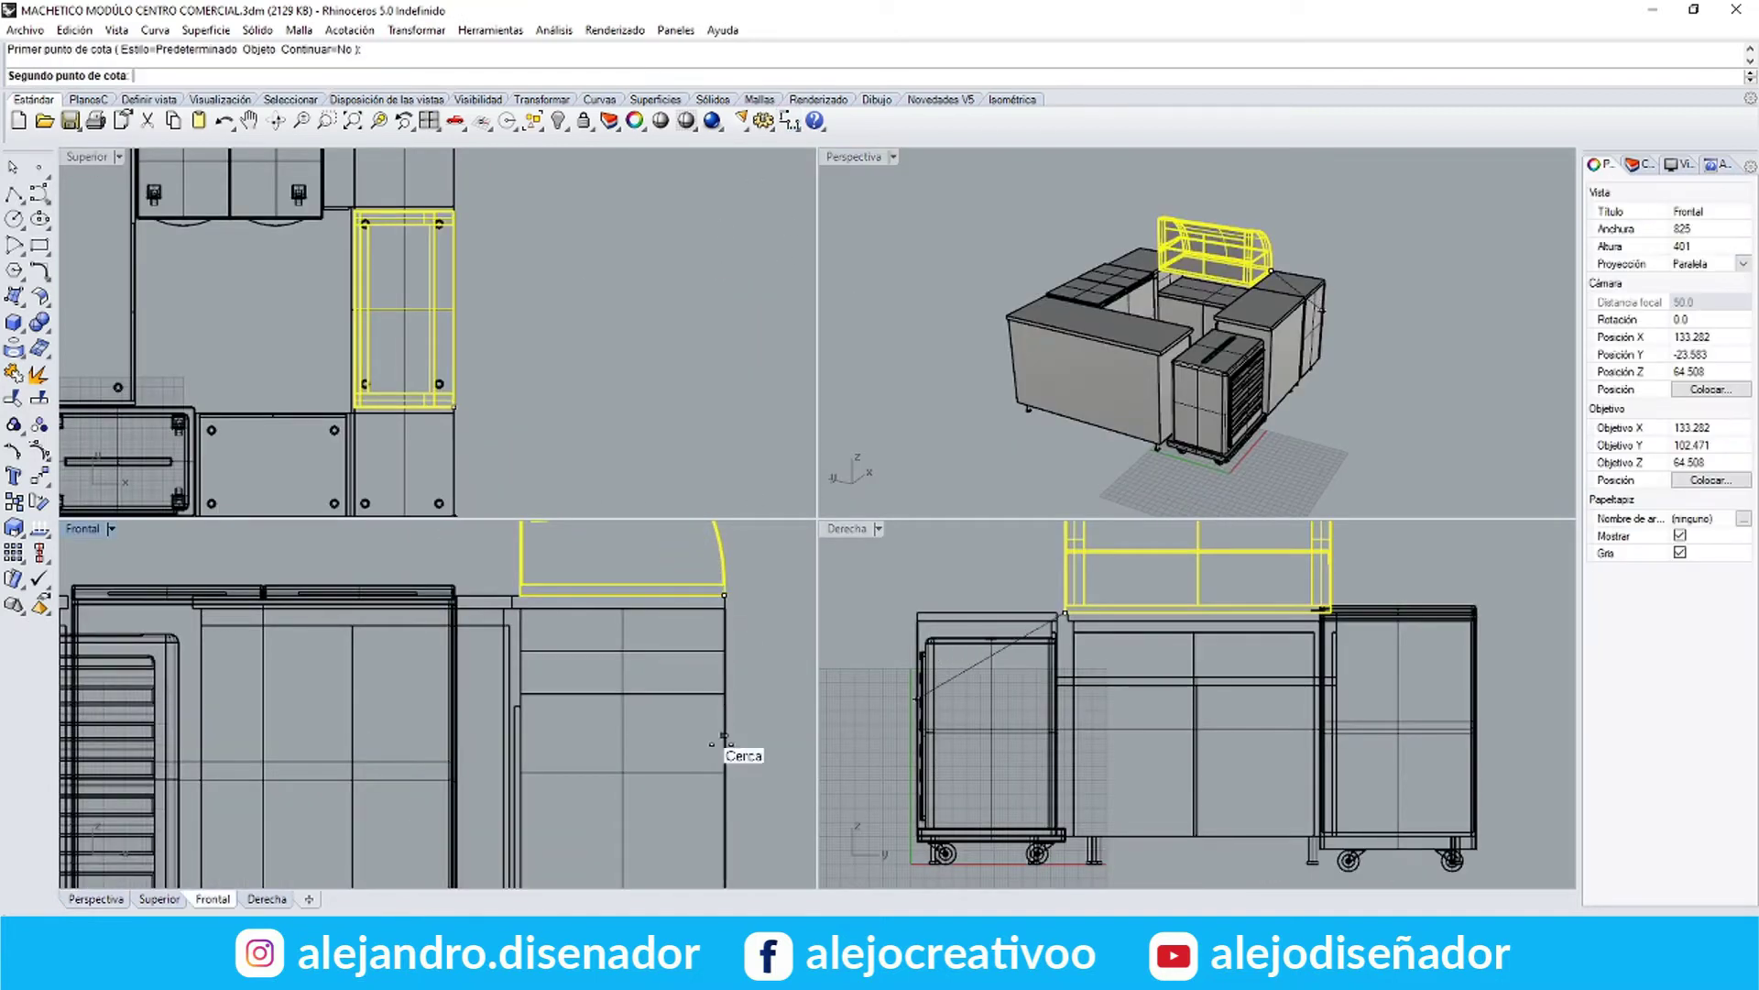
click(724, 750)
scroll(745, 744, up, 3)
scroll(744, 715, down, 5)
key(Escape)
Move the display case straight down in the front view so it rests on the low counter section
click(431, 32)
click(417, 51)
click(767, 583)
click(766, 656)
key(Delete)
double_click(853, 157)
scroll(791, 536, up, 3)
right_drag(744, 632, 1100, 582)
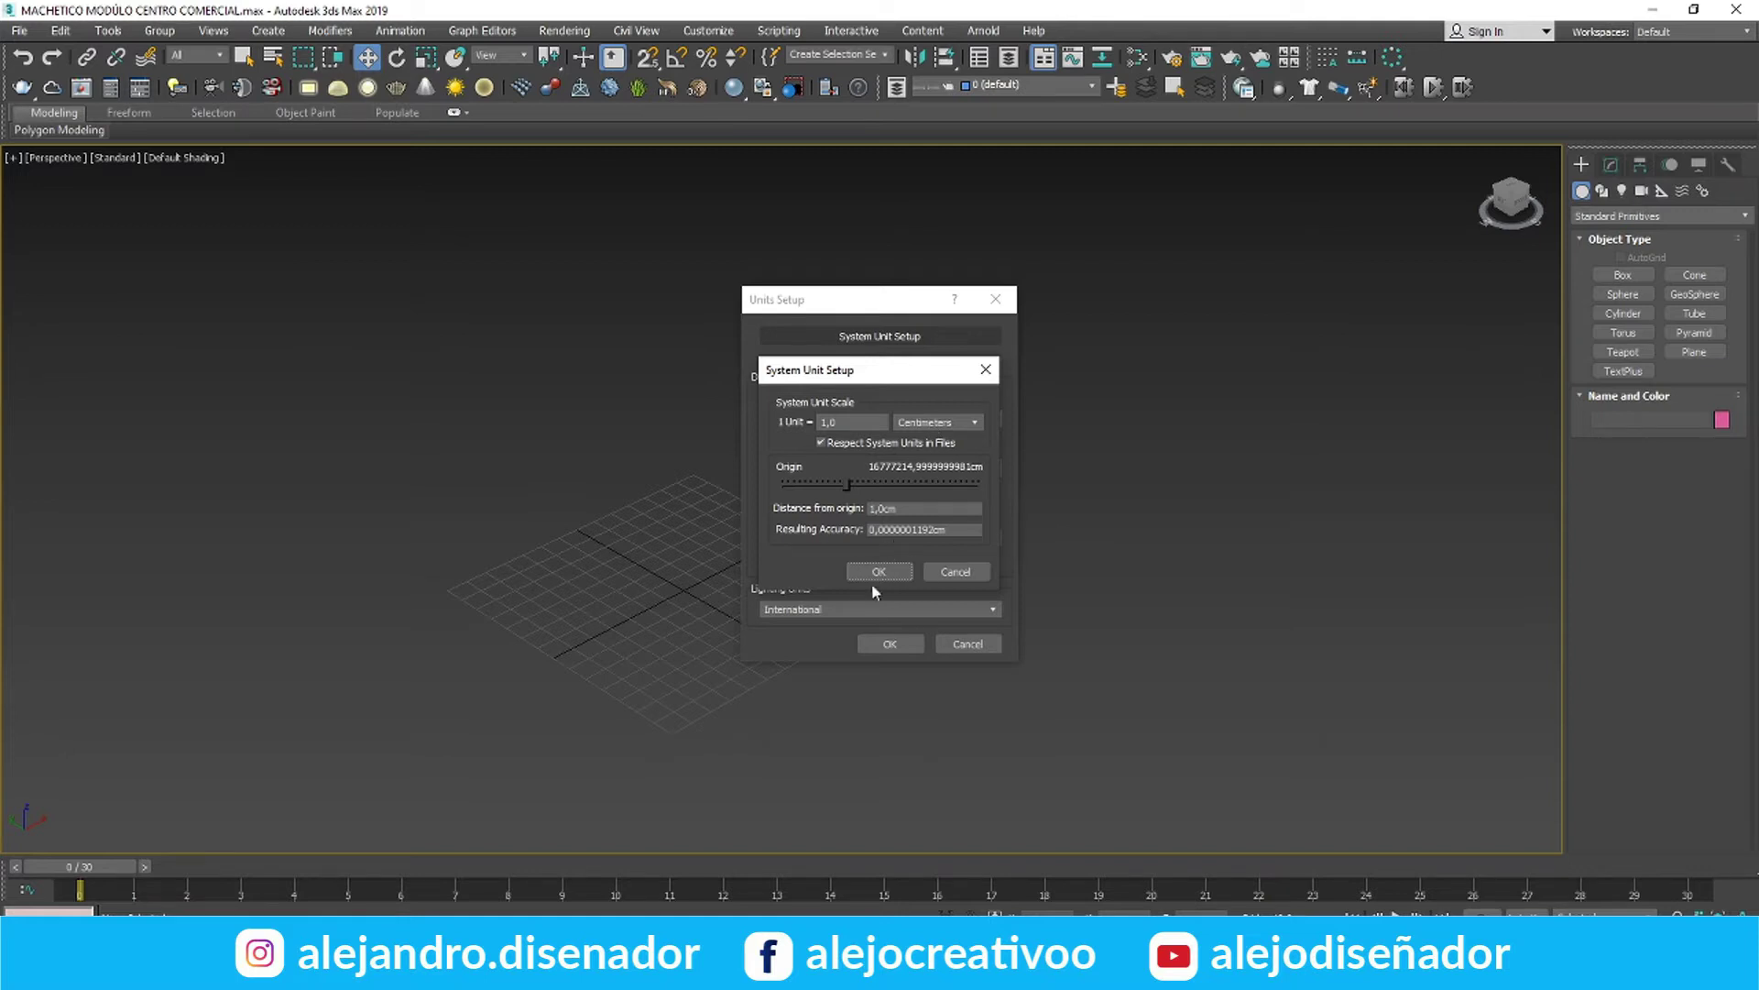
In 3ds Max, confirm the system unit as 1 centimetre and set the metric display units to Centimeters
click(876, 570)
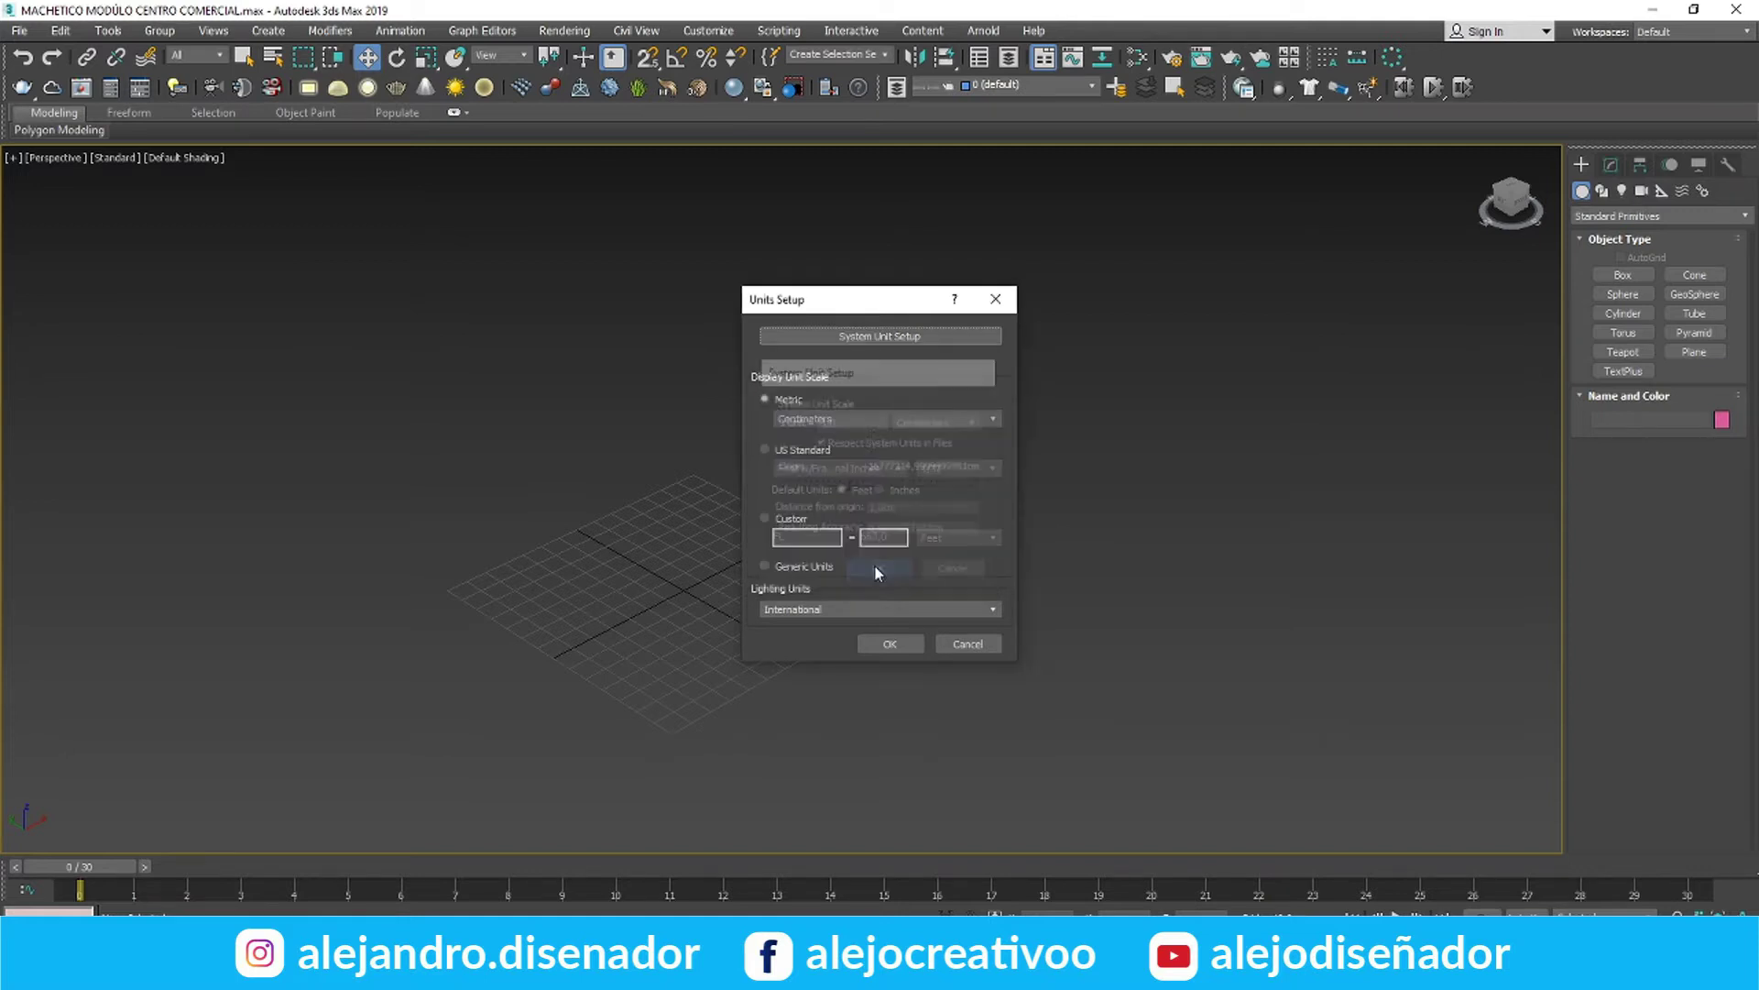
click(802, 419)
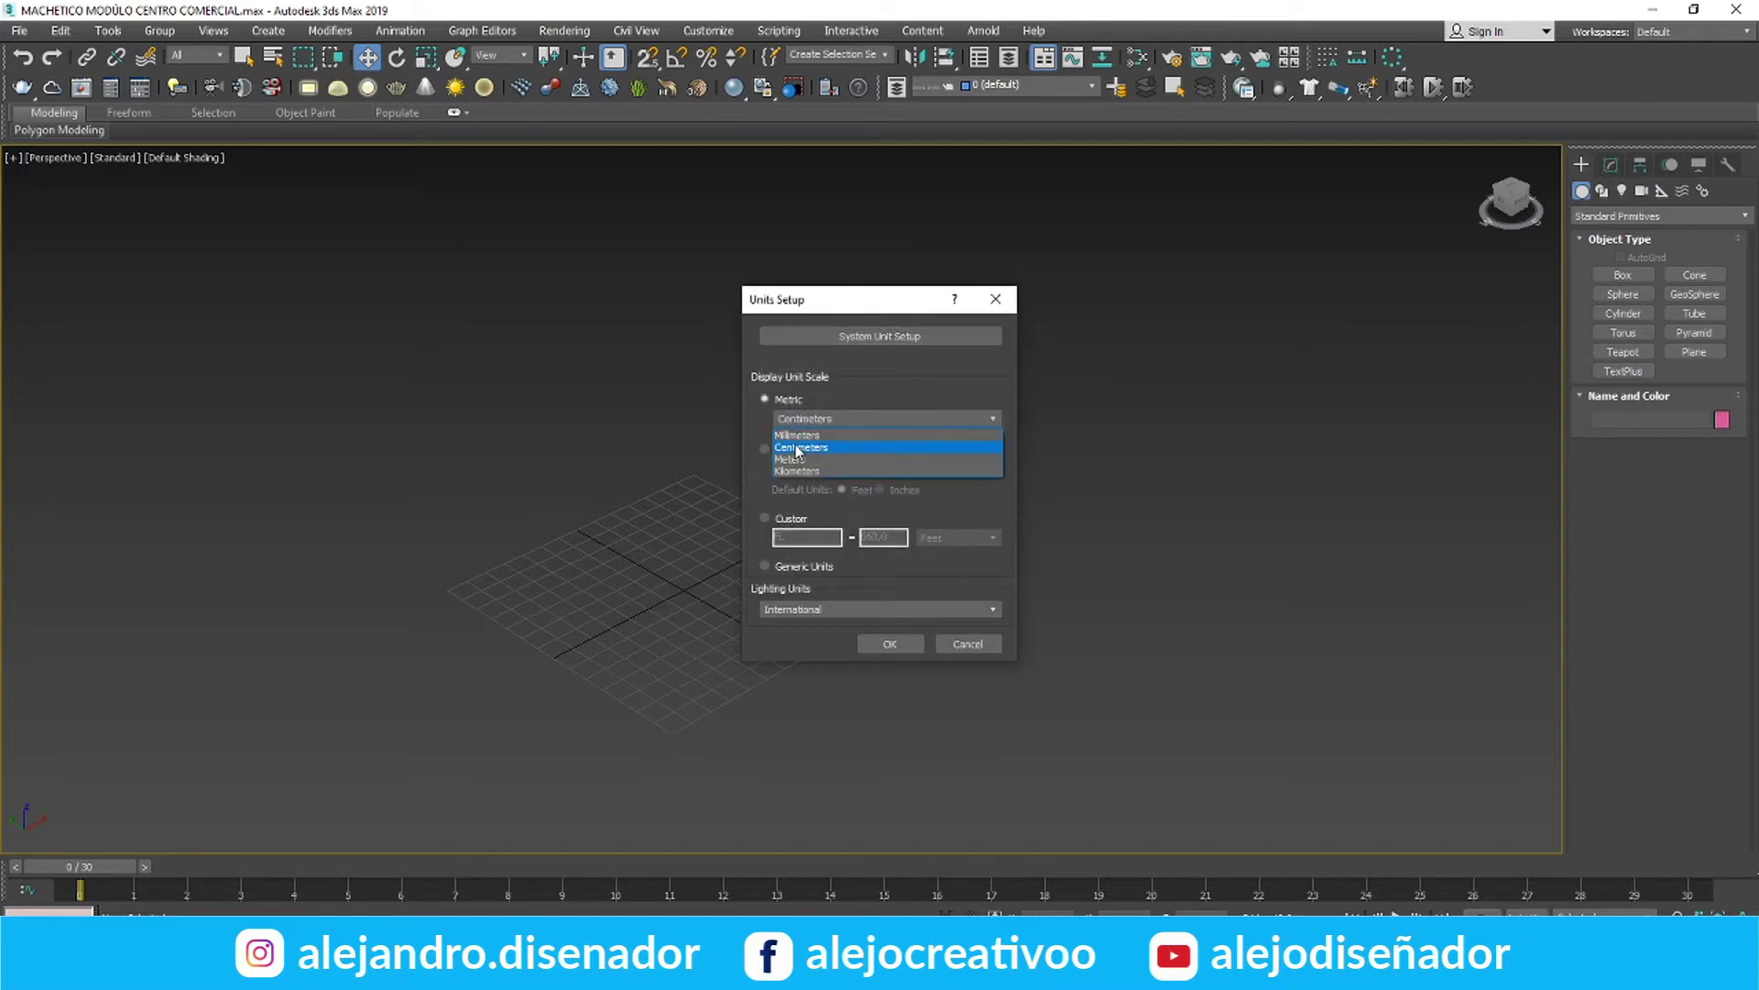
click(790, 448)
click(885, 645)
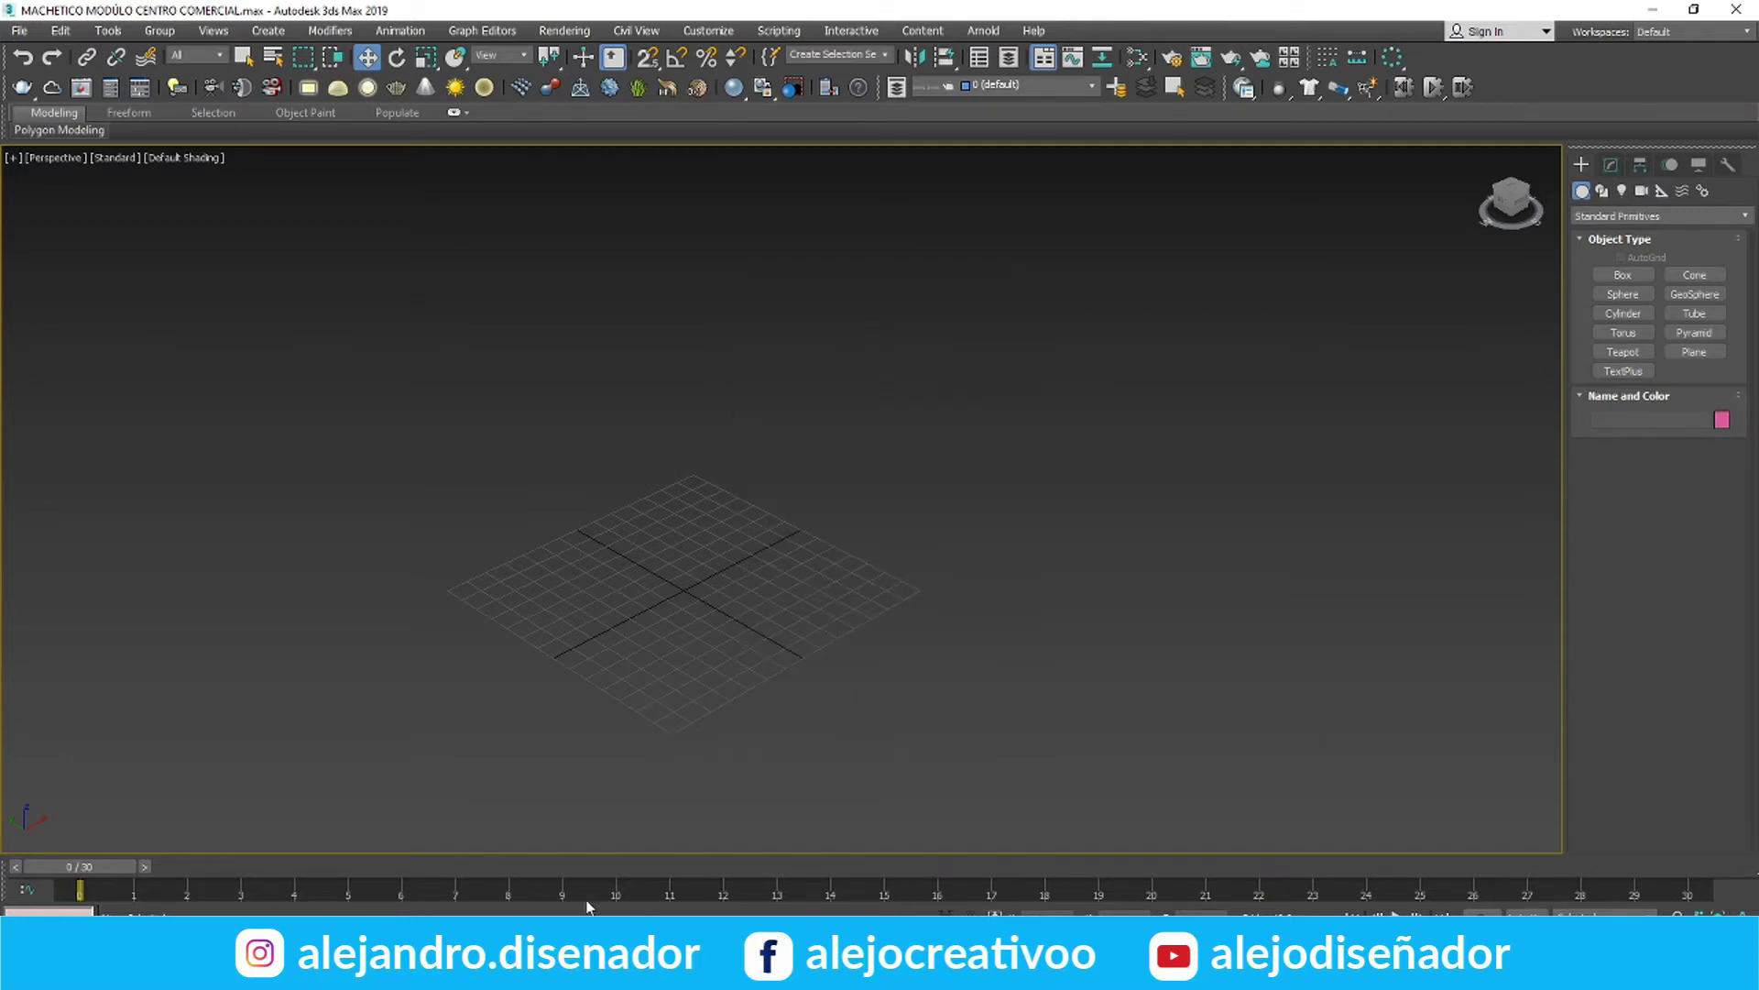
Switch to Rhinoceros, select the whole kiosk and export it as the 3D Studio file MACHETICO MODÚLO CENTRO COMERCIAL.3ds
click(994, 971)
key(ctrl+a)
click(24, 30)
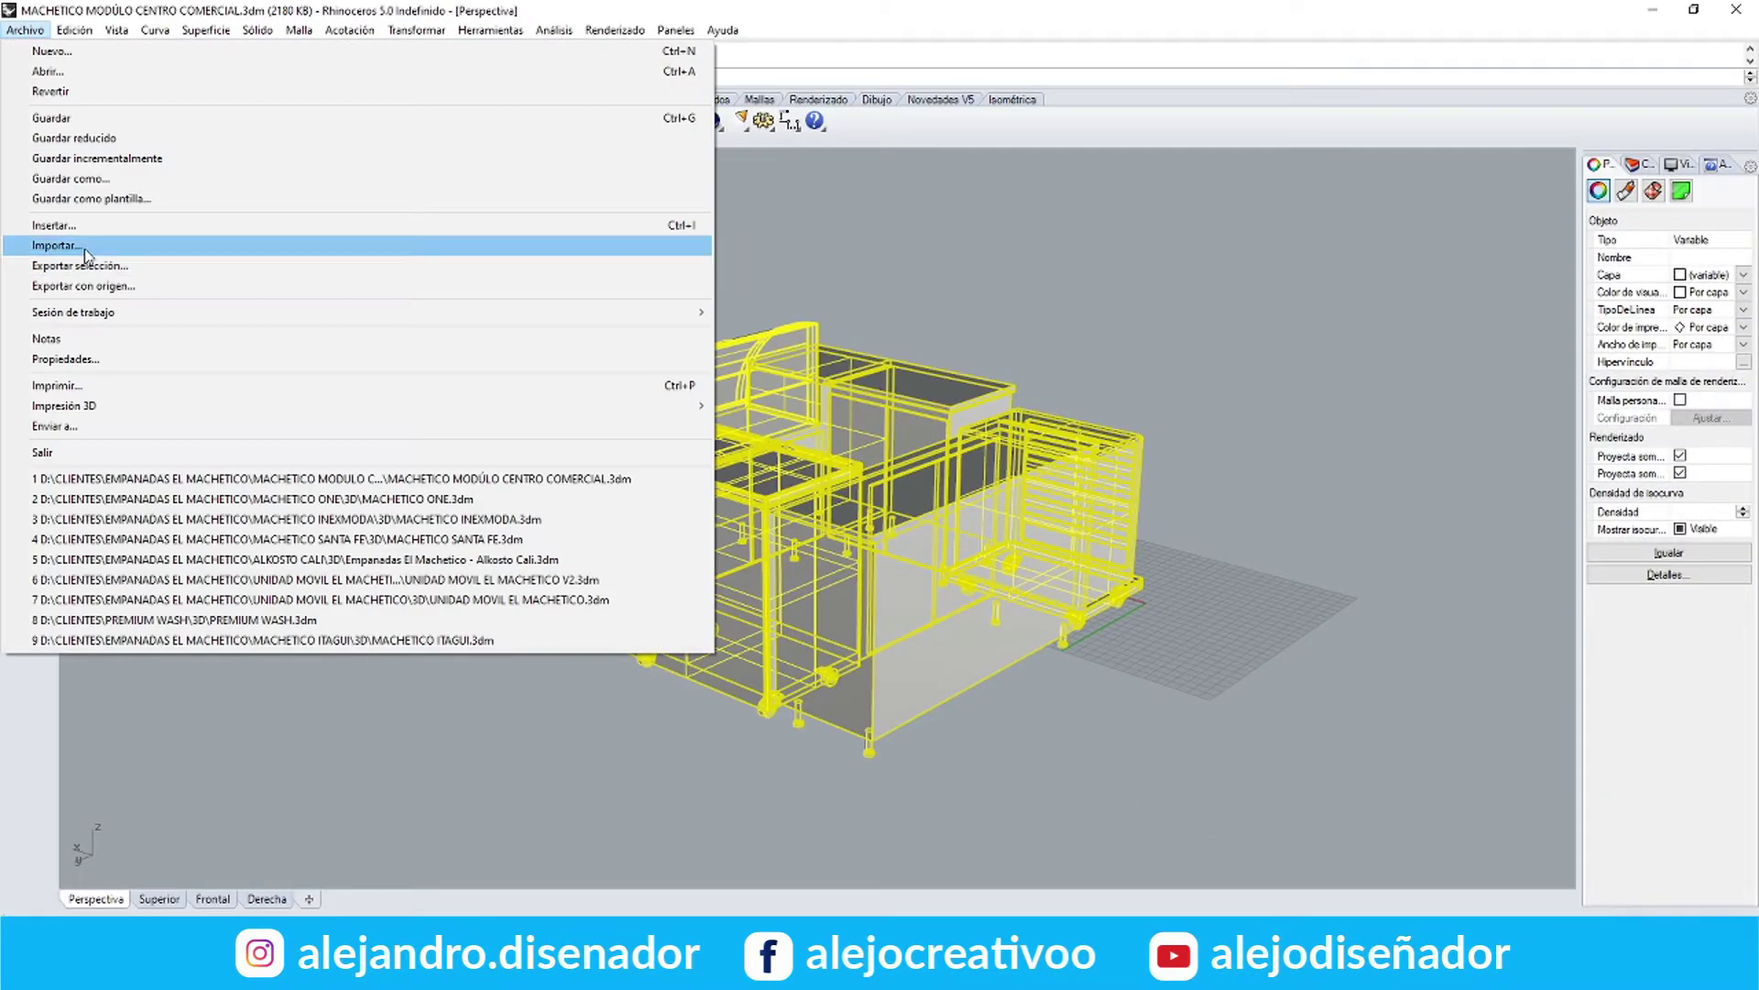
click(89, 267)
click(752, 628)
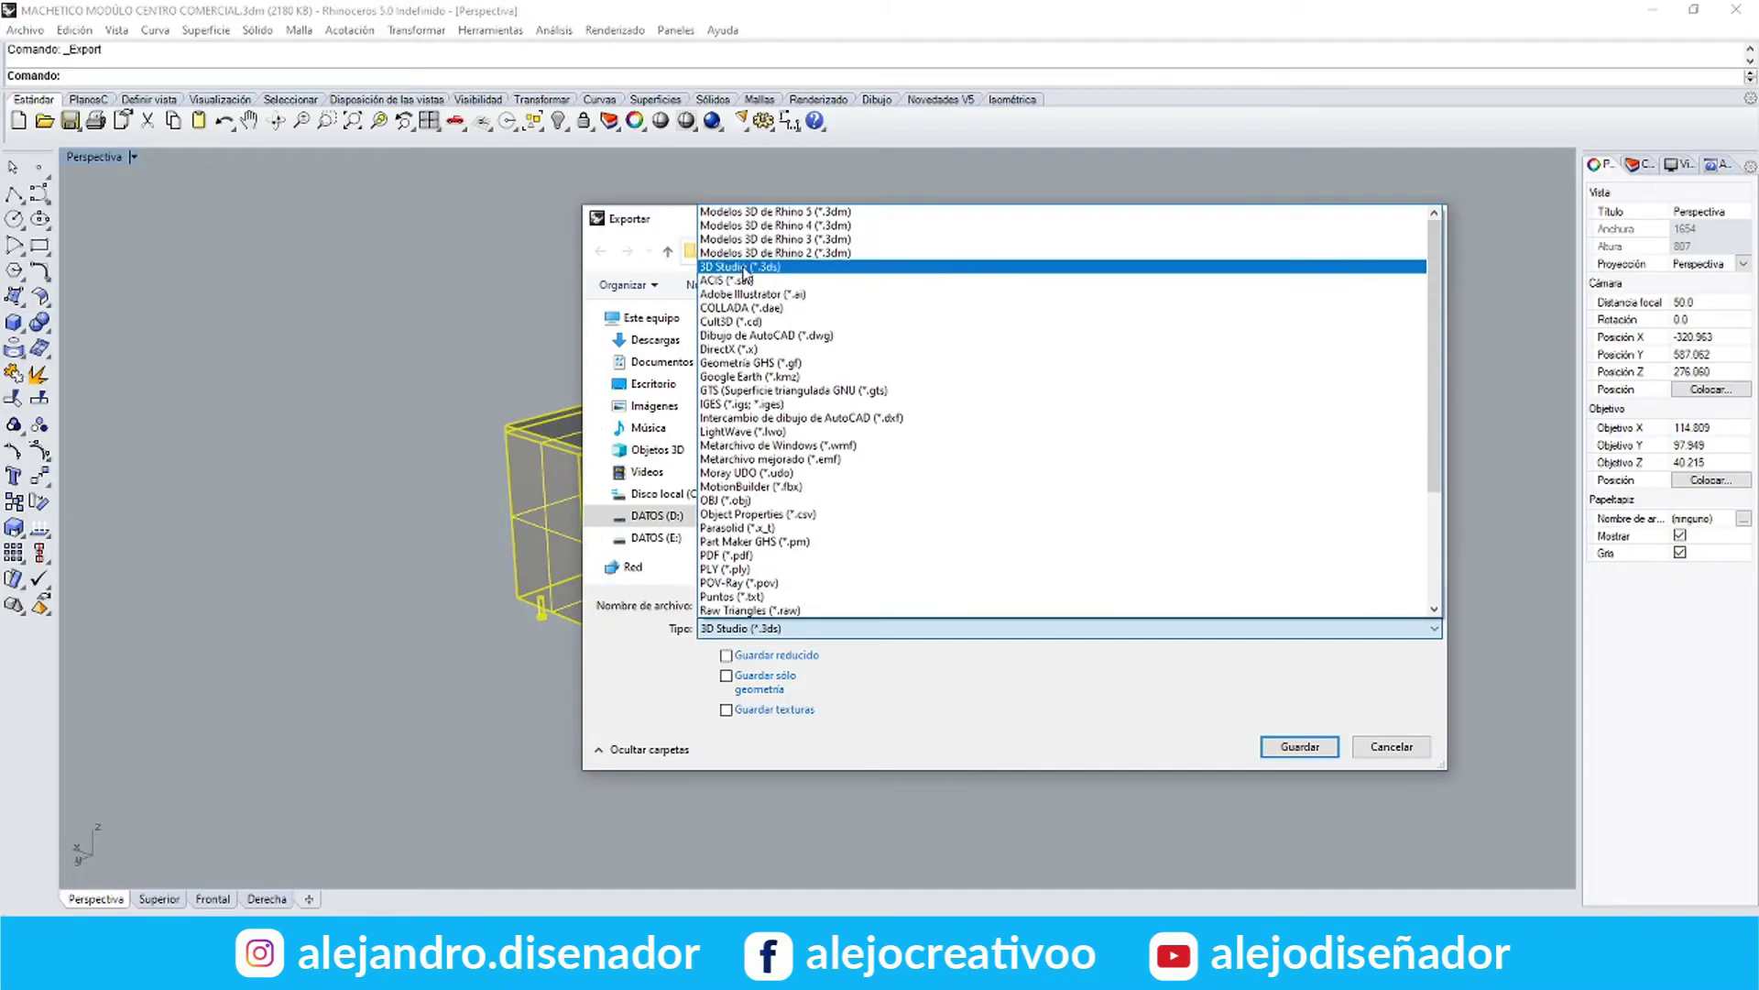
click(739, 500)
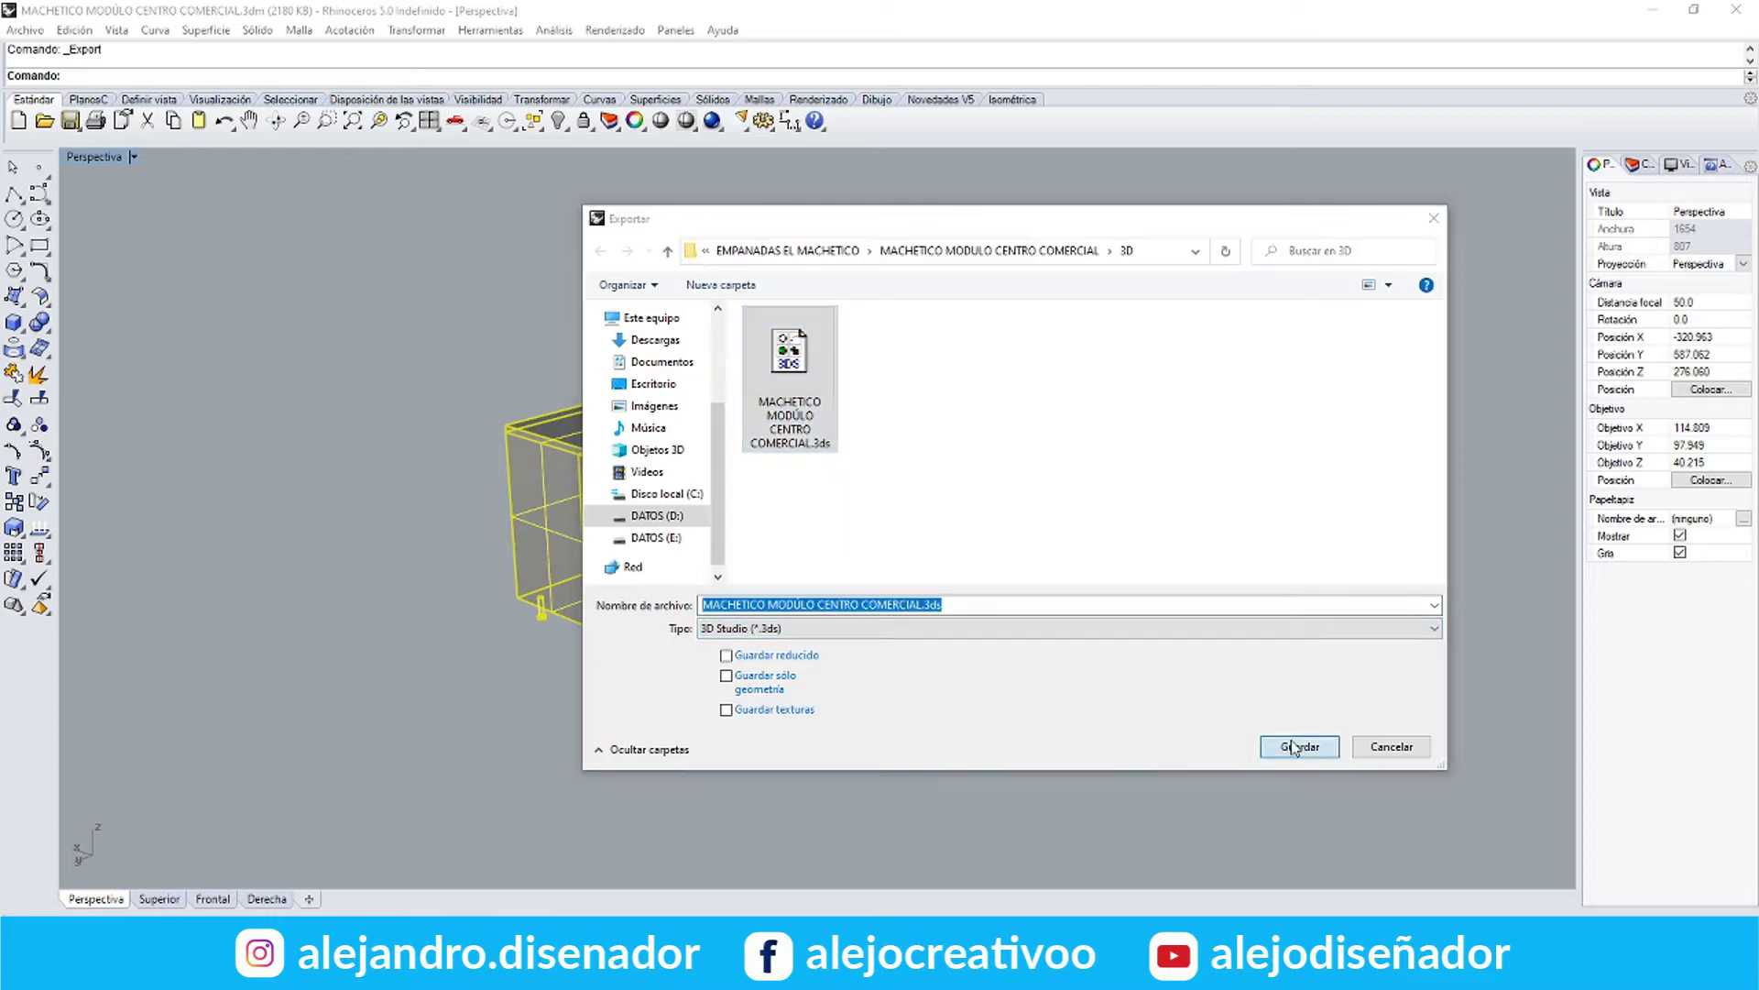
click(1299, 746)
click(727, 509)
Bring the exported kiosk into the 3ds Max scene, fit it in the viewports and deselect it
click(298, 971)
click(110, 876)
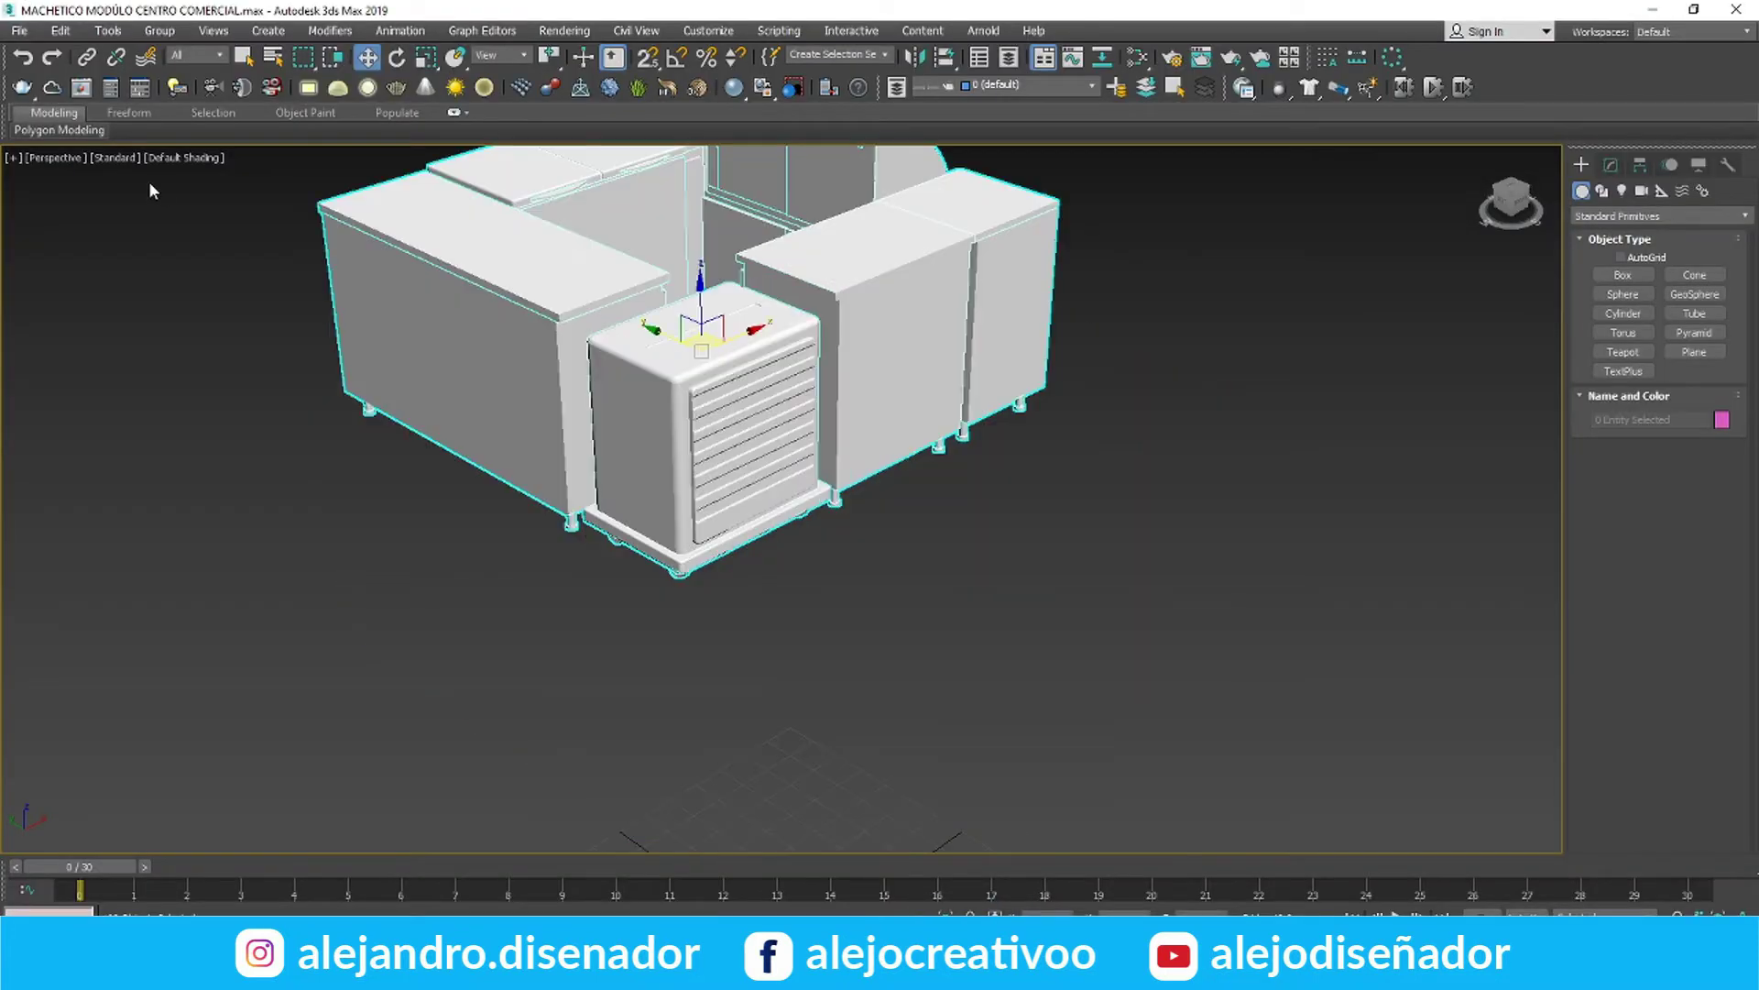
key(alt+w)
key(ctrl+shift+z)
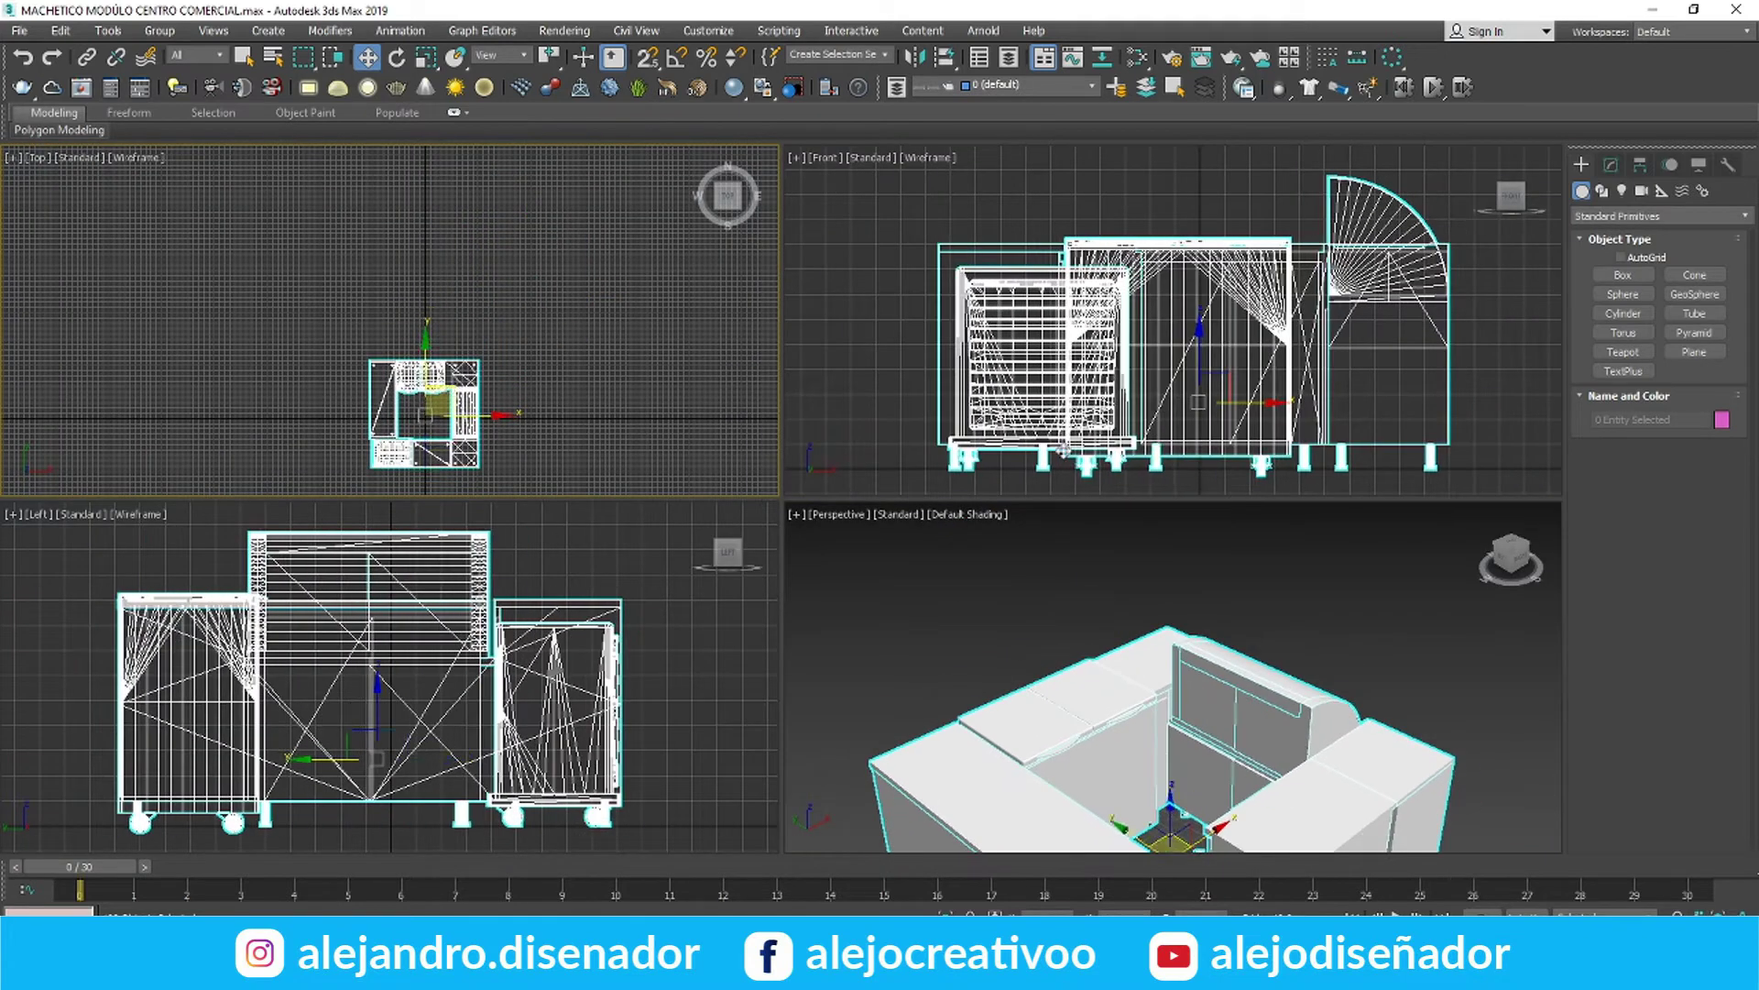
scroll(442, 640, down, 5)
scroll(1065, 646, down, 7)
scroll(1066, 650, up, 4)
key(alt+w)
middle_drag(1066, 651, 1134, 604)
click(1042, 370)
click(554, 34)
click(583, 128)
click(356, 195)
click(311, 281)
click(518, 112)
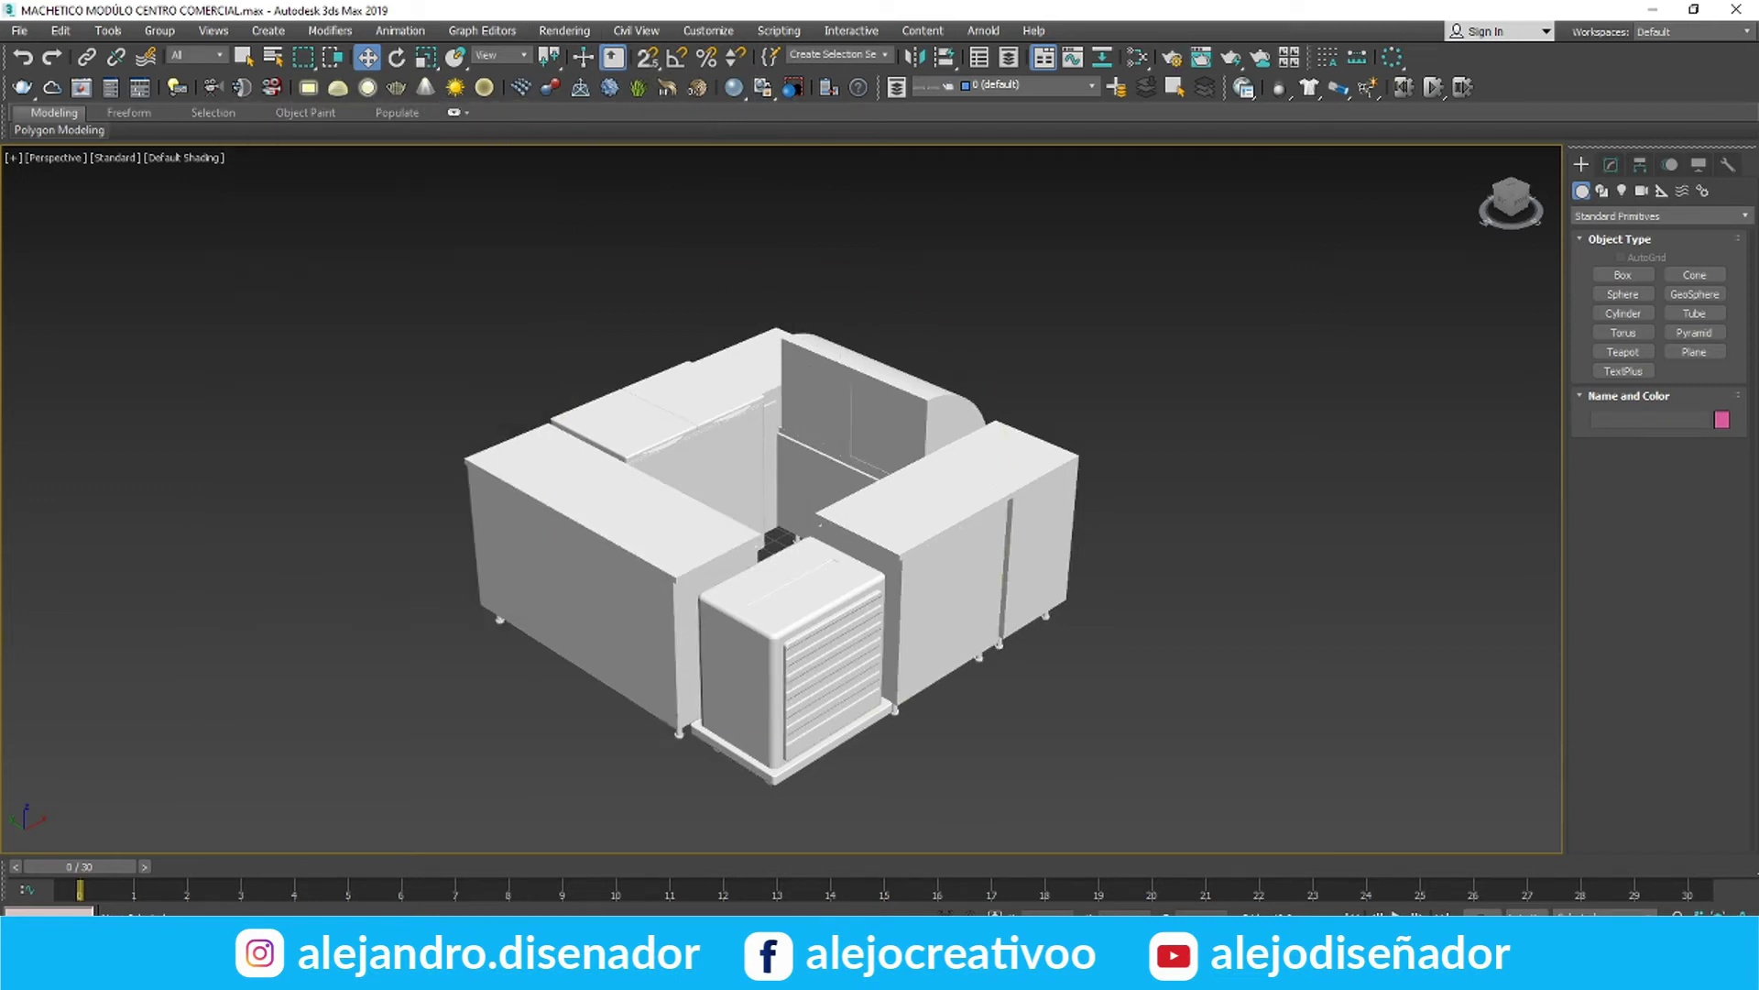
Examine the imported kiosk from the counter front and the curved display case side
click(1720, 937)
drag(797, 586, 895, 605)
scroll(895, 605, down, 5)
middle_drag(895, 605, 718, 562)
drag(718, 562, 586, 541)
scroll(779, 513, up, 3)
middle_drag(951, 507, 1026, 513)
scroll(849, 528, up, 4)
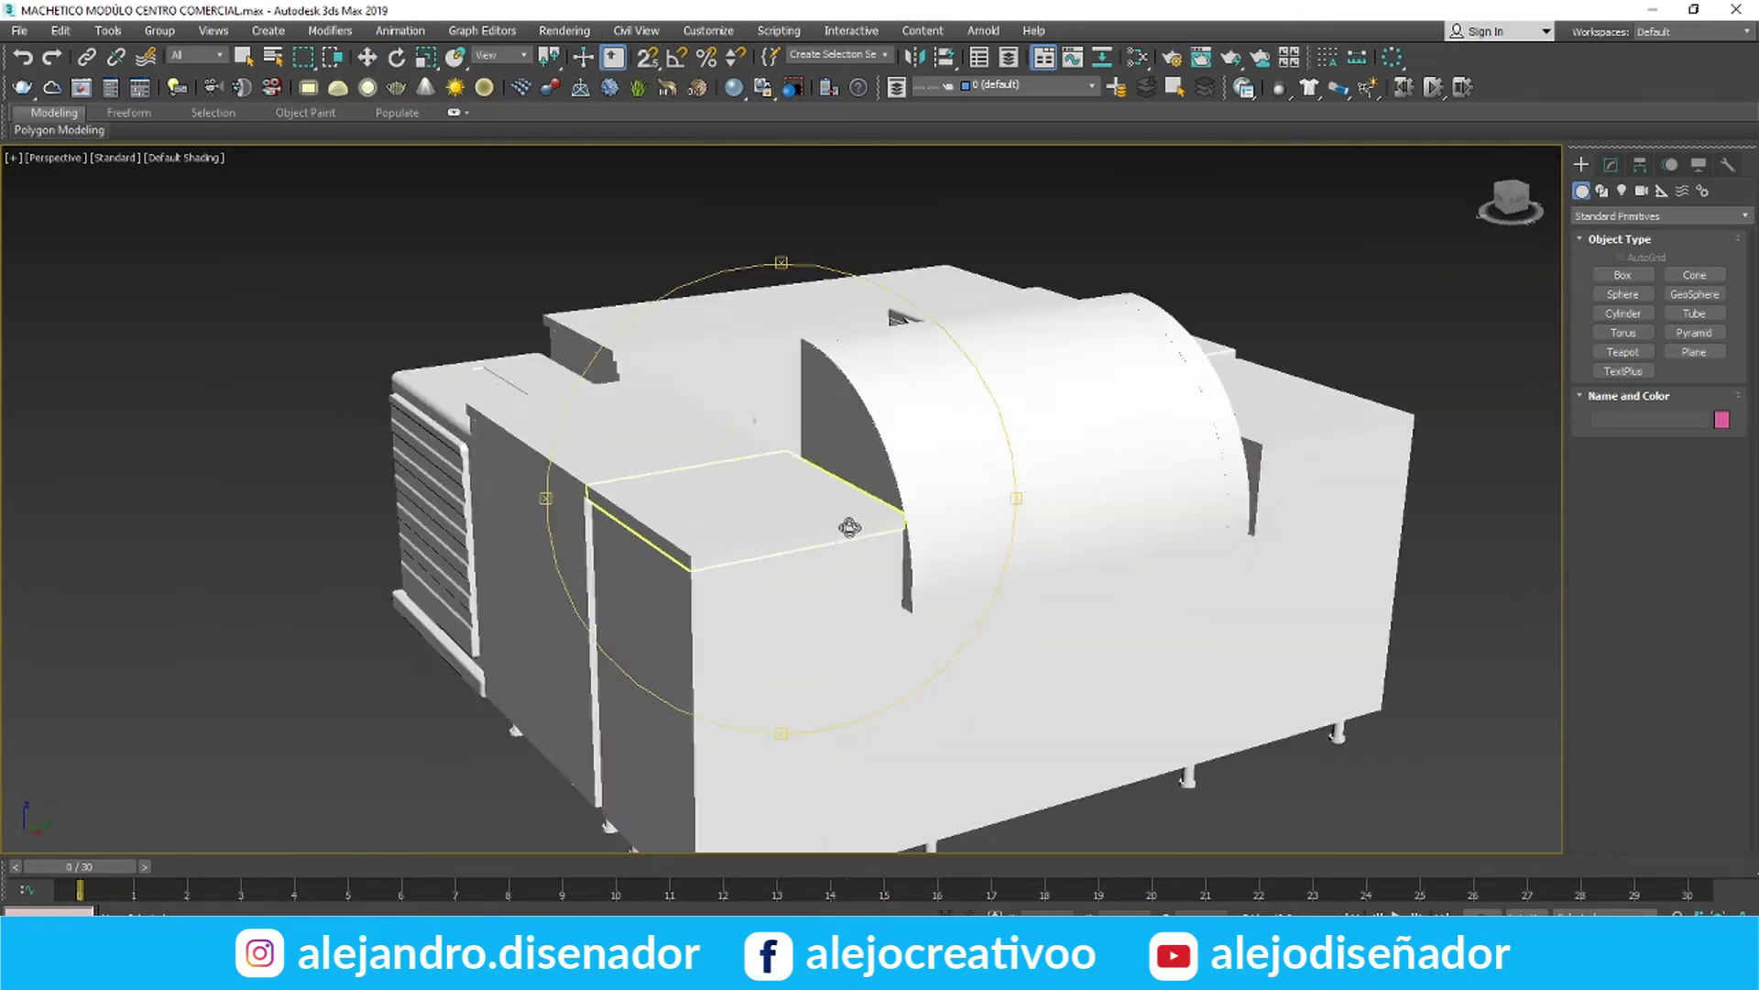
scroll(849, 527, down, 4)
middle_drag(849, 528, 710, 502)
right_click(1026, 352)
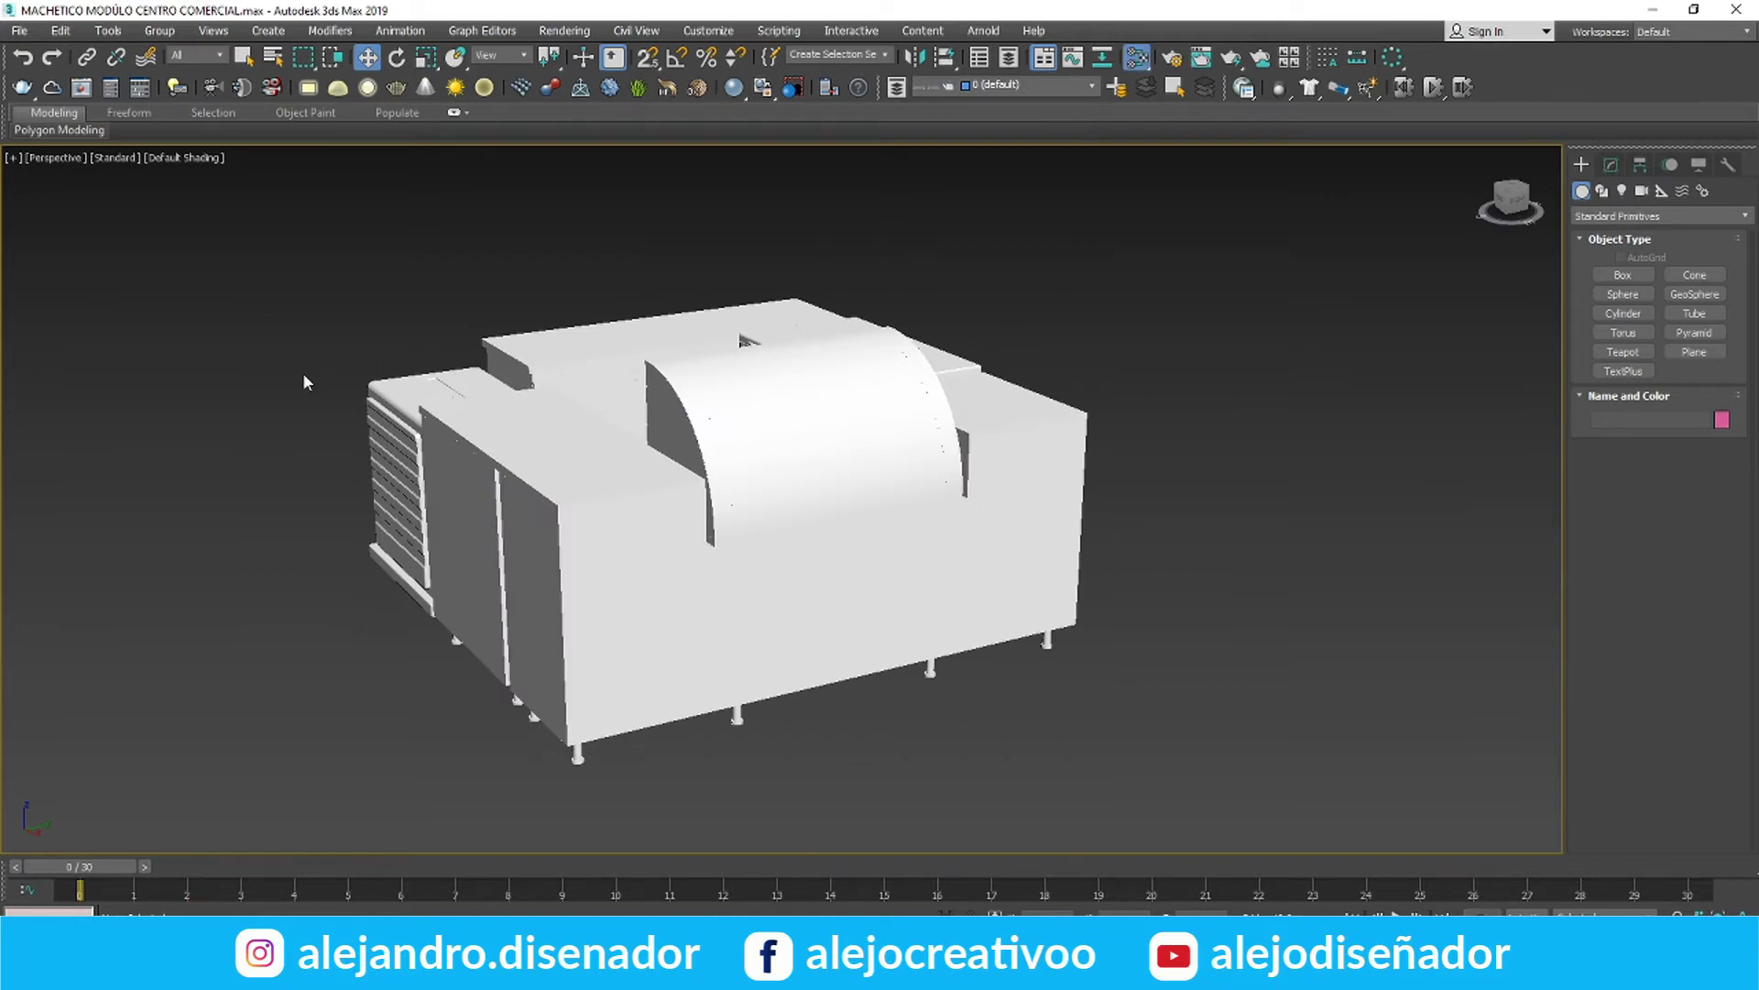
Create a VRayMtl material named vidrio in the Slate Material Editor and enable its shaded display in the viewport
key(m)
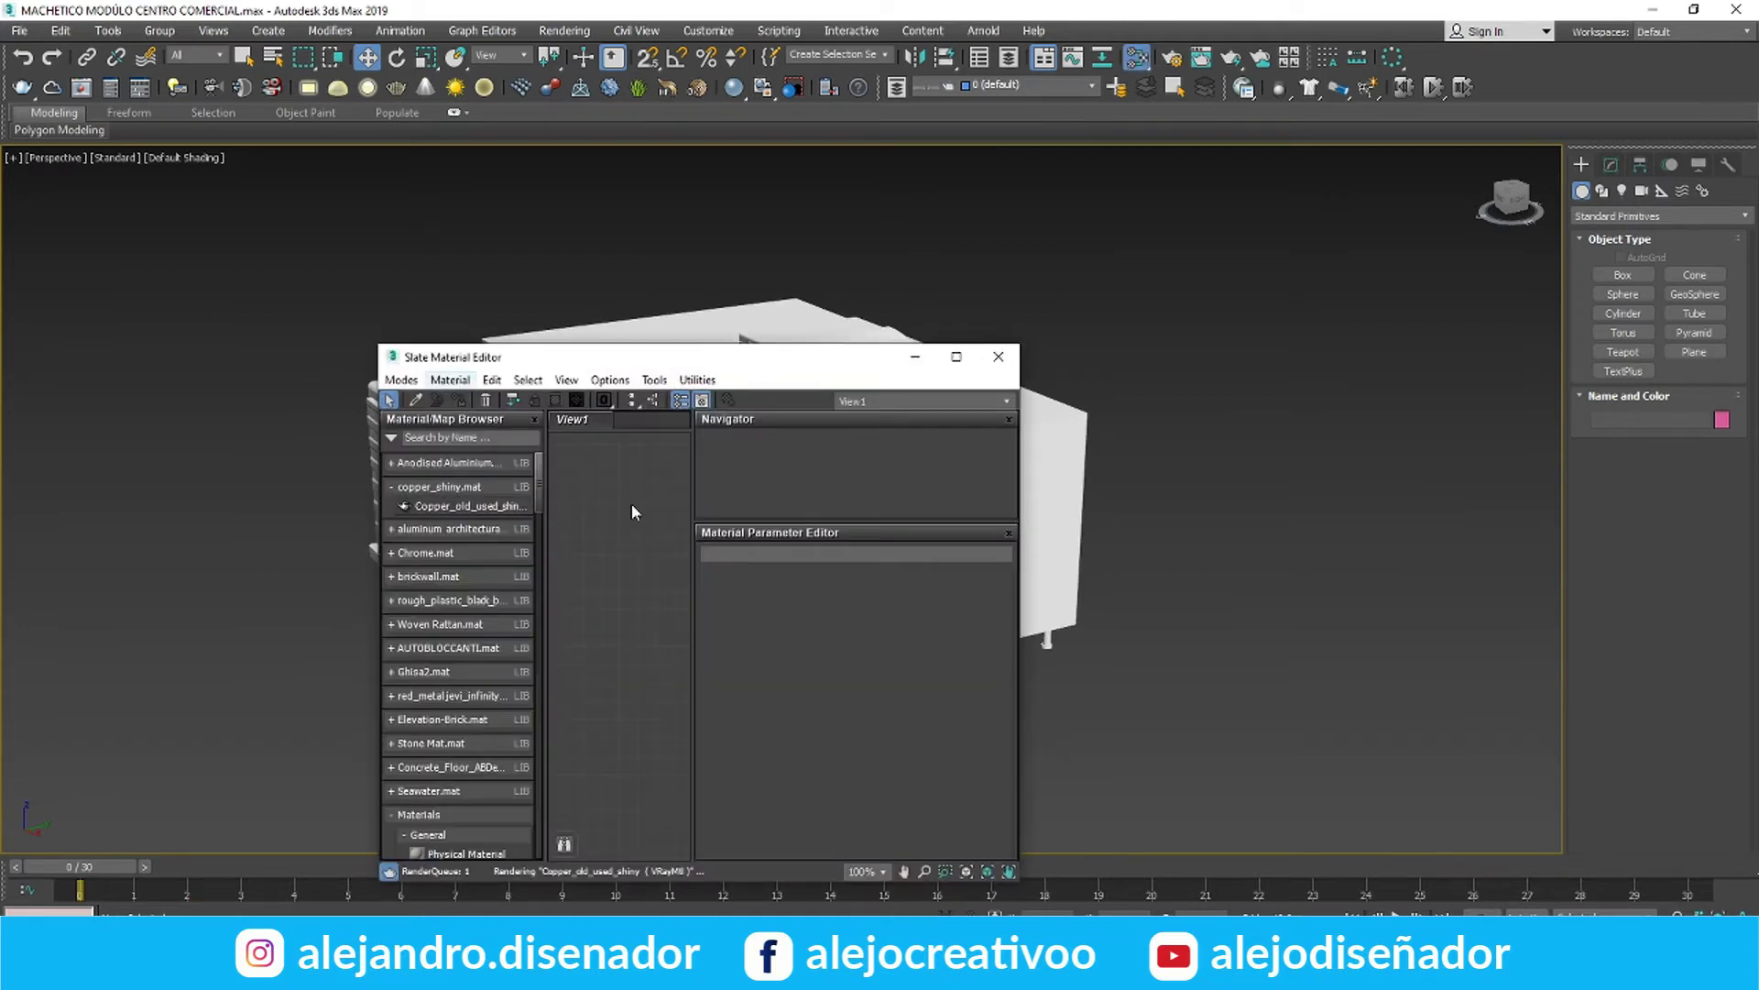
click(956, 357)
scroll(59, 839, down, 5)
drag(67, 774, 665, 339)
double_click(665, 339)
drag(1549, 203, 1191, 217)
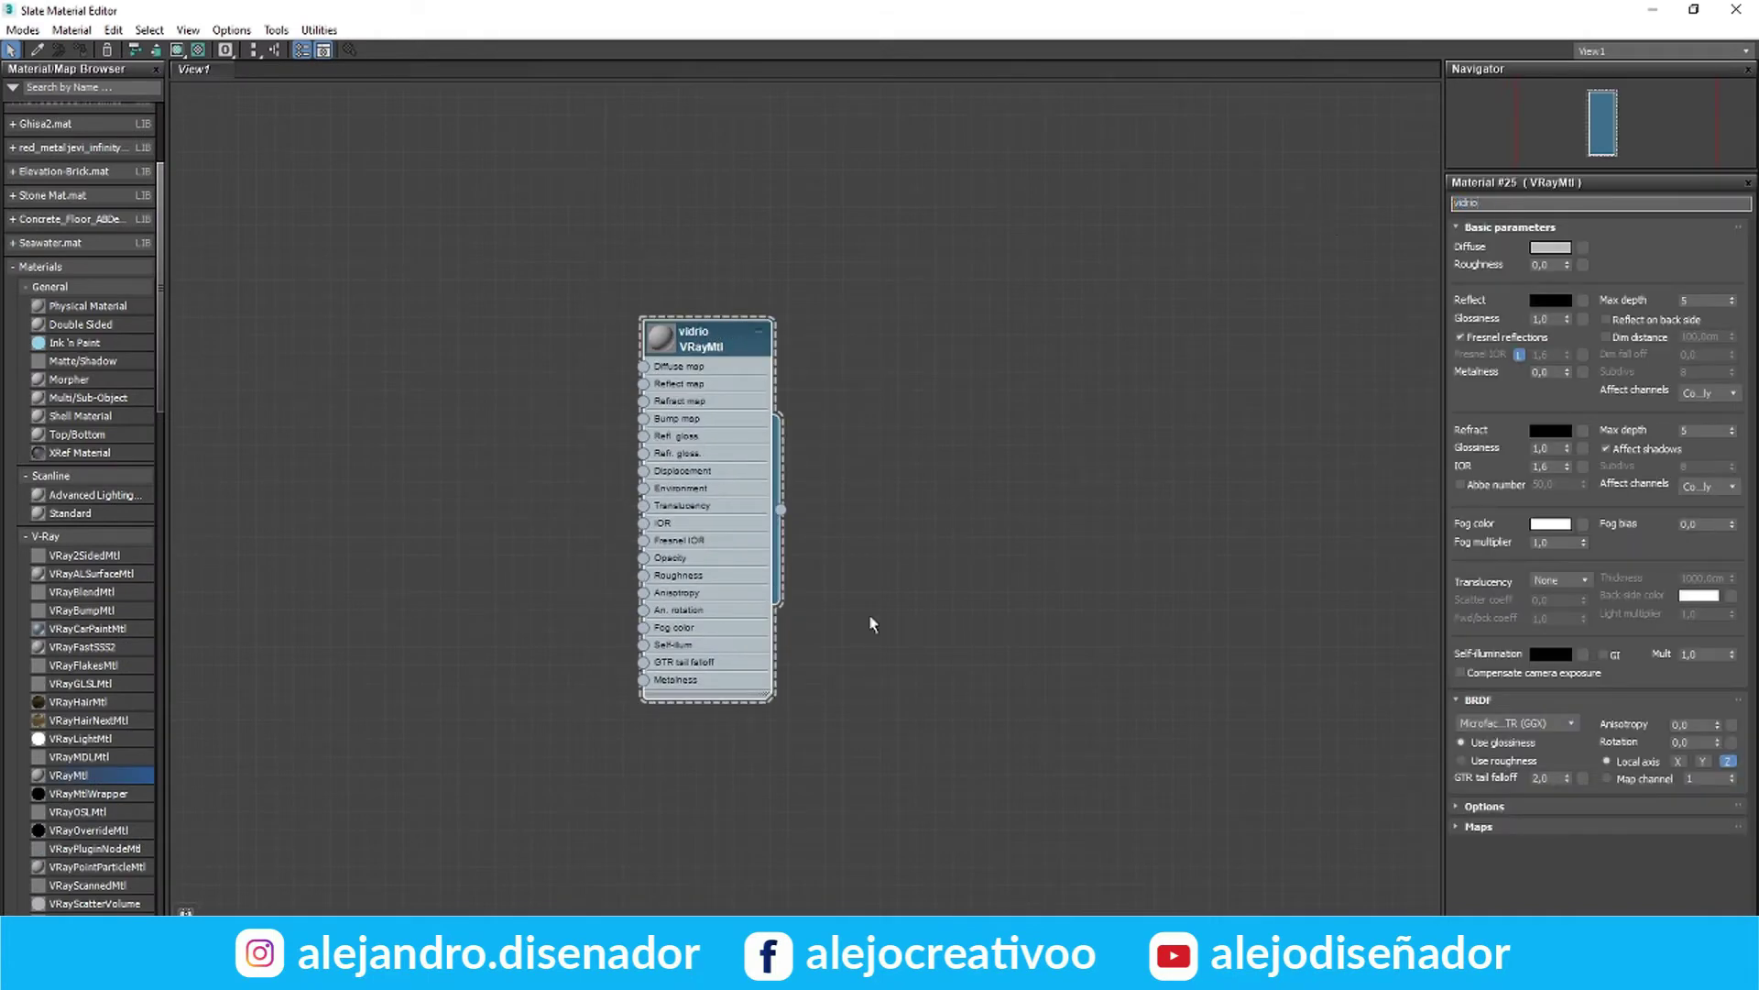
drag(666, 332, 679, 400)
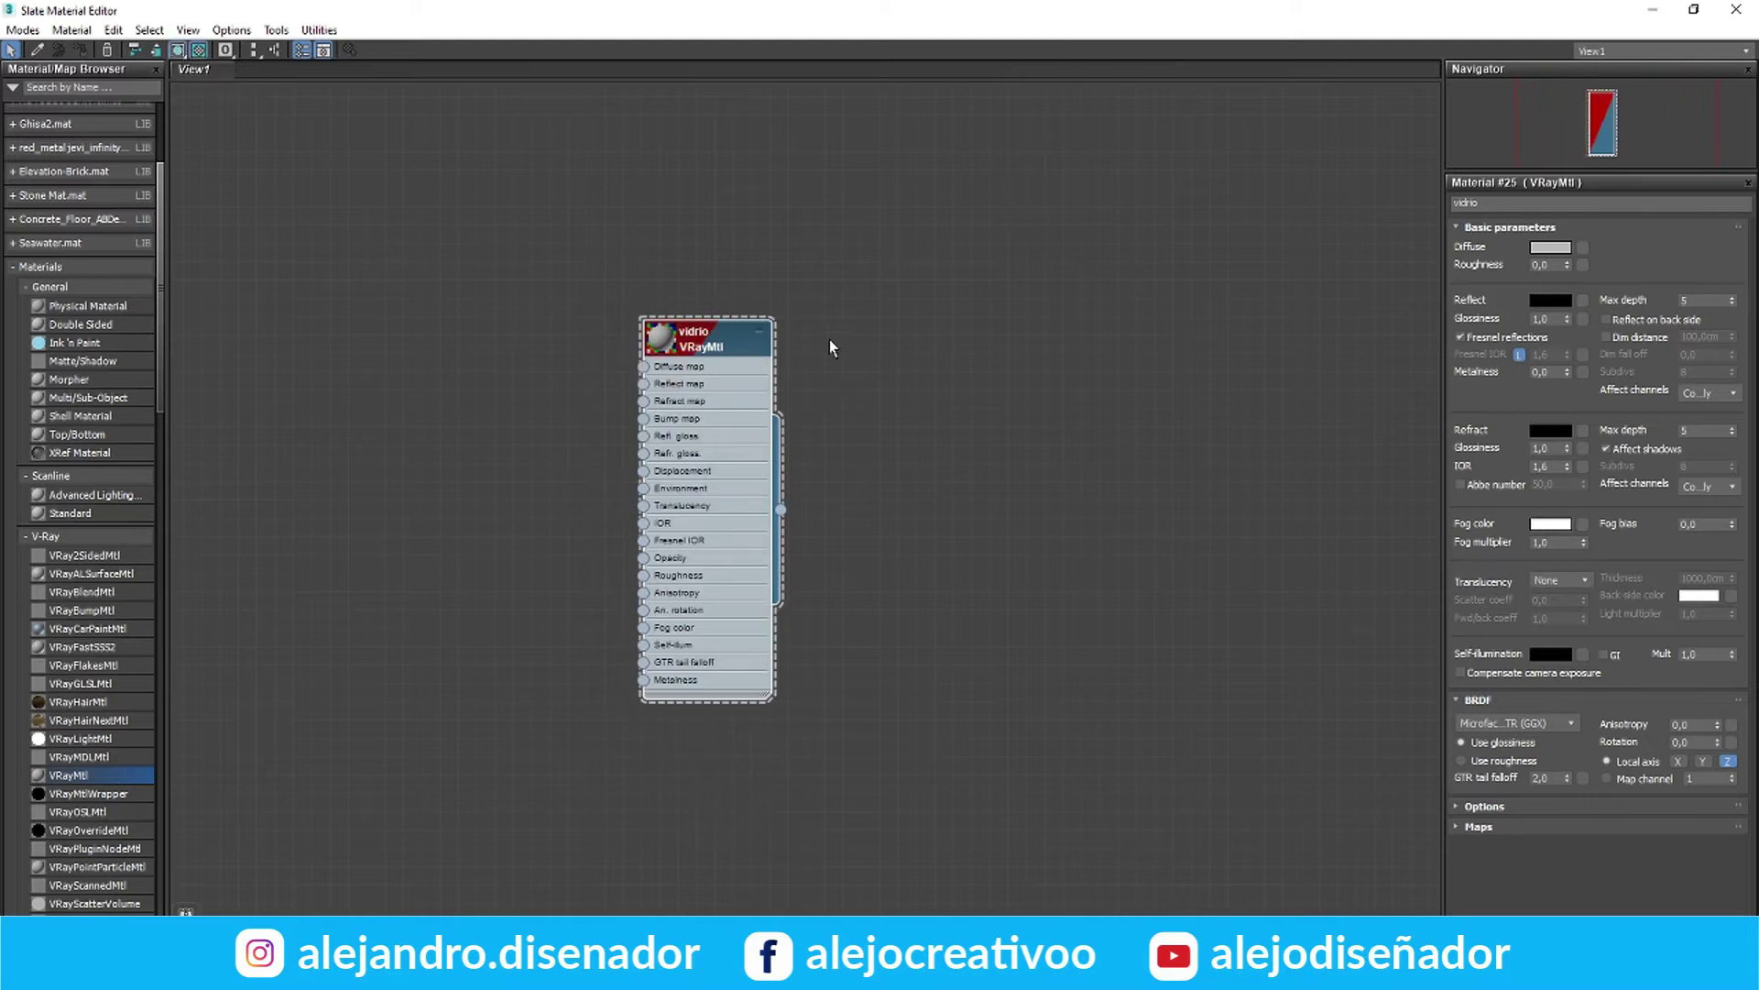
Set both the diffuse and reflection colours of the vidrio material to white
click(1551, 247)
drag(370, 128, 366, 253)
click(678, 281)
click(1558, 301)
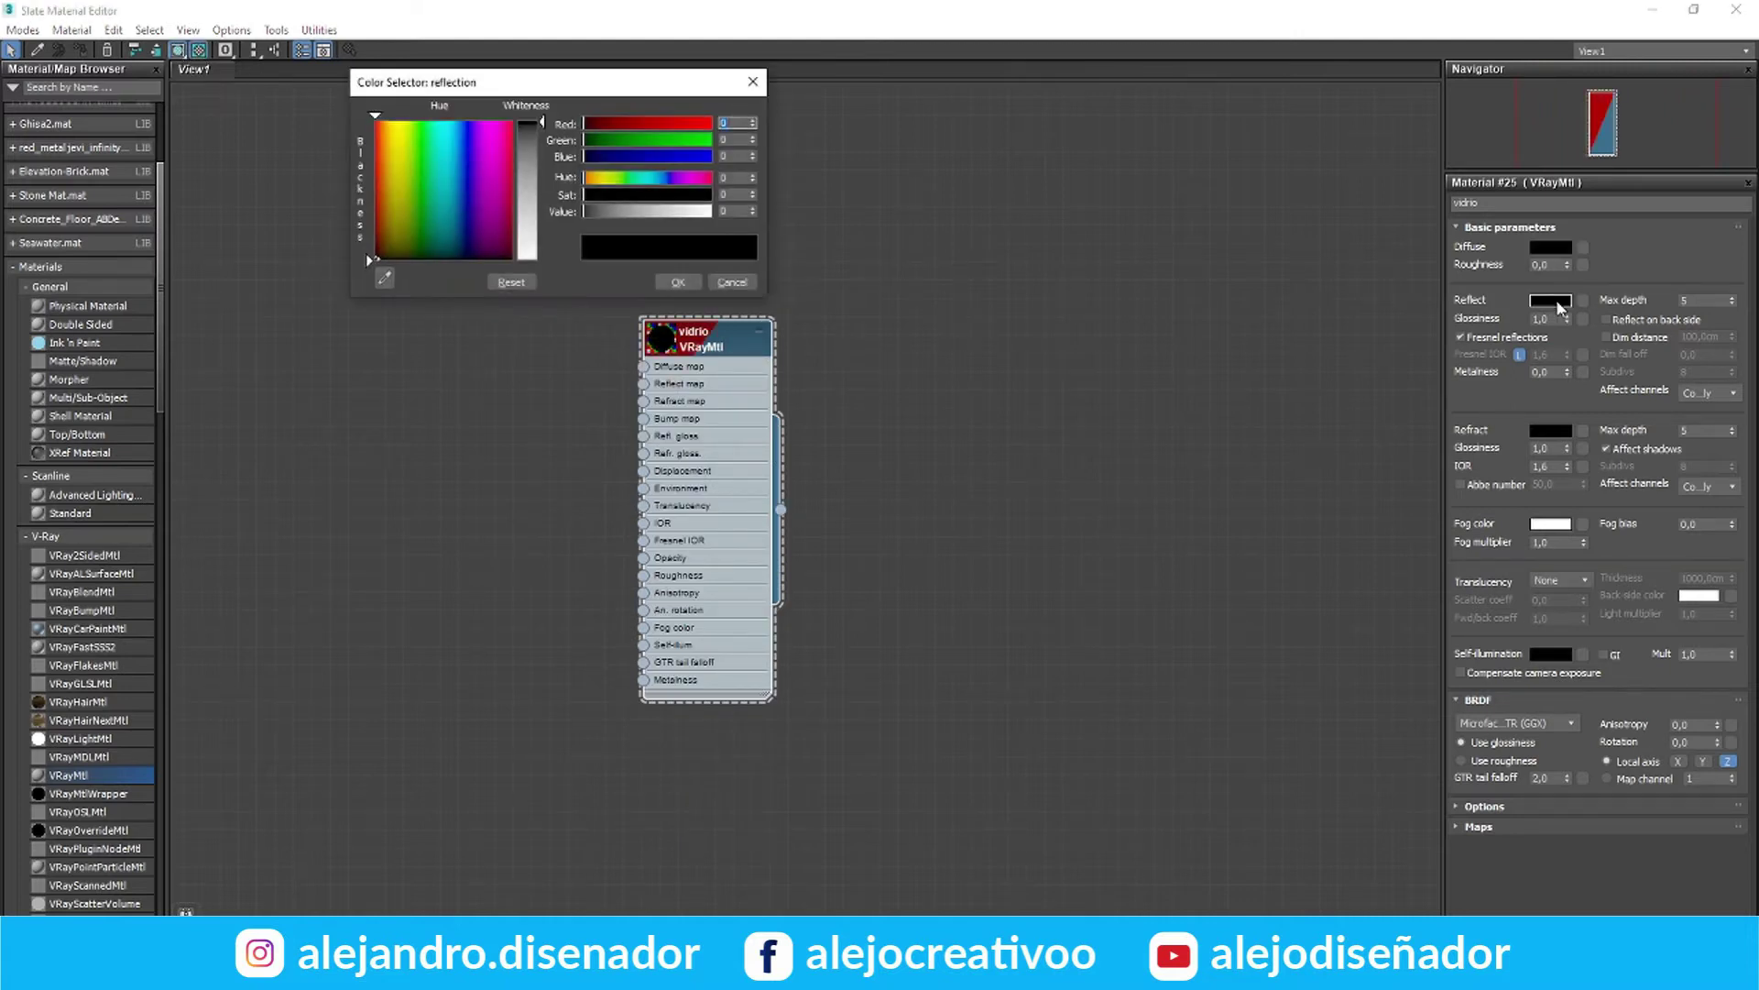
drag(631, 214, 712, 212)
click(678, 280)
click(1551, 246)
click(678, 281)
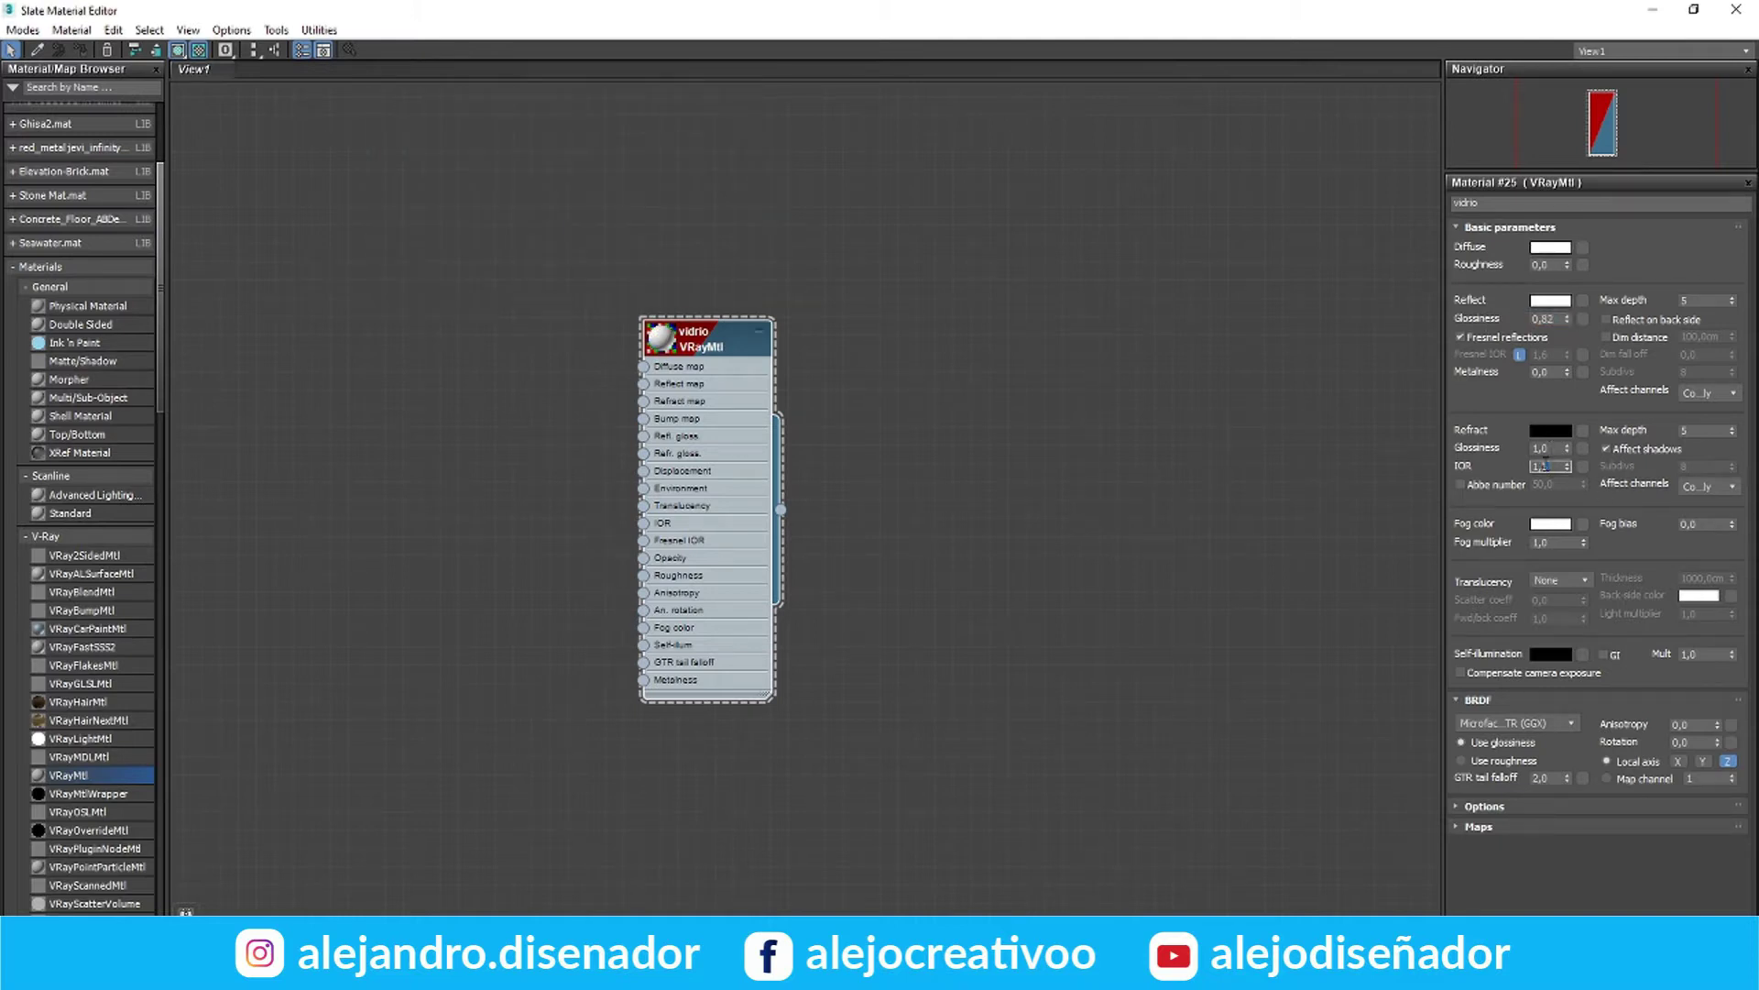
Set the vidrio material's IOR to 1,52, its diffuse colour to black and its refraction colour to white
scroll(700, 359, up, 1)
click(1551, 246)
drag(660, 213, 712, 212)
click(678, 283)
scroll(733, 371, up, 4)
double_click(629, 328)
click(1551, 430)
click(678, 281)
middle_drag(773, 398, 773, 288)
double_click(668, 248)
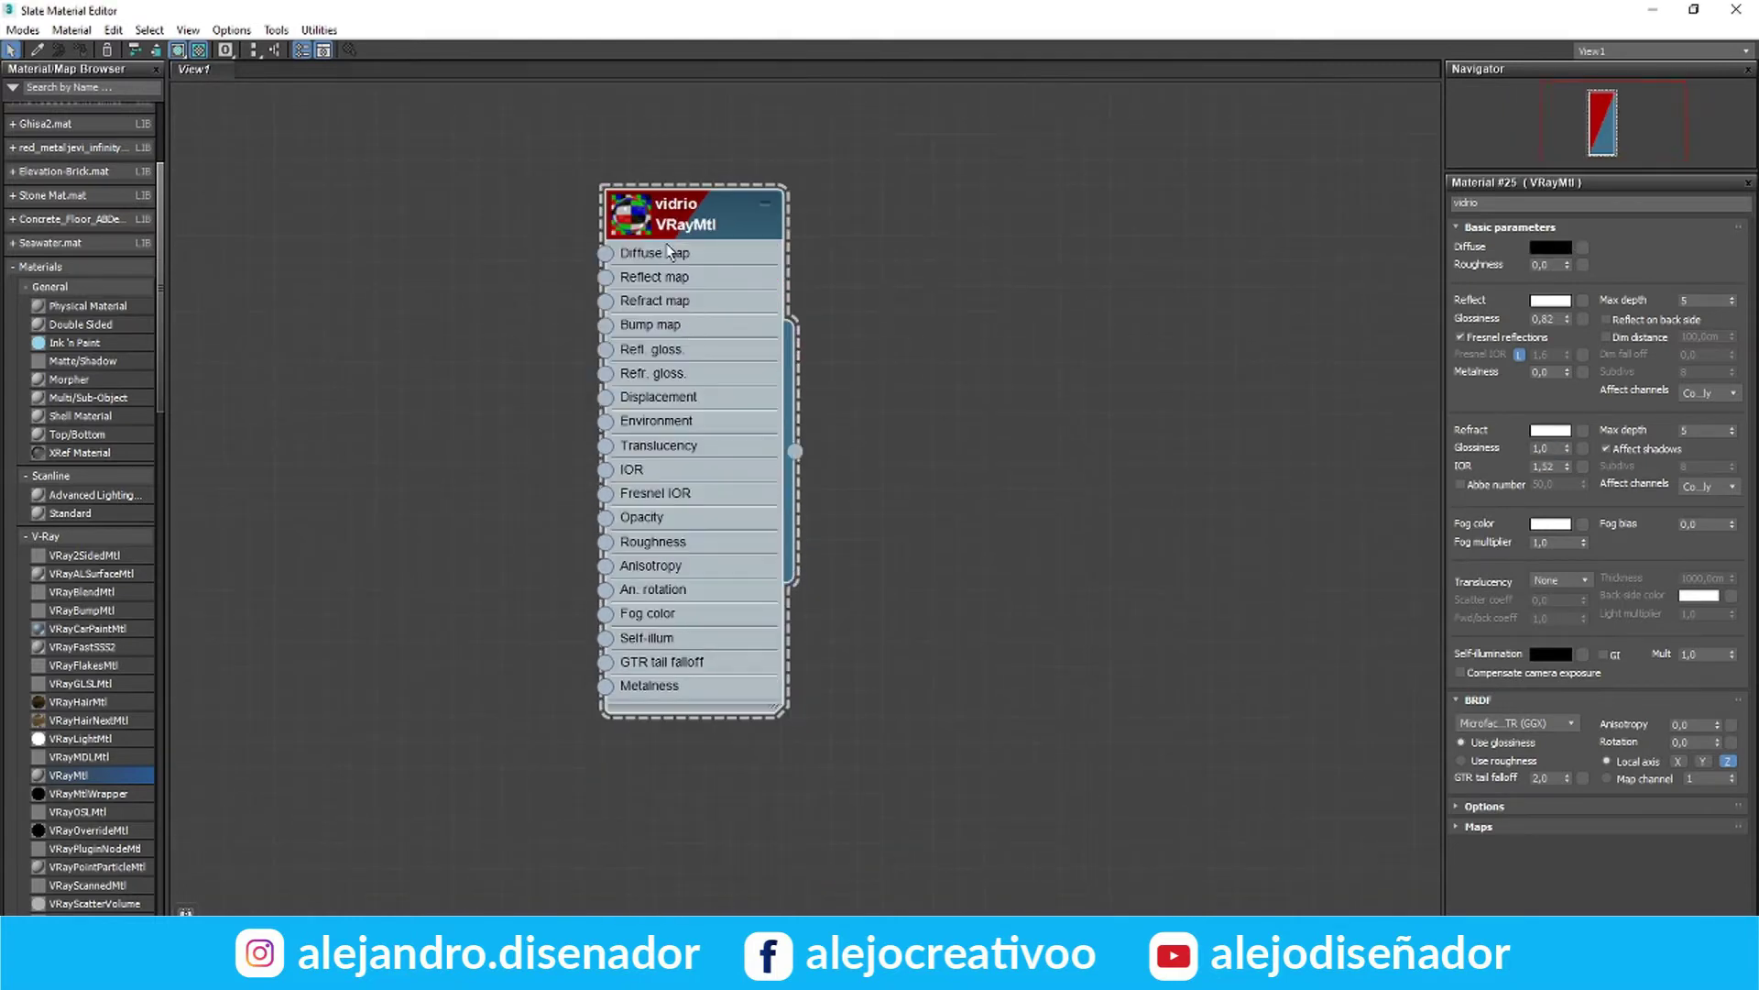
middle_drag(714, 227, 672, 281)
middle_drag(862, 347, 758, 370)
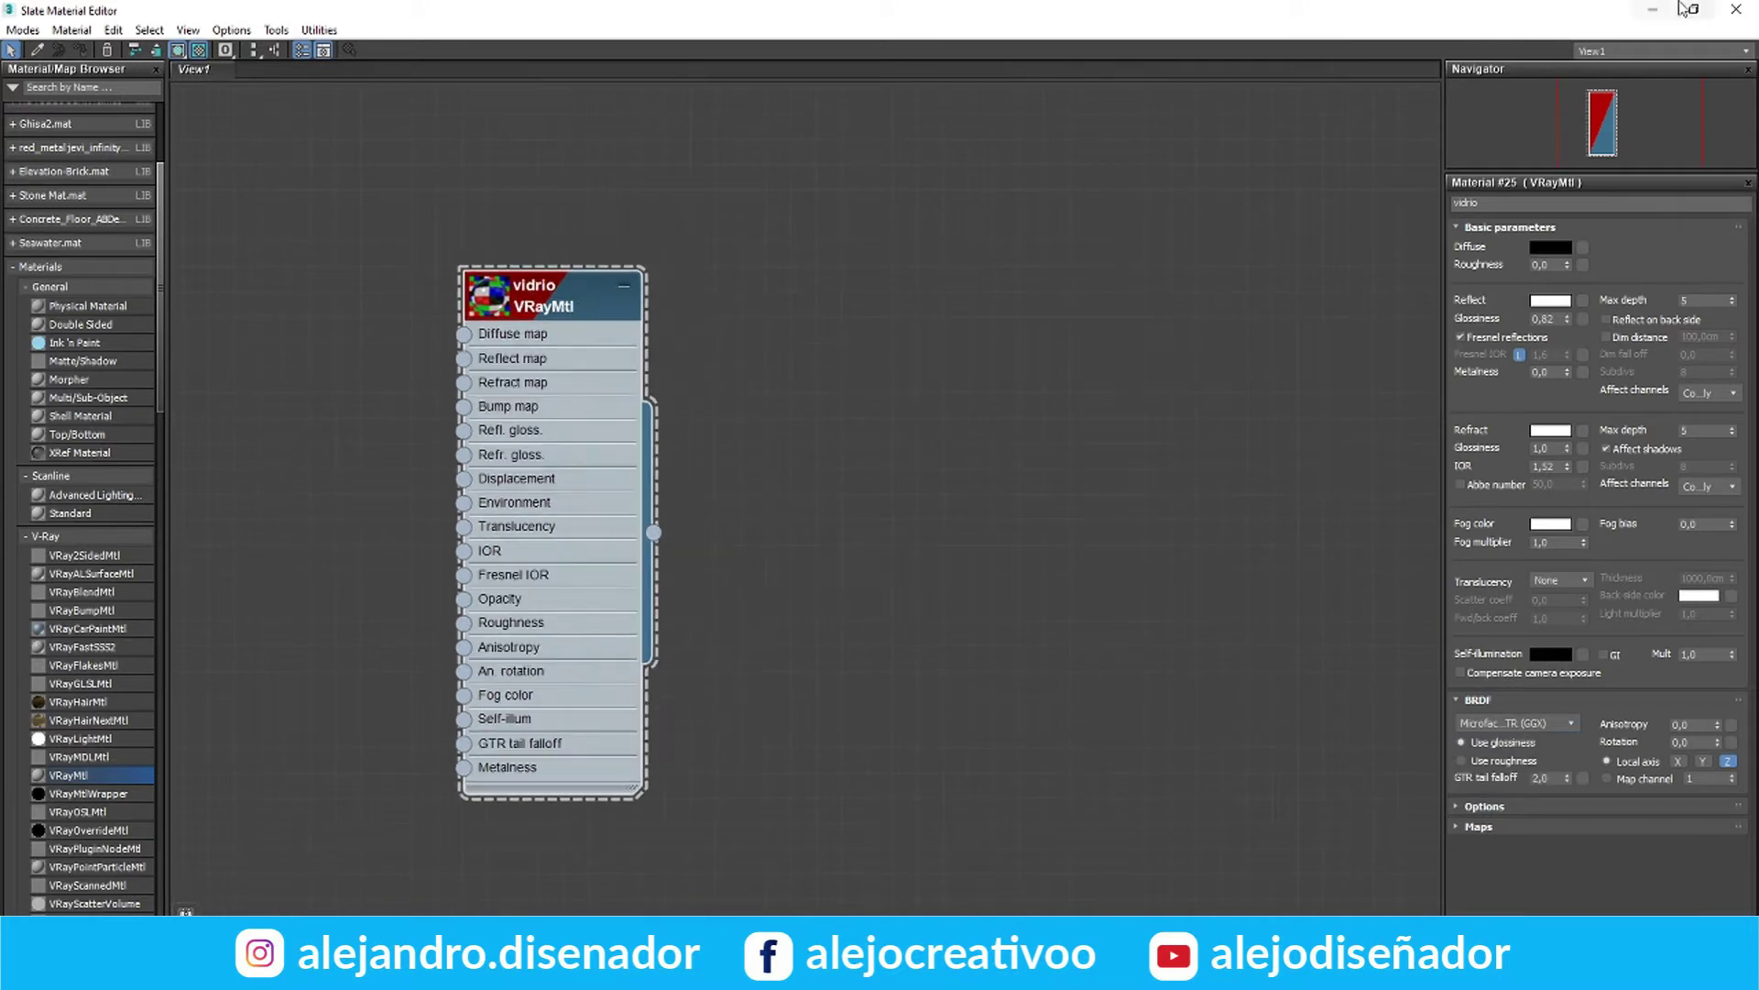
Shrink the material editor beside the model and assign the vidrio material to one glass pane of the curved display case
click(1694, 9)
drag(803, 361, 1470, 222)
click(782, 416)
click(1123, 260)
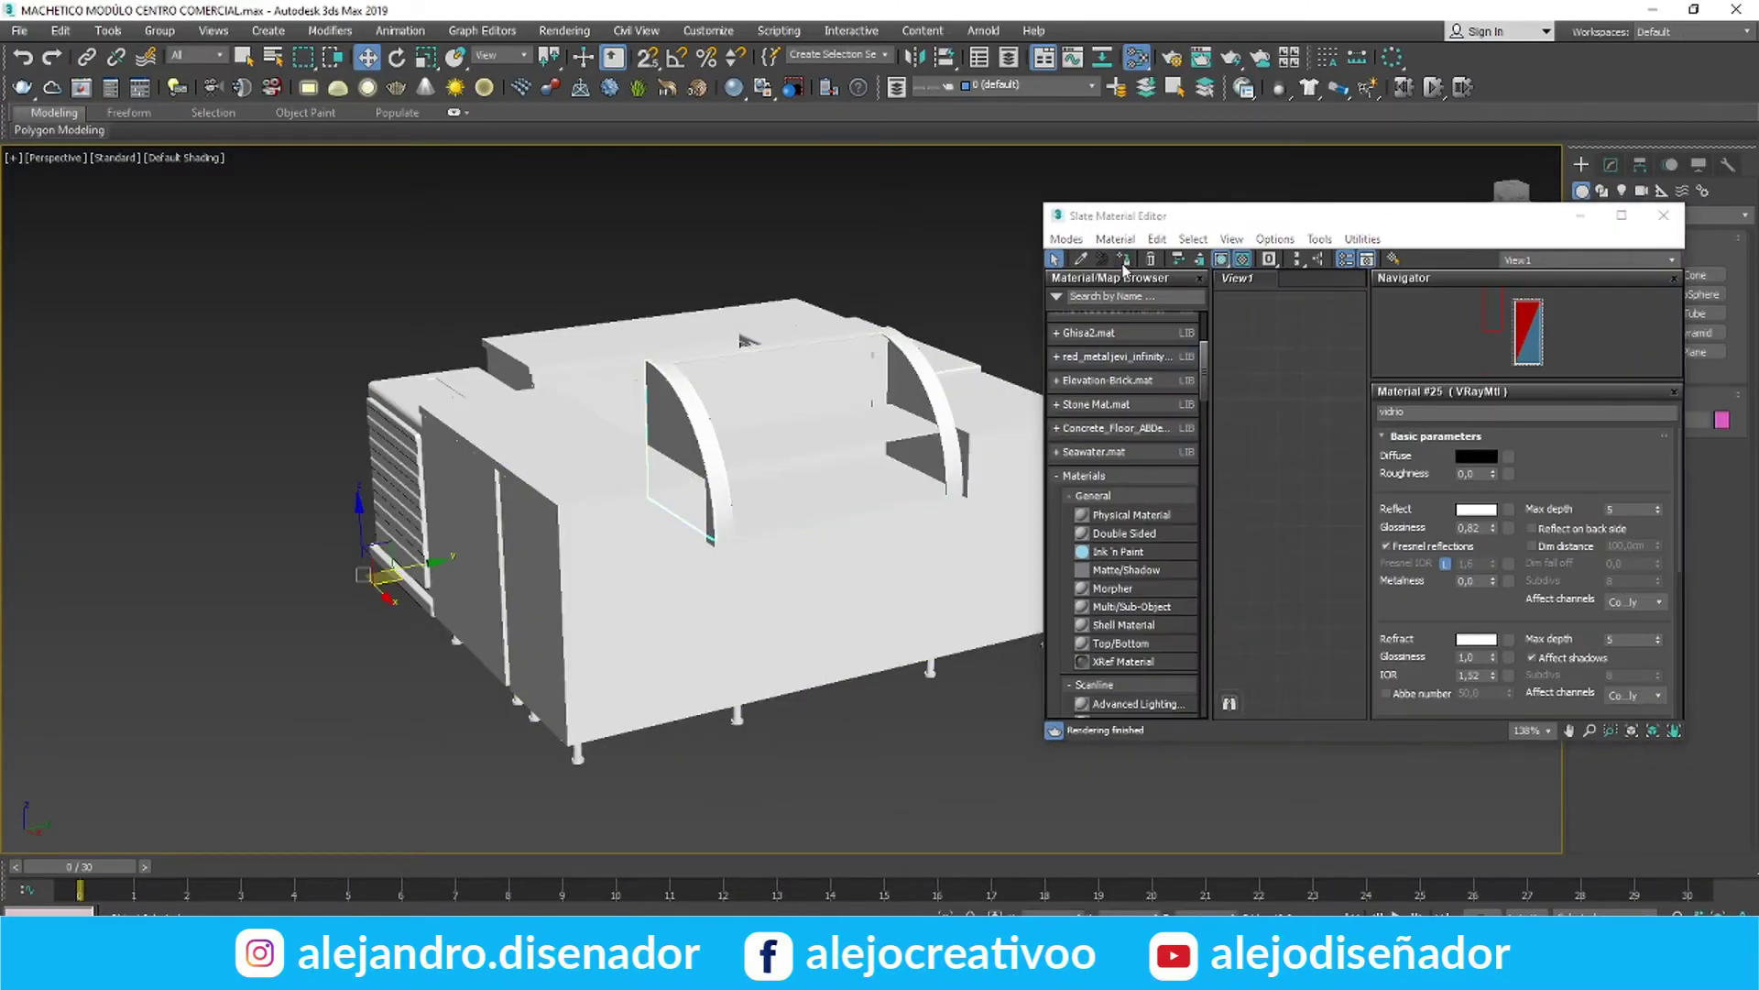
click(1124, 261)
Assign the vidrio material to the remaining glass panes of the curved display case
alt+middle_drag(884, 436, 550, 477)
click(889, 513)
click(1124, 261)
alt+middle_drag(964, 603, 645, 559)
click(664, 532)
ctrl+click(787, 555)
click(1124, 261)
click(902, 403)
click(1622, 216)
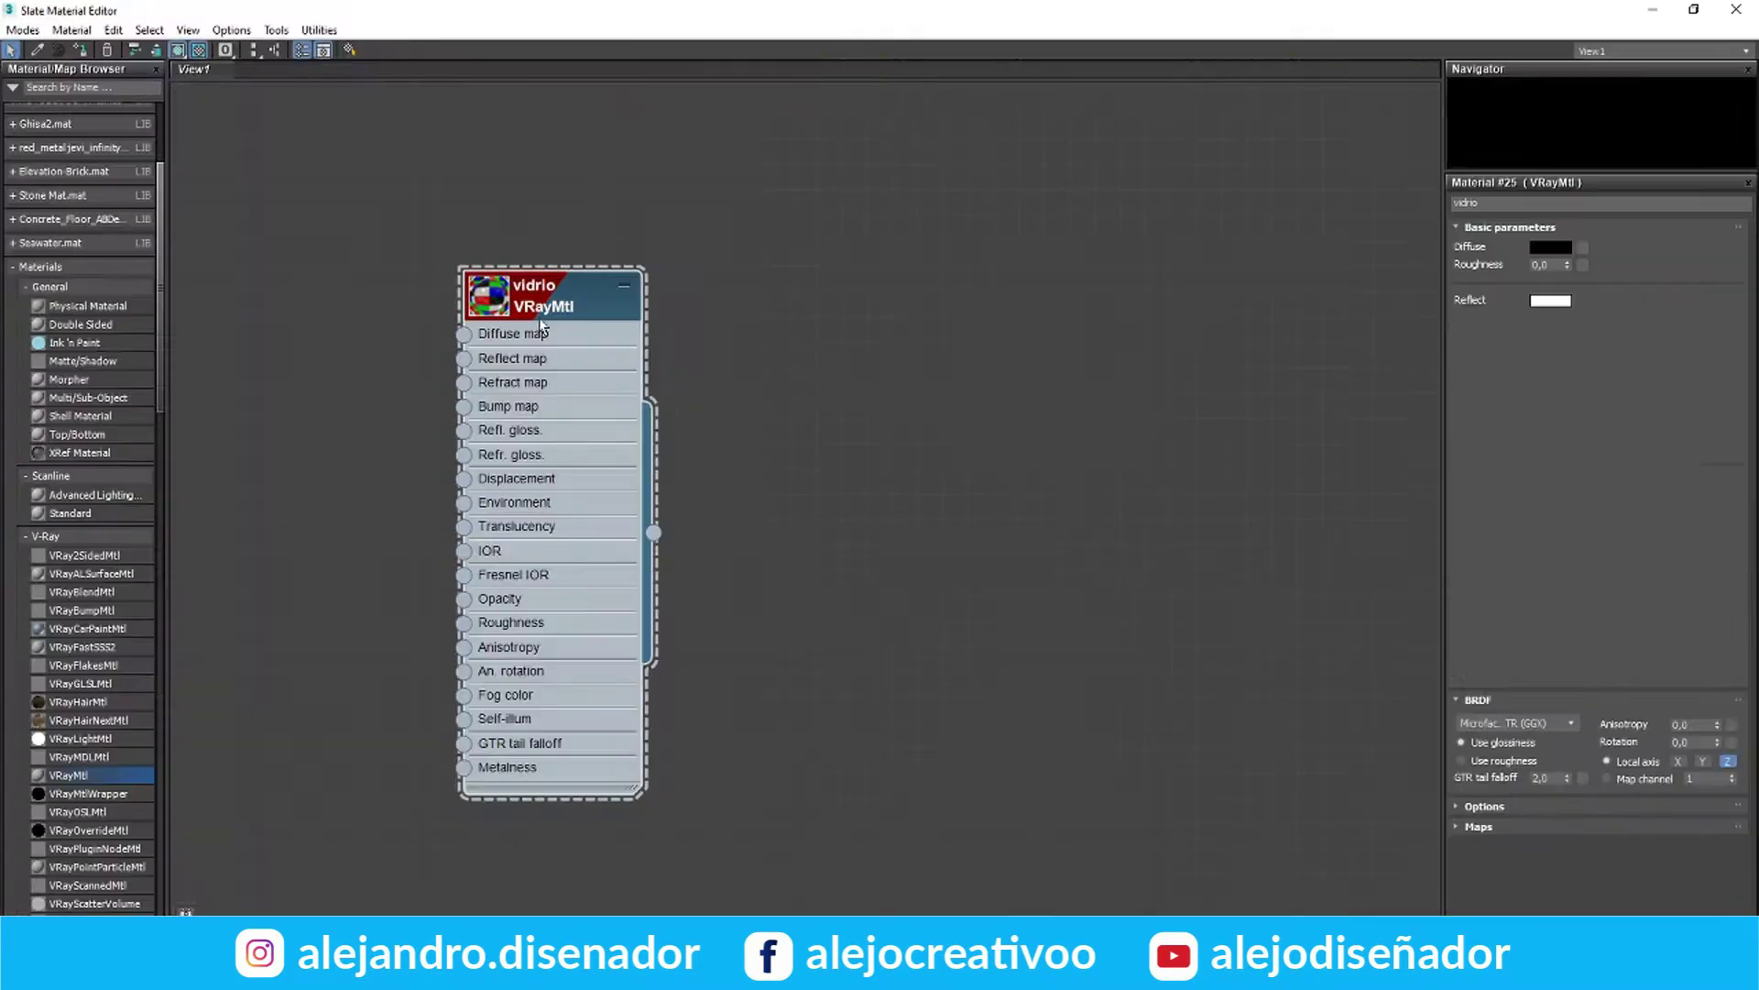
click(13, 136)
drag(87, 156, 1424, 315)
right_click(835, 272)
click(1107, 546)
middle_drag(1411, 394, 1054, 394)
click(1192, 440)
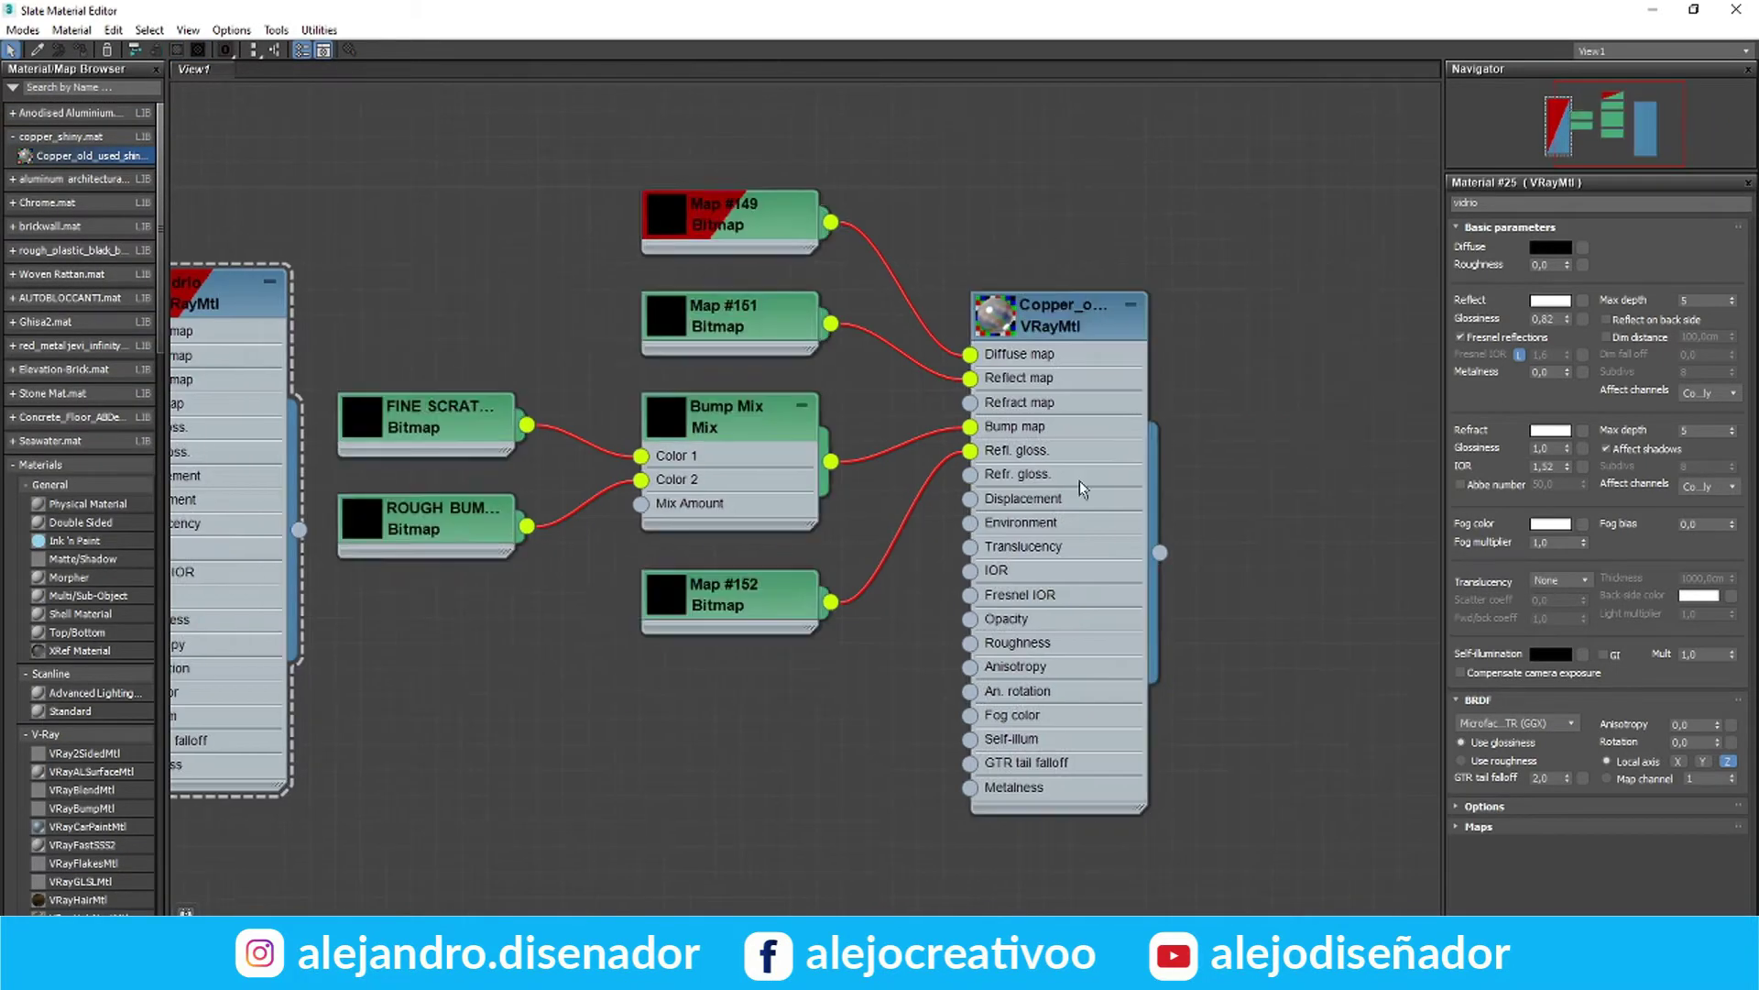
middle_drag(899, 422, 870, 523)
scroll(870, 523, down, 1)
drag(468, 798, 466, 798)
key(Delete)
click(1045, 433)
key(Delete)
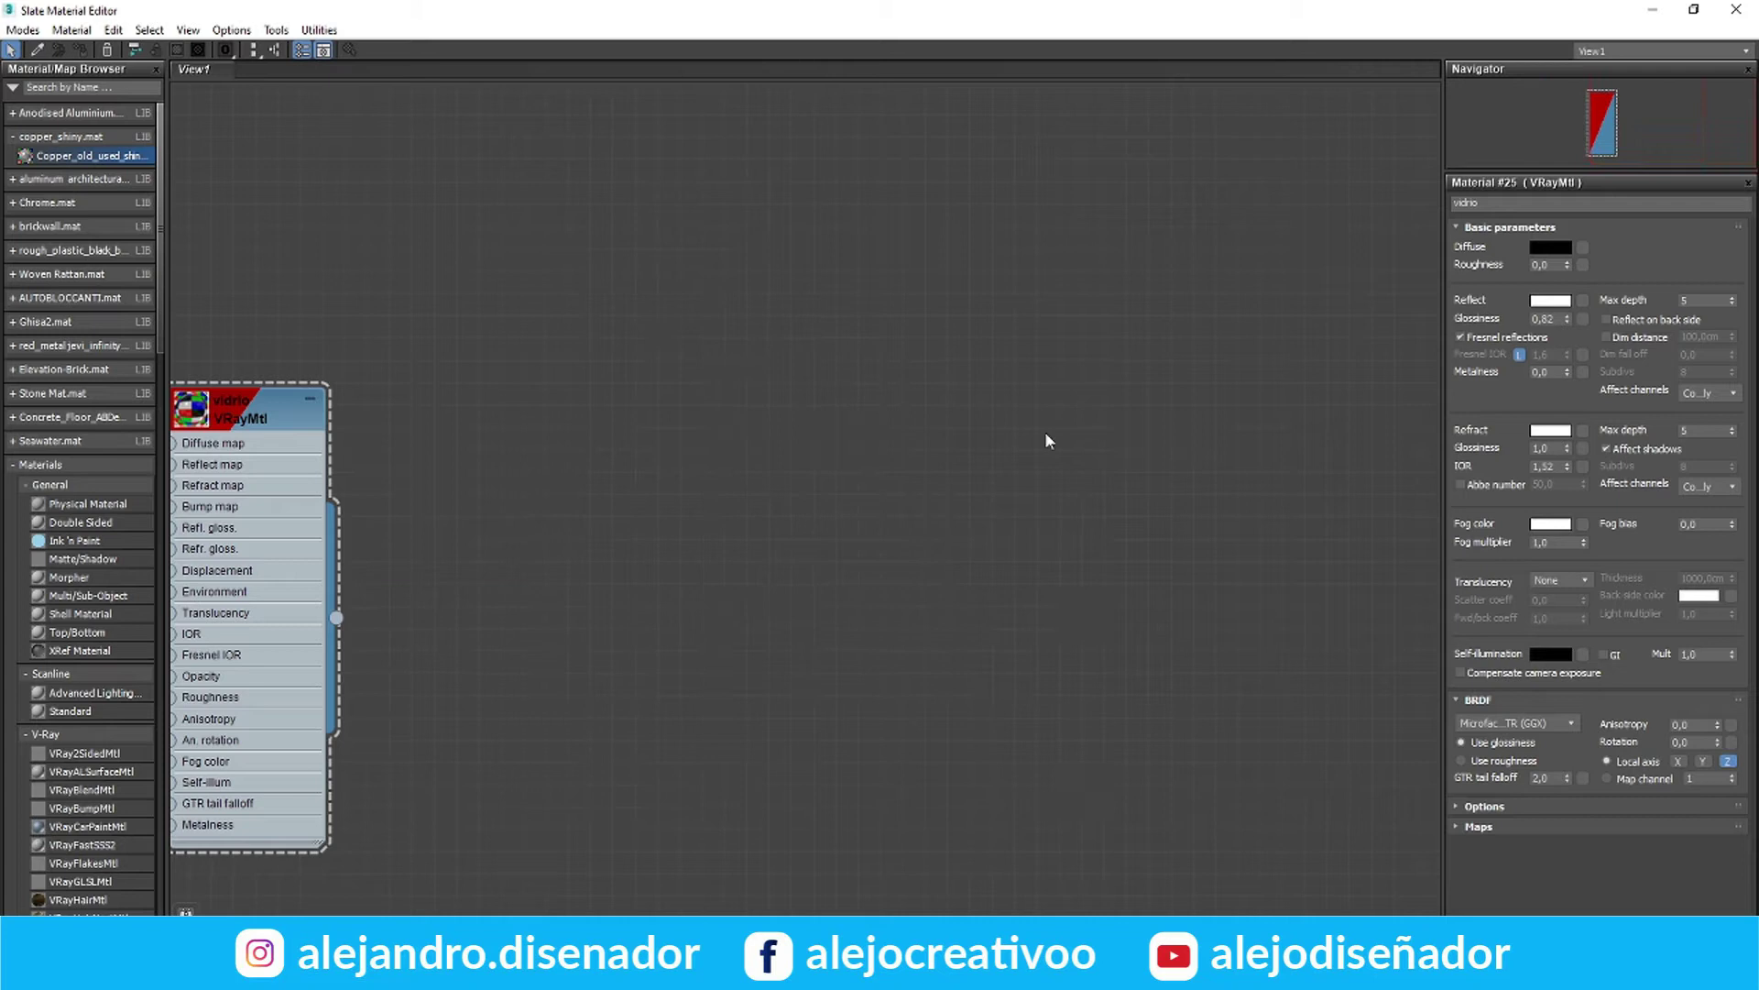
click(13, 137)
Add the anodised aluminium material from its library to the node view and open its parameters
click(14, 114)
drag(63, 154, 597, 387)
click(14, 114)
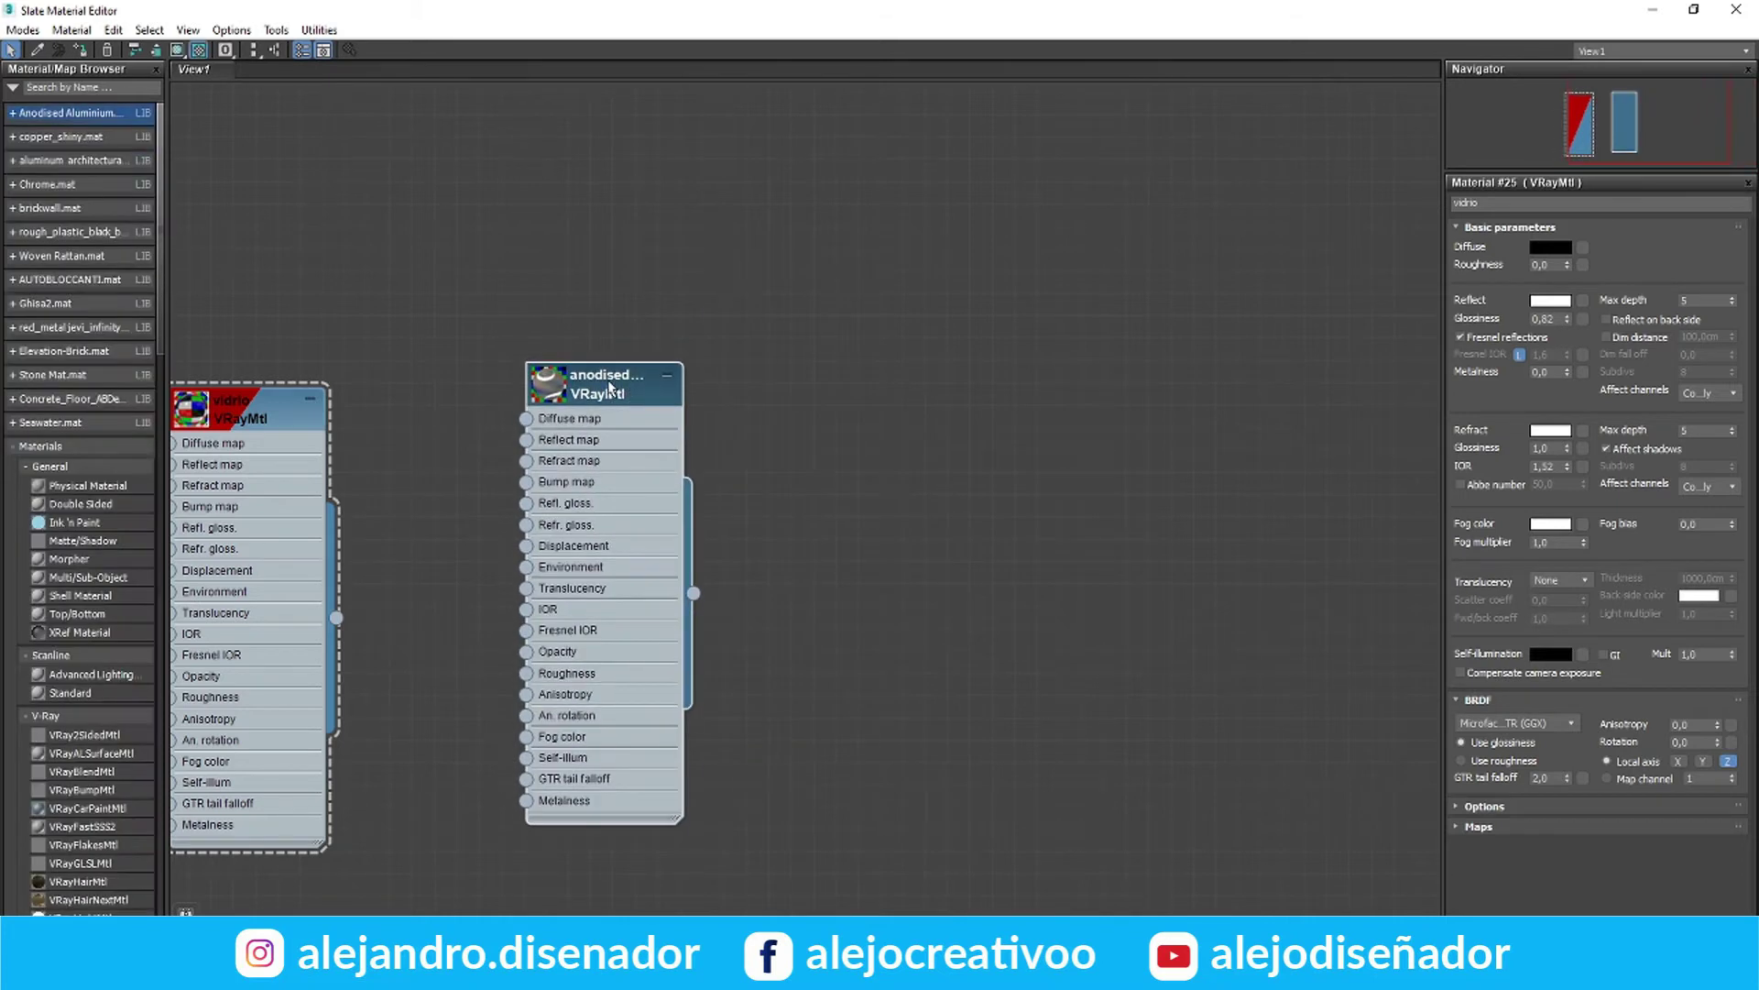
double_click(611, 388)
Assign the anodised aluminium material to the frame of the curved display case
click(1693, 9)
click(511, 640)
alt+middle_drag(785, 484, 717, 526)
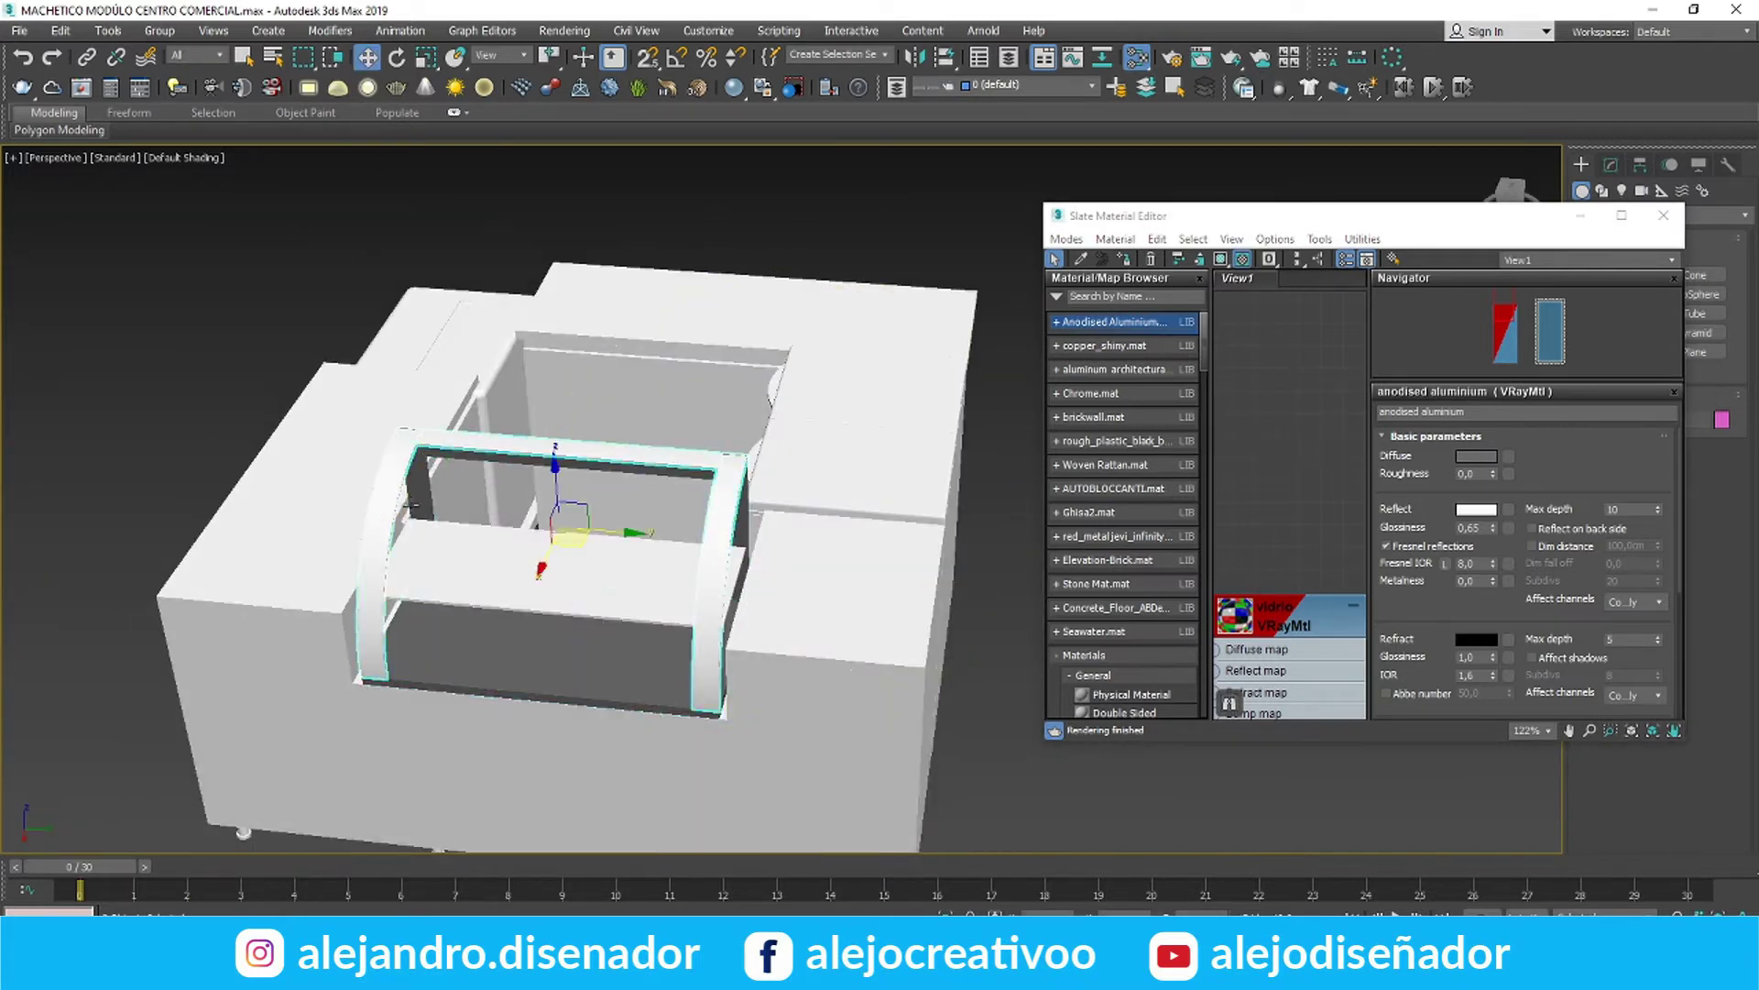
click(1126, 260)
Select the flat panel inside the display case in the front view and move the material editor clear of the perspective view
key(alt+w)
scroll(456, 414, up, 5)
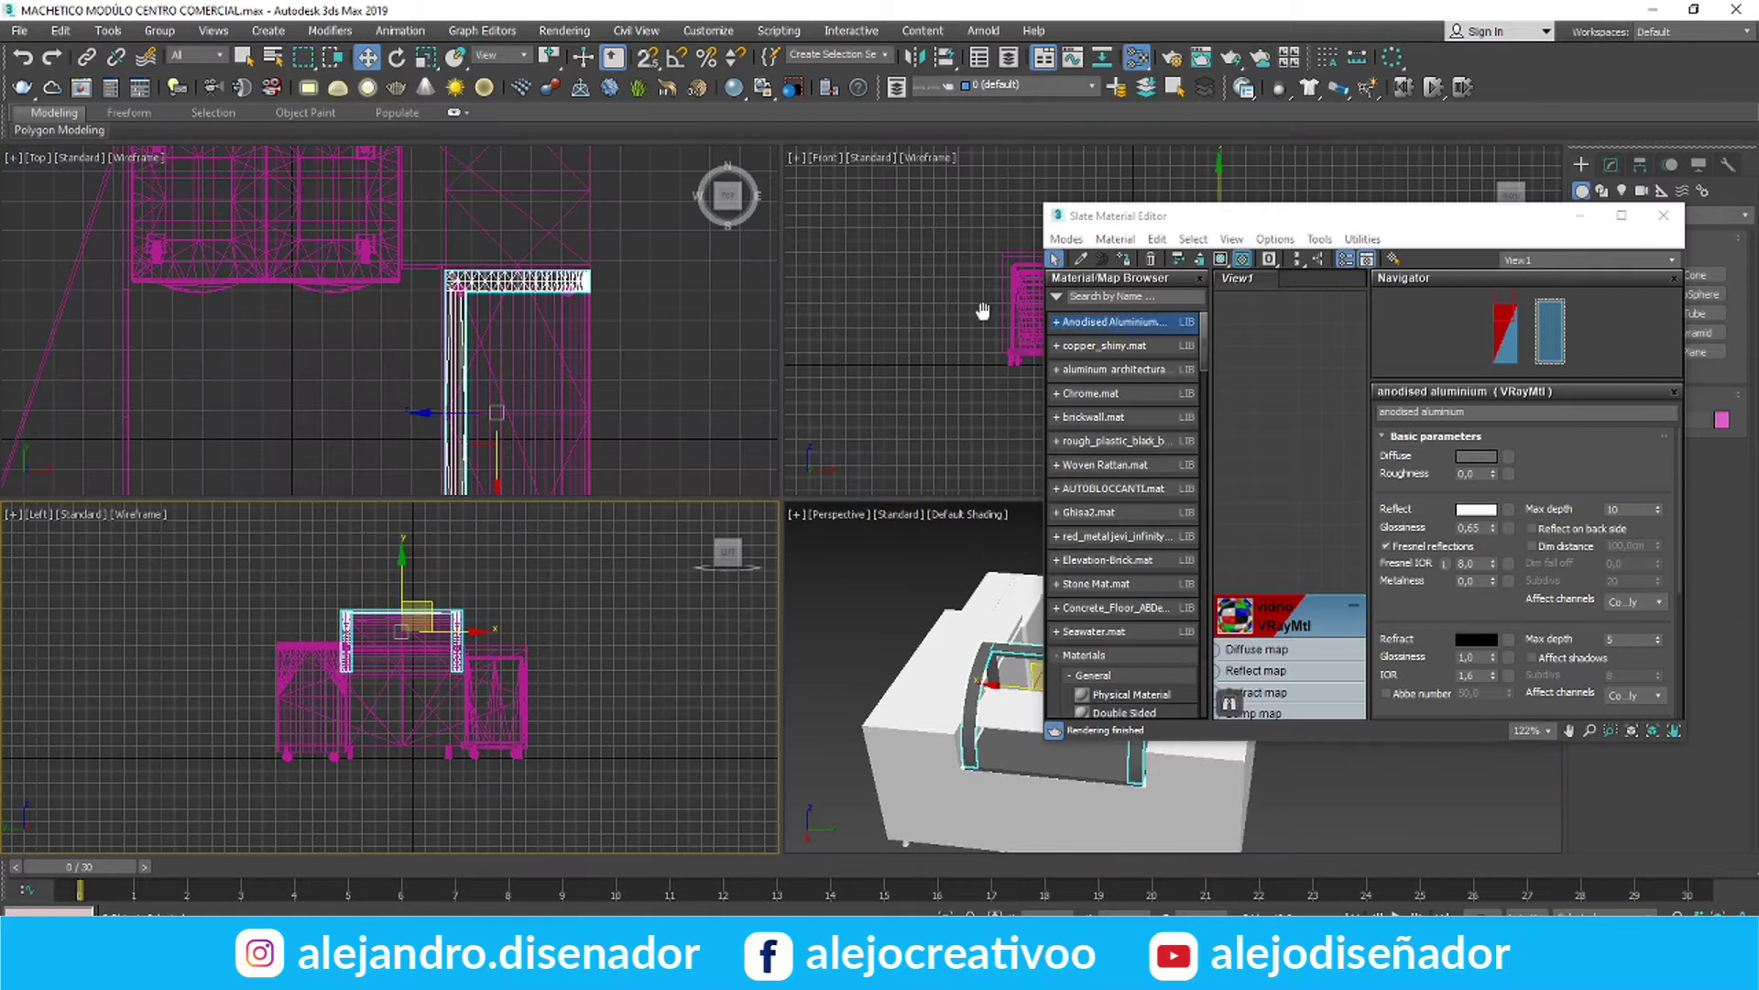
middle_drag(983, 312, 959, 302)
scroll(959, 302, up, 5)
click(914, 342)
middle_drag(940, 592, 808, 592)
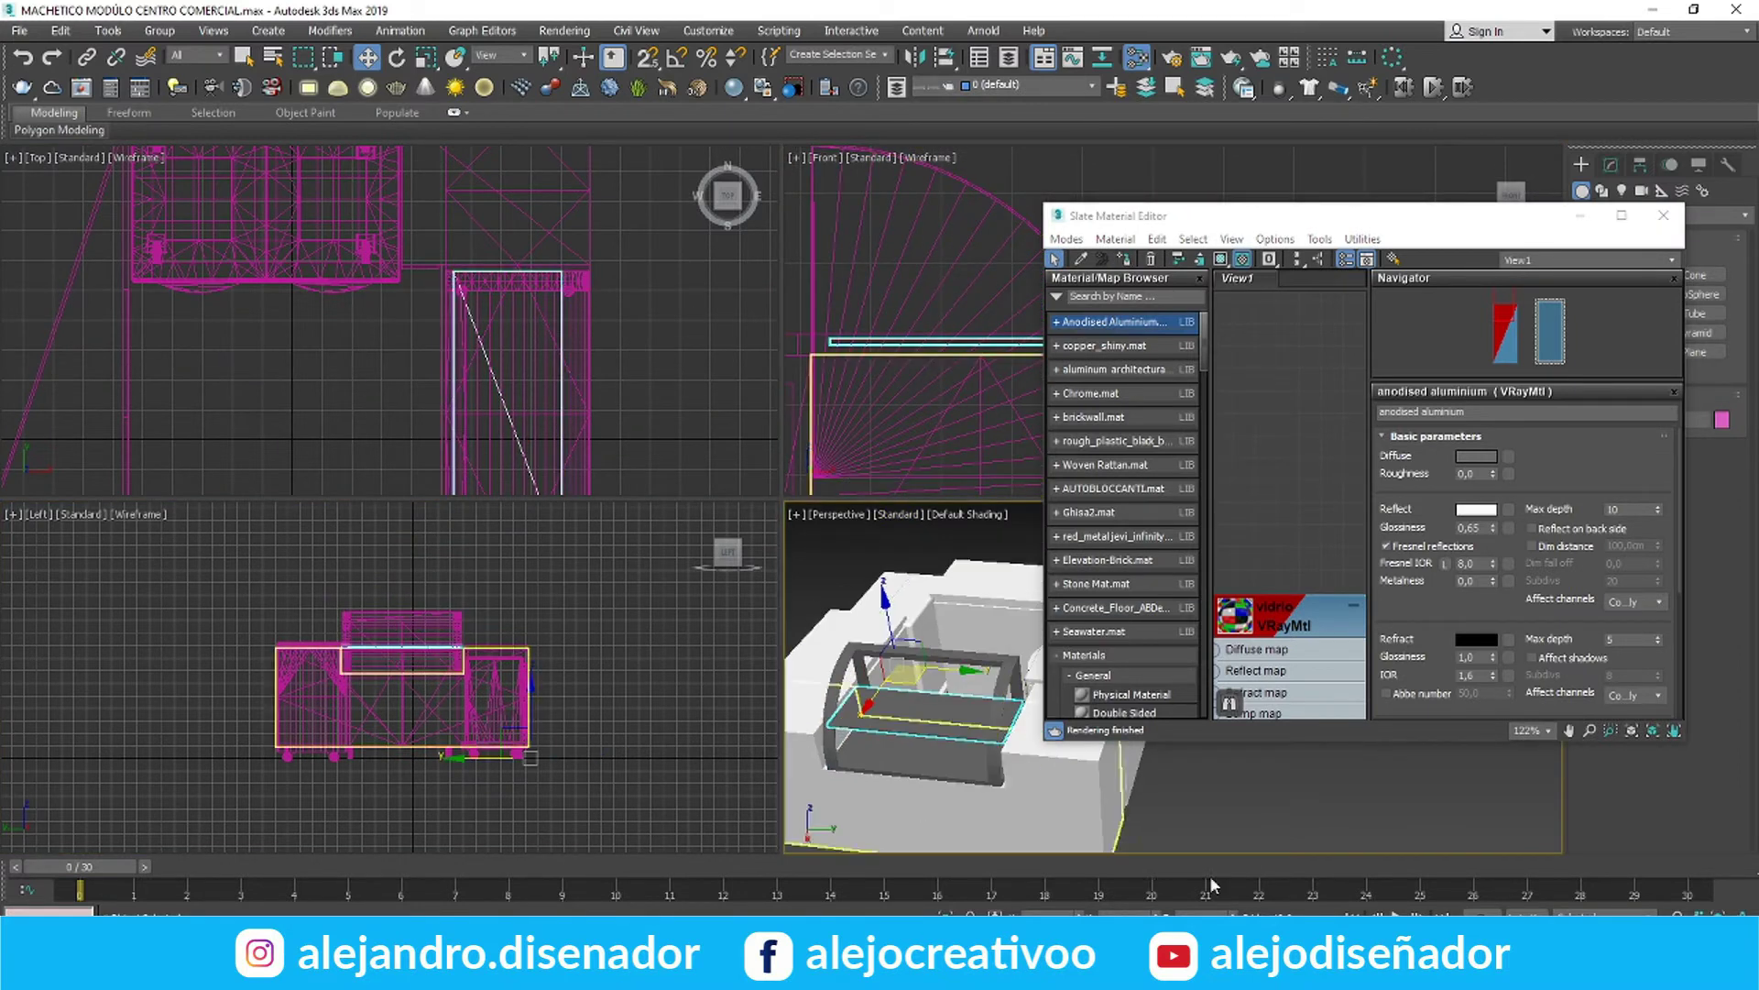
alt+middle_drag(927, 750, 1283, 733)
drag(1512, 218, 752, 198)
Select the first group of cylindrical leg posts under the kiosk in the enlarged perspective view
mouse_move(1217, 596)
alt+middle_down()
mouse_move(1226, 555)
mouse_move(1219, 600)
alt+middle_up()
scroll(1226, 568, up, 3)
click(1171, 694)
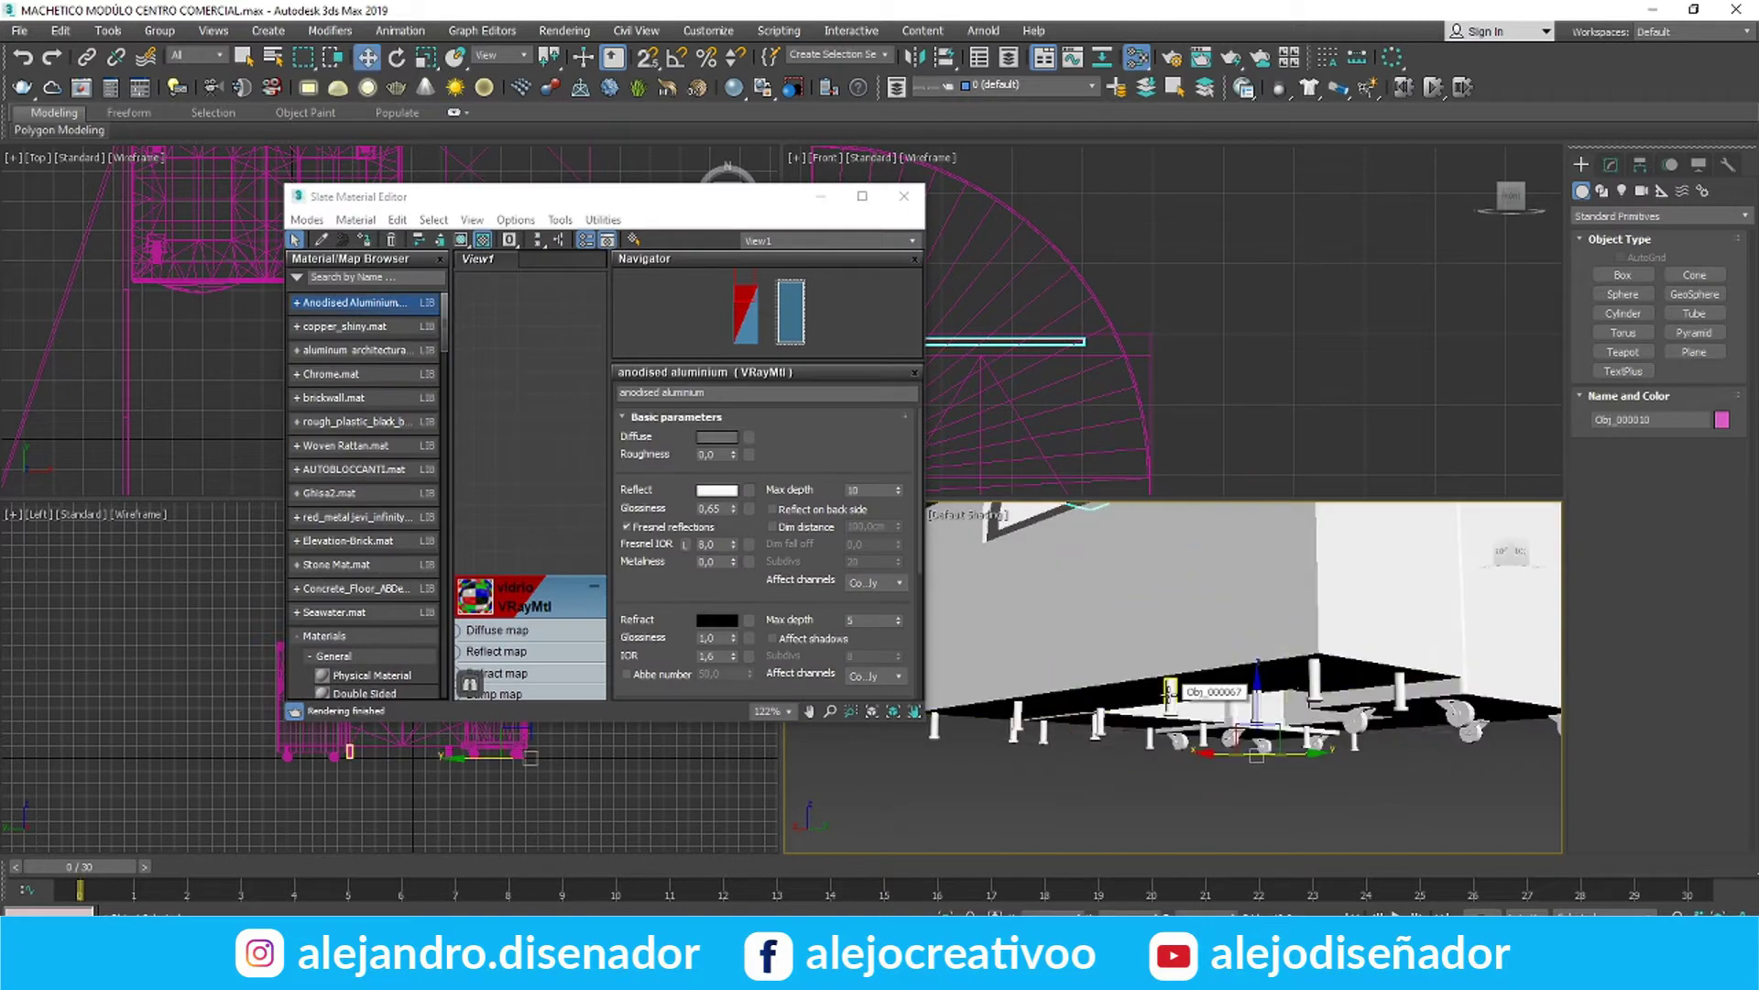
click(1172, 693)
ctrl+click(1316, 680)
middle_drag(1316, 680, 1357, 681)
key(alt+w)
ctrl+click(1323, 531)
alt+middle_drag(1323, 531, 1312, 586)
ctrl+click(1291, 581)
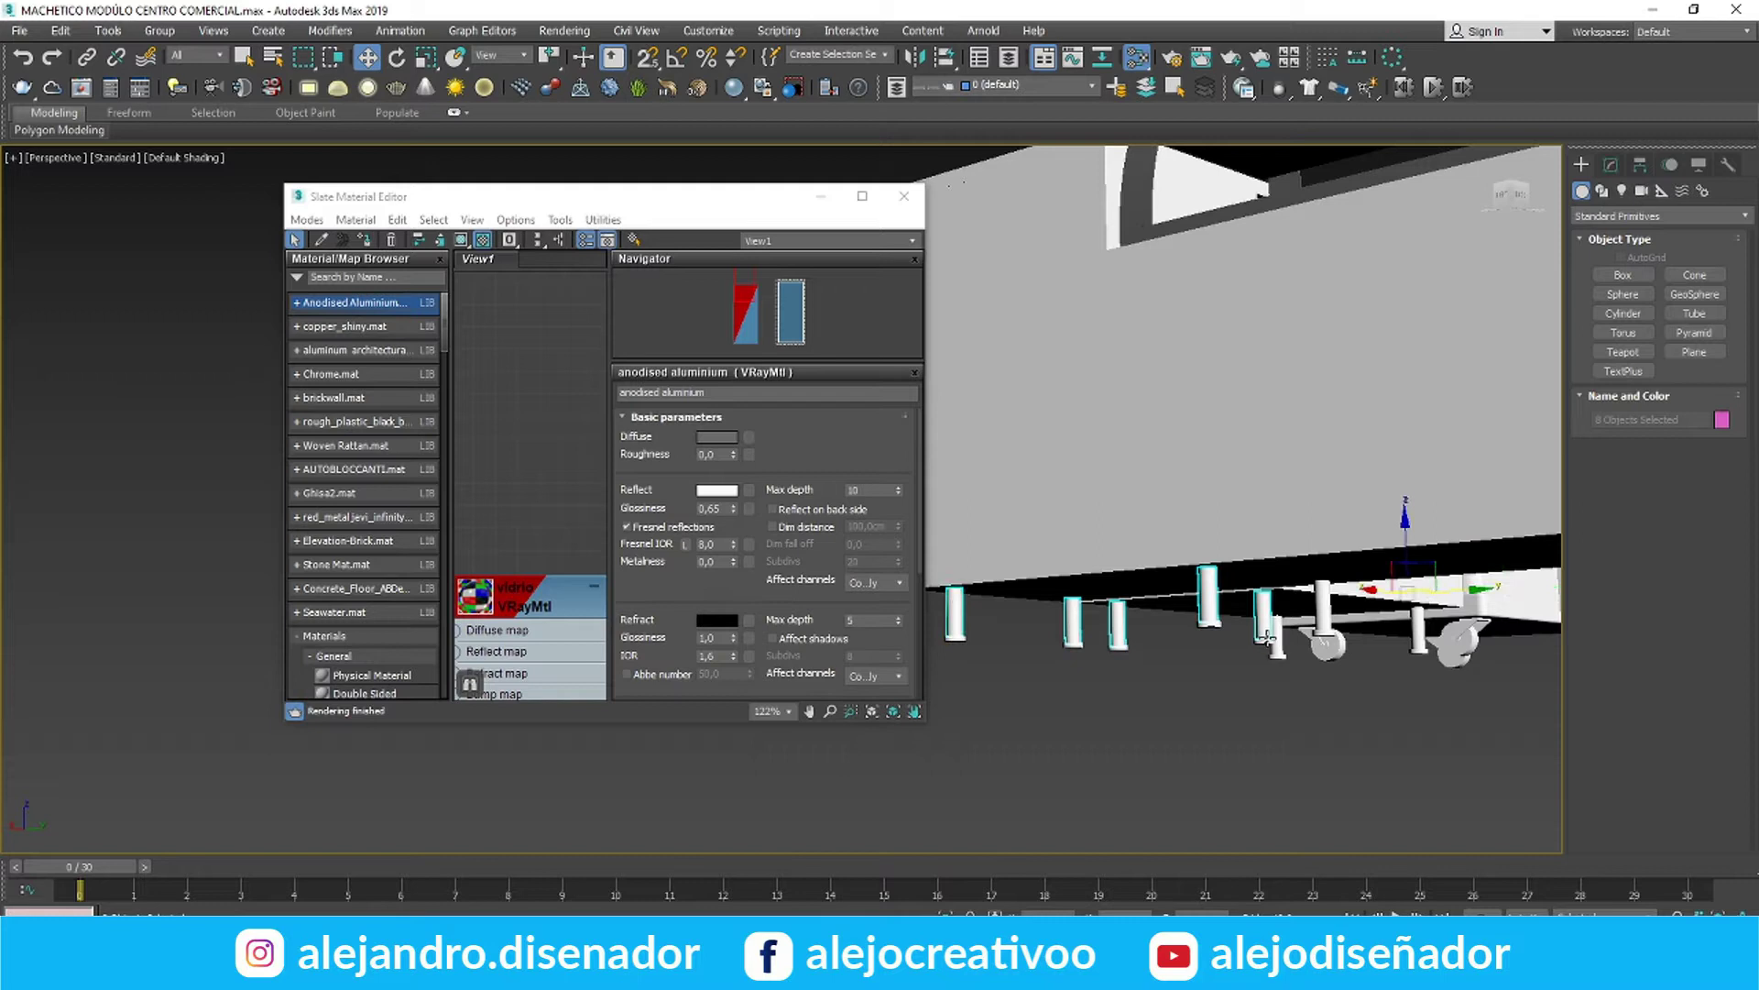
ctrl+click(1419, 632)
Add the remaining leg posts under the kiosk to the selection
alt+middle_drag(1418, 632, 1026, 646)
ctrl+click(1129, 596)
ctrl+click(1221, 603)
ctrl+click(1307, 575)
ctrl+click(1488, 574)
alt+middle_drag(1487, 574, 1356, 559)
scroll(1357, 559, down, 5)
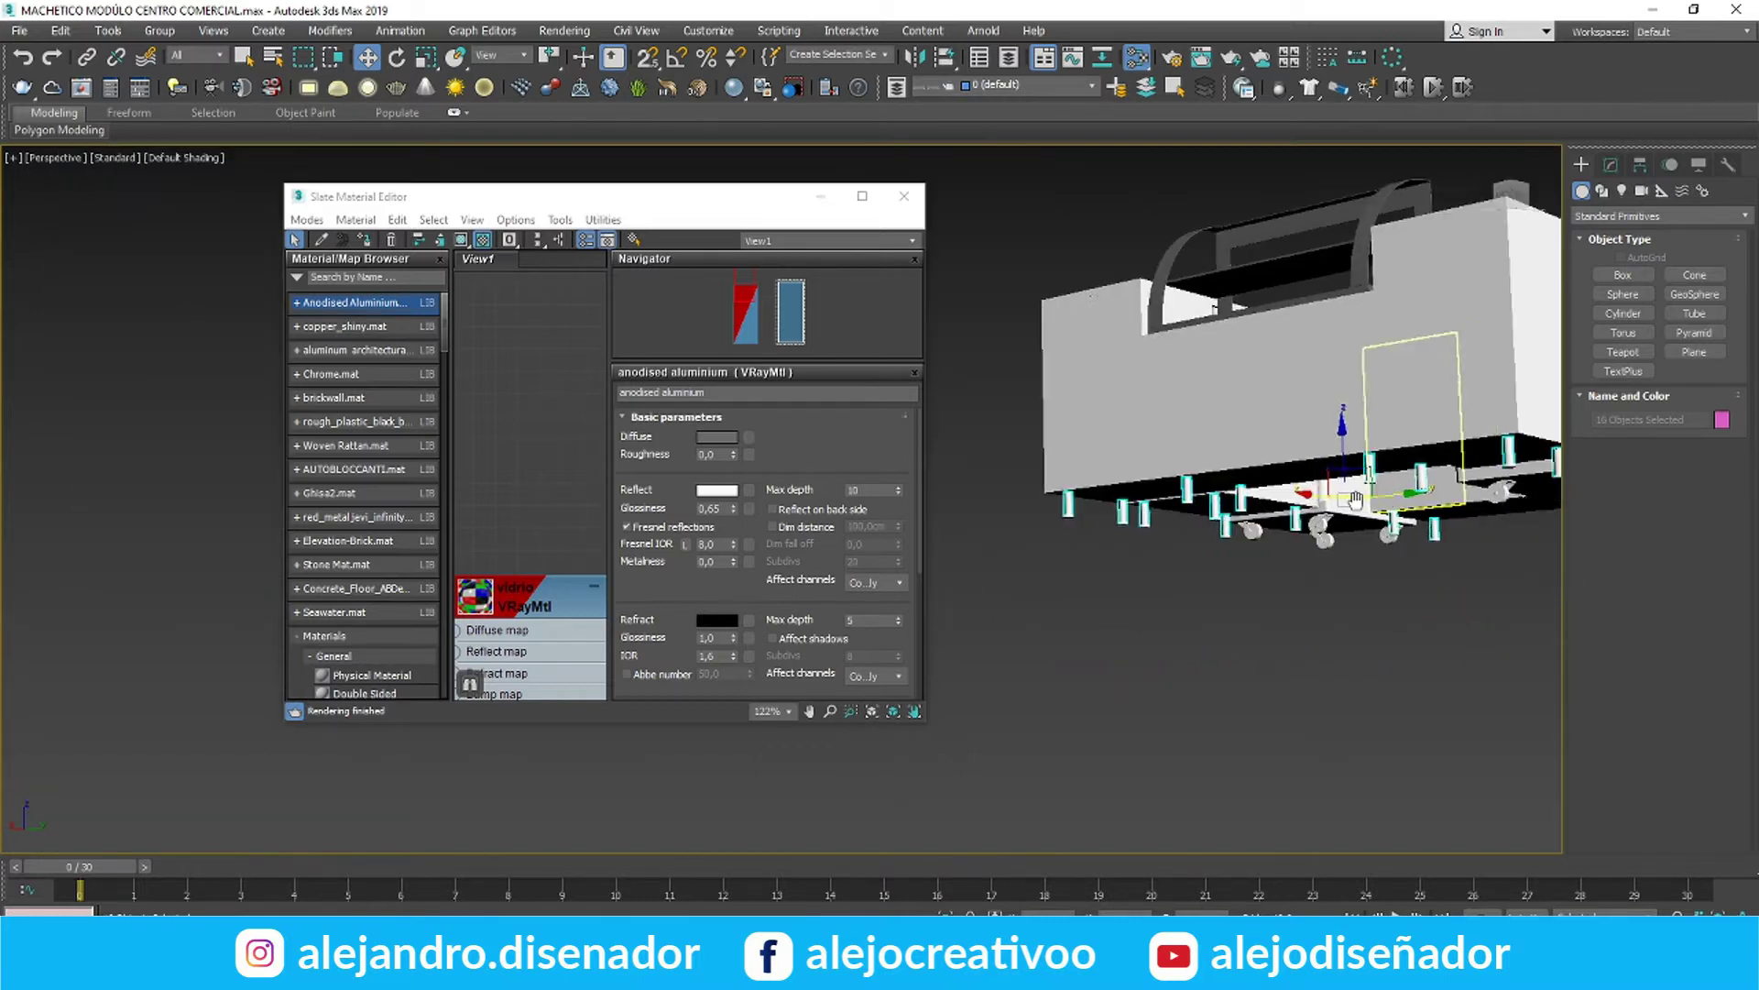
Add the first caster wheel brackets to the leg post selection
scroll(1245, 536, up, 5)
scroll(1136, 502, up, 6)
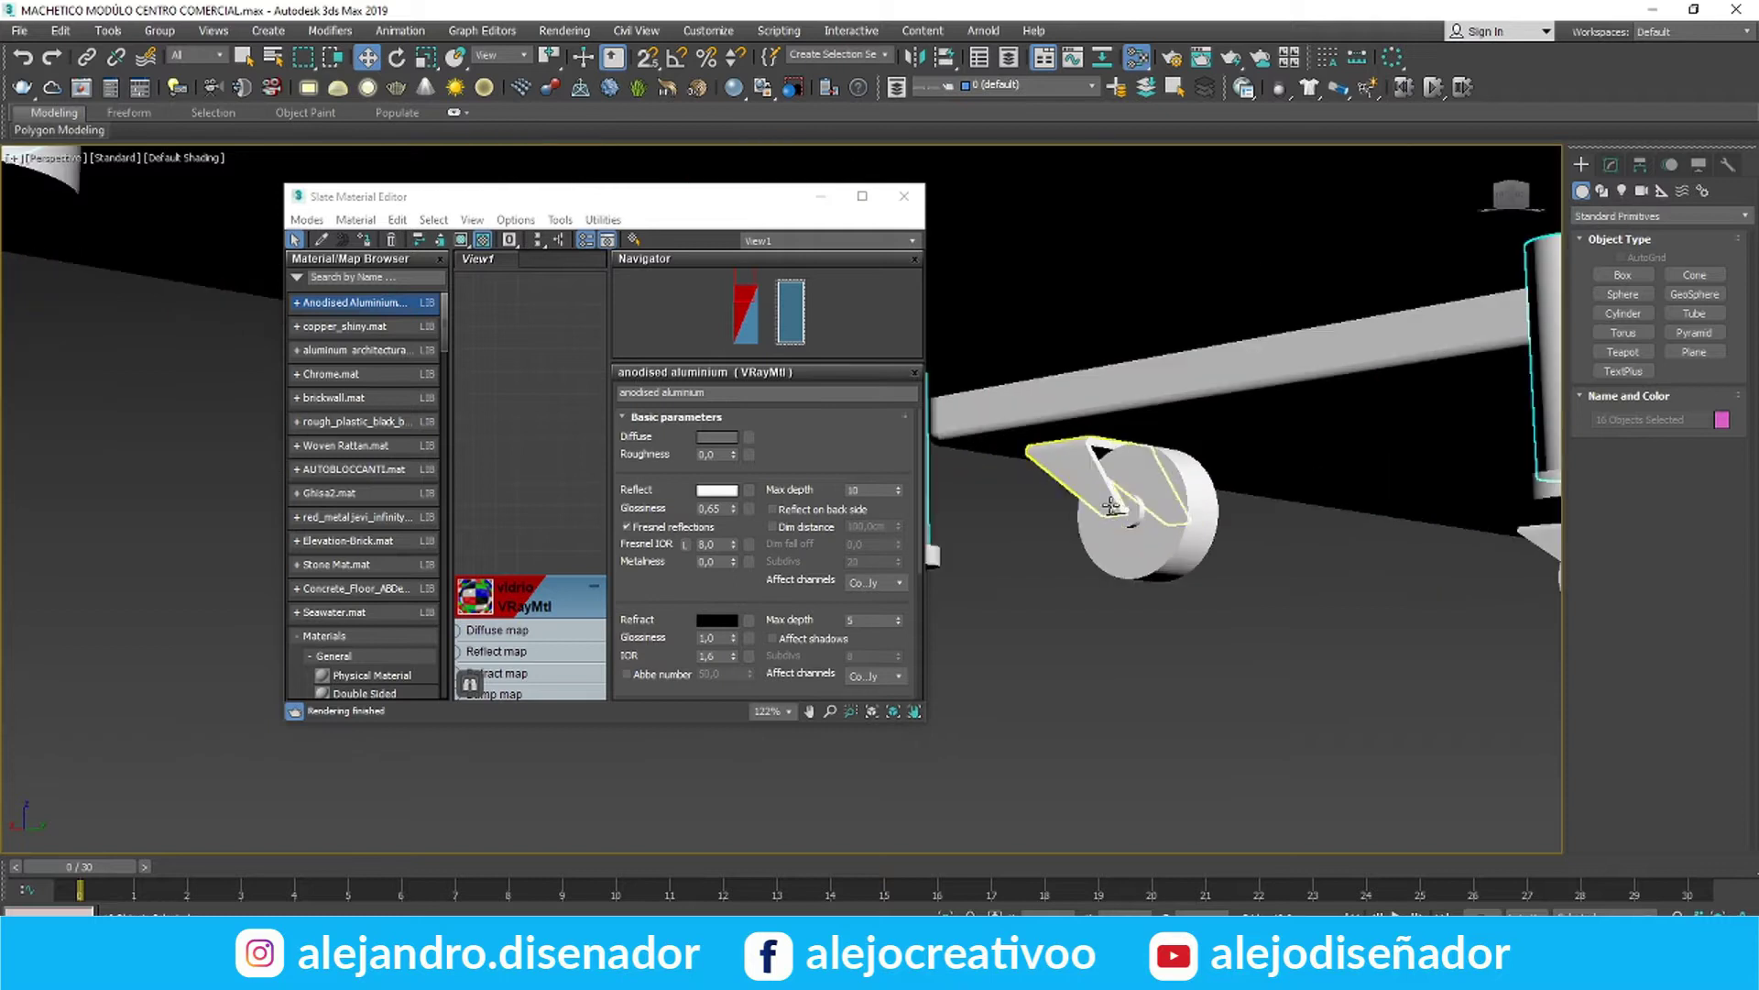
ctrl+click(1118, 510)
scroll(1118, 511, down, 4)
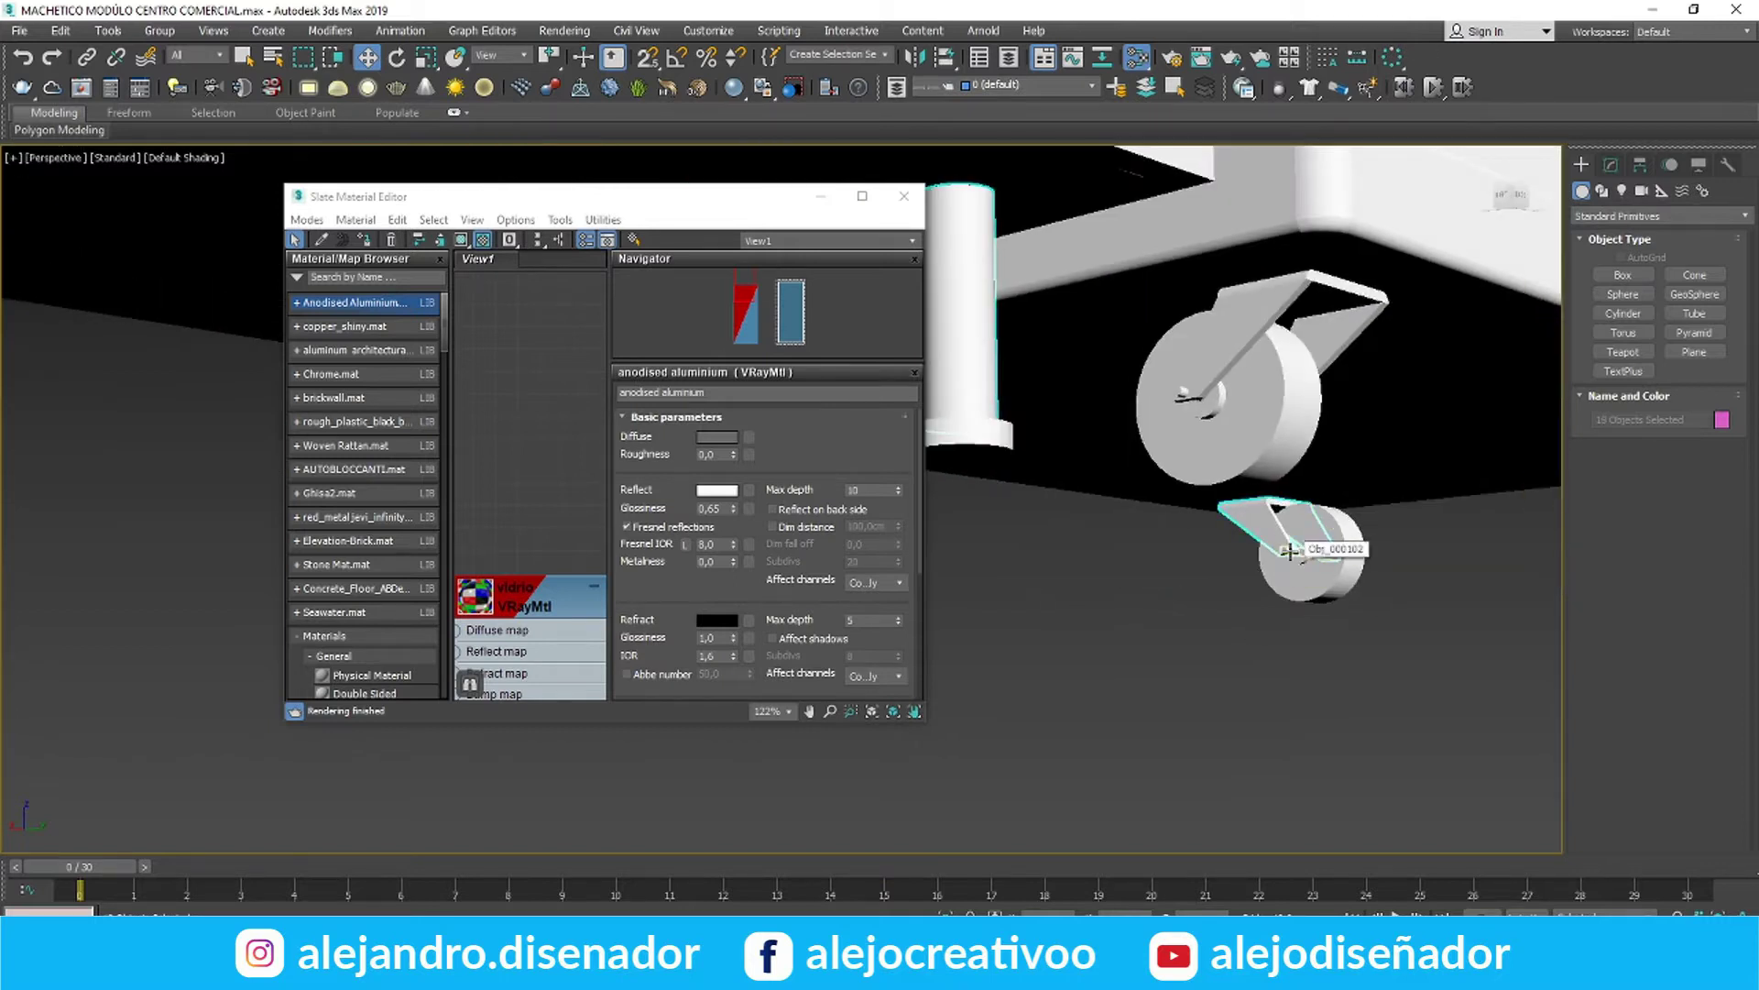
ctrl+click(1212, 402)
scroll(1212, 402, down, 4)
middle_drag(1503, 458, 1258, 455)
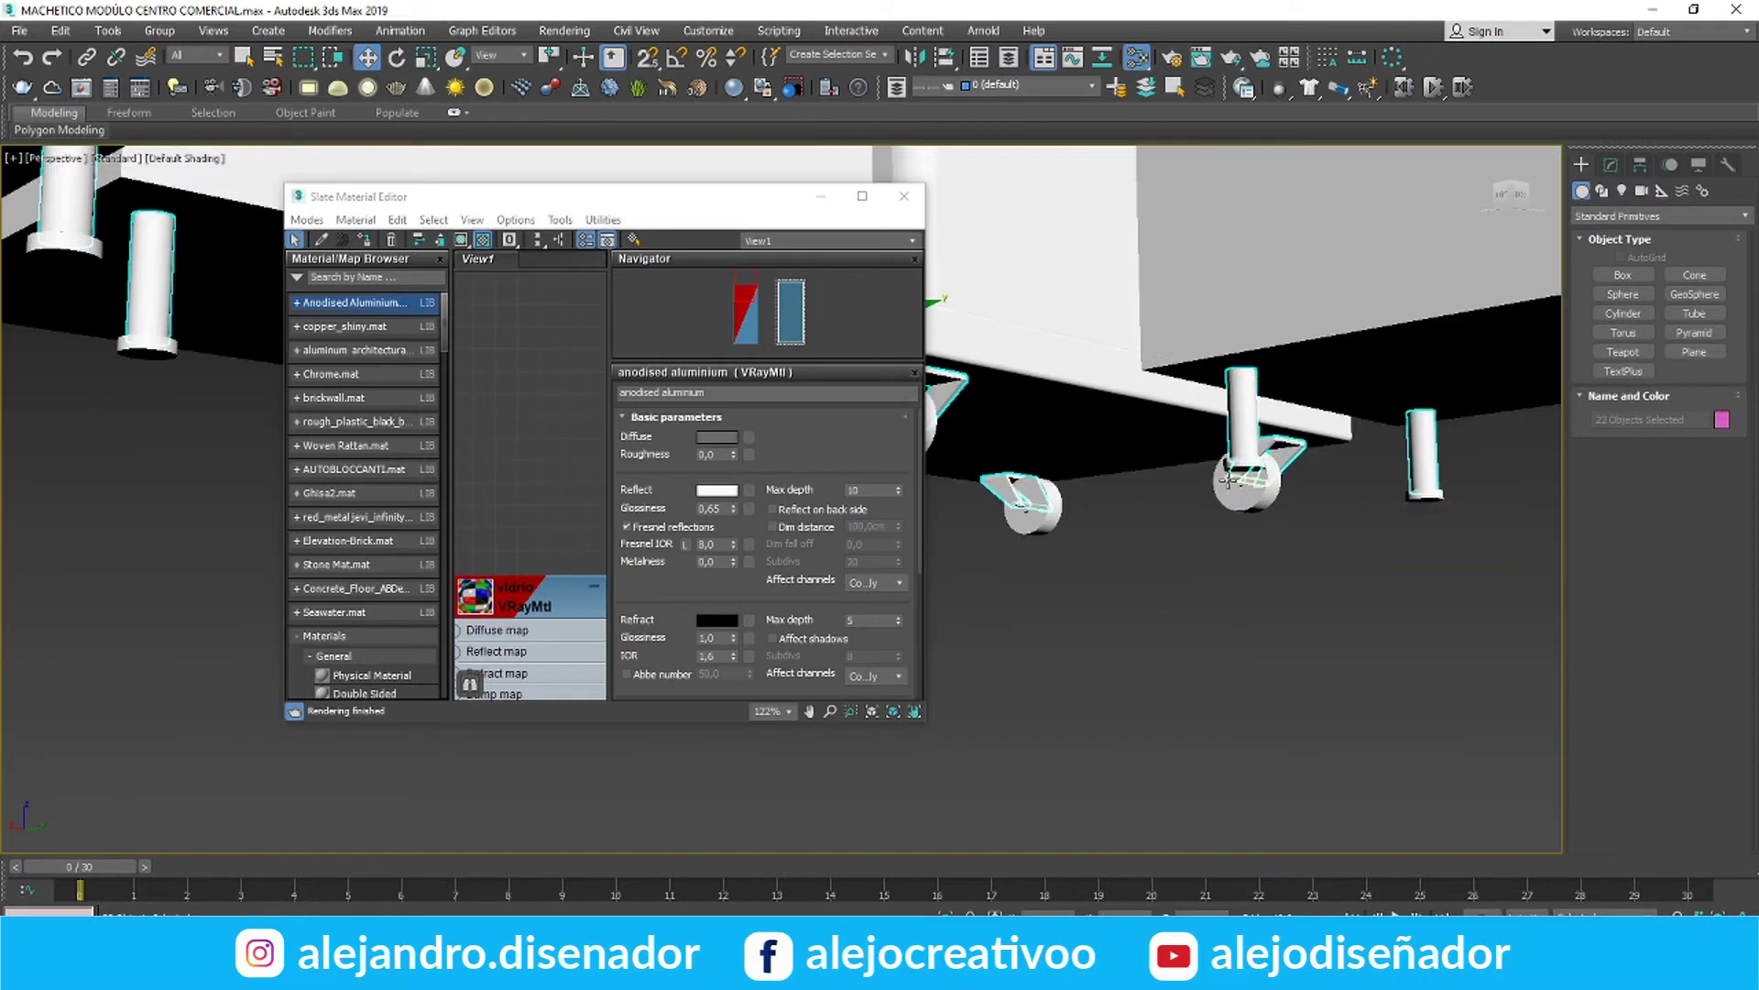
Add the remaining caster brackets to the selection and assign the anodised aluminium material to all selected legs and brackets
ctrl+click(1228, 479)
scroll(1228, 479, down, 4)
scroll(1157, 434, up, 4)
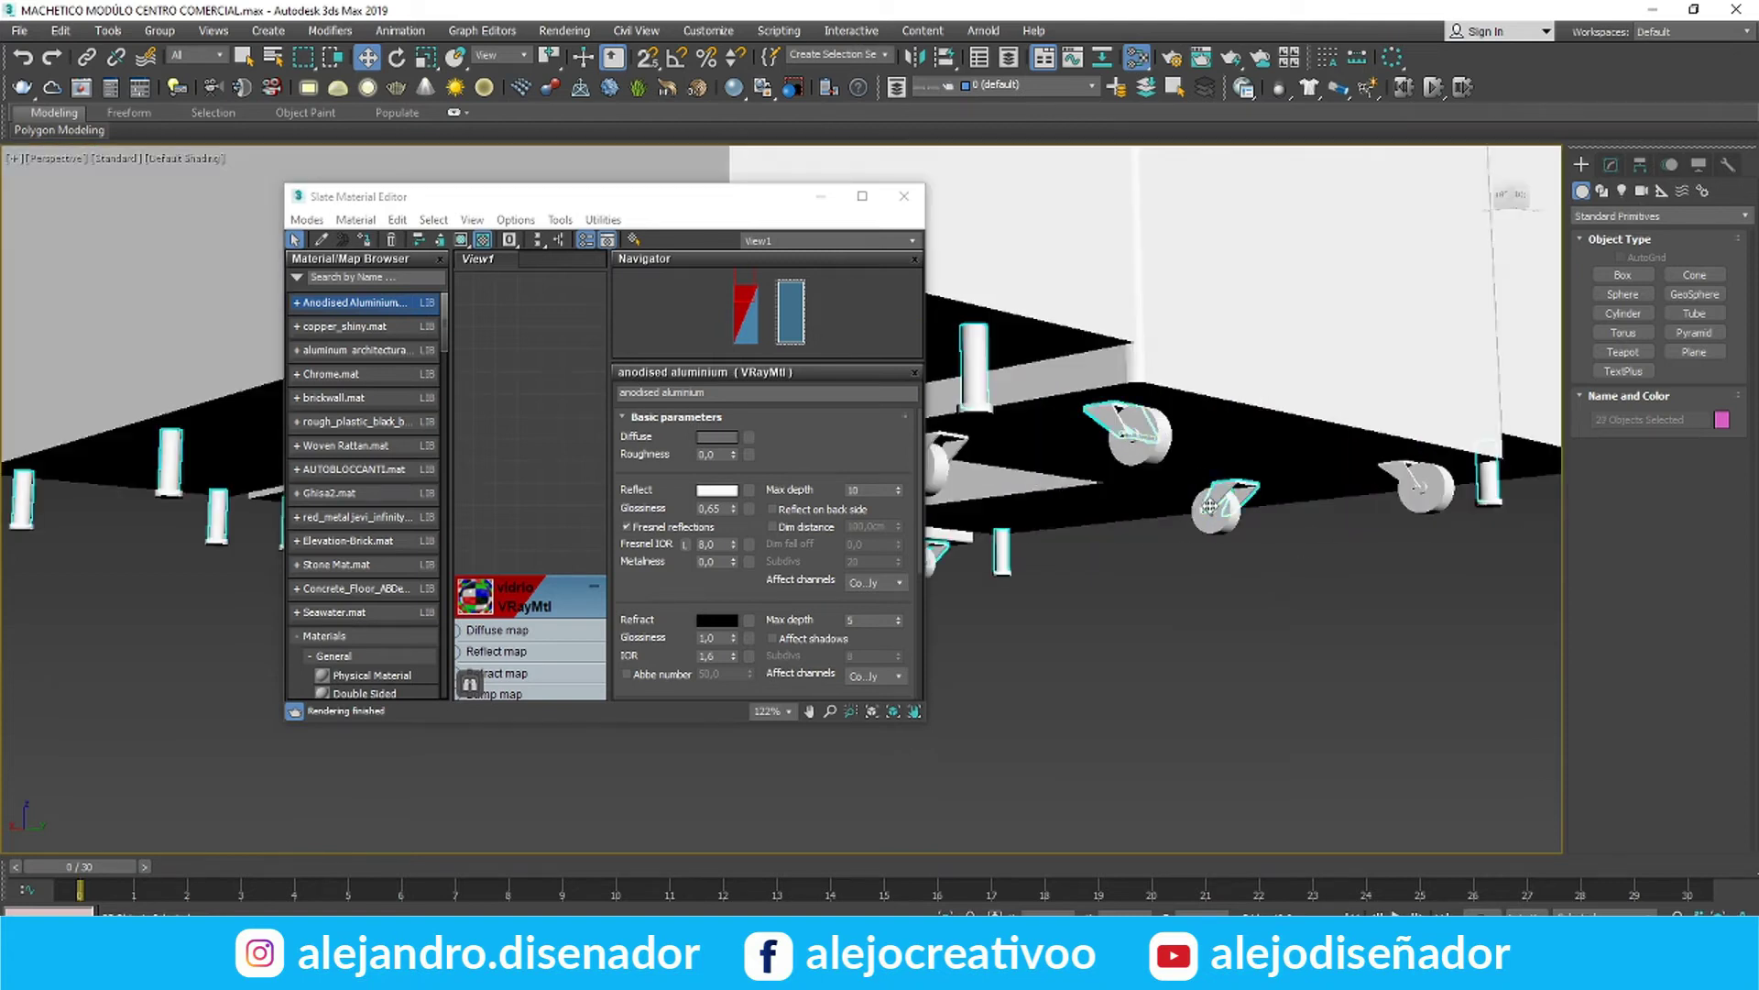
middle_drag(1416, 488, 1551, 491)
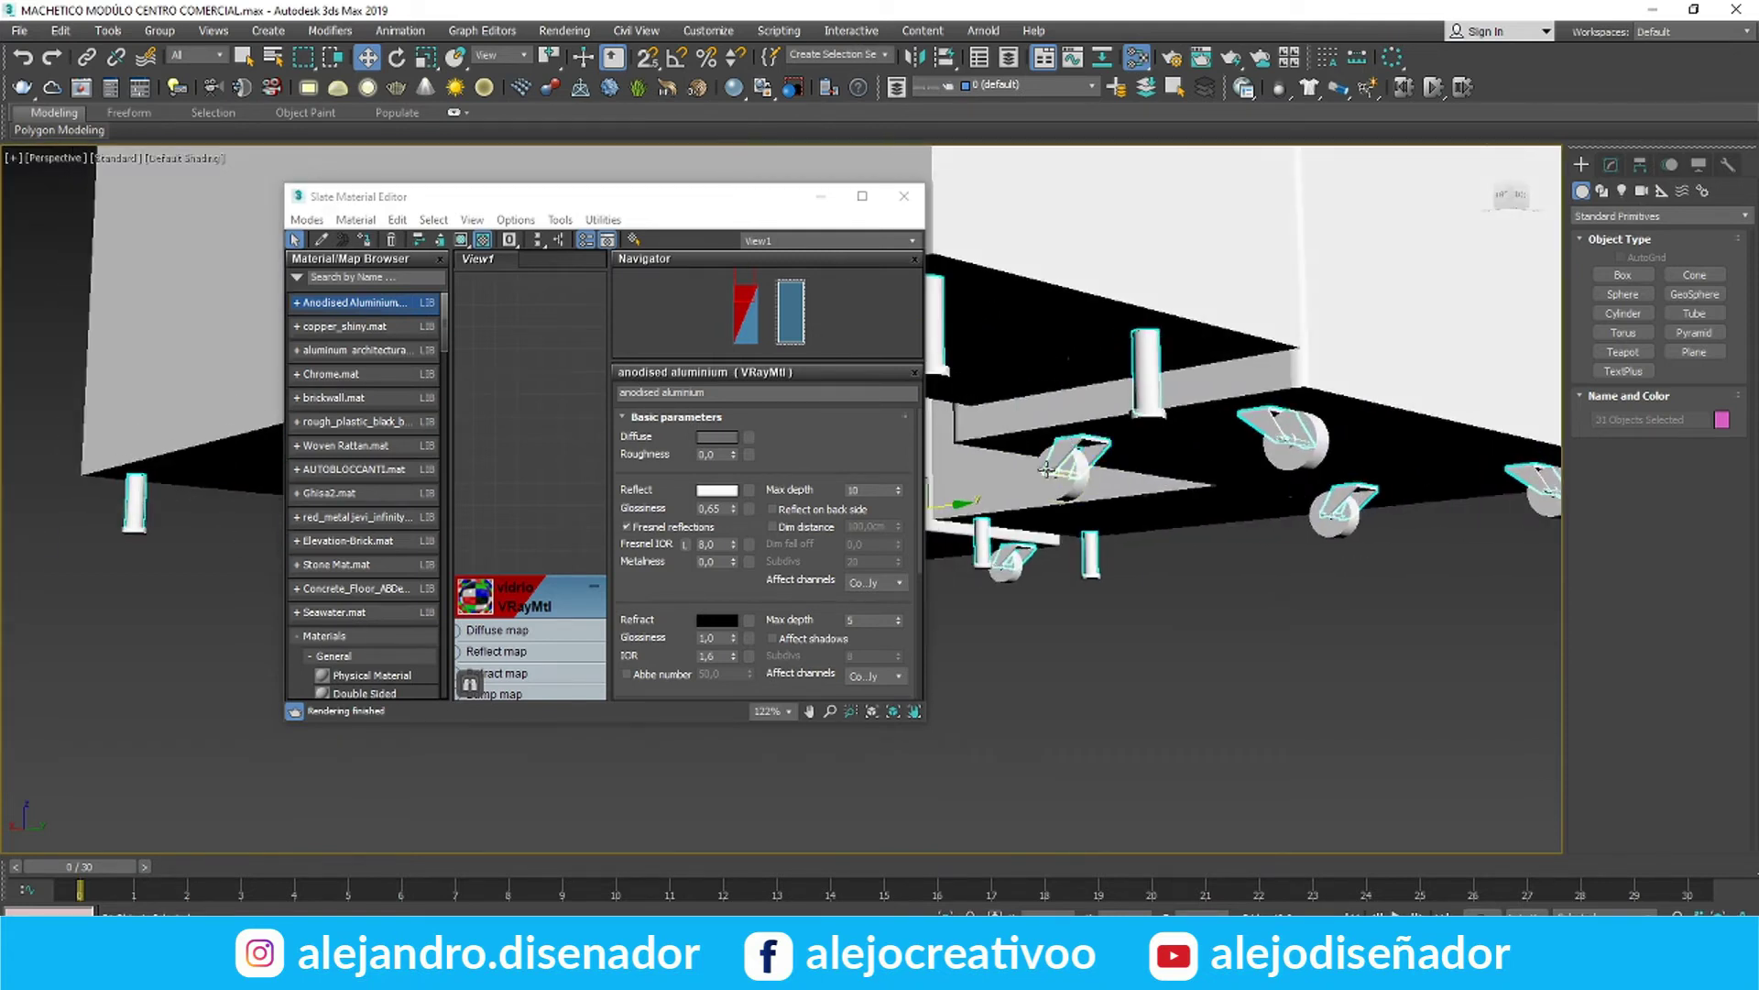
ctrl+click(1045, 469)
scroll(1046, 469, down, 4)
scroll(1226, 573, up, 5)
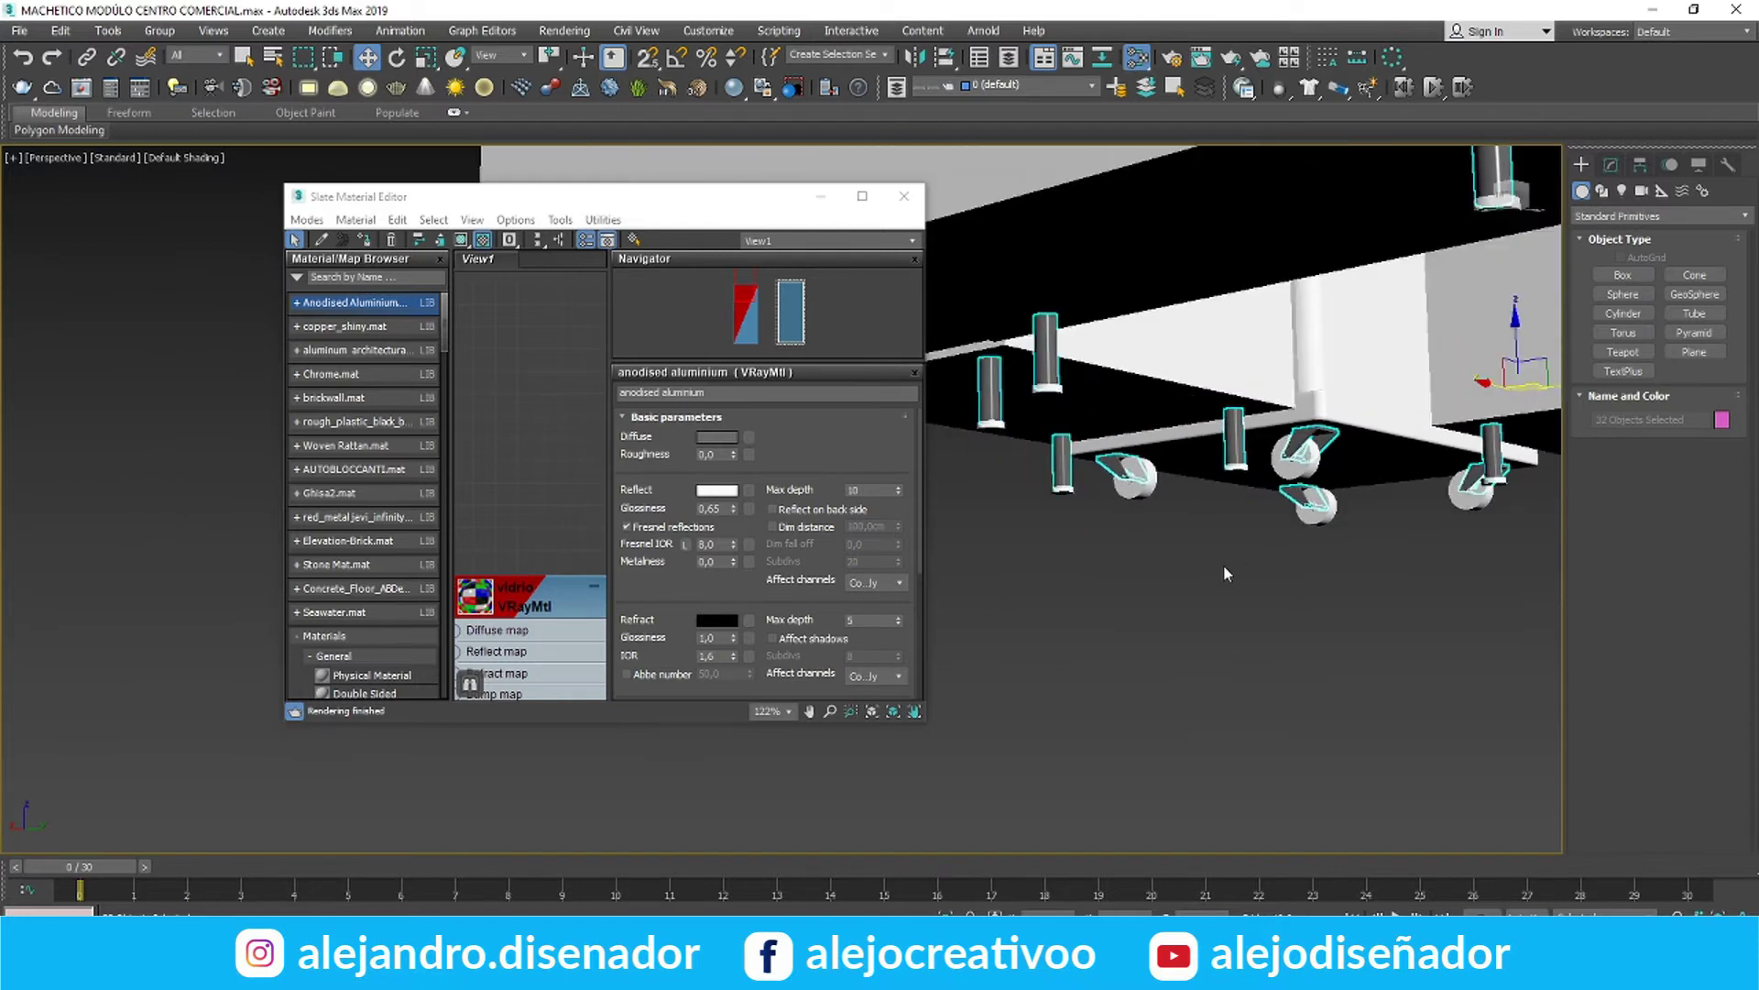
click(1226, 573)
Select the round foot pads at the base of all the kiosk's leg posts
scroll(1226, 573, down, 4)
scroll(951, 473, up, 4)
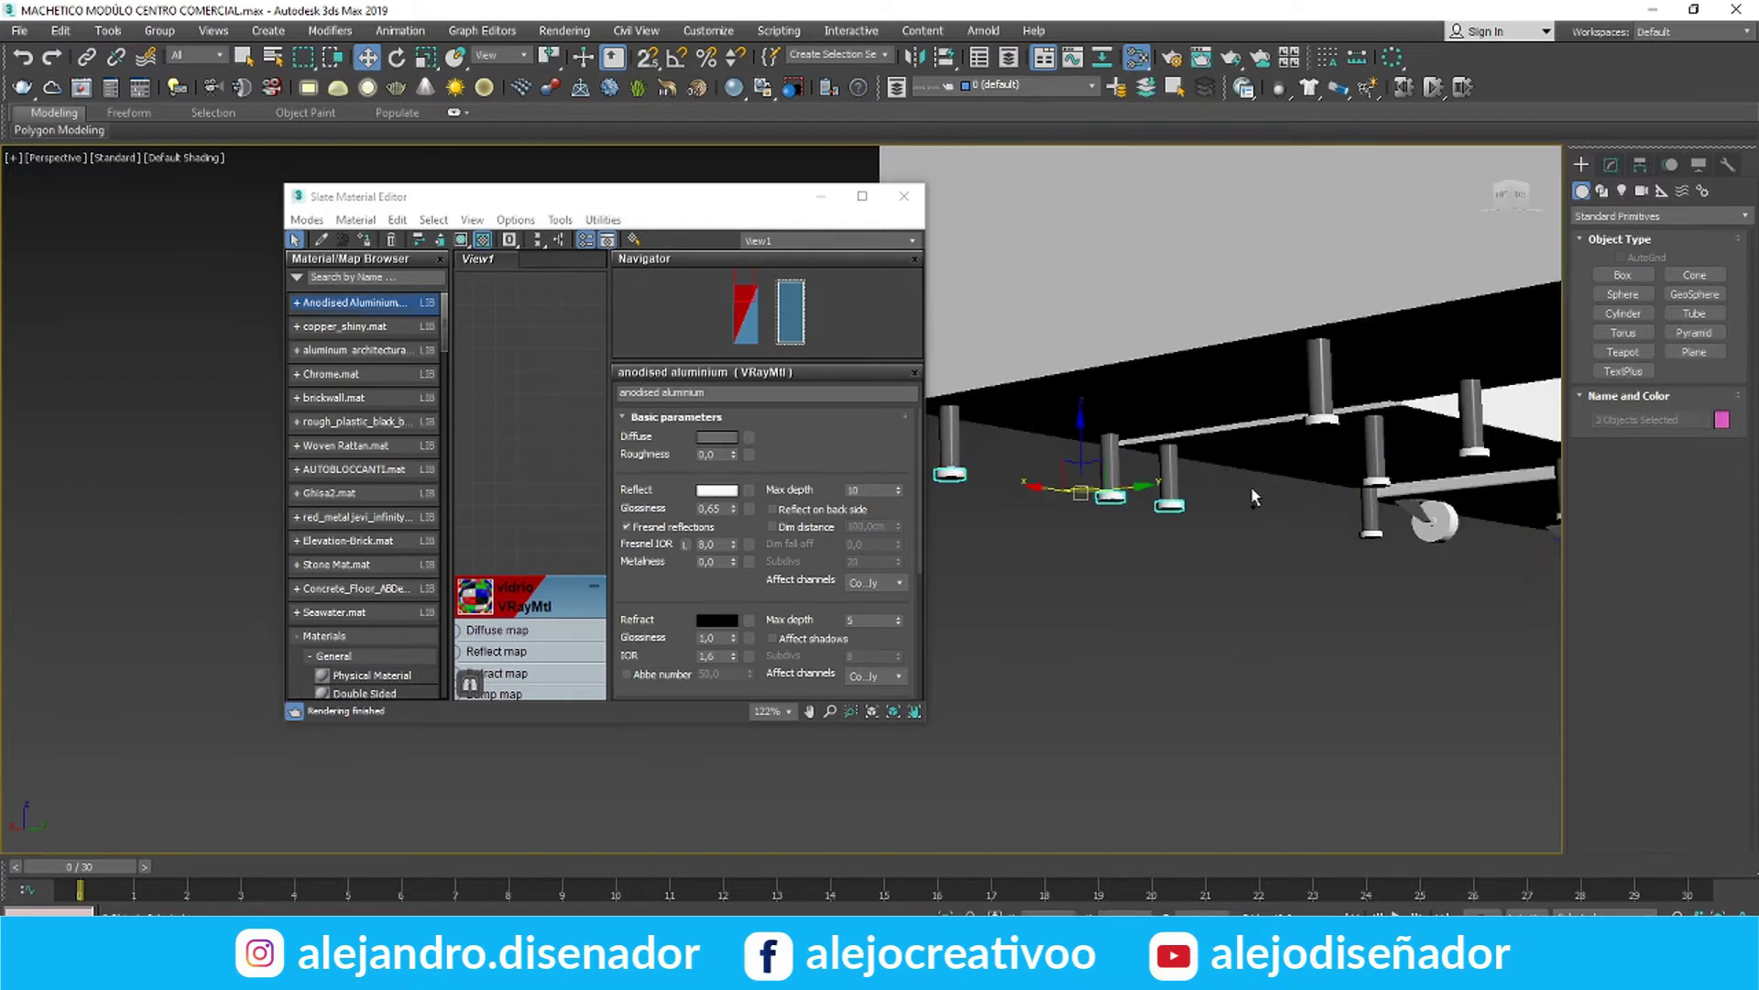
middle_drag(1409, 532, 1261, 524)
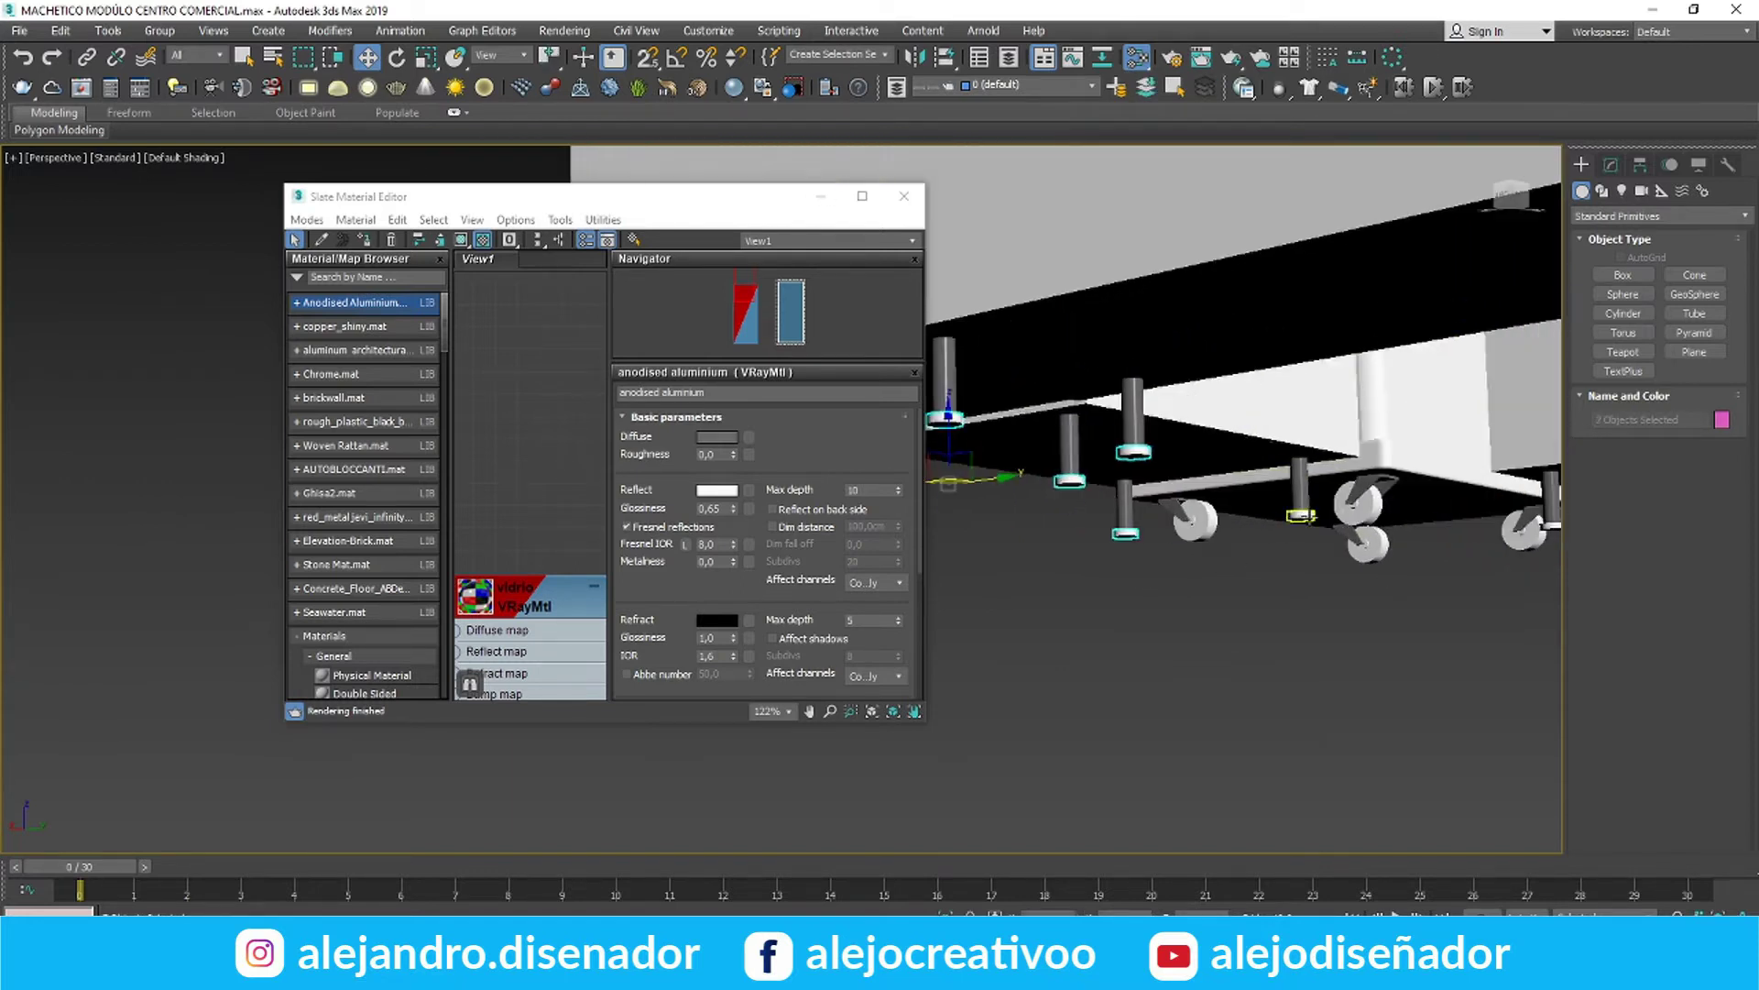
ctrl+click(1301, 517)
scroll(1302, 513, down, 3)
scroll(1324, 476, up, 4)
scroll(1316, 469, down, 2)
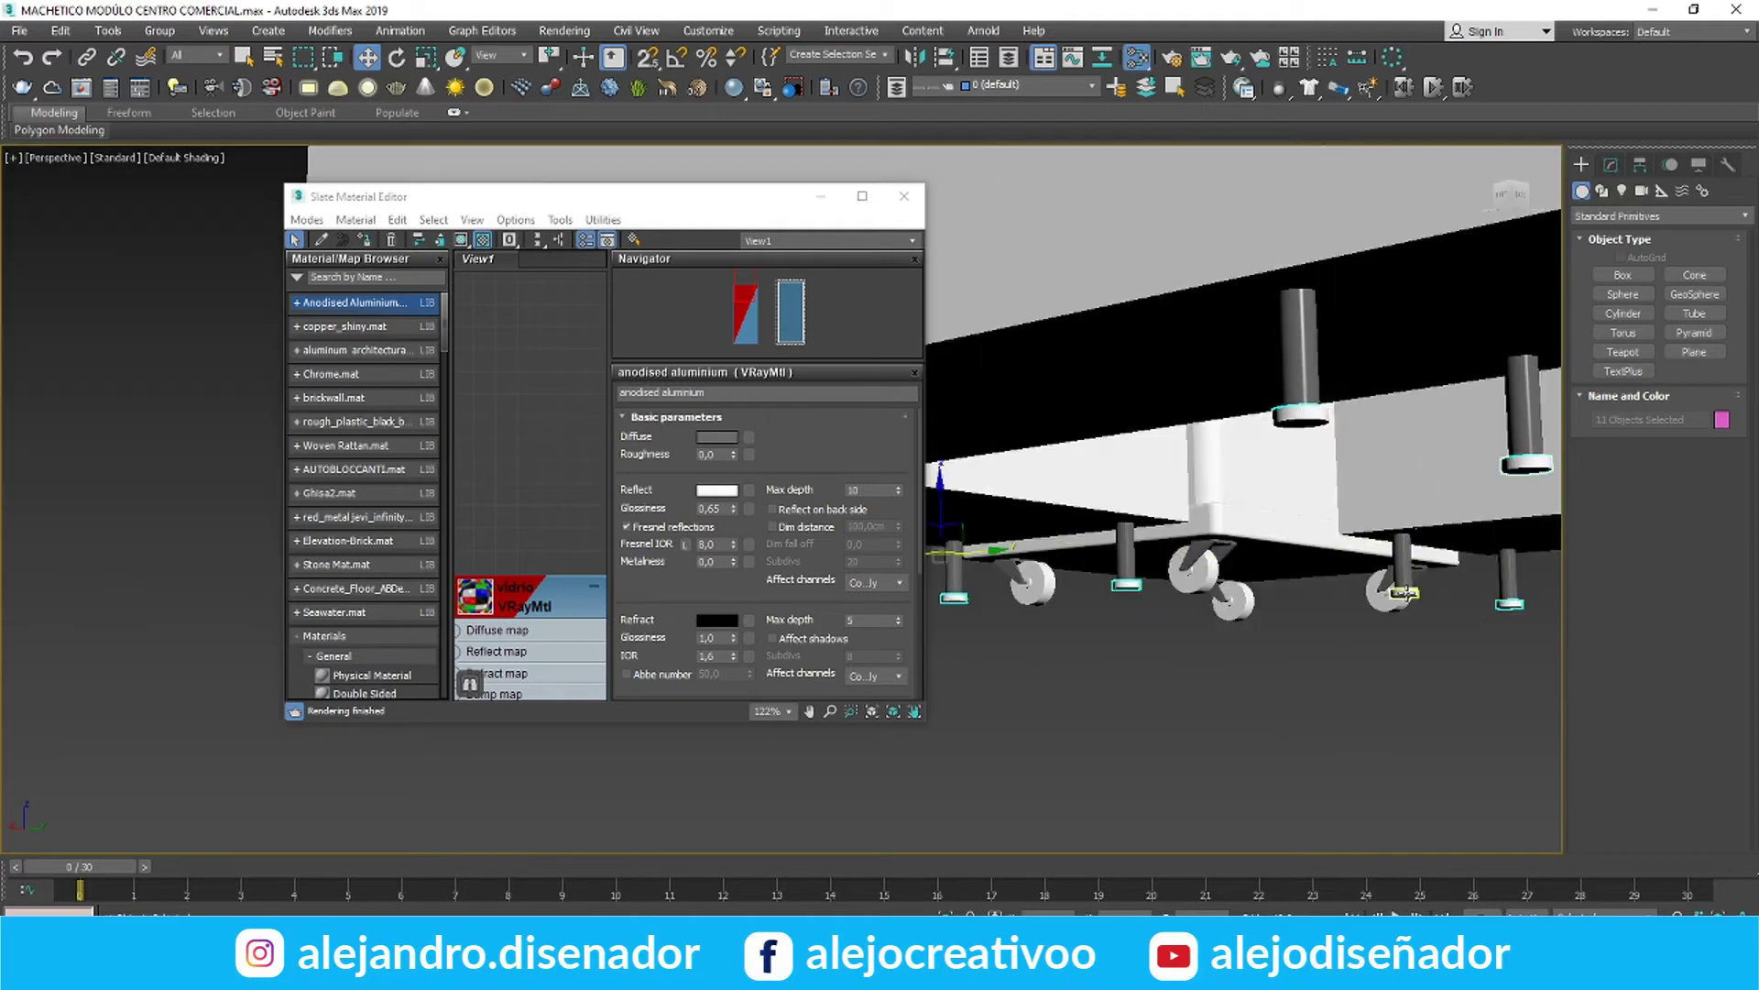
ctrl+click(1404, 592)
scroll(1405, 592, down, 3)
scroll(1451, 576, up, 4)
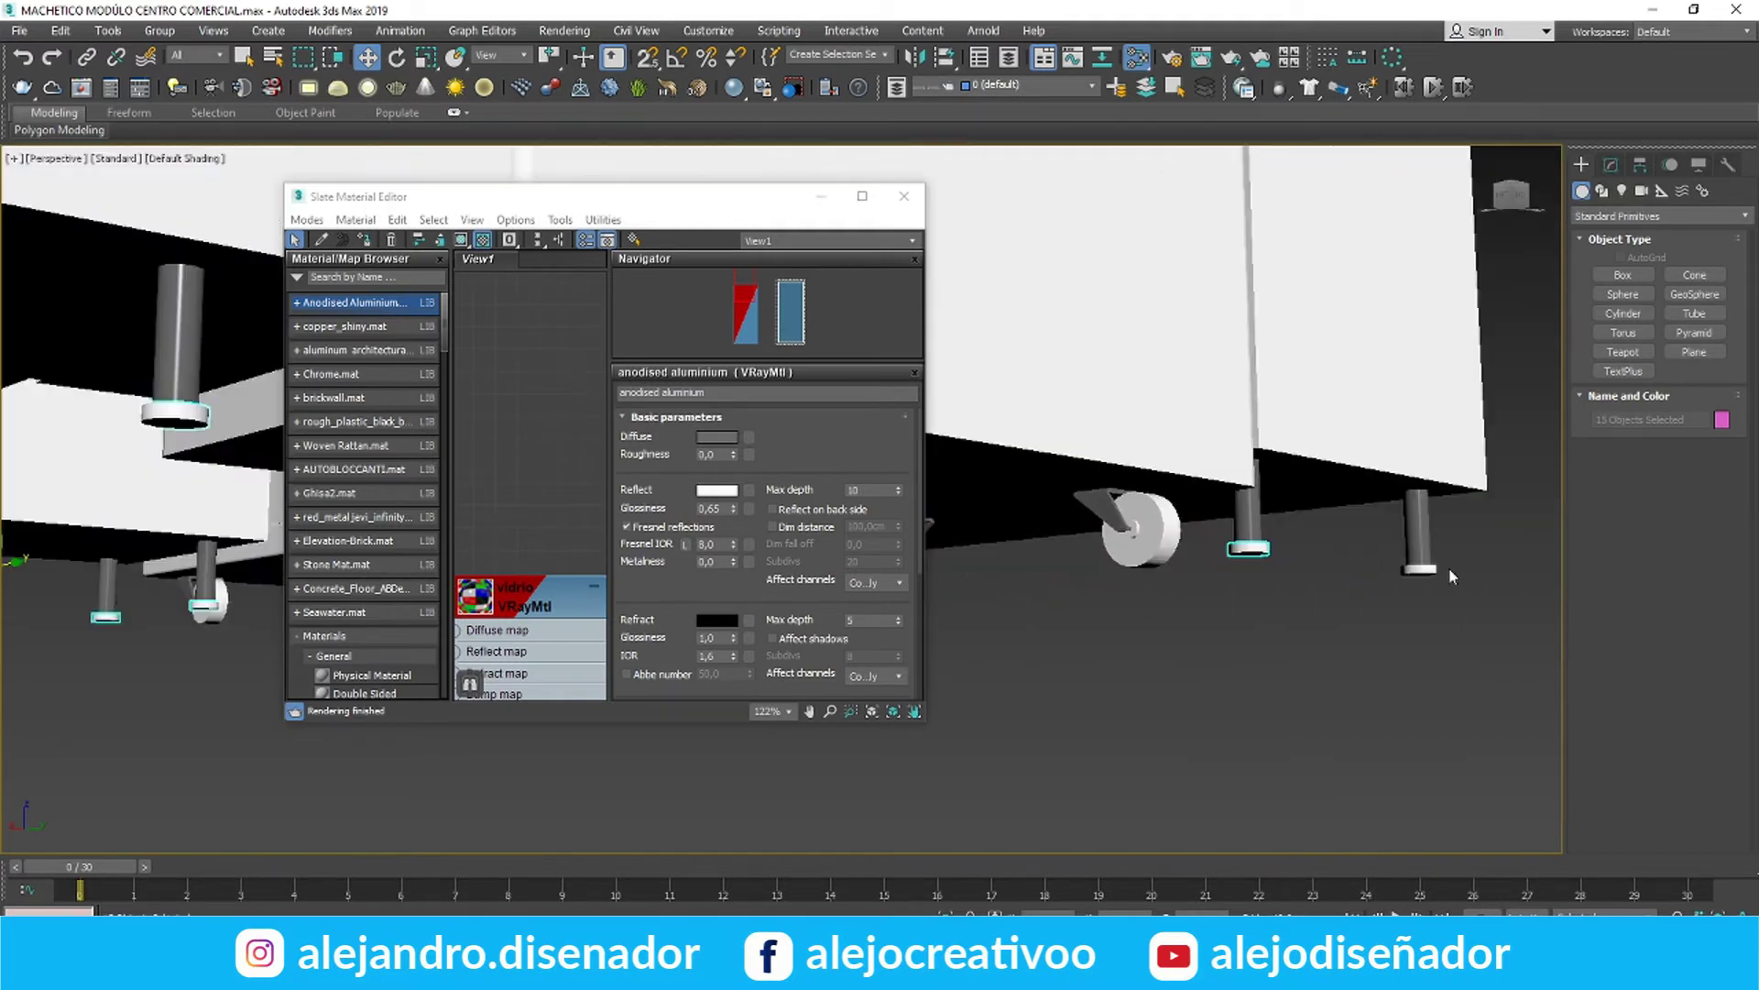
Add the caster wheels under the kiosk to the foot pad selection
ctrl+click(1162, 515)
scroll(1162, 515, down, 3)
scroll(1356, 556, up, 2)
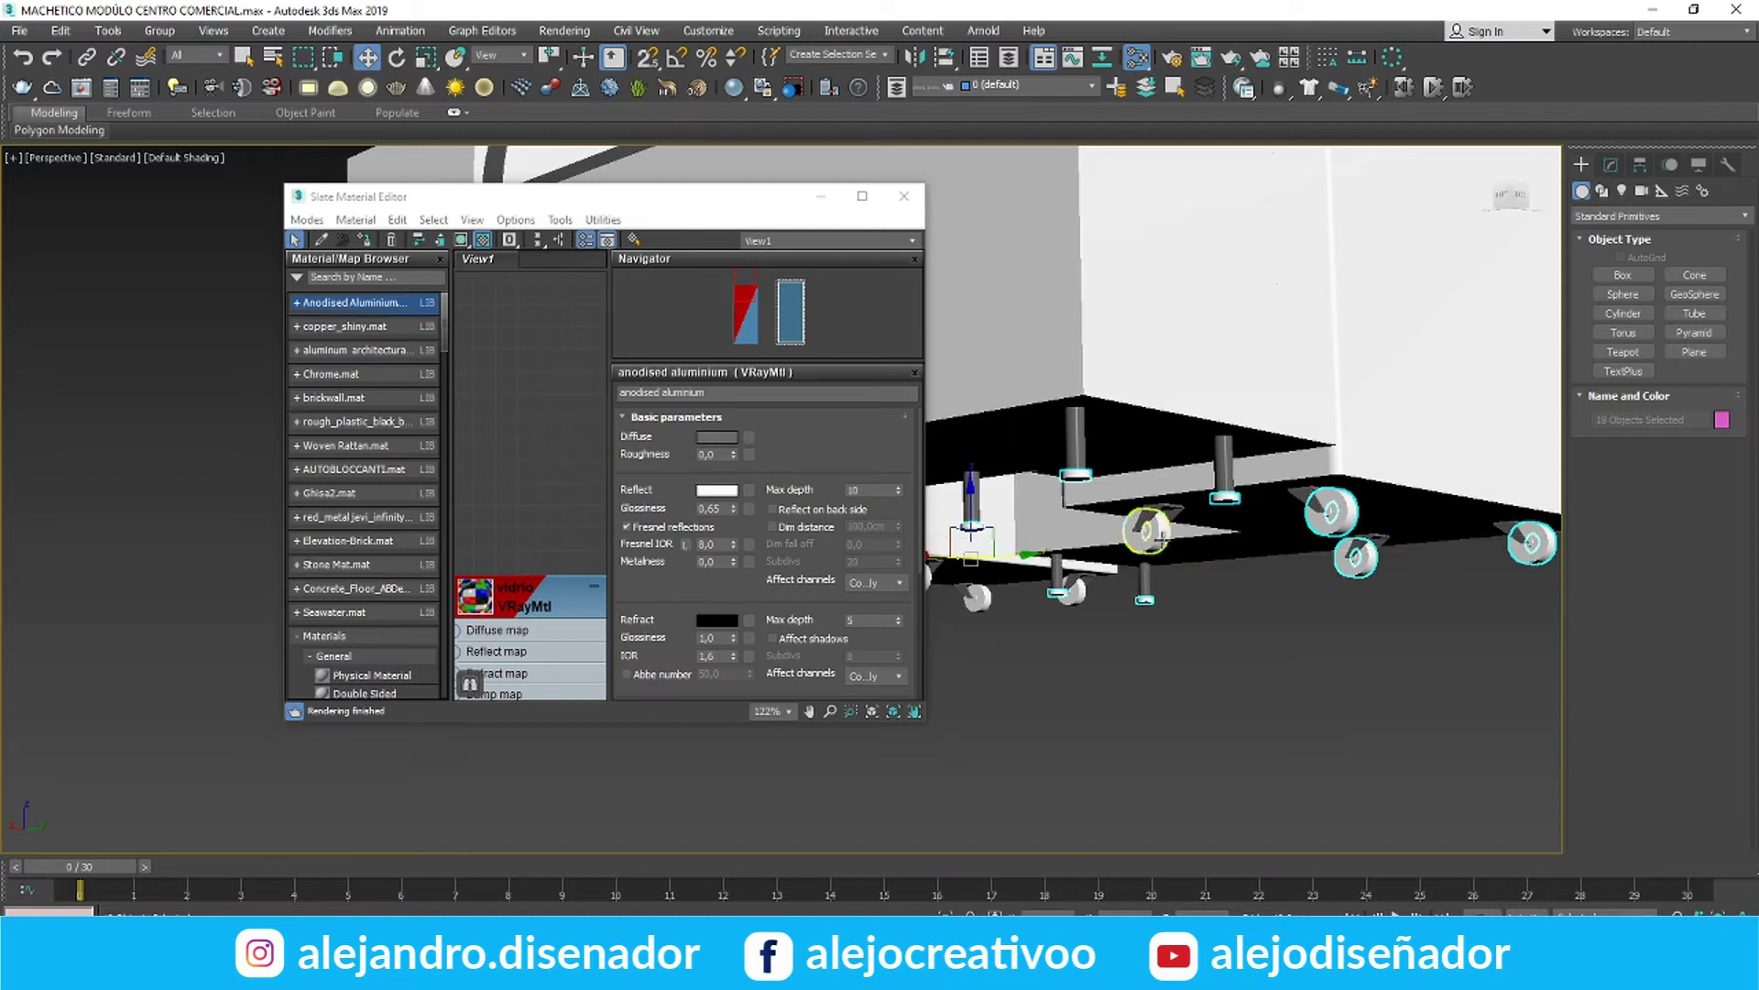
ctrl+click(1162, 541)
scroll(1162, 541, down, 3)
scroll(1078, 592, up, 4)
ctrl+click(1250, 555)
scroll(1276, 550, down, 2)
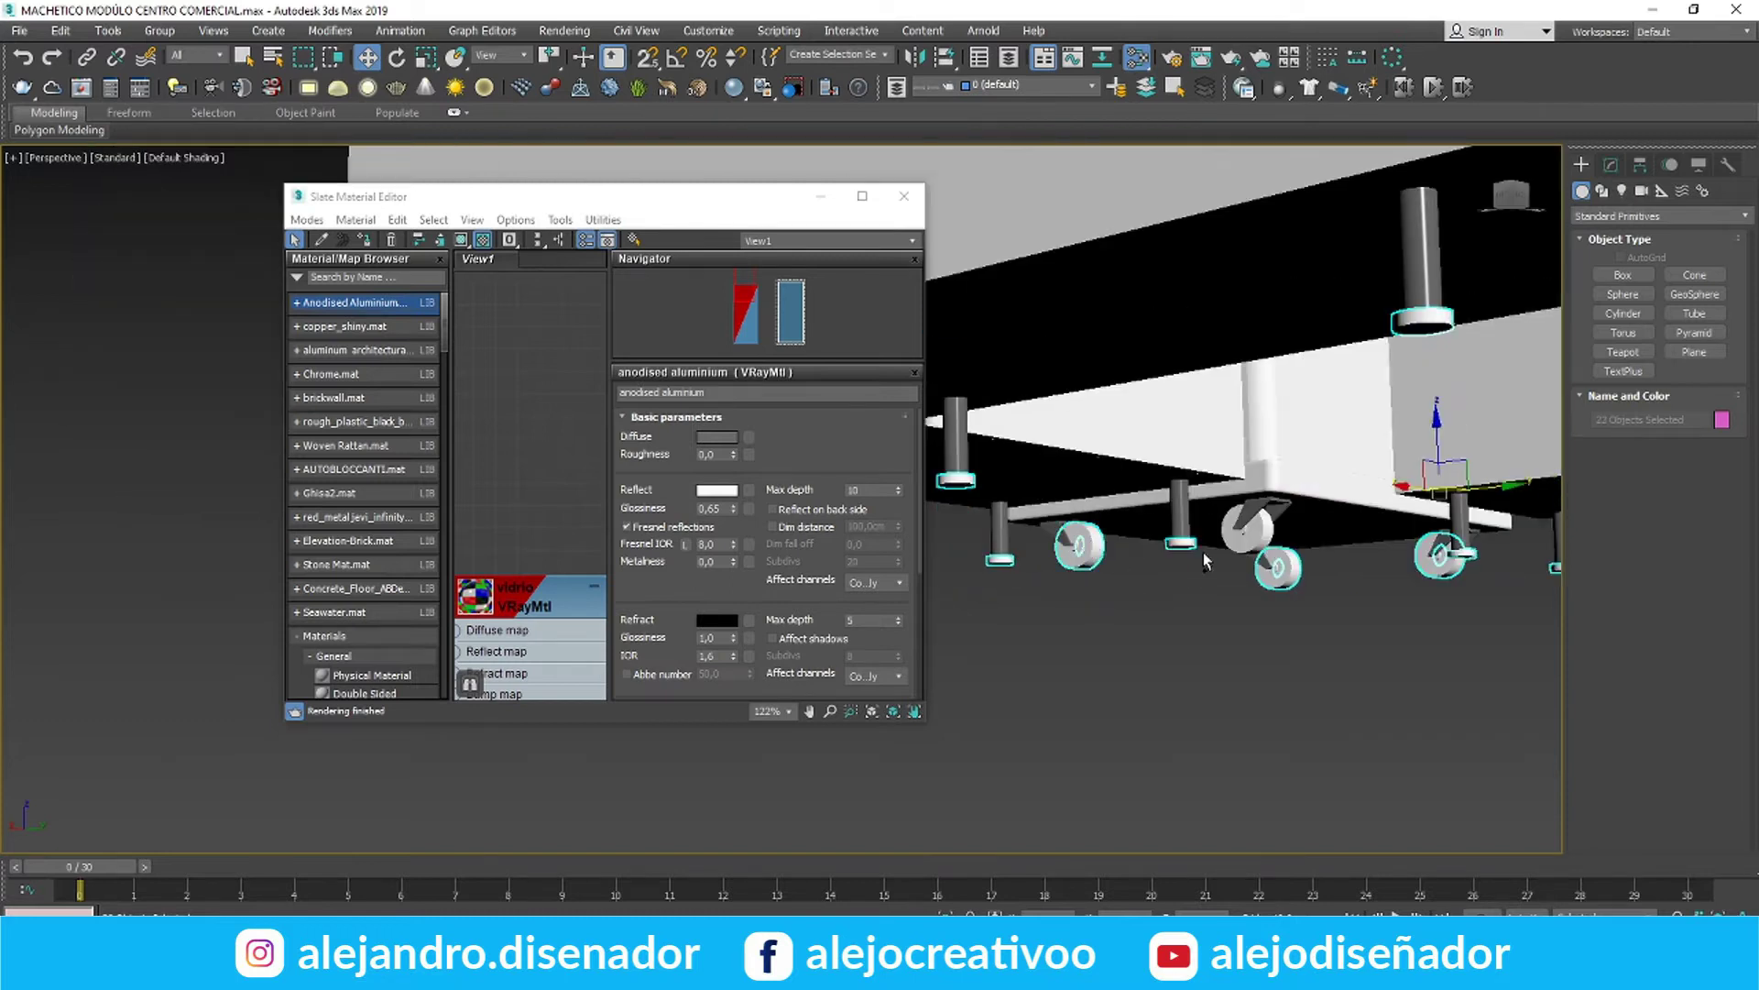
scroll(1264, 605, down, 3)
Add rough_plastic_black from its library to the node view and move it with its Noise map beside the anodised aluminium node
click(862, 199)
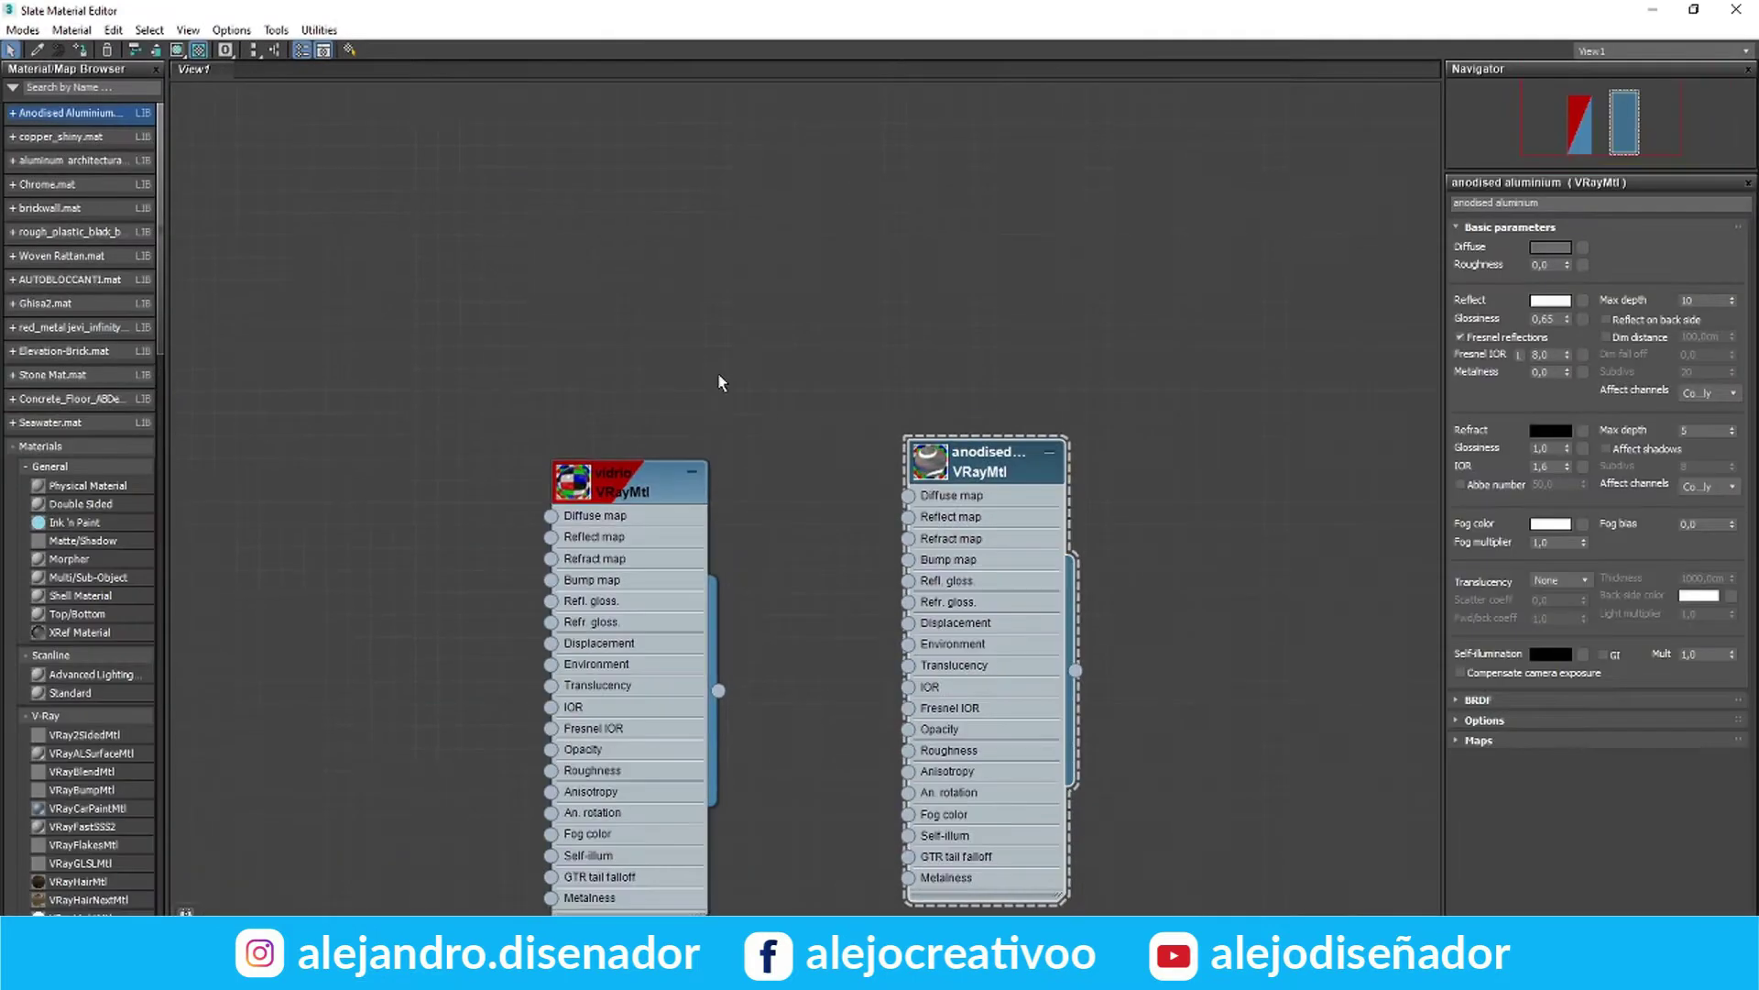
click(14, 232)
double_click(57, 252)
right_click(799, 282)
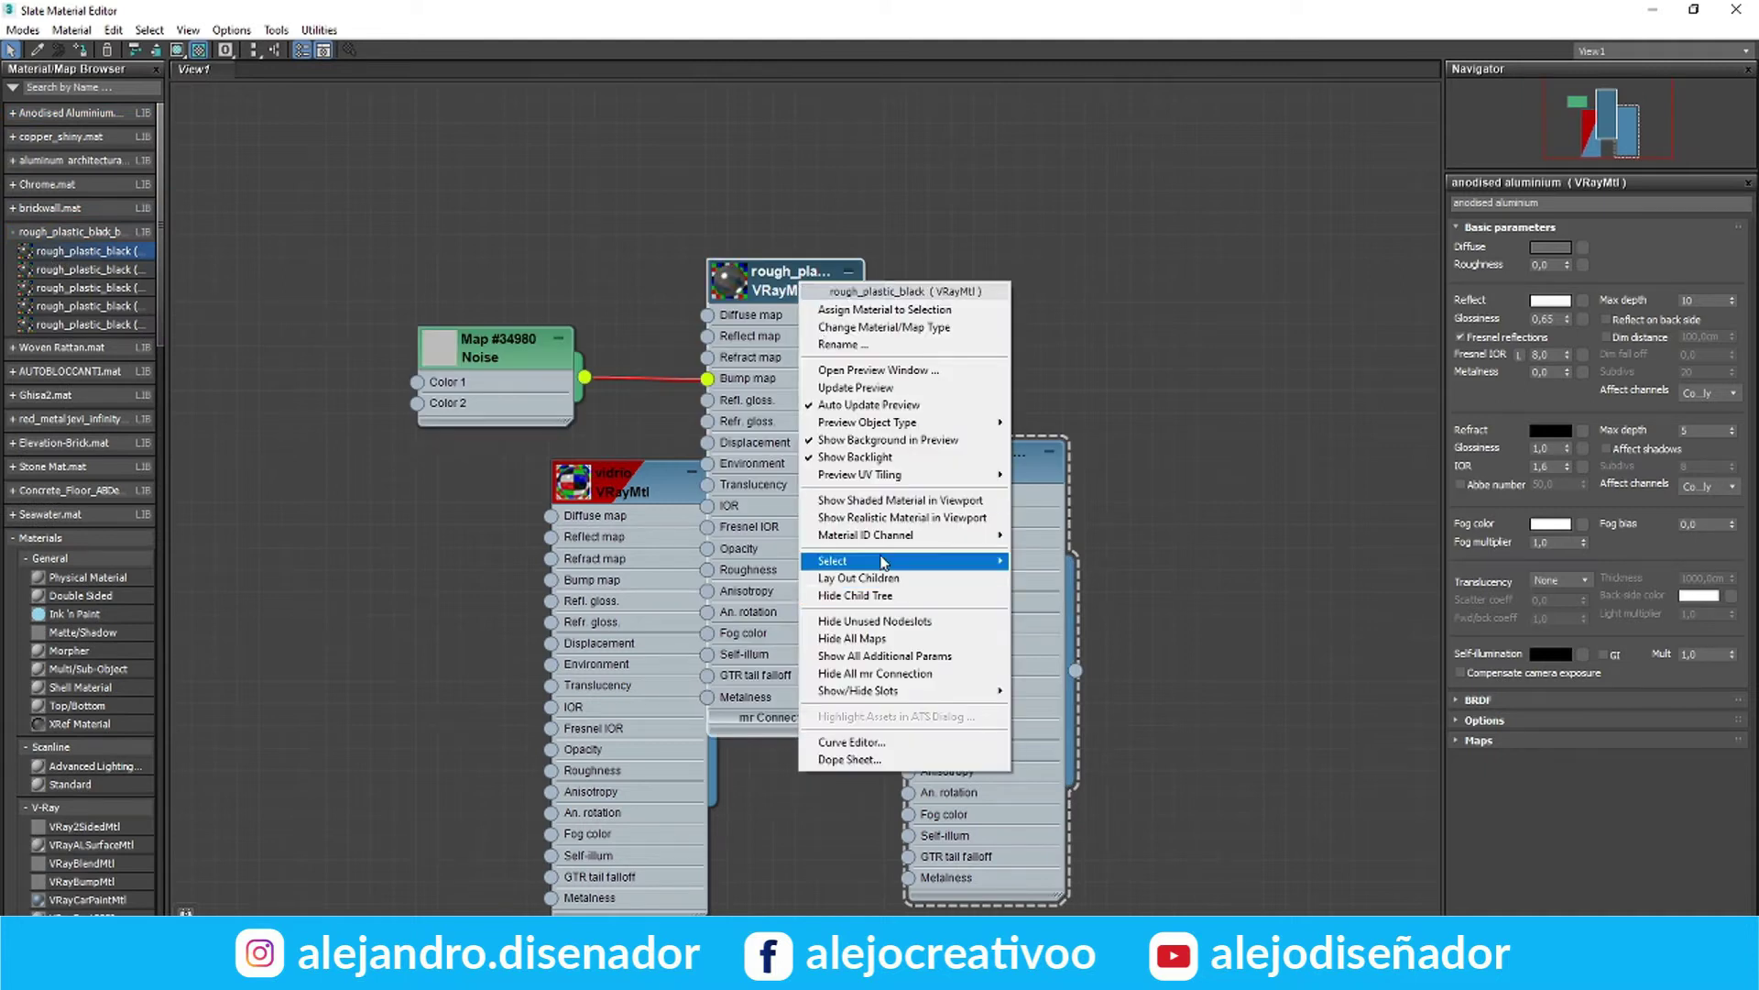
mouse_move(881, 560)
click(1054, 583)
scroll(671, 443, down, 2)
drag(732, 326, 1303, 466)
click(1200, 404)
Assign the rough_plastic_black material to the selected foot pads and caster wheels
double_click(1303, 463)
click(81, 49)
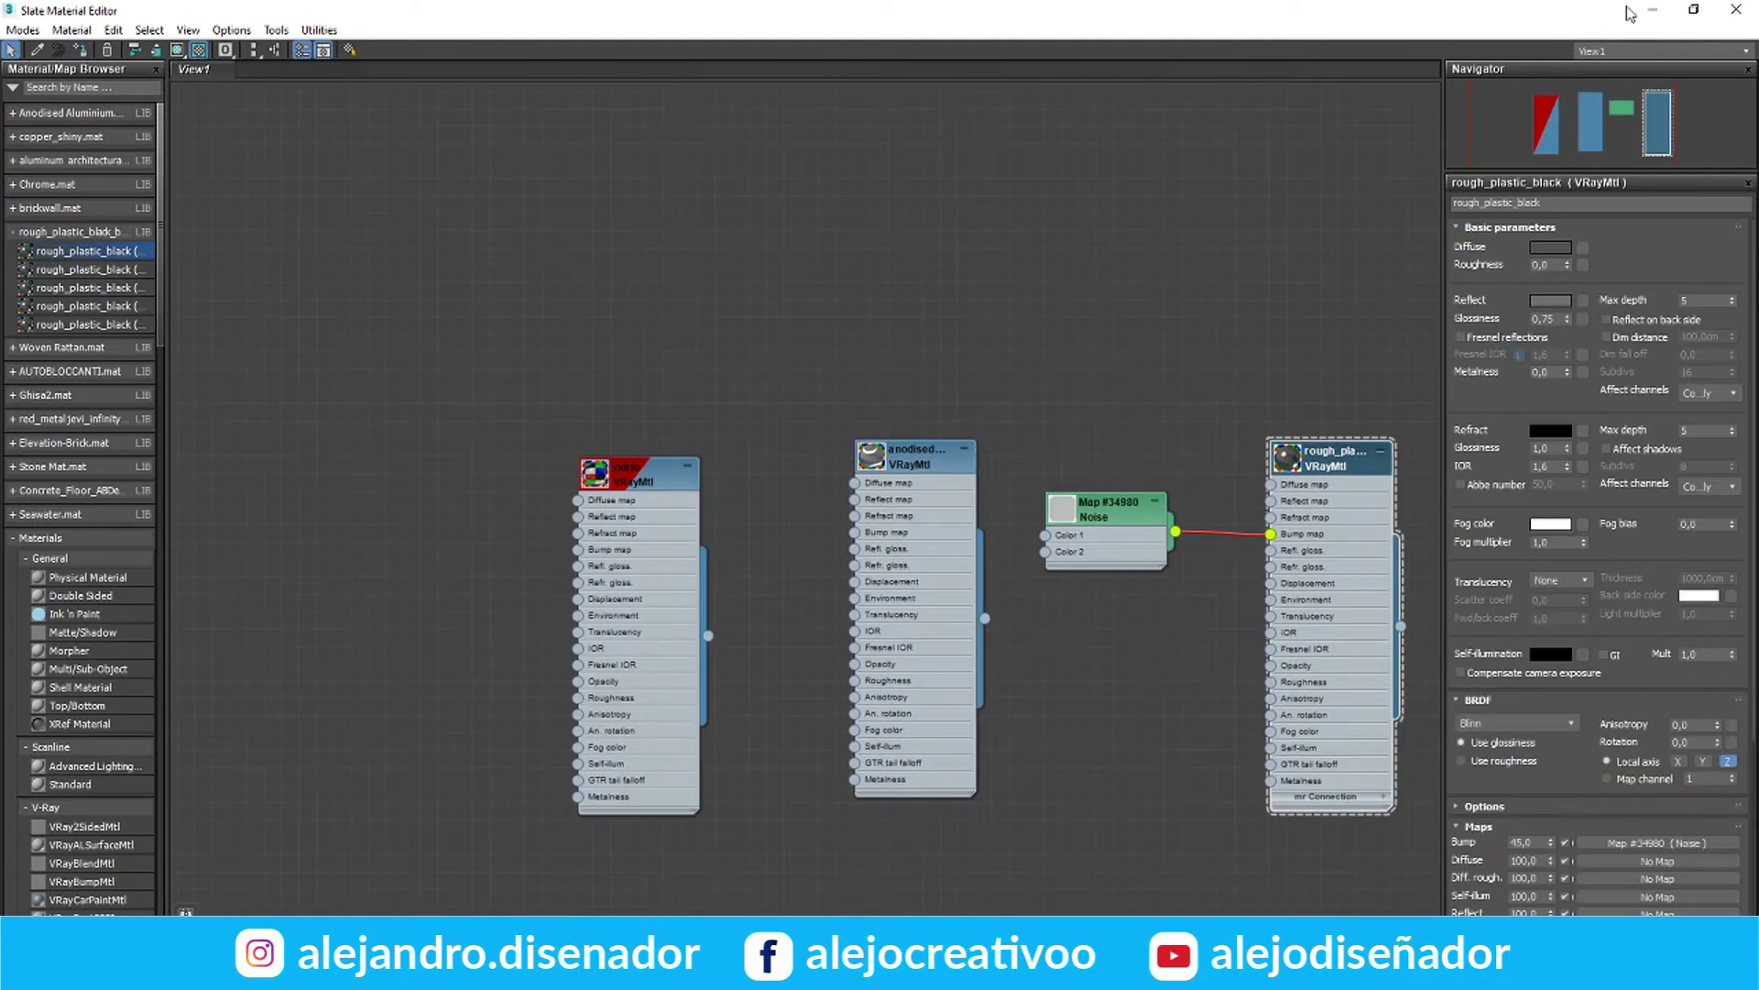
click(1694, 9)
Duplicate the rough_plastic_black material together with its Noise map and name the copy Rogh white
click(862, 199)
middle_drag(684, 316, 475, 311)
ctrl+click(852, 560)
scroll(806, 586, down, 1)
mouse_move(1076, 486)
shift+mouse_down()
mouse_move(1381, 398)
mouse_move(1400, 446)
shift+mouse_up()
middle_drag(1366, 443, 813, 446)
double_click(808, 440)
scroll(1537, 279, down, 1)
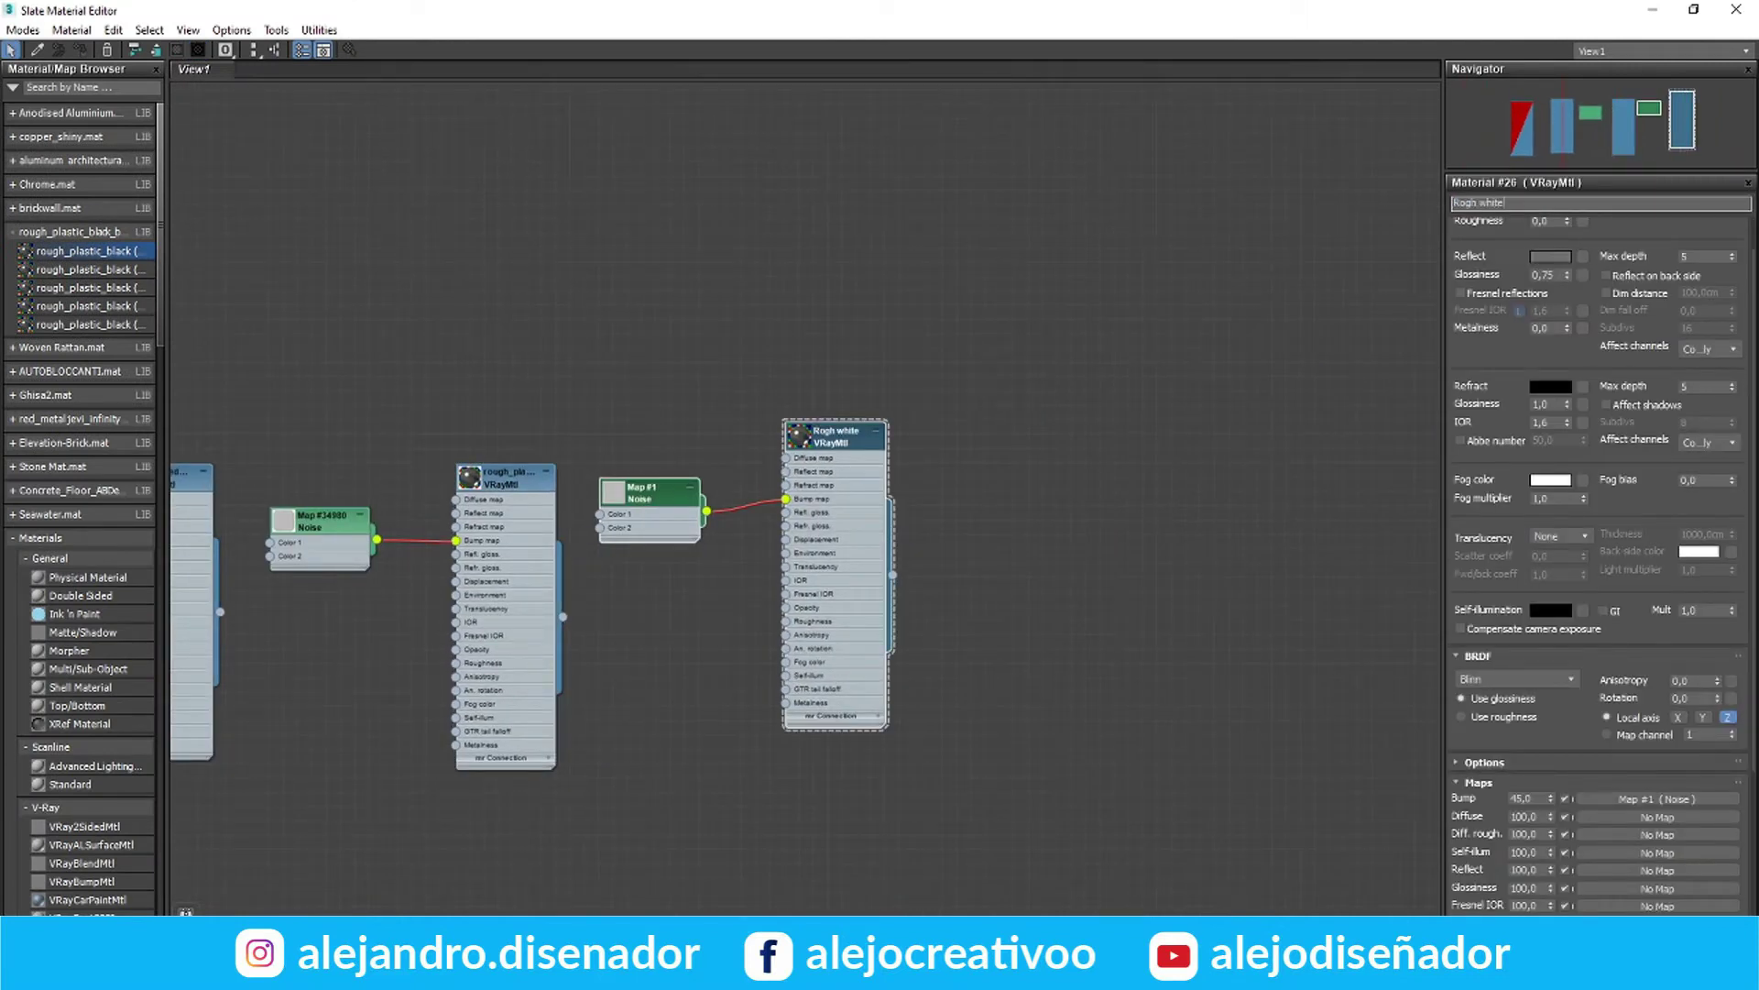
Set the Rogh white diffuse colour to near white and enable shaded viewport display for it and rough_plastic_black
click(1038, 467)
scroll(1529, 247, up, 1)
click(1544, 248)
click(538, 242)
click(676, 282)
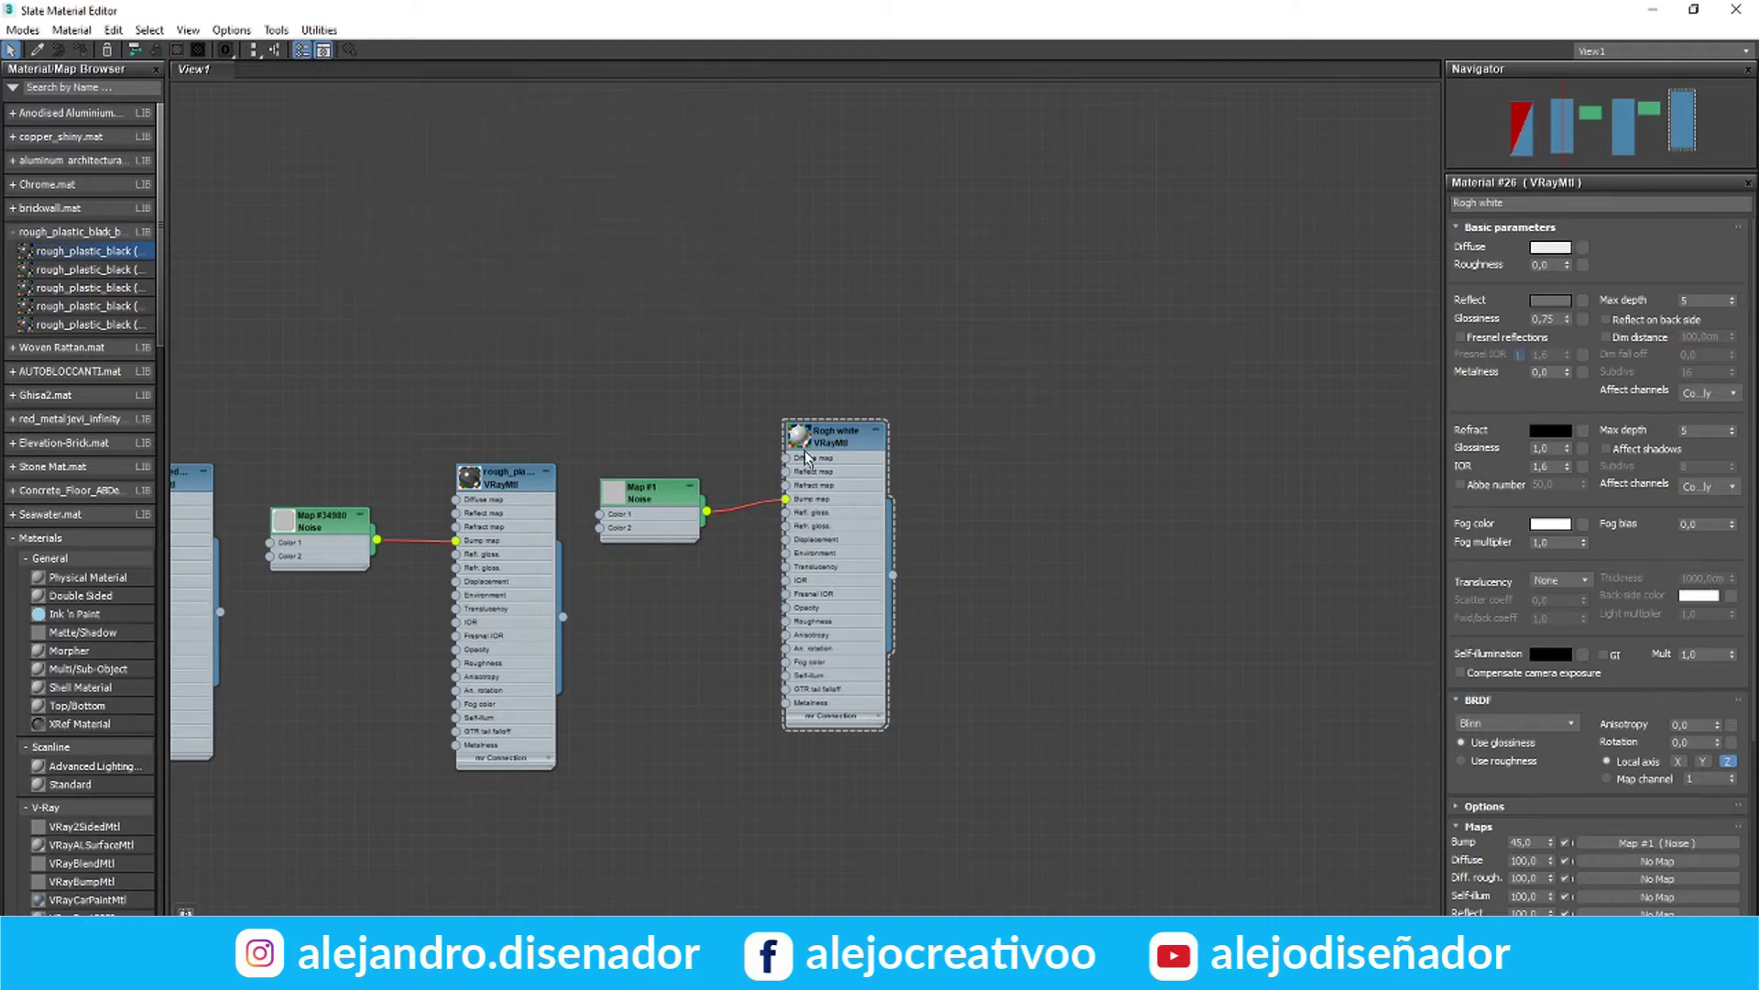
click(510, 488)
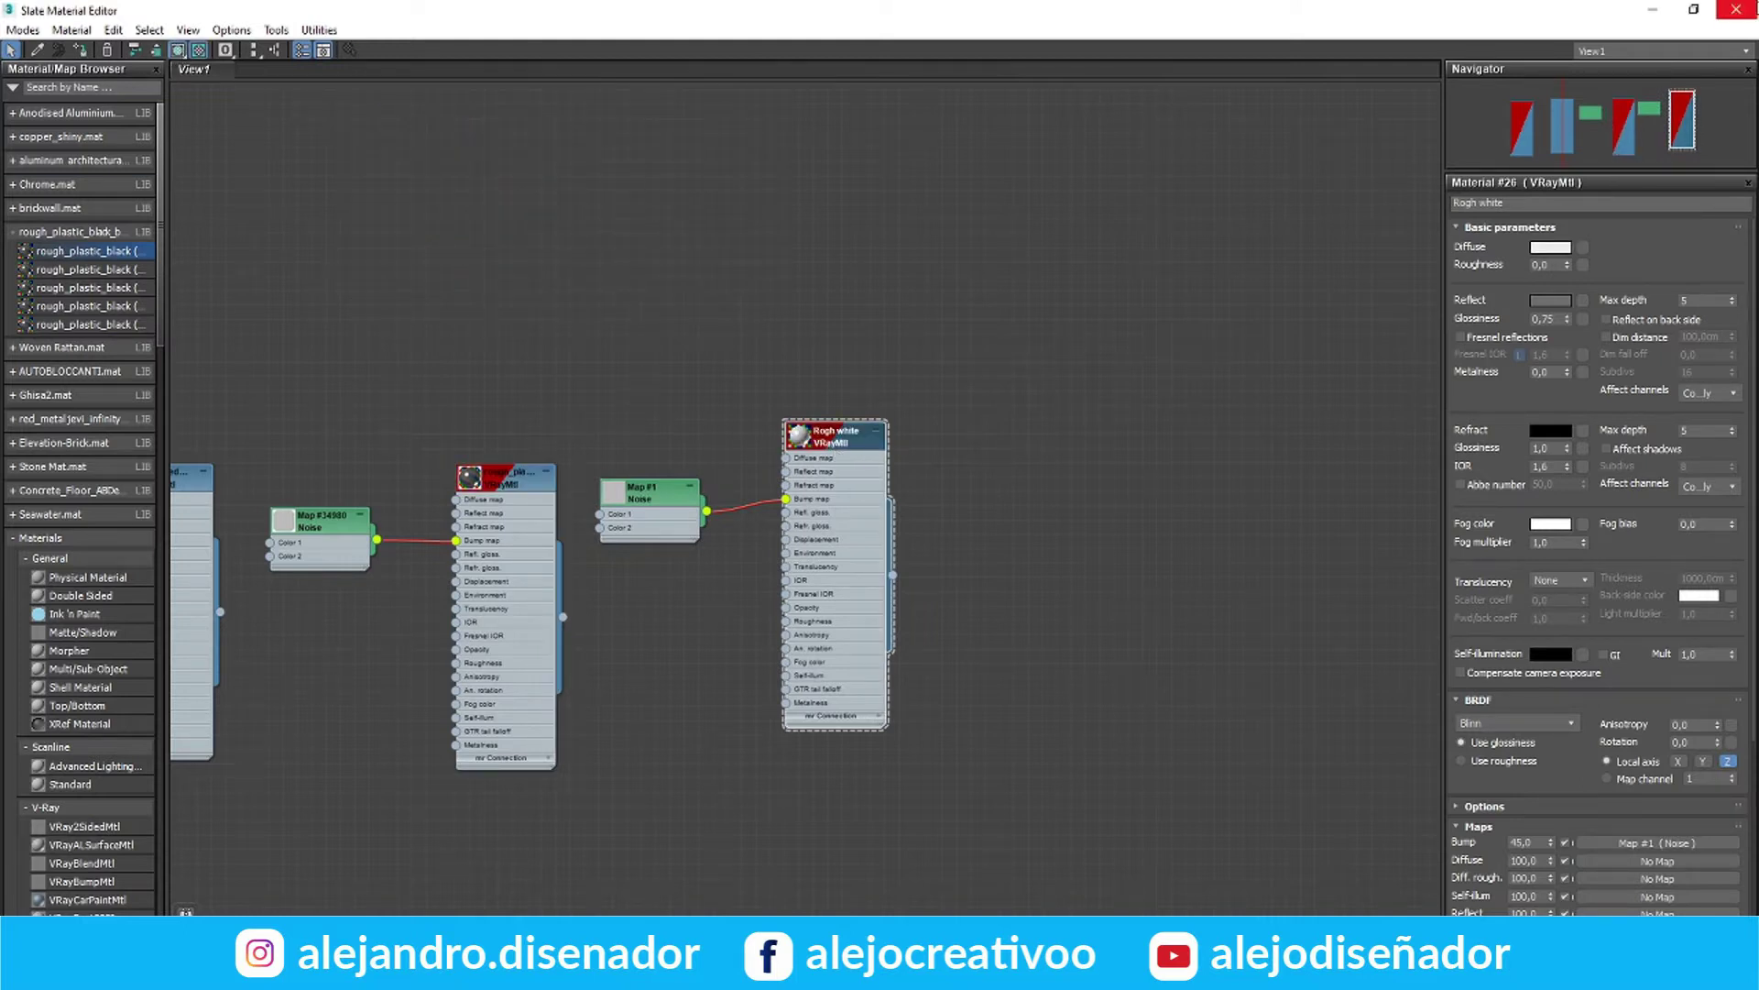
Select the wheel hubs of all the casters under the kiosk modules
click(1693, 9)
scroll(1273, 564, up, 5)
alt+middle_drag(1164, 561, 1001, 570)
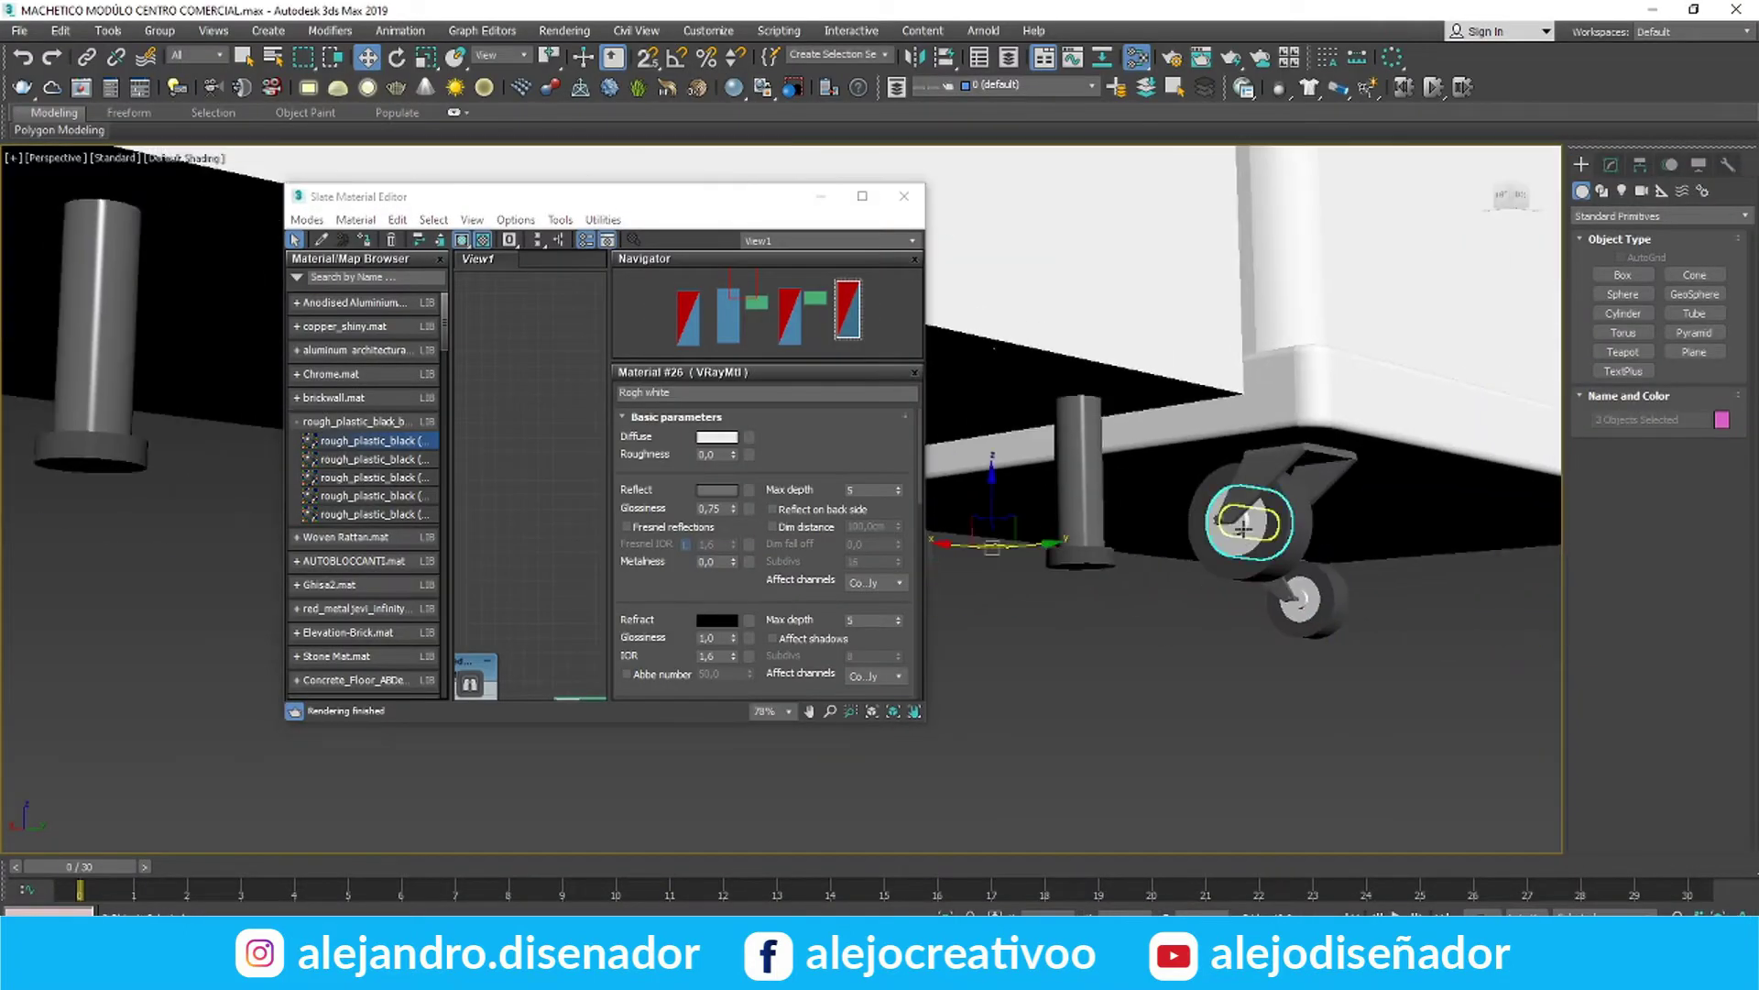
ctrl+click(1302, 599)
scroll(1150, 600, down, 3)
scroll(1248, 596, up, 3)
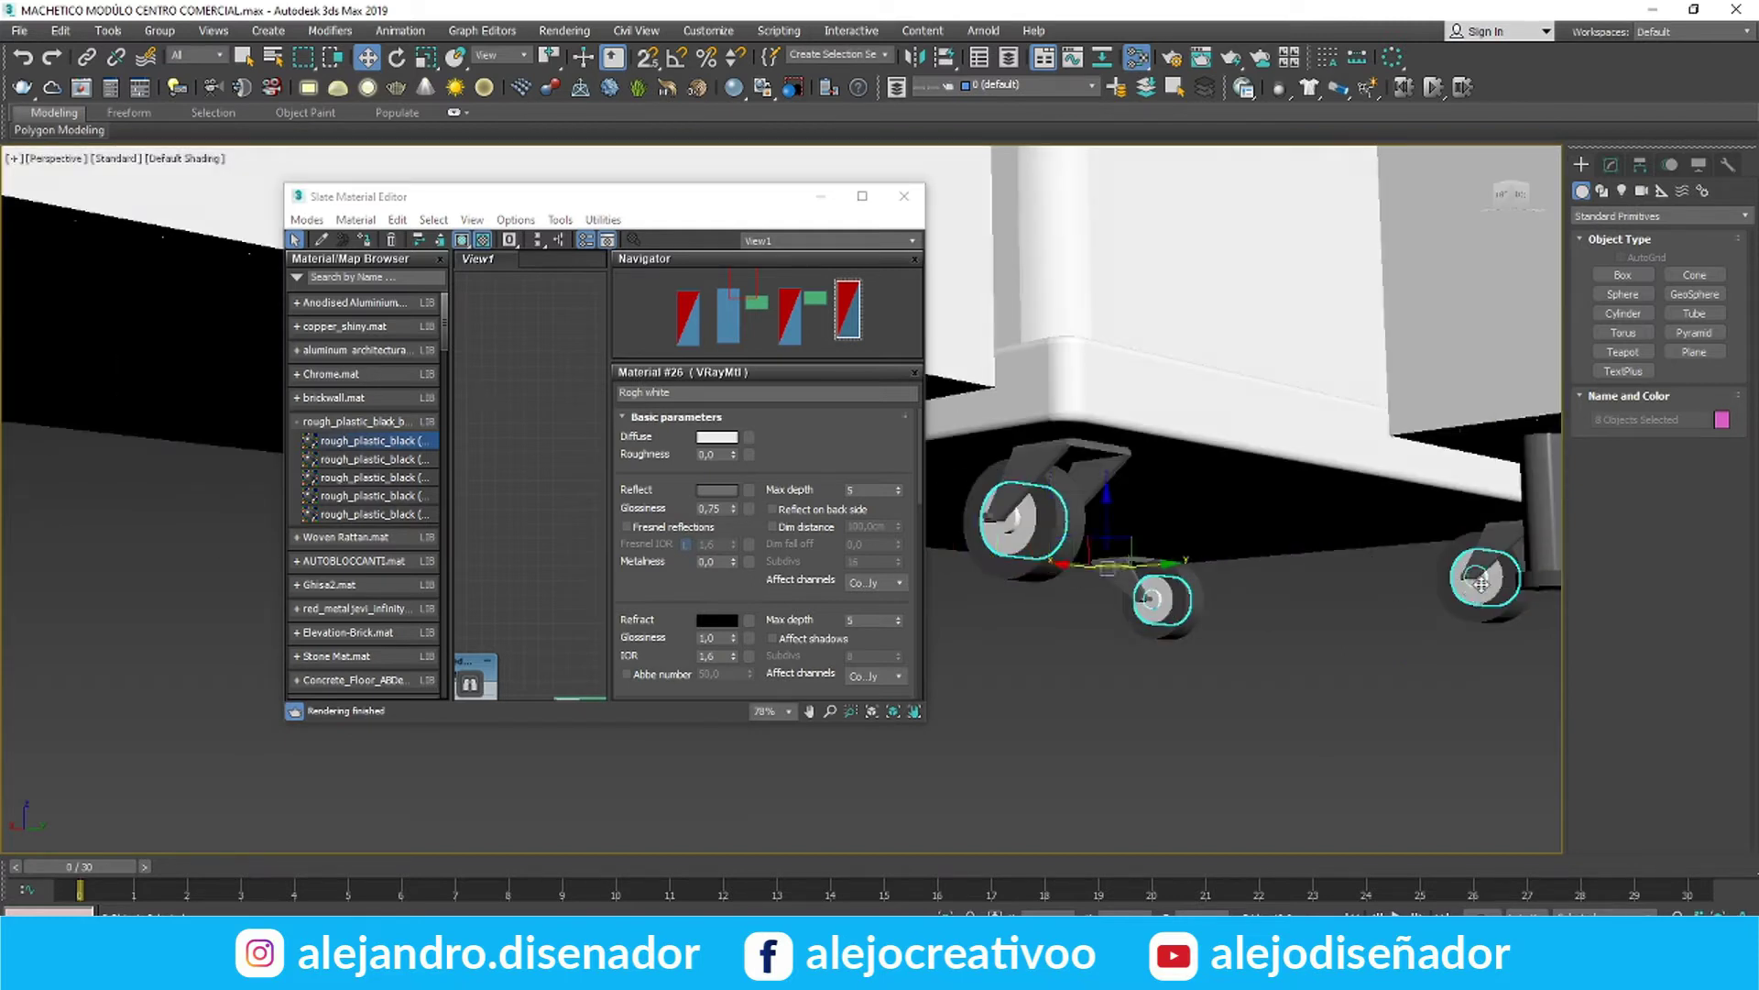
scroll(1482, 582, down, 3)
scroll(1089, 516, up, 3)
ctrl+click(1072, 510)
scroll(1072, 510, up, 3)
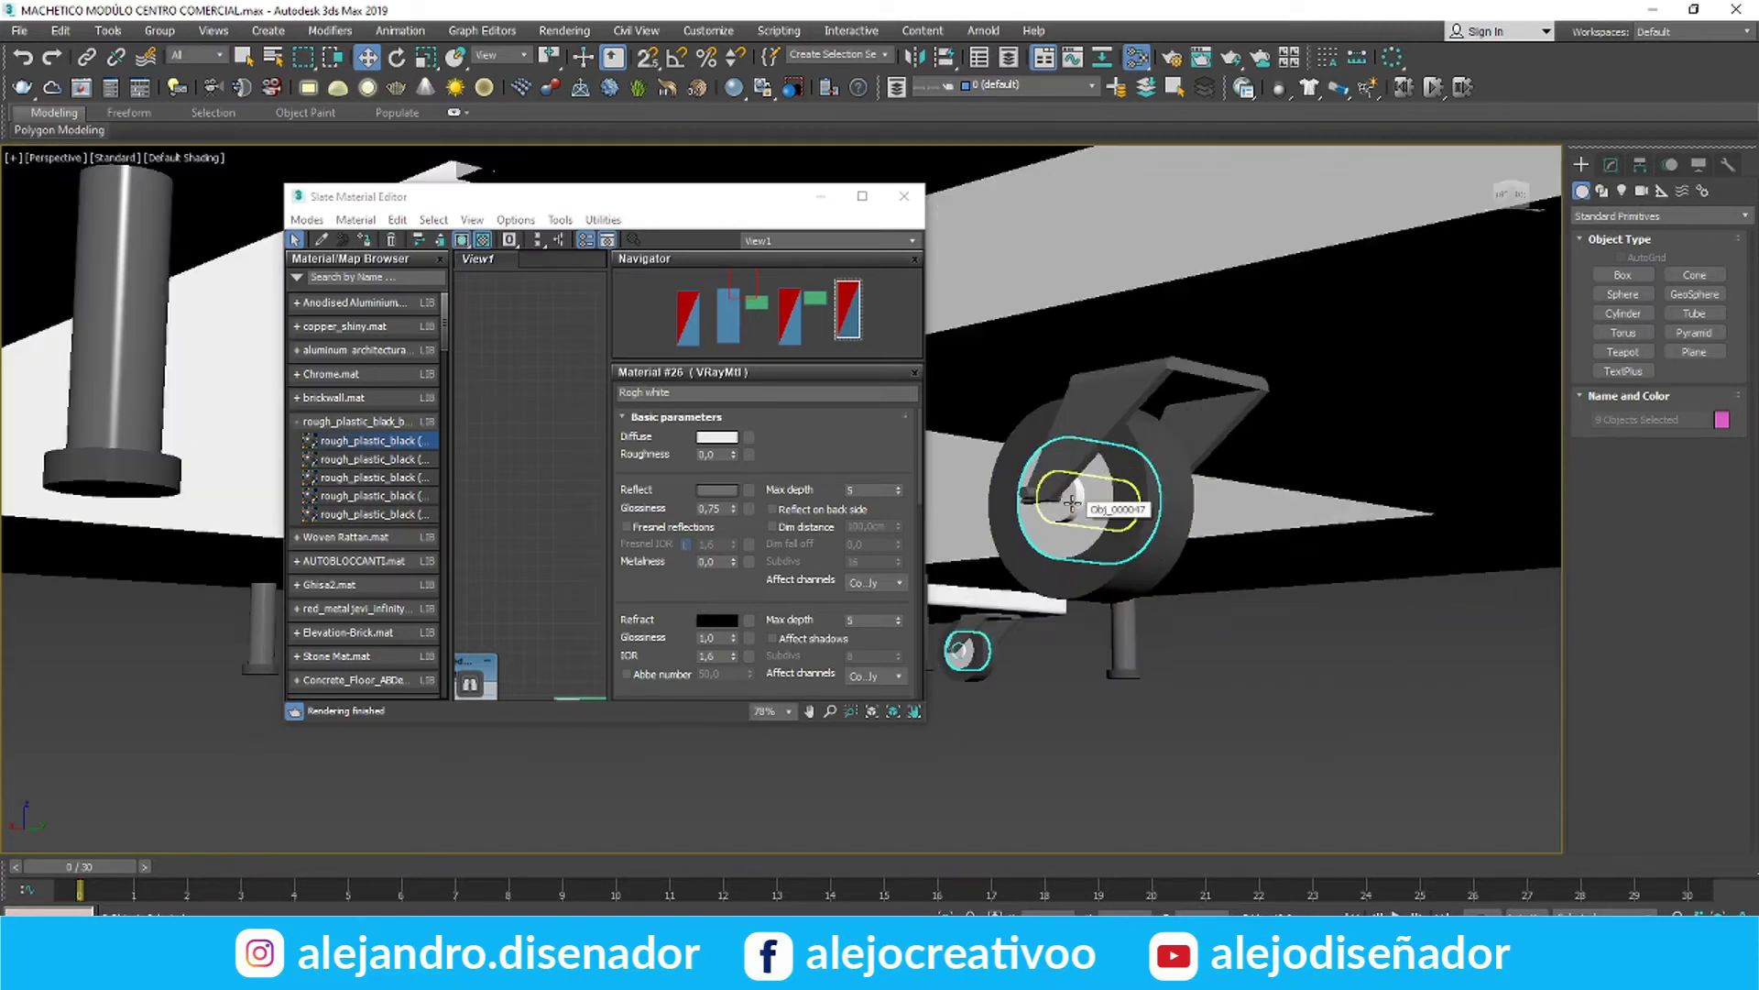
scroll(1132, 563, down, 1)
scroll(1236, 642, down, 3)
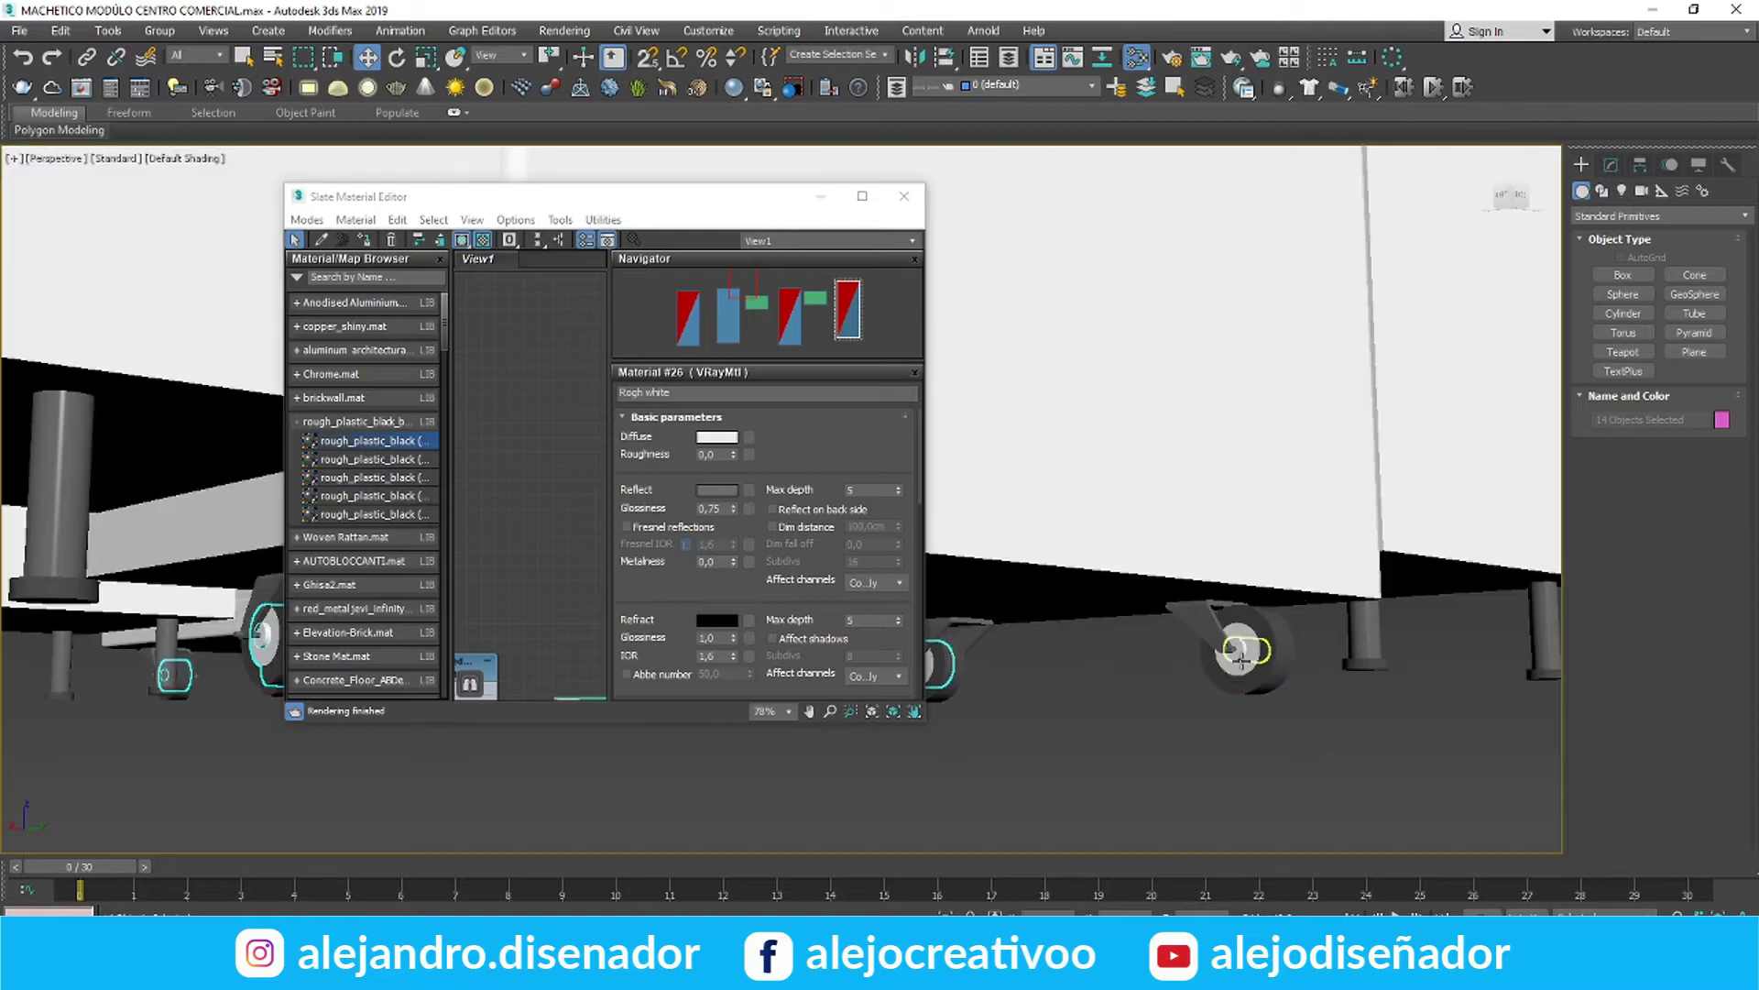
Assign the Rogh white material to the selected caster hubs and clear the selection
click(905, 196)
middle_drag(951, 558, 1083, 667)
scroll(1091, 671, down, 5)
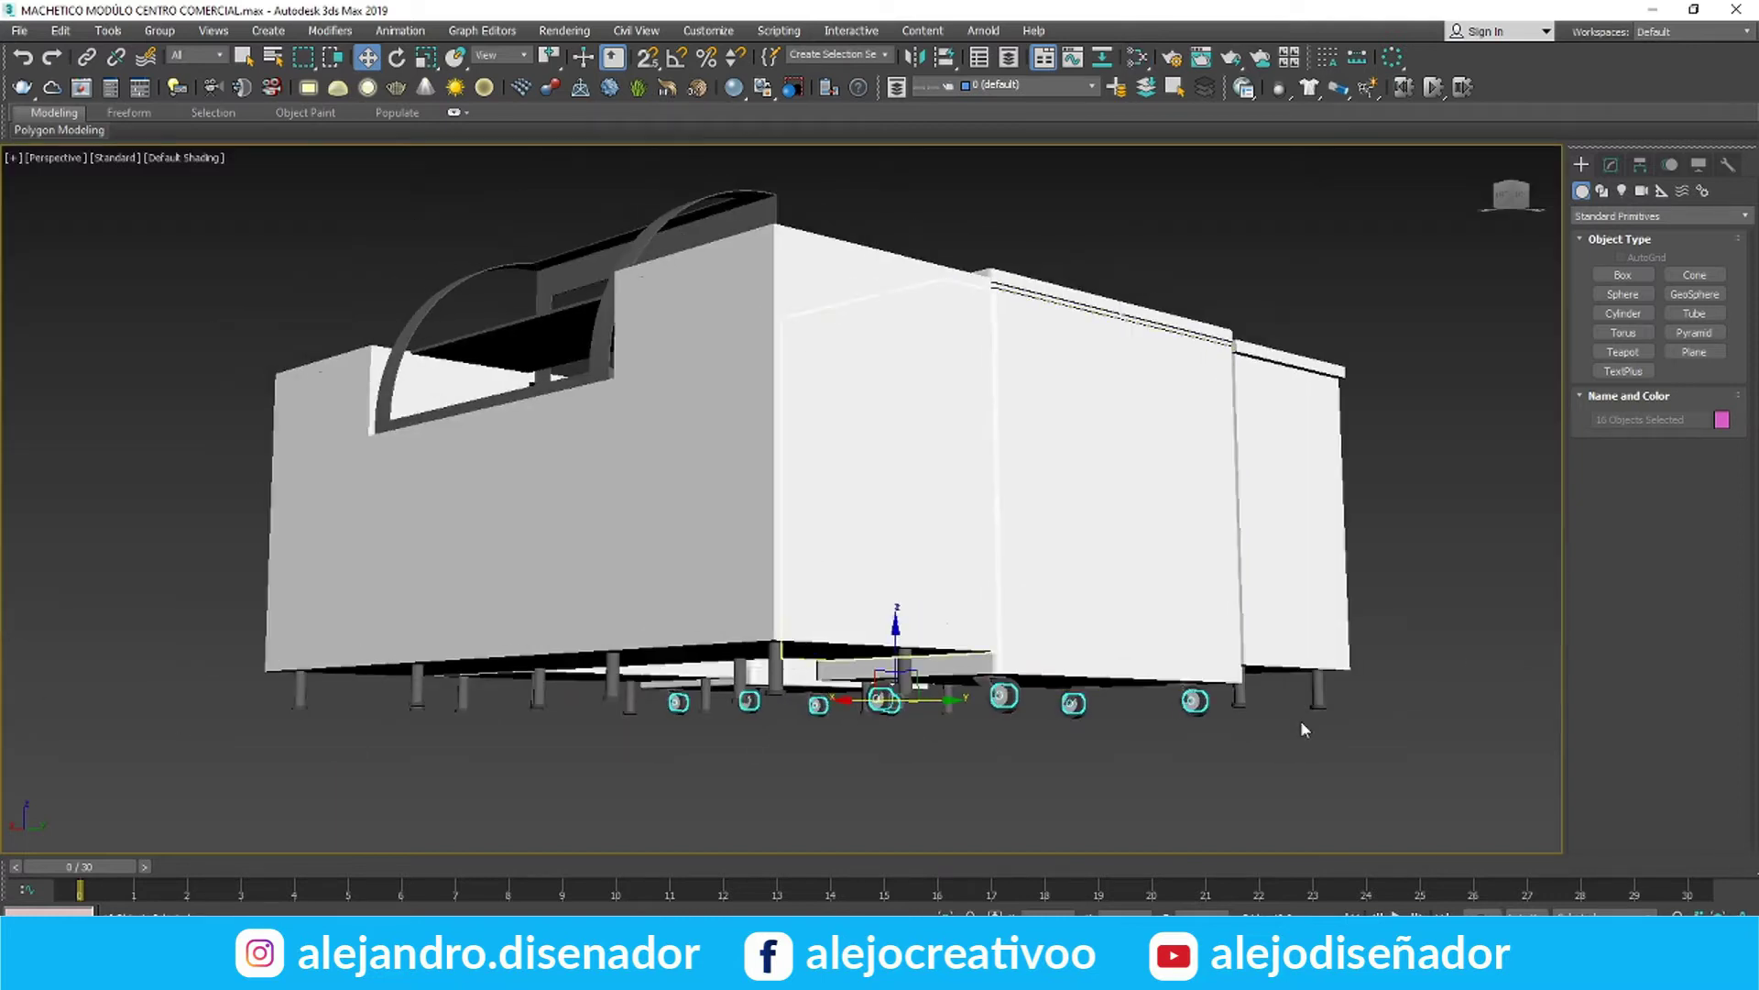
alt+middle_drag(703, 548, 779, 449)
scroll(660, 440, down, 2)
click(985, 797)
Add a new VRayMtl above the vidrio node in the node view and name it madera blanca
key(m)
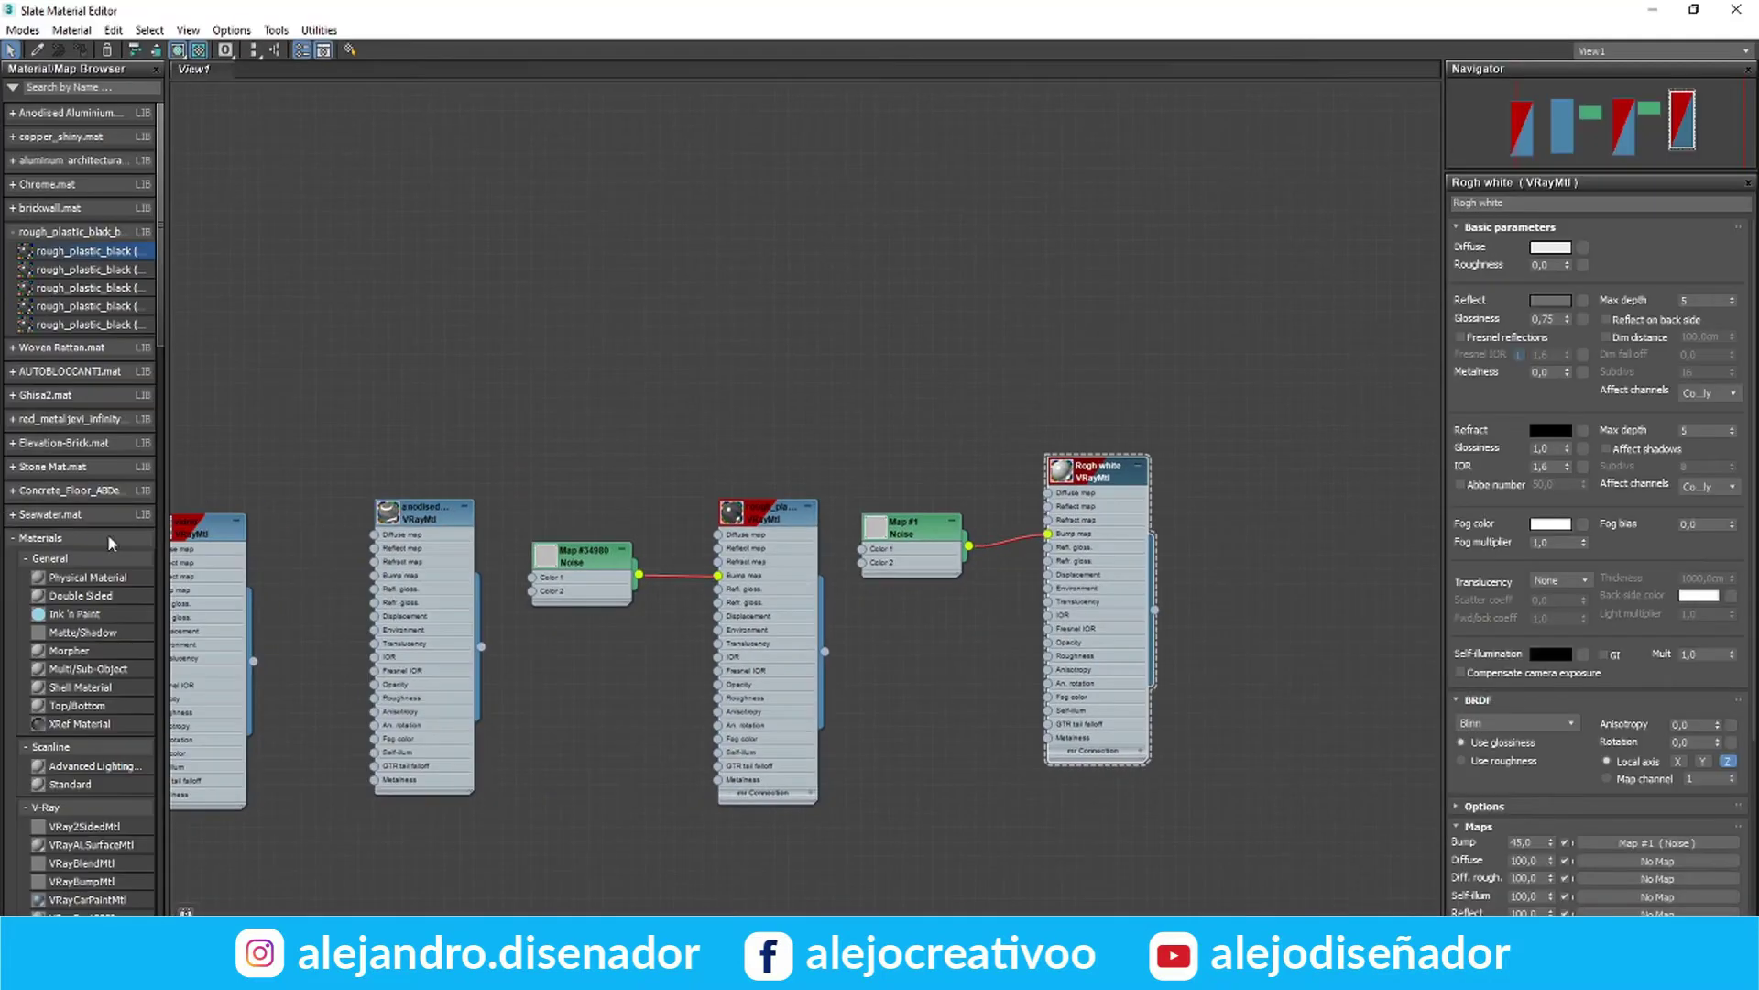
click(14, 209)
click(27, 208)
click(28, 232)
scroll(87, 357, down, 4)
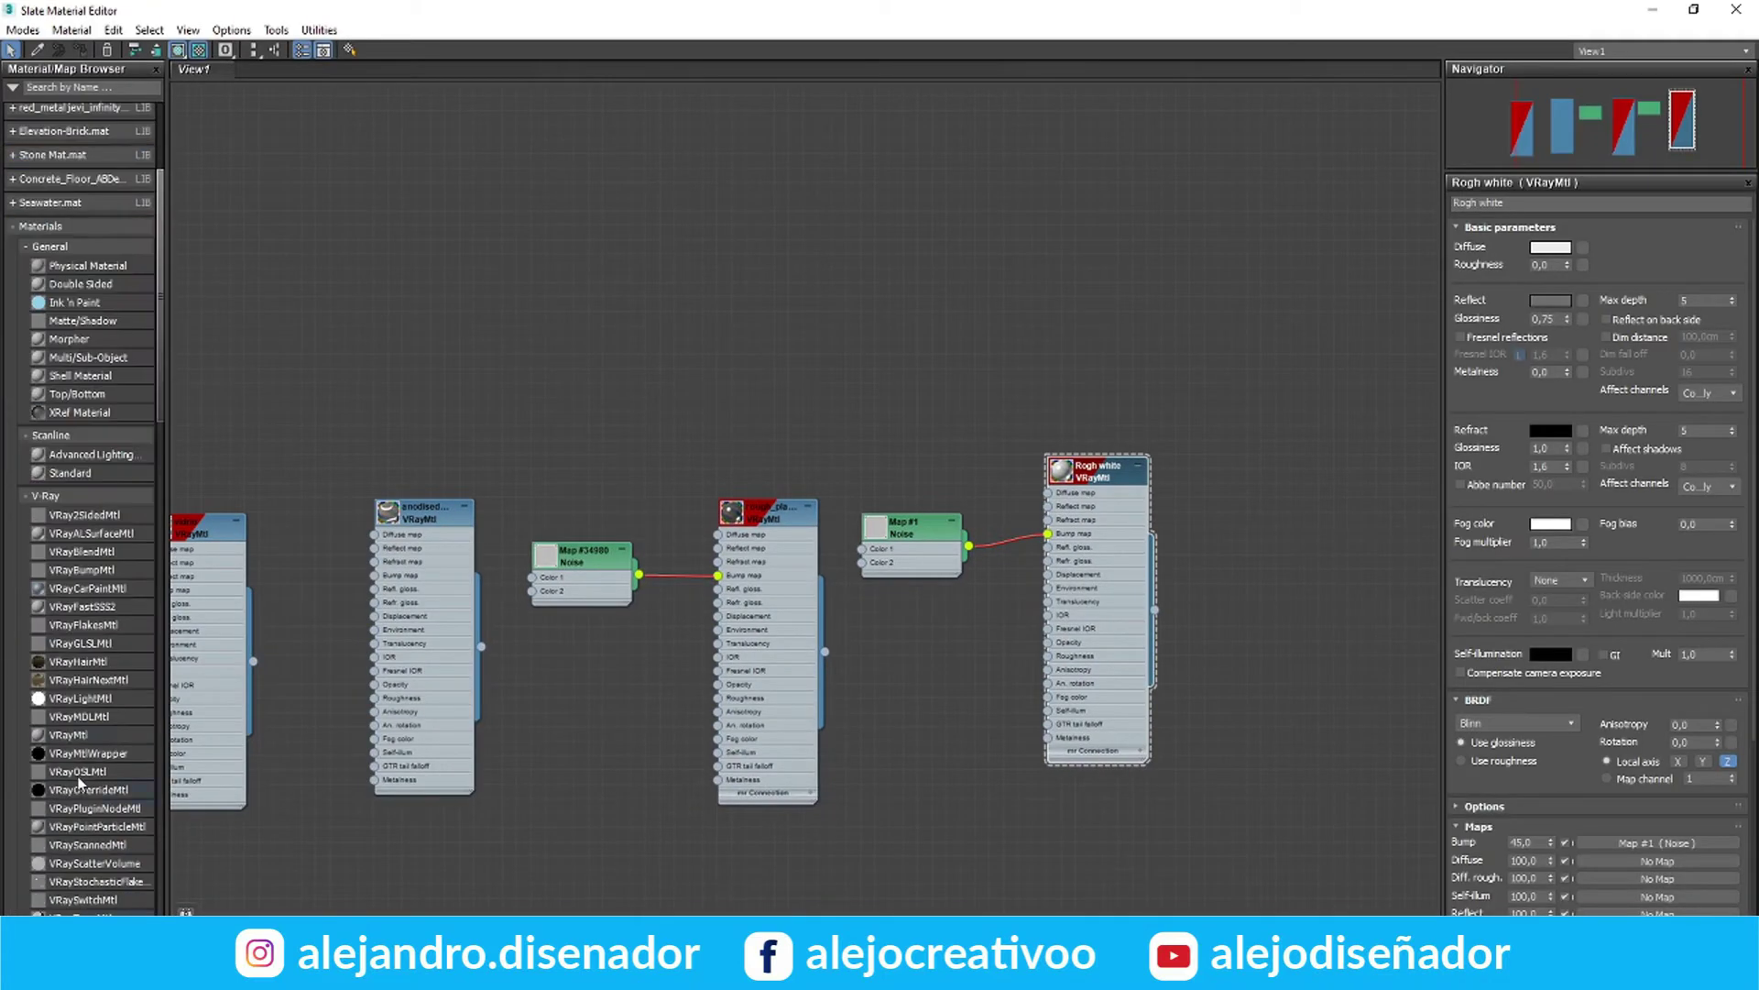
double_click(70, 734)
drag(809, 368, 294, 326)
middle_drag(294, 326, 842, 359)
drag(845, 365, 757, 249)
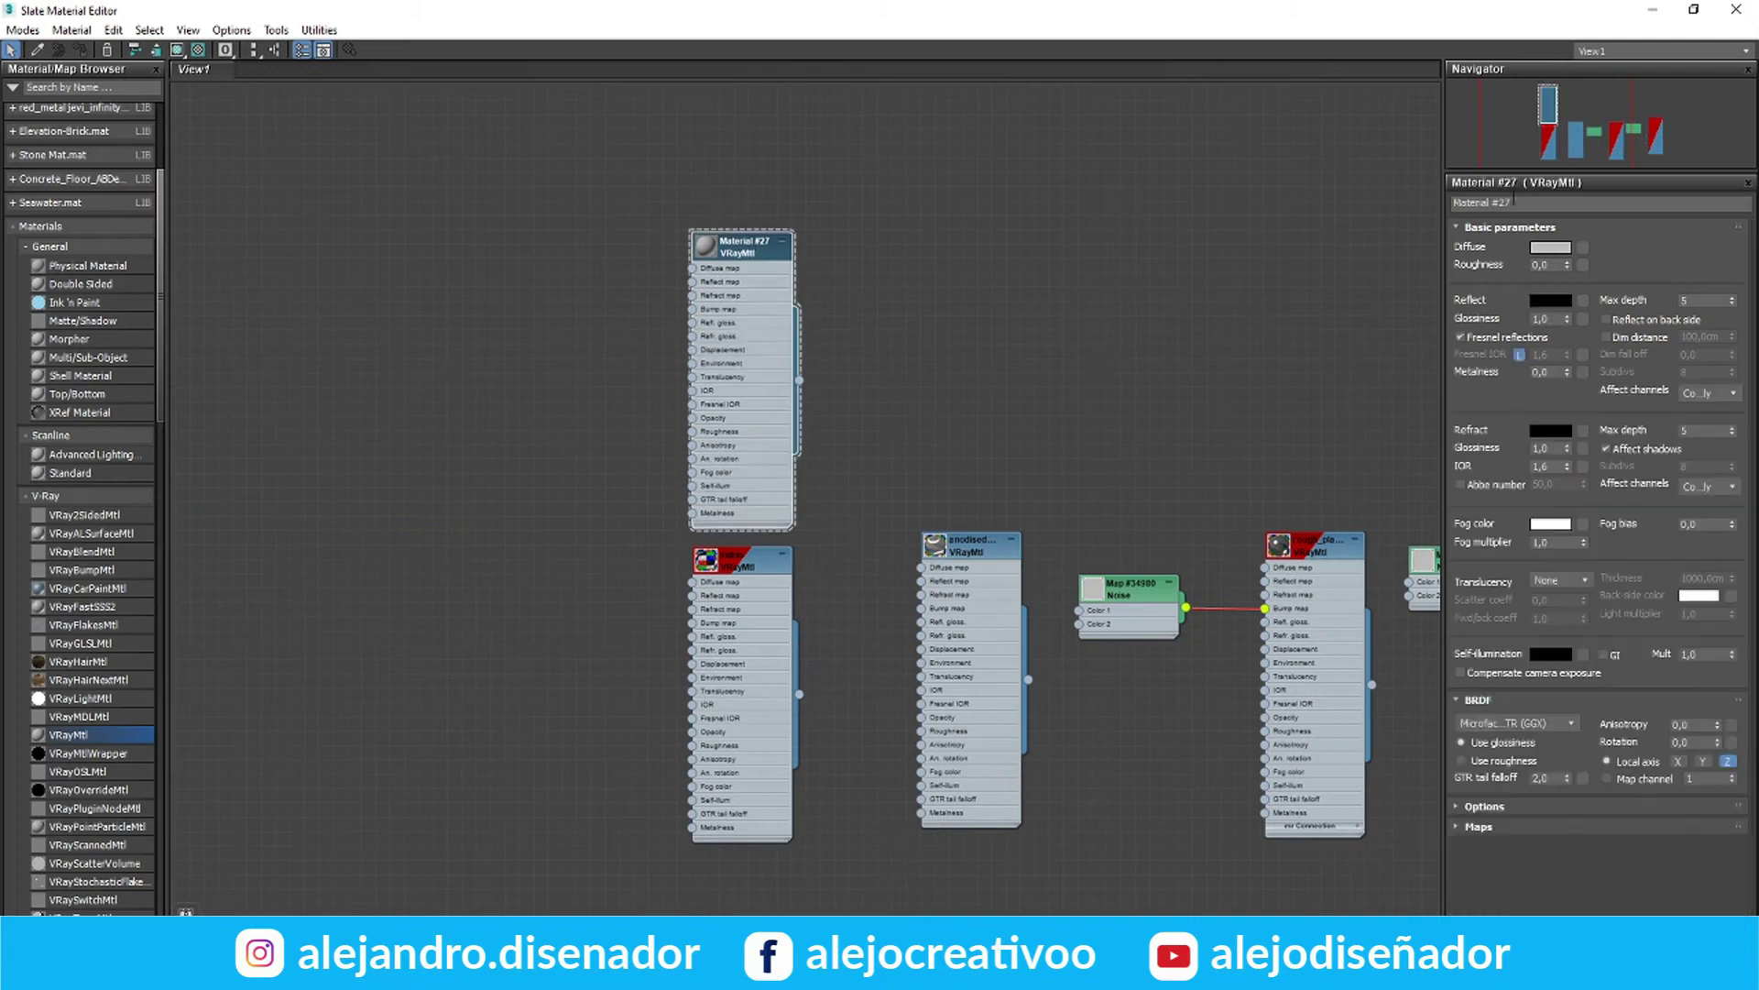
click(982, 343)
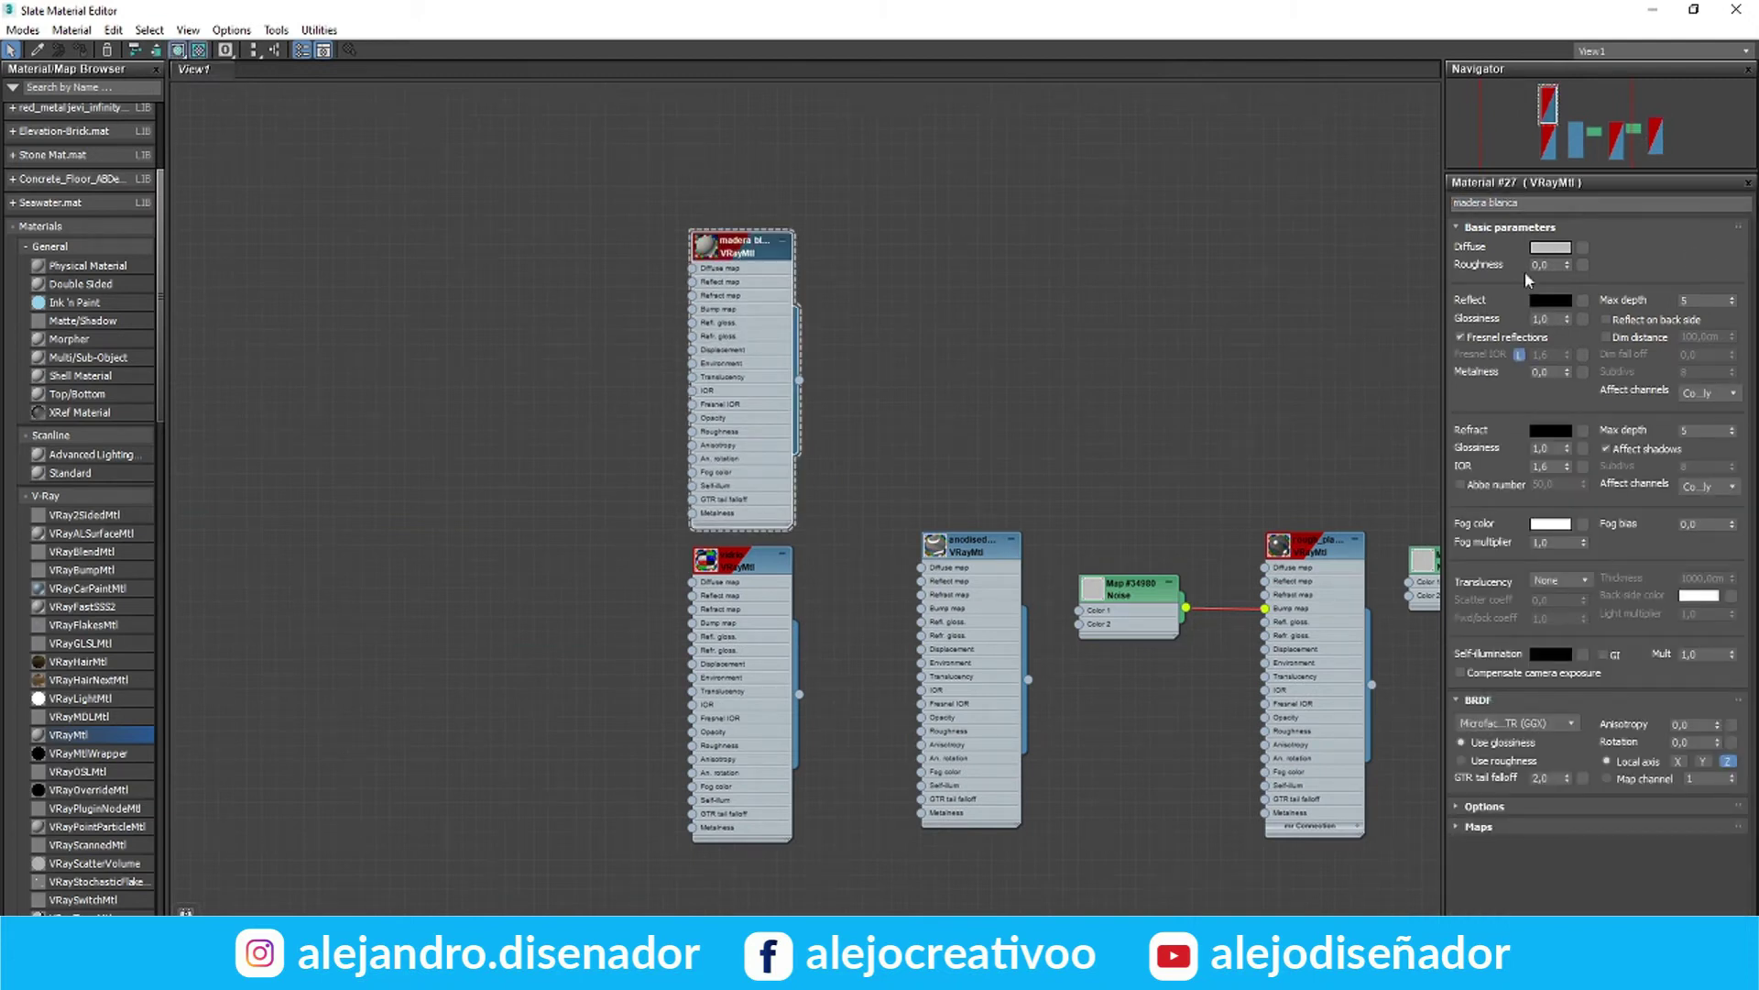
Give madera blanca a near-white diffuse colour, white reflection, glossiness 0.62 and IOR 1.52
click(1549, 247)
click(710, 212)
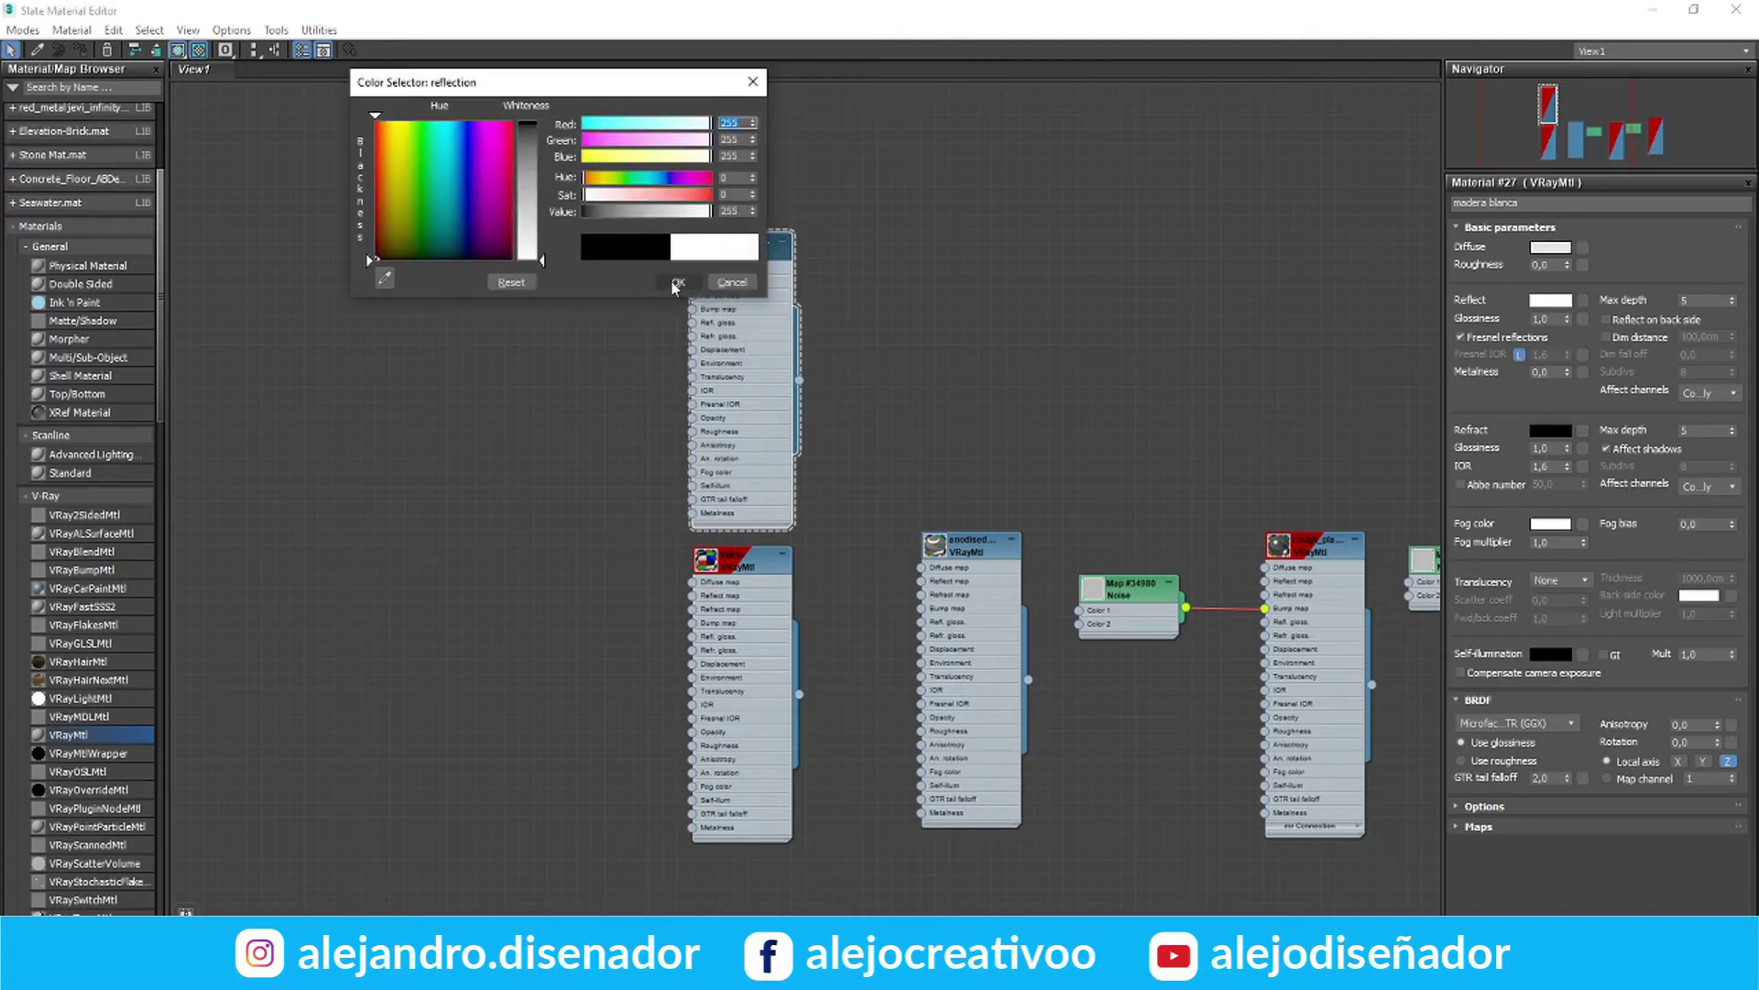
click(675, 282)
drag(1551, 320, 1450, 327)
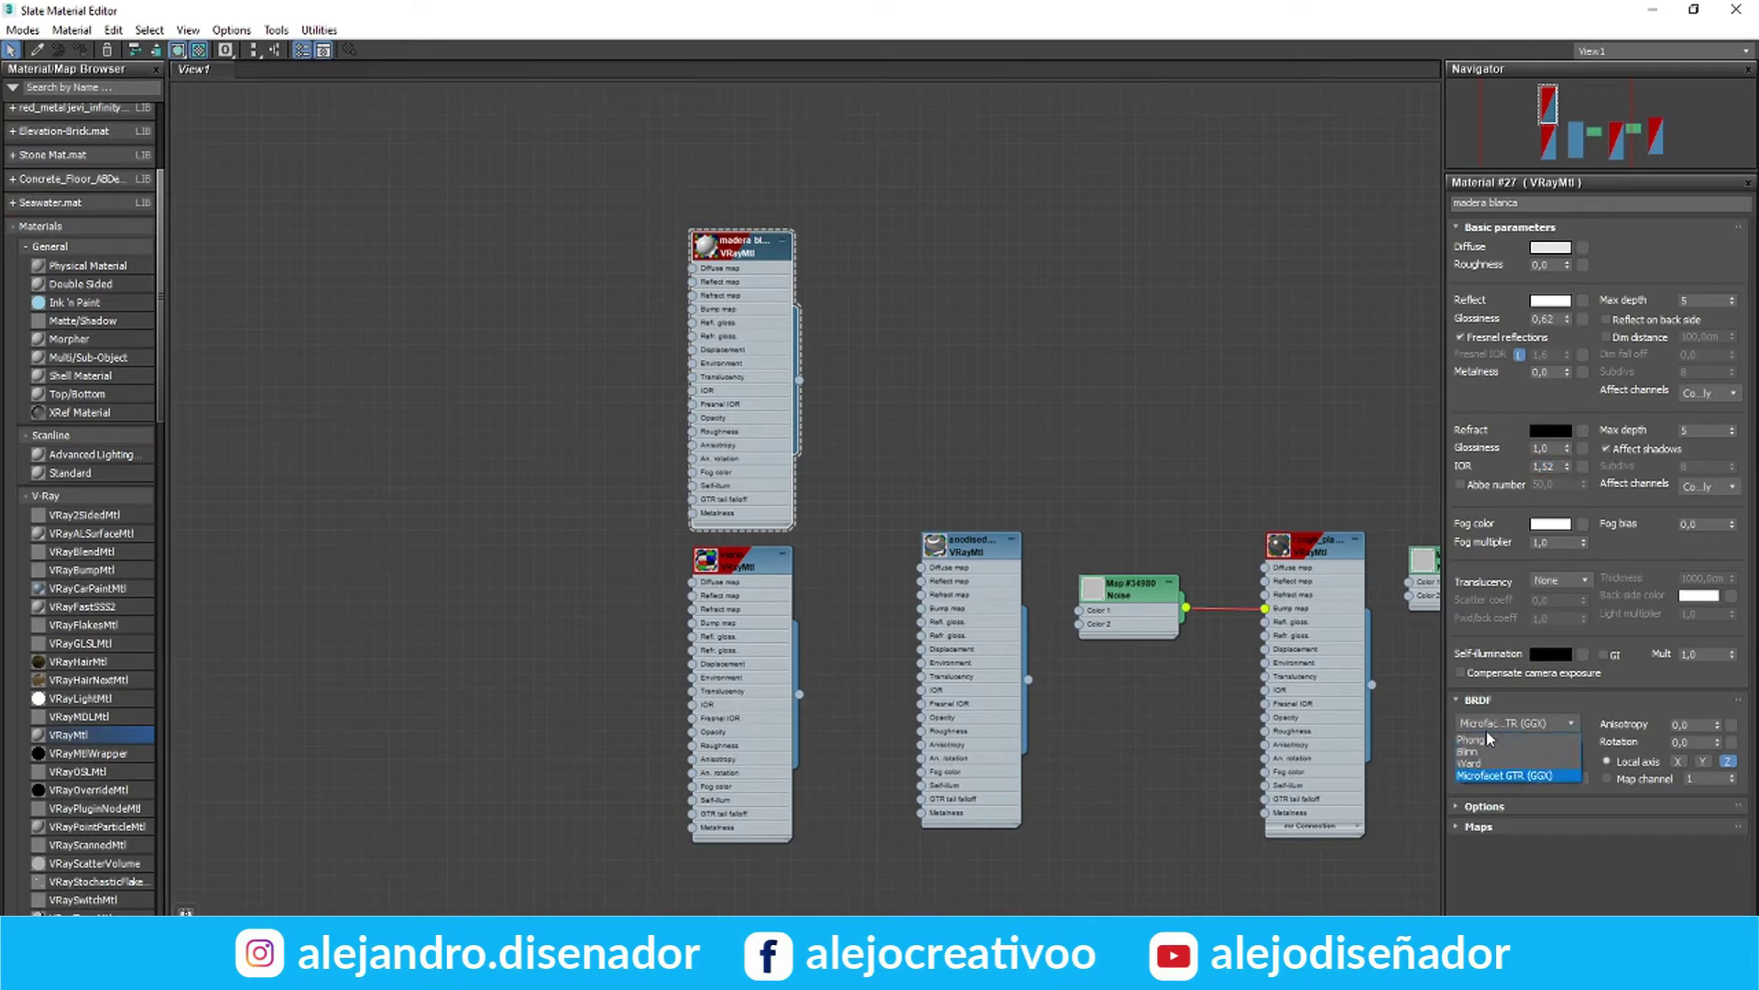
Assign the madera blanca material to the kiosk's cabinet bodies and outer panels
click(1695, 10)
drag(632, 199, 1398, 246)
click(660, 616)
click(1126, 287)
alt+middle_drag(460, 528, 705, 514)
mouse_move(435, 504)
alt+middle_down()
mouse_move(746, 511)
mouse_move(668, 510)
mouse_move(421, 605)
alt+middle_up()
click(500, 545)
click(1128, 286)
click(1127, 286)
Assign the anodised aluminium material to the cabinet countertops
click(311, 455)
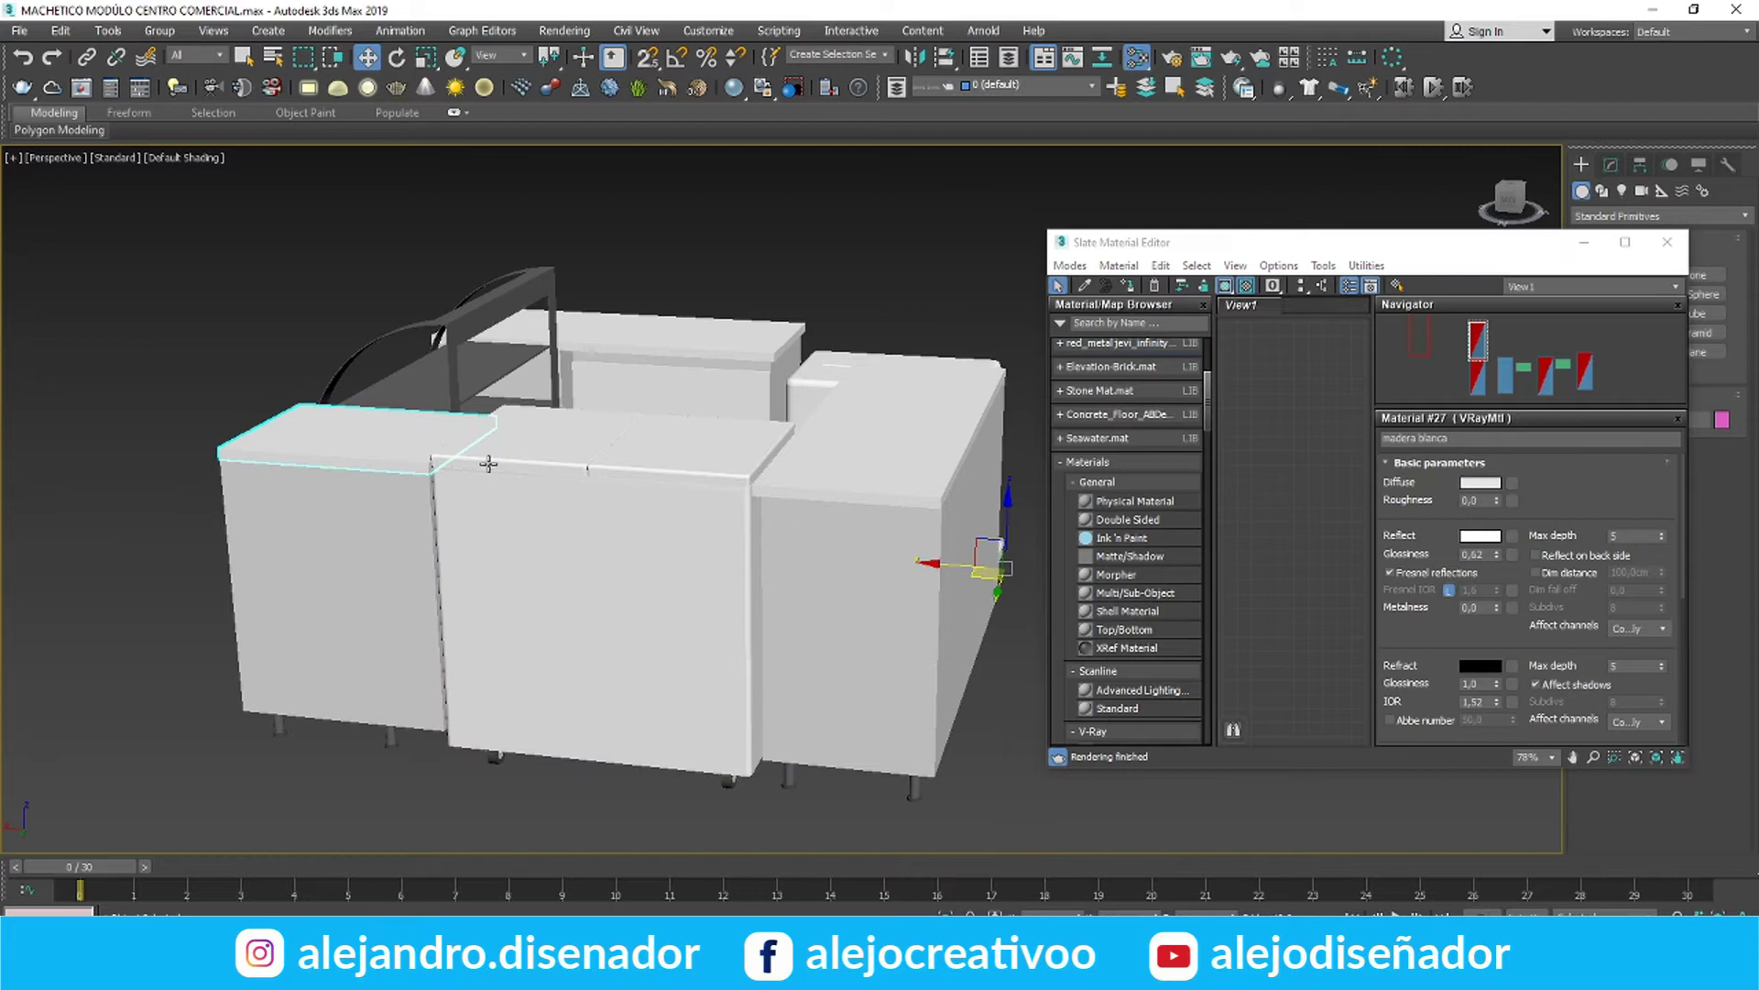
double_click(1228, 243)
click(693, 545)
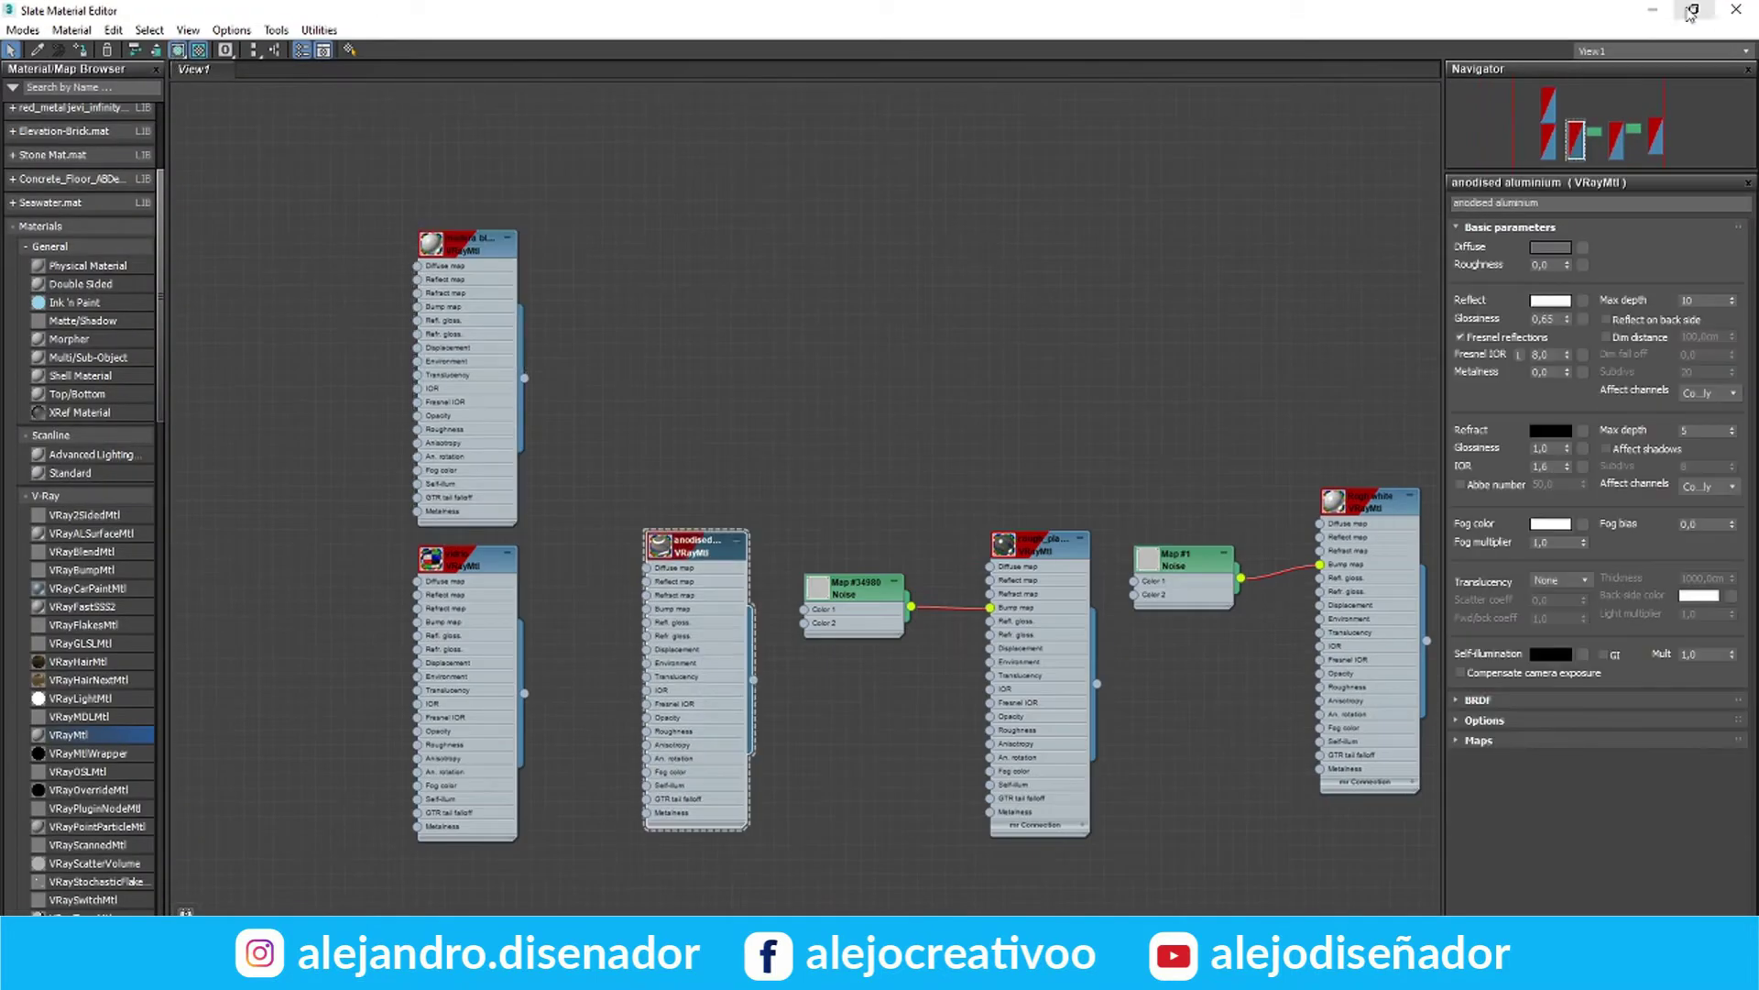
click(1691, 11)
Select the cabinet door panel on the kiosk's inner side and centre its pivot on the object
alt+middle_drag(765, 318, 730, 531)
scroll(476, 410, up, 3)
click(399, 435)
click(1667, 242)
click(1612, 168)
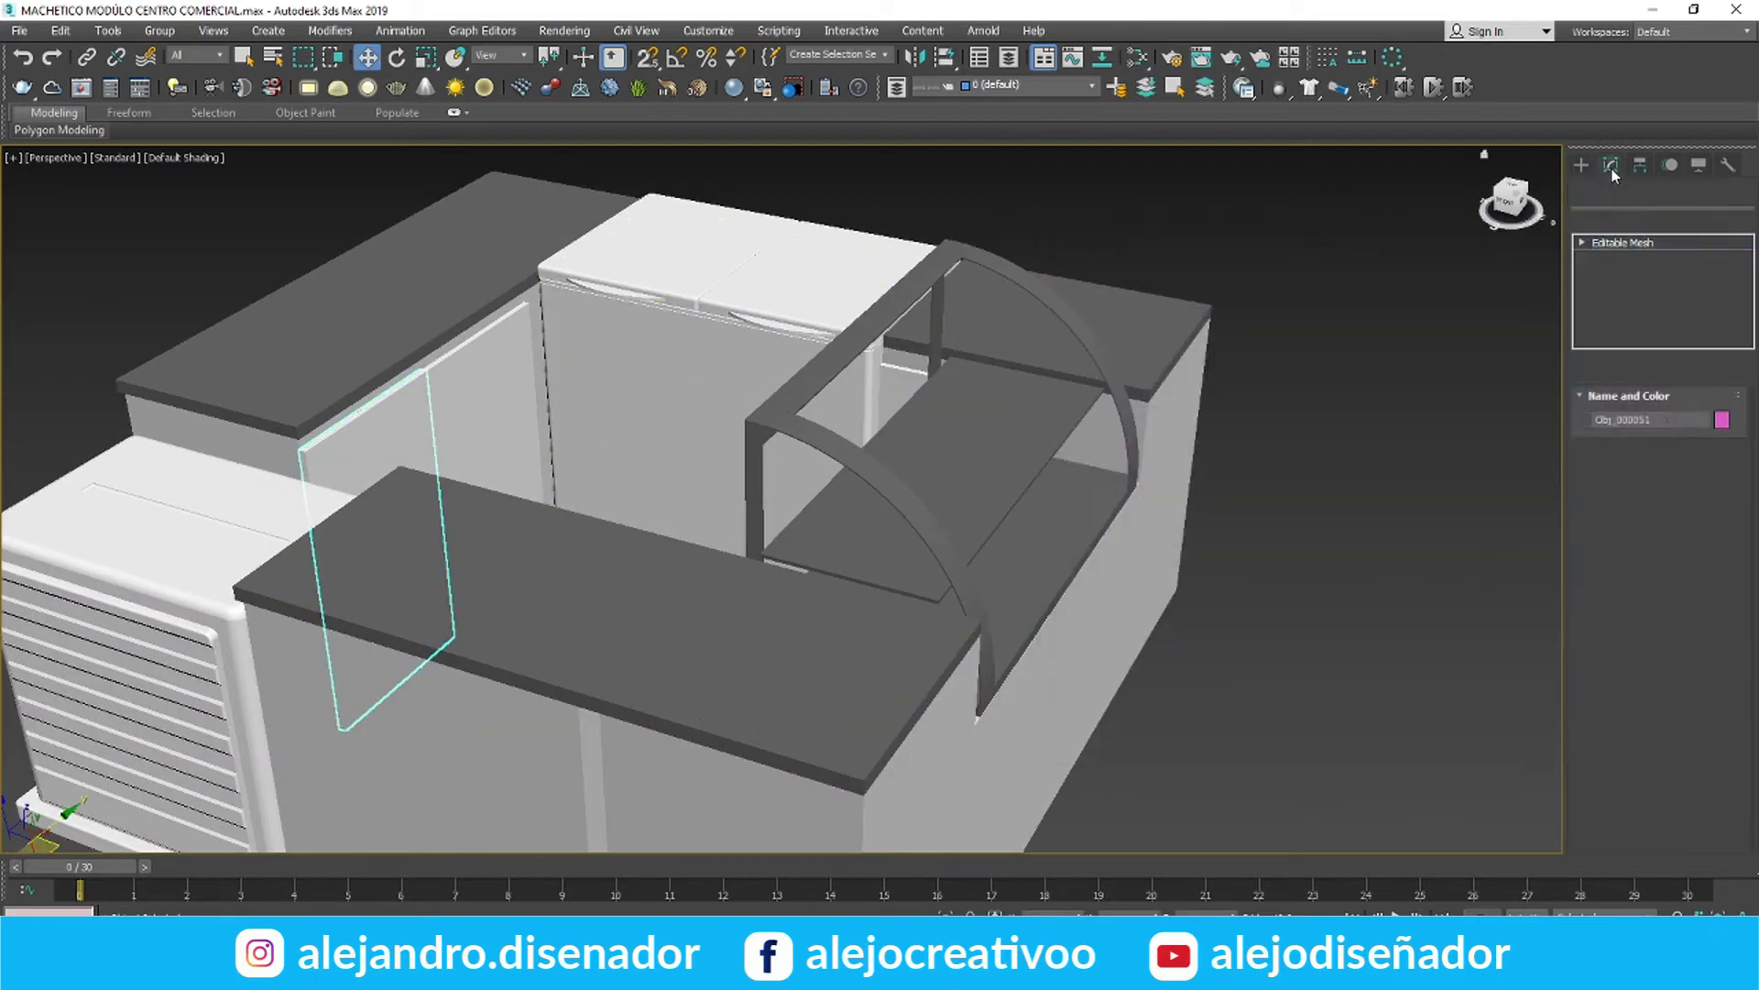
click(1640, 165)
click(1660, 290)
click(1654, 386)
click(1660, 292)
Move the door panel's end vertices in the Top view to leave a small gap to the neighbouring door
click(1612, 166)
click(1613, 436)
key(alt+w)
scroll(218, 415, up, 2)
scroll(213, 408, up, 6)
drag(313, 423, 260, 363)
click(1613, 435)
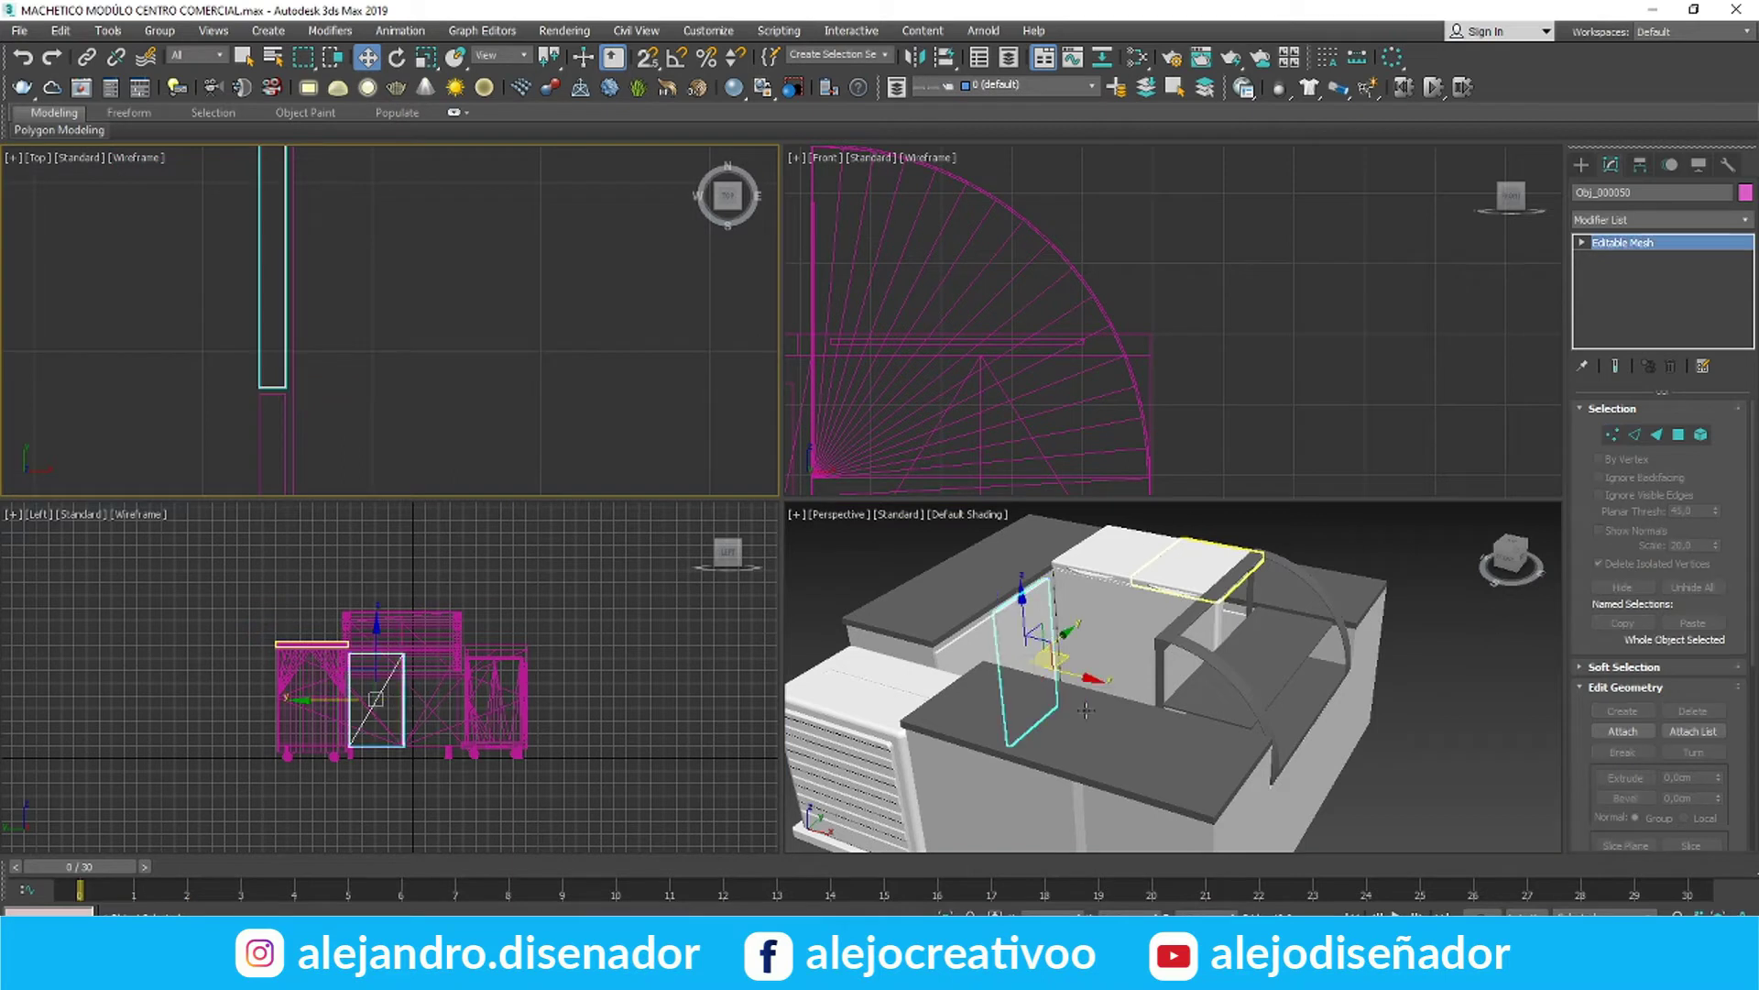
Select both adjoining cabinet doors and assign the madera blanca material to them
scroll(1080, 703, up, 4)
ctrl+click(930, 689)
key(m)
middle_drag(812, 473, 557, 457)
double_click(1123, 491)
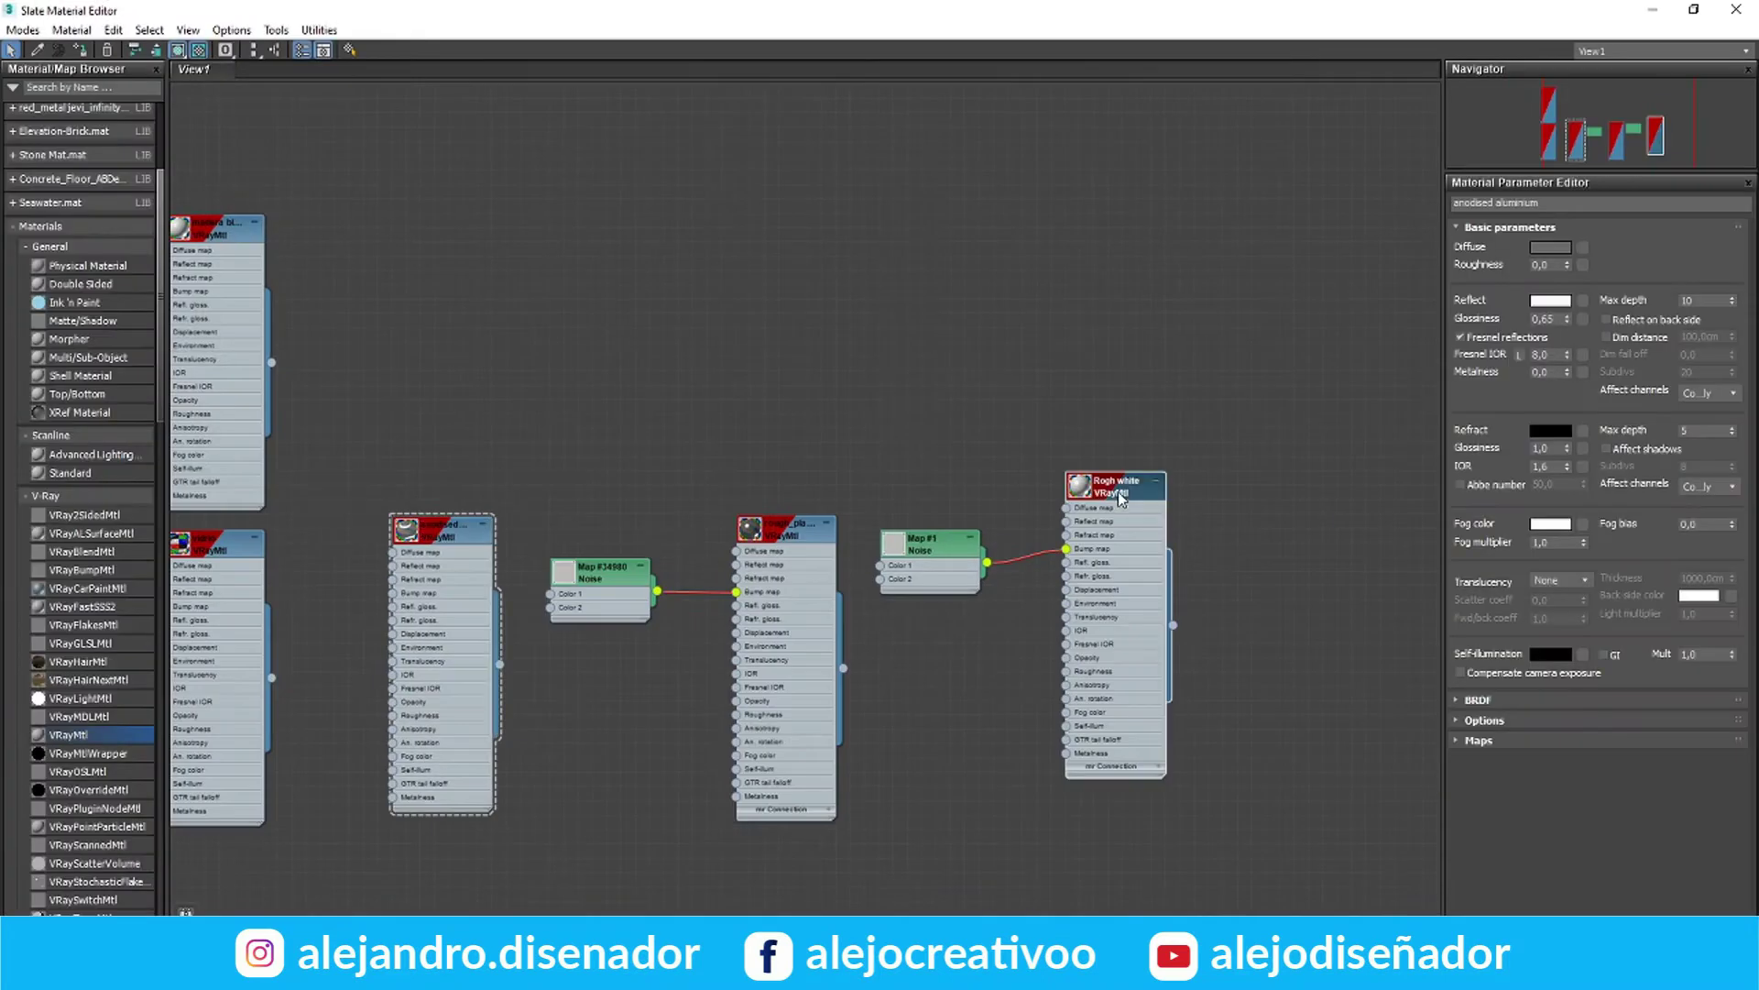
middle_drag(207, 375, 668, 432)
double_click(676, 289)
click(1747, 9)
Centre the pivots of the two doors on the cabinet beside the display case
alt+middle_drag(1096, 671, 1090, 596)
scroll(1182, 646, down, 5)
click(1510, 555)
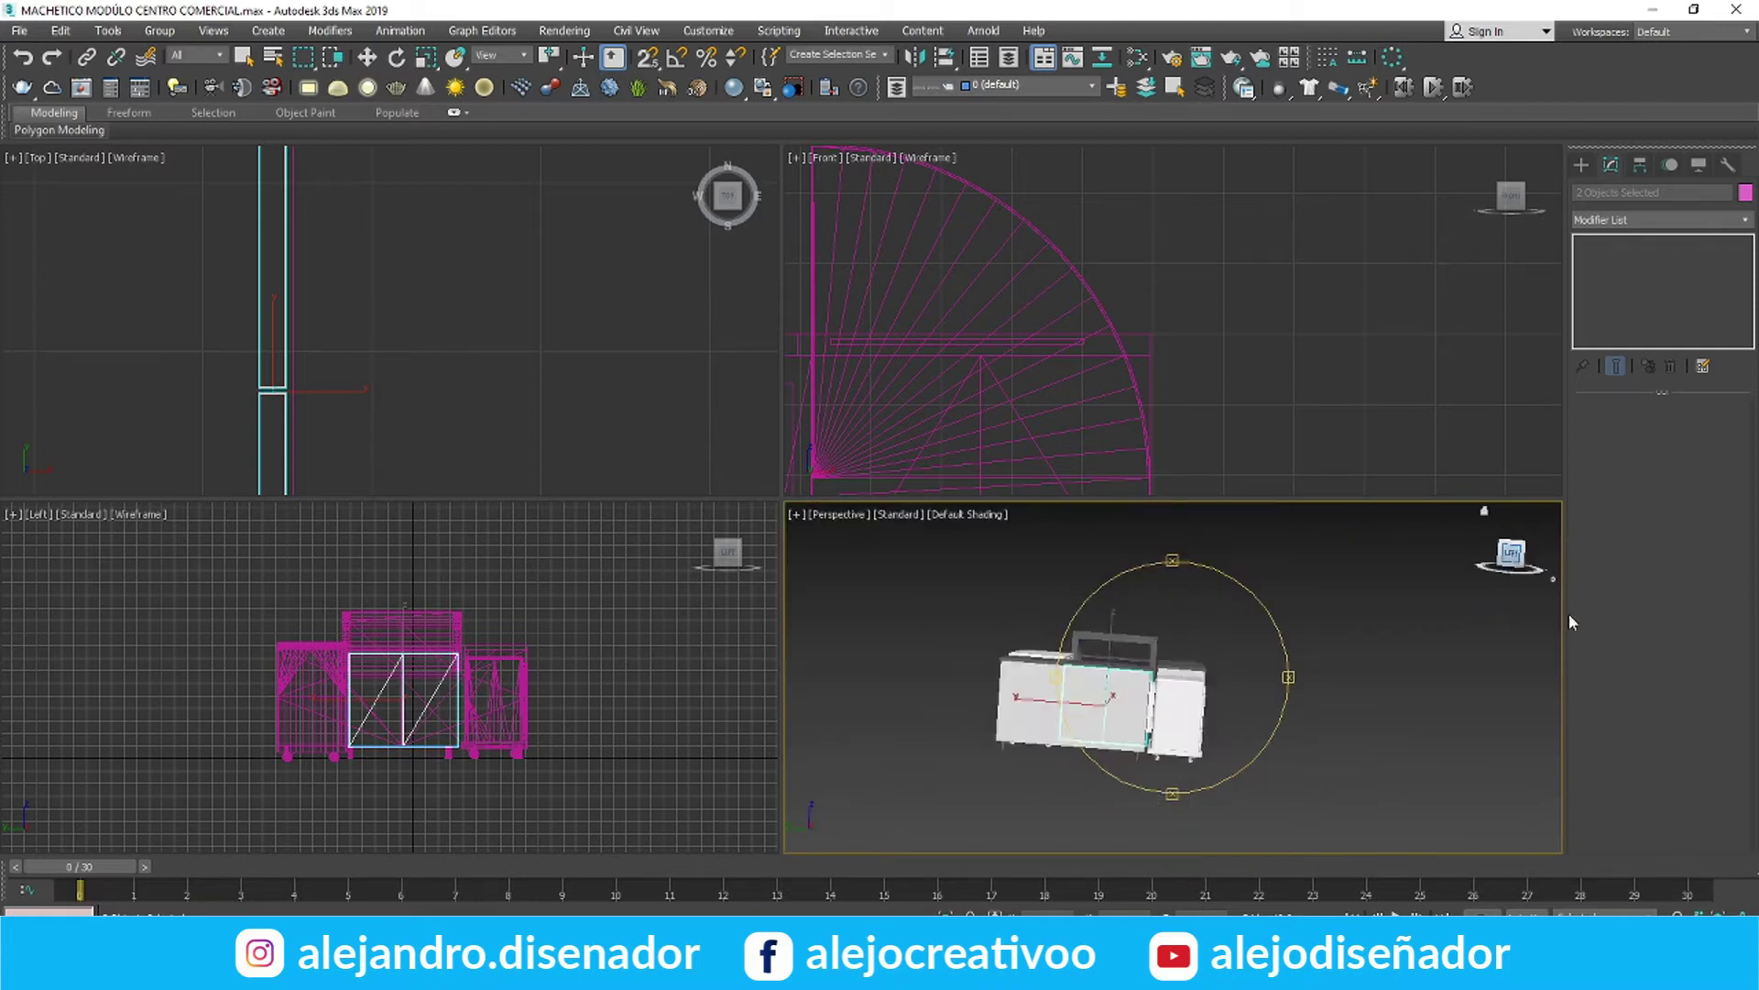
key(alt+w)
drag(707, 432, 1057, 510)
scroll(683, 499, up, 5)
key(w)
click(652, 339)
scroll(675, 628, up, 3)
middle_drag(675, 628, 547, 464)
scroll(528, 489, down, 3)
click(547, 464)
click(1641, 164)
click(1659, 290)
click(1659, 290)
click(674, 505)
click(1660, 290)
click(1640, 387)
Centre the pivots of the two low doors beneath the display case and leave pivot editing
click(322, 566)
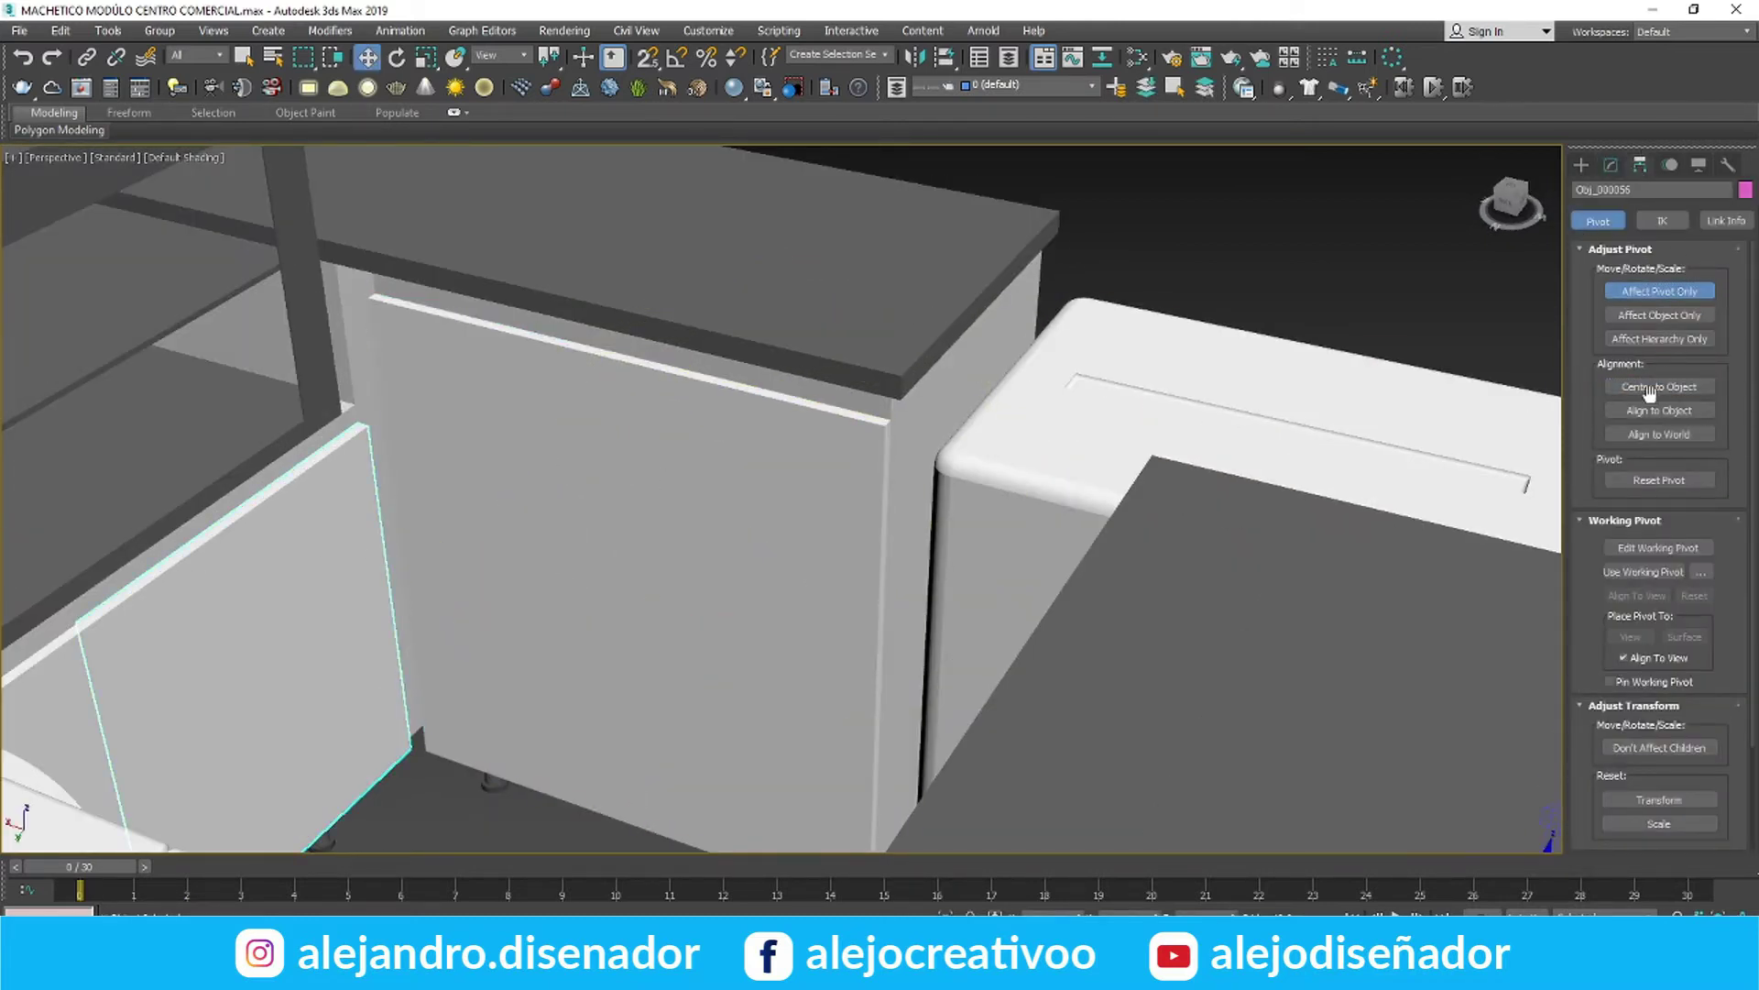
click(62, 687)
click(1646, 385)
click(1659, 291)
Edit the side cabinet door's edge vertices to leave a gap between its two doors and assign madera blanca to both
click(662, 492)
click(1612, 164)
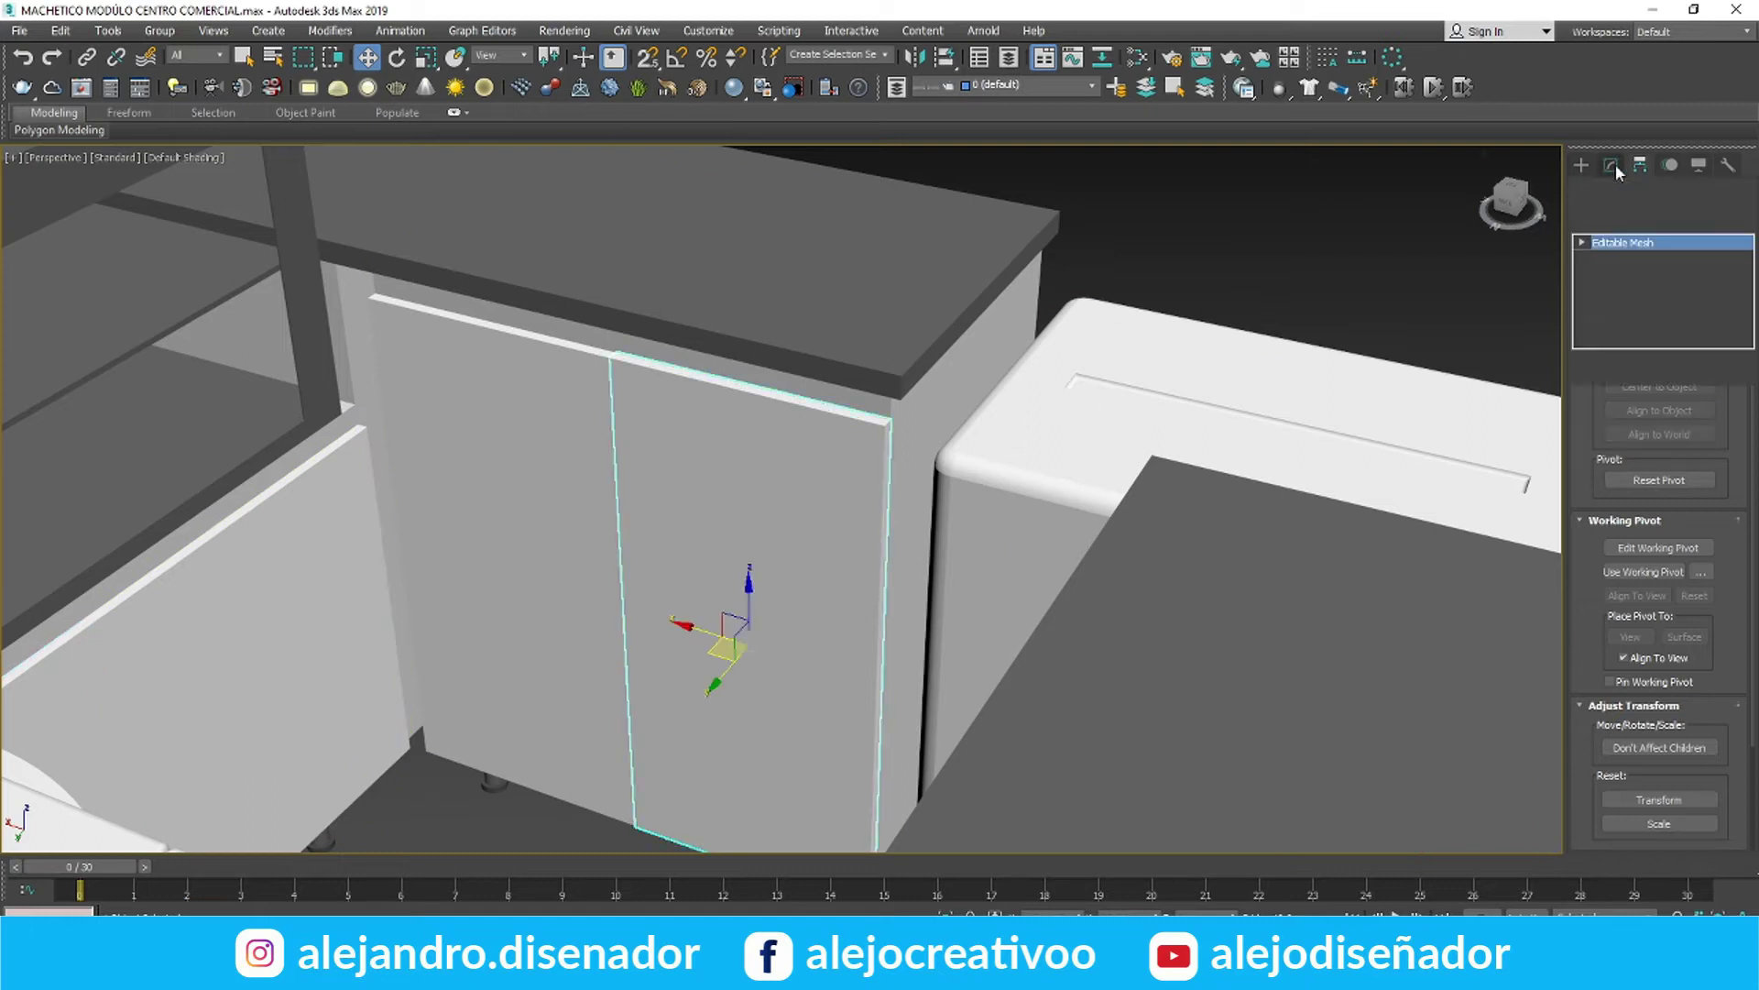
click(1613, 435)
key(alt+w)
scroll(440, 355, up, 6)
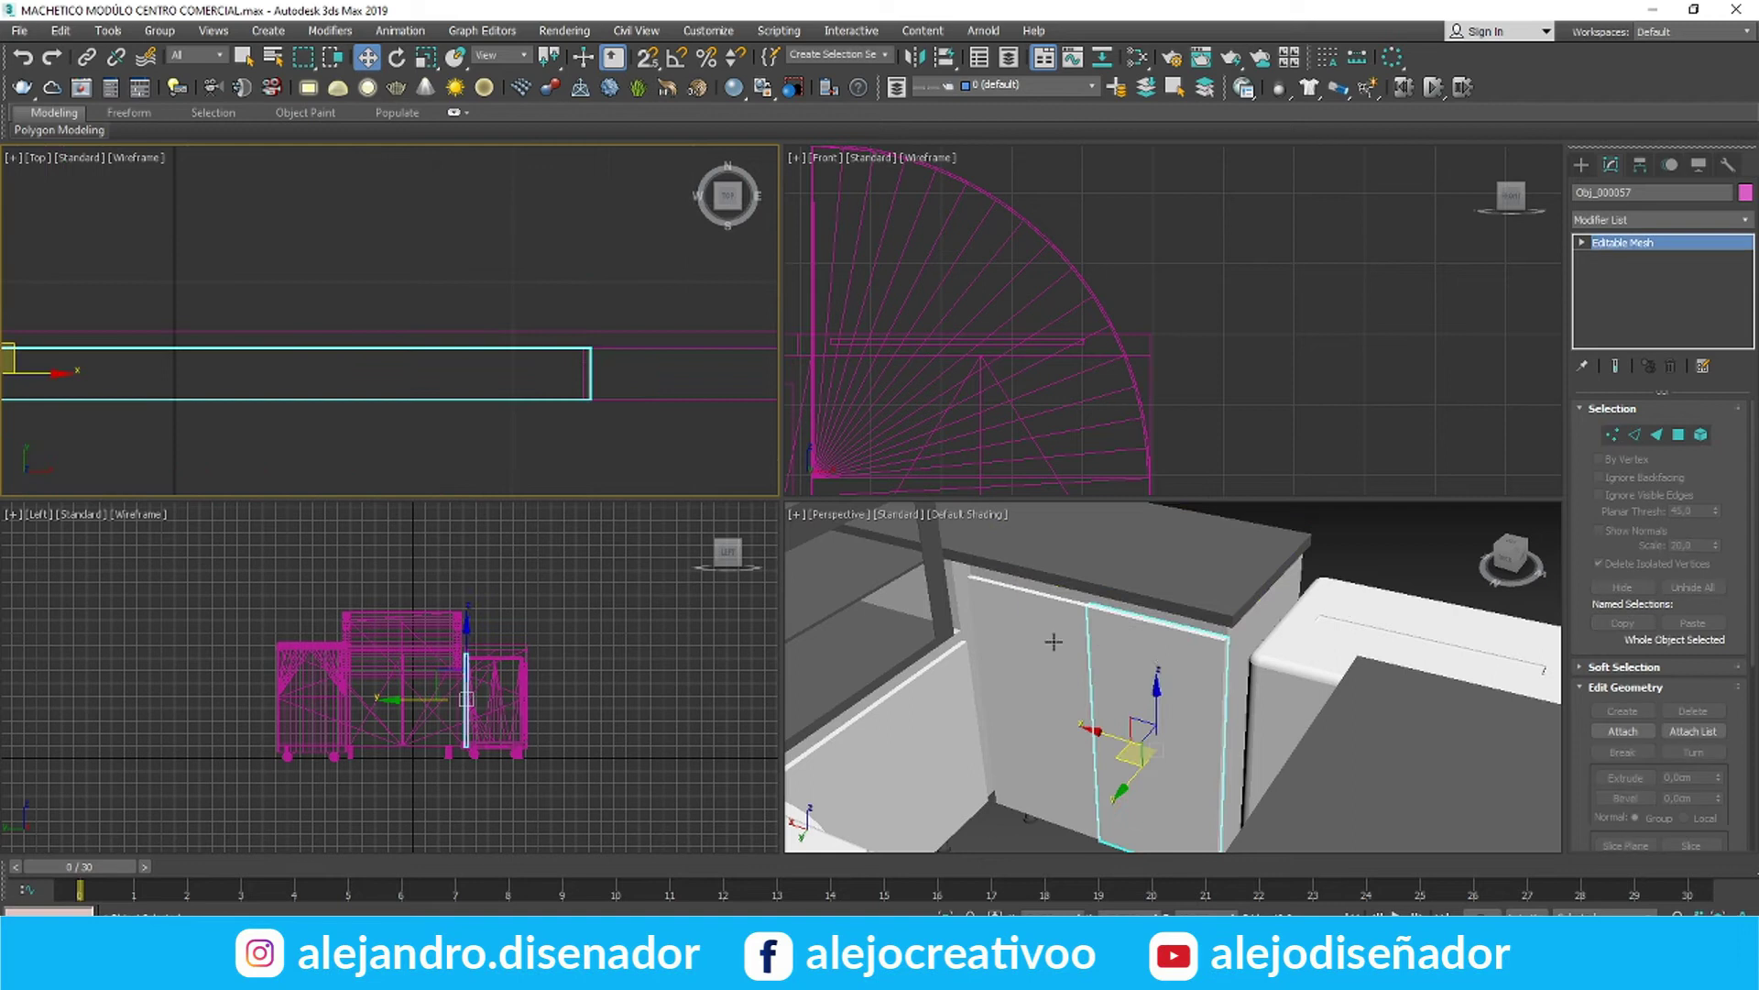
key(m)
click(1694, 9)
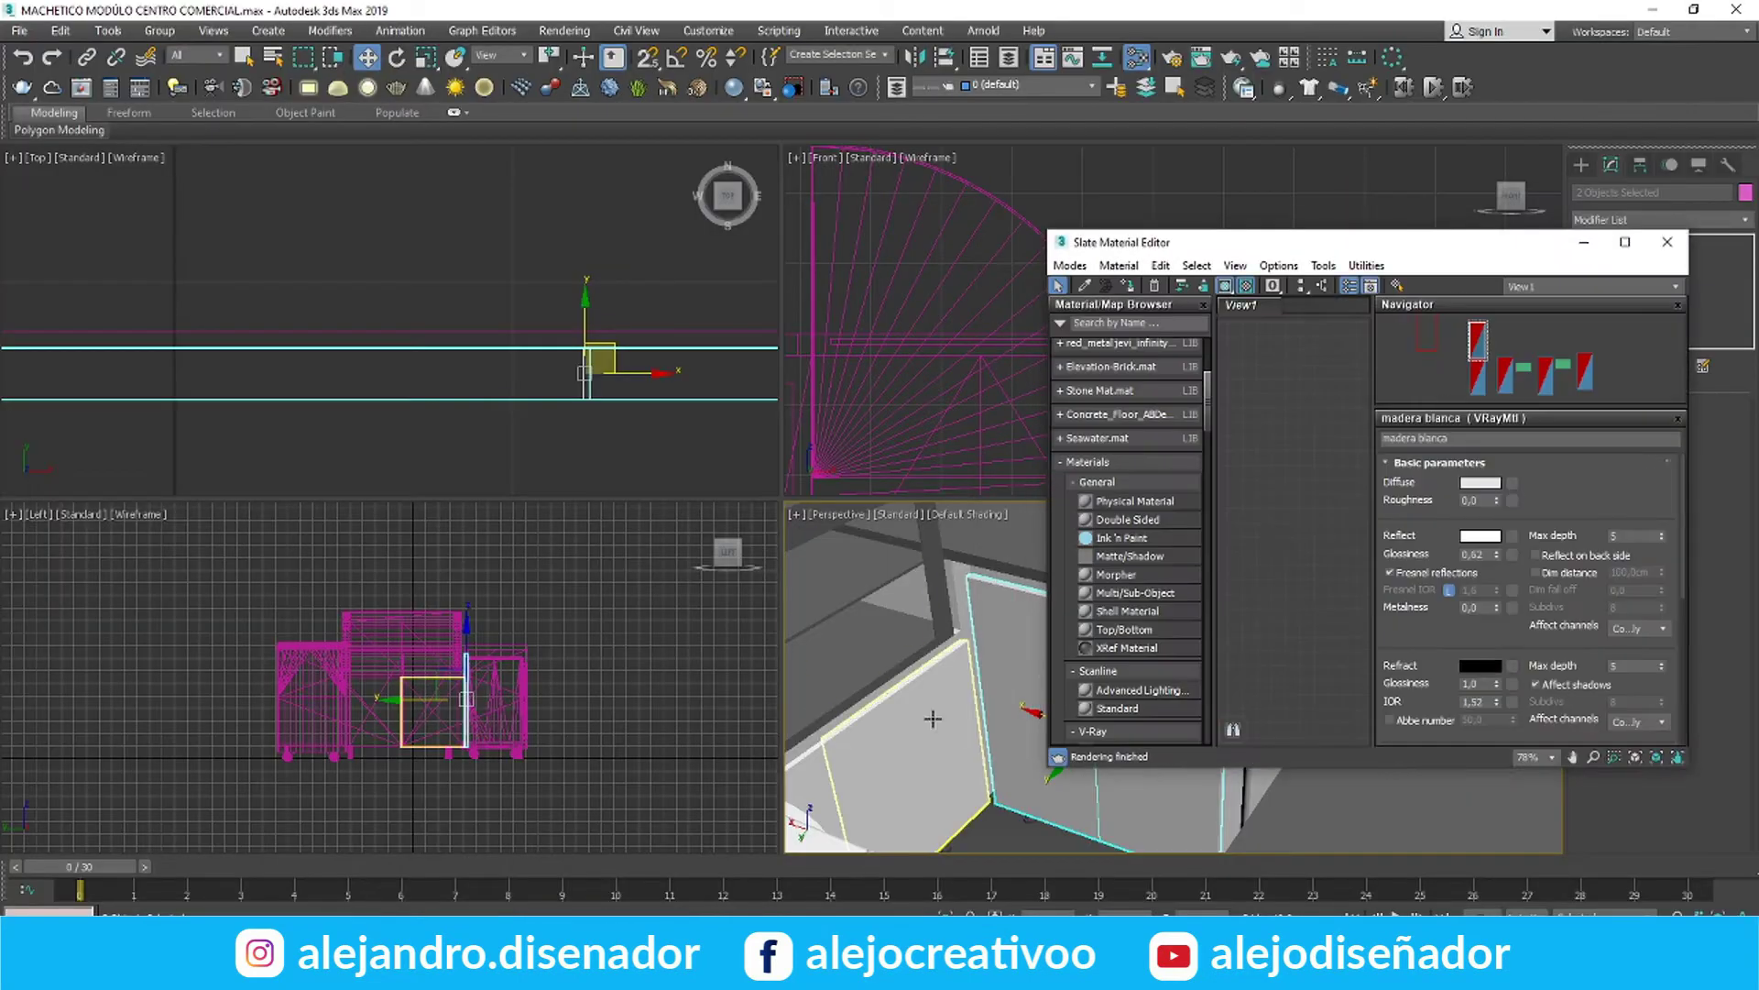
Adjust the end vertices of the low door beneath the display case in the Top view to separate it from its neighbours
click(931, 719)
scroll(471, 355, down, 8)
middle_drag(470, 356, 428, 346)
scroll(428, 346, up, 8)
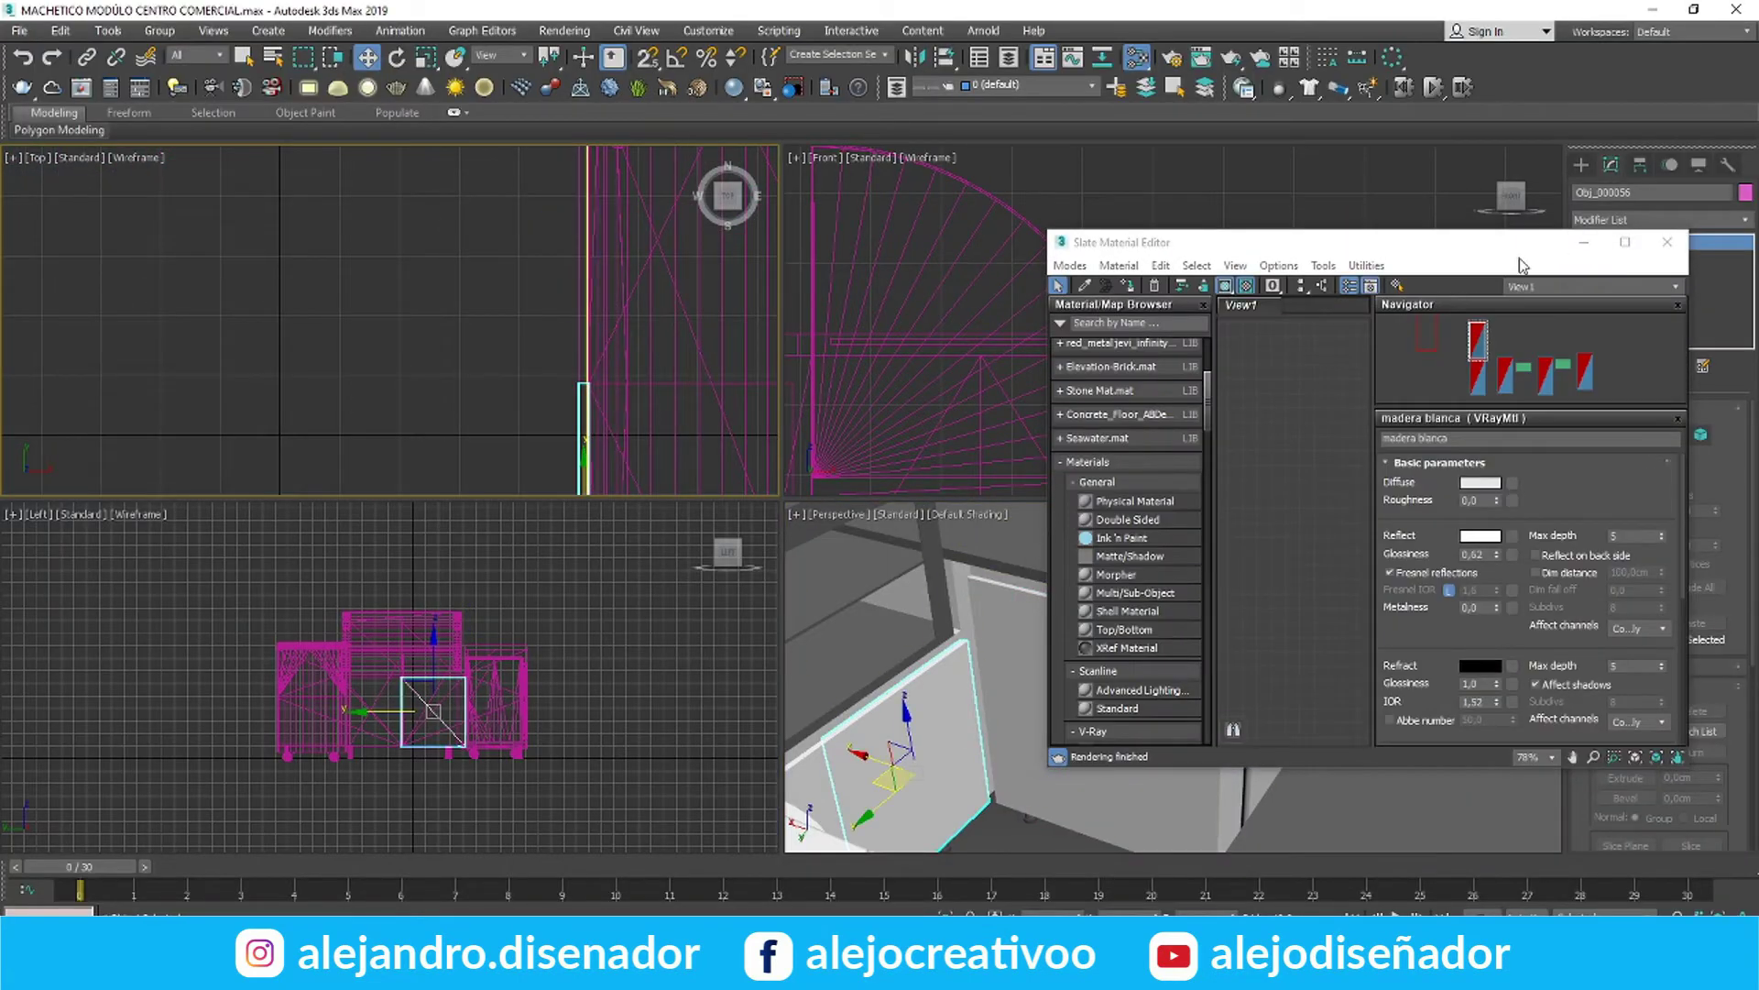
drag(1514, 247, 1354, 100)
click(1613, 434)
drag(663, 407, 550, 355)
scroll(634, 386, up, 5)
click(1613, 434)
Add the second low door to the selection and assign the madera blanca material to both
ctrl+click(815, 771)
click(1465, 94)
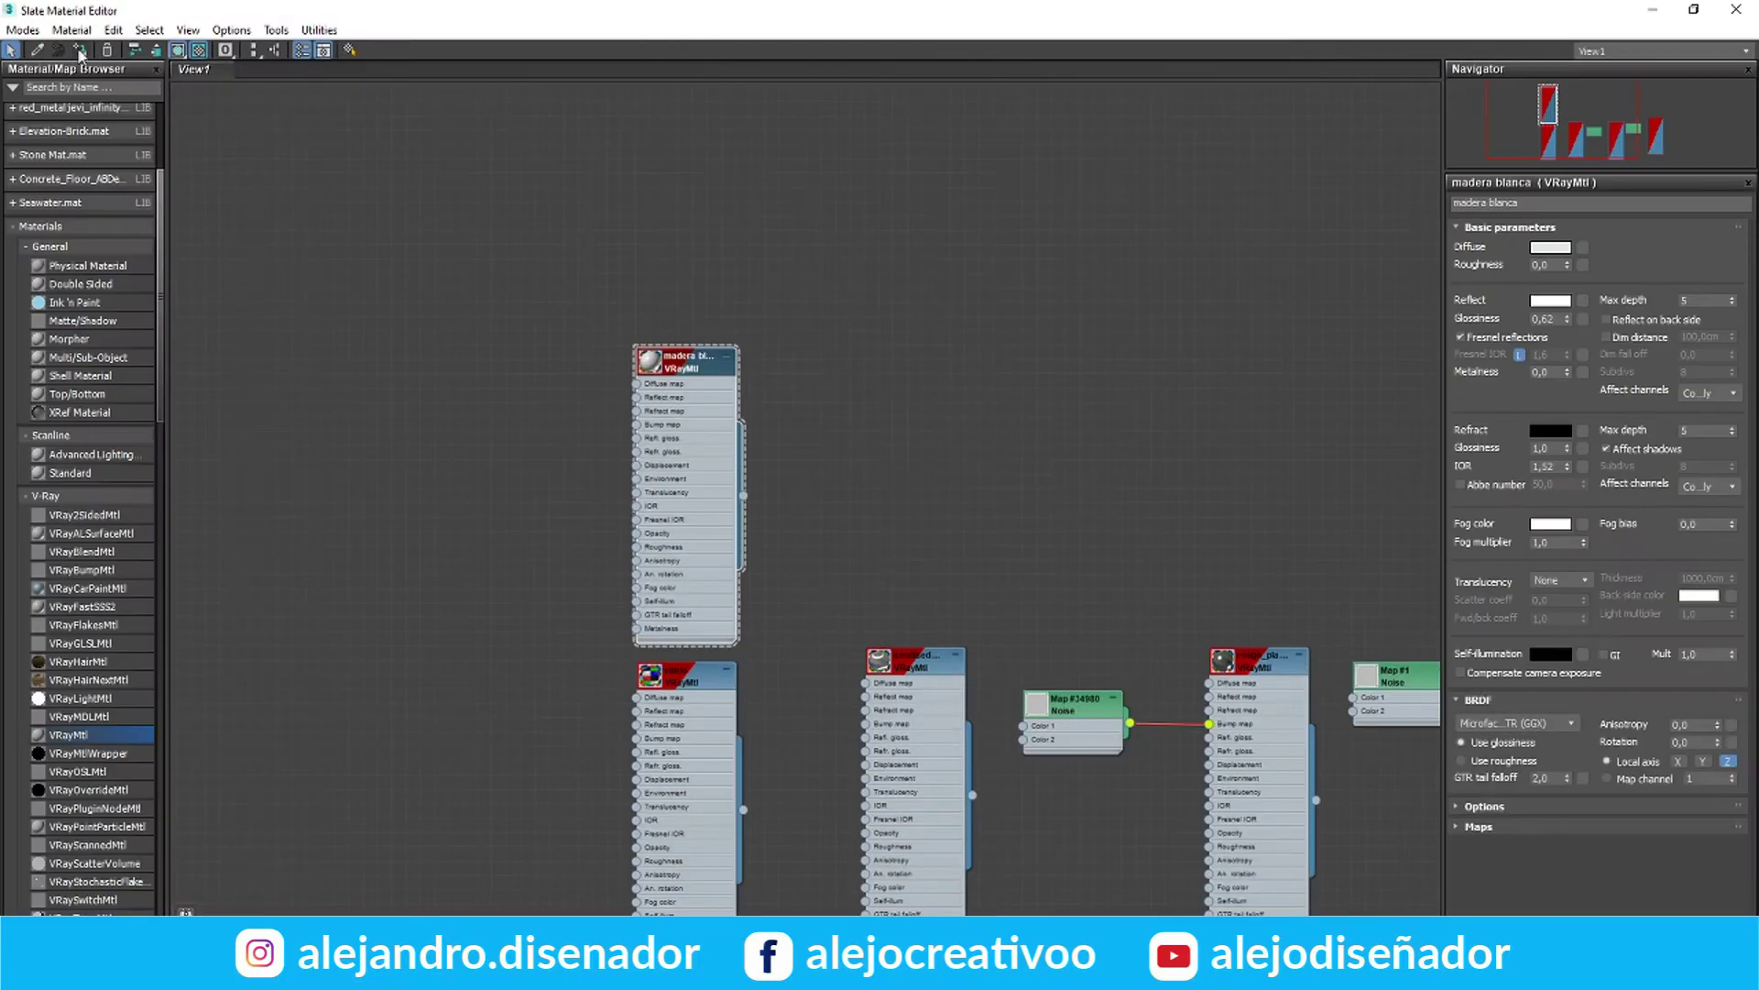
click(1741, 10)
Assign the madera blanca material to the narrow side panel beside the white appliance with the two-part lid
alt+middle_drag(1156, 672, 1306, 710)
click(1083, 698)
key(m)
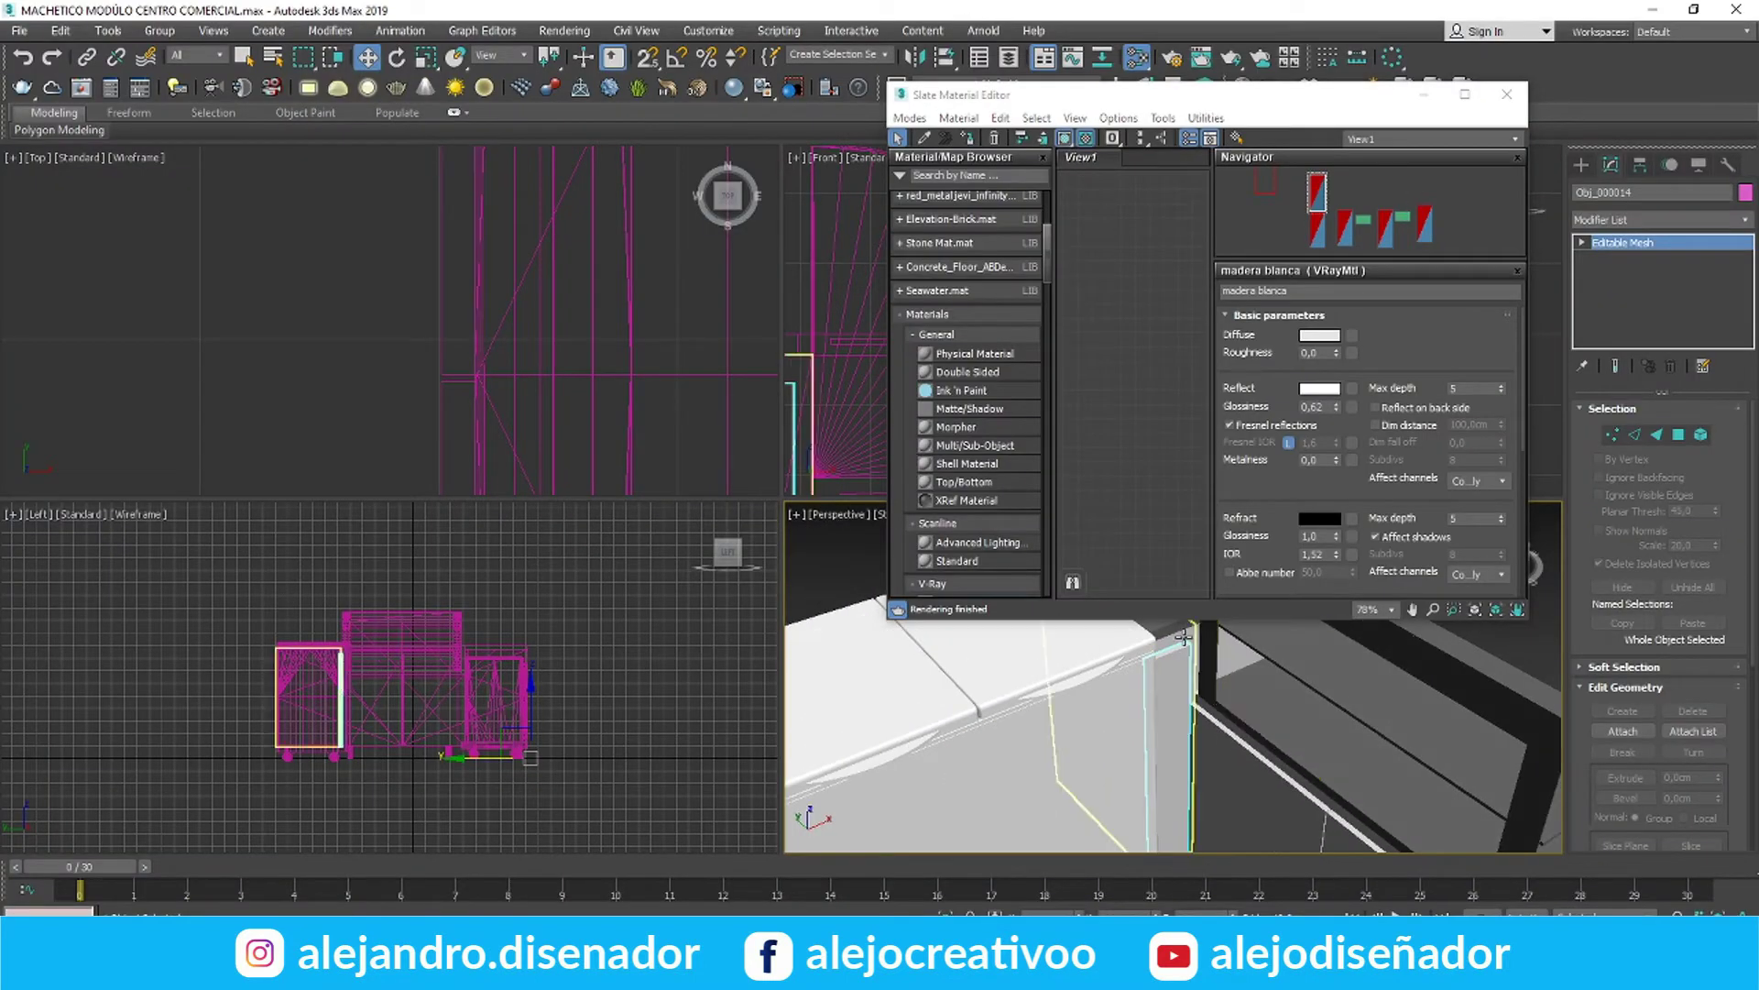
click(1184, 637)
scroll(1184, 637, down, 2)
click(965, 139)
Add another VRayMtl beside the madera blanca node and name it Plastic white
alt+middle_drag(1319, 708, 1468, 701)
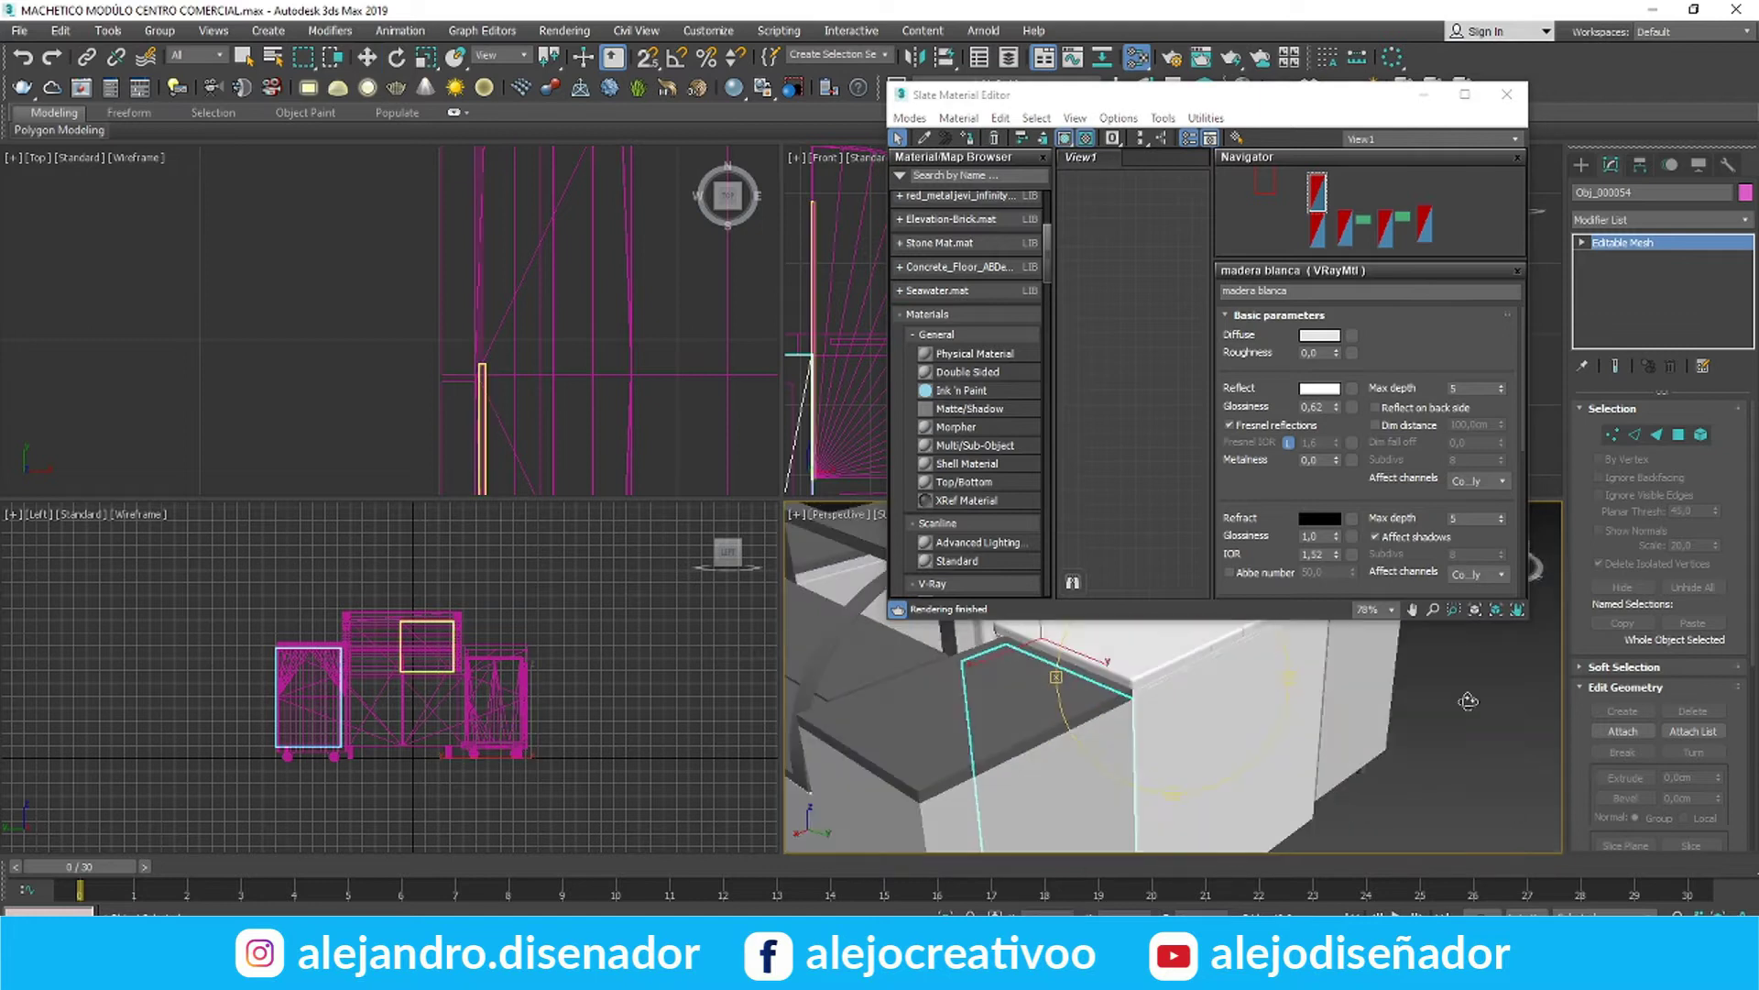
scroll(1210, 682, down, 3)
alt+middle_drag(1201, 692, 1257, 723)
click(1466, 94)
drag(69, 736, 911, 355)
double_click(911, 355)
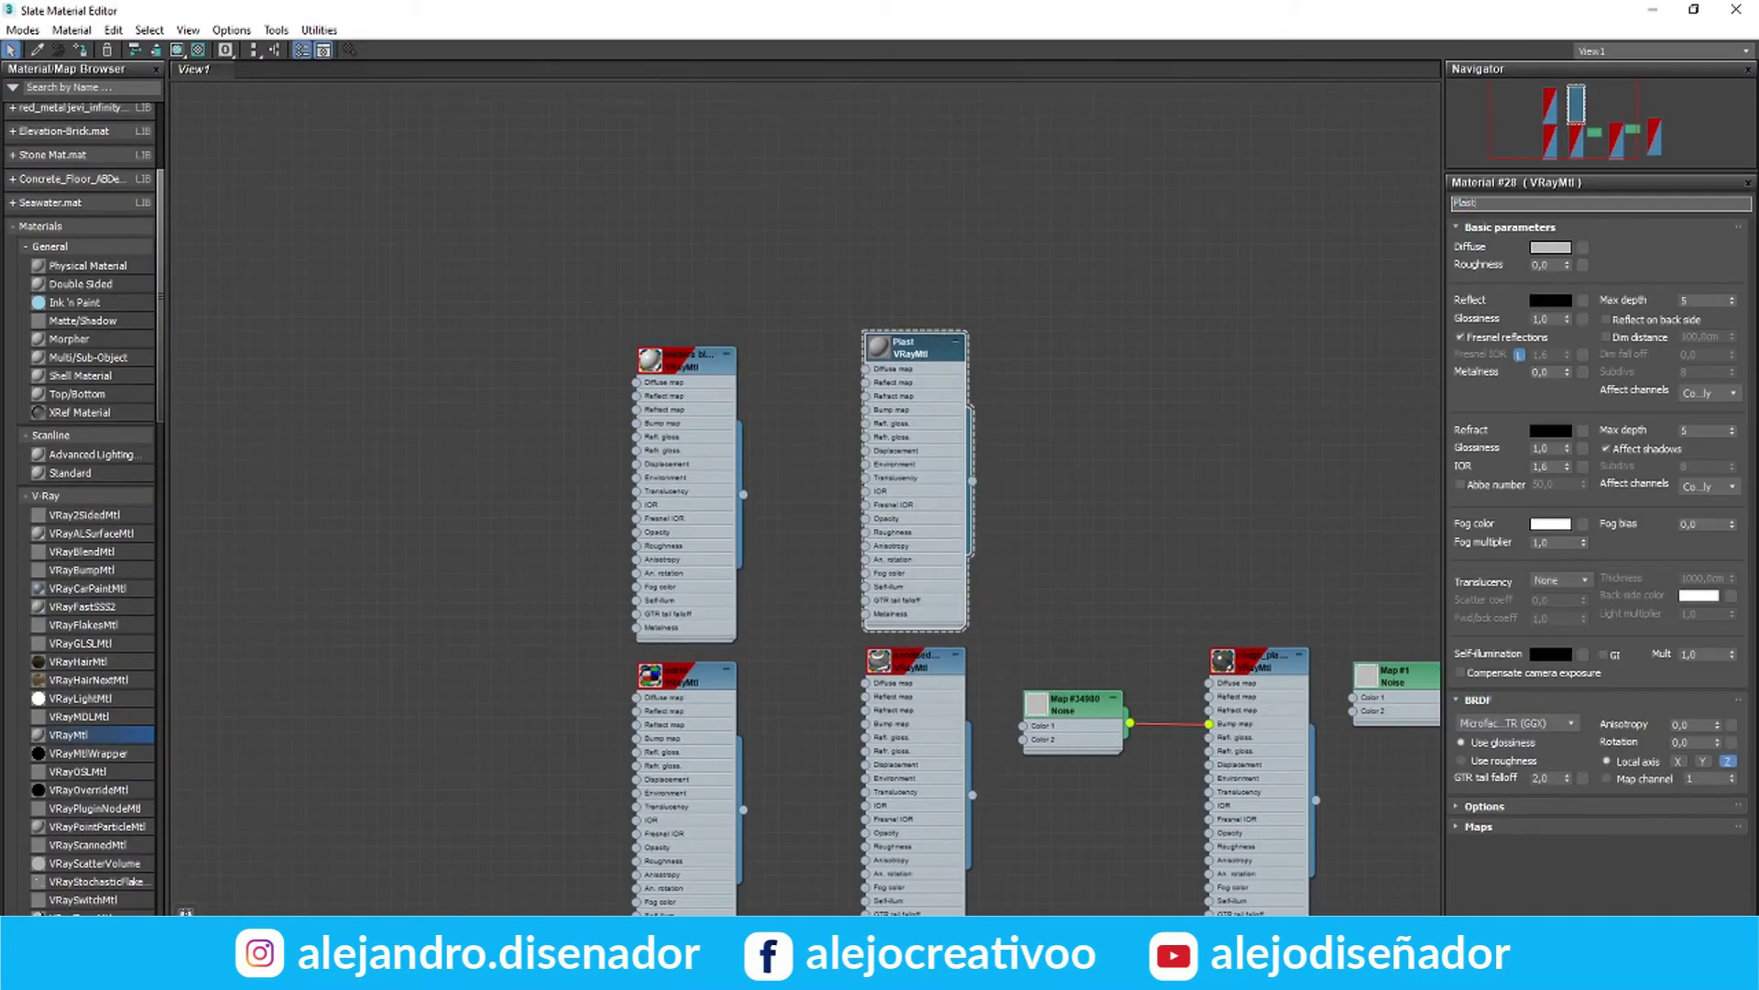
Give Plastic white a near-white diffuse, white reflection, glossiness 0.8 and IOR 1.65, and enable its shaded viewport display
click(1539, 249)
click(699, 212)
click(677, 283)
click(1543, 302)
click(525, 260)
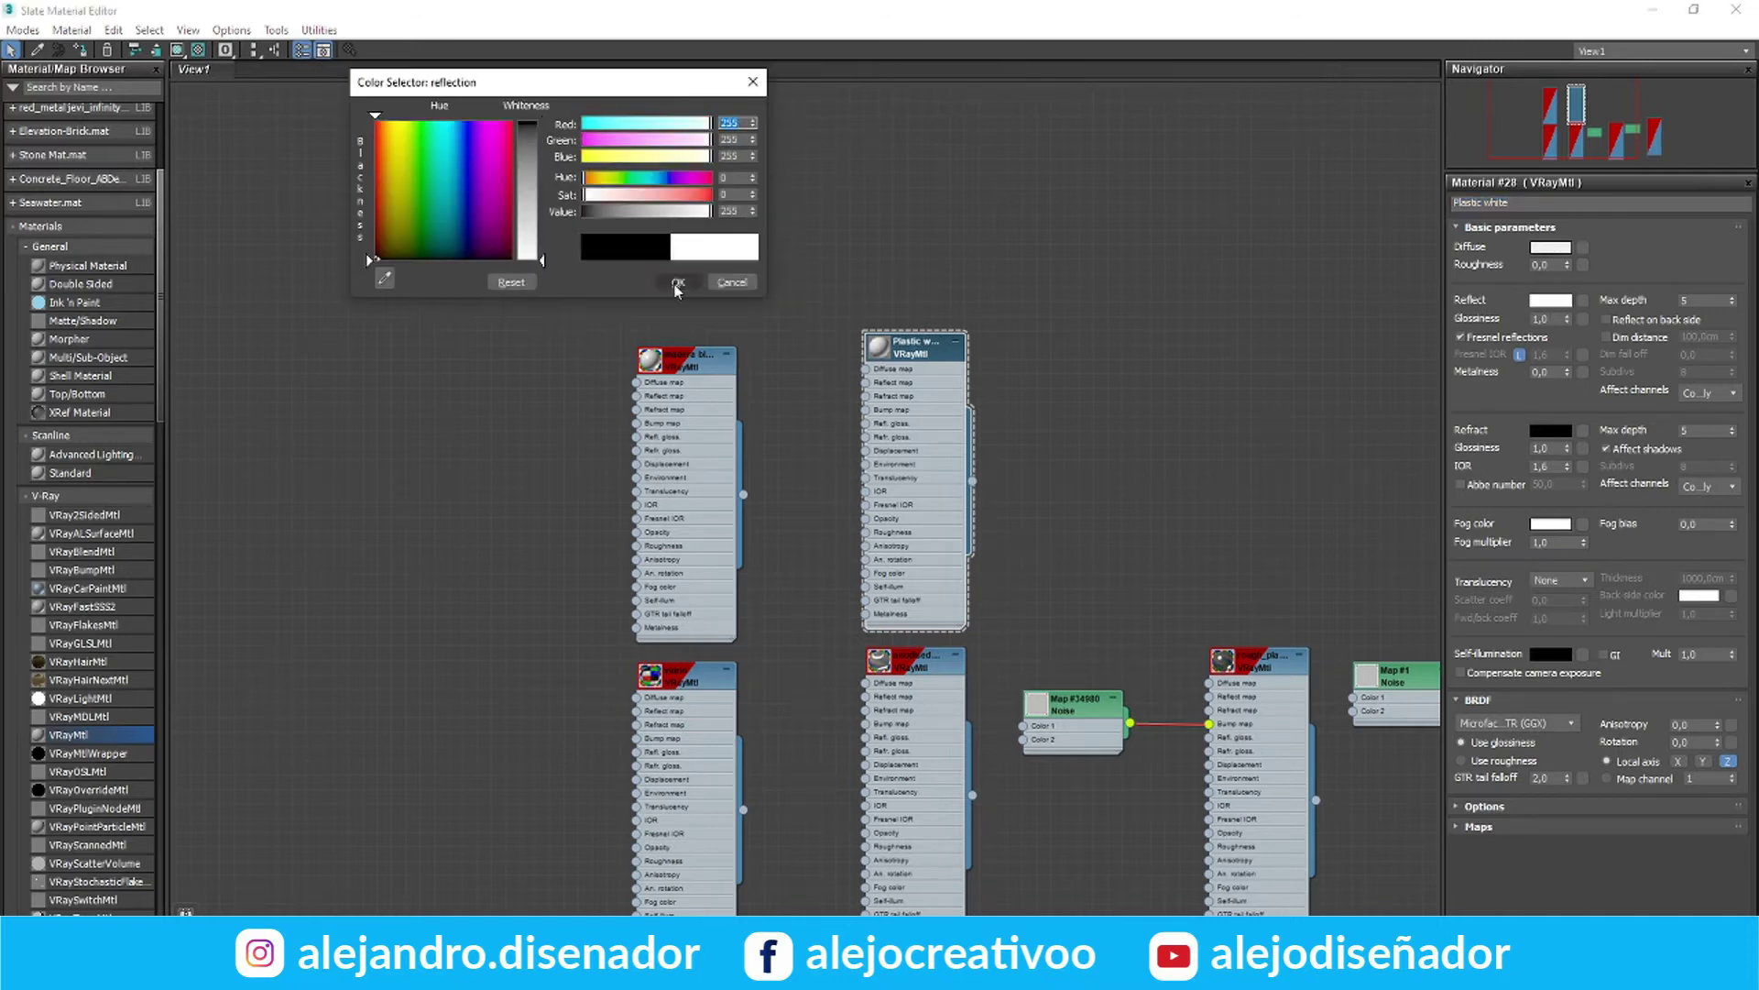
click(678, 284)
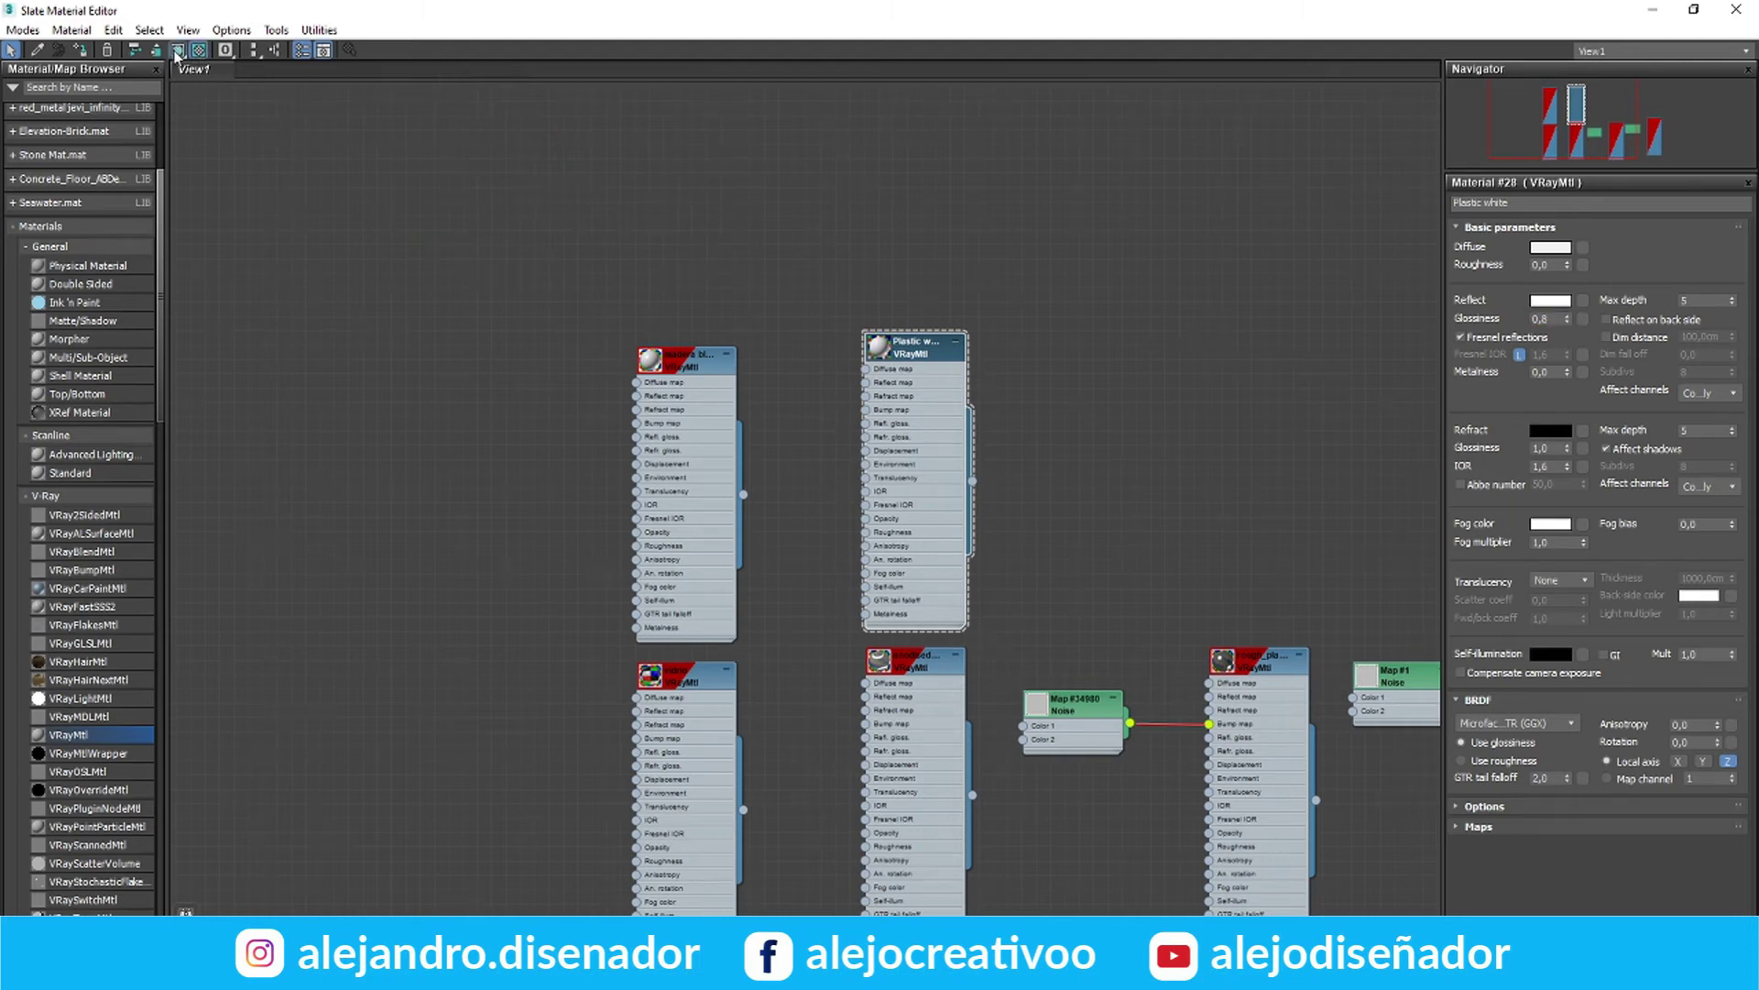
click(175, 50)
middle_drag(1067, 462, 994, 455)
scroll(994, 456, up, 3)
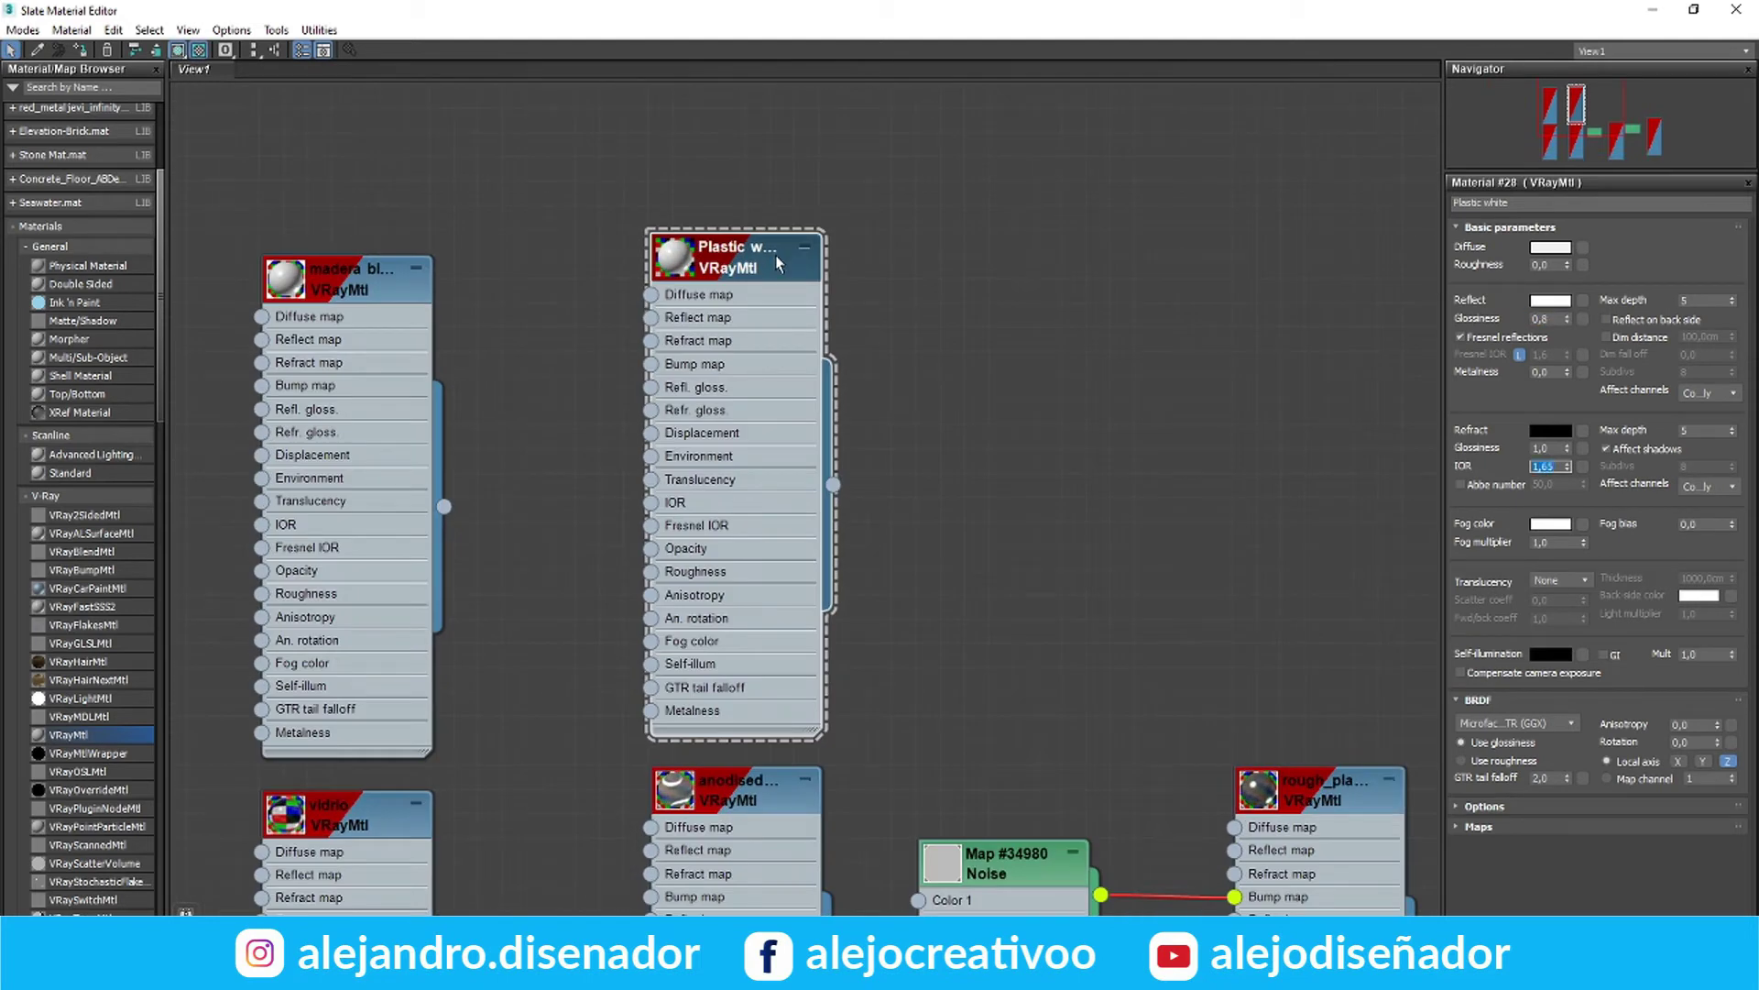
Assign Plastic white to the white appliance's body and select its two lid panels
click(1694, 10)
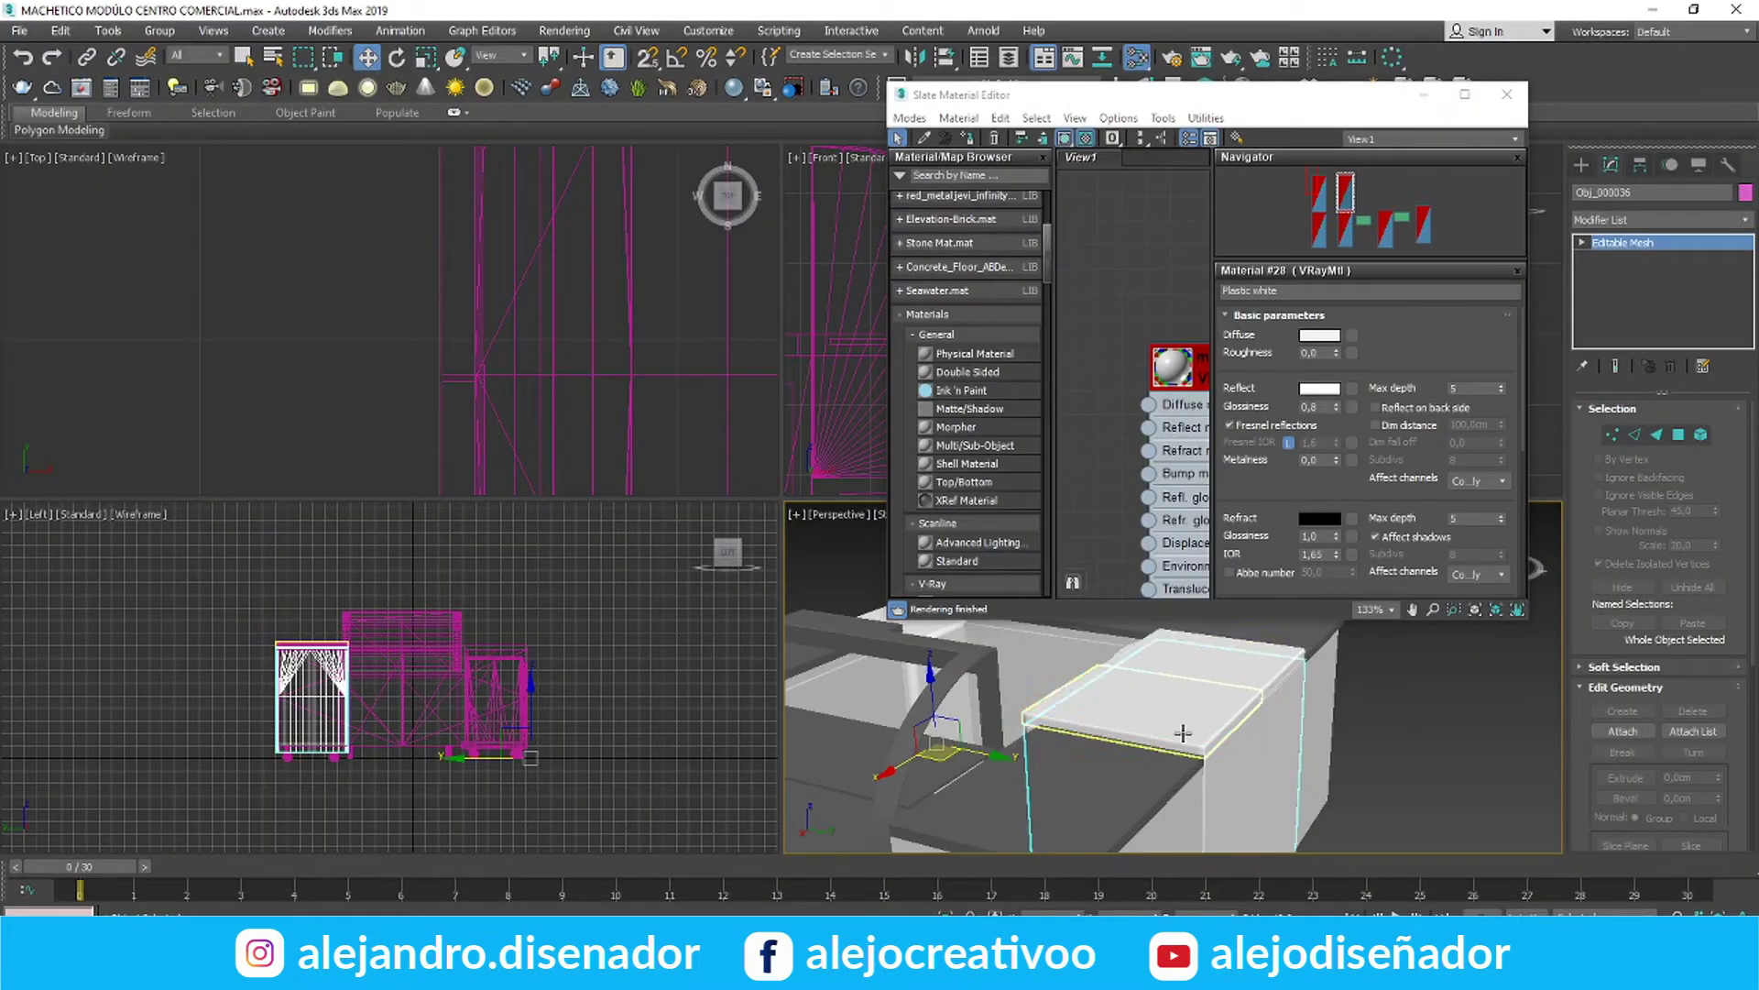
click(968, 139)
alt+middle_drag(1081, 715, 1283, 724)
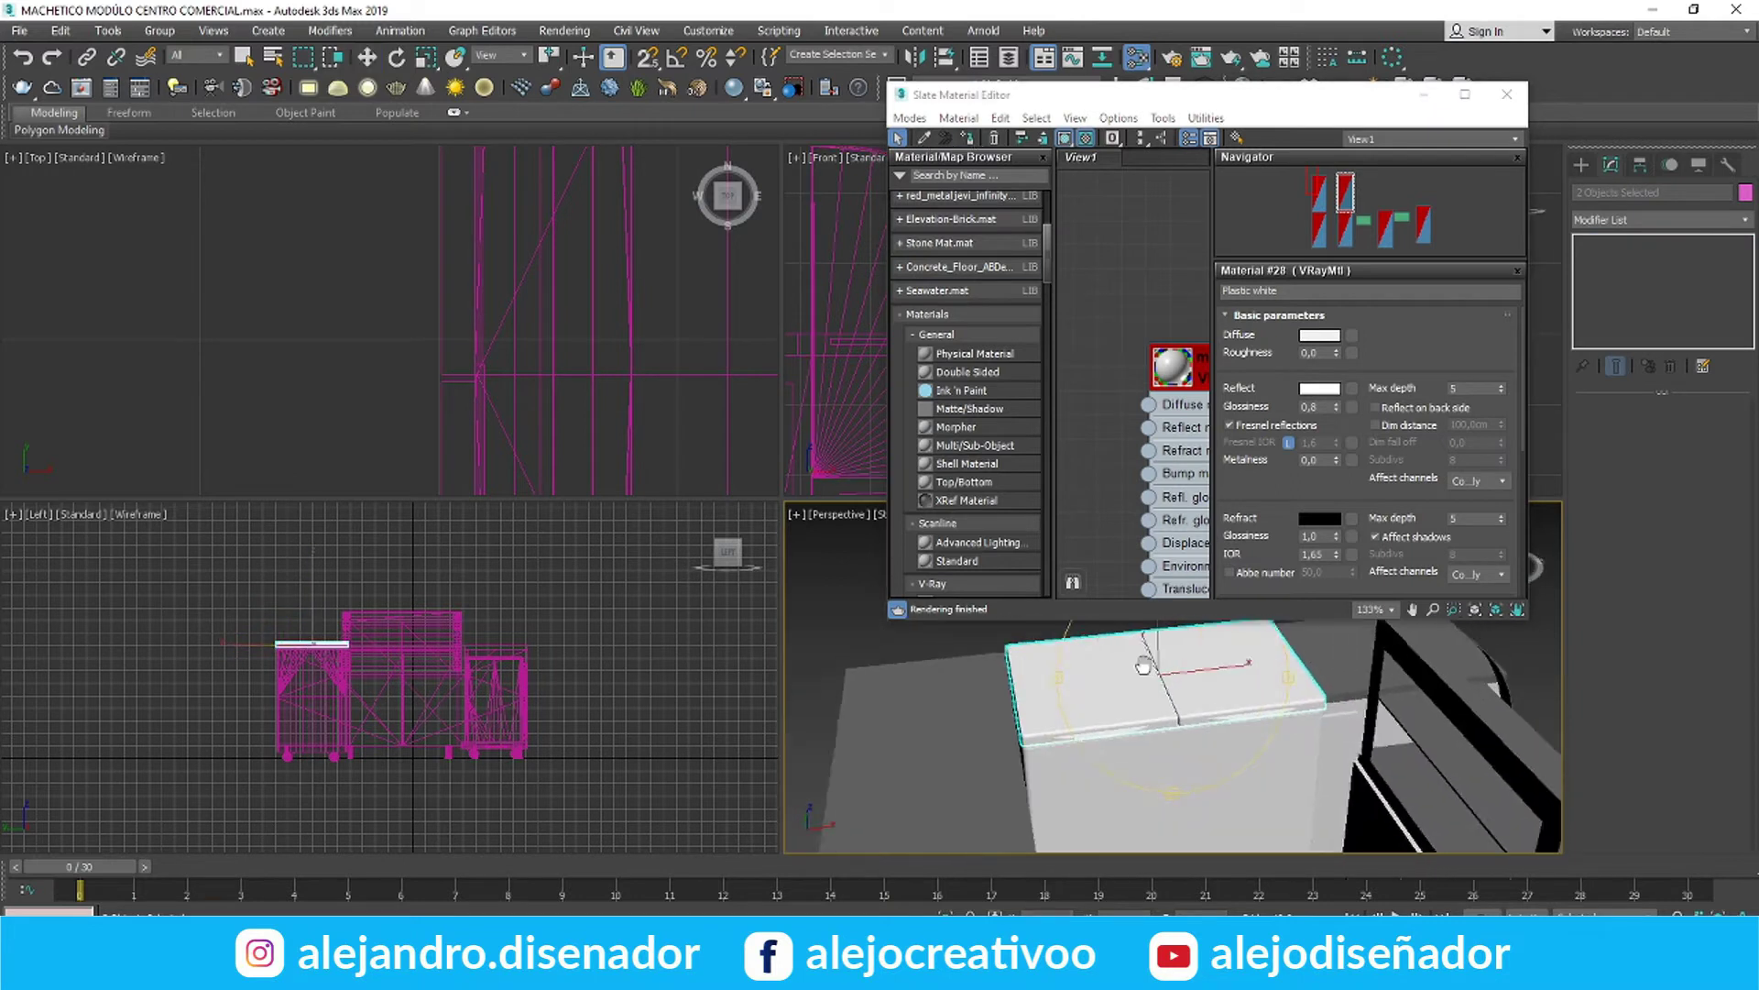
middle_drag(1182, 779, 1095, 724)
click(1082, 733)
click(1152, 662)
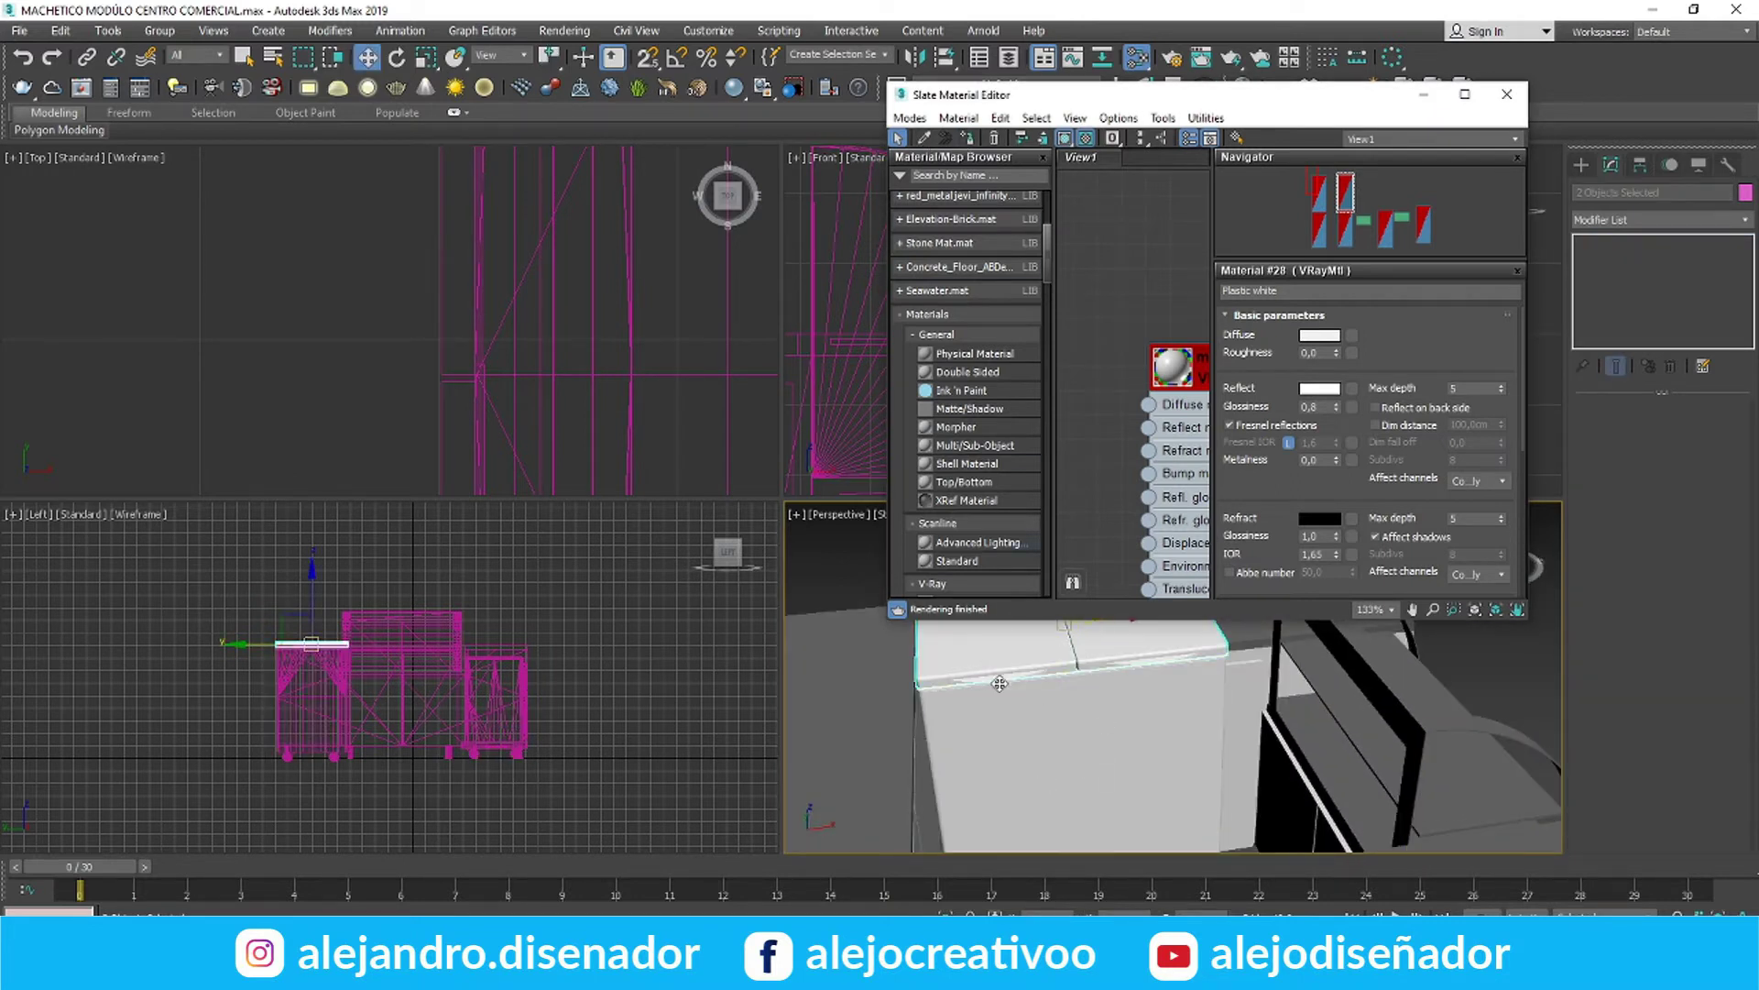
ctrl+click(1152, 661)
Switch to the Photos app and look through the reference images, including the hand-drawn furniture sketch
click(1465, 94)
key(alt+Tab)
key(Right)
key(Right)
key(Right)
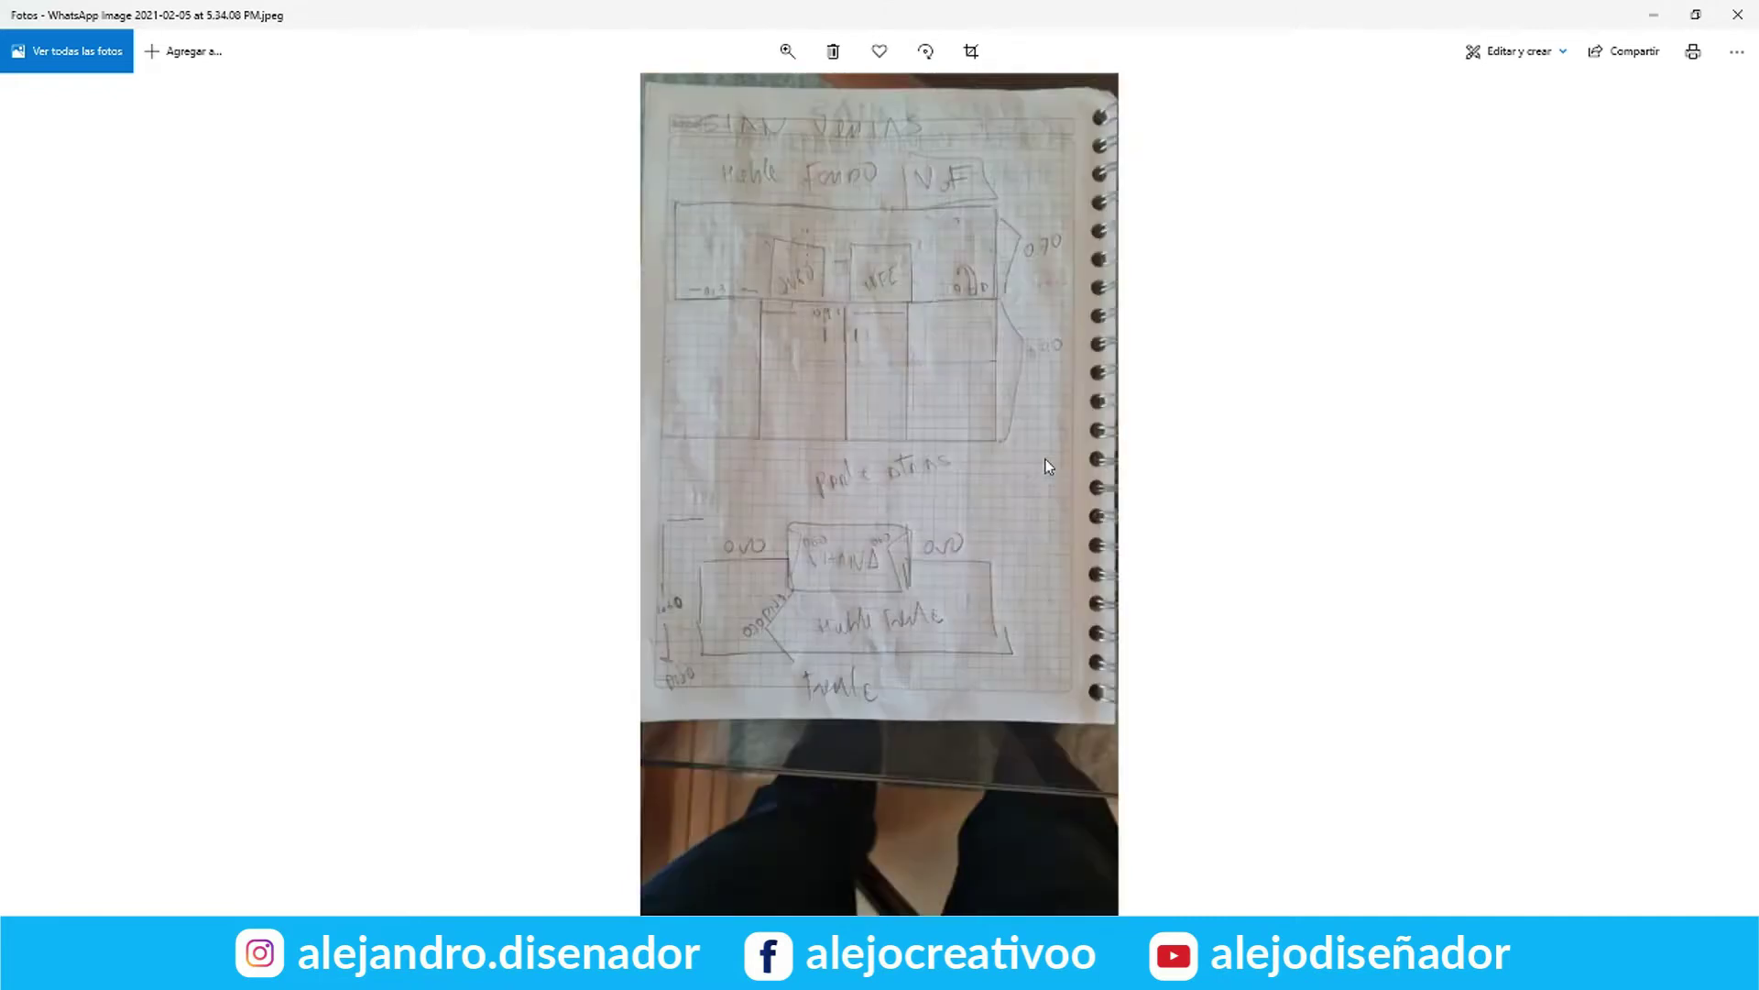
click(1654, 13)
Duplicate the Plastic white material node and name the copy Plastic grey
shift+drag(741, 265, 1105, 267)
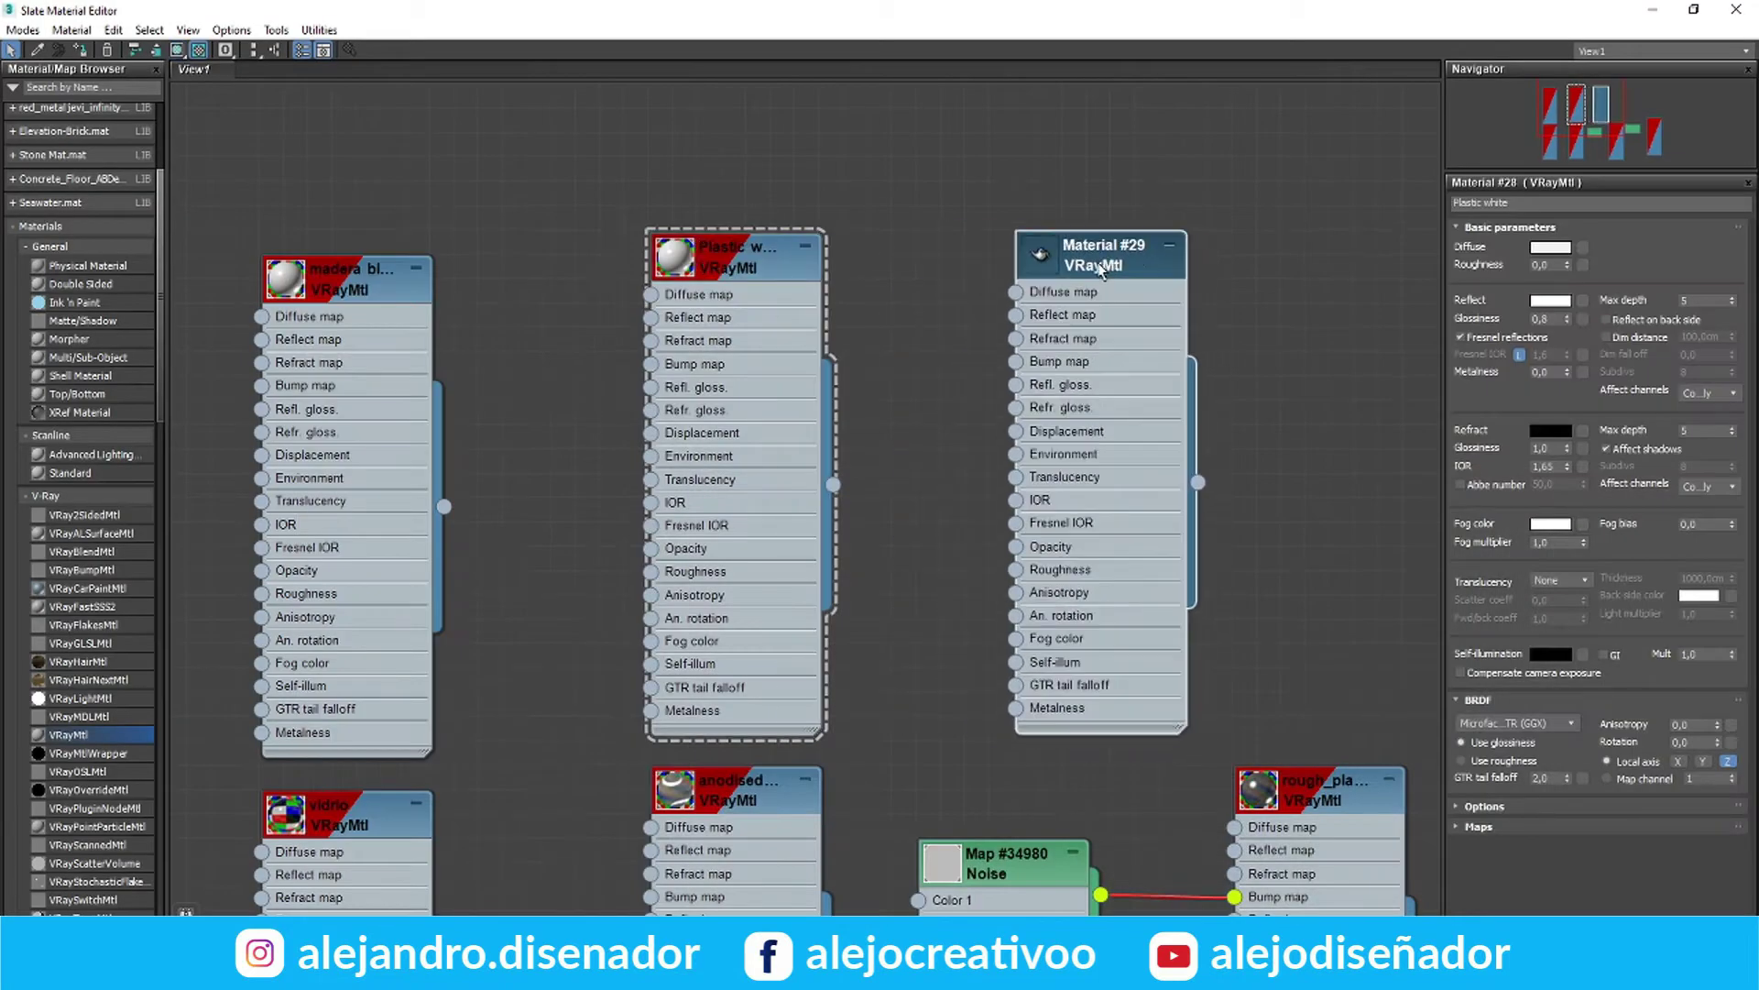
text(Plastic grey)
click(1190, 187)
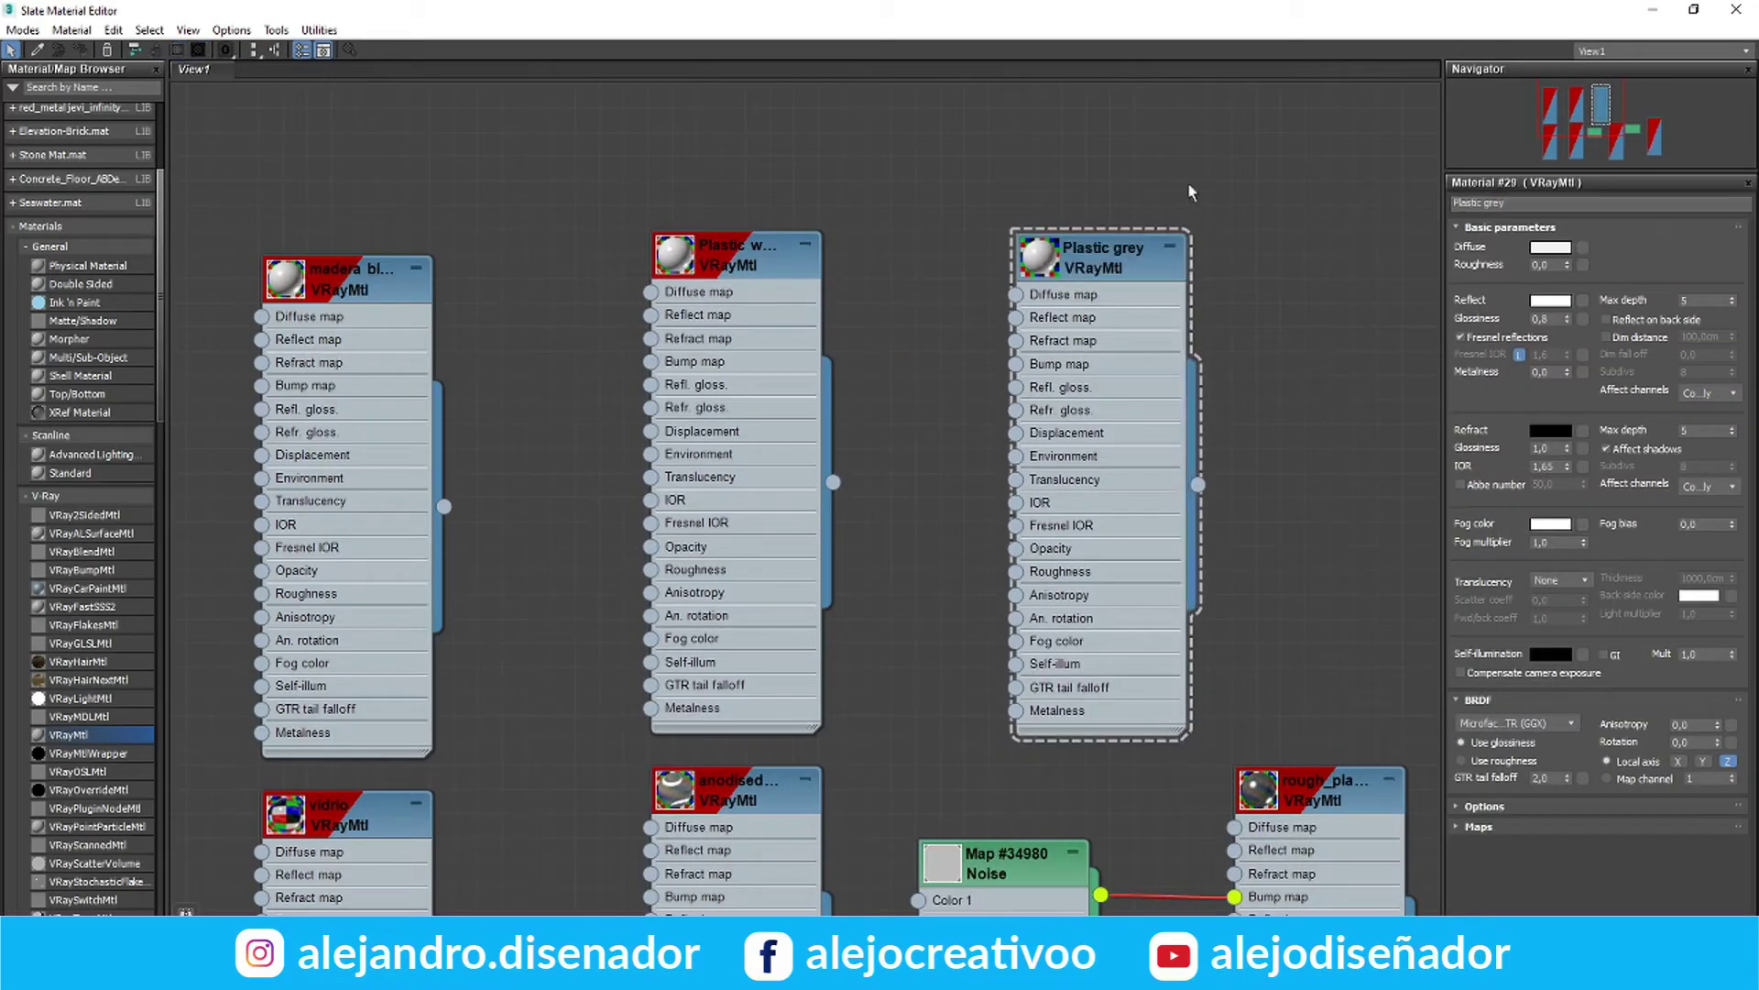
Set the diffuse colour of the Plastic grey material to a medium grey
click(1540, 247)
click(632, 215)
click(675, 282)
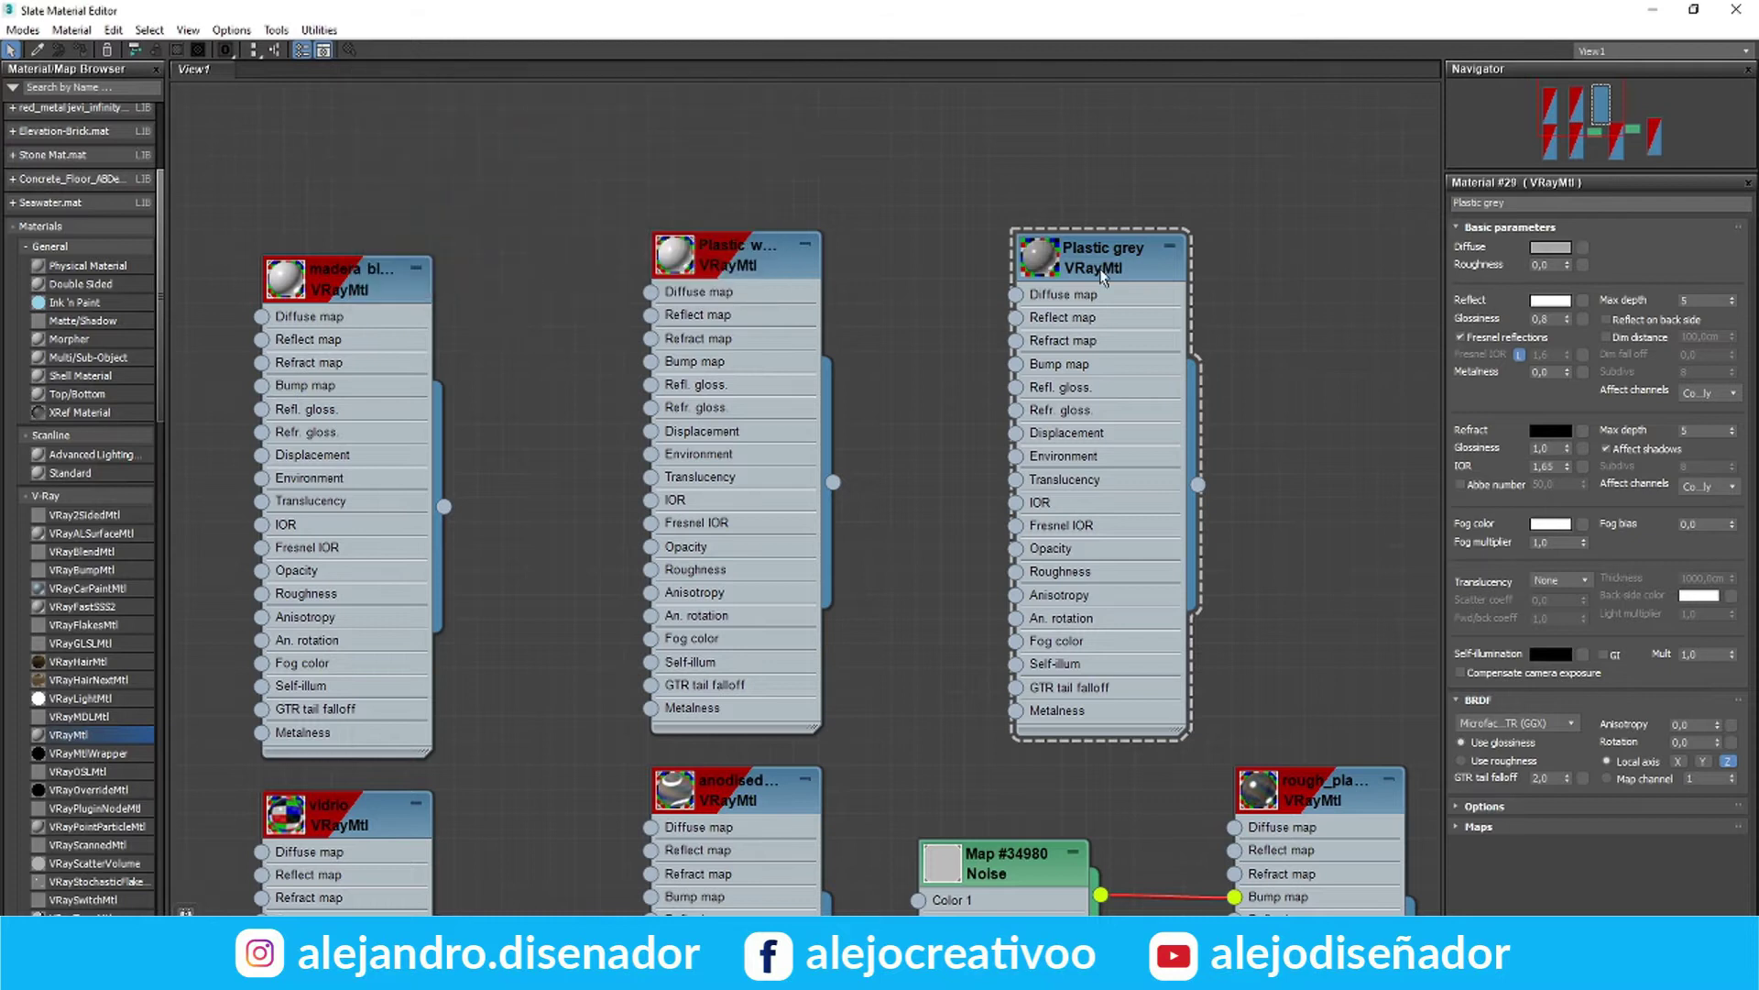
click(1693, 9)
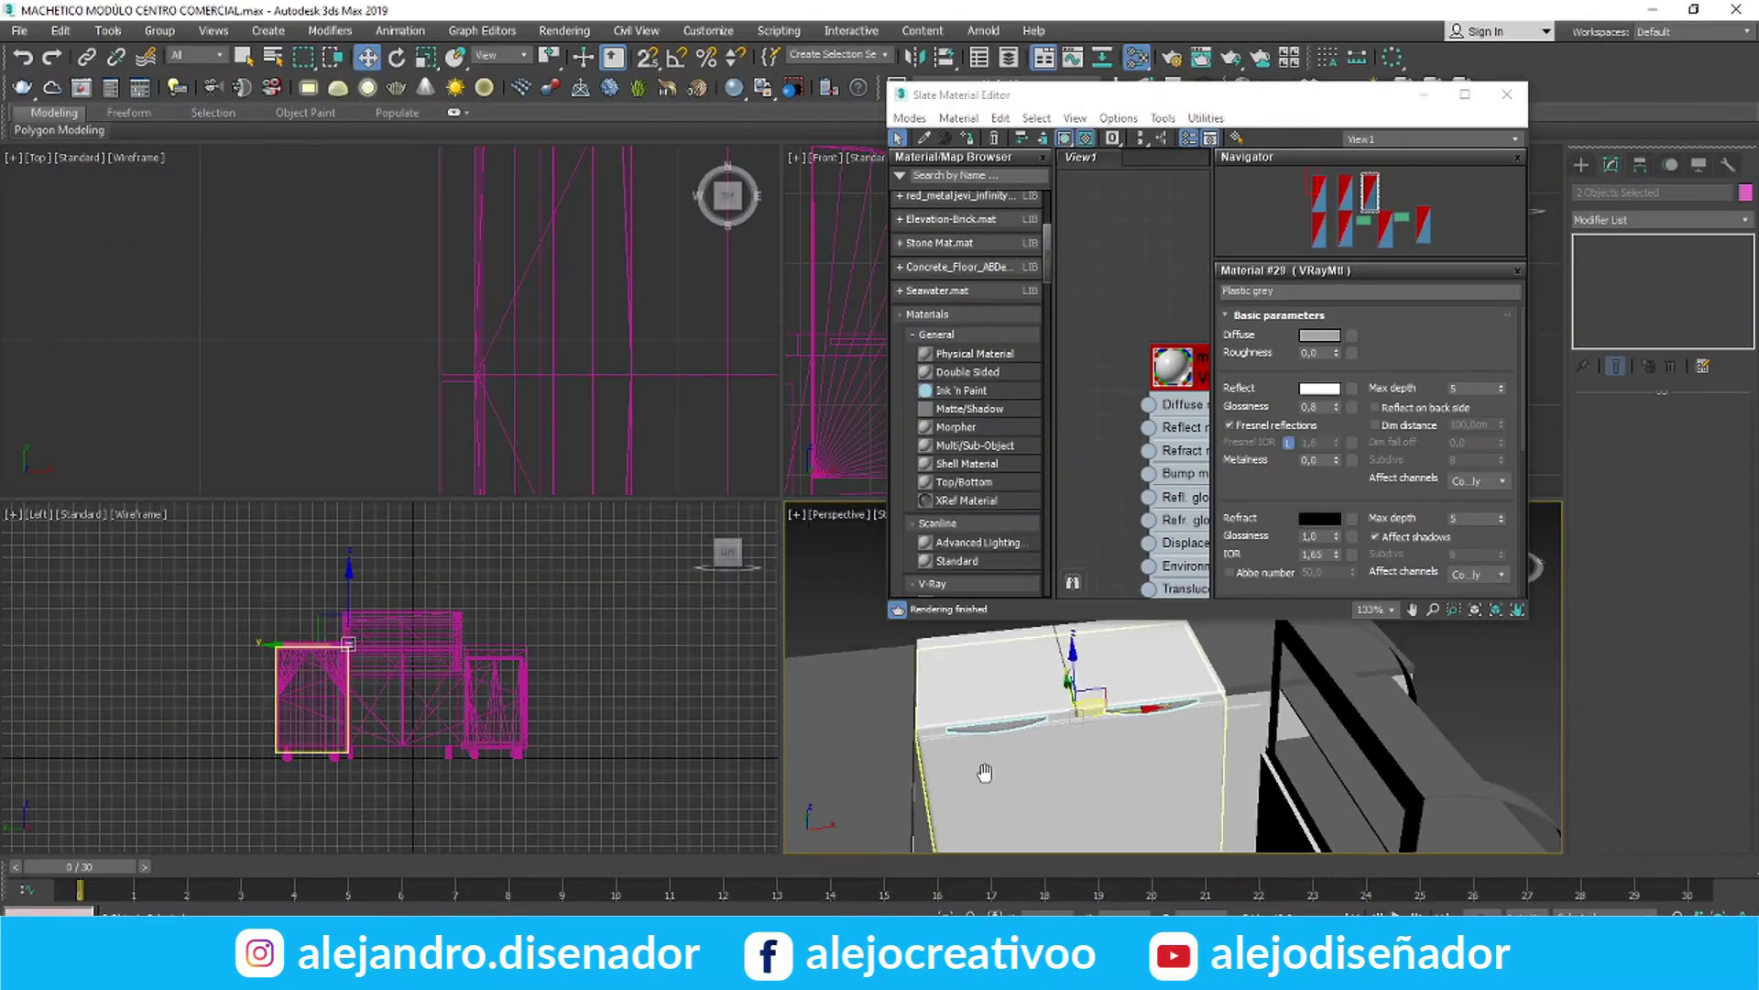
Select the three parts of the louvred appliance and assign Plastic grey to them
alt+middle_drag(1164, 737, 1171, 744)
scroll(1171, 746, up, 3)
click(1156, 822)
ctrl+click(1132, 756)
ctrl+click(1170, 733)
alt+middle_drag(1171, 682, 1101, 703)
click(968, 138)
alt+middle_drag(1153, 641, 1091, 739)
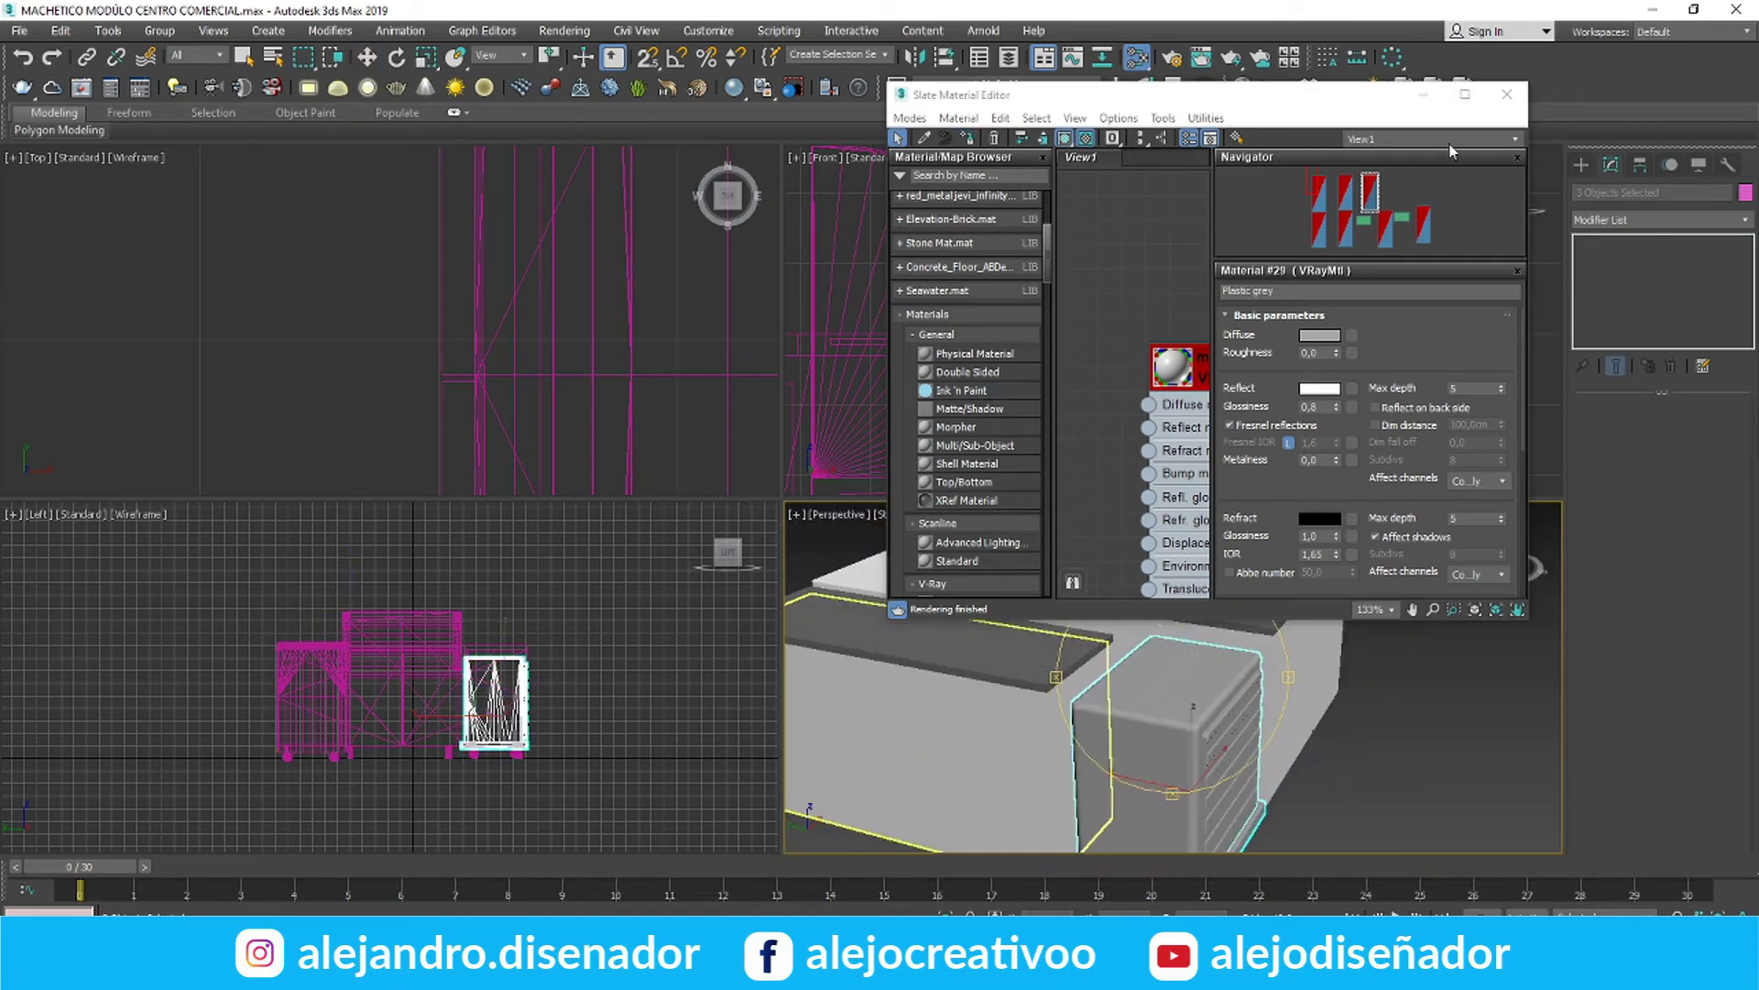
Centre the pivot of a kiosk countertop on its own geometry using Affect Pivot Only and Center to Object
drag(1365, 101, 678, 102)
mouse_move(1283, 659)
alt+middle_down()
mouse_move(1311, 667)
mouse_move(1143, 603)
mouse_move(1302, 687)
alt+middle_up()
click(1335, 706)
click(1640, 166)
click(1637, 292)
click(1634, 388)
click(1618, 295)
middle_drag(1056, 664, 1091, 655)
click(1366, 591)
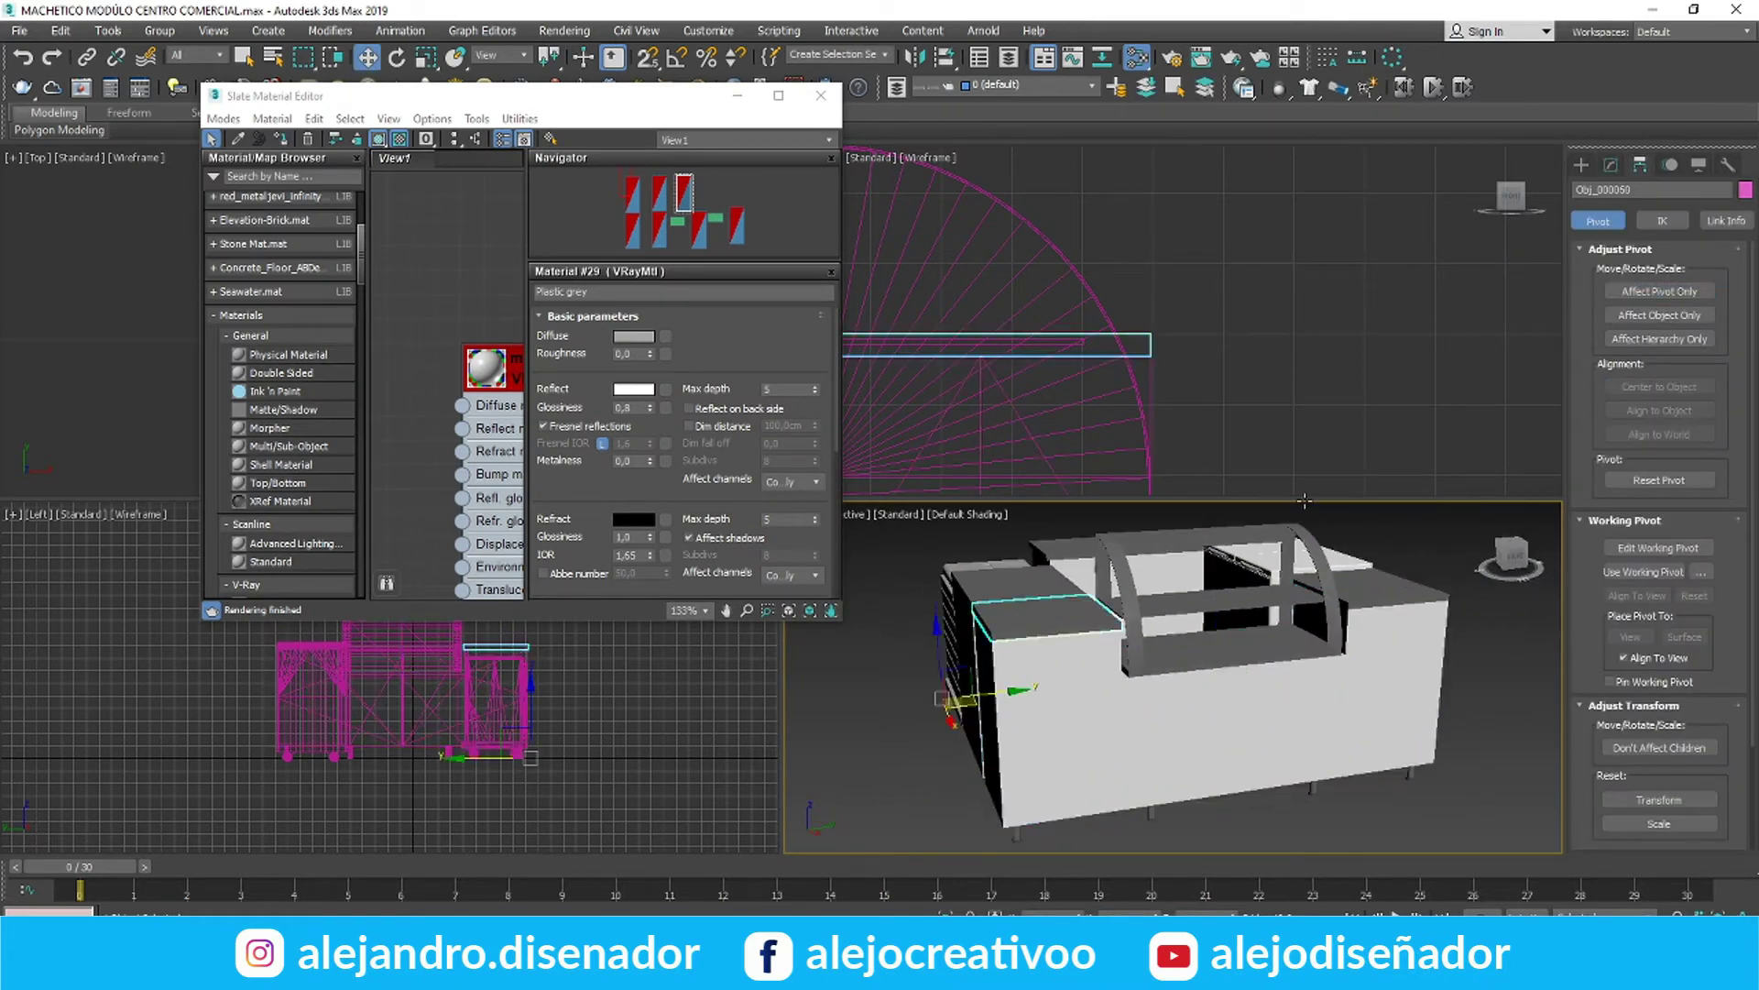
click(1623, 291)
click(1622, 291)
Centre the pivots of two more kiosk parts around the display case on their own geometry
alt+middle_drag(1041, 649, 1113, 635)
click(1166, 646)
click(1626, 291)
click(1624, 389)
click(1156, 583)
click(1624, 387)
click(1620, 293)
Ready the Box primitive over the kiosk plan and switch to the Photos app to consult the side-view sketch
alt+middle_drag(938, 612, 1209, 699)
click(1581, 166)
click(1623, 275)
click(821, 96)
click(499, 346)
scroll(498, 346, down, 9)
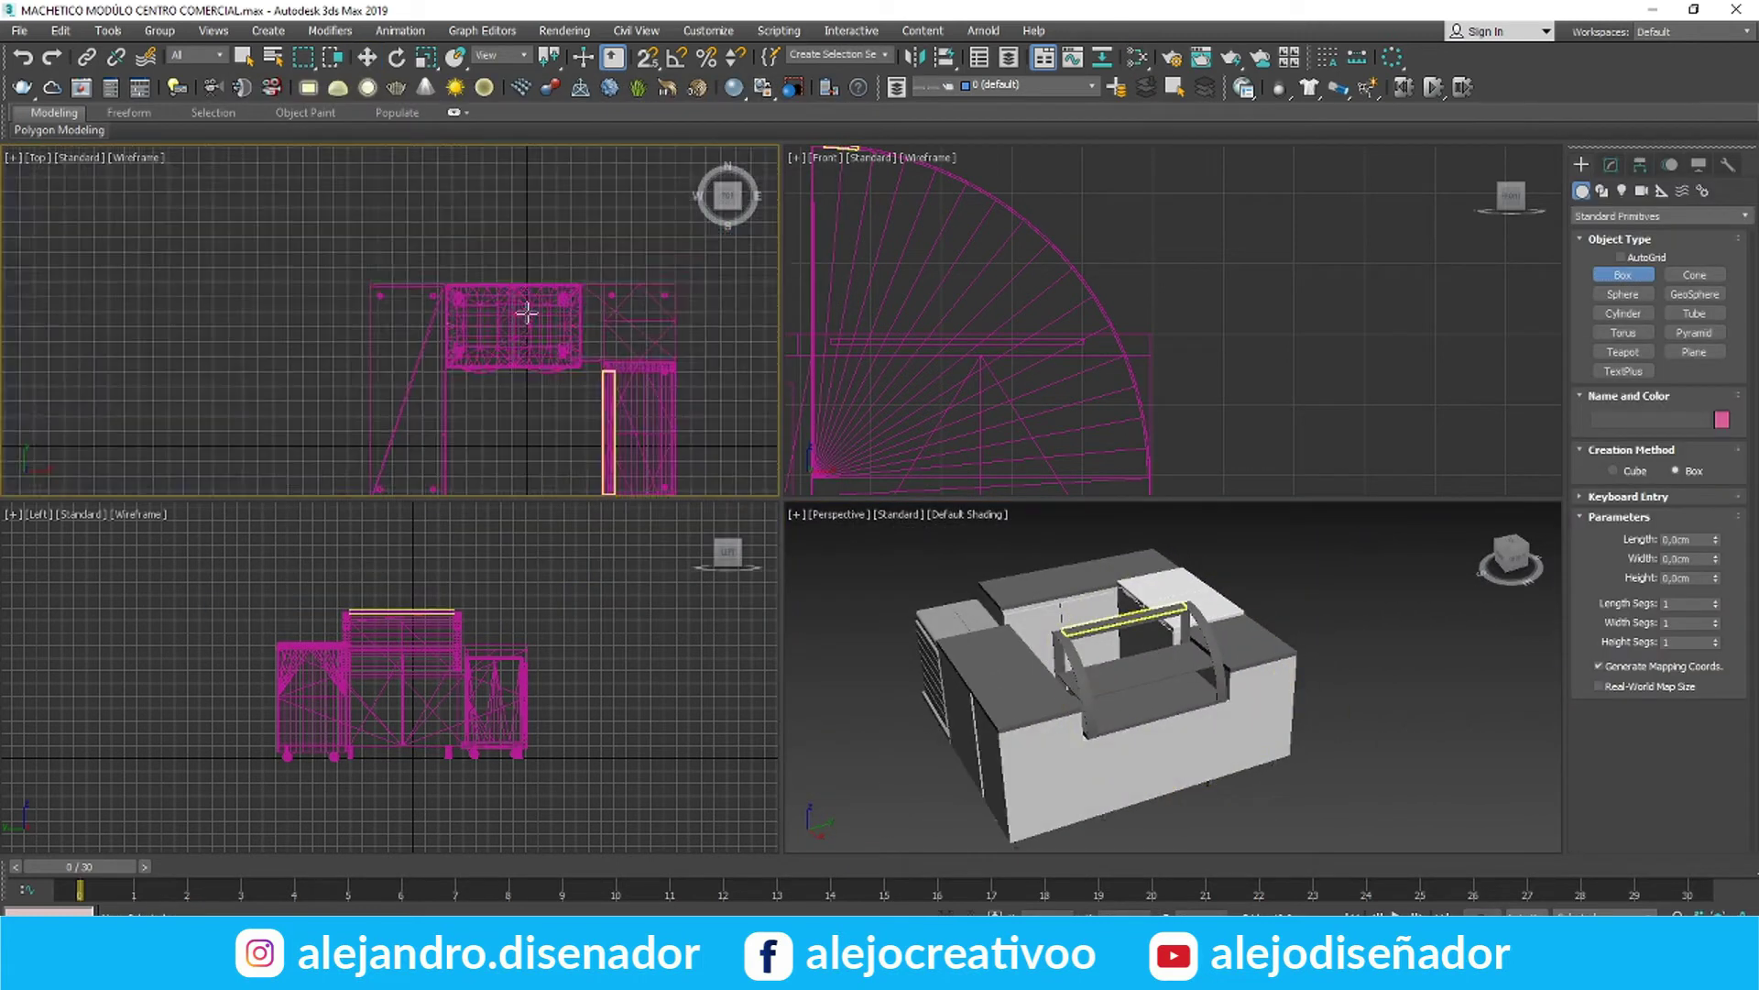
middle_drag(526, 314, 467, 267)
scroll(184, 338, down, 2)
key(alt+Tab)
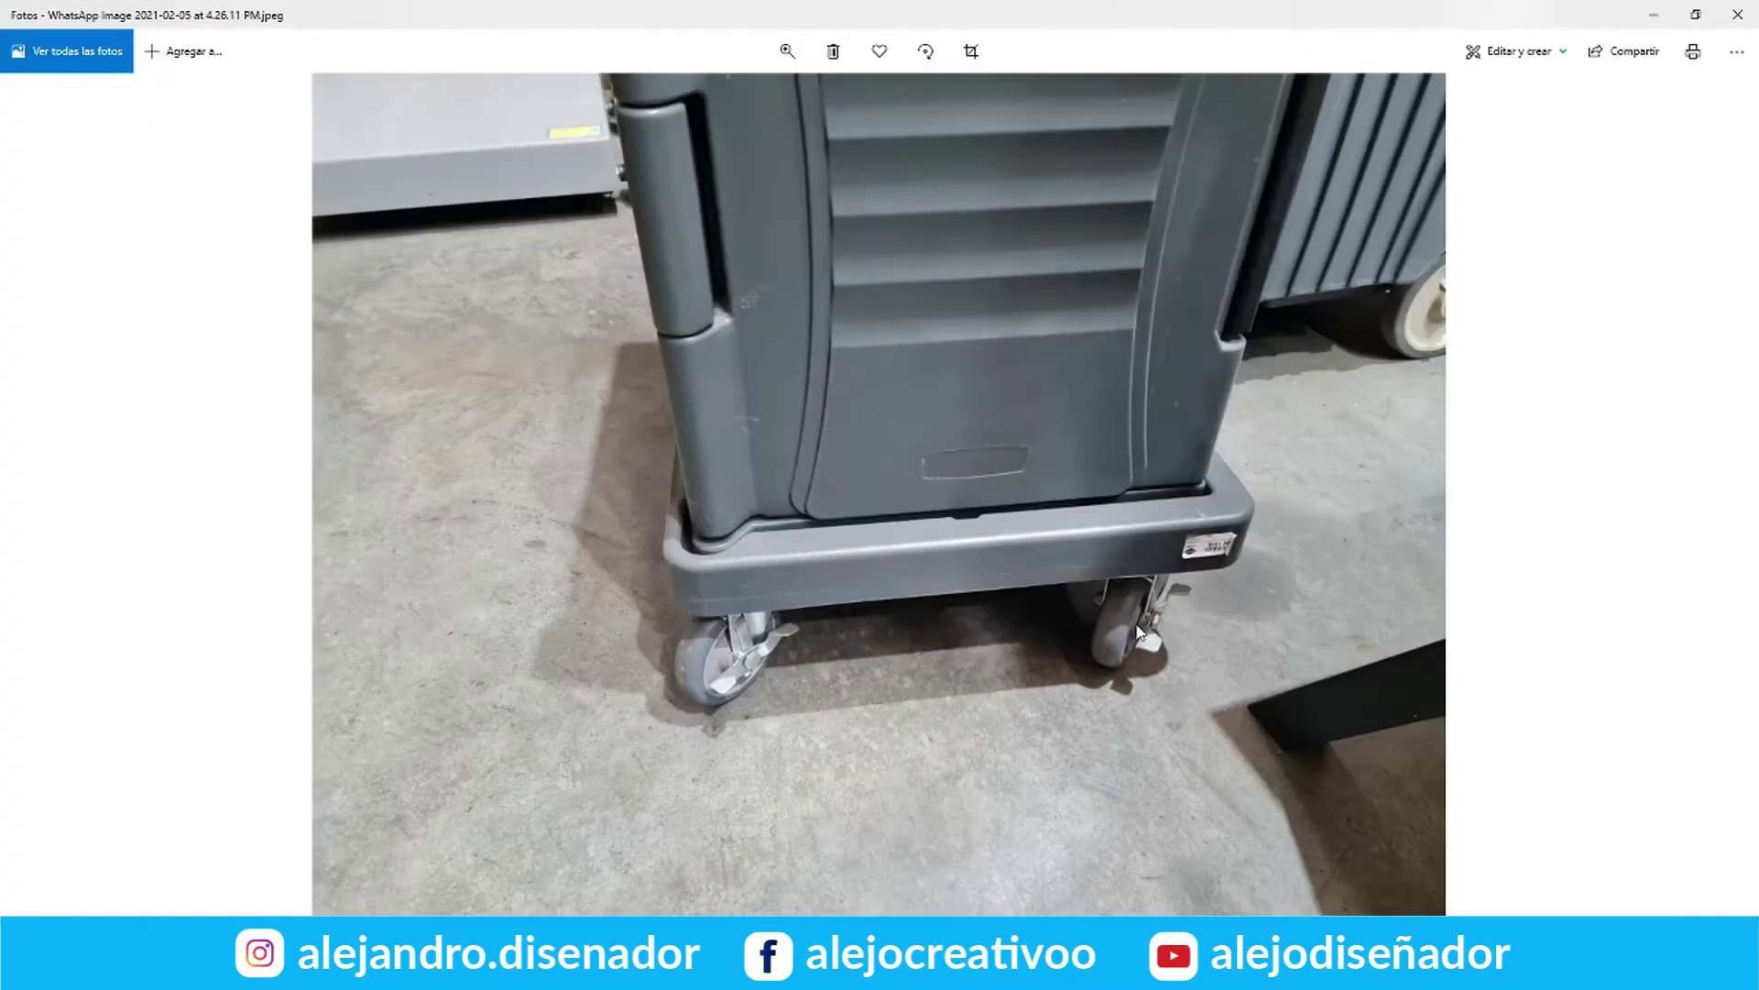
key(Left)
key(Left)
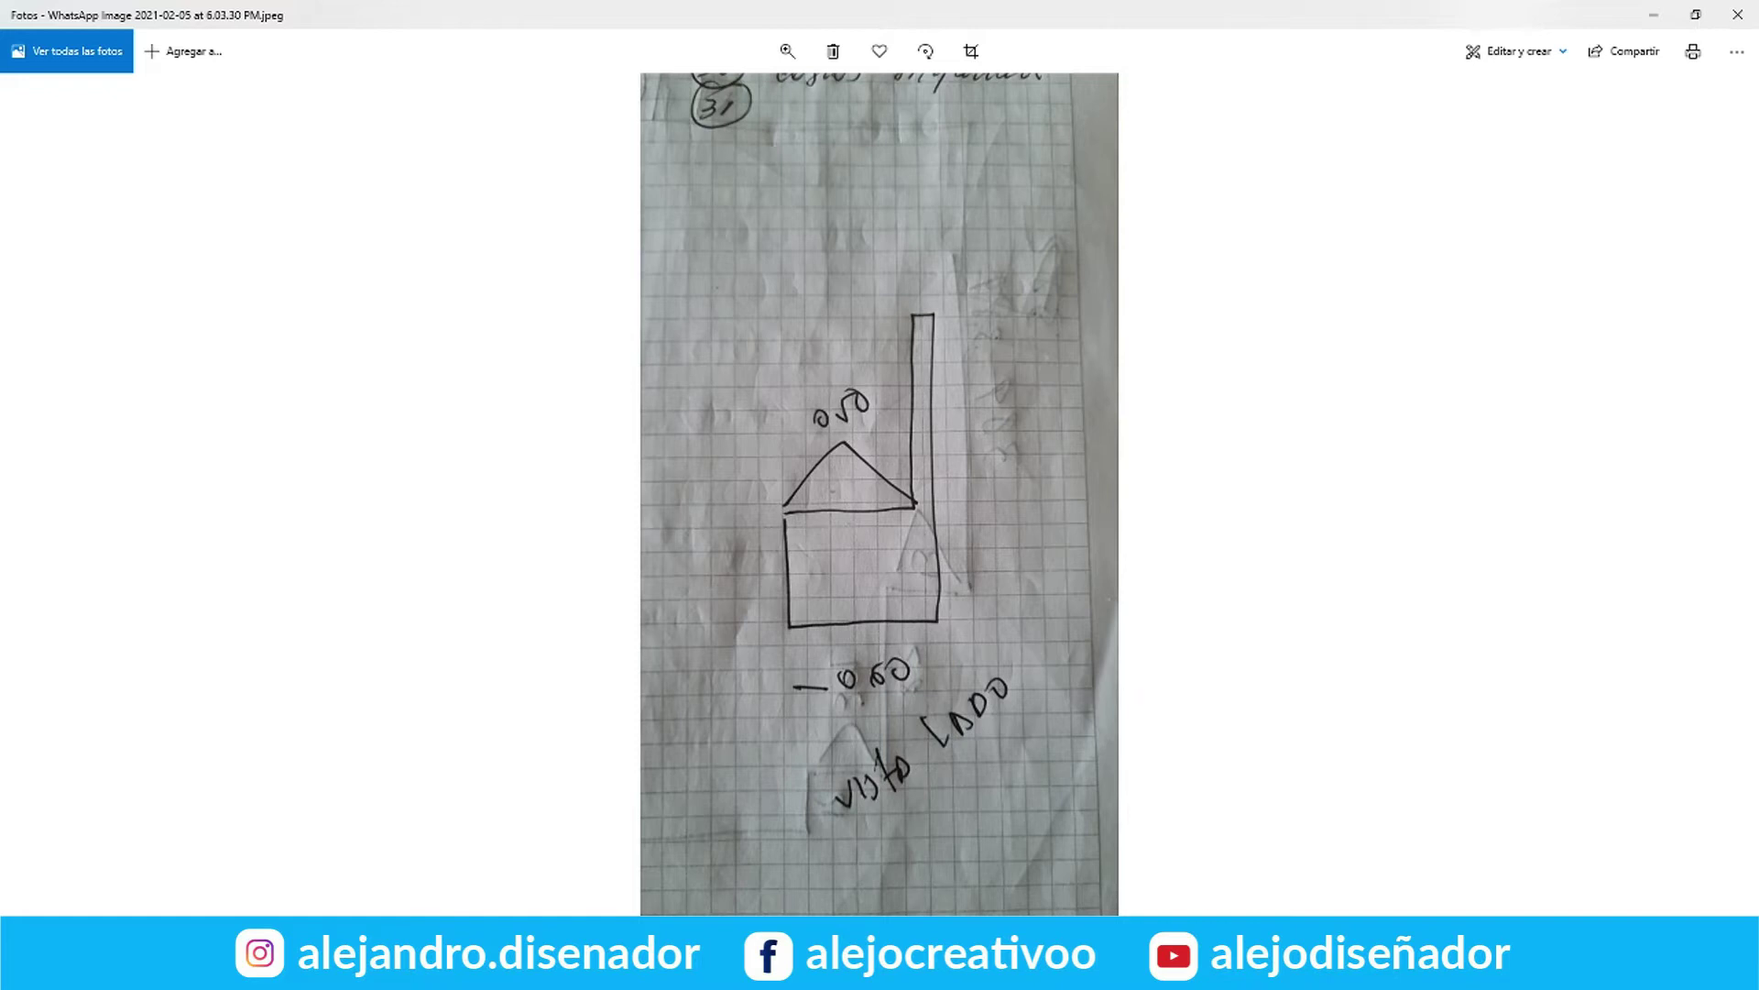
Return to 3ds Max and draw a back-wall box about 199 cm long, 8.7 cm wide and 174.5 cm high behind the kiosk
key(alt+Tab)
drag(324, 243, 296, 448)
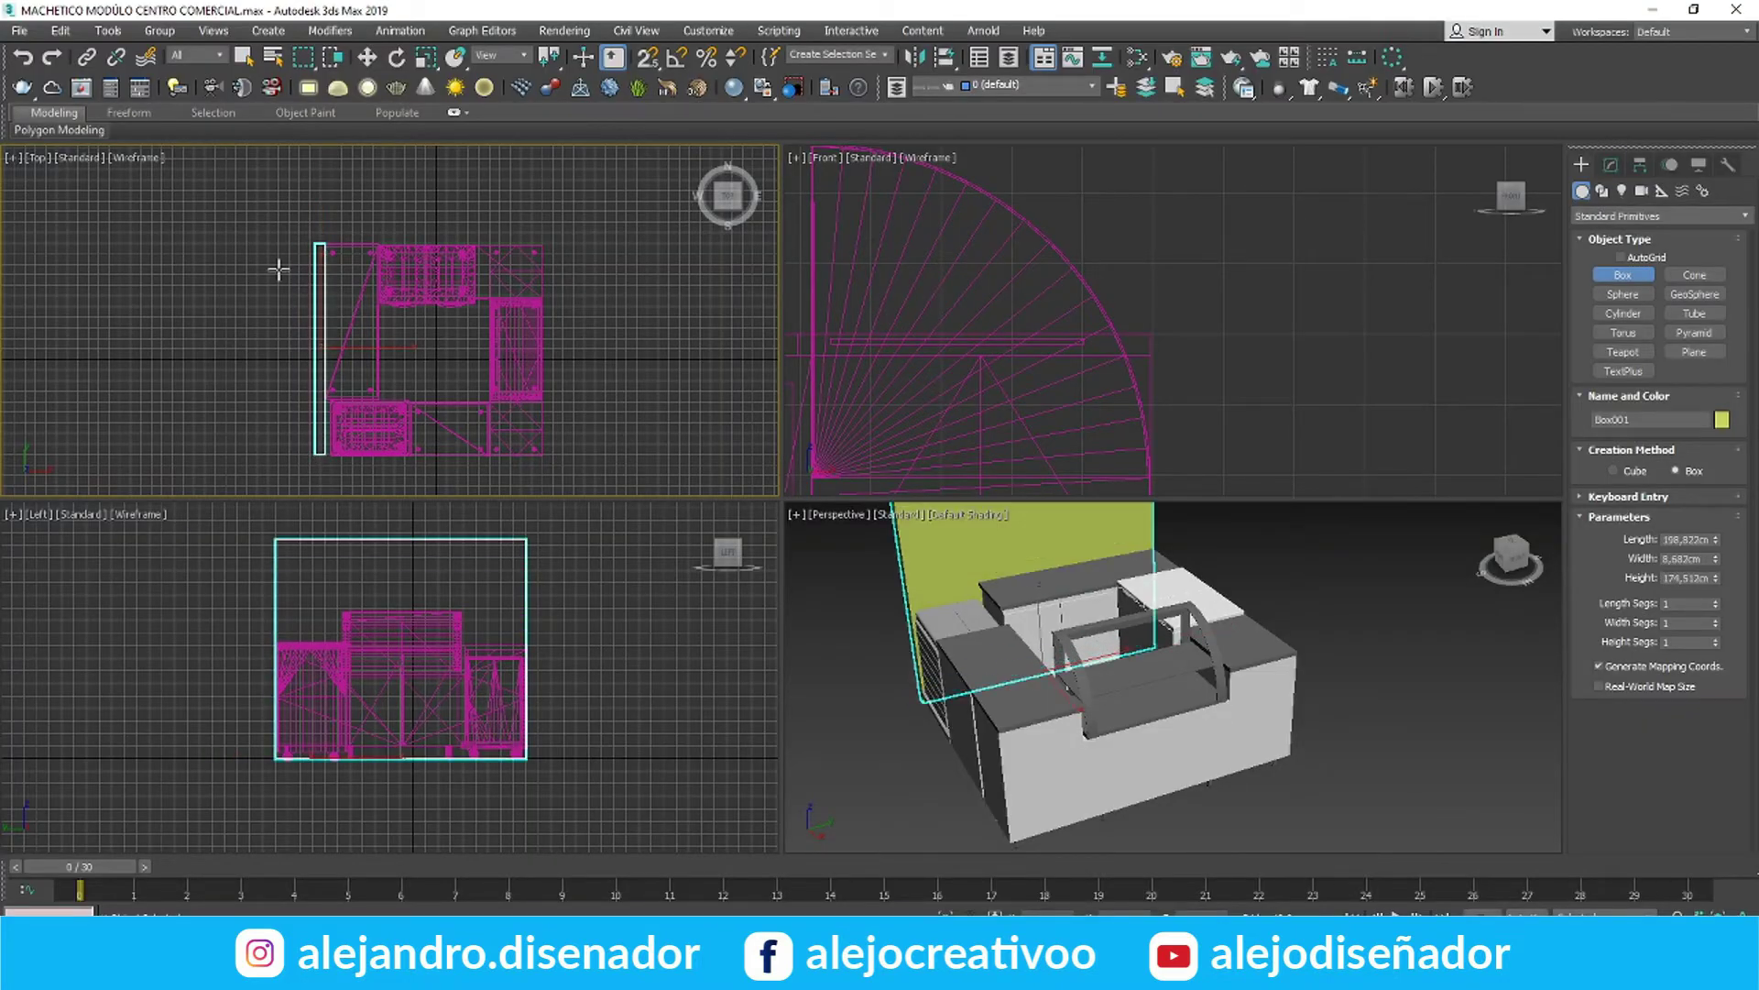
middle_drag(1250, 609, 1292, 641)
key(alt+w)
middle_drag(877, 633, 882, 686)
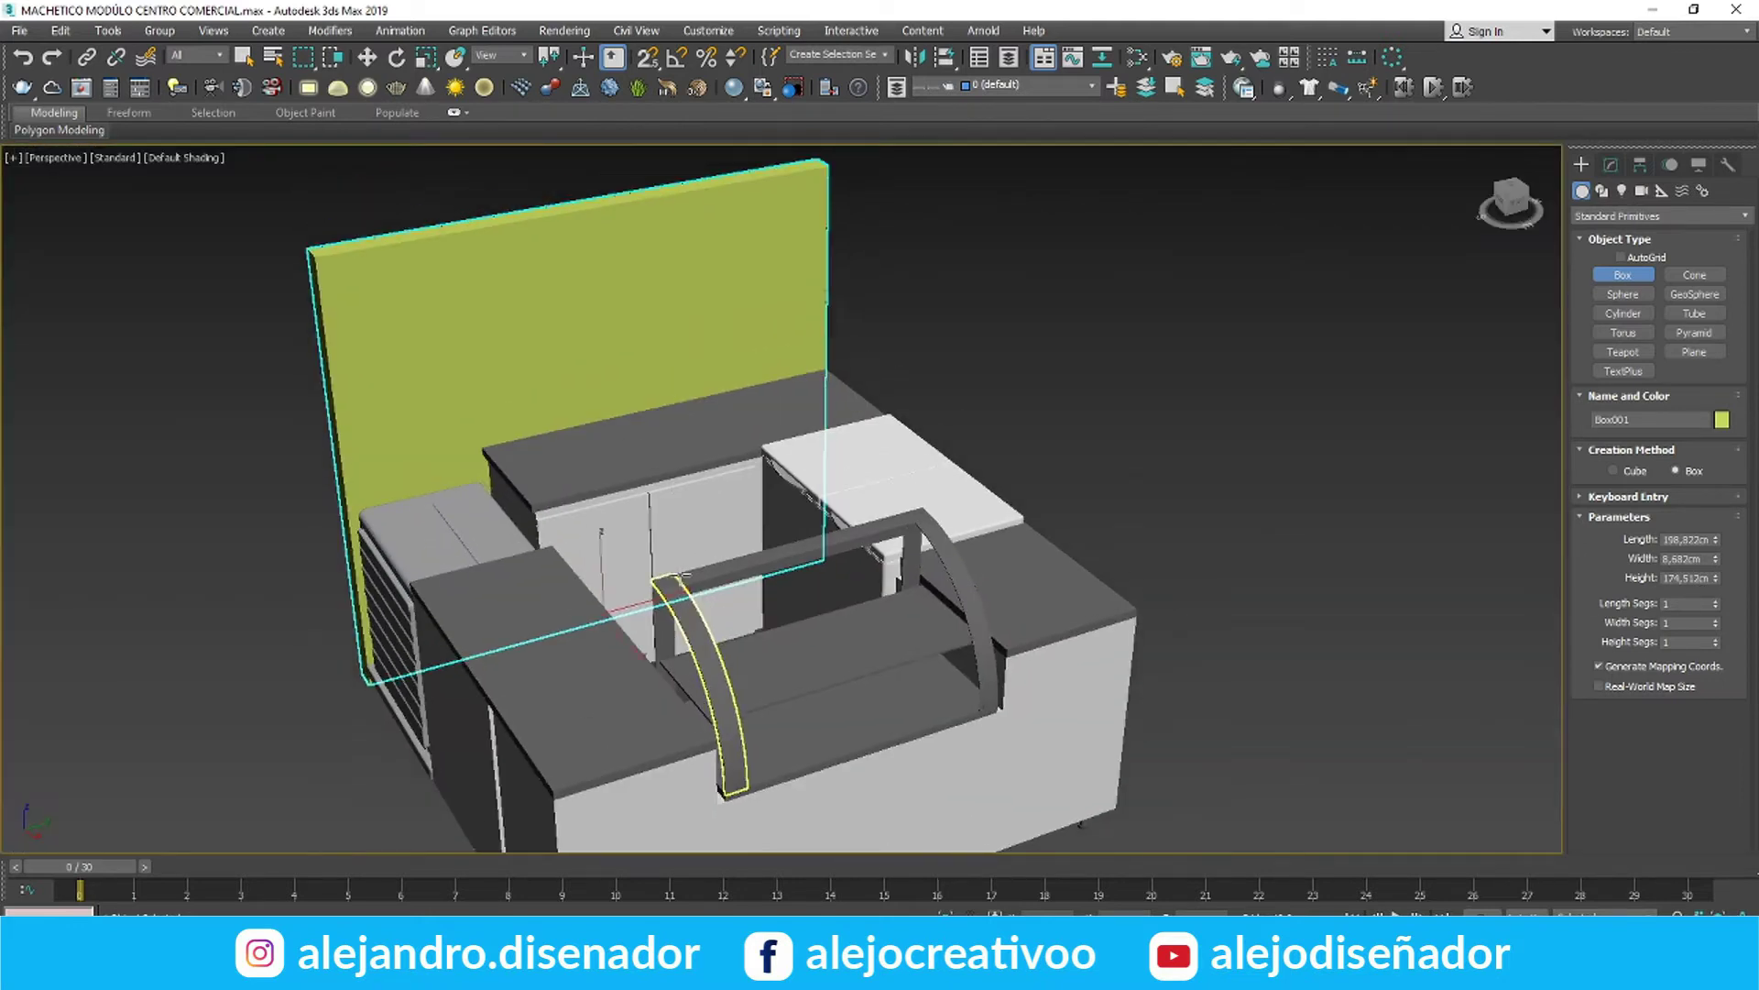
Create a new VRayMtl node next to Plastic grey and name it Muro
key(m)
click(779, 99)
drag(75, 735, 1319, 486)
scroll(832, 503, down, 1)
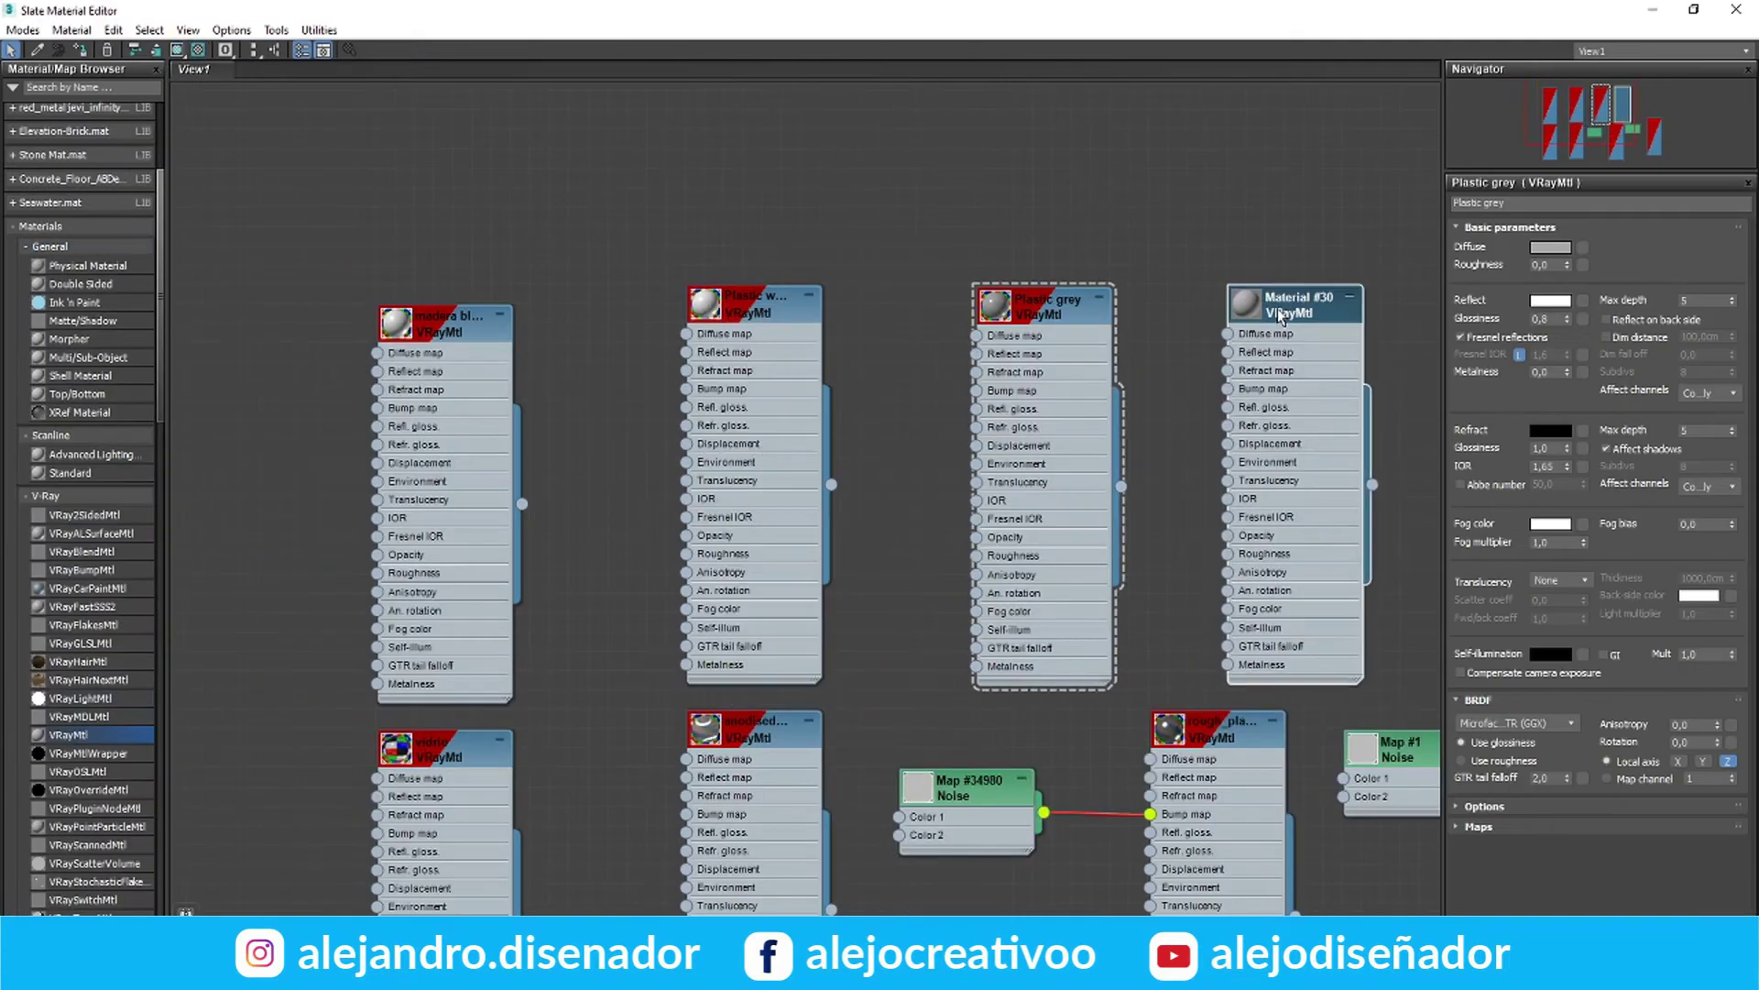
middle_drag(1320, 486, 694, 491)
drag(685, 307, 727, 308)
double_click(725, 307)
text(Muro)
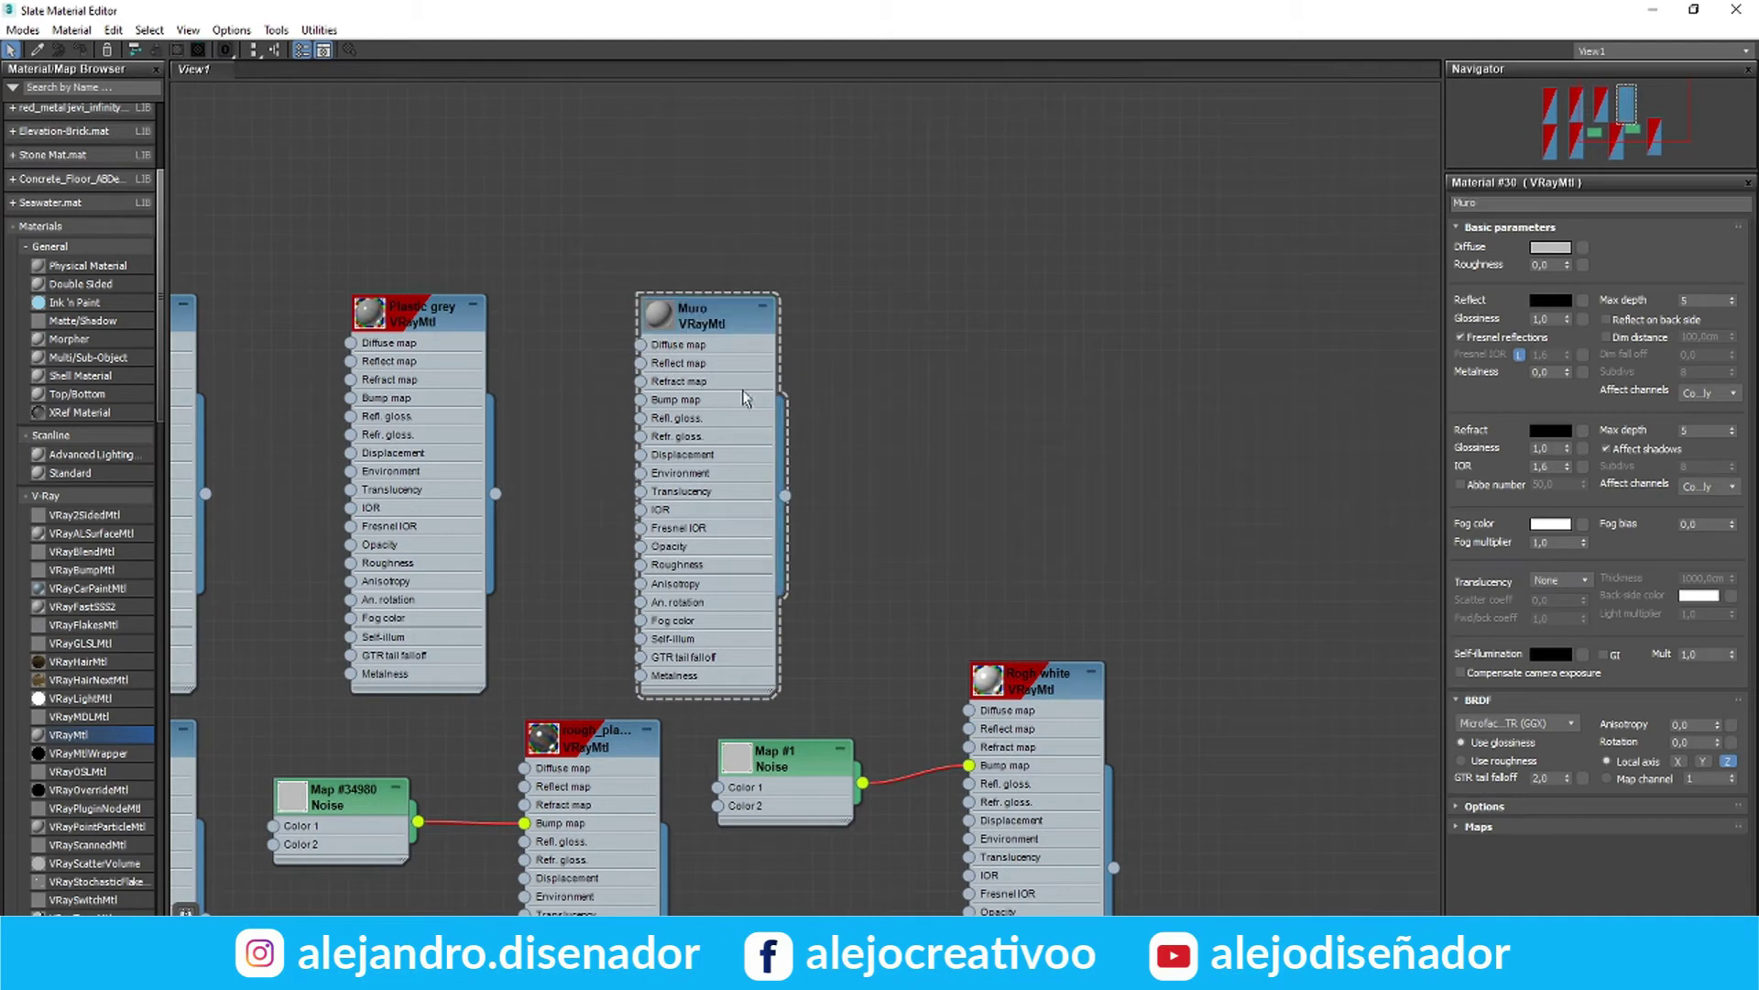
Give Muro a light, near-white diffuse colour and assign it to the back wall
drag(701, 313, 721, 293)
click(1551, 248)
click(698, 214)
click(676, 281)
click(89, 50)
click(1736, 10)
key(w)
click(1124, 365)
Switch to WhatsApp Web and reply to "Como una pared" with "cuanto de alto es la pared de atrás"
key(alt+Tab)
click(92, 16)
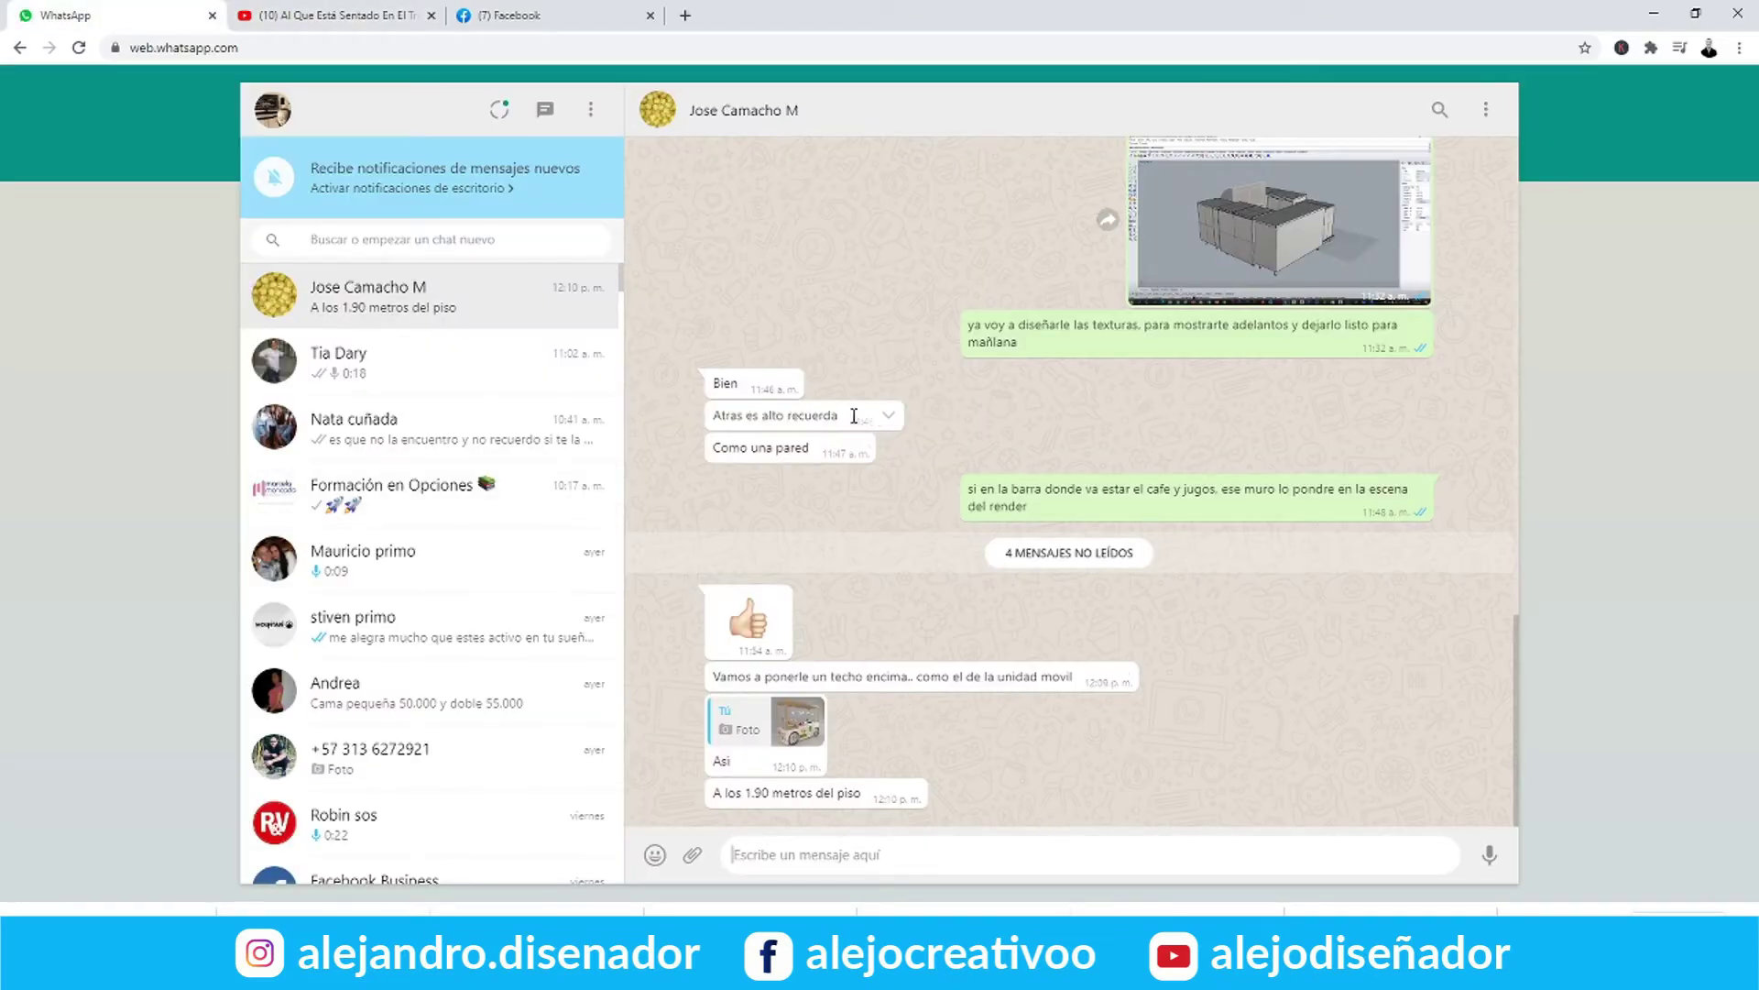
click(859, 451)
click(893, 479)
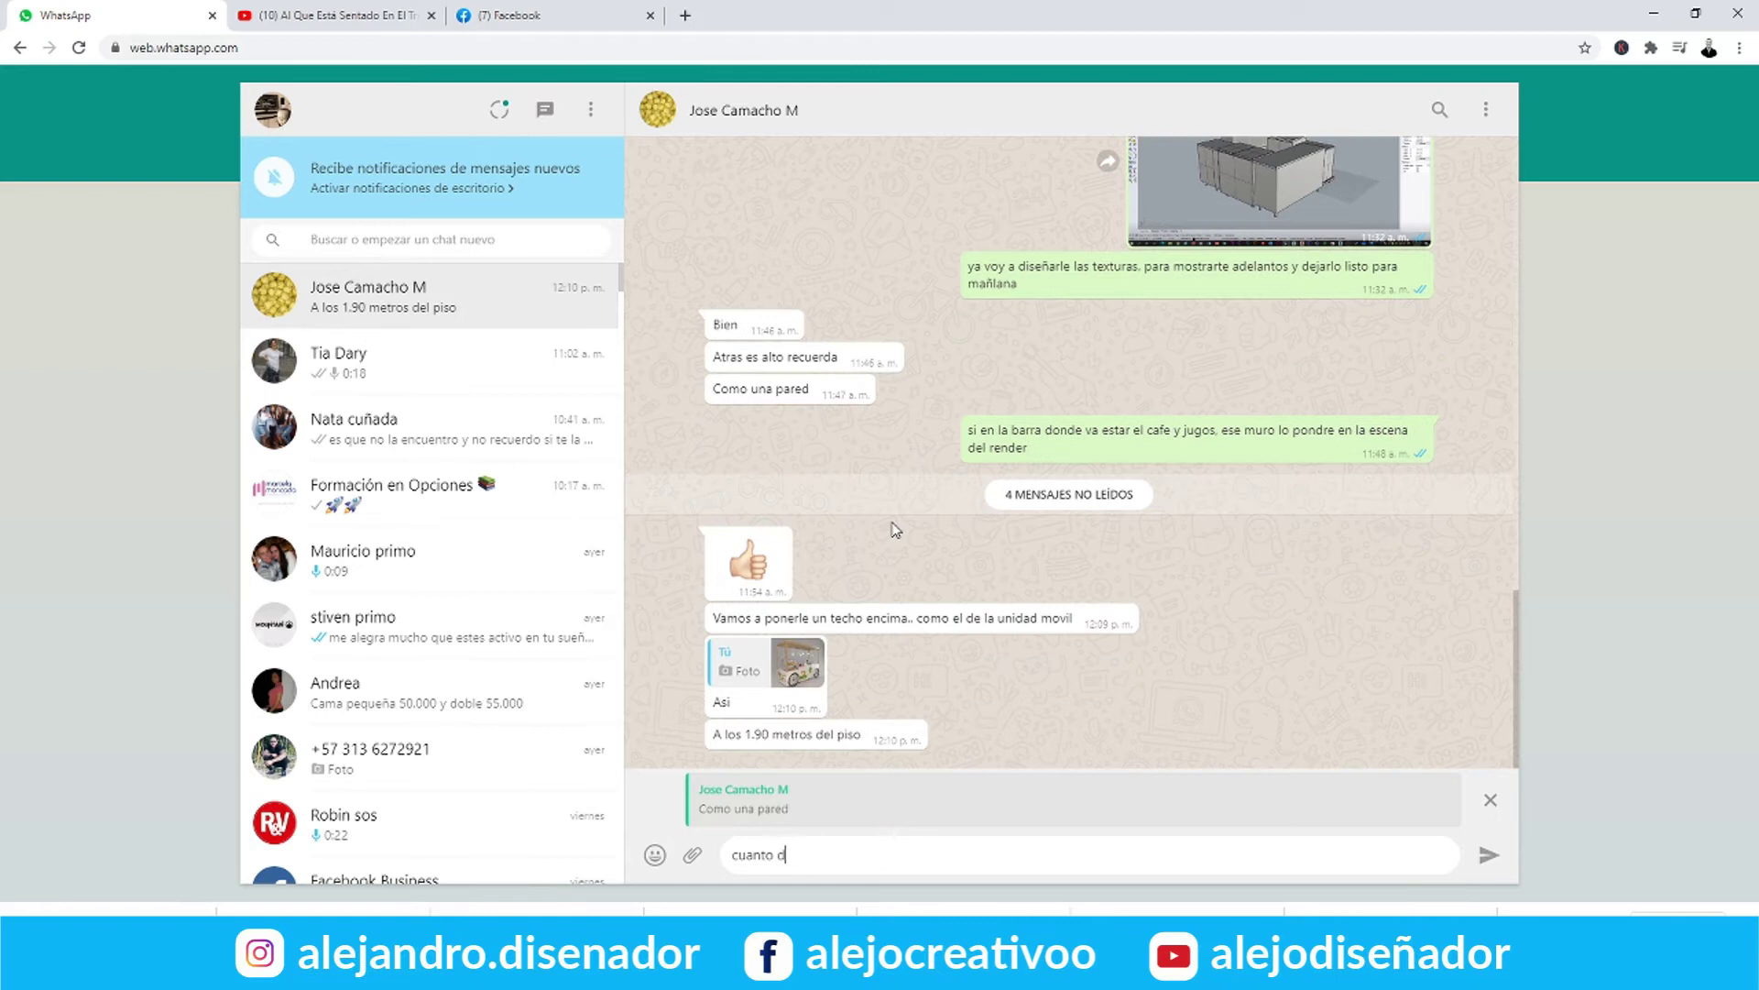
key(Return)
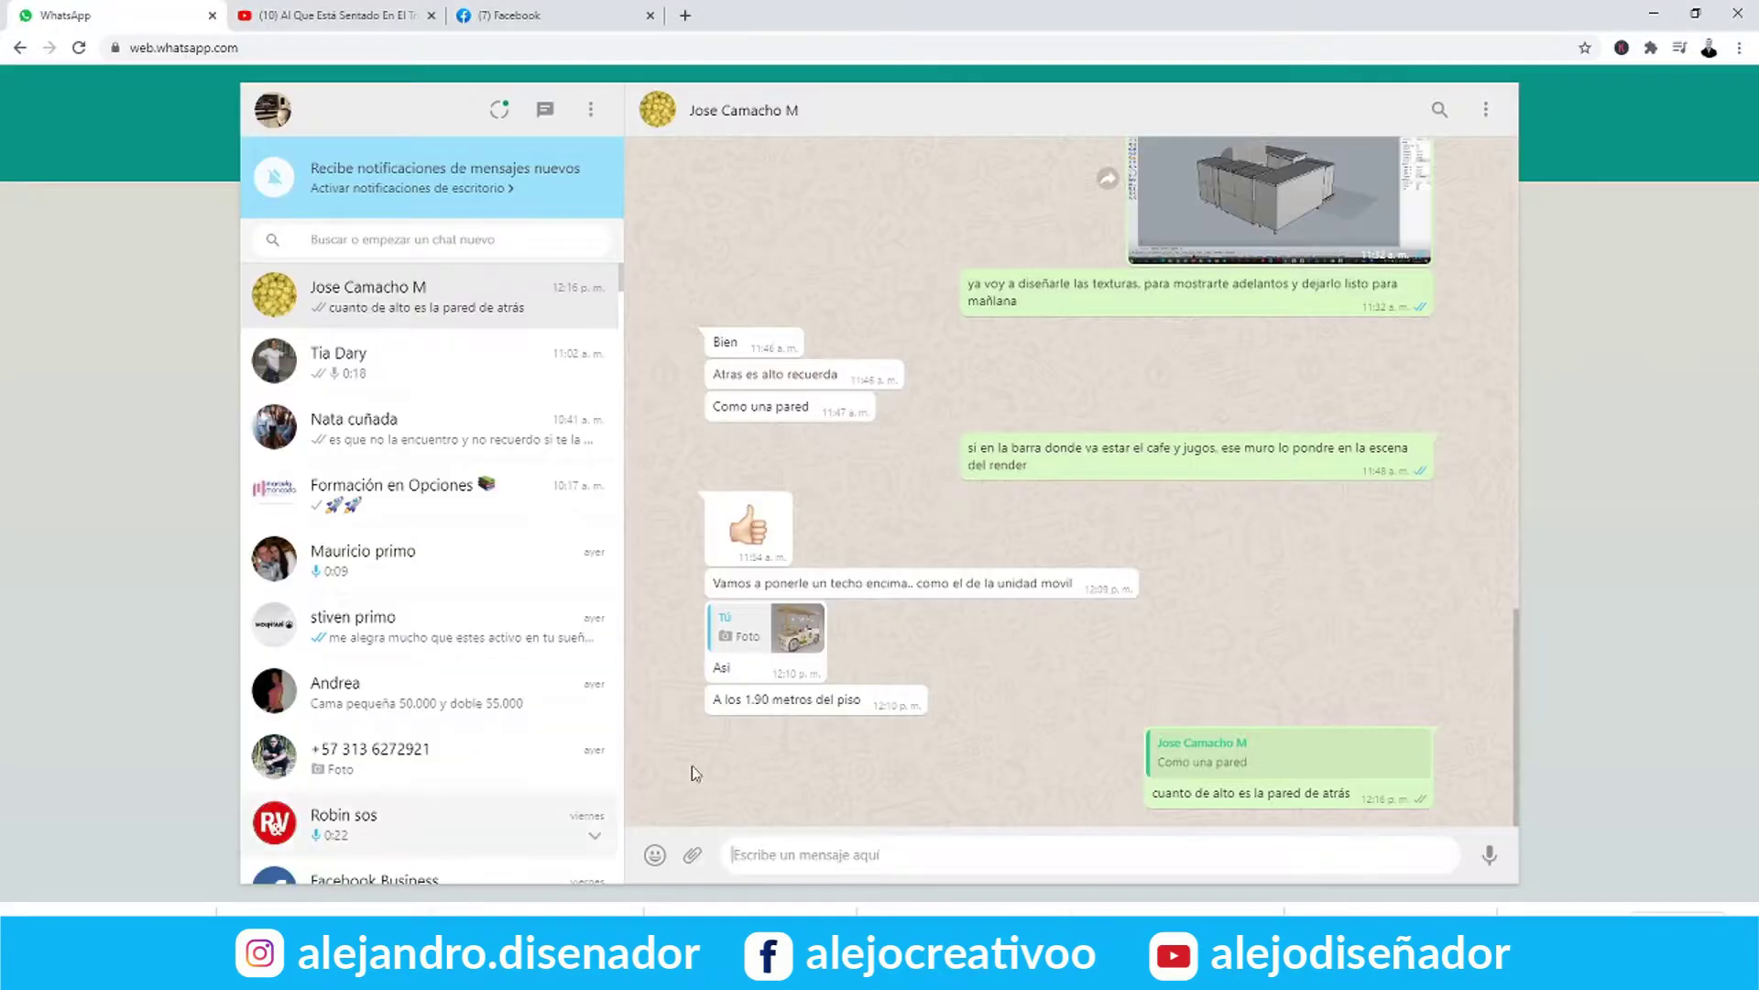
Reply to "A los 1.90 metros del piso" with "va perimetral el techio'" and return to 3ds Max
click(913, 704)
click(967, 728)
text(va perime)
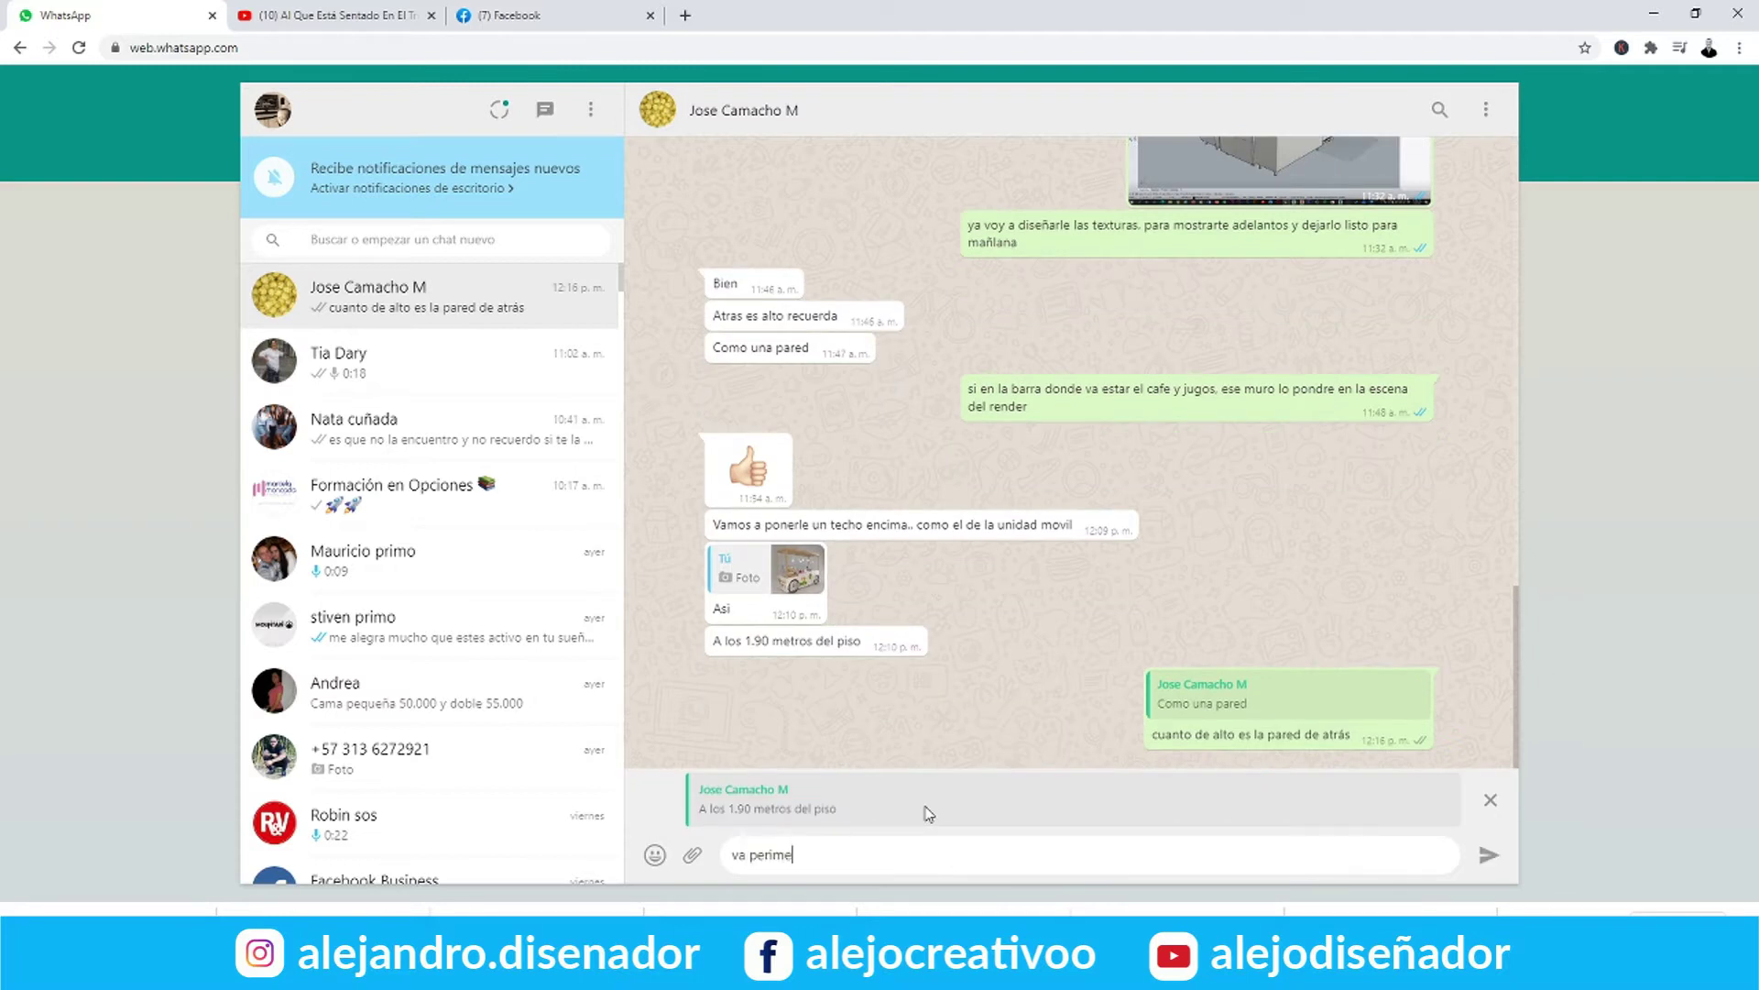
text(tral el techio')
key(Return)
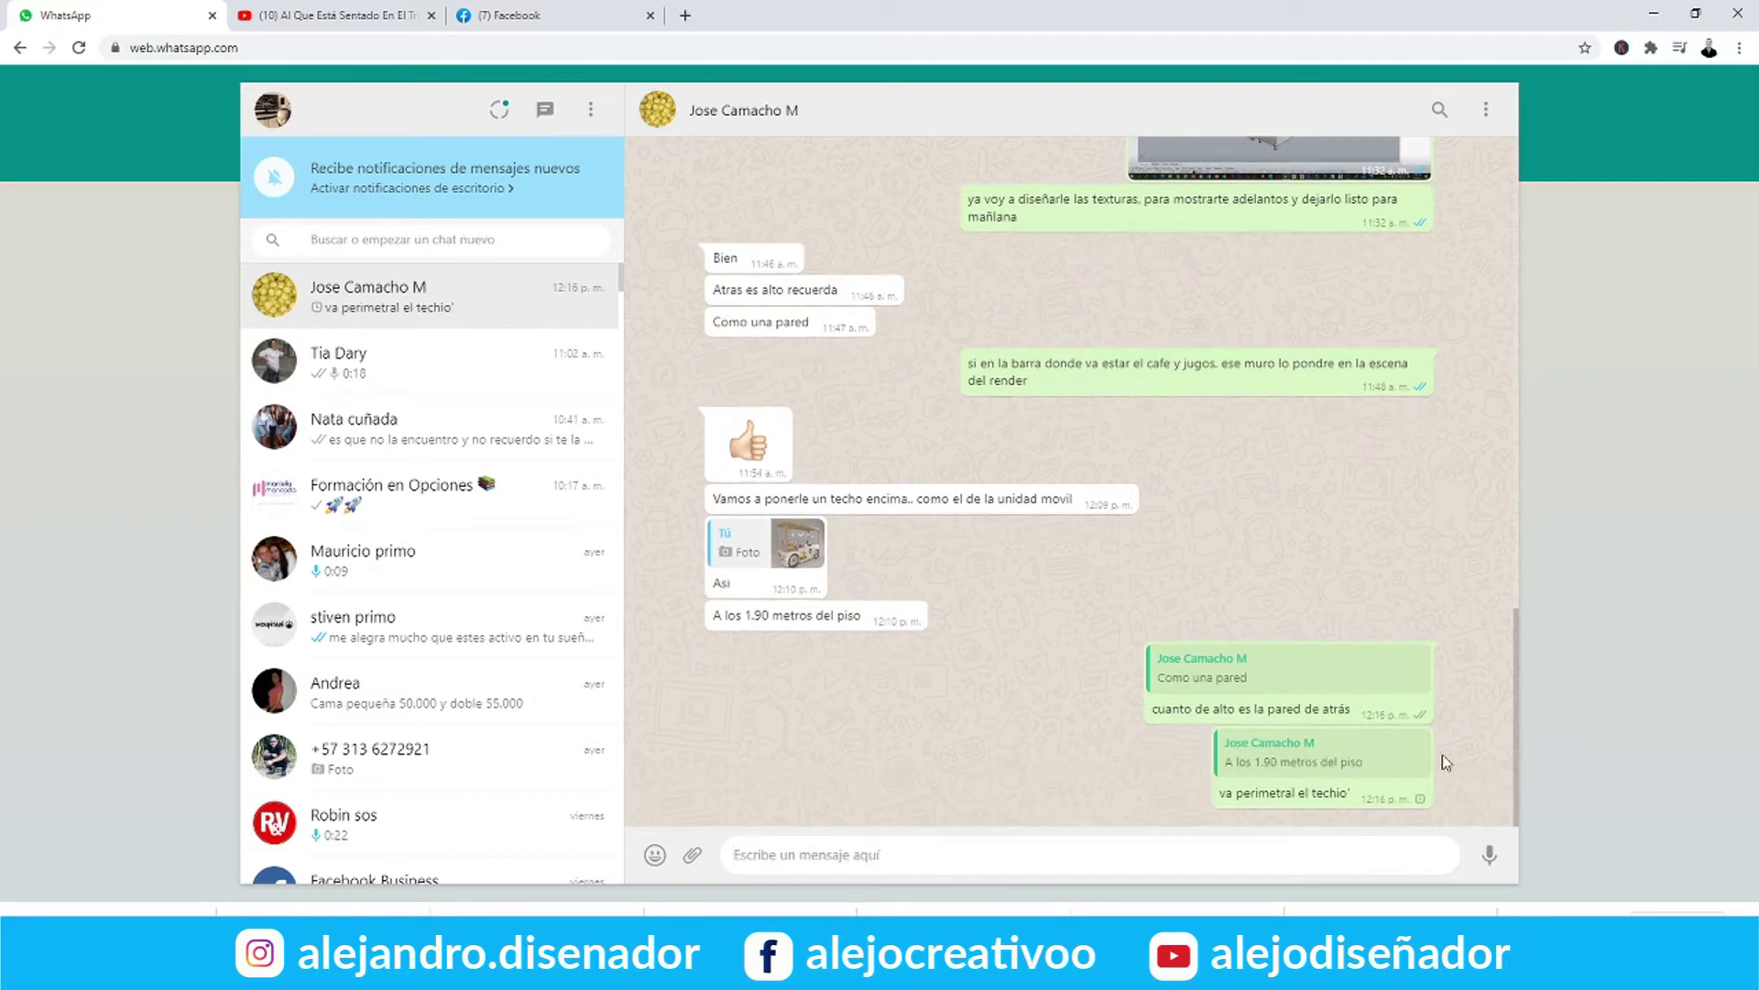
click(1659, 14)
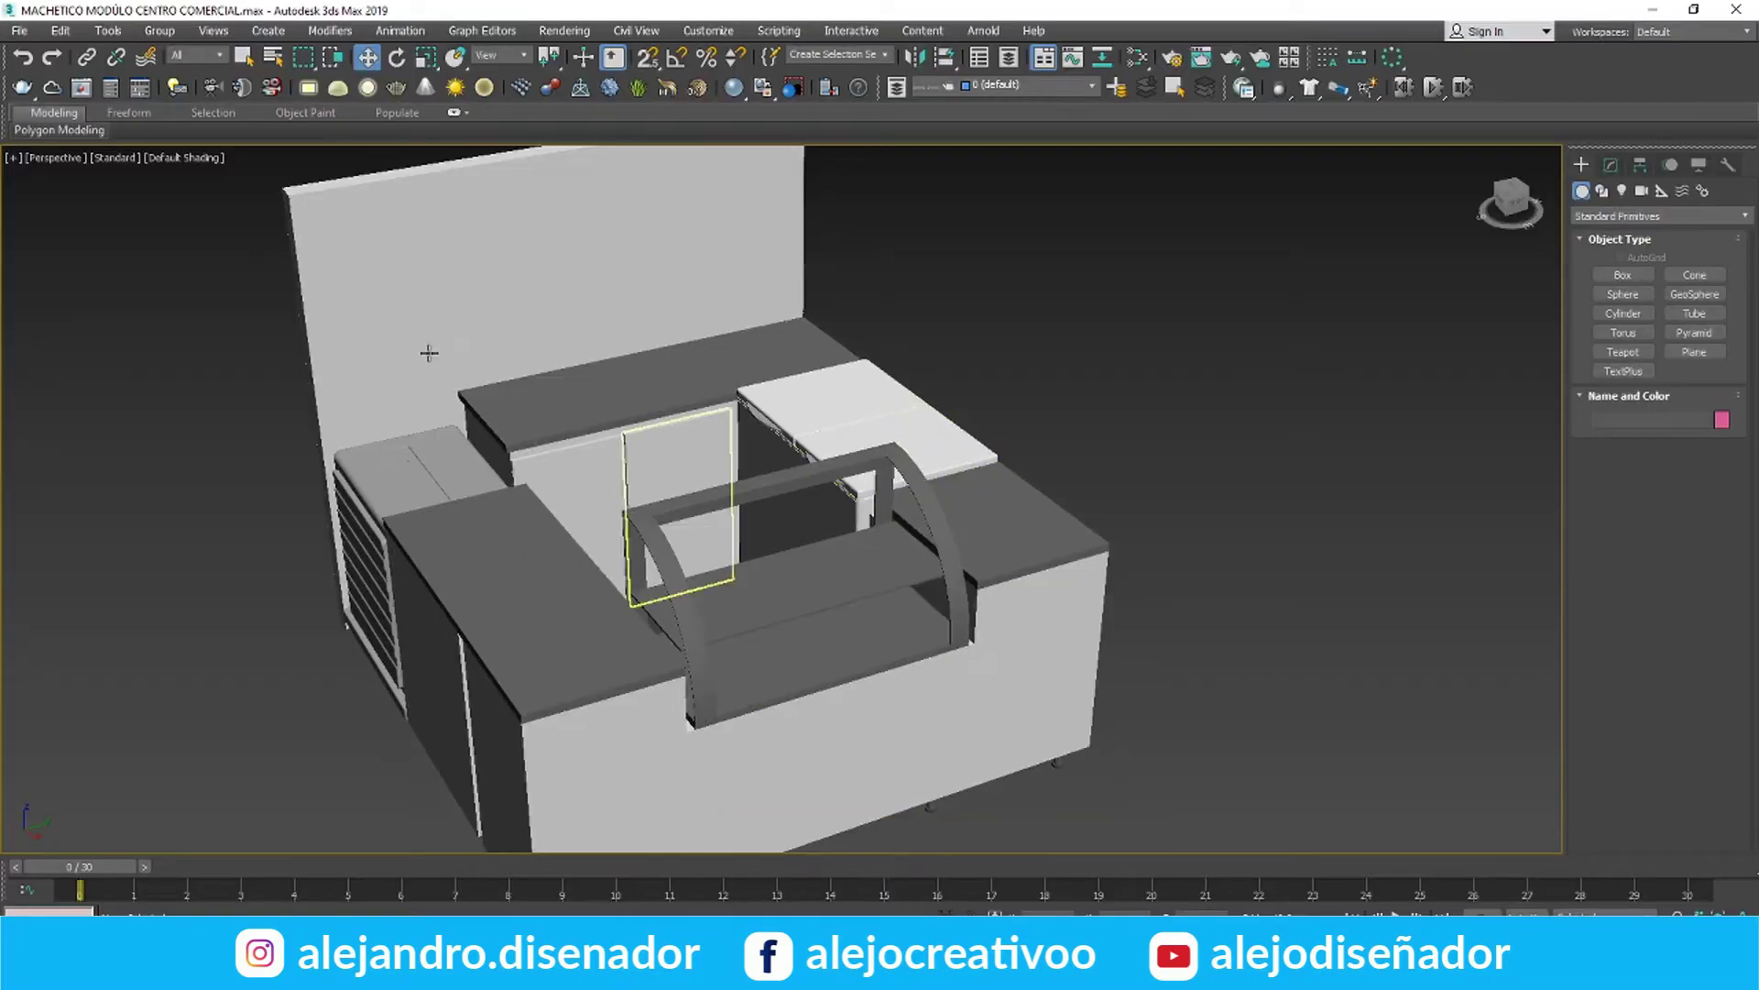
Select the back wall and add a Bitmap to the bump input of the Muro material
click(1611, 165)
click(1191, 412)
alt+middle_drag(892, 389, 806, 385)
click(668, 378)
key(m)
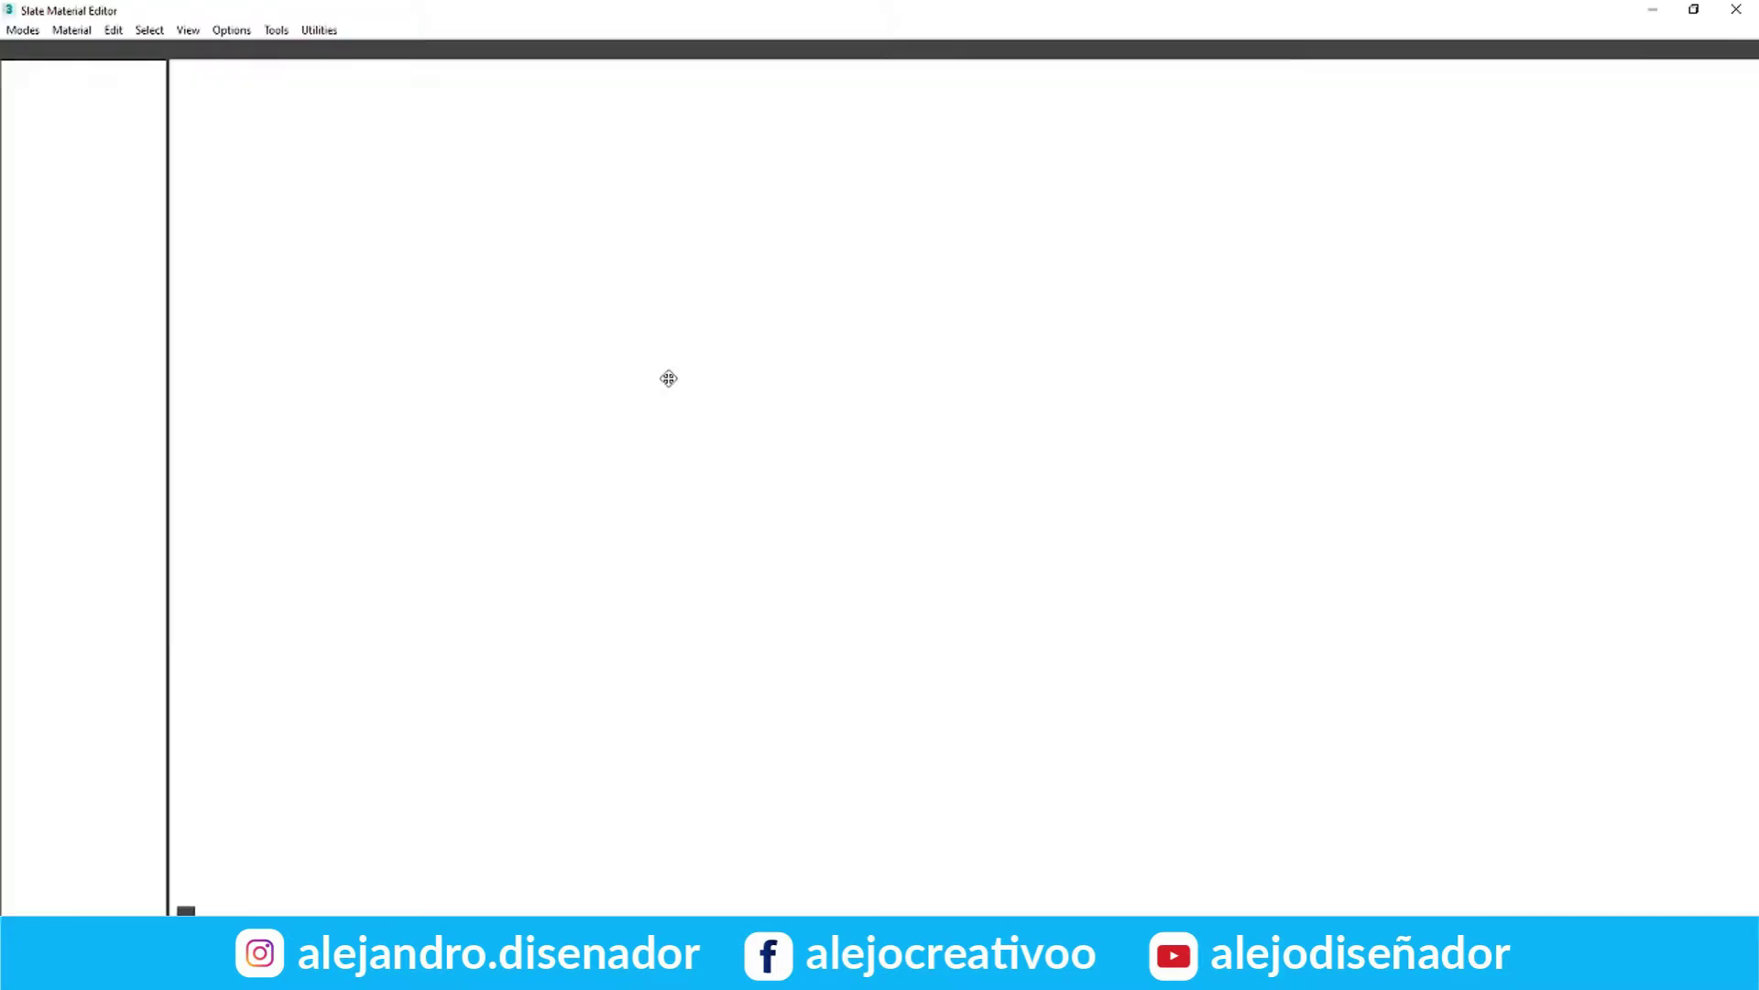
drag(716, 298, 756, 282)
drag(698, 361, 660, 375)
mouse_move(694, 387)
click(832, 263)
Browse for the bitmap to the white wall texture folders under D:\RECURSOS\TEXTURAS Y MATERIALES\MATERIALES\3D MAX
click(404, 372)
double_click(796, 396)
scroll(494, 372, down, 2)
double_click(496, 370)
double_click(513, 351)
double_click(498, 231)
double_click(493, 214)
scroll(510, 389, down, 3)
scroll(509, 404, down, 11)
Preview the texture image in the white wall 1 folder and go back to the texture library
double_click(501, 401)
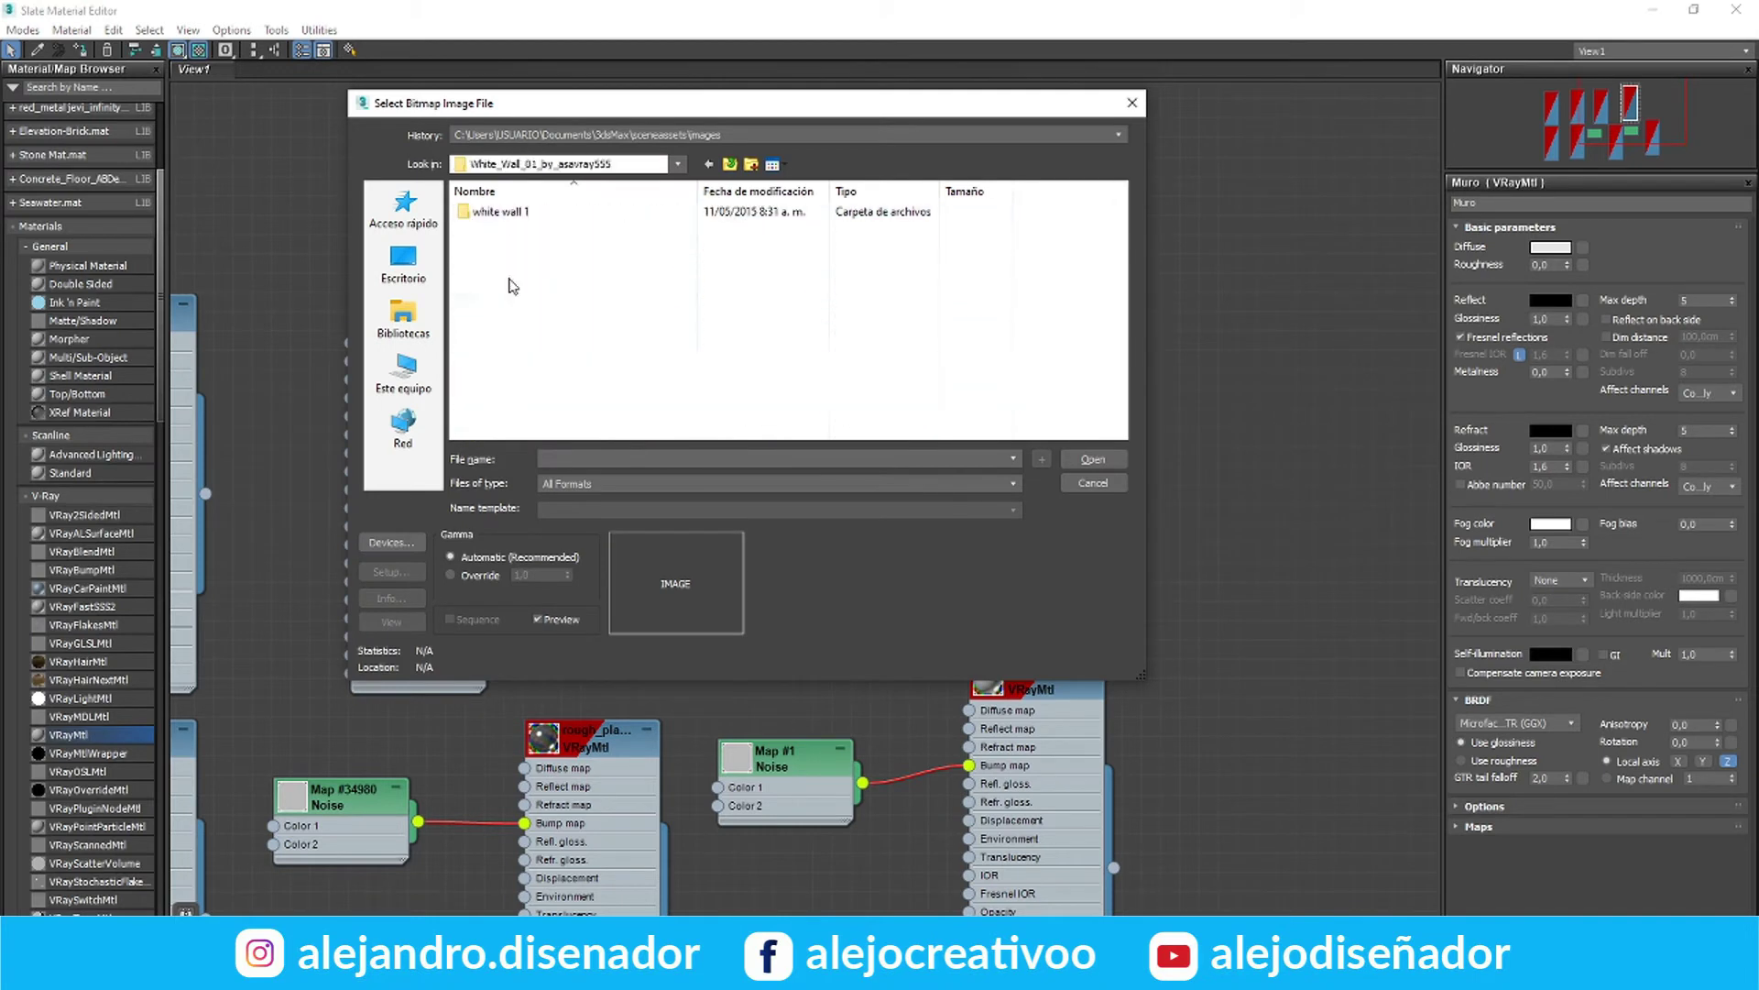
double_click(505, 213)
click(596, 252)
click(729, 165)
click(729, 165)
Load white-wall.jpg from the white wall 2 folder with gamma overridden to 2.2
double_click(502, 402)
double_click(514, 216)
click(694, 238)
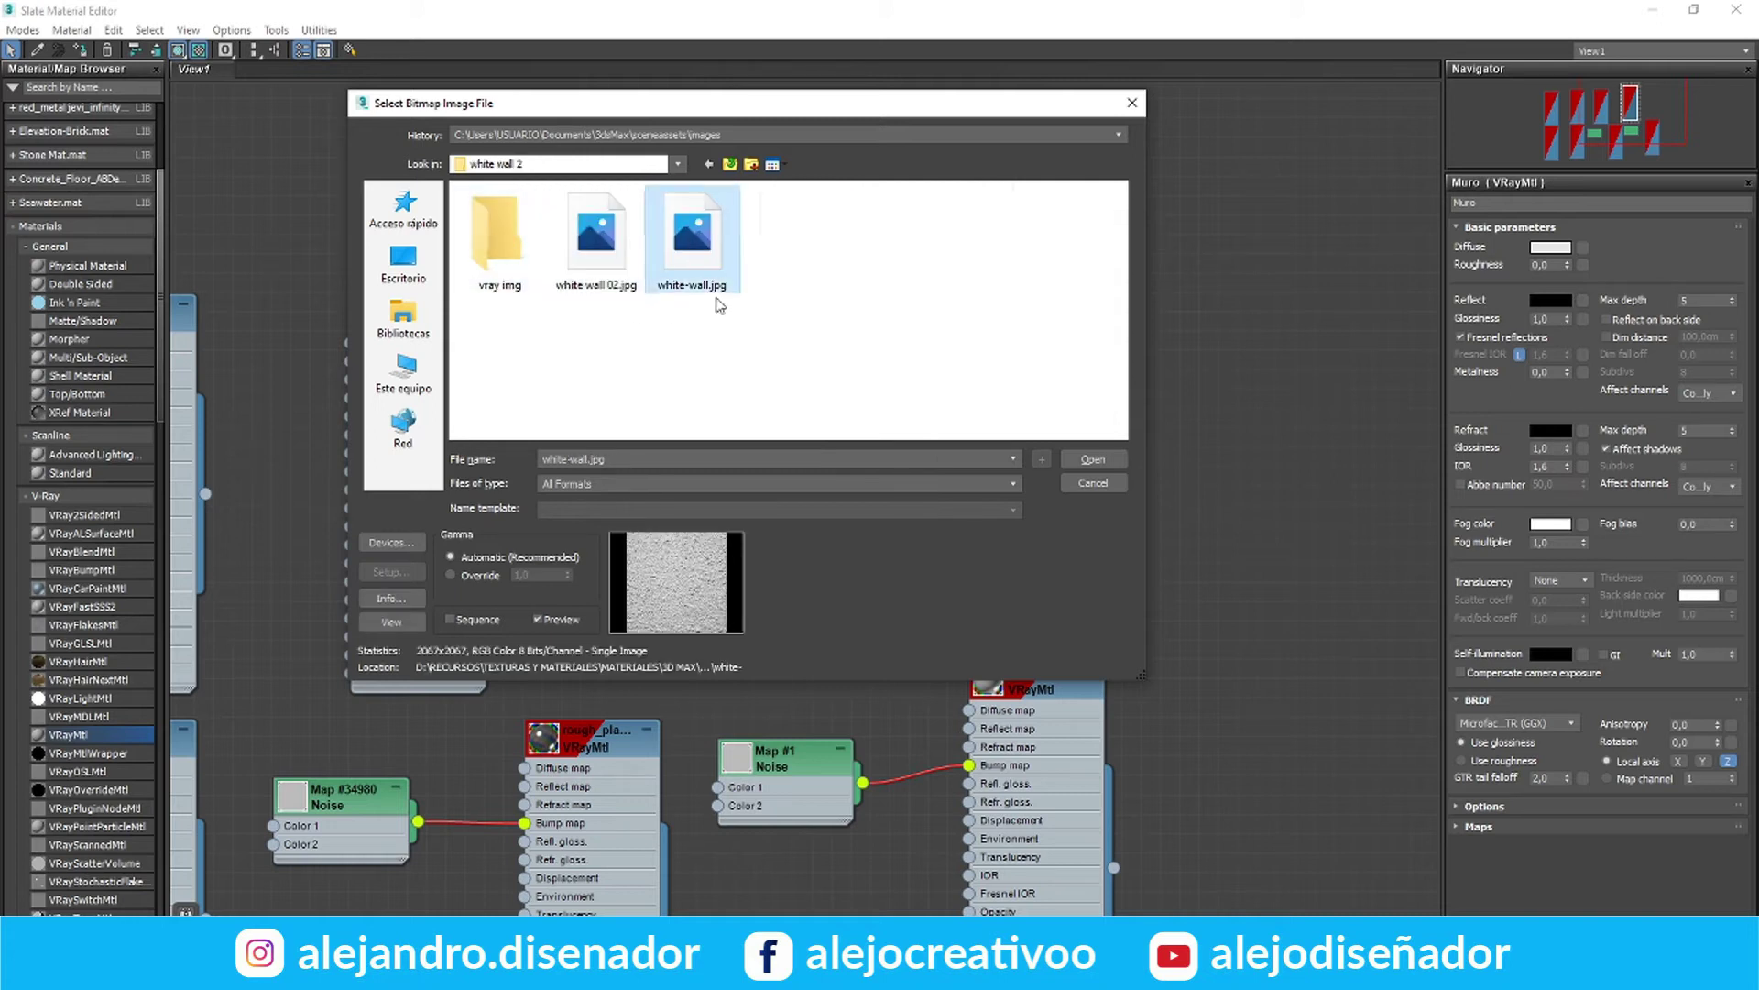
click(481, 577)
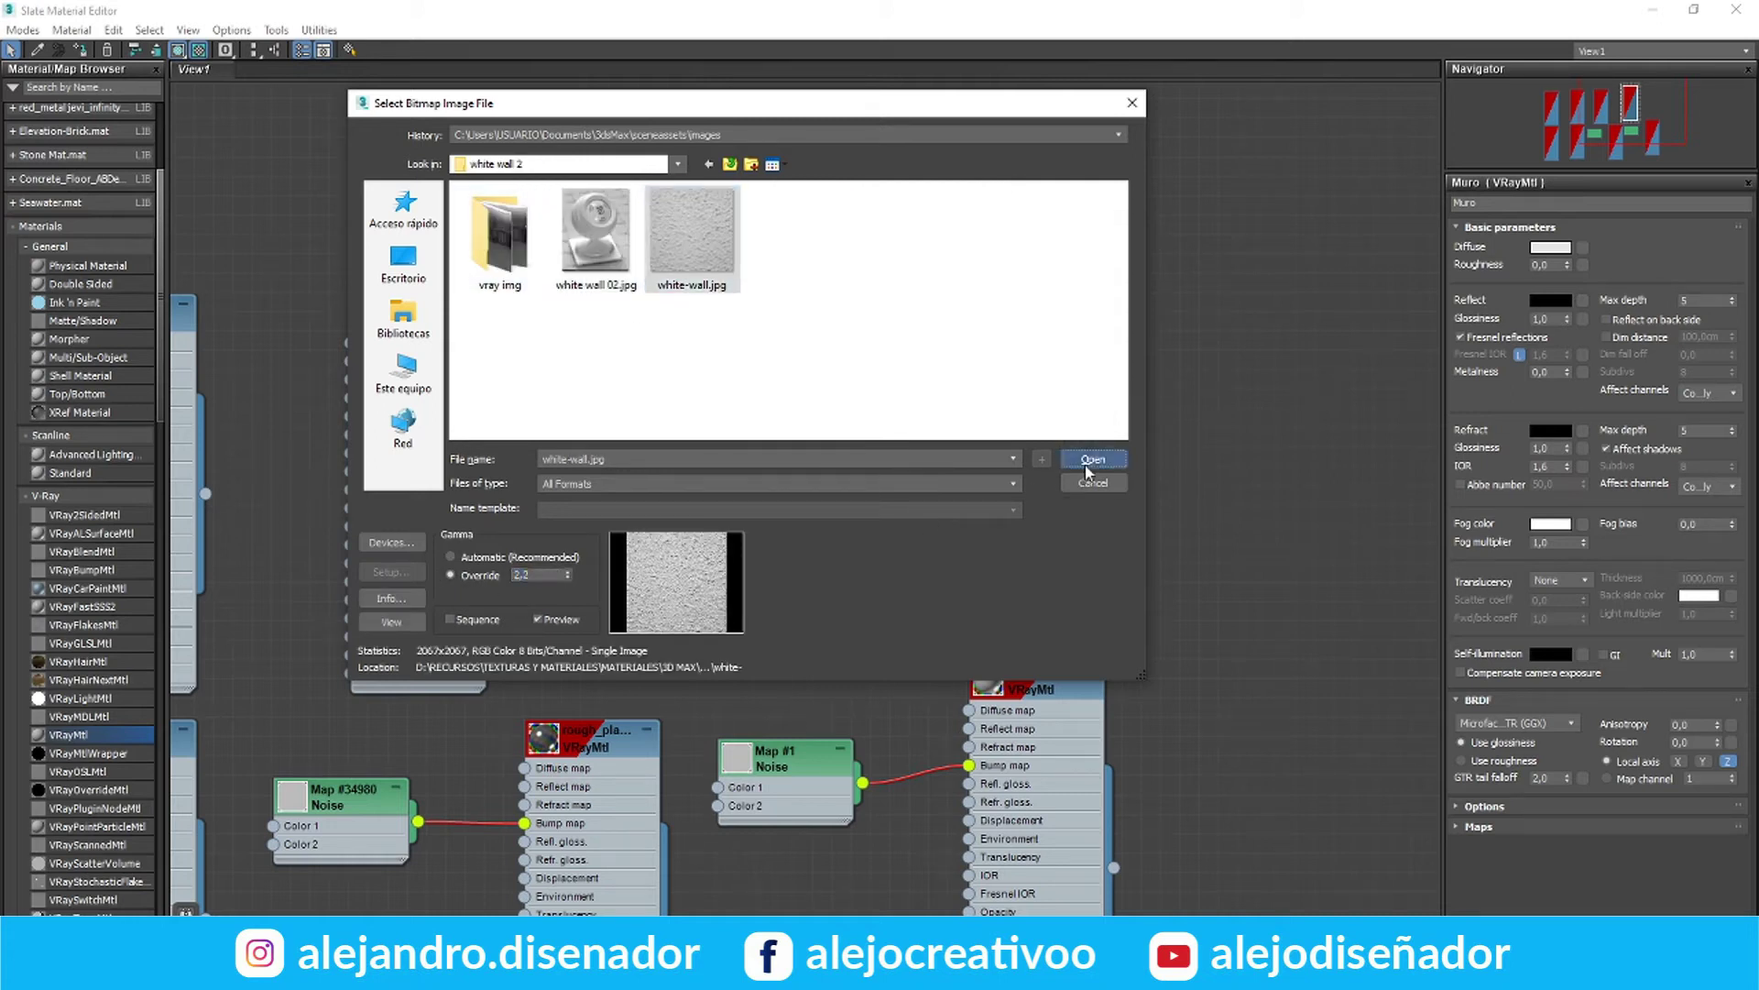
click(1087, 462)
Apply a box-projected UVW Map to the back wall and reduce its mapping size to about 109 × 4.9 × 113 cm
click(1735, 9)
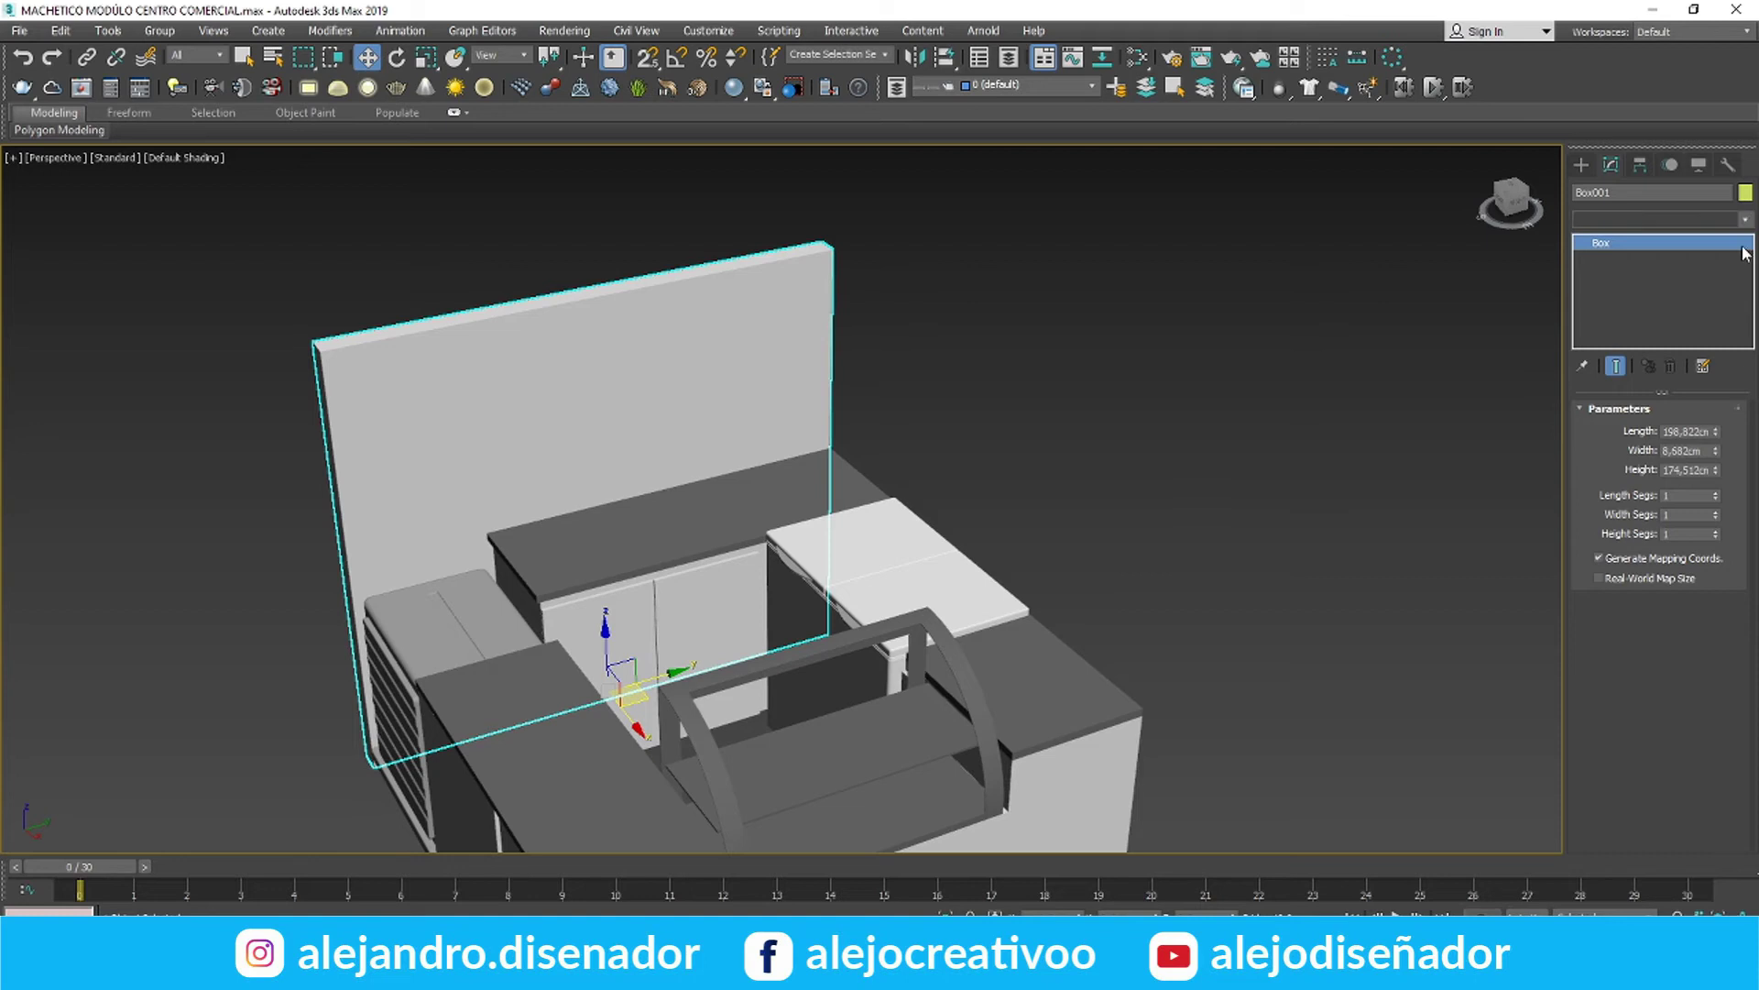
click(1746, 219)
scroll(1649, 641, down, 5)
click(1646, 768)
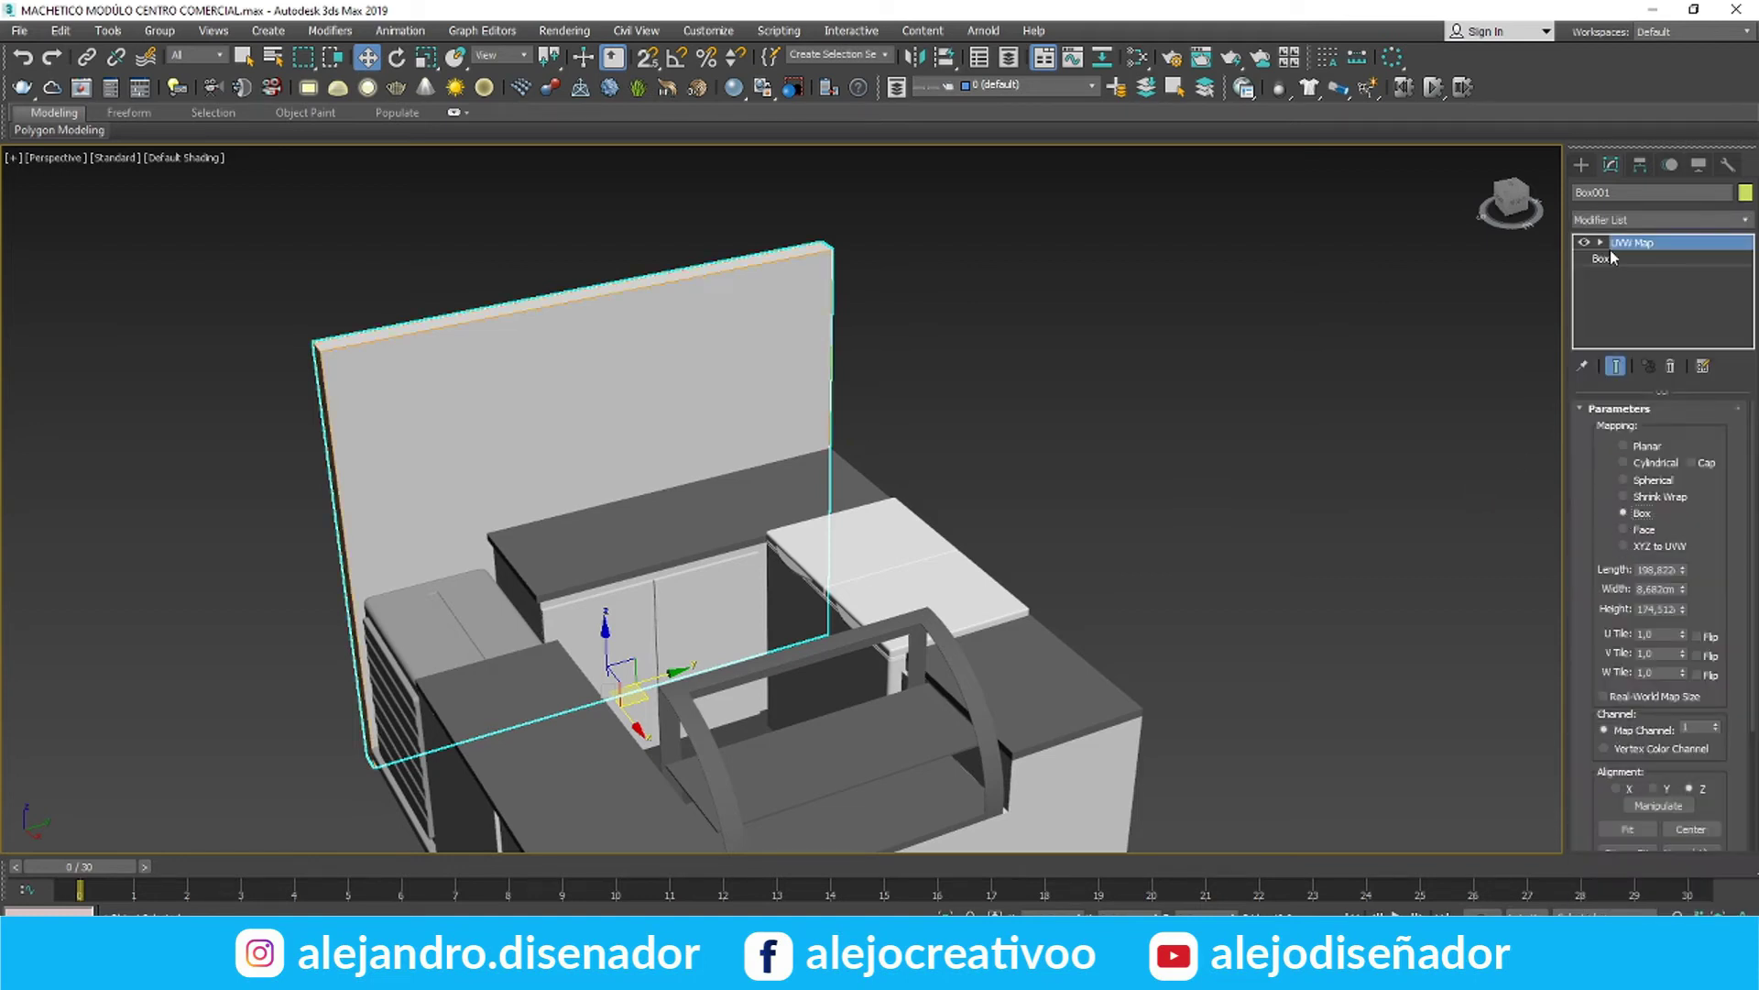
drag(1683, 609, 1667, 559)
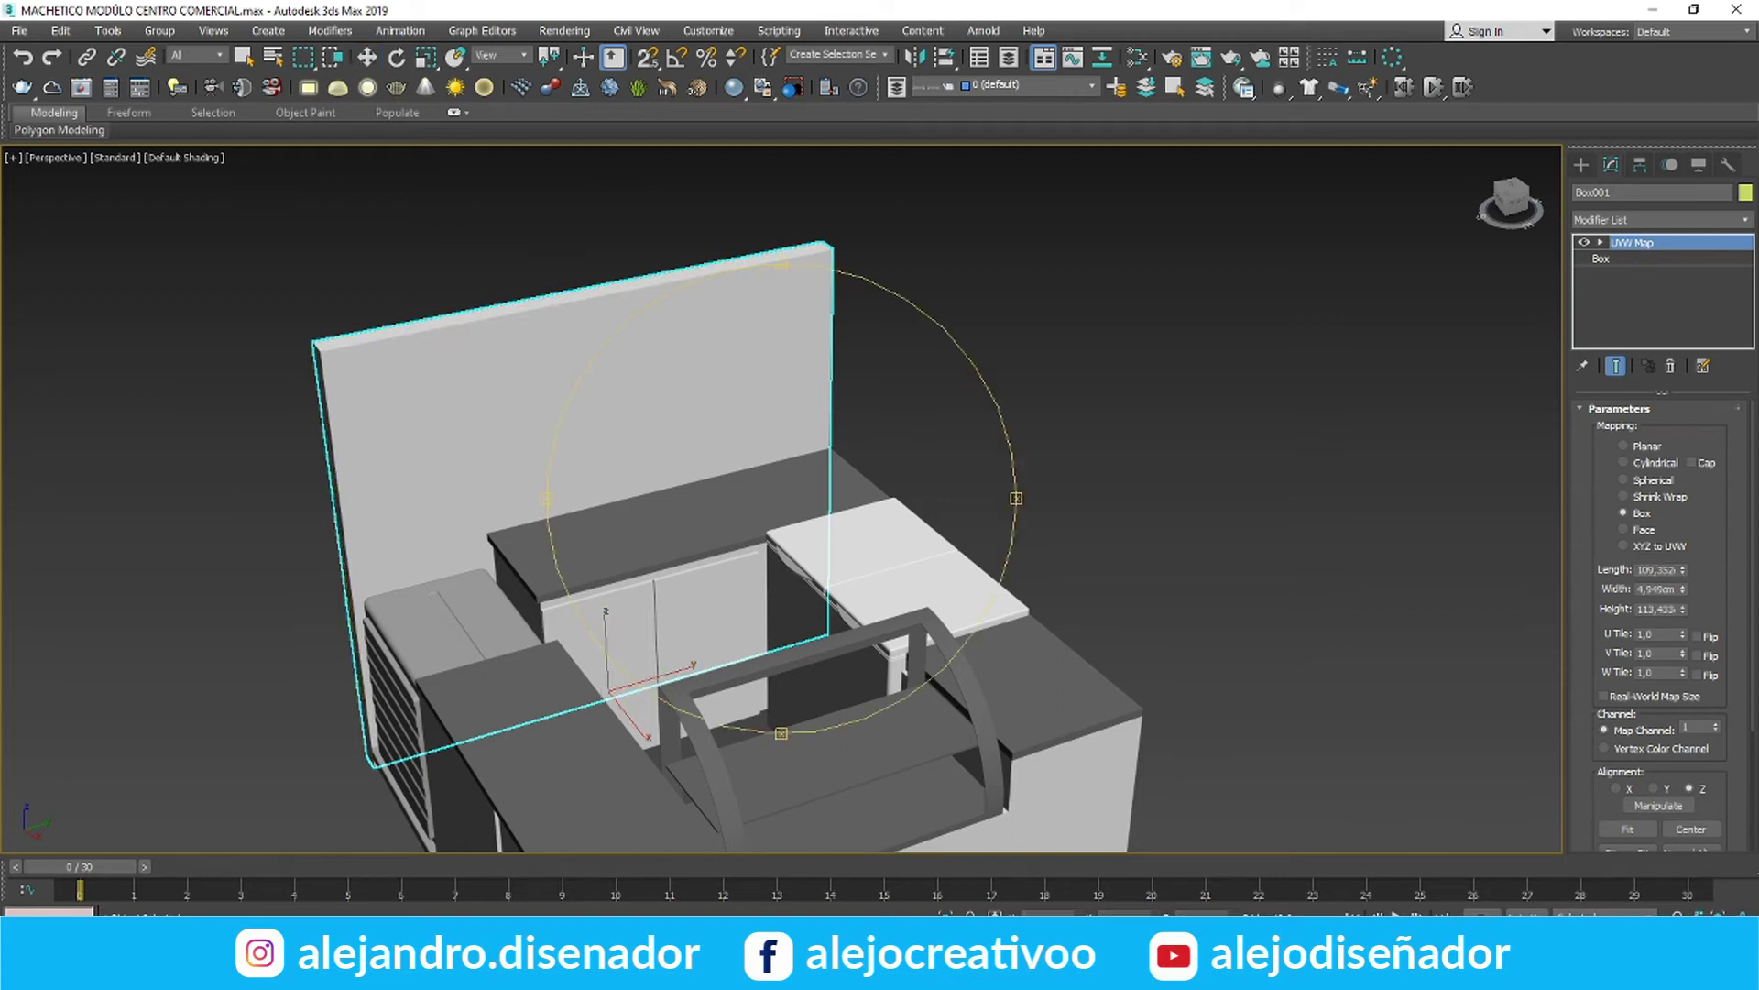
key(alt+w)
key(w)
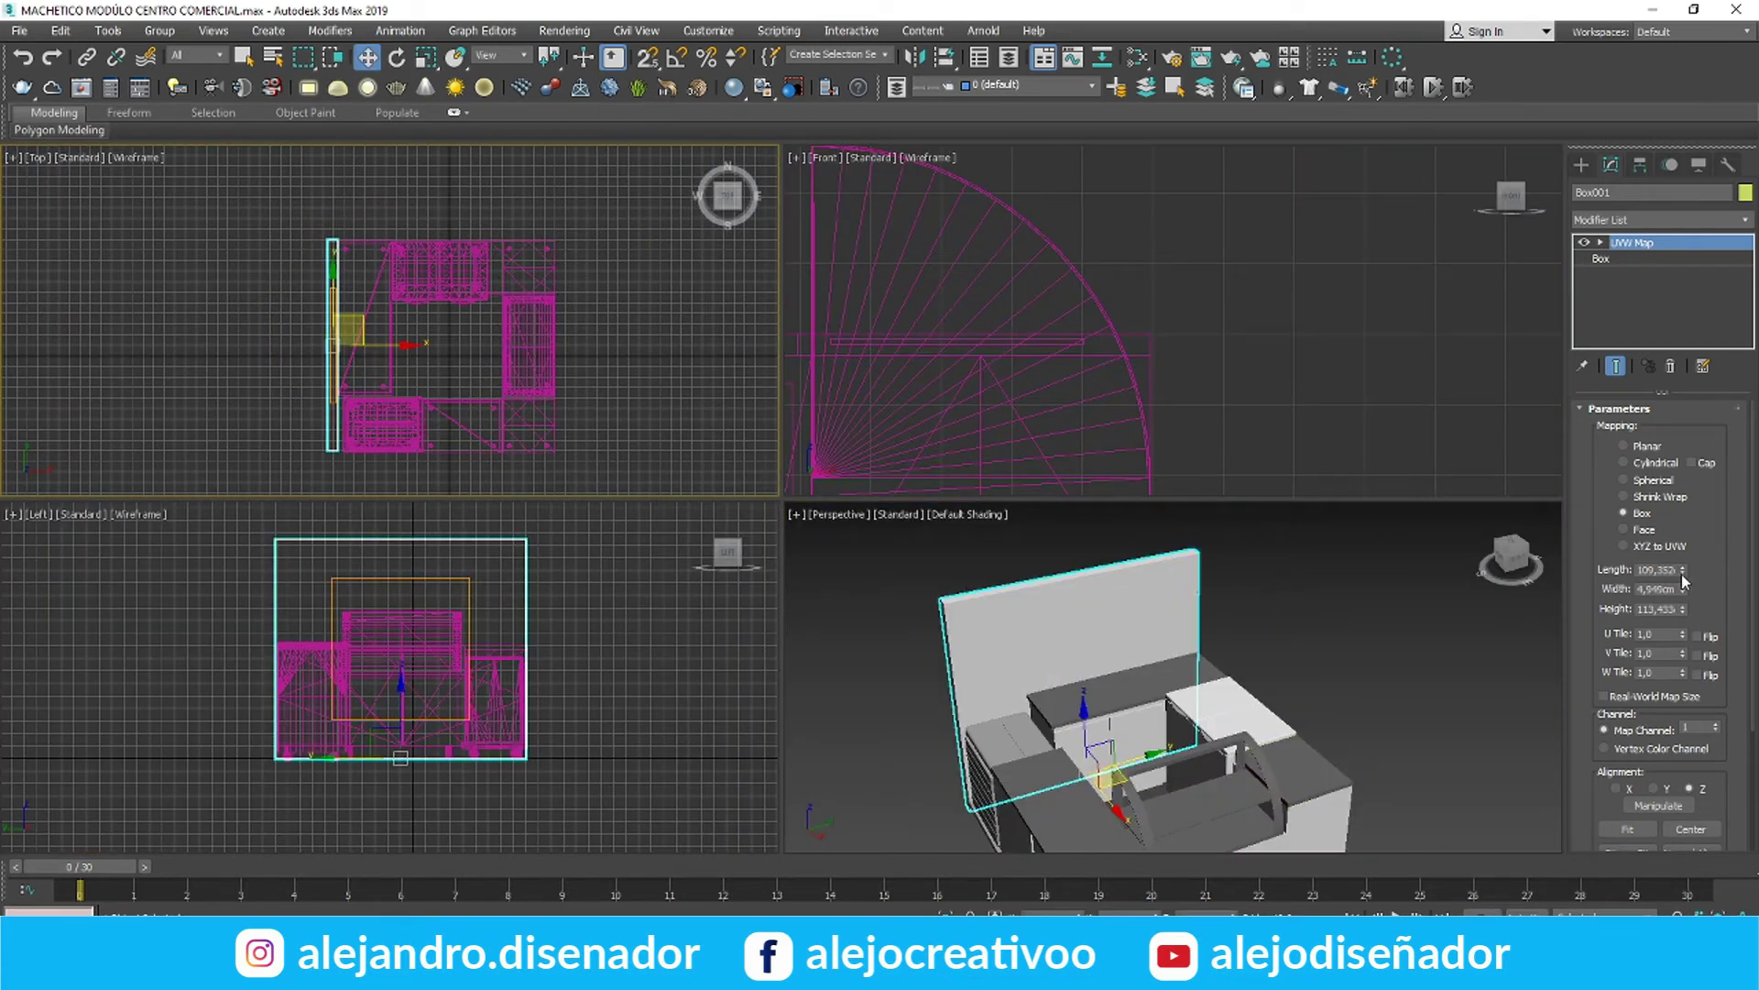
click(1481, 827)
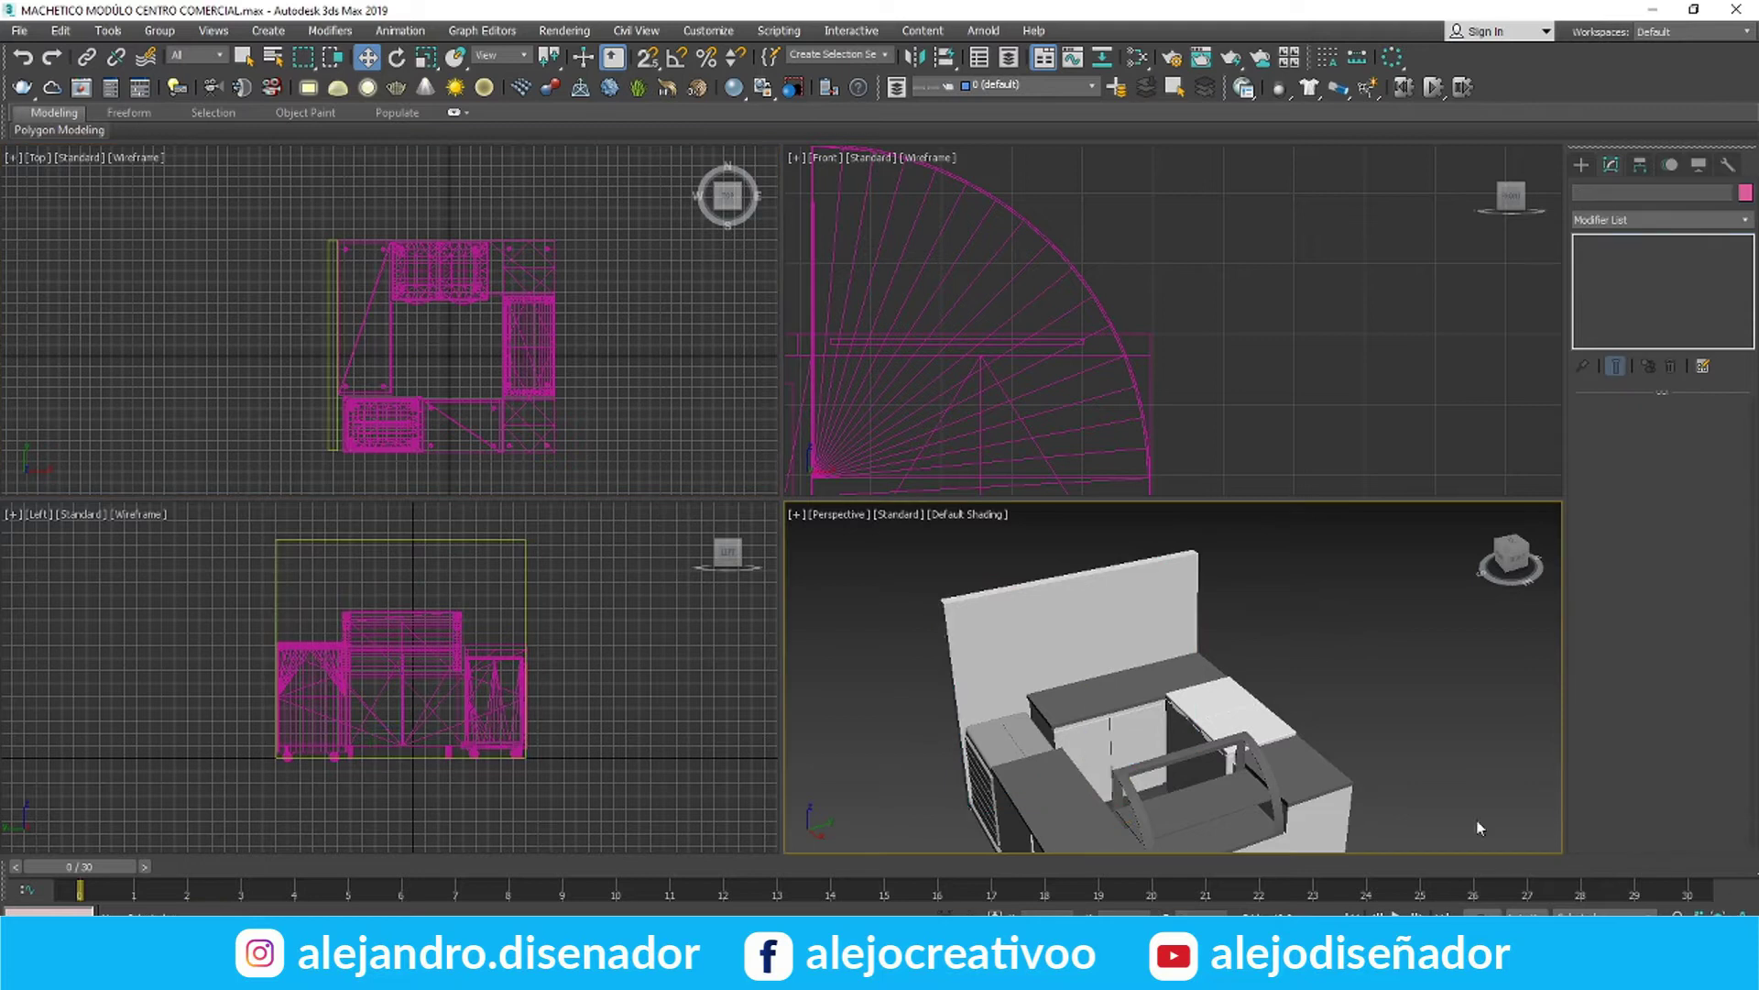
Ready the Box primitive and open the roofed food-cart picture in the WhatsApp chat as a roof reference
key(alt+w)
key(ctrl+r)
drag(916, 674, 656, 457)
scroll(722, 506, down, 2)
scroll(672, 481, up, 2)
scroll(616, 459, down, 2)
key(w)
click(1581, 164)
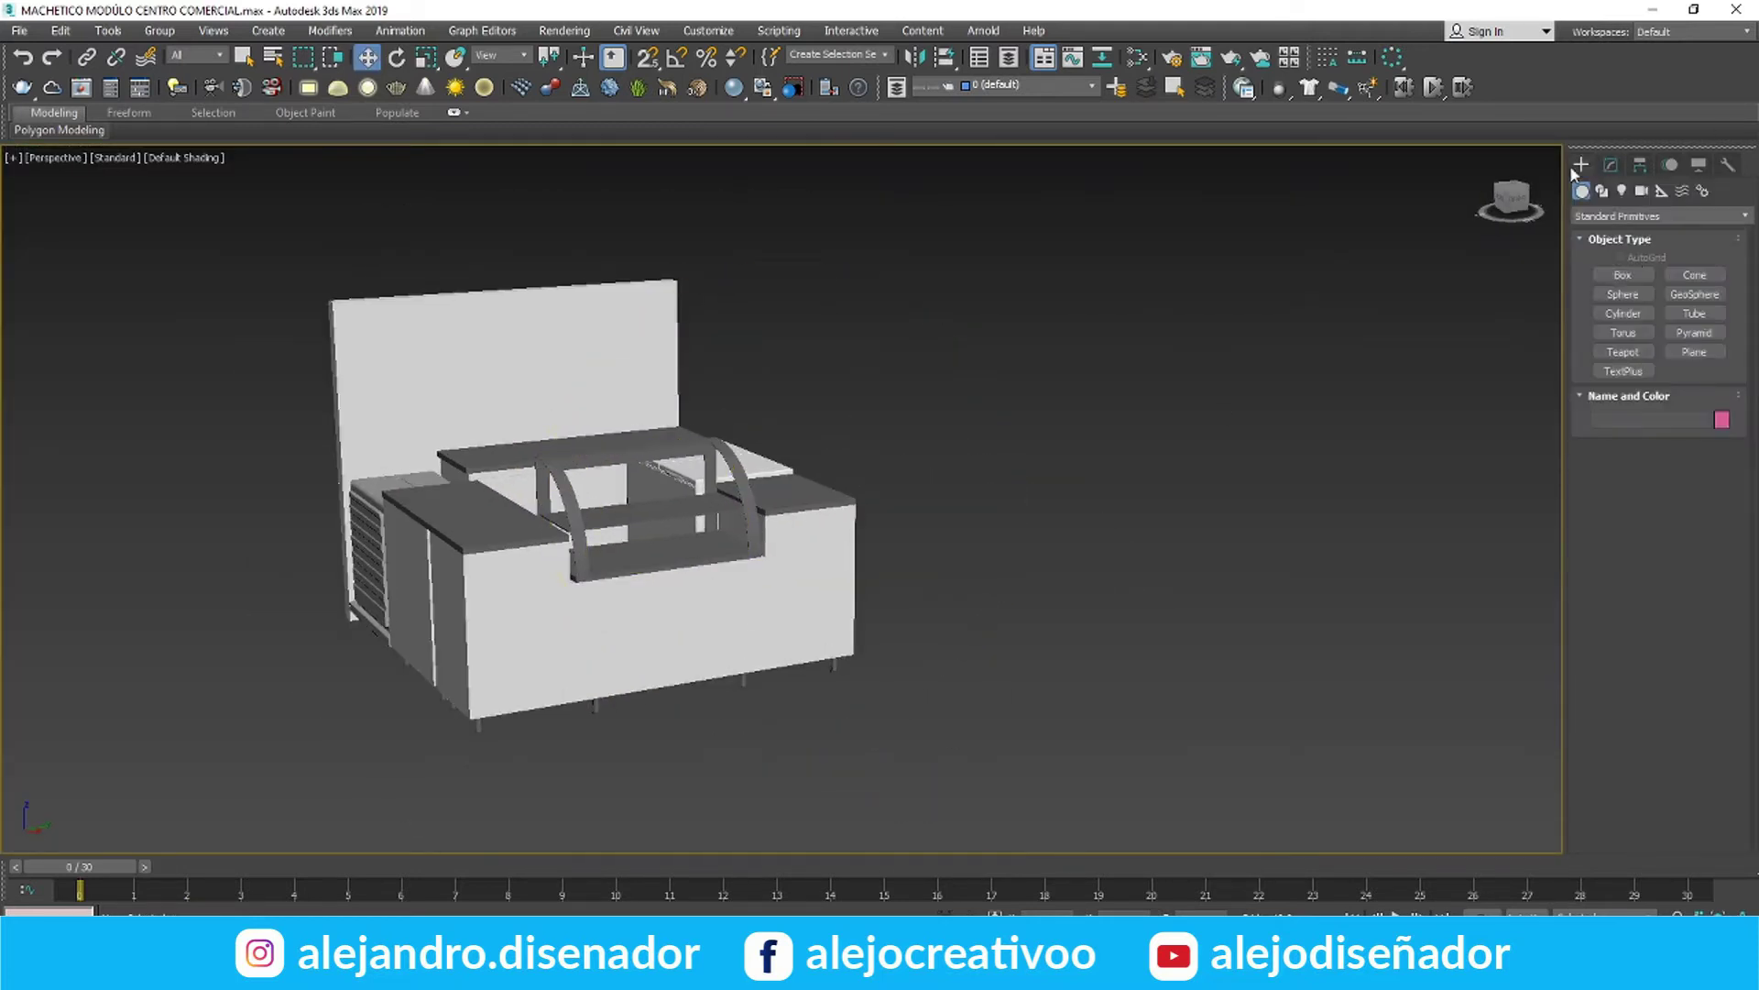
click(1623, 275)
key(alt+w)
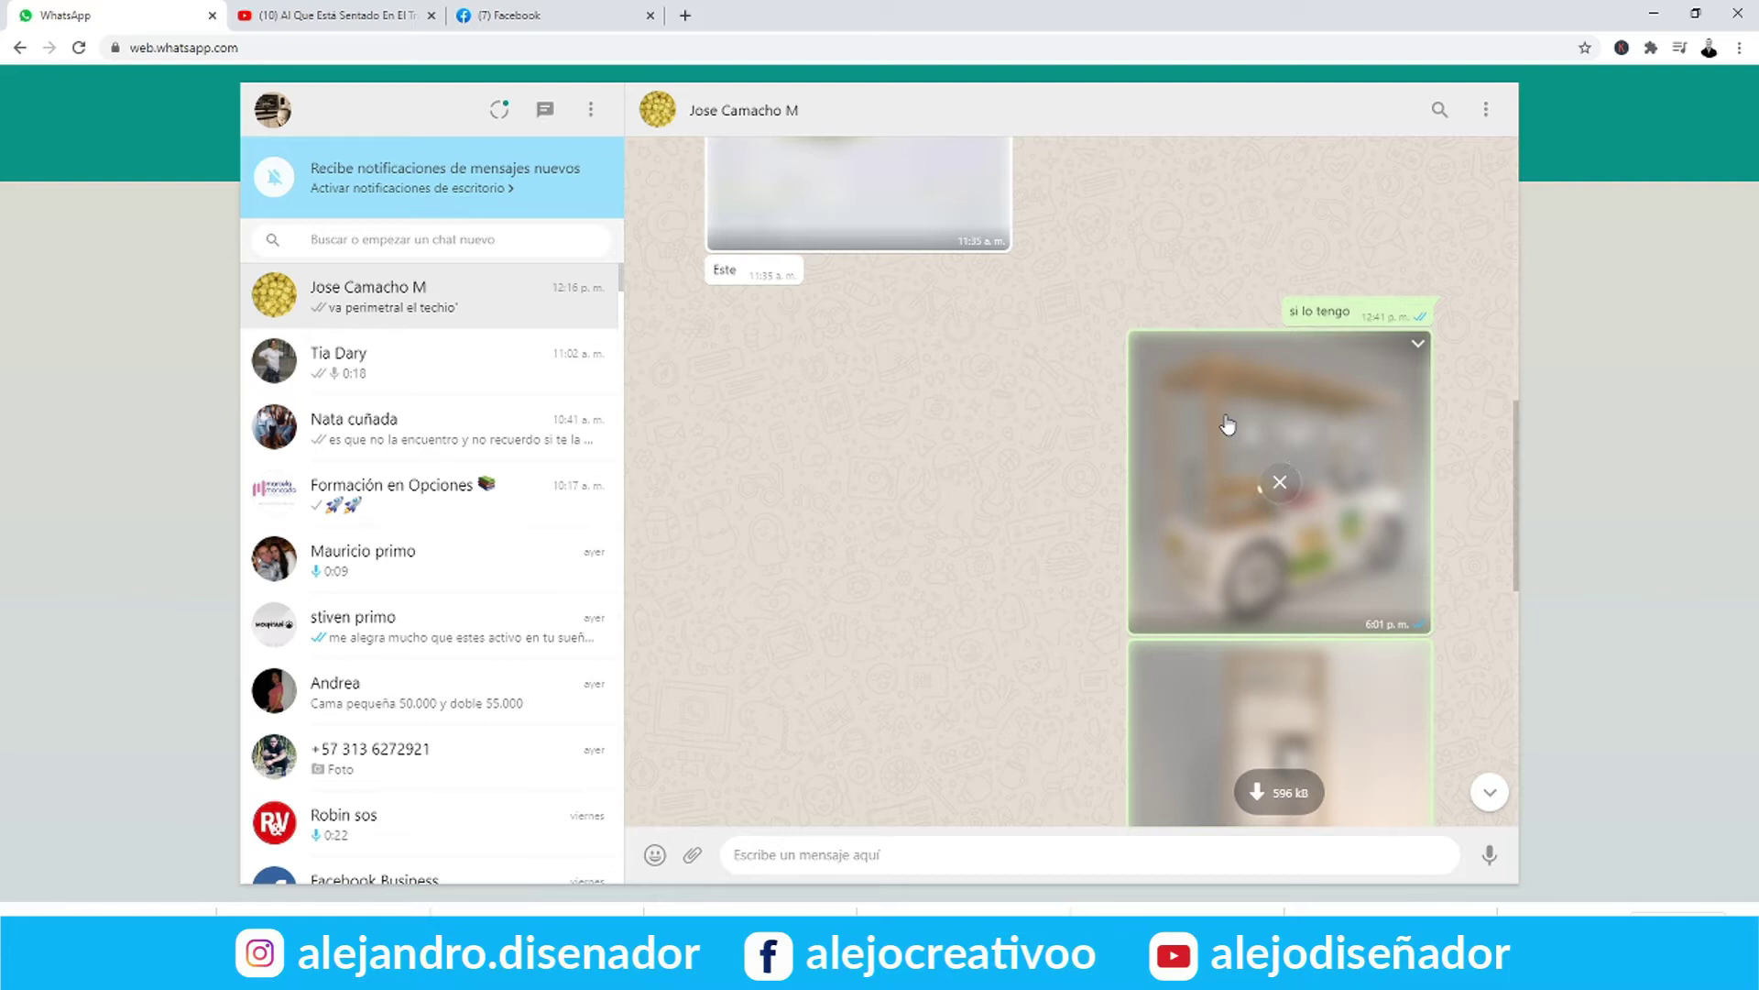
click(1226, 417)
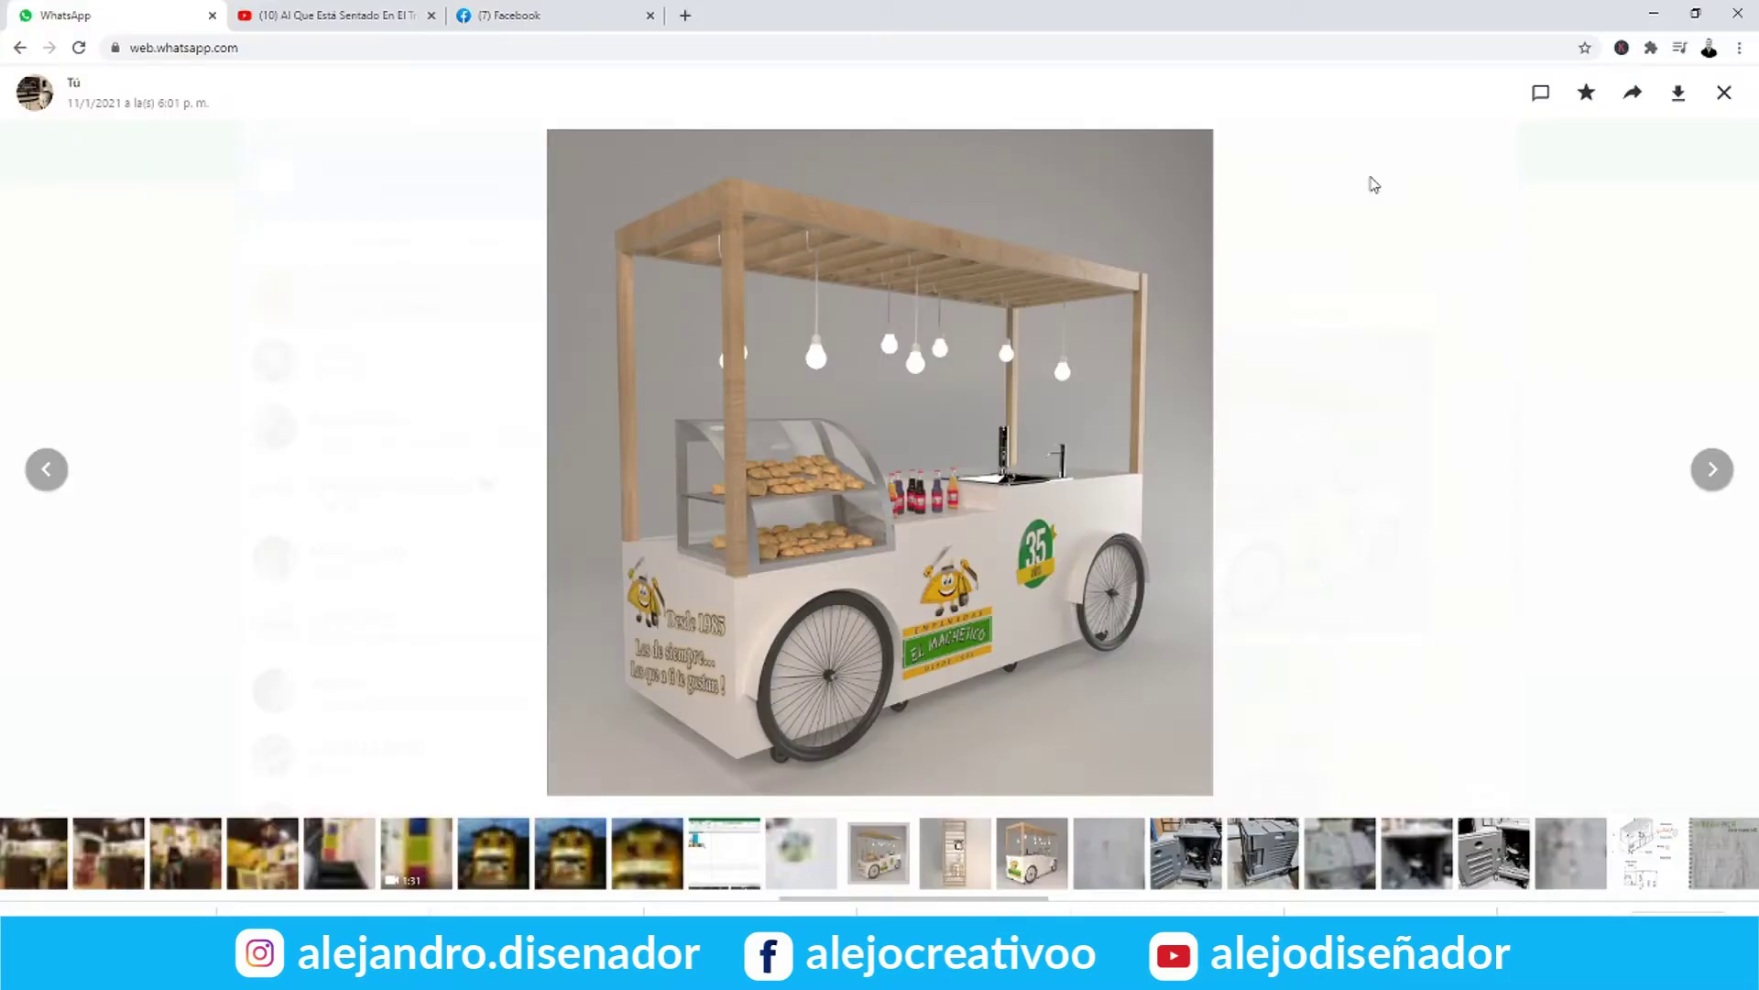
key(Escape)
scroll(1428, 768, down, 5)
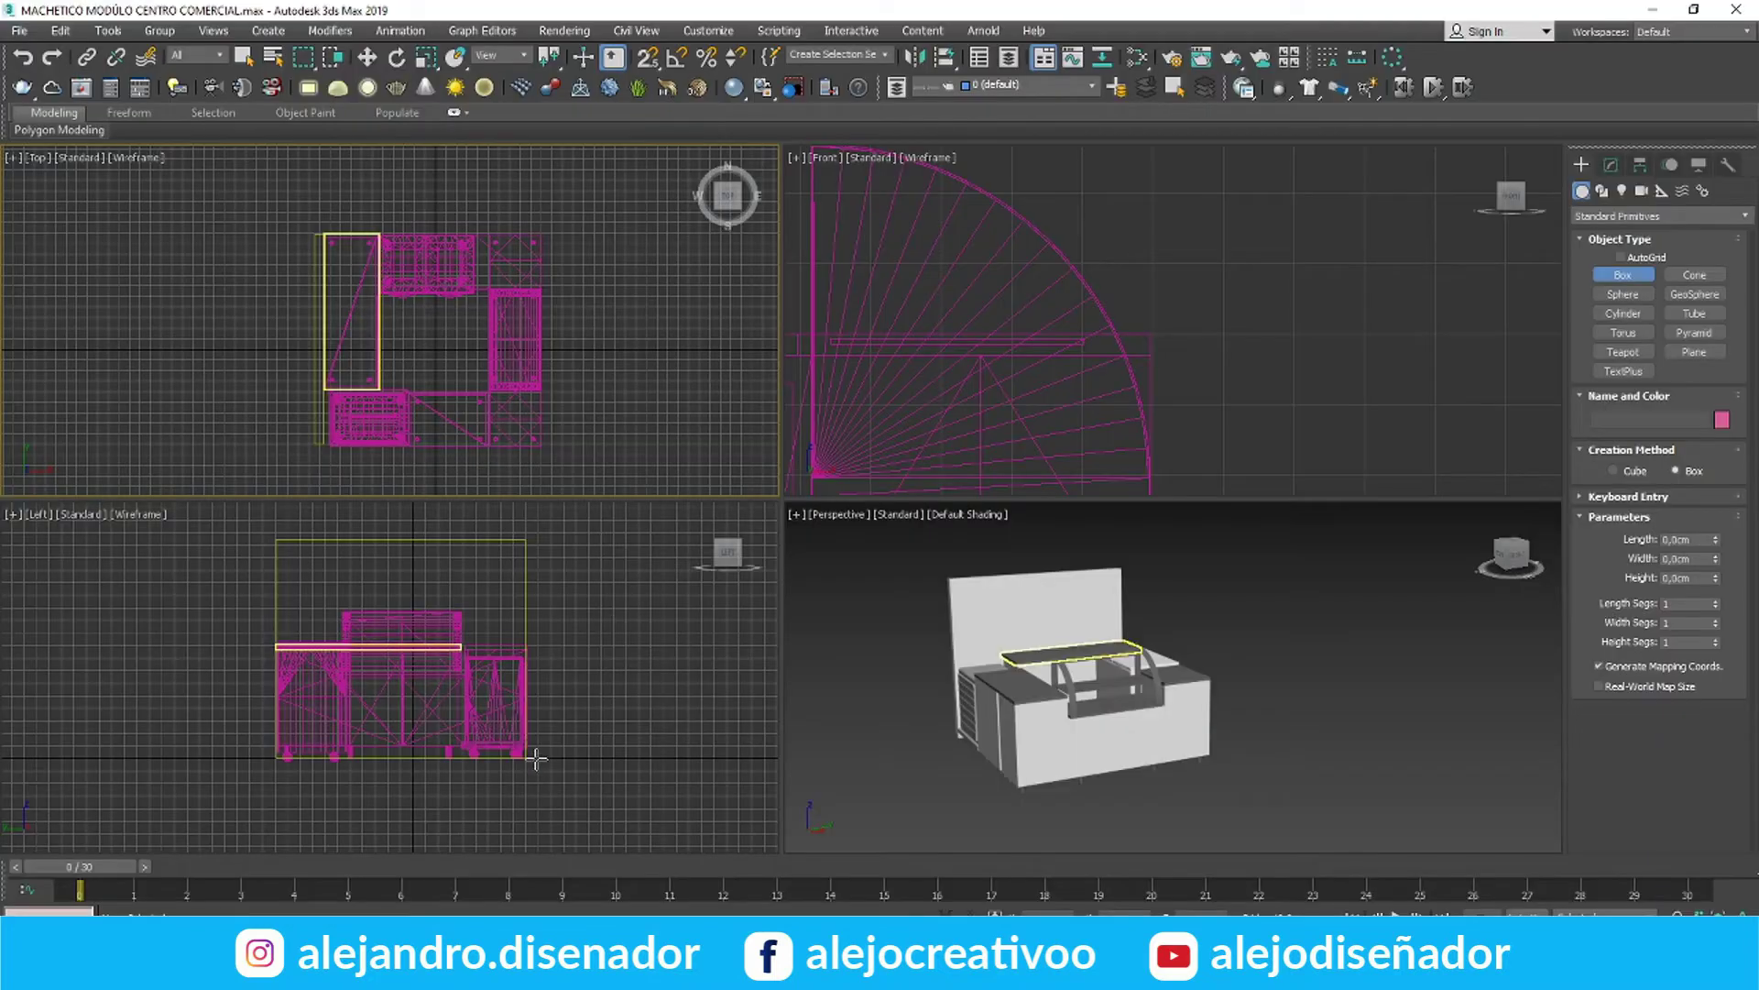
Draw a vertical 190 cm box post at the kiosk's outer edge and set its width and height to 8 cm
drag(537, 759, 550, 625)
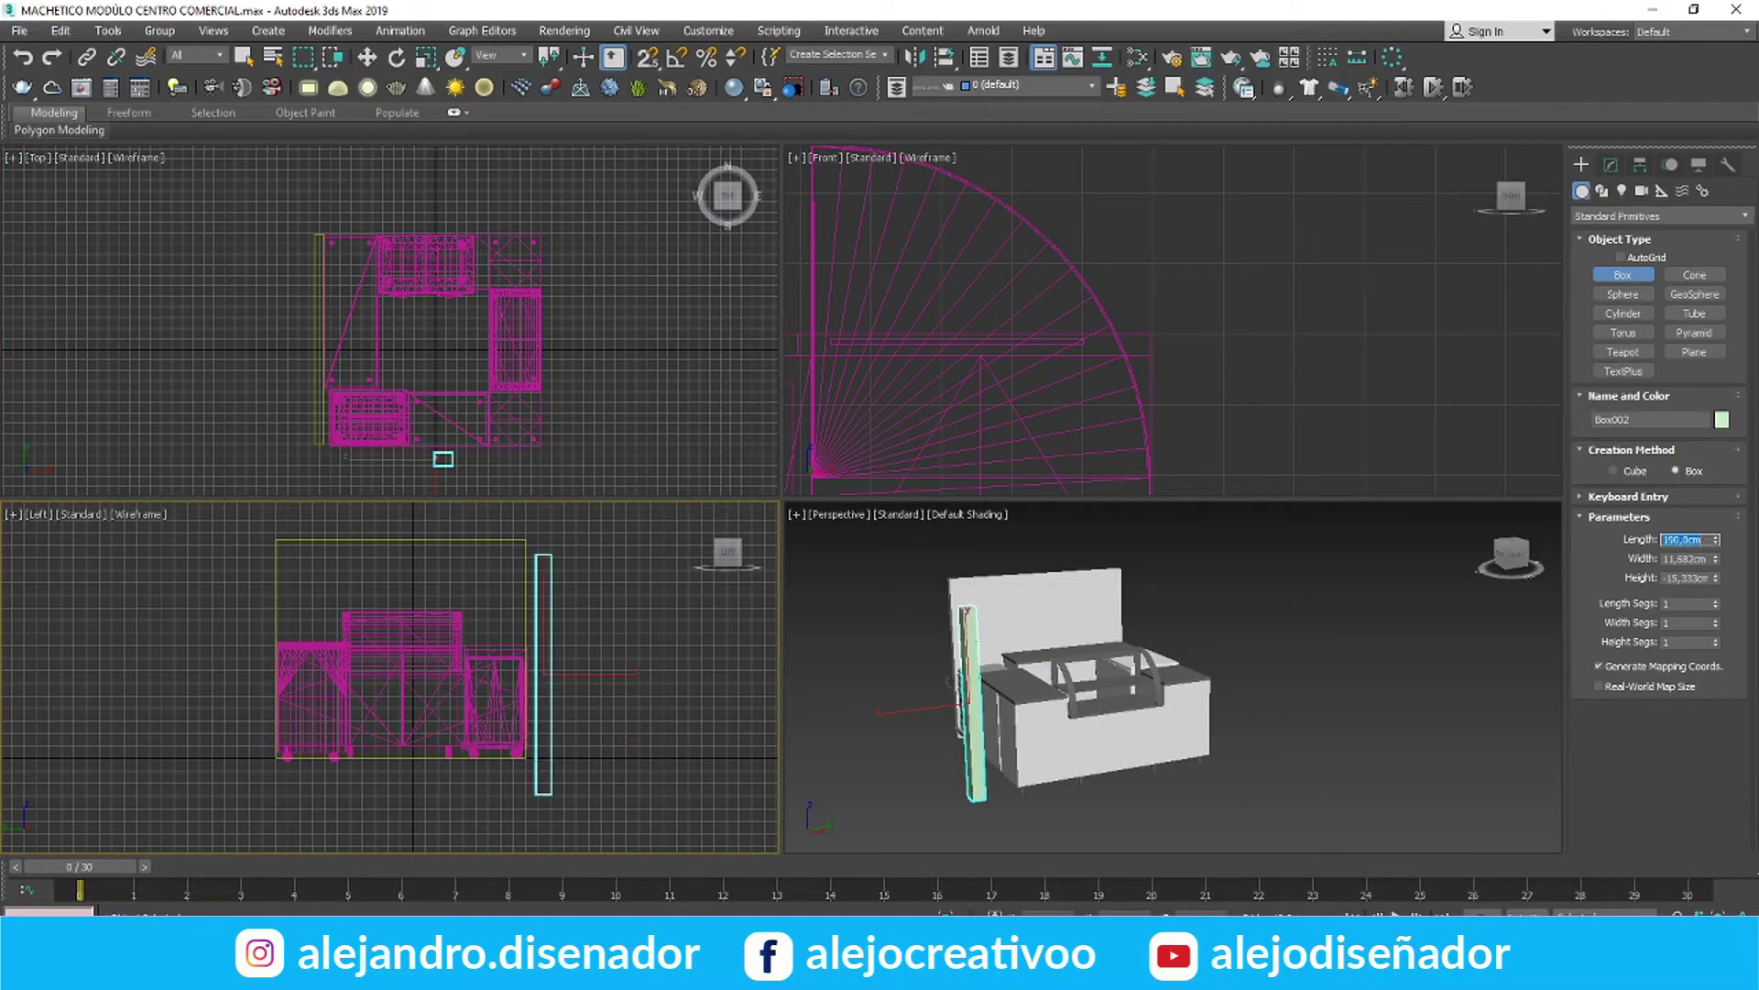
key(w)
drag(575, 639, 553, 636)
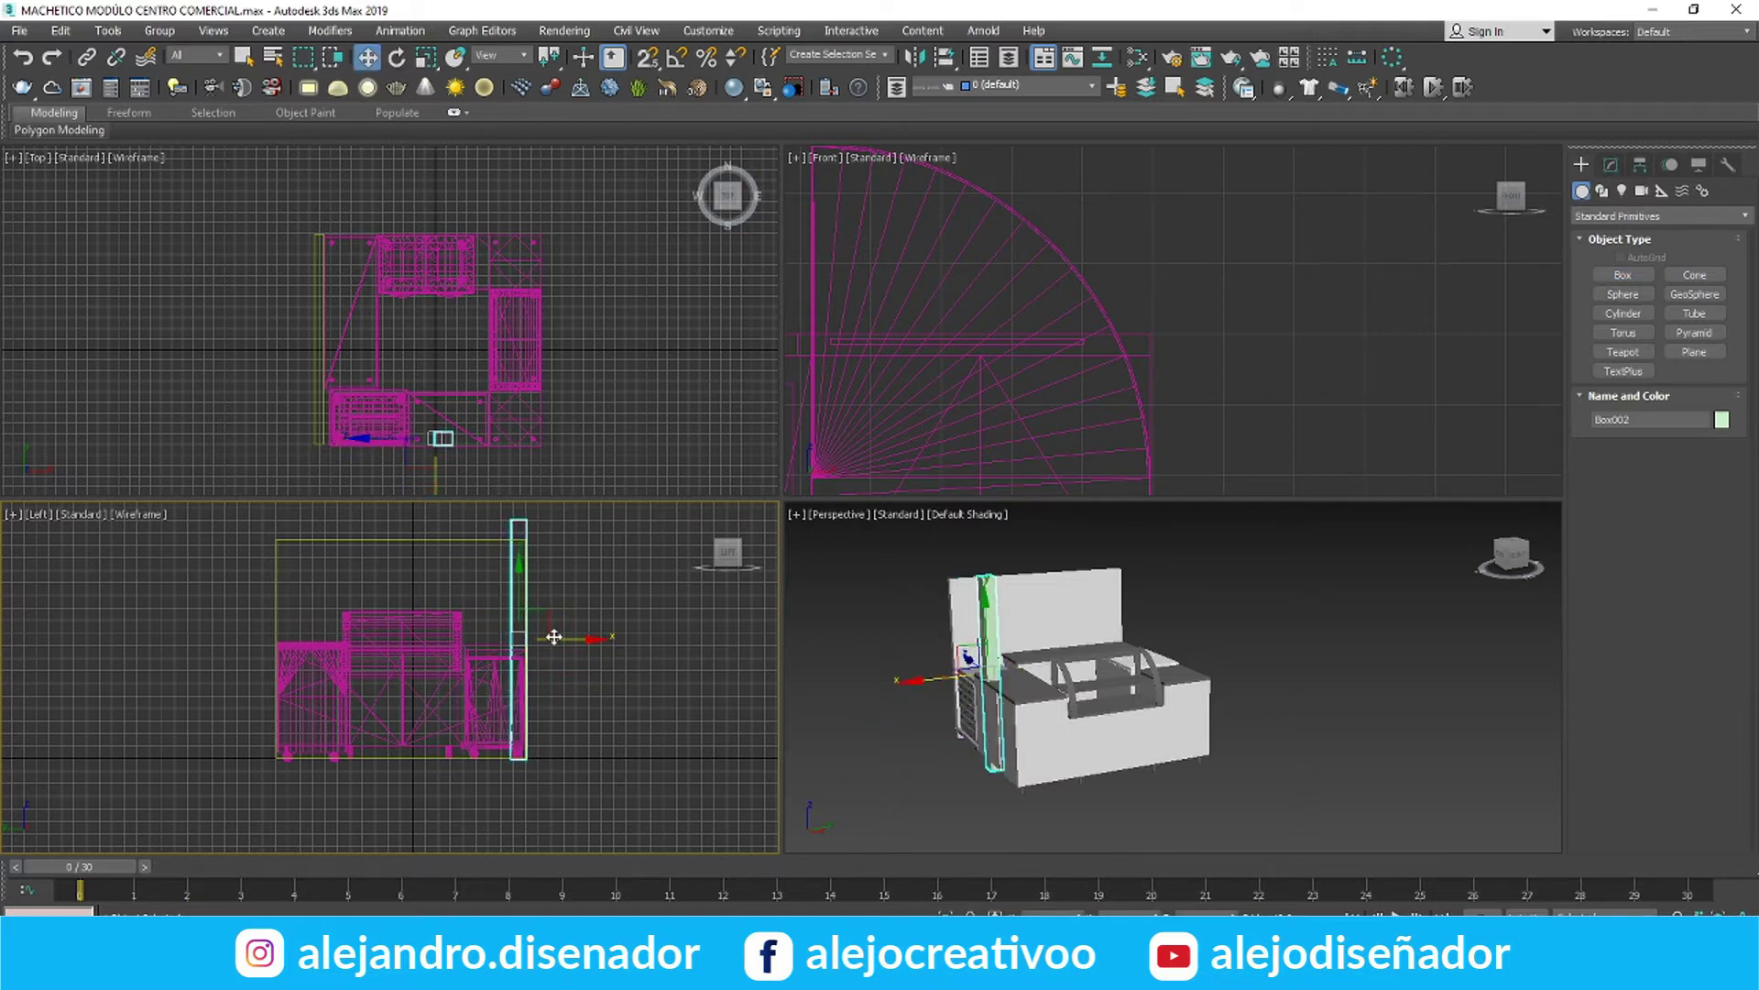
click(1613, 165)
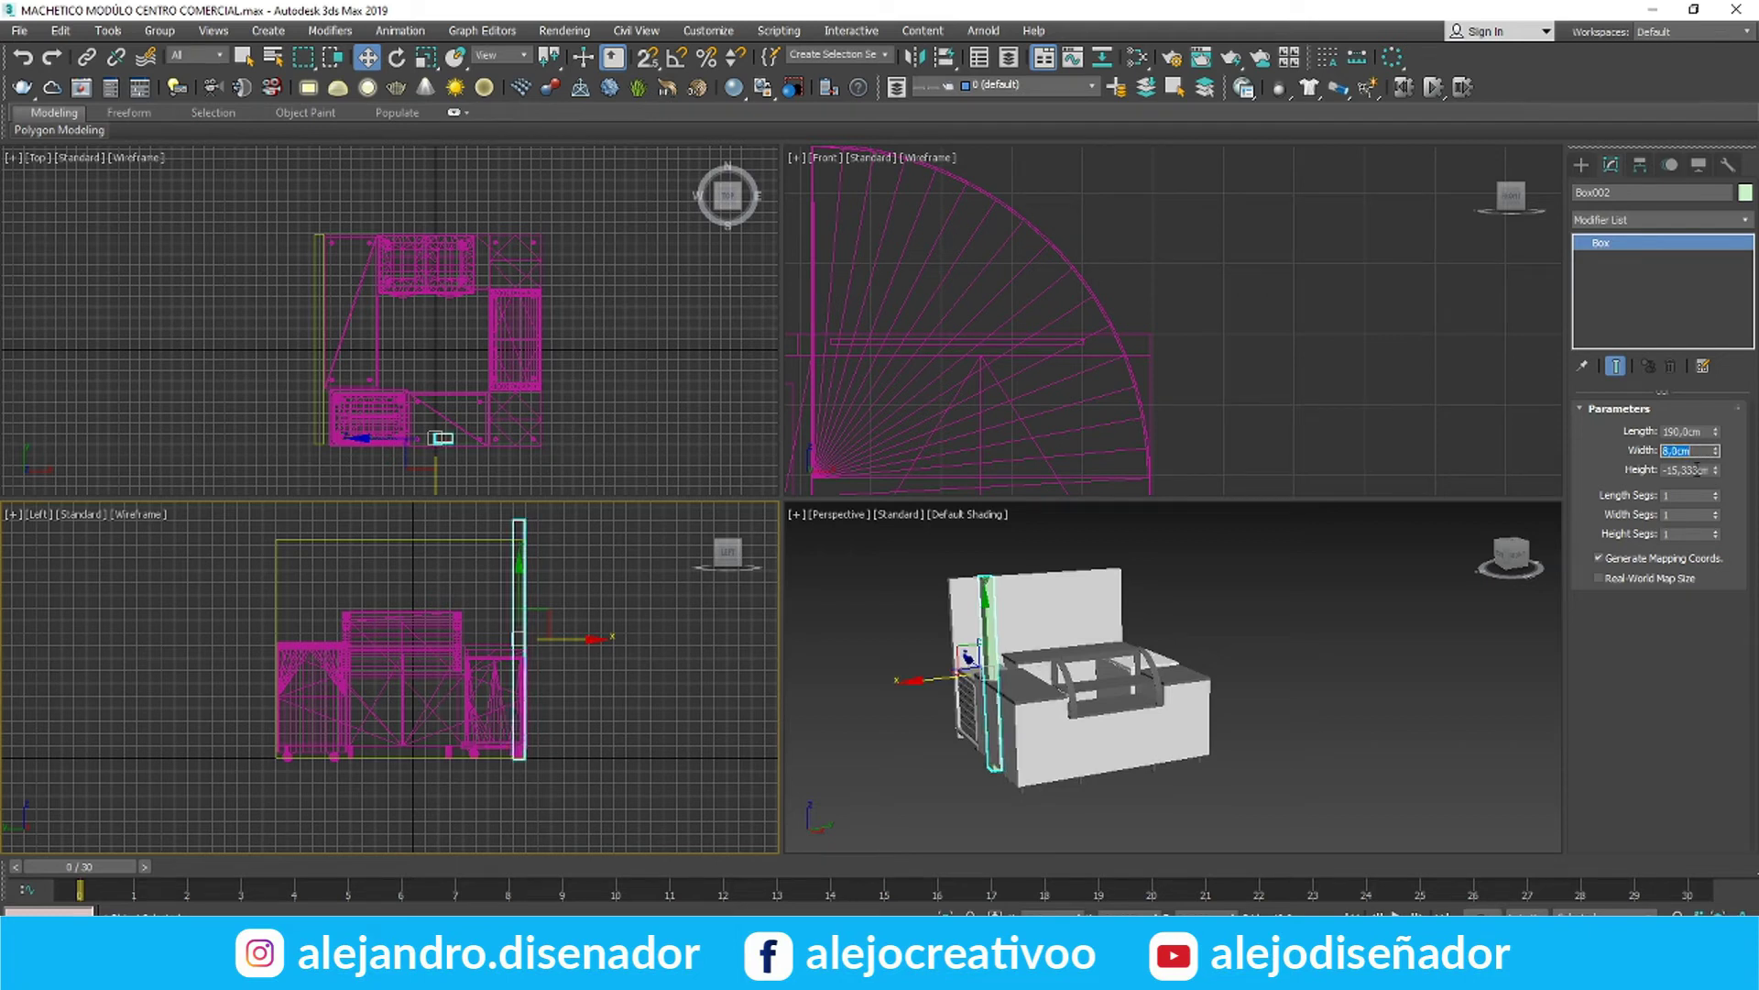
click(429, 439)
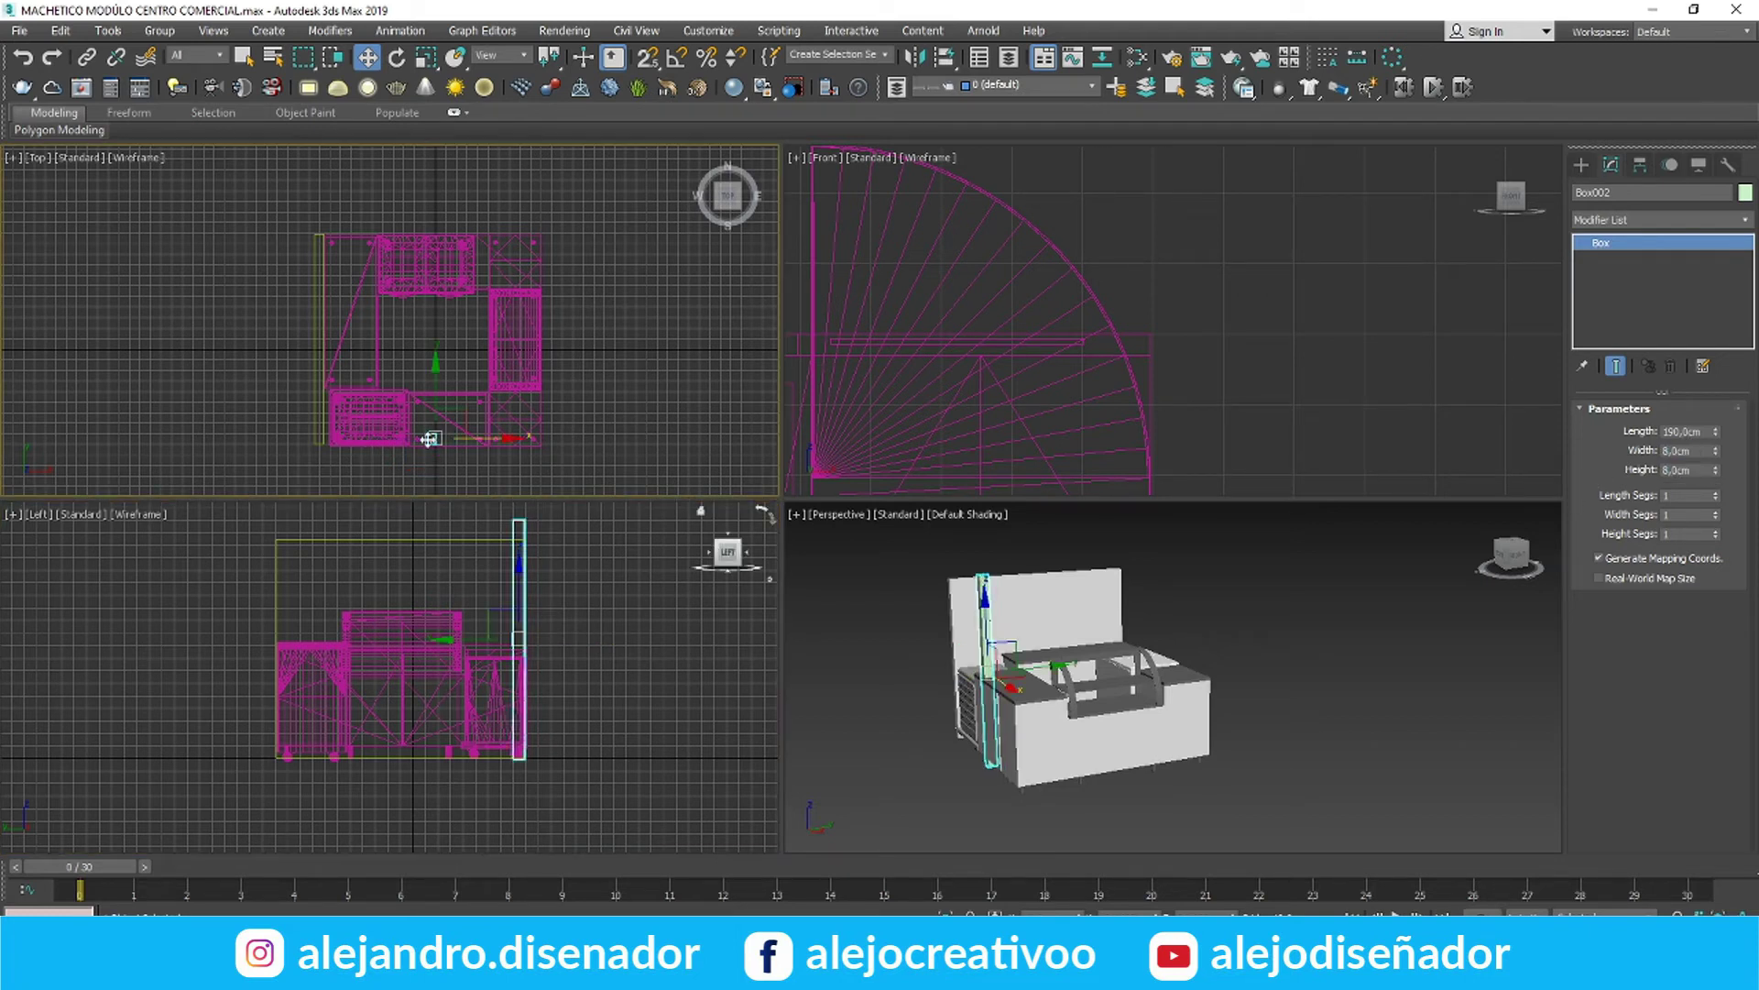
Increase the height of the back wall panel through its base Box parameters
click(466, 539)
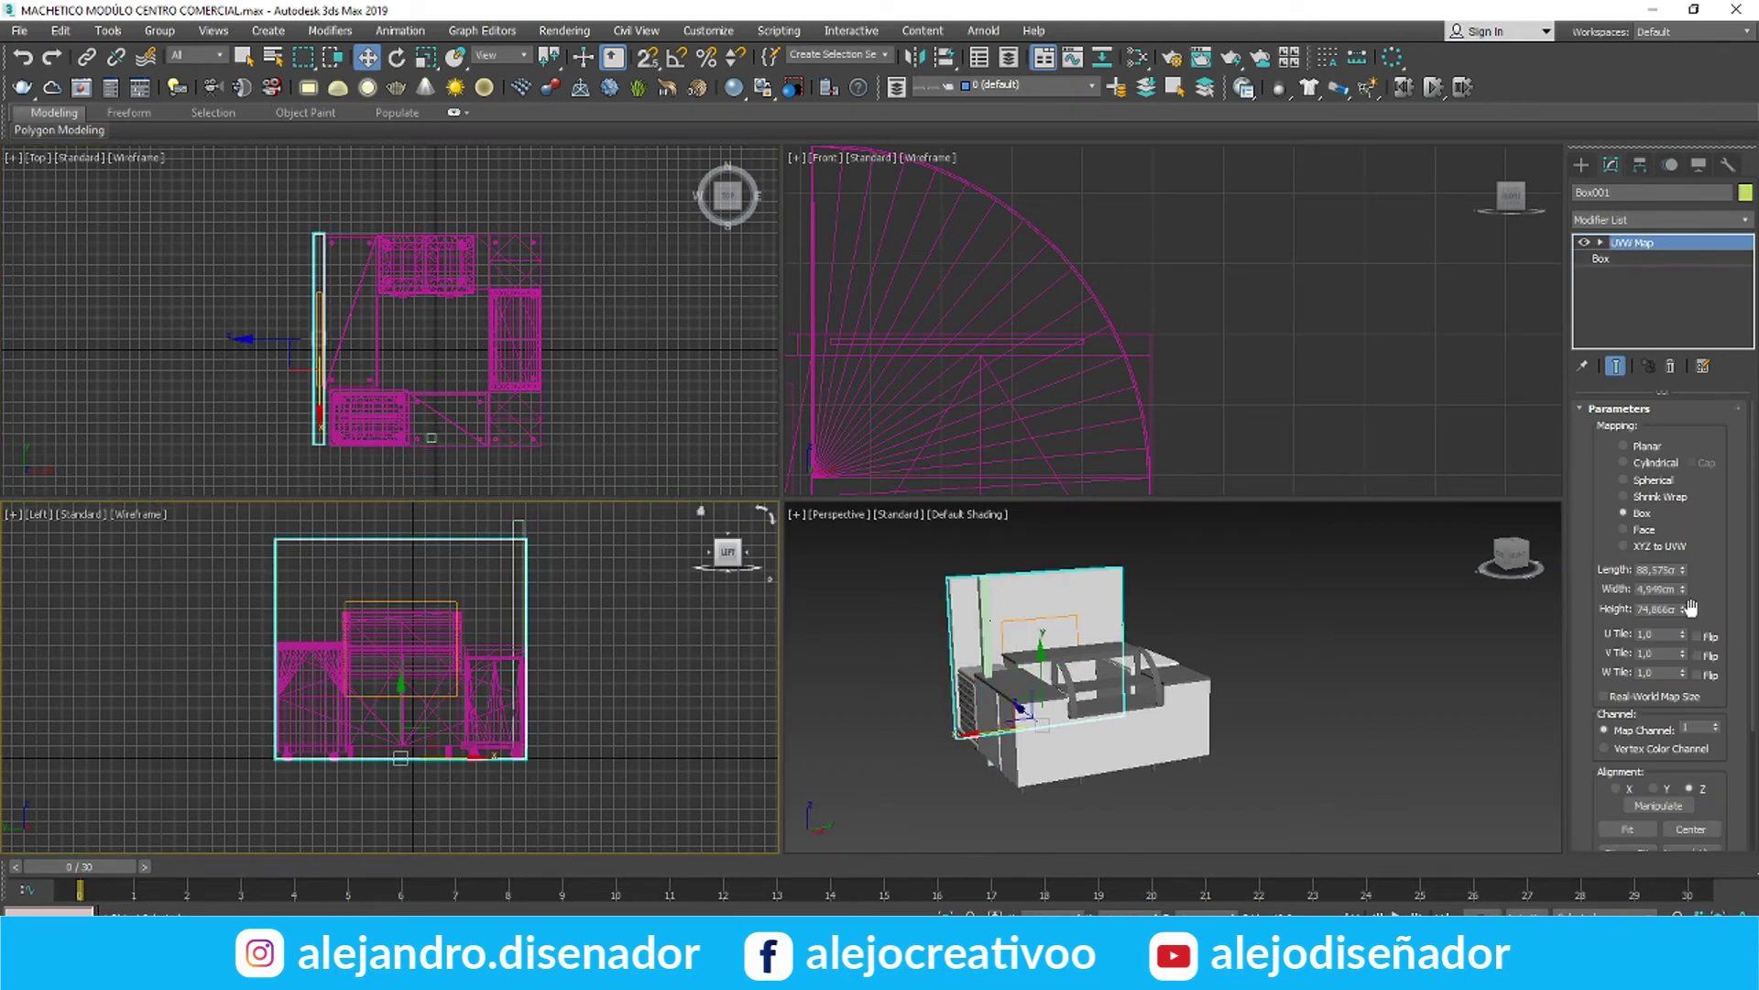
click(1601, 258)
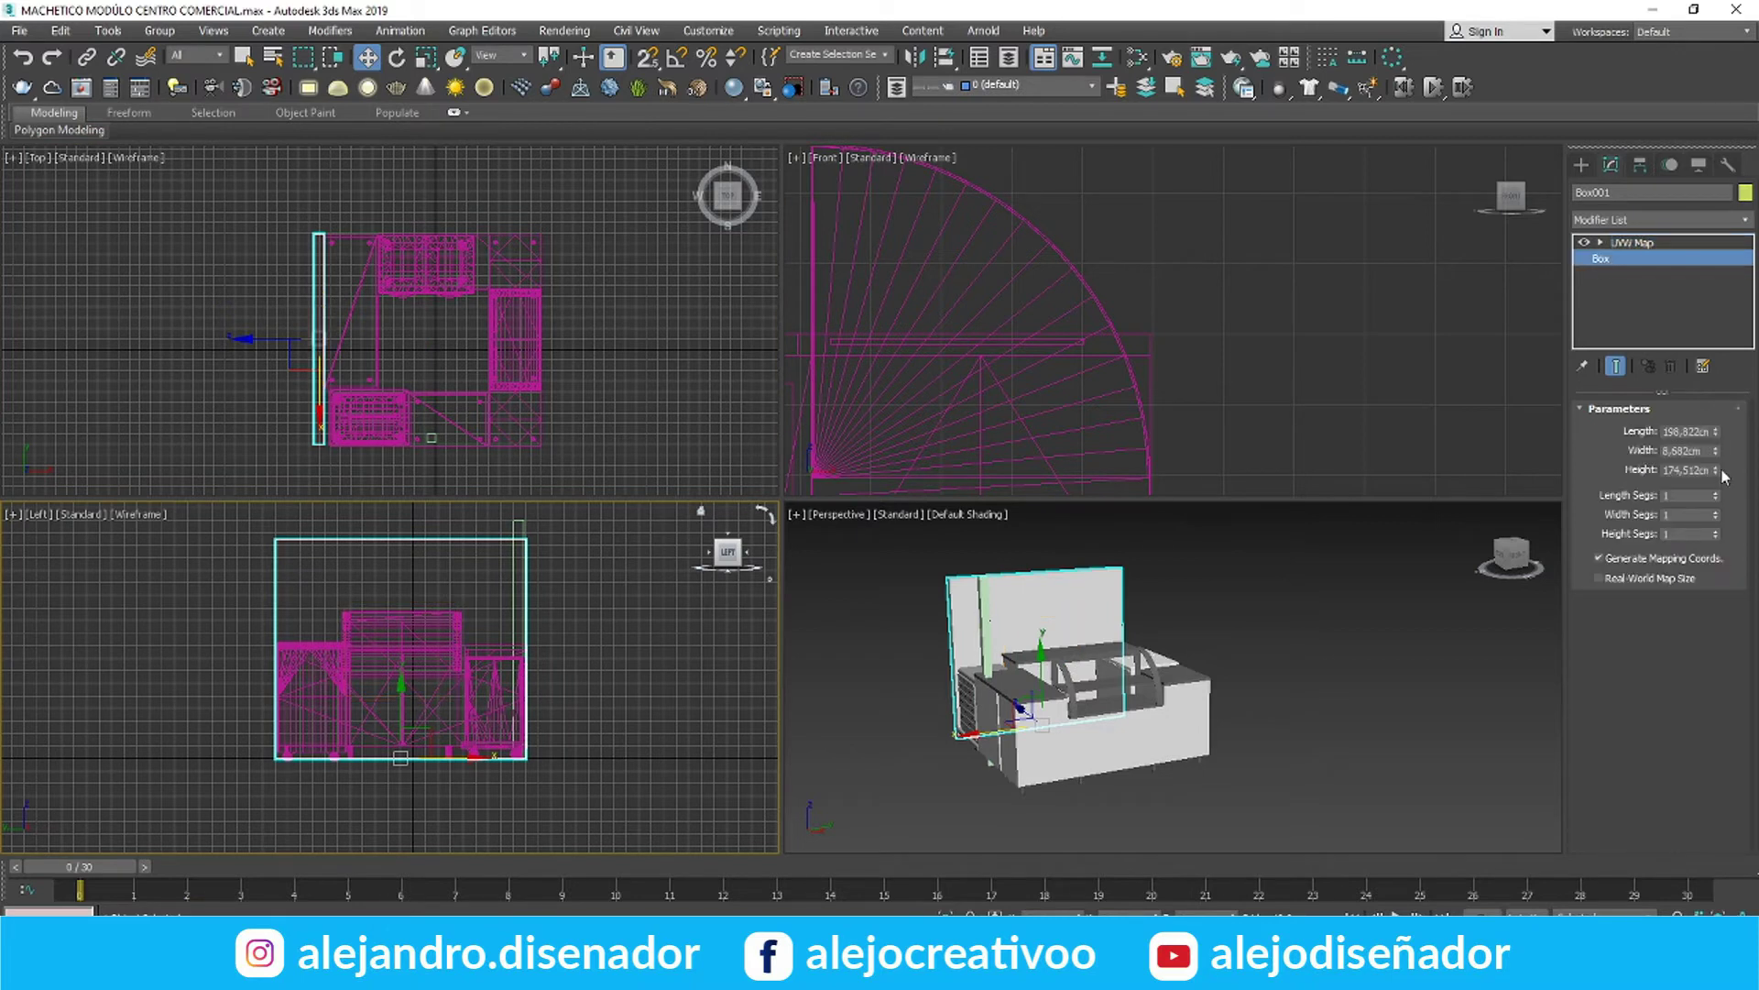
drag(1716, 470, 1714, 455)
scroll(524, 680, down, 3)
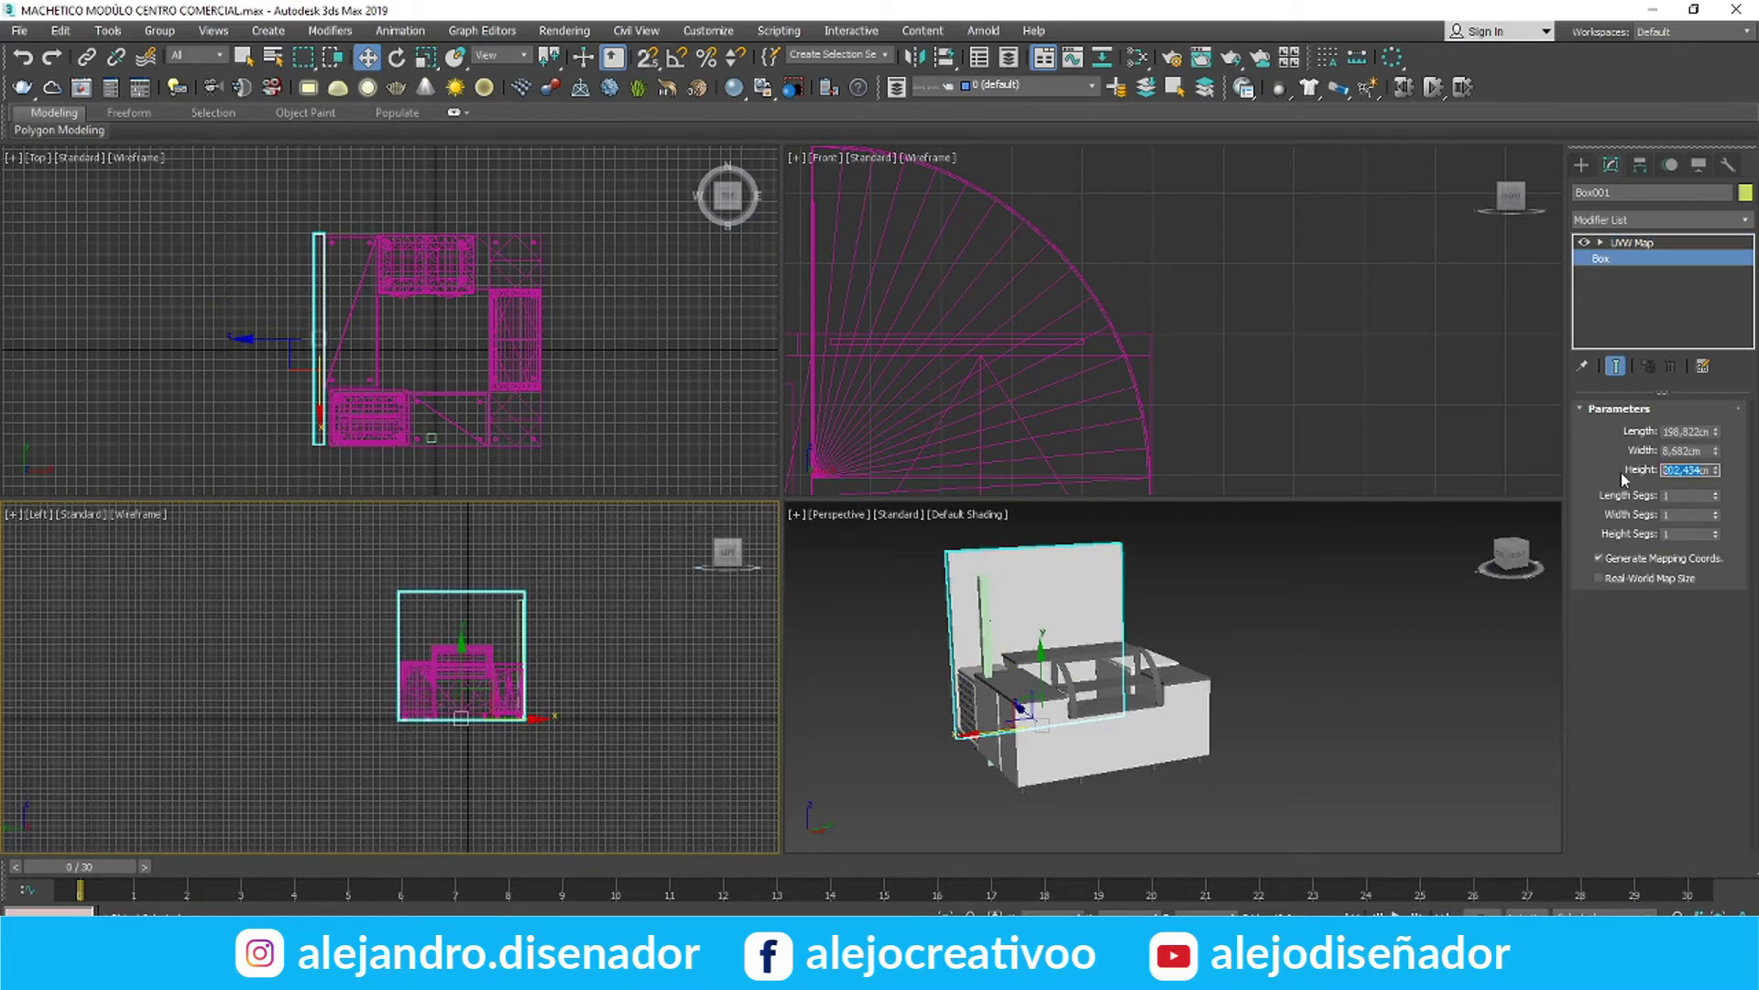
Convert the vertical post to an Editable Poly and raise its bottom vertices to just above the counter
click(980, 595)
right_click(981, 596)
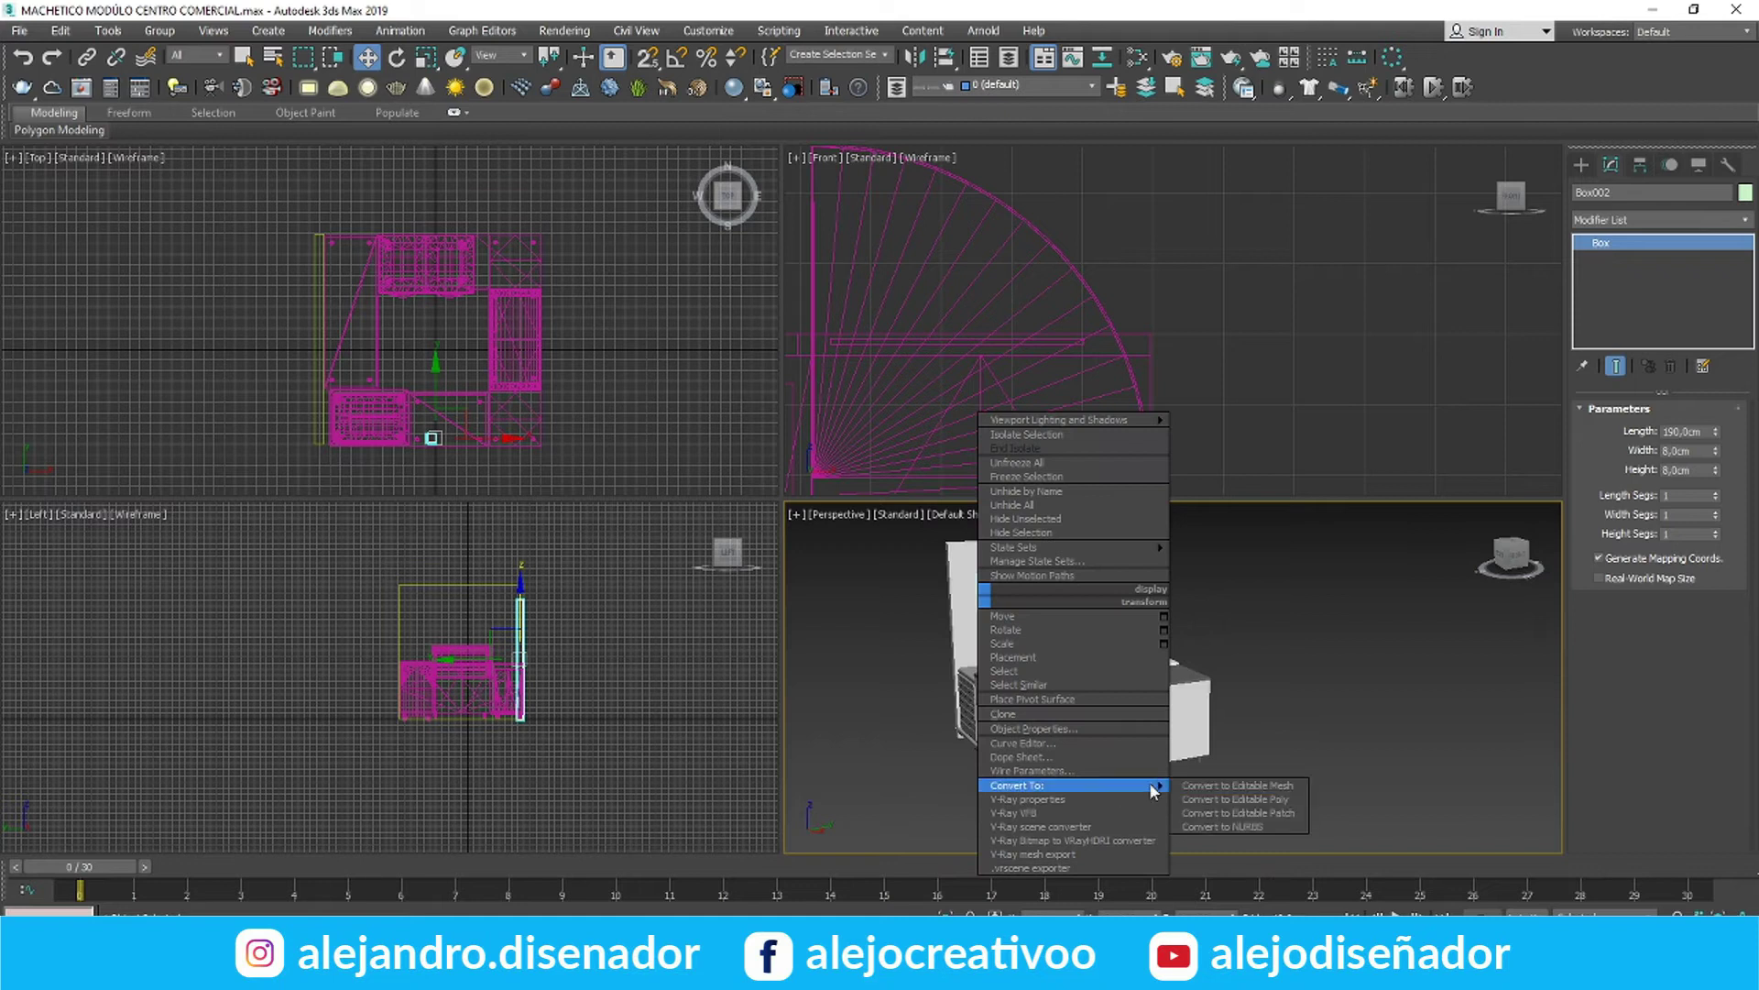
click(1234, 799)
key(1)
drag(565, 724, 495, 706)
key(z)
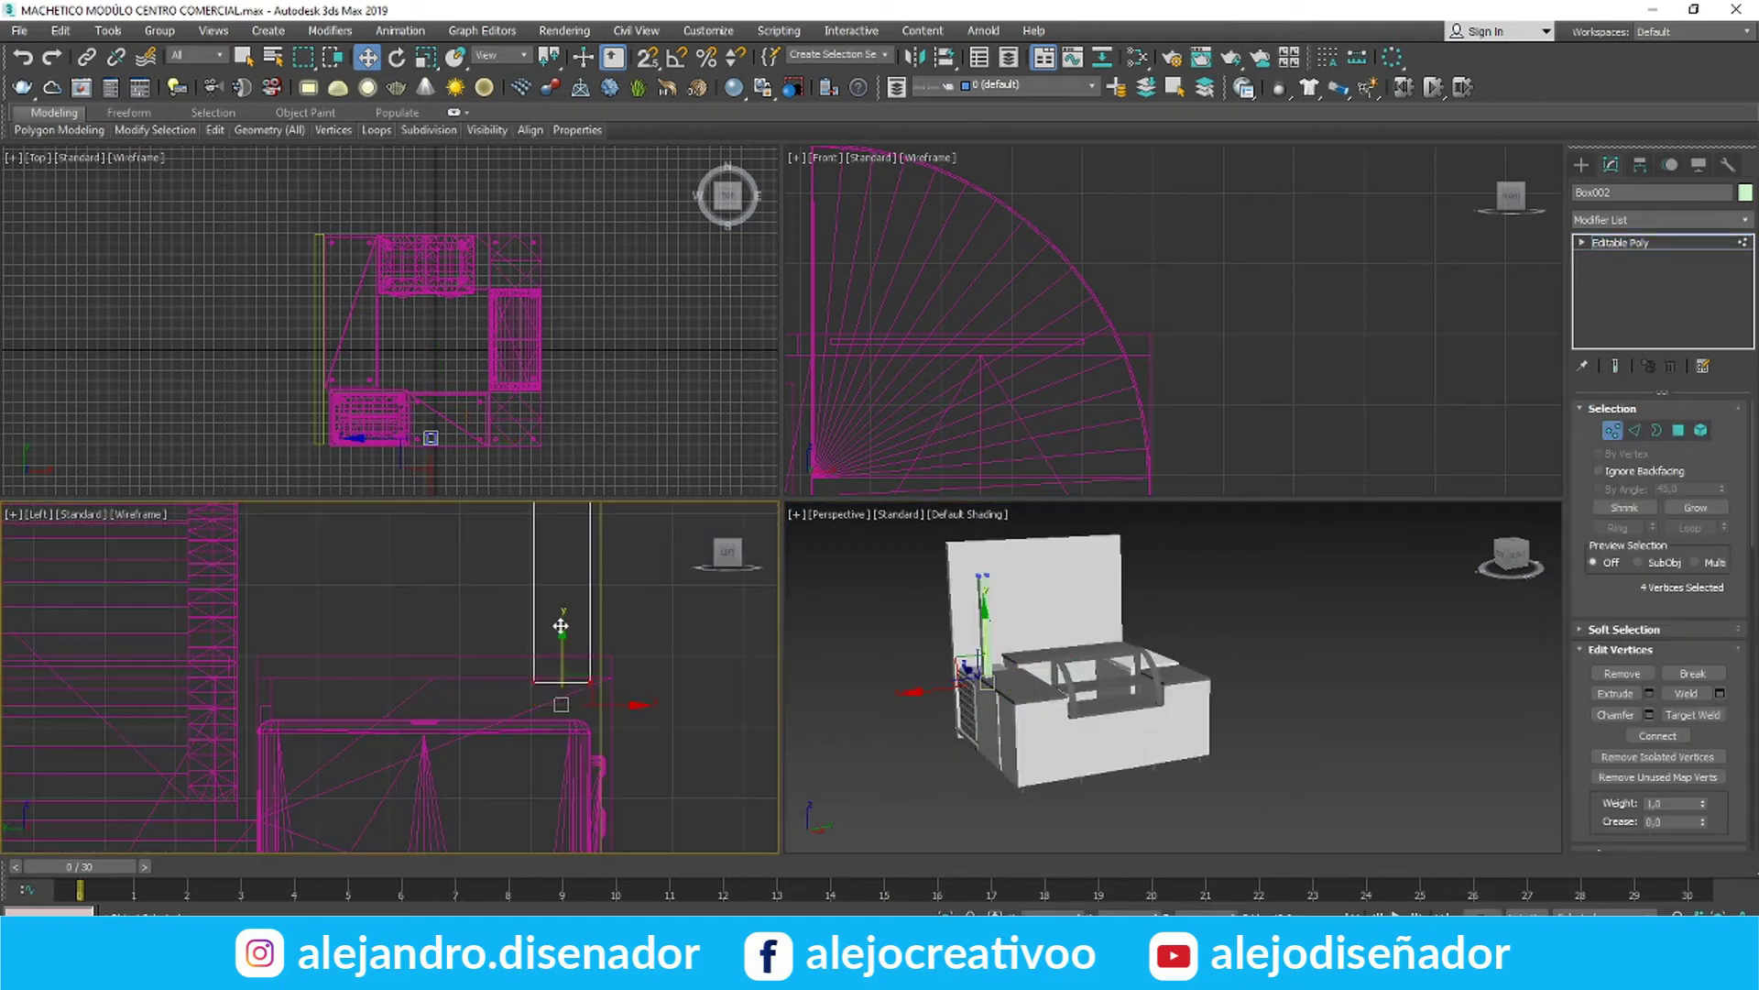
key(1)
Move the post against the back wall, at the outer corner beside the slatted appliance
scroll(335, 440, up, 3)
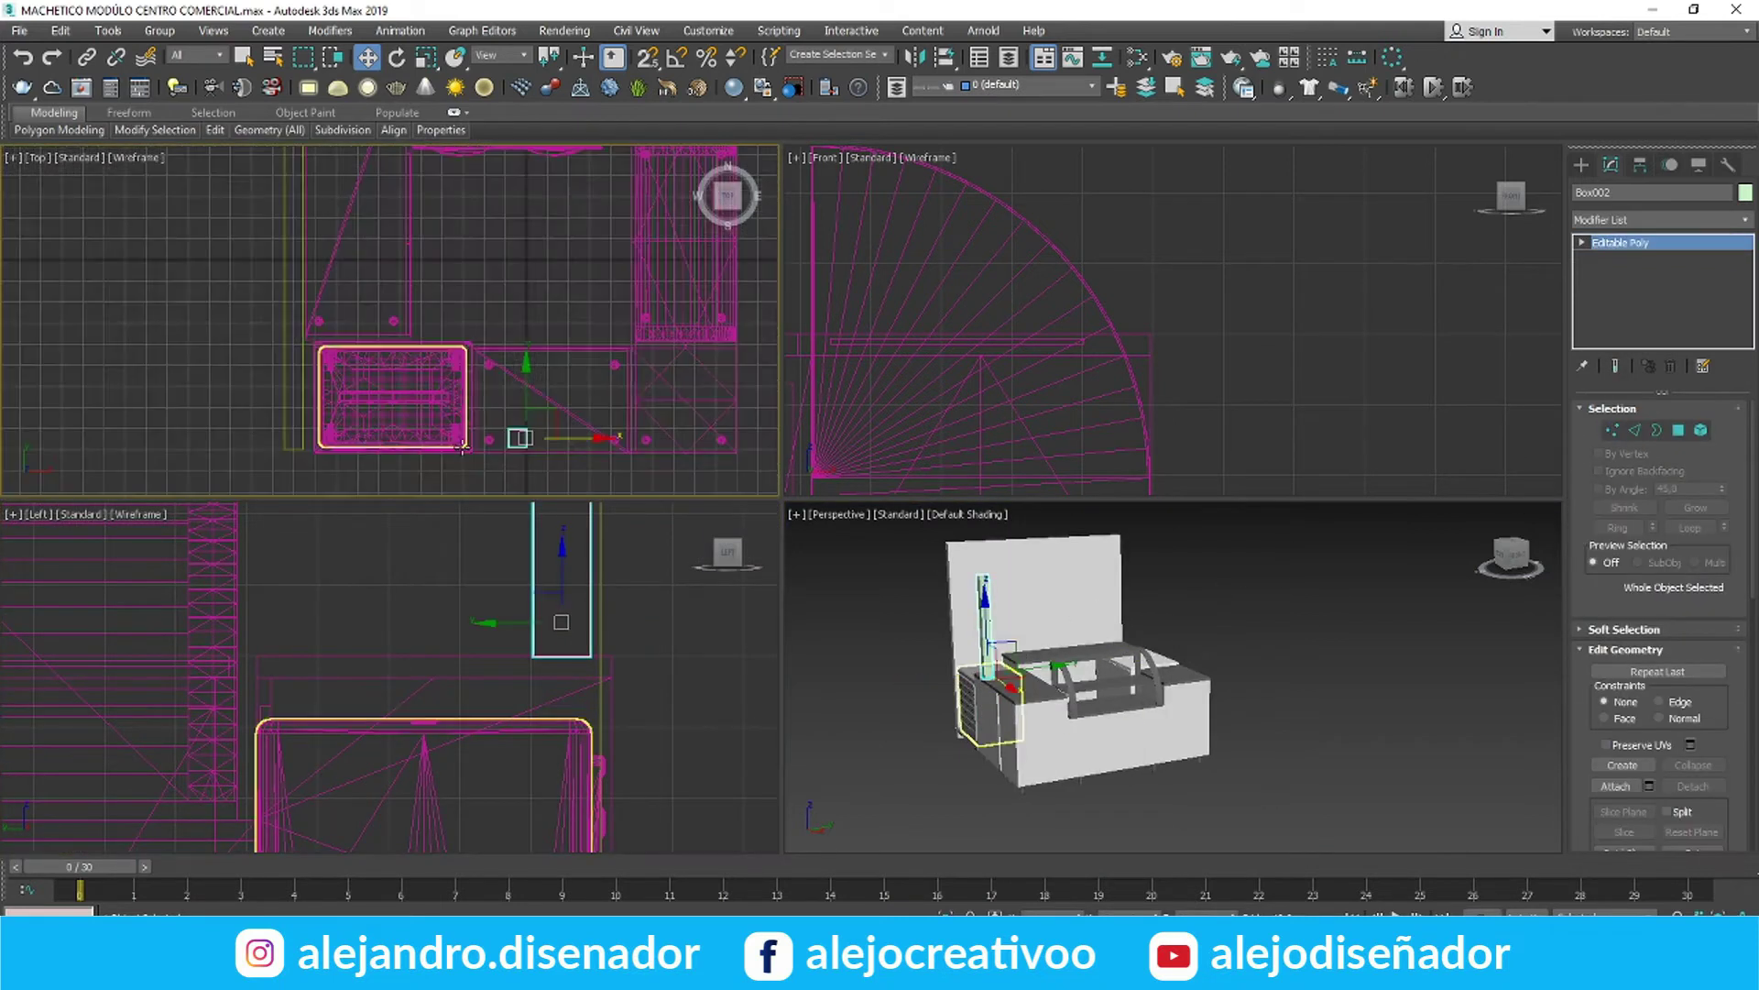
scroll(382, 433, up, 3)
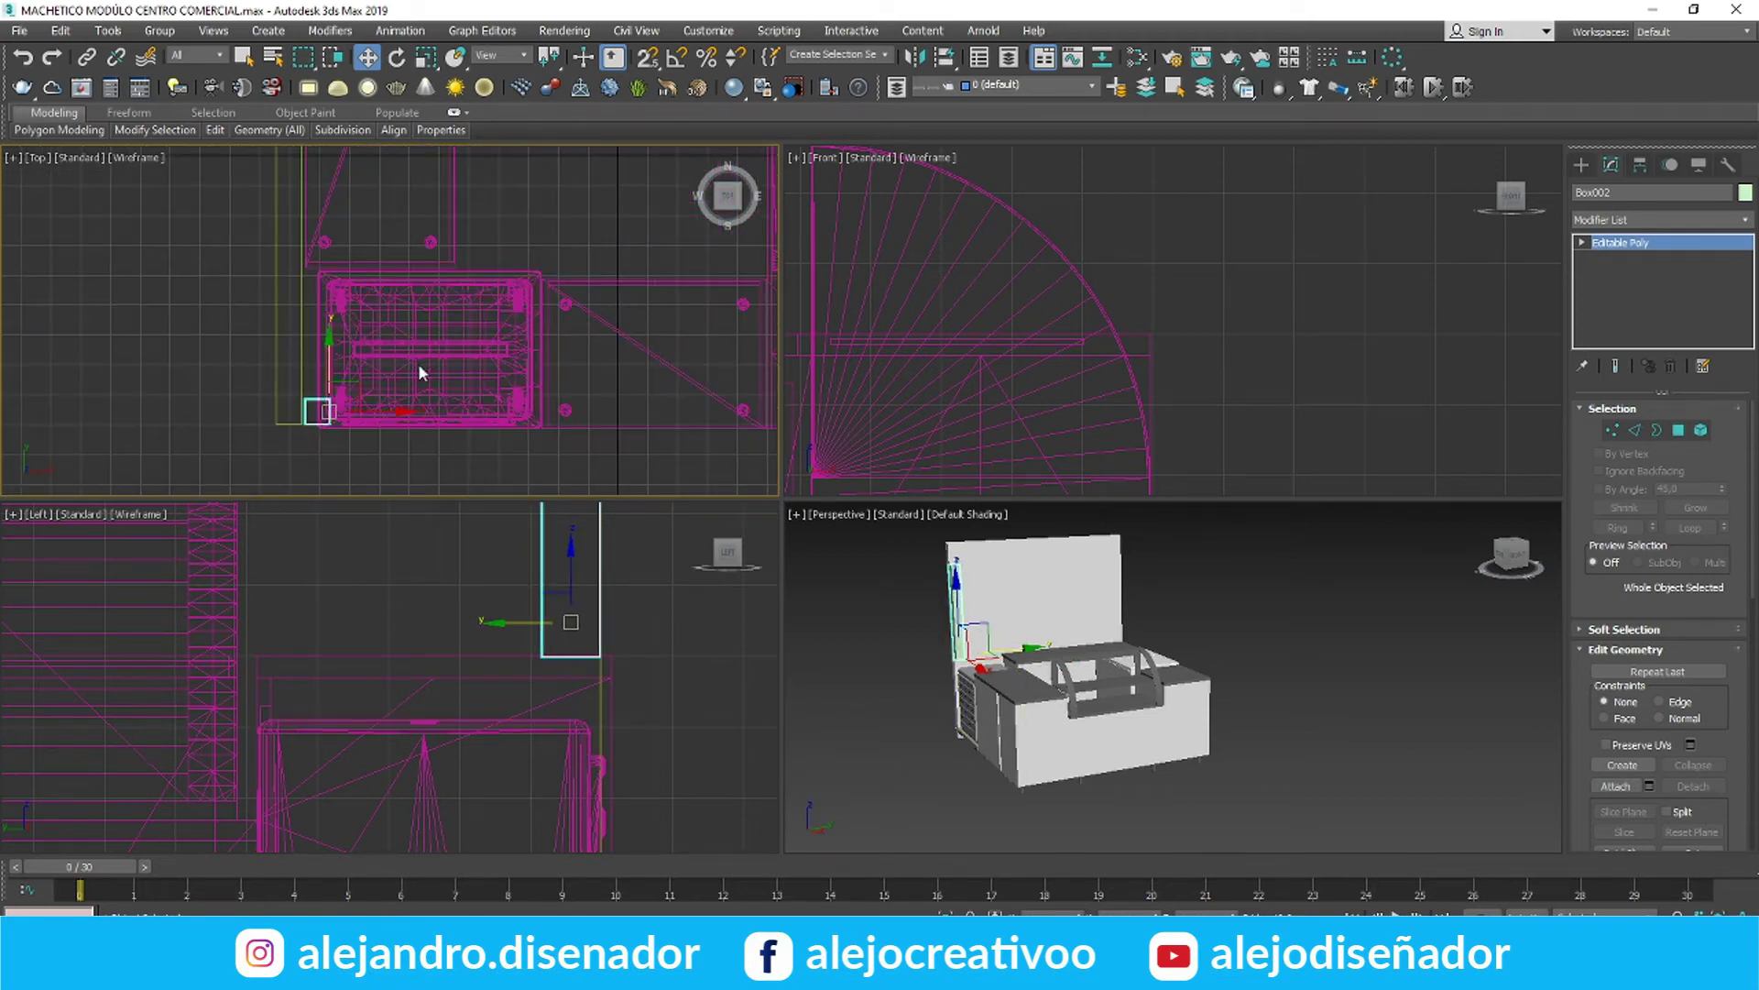
right_click(1311, 819)
key(alt+w)
scroll(436, 520, up, 2)
Create a new VRayMtl material in the material editor and name it Madera roble
key(m)
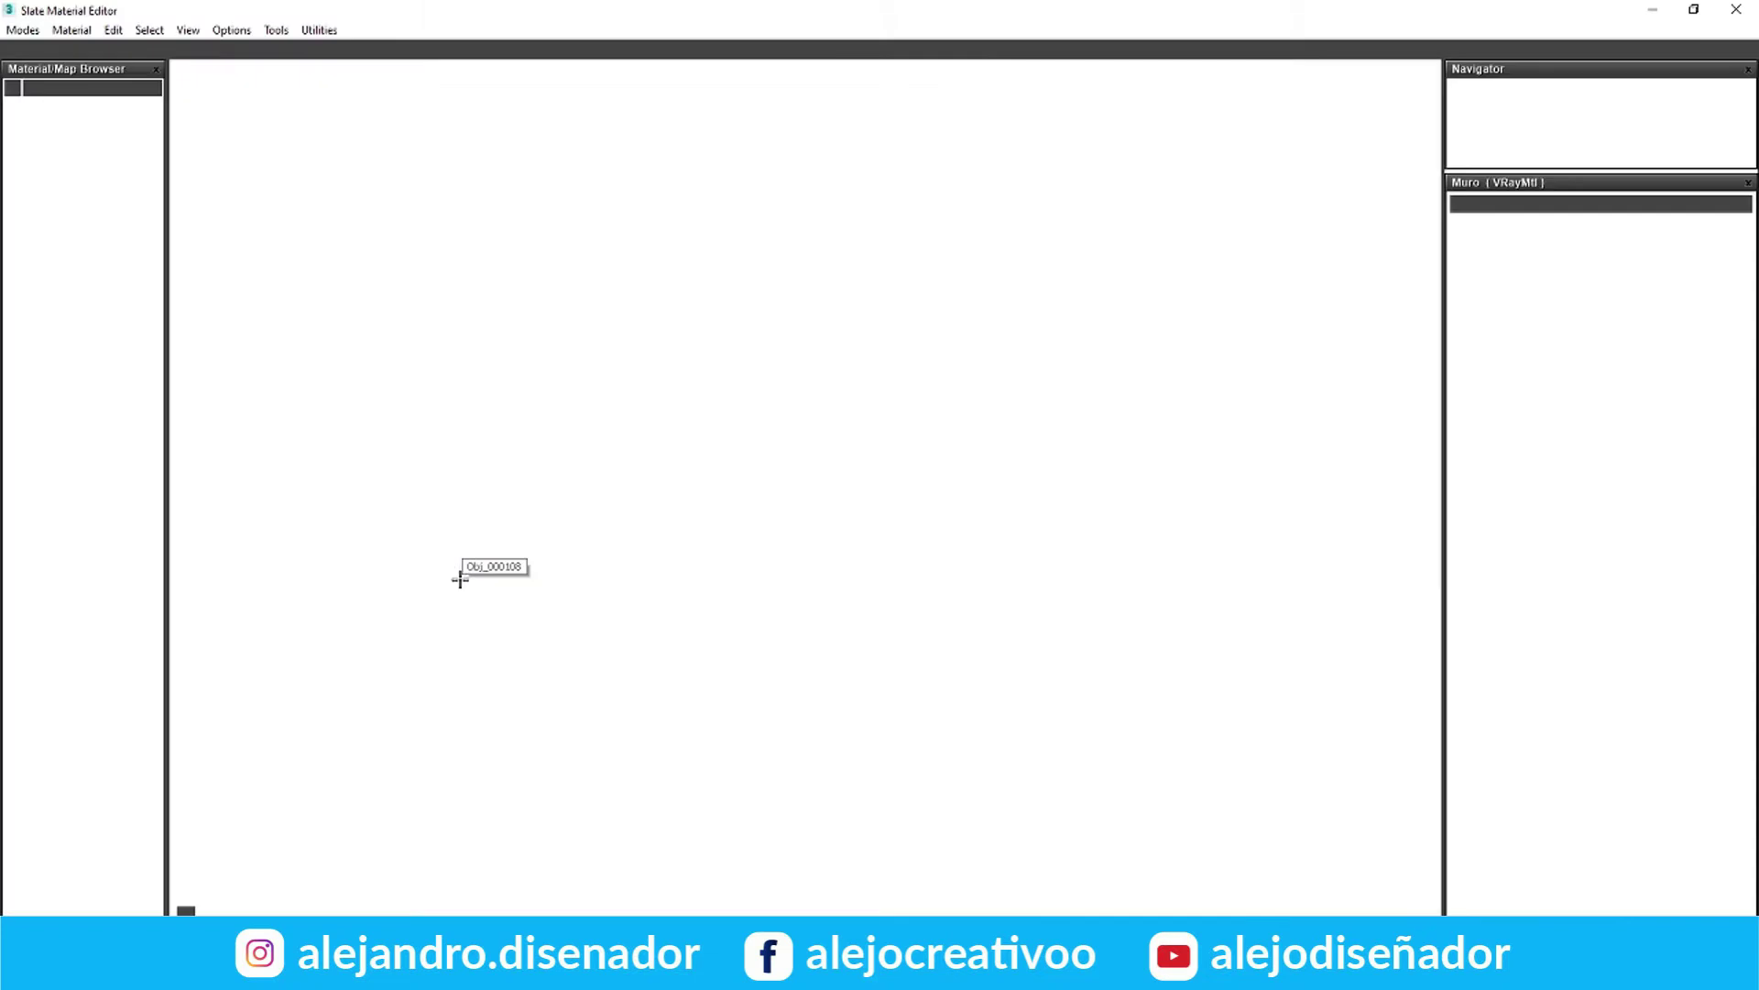
double_click(67, 738)
drag(802, 366, 574, 109)
middle_drag(579, 122, 629, 319)
drag(628, 319, 589, 270)
double_click(589, 271)
drag(1521, 204, 1390, 208)
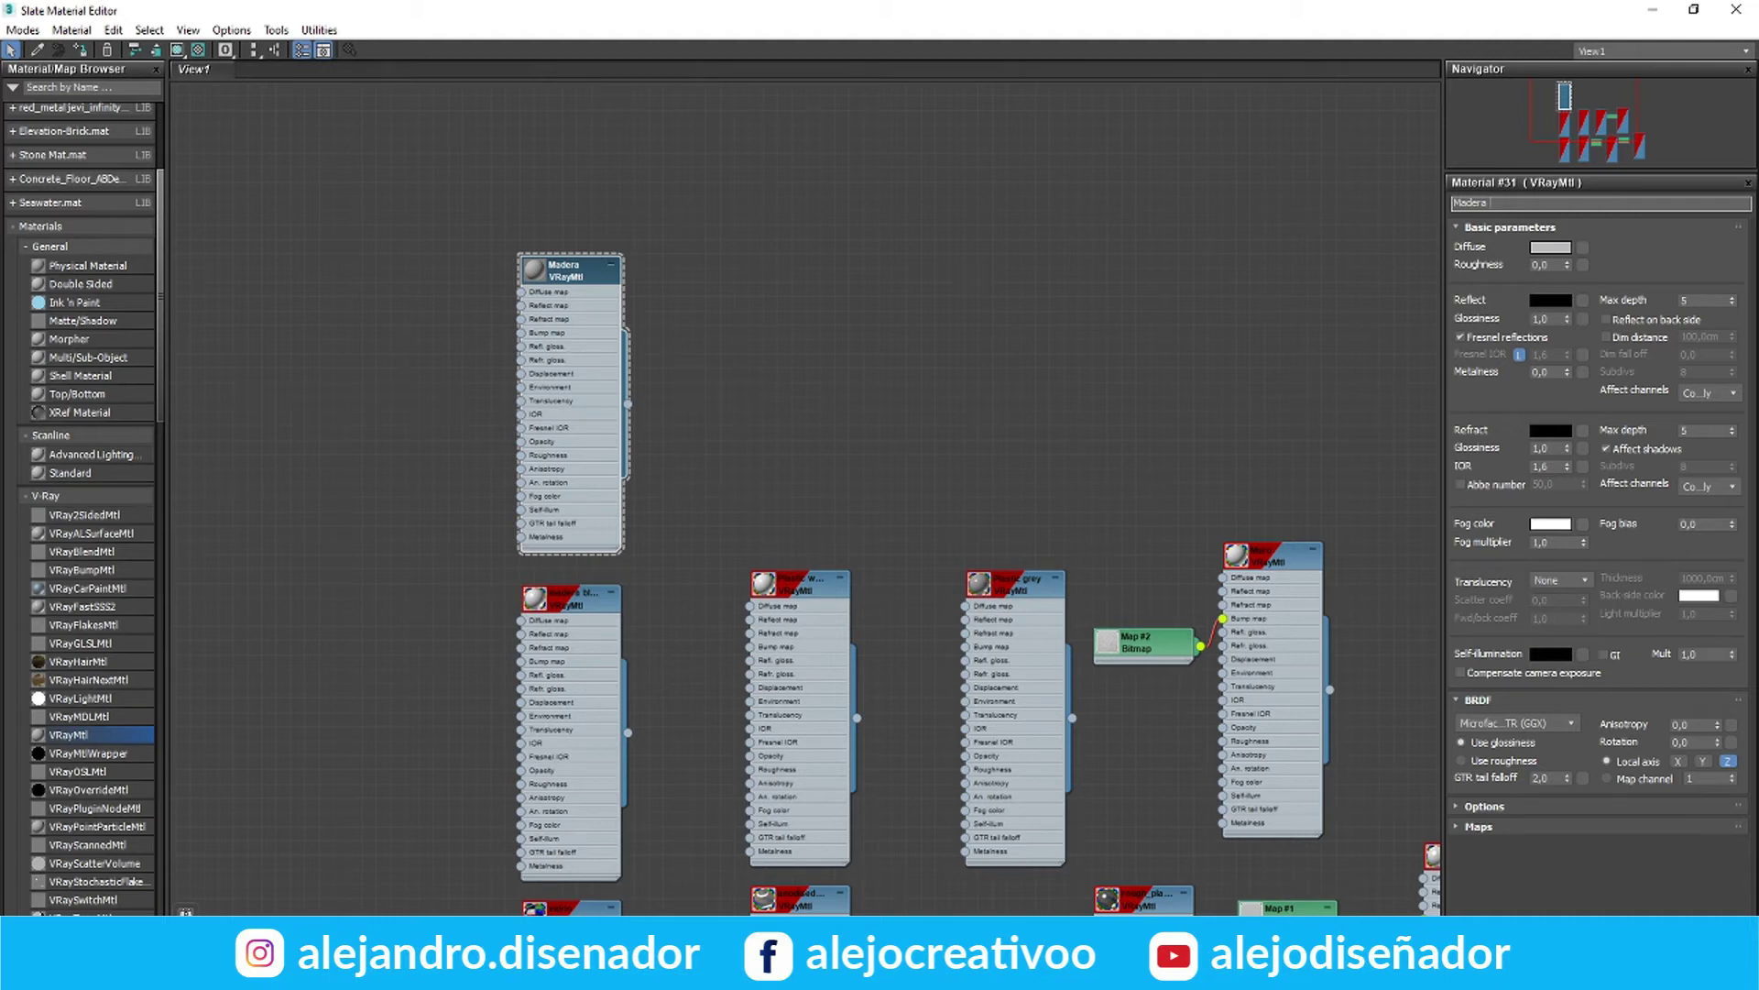
click(900, 275)
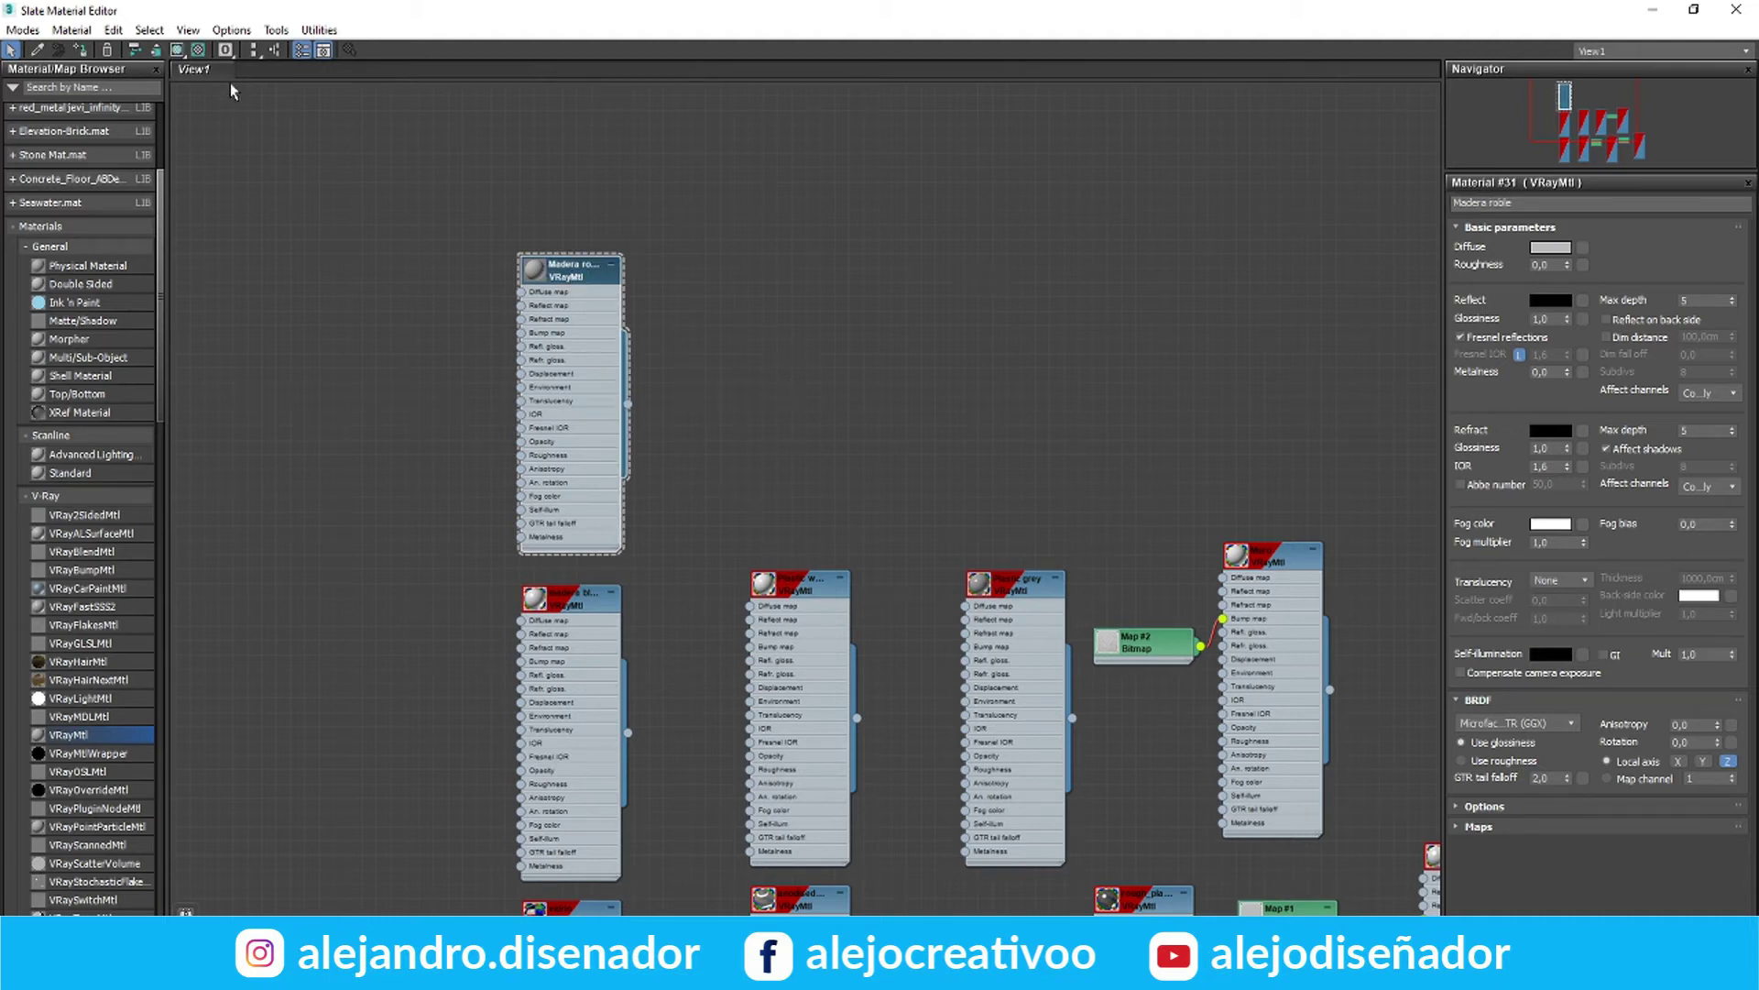
Give the wood material a white reflection color, reflection glossiness of 0.65 and an IOR of 1.53
click(1547, 303)
drag(541, 121, 542, 263)
click(679, 280)
Add a Bitmap to the wood material's Diffuse map and browse to the MADERA texture folder
drag(519, 292, 484, 300)
mouse_move(560, 316)
click(667, 260)
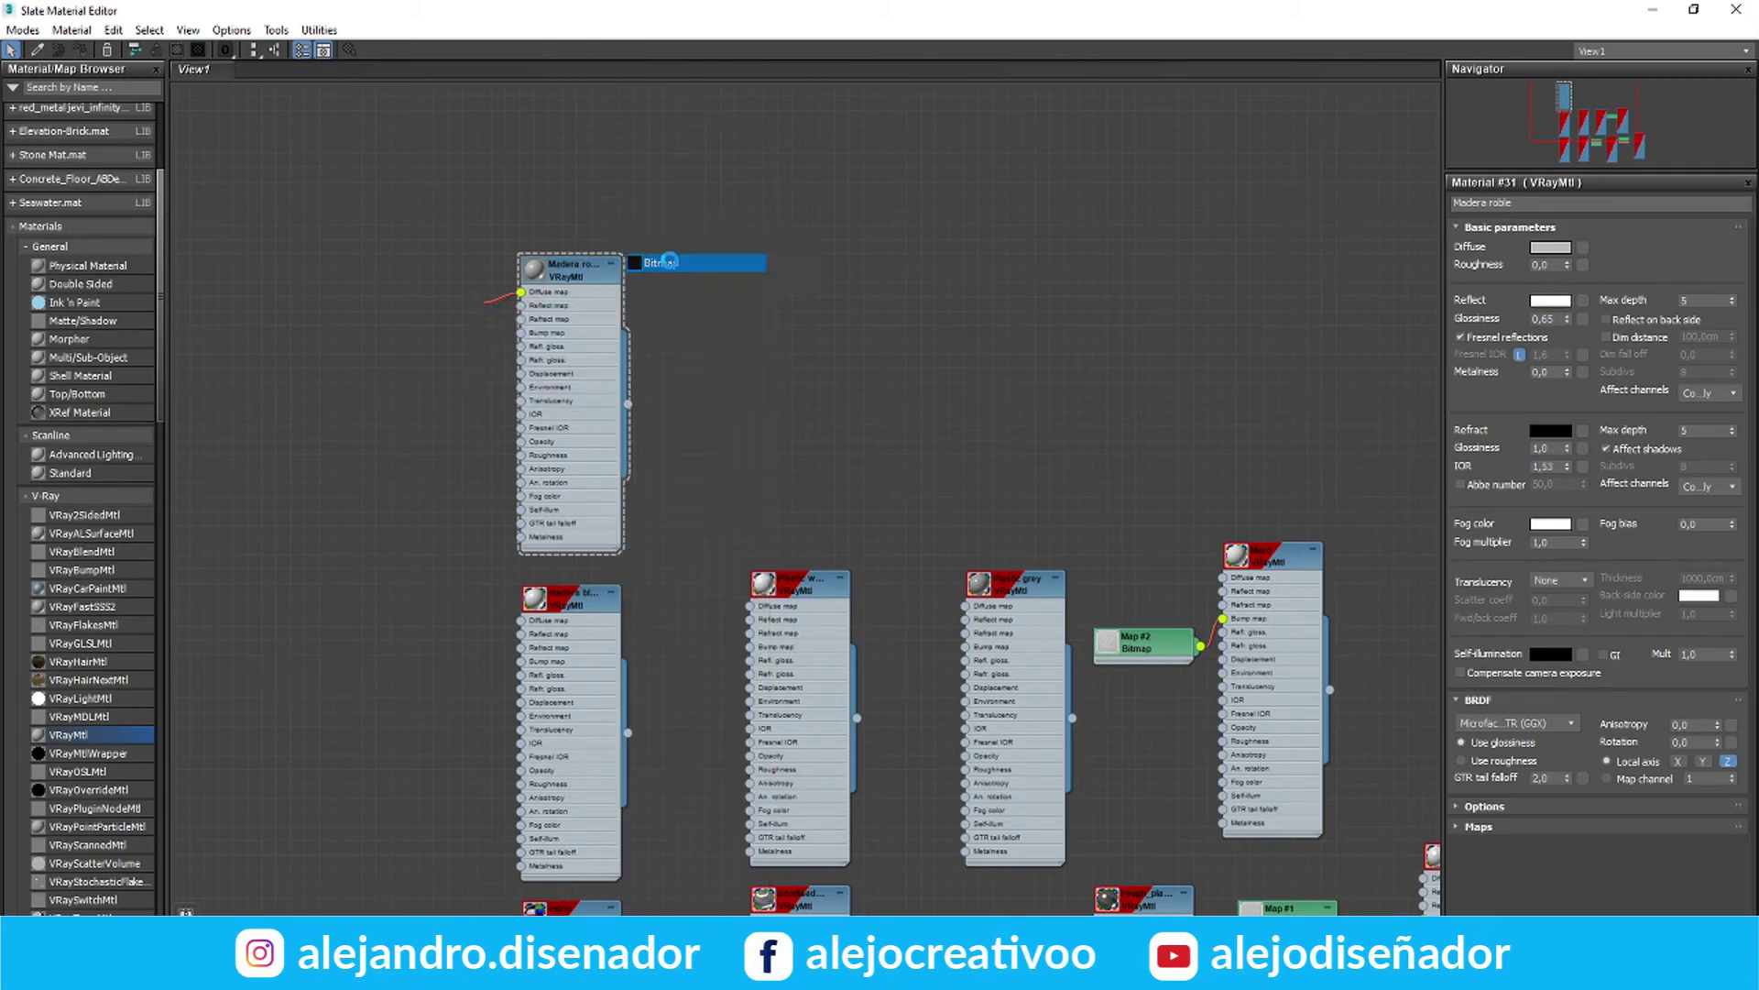
click(411, 376)
double_click(724, 396)
double_click(533, 386)
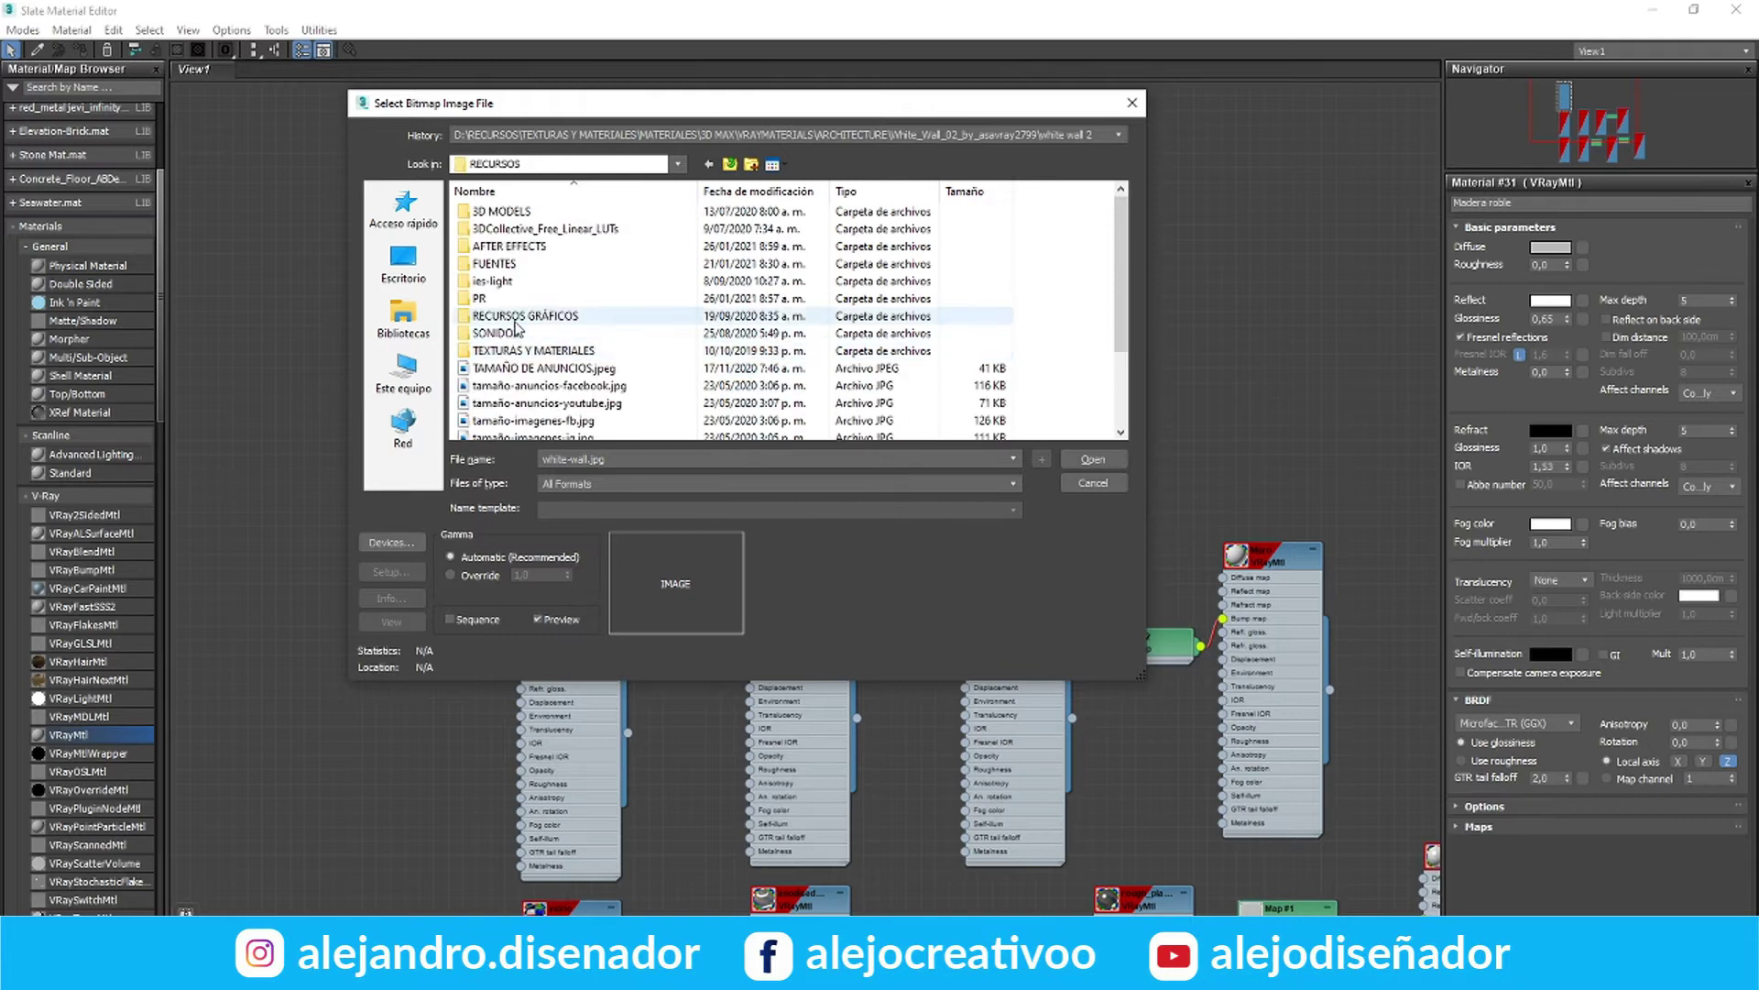
double_click(501, 353)
double_click(488, 247)
double_click(498, 281)
Load madecentro_maderas_aglomerado_robere.jpg as the diffuse bitmap with a gamma override of 2.2
scroll(596, 321, down, 3)
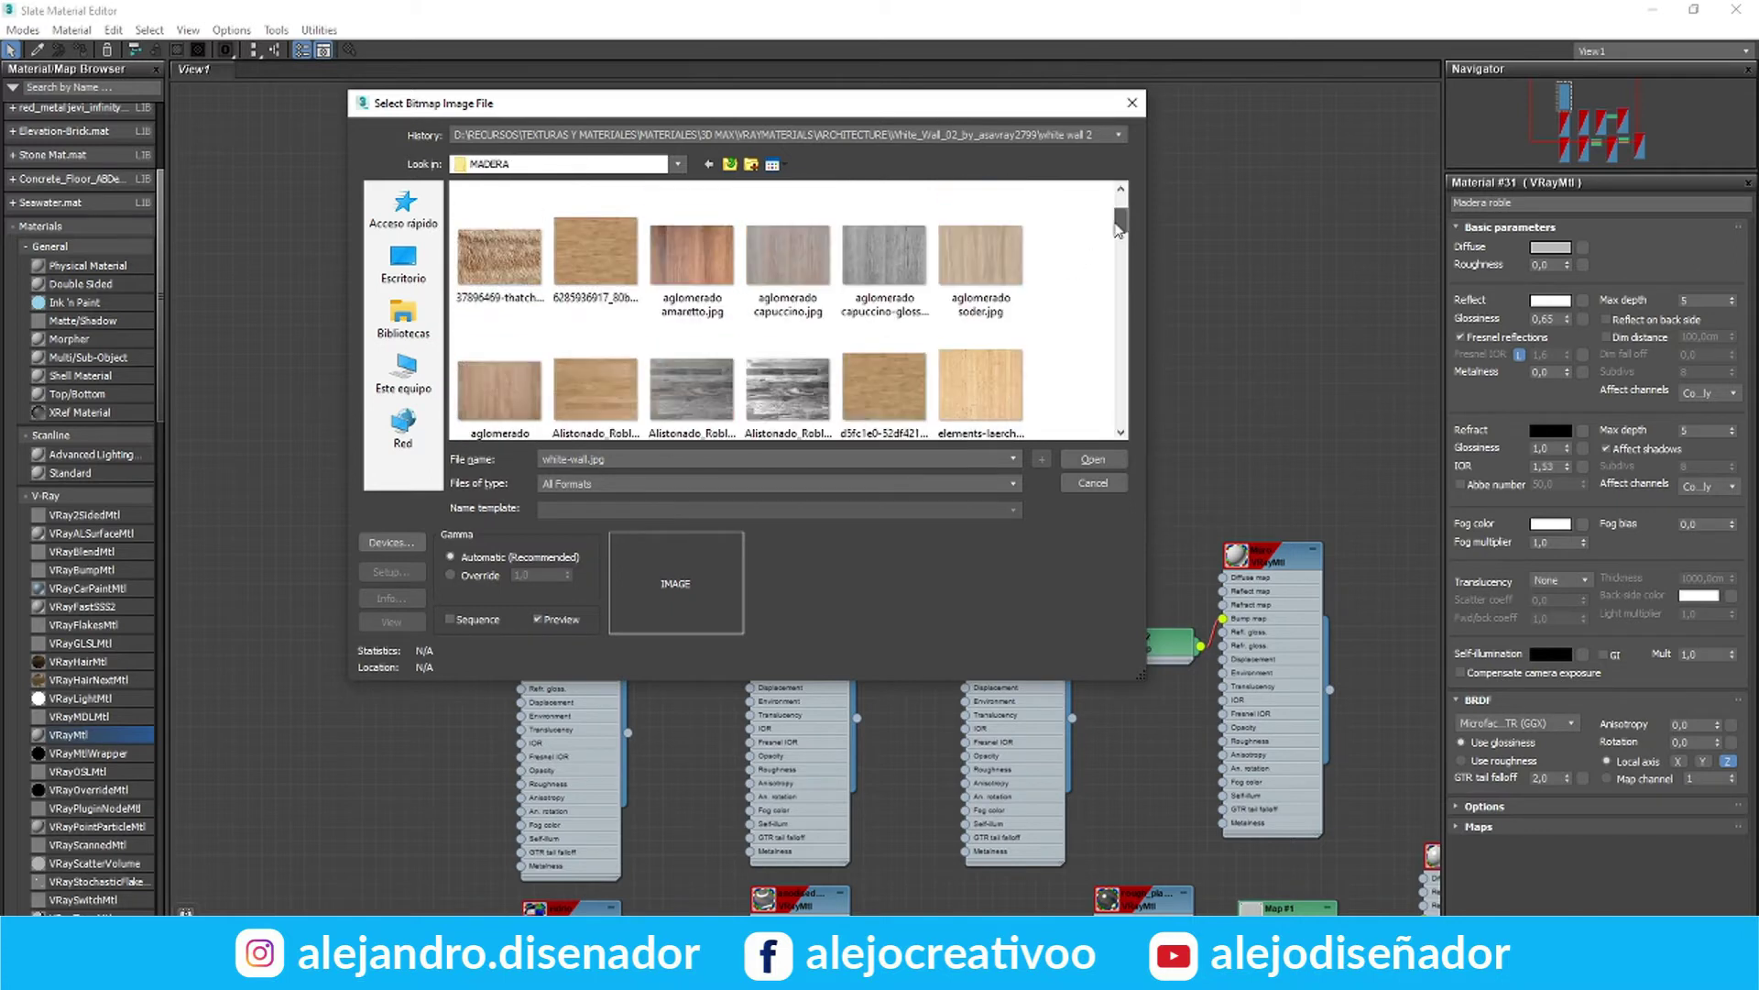
click(594, 356)
click(886, 360)
drag(1121, 228, 1130, 299)
click(500, 252)
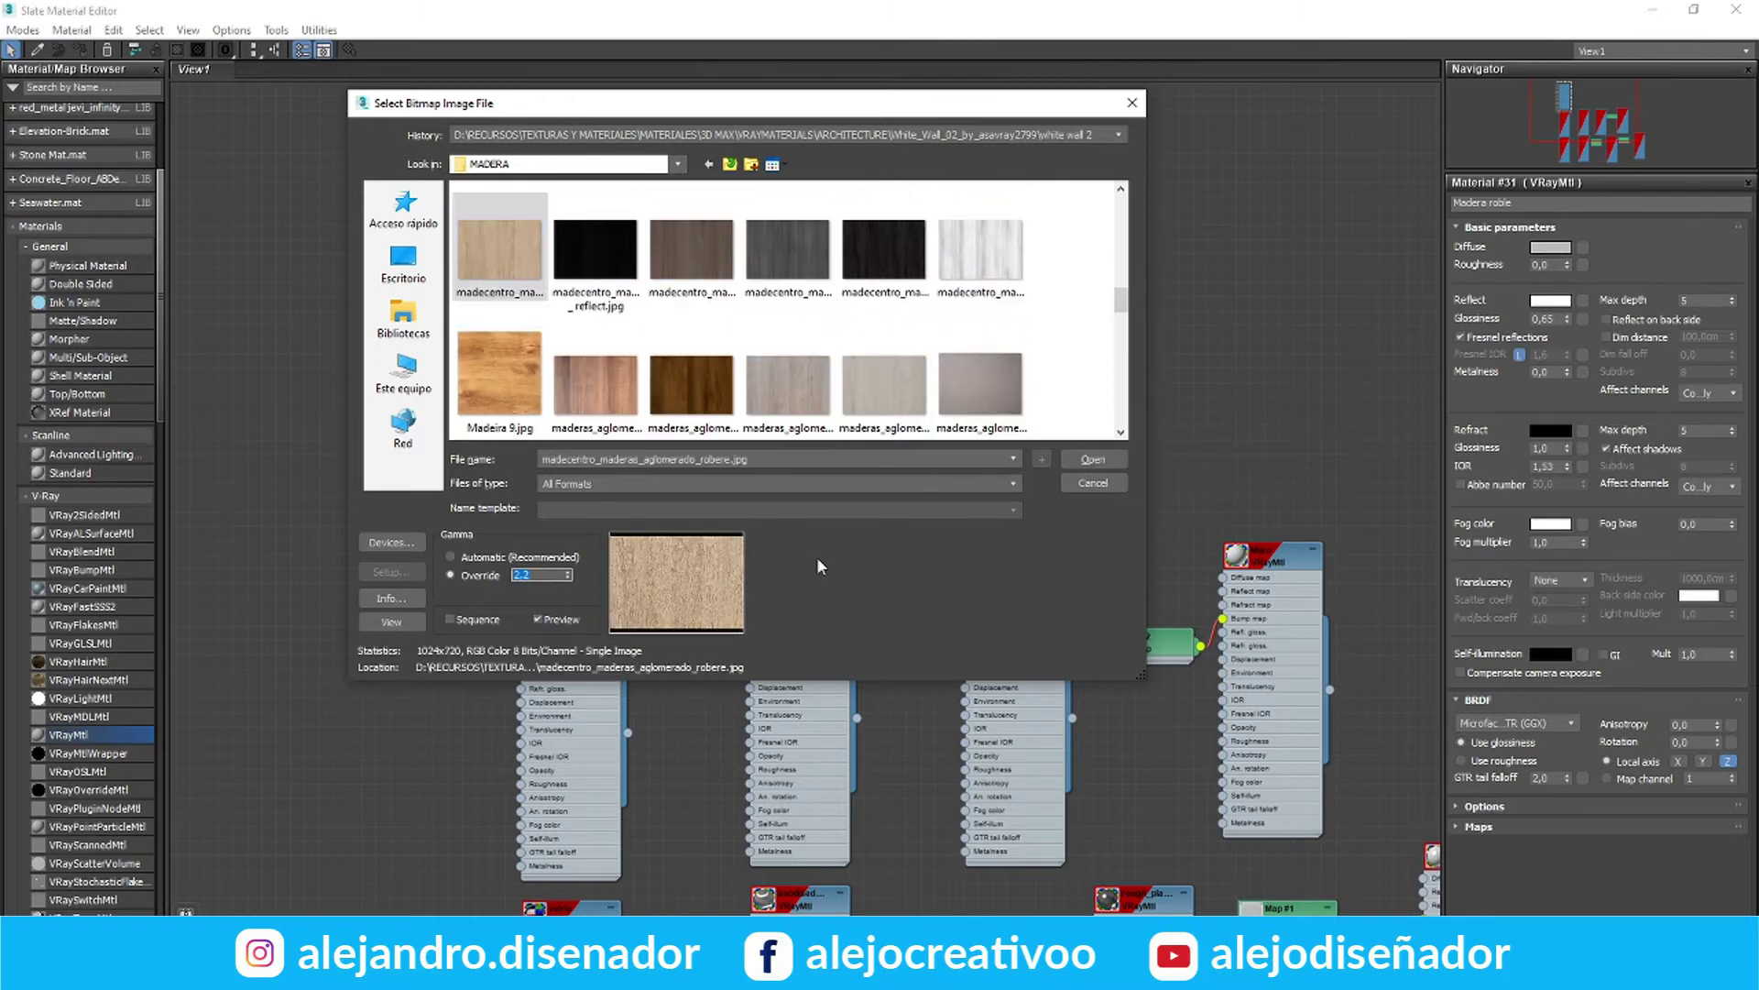
click(1093, 459)
Duplicate the wood bitmap and feed it through a monochrome Color Correction map into the material's Bump map
click(566, 282)
mouse_move(432, 305)
shift+mouse_down()
mouse_move(419, 377)
mouse_move(330, 383)
mouse_move(410, 382)
shift+mouse_up()
click(180, 55)
mouse_move(461, 700)
mouse_move(736, 693)
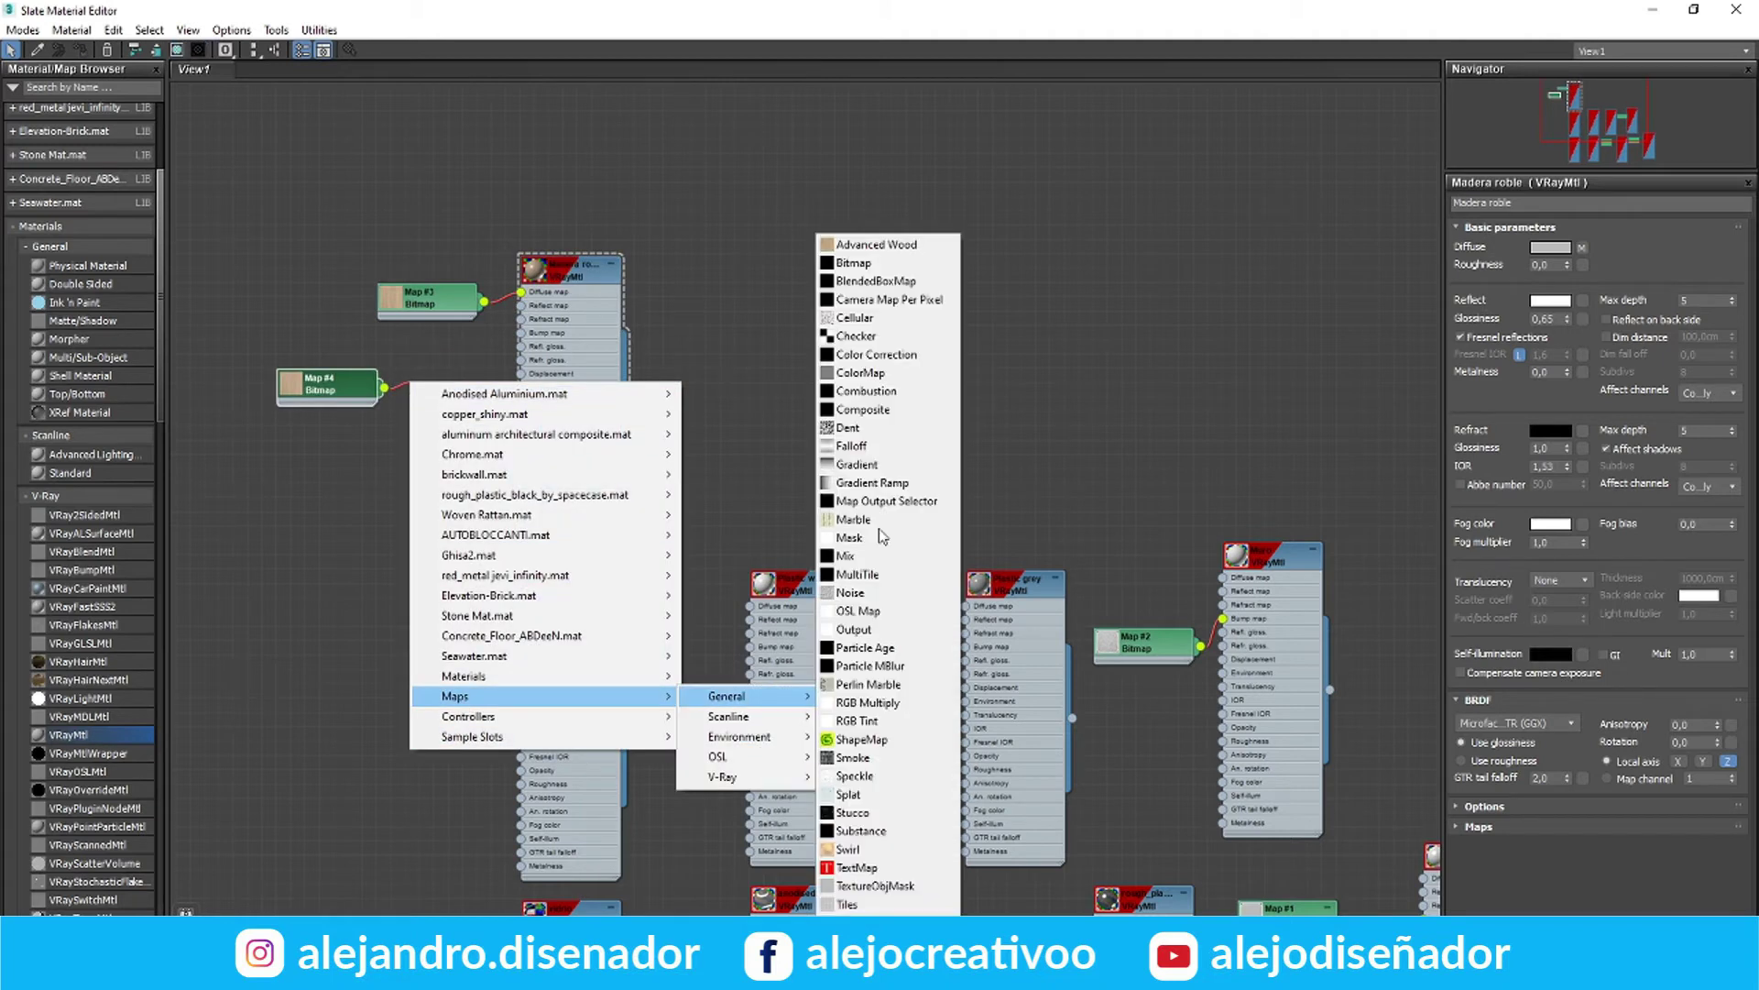
click(875, 354)
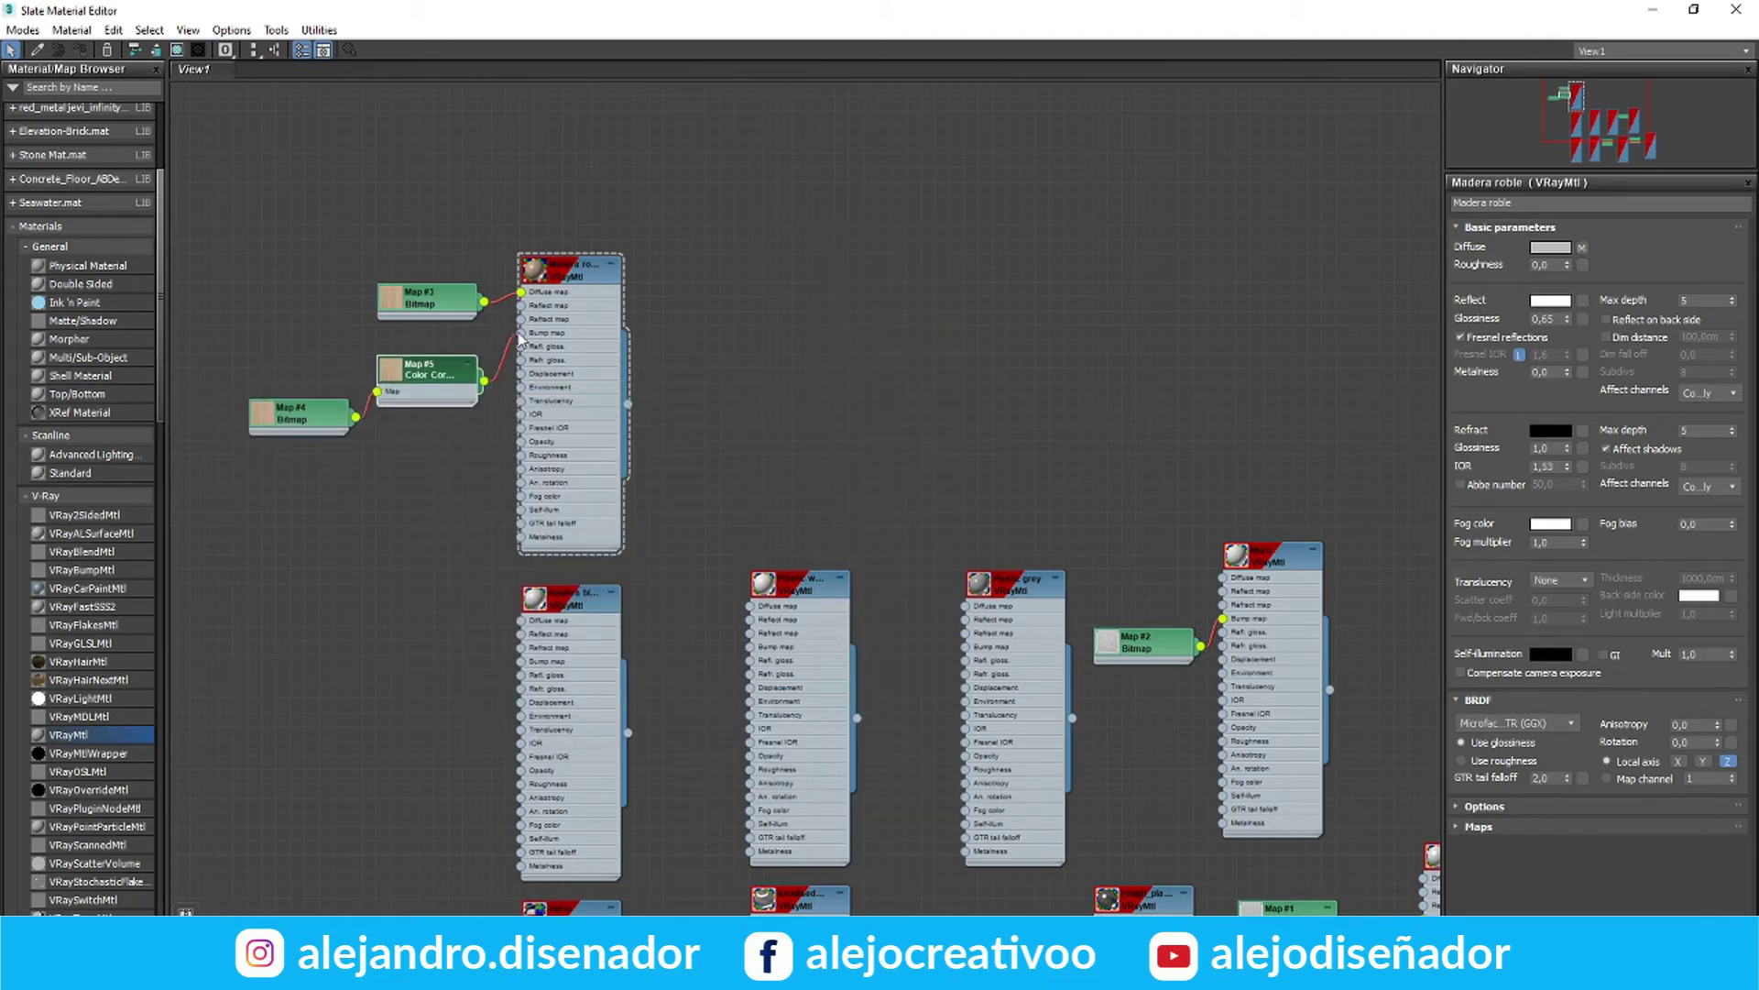
double_click(409, 381)
click(1495, 313)
Rename the material Madera rovere, assign it to the post and close the material editor
double_click(573, 272)
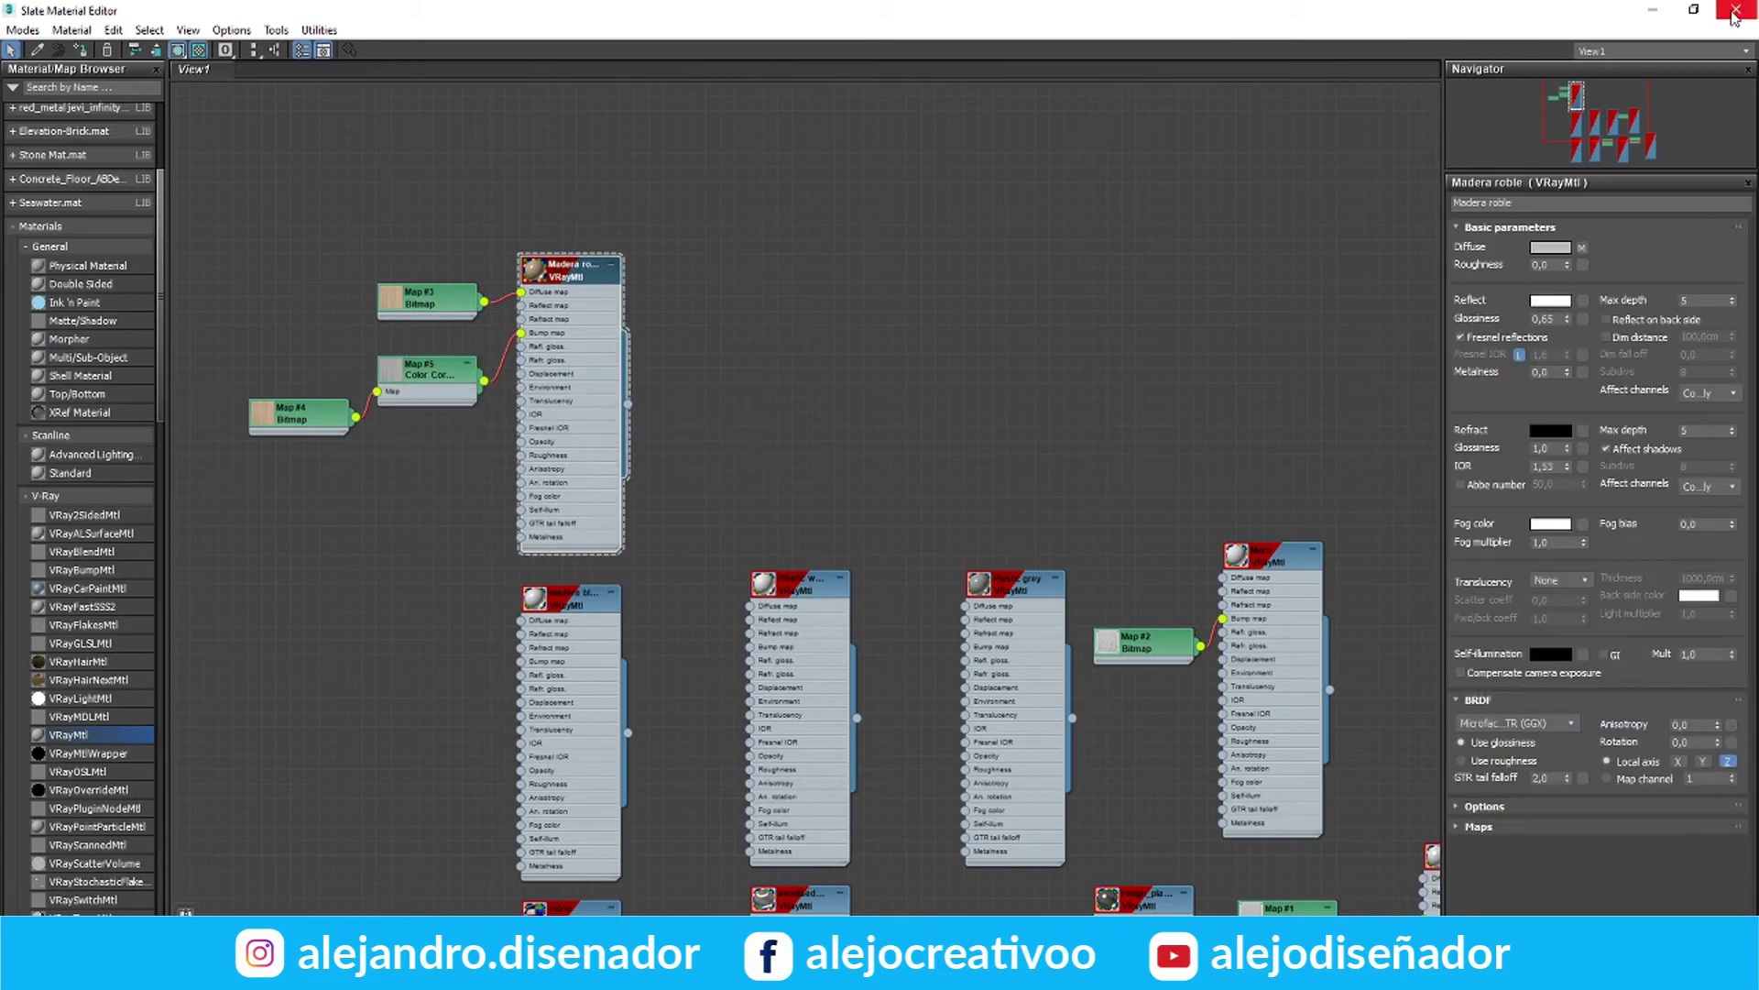
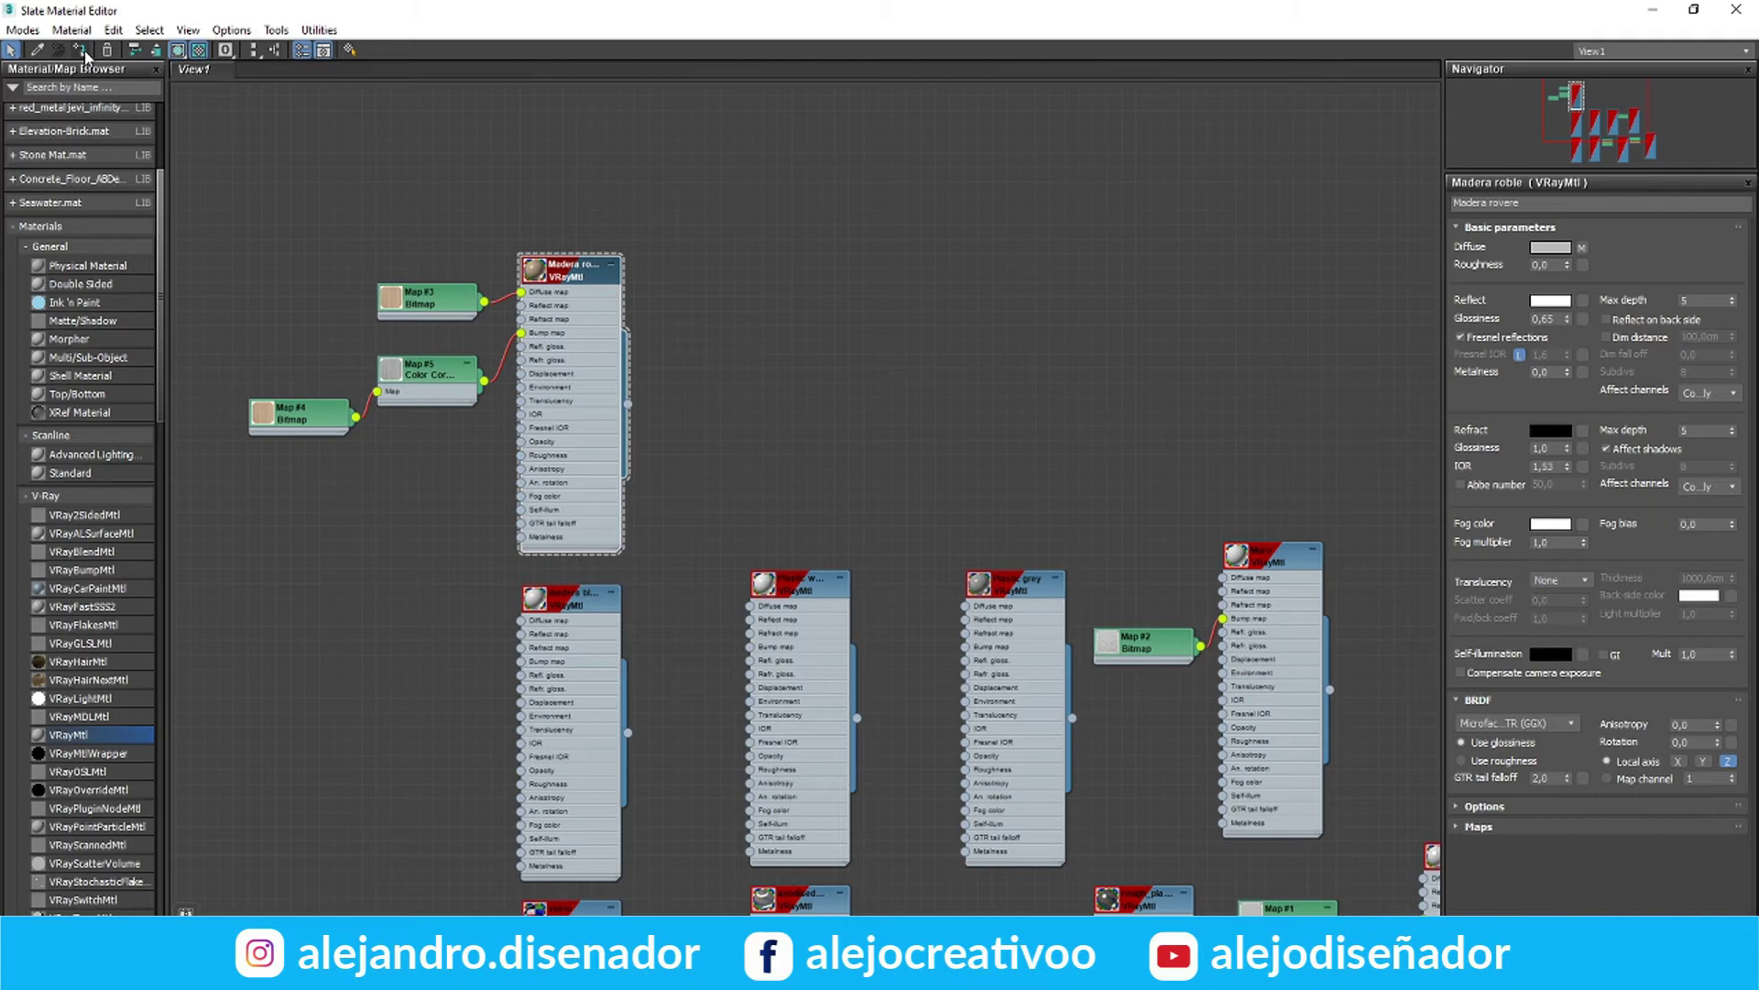
click(1737, 9)
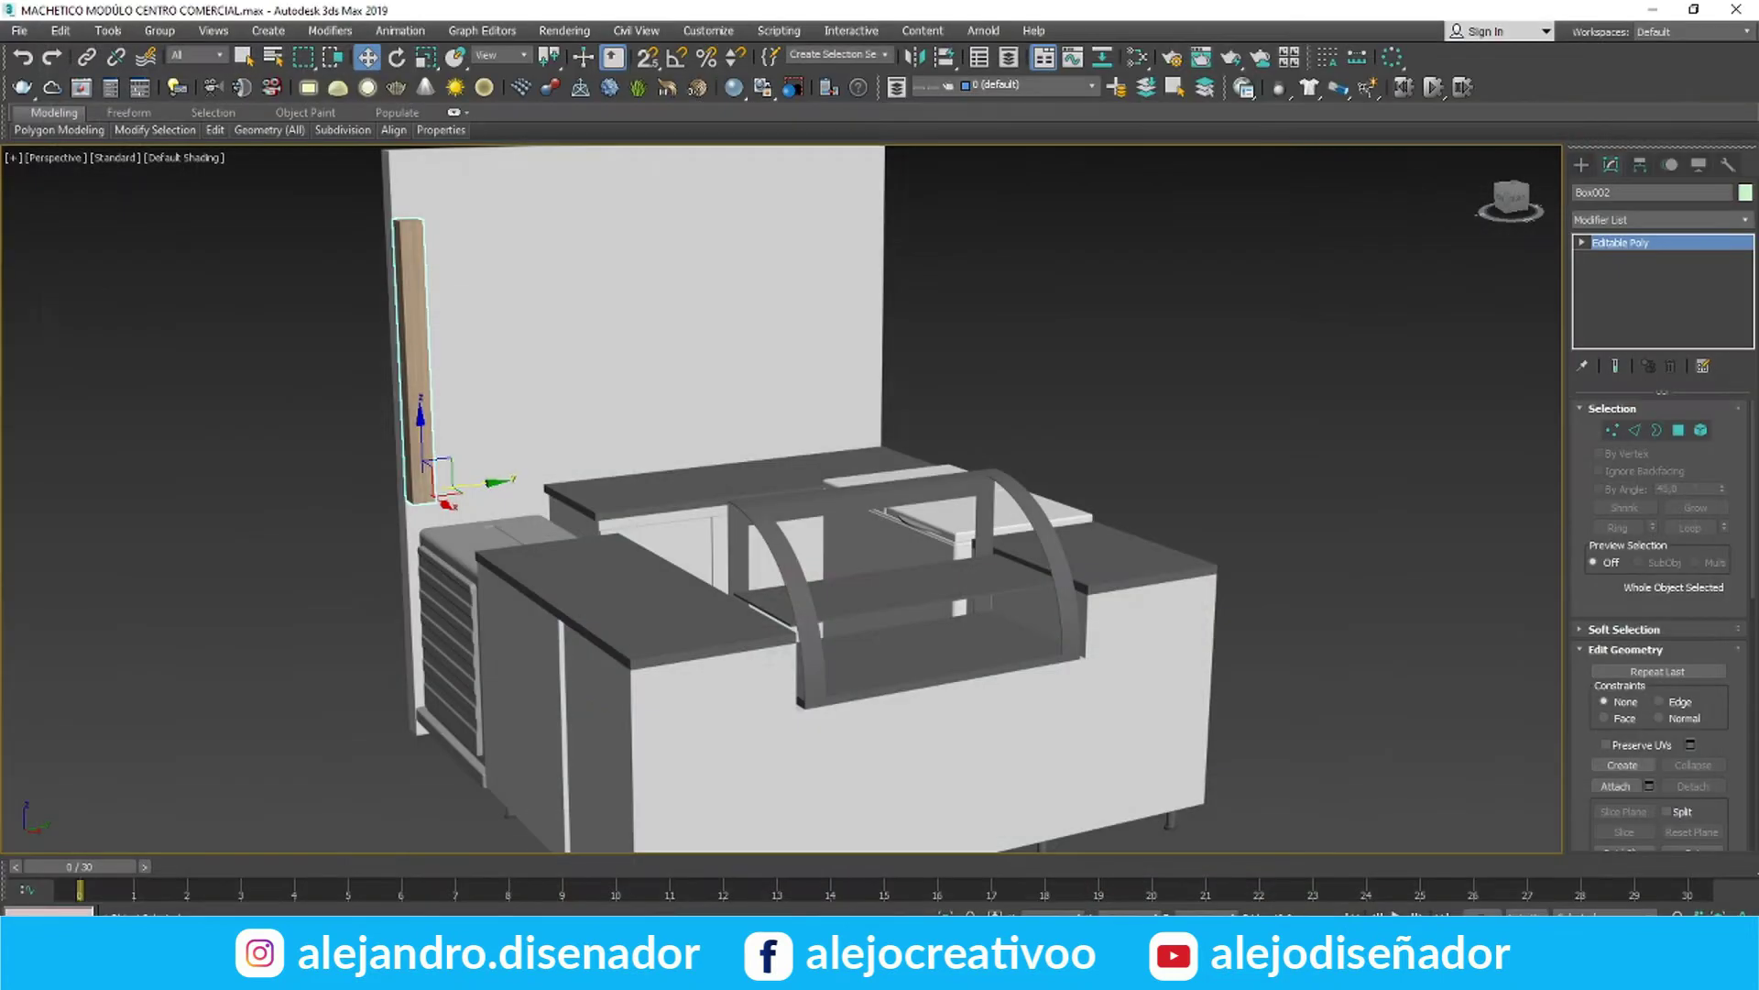
Add a UVW Map modifier with Box mapping to the post
click(1745, 222)
scroll(1649, 550, down, 3)
click(1641, 518)
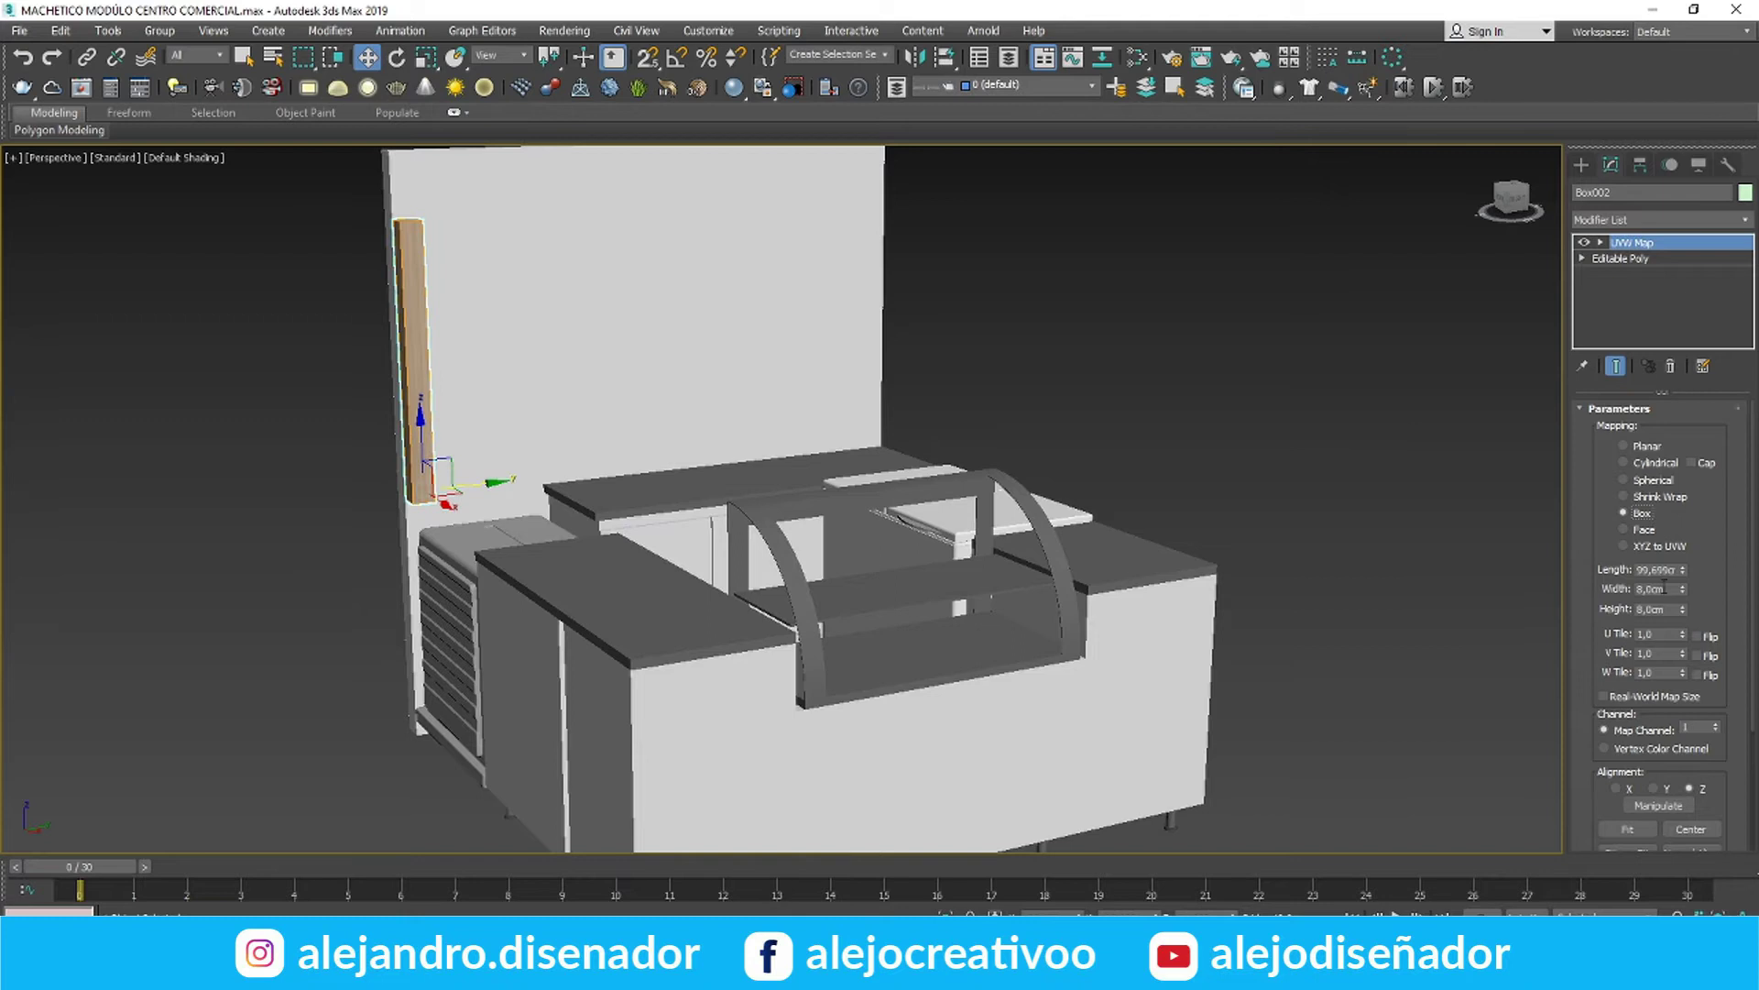
Set the post's UVW mapping length, width and height to 50 cm each
scroll(385, 356, up, 5)
middle_drag(385, 355, 361, 451)
drag(1682, 589, 1663, 439)
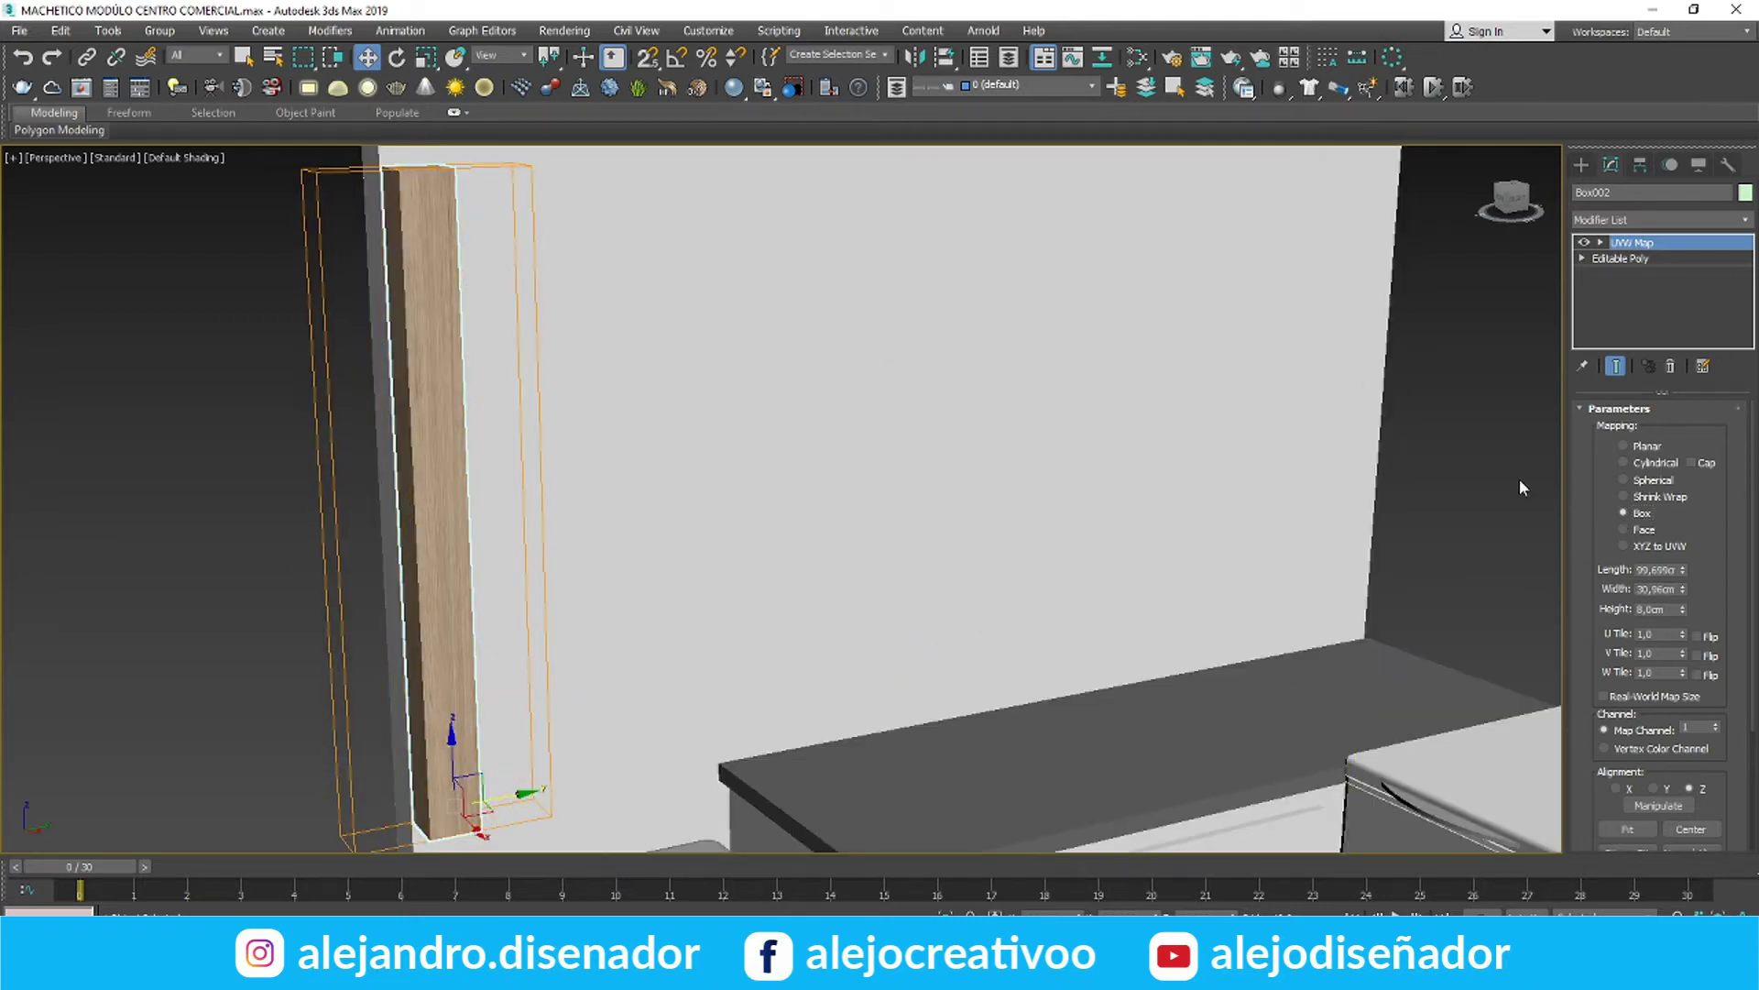
text(50)
key(Return)
double_click(1664, 589)
text(50)
key(Return)
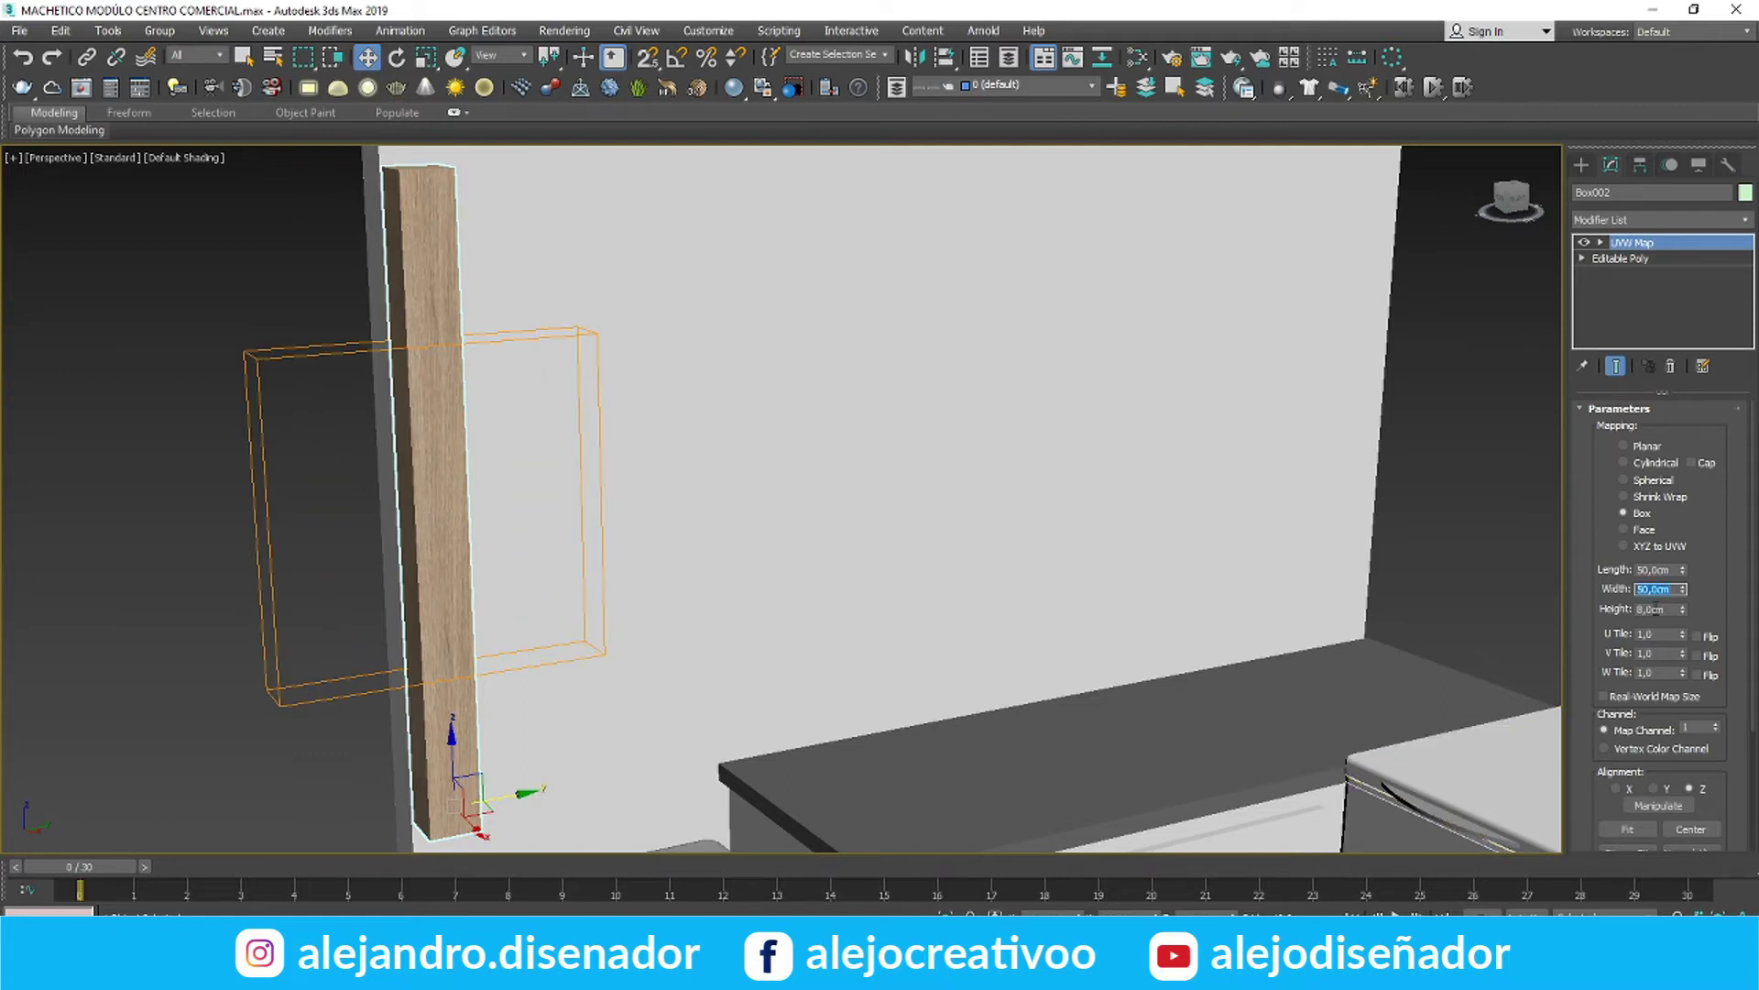
key(Return)
Move the post away from the wall to the outer front corner of the counter
click(1744, 935)
click(1721, 934)
click(1744, 934)
drag(486, 513, 742, 526)
scroll(601, 534, down, 5)
scroll(601, 534, up, 3)
key(w)
drag(547, 678, 876, 734)
key(alt+w)
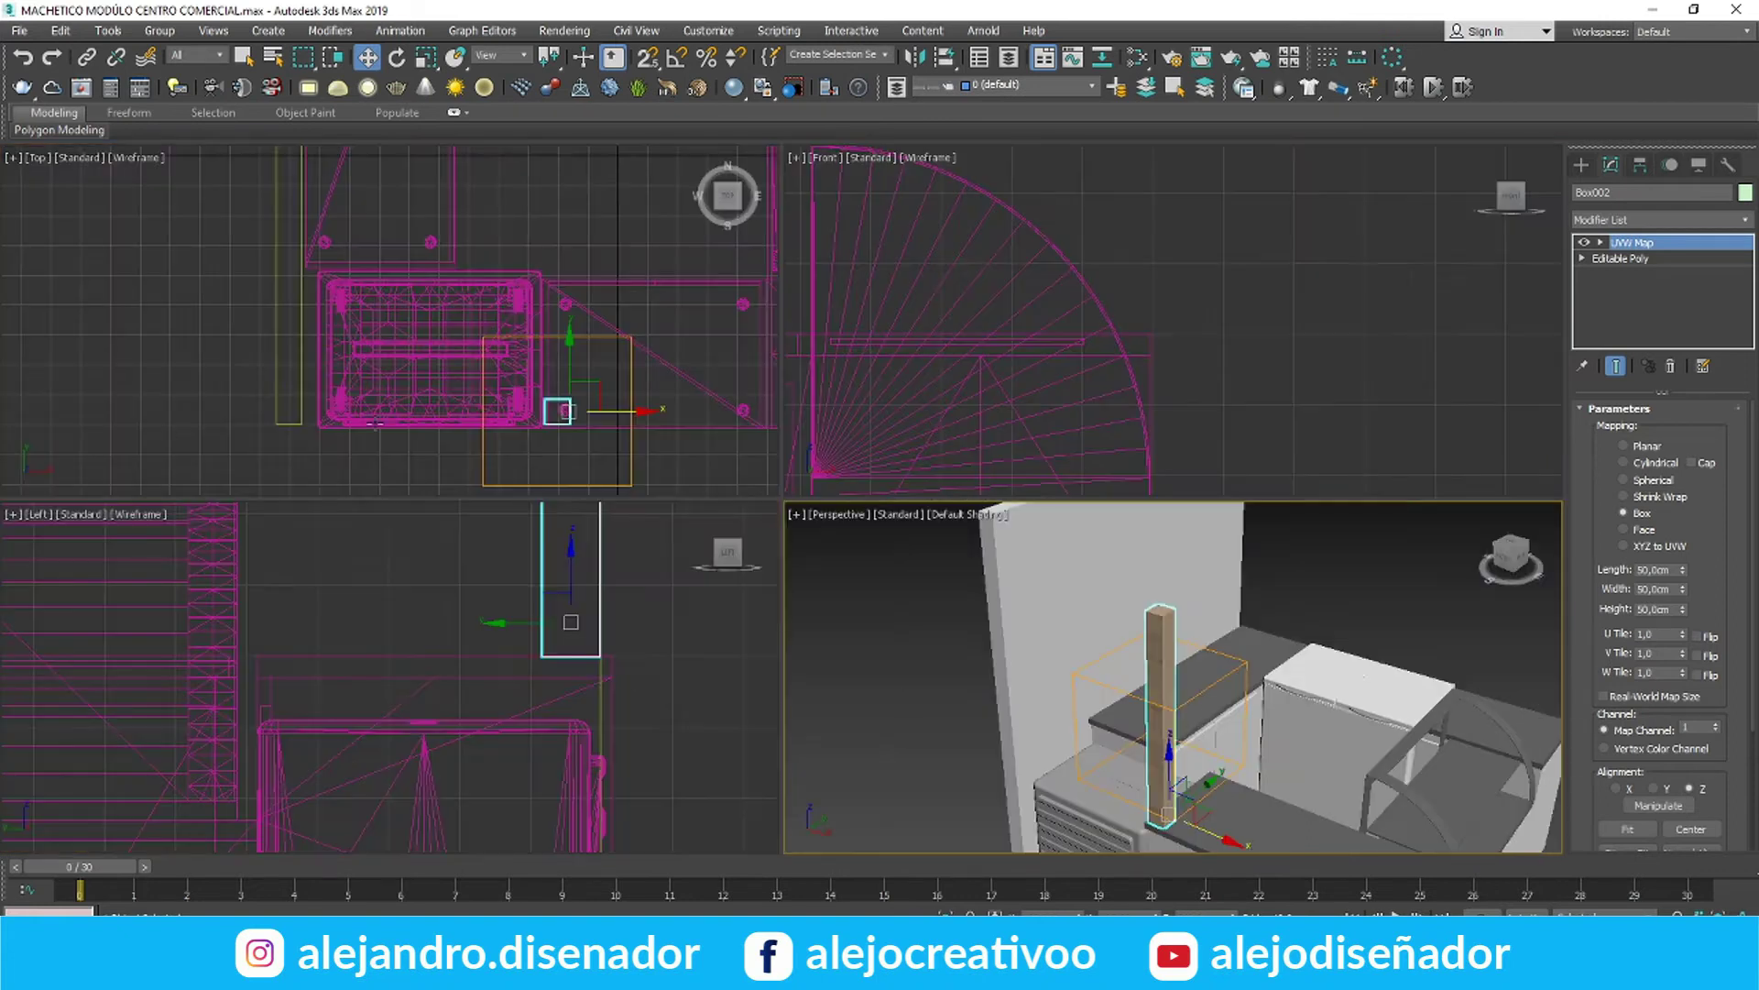
drag(349, 396, 630, 413)
scroll(607, 376, up, 5)
scroll(471, 419, down, 8)
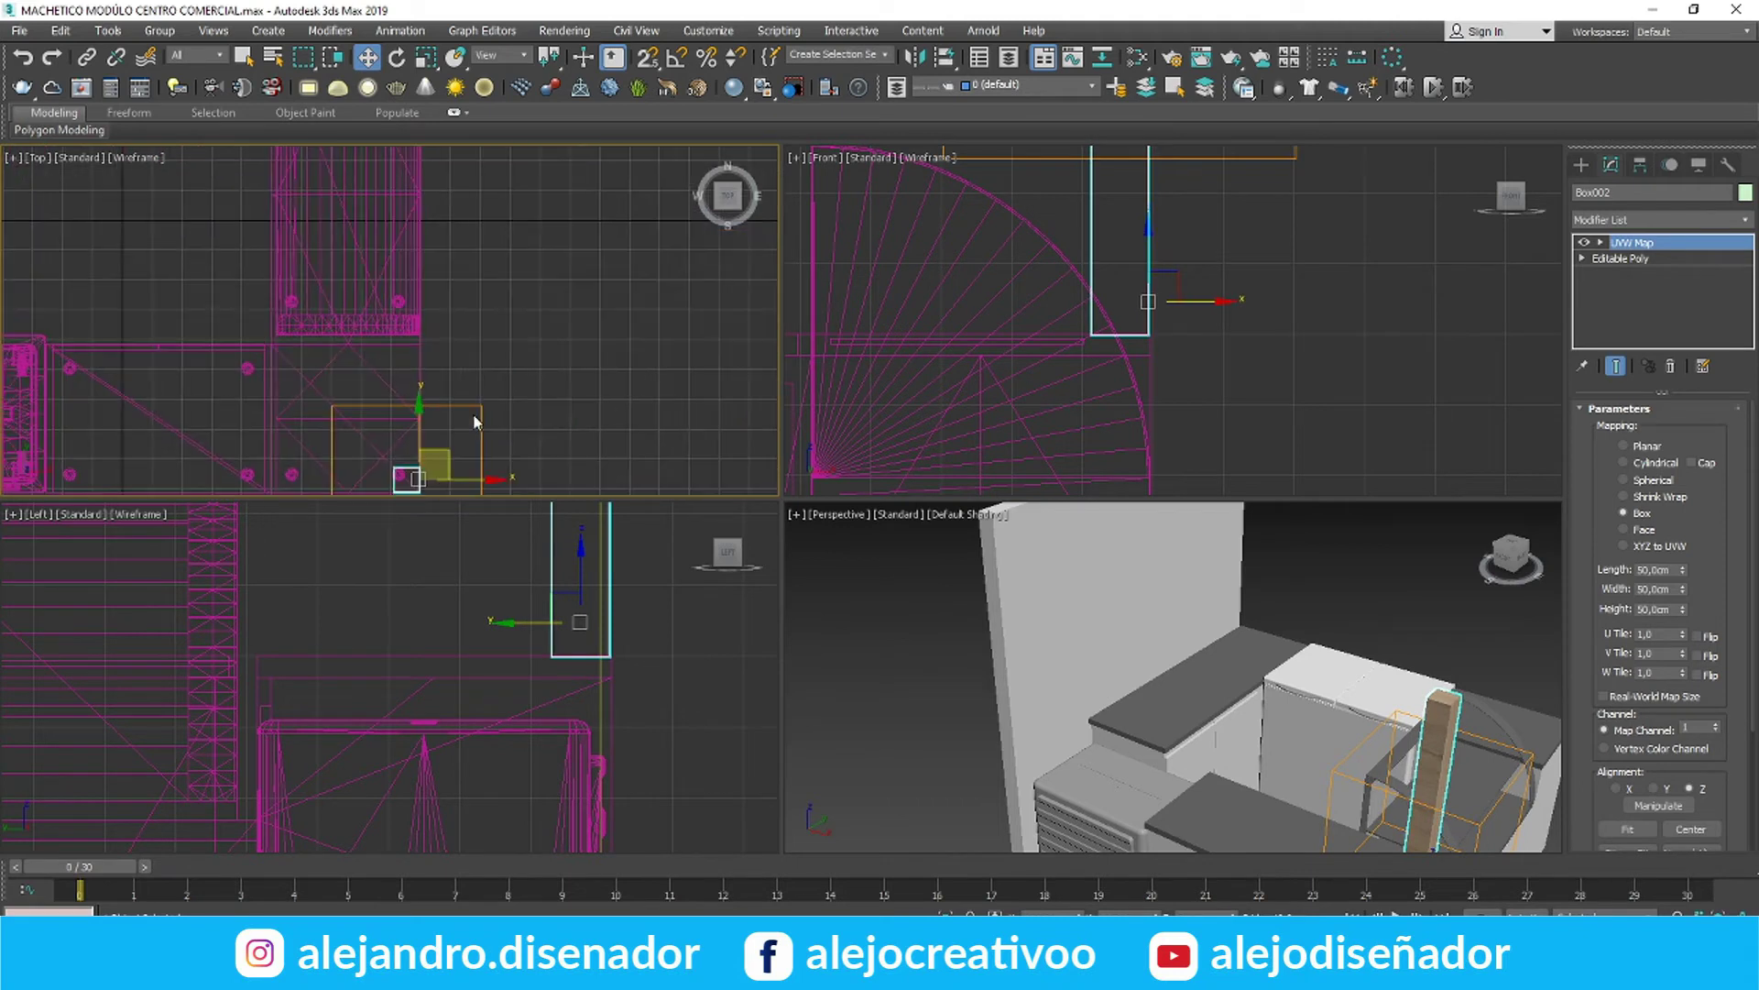
Center the post's pivot on the object and copy the post to the opposite front corner of the counter
click(1640, 164)
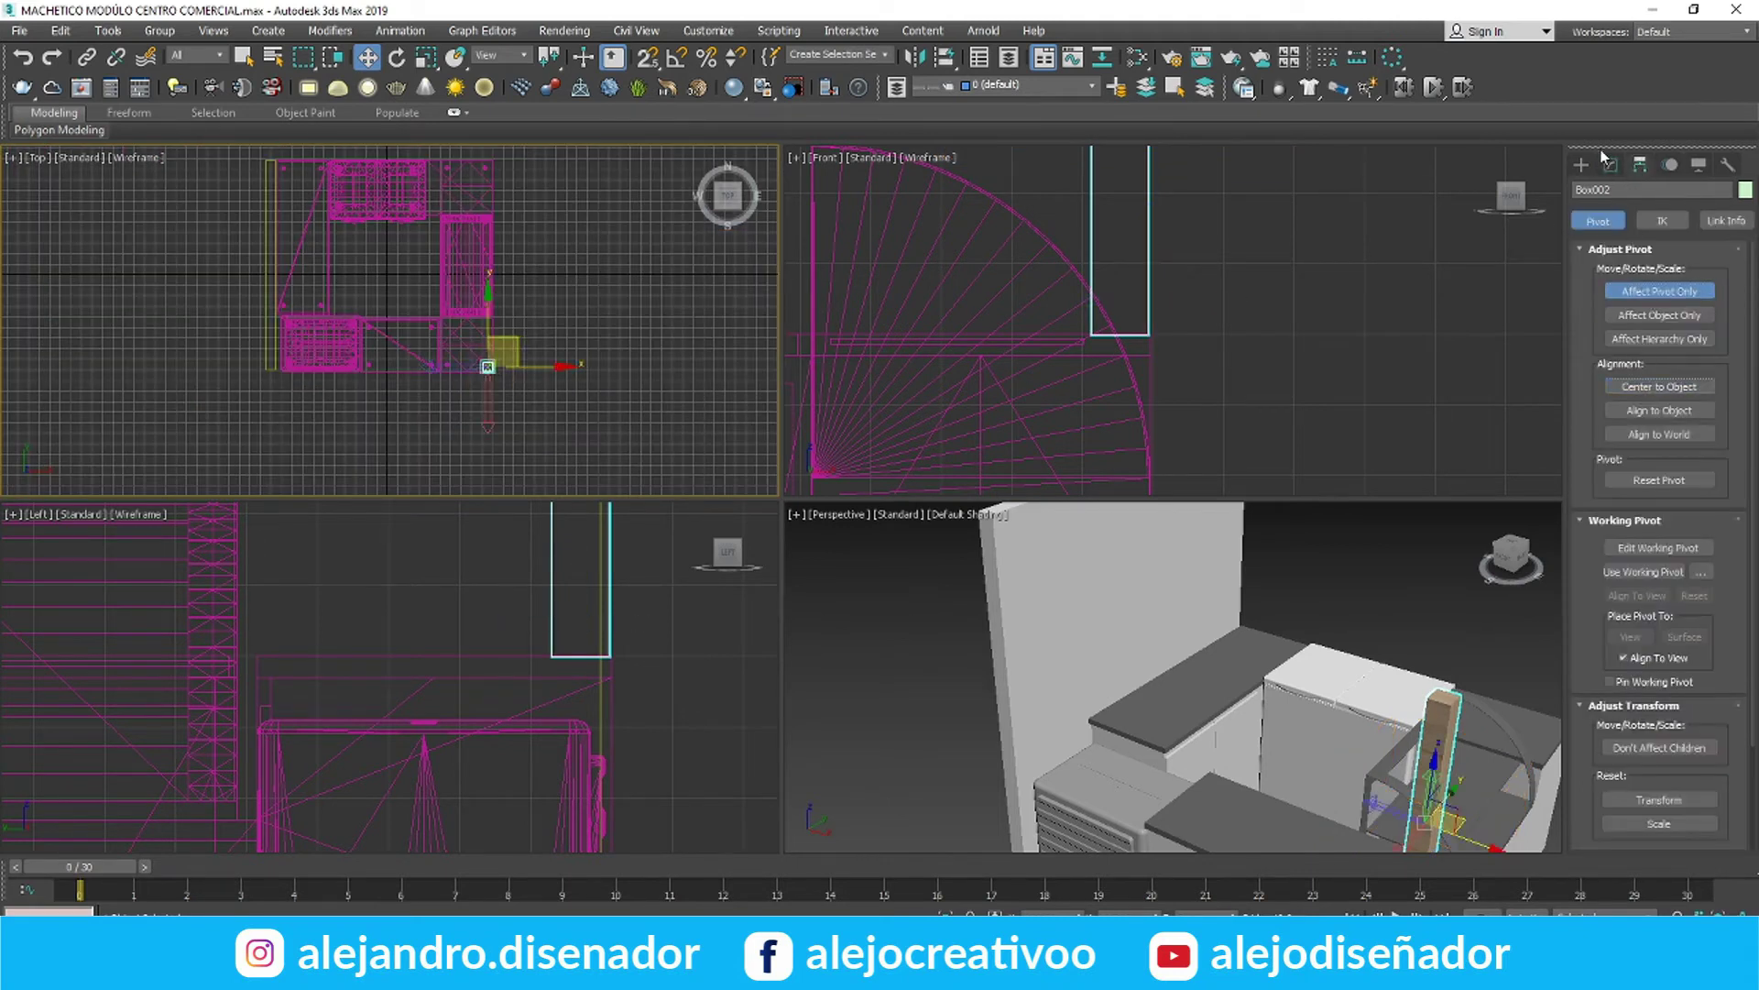
click(1611, 164)
middle_drag(491, 366, 449, 446)
mouse_move(449, 445)
shift+mouse_down()
mouse_move(446, 253)
mouse_move(511, 232)
shift+mouse_up()
click(881, 560)
scroll(438, 235, up, 8)
scroll(506, 279, down, 7)
middle_drag(507, 283, 519, 190)
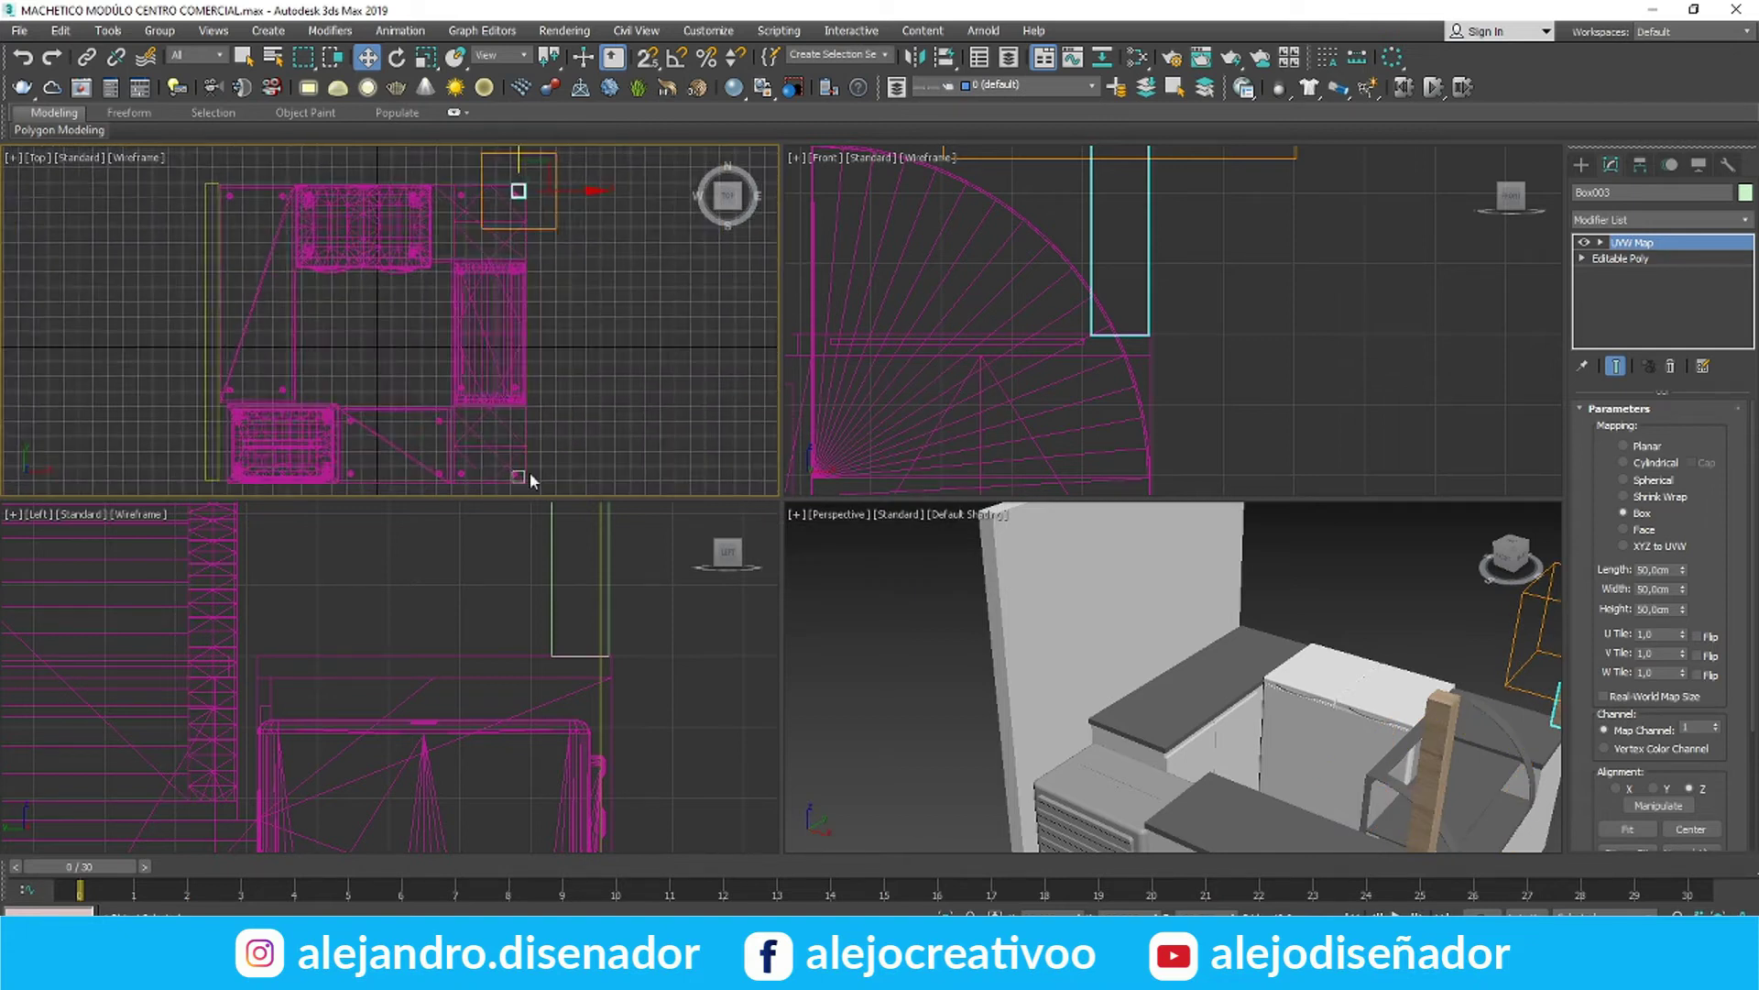
Select both front posts and copy them to the two corners beside the back wall
scroll(524, 480, up, 7)
ctrl+click(510, 476)
scroll(520, 474, down, 7)
middle_drag(520, 474, 523, 406)
shift+drag(562, 267, 271, 277)
click(904, 562)
Lower the bottom vertices of the wall-side post beside the slatted appliance to the floor
click(1023, 660)
click(1622, 259)
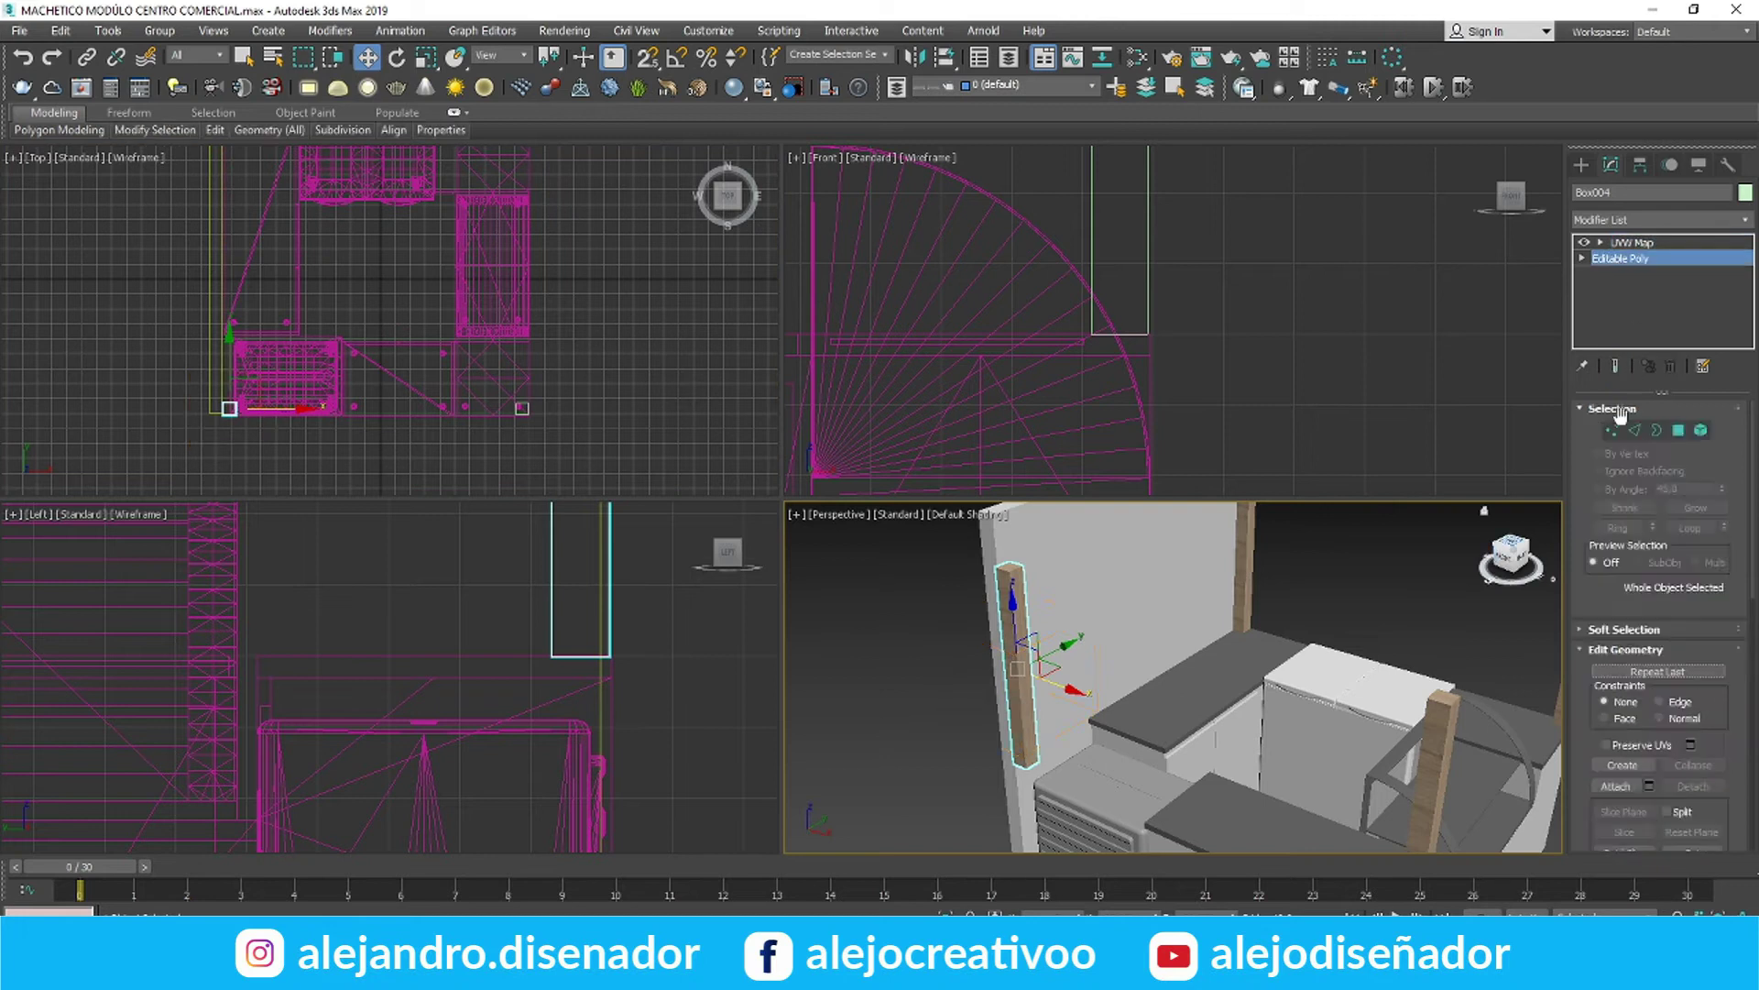
click(1612, 430)
middle_drag(530, 656, 514, 617)
drag(562, 547, 562, 754)
middle_drag(555, 752, 563, 592)
scroll(572, 601, down, 5)
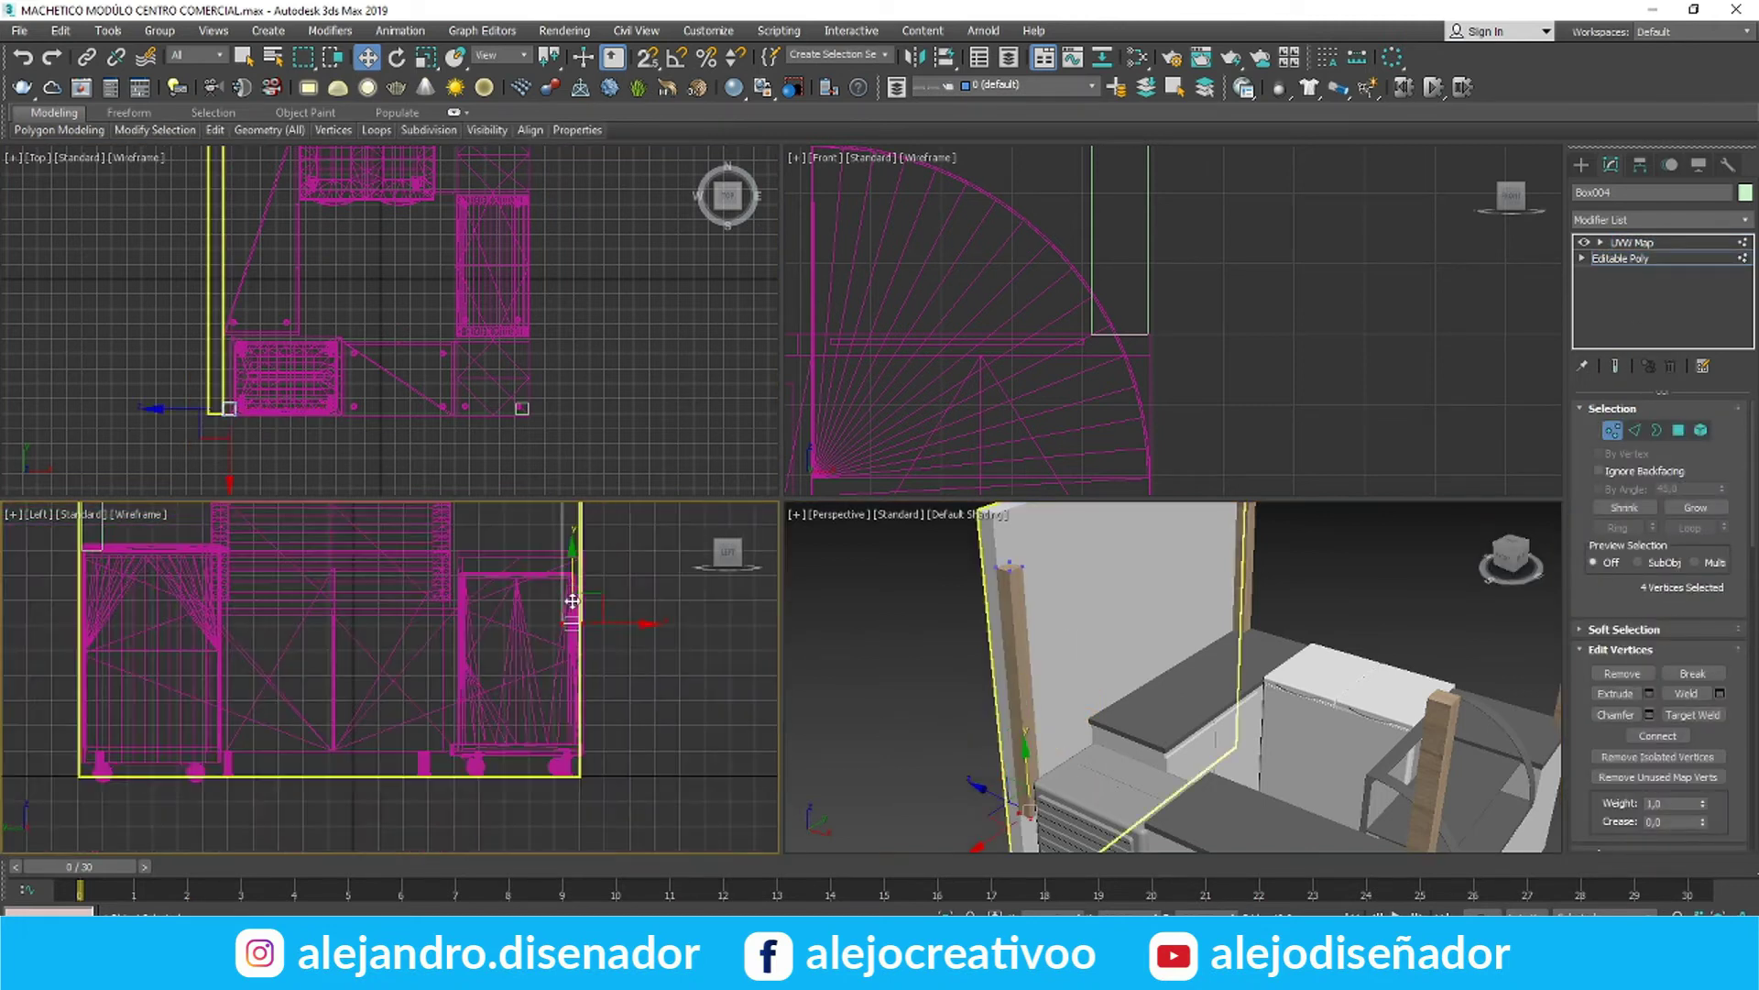
scroll(572, 766, up, 6)
middle_drag(572, 766, 535, 592)
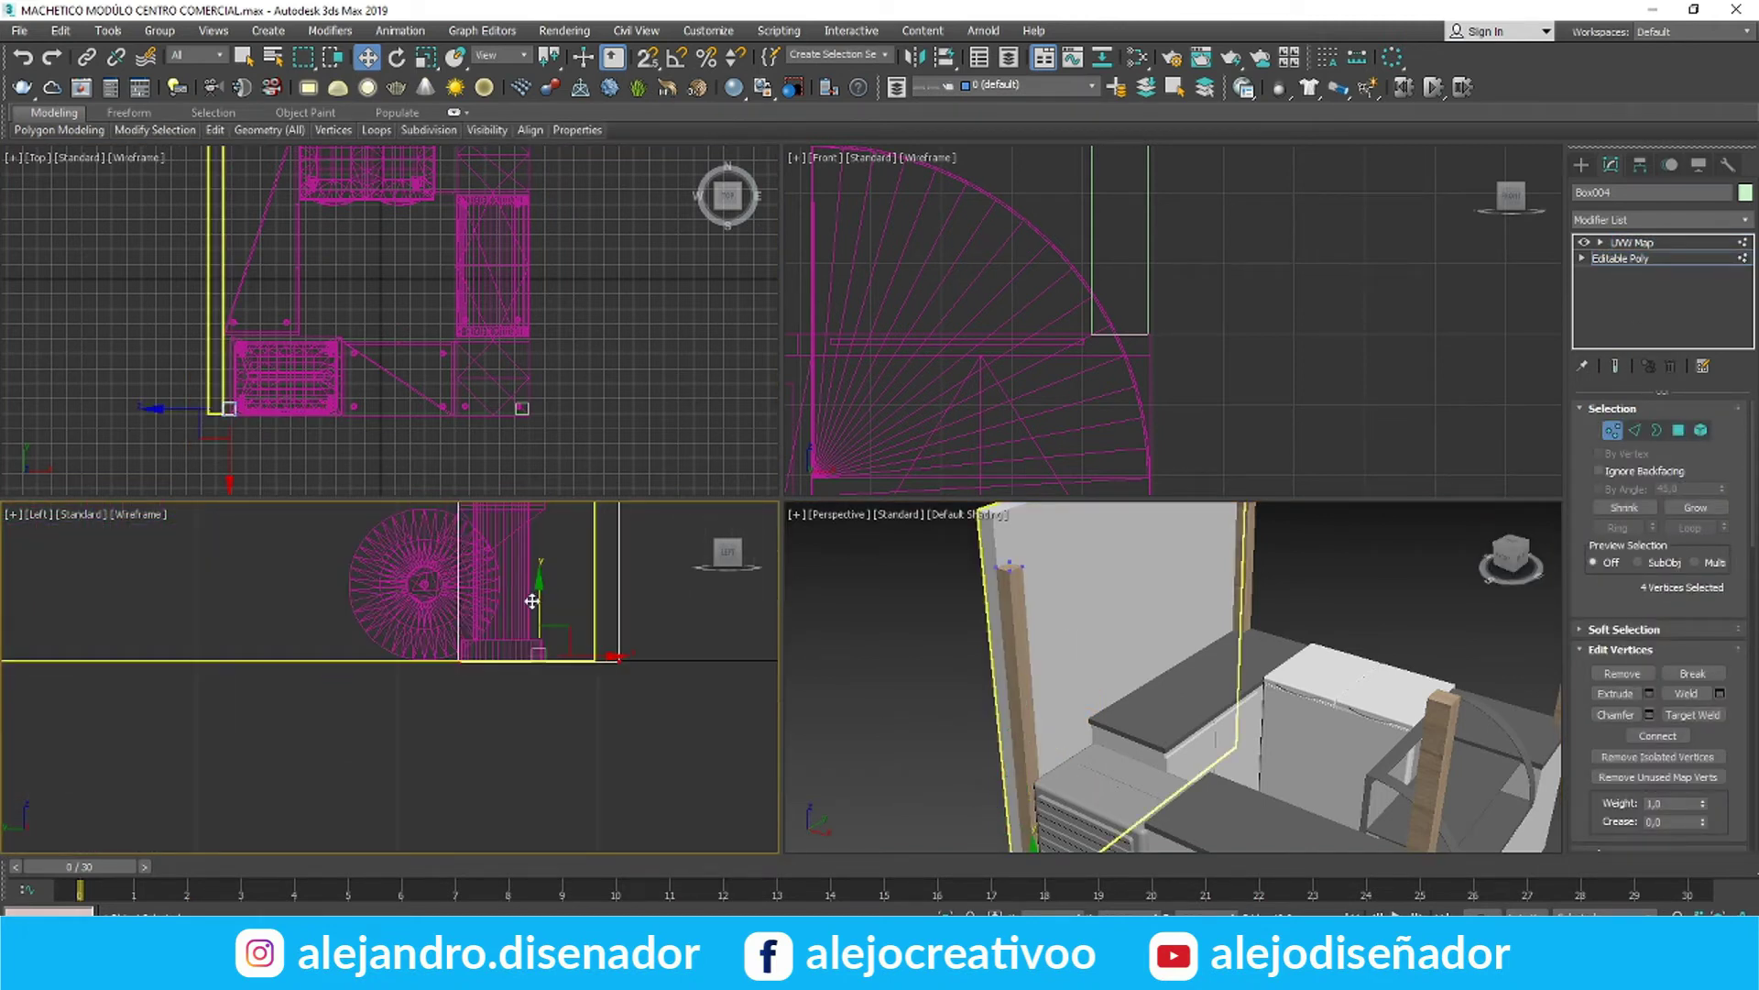
click(1613, 430)
Make a copy of the long wall-side post beside the slatted appliance
click(1416, 587)
click(1744, 938)
middle_drag(728, 449, 534, 556)
scroll(534, 556, down, 4)
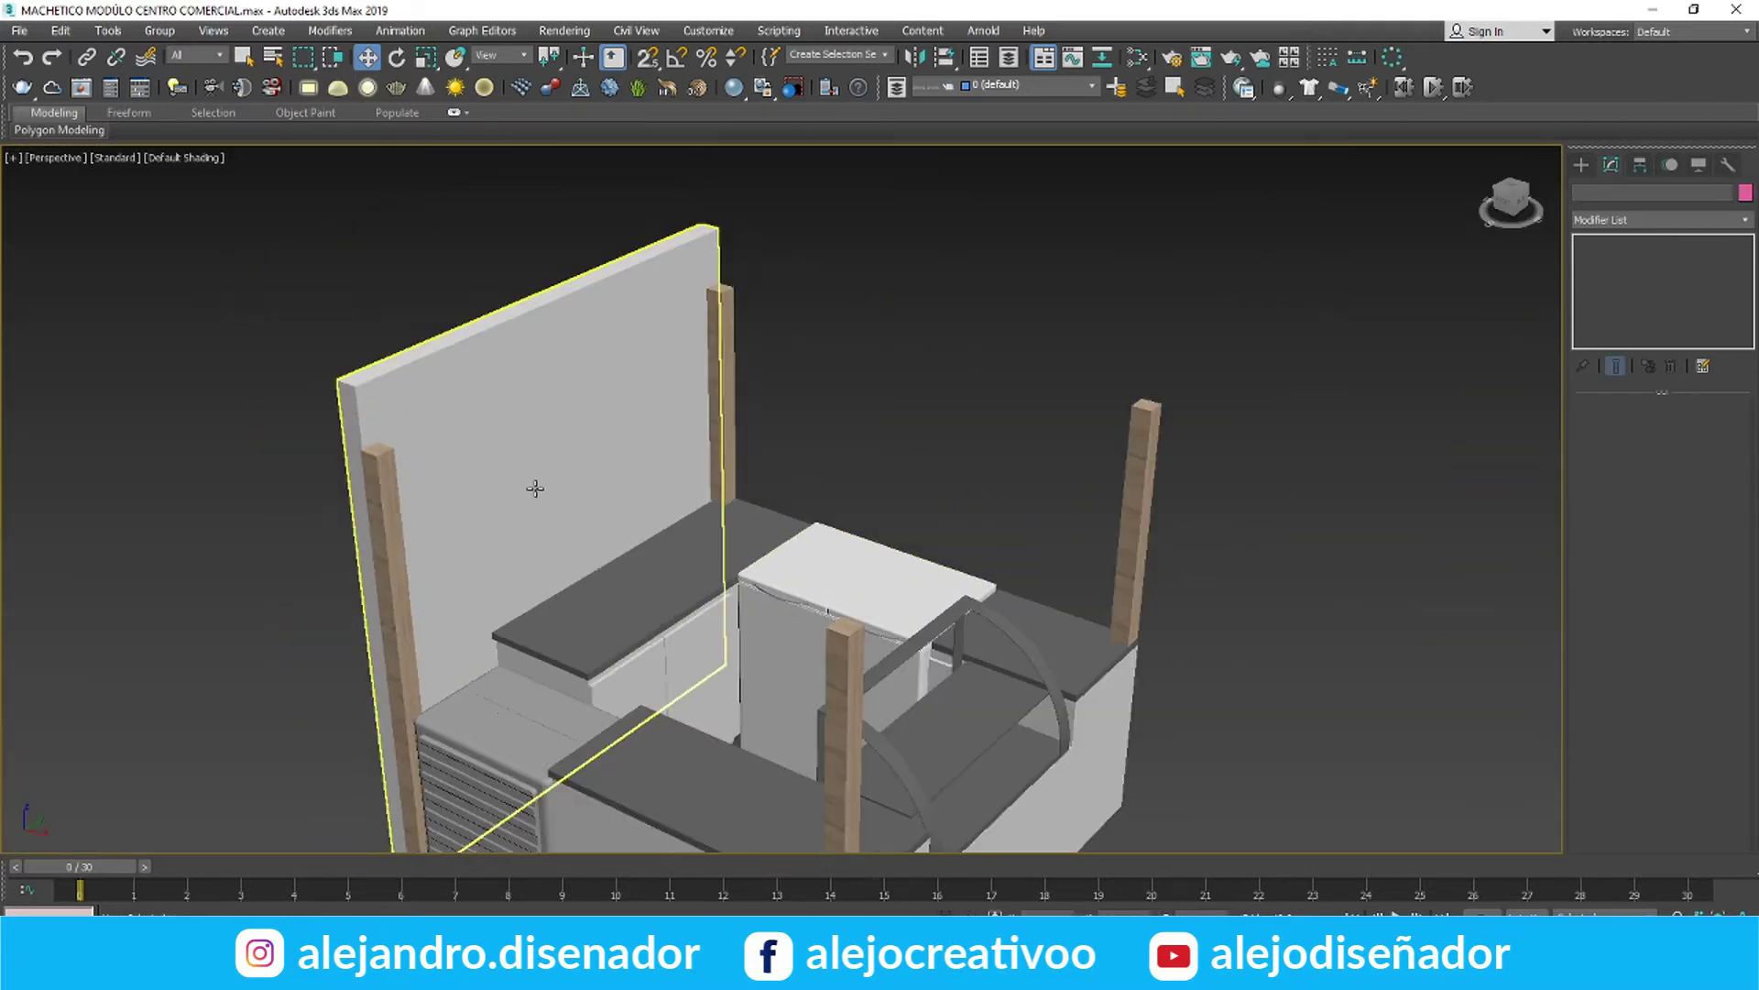
middle_drag(535, 487, 500, 463)
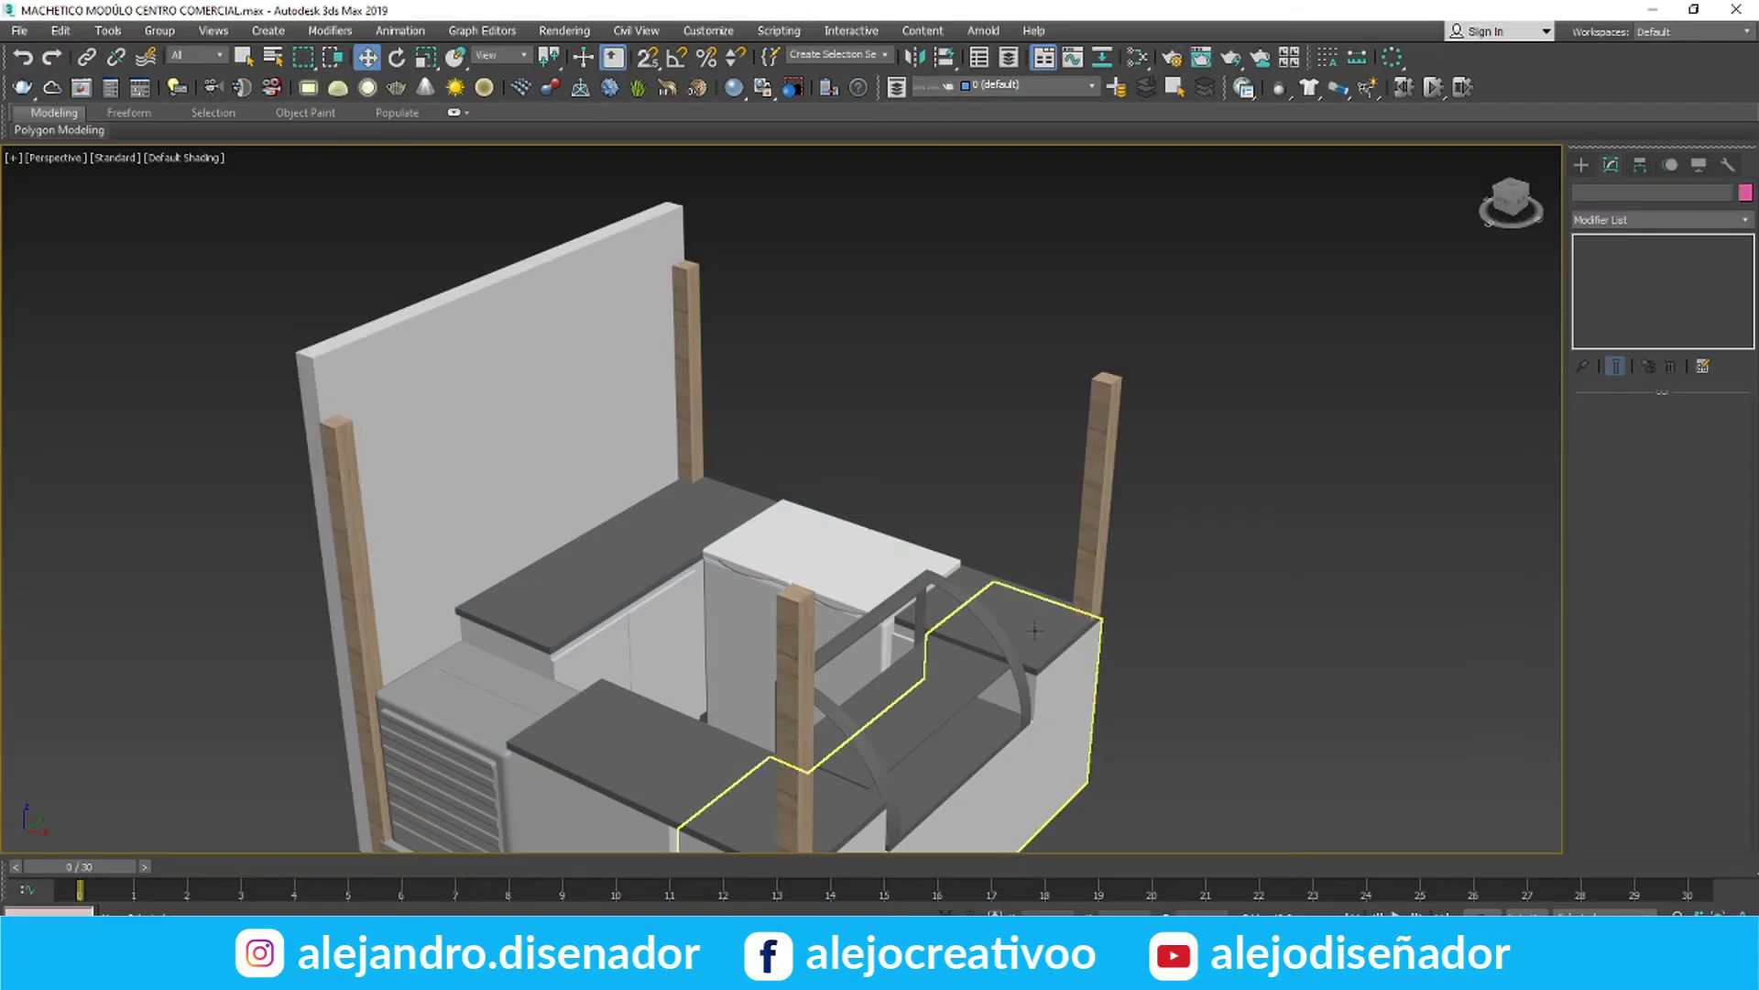
click(1583, 165)
click(366, 57)
click(359, 518)
shift+drag(385, 527, 423, 524)
key(Return)
Rotate the copied post with angle snap so it lies horizontally, parallel to the back wall
click(396, 57)
click(677, 57)
drag(378, 449, 406, 431)
key(w)
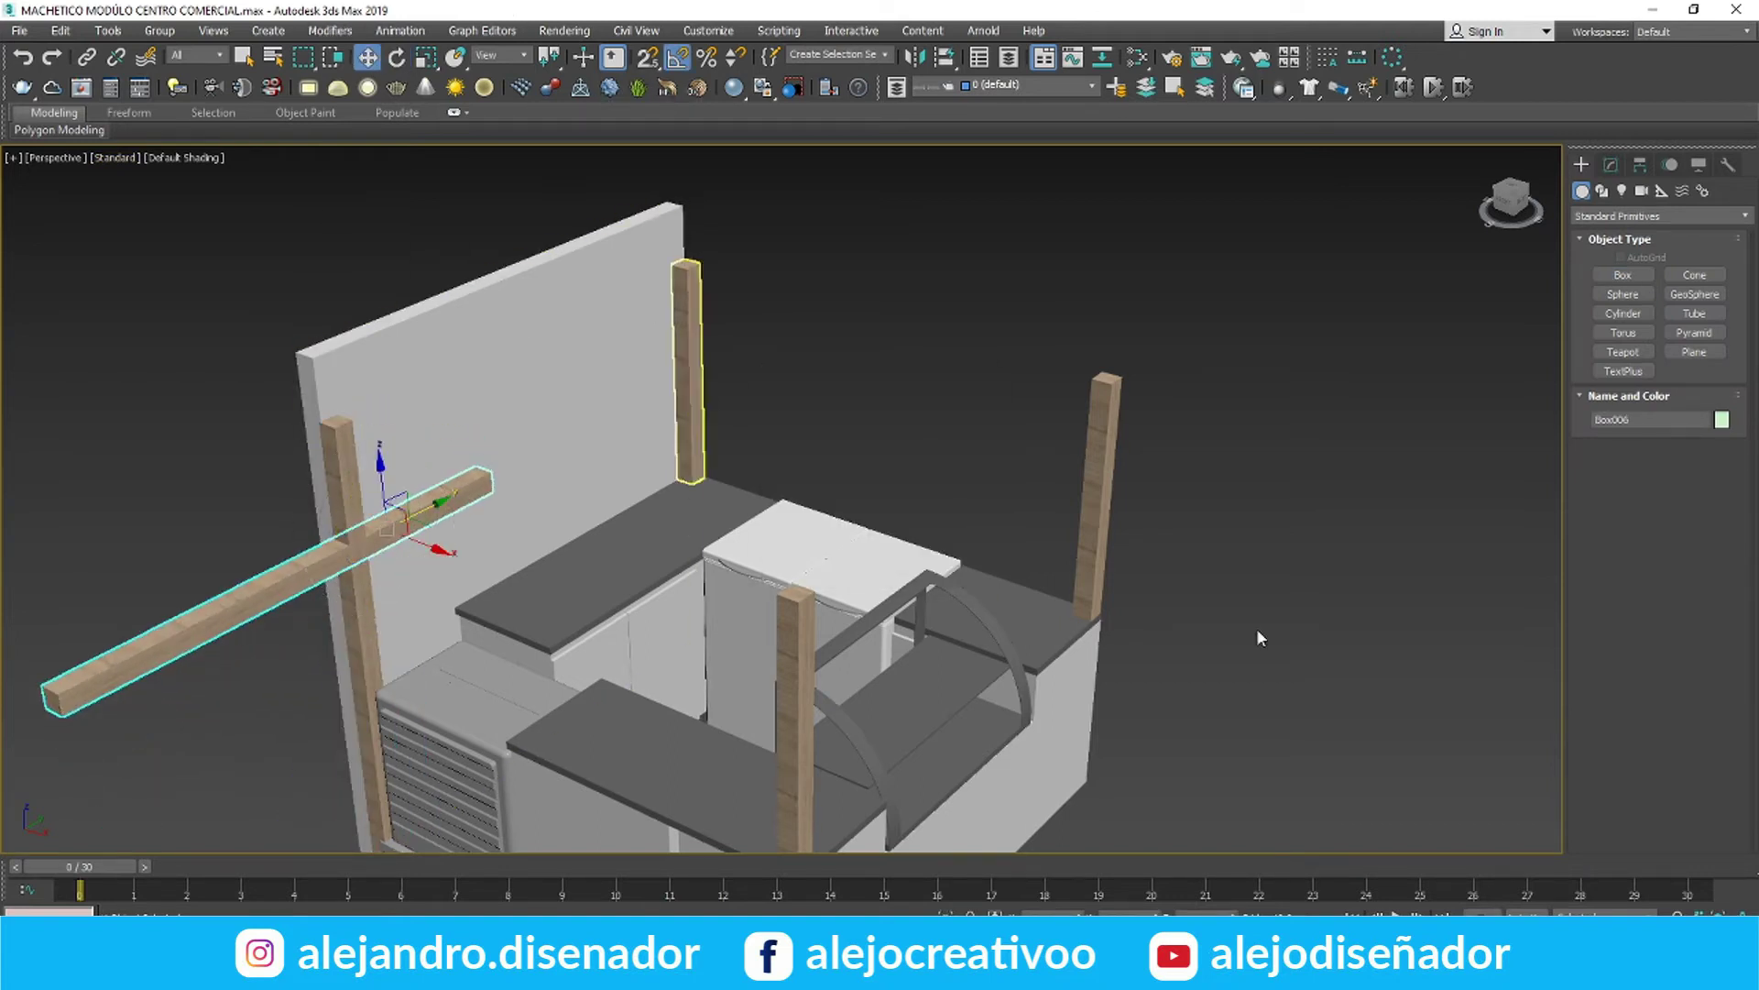
Raise the horizontal beam in the Front view so it rests on top of the wall-side post
key(alt+w)
scroll(1008, 312, up, 5)
middle_drag(981, 315, 940, 437)
drag(934, 421, 935, 270)
scroll(935, 306, up, 7)
drag(935, 377, 935, 332)
scroll(218, 342, down, 3)
scroll(219, 343, up, 2)
scroll(219, 366, down, 2)
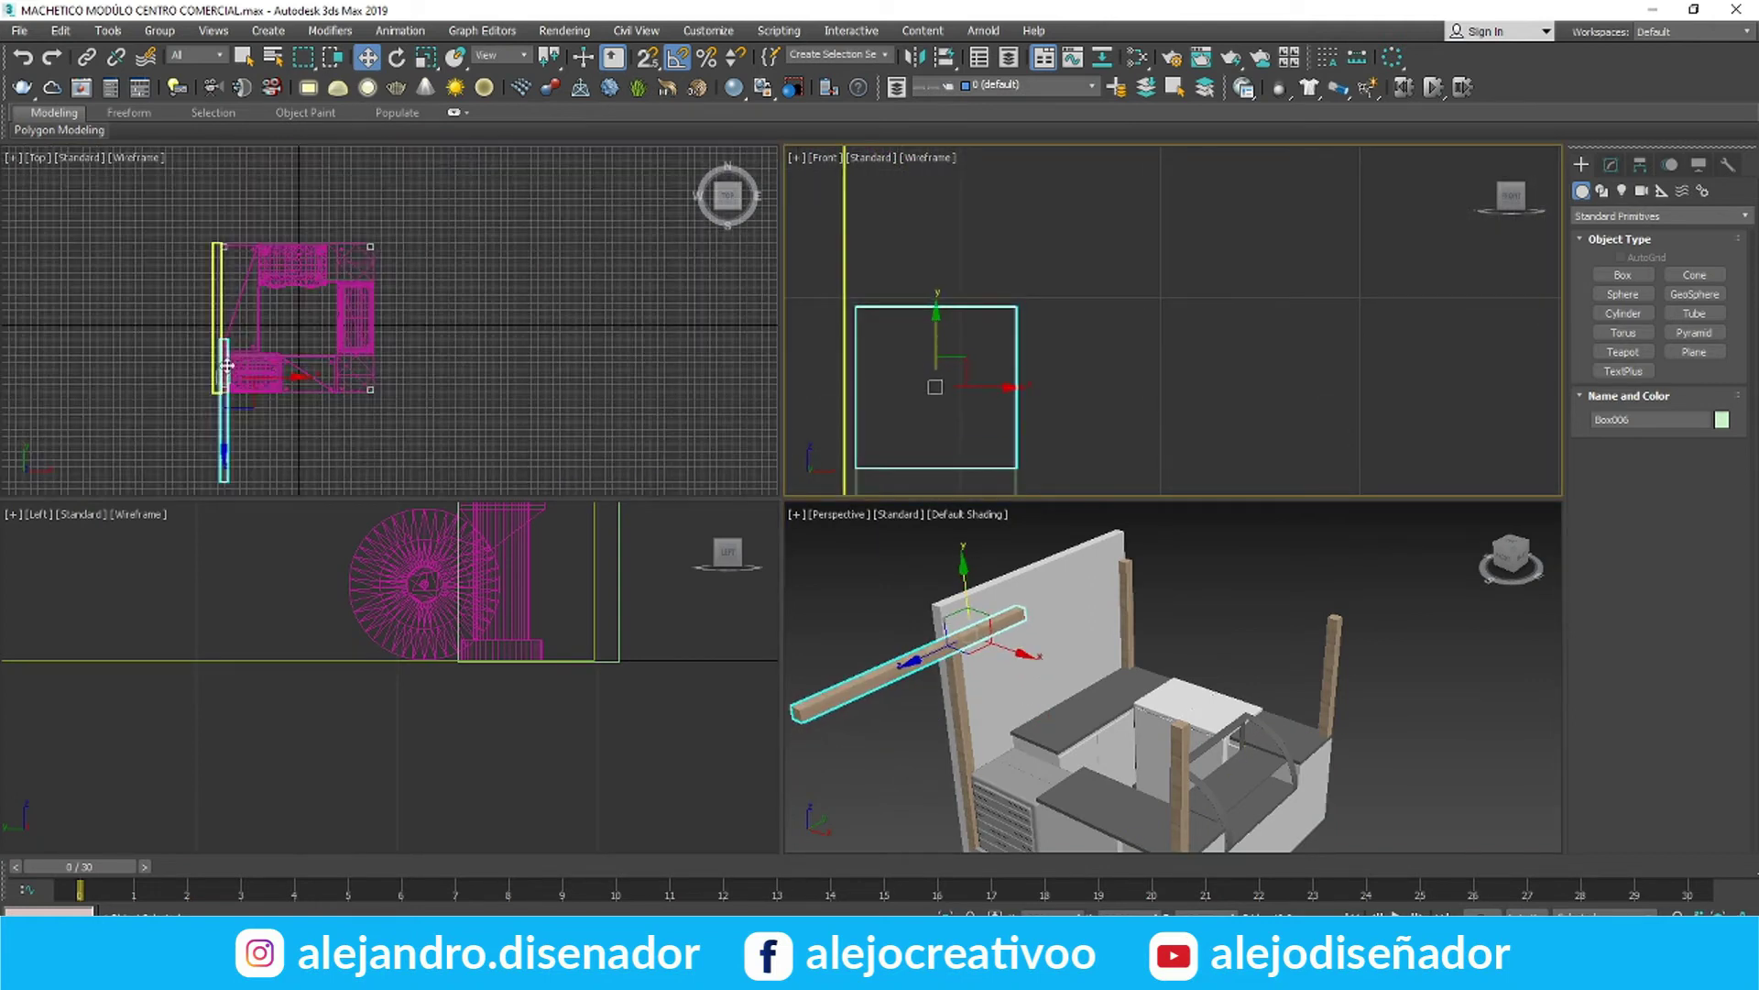
In the Top view, move the horizontal wall beam into line and stretch its end vertices so it spans the two wall-side posts
key(alt+w)
scroll(459, 577, down, 5)
key(alt+w)
middle_drag(356, 378, 371, 377)
key(alt+w)
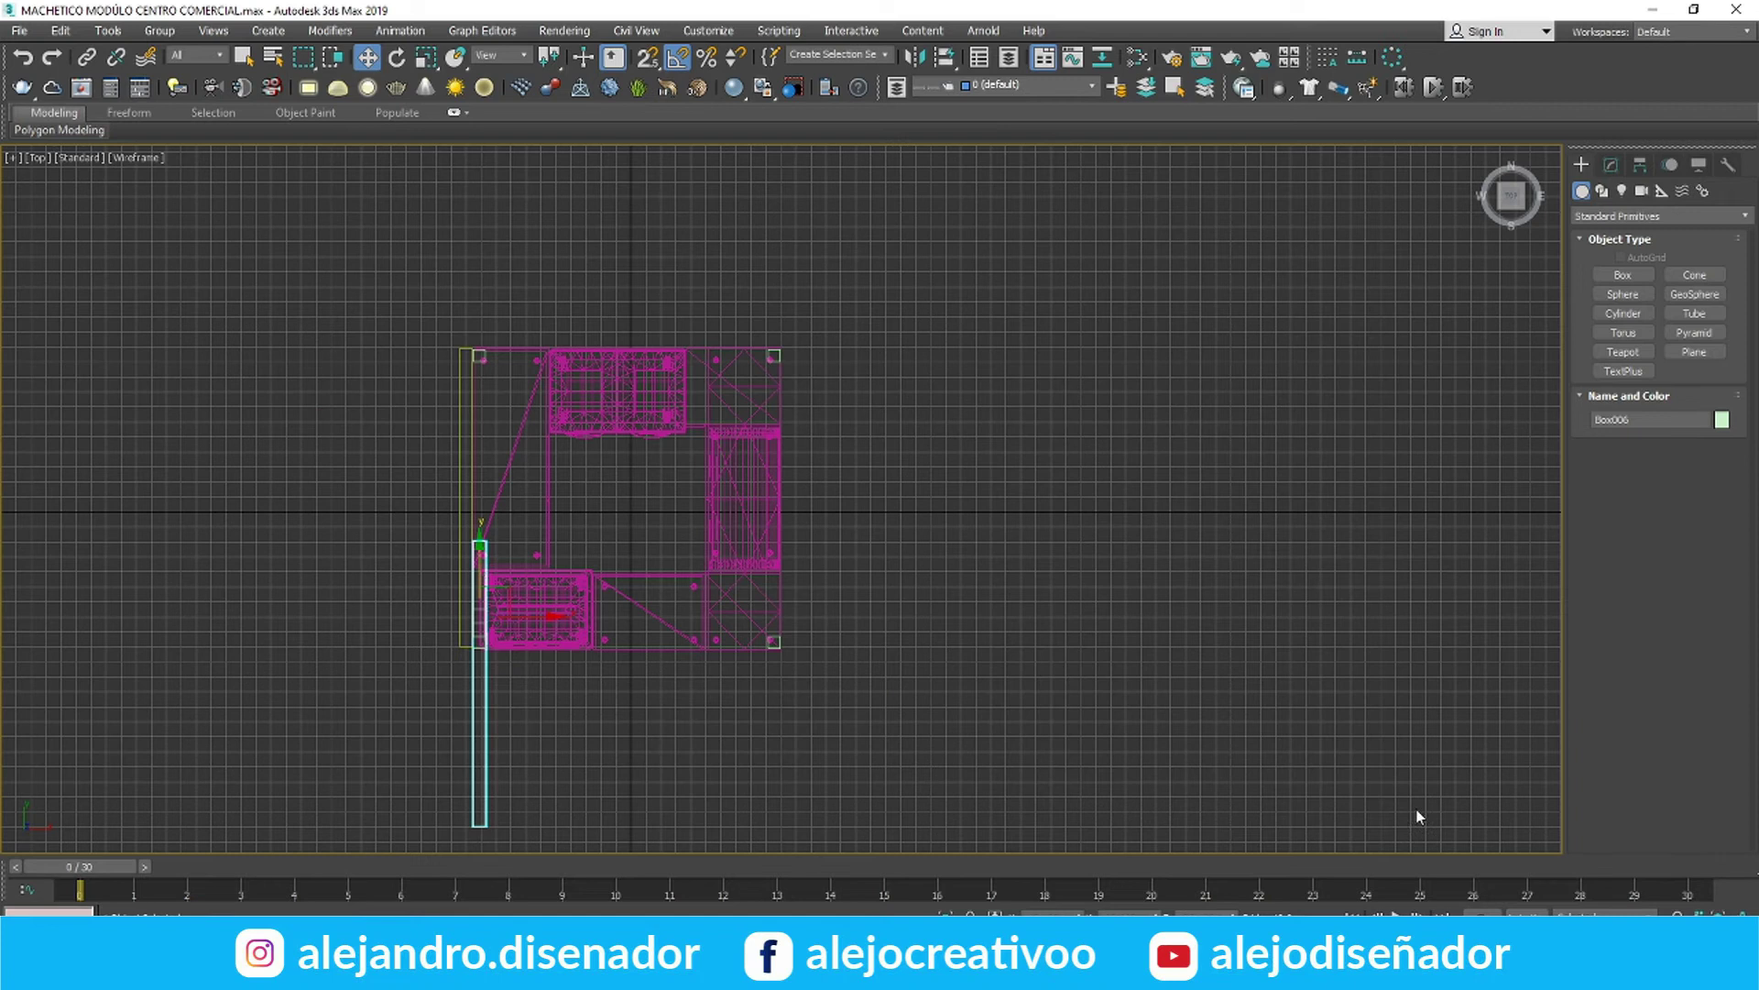
scroll(495, 582, up, 5)
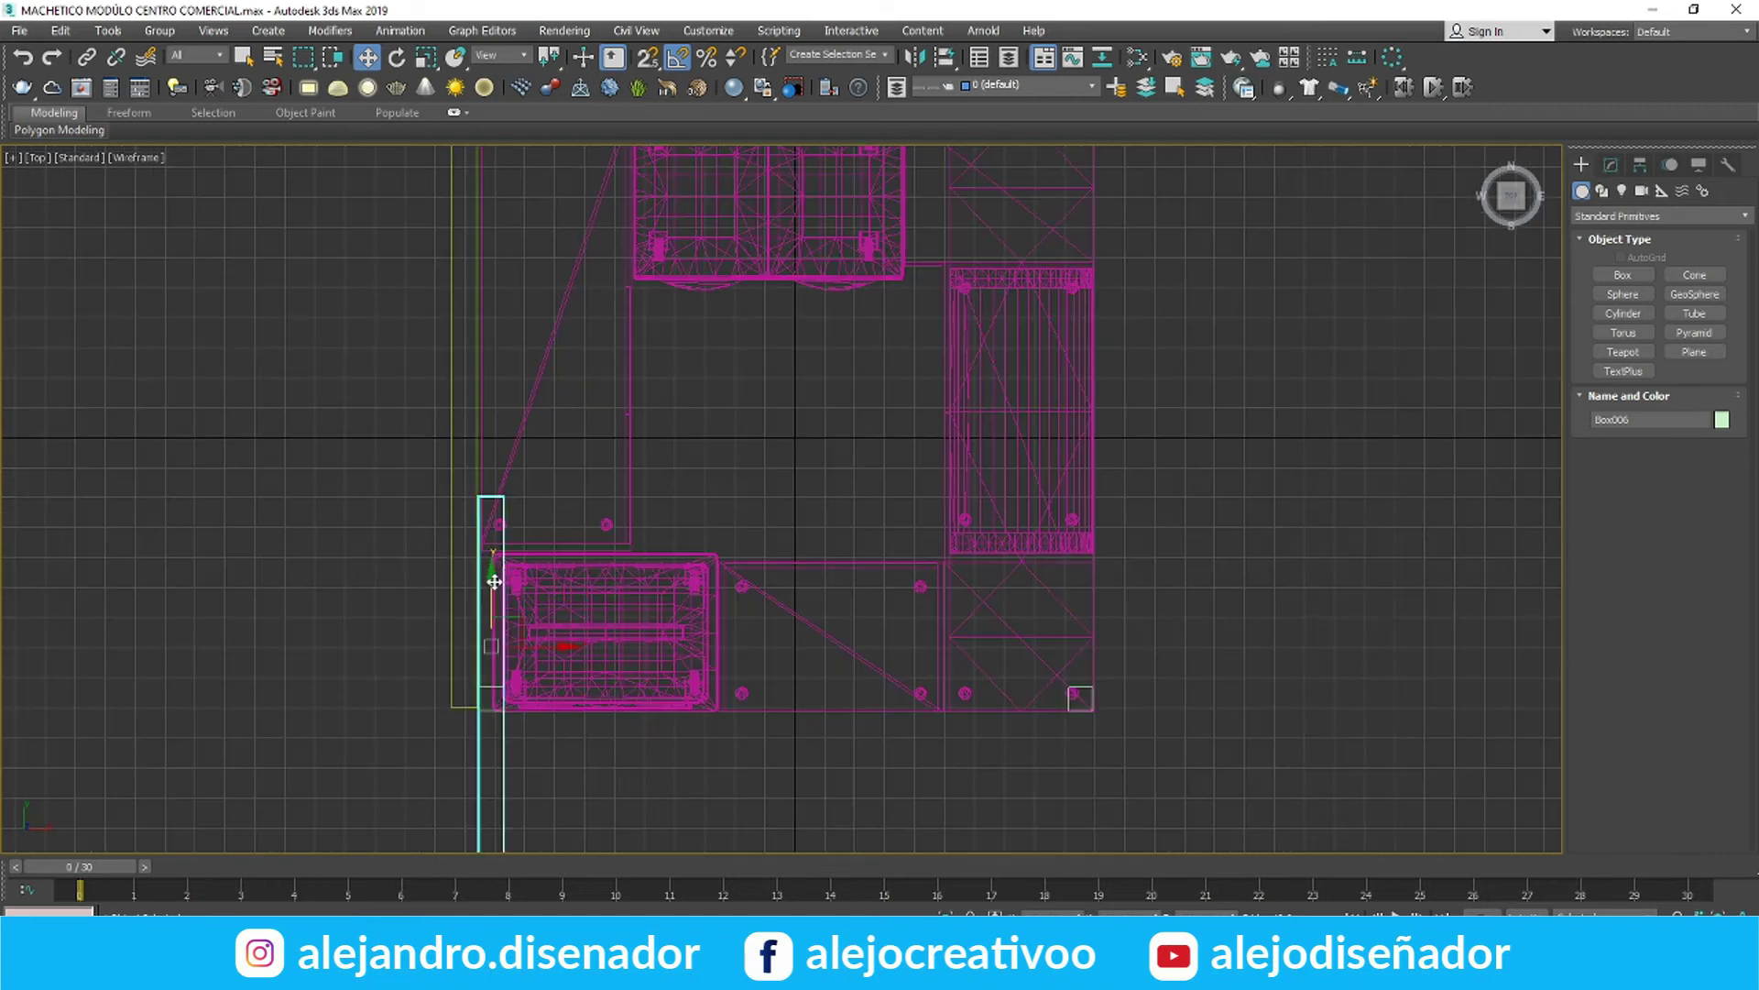
click(1610, 165)
scroll(487, 463, up, 5)
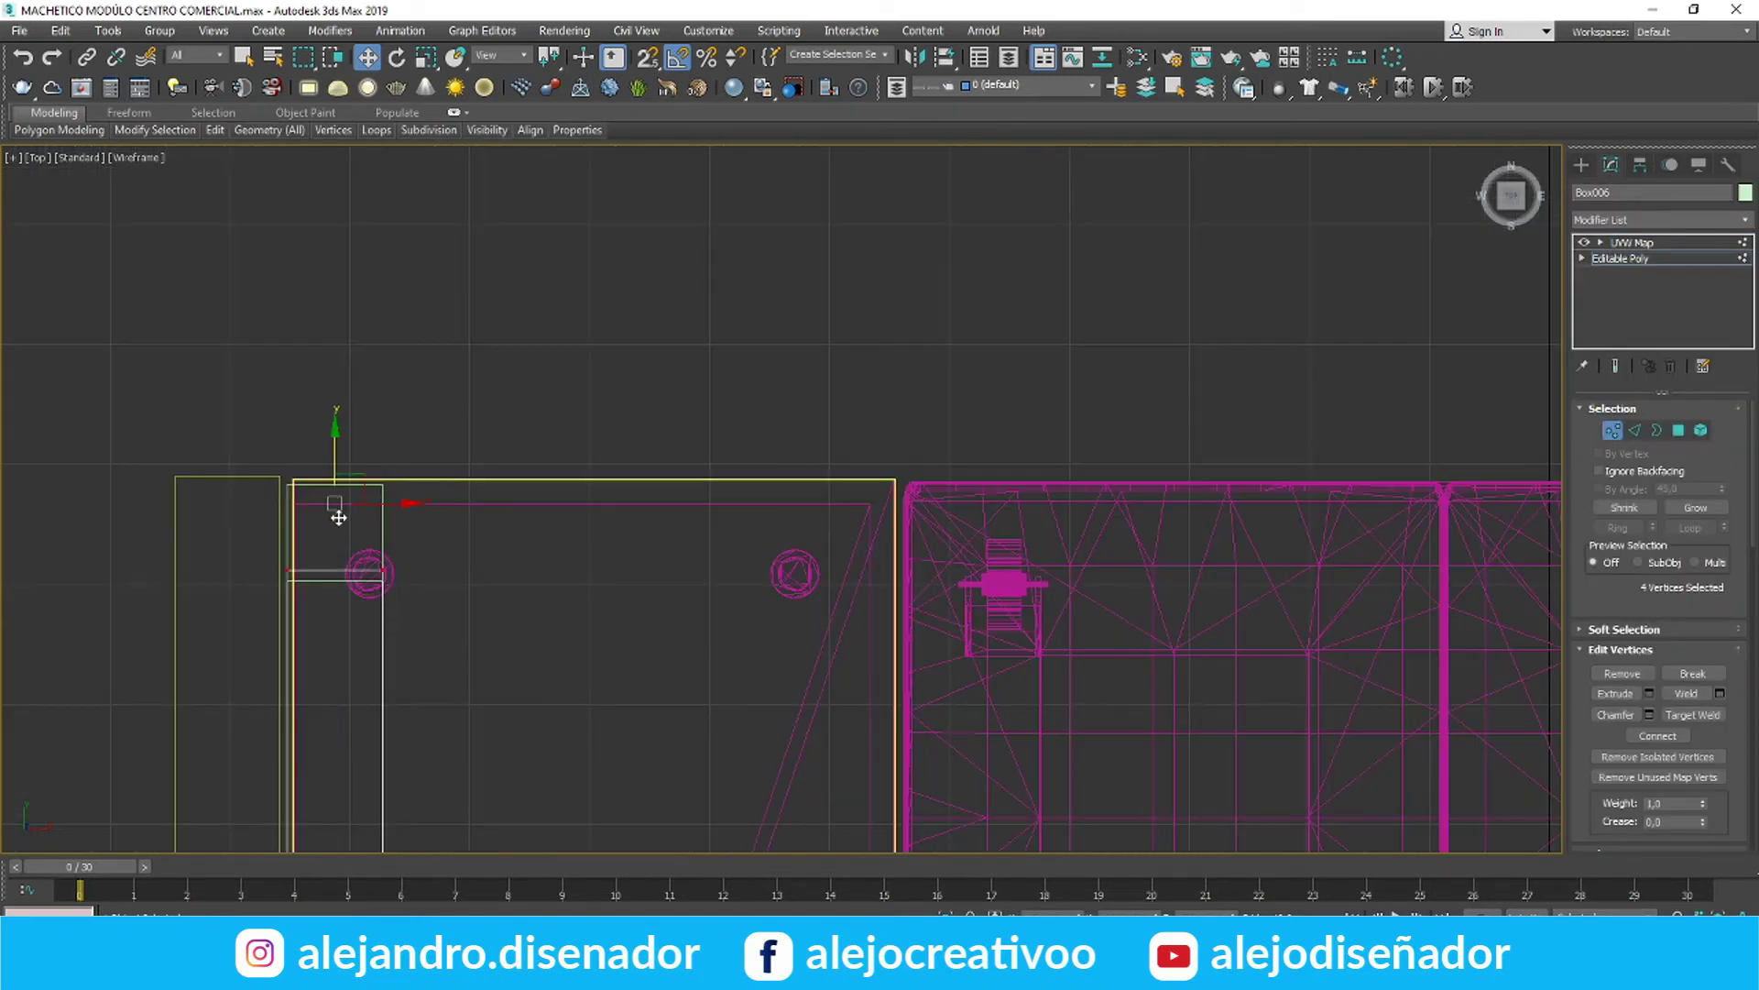
click(1613, 428)
scroll(204, 528, down, 3)
Copy the horizontal wall beam to the front of the kiosk and align it over the two front posts
click(1007, 633)
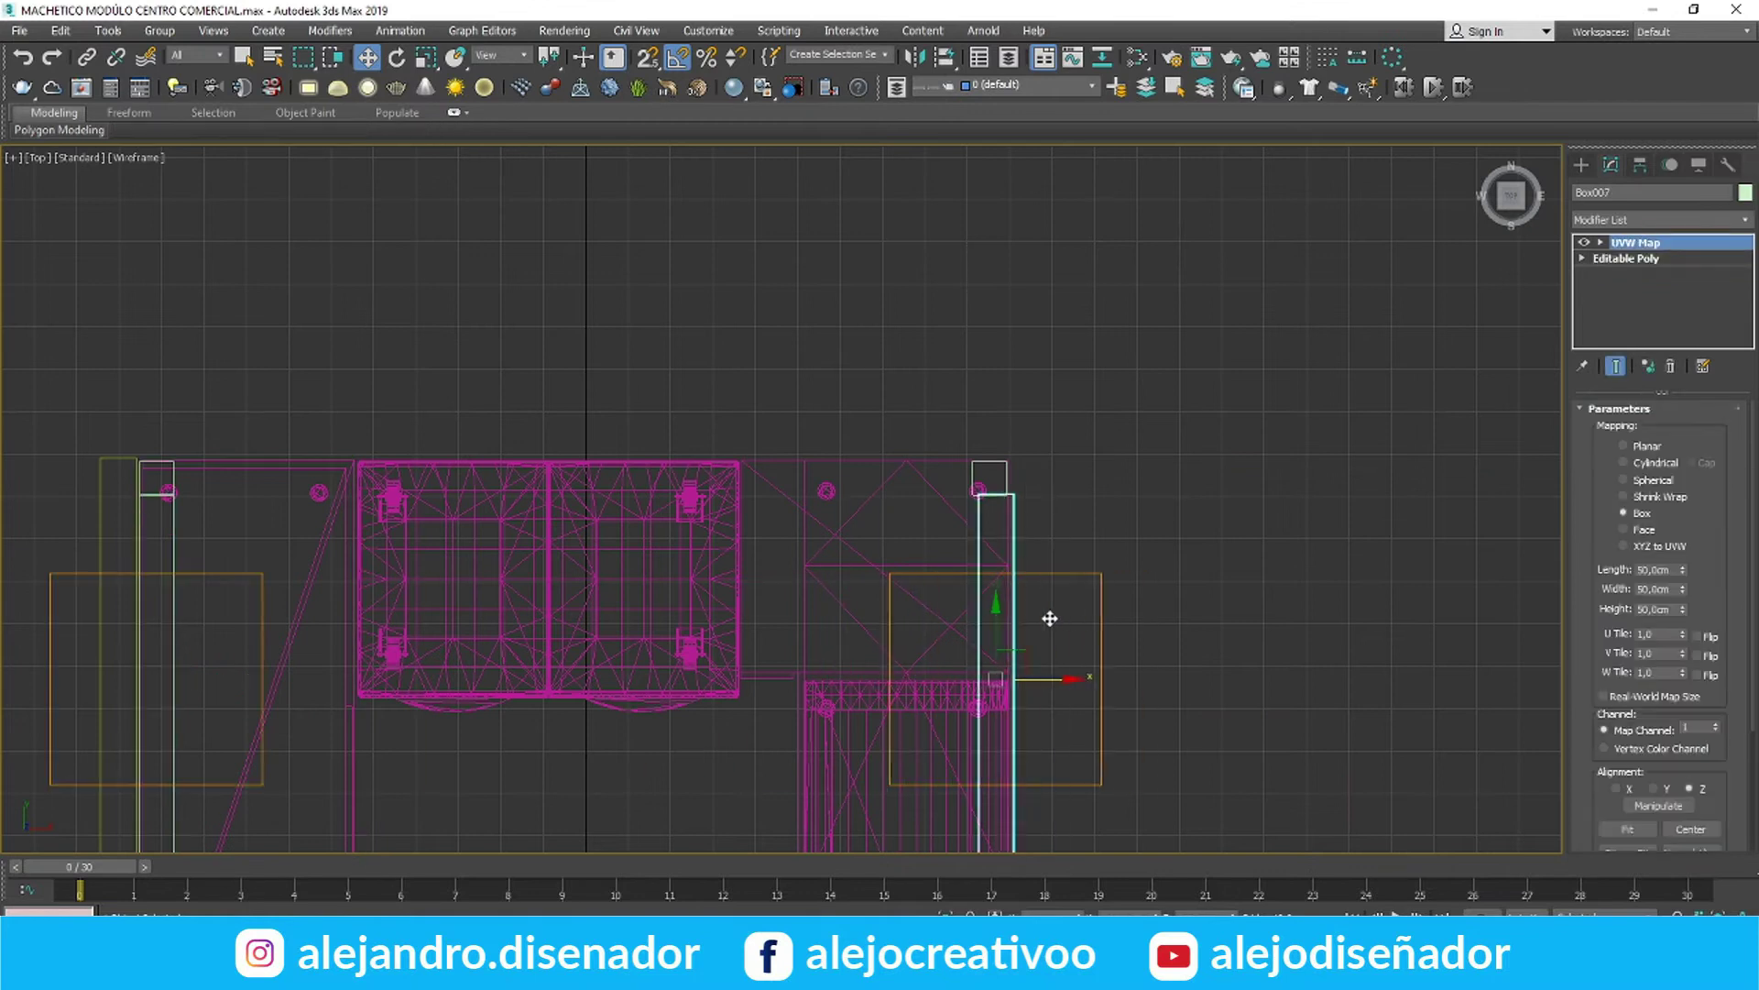
scroll(1028, 693, up, 3)
drag(1026, 697, 1029, 698)
key(alt+w)
Make a rotated copy of the wall beam that lies perpendicular to the back wall
click(1355, 755)
click(988, 631)
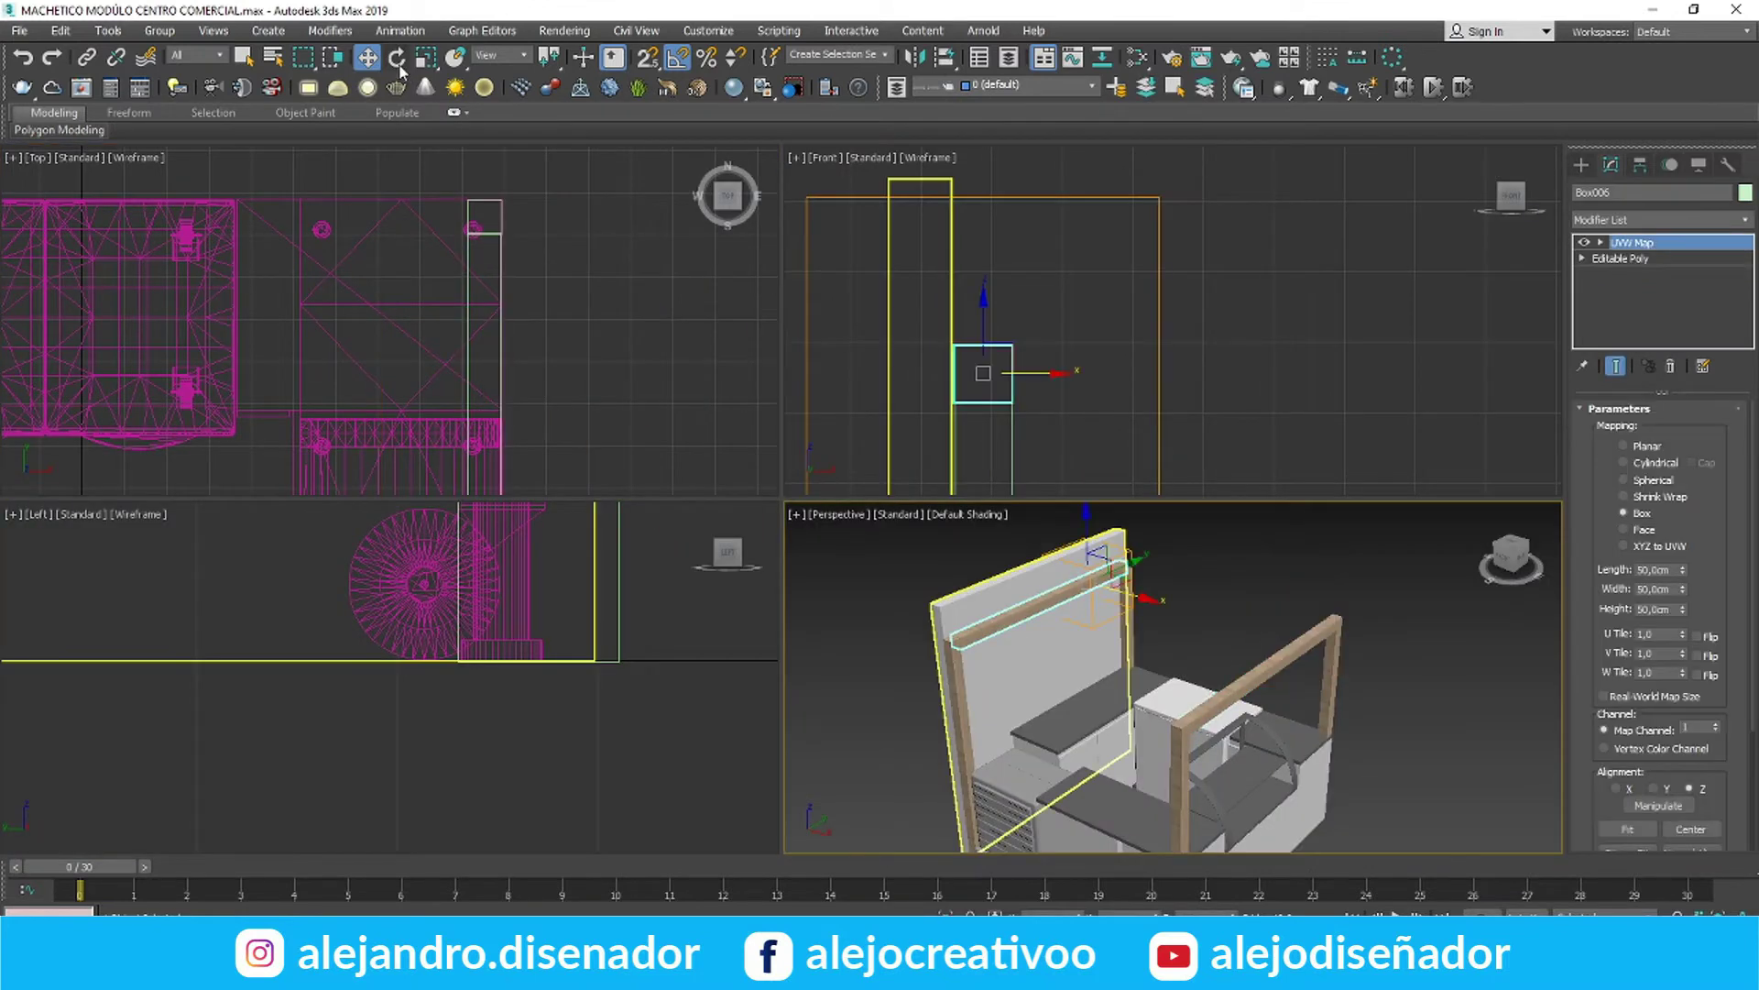
click(398, 58)
scroll(417, 224, down, 5)
drag(297, 212, 320, 318)
click(881, 562)
Move the rotated beam to the slatted appliance side, flush with the outer edge and butting against the wall beam
click(367, 58)
click(174, 251)
drag(149, 269, 297, 415)
scroll(267, 425, up, 8)
middle_drag(28, 394, 255, 393)
drag(256, 394, 287, 423)
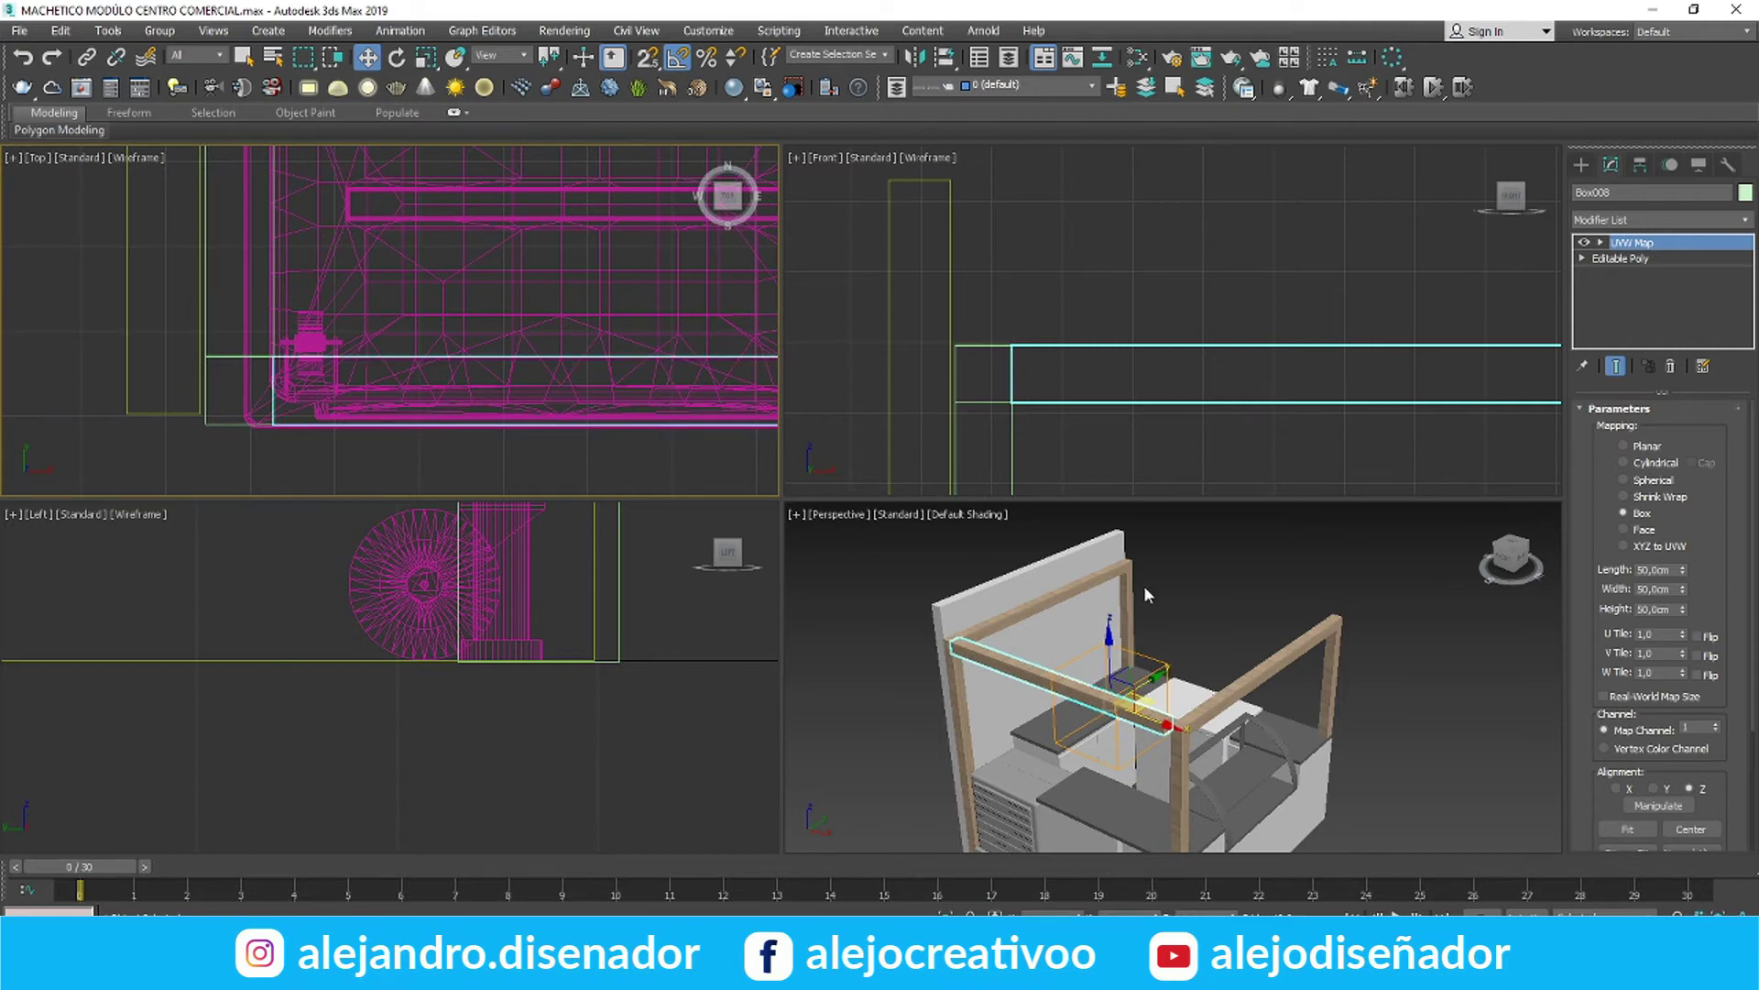
Adjust the side beam's end vertices so it reaches the front post
click(1619, 259)
scroll(646, 350, up, 5)
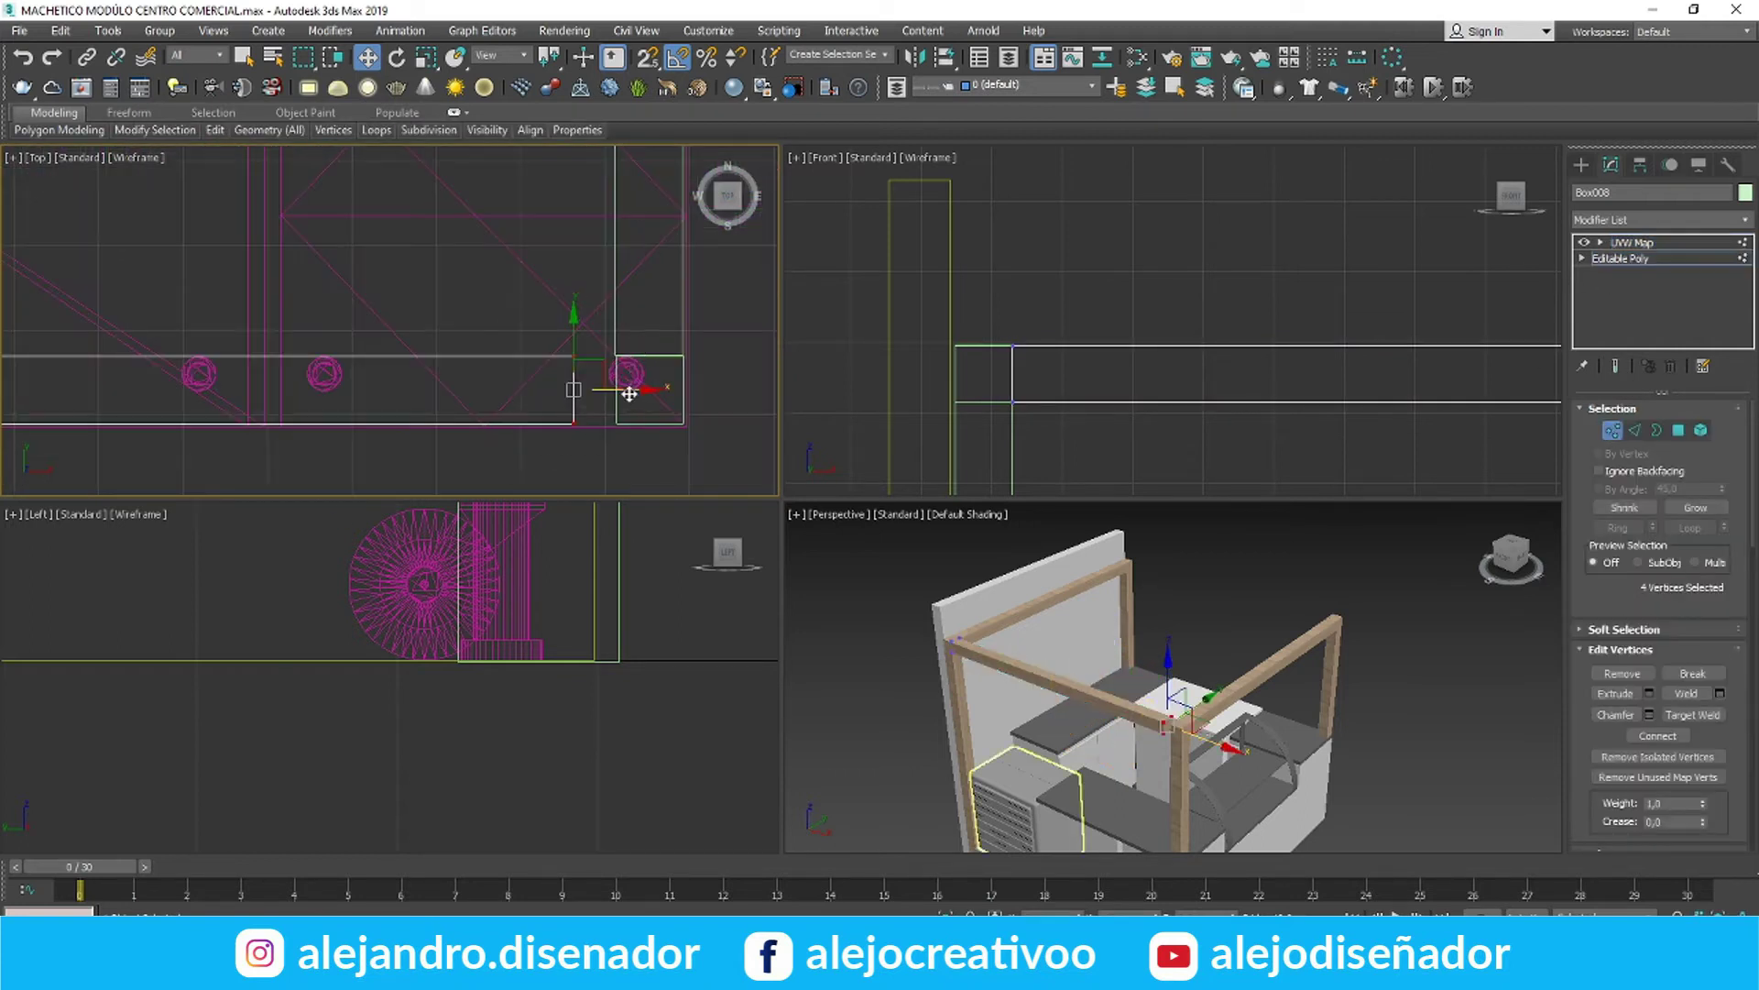
key(1)
scroll(385, 385, down, 8)
Center the side beam's pivot on the object
click(1641, 167)
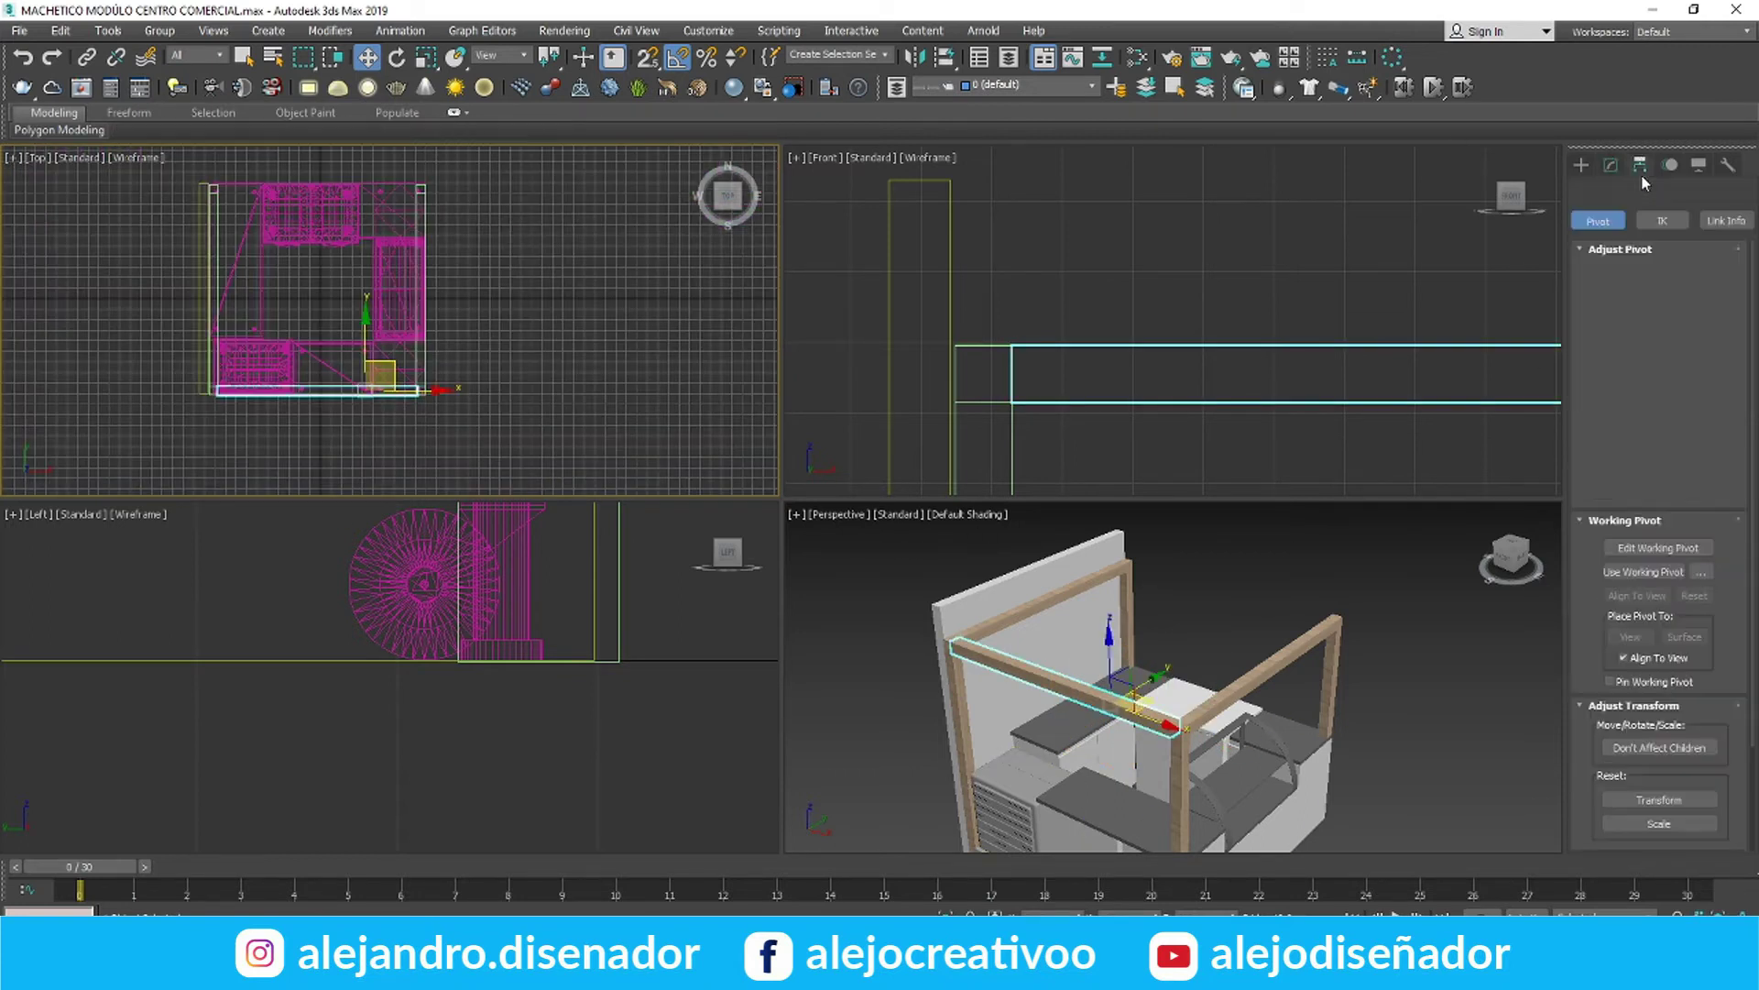
click(1659, 293)
click(1654, 388)
click(1636, 294)
Copy the side beam to the opposite side of the kiosk and align it flush with the frame's outer edge
middle_drag(315, 340, 330, 370)
shift+drag(330, 371, 352, 194)
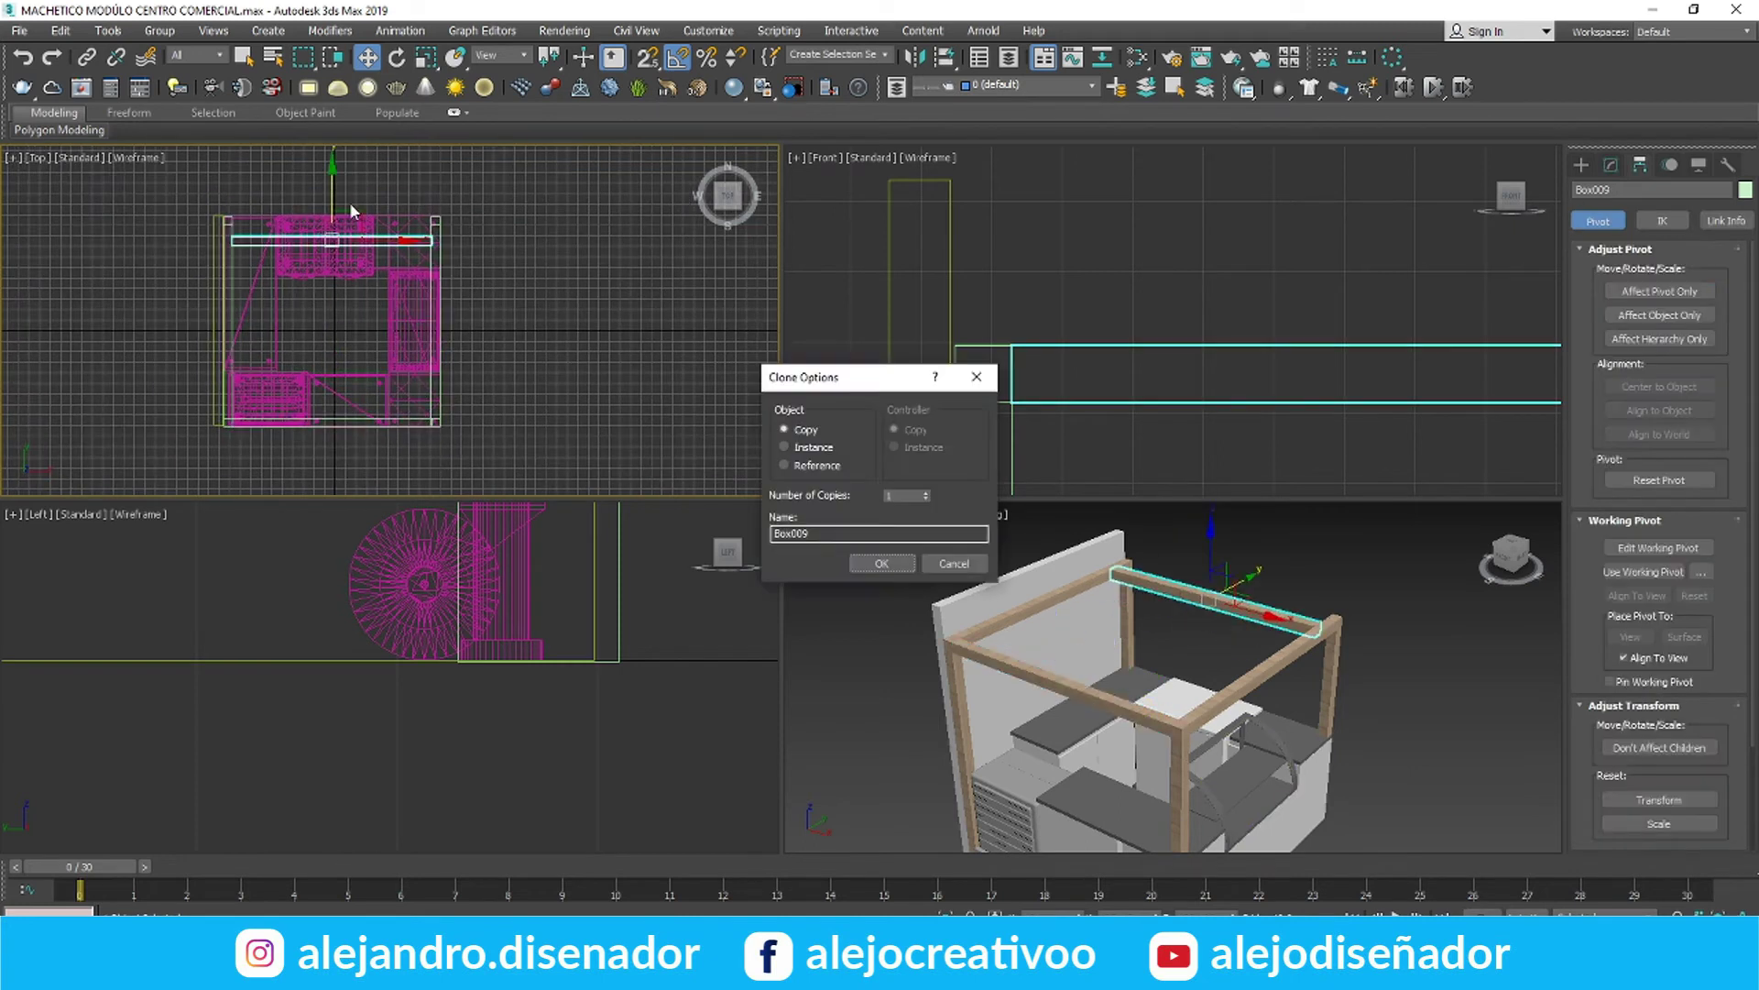
click(884, 565)
scroll(274, 269, up, 5)
scroll(435, 165, up, 4)
middle_drag(434, 164, 660, 416)
drag(660, 416, 636, 306)
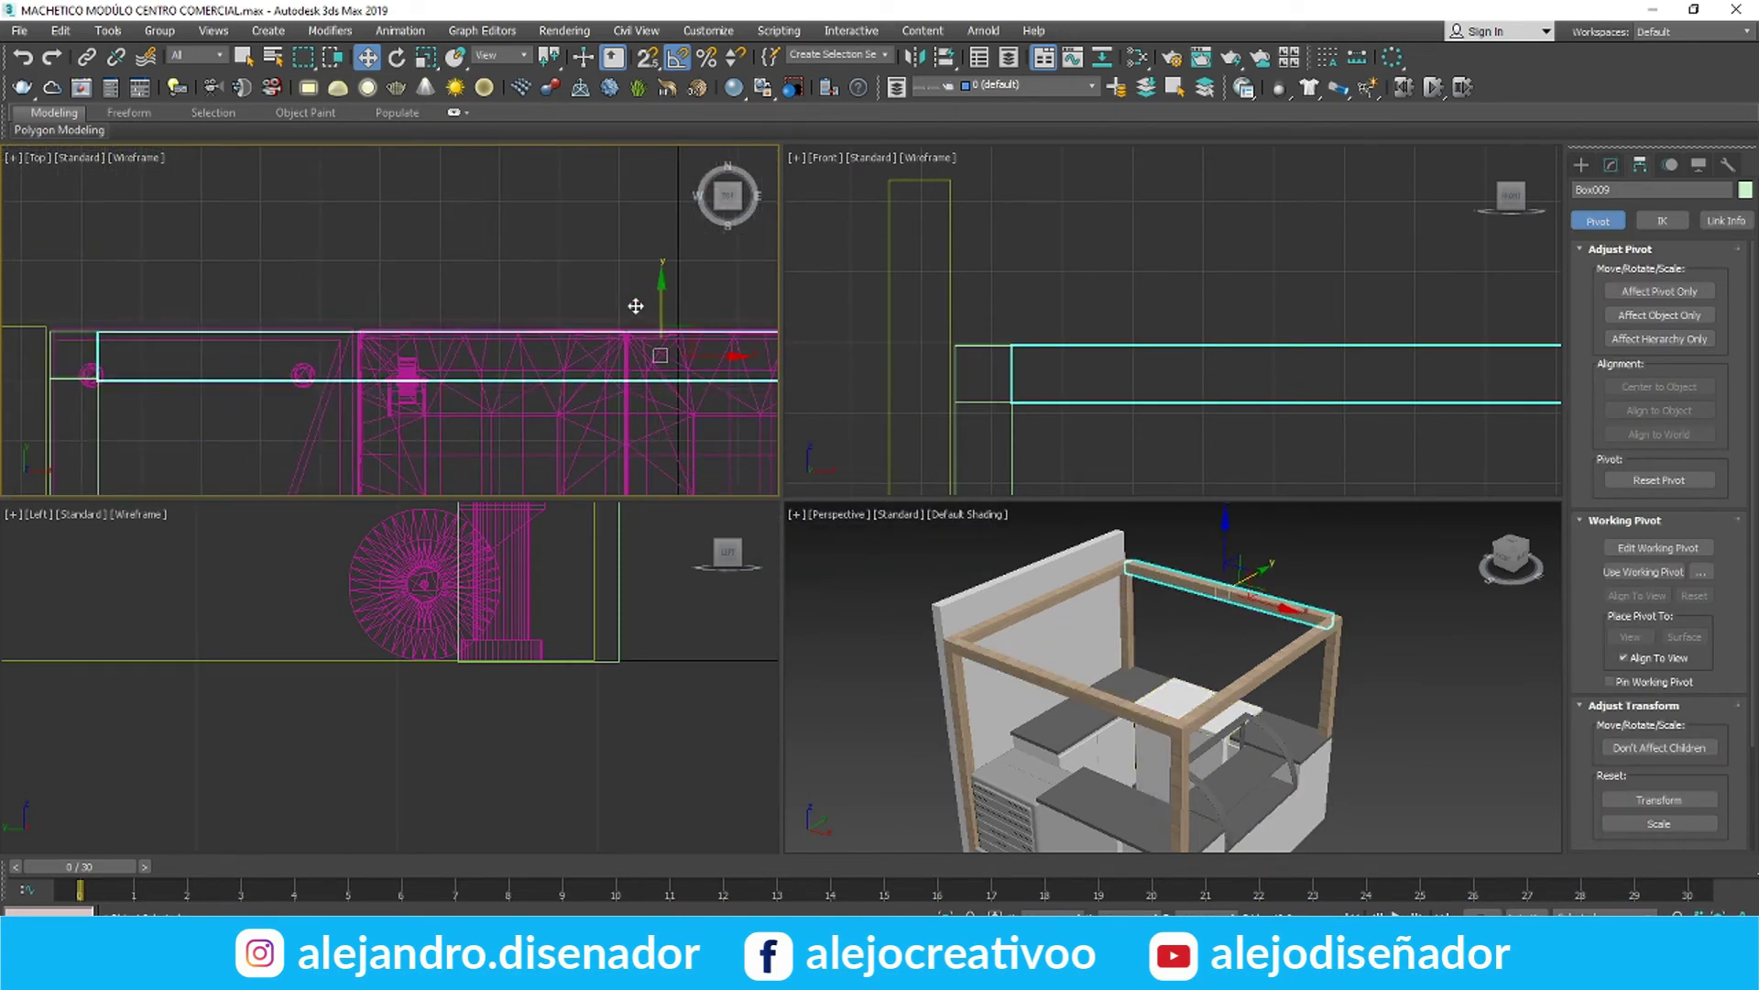
Copy the wall beam slightly toward the front of the kiosk as the first roof slat
click(1186, 538)
click(1041, 599)
scroll(108, 323, down, 3)
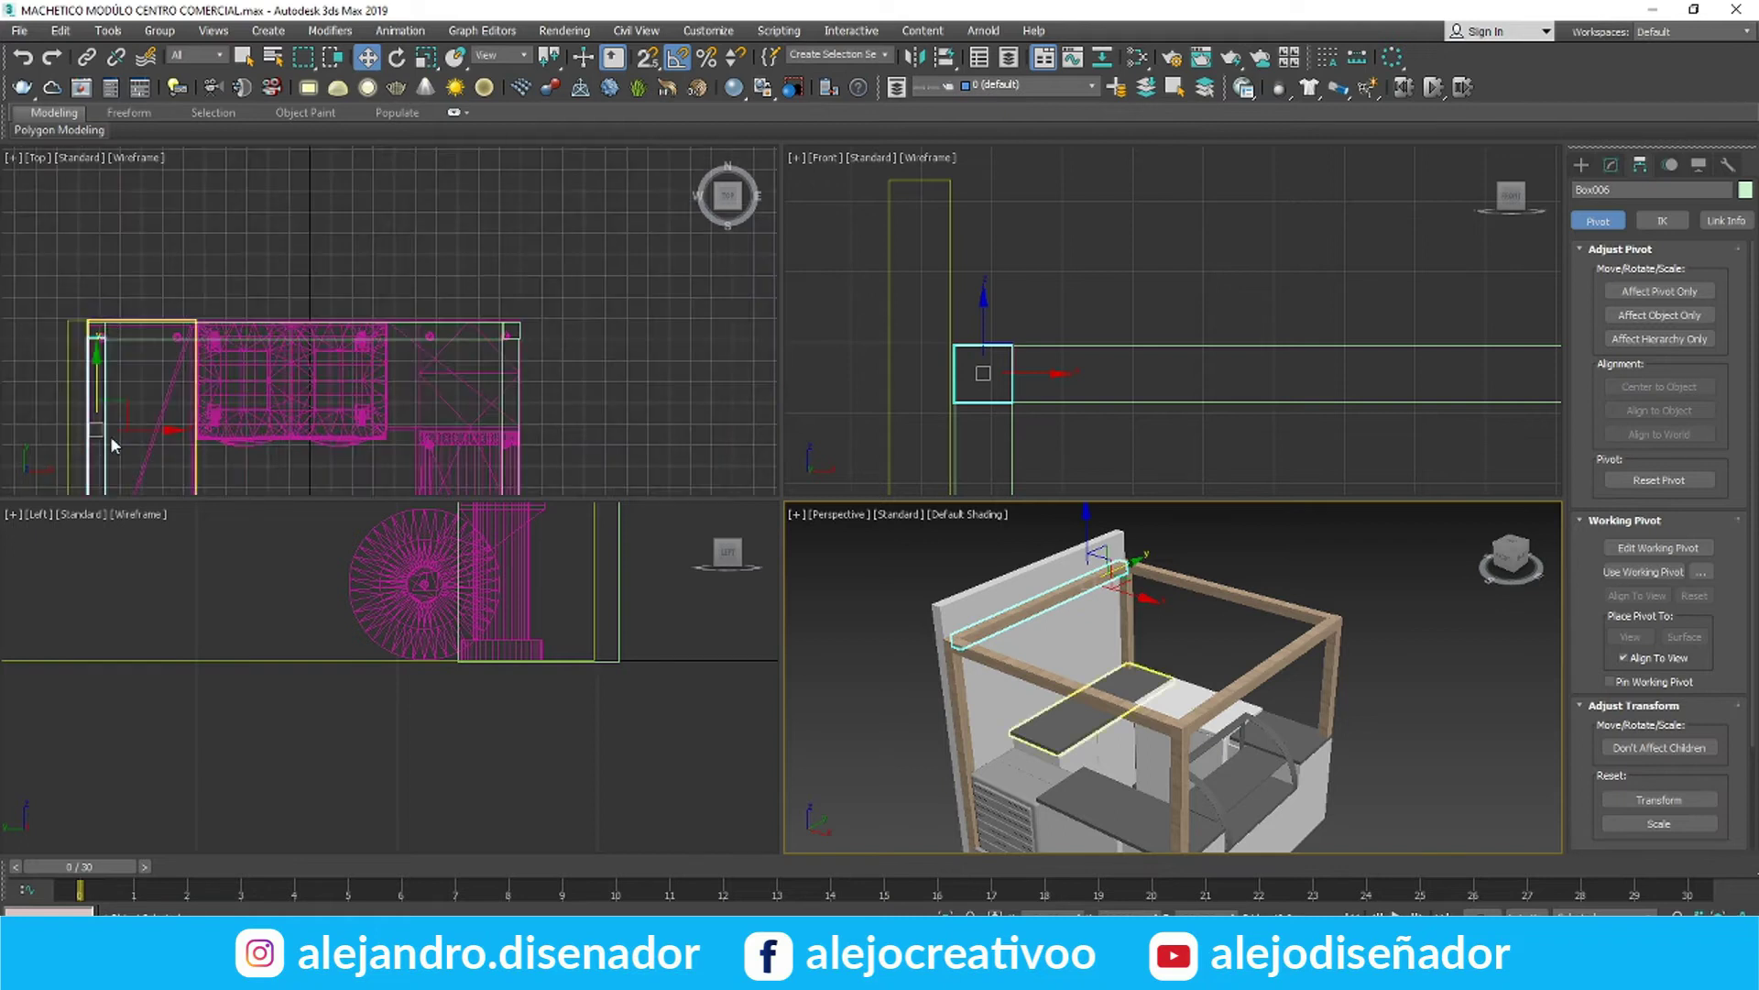
scroll(110, 443, up, 2)
middle_click(125, 425)
mouse_move(126, 427)
shift+mouse_down()
mouse_move(186, 422)
mouse_move(189, 223)
shift+mouse_up()
click(884, 564)
Edit the copied beam's vertices so it becomes a thin slat fitted between the two side beams
click(1611, 165)
click(1612, 431)
scroll(195, 251, down, 4)
scroll(190, 224, up, 3)
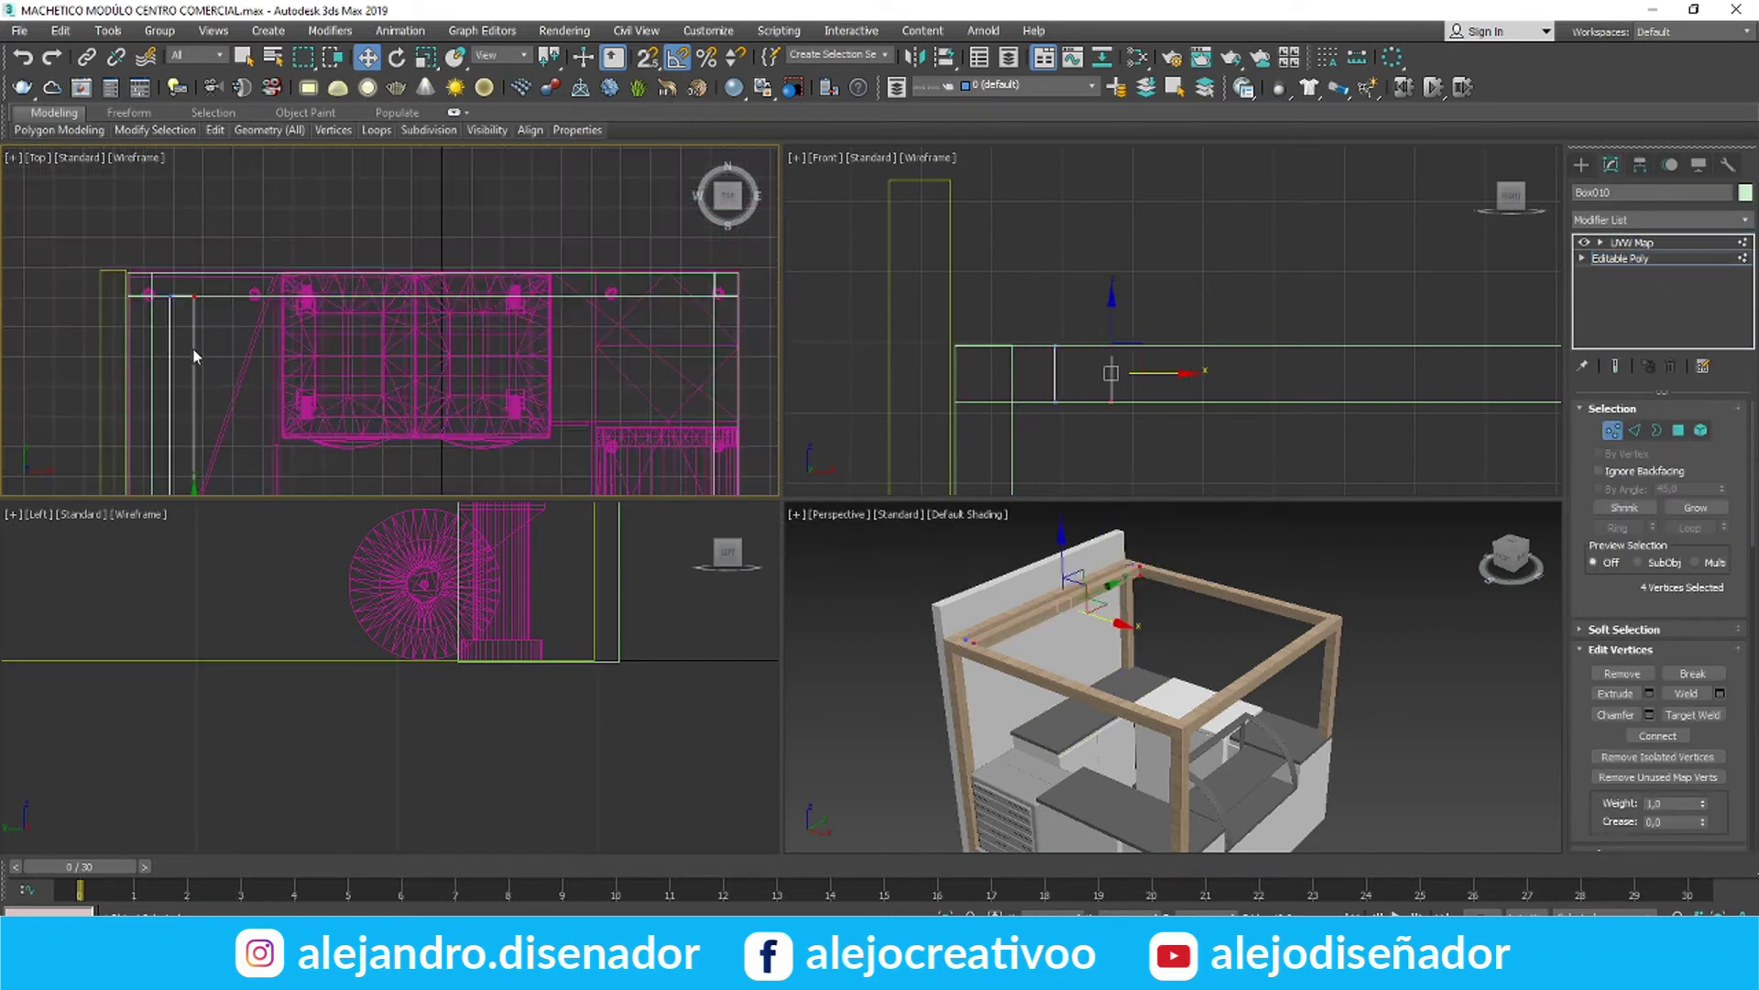
middle_drag(215, 409, 226, 292)
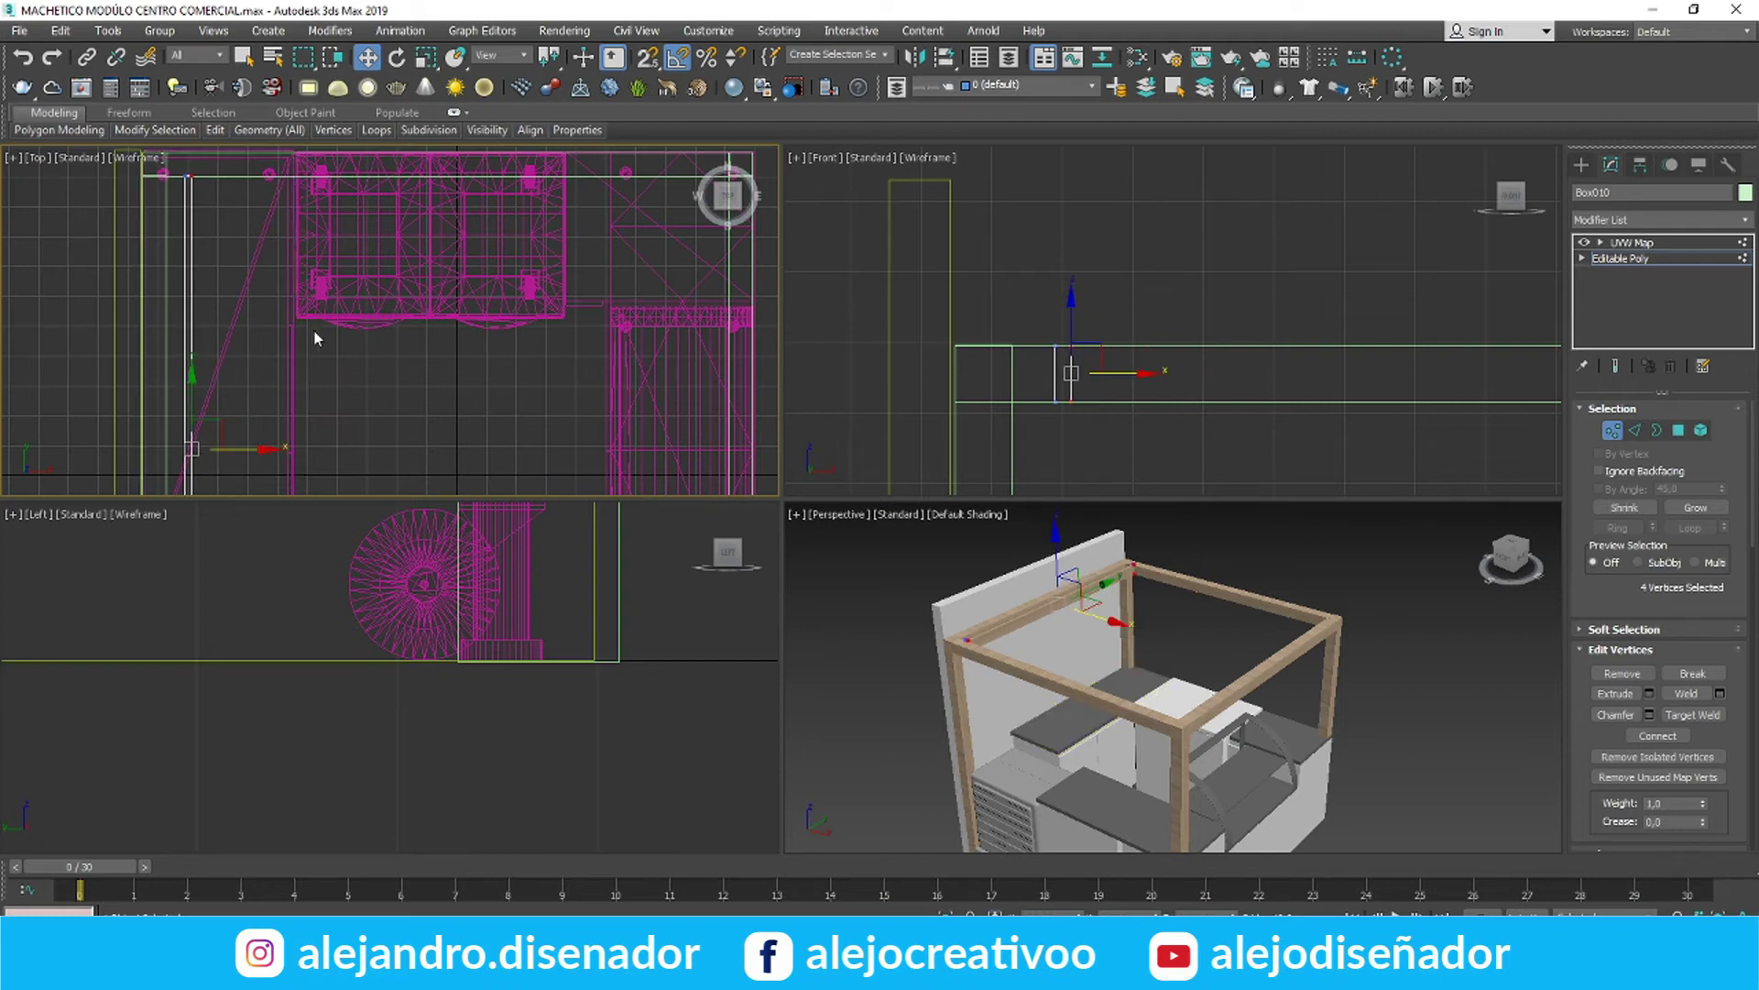
click(1612, 429)
Make 15 evenly spaced copies of the thin slat across the roof frame toward the front
shift+drag(257, 319, 299, 320)
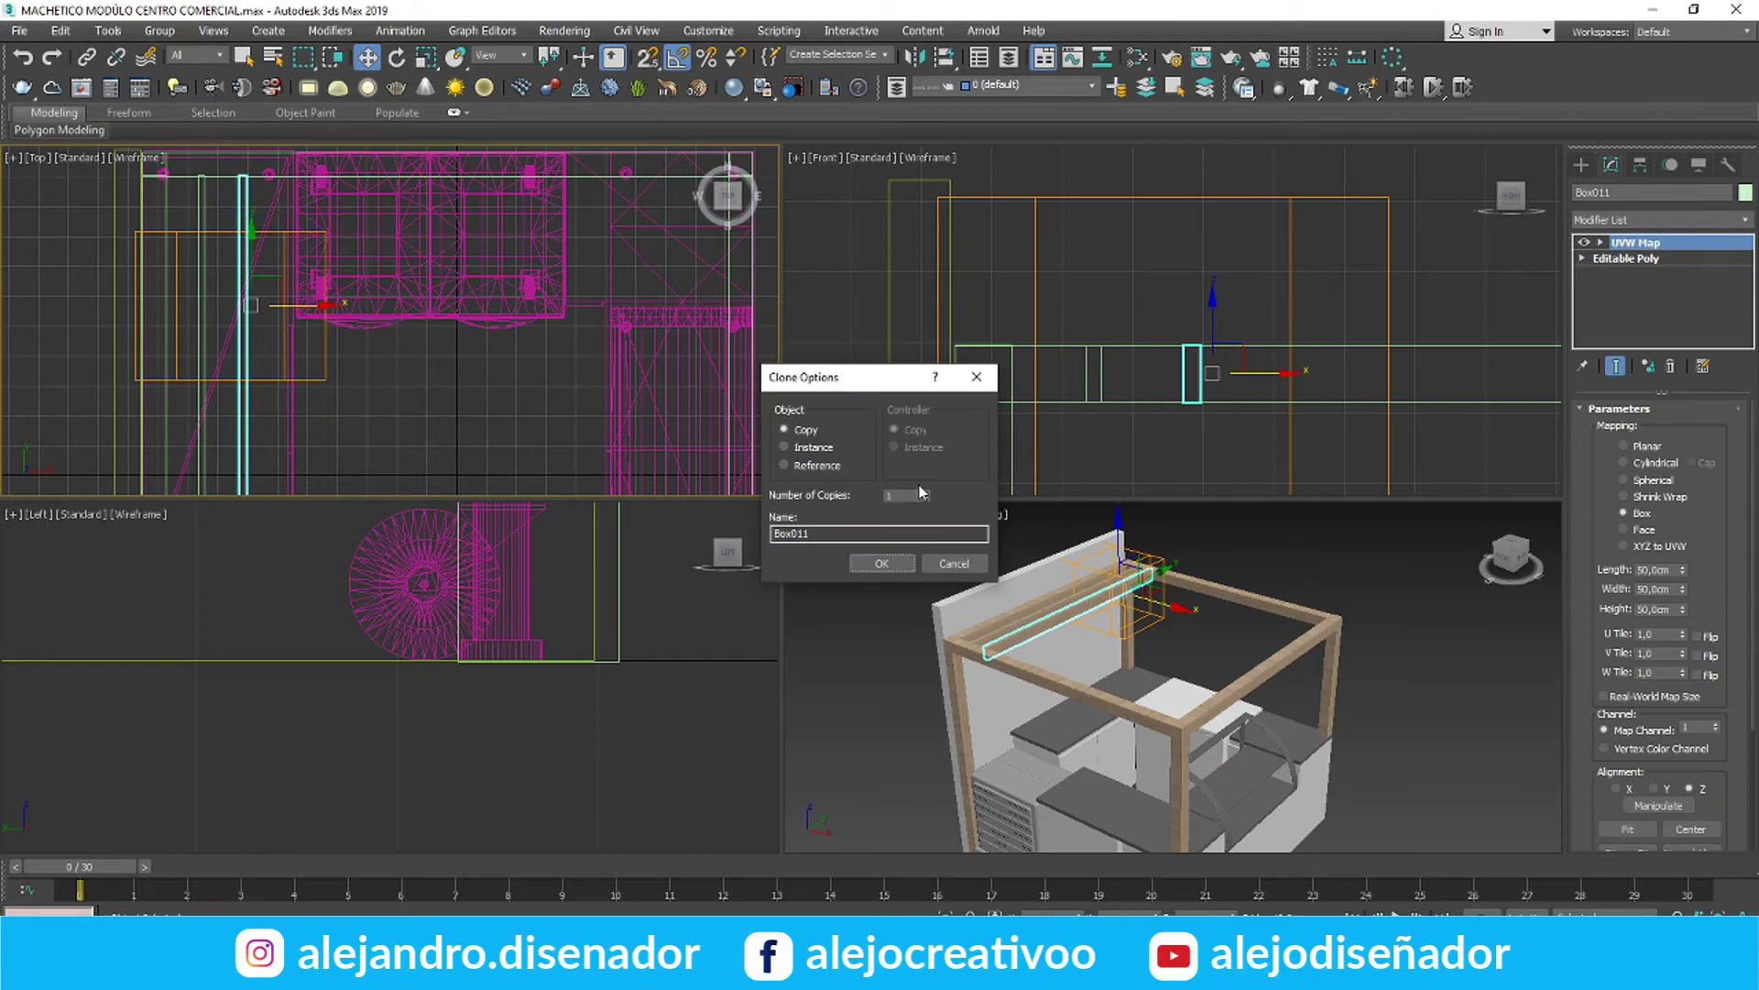
click(884, 565)
middle_drag(490, 294, 309, 294)
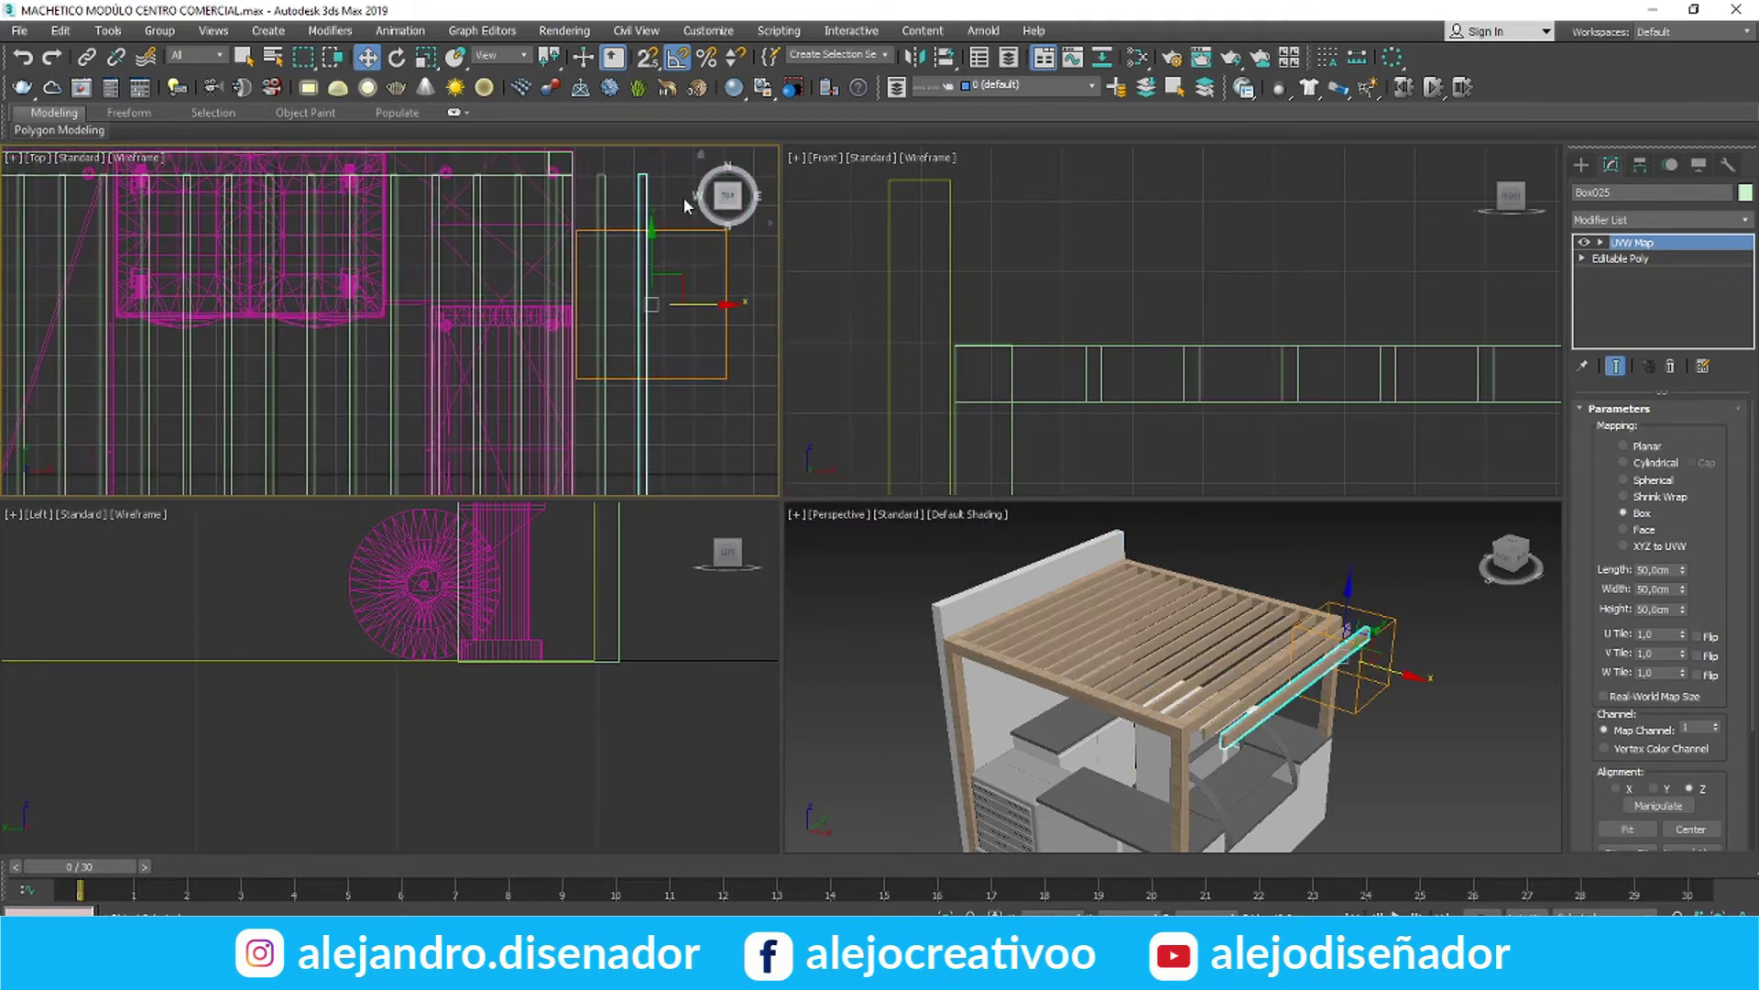
Delete the two surplus slats that extend past the front beam
key(Delete)
click(601, 188)
key(Delete)
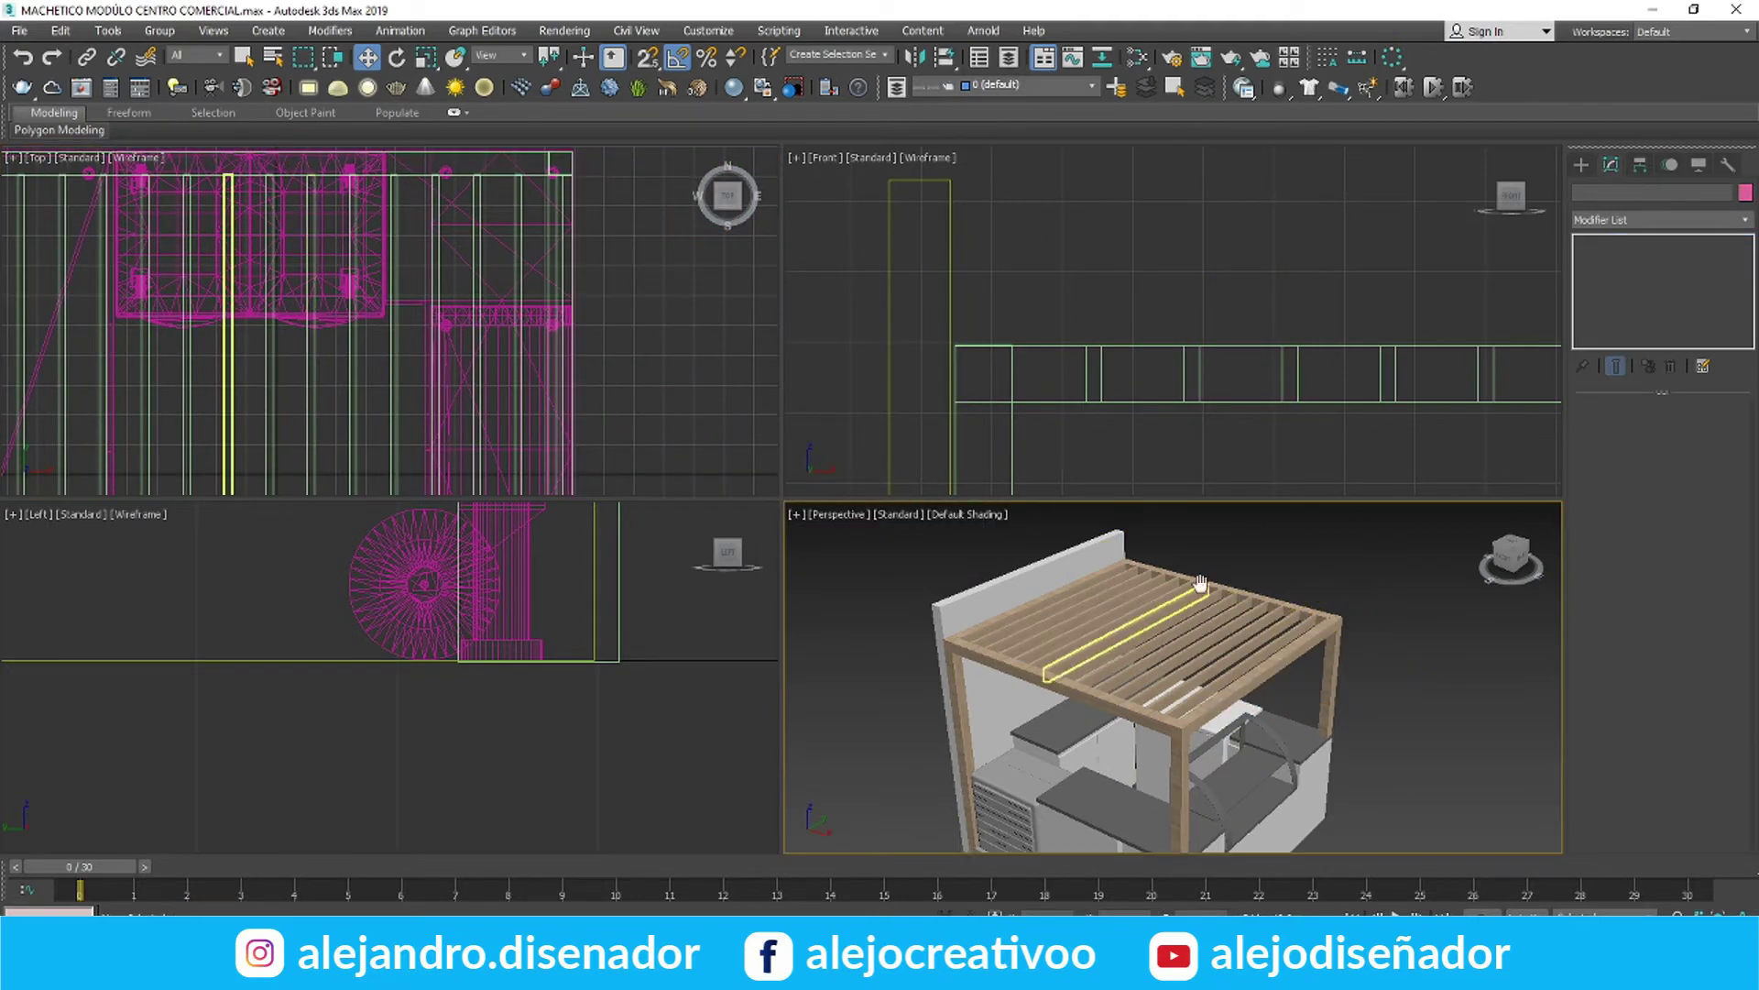
middle_drag(1200, 585, 1176, 561)
key(alt+w)
mouse_move(775, 641)
alt+middle_down()
mouse_move(775, 568)
mouse_move(799, 535)
mouse_move(768, 519)
mouse_move(886, 701)
alt+middle_up()
Switch to the reference sketch, then File Explorer, and open a render from the V2 folder of UNIDAD MOVIL EL MACHETICO for reference
key(alt+Tab)
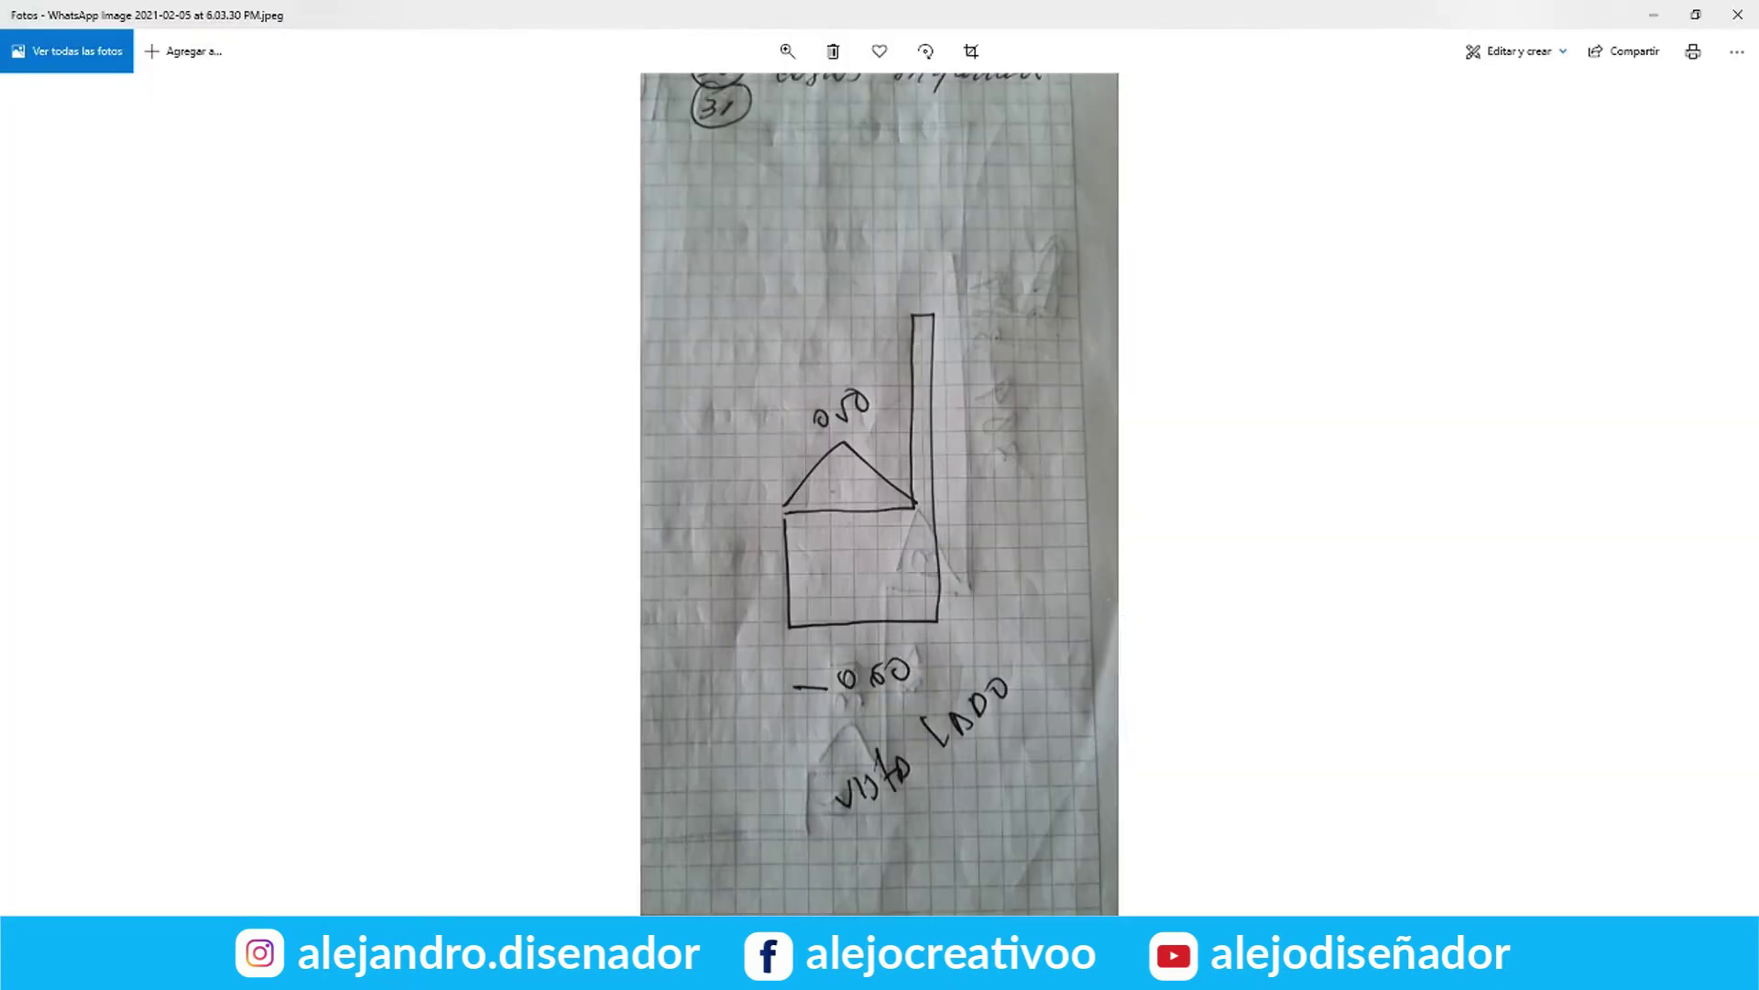
click(495, 866)
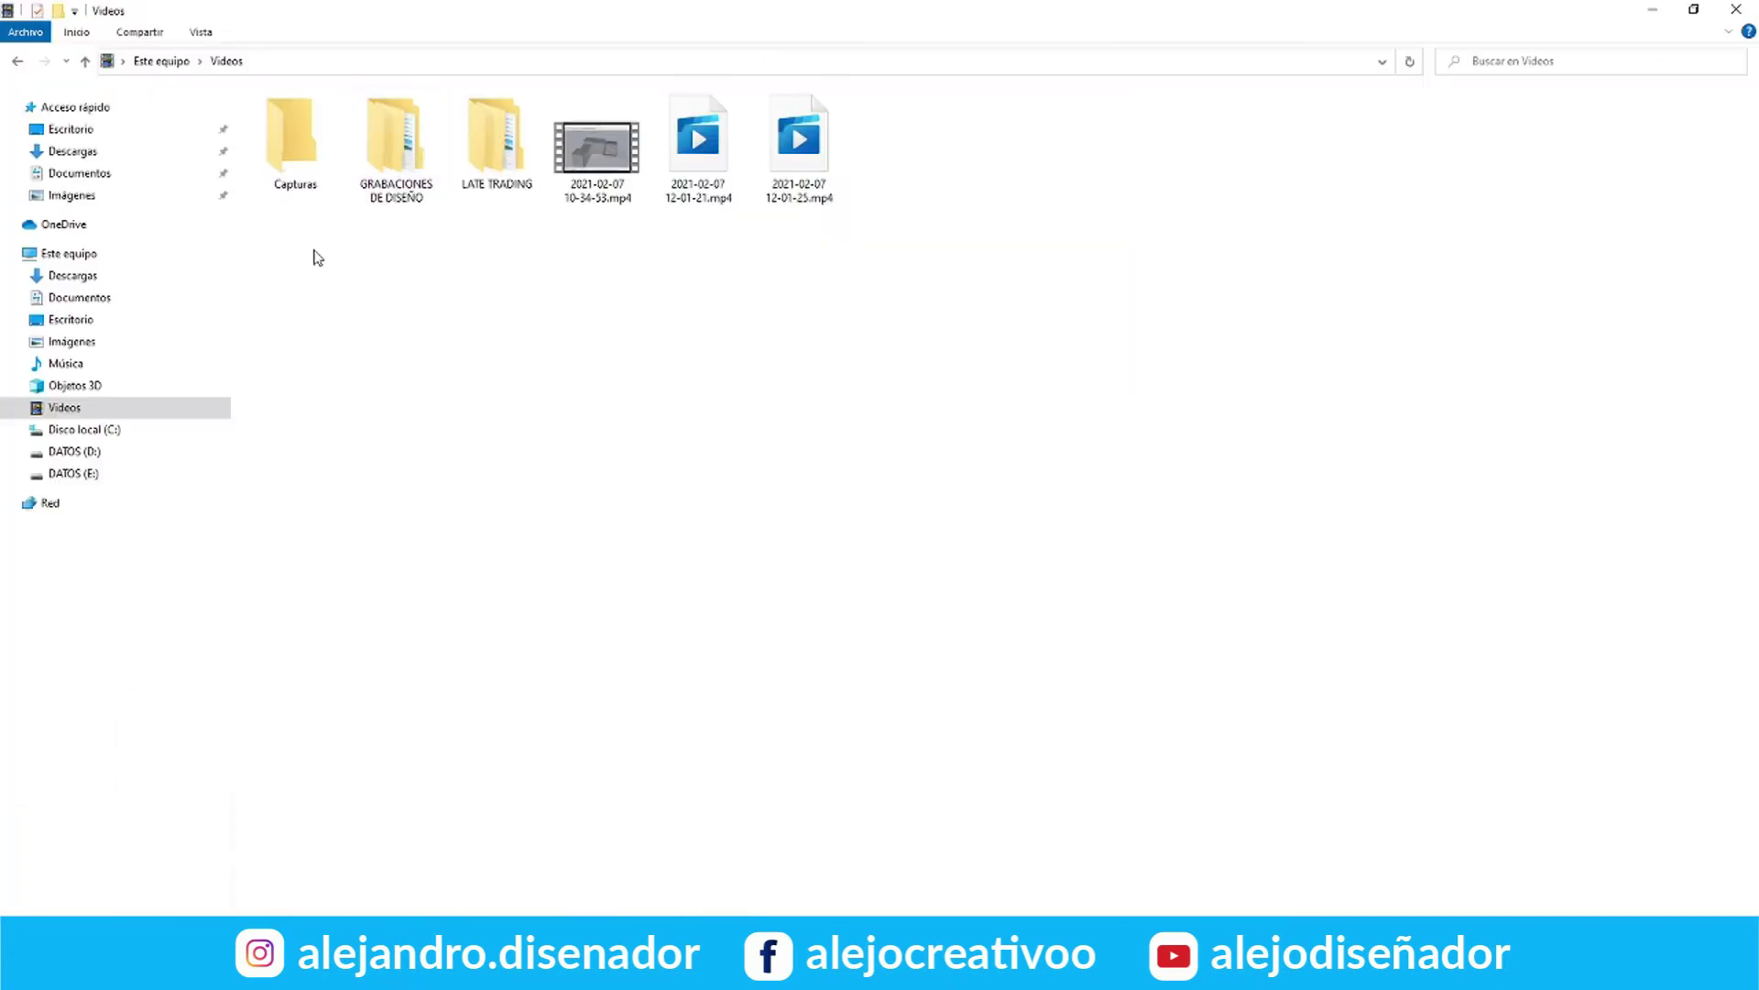
click(74, 451)
double_click(293, 120)
double_click(348, 380)
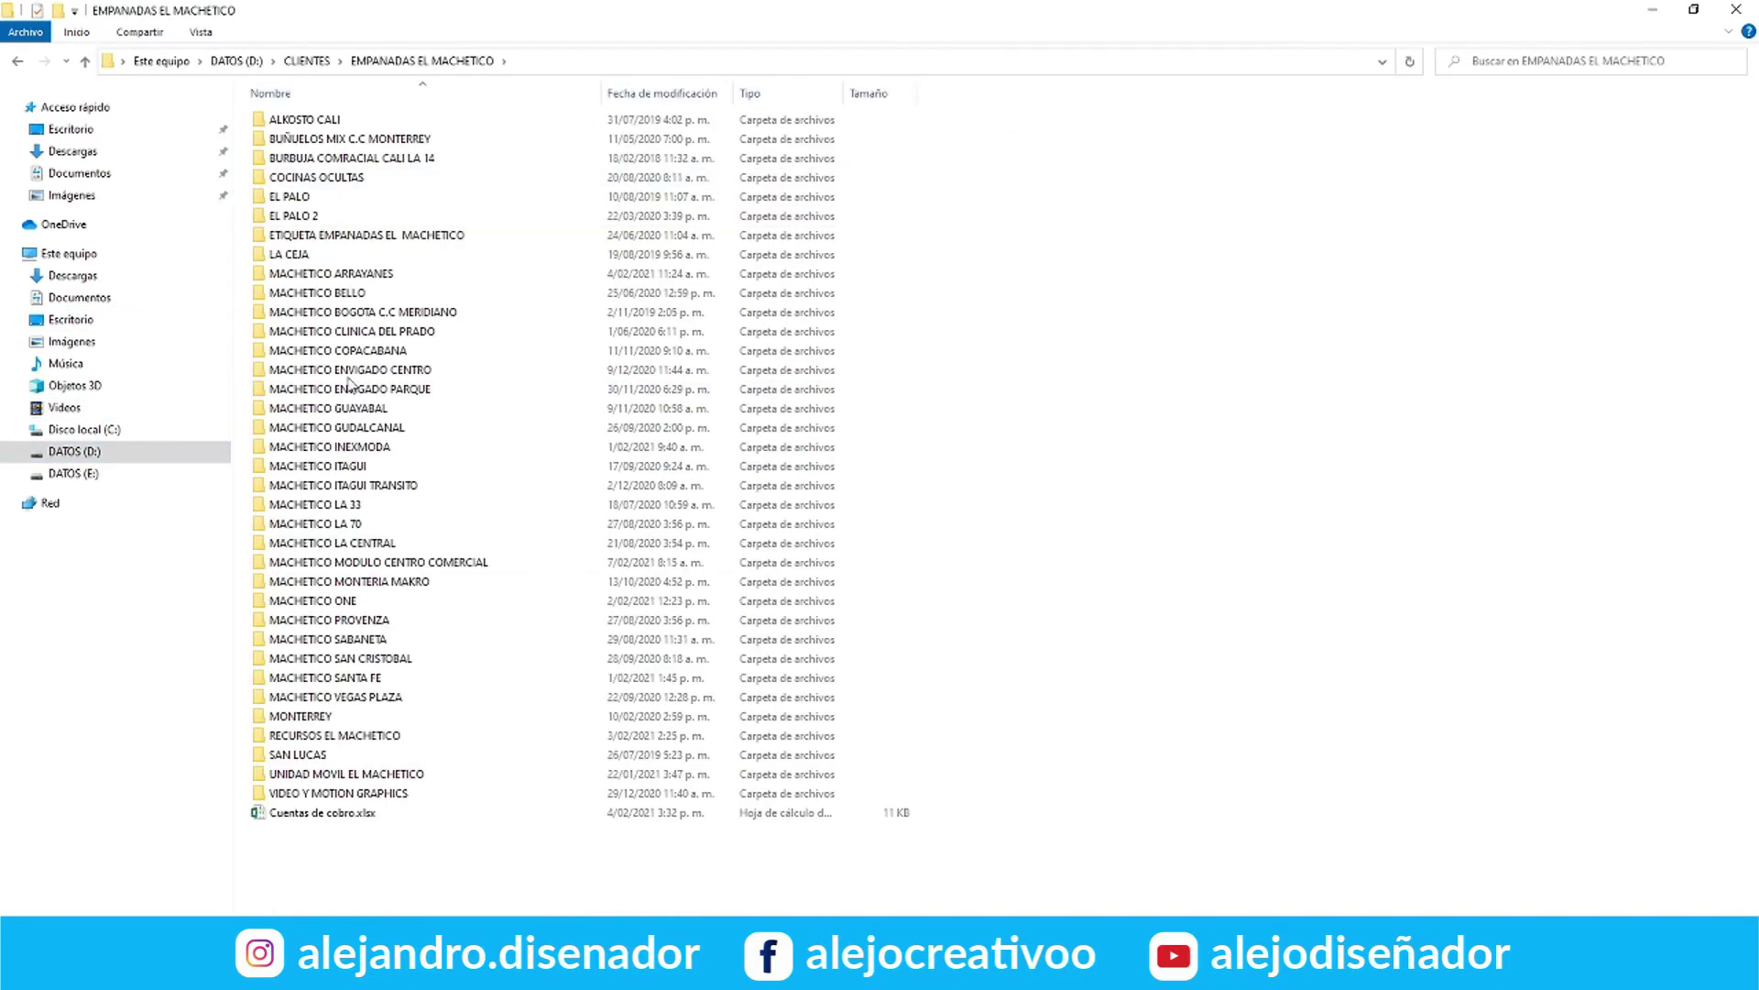
double_click(346, 773)
double_click(284, 177)
double_click(303, 121)
key(alt+Up)
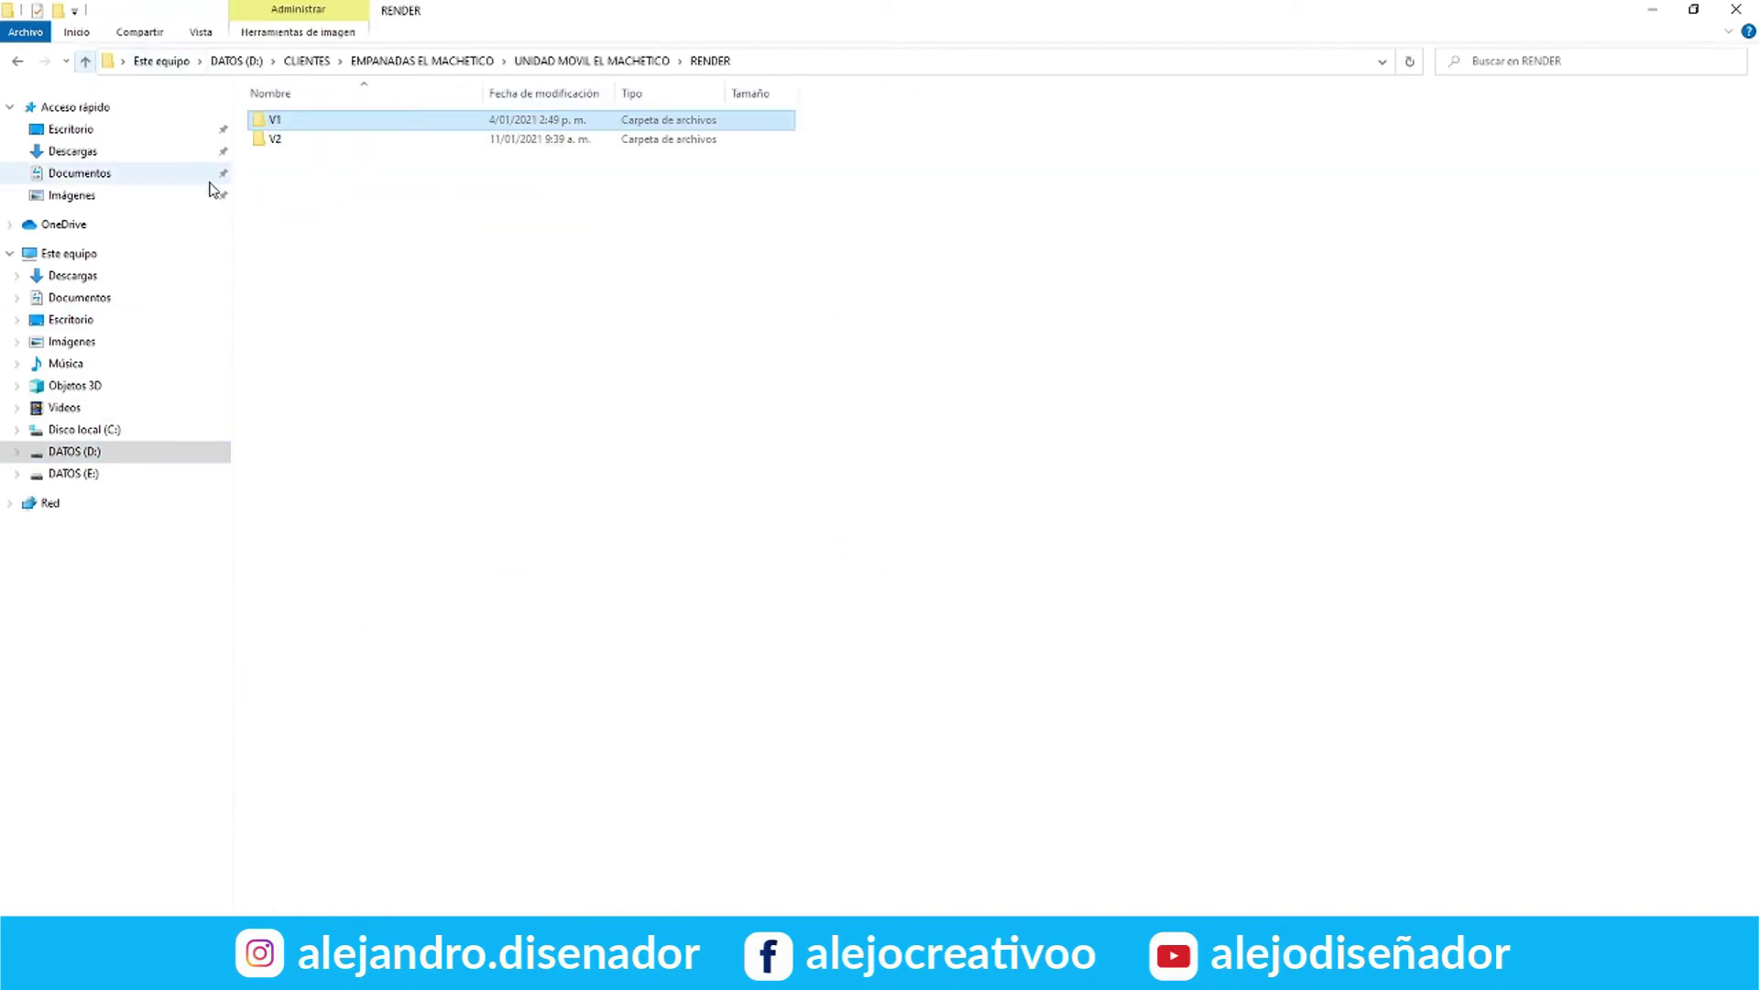
double_click(291, 140)
double_click(309, 188)
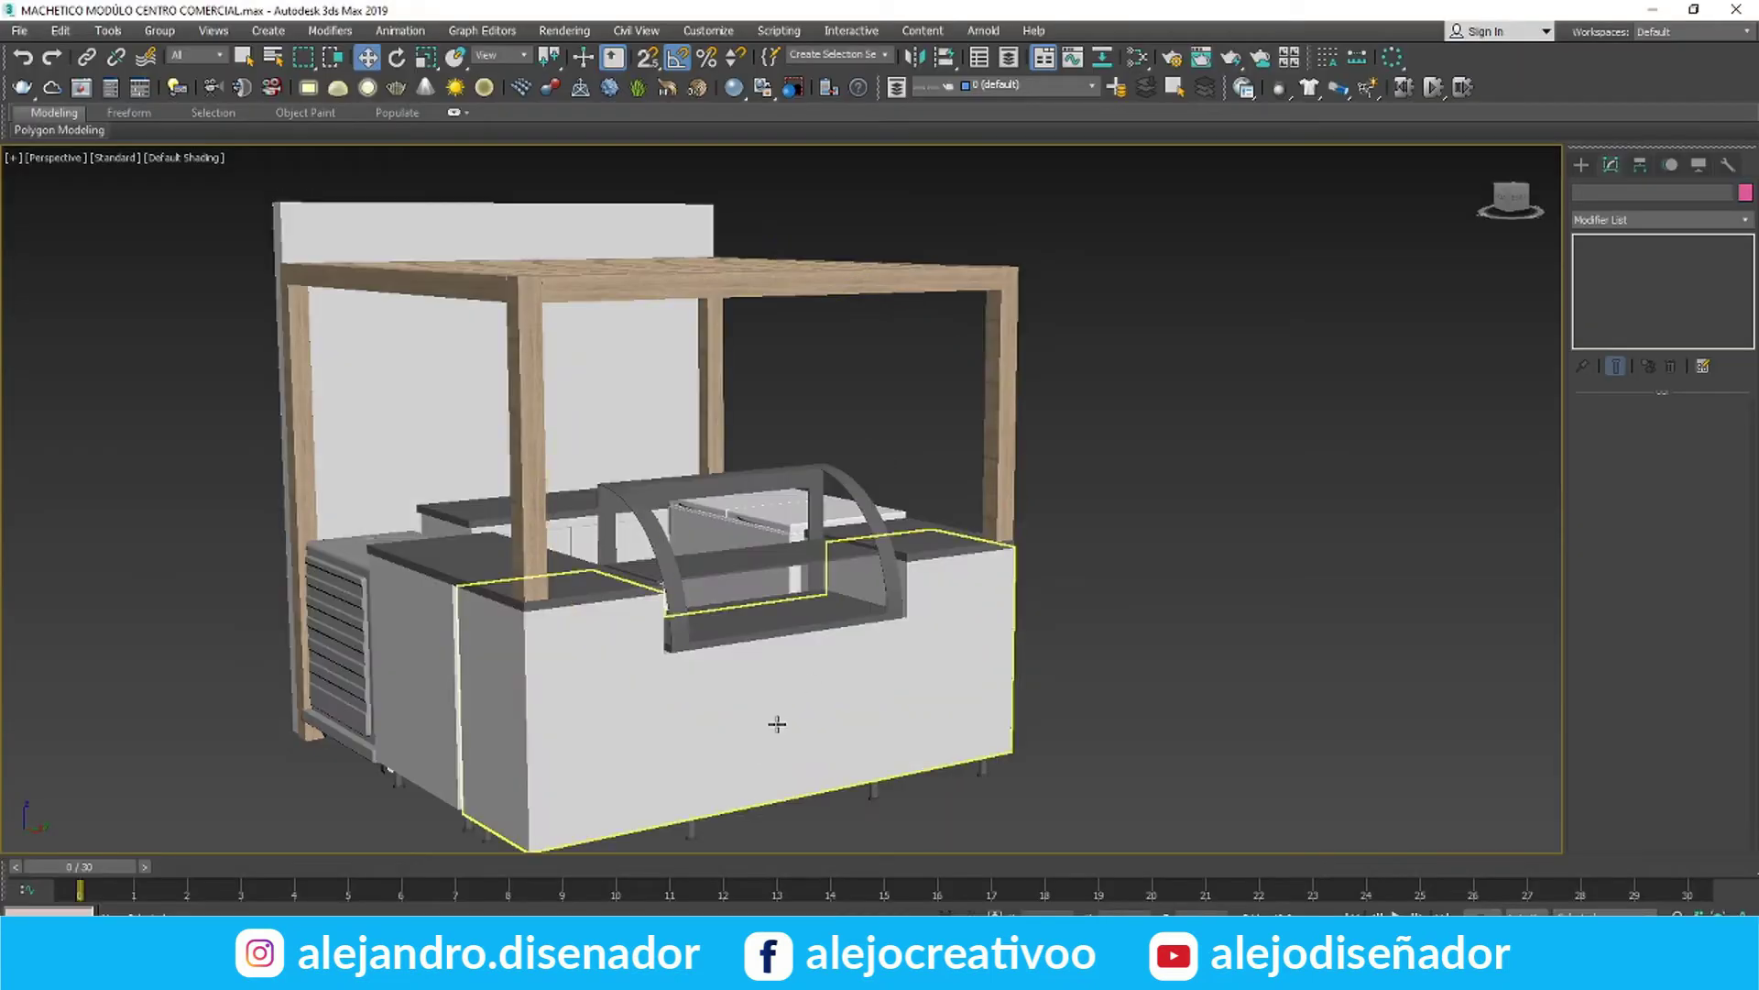
Create a plane about 39 by 81 cm in the Left view and place it against the front counter's outer face
click(1581, 166)
click(1694, 352)
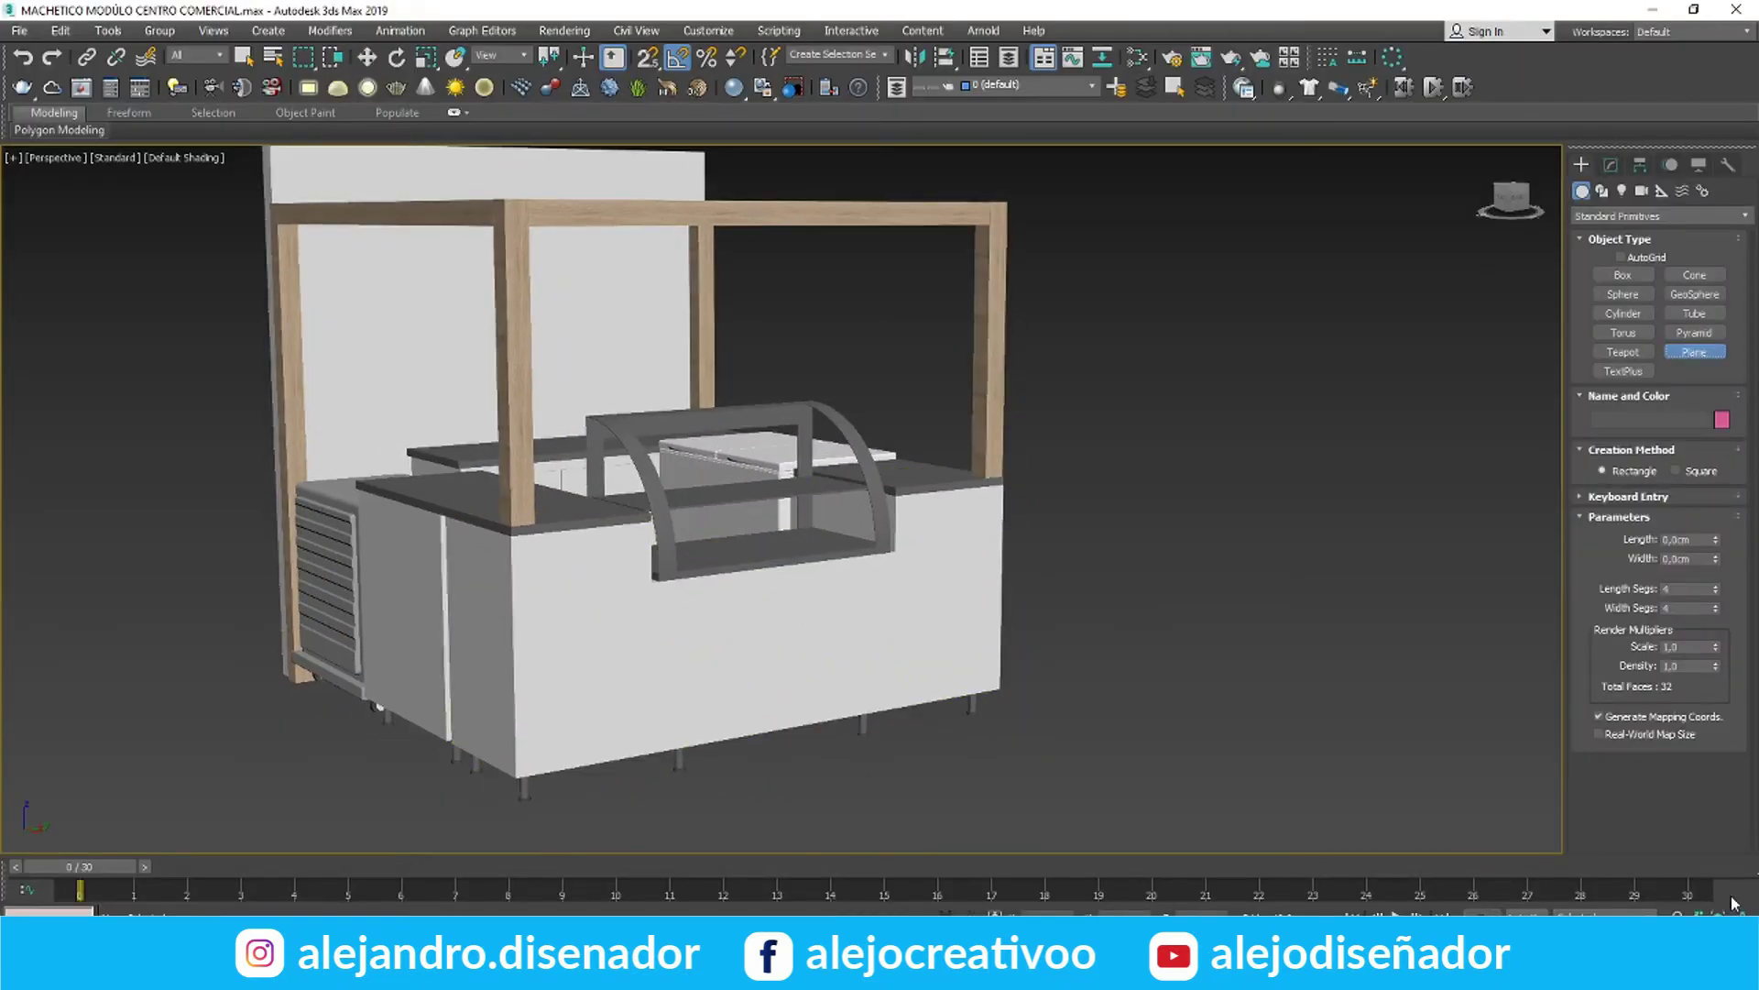
click(1744, 931)
scroll(933, 288, down, 7)
scroll(486, 691, up, 5)
drag(377, 609, 586, 706)
key(w)
scroll(519, 388, up, 5)
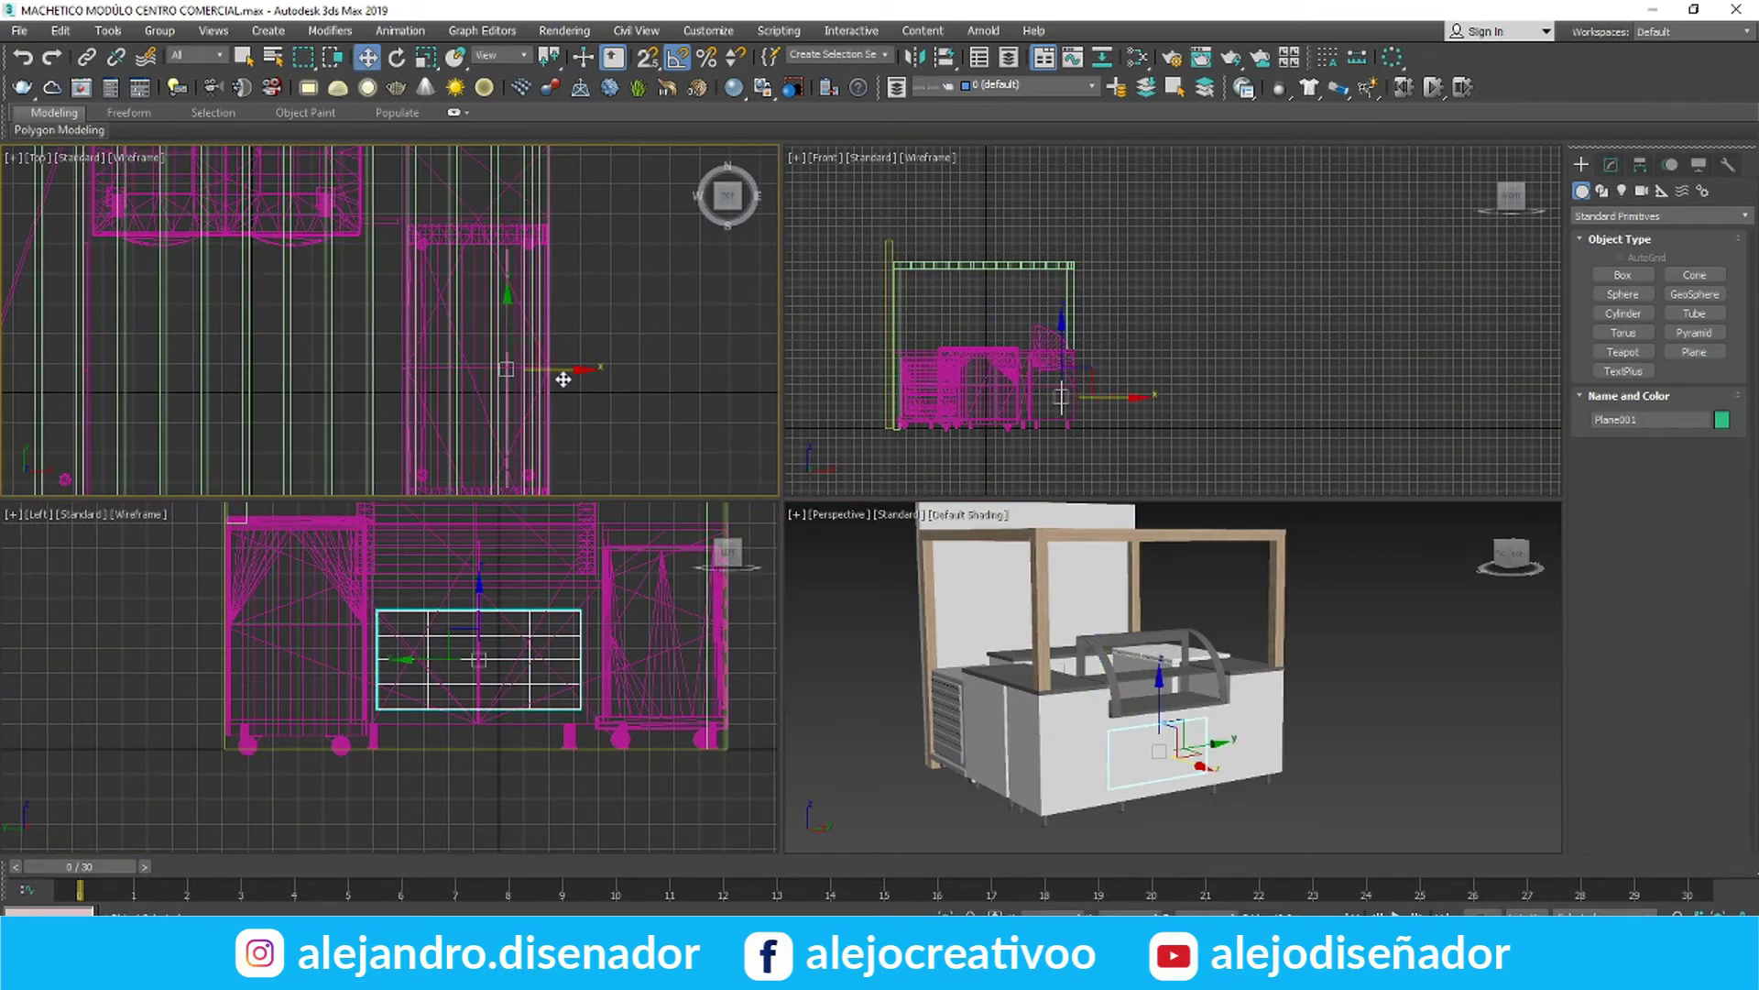
drag(543, 369, 547, 368)
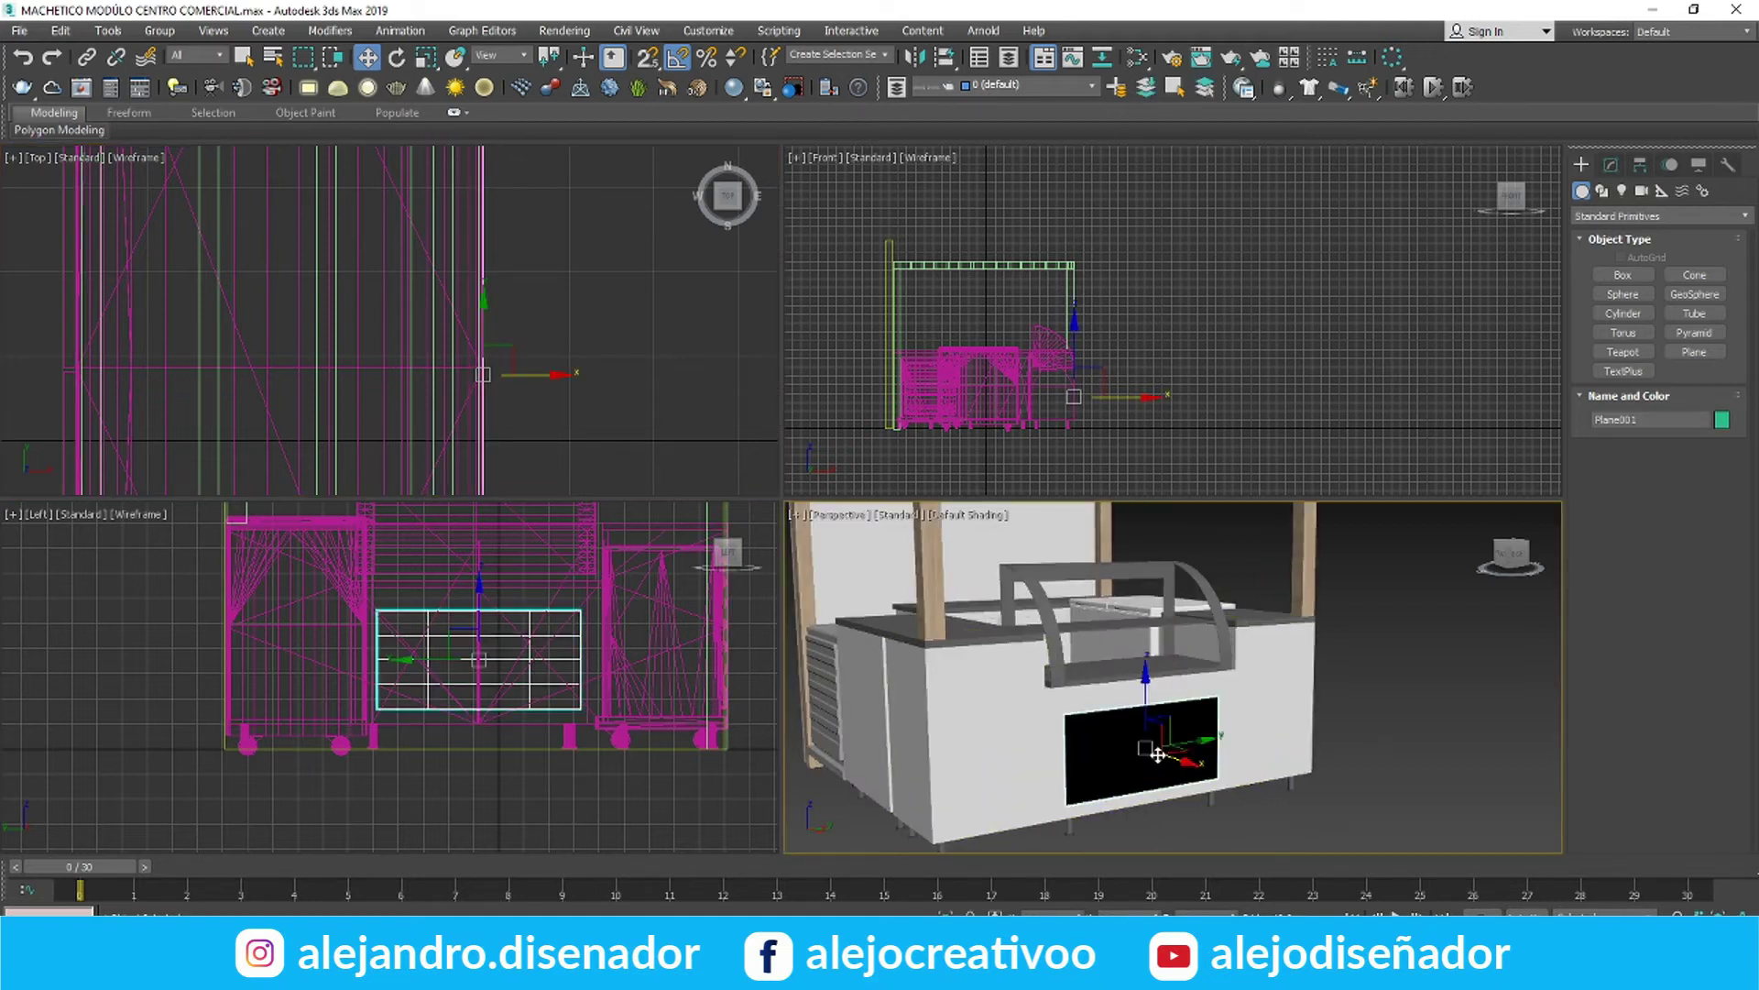
Create a VRayMtl named Publicidad 1 in the Slate Material Editor and start adding a Bitmap to its diffuse map
key(m)
drag(799, 363, 856, 220)
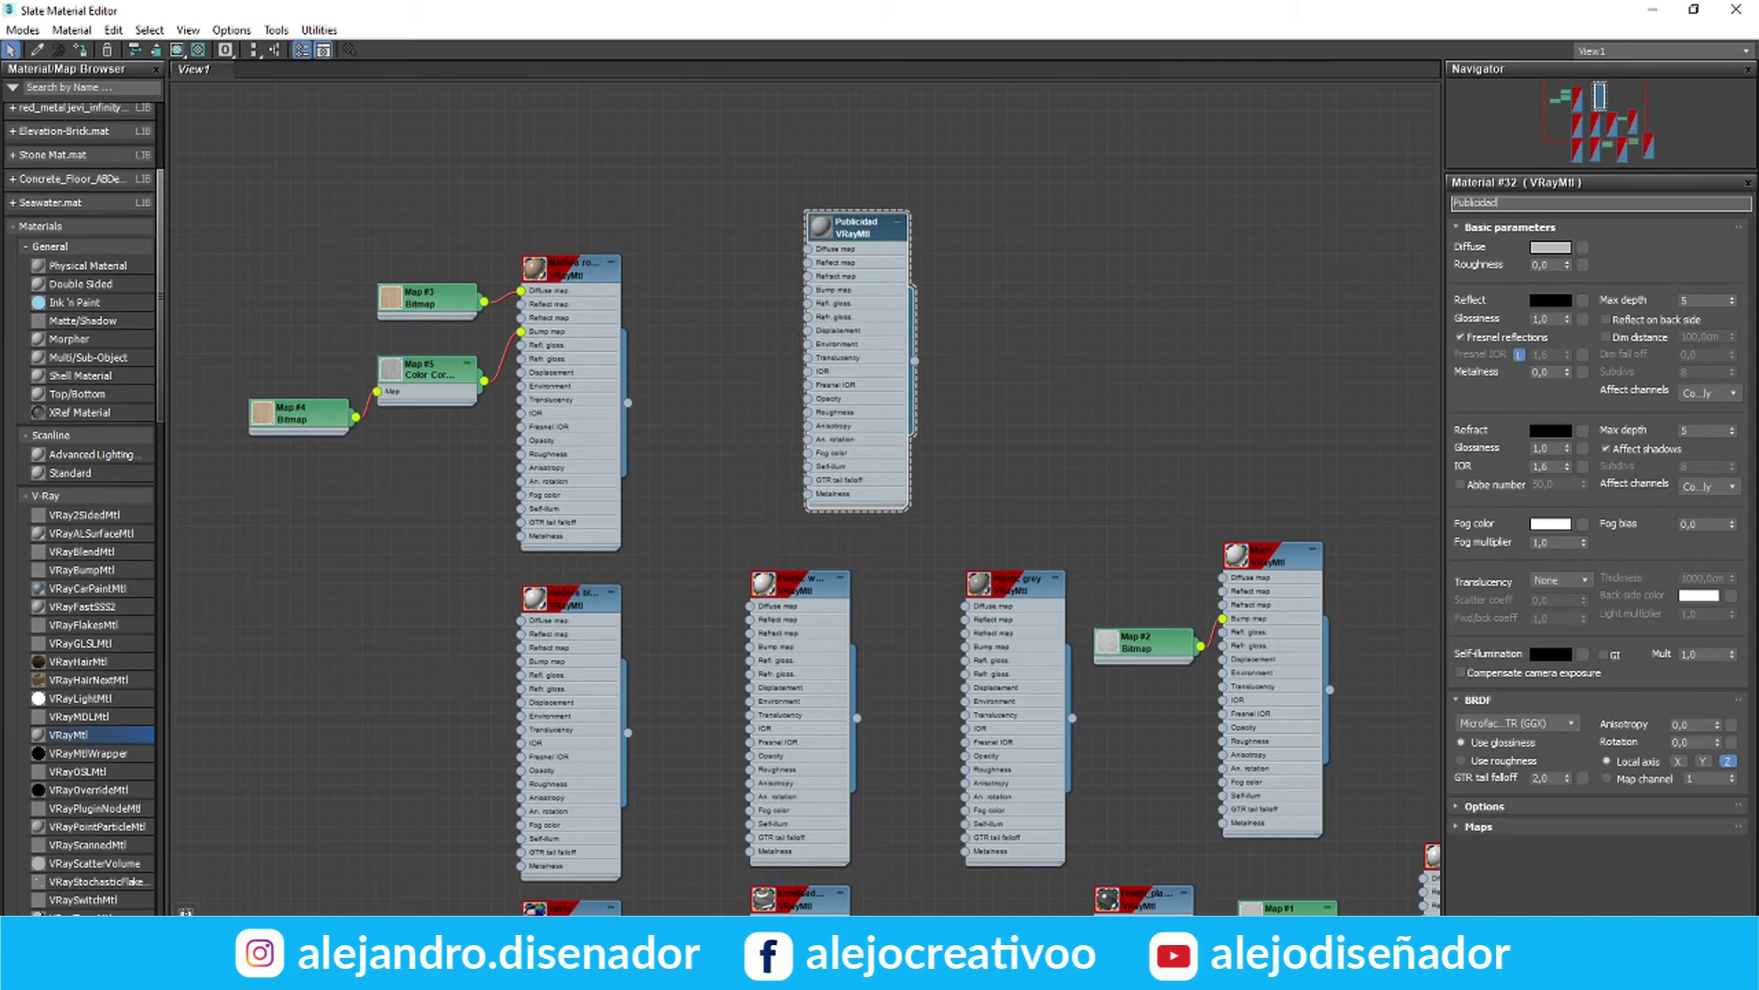
drag(808, 250, 768, 268)
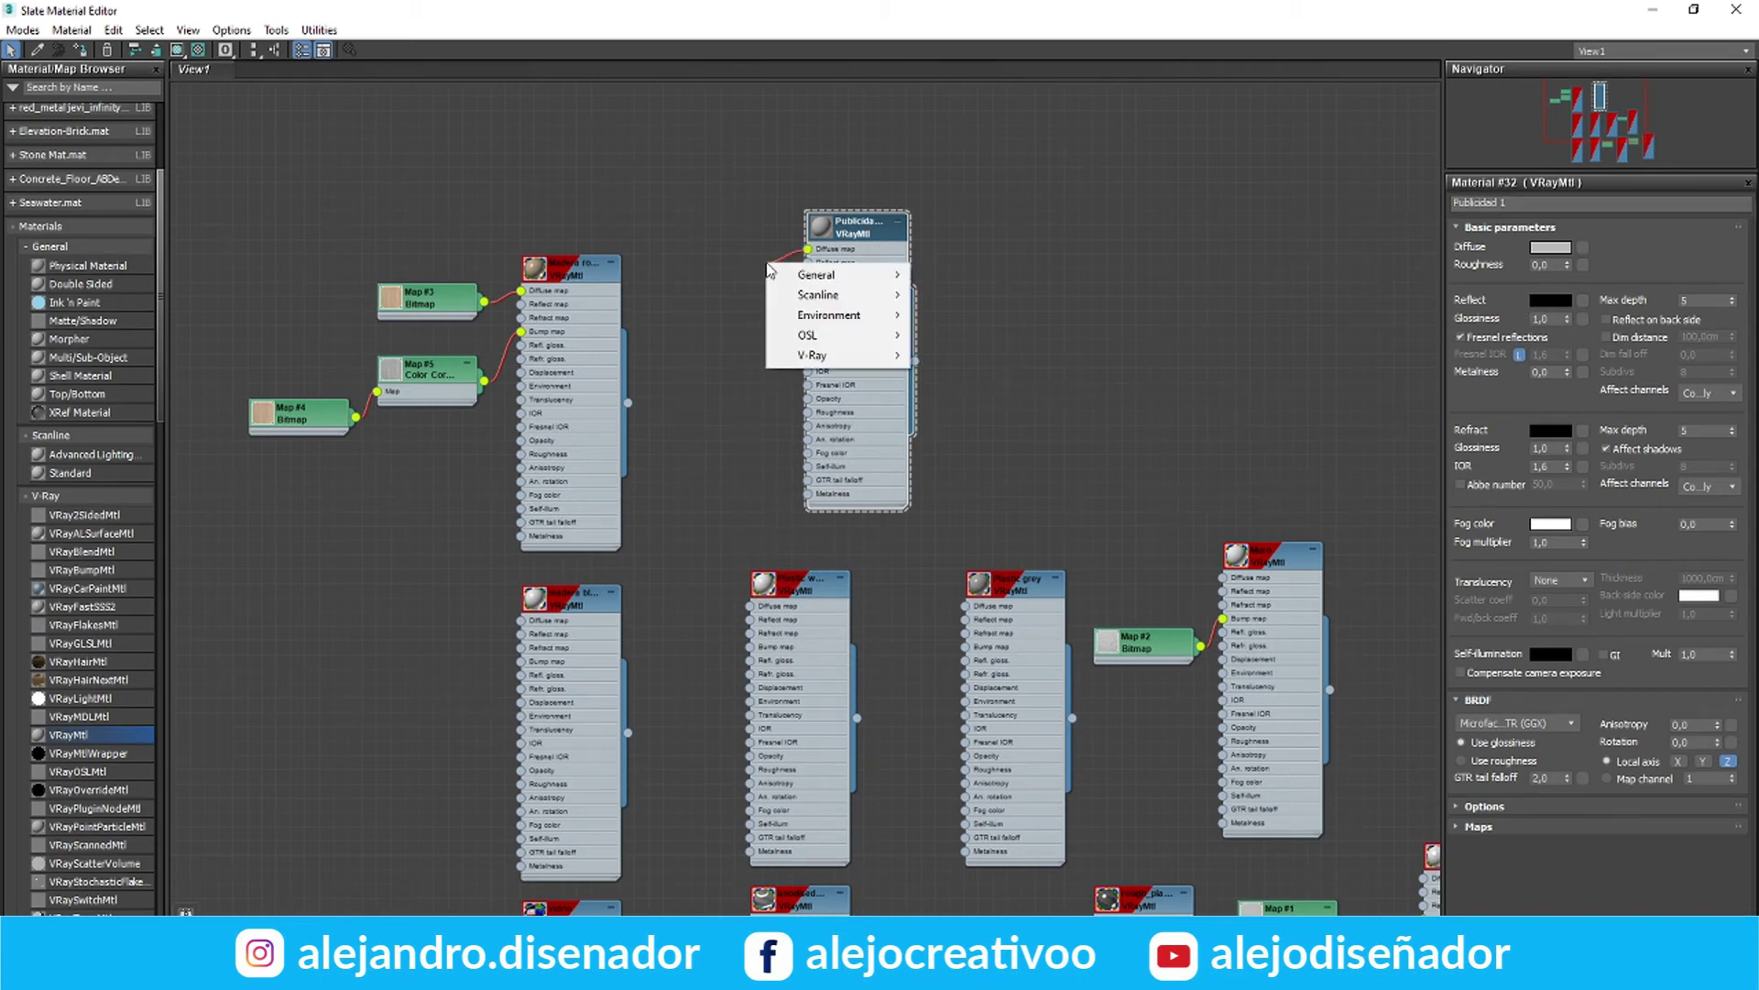
mouse_move(859, 281)
click(940, 264)
Browse for the bitmap in the RECURSOS EL MACHETICO folder within the EMPANADAS EL MACHETICO client files
click(404, 377)
double_click(581, 345)
scroll(579, 342, down, 1)
double_click(514, 385)
scroll(509, 309, down, 1)
scroll(527, 264, up, 1)
click(729, 164)
scroll(495, 247, up, 1)
double_click(532, 217)
scroll(534, 240, down, 3)
double_click(529, 401)
scroll(528, 412, down, 4)
double_click(520, 371)
scroll(642, 321, down, 2)
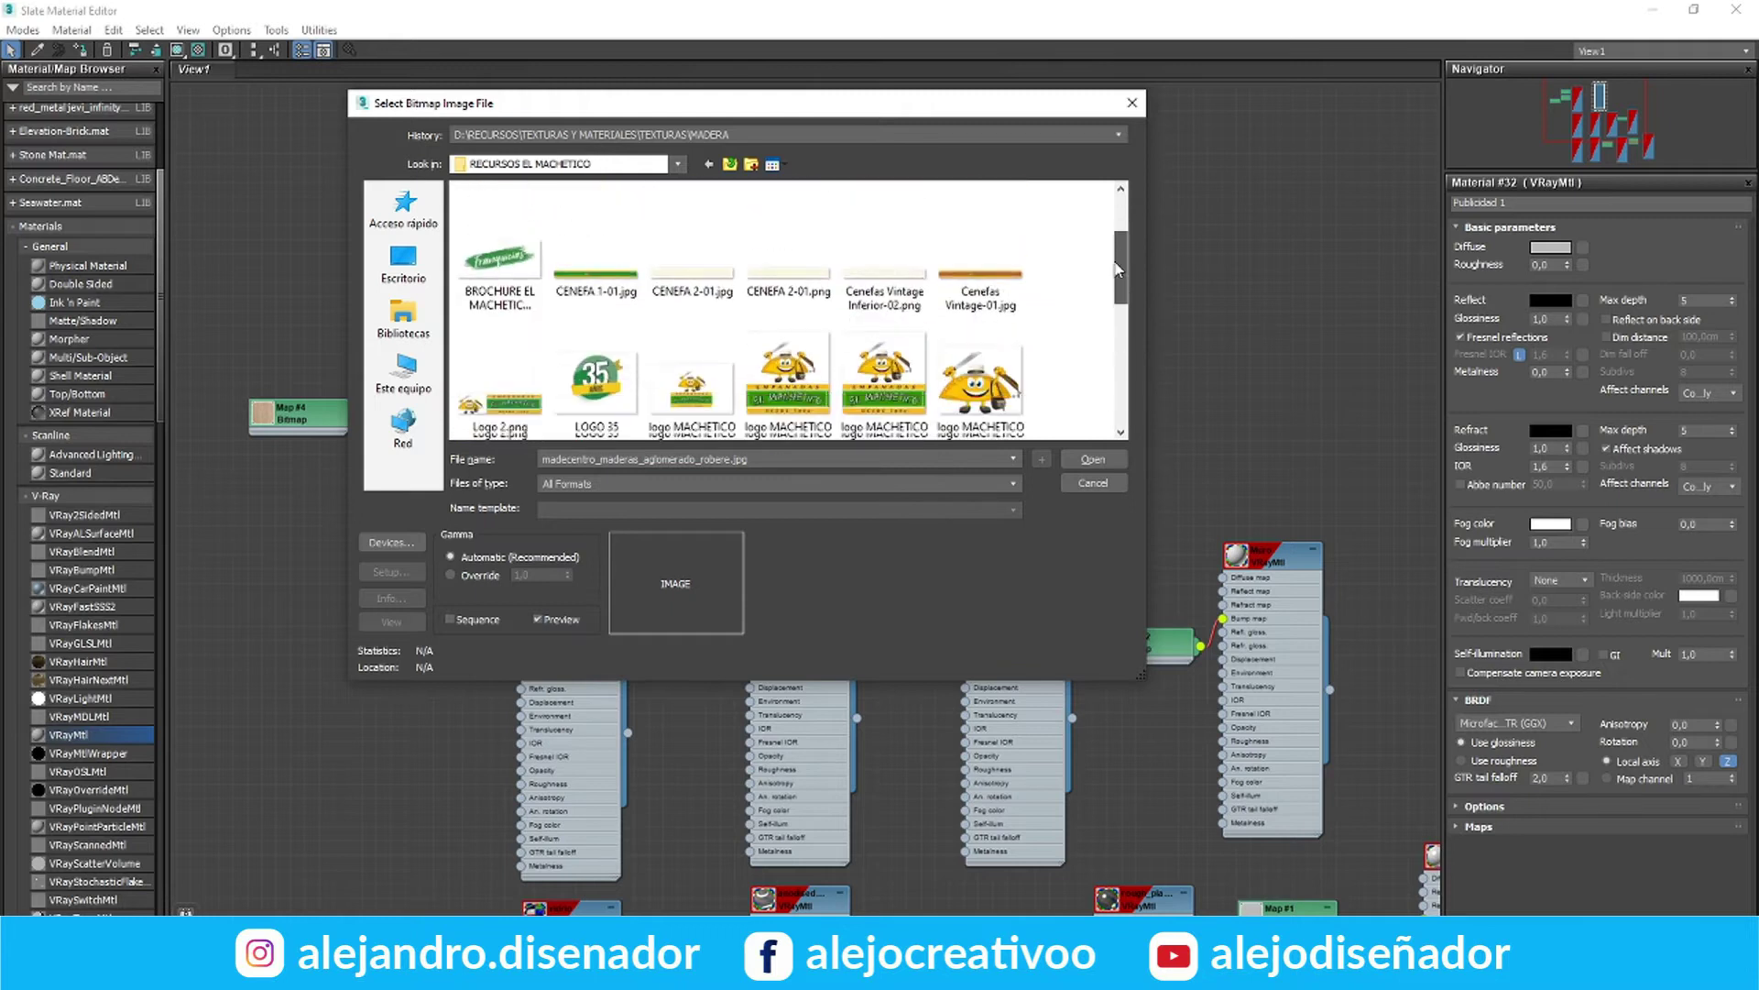
Load Logo_Mesa de trabajo 1.png as the diffuse bitmap of the Publicidad 1 material
click(884, 384)
scroll(1121, 286, down, 2)
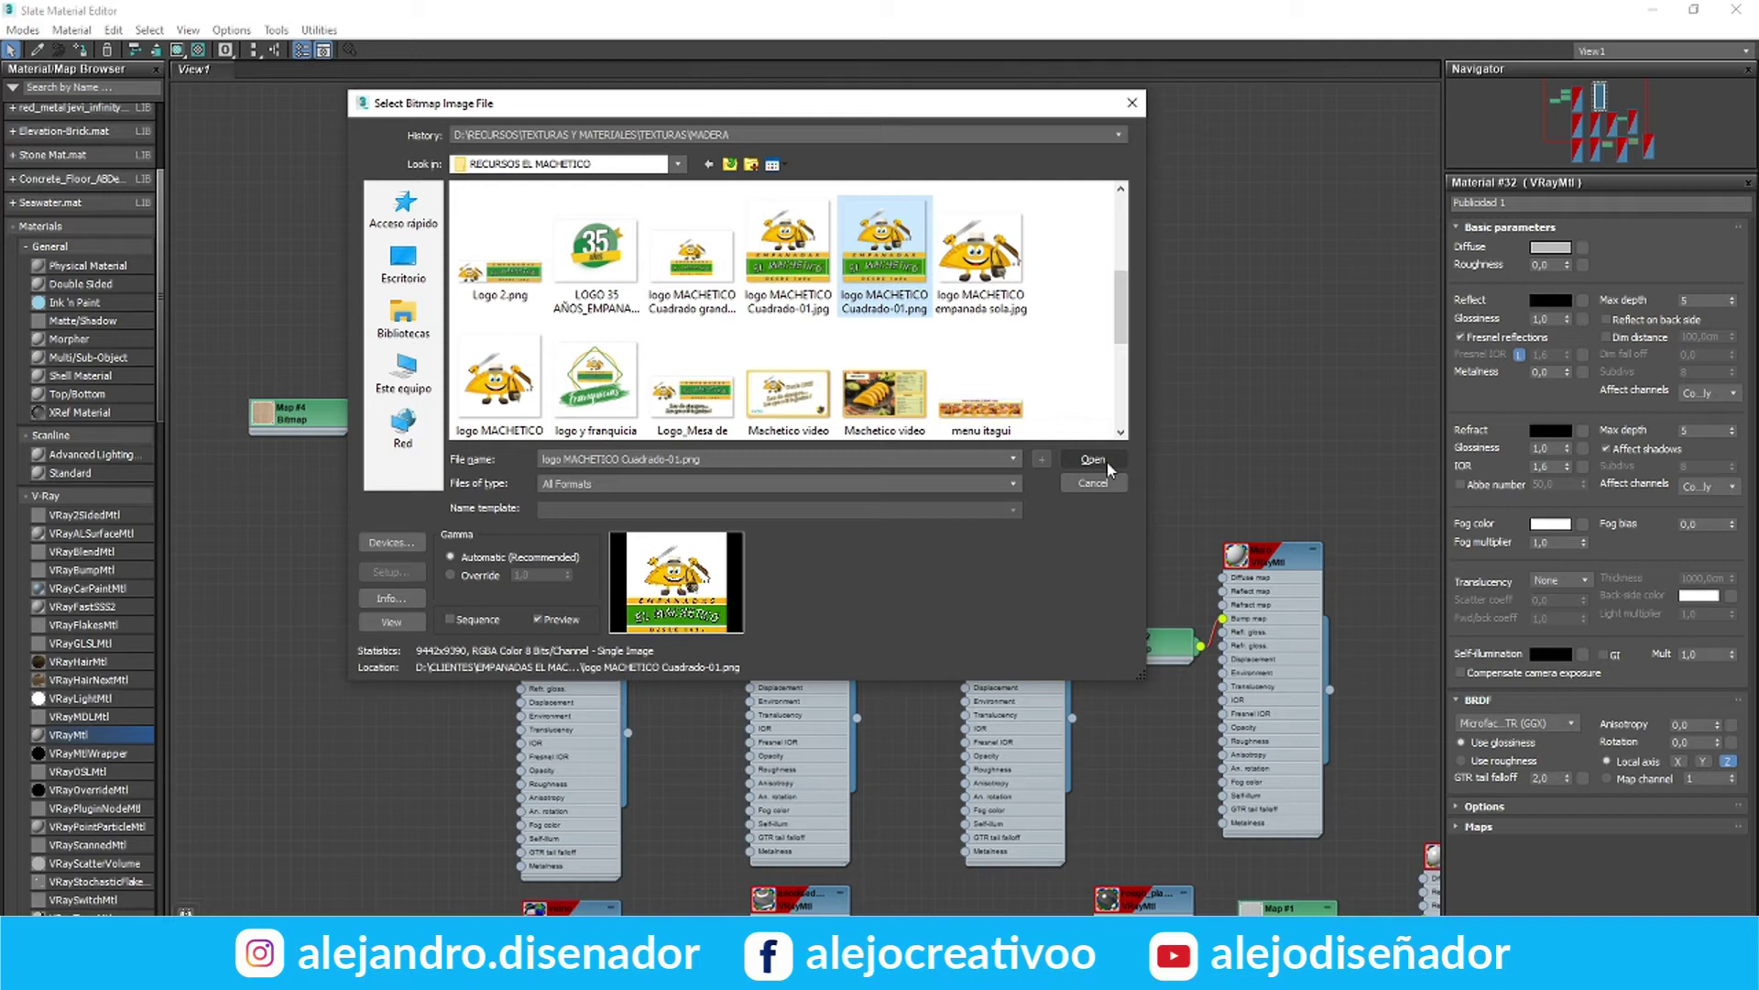
click(692, 385)
click(1093, 460)
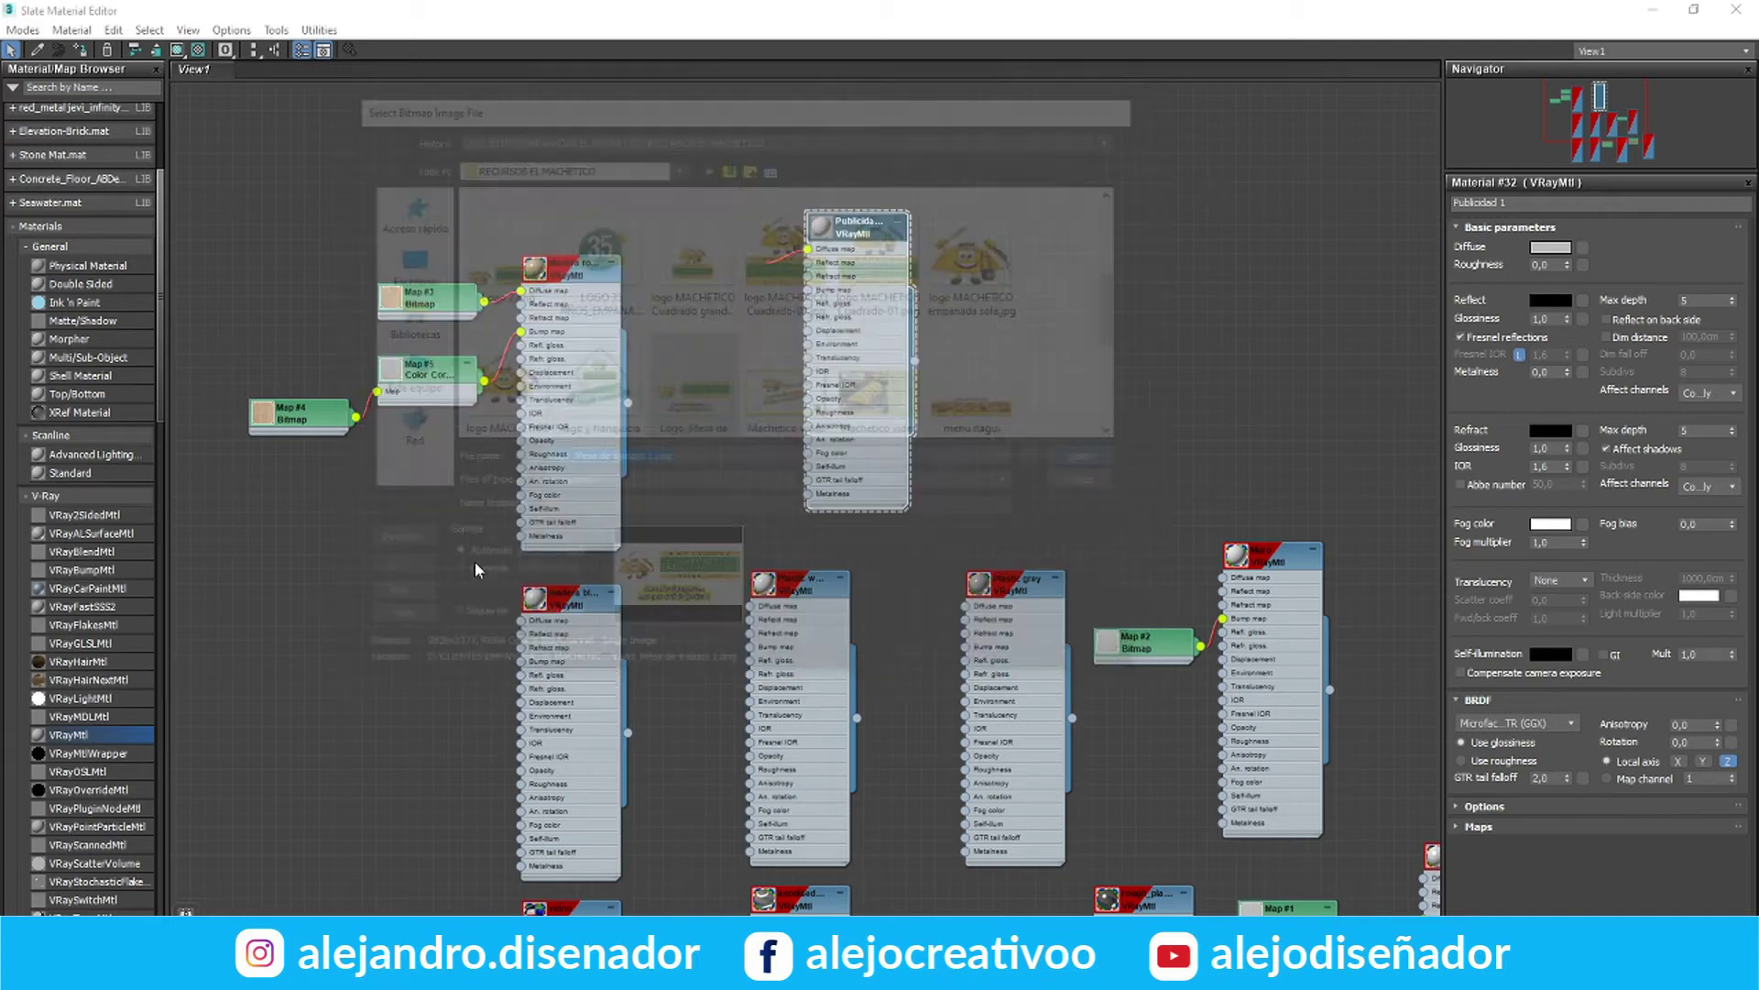
click(1613, 459)
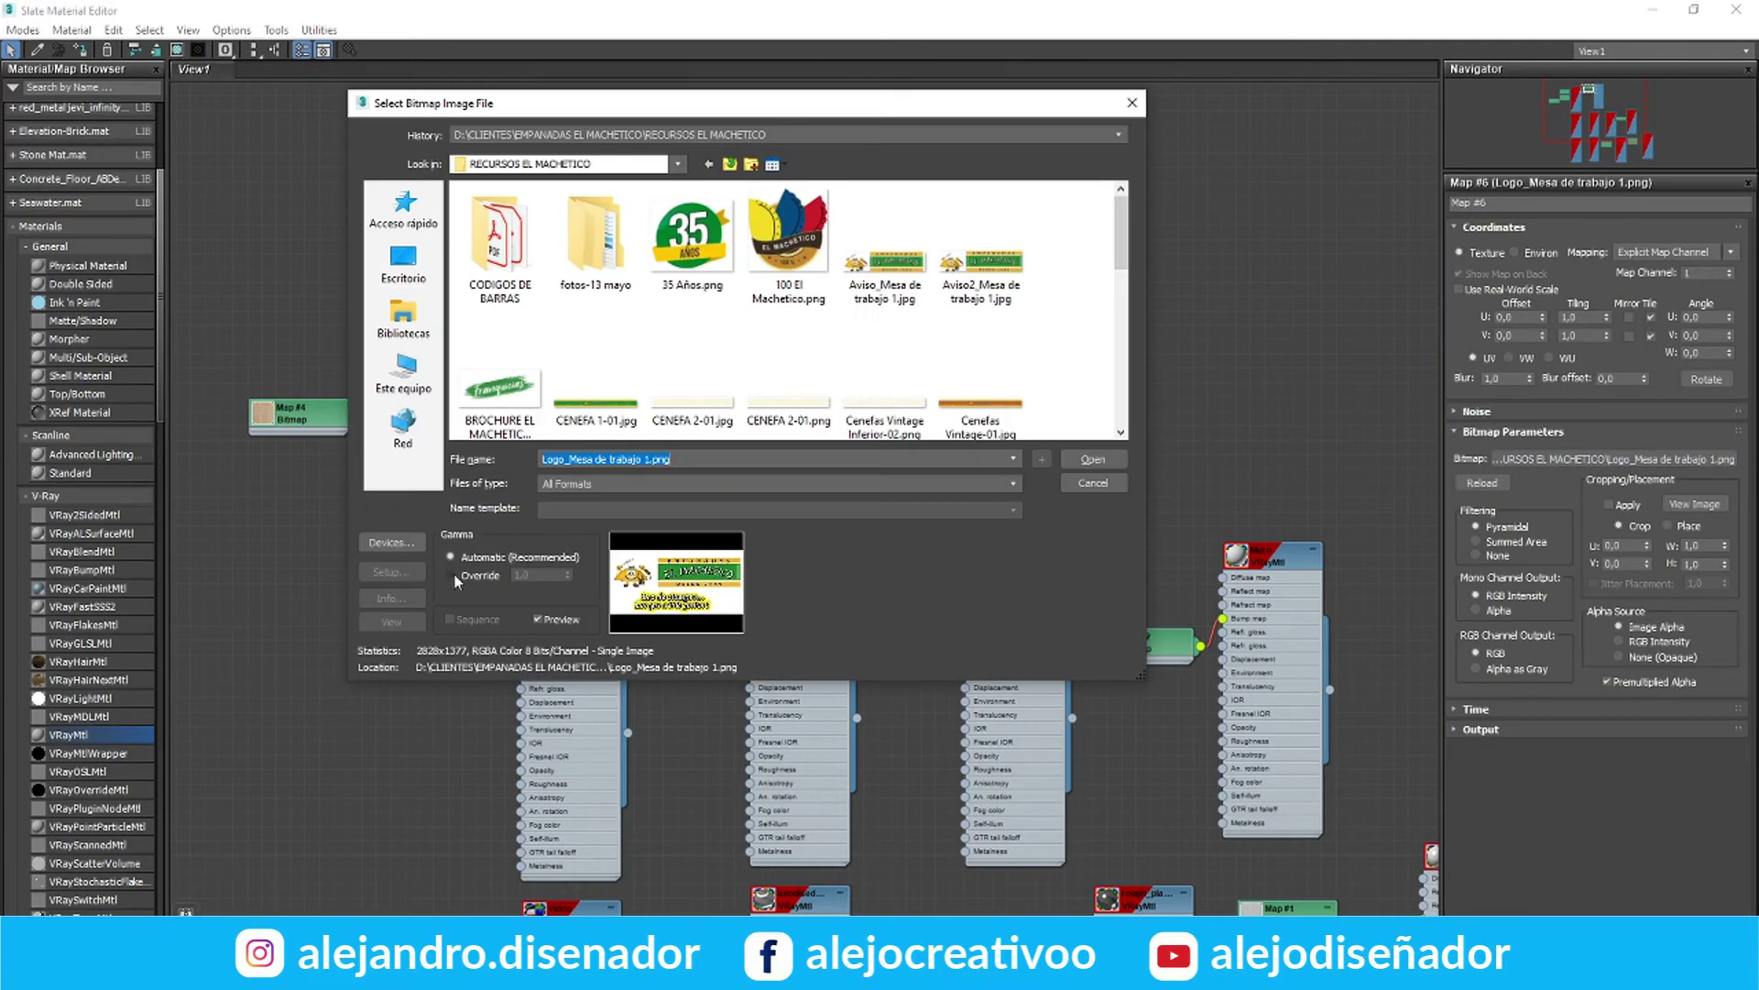
click(1094, 459)
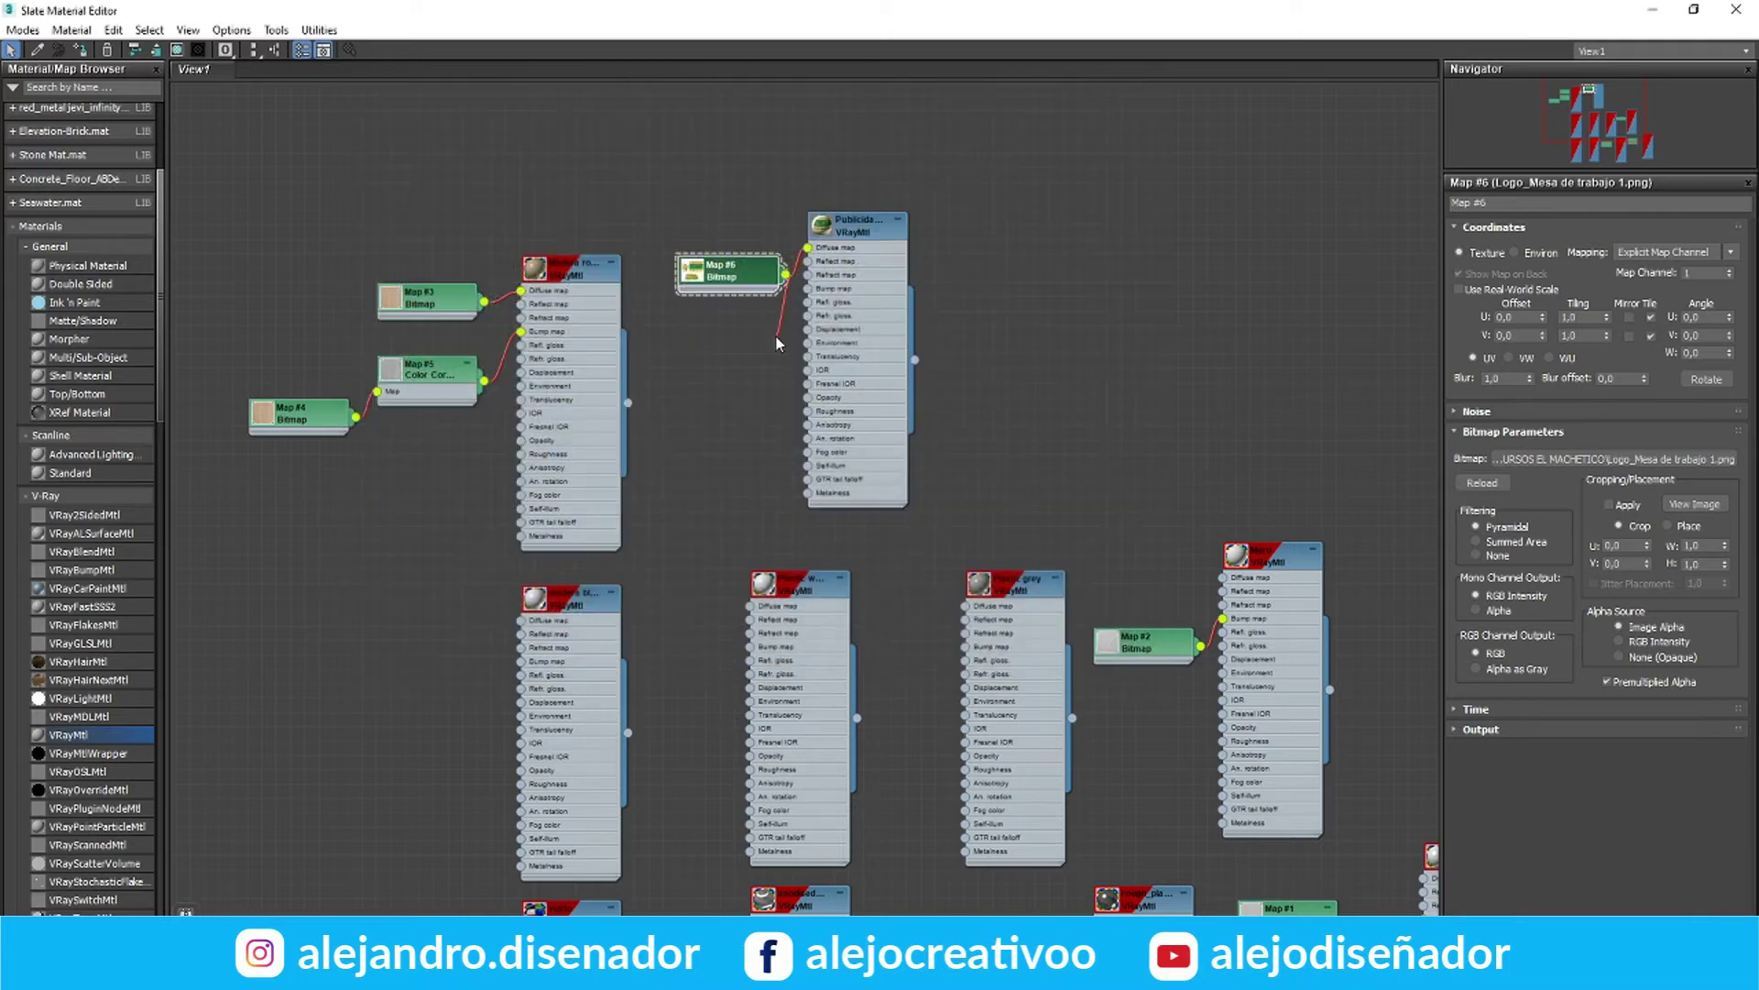
Apply the Publicidad 1 material to the front counter's plane and close the material editor
double_click(871, 231)
click(1710, 13)
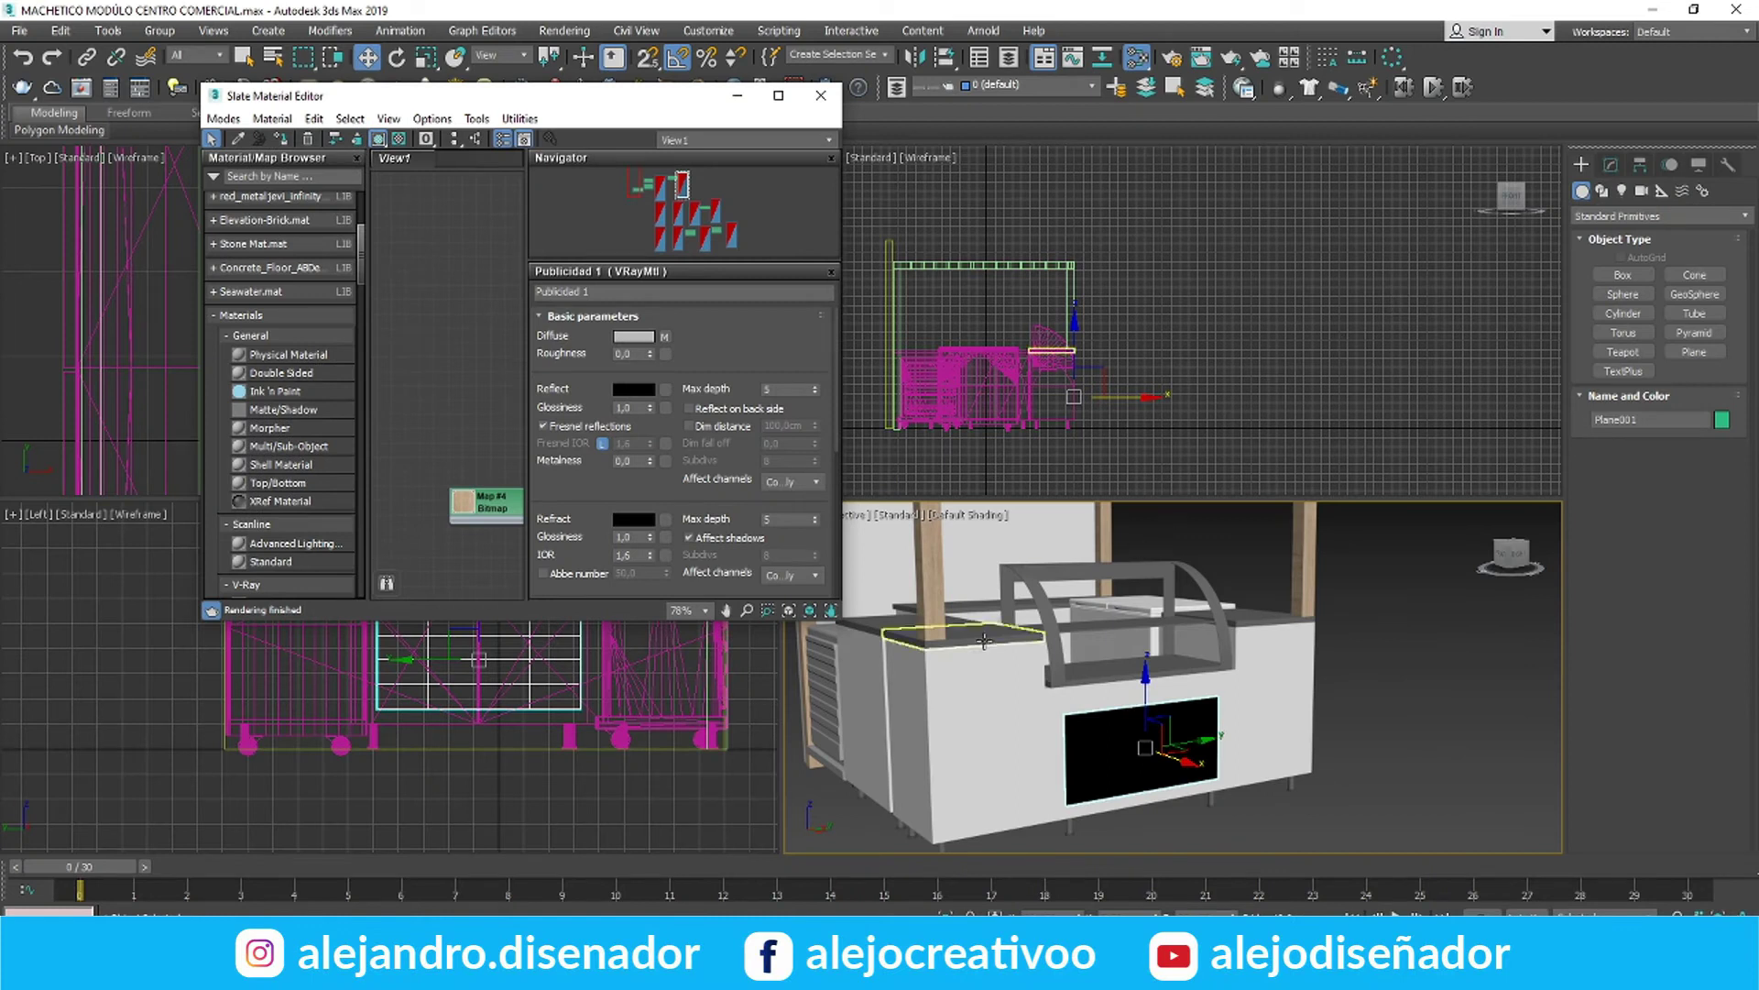
click(821, 95)
Add a UVW Map modifier with planar mapping to the logo plane and flip the U tile so the artwork reads correctly
click(1611, 165)
click(1658, 219)
click(1663, 601)
click(1625, 448)
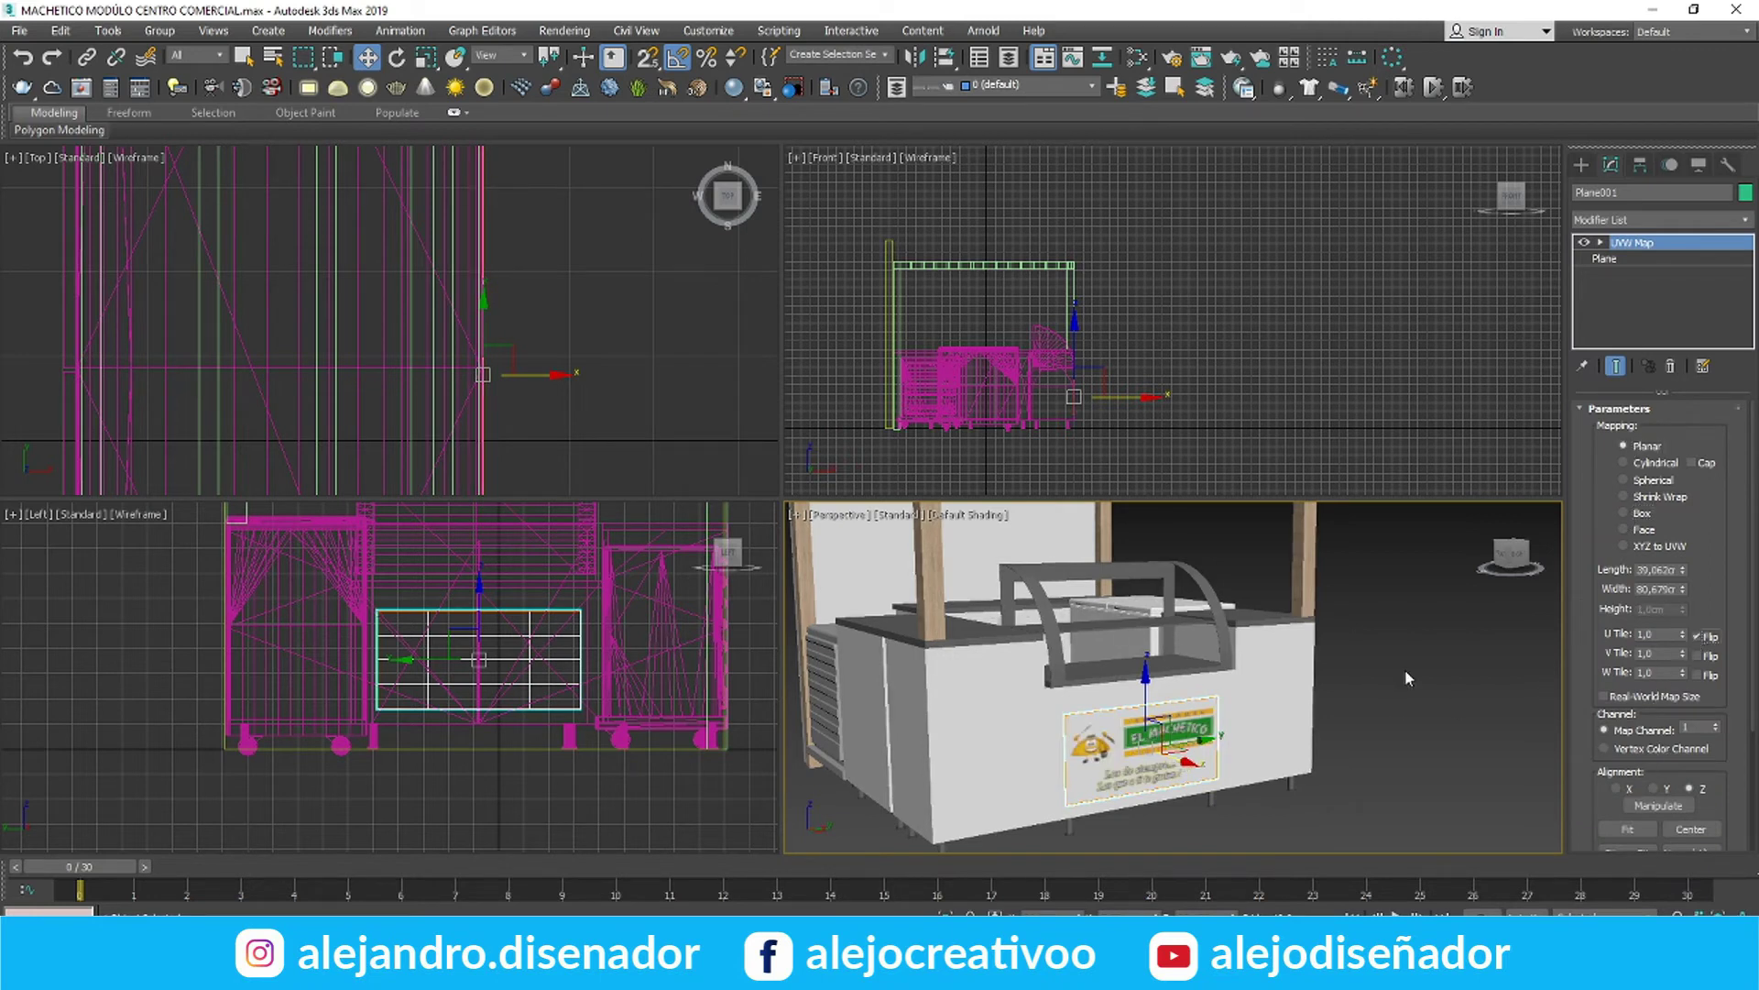
middle_drag(579, 533, 423, 564)
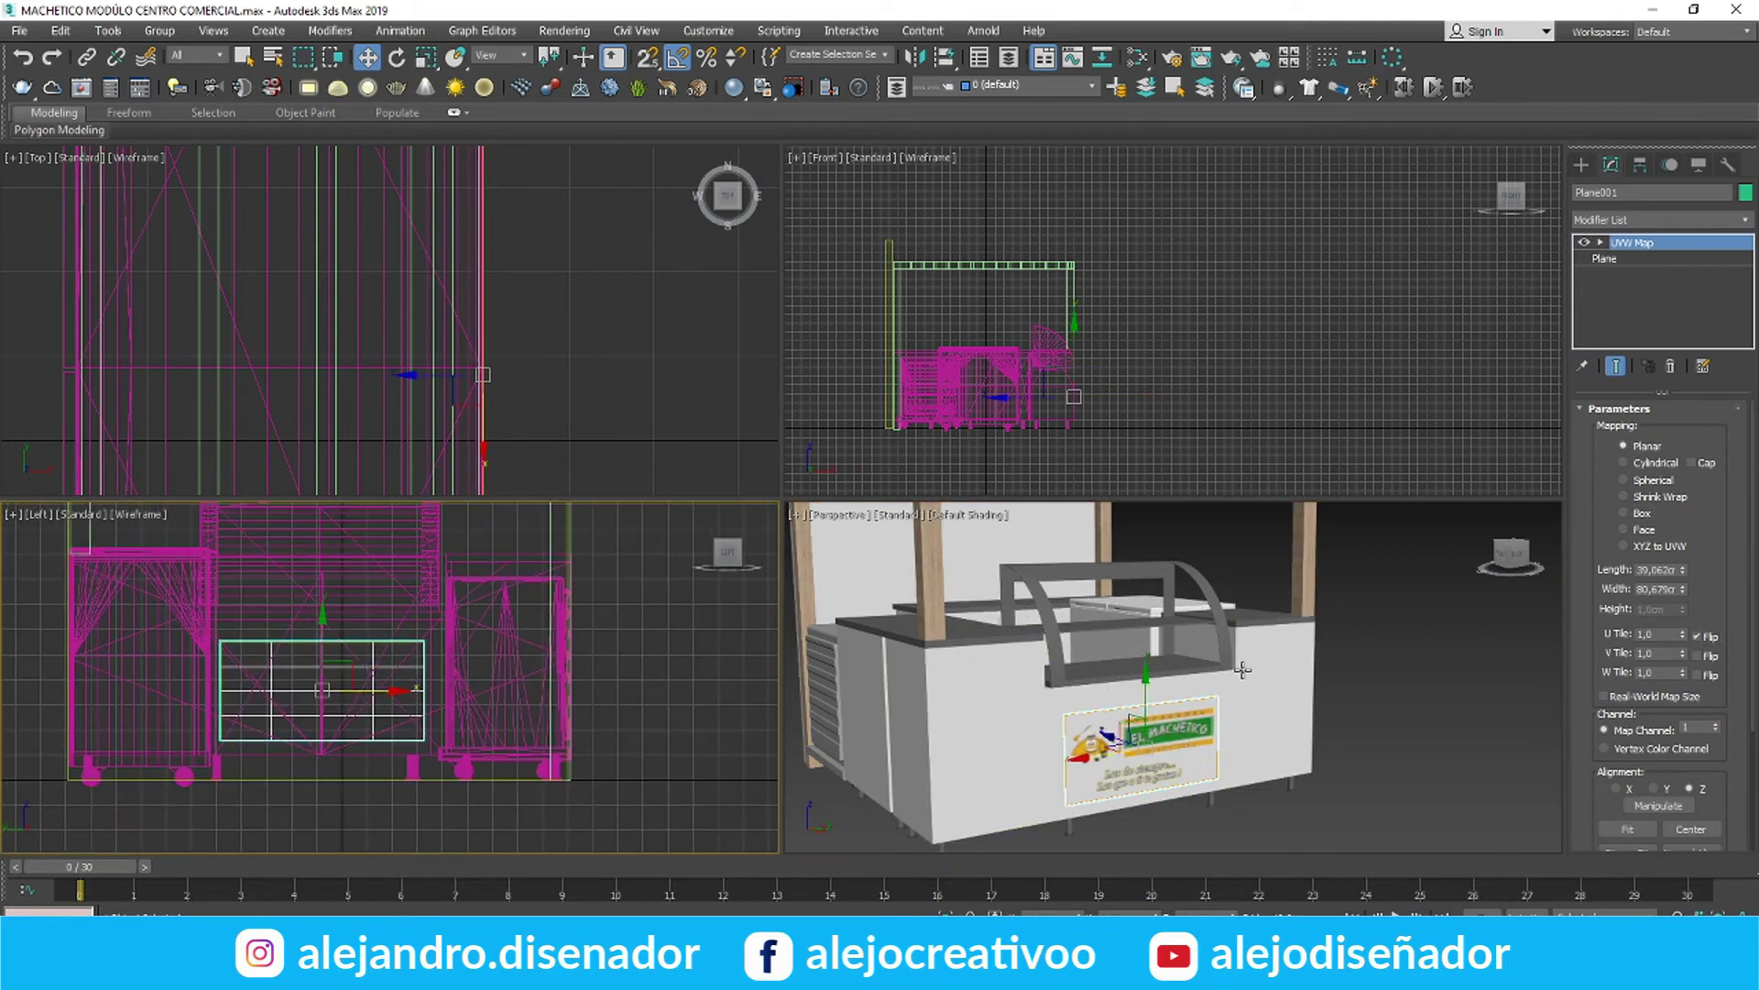
scroll(1154, 760, up, 5)
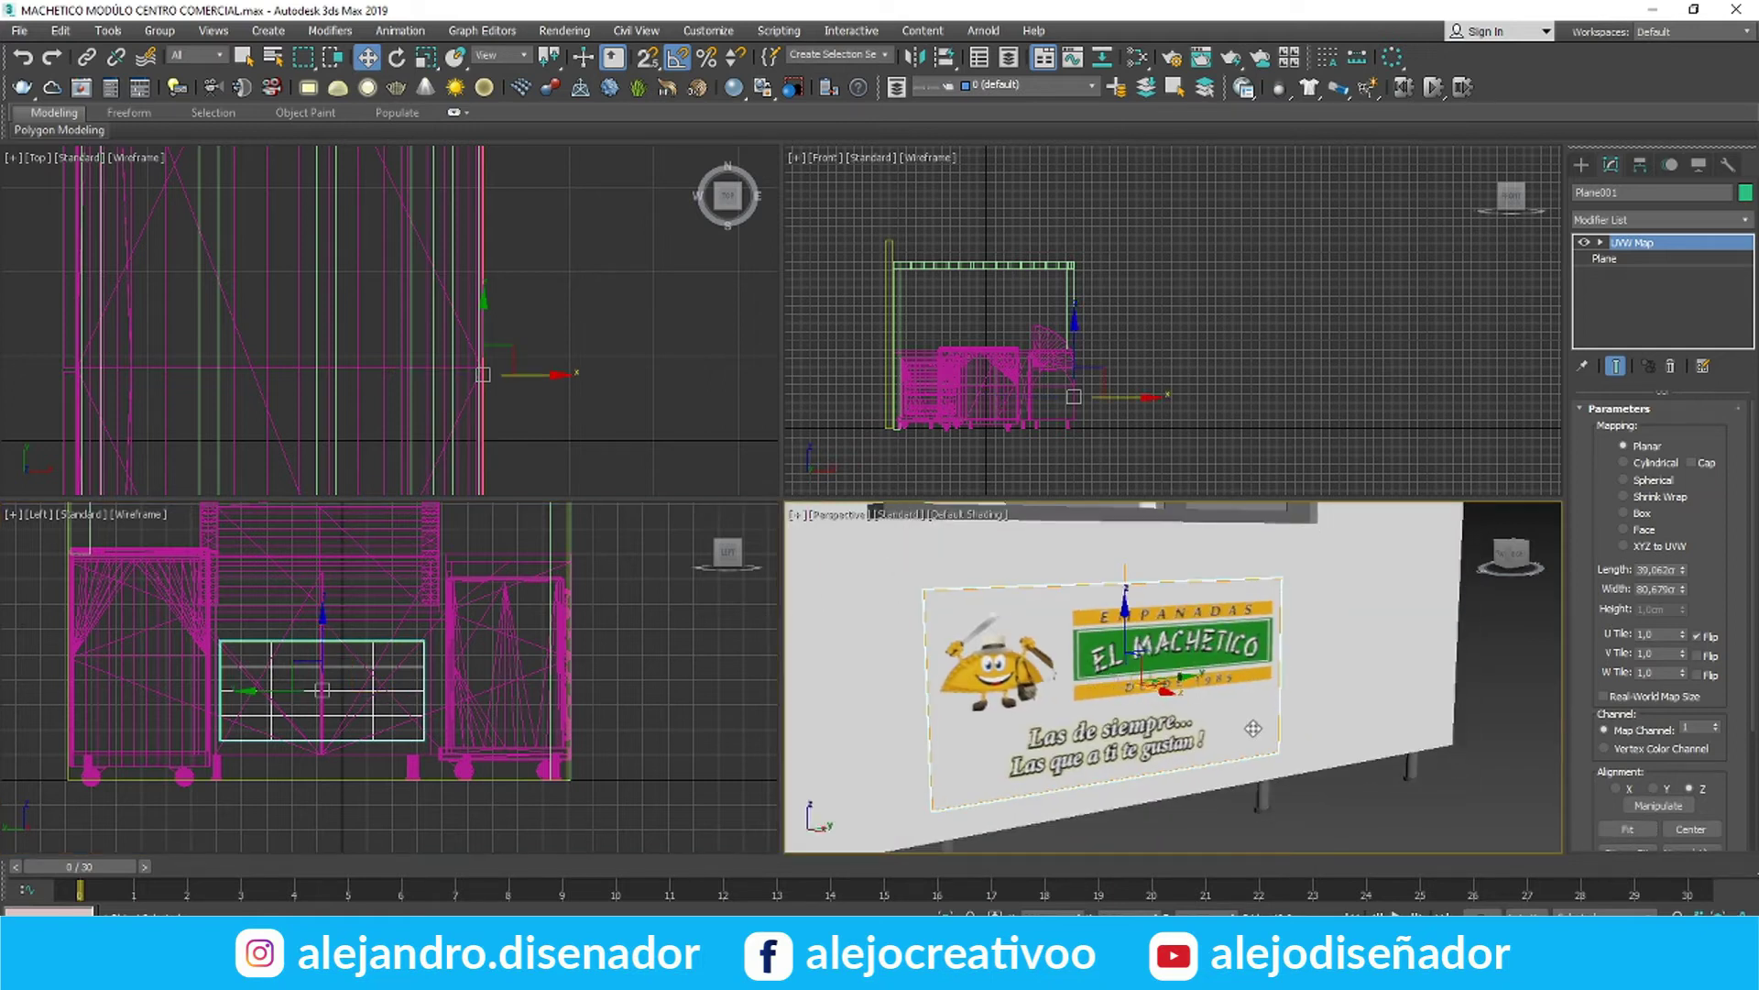
Duplicate the logo plane sideways along the counter front as an independent copy
scroll(1154, 715, down, 5)
middle_drag(358, 670, 395, 667)
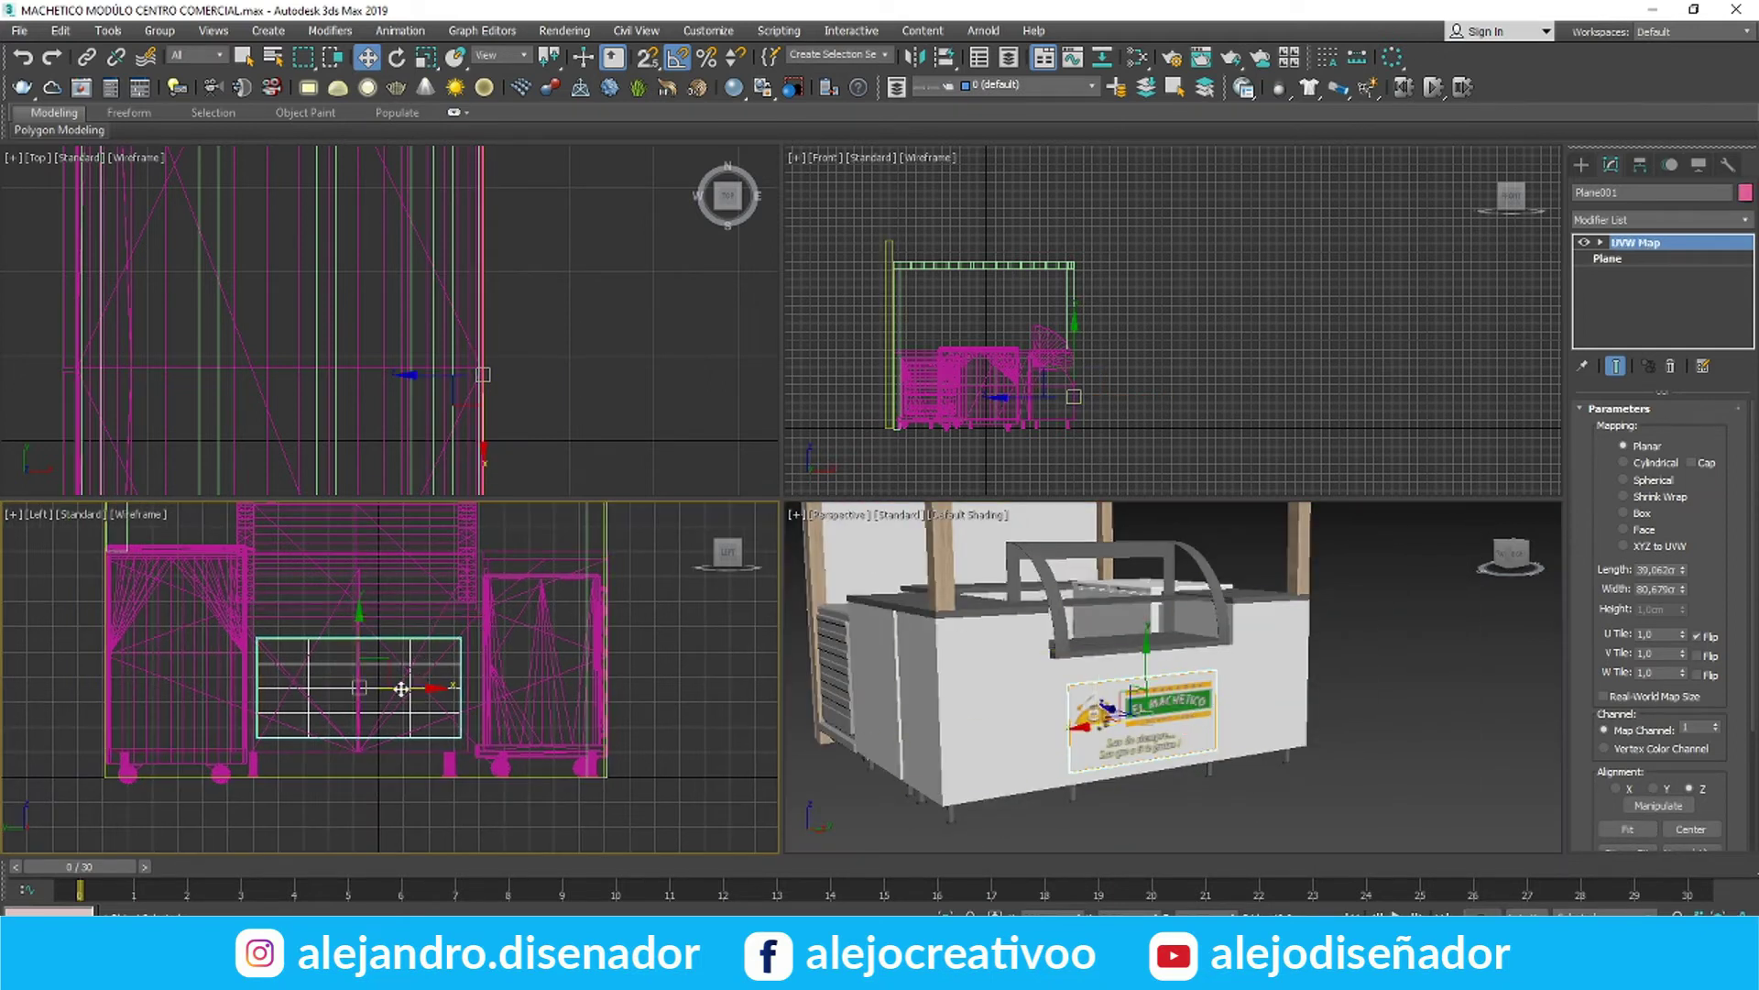
shift+drag(401, 687, 294, 688)
click(883, 563)
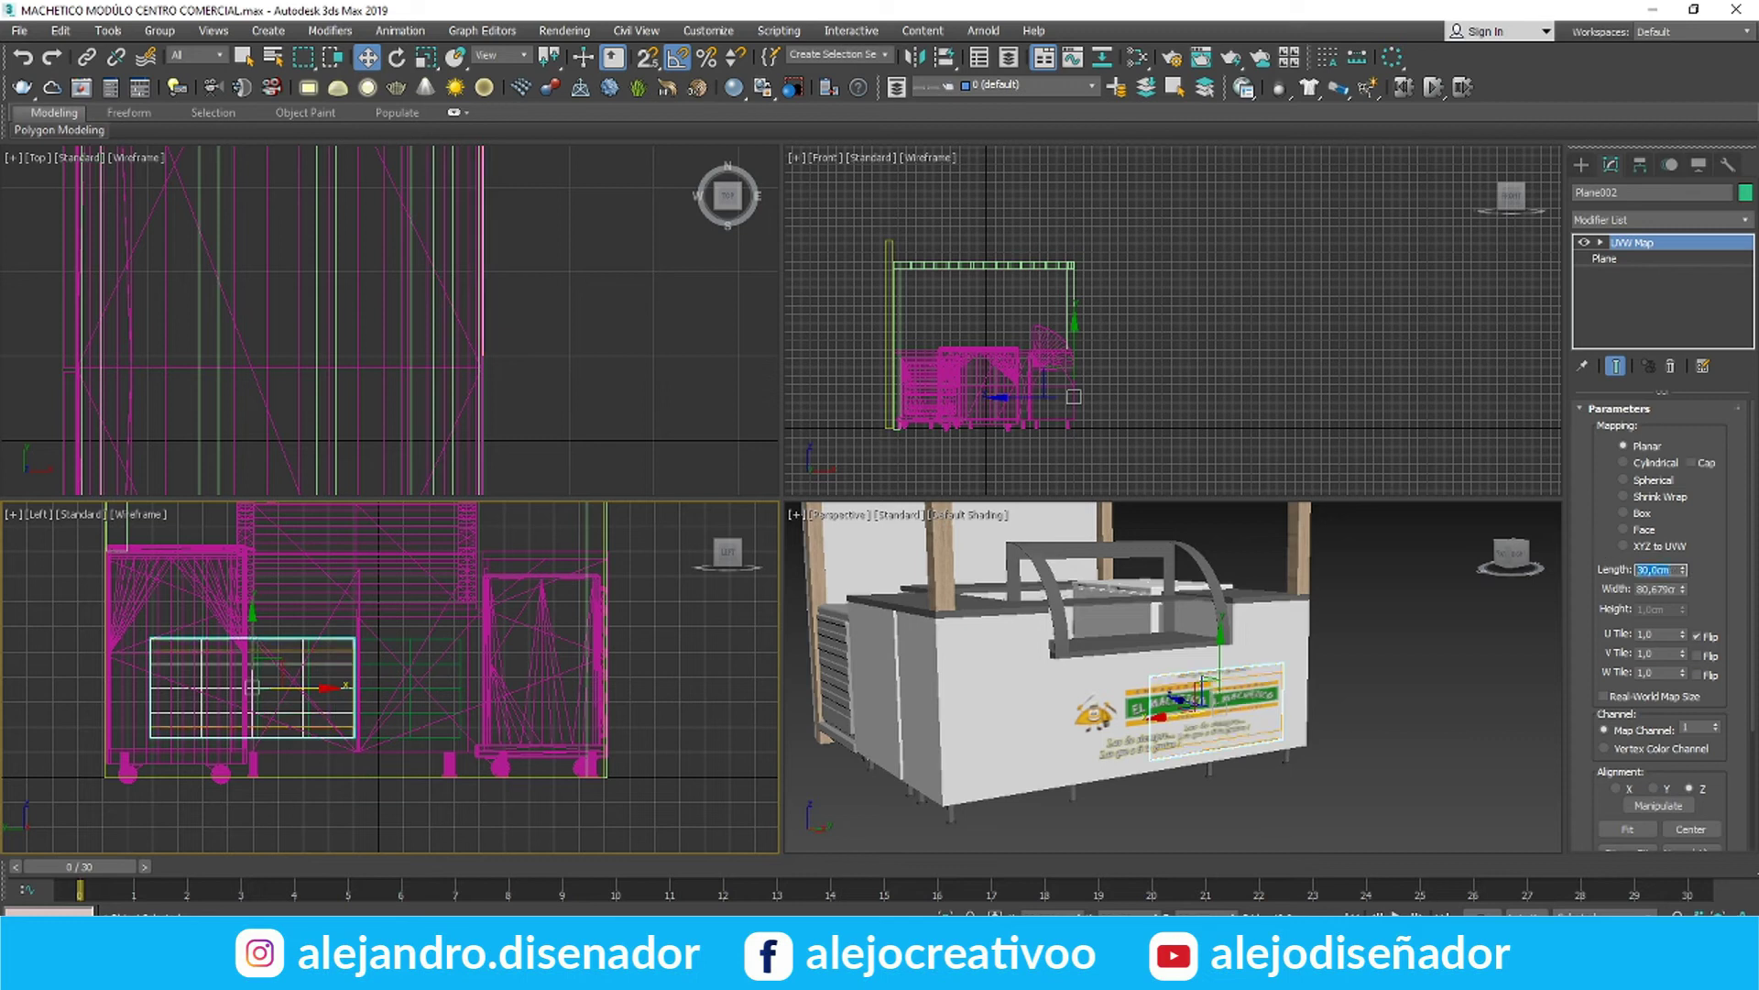
Set the copied plane to 30 cm by 30 cm and move it to the far end of the counter front
click(1605, 258)
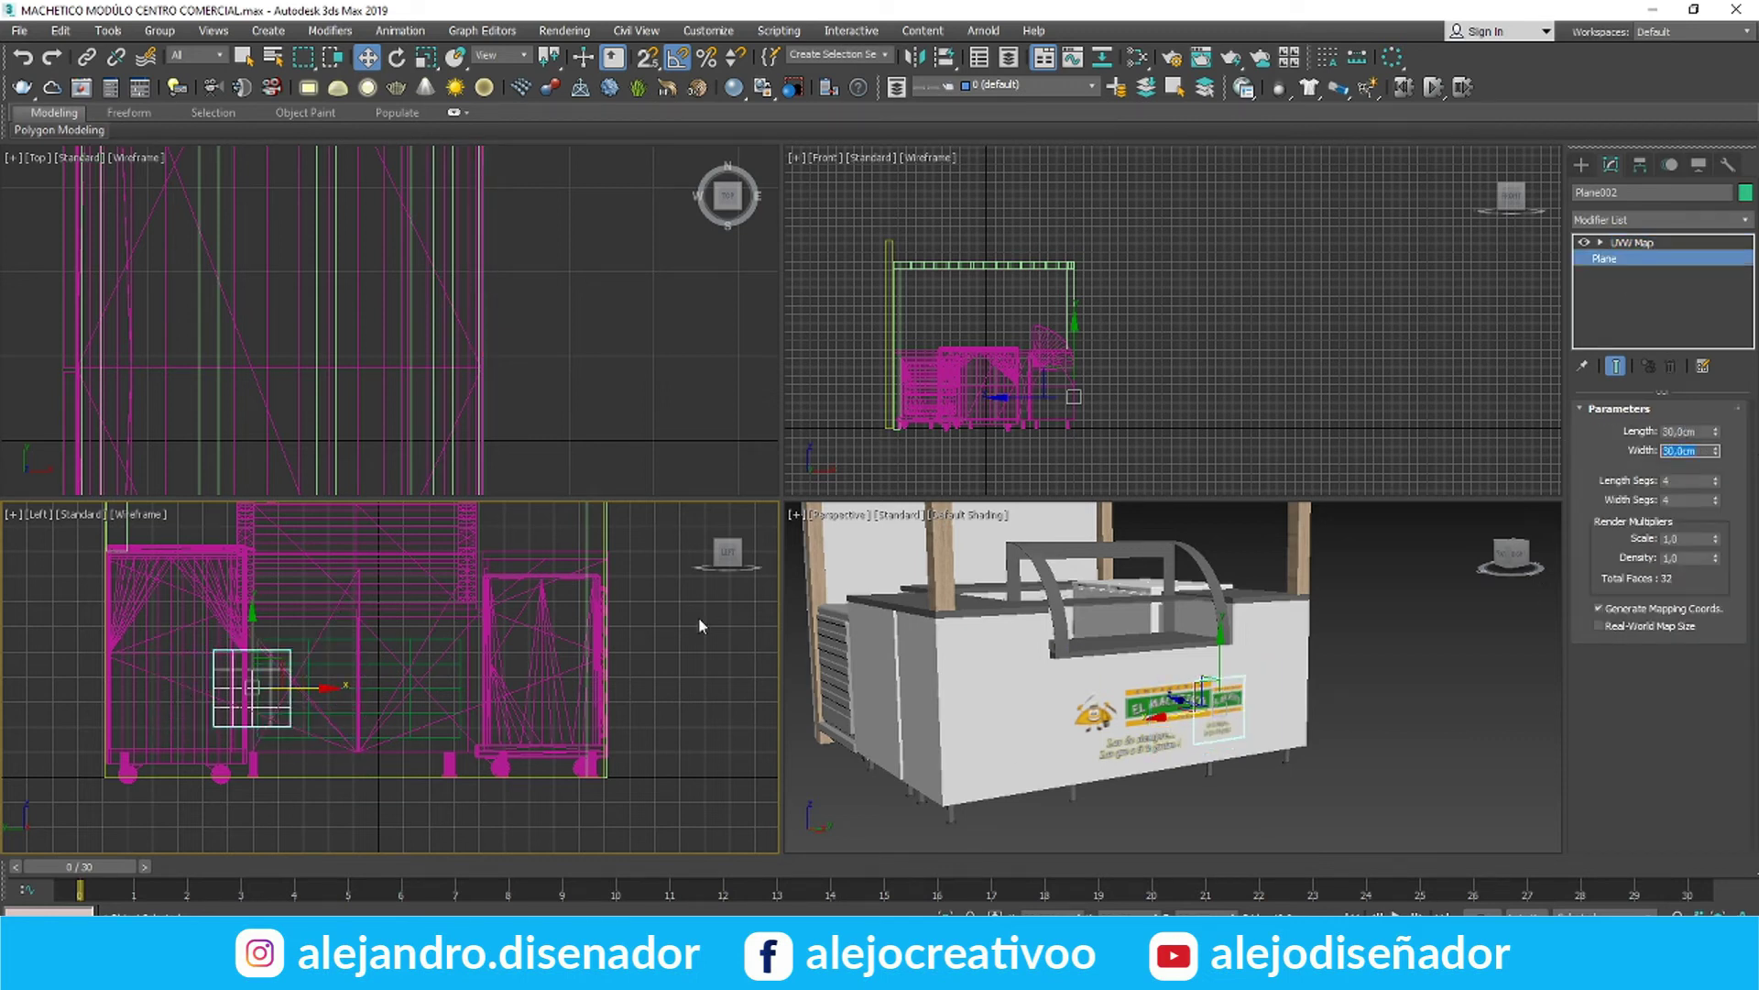
middle_drag(385, 676, 412, 688)
drag(330, 694, 261, 693)
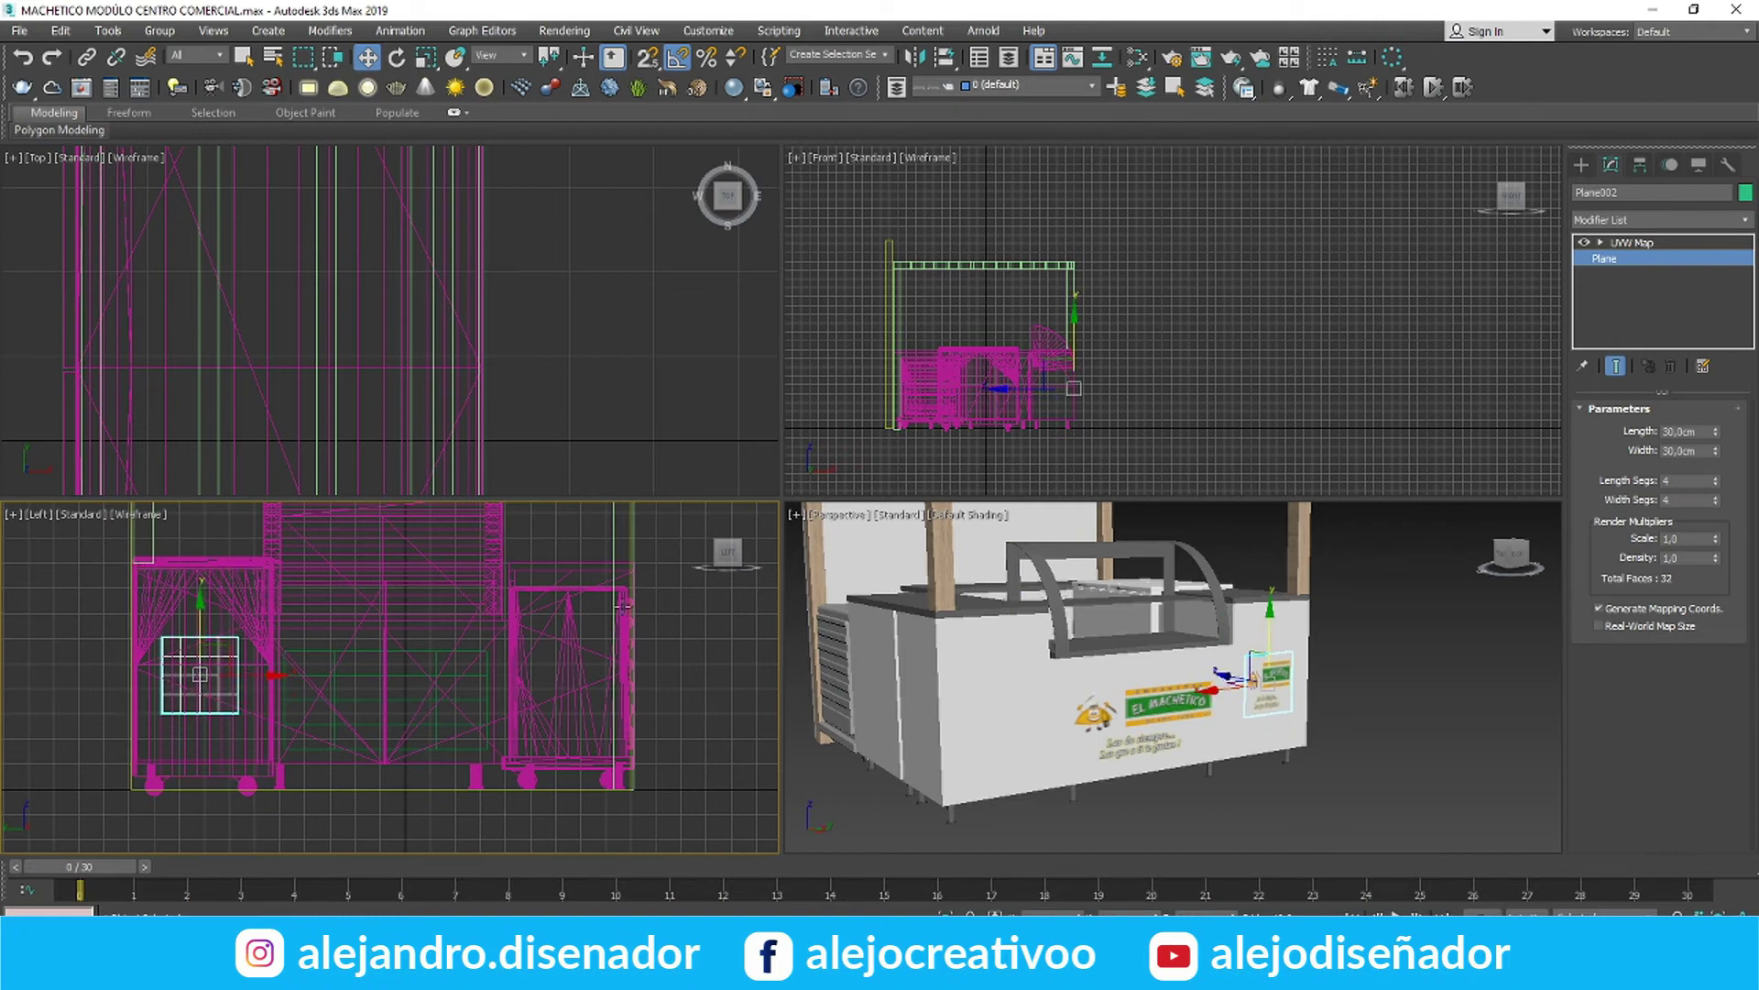
Build a publicidad 2 material with the 35 Años logo bitmap and apply it to the 30 cm plane
key(m)
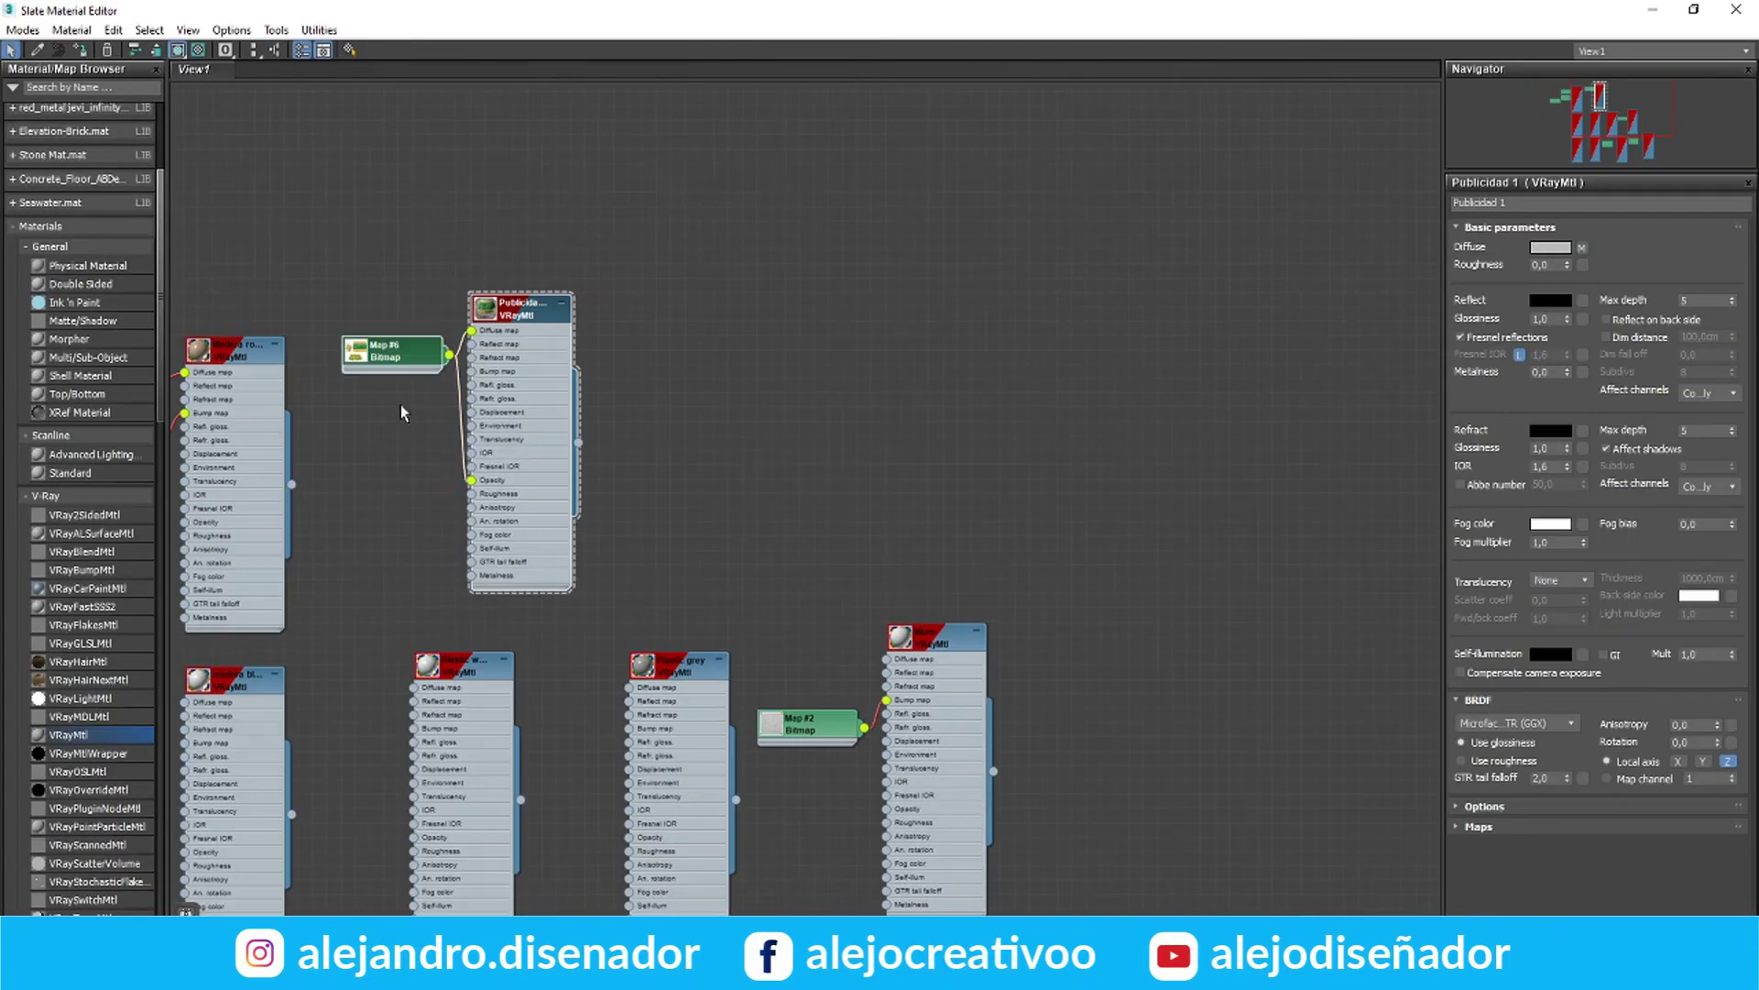
double_click(671, 356)
click(1616, 459)
click(600, 371)
click(1092, 461)
double_click(788, 308)
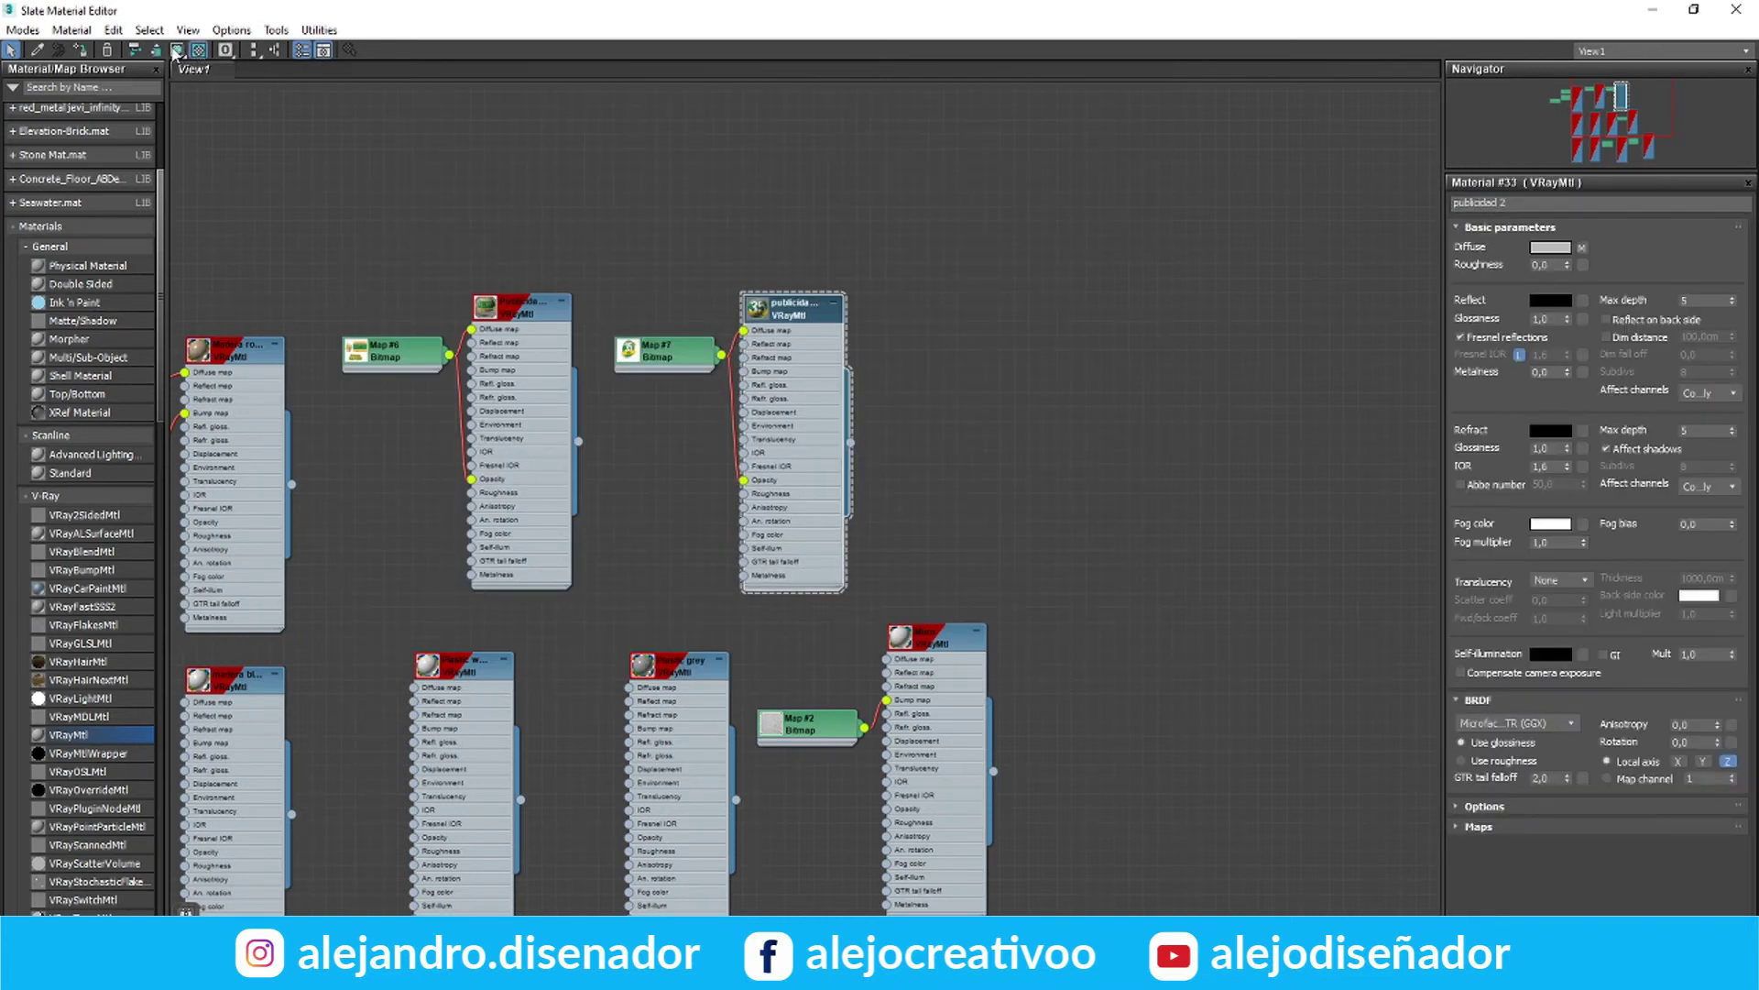
click(1736, 10)
Fit the UVW mapping to the 35 Años plane, enlarge the plane and copy it to the opposite end of the counter front
click(1633, 243)
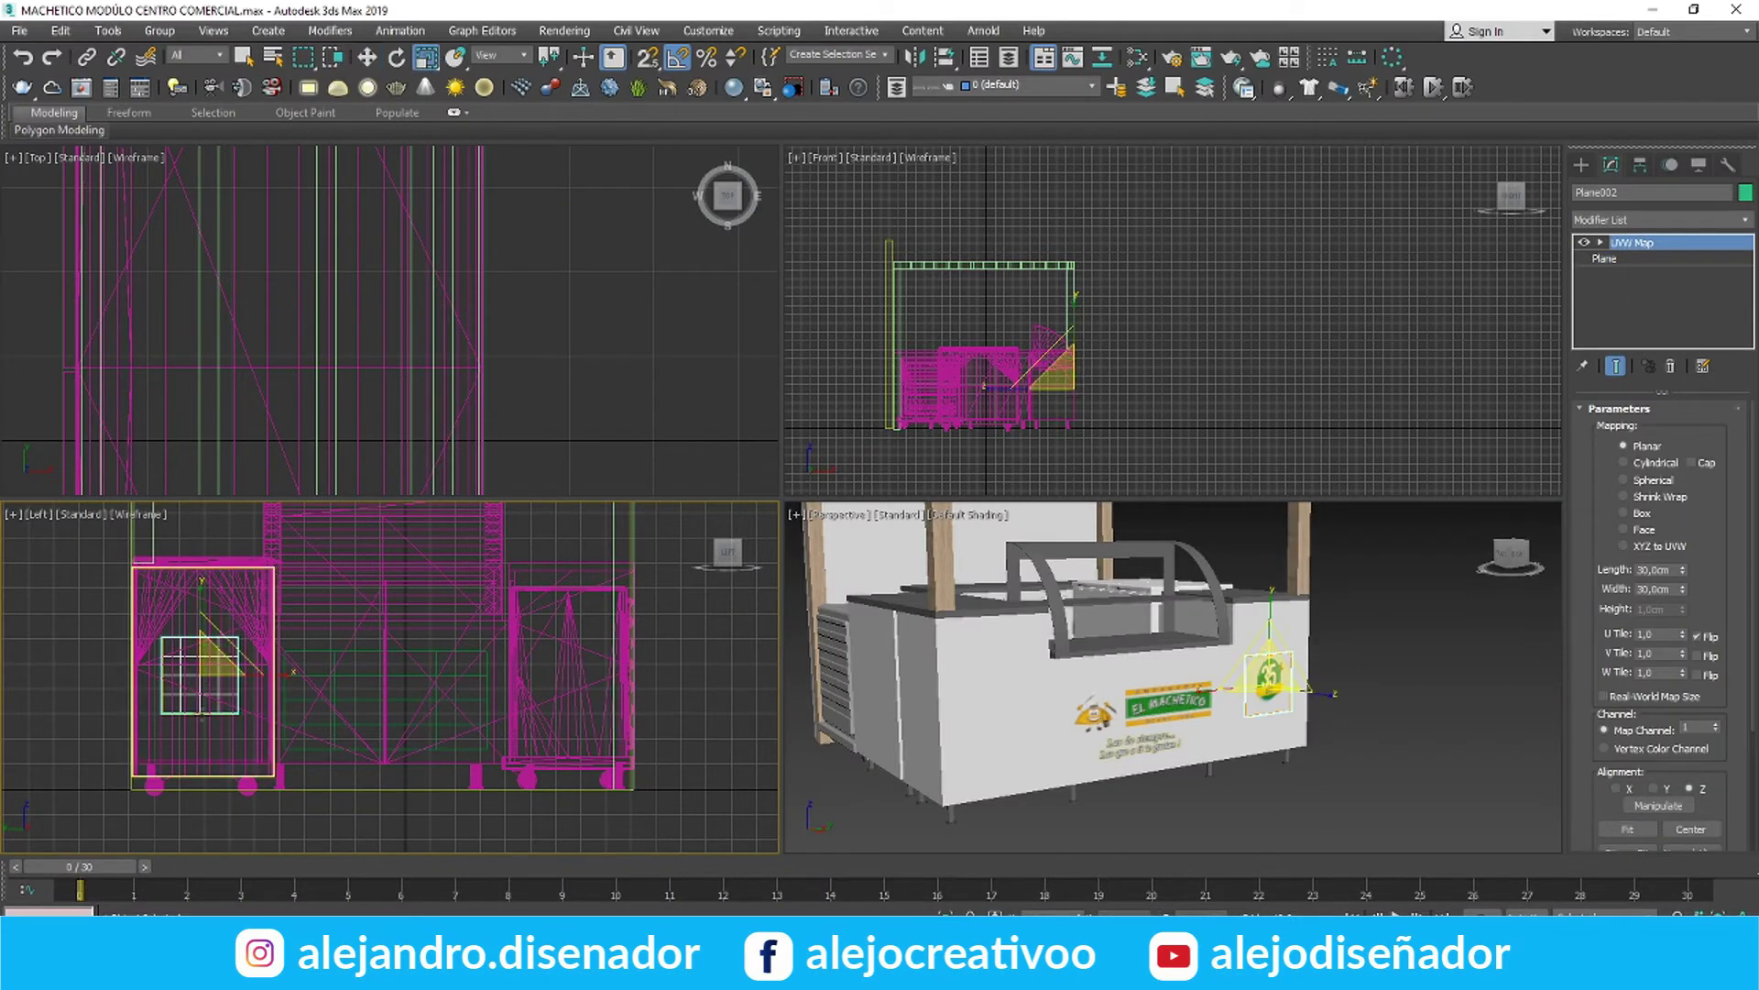
shift+drag(252, 675, 617, 665)
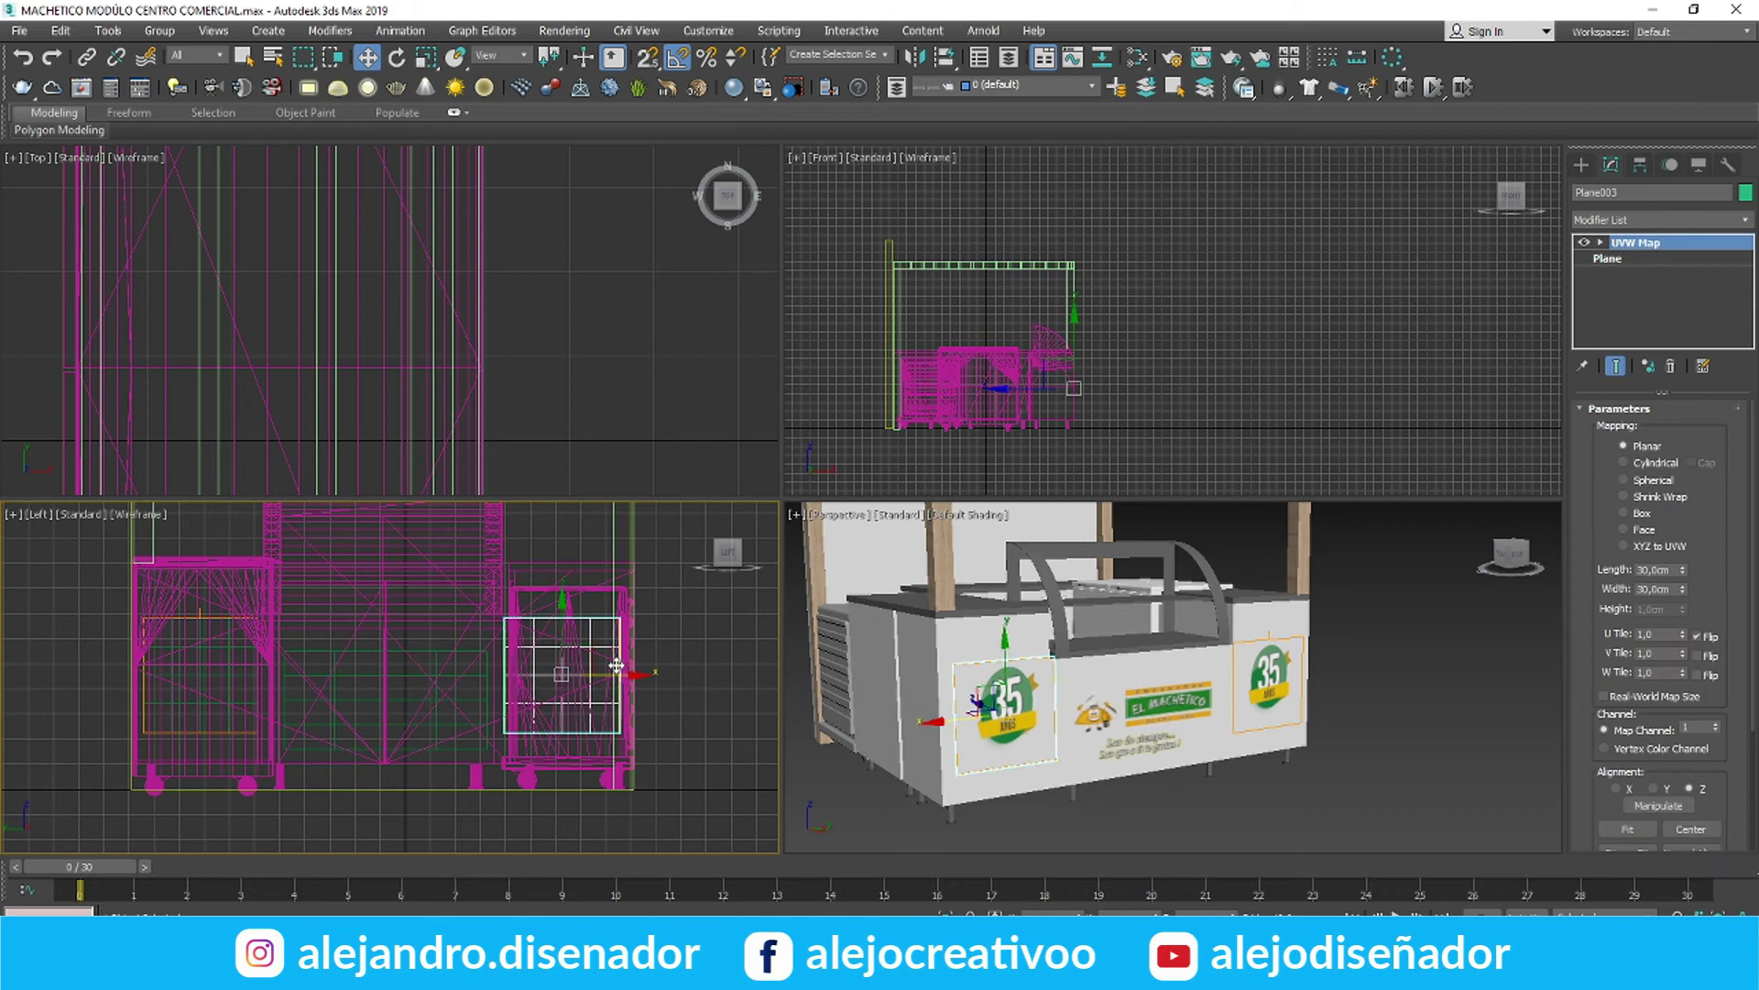
click(886, 564)
Try reducing the UVW mapping length to about 27.6 cm on the copied 35 Años plane
click(1391, 674)
click(1019, 716)
drag(1682, 594, 1683, 577)
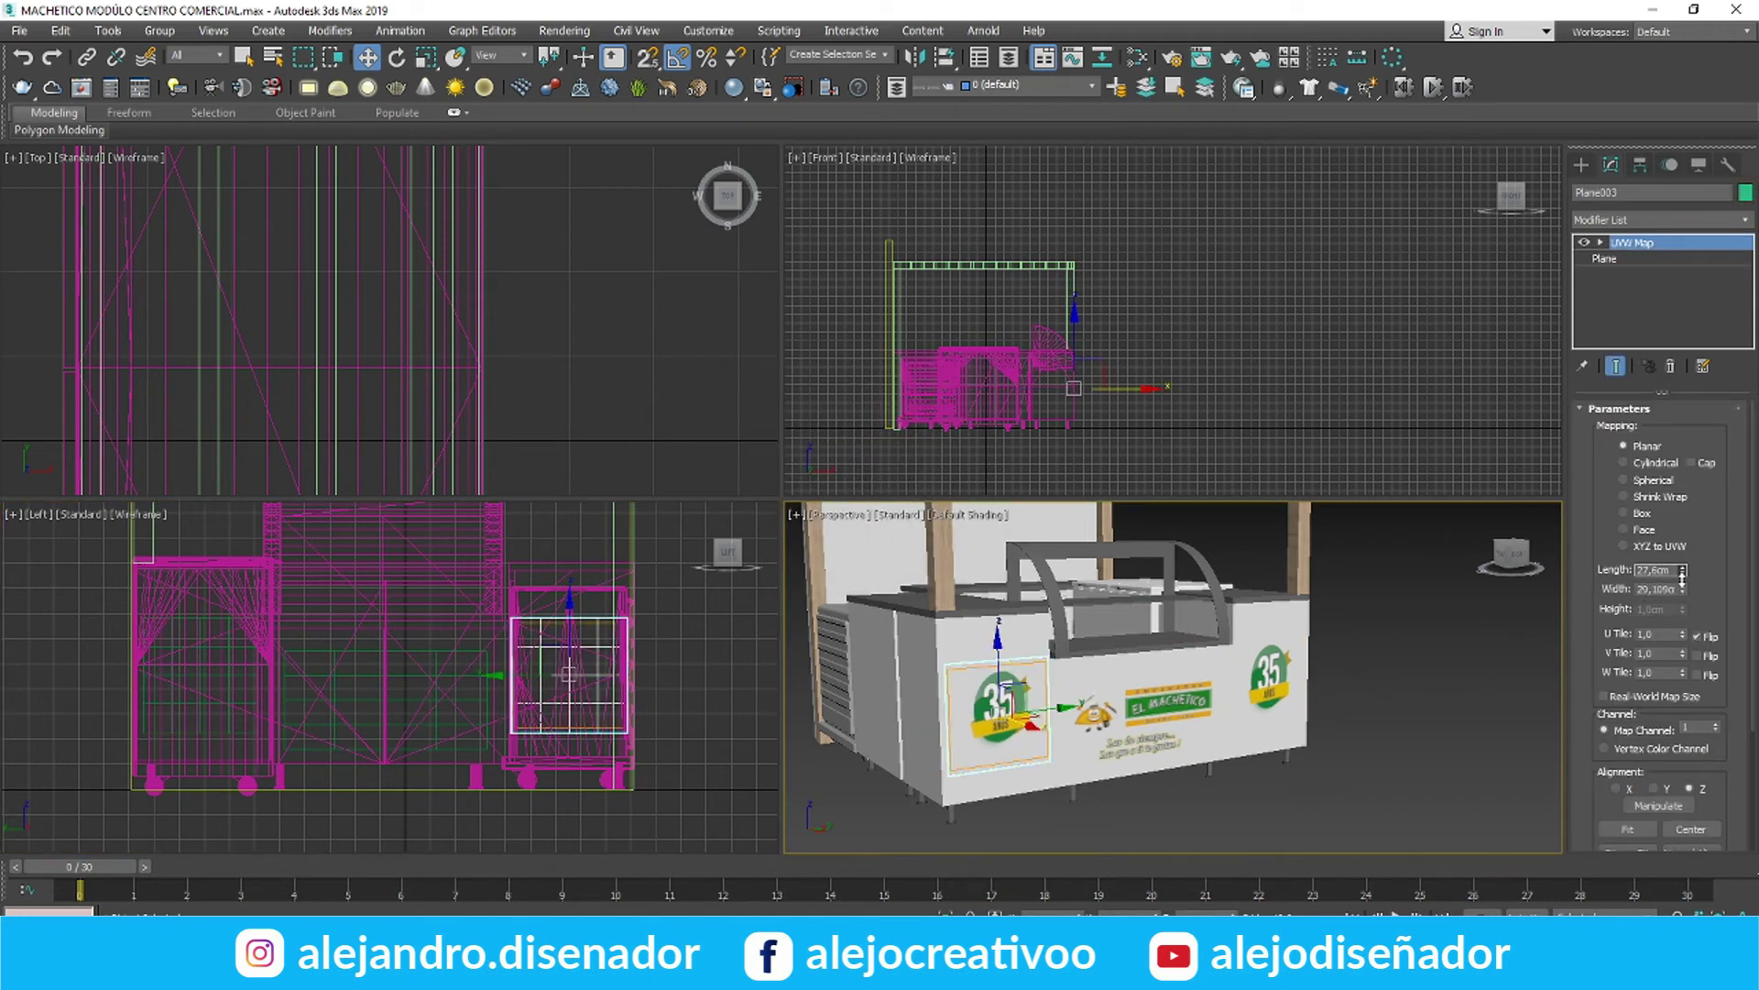
click(1412, 678)
Switch to File Explorer and open the RECURSOS EL MACHETICO folder under D:, CLIENTES, EMPANADAS EL MACHETICO
click(246, 971)
click(436, 888)
right_click(245, 971)
click(208, 881)
click(75, 452)
double_click(307, 119)
double_click(320, 444)
double_click(325, 735)
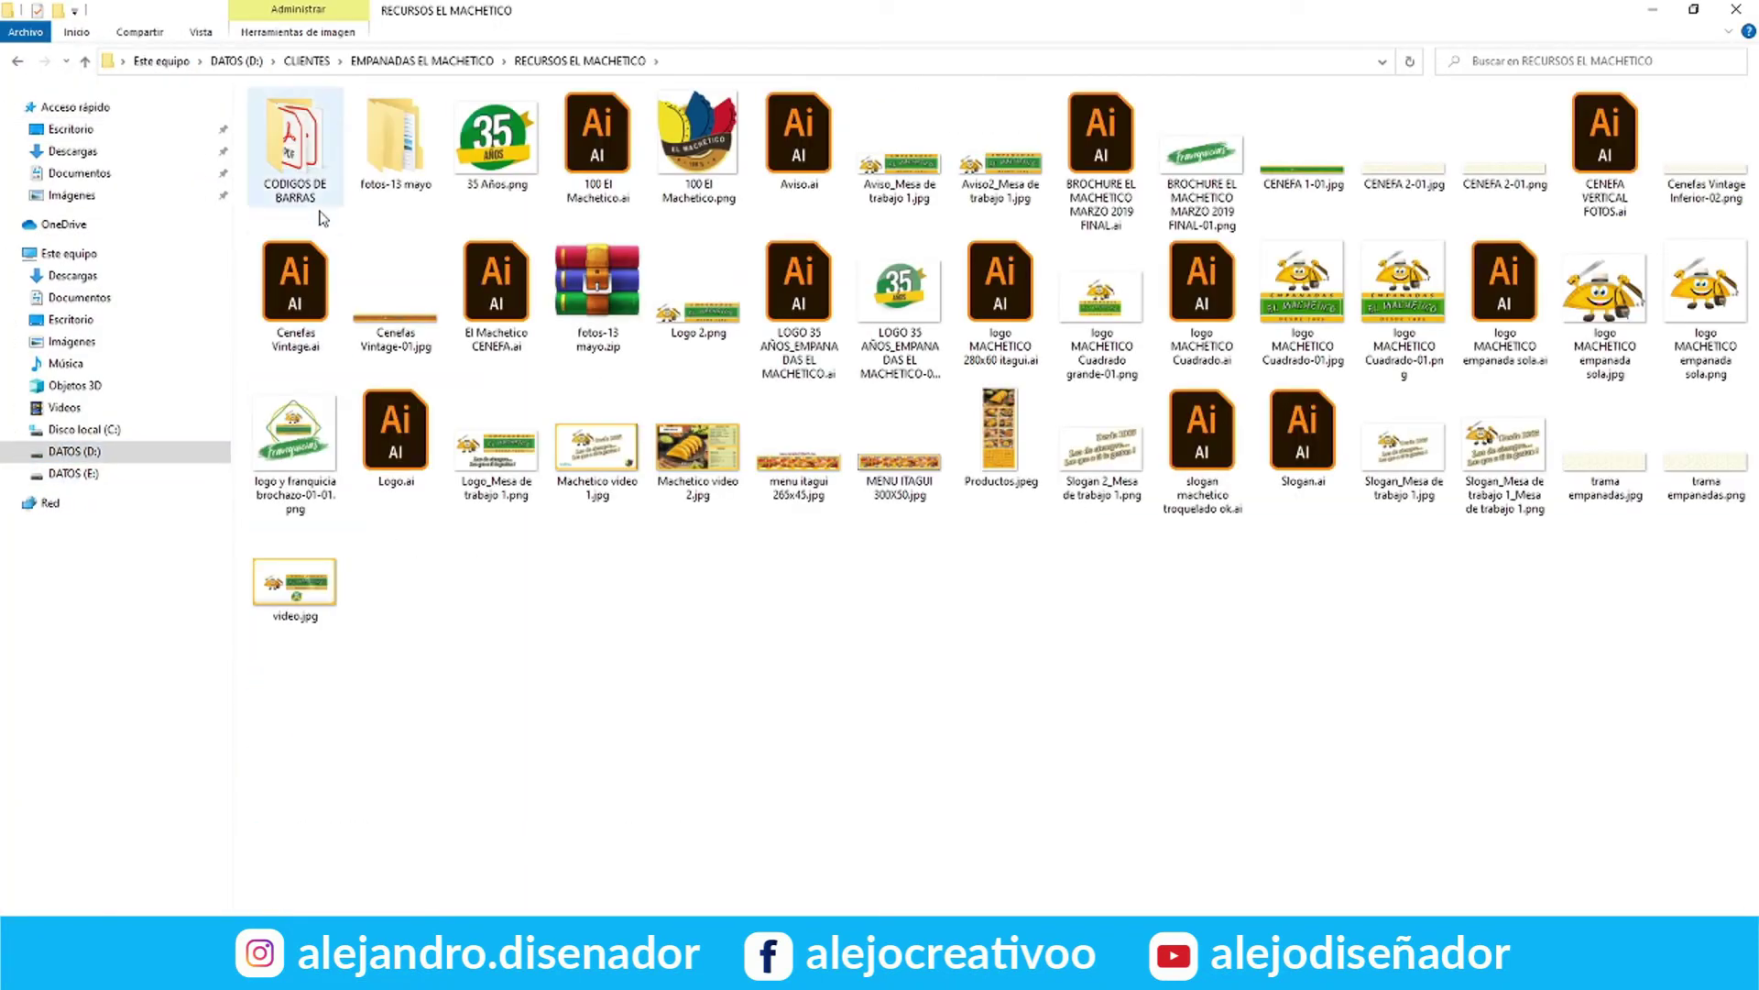
Open the LOGO 35 AÑOS_EMPANADAS EL MACHETICO-01.png file in Photoshop, save the edited image and close it
double_click(888, 302)
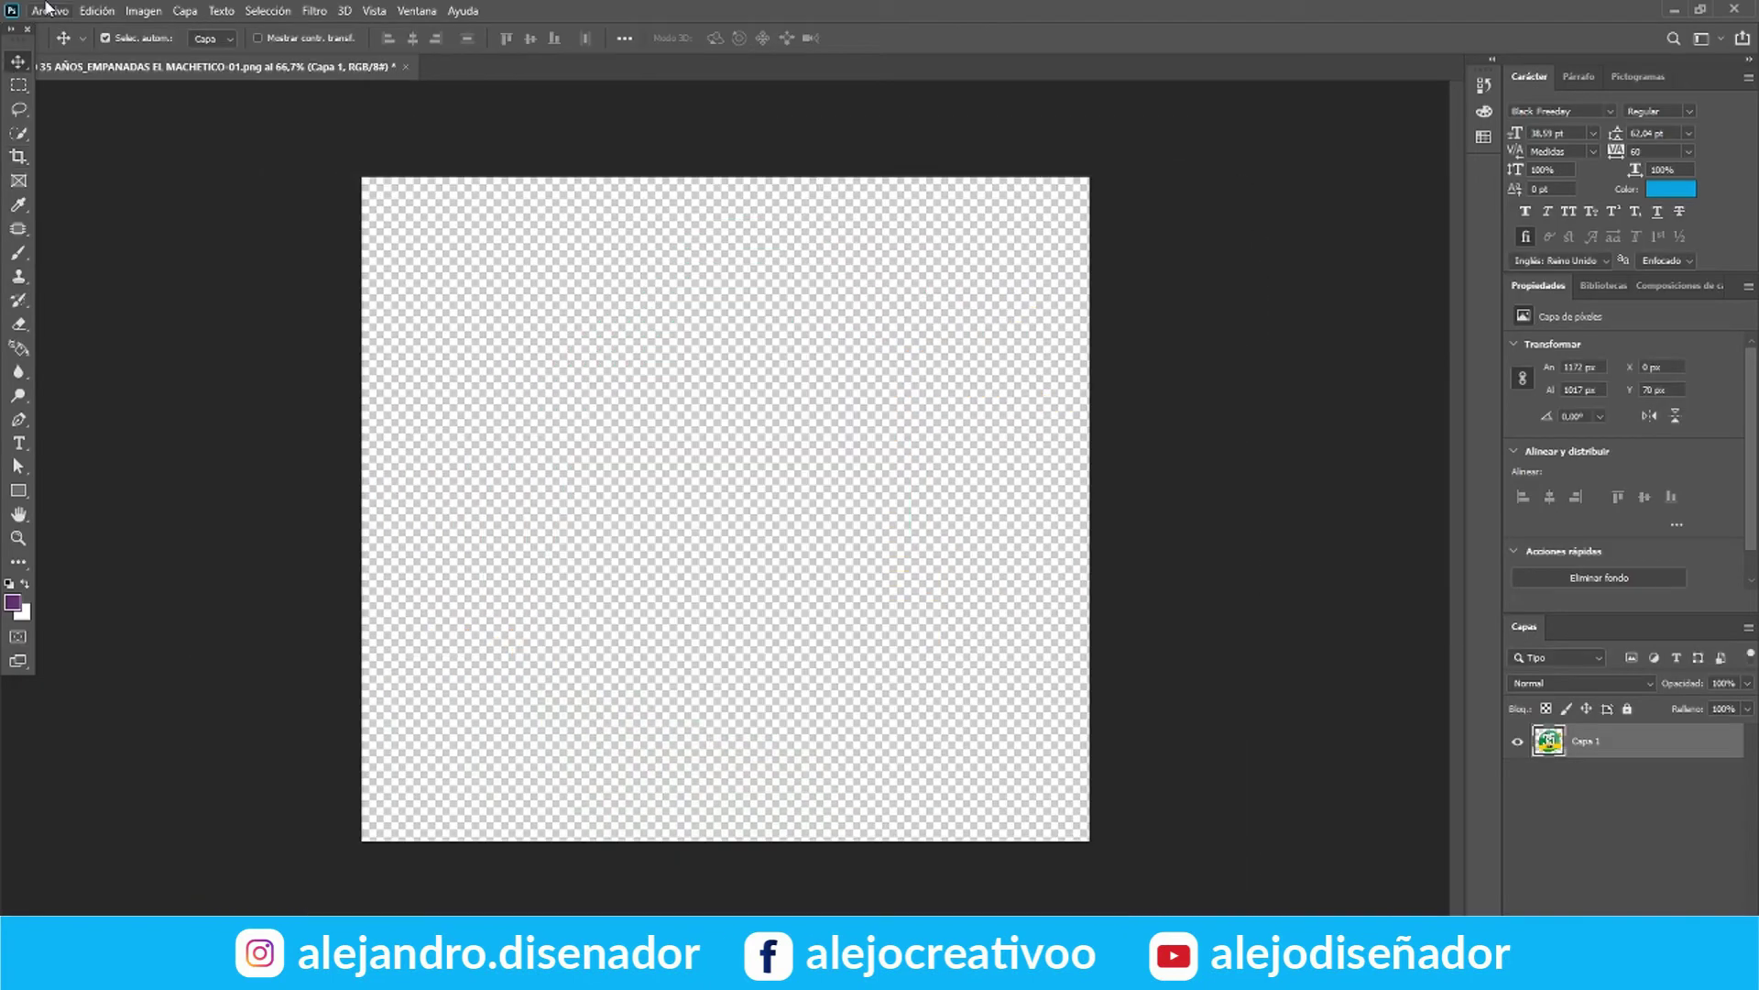
click(49, 10)
click(68, 225)
click(398, 67)
Return to 3ds Max and compare the 35 Años graphics on the counter front with the reference render Unidad Movil 01_V2.jpg
mouse_move(208, 971)
click(692, 875)
click(999, 715)
click(1269, 687)
click(1429, 788)
alt+middle_drag(1173, 678, 1219, 678)
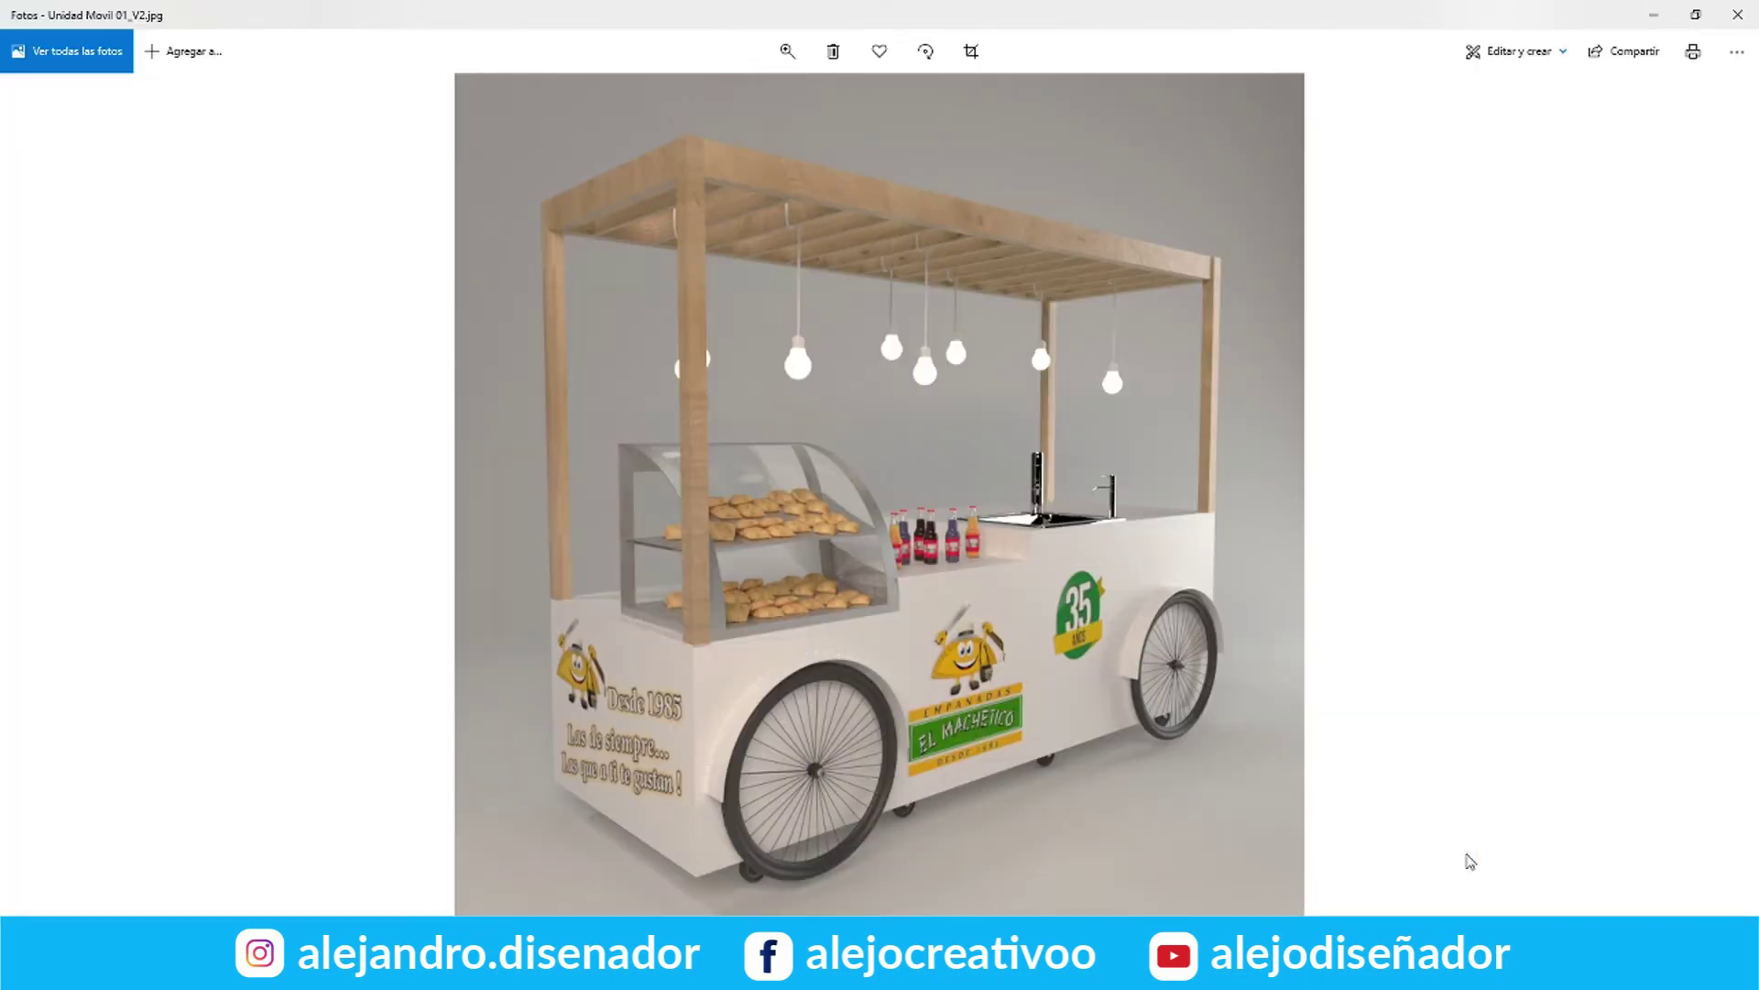
key(Right)
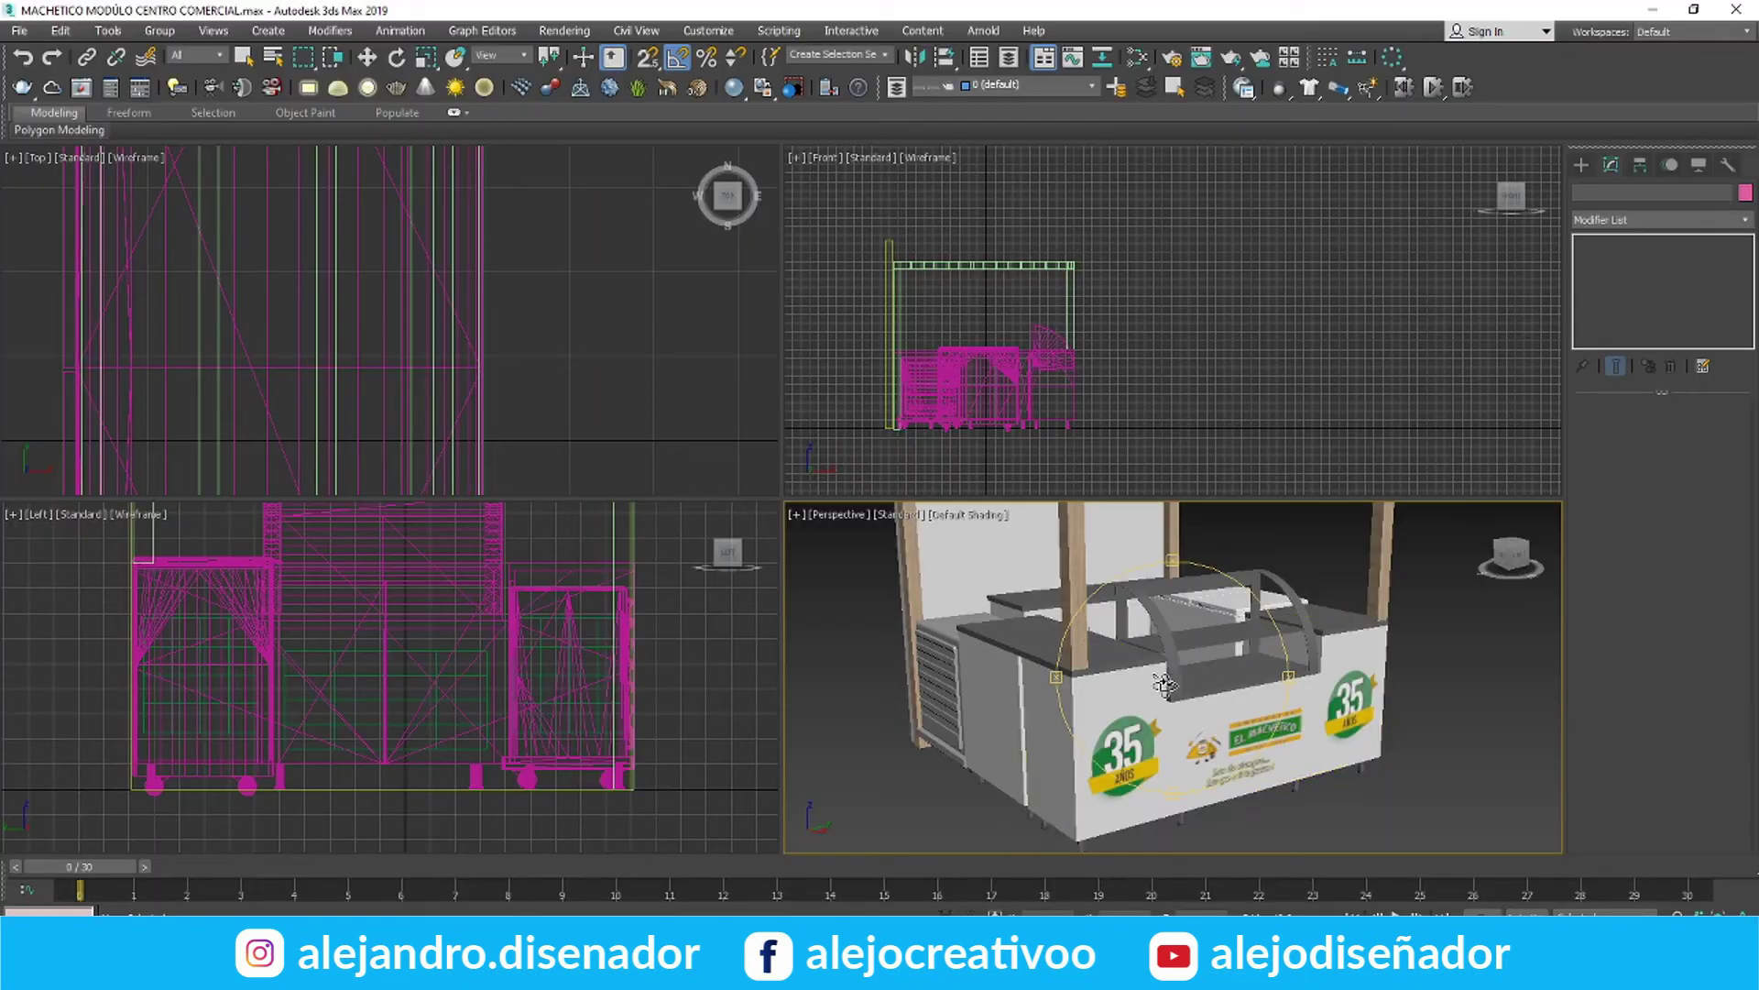
alt+middle_drag(1182, 683, 1114, 685)
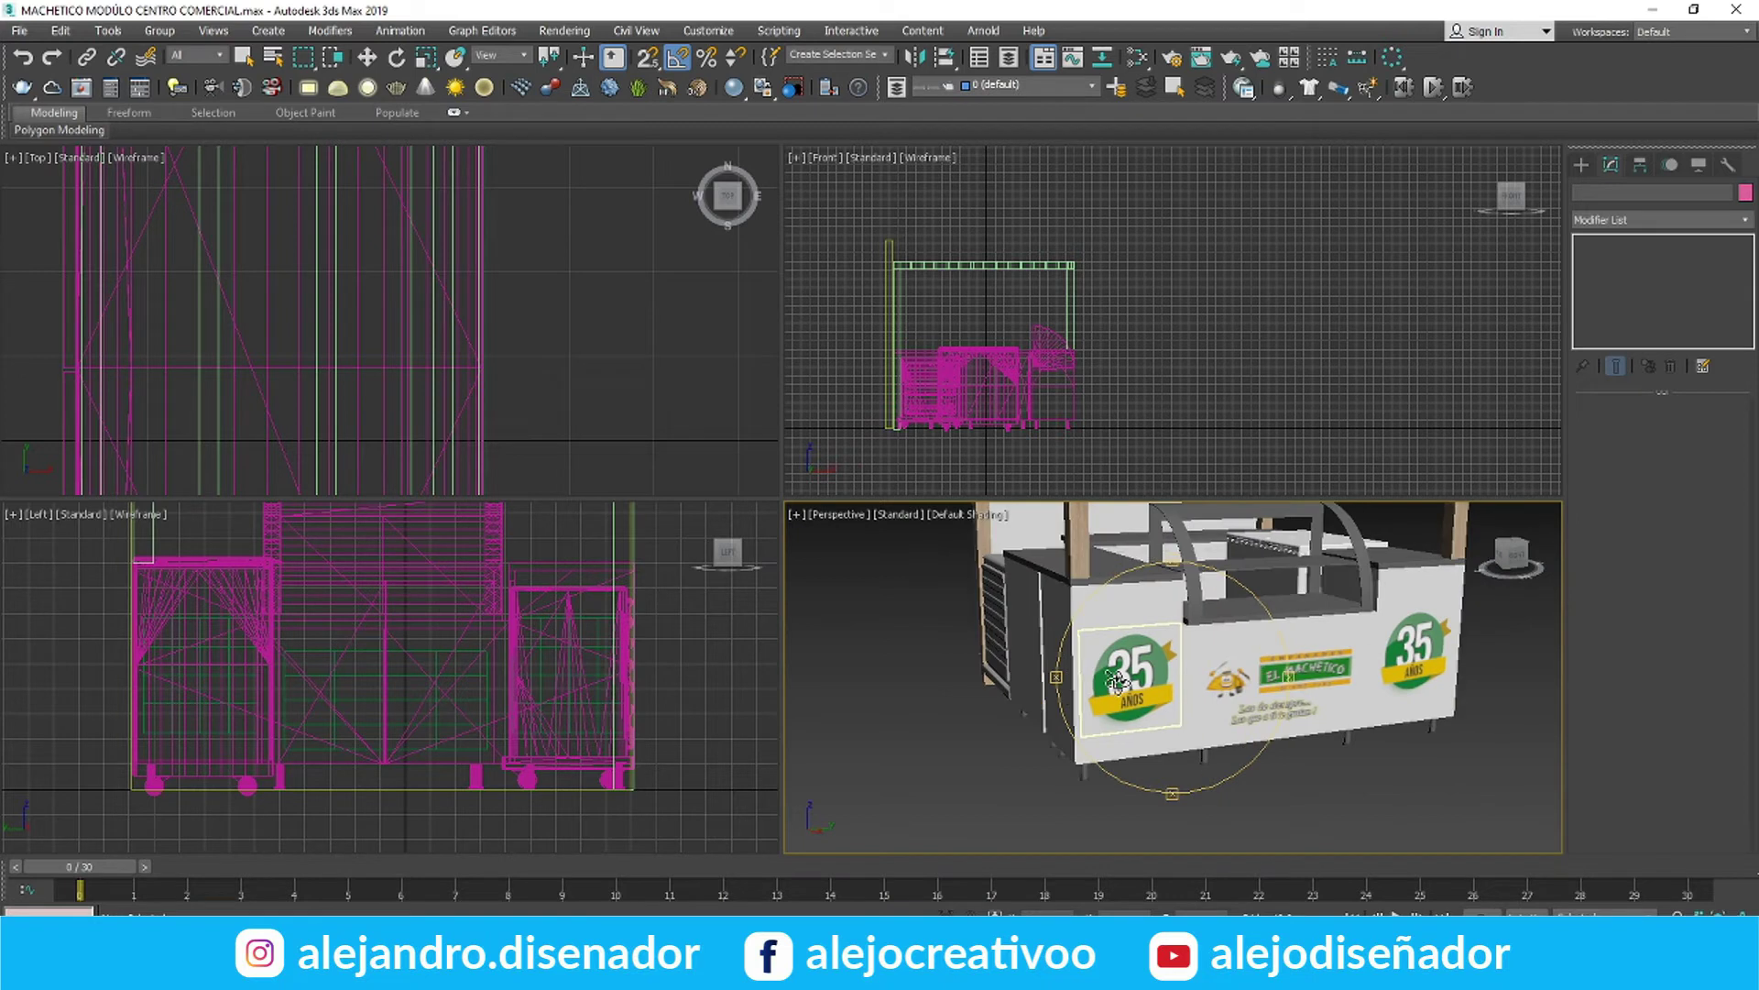
Build a Publicidad 3 material from a copy of the 35 Años material and load the mascot-only empanada logo as its bitmap
click(1116, 678)
key(m)
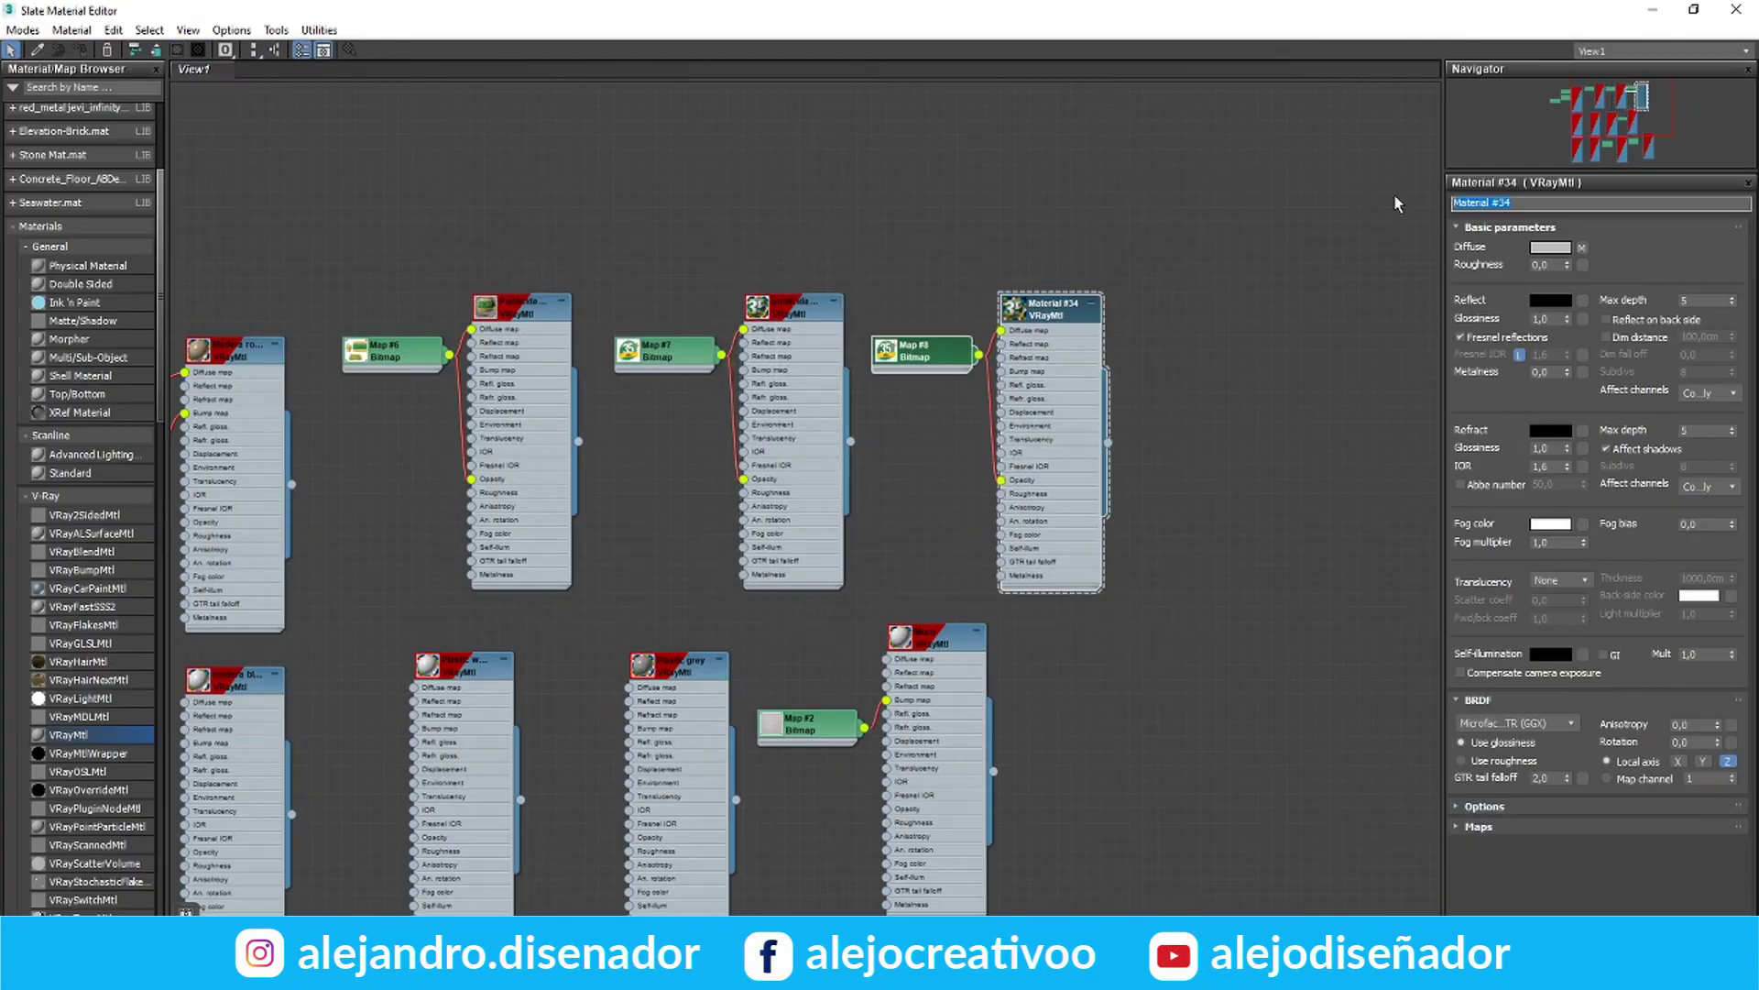
click(1581, 247)
click(1585, 460)
drag(1121, 227, 1125, 309)
click(984, 356)
click(498, 360)
click(1093, 459)
click(1693, 10)
click(778, 92)
Duplicate the mascot material with its bitmap node and load Slogan_Mesa de trabajo 1_Mesa de trabajo 1.png for Publicidad 4
scroll(953, 480, down, 3)
drag(850, 329, 1033, 503)
shift+drag(908, 389, 1030, 609)
double_click(1029, 609)
click(1618, 458)
scroll(854, 340, down, 3)
click(694, 383)
click(788, 383)
scroll(1033, 428, down, 2)
click(884, 252)
click(1094, 461)
Apply the Publicidad 4 slogan material to the plane at the counter front's far end and shorten the plane to about 21.3 cm
double_click(1003, 360)
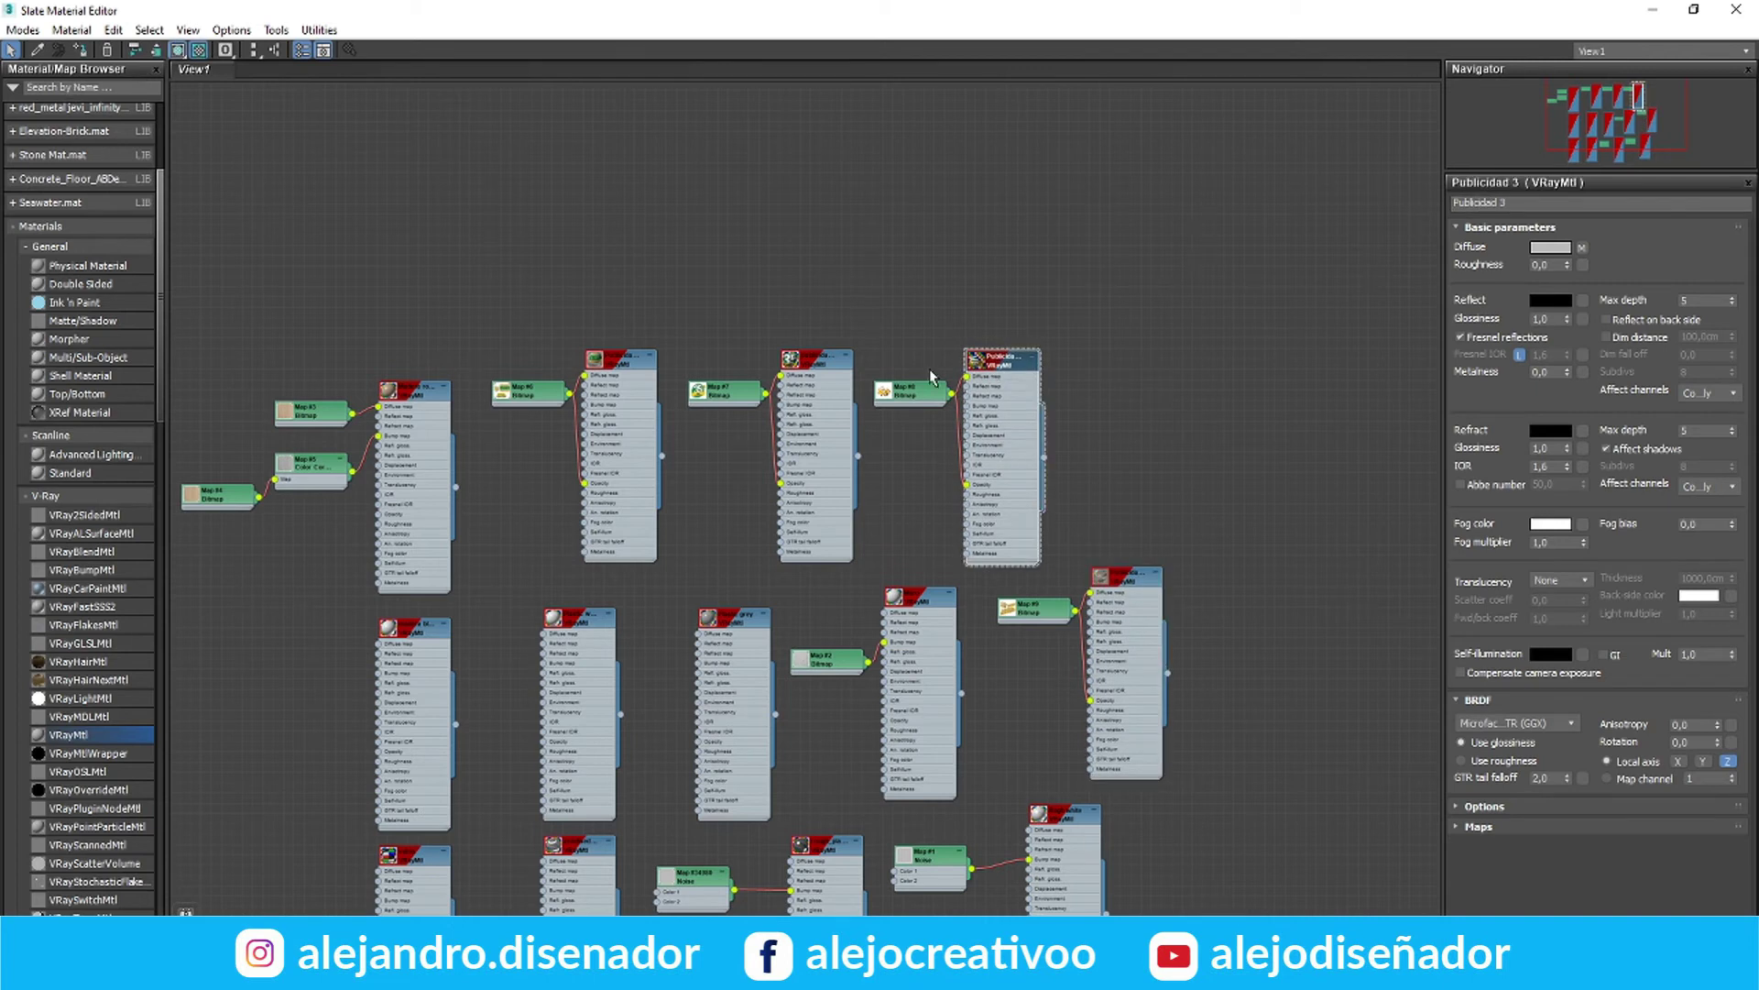
click(1695, 10)
click(778, 93)
double_click(1127, 577)
click(81, 50)
click(1736, 10)
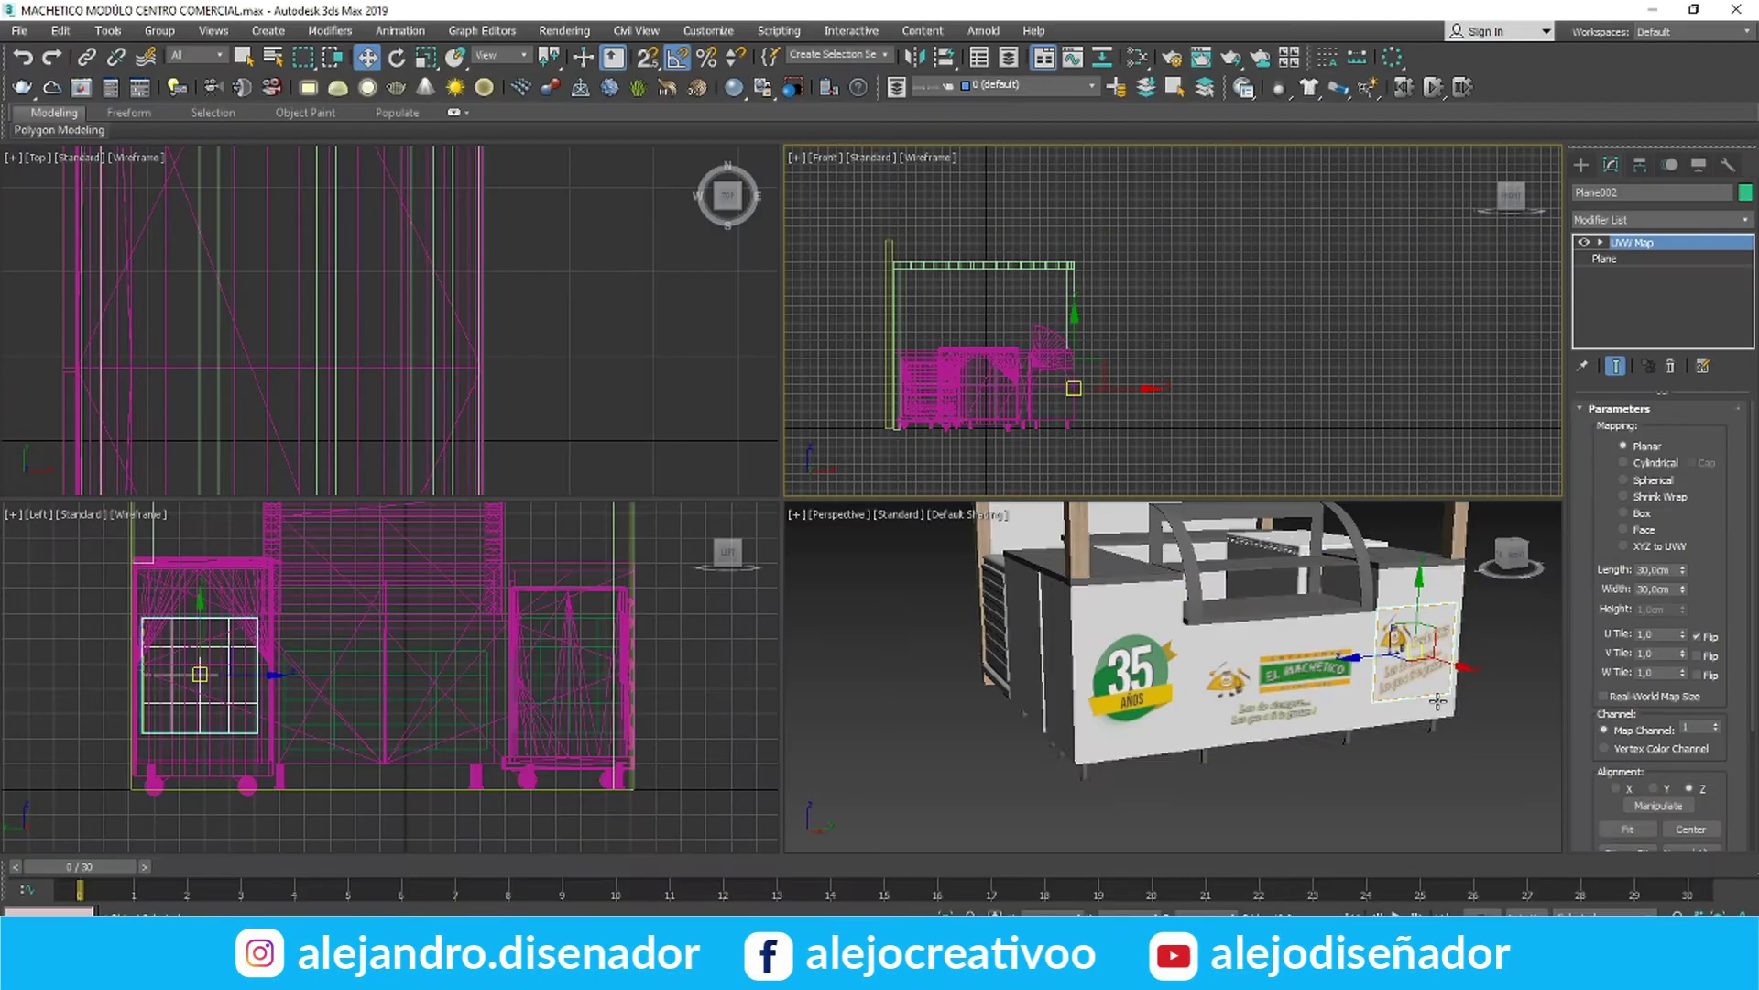
click(1605, 258)
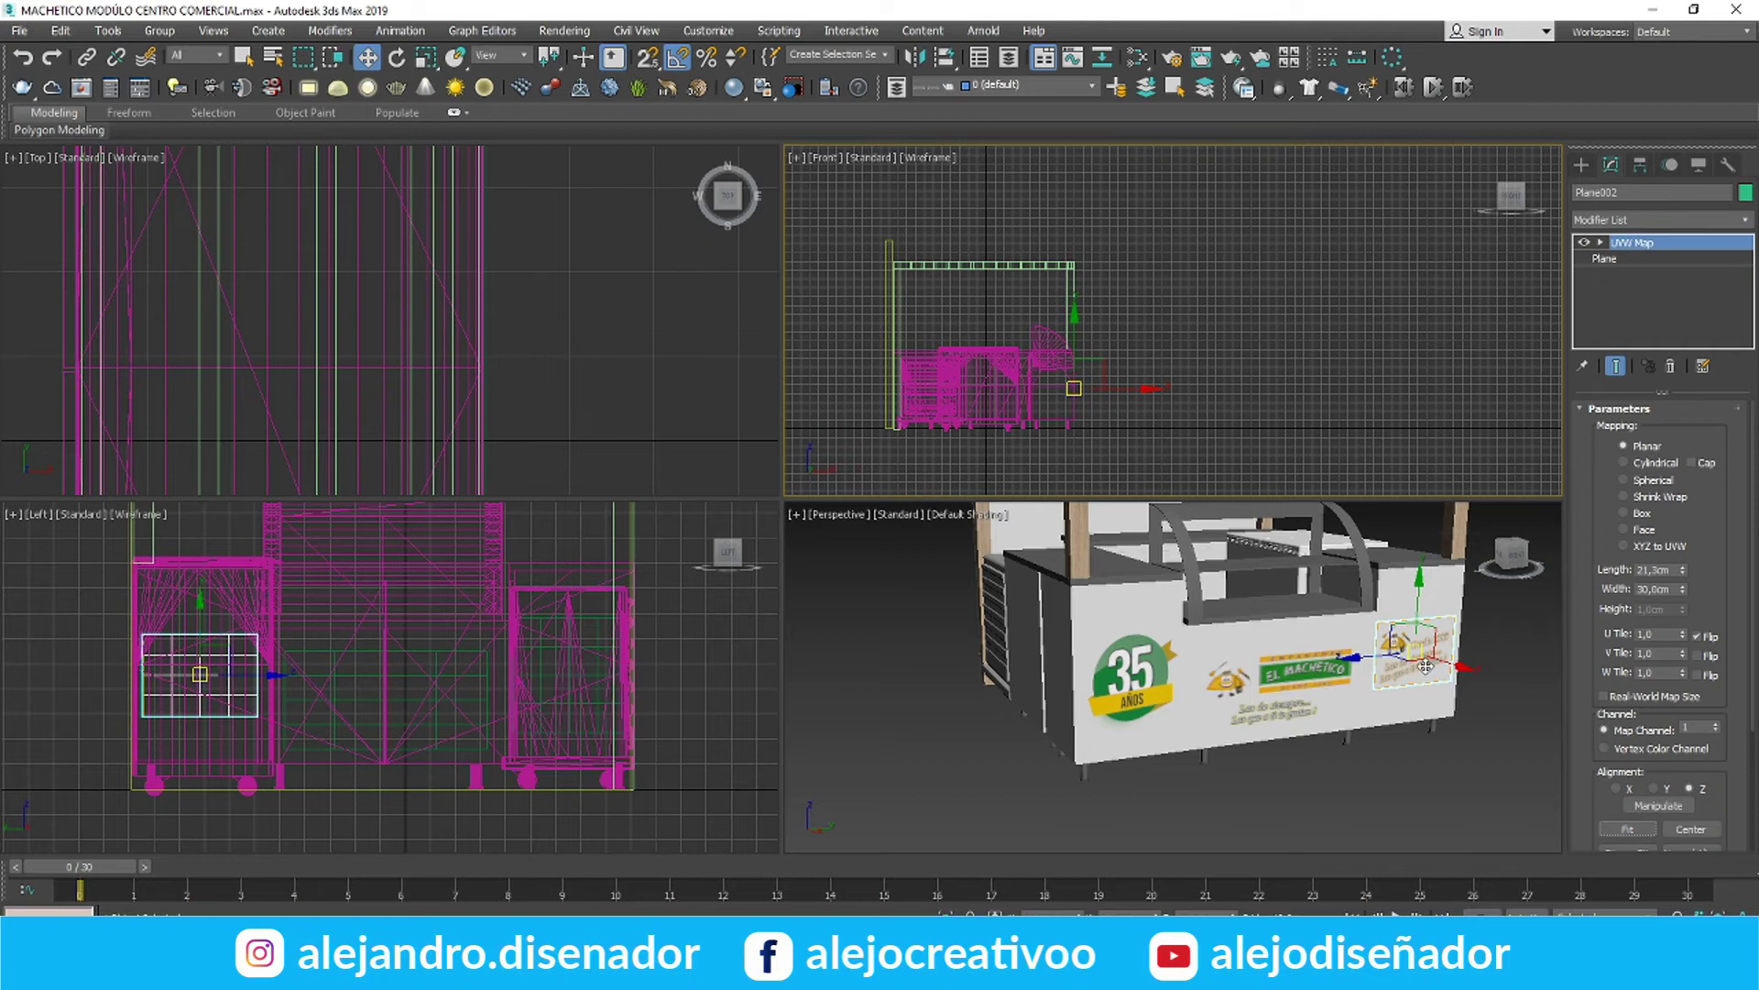
alt+middle_drag(1416, 596, 1374, 606)
Select the central logo plane on the counter front and open the material editor
click(1404, 671)
click(1200, 676)
scroll(1200, 676, up, 3)
key(m)
middle_drag(833, 388, 880, 429)
scroll(880, 429, up, 1)
drag(1319, 733, 1105, 631)
shift+drag(1241, 654, 1281, 394)
key(Delete)
Build a Publicidad 5 material from a copy of Publicidad 4 with the square El Machetico logo and apply it to the central plane
drag(1323, 785, 1137, 692)
shift+drag(1233, 664, 1320, 404)
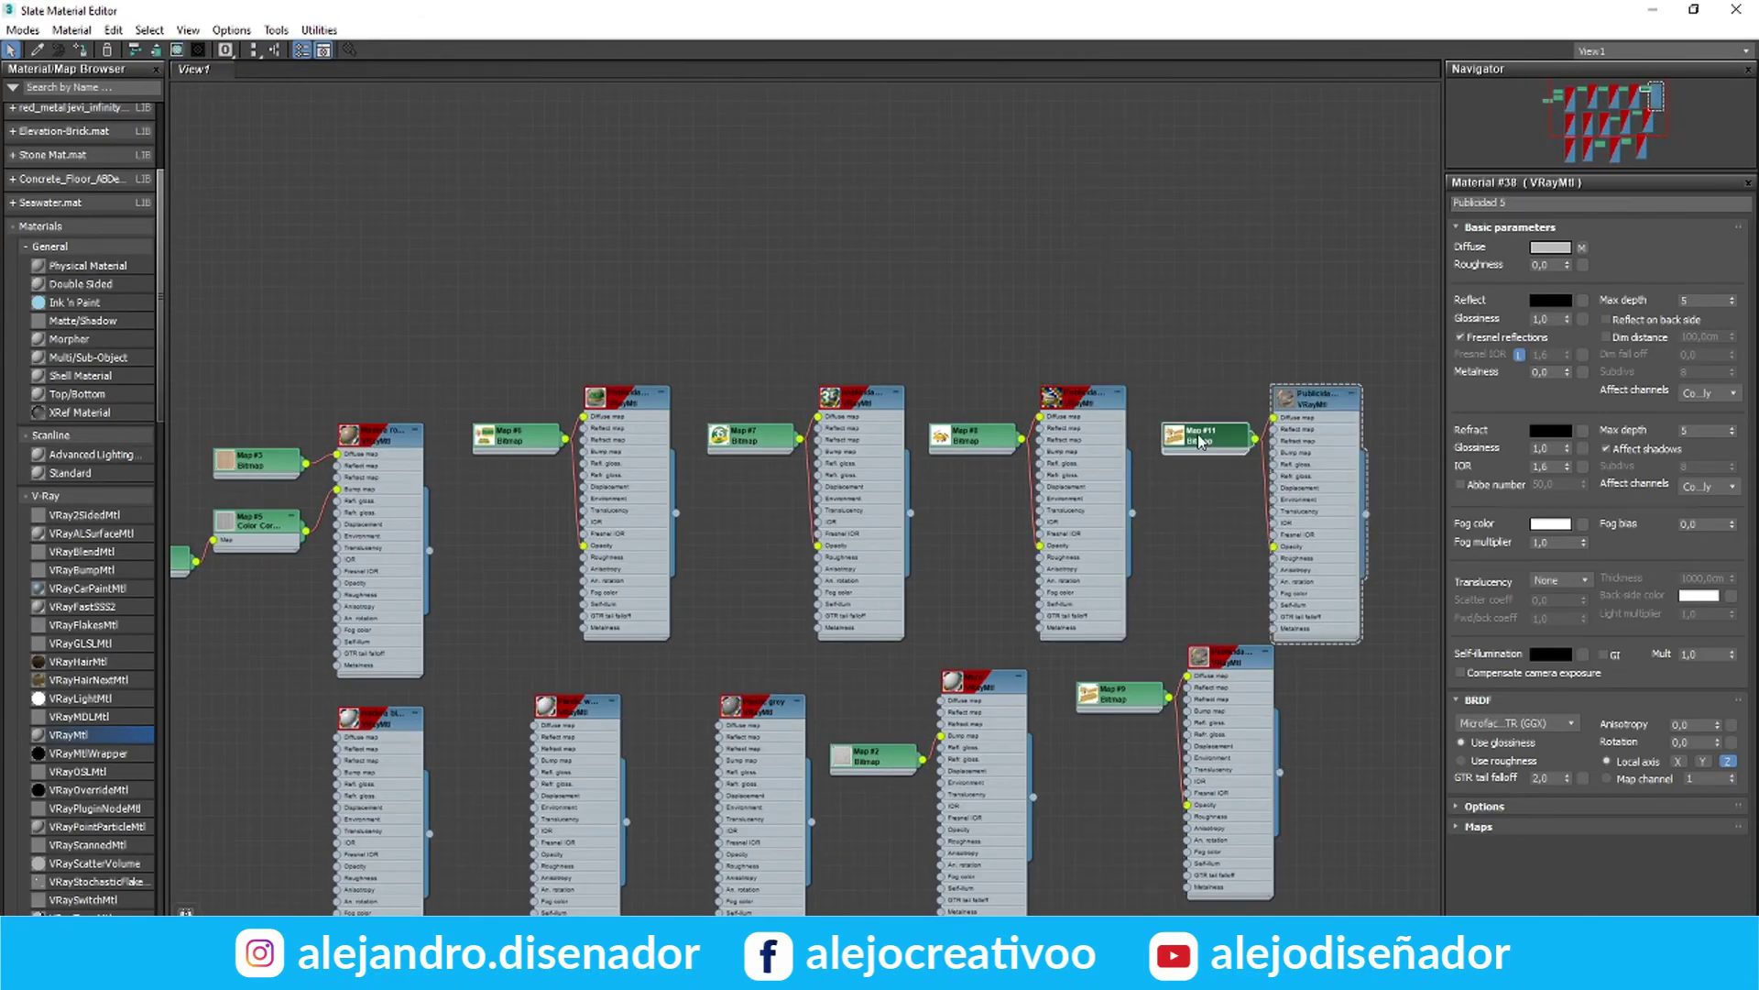
double_click(1202, 442)
click(884, 245)
click(1110, 457)
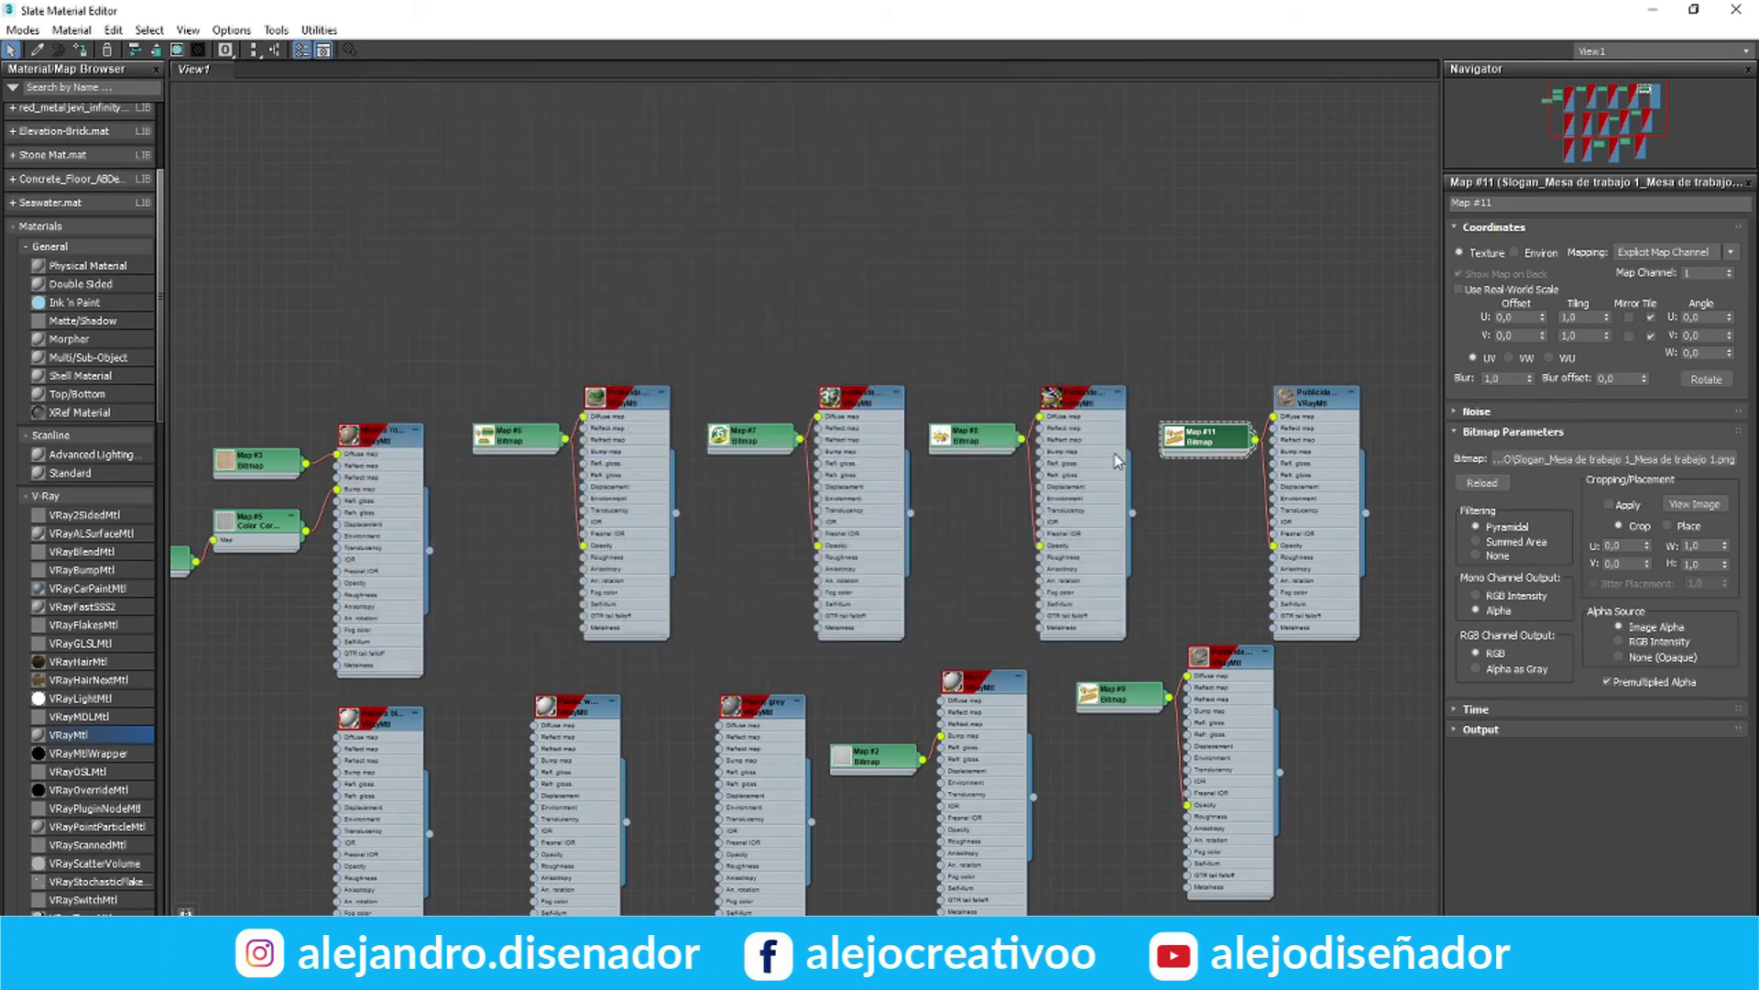
double_click(1314, 400)
click(1659, 11)
click(737, 94)
Increase the central logo plane's length to about 48.8 cm and refit its UVW mapping
click(1606, 259)
click(1631, 243)
click(1613, 261)
drag(1715, 431, 1712, 398)
click(1633, 243)
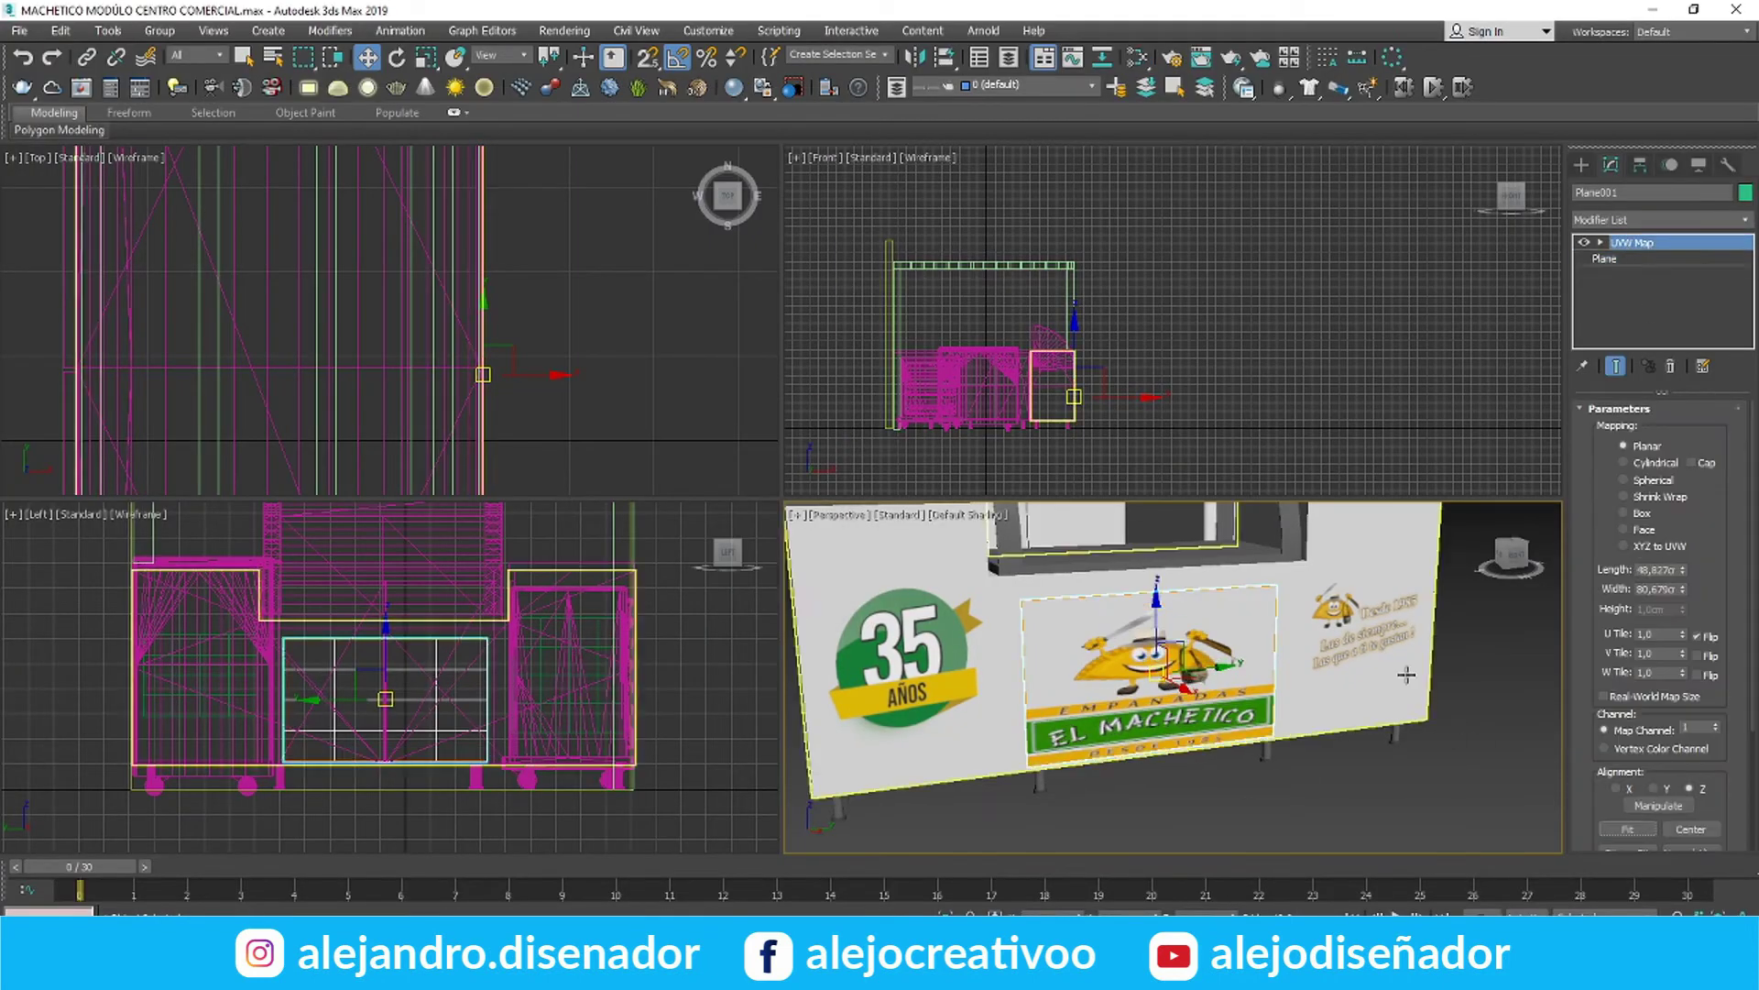
Try shifting and scaling the UVW Map gizmo to reposition the square logo on the central plane
key(w)
drag(1158, 596, 1158, 559)
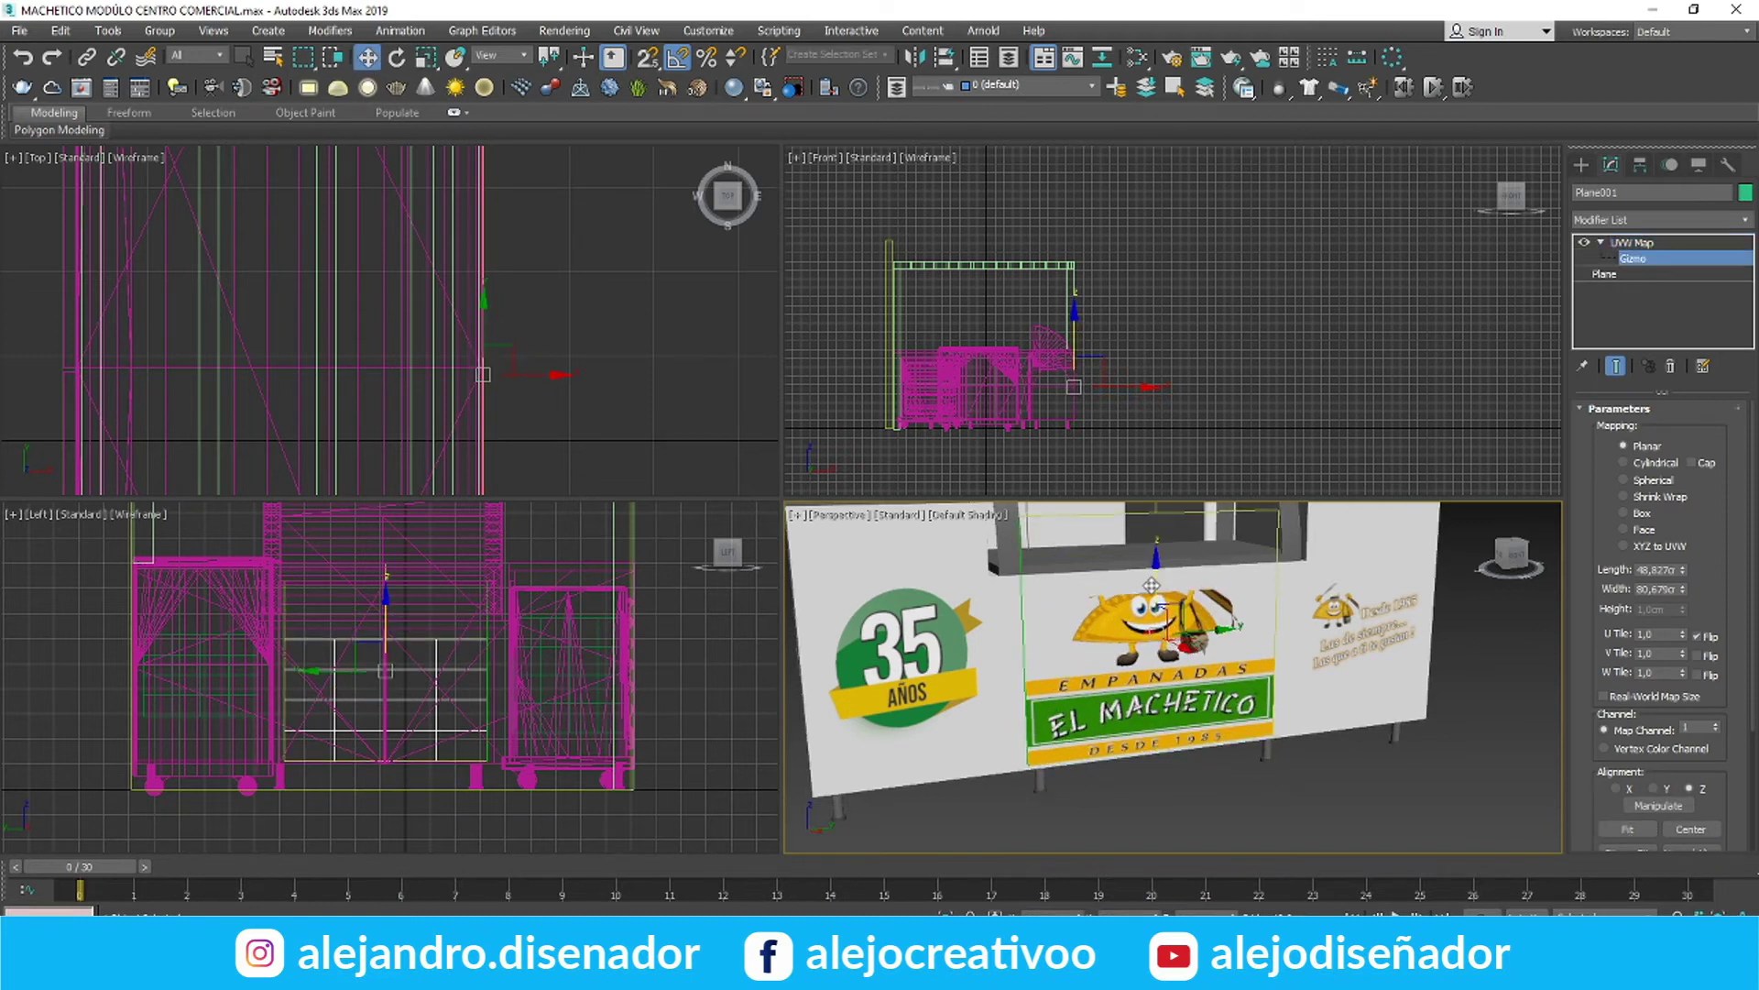
key(1)
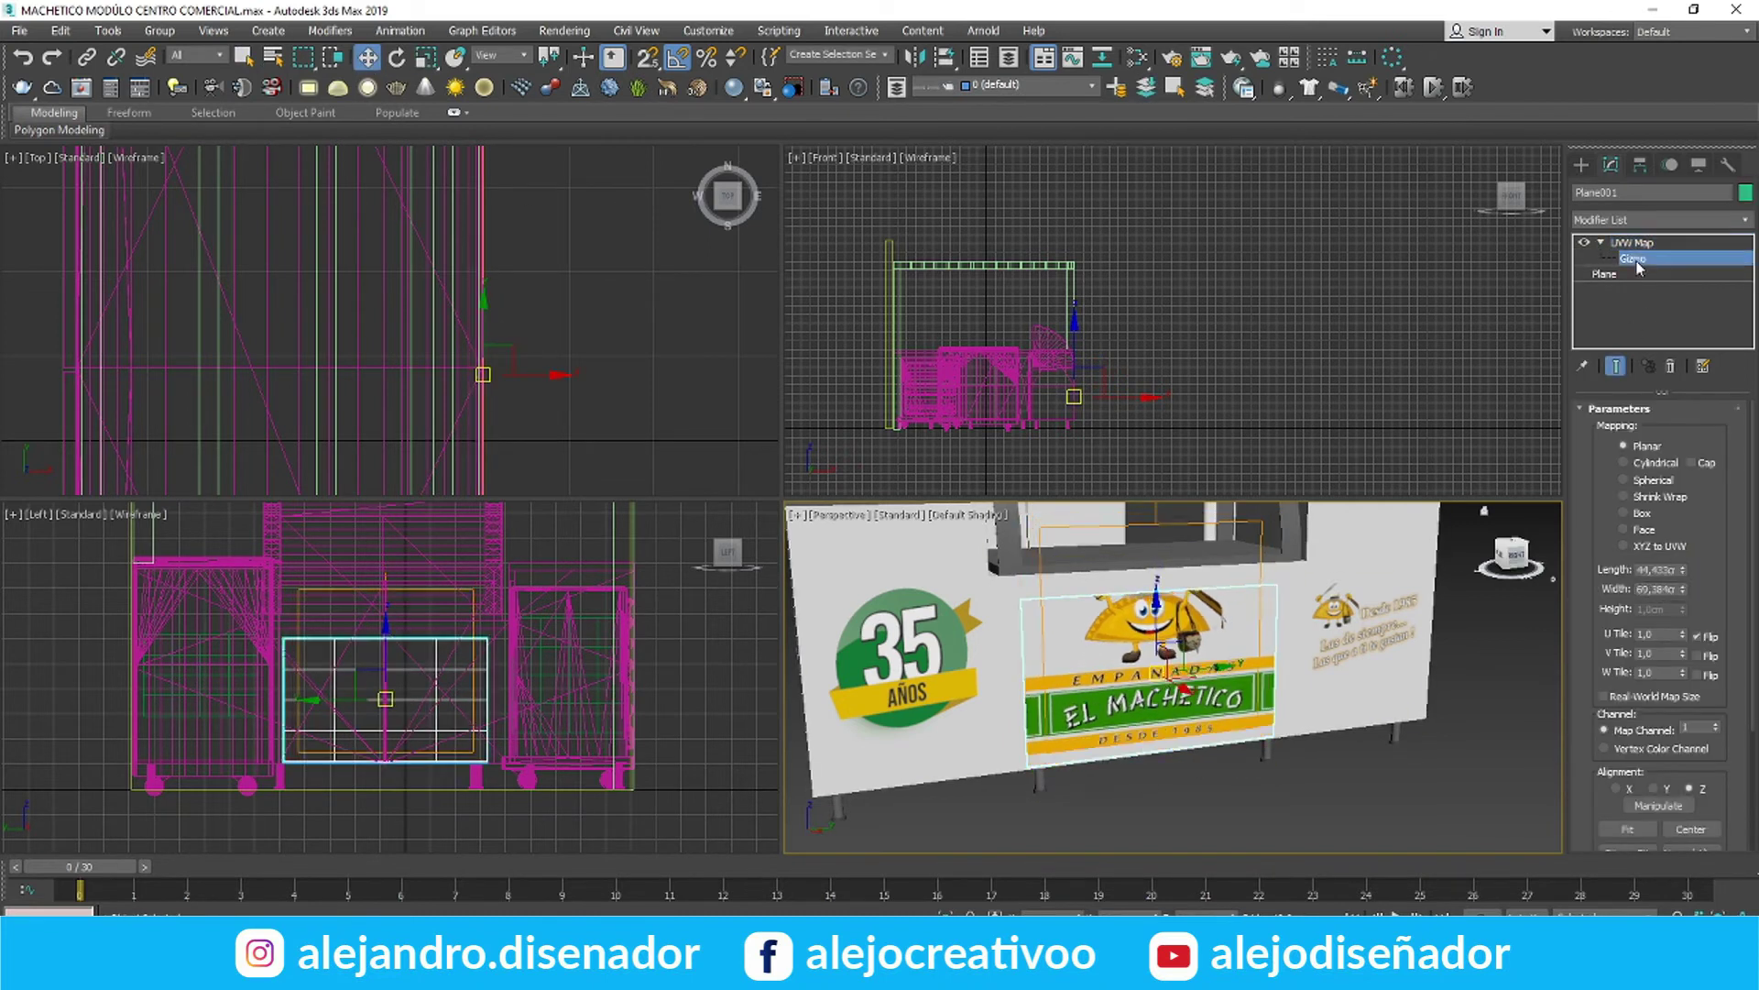
click(1636, 273)
drag(1157, 603, 1157, 592)
Refit the UVW mapping on the central logo plane and resize the plane to about 45.4 by 57.5 cm
click(1632, 243)
click(1624, 828)
click(1624, 277)
drag(1714, 465, 1714, 470)
click(1632, 243)
Examine the module's side panels and the existing publicity materials in the material editor
click(1357, 737)
alt+middle_drag(1357, 737, 1390, 691)
mouse_move(1026, 686)
alt+middle_down()
mouse_move(1222, 678)
mouse_move(1055, 666)
alt+middle_up()
click(1281, 704)
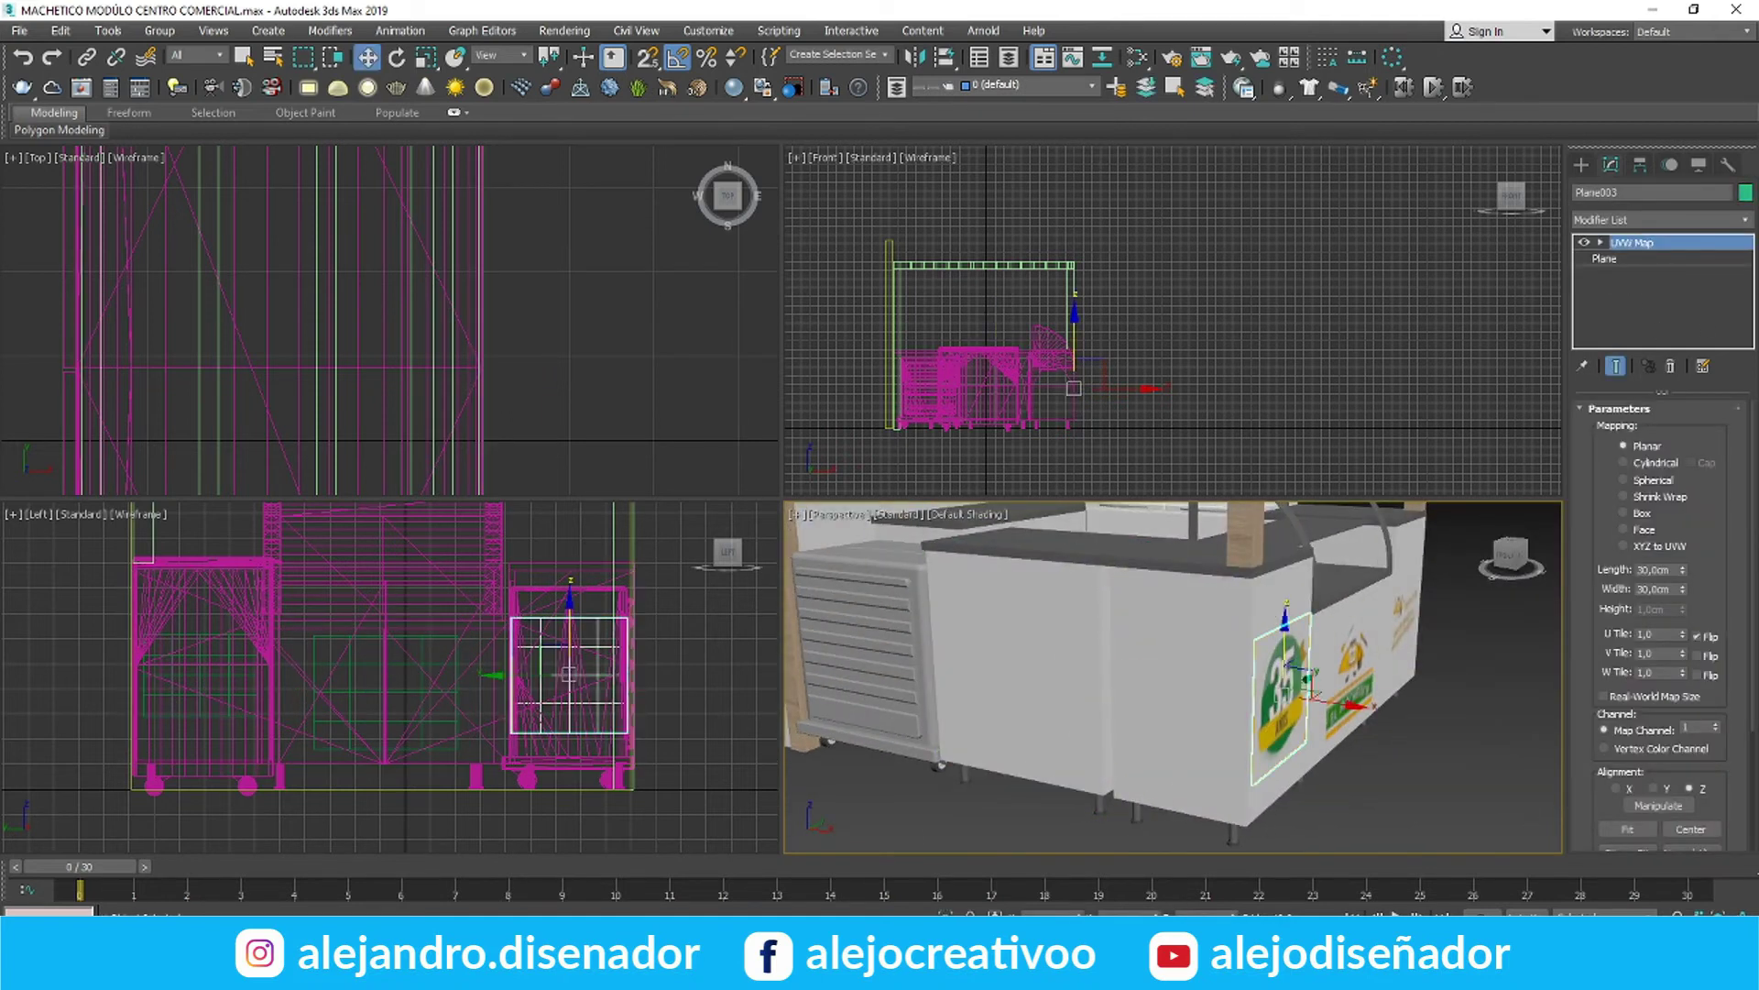
key(alt+w)
alt+middle_drag(1219, 641, 972, 633)
click(1306, 469)
key(m)
double_click(550, 87)
middle_drag(608, 283, 409, 278)
scroll(1061, 565, up, 1)
click(1061, 565)
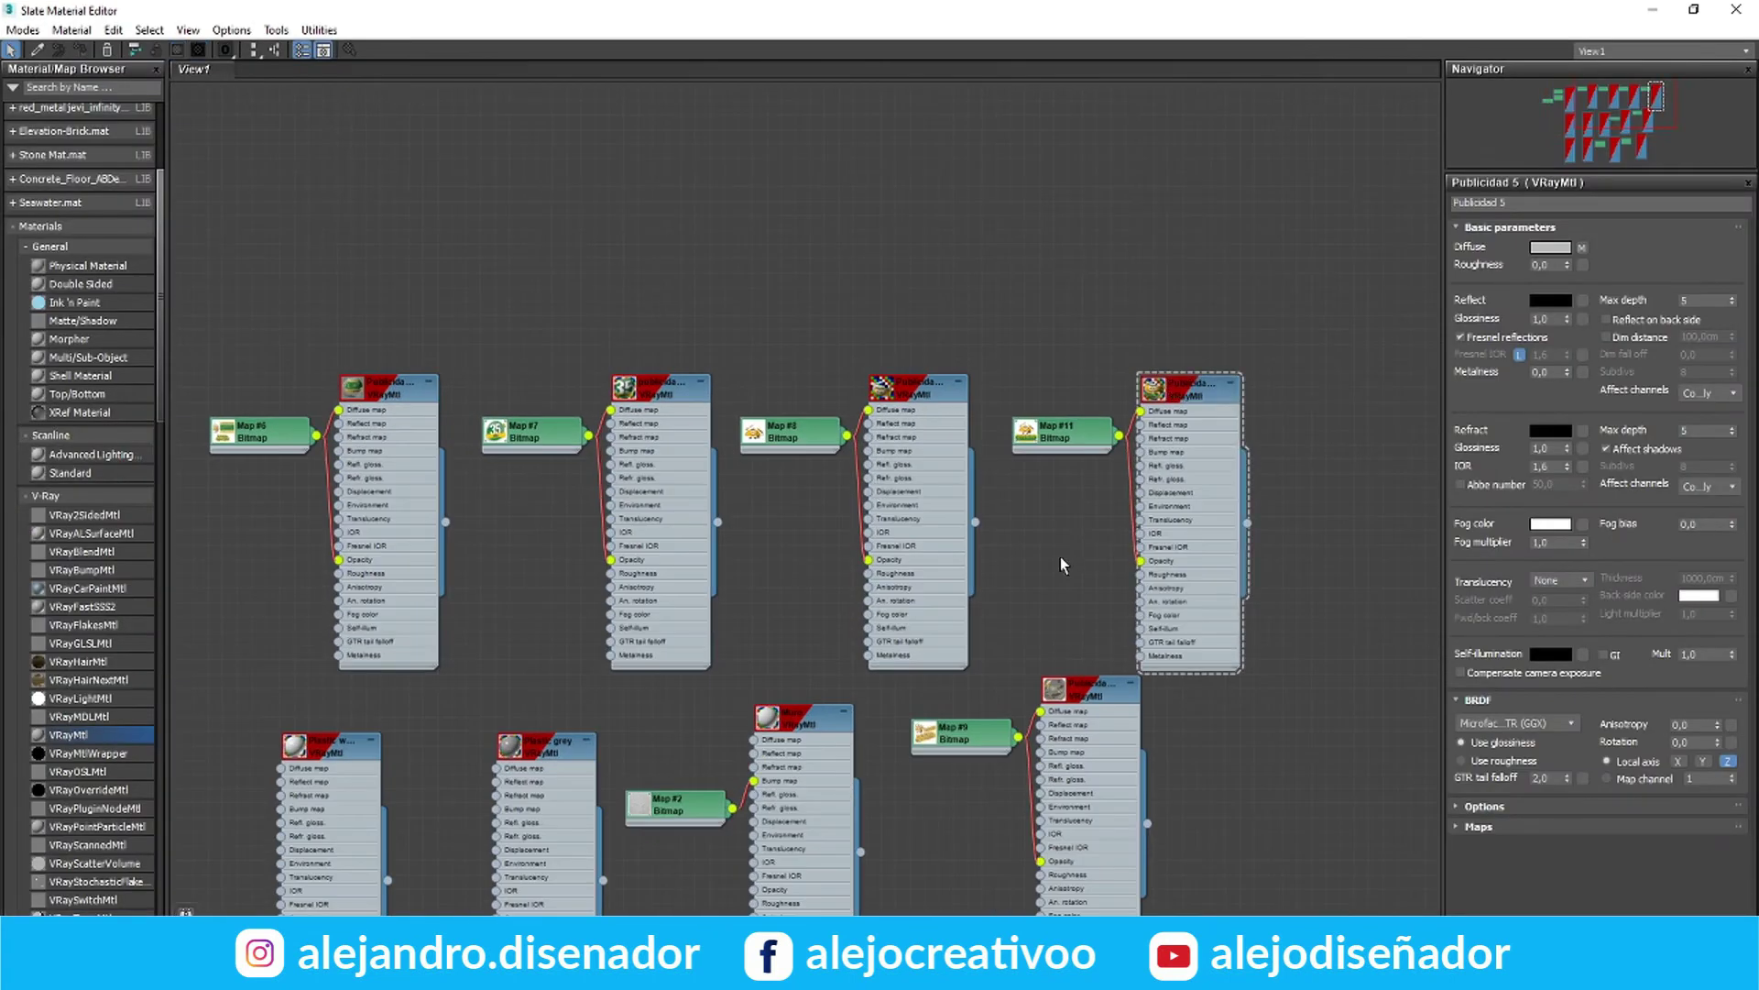
click(1693, 9)
alt+middle_drag(715, 642, 969, 518)
click(971, 518)
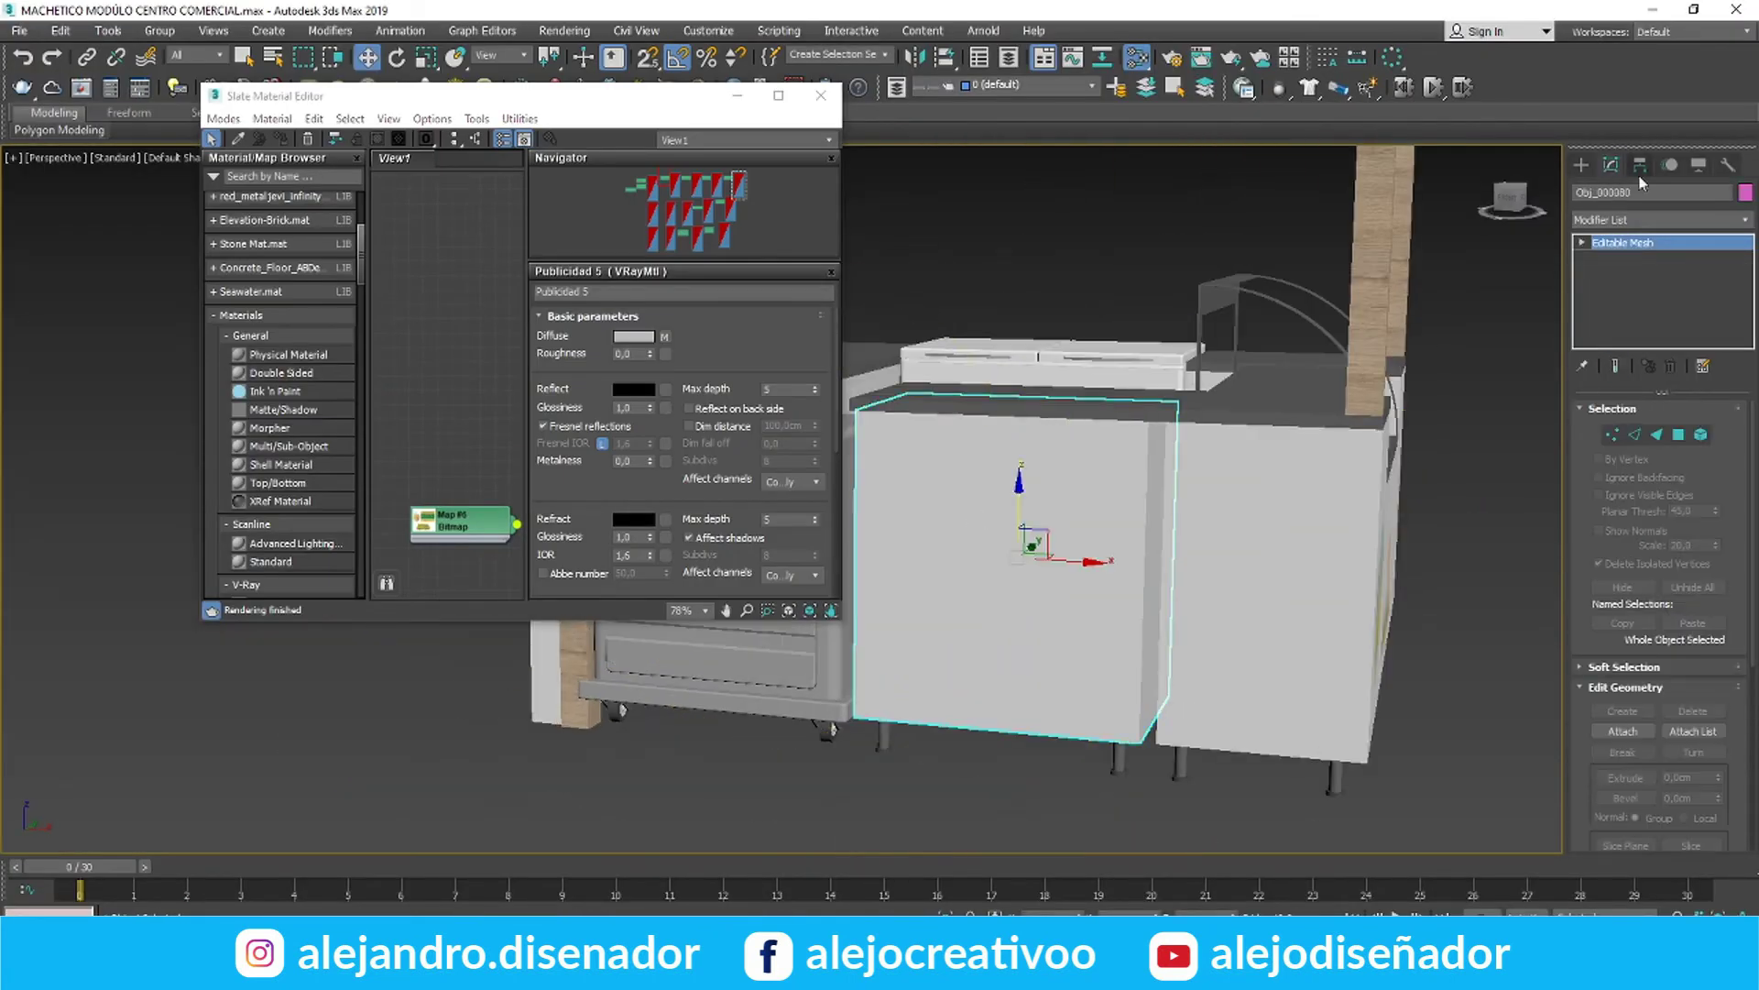
Copy the central El Machetico logo plane, turn it to face the module's side and place it on the side cabinet panel
alt+middle_drag(1099, 559, 1017, 550)
click(1197, 570)
drag(1133, 570, 1136, 570)
key(w)
click(821, 95)
key(alt+w)
scroll(541, 275, down, 4)
drag(540, 339, 303, 380)
scroll(541, 390, up, 2)
scroll(1137, 667, up, 3)
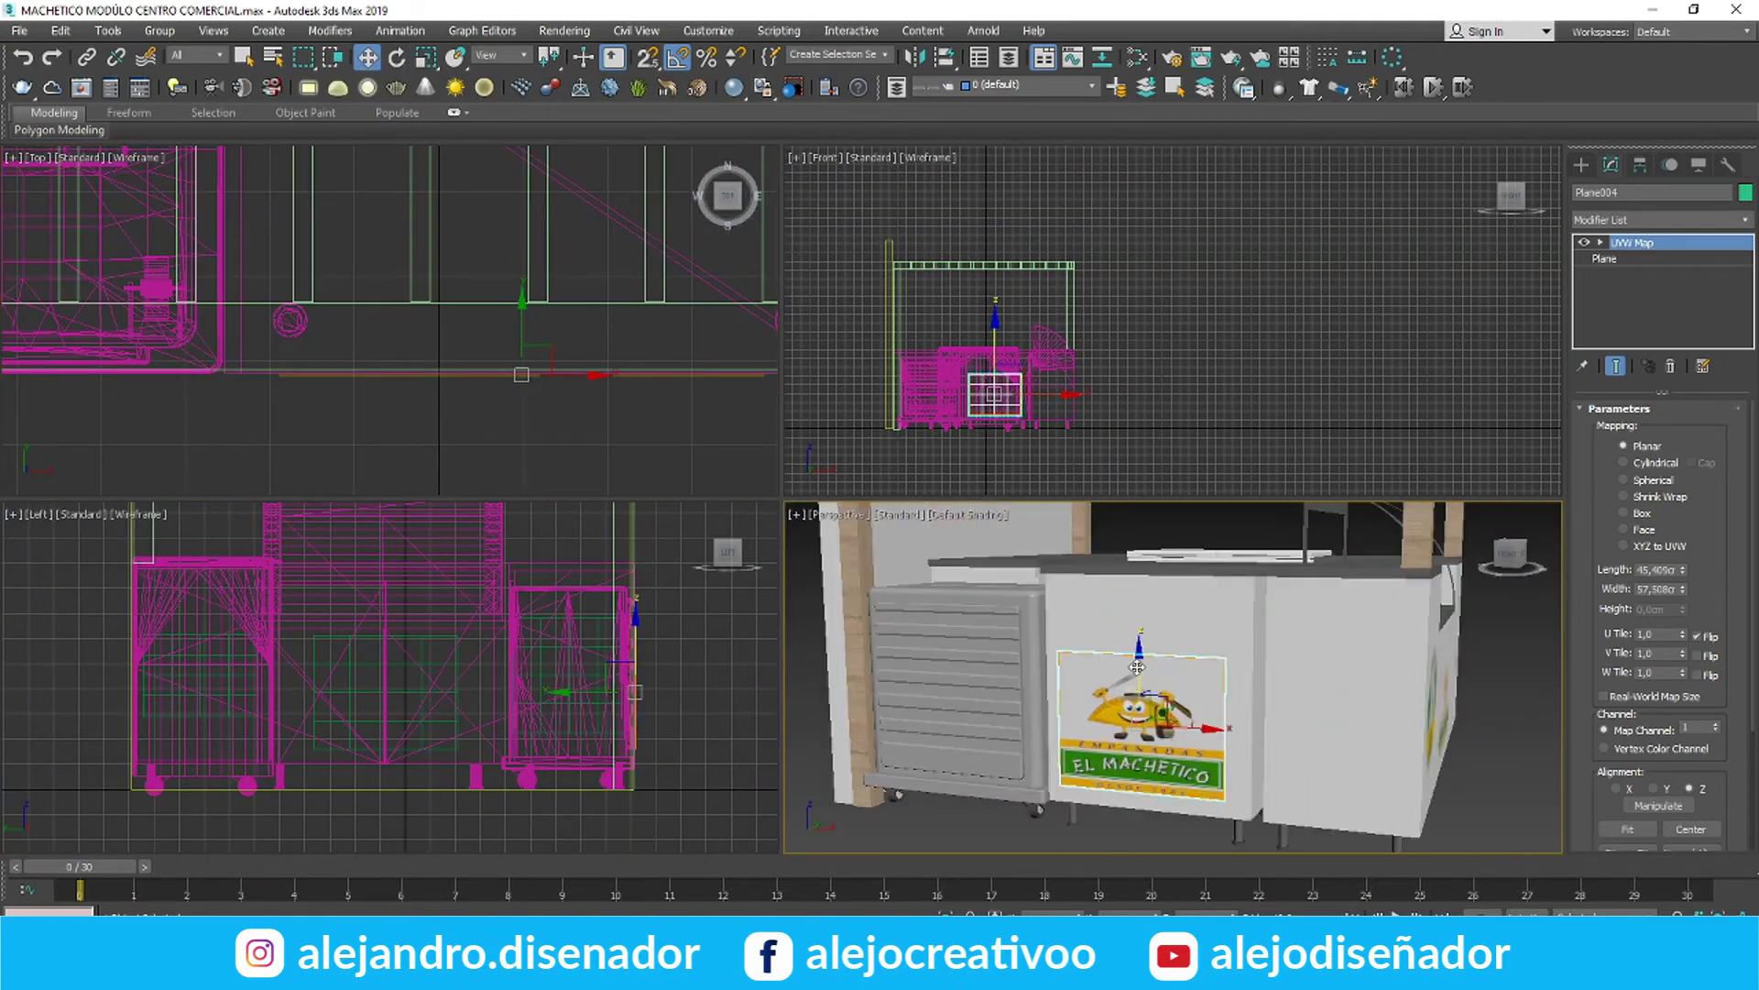
Apply the Publicidad 3 mascot material to the side cabinet's plane and close the material editor
key(m)
click(780, 95)
click(907, 385)
click(99, 55)
key(ctrl+z)
click(907, 368)
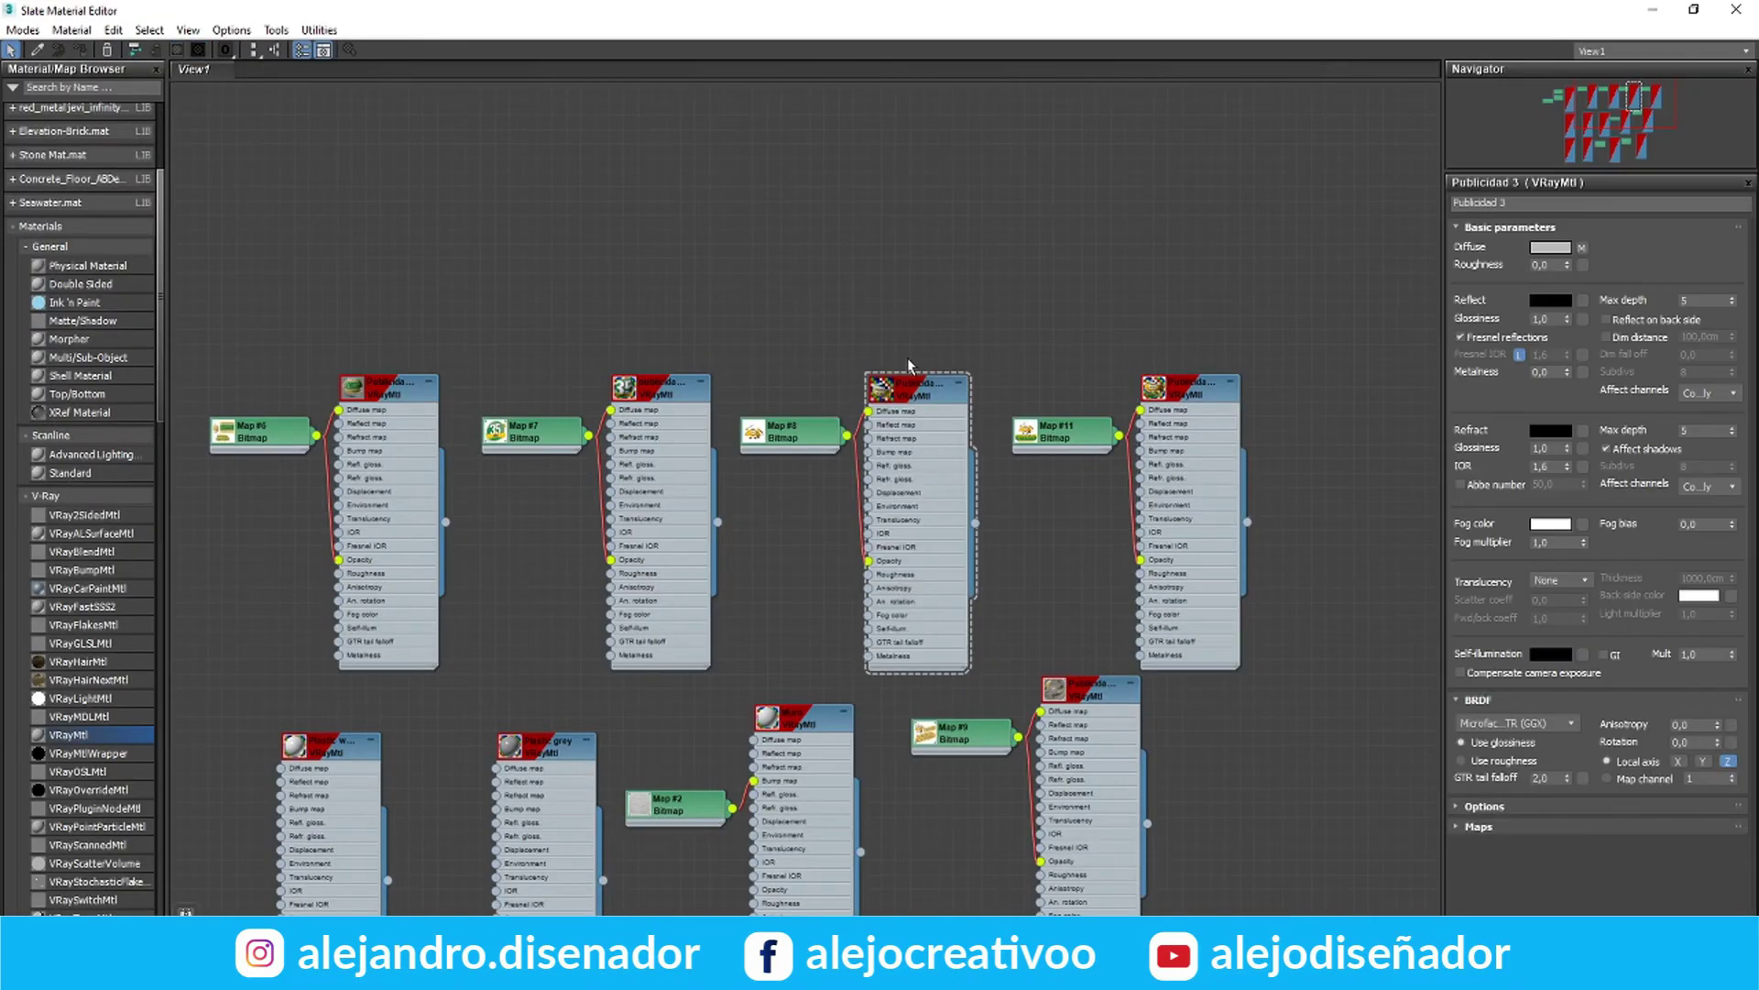
click(82, 53)
click(1737, 9)
Adjust the width of the mascot plane on the side cabinet and fit its UVW mapping to the new size
click(1633, 260)
drag(1712, 450, 1712, 479)
click(1640, 243)
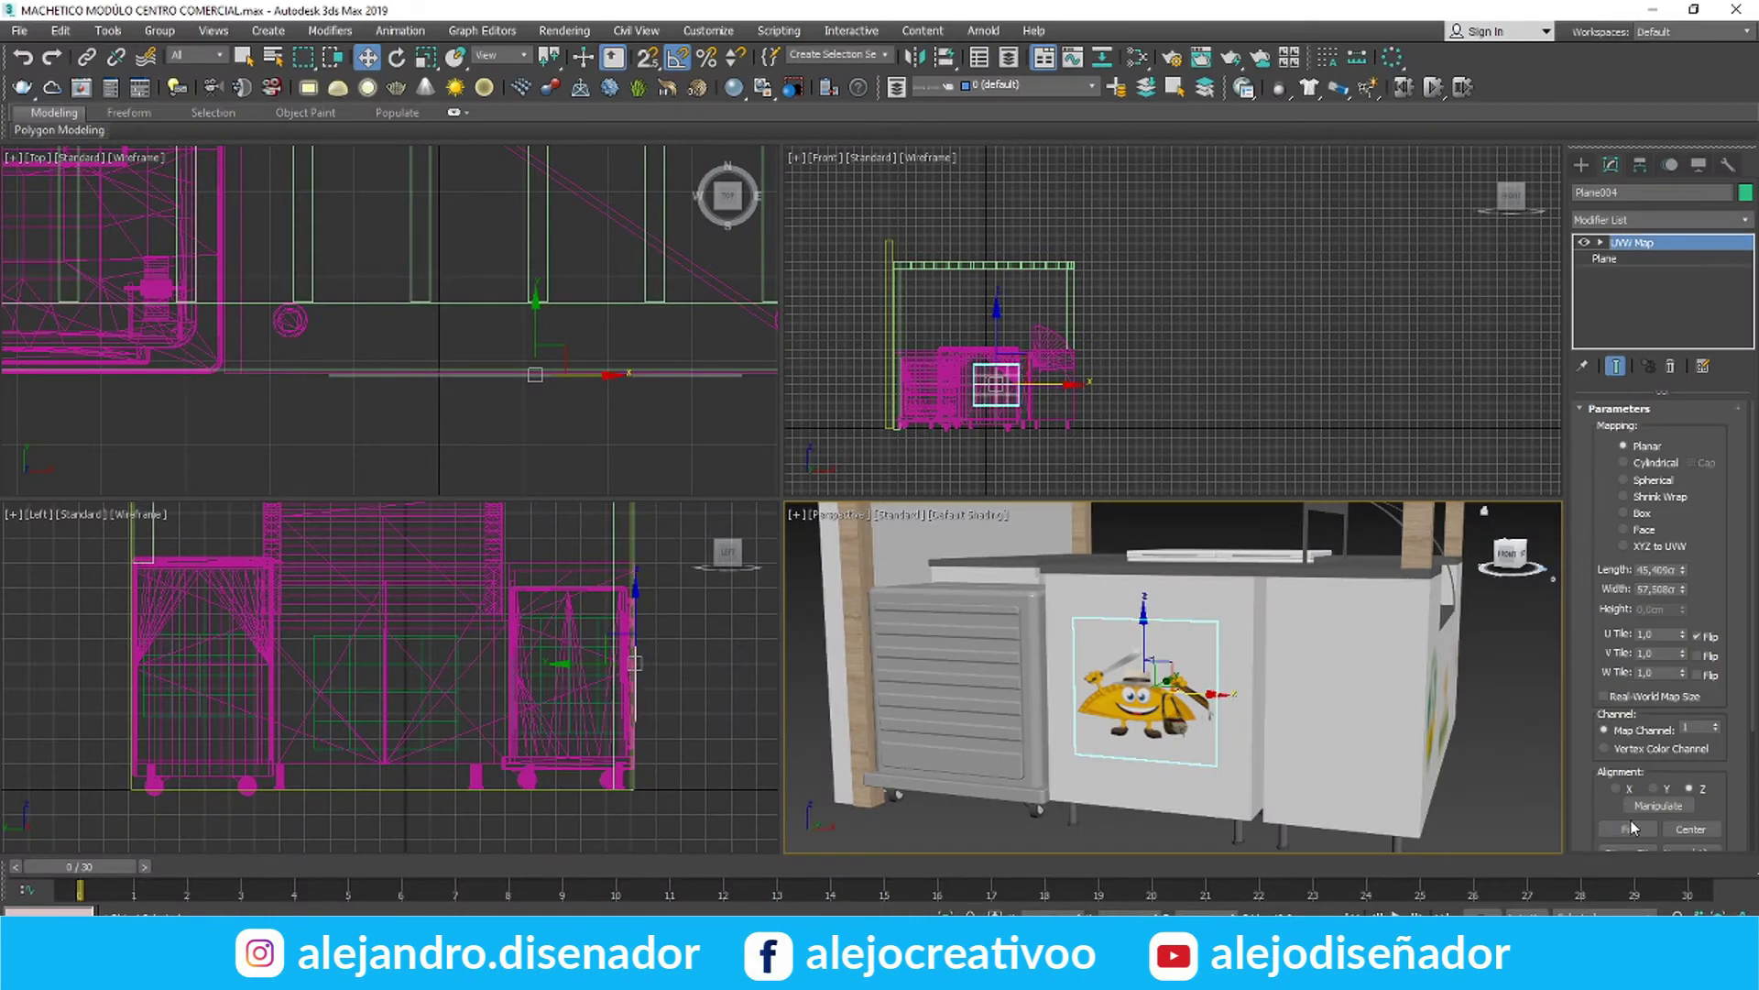
click(1628, 829)
alt+middle_drag(1186, 609, 1191, 648)
click(1604, 259)
Replace the Publicidad 4 bitmap with Slogan 2_Mesa de trabajo 1.png for the slogan plane on the counter front
alt+middle_drag(1337, 758, 1091, 733)
click(978, 750)
scroll(1095, 733, up, 3)
click(1091, 739)
key(m)
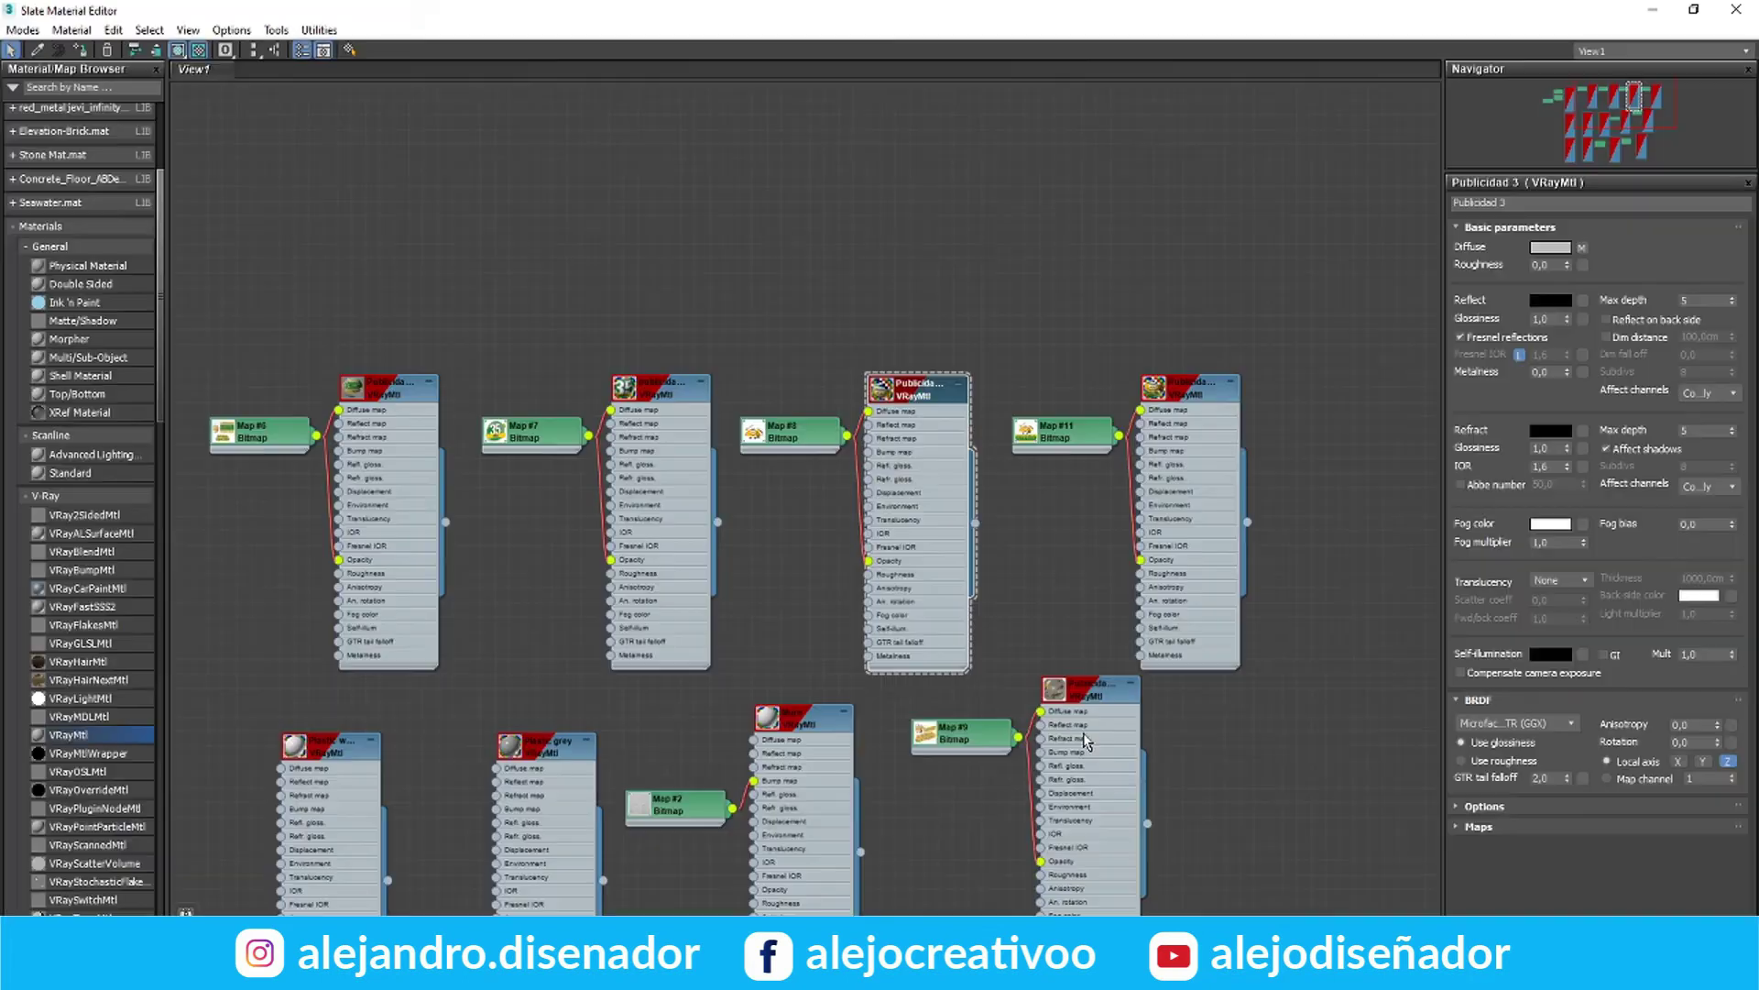
double_click(961, 734)
click(1661, 458)
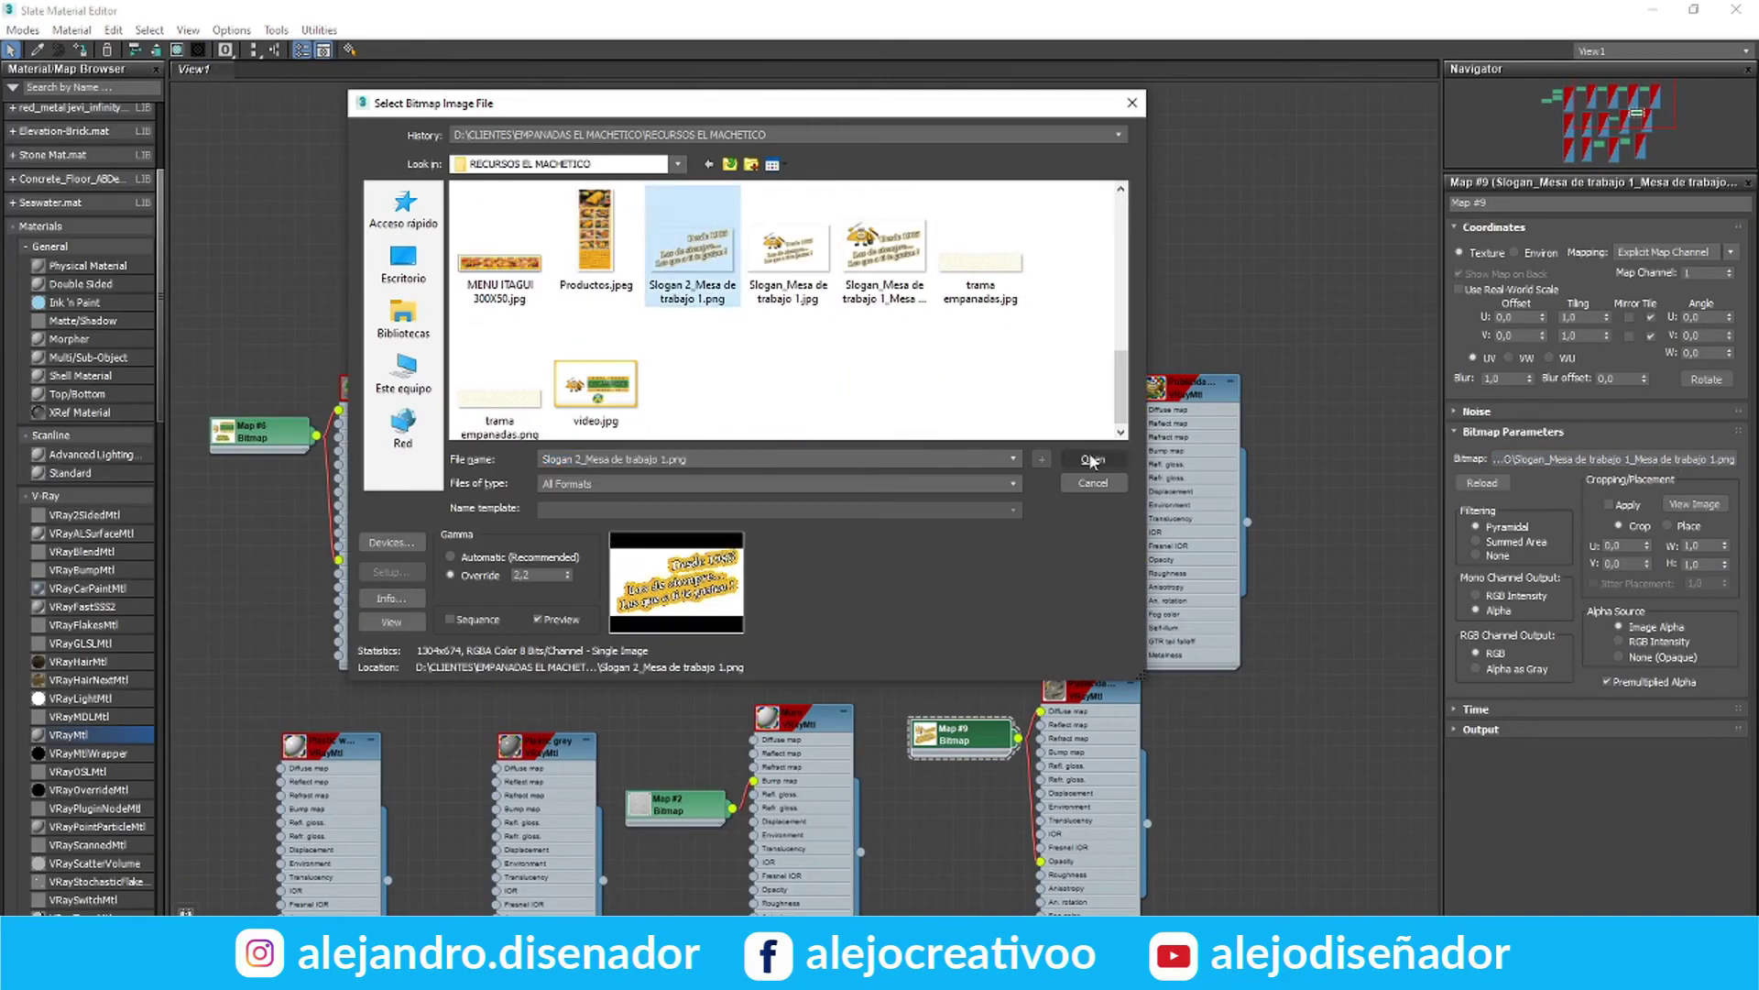
double_click(719, 314)
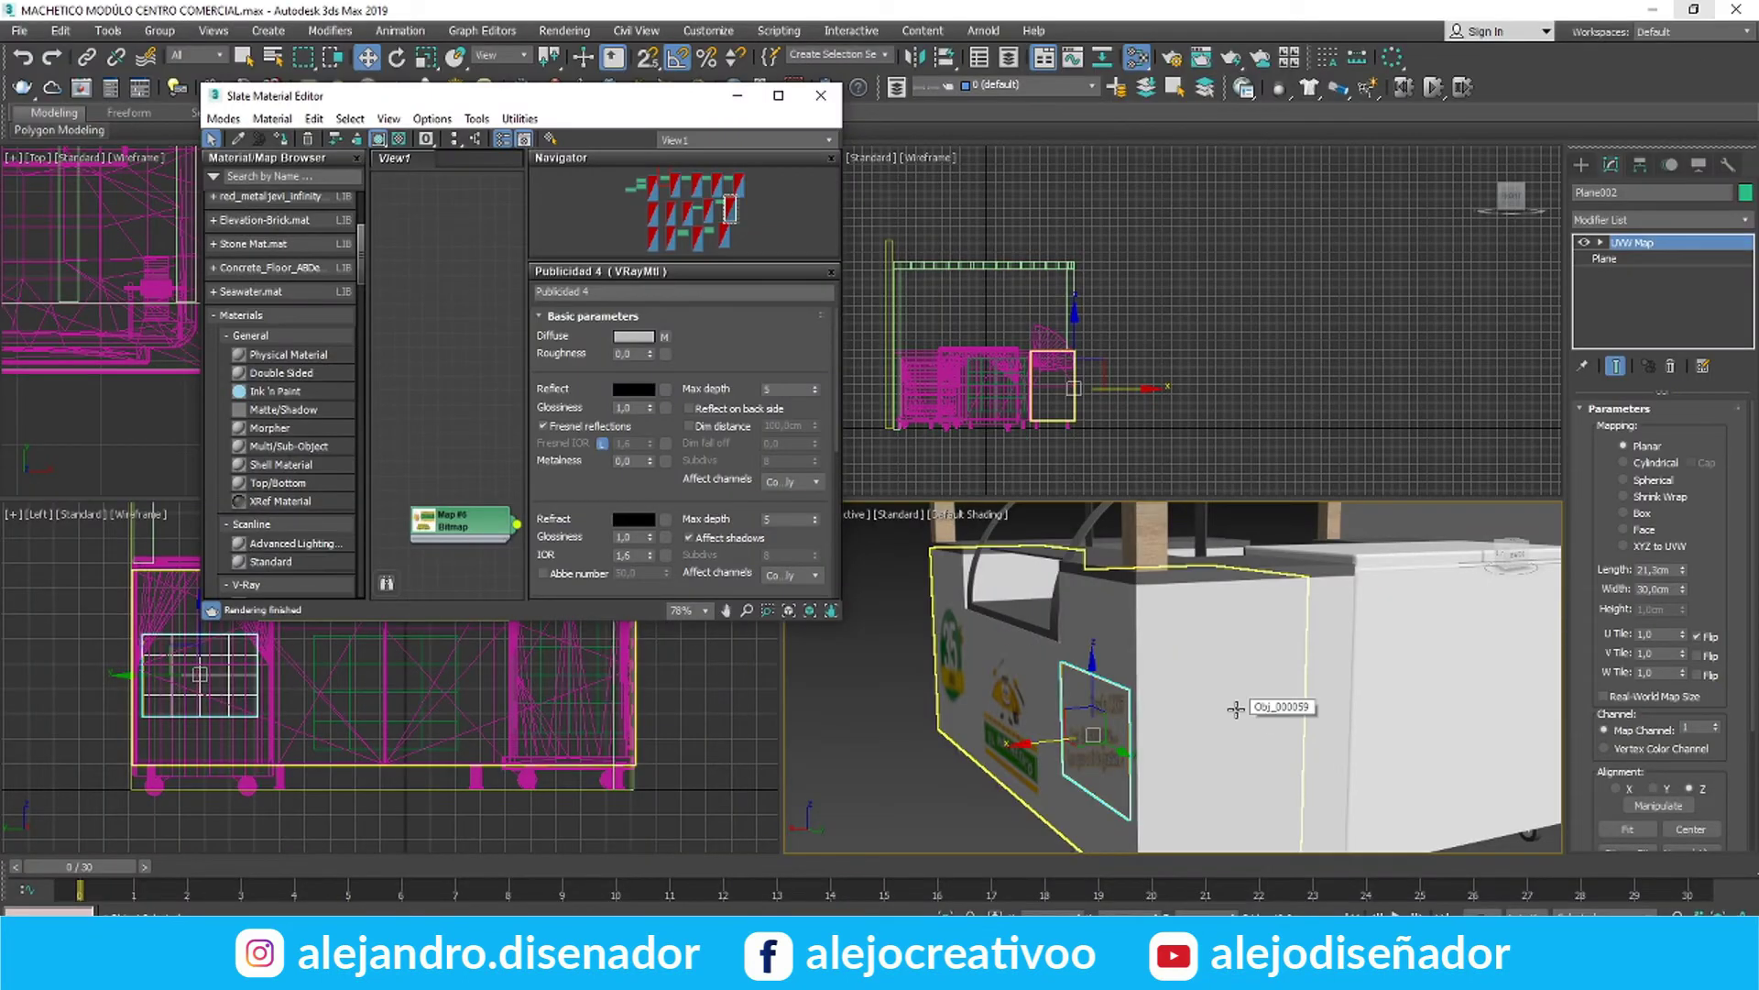
Make a rotated copy of the 35 Años plane, place it on the counter's end panel and open the material editor
mouse_move(1093, 733)
shift+mouse_down()
mouse_move(962, 696)
mouse_move(926, 660)
shift+mouse_up()
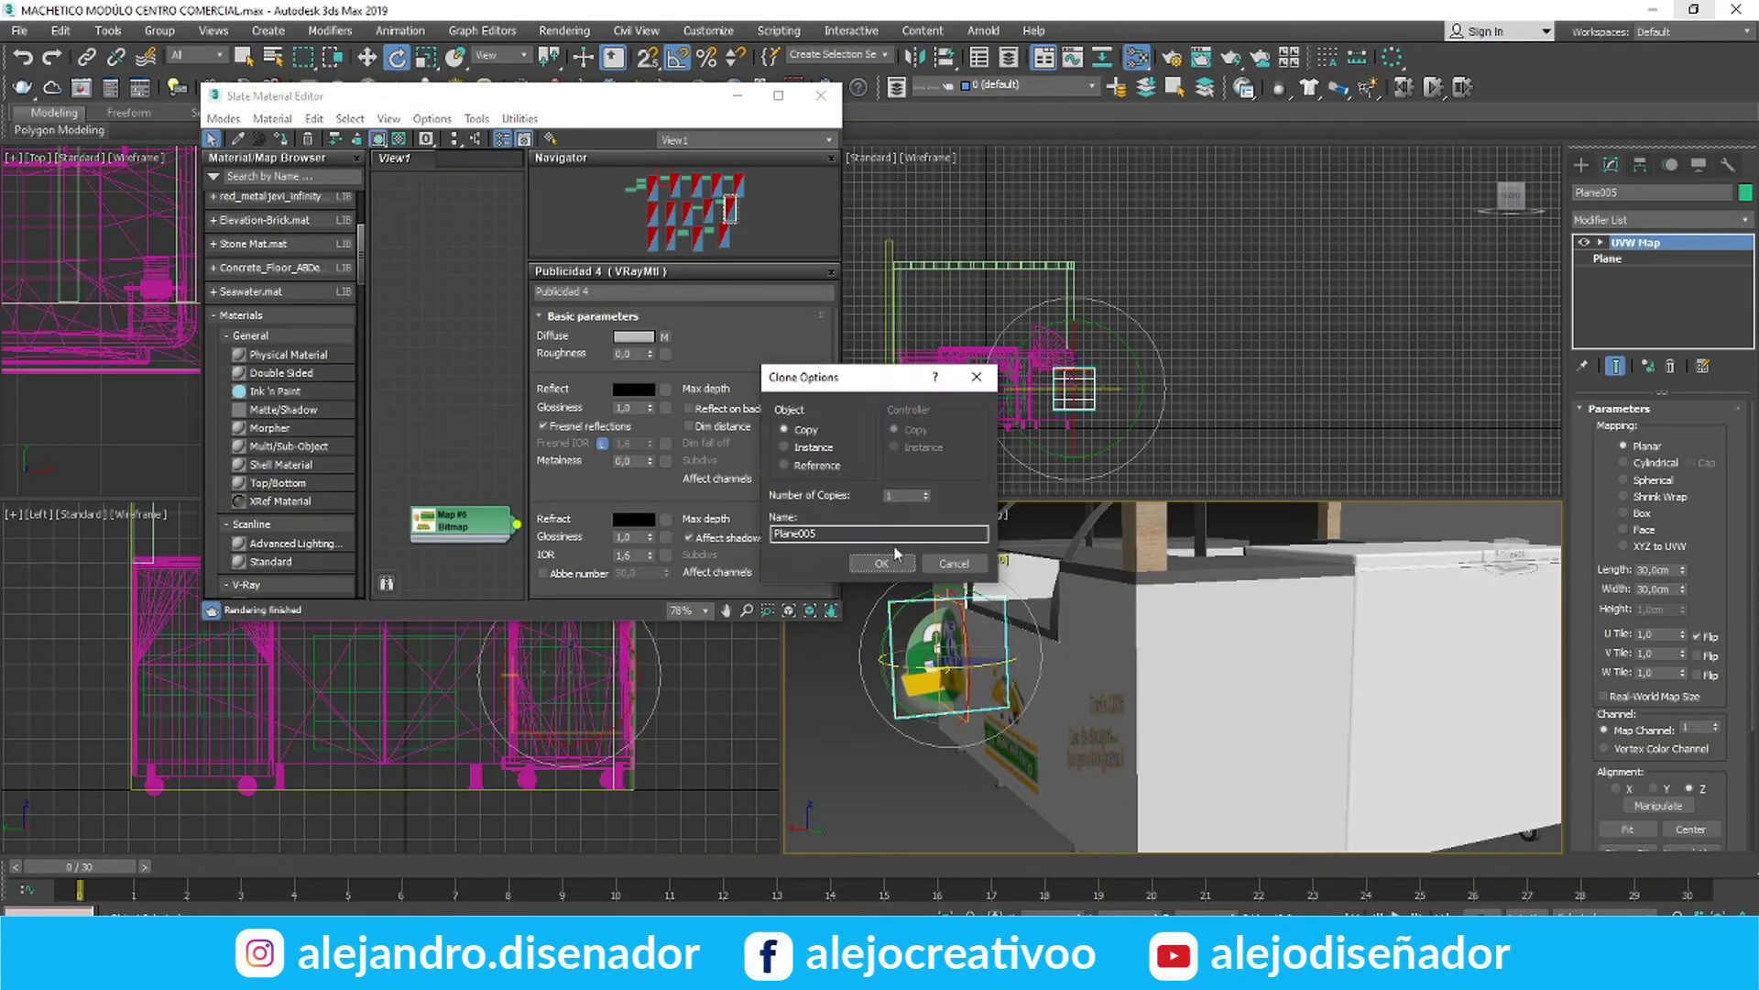
click(904, 554)
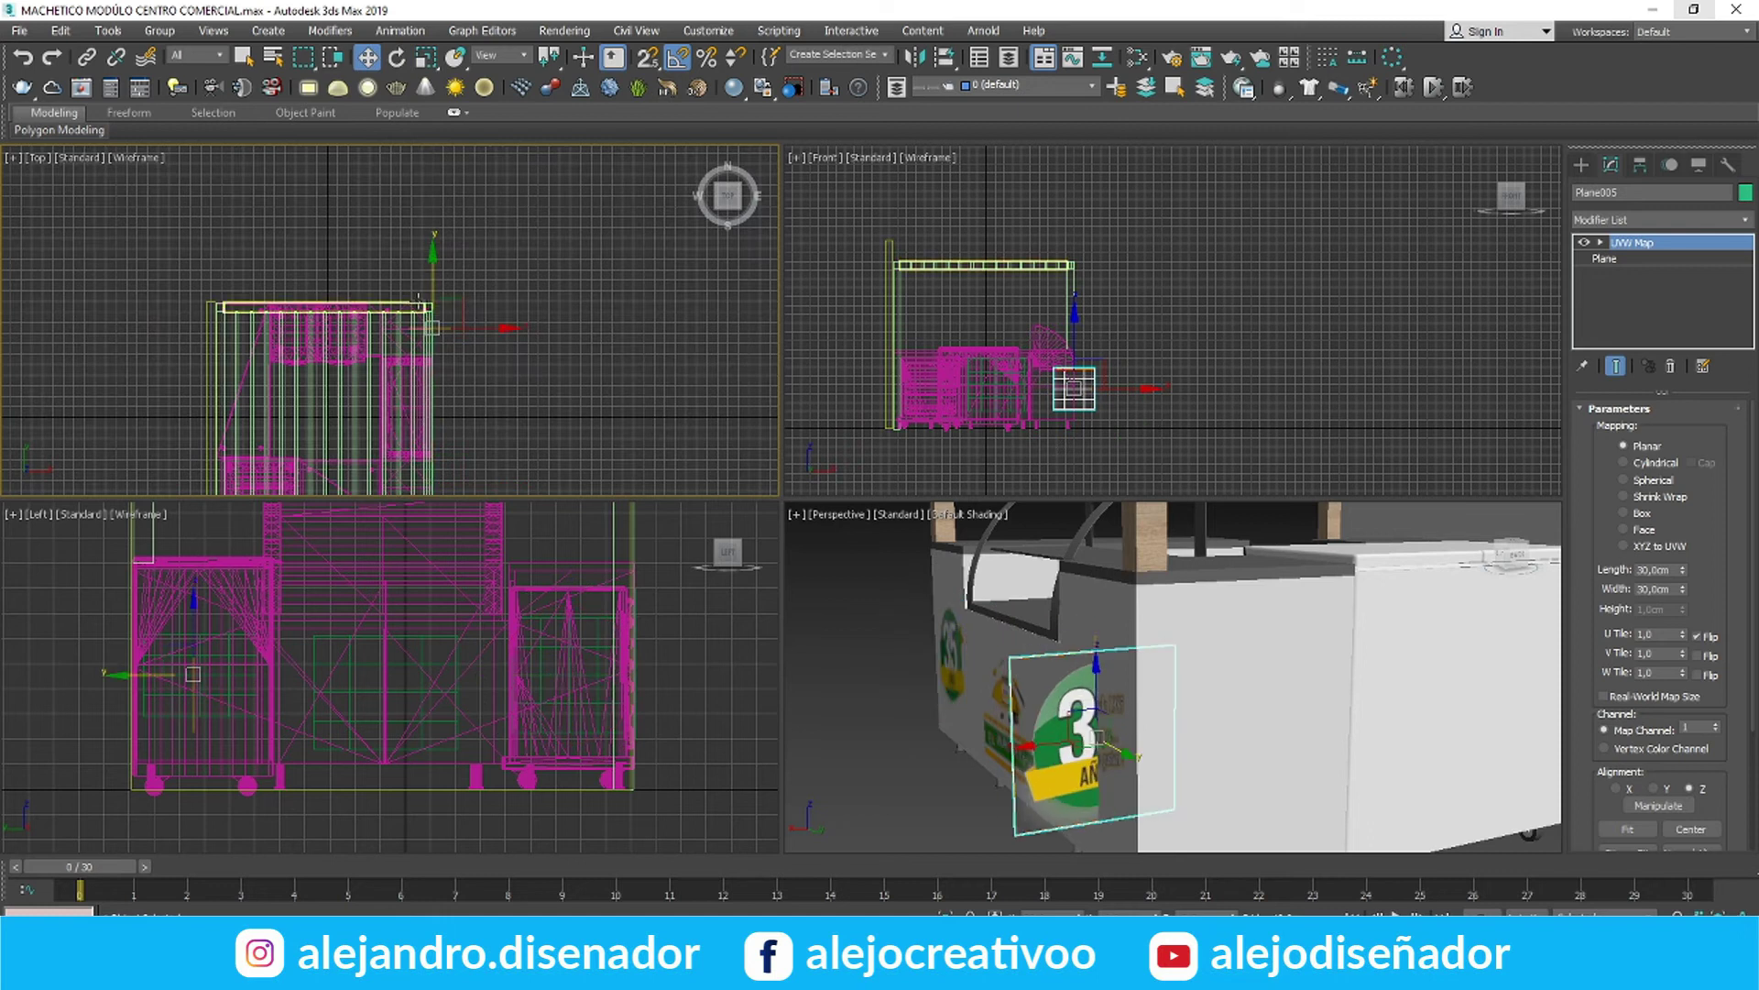
scroll(418, 304, up, 6)
drag(525, 394, 409, 249)
scroll(1062, 380, up, 3)
middle_drag(1062, 380, 1124, 320)
scroll(1125, 320, up, 3)
drag(1089, 300, 1089, 293)
key(m)
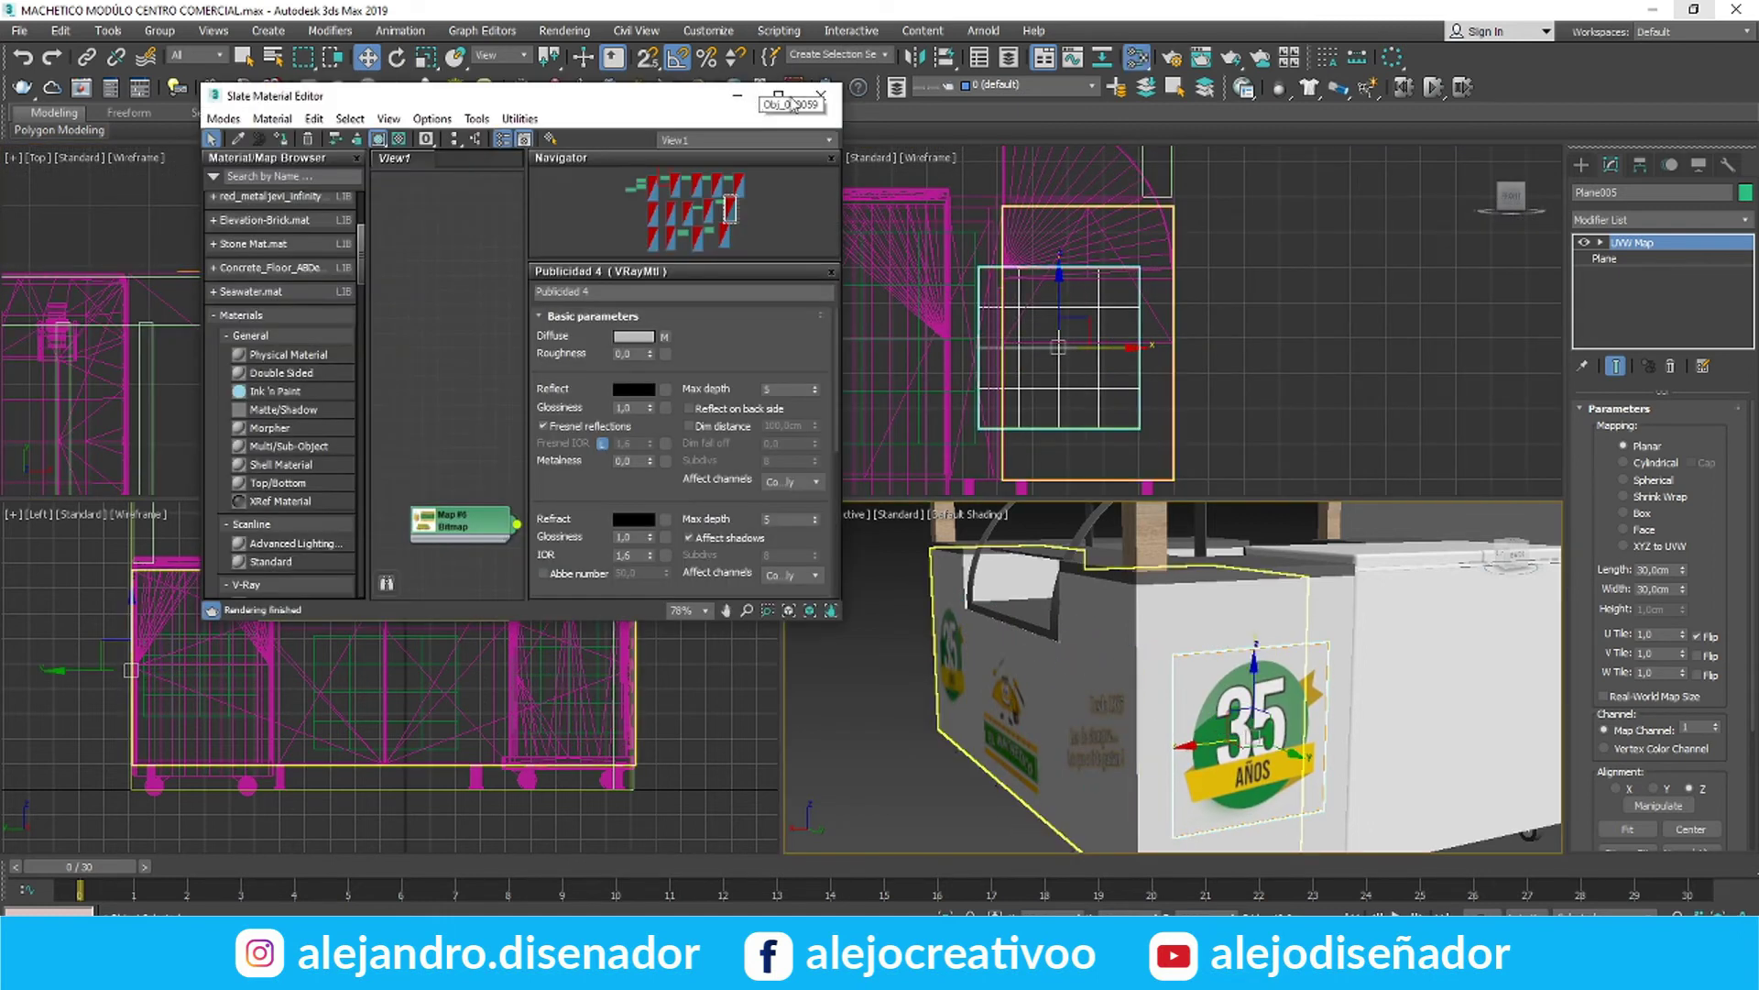
Duplicate the Publicidad 4 material together with its bitmap node and name the copy Publicidad 6
click(773, 94)
middle_drag(1155, 523, 1013, 377)
scroll(1013, 377, down, 1)
shift+drag(988, 536, 1209, 562)
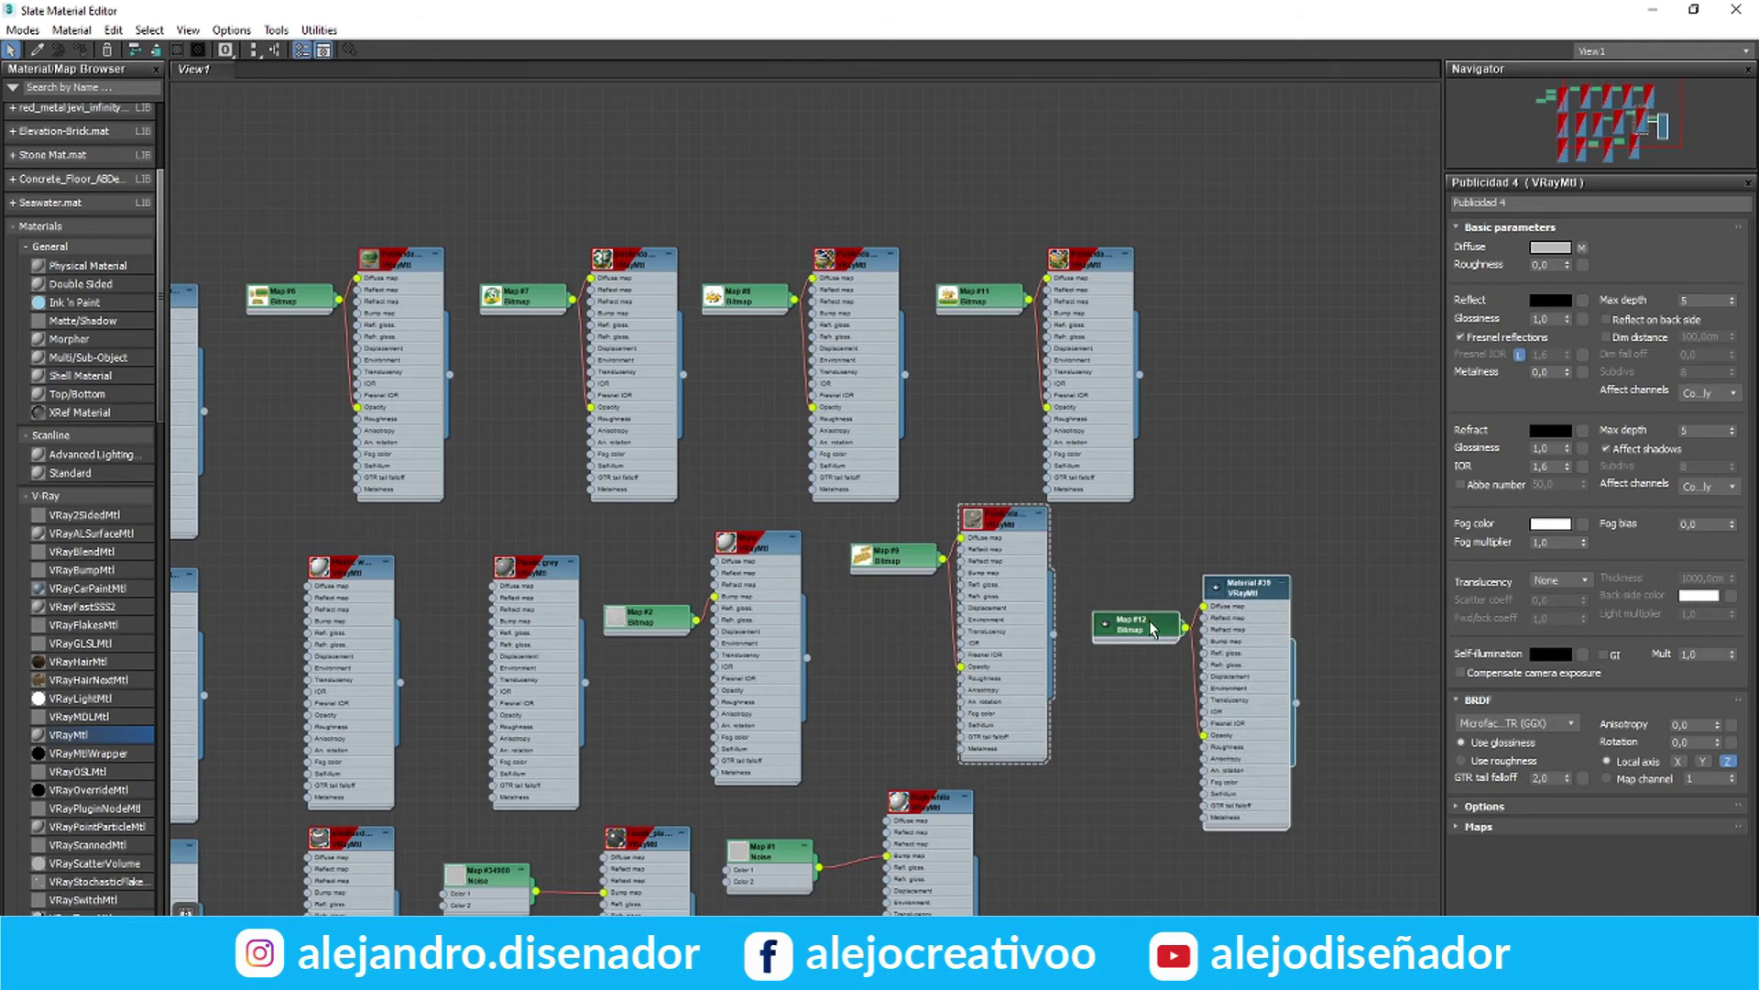
text(Publicidad )
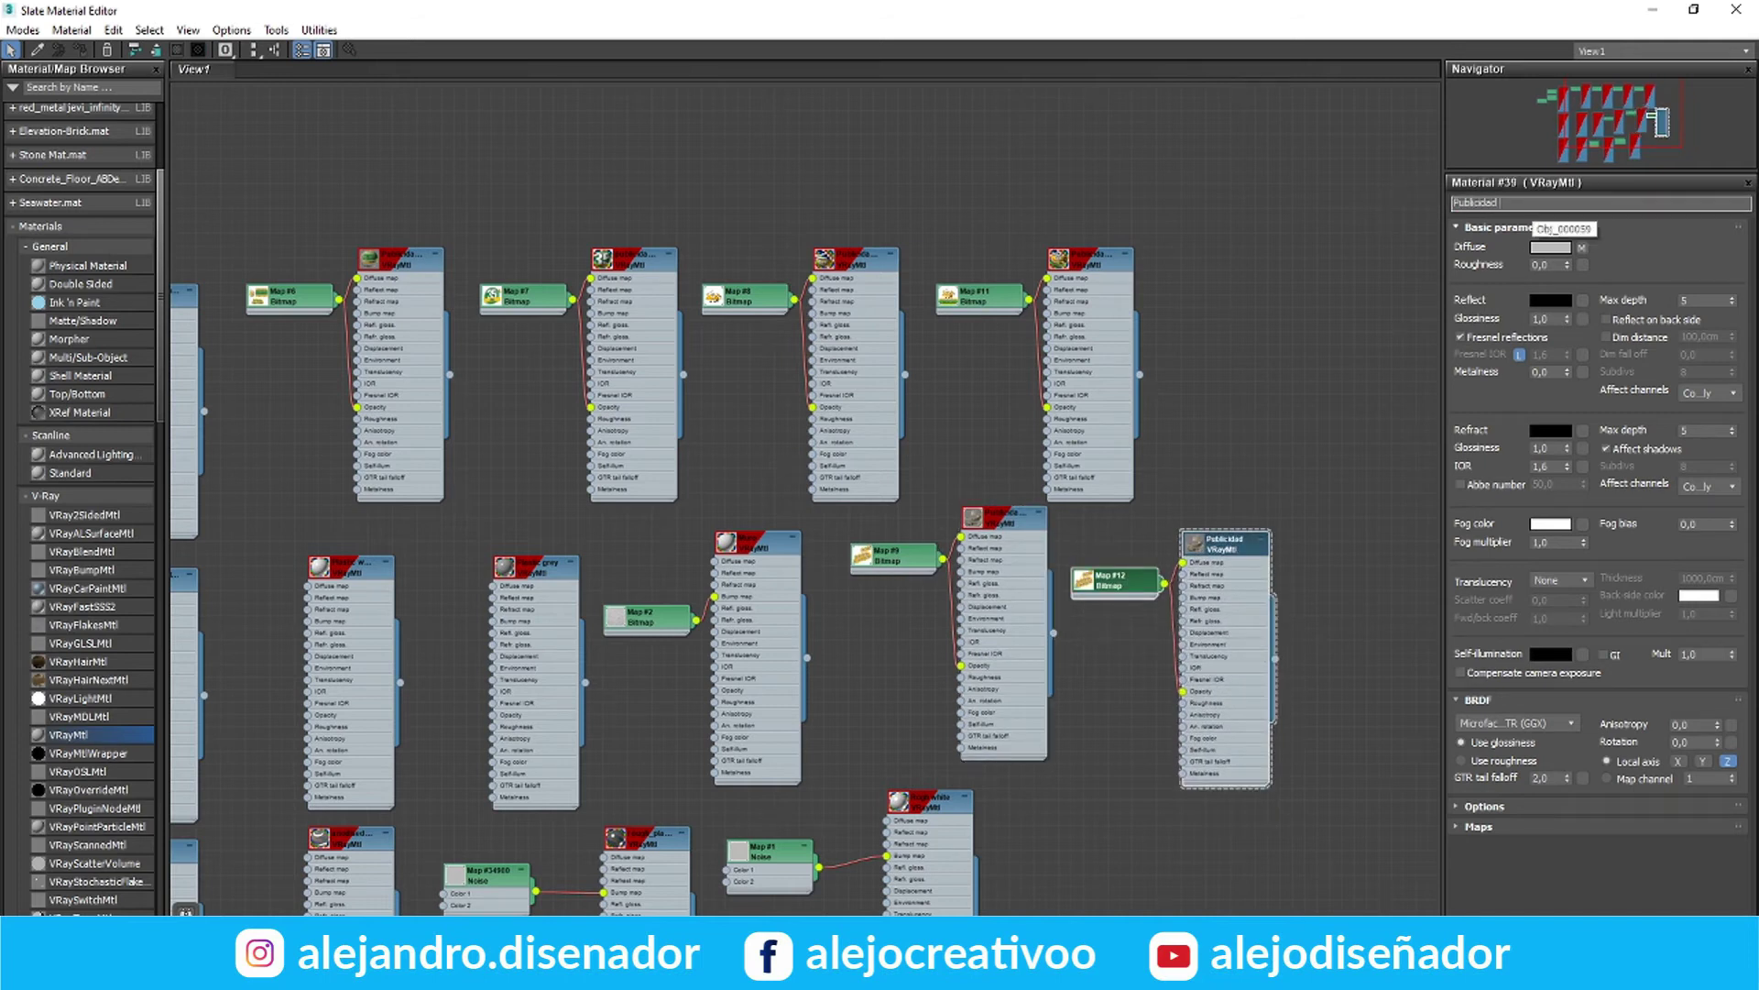
text(6)
Load Slogan_Mesa de trabajo 1_Mesa de trabajo 1.png into the Publicidad 6 bitmap and apply the material to the end-panel plane
double_click(1115, 582)
click(1594, 460)
scroll(761, 353, down, 4)
click(885, 376)
click(1082, 465)
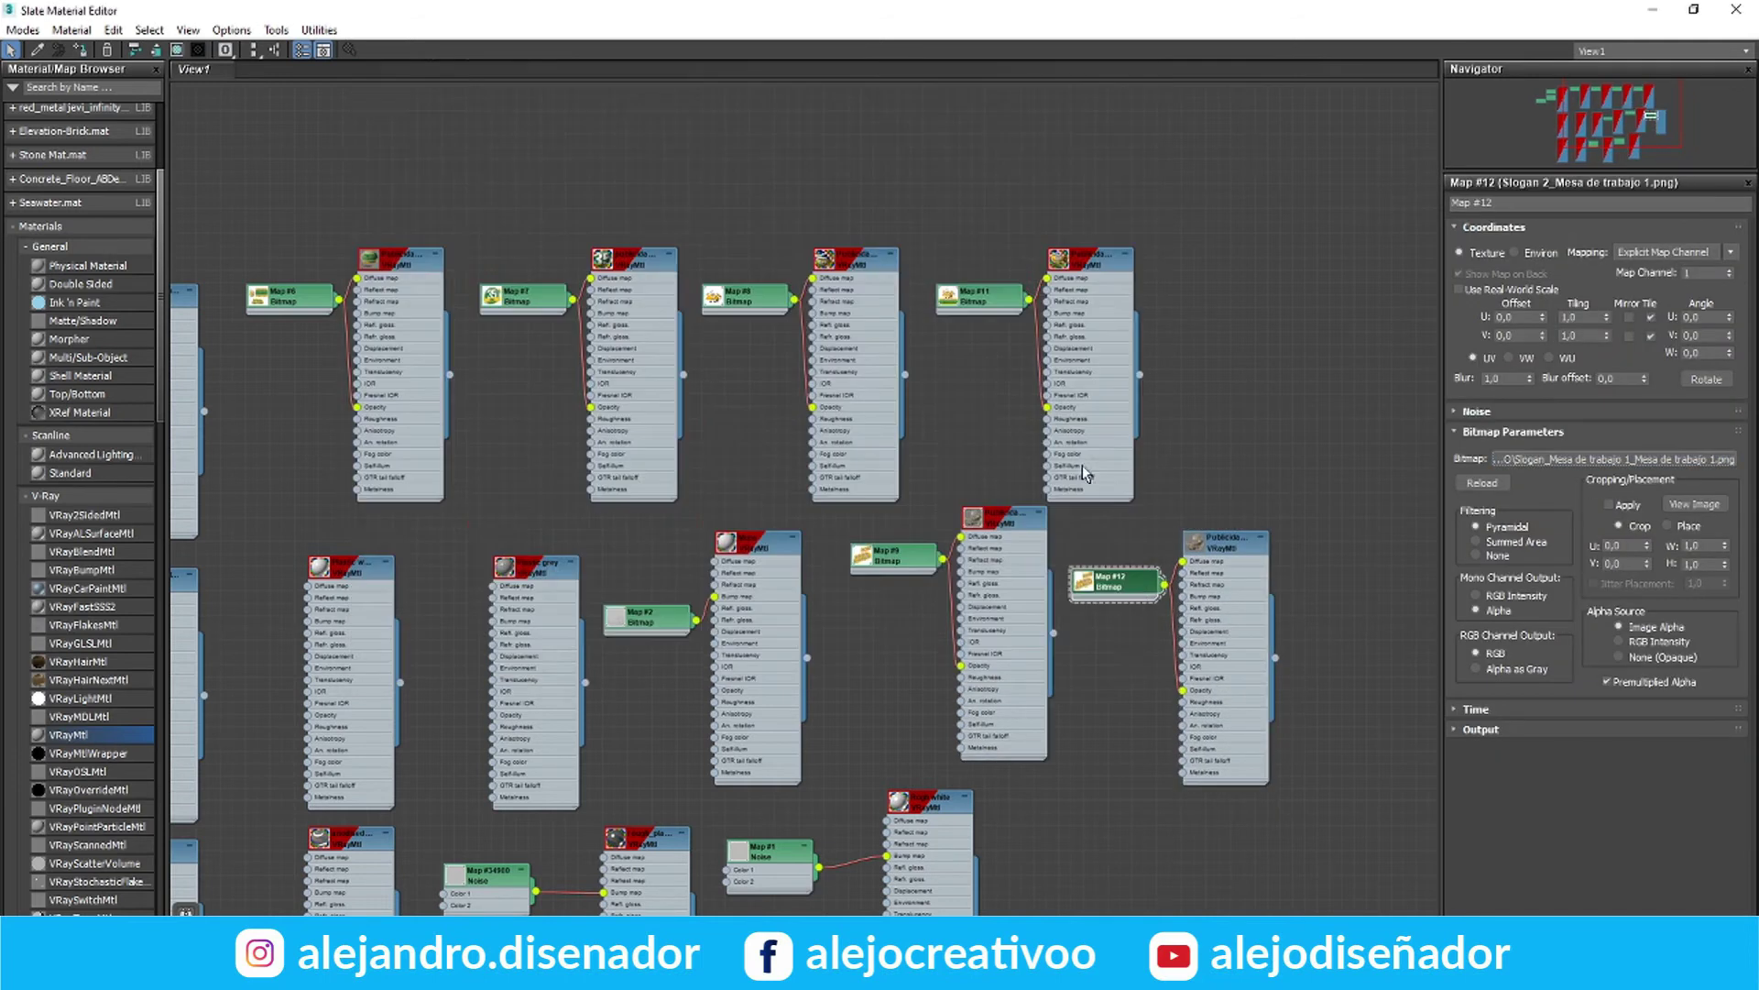
click(1223, 541)
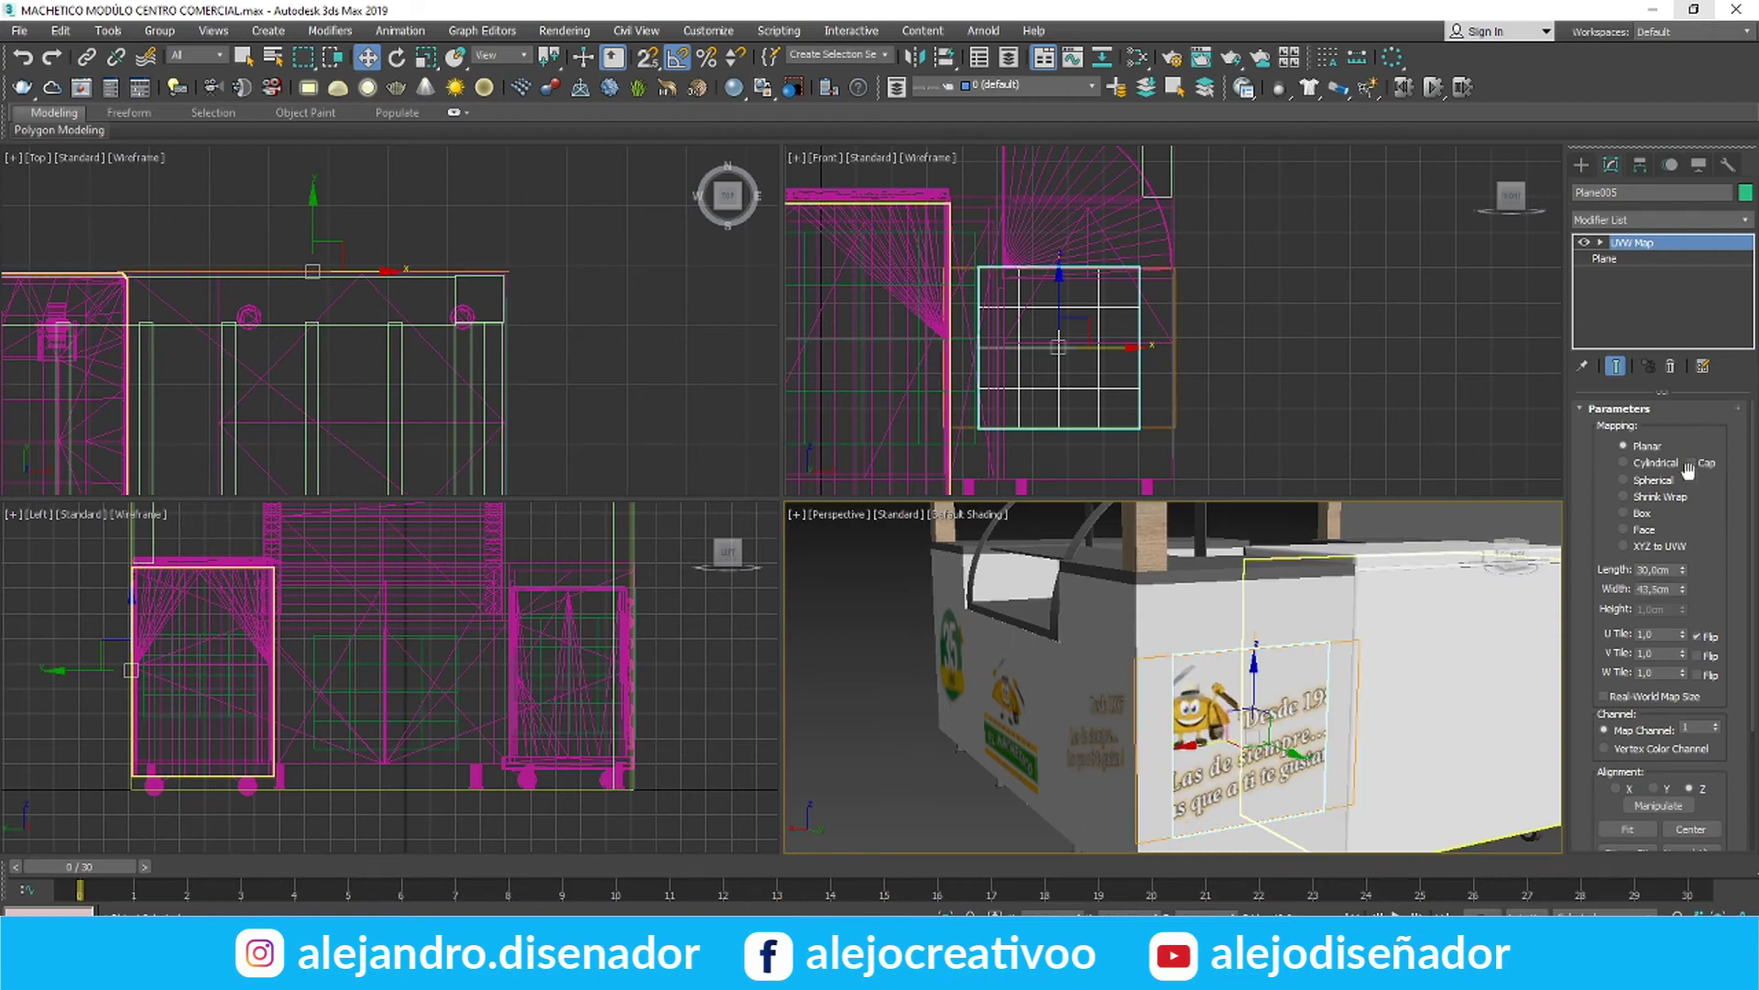
Adjust the base dimensions of the slogan plane on the counter's end panel and deselect it
click(1606, 259)
drag(1716, 451, 1717, 440)
scroll(1430, 697, down, 3)
click(1467, 789)
middle_drag(1186, 679, 1278, 689)
alt+middle_drag(990, 724, 1167, 683)
scroll(1167, 683, down, 3)
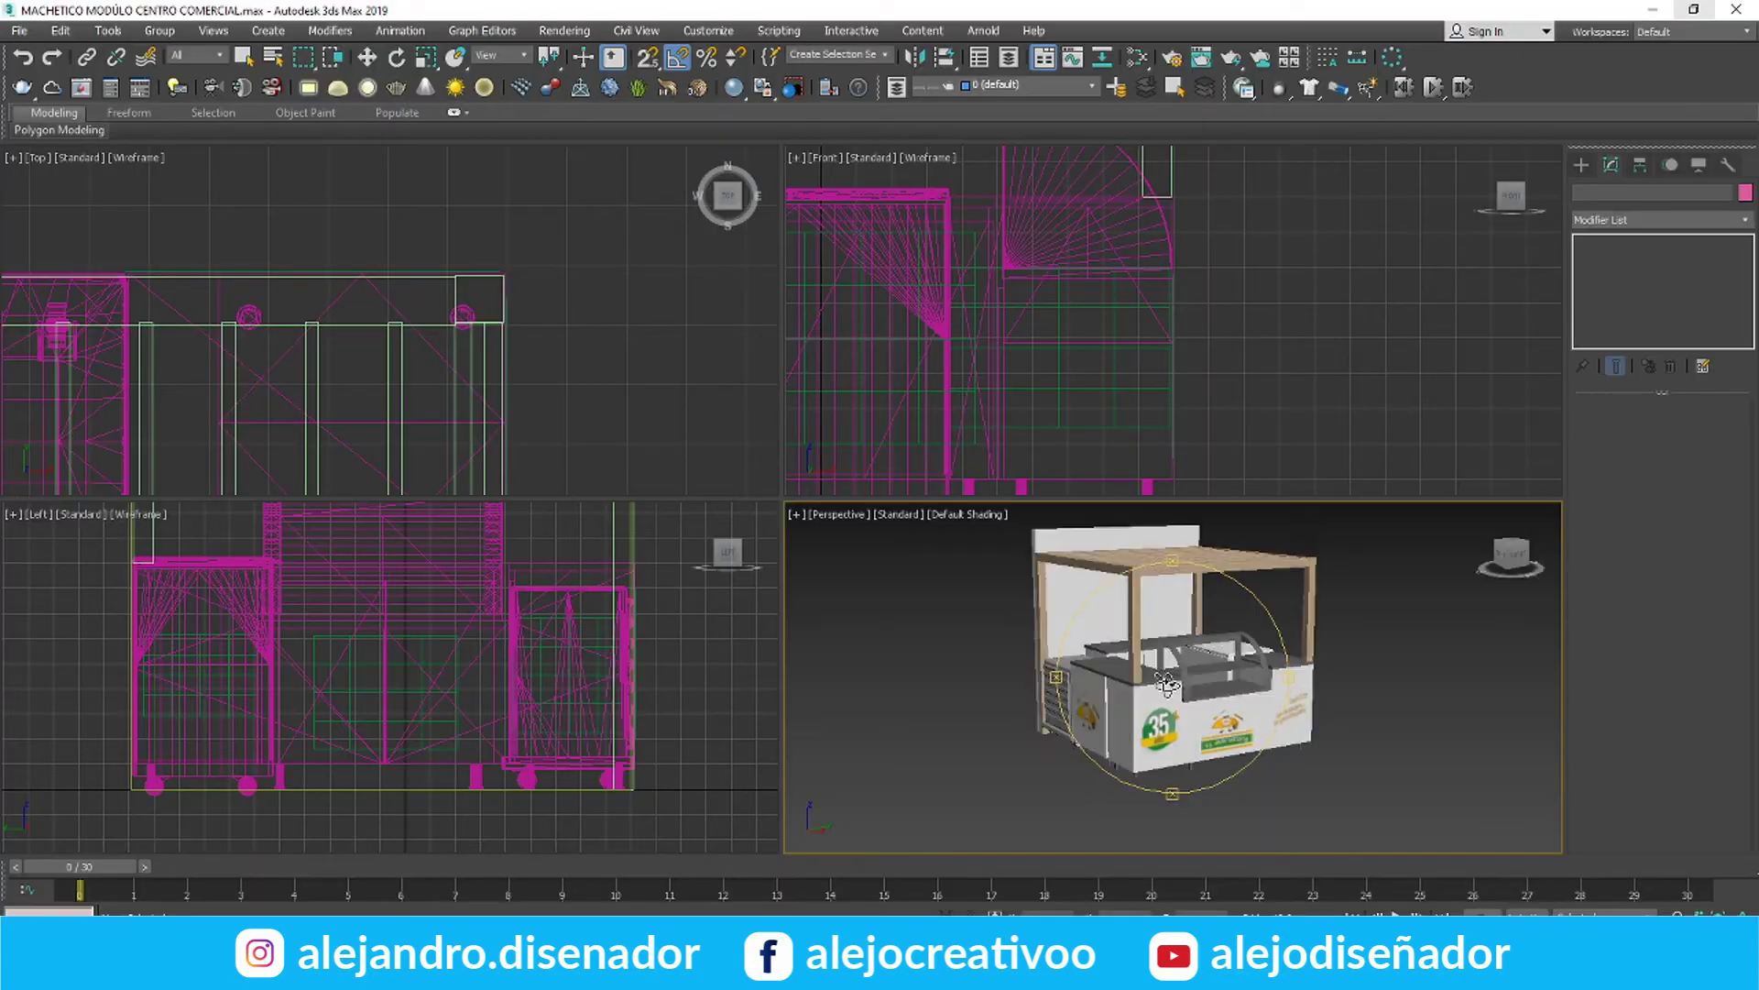
Make a copy of the 35 Años plane, rotate it and place it on the rear cabinet's side panel
alt+middle_drag(1166, 683, 1201, 708)
scroll(1333, 609, up, 3)
key(alt+w)
mouse_move(880, 514)
alt+middle_down()
mouse_move(816, 499)
mouse_move(990, 498)
mouse_move(649, 546)
mouse_move(863, 546)
mouse_move(890, 508)
alt+middle_up()
scroll(649, 547, down, 3)
click(875, 623)
key(e)
scroll(877, 625, up, 3)
shift+drag(877, 625, 950, 625)
click(880, 565)
alt+middle_drag(927, 525, 669, 594)
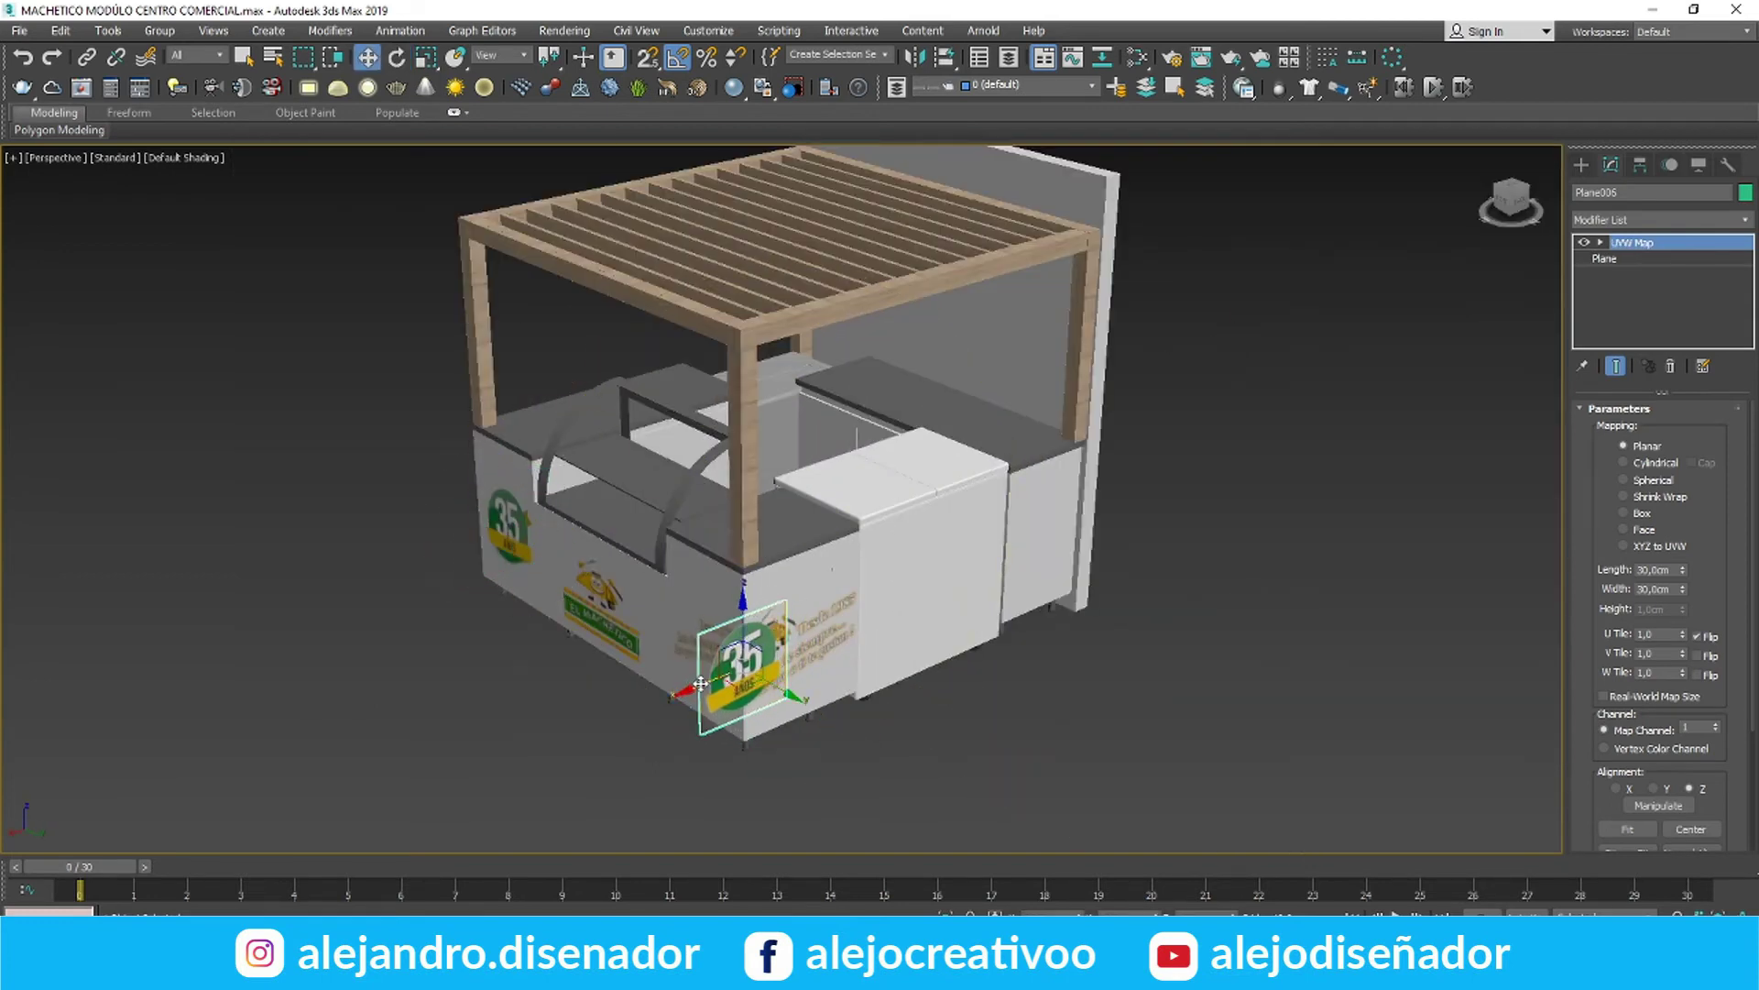
click(1143, 758)
alt+middle_drag(1142, 758, 751, 649)
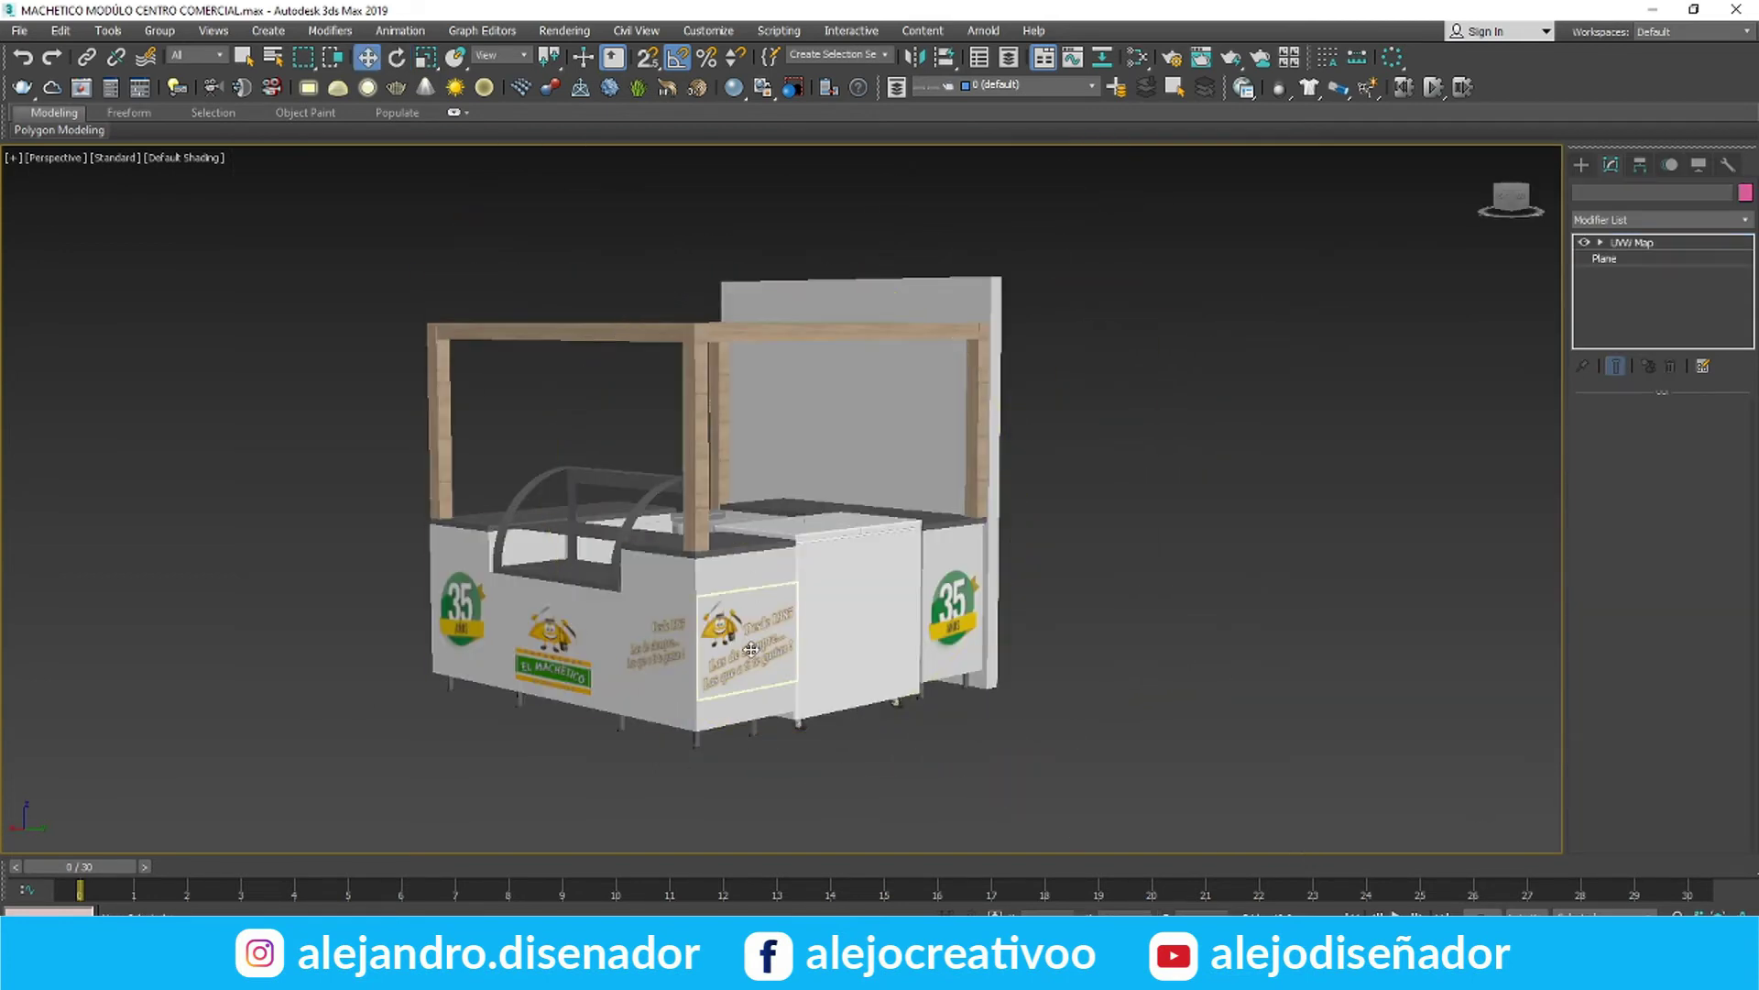
Assign another advertising material to the slogan plane on the counter's end panel and review its plane and UVW Map settings
click(752, 649)
key(m)
double_click(890, 257)
click(891, 257)
click(71, 51)
click(1737, 10)
click(1604, 259)
click(1632, 242)
click(1006, 747)
Switch to File Explorer and browse the RECURSOS\3D MODELS\3DModels13PosedPeople folder on drive D: for models
alt+middle_drag(747, 570, 1015, 430)
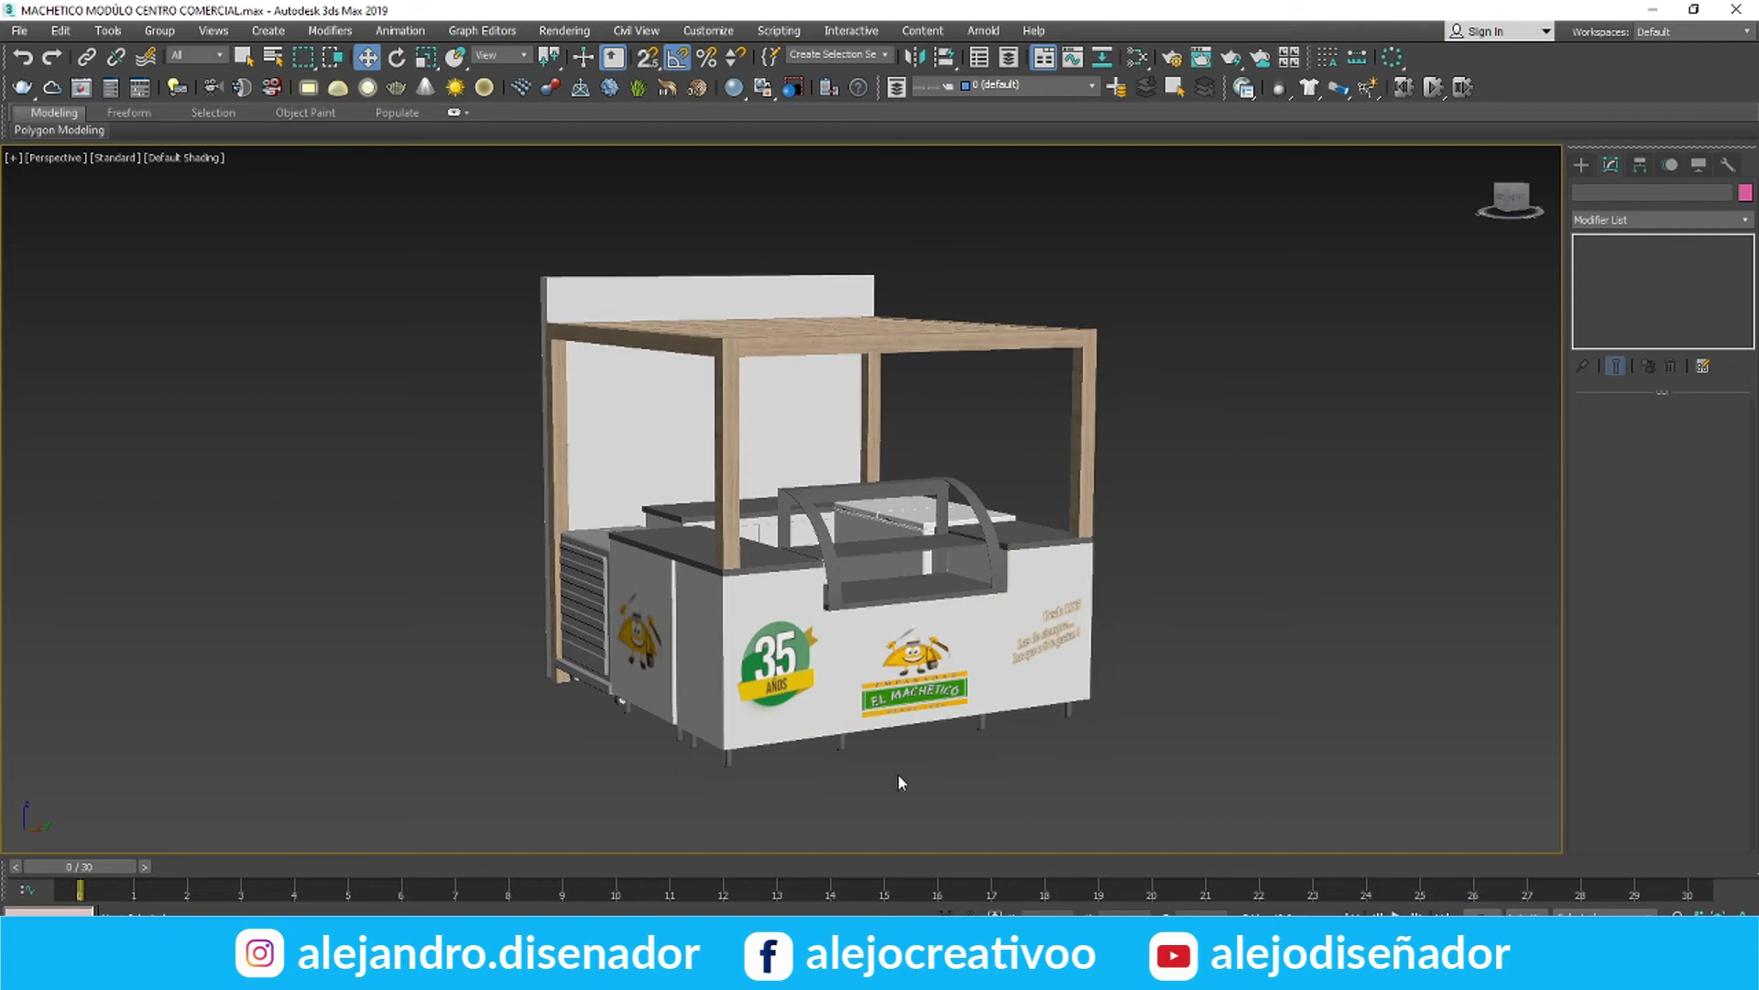
mouse_move(353, 972)
click(507, 911)
click(110, 451)
double_click(297, 352)
double_click(284, 122)
double_click(277, 126)
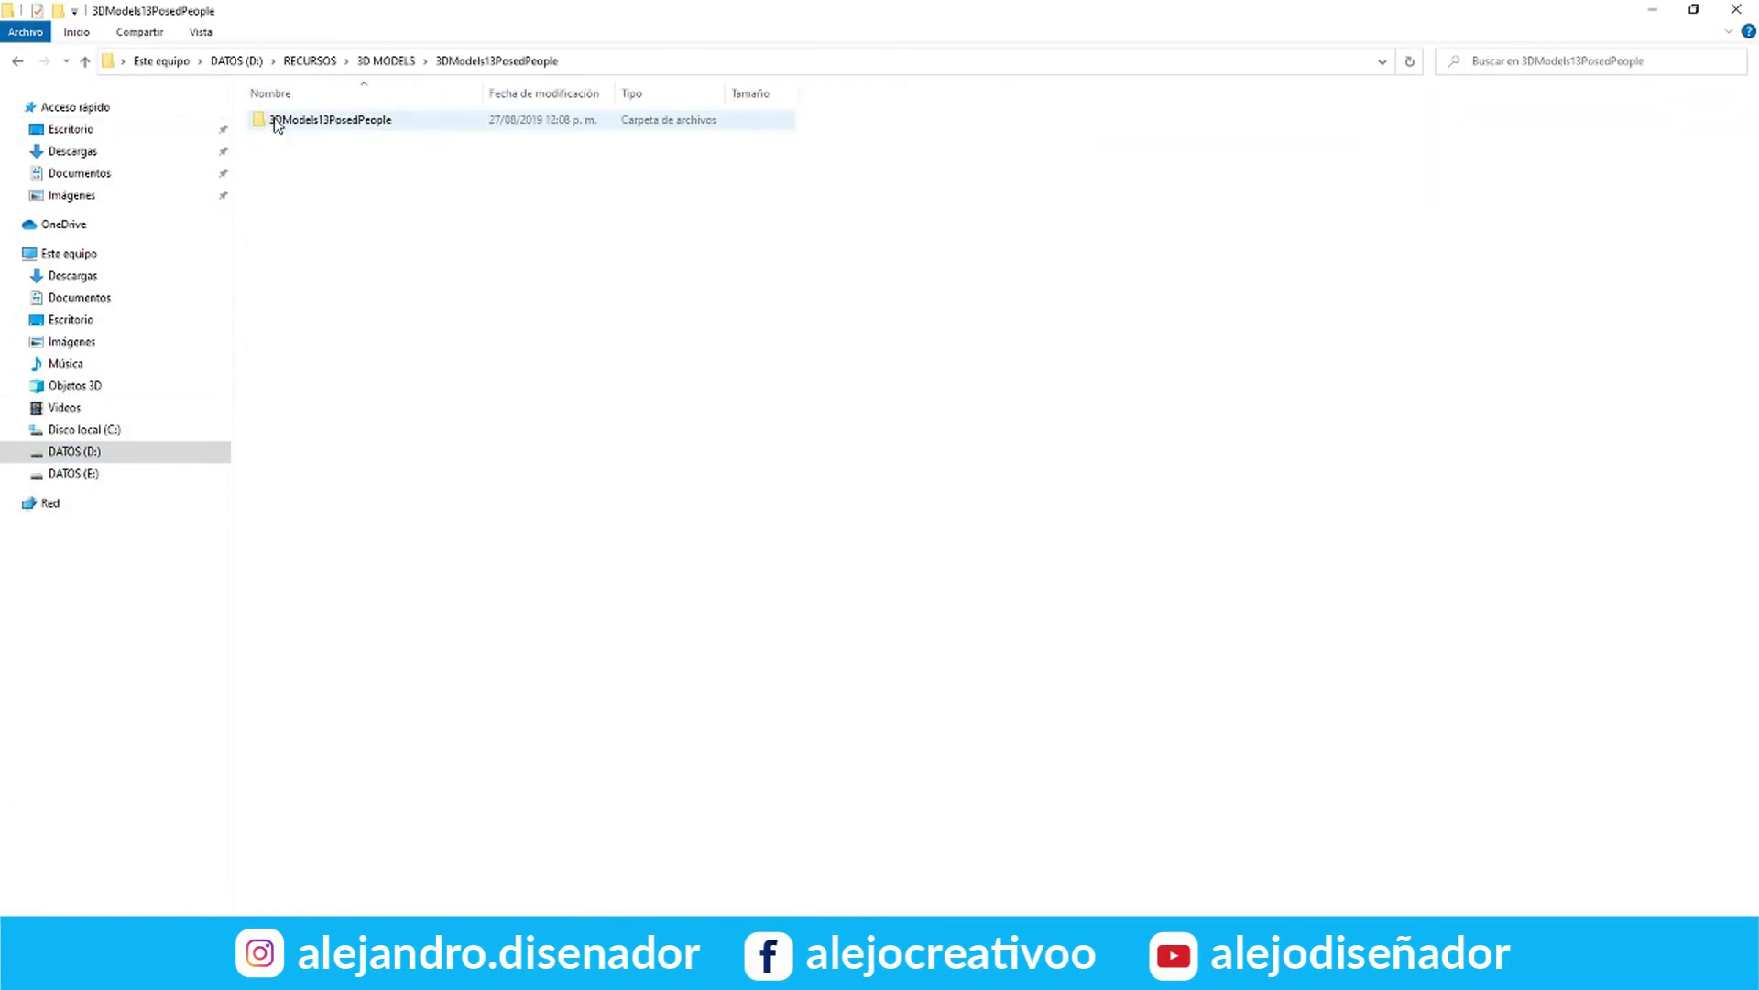
double_click(285, 138)
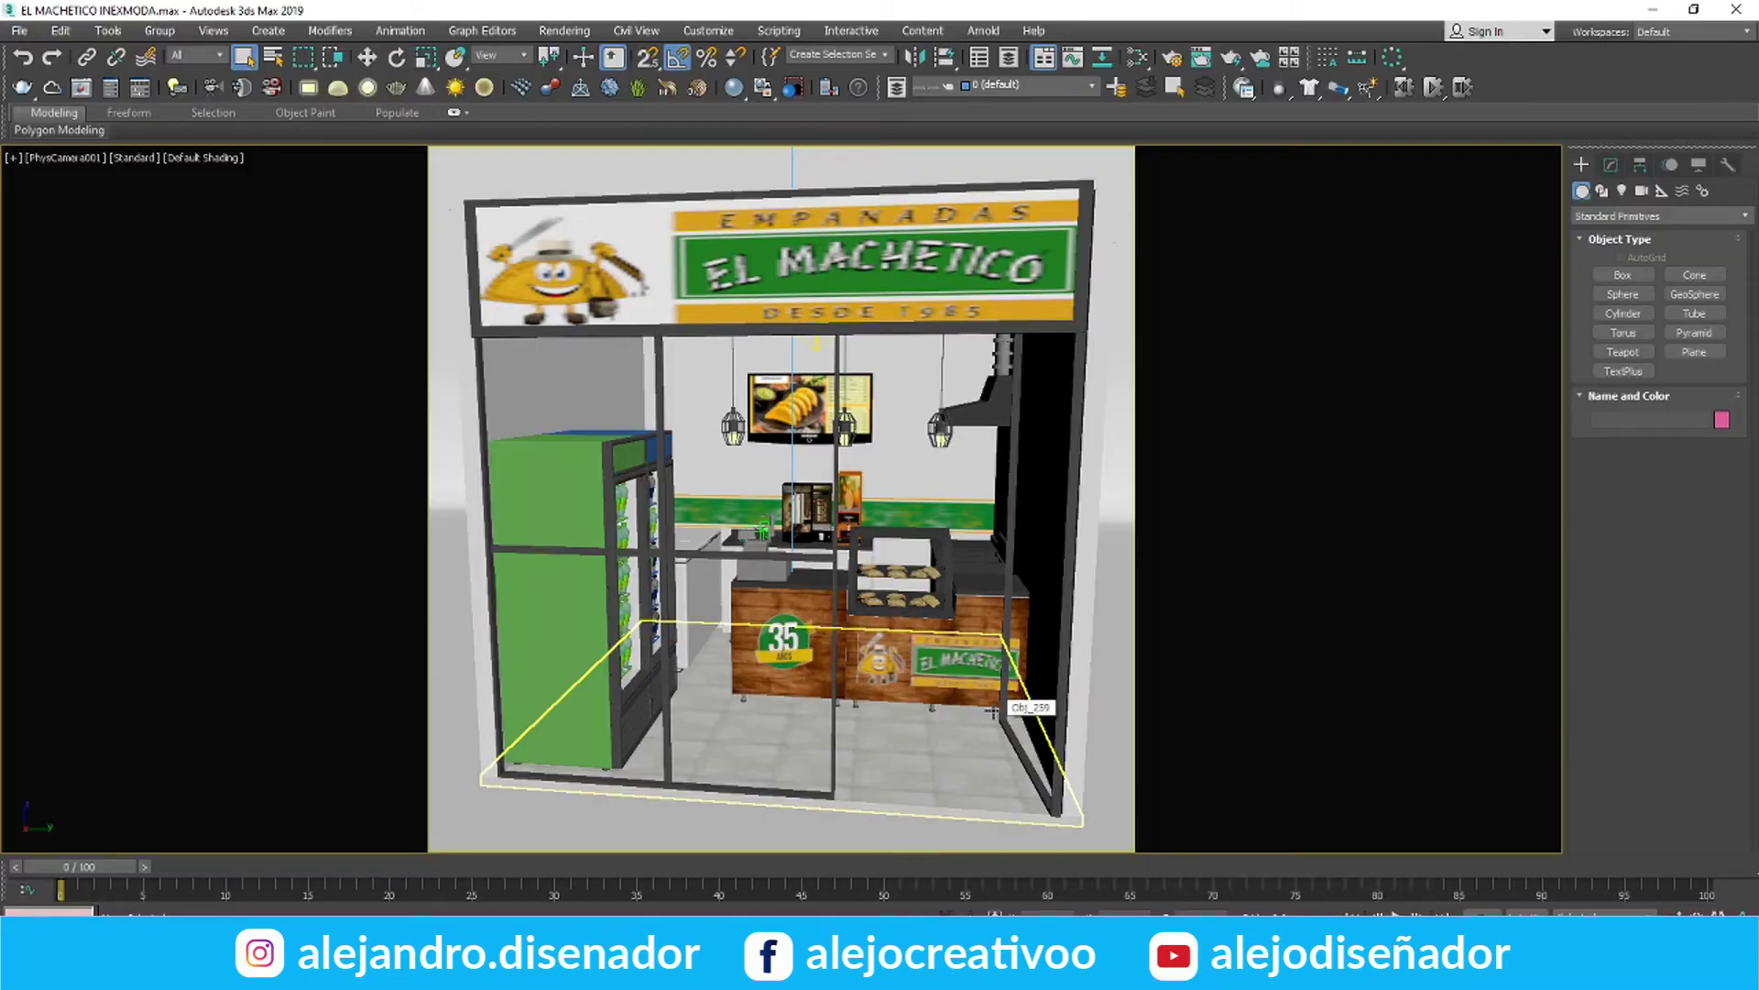
In the EL MACHETICO INEXMODA.max scene, select only the two machines standing on the back counter
key(alt+w)
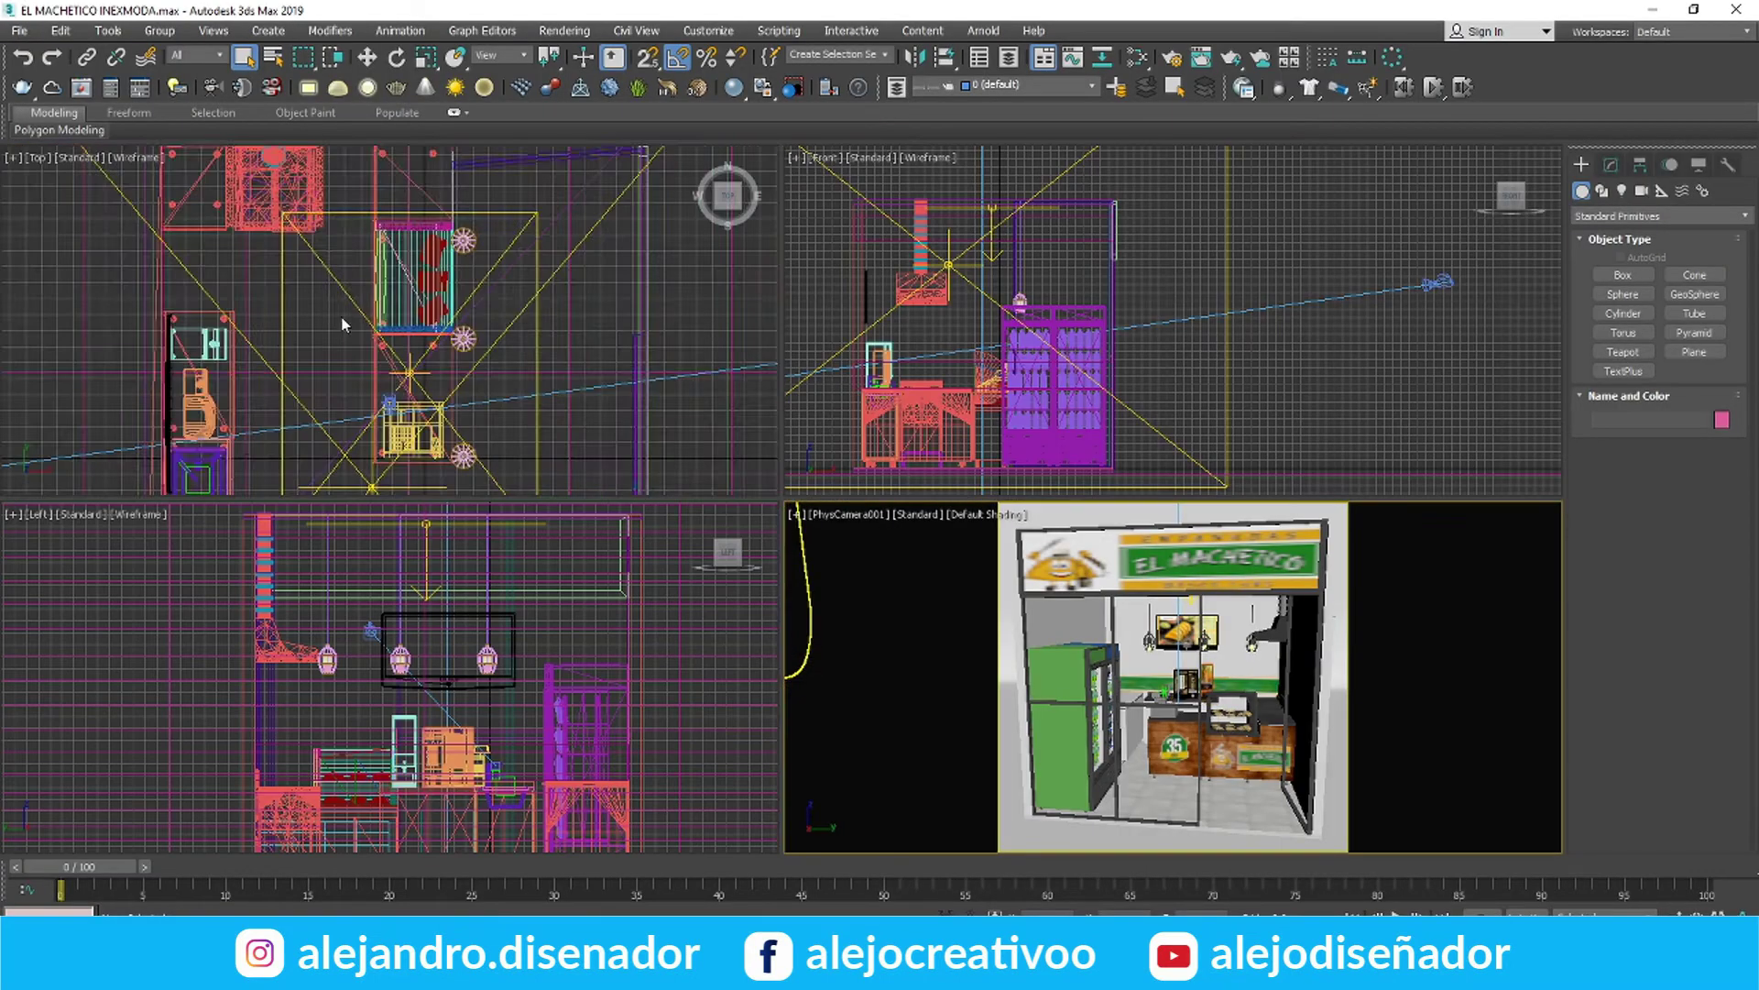
scroll(291, 239, down, 4)
scroll(307, 438, up, 2)
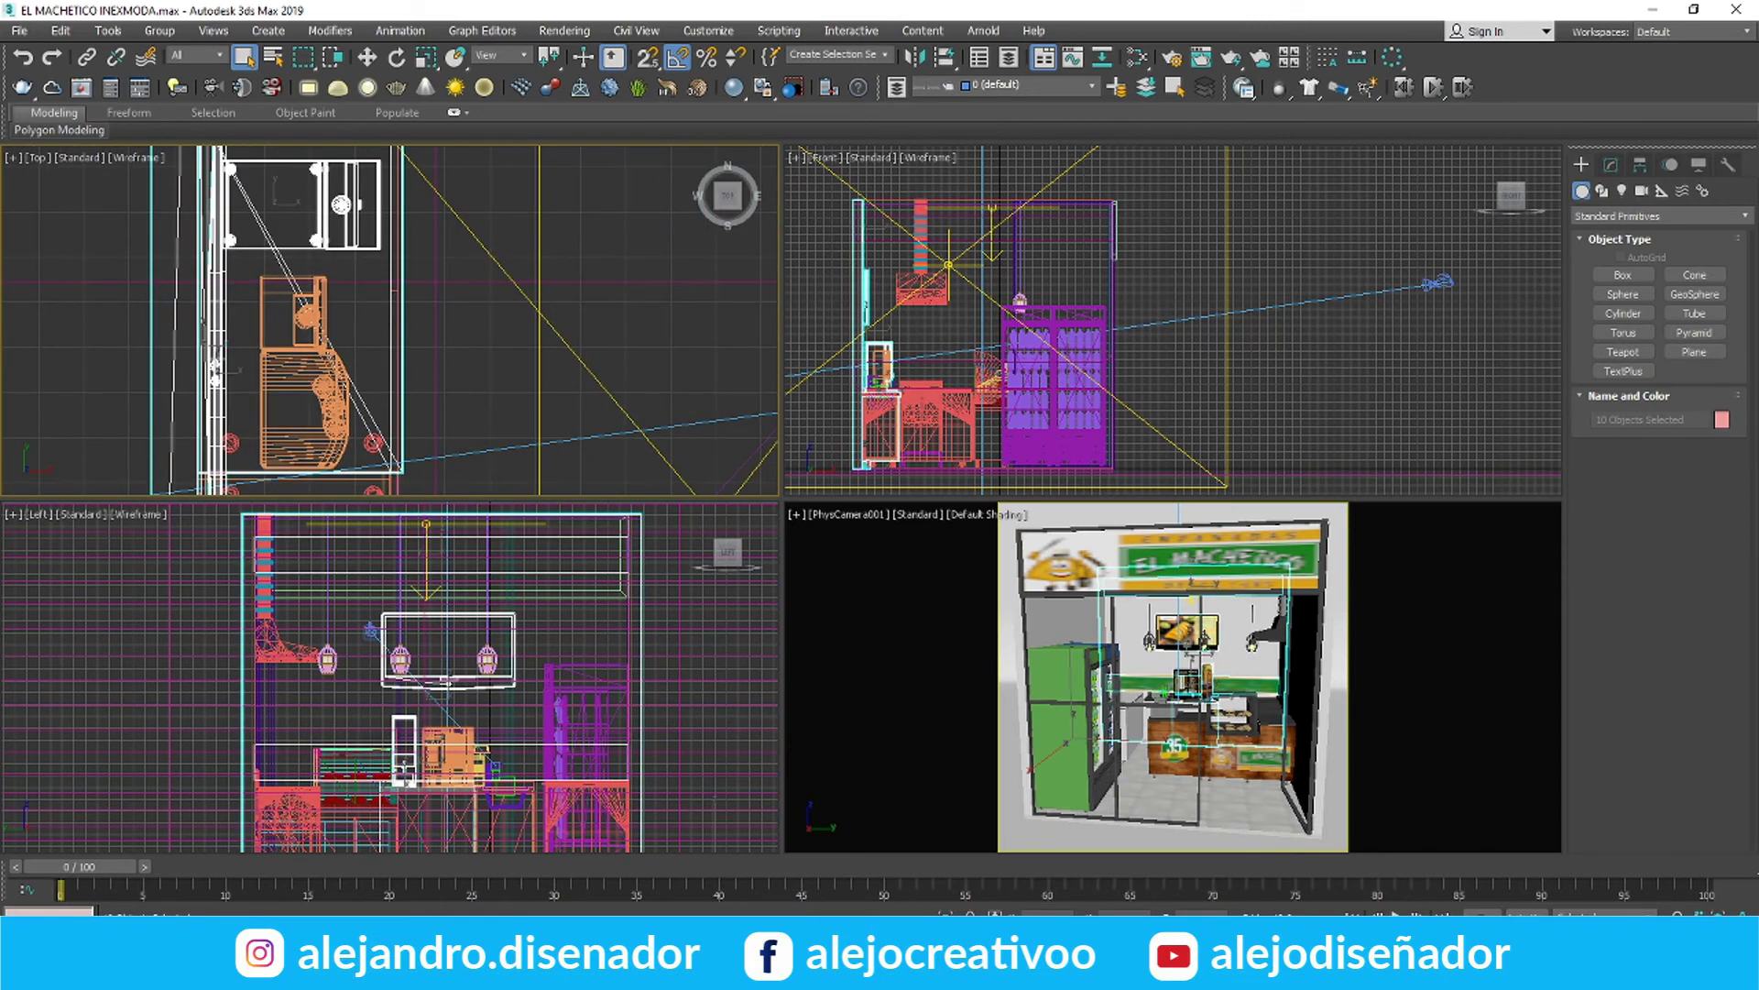
drag(224, 469, 222, 474)
alt+click(435, 440)
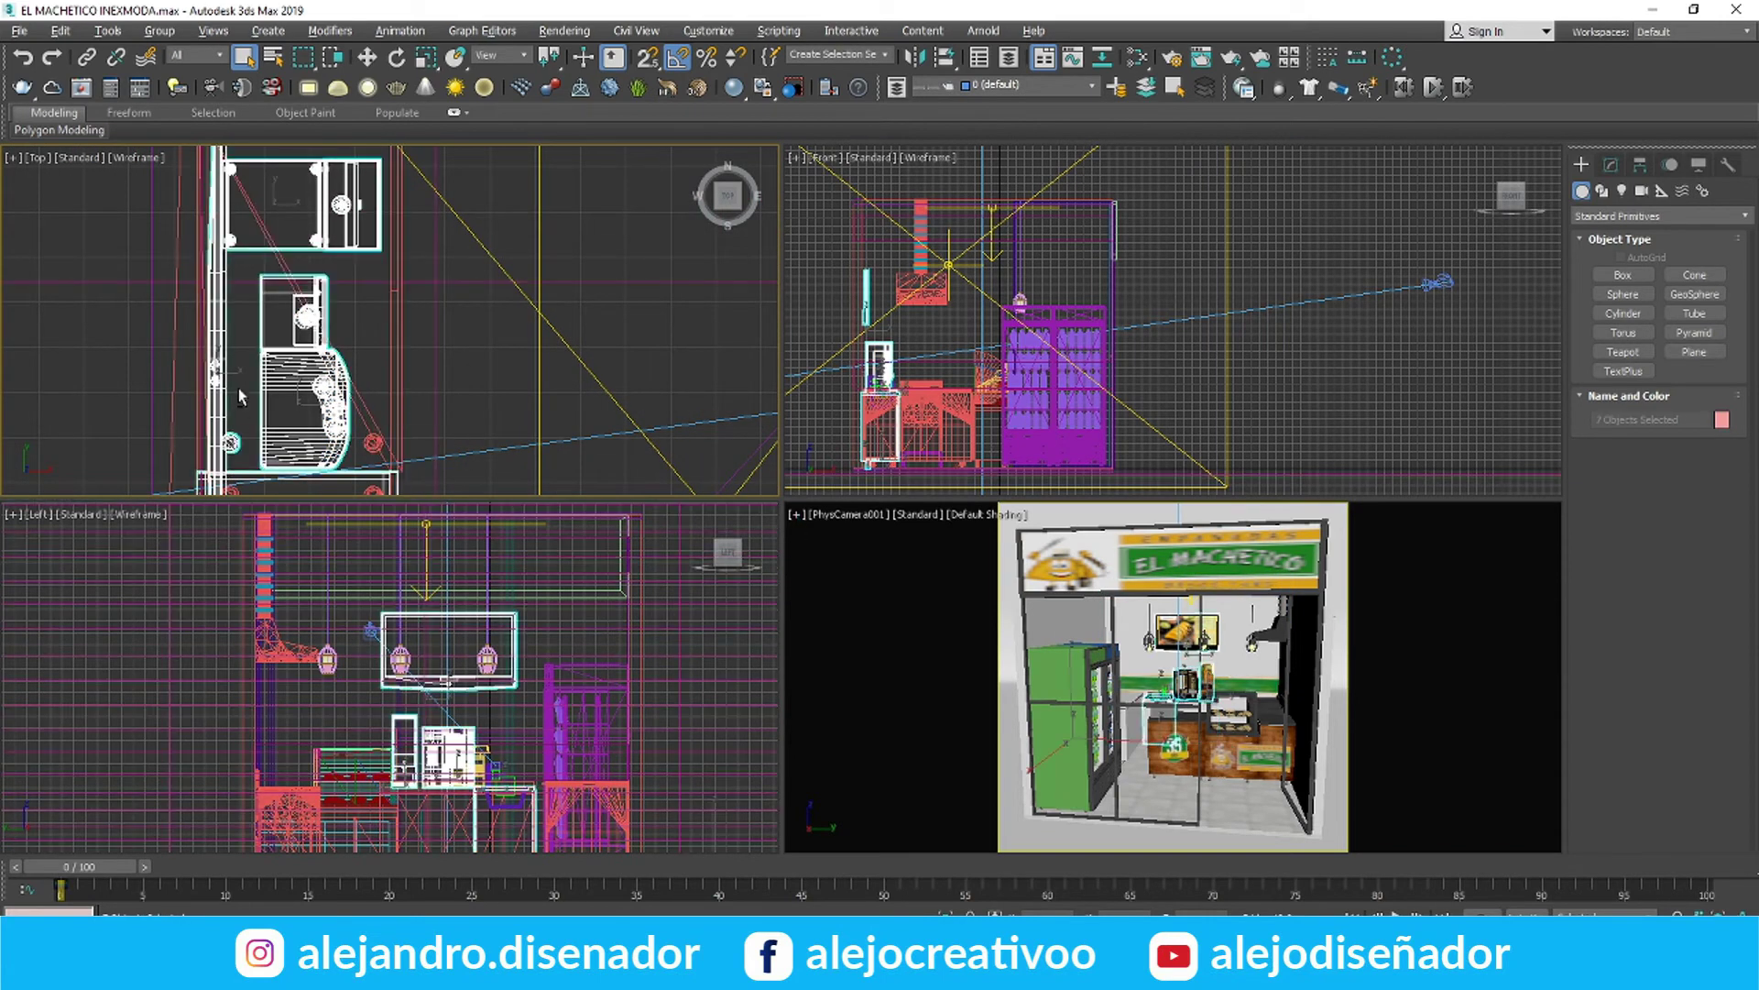
alt+click(216, 408)
scroll(225, 390, down, 5)
scroll(222, 477, up, 3)
Export the selected machines in 3D Studio (*.3DS) format as Máquinas to the RECURSOS\3D MODELS\DECO 3D MODELS folder
click(19, 30)
mouse_move(55, 299)
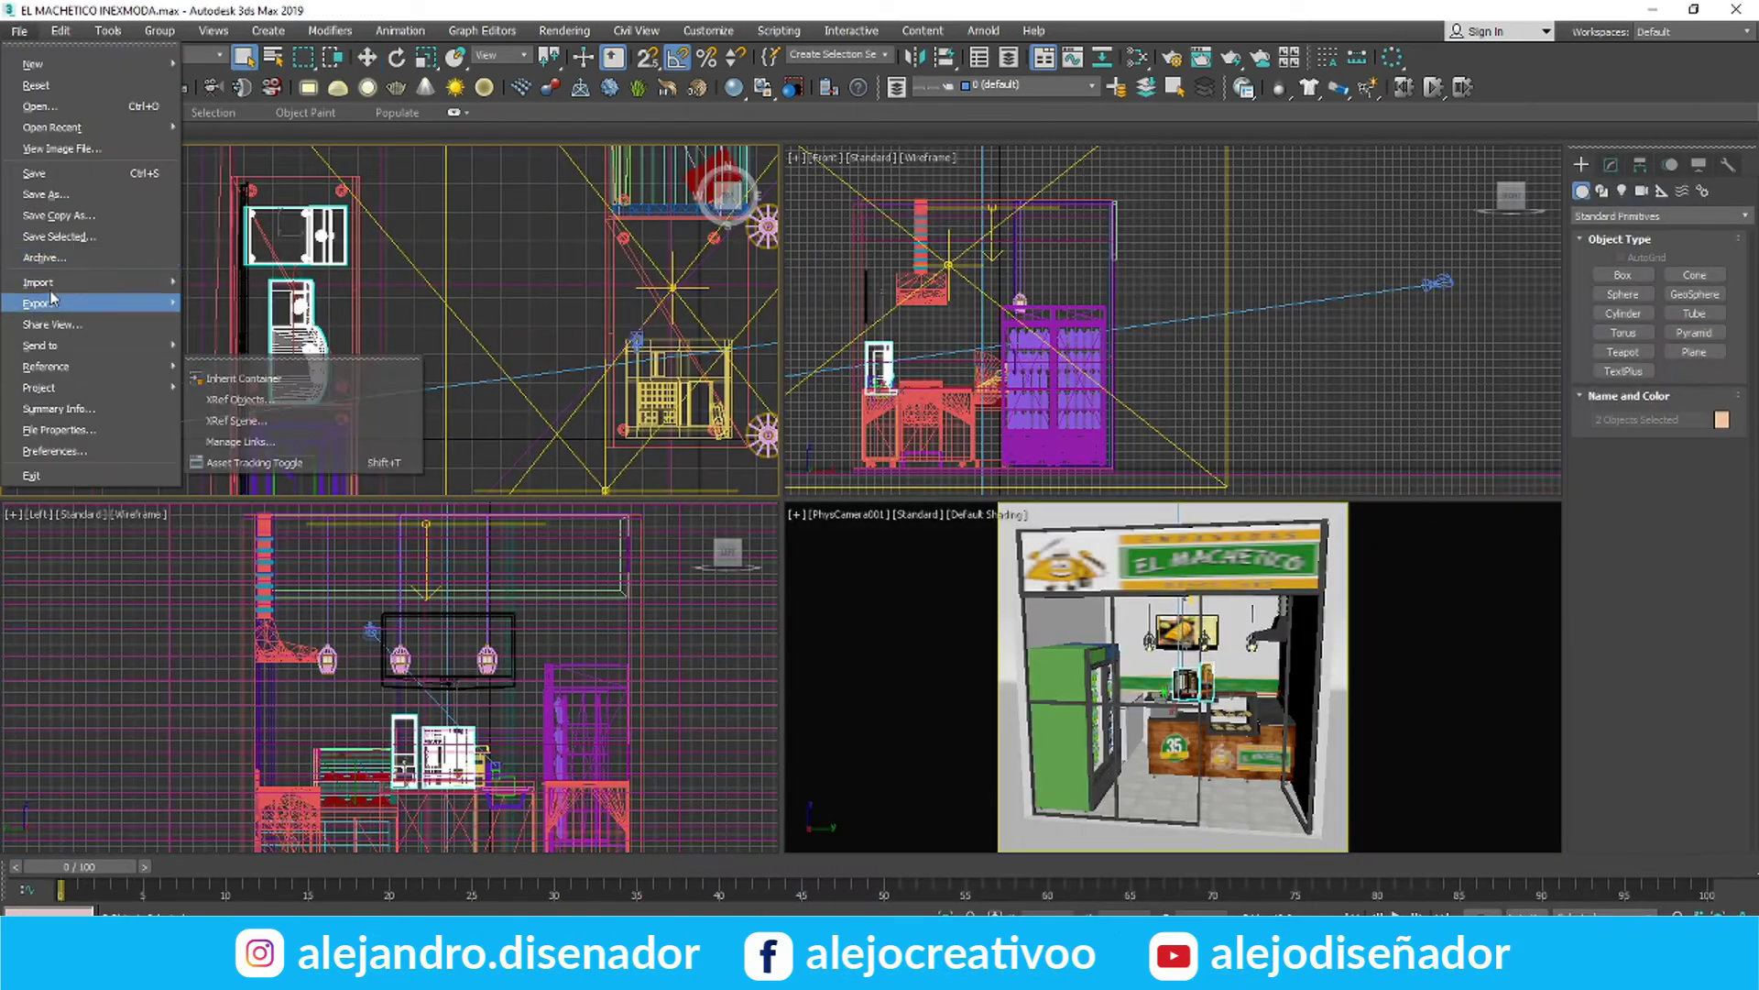
click(238, 367)
click(559, 662)
click(554, 697)
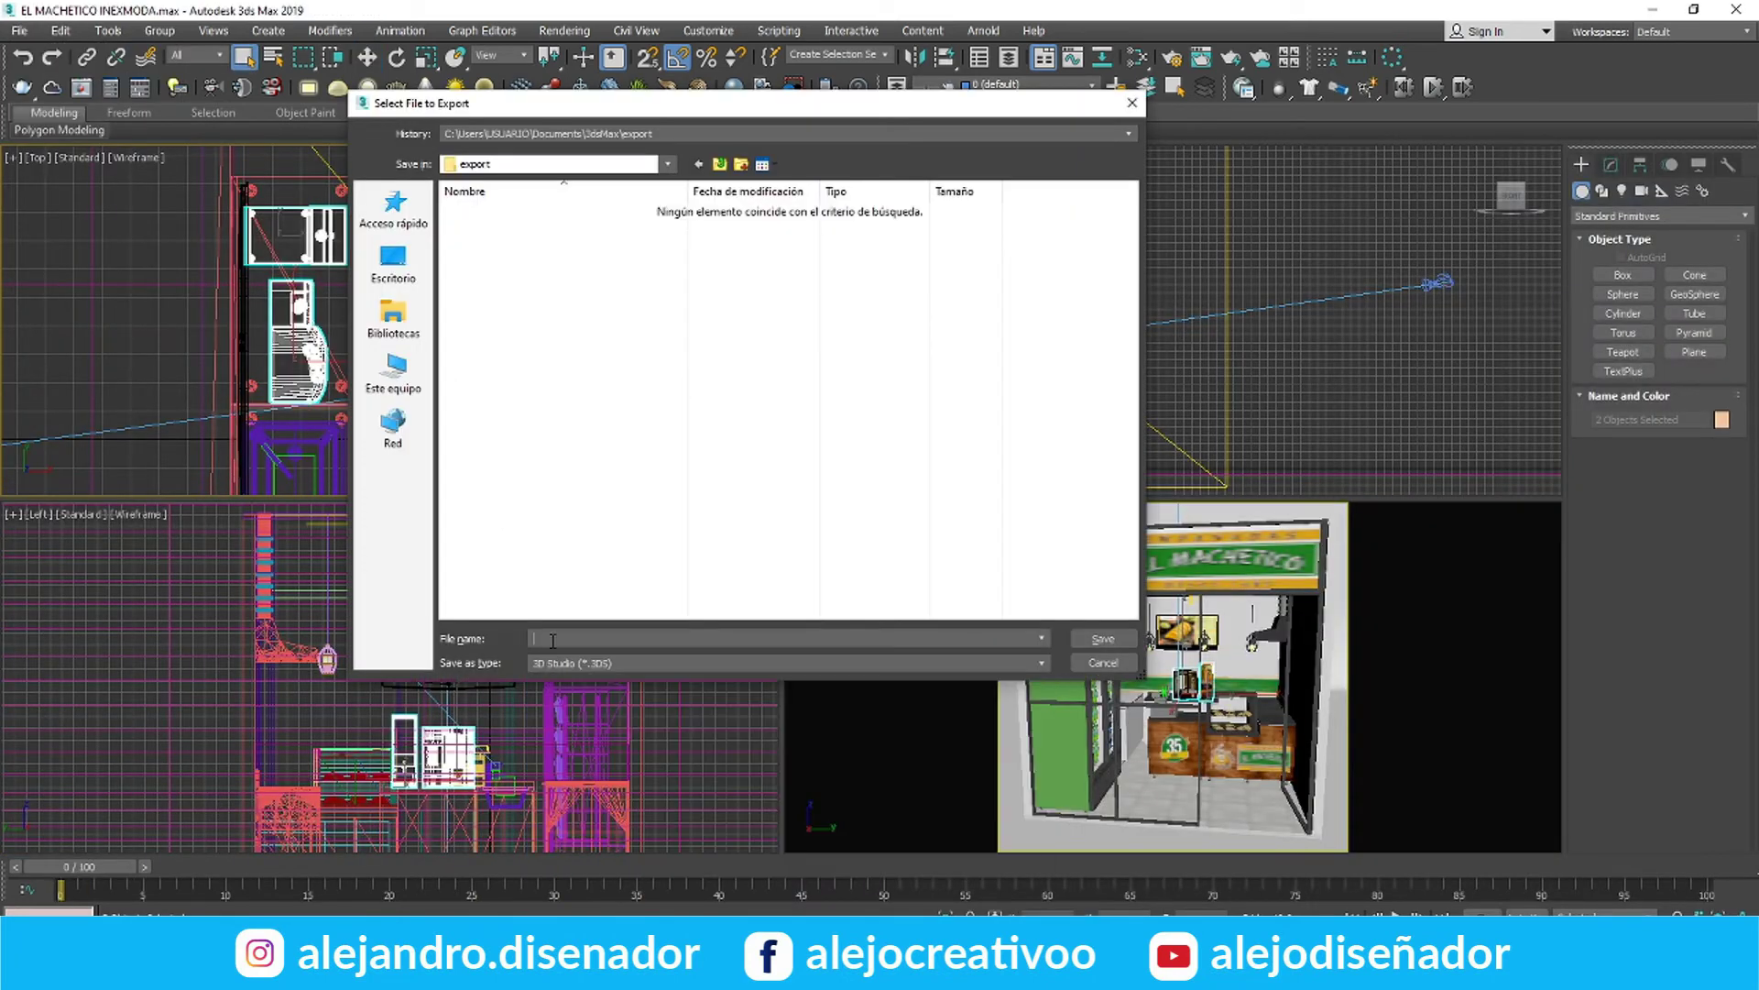
click(390, 374)
double_click(719, 394)
double_click(491, 436)
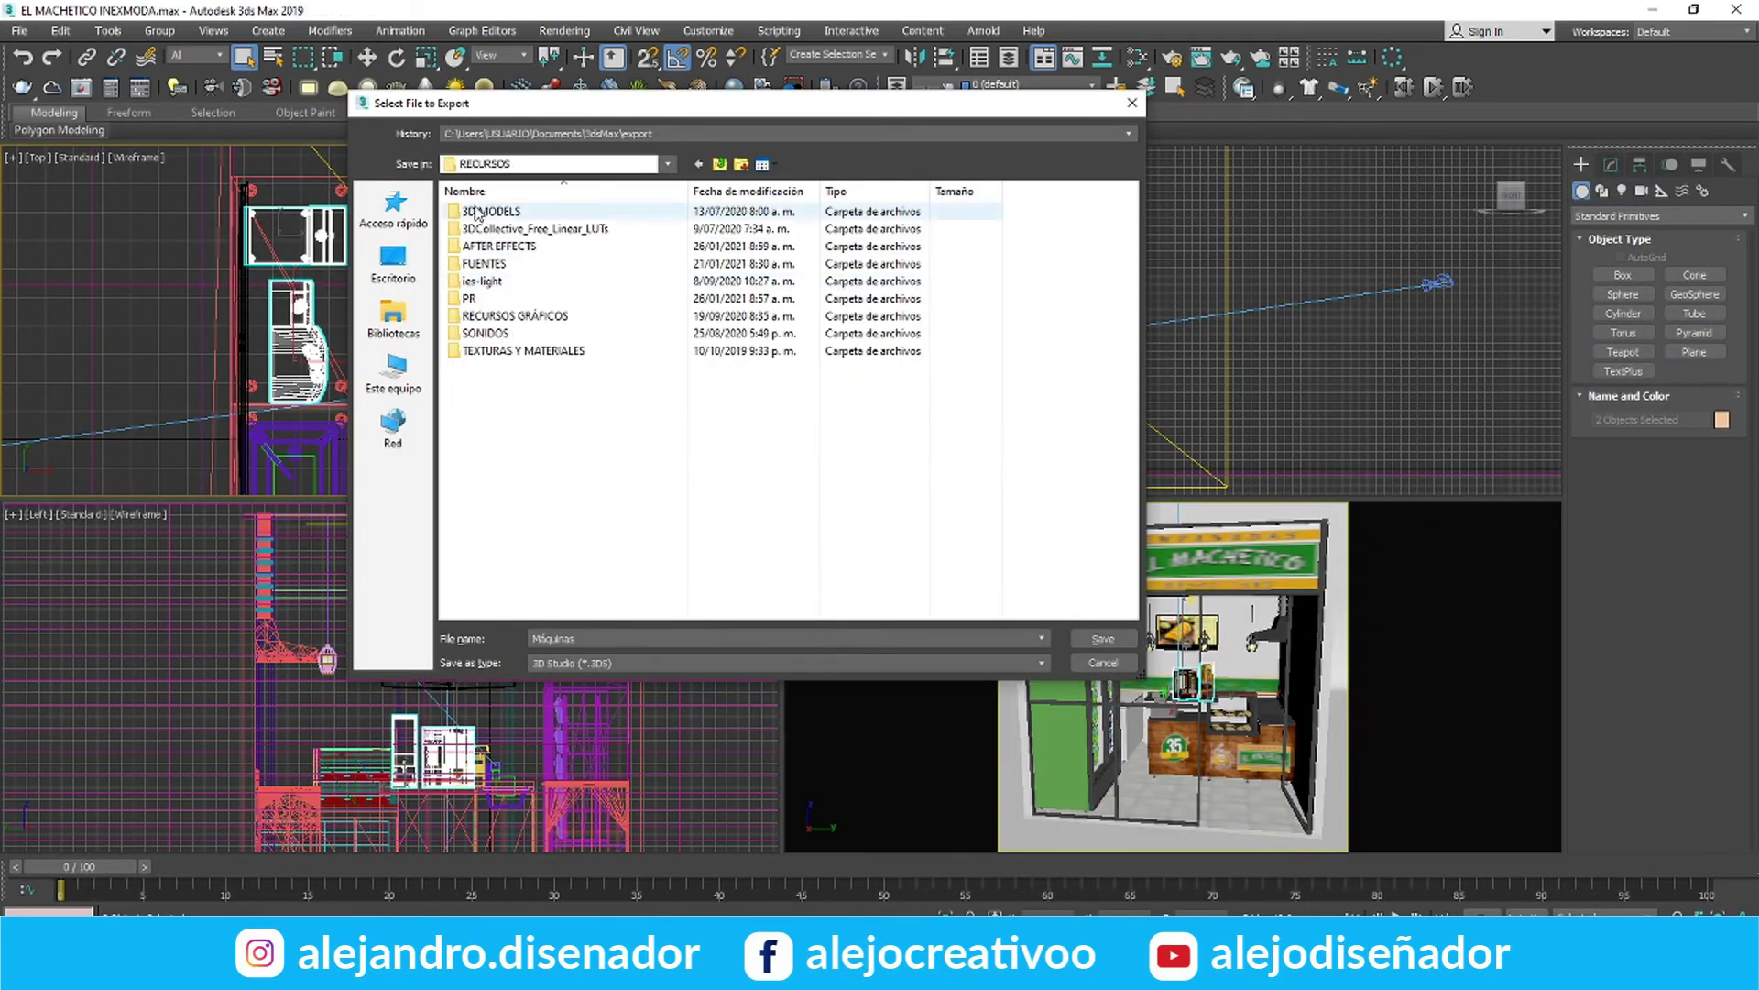
double_click(485, 213)
click(515, 401)
click(1103, 638)
click(1103, 639)
click(835, 505)
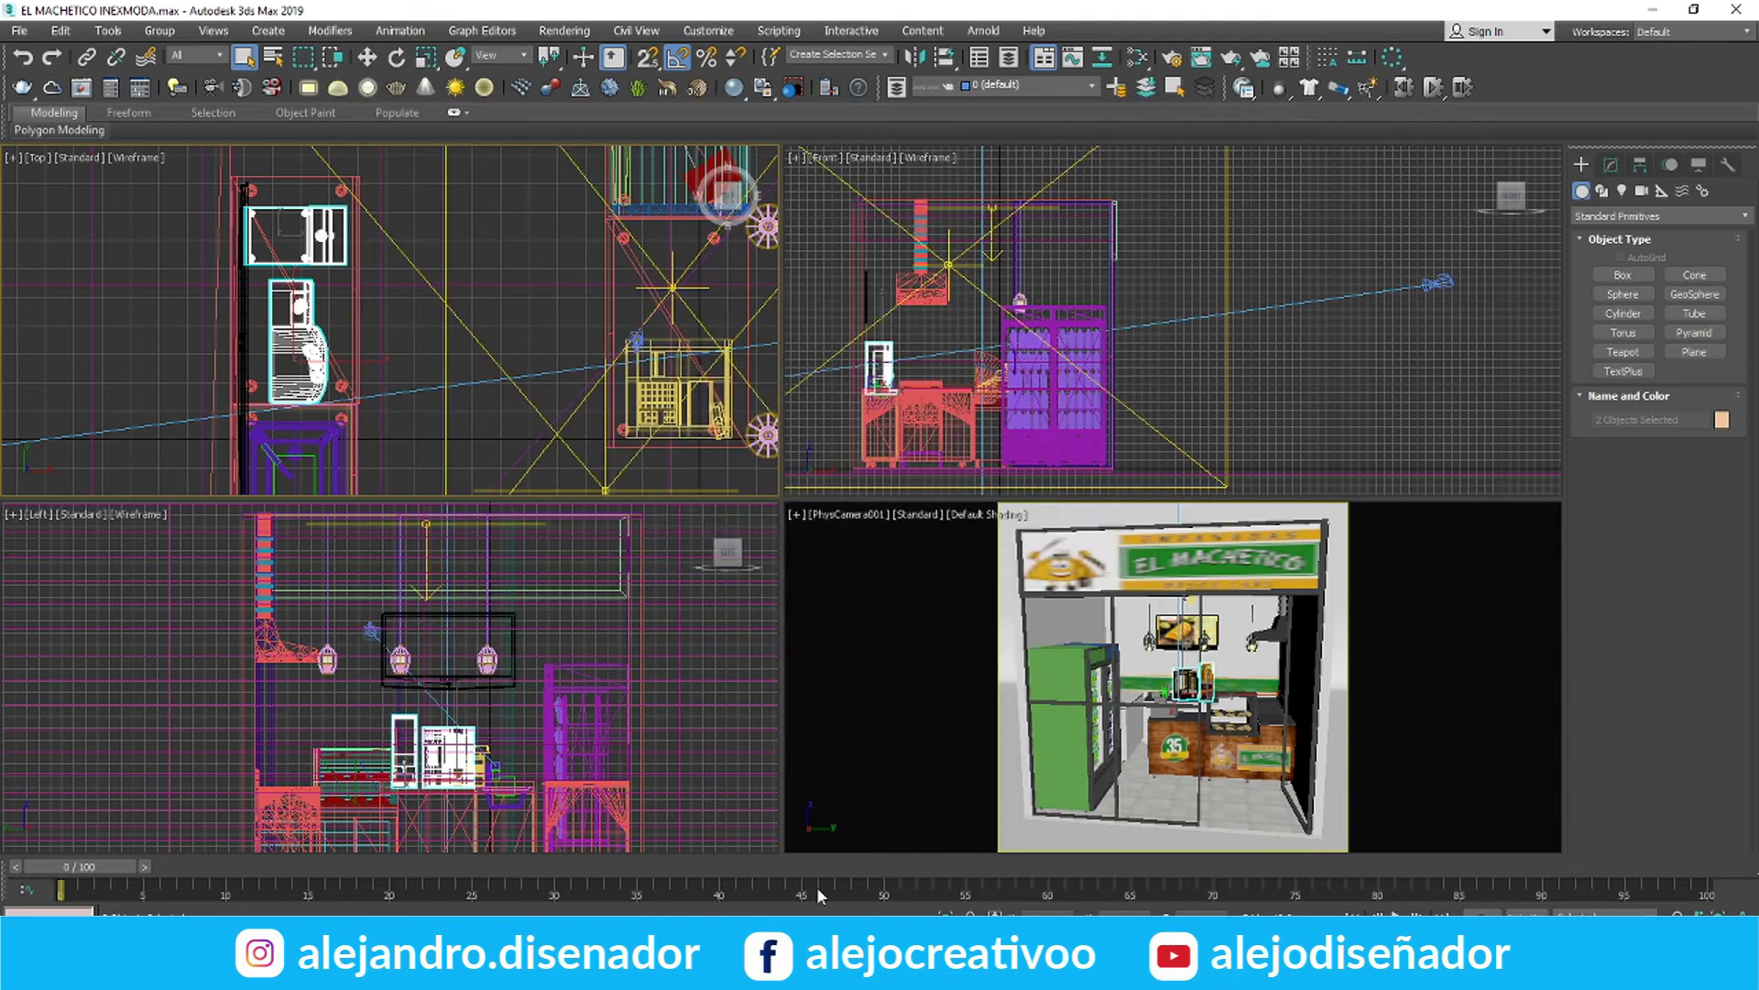
Switch to File Explorer and locate Máquinas.3DS in the RECURSOS\3D MODELS\DECO 3D MODELS folder
click(366, 969)
click(98, 876)
click(85, 62)
click(77, 451)
double_click(340, 371)
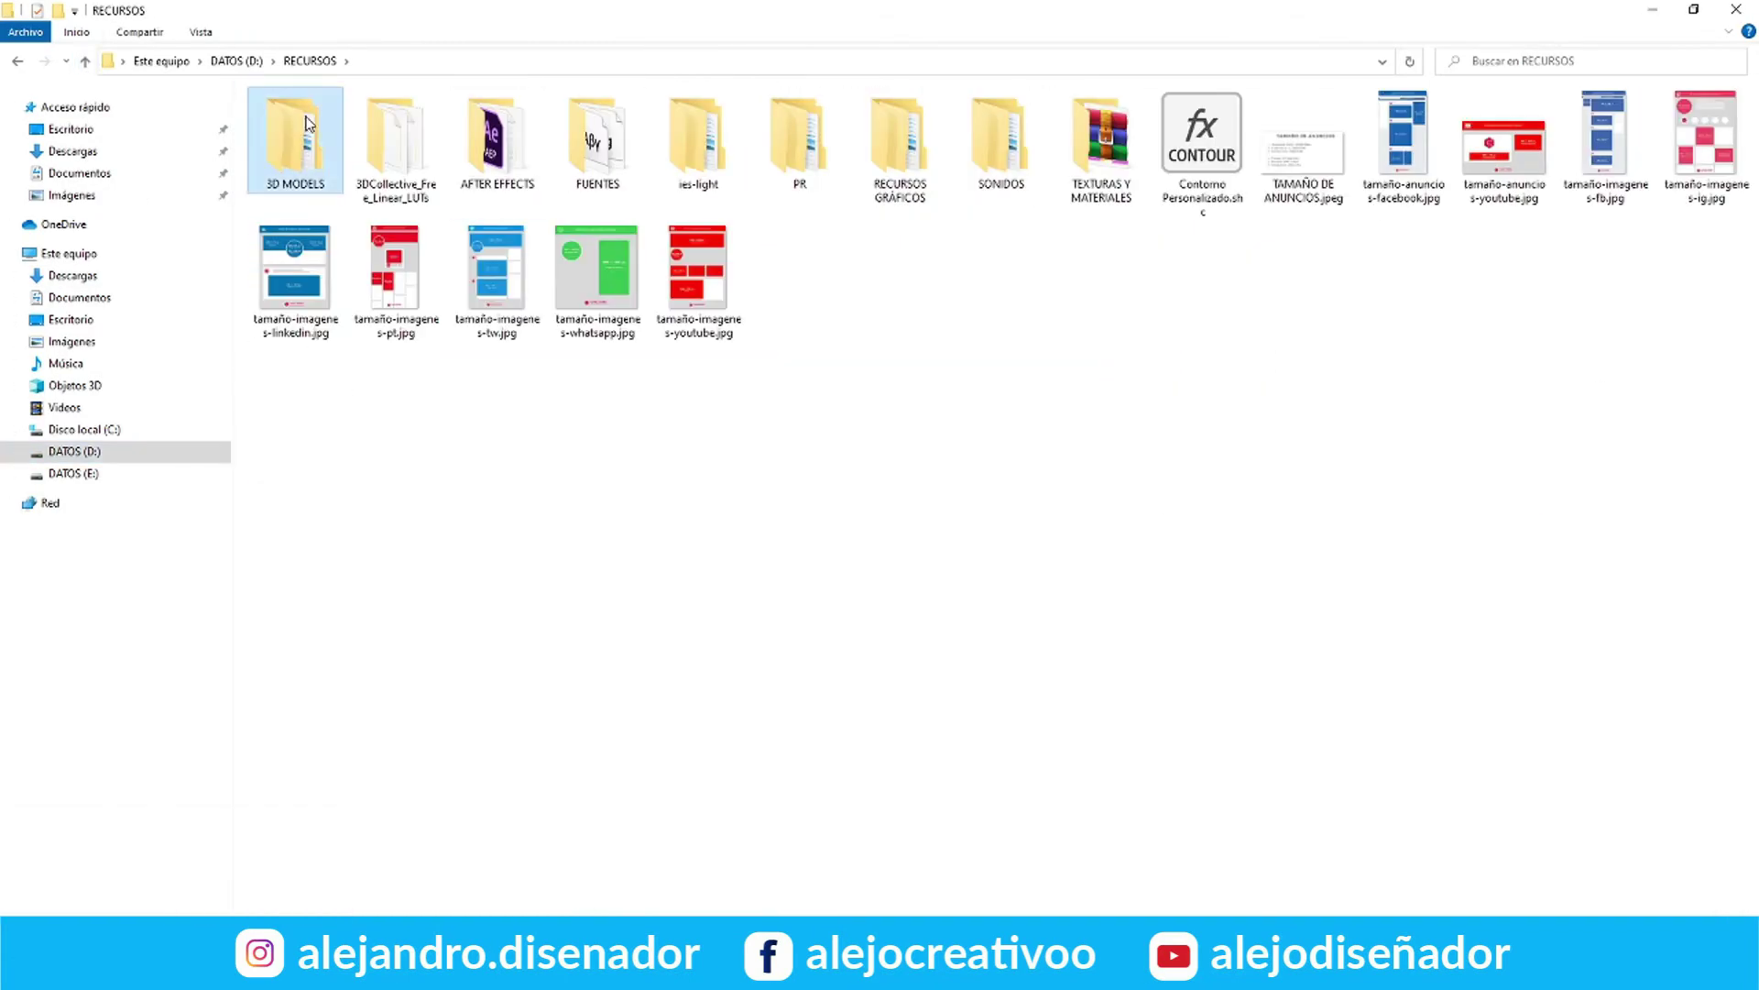
double_click(307, 146)
double_click(302, 158)
scroll(295, 788, down, 20)
Try to bring Máquinas.3DS from File Explorer into the shopping-centre module scene
click(968, 970)
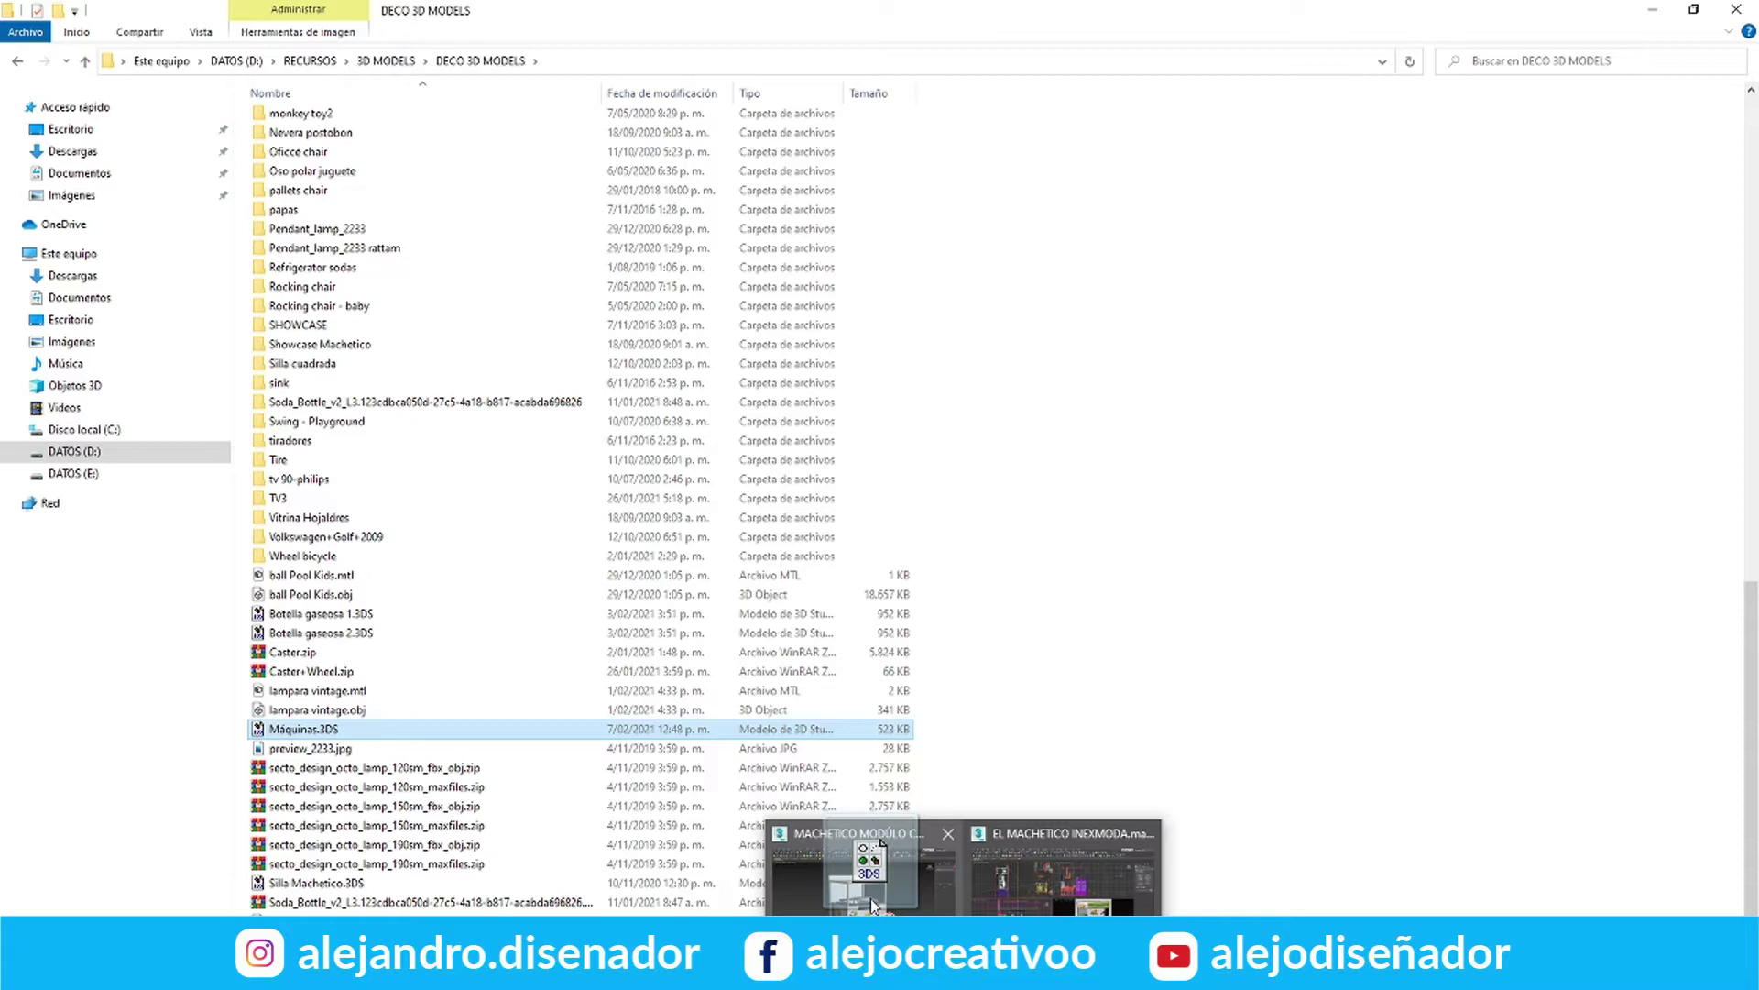
click(861, 887)
scroll(909, 750, down, 3)
scroll(903, 738, up, 6)
key(alt+w)
scroll(508, 423, down, 3)
middle_drag(408, 440, 322, 311)
Try once more to bring Máquinas.3DS from the DECO 3D MODELS folder into the module scene's top view
click(367, 970)
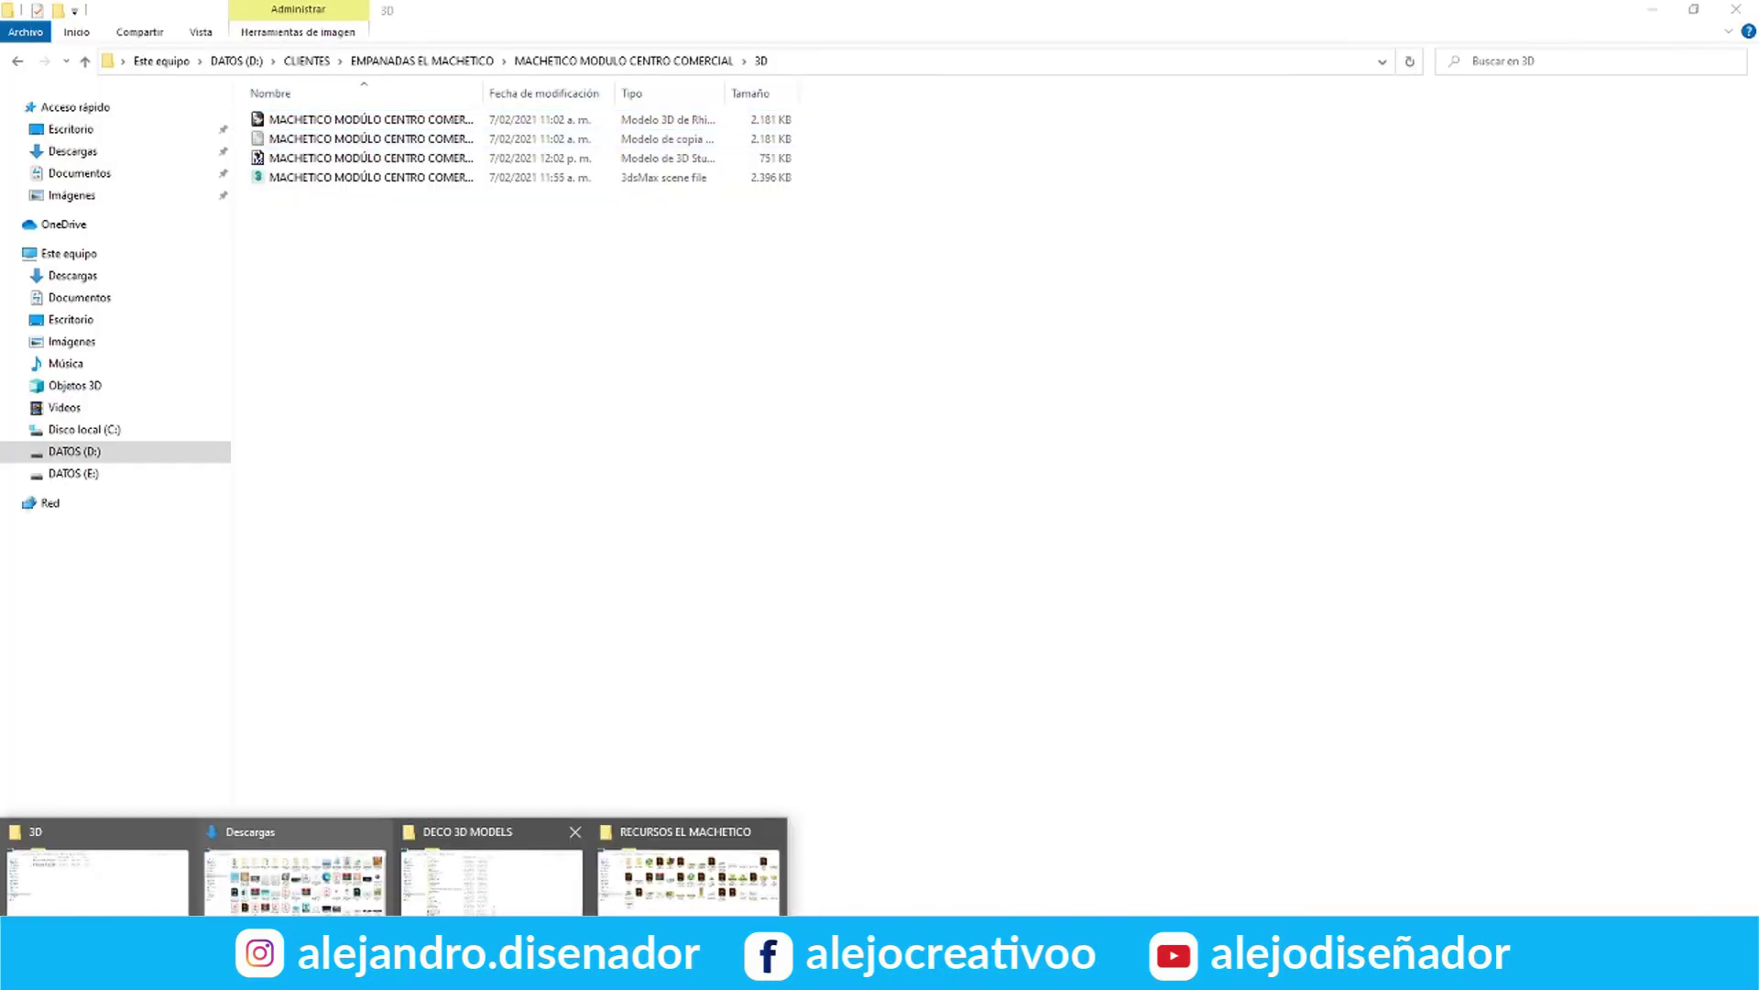
click(492, 880)
click(880, 871)
scroll(261, 353, up, 6)
middle_drag(262, 353, 251, 393)
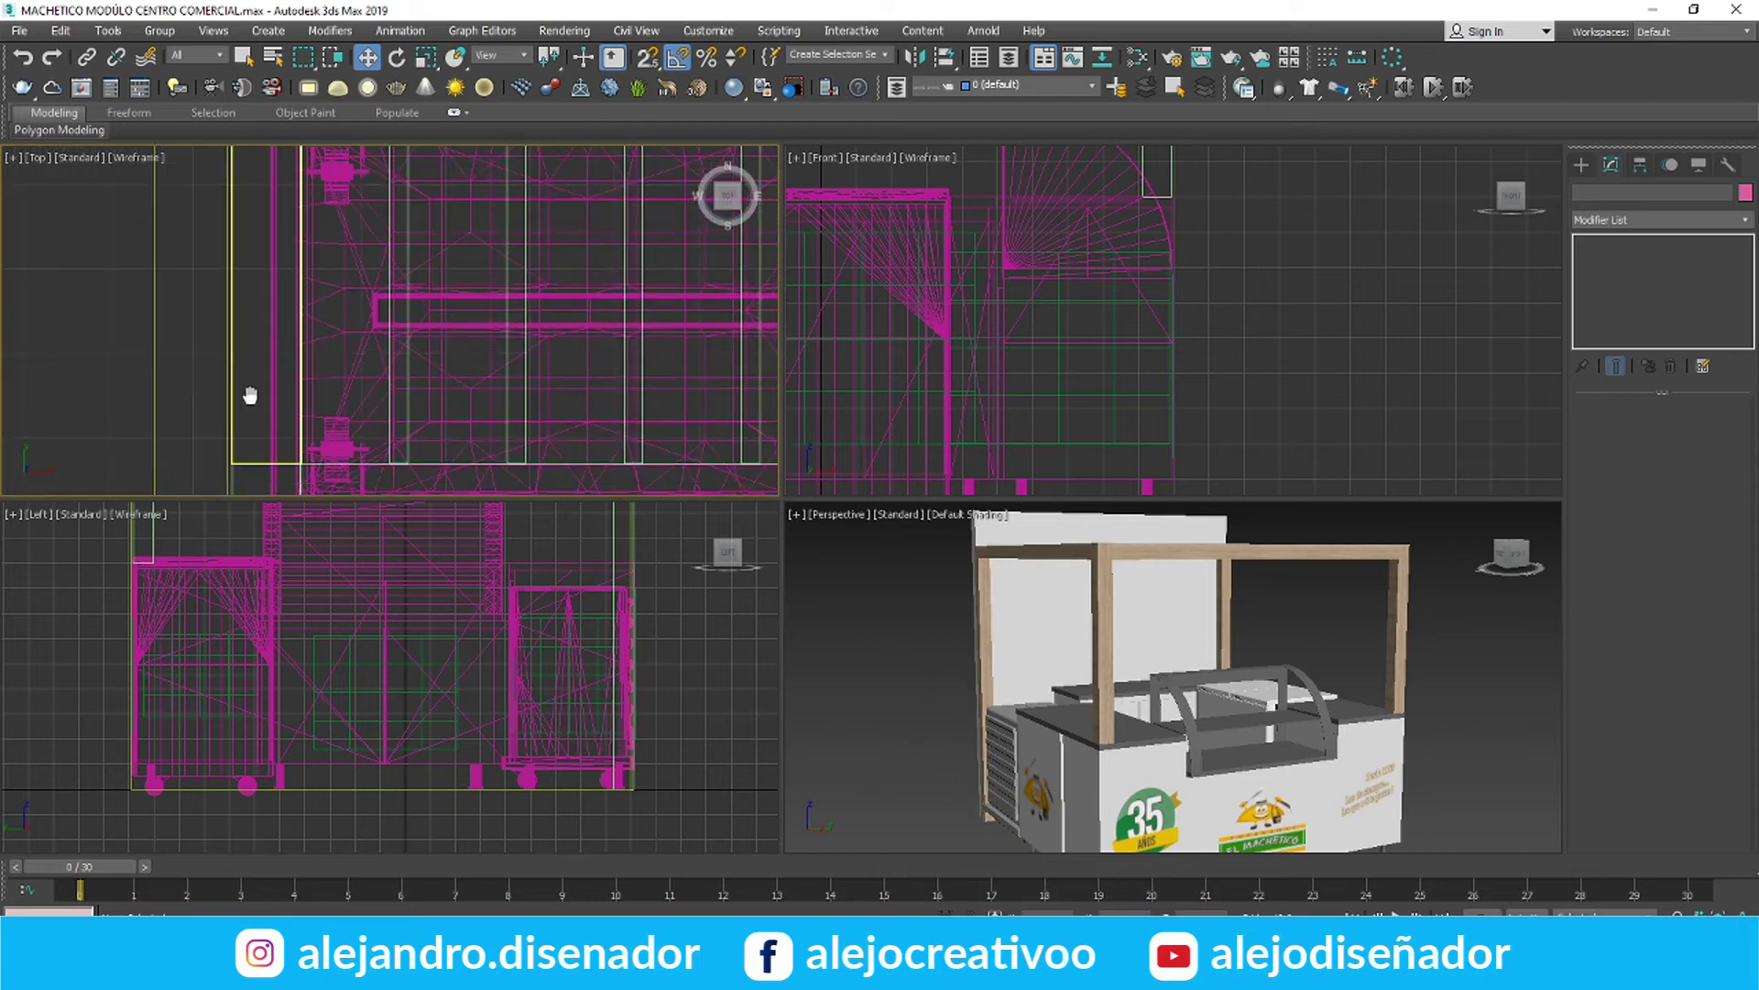
scroll(275, 367, down, 4)
click(1450, 675)
Try to import Máquinas.3DS from DECO 3D MODELS with the 3DS Import command
click(19, 31)
mouse_move(55, 280)
click(215, 281)
click(412, 375)
double_click(706, 394)
double_click(483, 260)
double_click(495, 228)
double_click(499, 404)
double_click(498, 381)
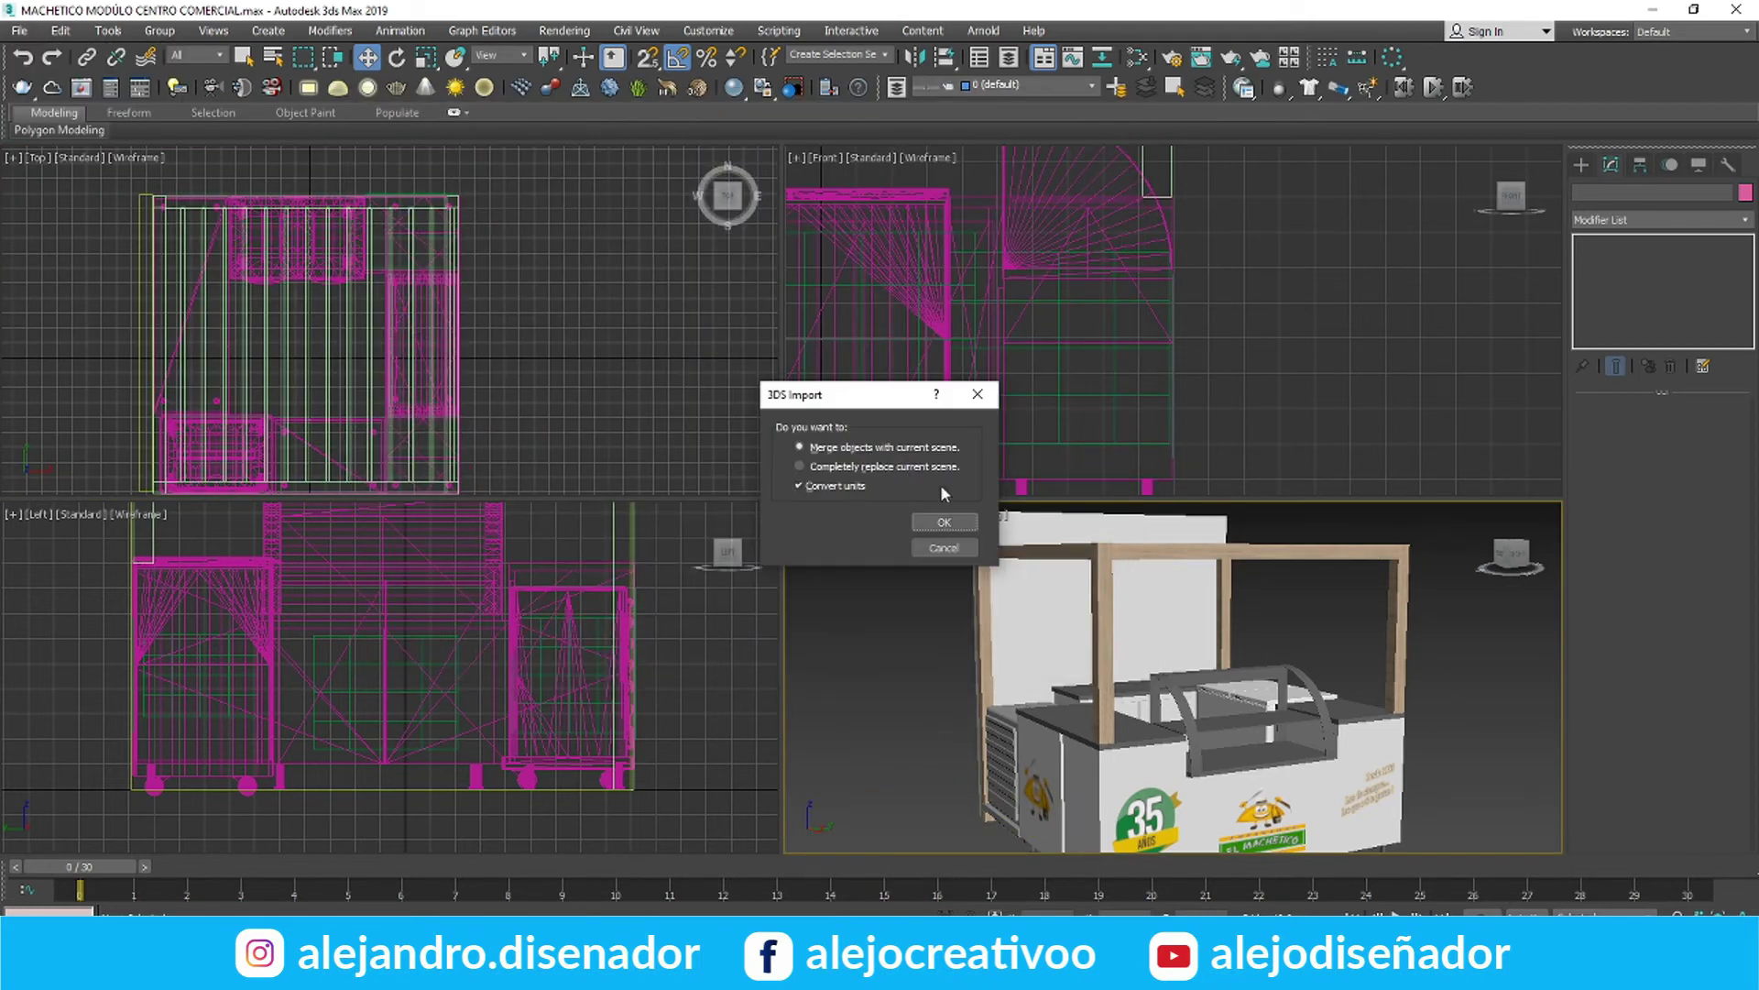
click(901, 545)
Examine the module scene up close for the imported machines
middle_drag(458, 367, 550, 344)
key(alt+w)
scroll(605, 641, up, 3)
scroll(458, 559, down, 5)
scroll(587, 687, up, 4)
key(alt+w)
click(1457, 660)
Return to the DECO 3D MODELS folder in File Explorer and delete Máquinas.3DS
click(302, 971)
click(394, 880)
click(332, 732)
key(Delete)
Bring the cash register model from the iei75yl8bl6o-CashRegister folder into the module scene and scale it to fit
scroll(289, 598, up, 20)
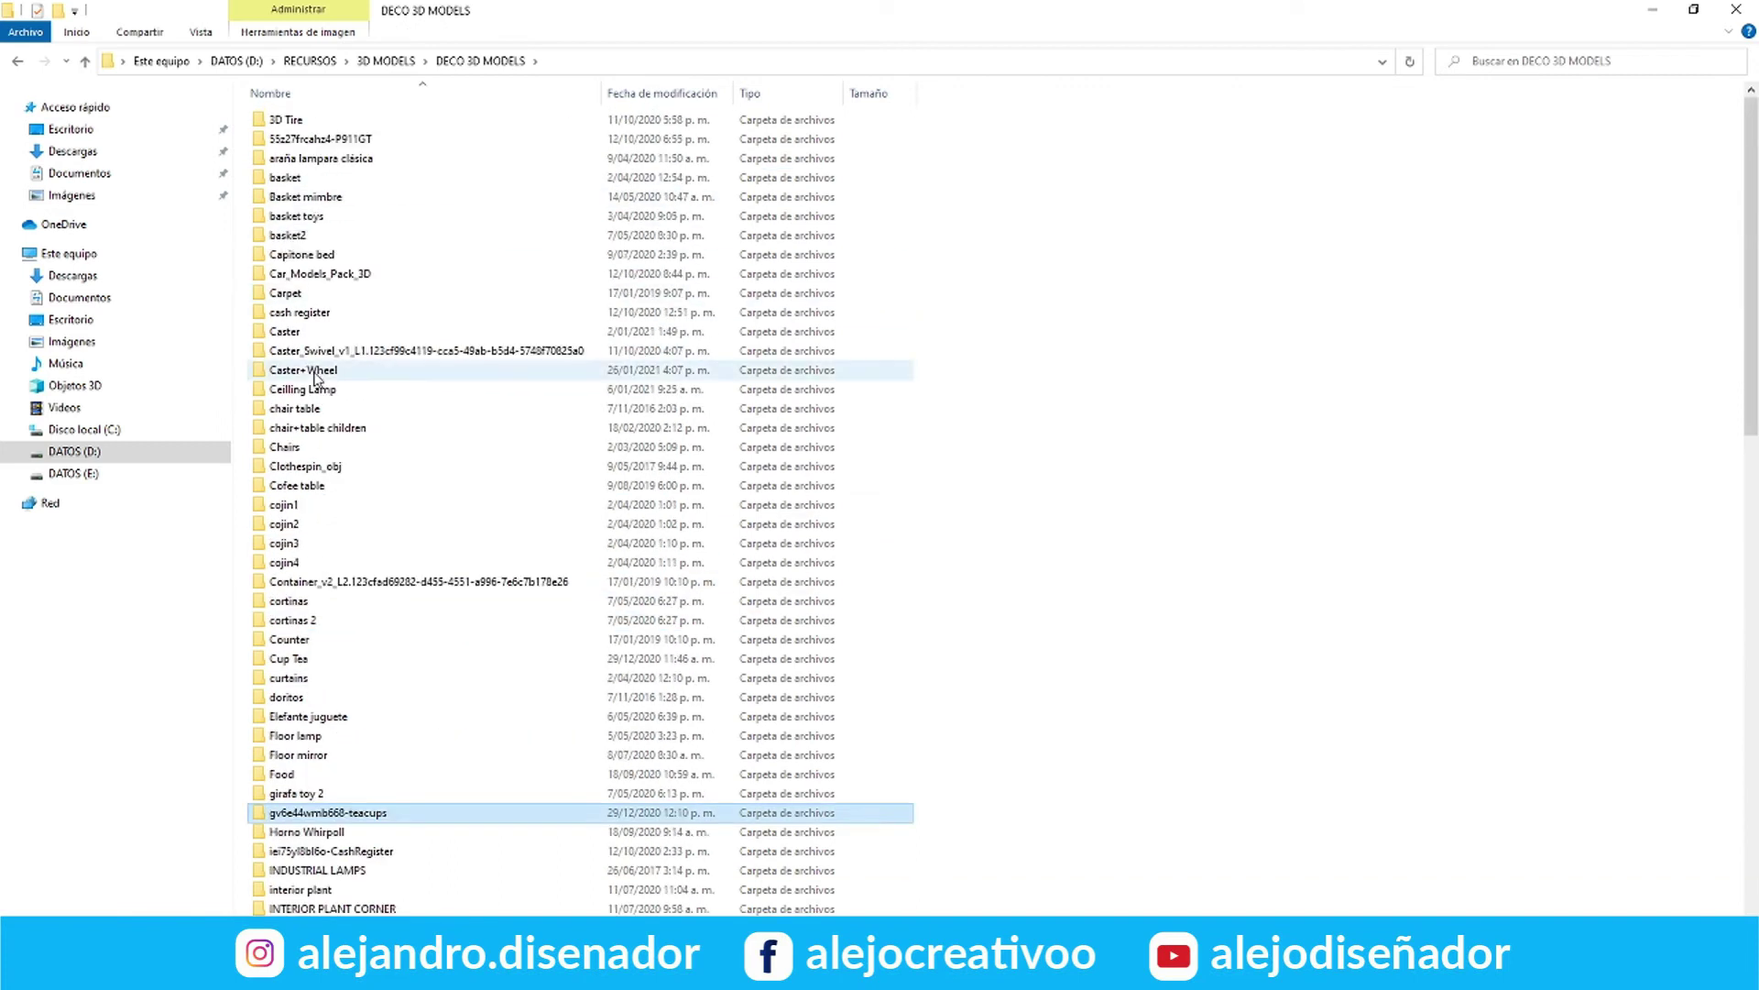
scroll(340, 586, down, 1)
double_click(321, 794)
double_click(290, 127)
drag(998, 142, 954, 794)
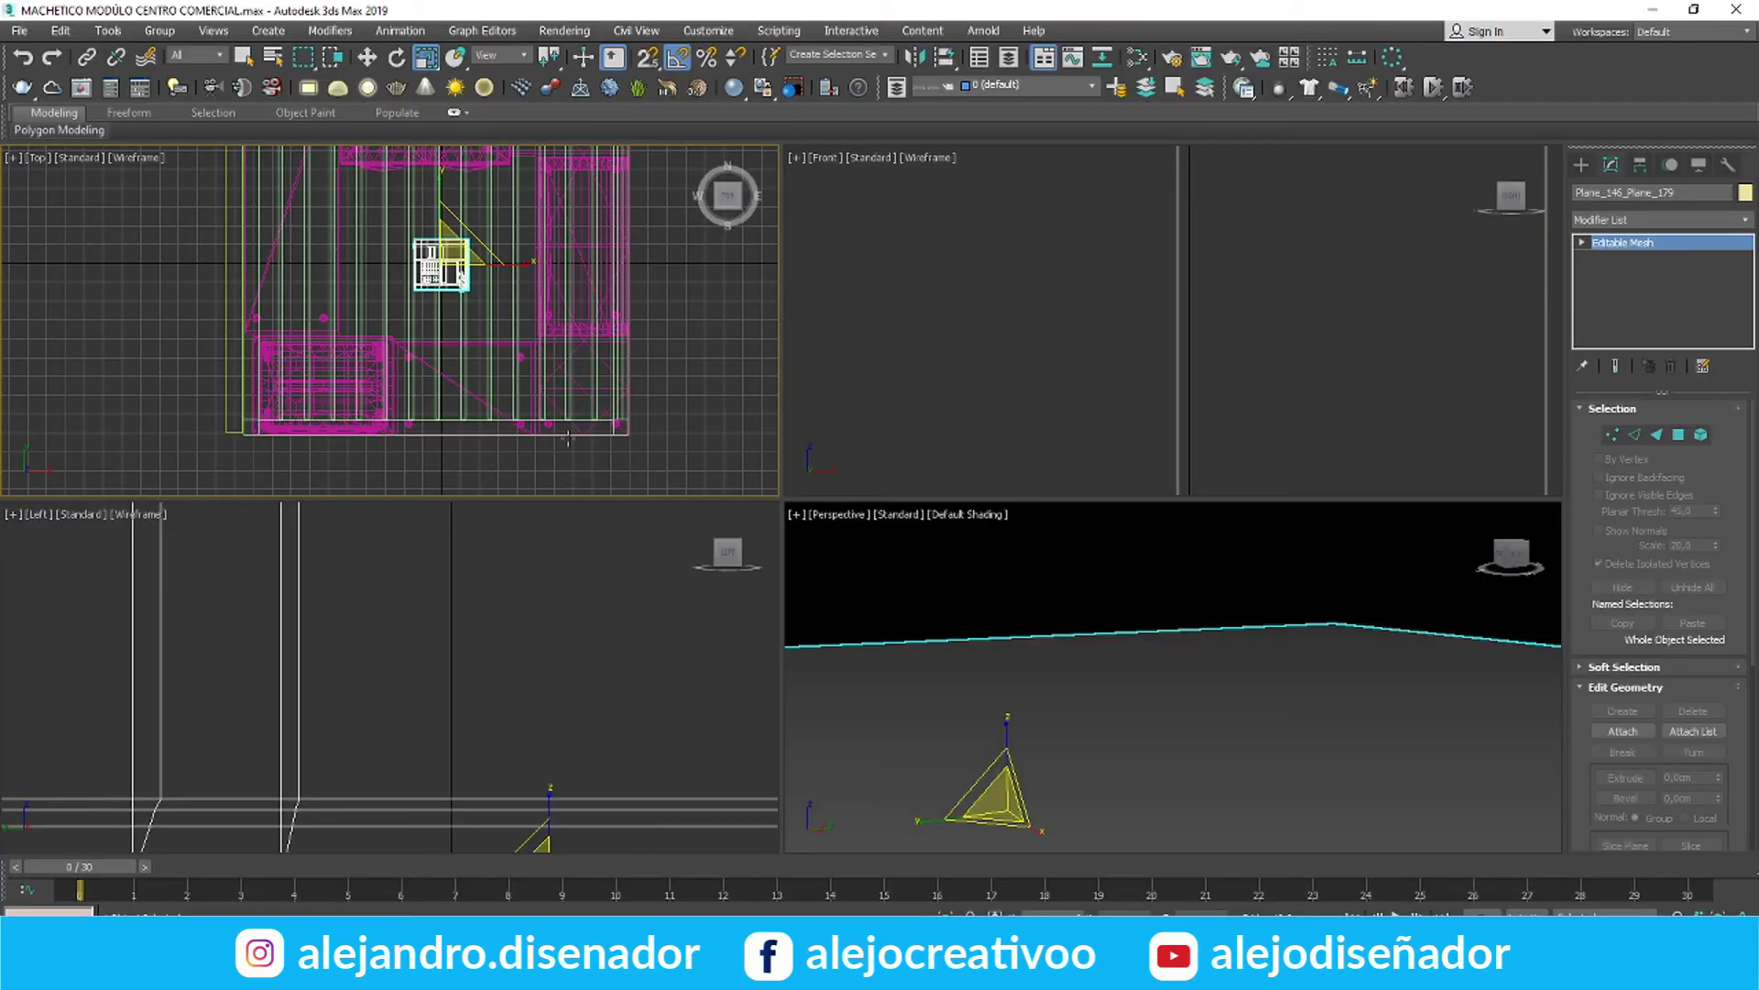
Move the cash register onto the counter between the cabinets and seat its base on the worktop
scroll(361, 550, down, 10)
key(w)
drag(376, 767, 495, 602)
scroll(1136, 320, down, 10)
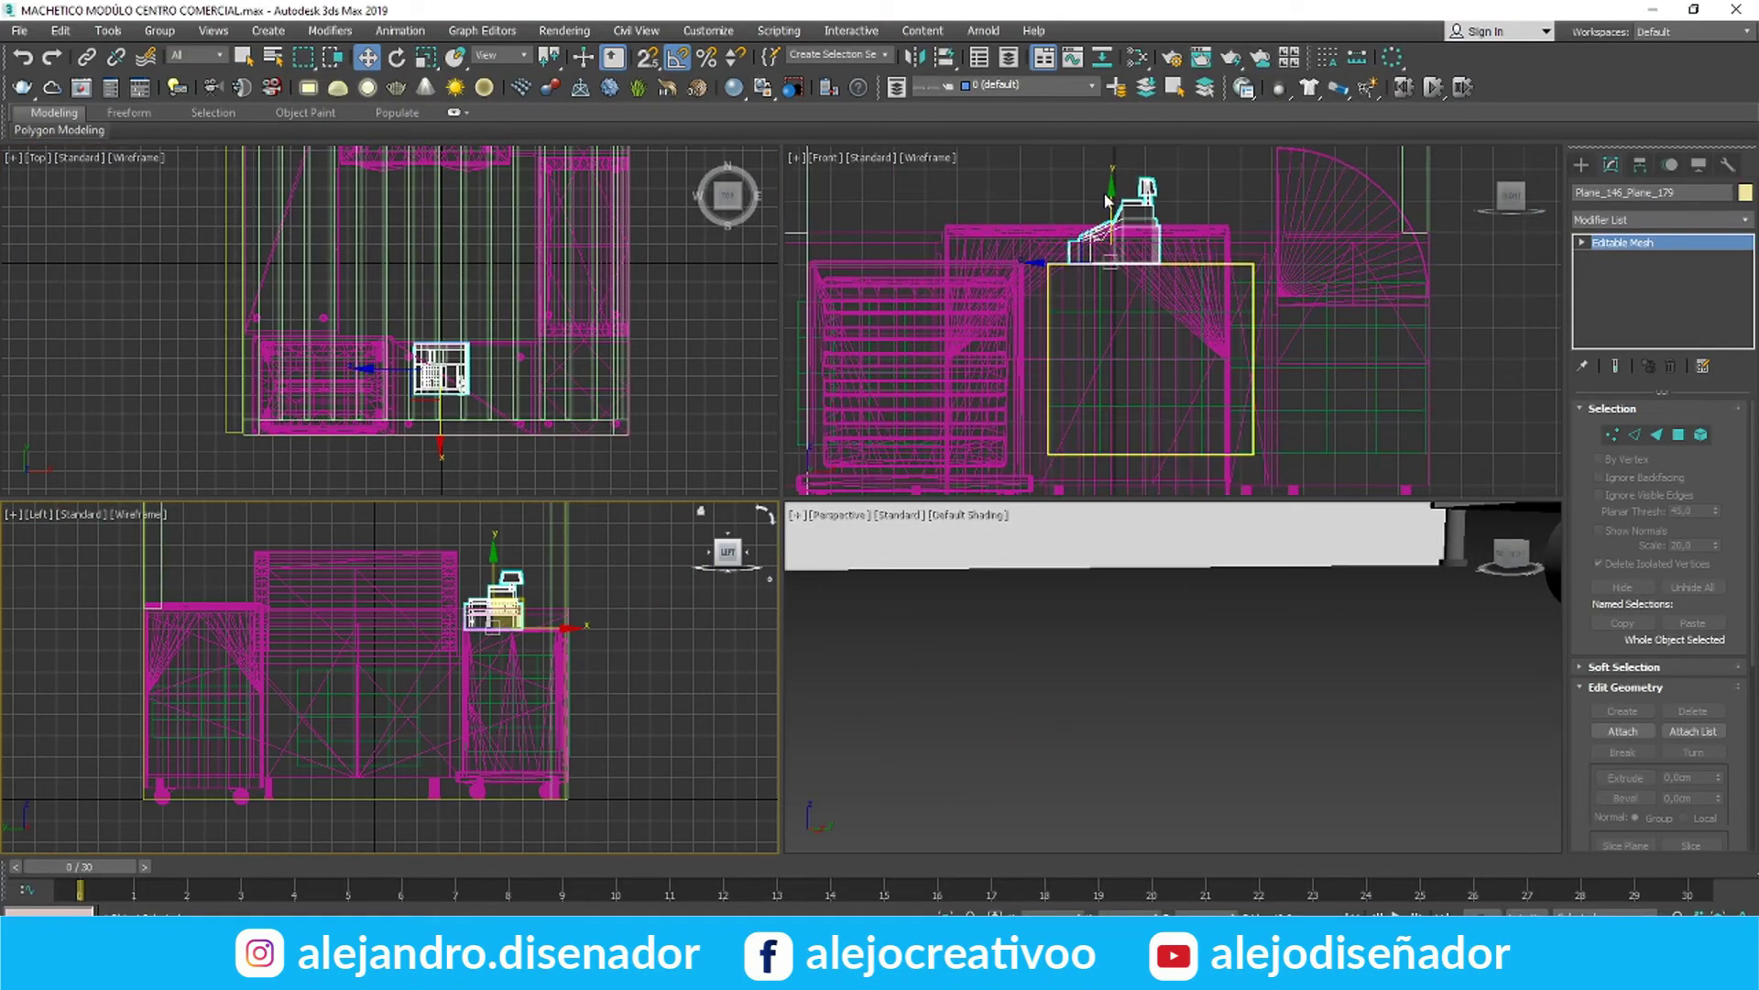
scroll(481, 341, up, 5)
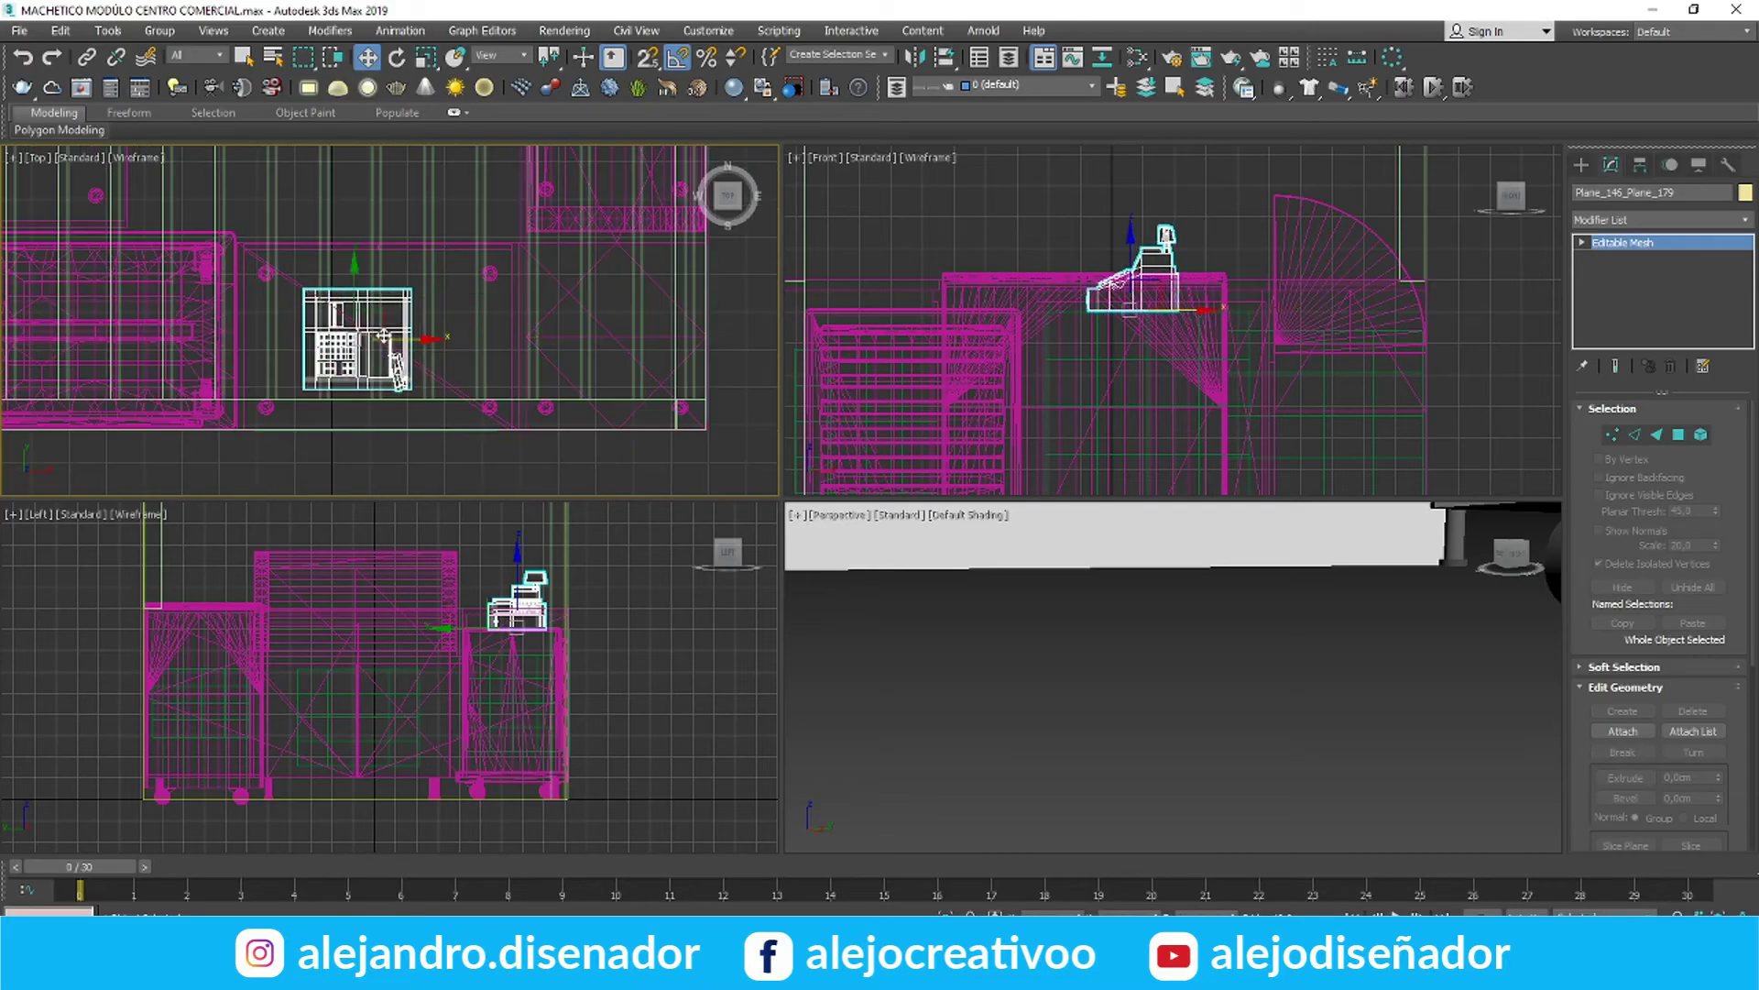
scroll(1091, 286, up, 5)
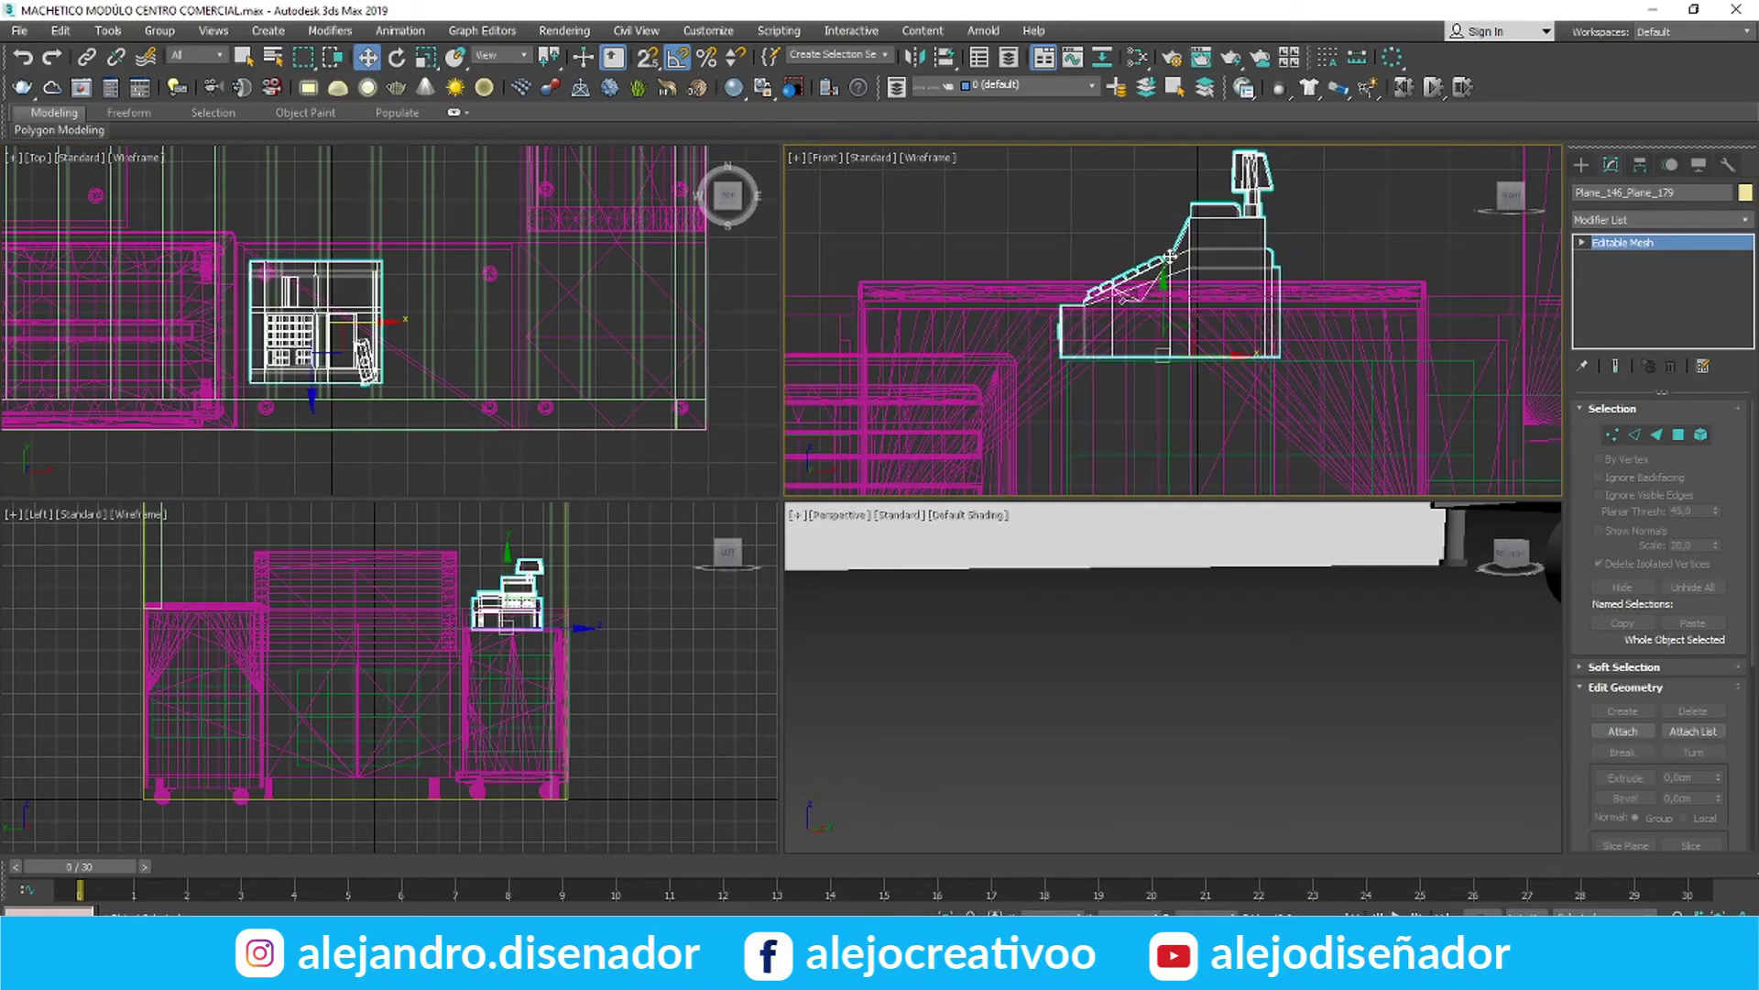
scroll(497, 598, up, 8)
drag(572, 586, 573, 593)
scroll(1127, 692, down, 8)
Rotate the cash register in plan on the worktop and check its orientation in perspective
middle_drag(1114, 692, 1448, 706)
middle_drag(421, 303, 442, 303)
key(e)
drag(394, 254, 409, 371)
key(w)
middle_drag(1123, 646, 1214, 669)
scroll(1214, 669, up, 6)
Select the cash register, delete an unneeded node in the material editor and add a new VRayMtl material
click(833, 718)
key(m)
click(1694, 10)
click(662, 579)
key(Delete)
middle_drag(1111, 646, 640, 501)
drag(69, 735, 229, 548)
middle_drag(232, 542, 642, 550)
scroll(642, 550, up, 1)
Connect a Bitmap map to the new material's diffuse input, loading Cash_Register.jpg from the CashRegister folder
drag(696, 582, 641, 502)
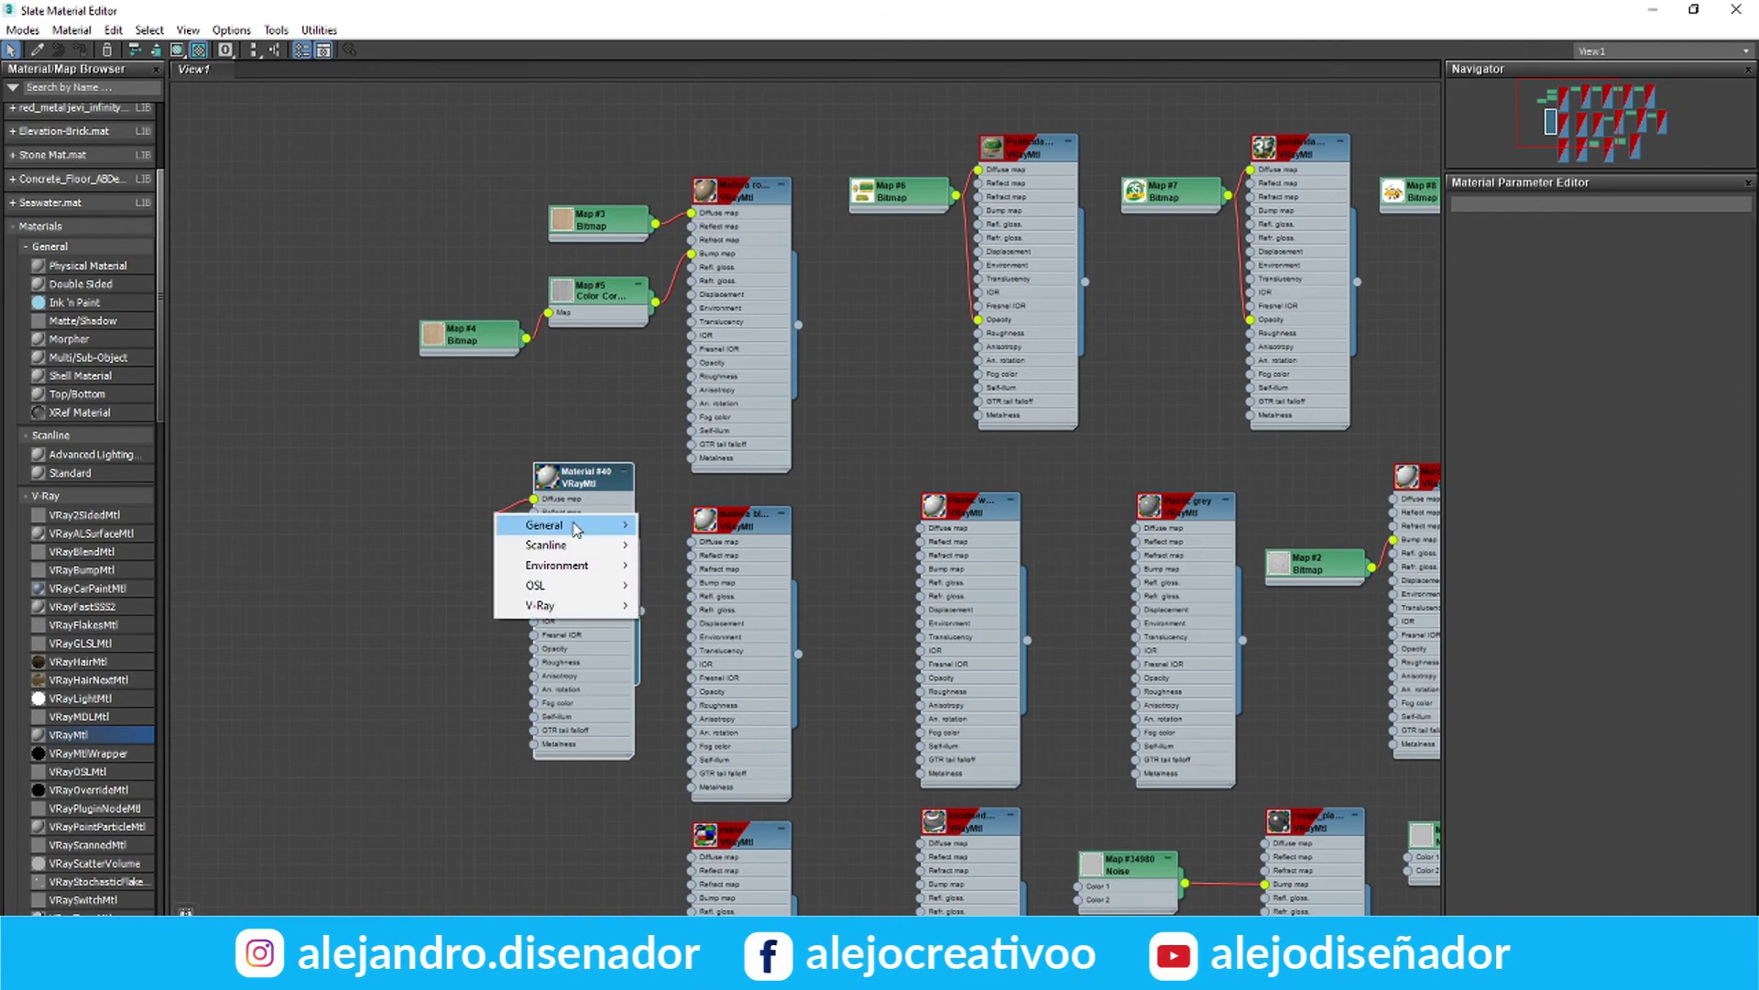
mouse_move(576, 530)
click(688, 270)
click(404, 372)
double_click(770, 384)
double_click(515, 369)
double_click(518, 220)
scroll(530, 323, down, 3)
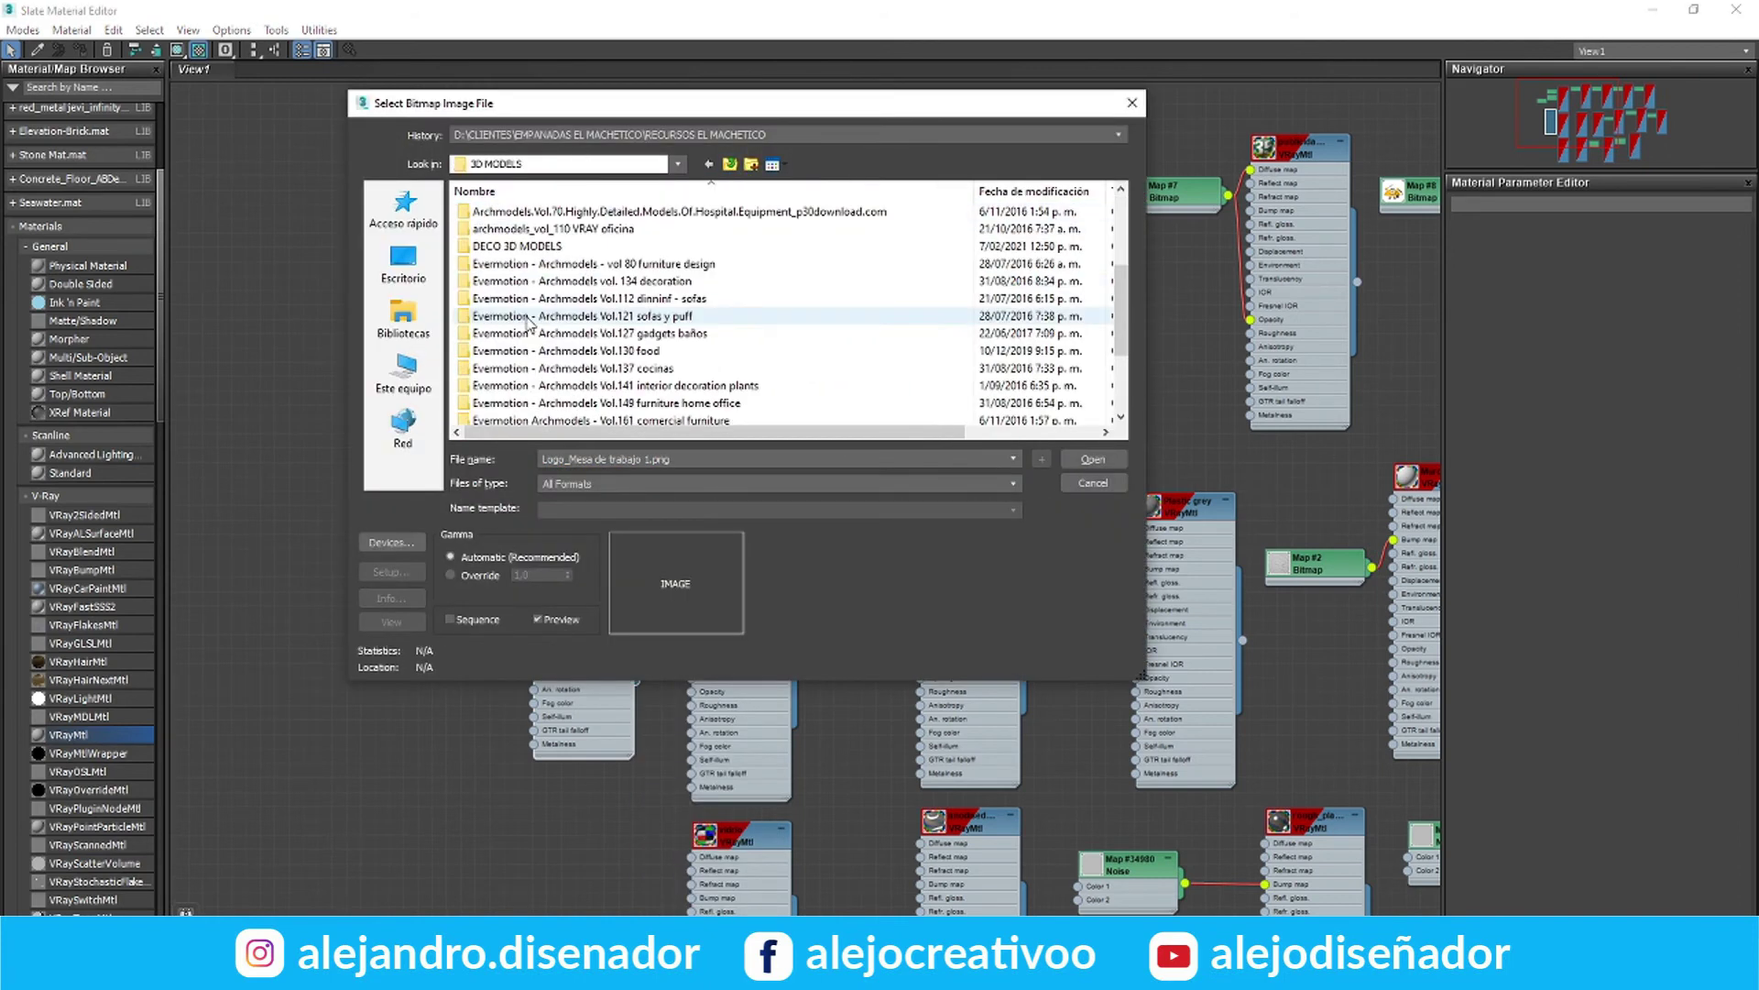
double_click(518, 245)
double_click(503, 213)
click(500, 240)
click(1092, 462)
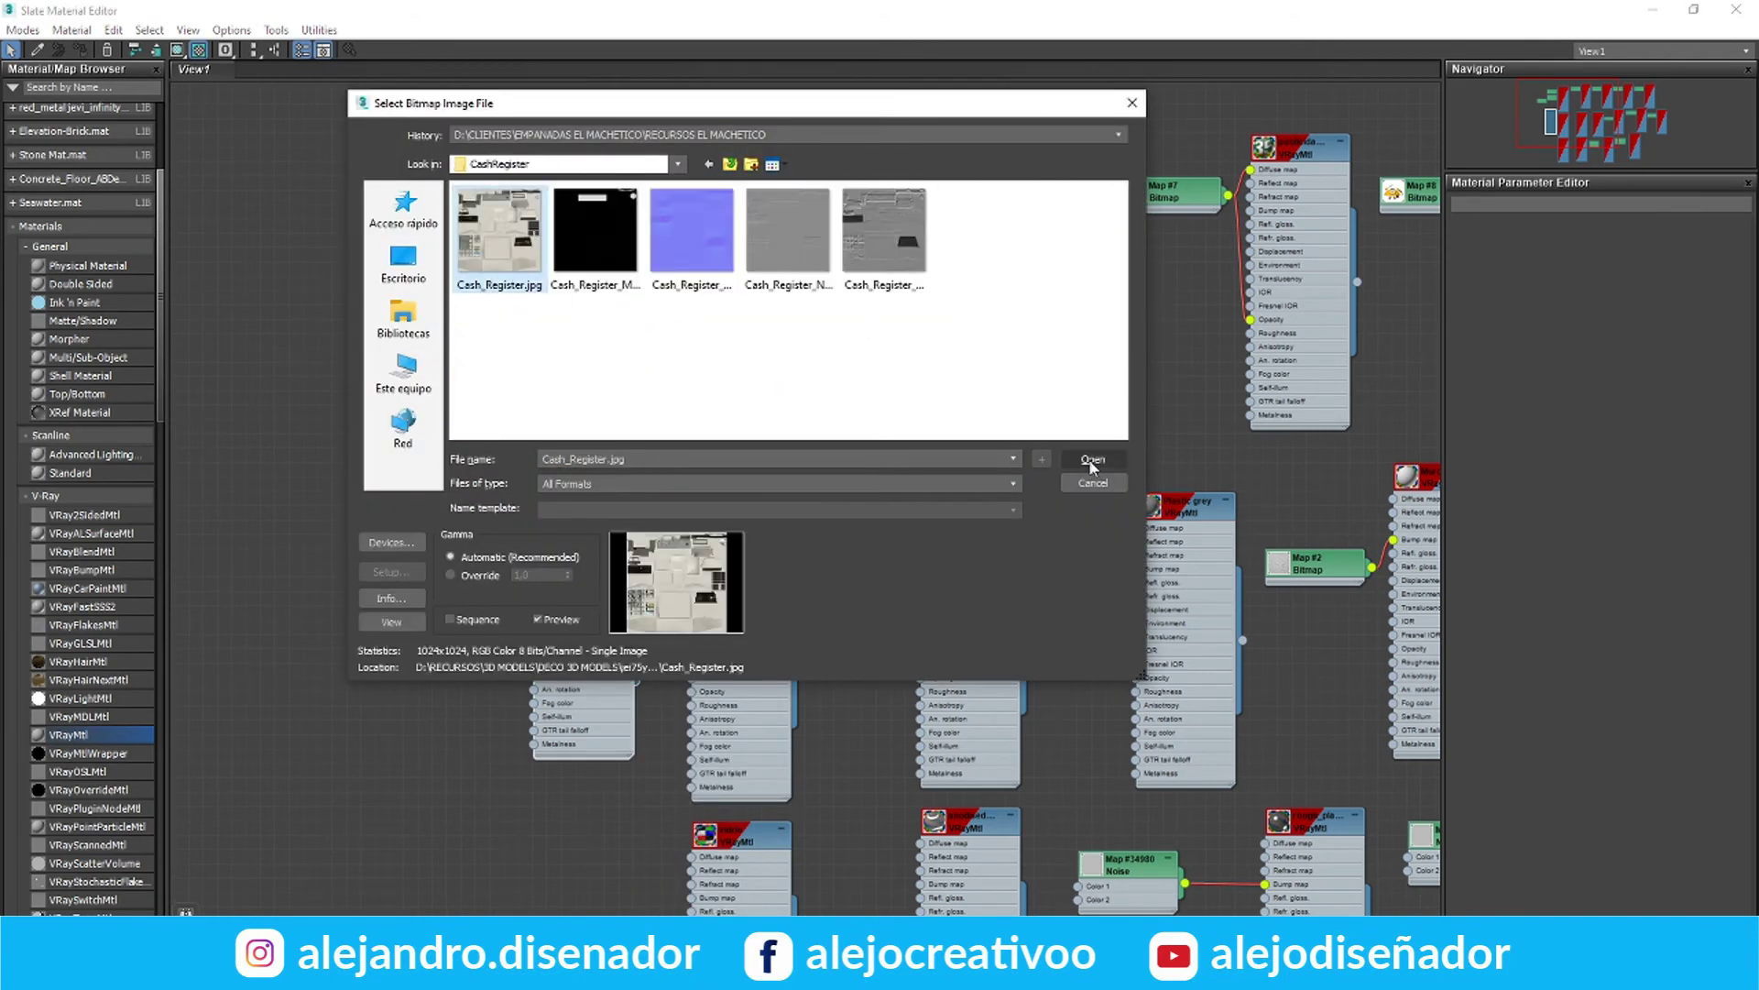
Connect further Bitmap maps from the CashRegister folder to the cash register's material, including its bump input
click(1093, 459)
mouse_move(555, 562)
drag(535, 513, 436, 553)
click(686, 263)
click(1093, 459)
mouse_move(500, 556)
click(632, 253)
click(885, 234)
click(1093, 459)
double_click(590, 477)
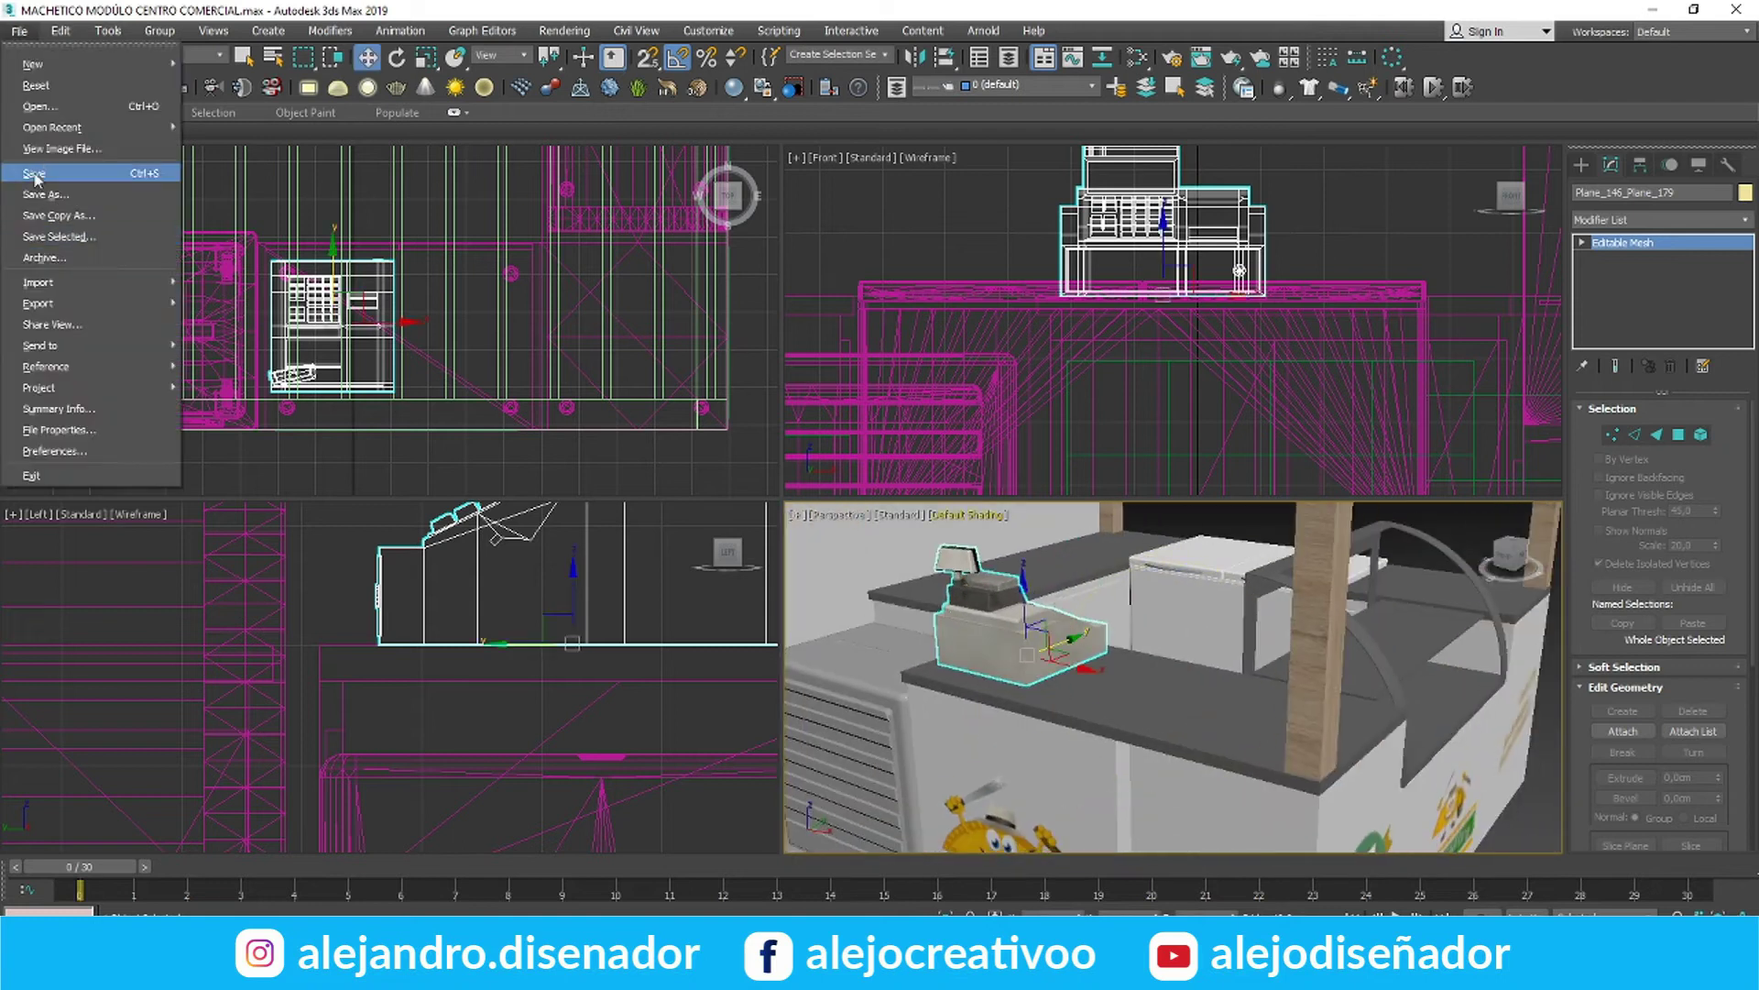
Check the renders of the Evermotion ArchModels vol150 Food library and merge pastry model 016 into the scene
click(495, 848)
click(88, 65)
click(88, 64)
click(89, 65)
double_click(408, 547)
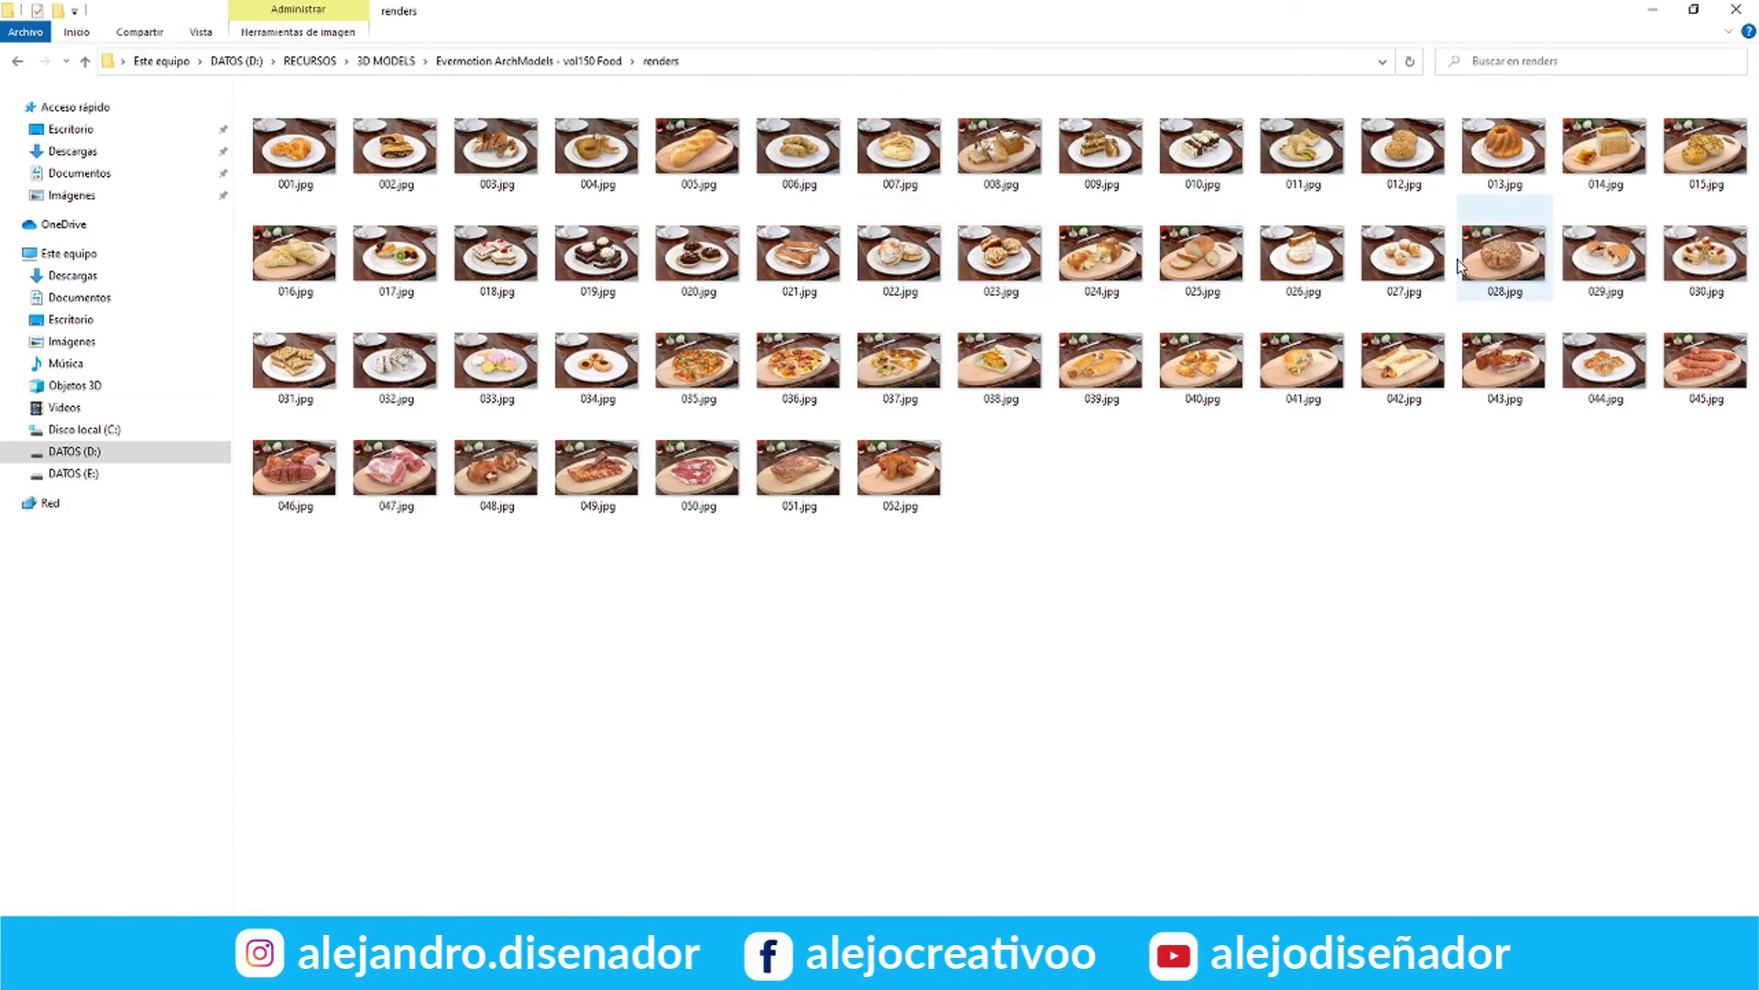
click(85, 62)
double_click(308, 118)
drag(522, 371, 1007, 746)
click(1045, 777)
click(1200, 729)
Move the merged pastries into the curved display case and seat them on its lower shelf
key(w)
scroll(440, 367, down, 6)
drag(311, 206, 520, 354)
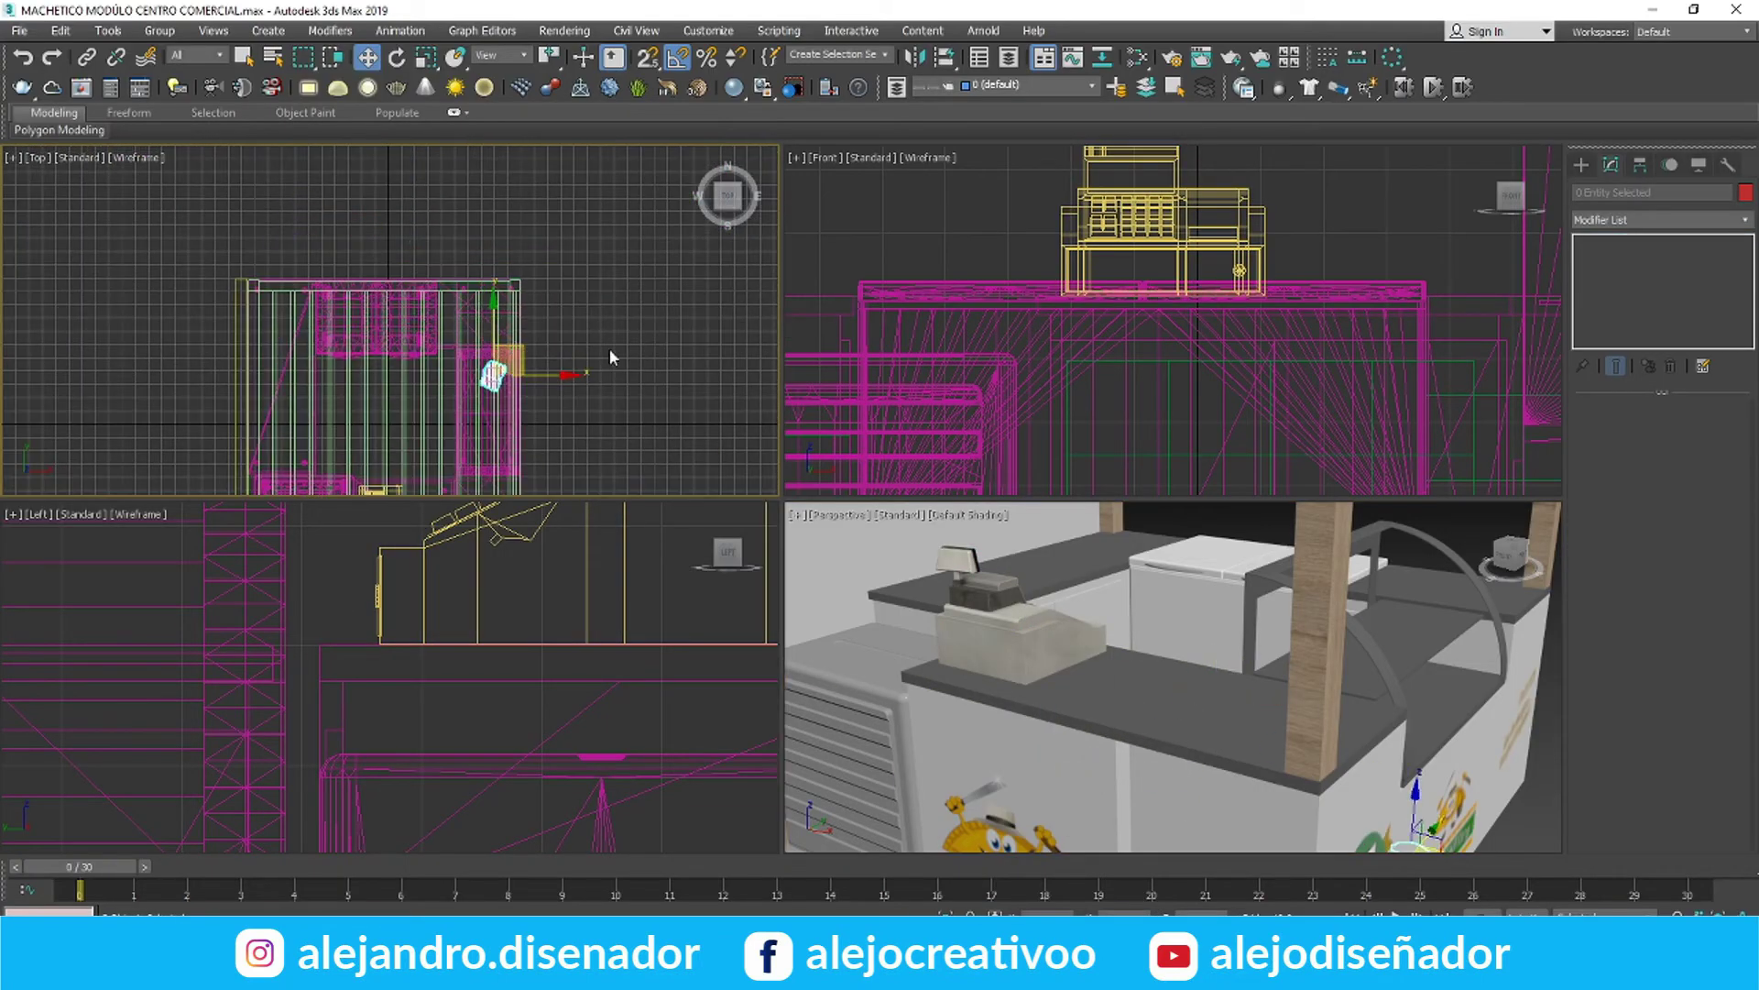
scroll(1182, 330, down, 4)
middle_drag(1375, 385, 1072, 302)
scroll(1131, 302, up, 5)
drag(1131, 344, 1111, 240)
alt+middle_drag(1375, 696, 1219, 642)
scroll(1210, 632, up, 5)
Load the pastries' material into the material editor and delete its unneeded nodes
key(m)
click(36, 50)
click(1694, 10)
click(1205, 613)
click(774, 95)
key(Delete)
click(427, 321)
key(Delete)
Relink the pastry material's diffuse bitmap to Am150_016_color.jpg in the resources folder
double_click(426, 262)
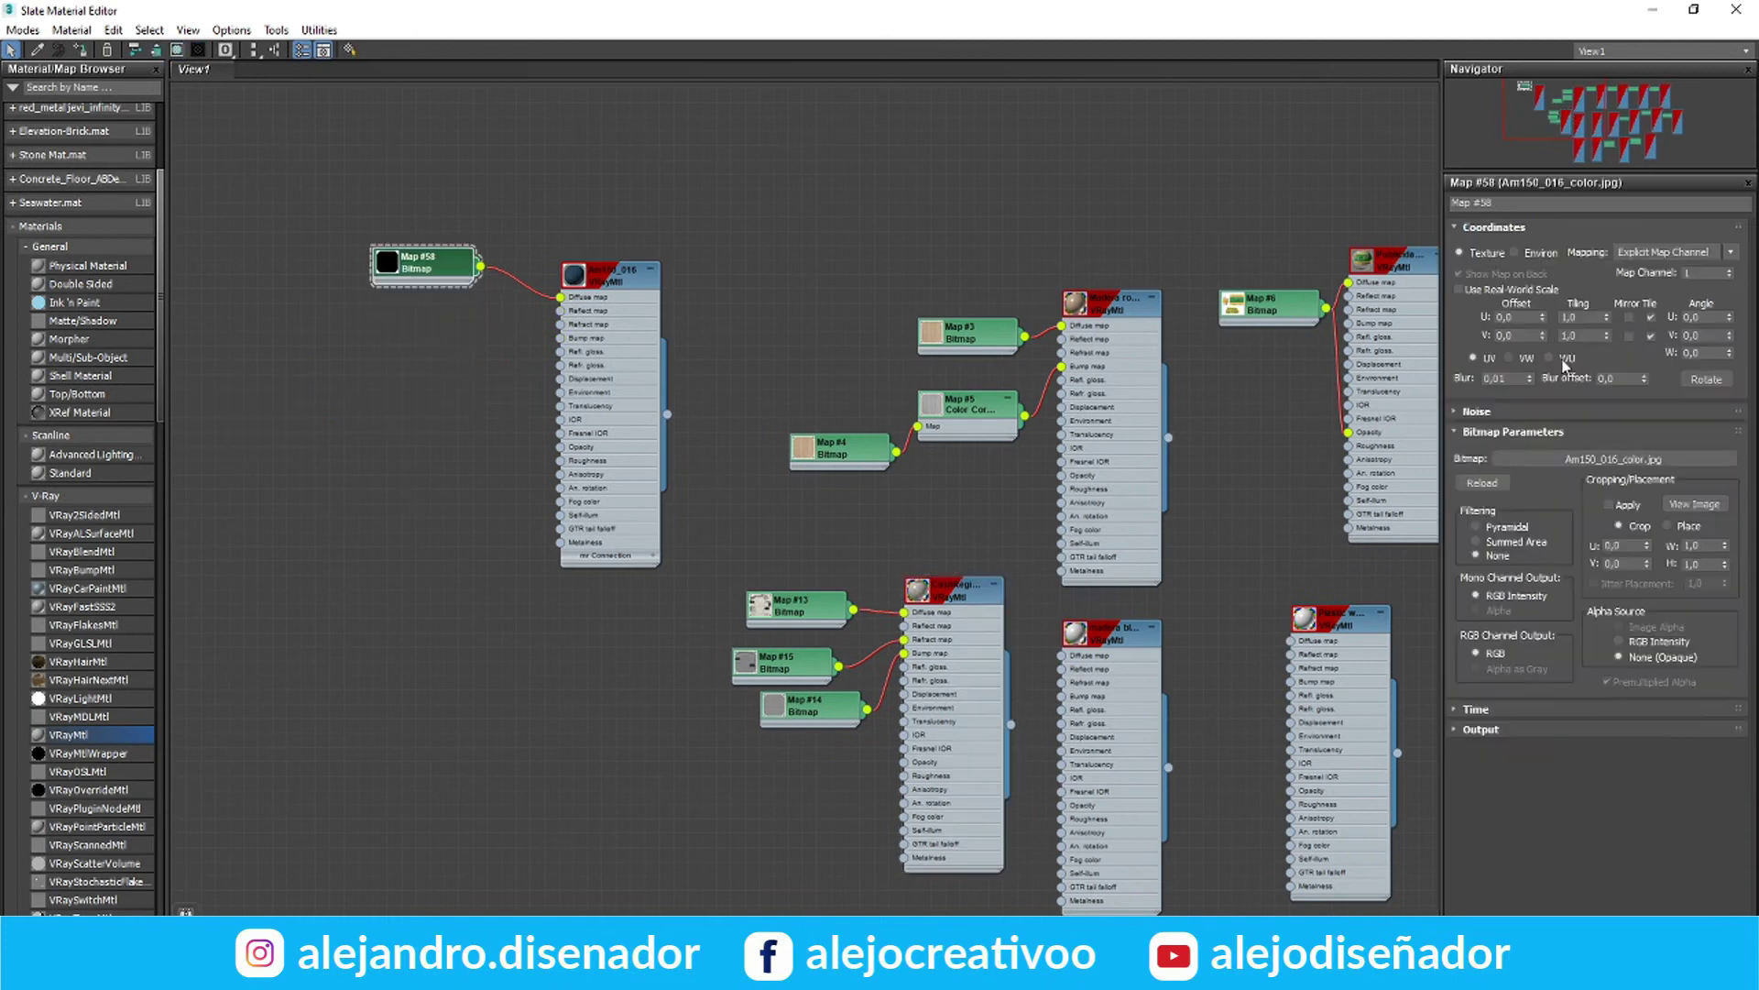
click(1613, 459)
click(403, 374)
double_click(734, 229)
double_click(524, 216)
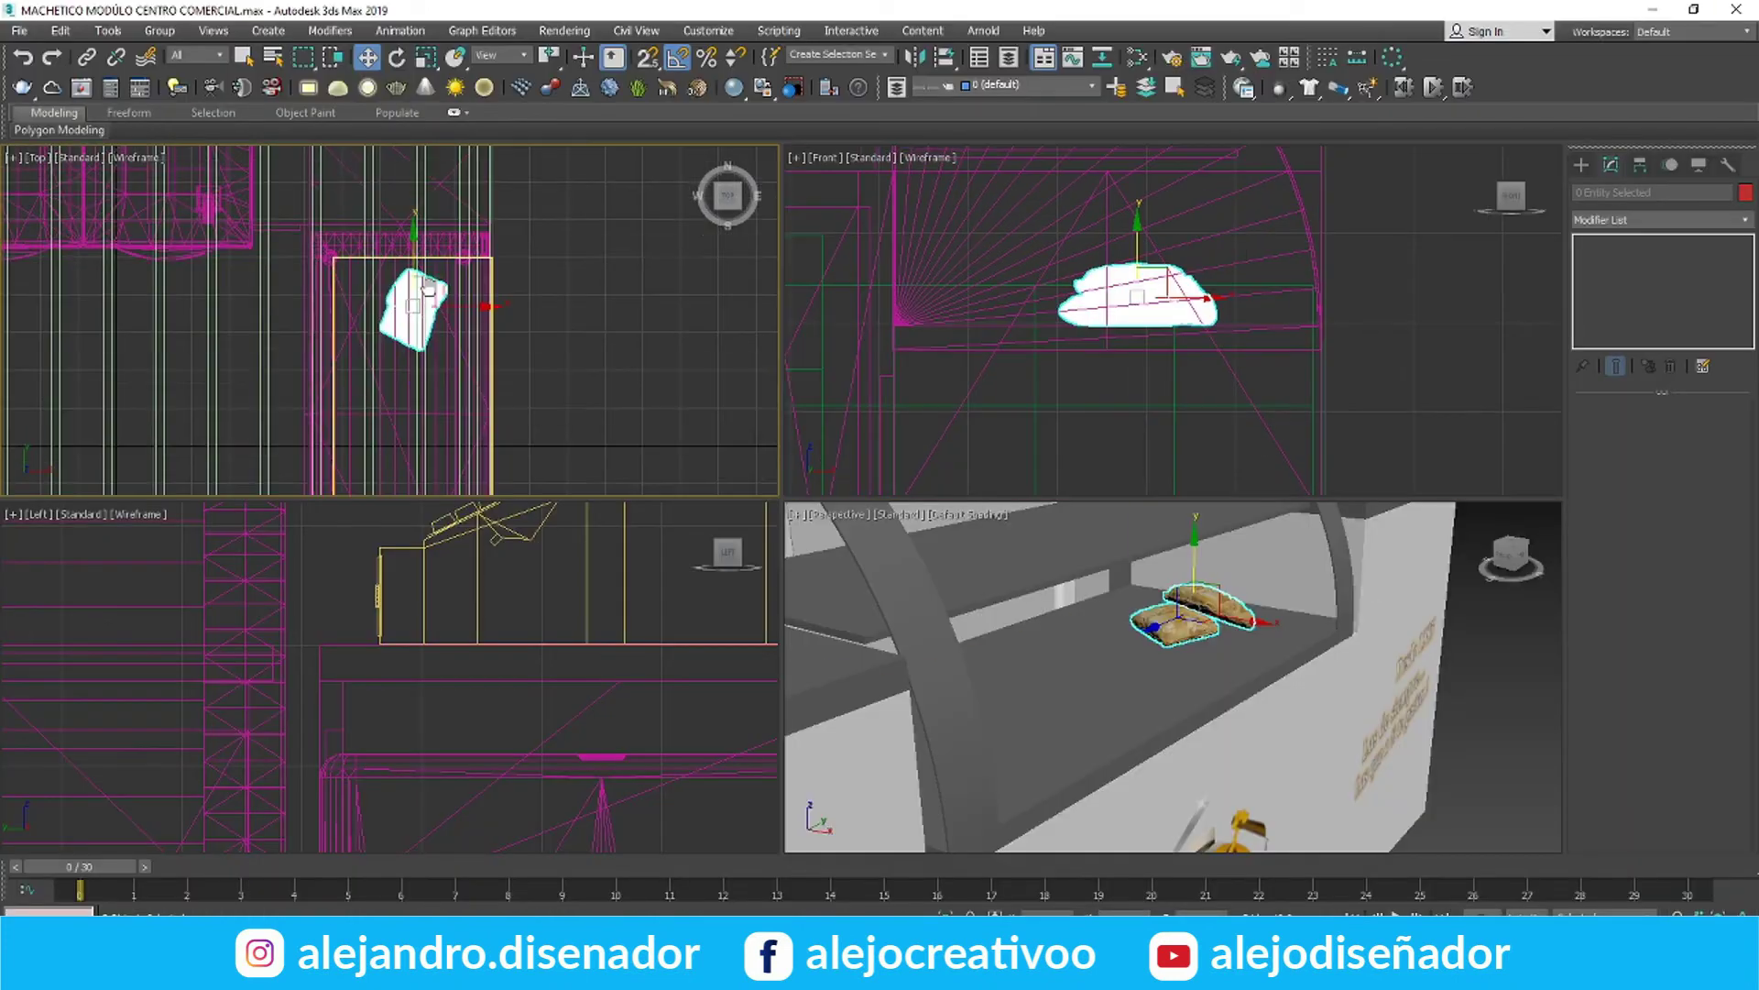
Clone the pastry pair as copies, turning one slightly, to fill the lower shelf with two rows
click(888, 561)
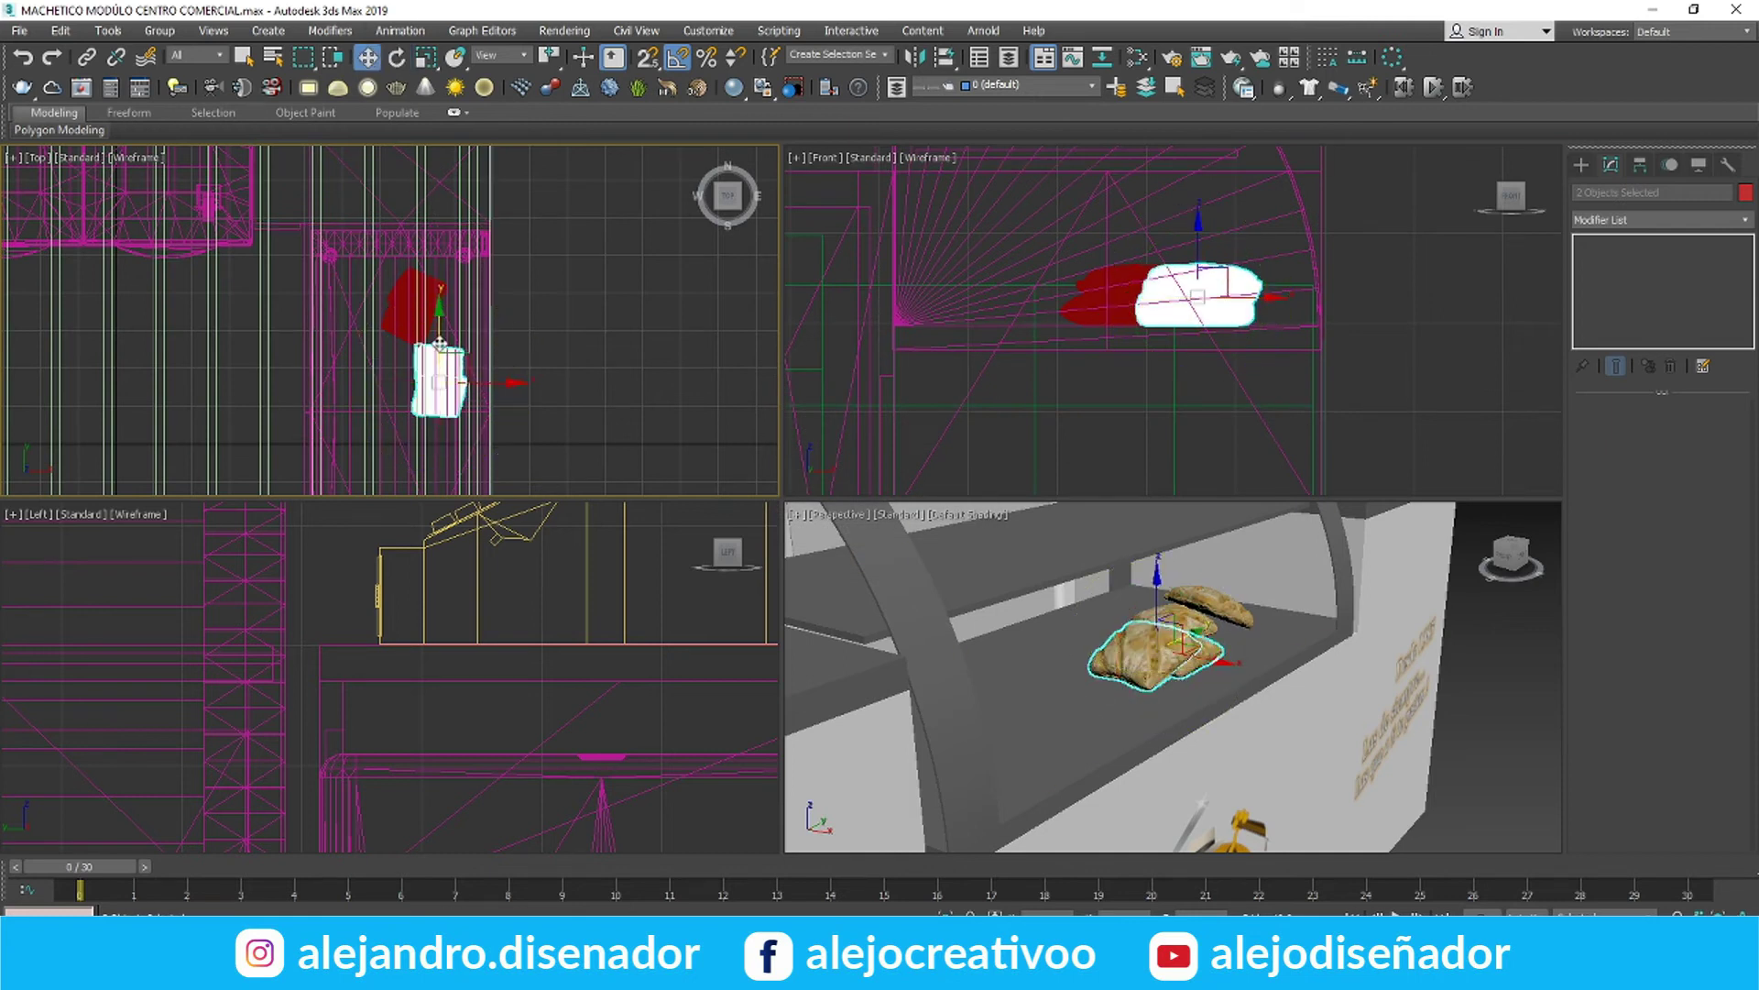
middle_drag(538, 428, 512, 364)
key(e)
click(429, 258)
scroll(429, 258, up, 4)
click(440, 240)
ctrl+click(449, 223)
mouse_move(449, 222)
shift+mouse_down()
mouse_move(339, 222)
mouse_move(335, 377)
shift+mouse_up()
click(877, 562)
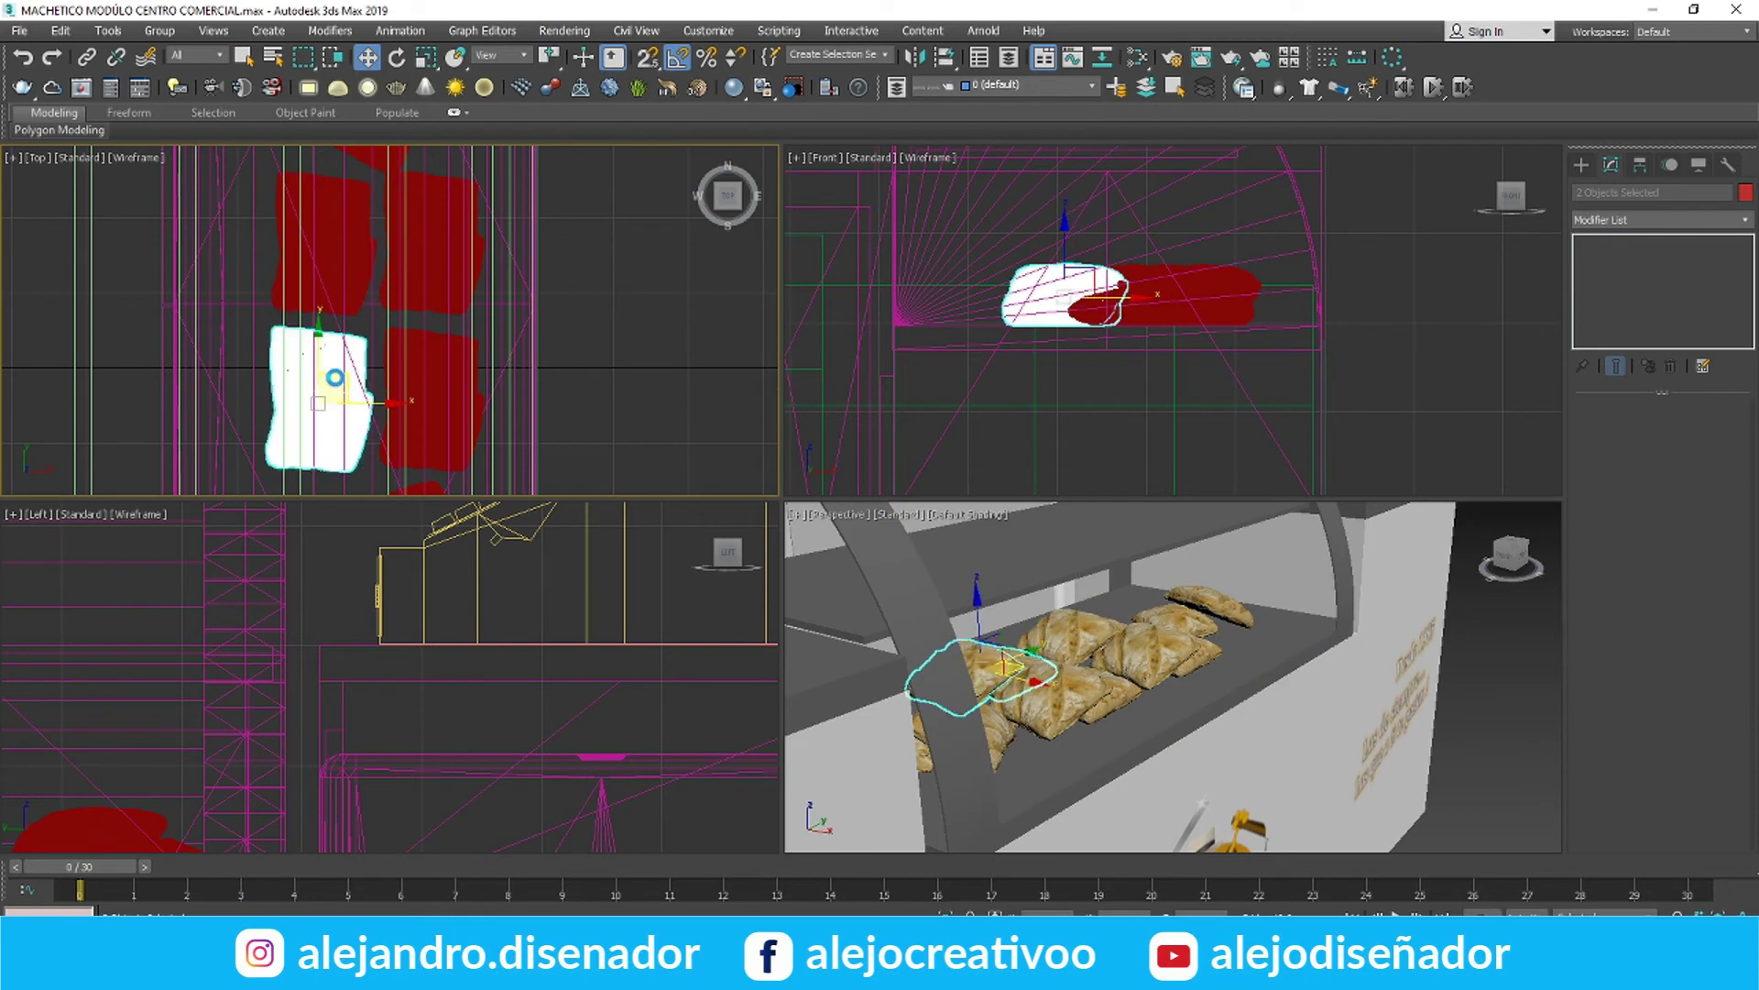
Seat the pastry copies on the display case's upper shelf and clone further pairs along it
scroll(1005, 423, down, 2)
drag(999, 263, 999, 266)
scroll(284, 339, down, 2)
shift+drag(294, 341, 360, 413)
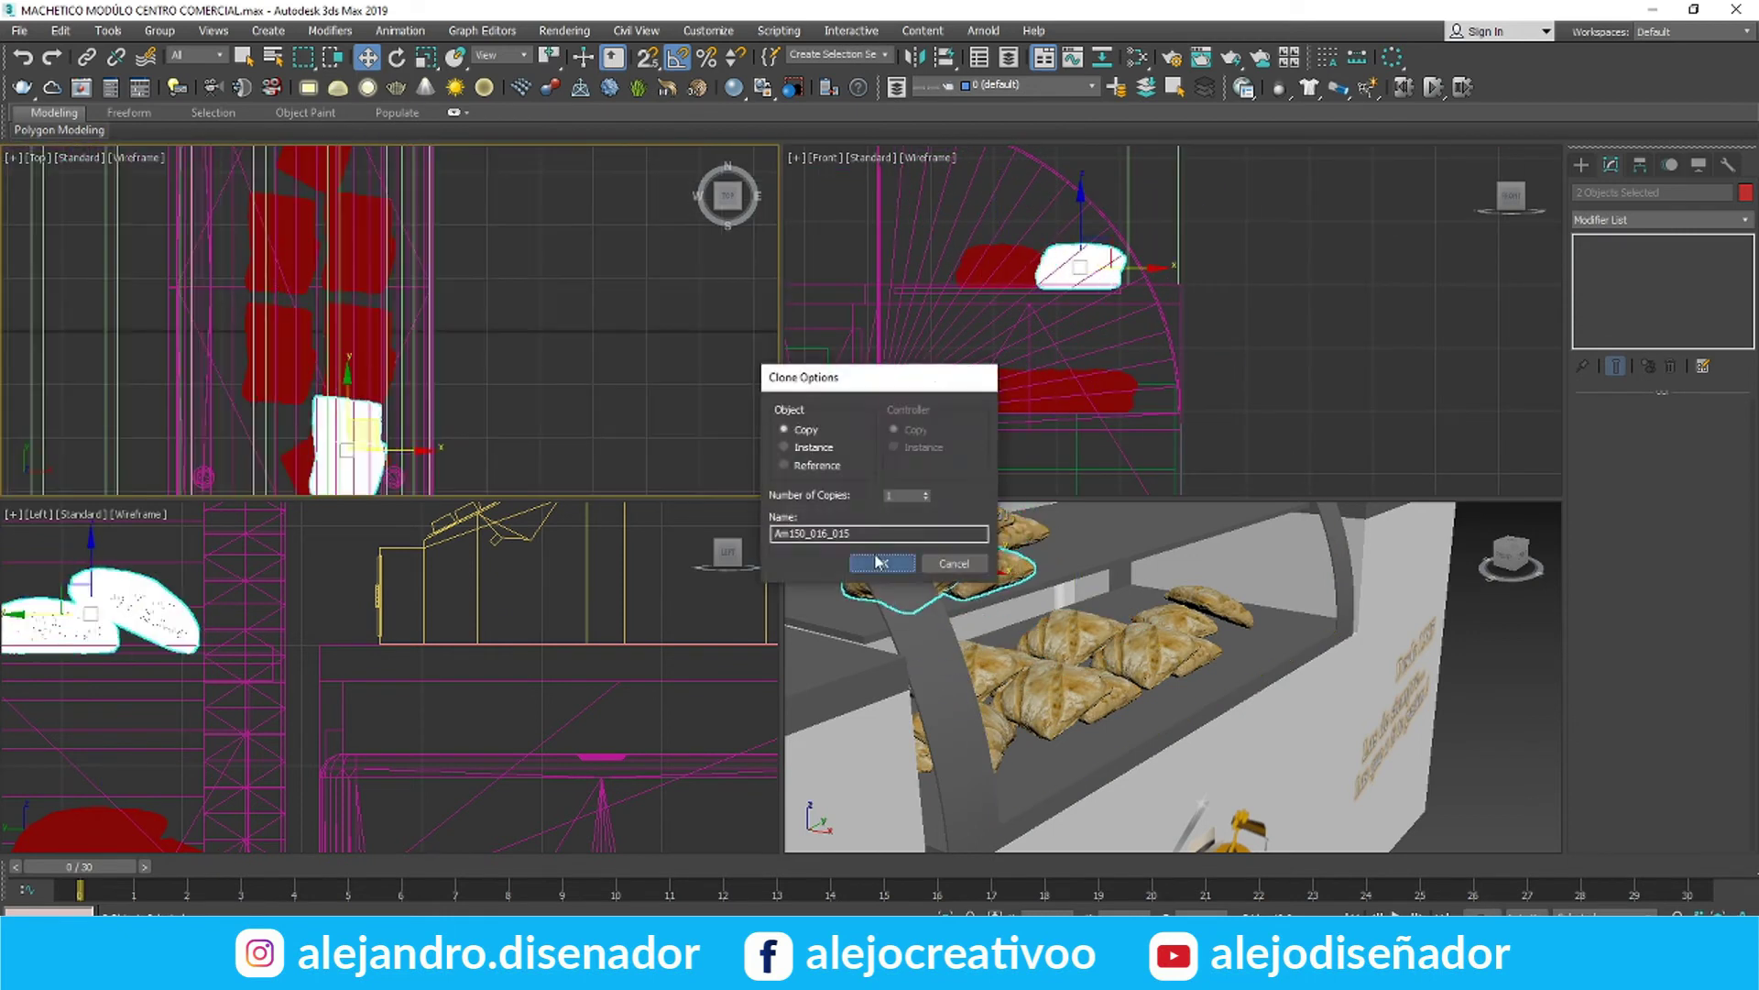
click(880, 561)
middle_drag(357, 421, 367, 324)
shift+drag(372, 315, 382, 194)
click(880, 562)
middle_drag(351, 329, 389, 486)
shift+drag(404, 362, 401, 252)
click(954, 561)
key(ctrl+z)
Clone a pastry pair with rotation to finish the arrangement on the upper shelf
click(397, 57)
shift+drag(489, 339, 486, 449)
click(880, 562)
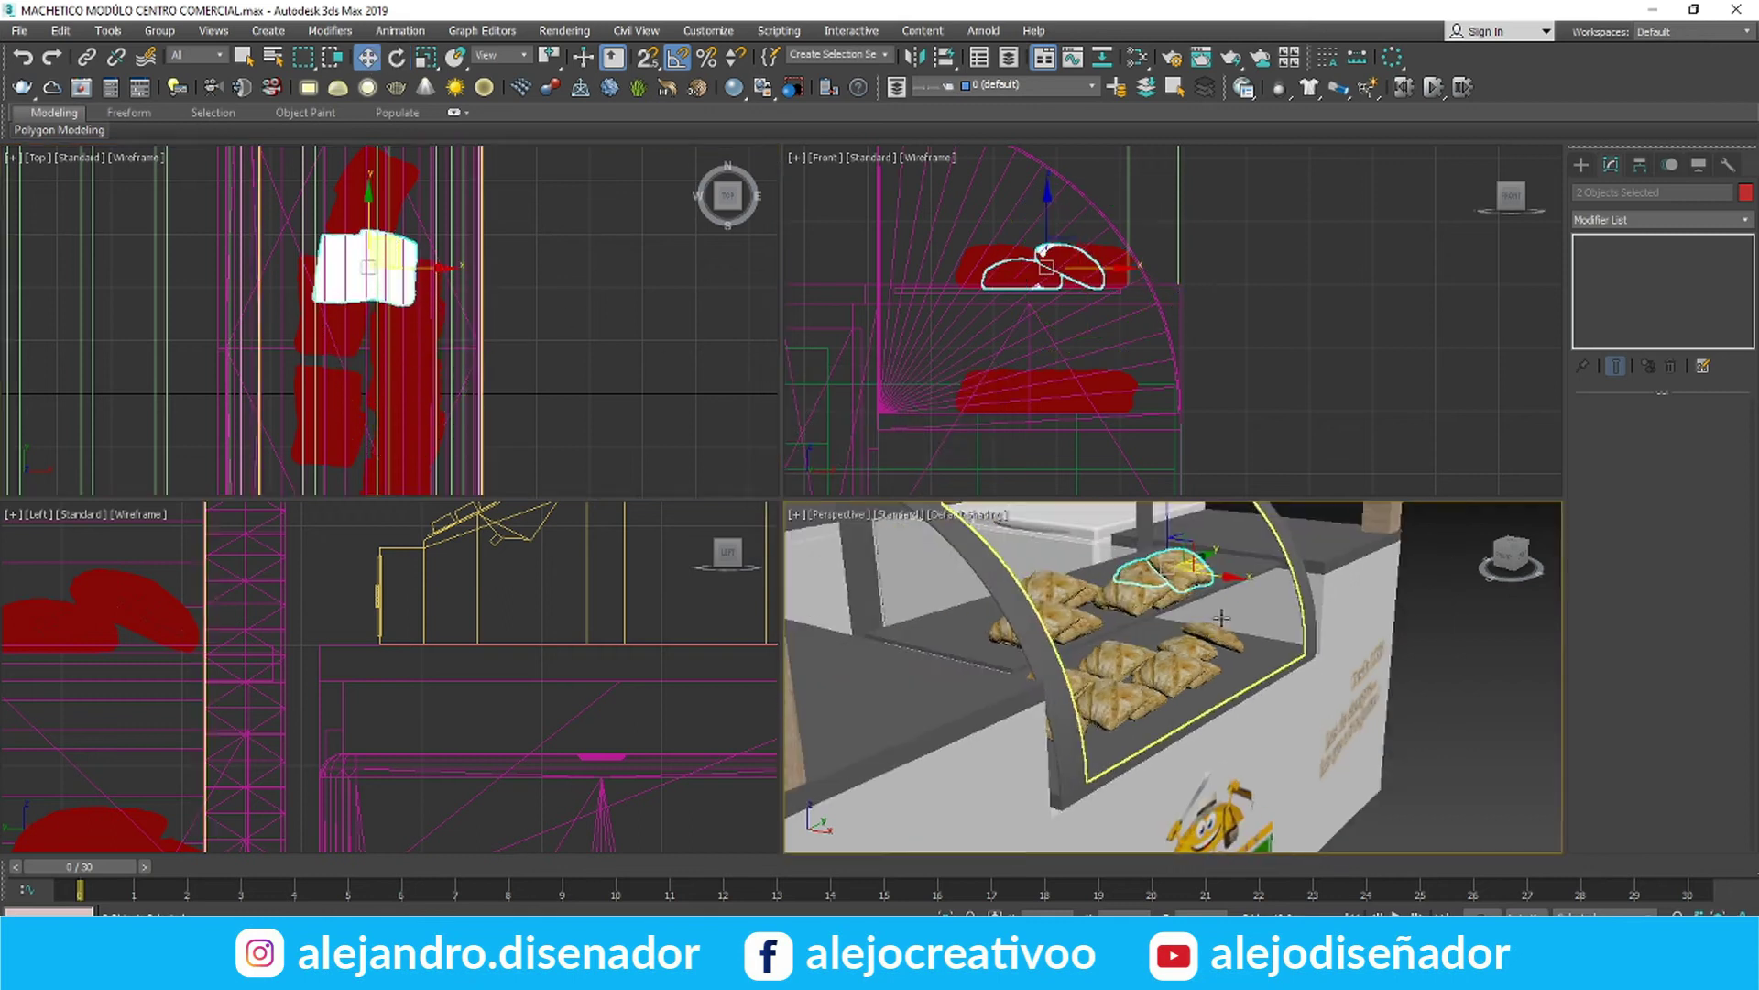
click(877, 562)
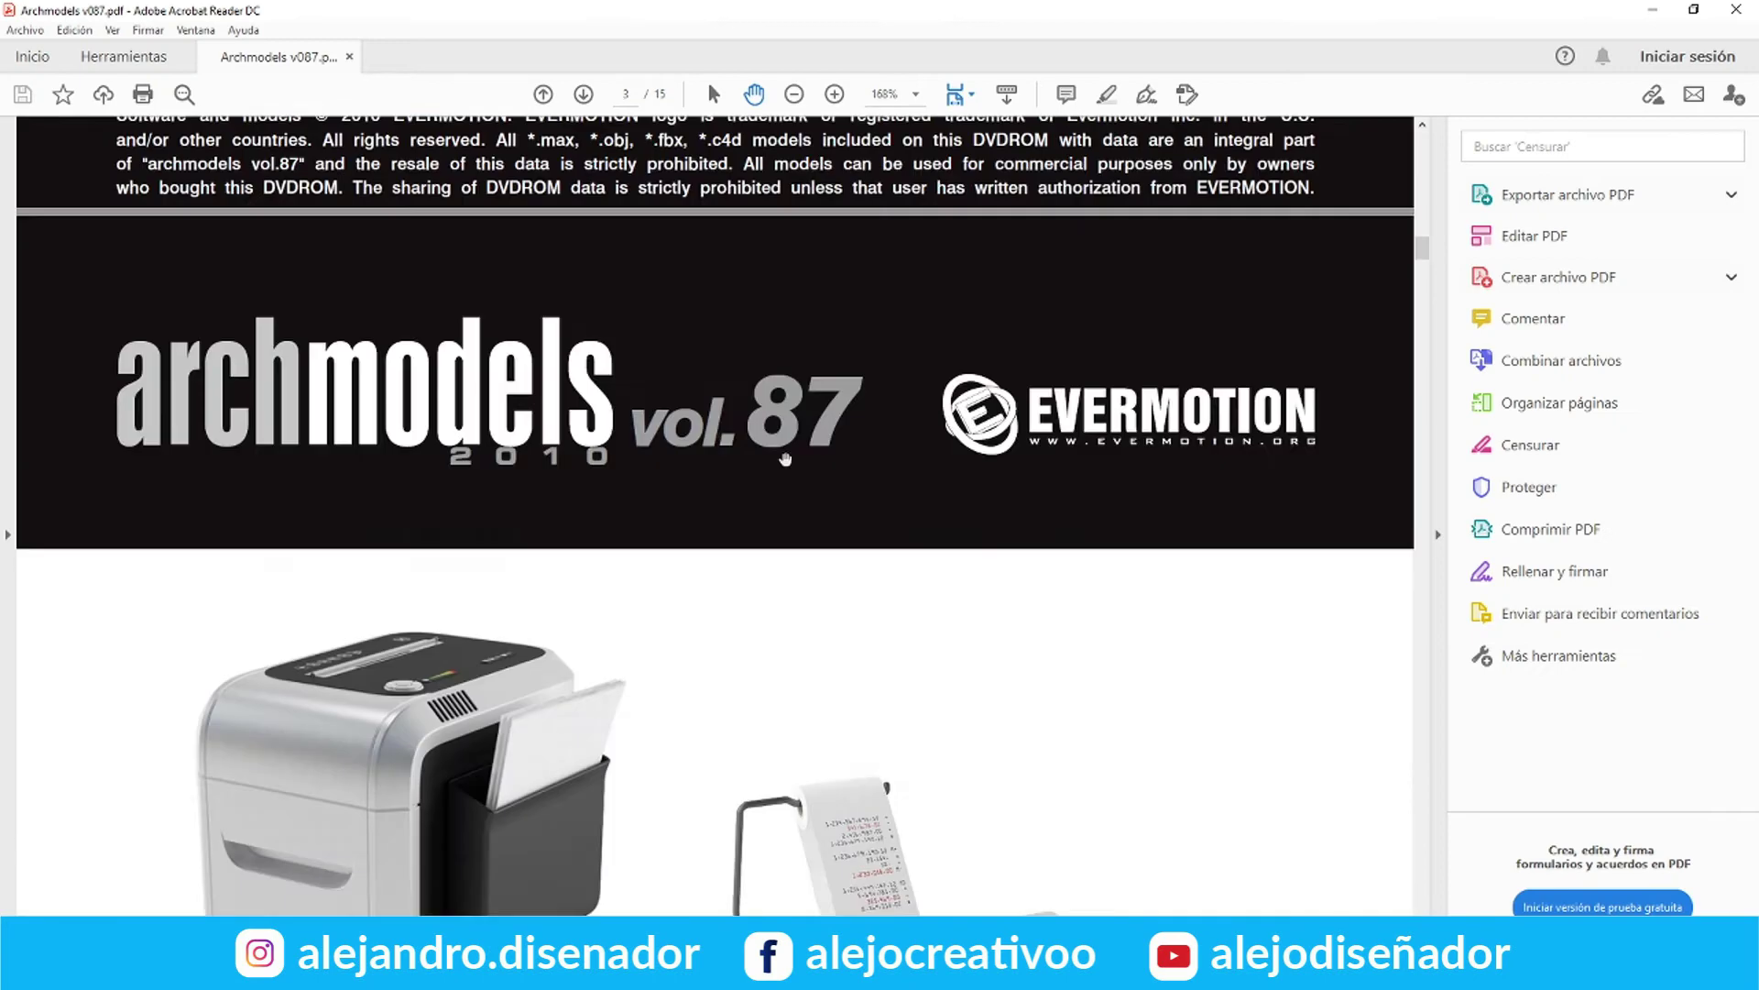
Browse the Archmodels vol. 87 catalogue and bring the 028.max coffee machine into the scene
scroll(702, 675, down, 15)
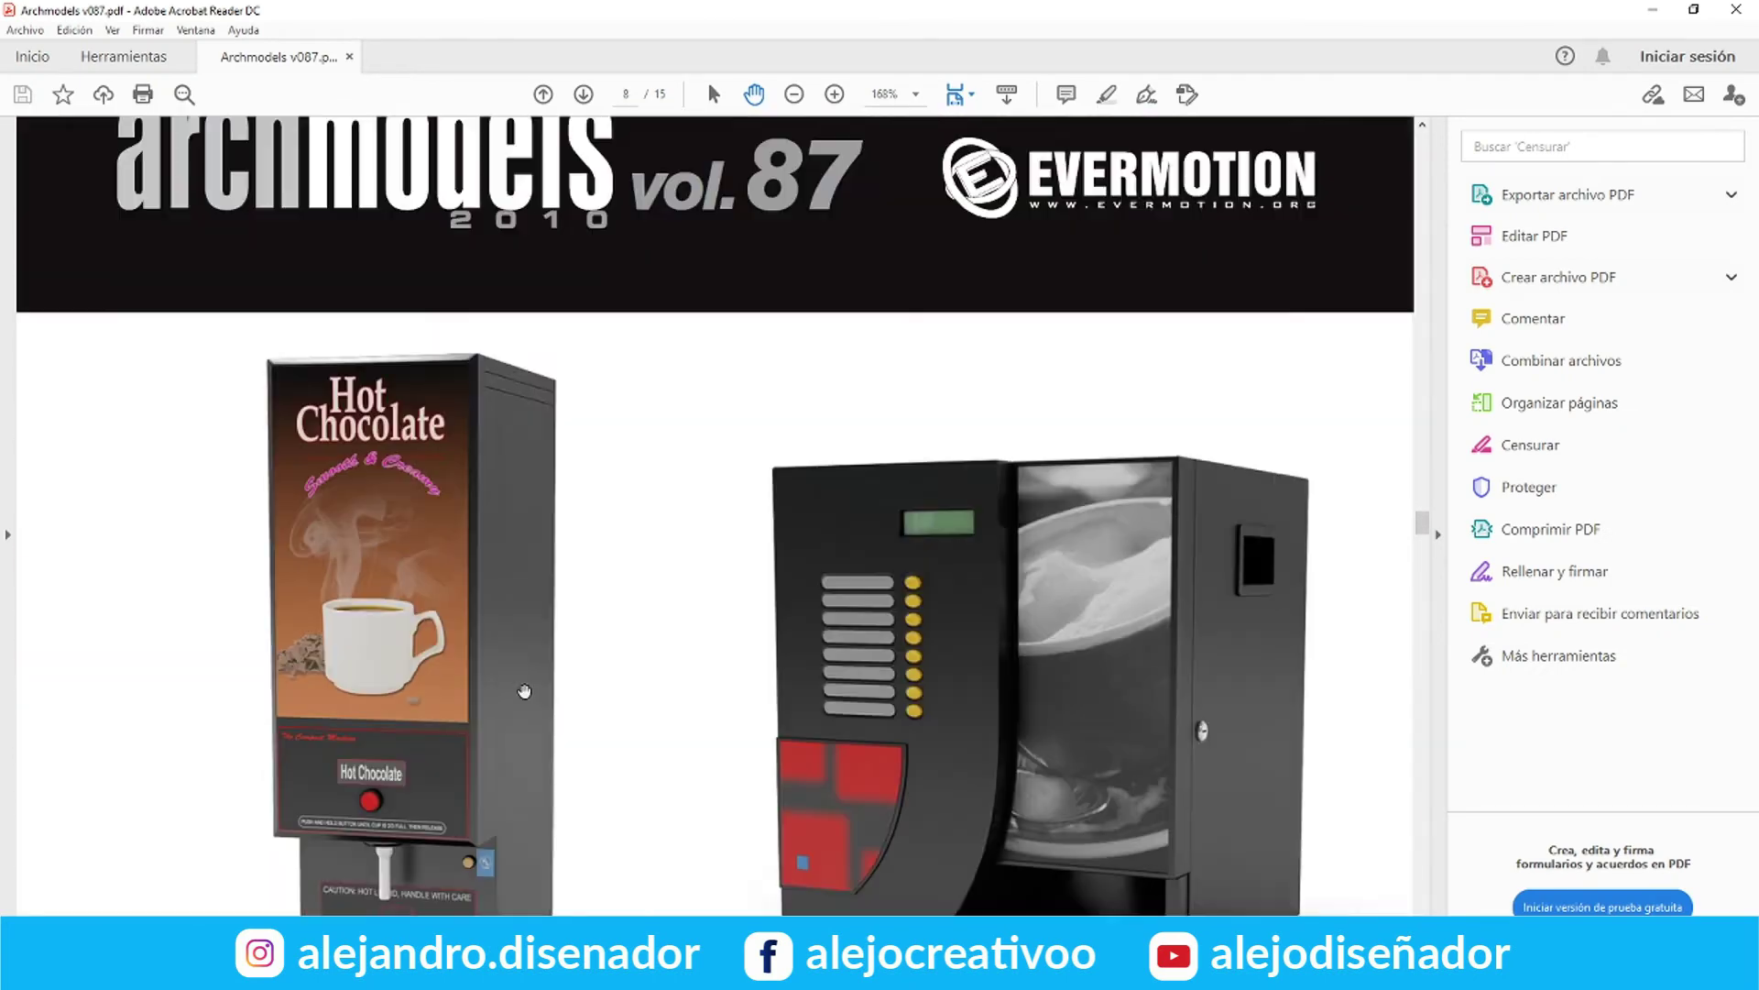
click(283, 640)
drag(283, 640, 1097, 713)
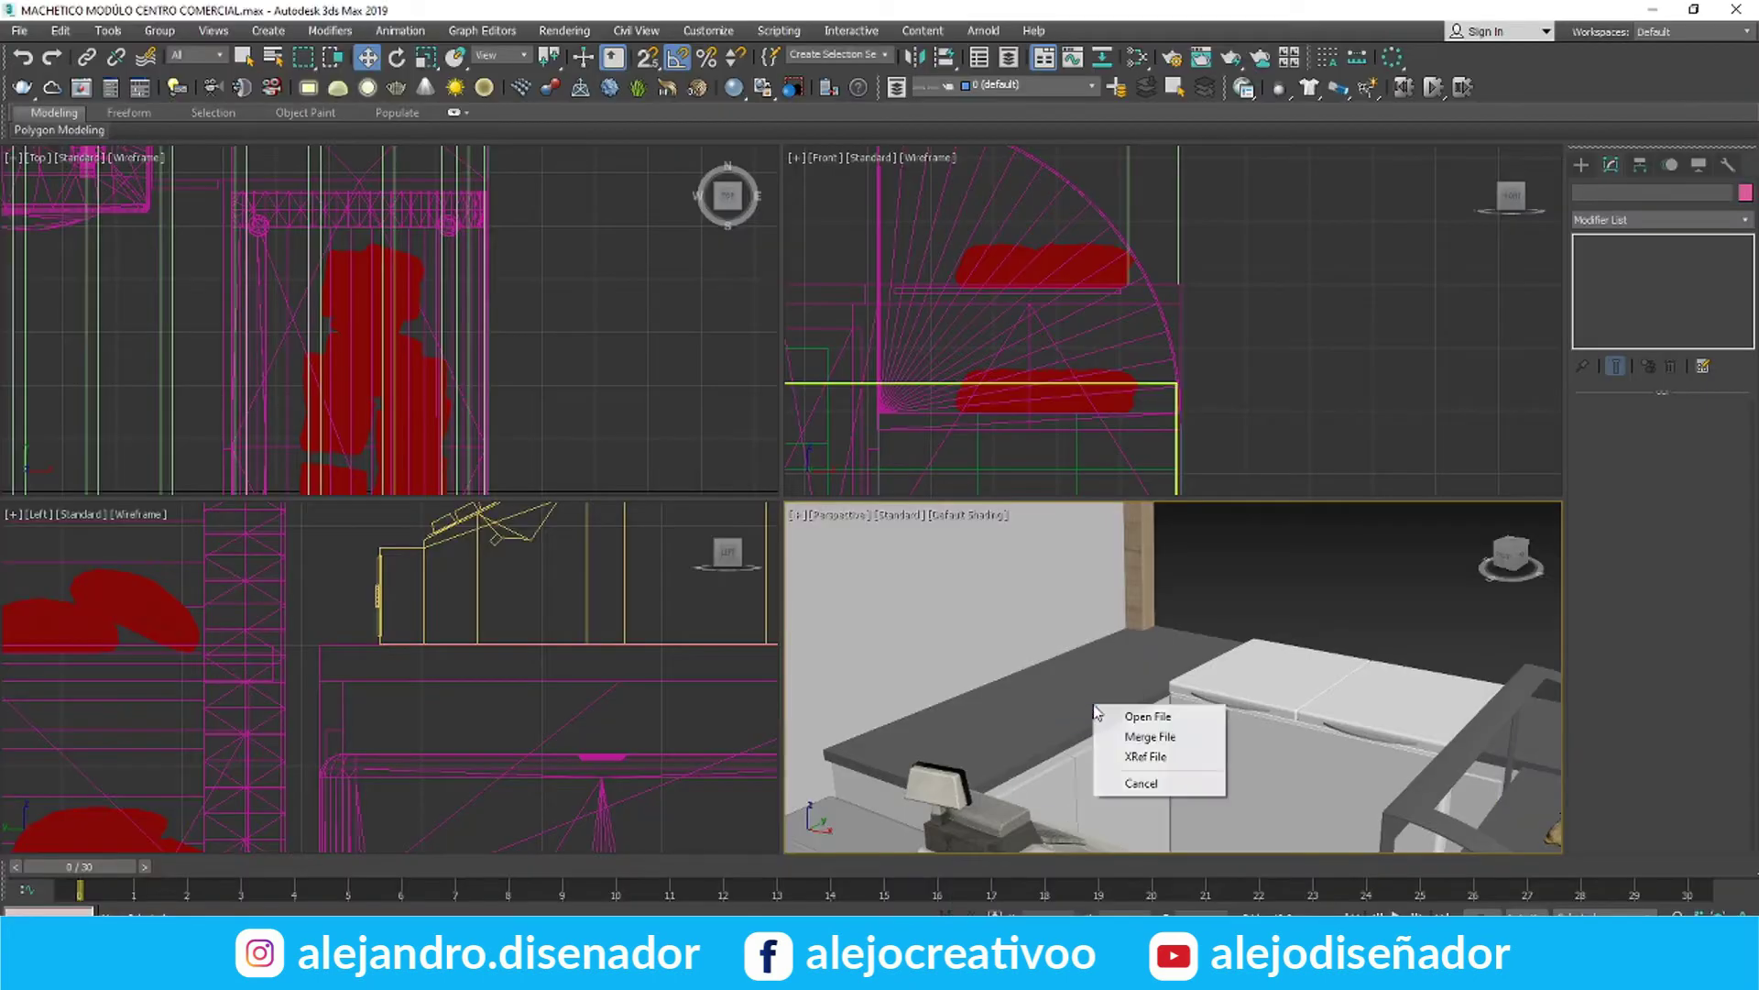
Rotate the coffee machine in plan and move it over the worktop along the kiosk's rear wall
scroll(749, 459, down, 6)
click(396, 57)
drag(409, 240, 404, 146)
click(369, 57)
middle_drag(401, 314, 342, 228)
drag(290, 159, 413, 376)
click(1391, 972)
click(1303, 806)
click(1392, 971)
click(426, 57)
click(368, 57)
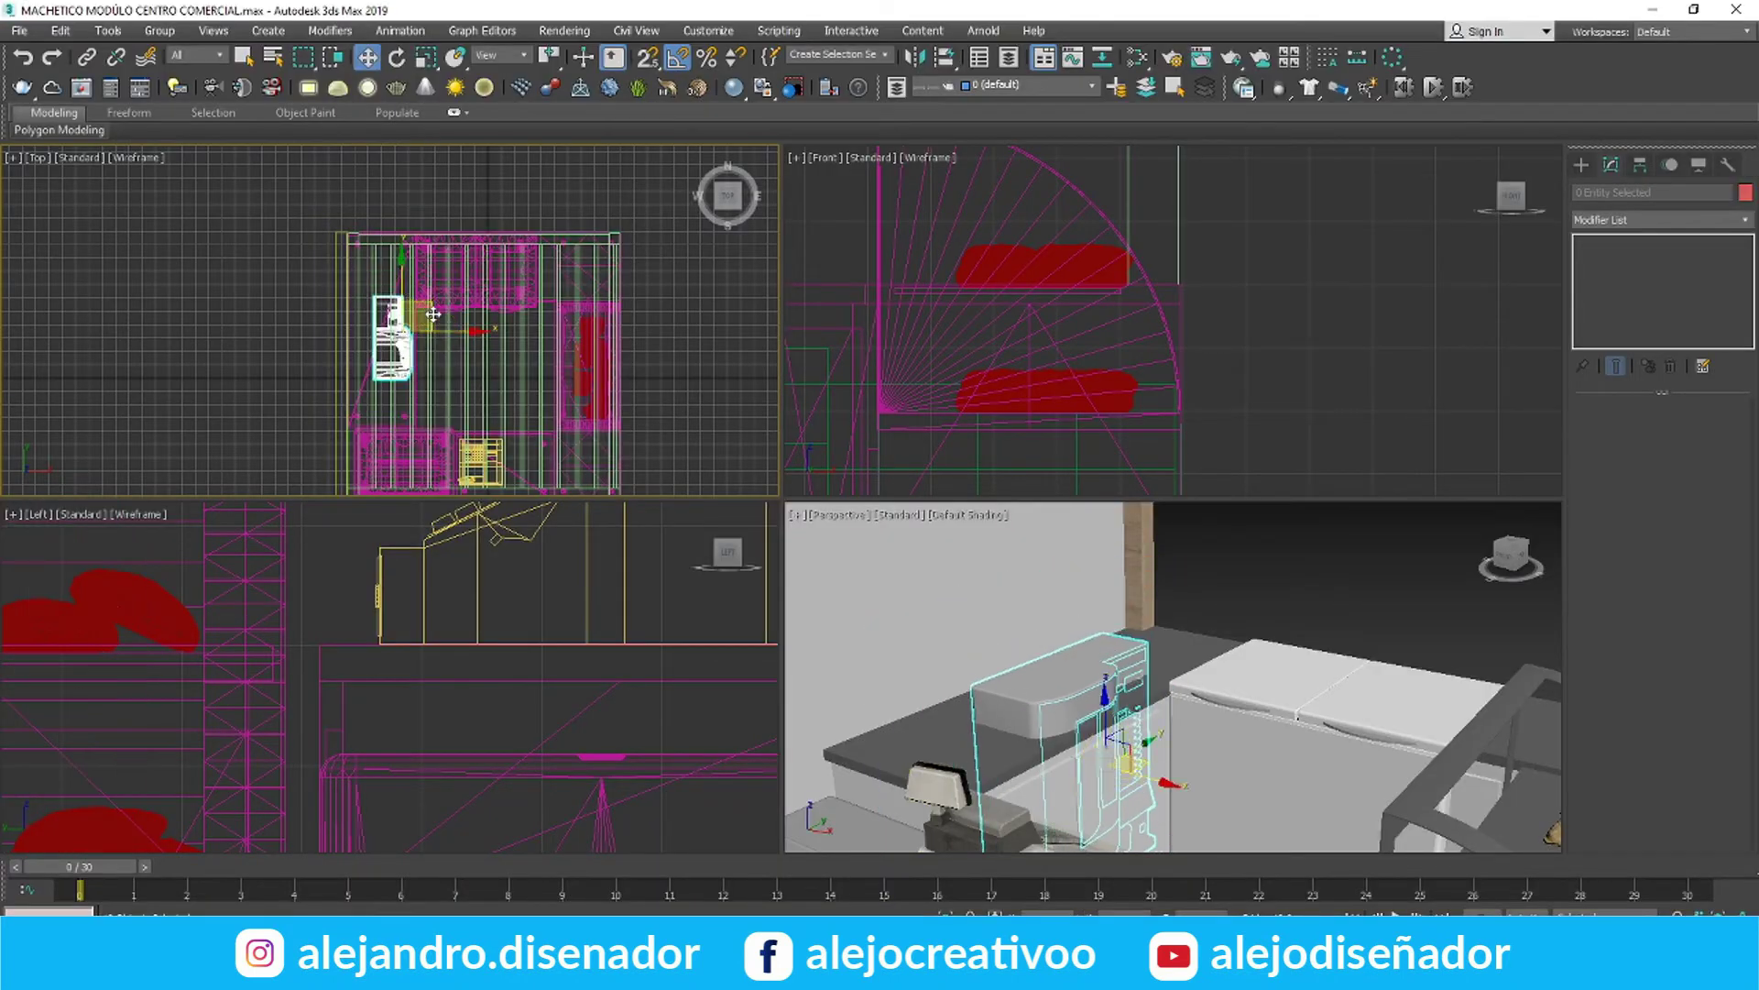
Raise the coffee machine to worktop height and place it in the corner of the counter
scroll(632, 632, down, 5)
drag(190, 674, 189, 547)
scroll(192, 559, up, 3)
middle_drag(193, 559, 444, 541)
drag(441, 587, 442, 507)
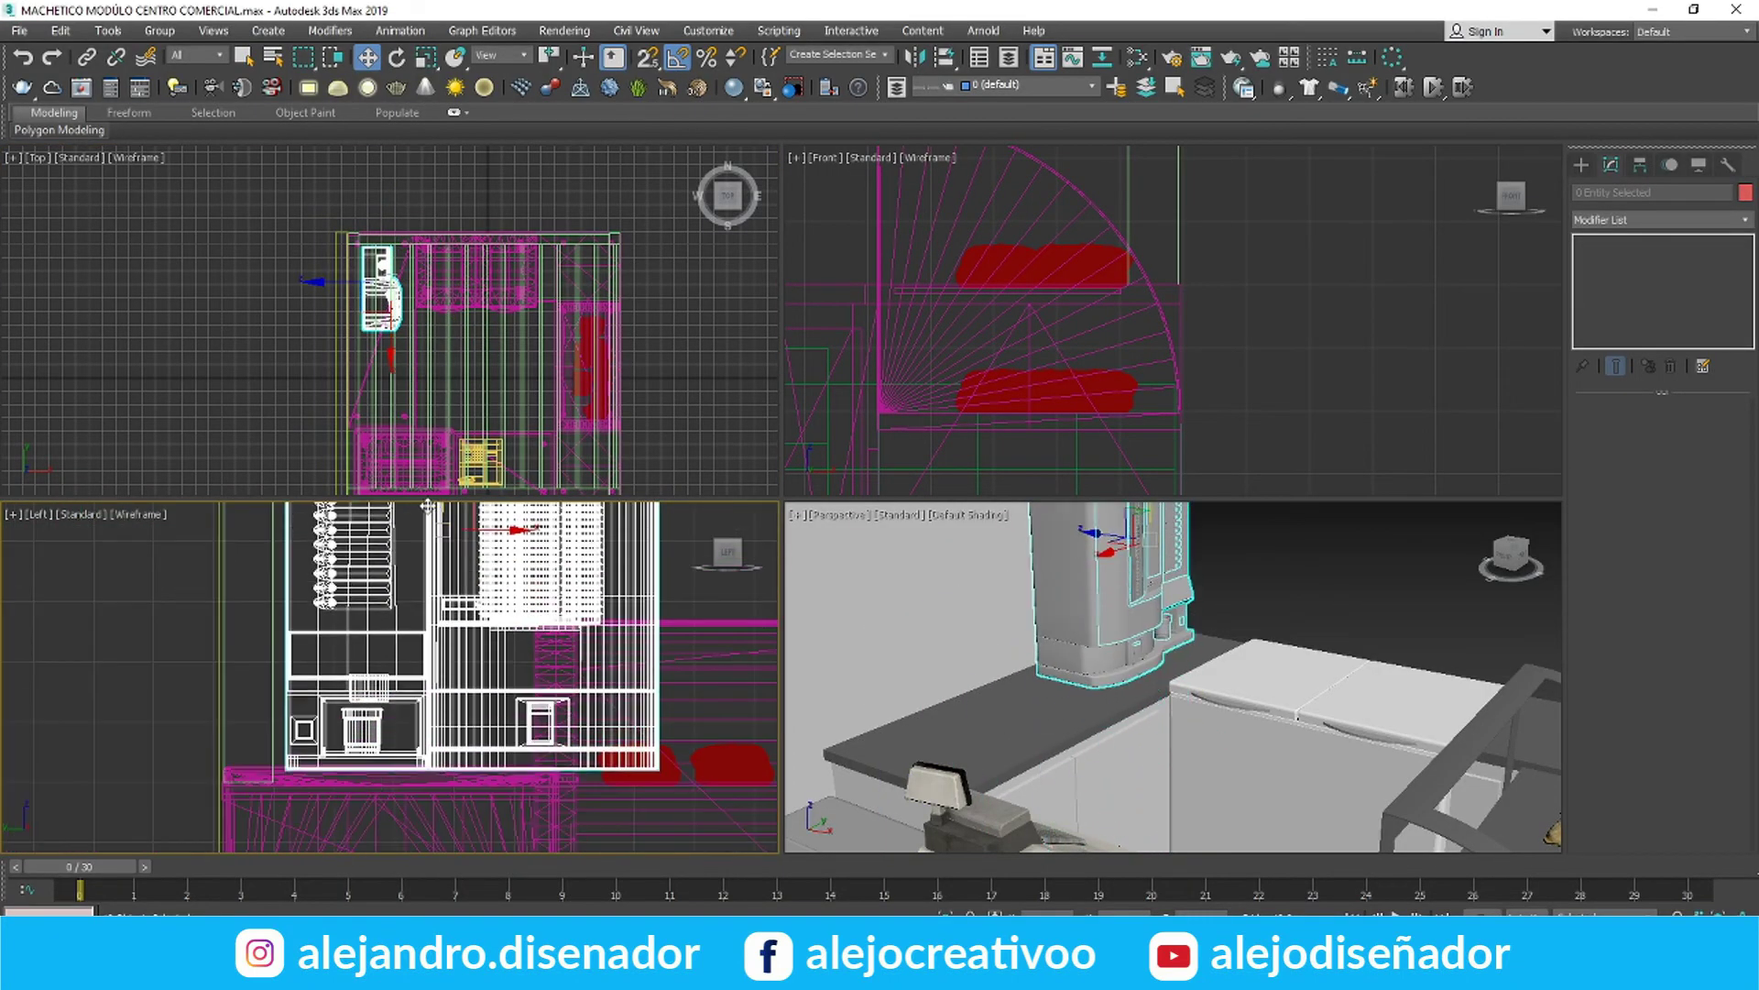
middle_drag(423, 563, 404, 606)
drag(423, 526, 424, 529)
middle_drag(1173, 605, 1150, 687)
scroll(375, 289, up, 6)
Scale the coffee machine down uniformly and seat it on the worktop in the corner
click(427, 57)
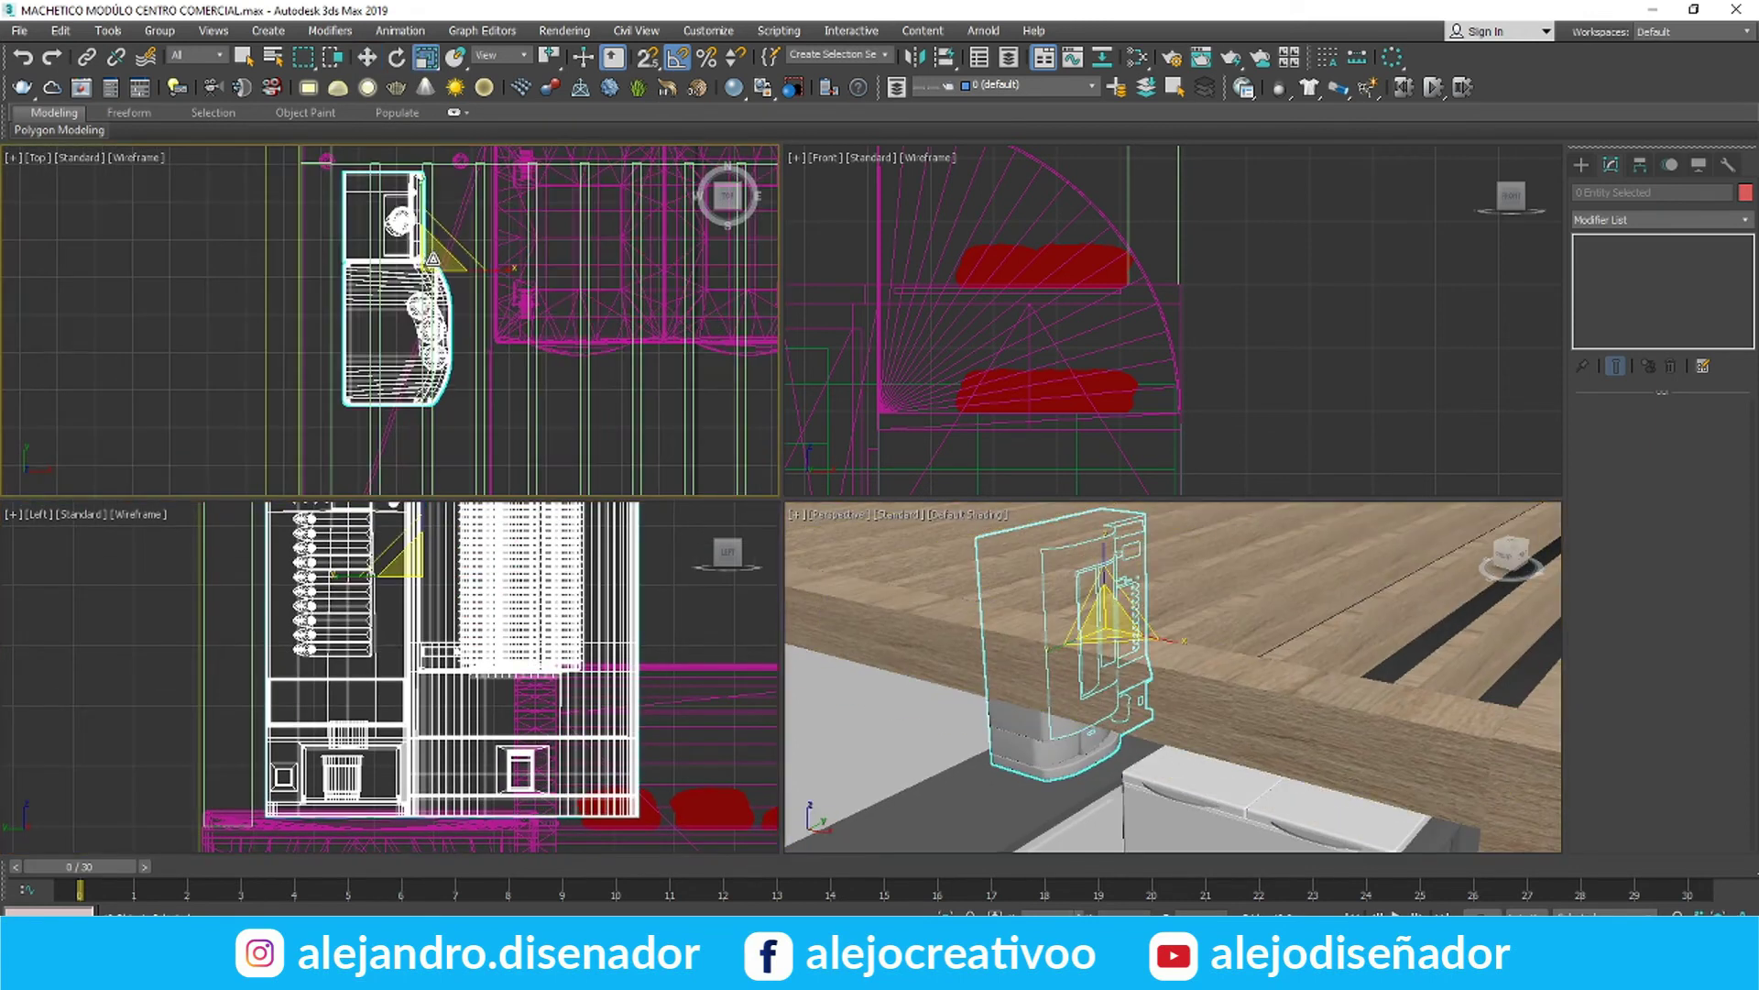
drag(433, 260, 435, 311)
scroll(458, 630, down, 4)
click(368, 57)
scroll(352, 618, up, 3)
drag(463, 580, 419, 648)
middle_drag(1090, 605, 1116, 513)
scroll(1164, 623, up, 3)
drag(1255, 591, 1194, 579)
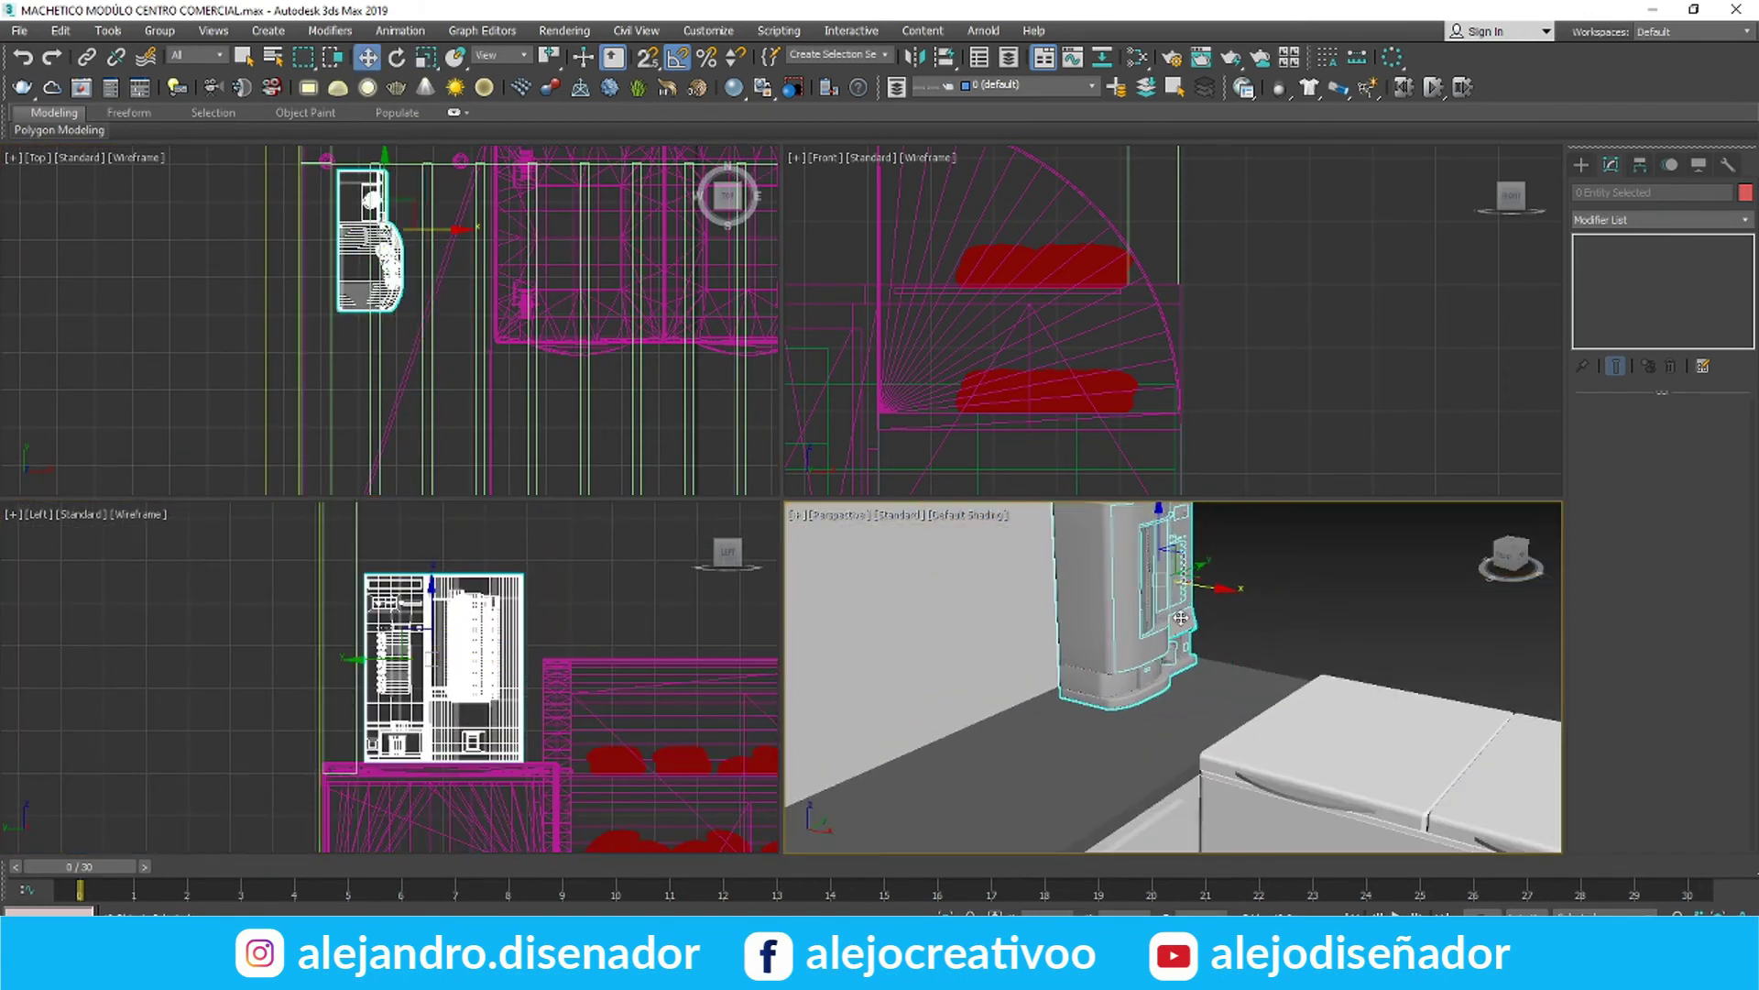
Attach all the separate parts of the coffee machine into one editable mesh
click(1357, 587)
scroll(1206, 699, down, 5)
key(alt+w)
alt+middle_drag(1017, 587, 947, 424)
scroll(917, 513, down, 5)
click(916, 440)
click(1613, 734)
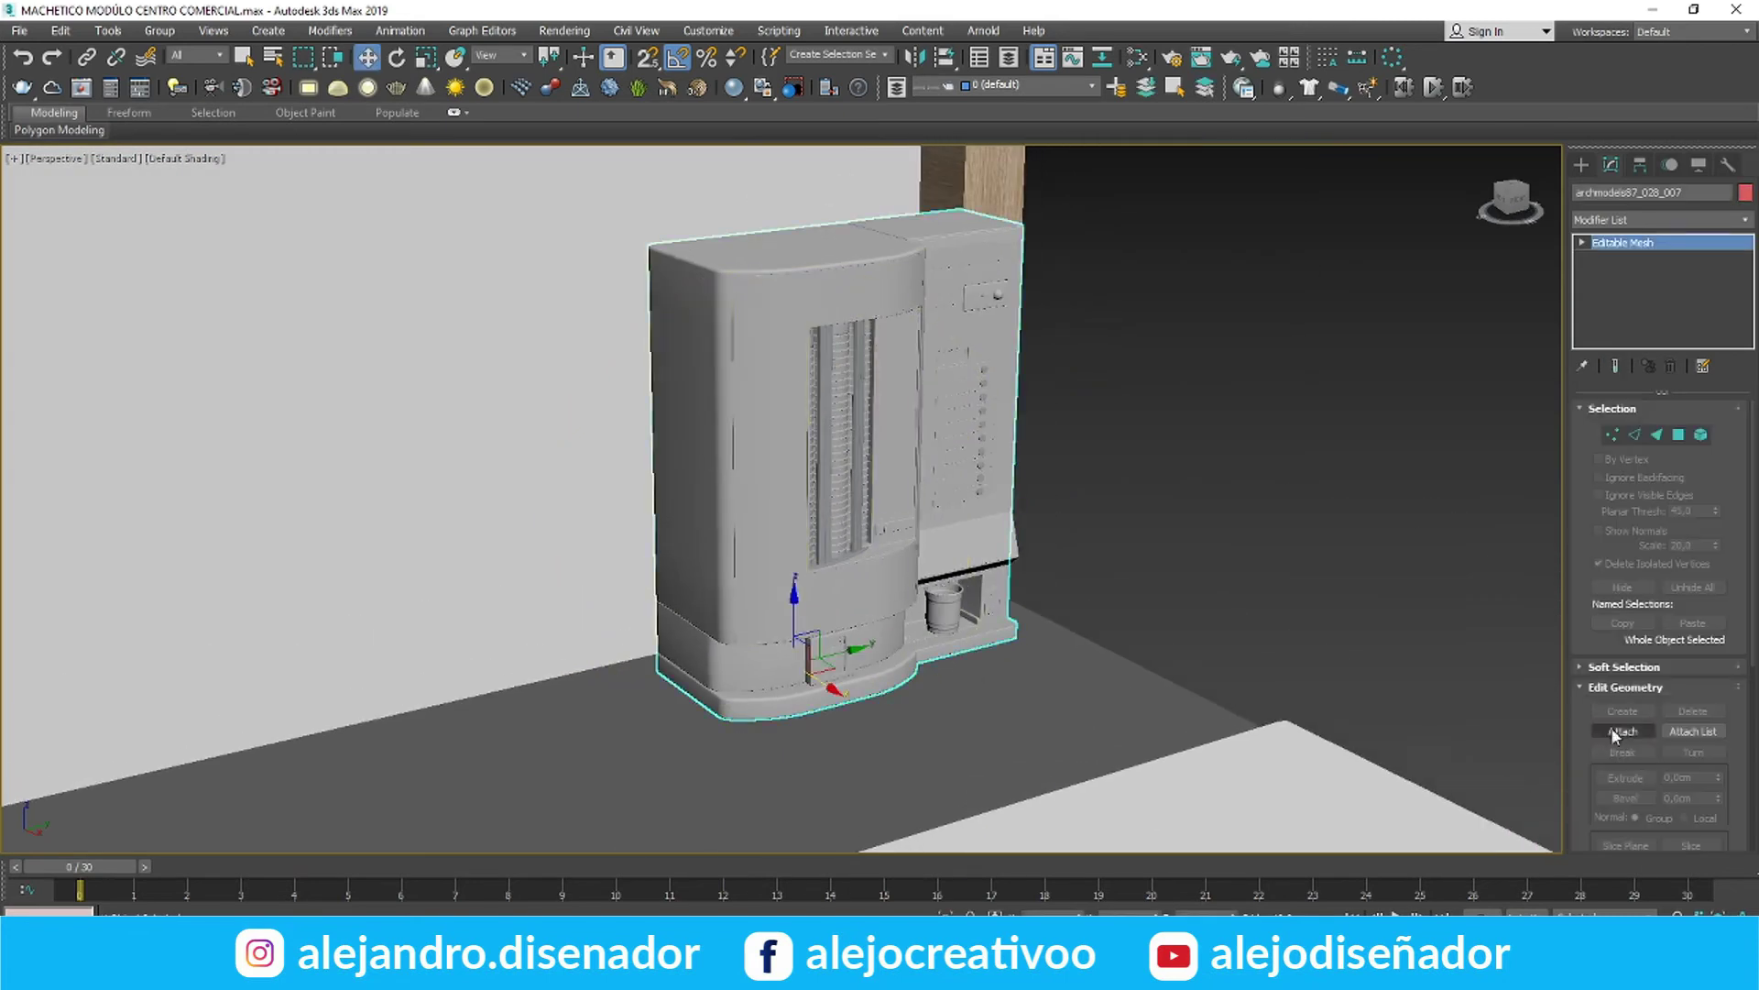
click(1623, 731)
click(973, 330)
click(975, 460)
click(971, 596)
click(975, 461)
click(982, 425)
click(976, 459)
click(990, 394)
click(1007, 458)
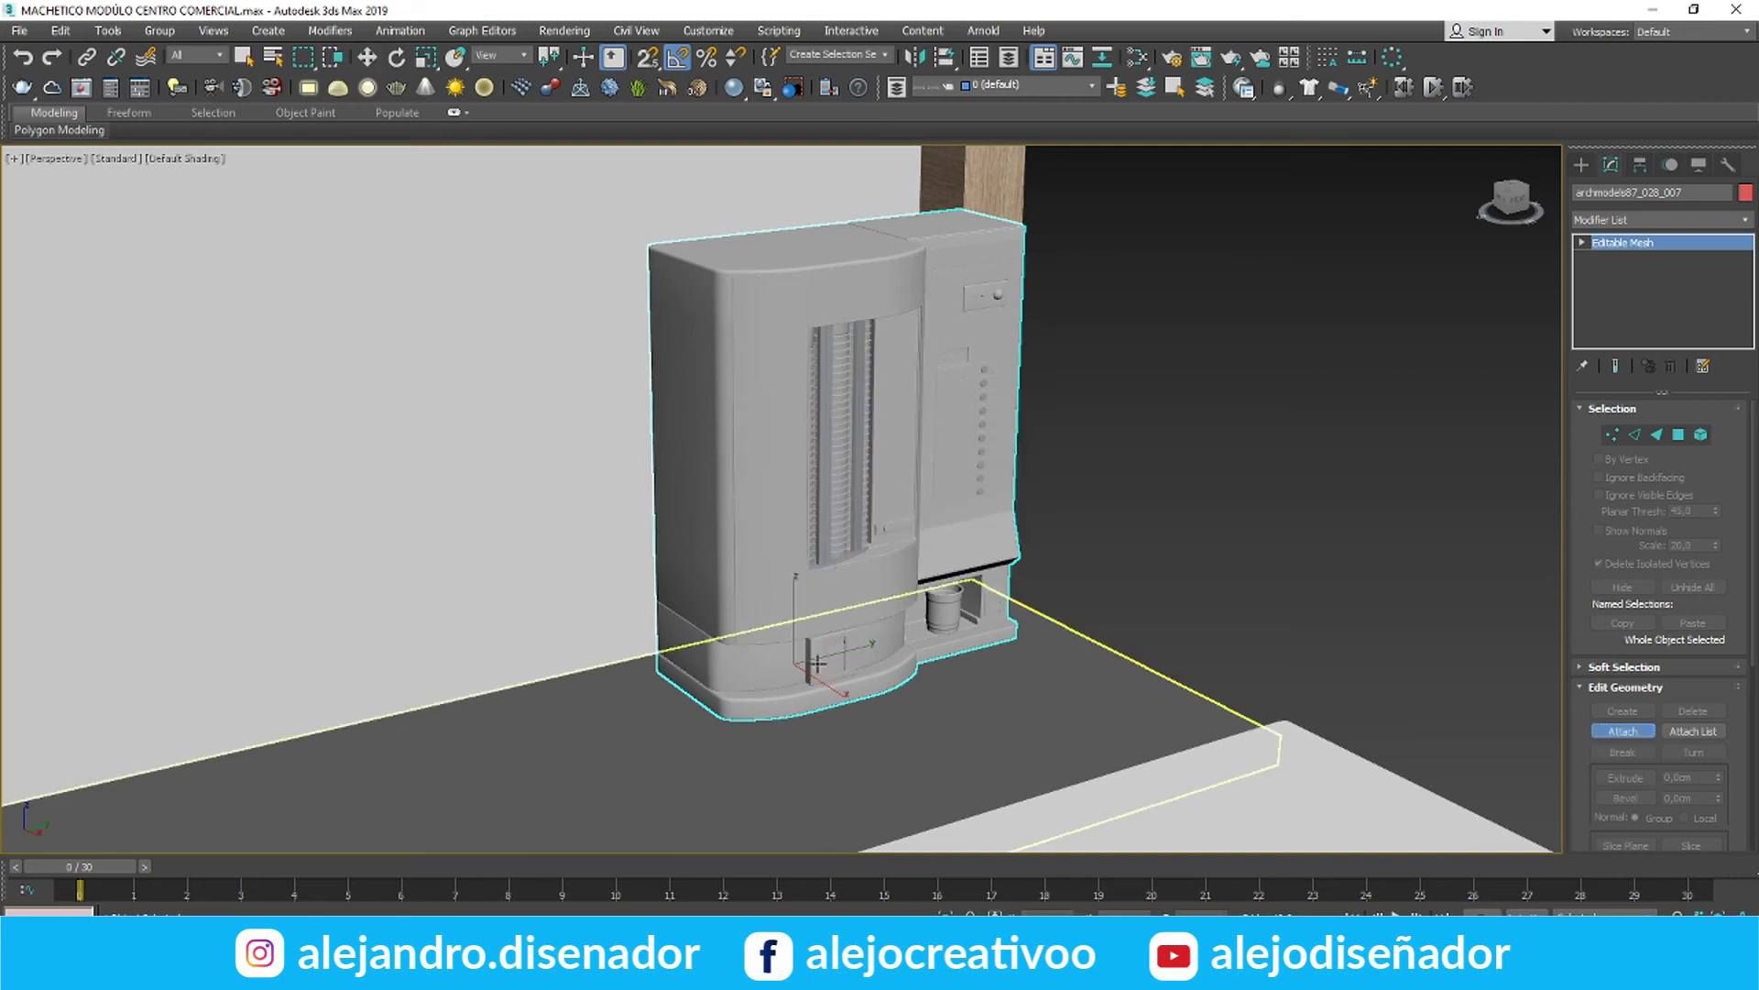
Load the coffee machine's material and relink archmodels87_028_007.jpg, archmodels87_028_002.jpg and archmodels87_028_004.jpg from the vol. 87 textures folder
key(m)
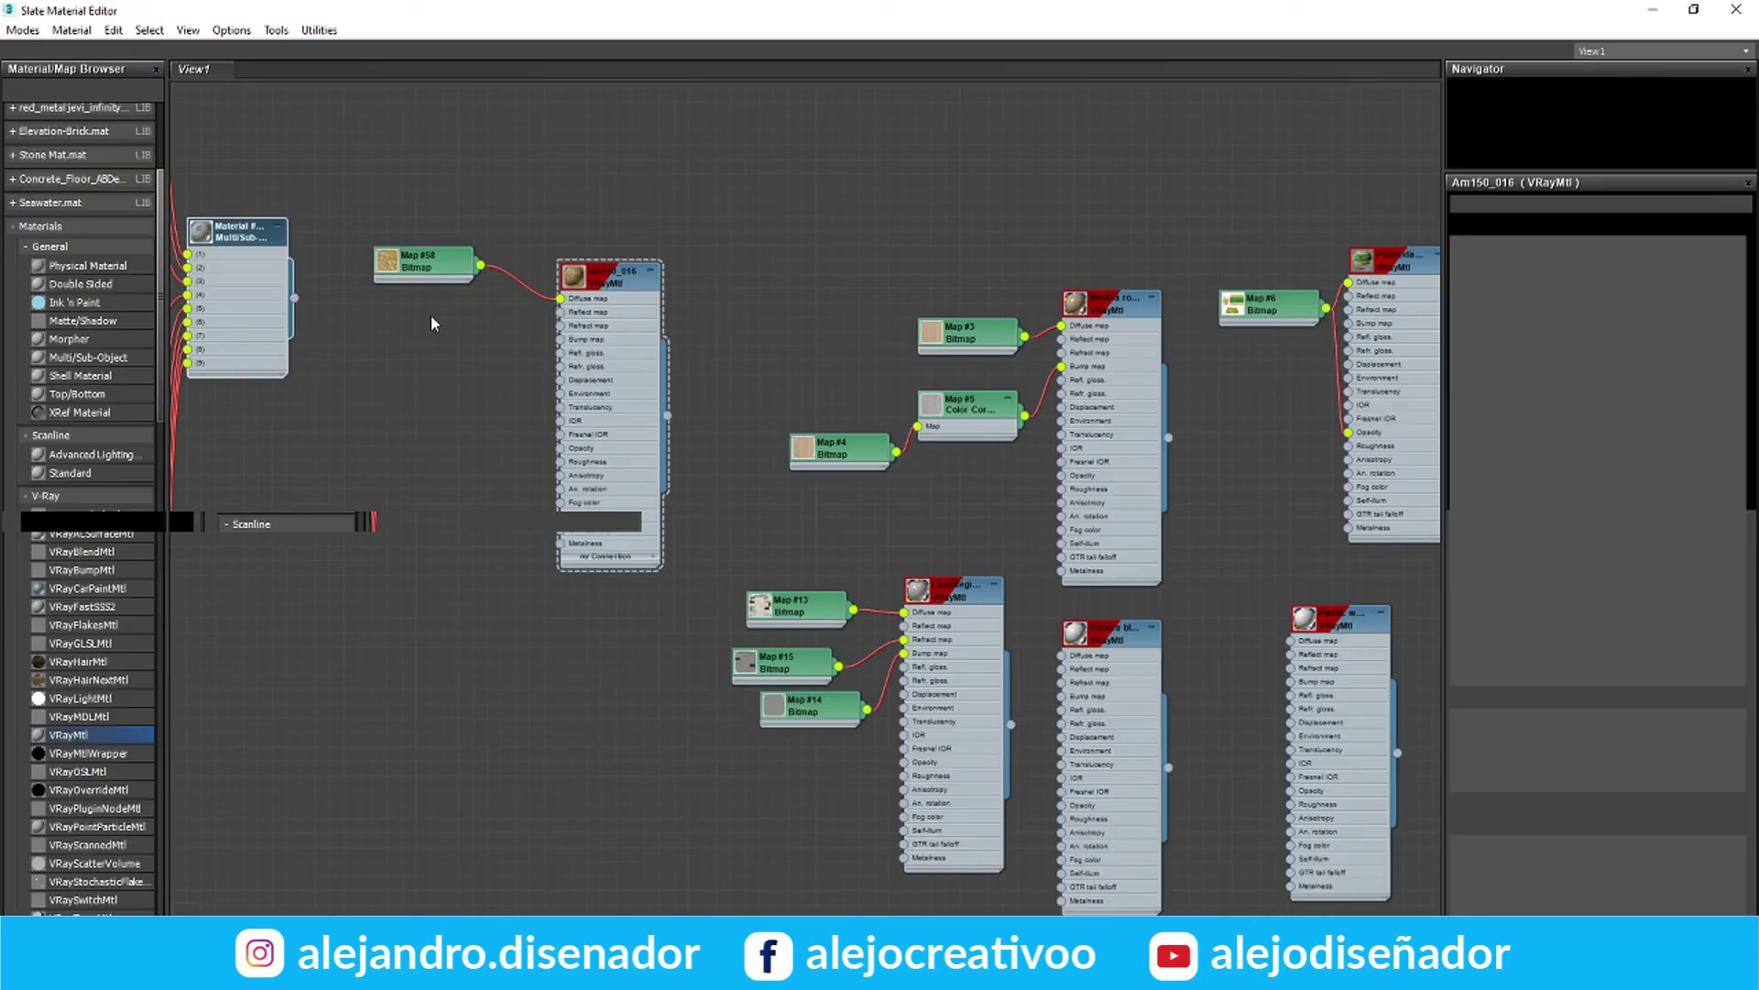
right_click(561, 275)
mouse_move(595, 533)
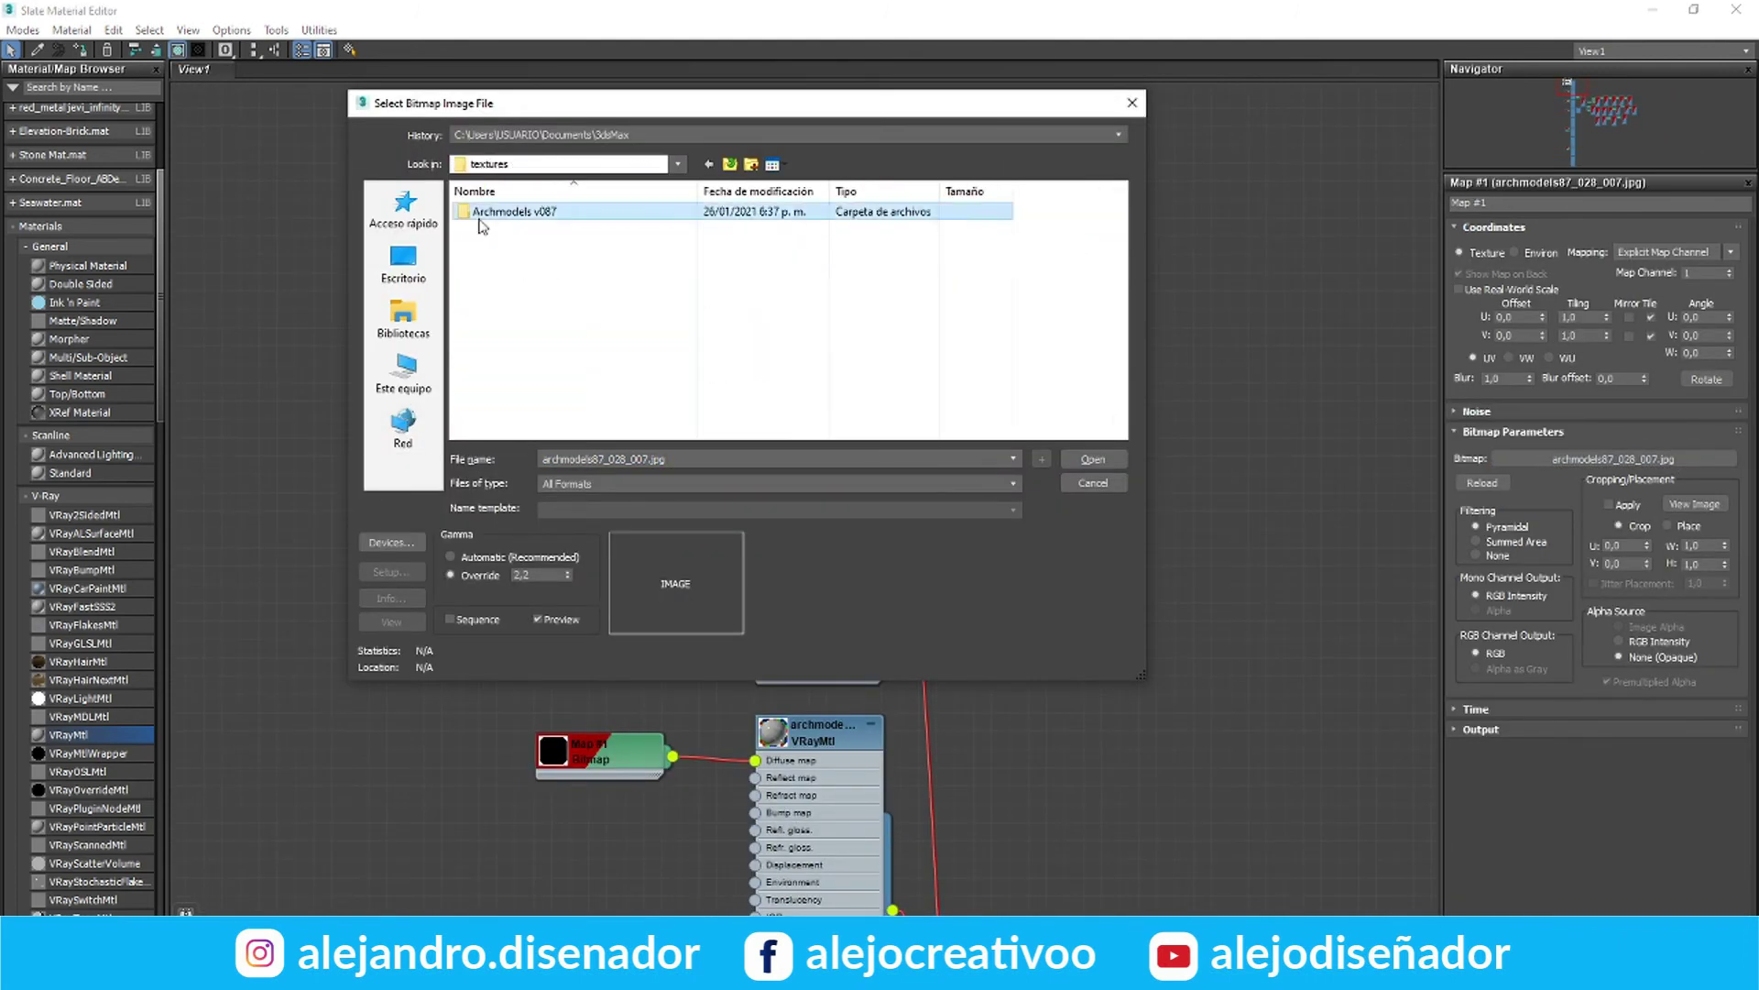
click(1090, 459)
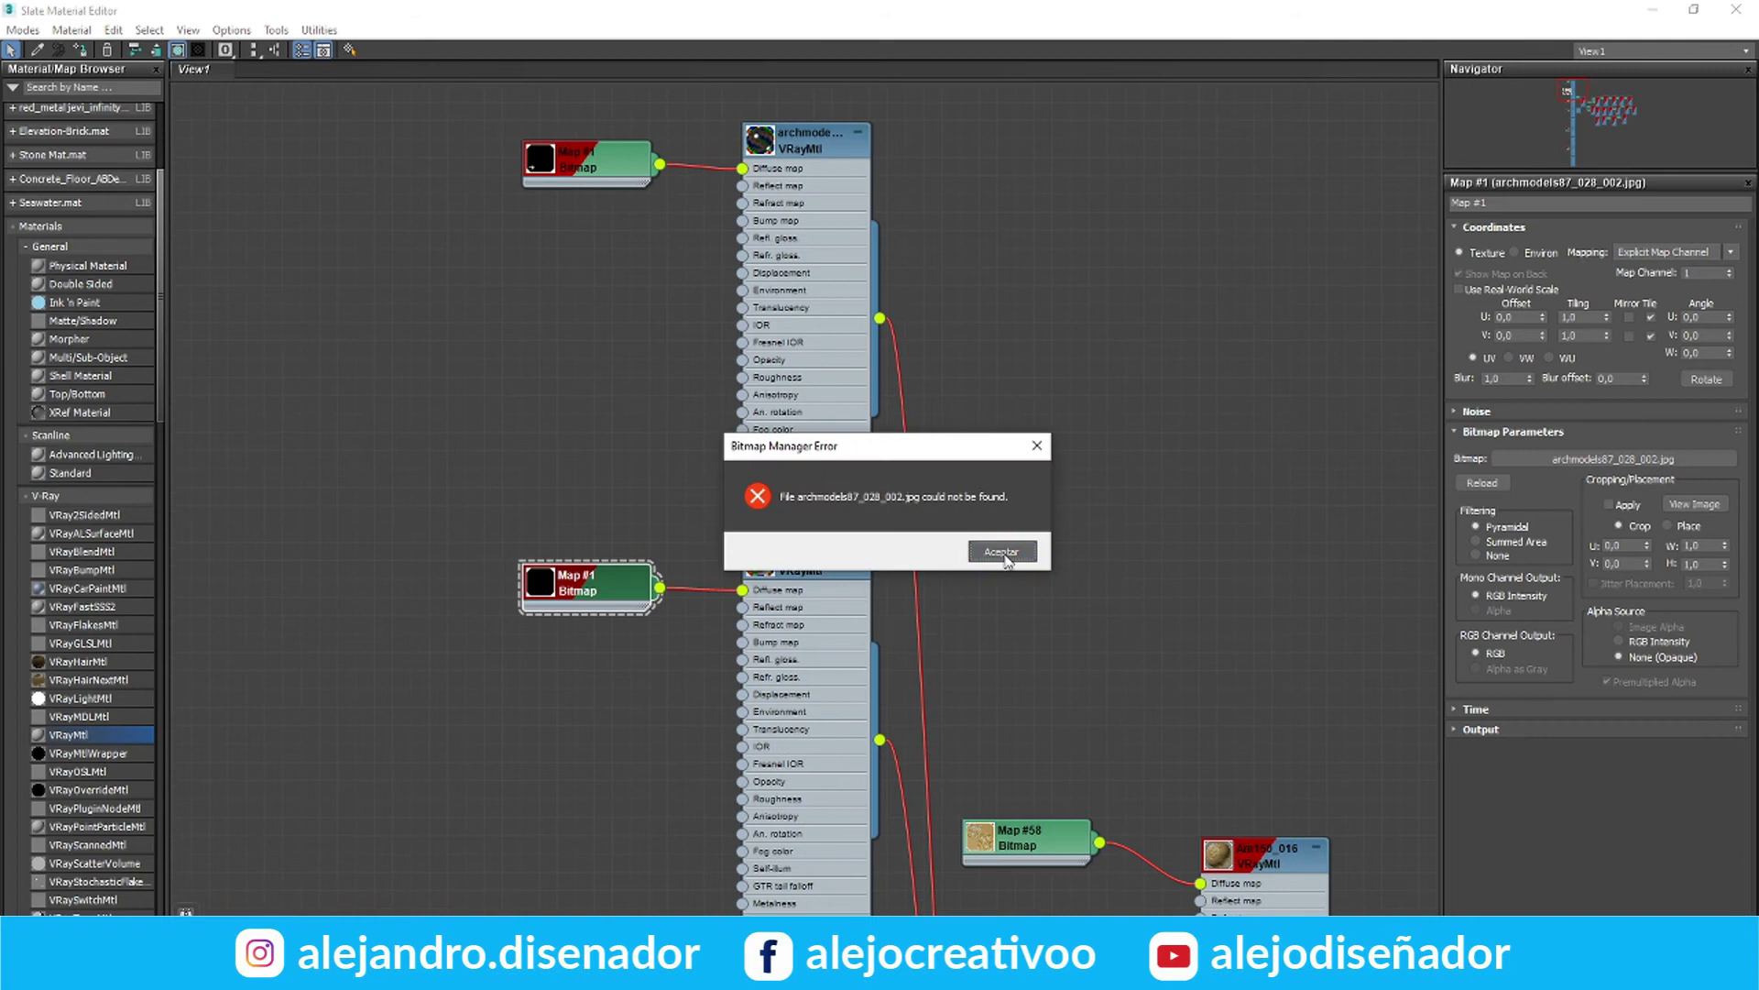
click(1003, 553)
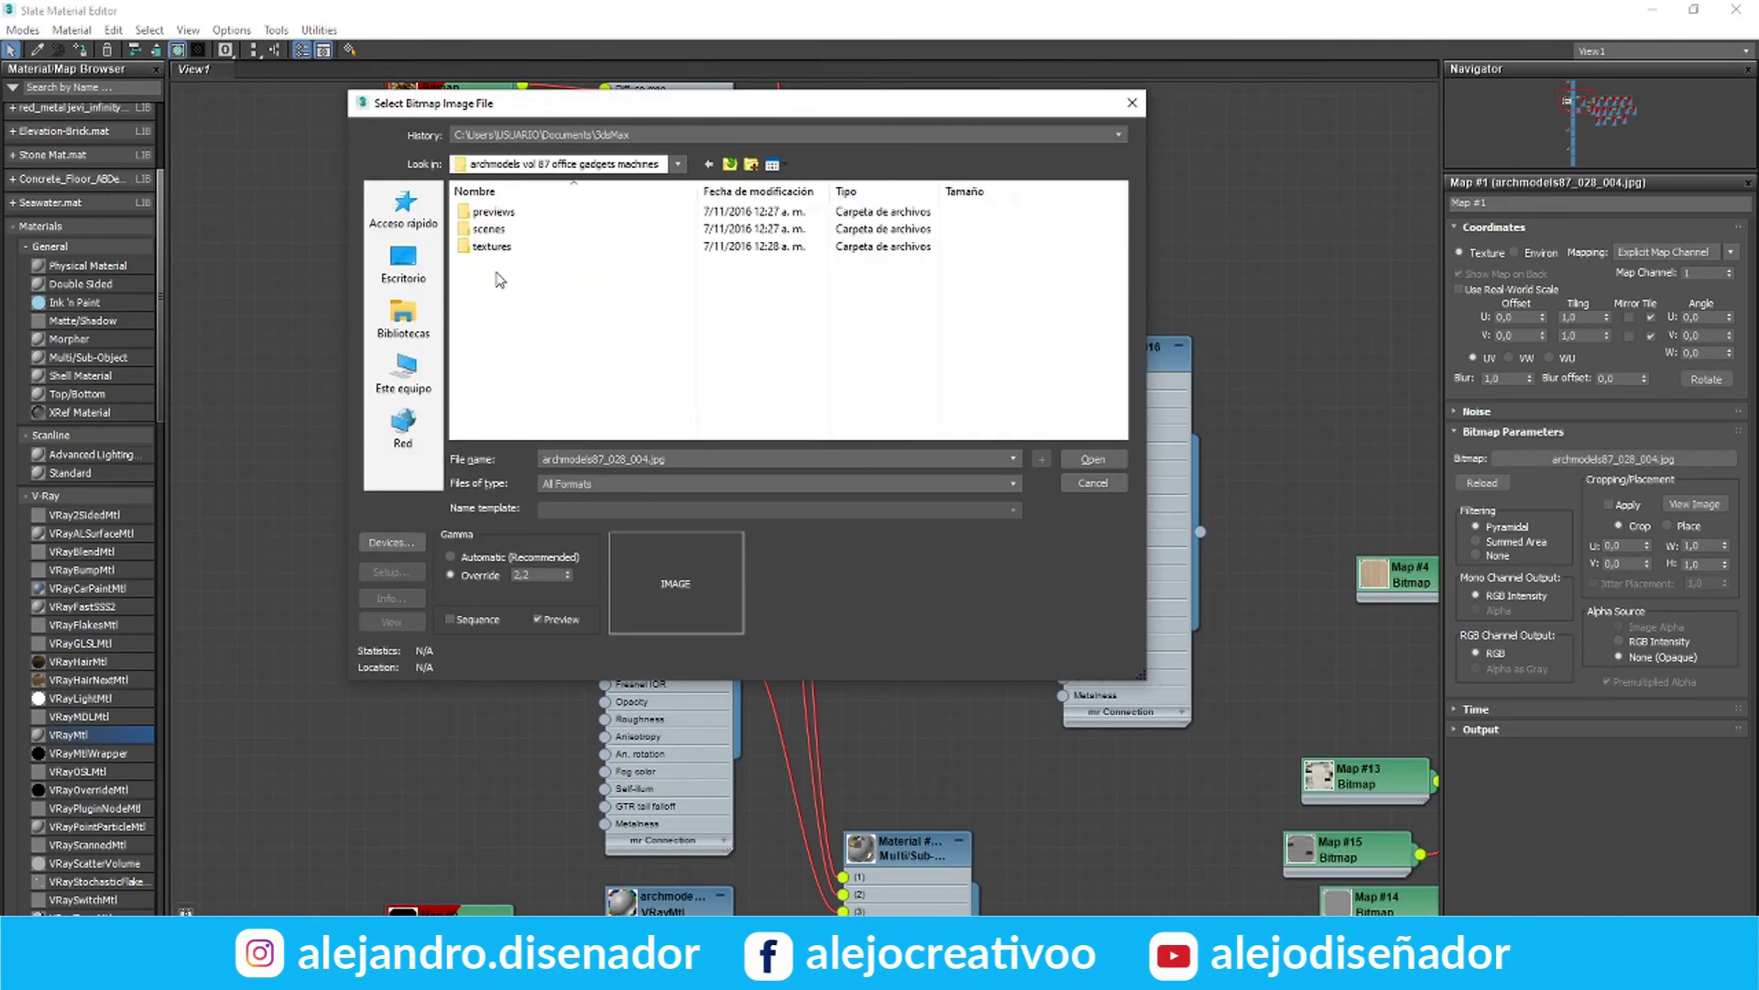
double_click(491, 247)
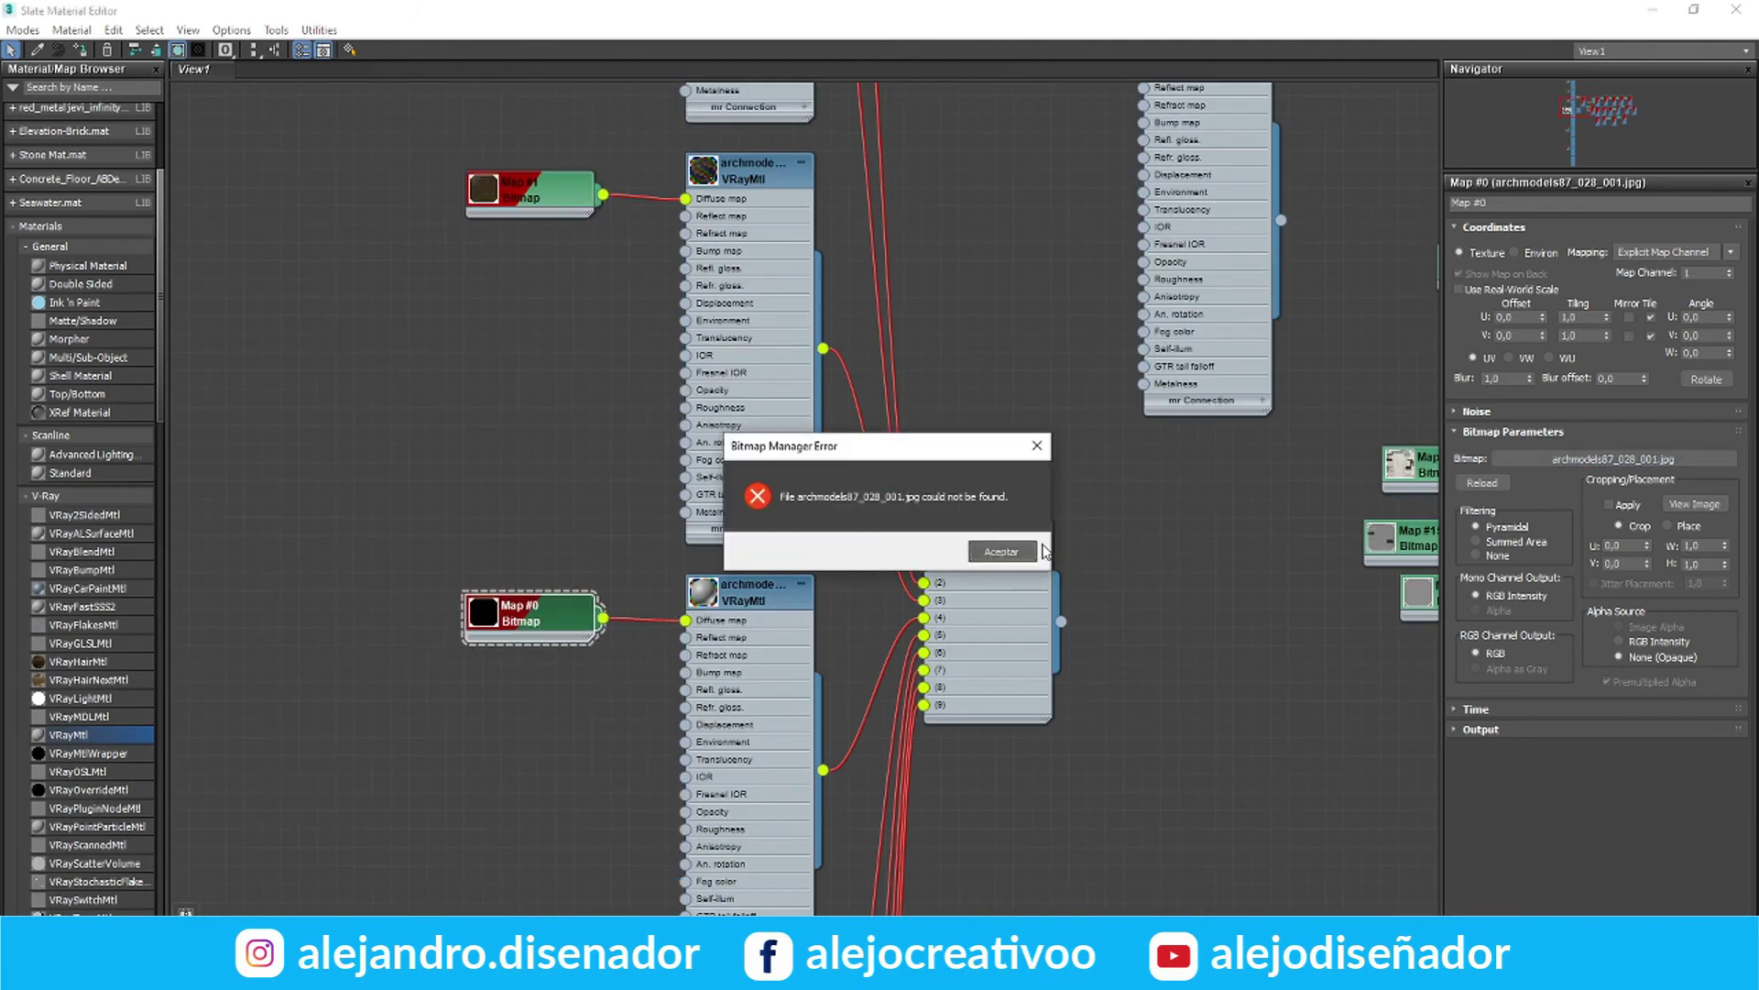
Relink the coffee machine's remaining missing bitmaps, including archmodels87_028_001.jpg and archmodels87_028_005.jpg, from the Archmodels v087 textures folder
click(1008, 551)
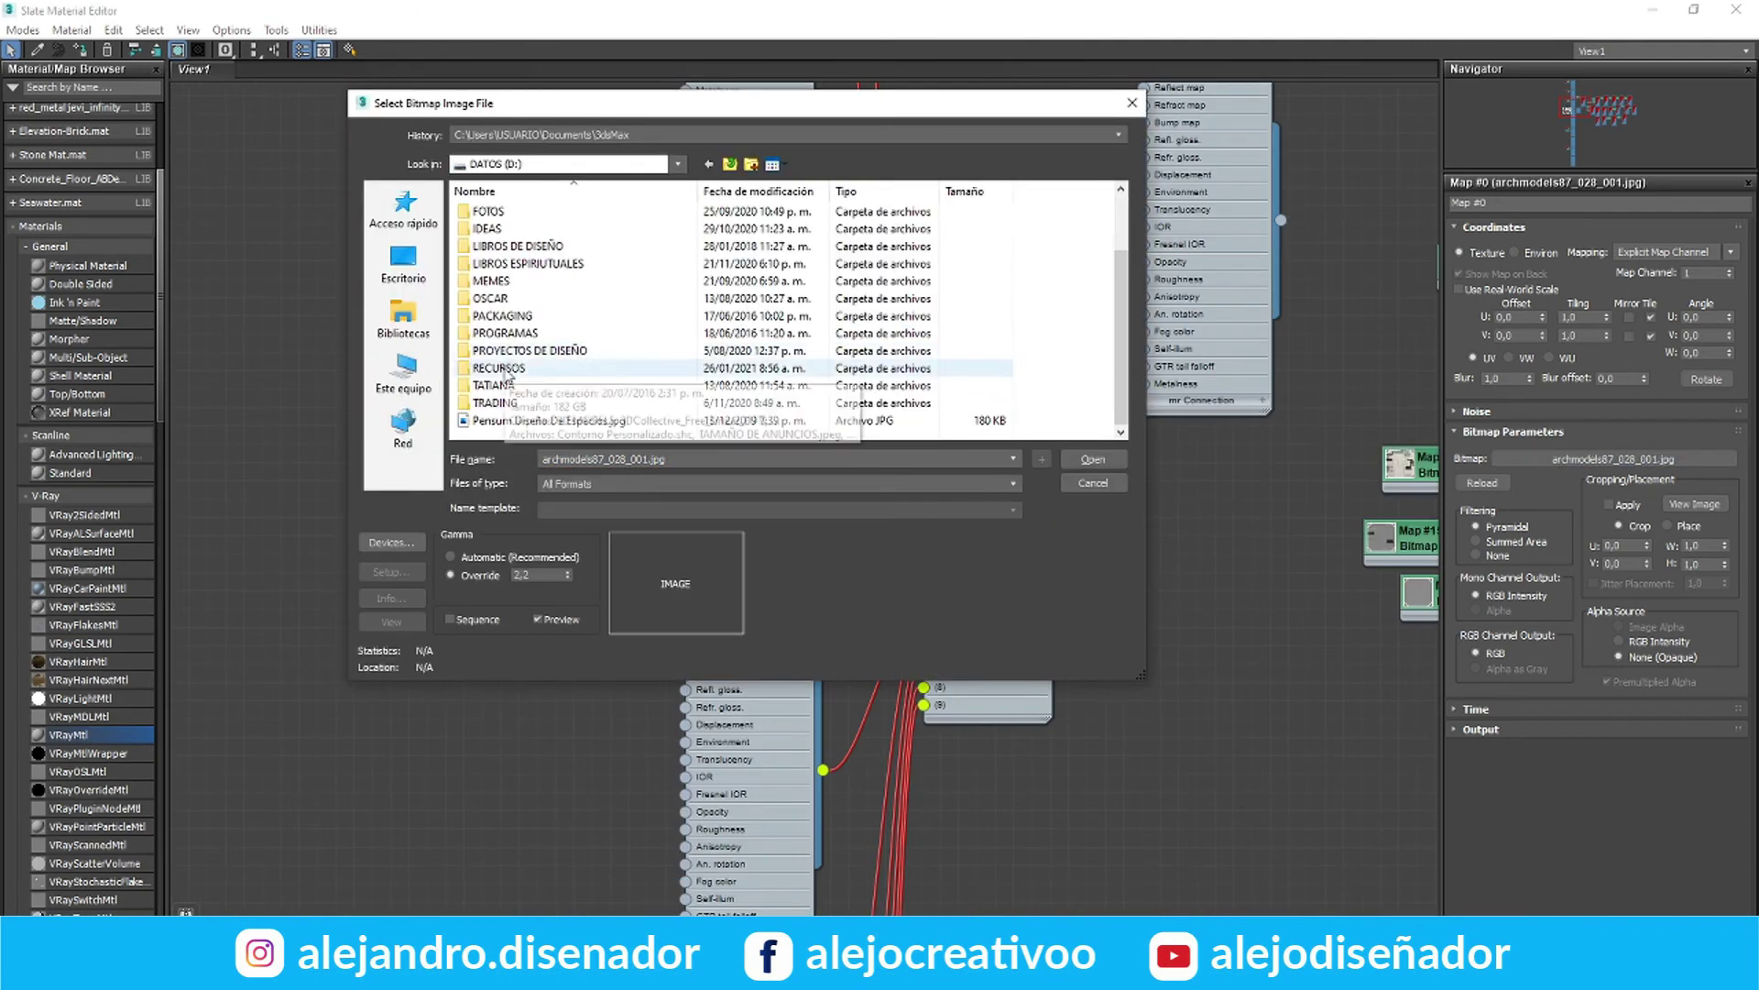
double_click(491, 247)
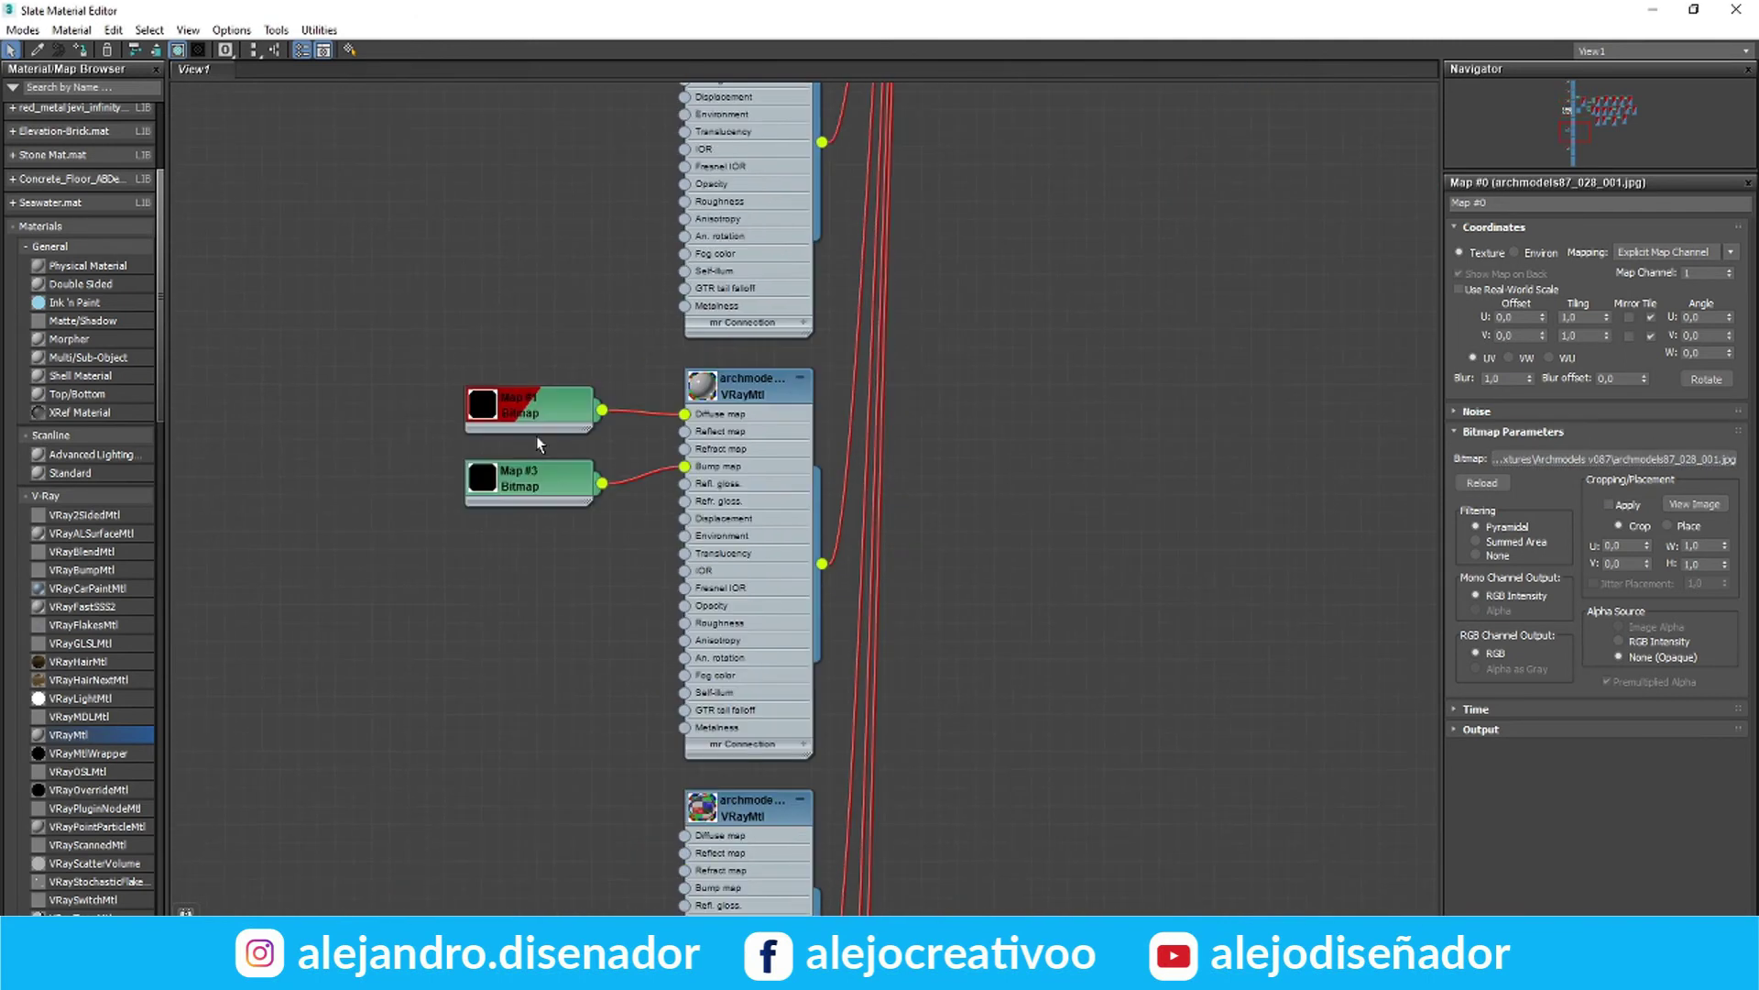
click(1599, 458)
double_click(534, 350)
double_click(510, 279)
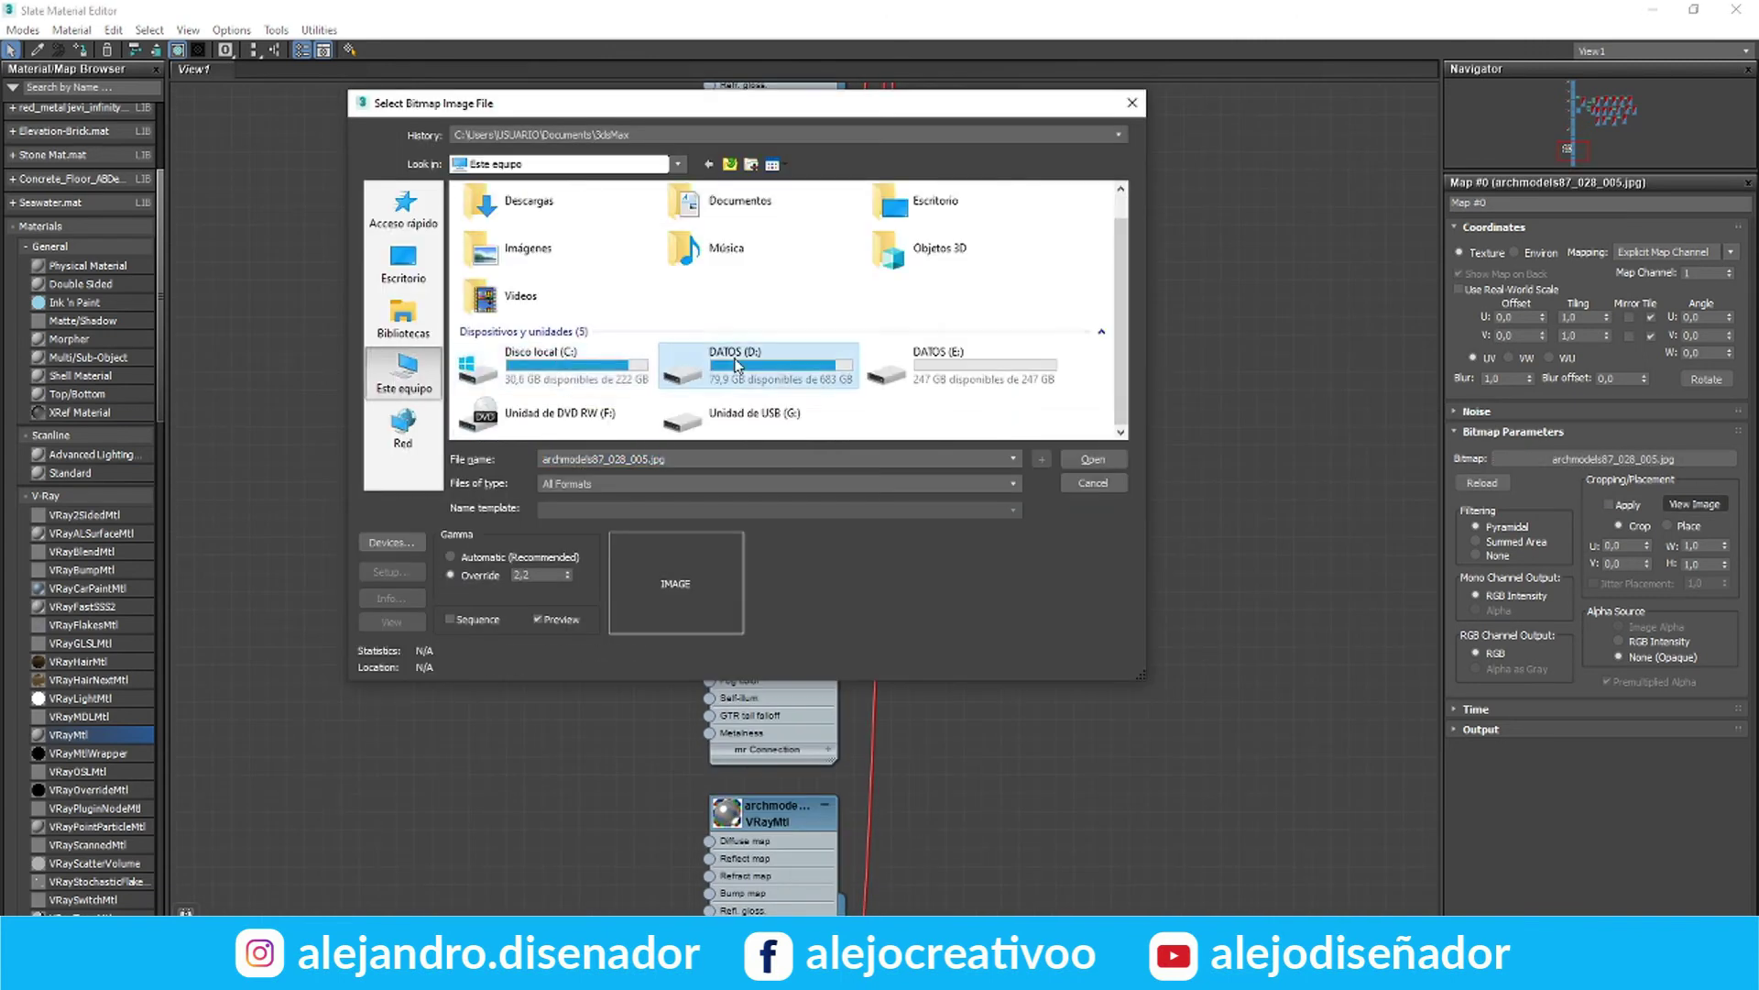
double_click(806, 459)
double_click(534, 350)
double_click(510, 278)
double_click(491, 244)
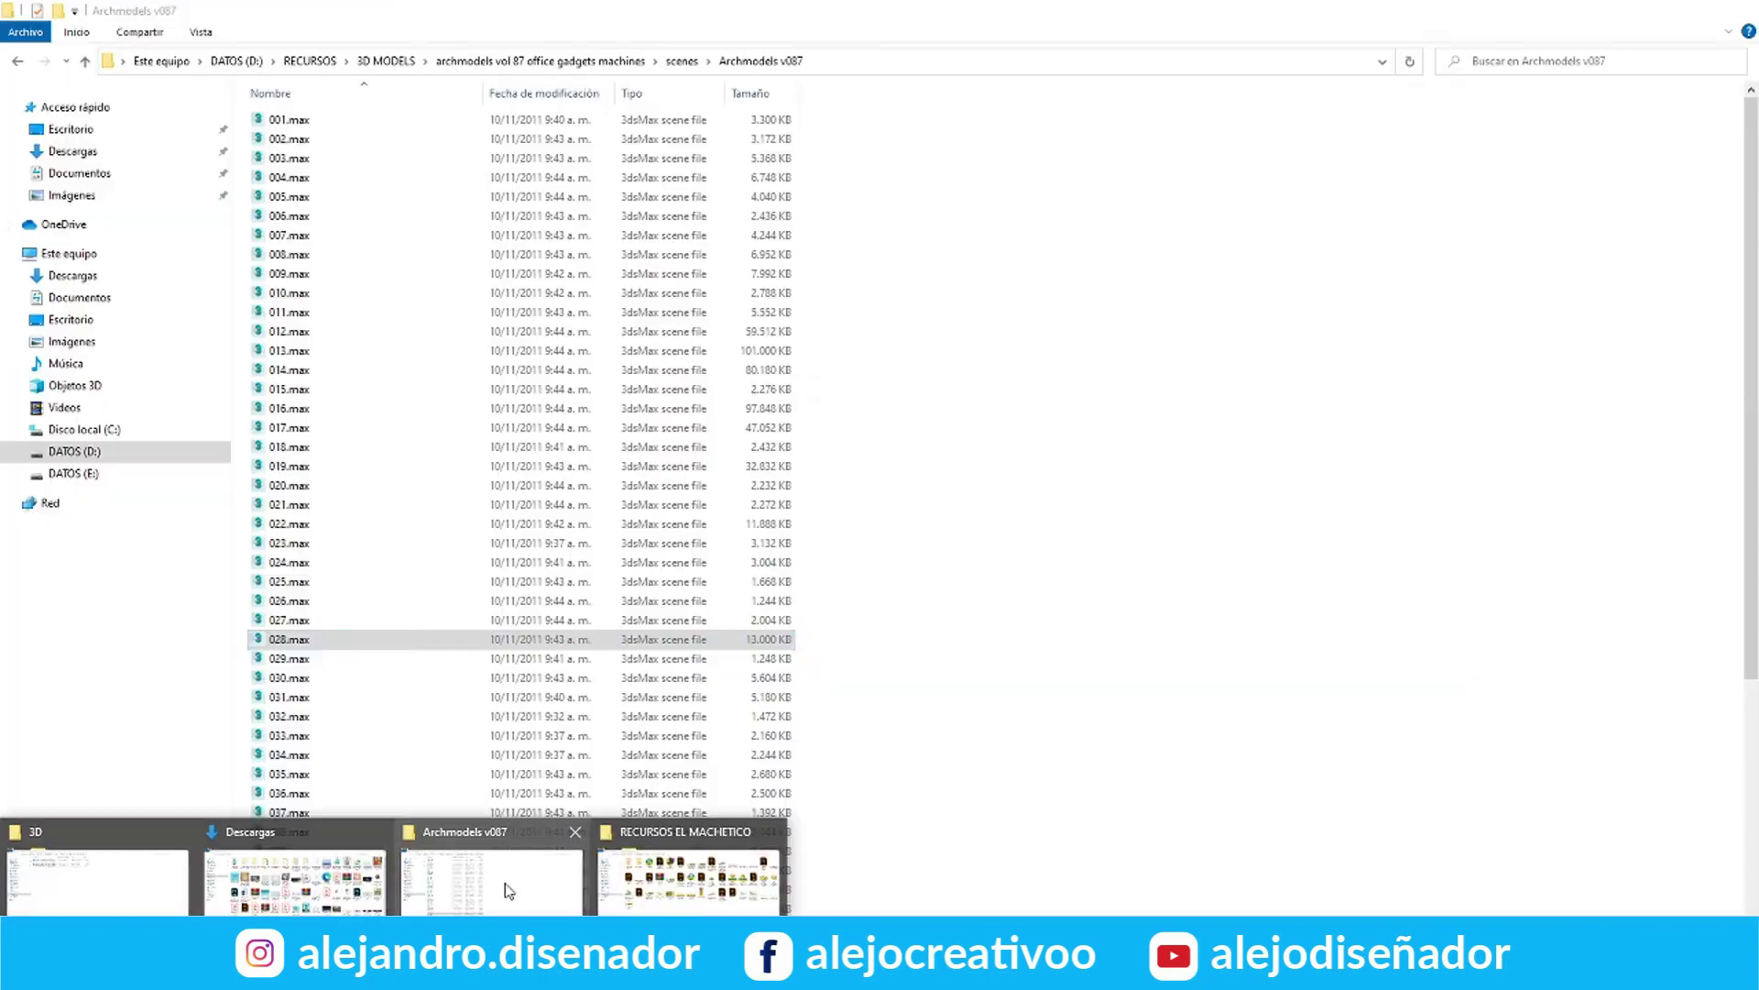
Merge the 029.max drink dispenser, place it beside the coffee machine and raise it above the worktop
click(280, 662)
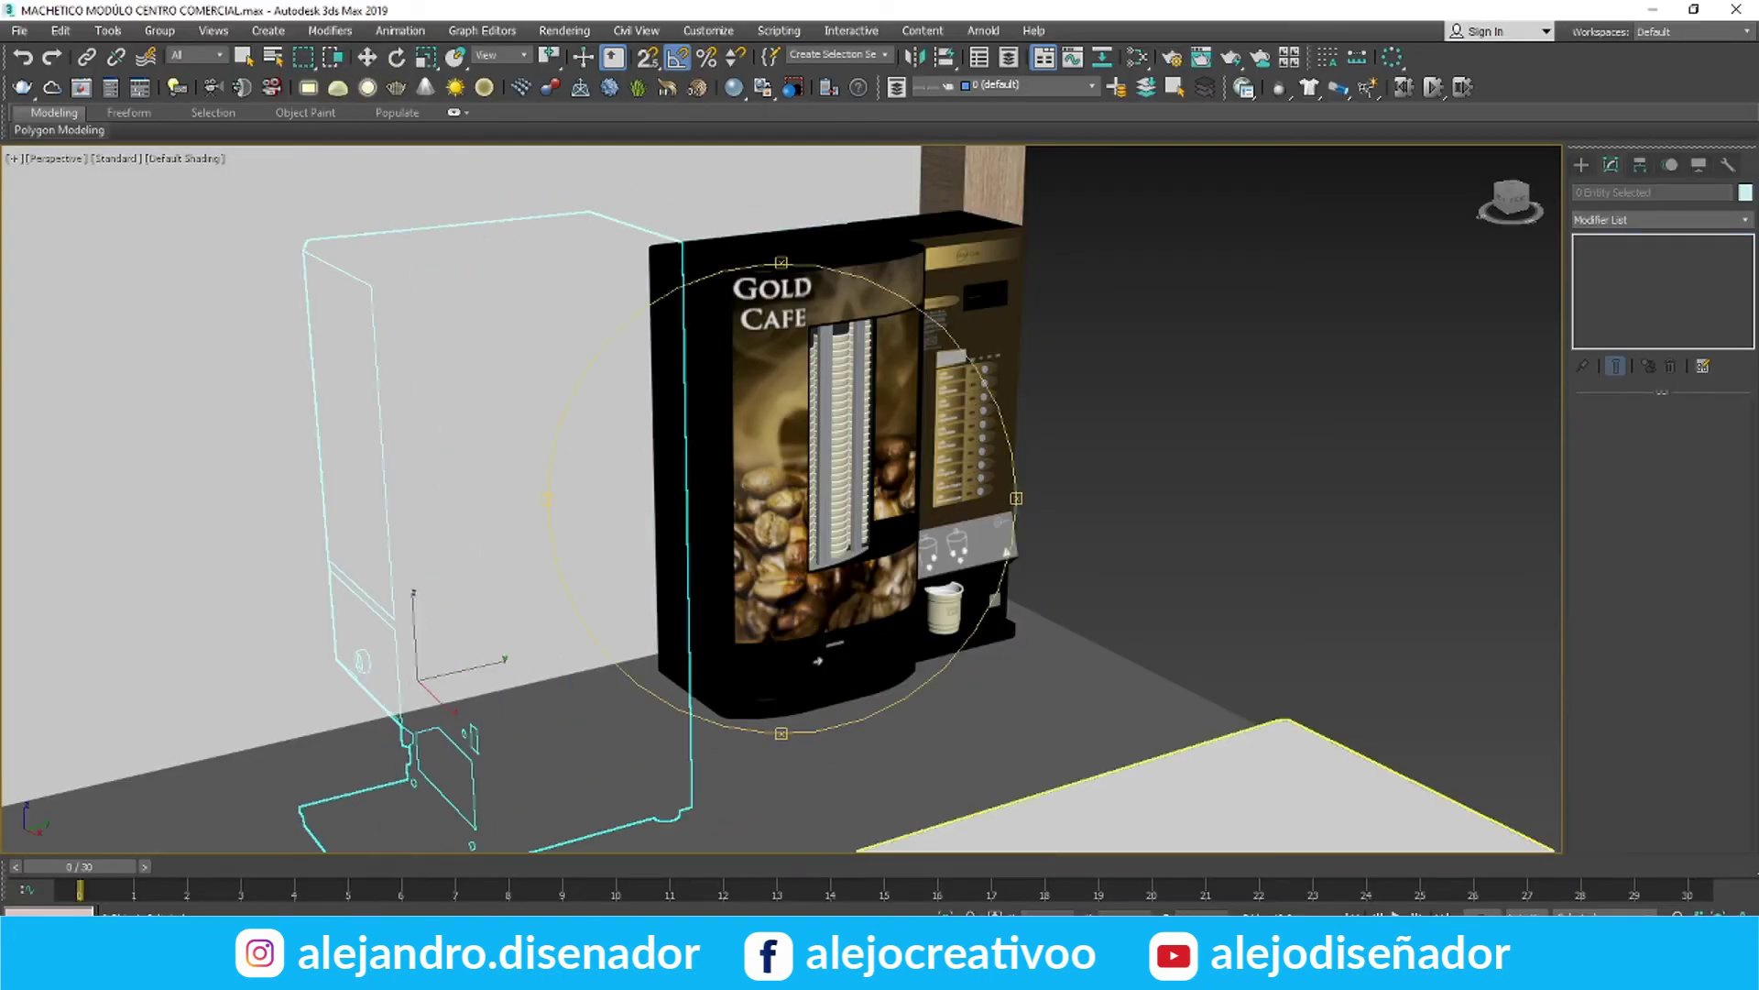
key(alt+w)
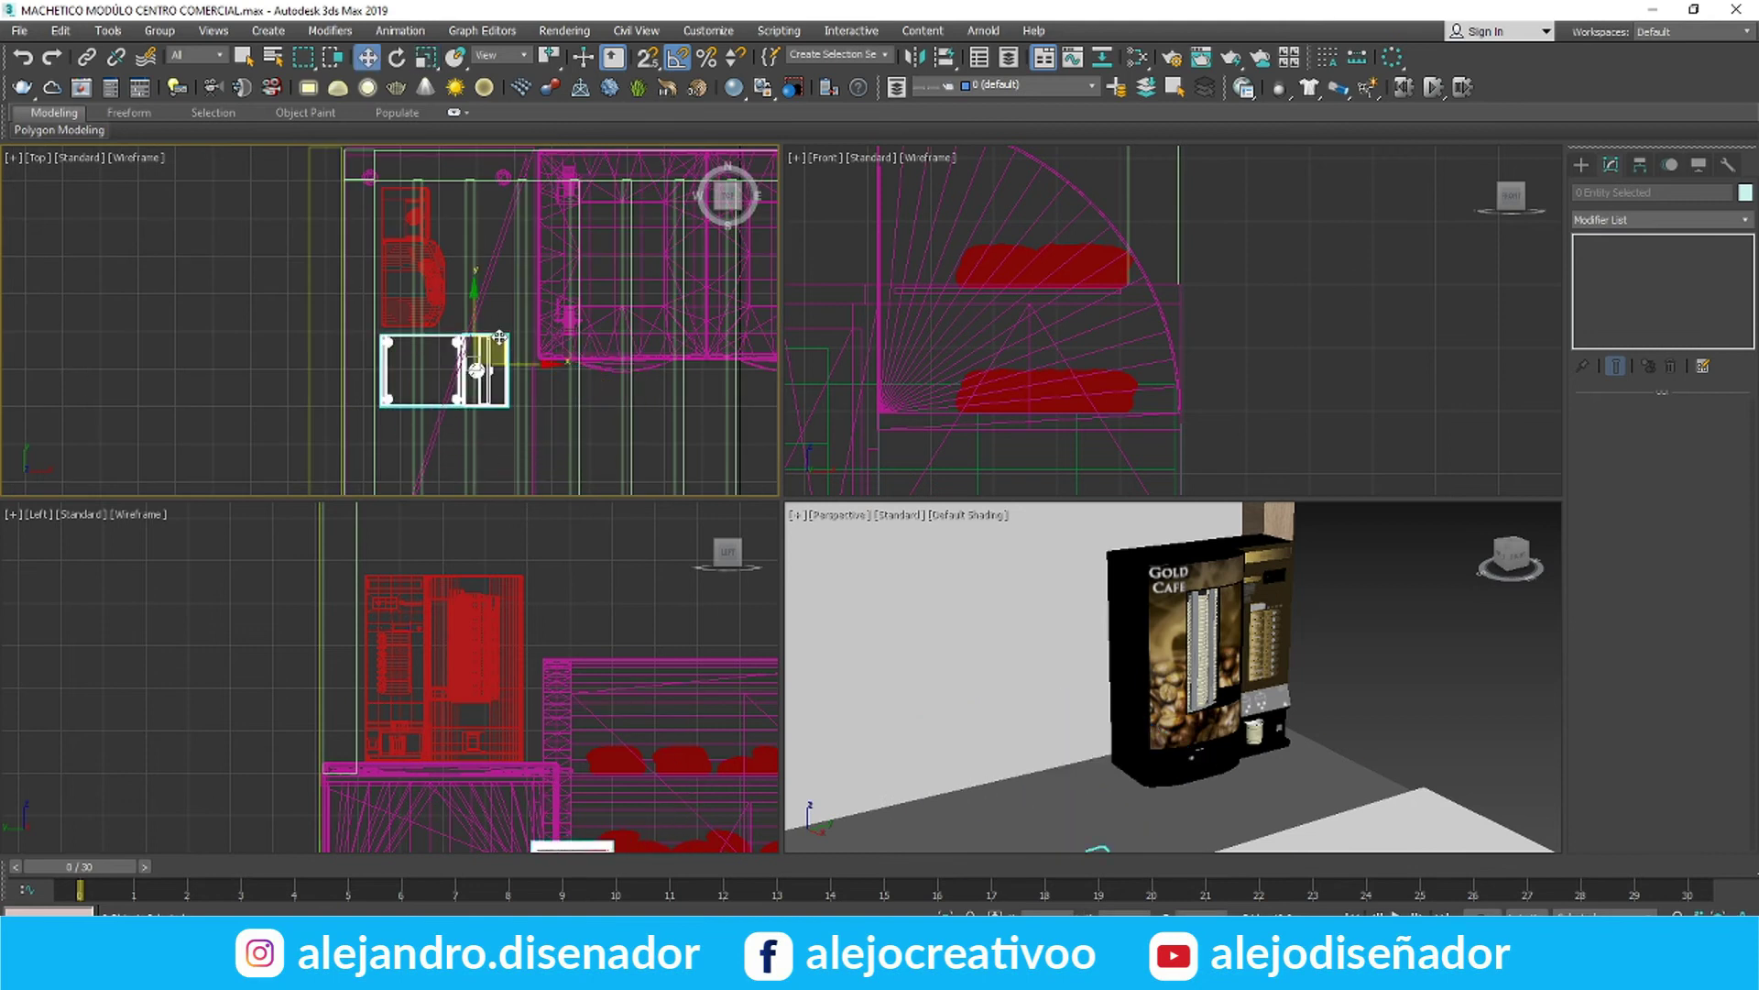
scroll(479, 577, down, 4)
drag(521, 733, 521, 579)
middle_drag(1082, 641, 1092, 634)
scroll(1113, 302, down, 8)
scroll(912, 295, up, 8)
drag(1065, 262, 1065, 212)
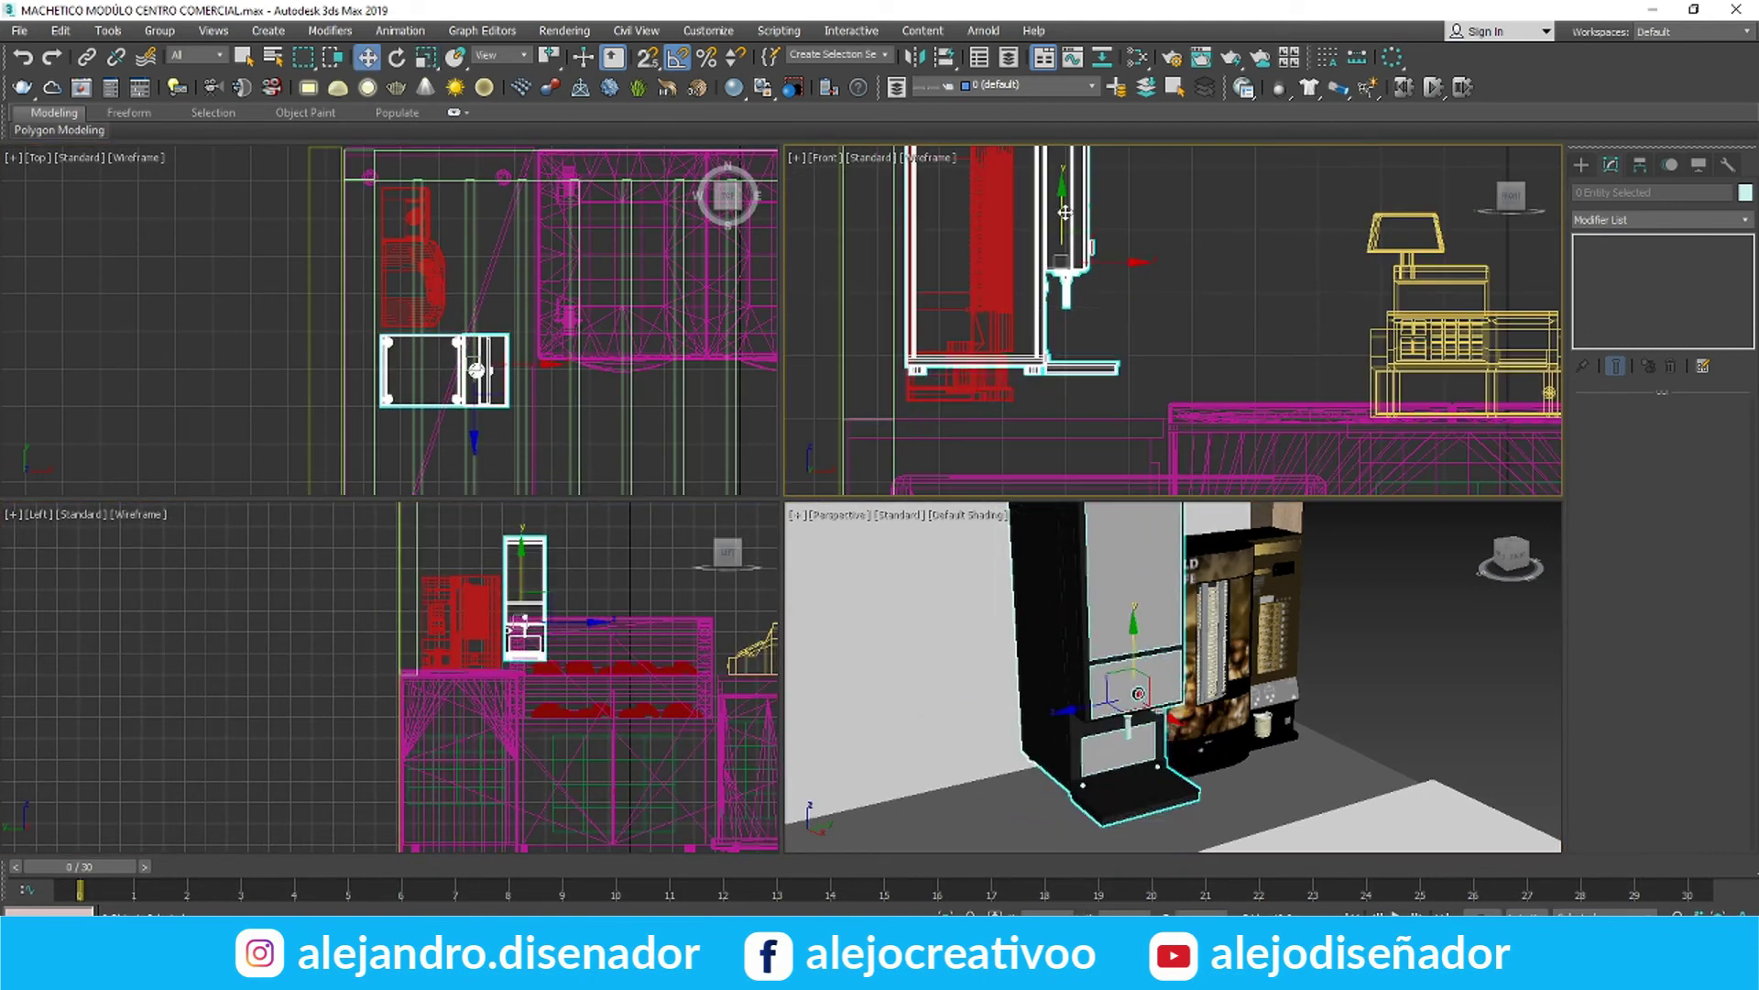
Select the coffee machine and the dispenser together and lower them precisely onto the worktop
scroll(443, 271, up, 3)
middle_drag(444, 272, 479, 325)
click(464, 281)
drag(488, 406, 394, 211)
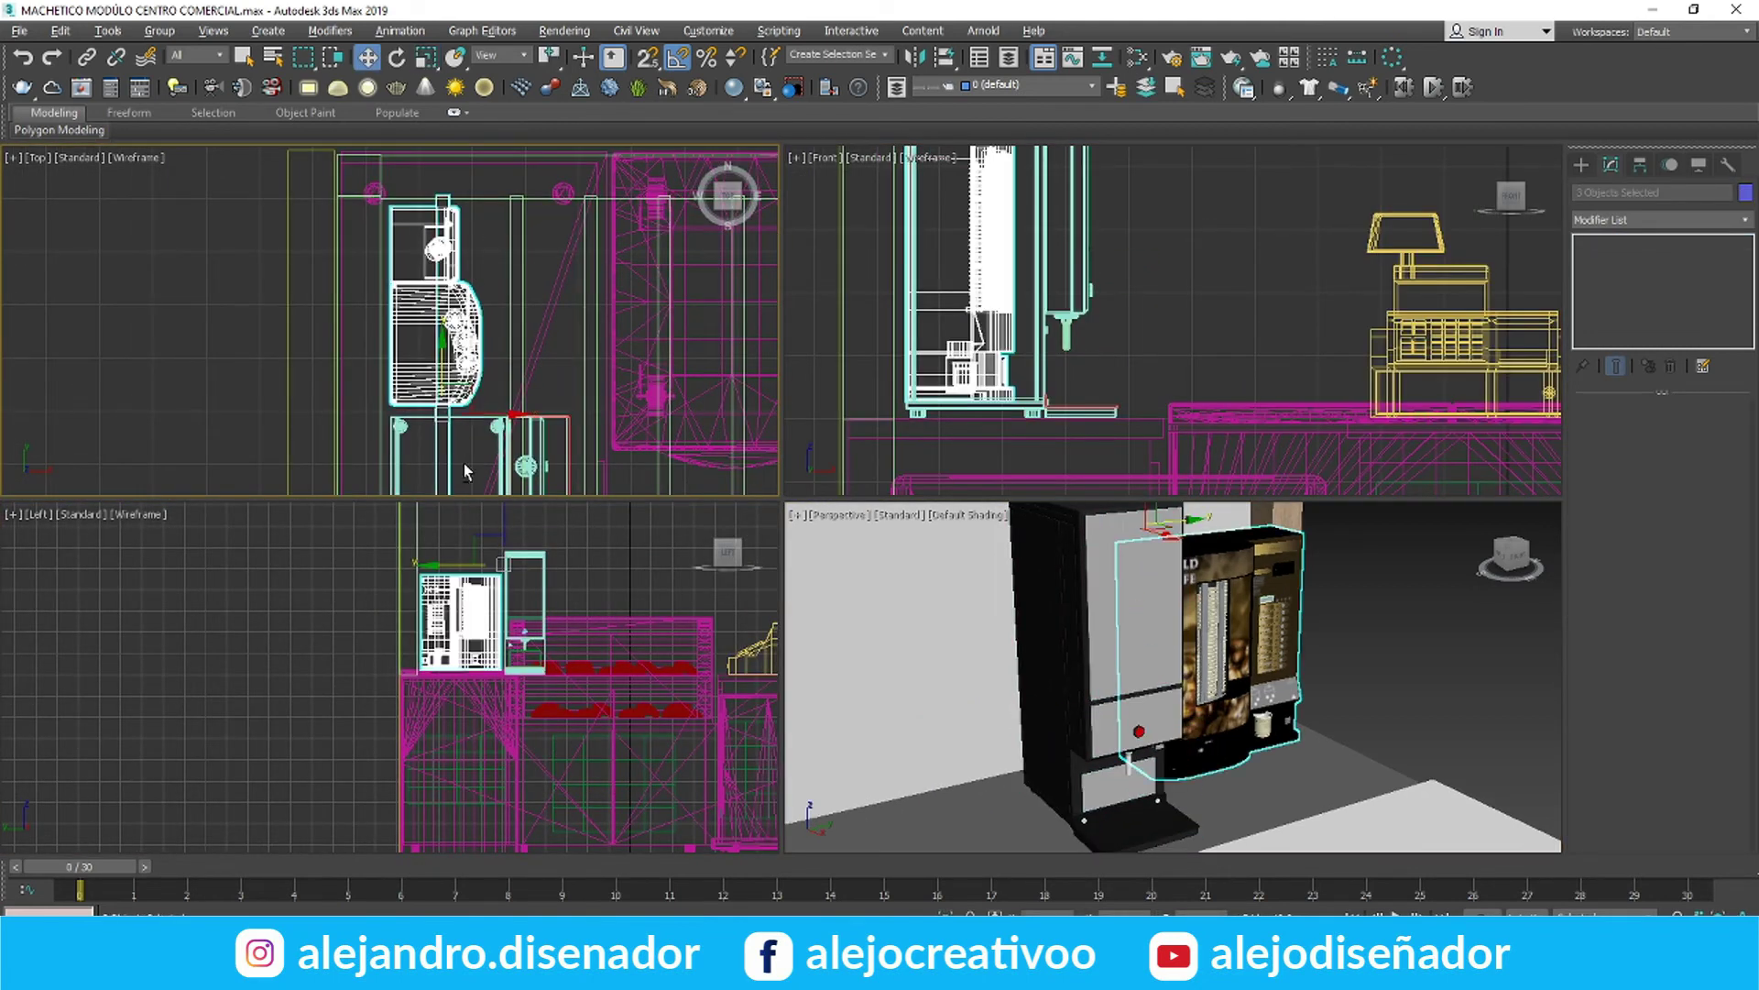
middle_drag(963, 403, 983, 412)
drag(1013, 371, 1013, 382)
middle_drag(1228, 669, 1192, 630)
click(1366, 623)
Select the whole drink dispenser in plan and shift it closer to align beside the coffee machine with a gap
middle_drag(568, 458, 585, 321)
drag(601, 394, 396, 273)
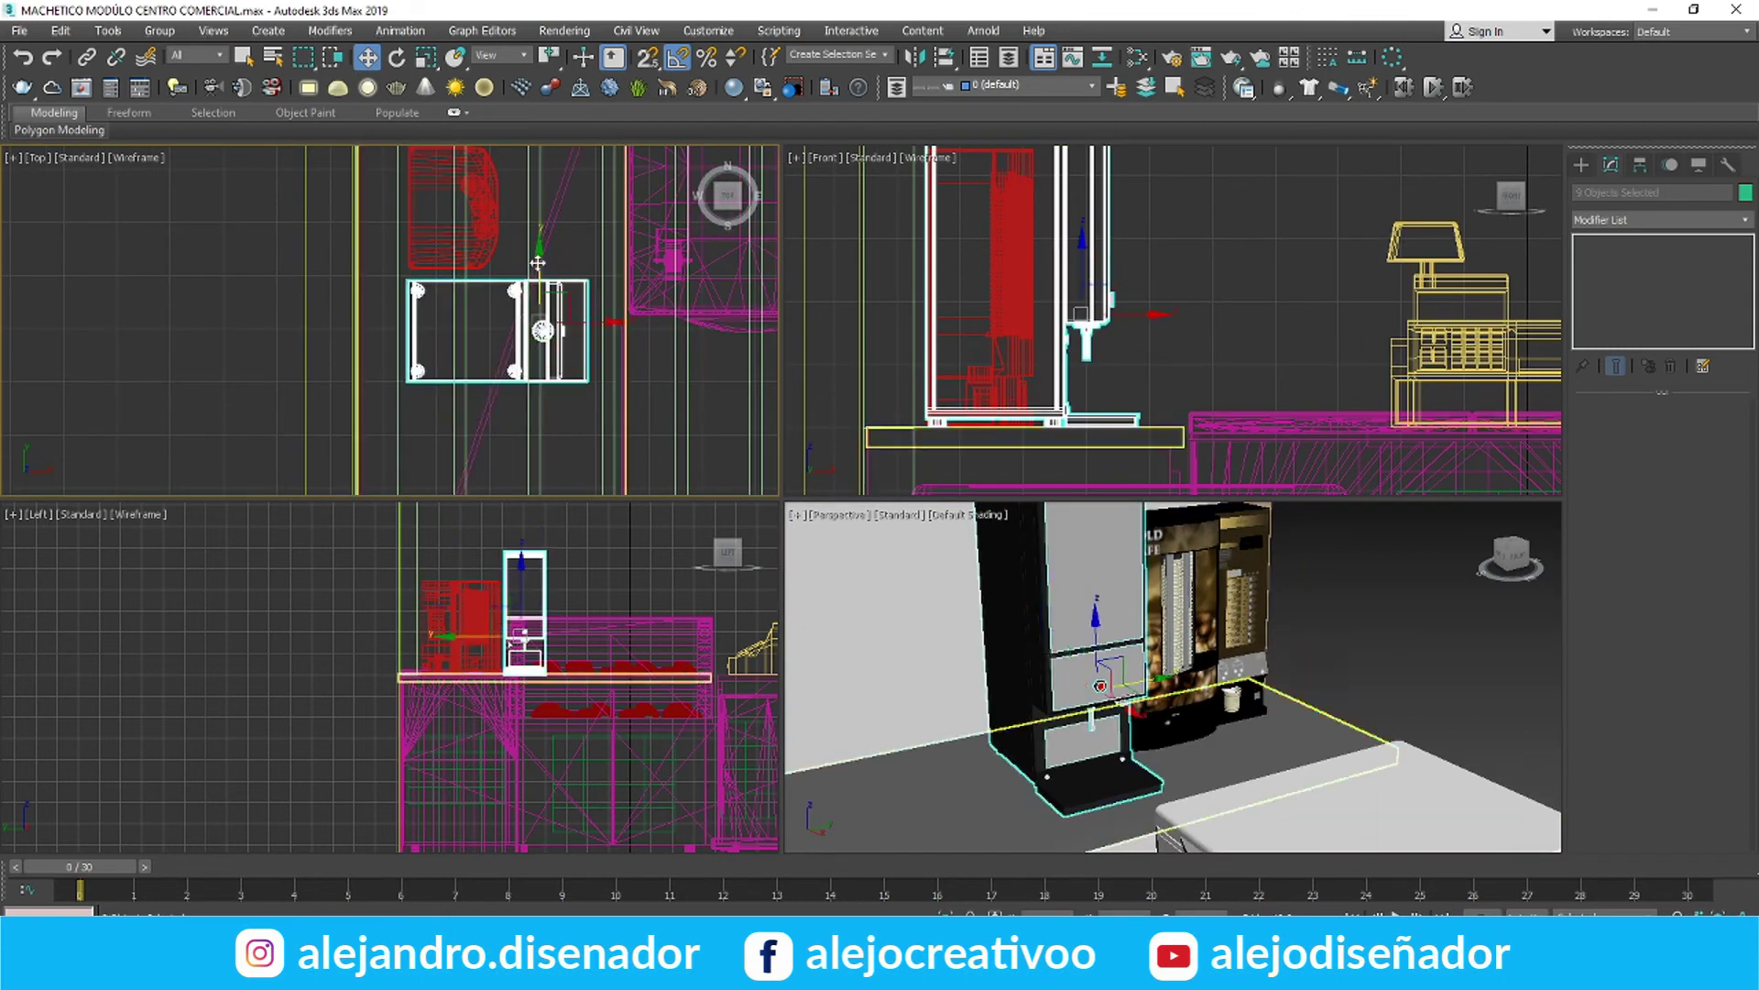
drag(538, 263, 538, 312)
click(1331, 632)
Attach the drink dispenser's parts into one editable mesh, then test-move it and undo the move
click(981, 707)
click(1623, 732)
click(1051, 696)
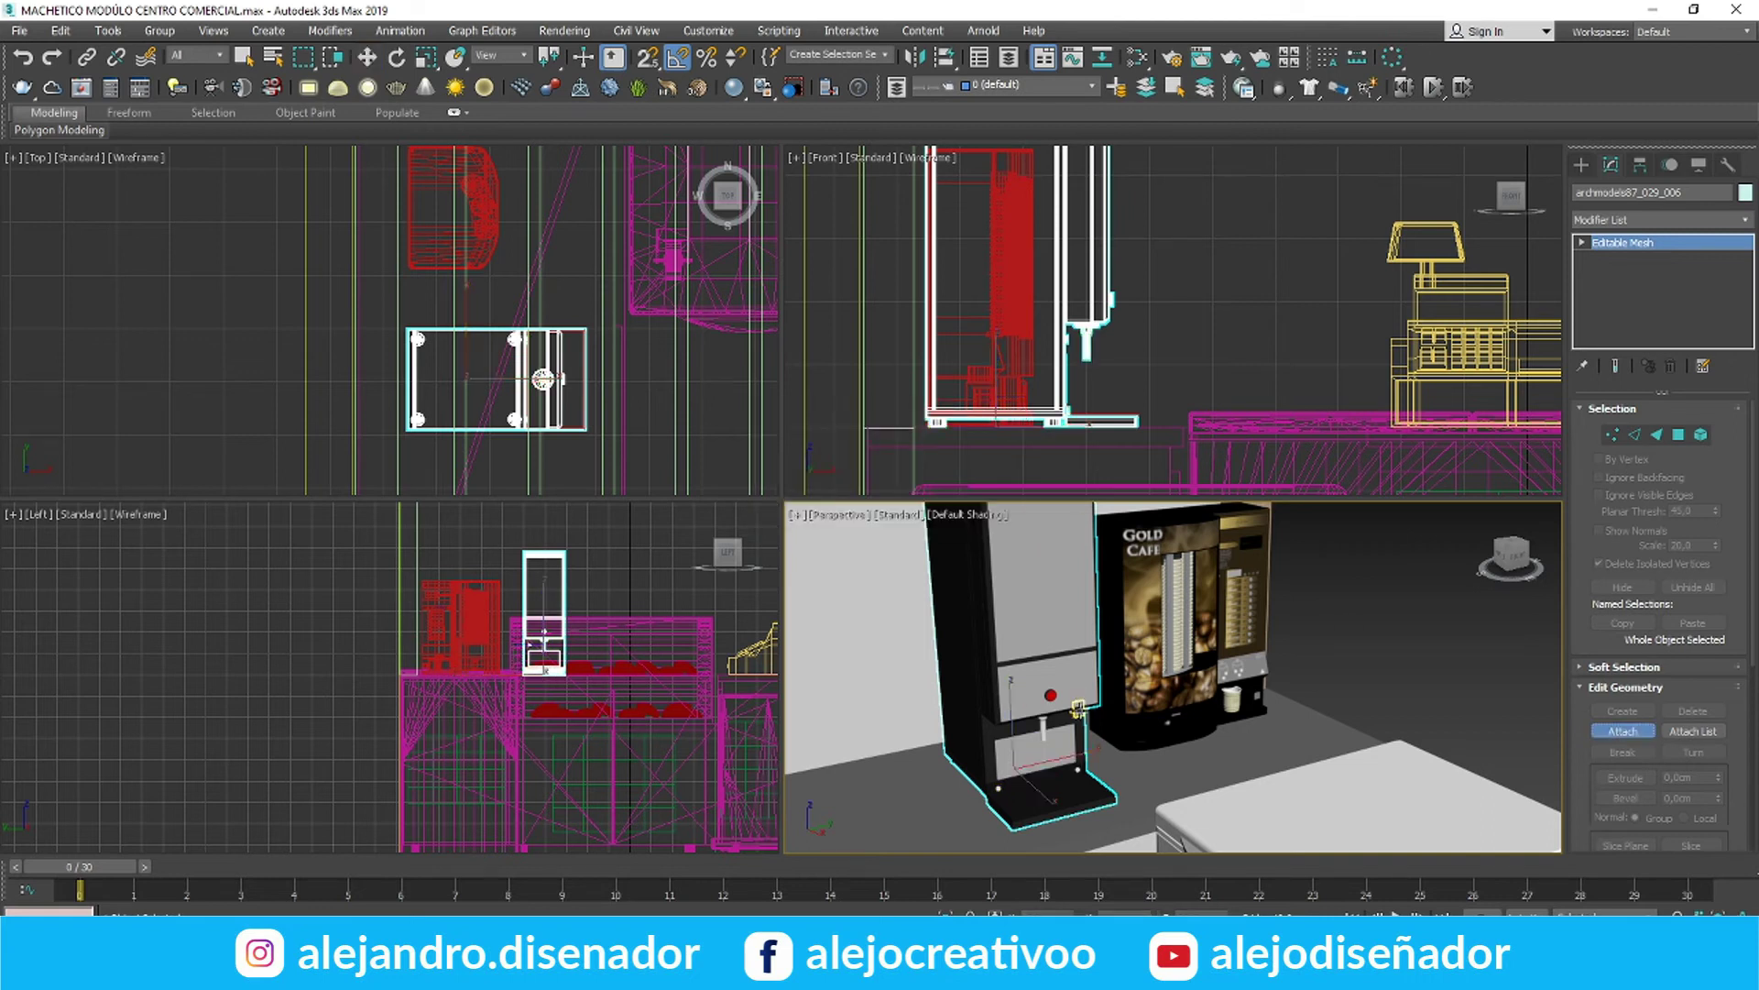
click(1017, 796)
key(w)
drag(1081, 754, 1045, 762)
key(ctrl+z)
Load the drink dispenser's material into the material editor and relink its archmodels87_029_002.jpg bitmap
key(m)
click(38, 50)
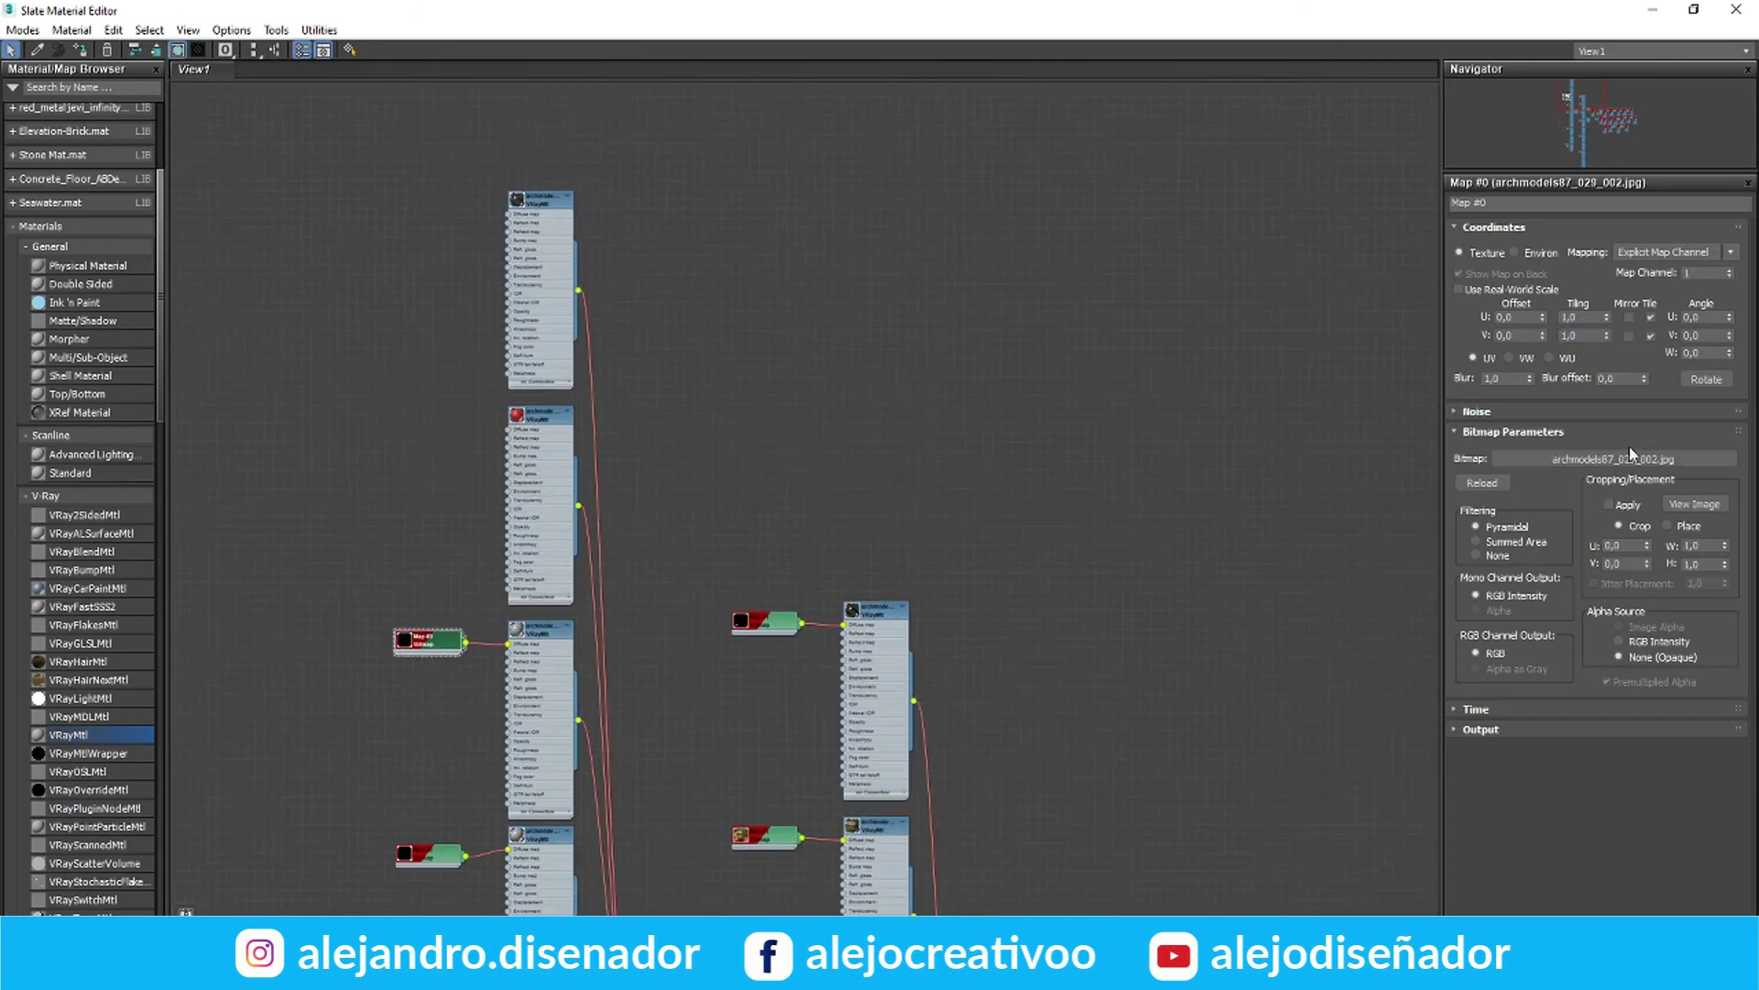
click(1615, 458)
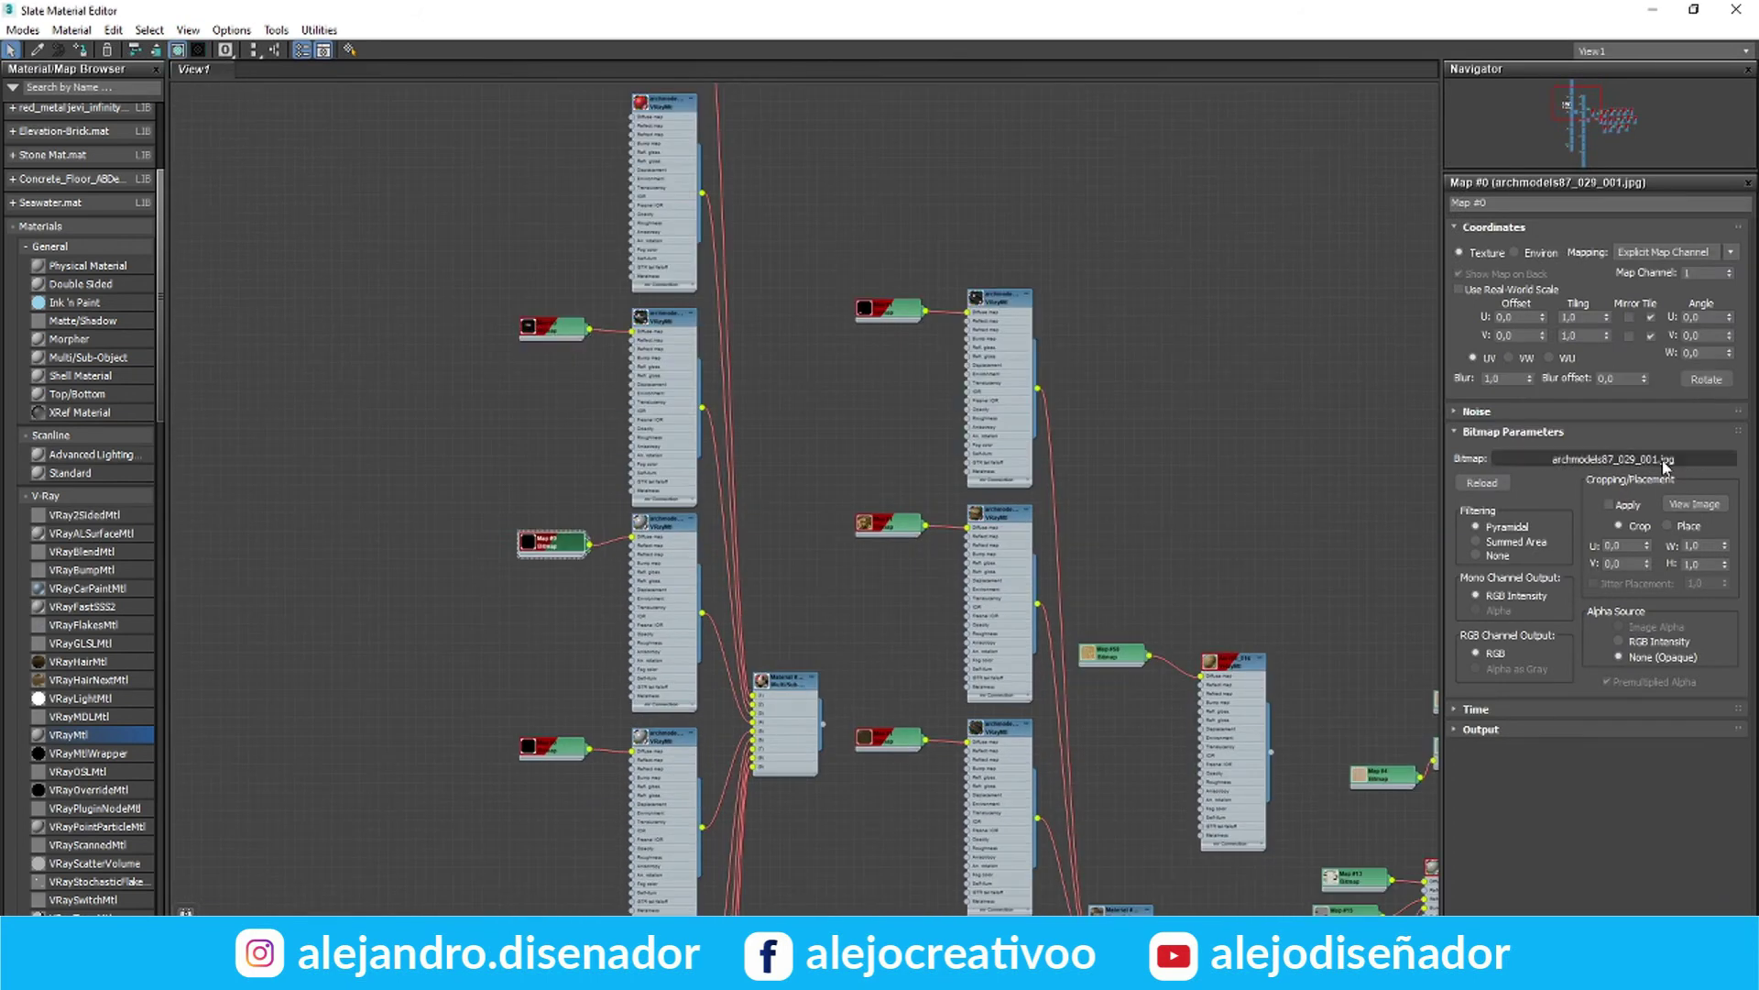
Save the orange juice label image from the web results and use it in place of the archmodels87_029_001.jpg bitmap
click(1665, 462)
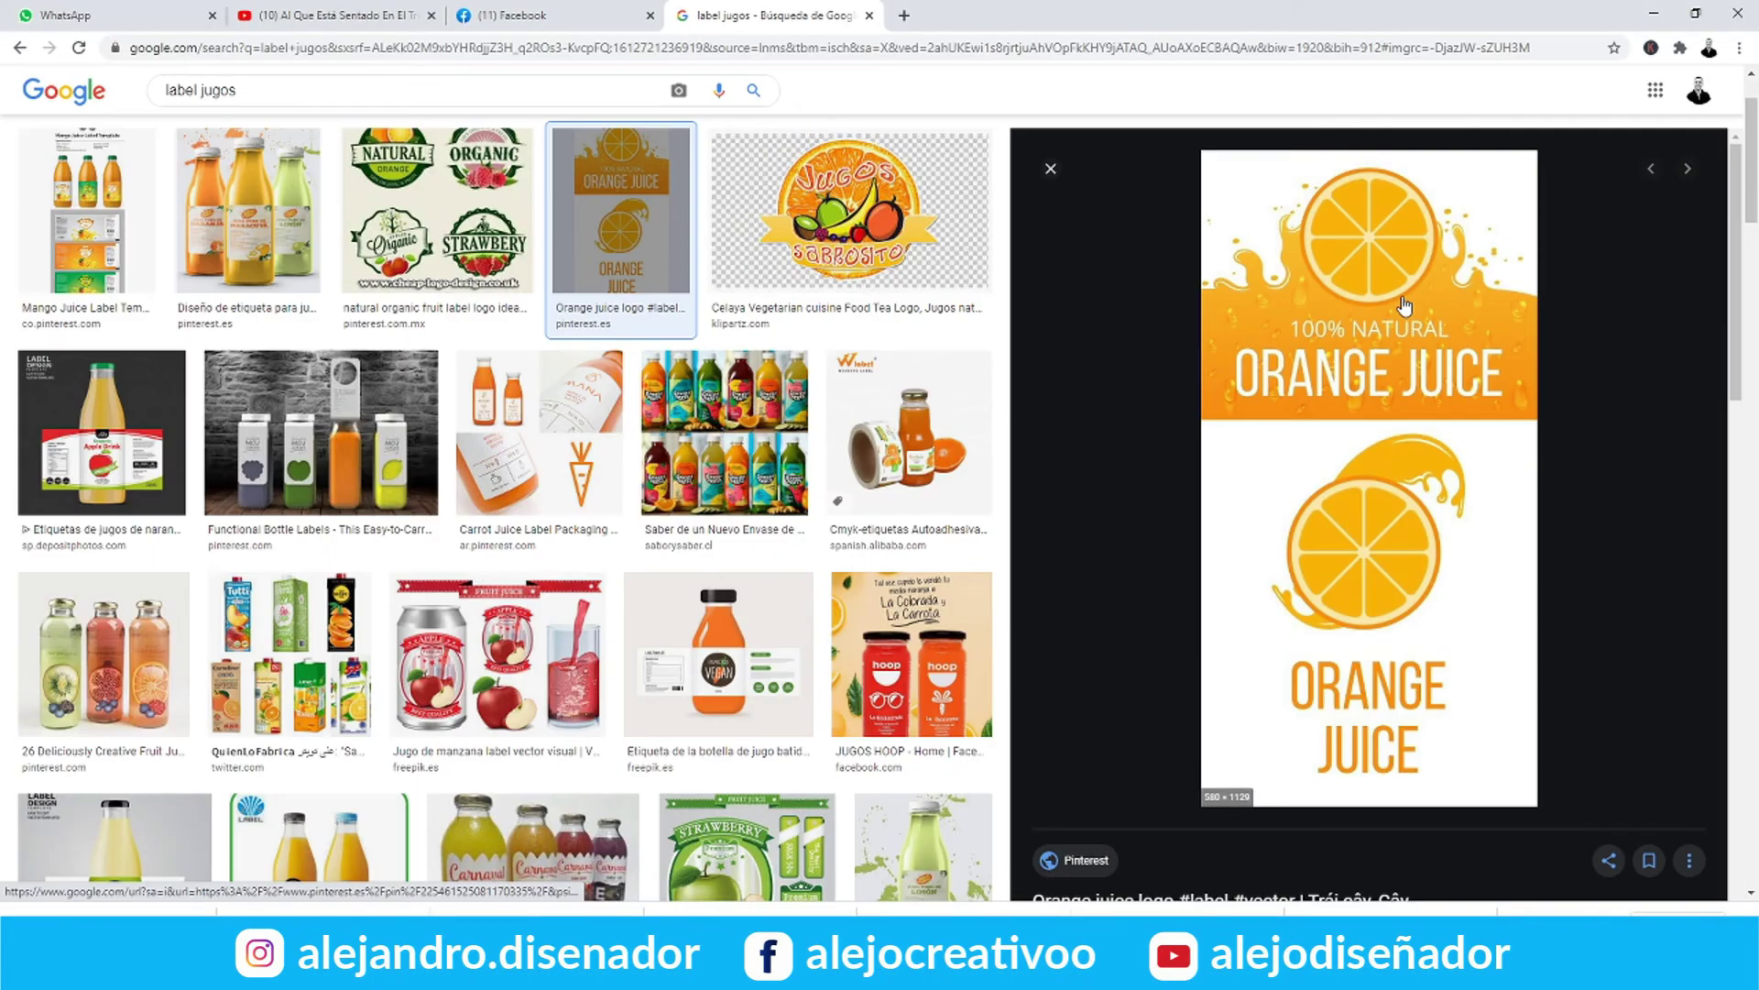
right_click(1405, 306)
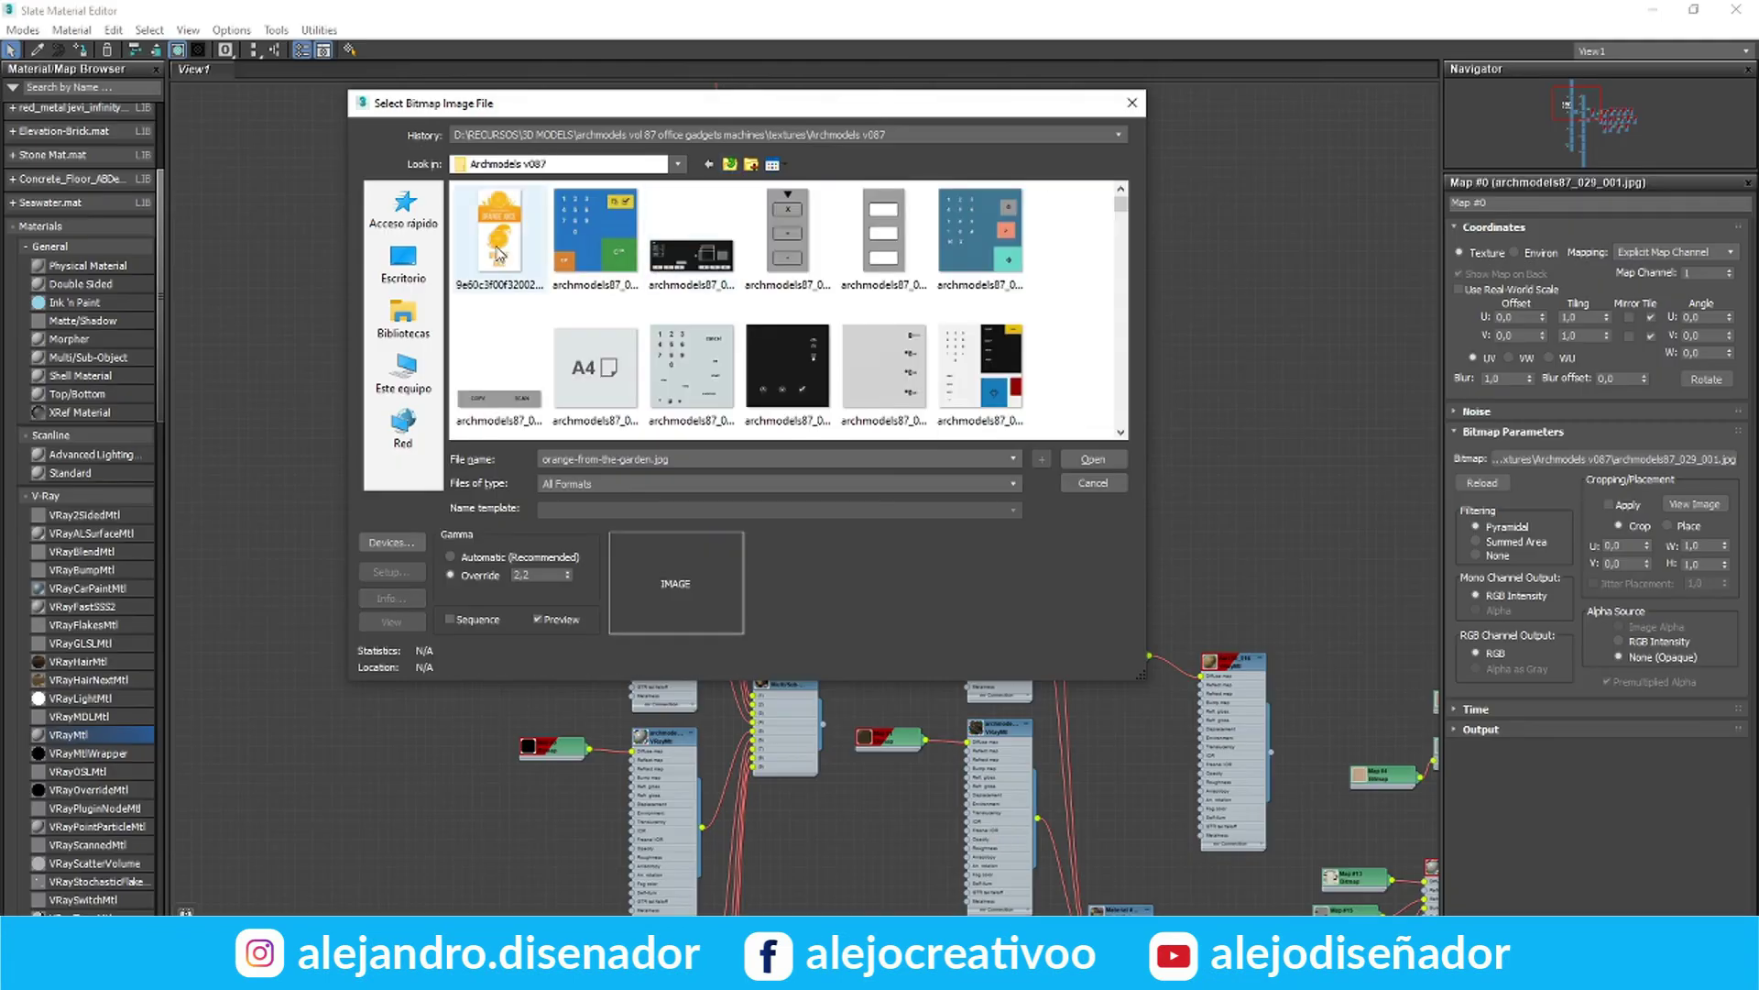
double_click(500, 247)
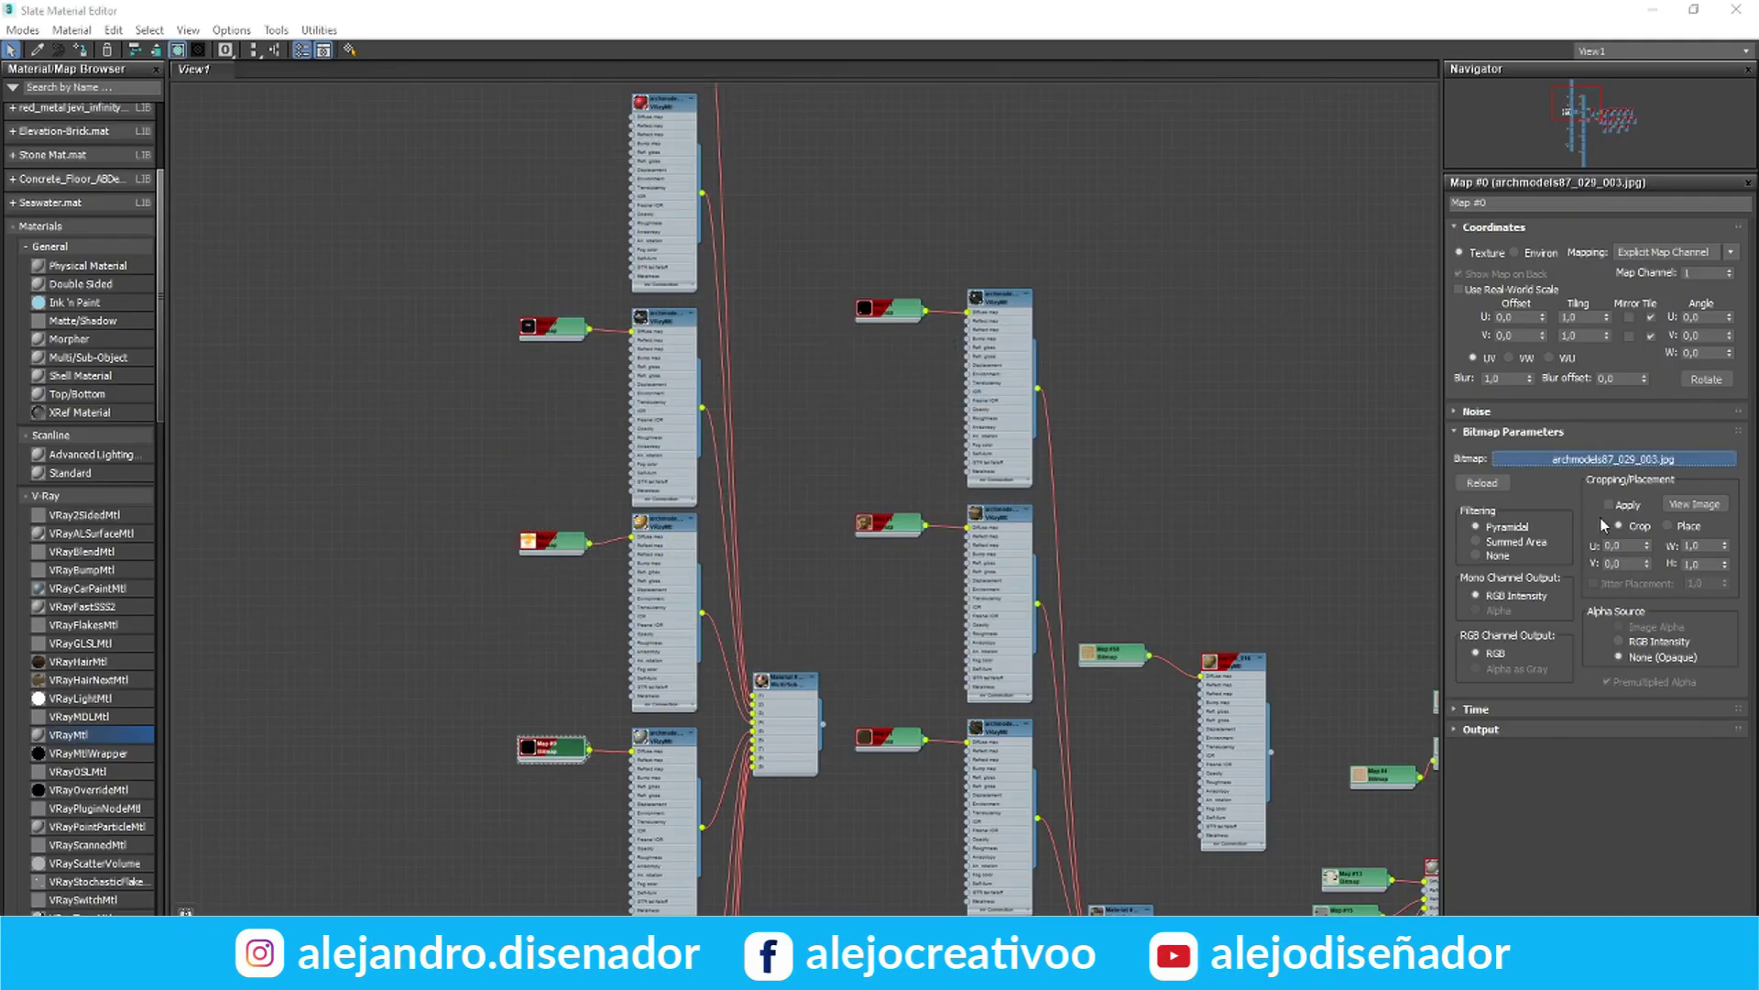
Relink the dispenser's archmodels87_029_003.jpg, archmodels87_029_004.jpg and archmodels87_029_005_reflect.jpg bitmaps from the 3D models folder
click(1612, 458)
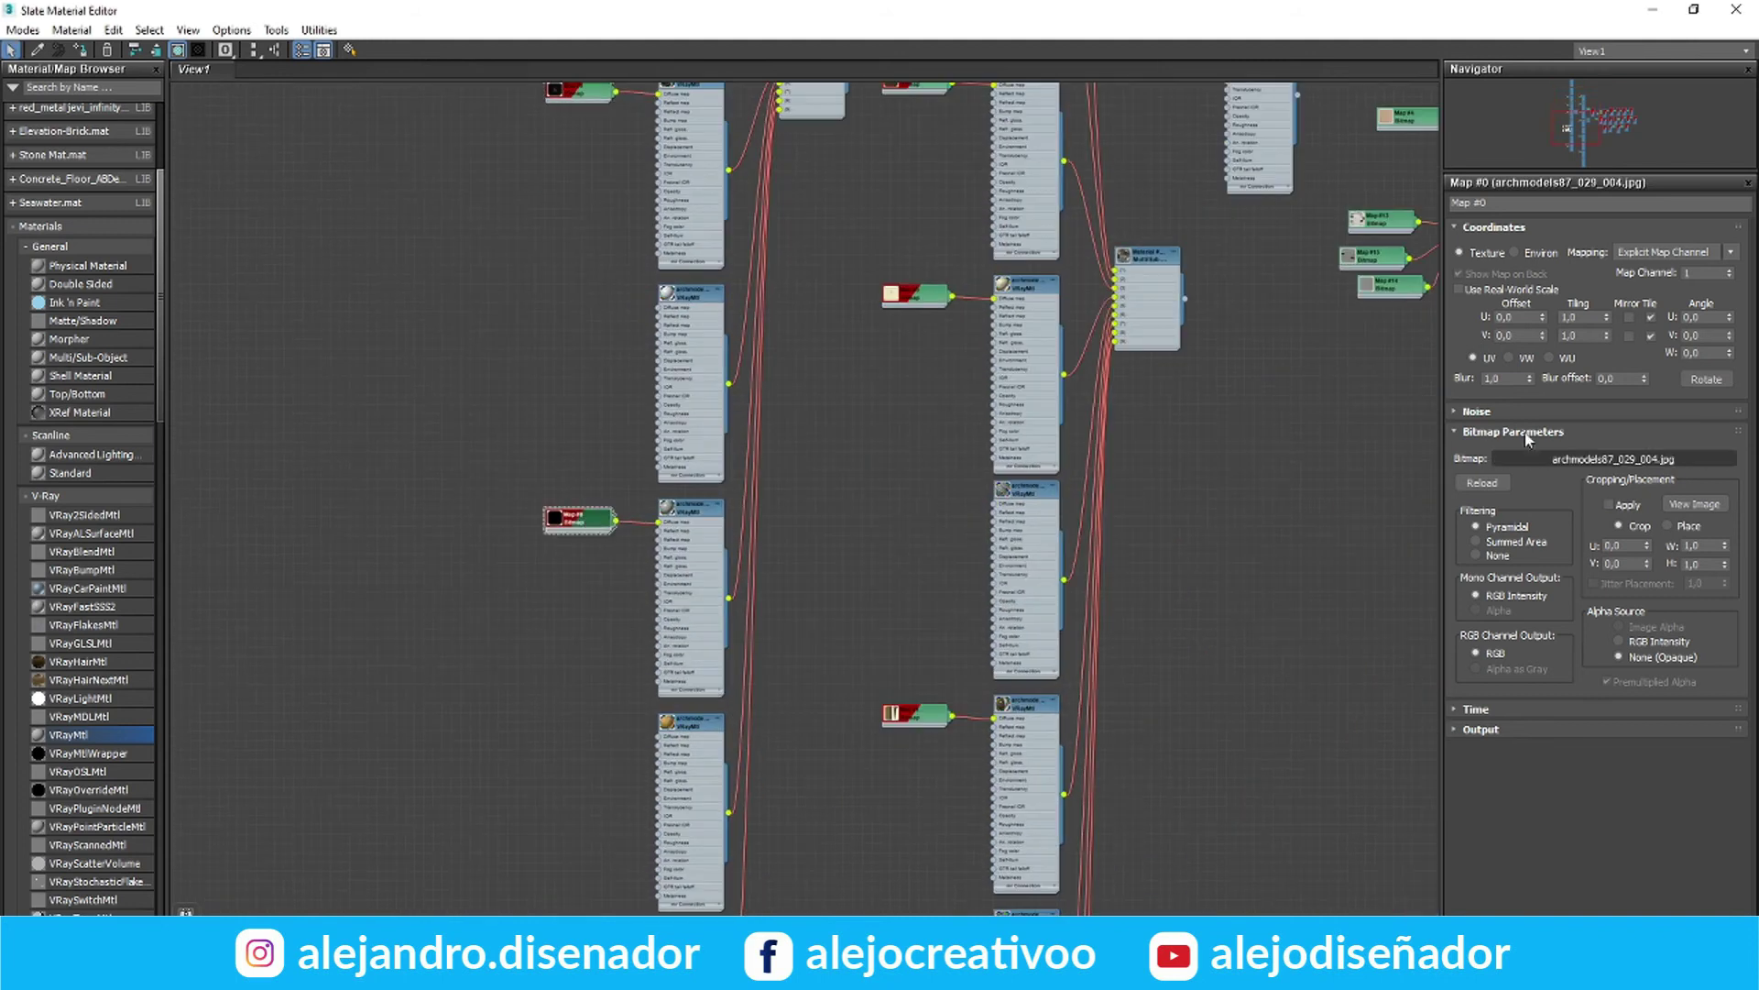
click(1613, 459)
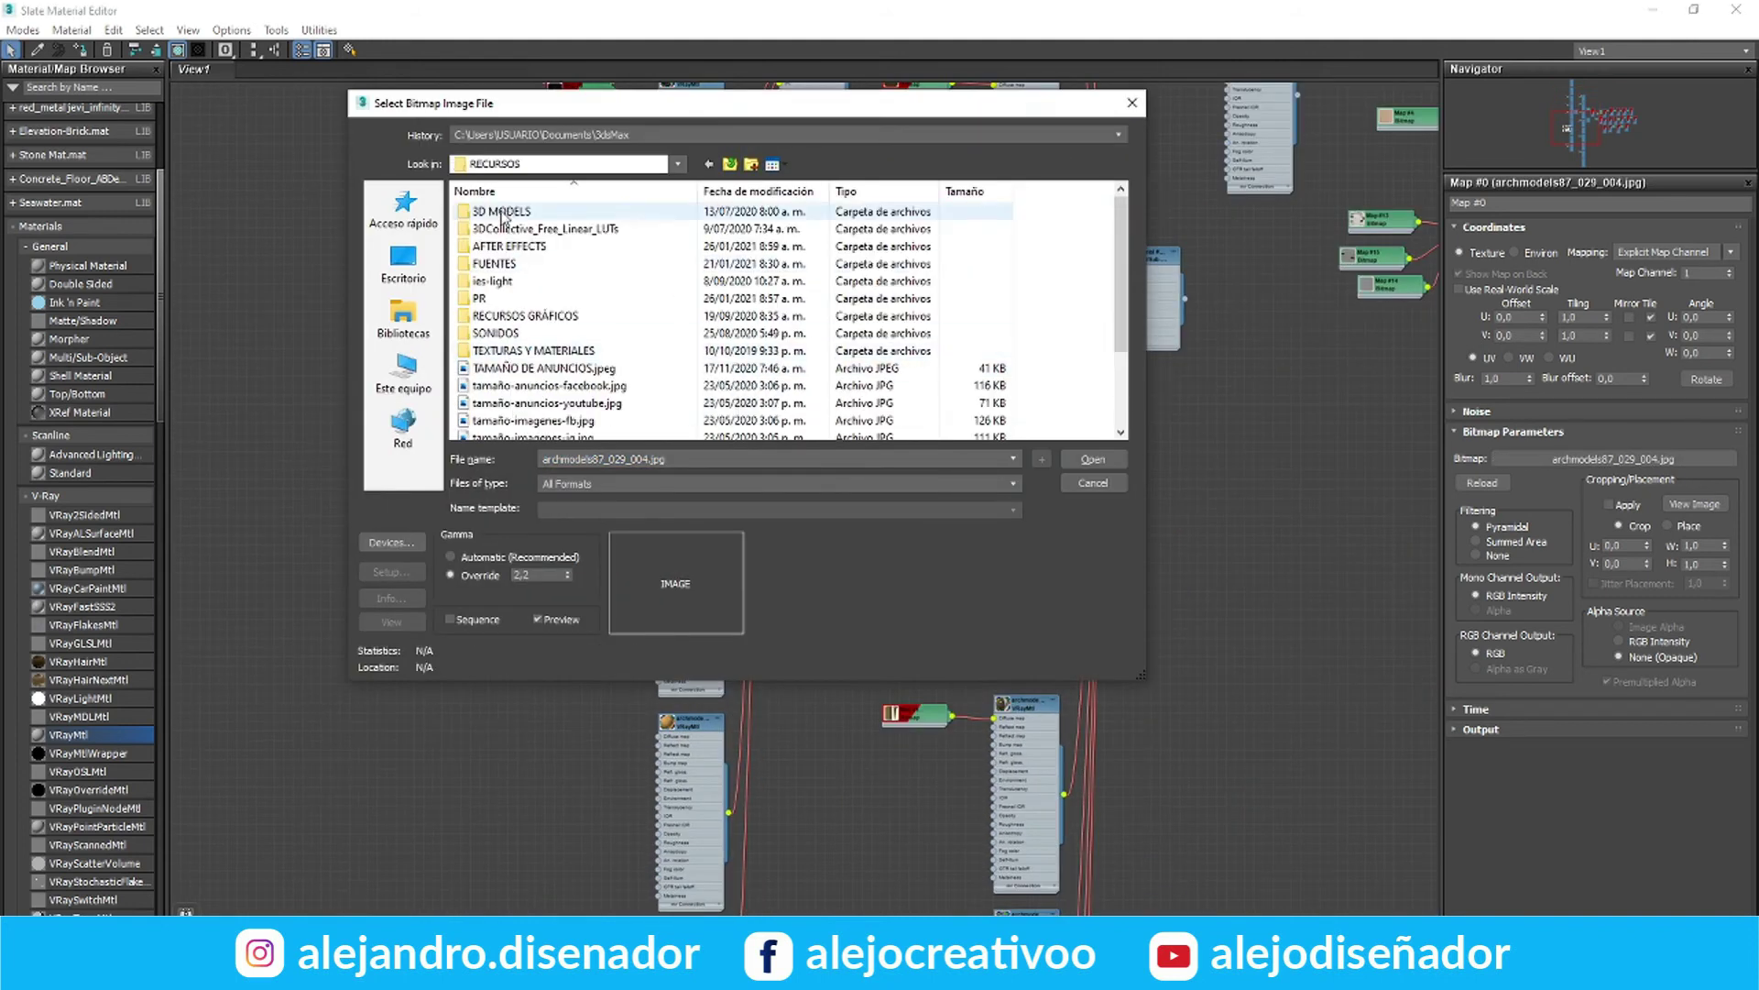
double_click(550, 291)
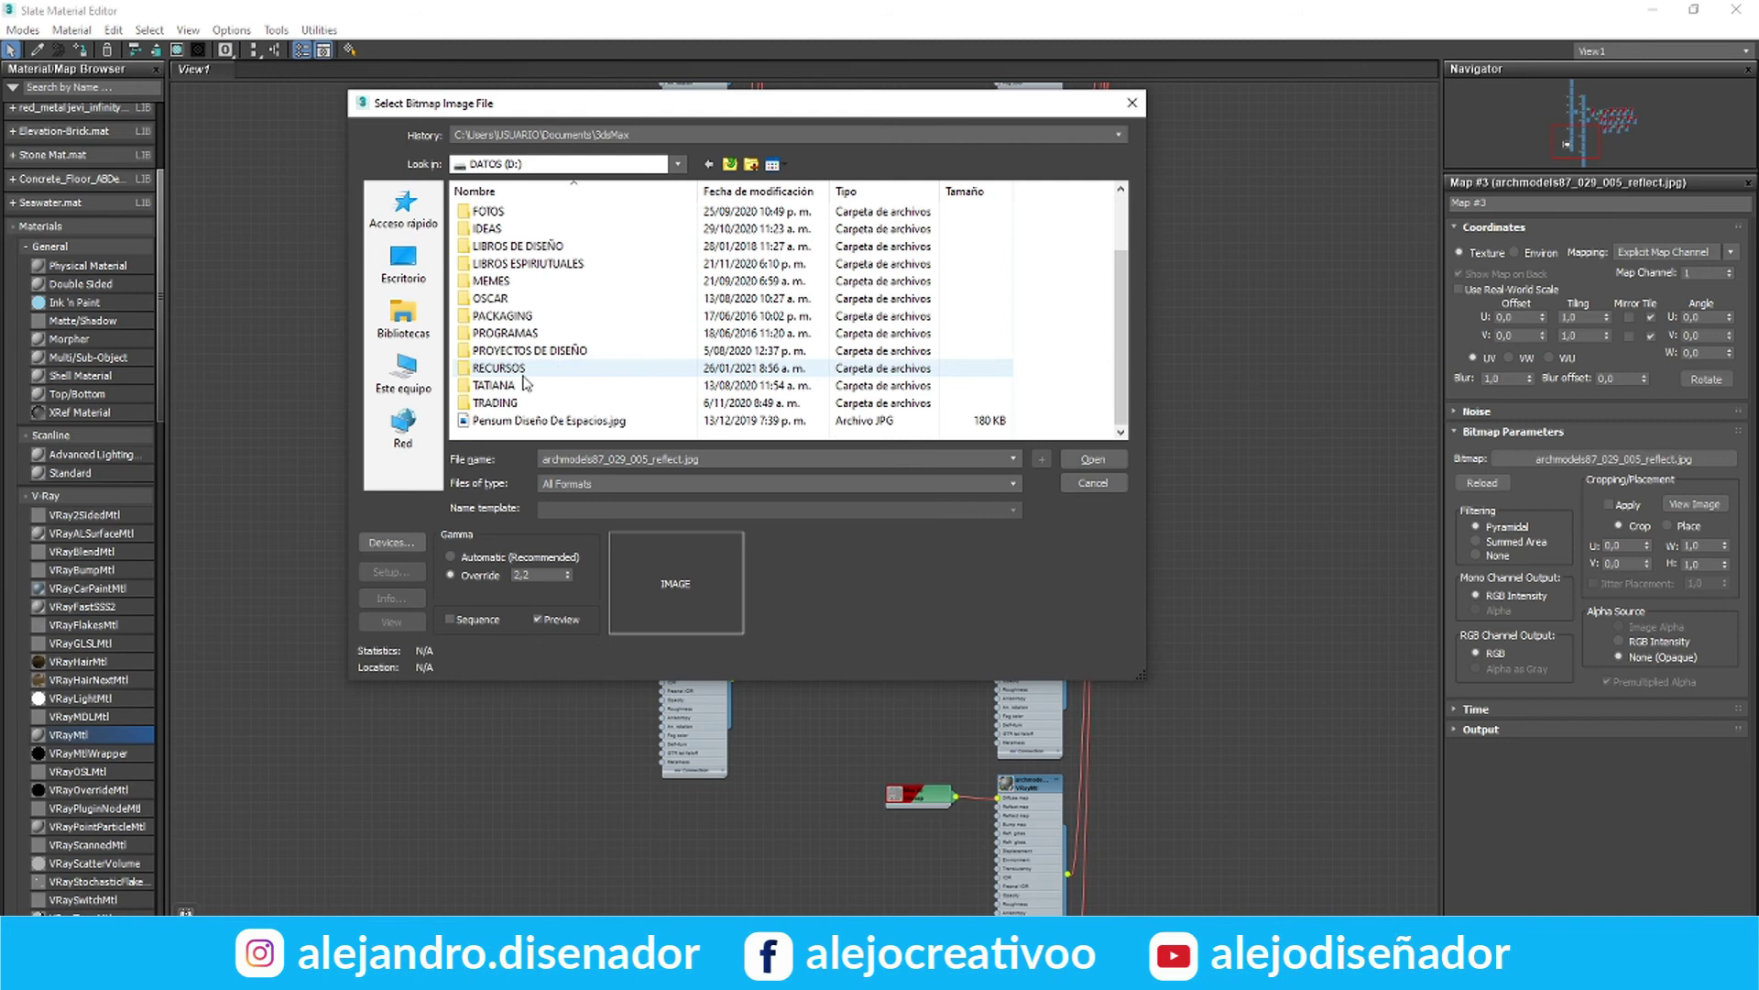
double_click(524, 372)
double_click(513, 282)
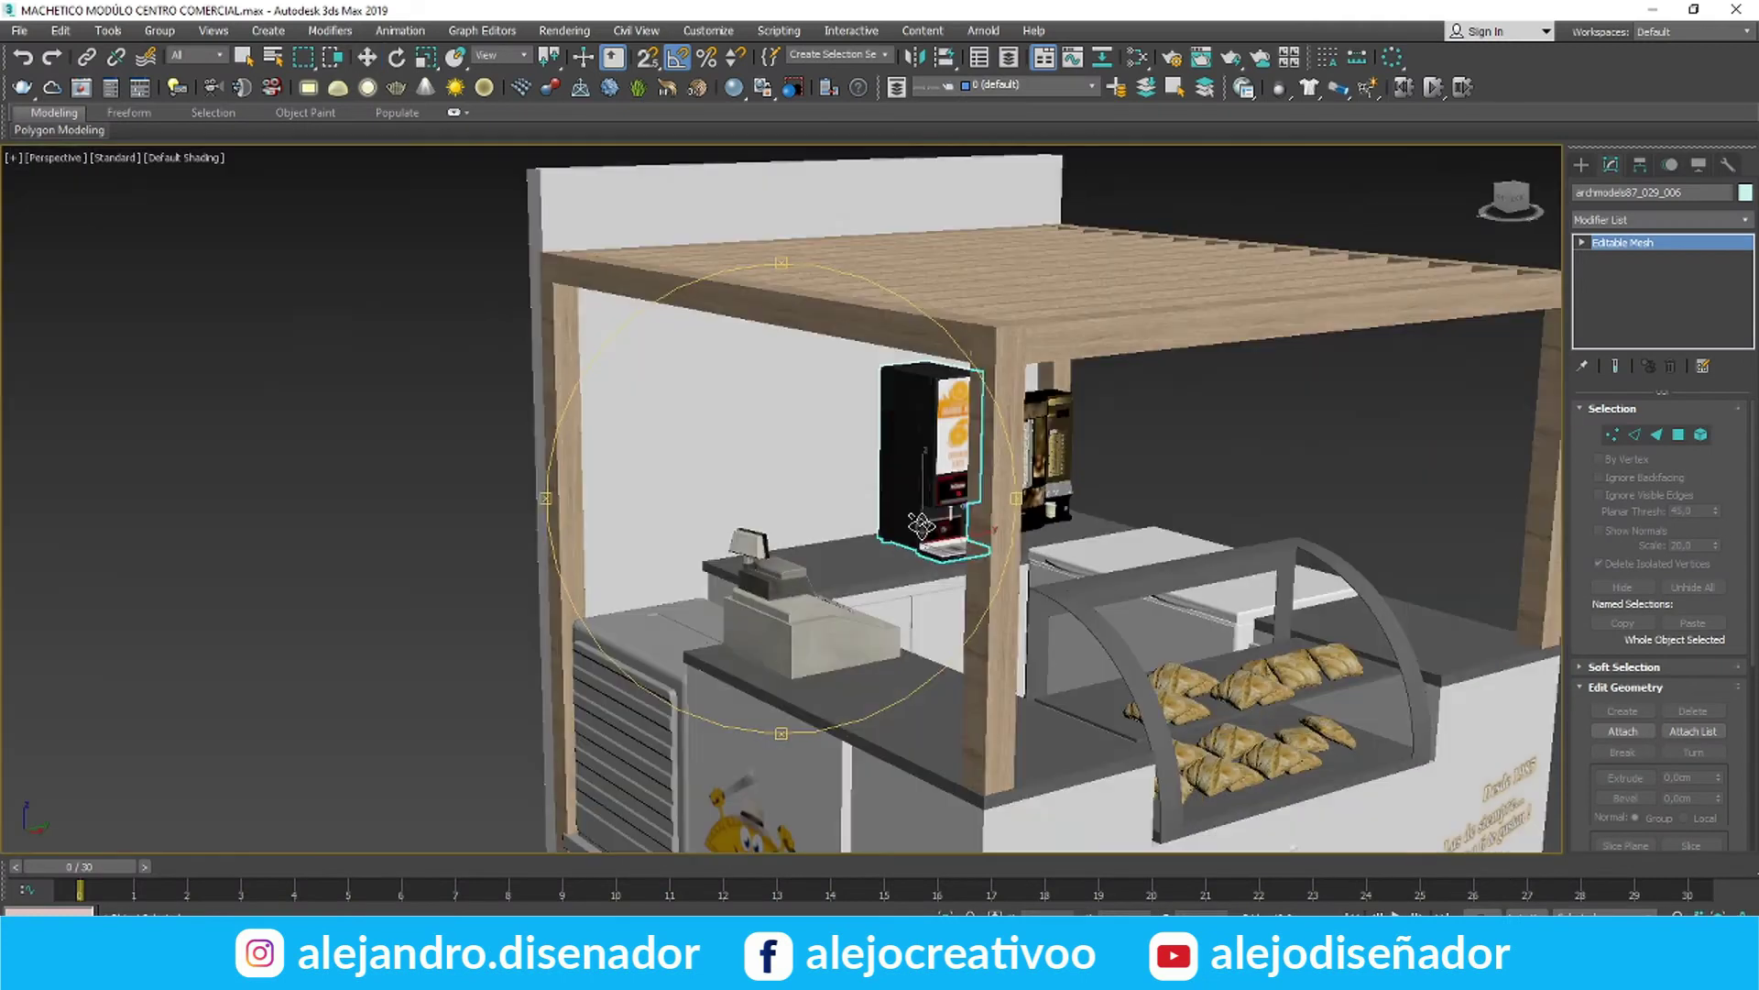
Frame the whole kiosk in perspective, then switch to WhatsApp and send a screenshot of it to the contact
scroll(749, 516, down, 3)
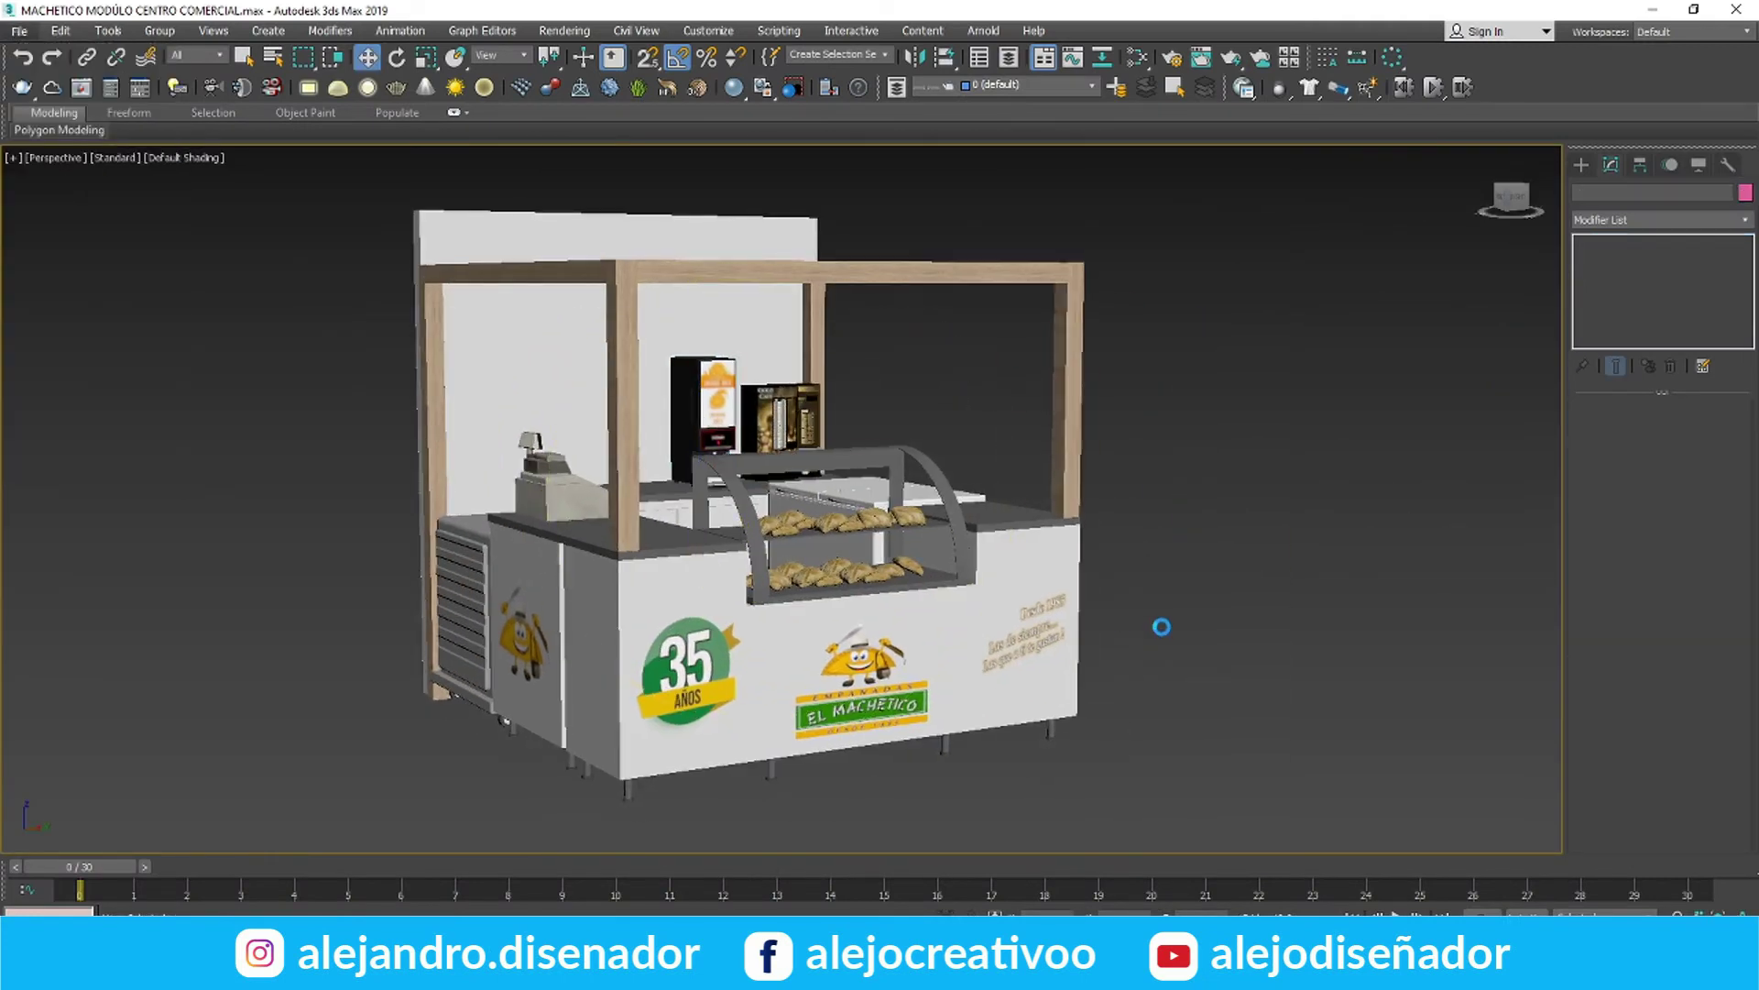
alt+middle_drag(1099, 494, 1174, 502)
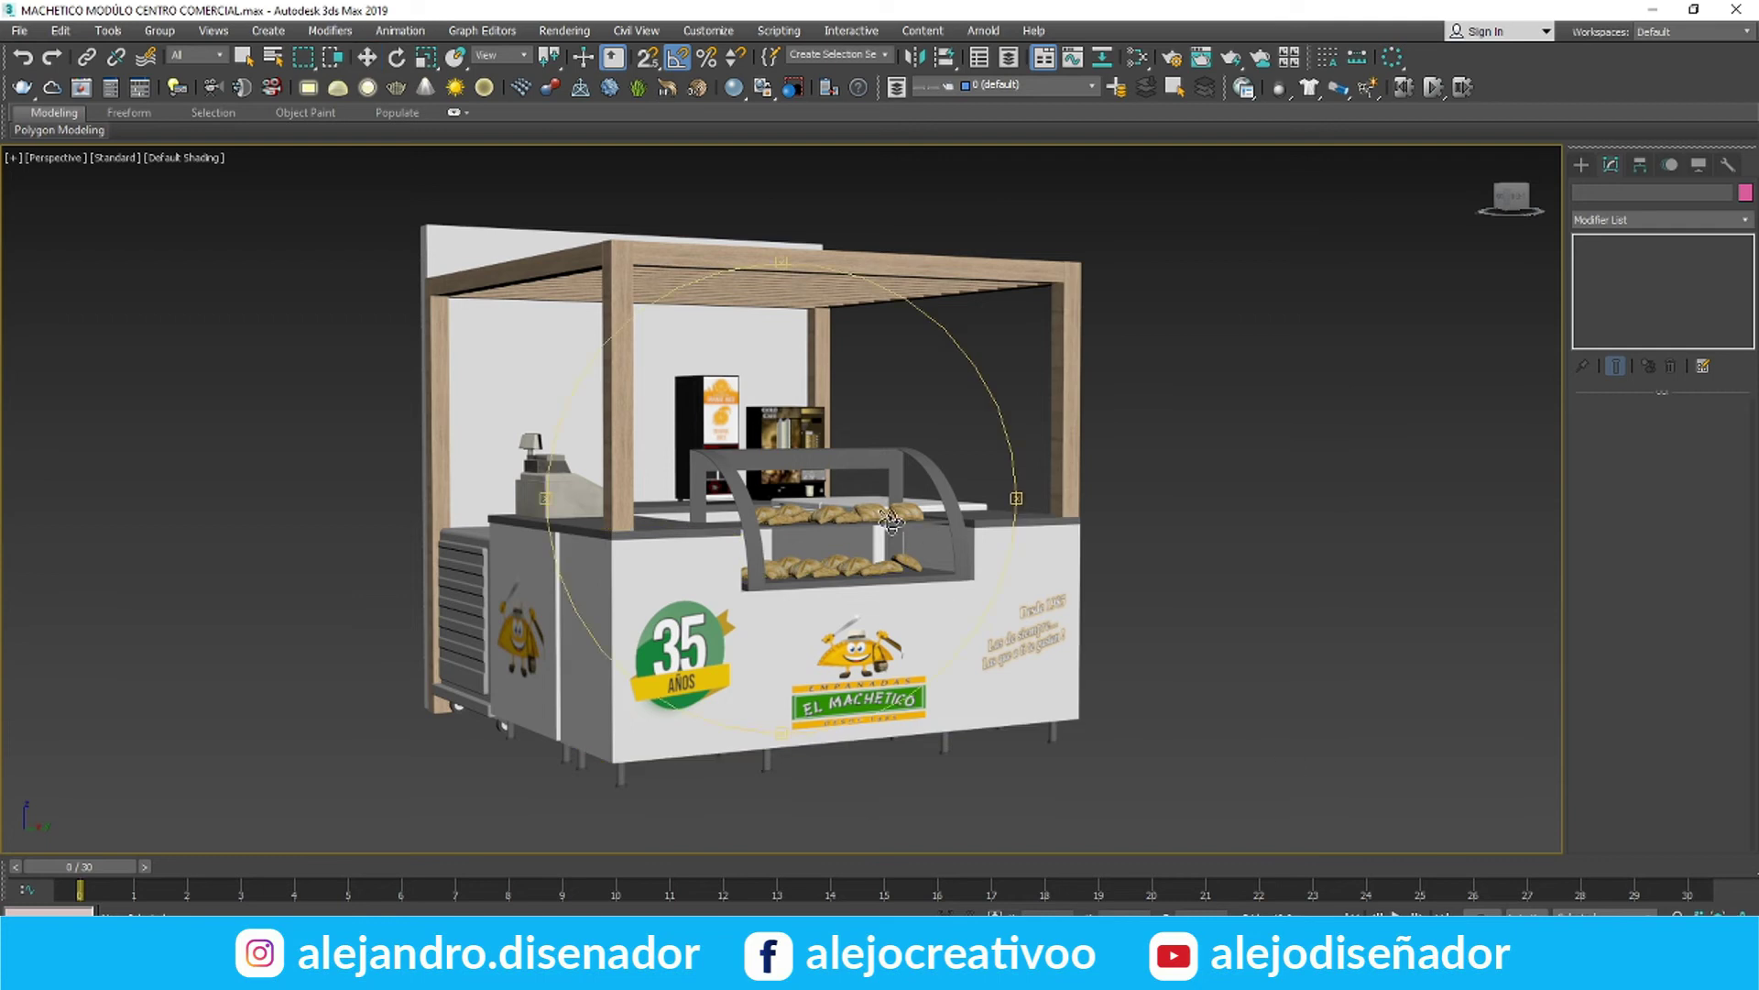
alt+middle_drag(1063, 557, 1136, 561)
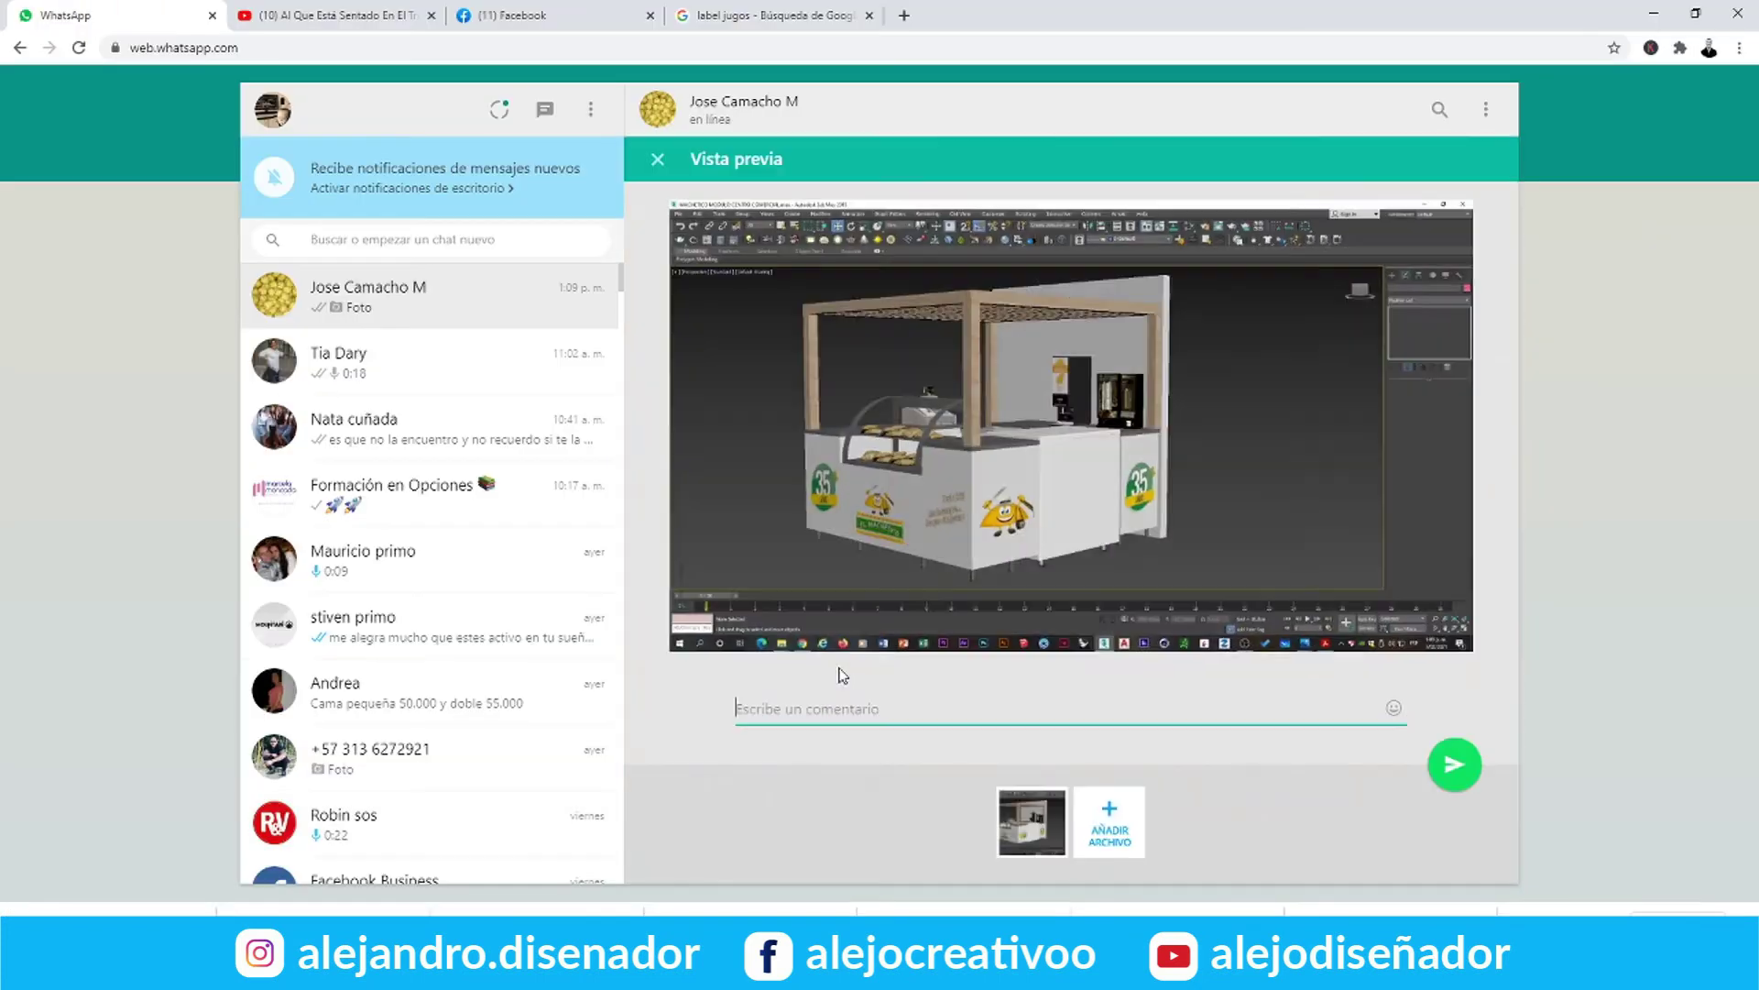
key(Return)
text(env)
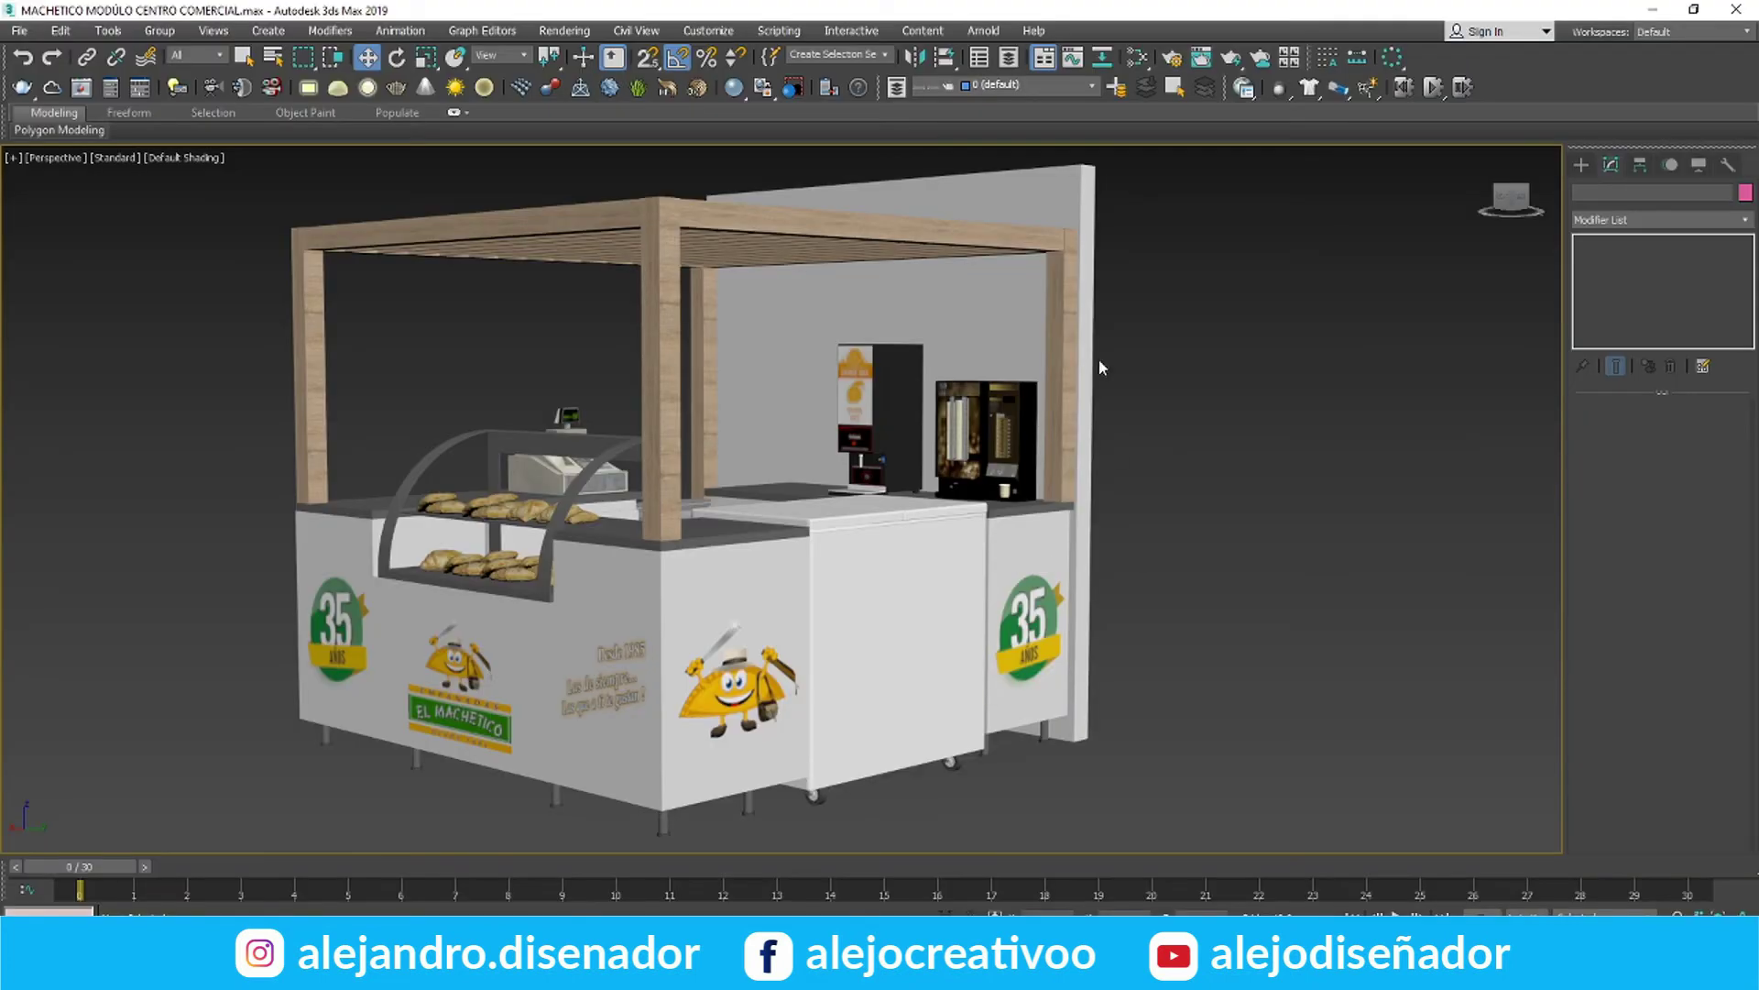
click(1097, 368)
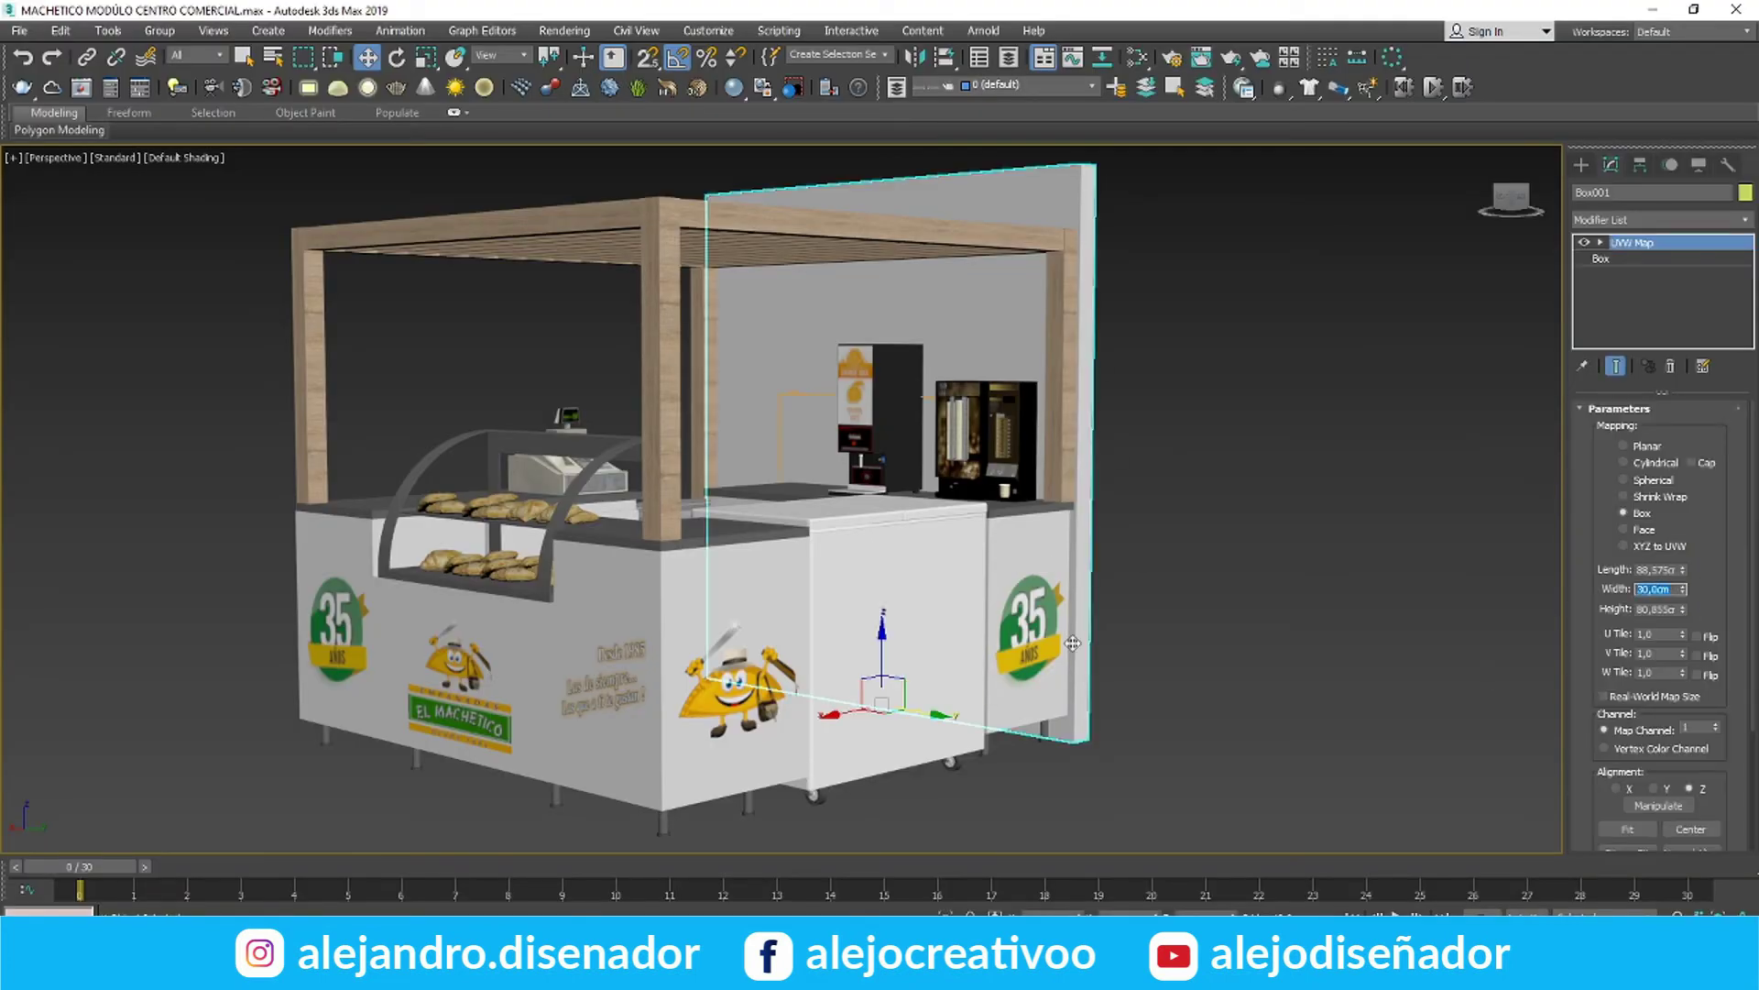
click(1322, 691)
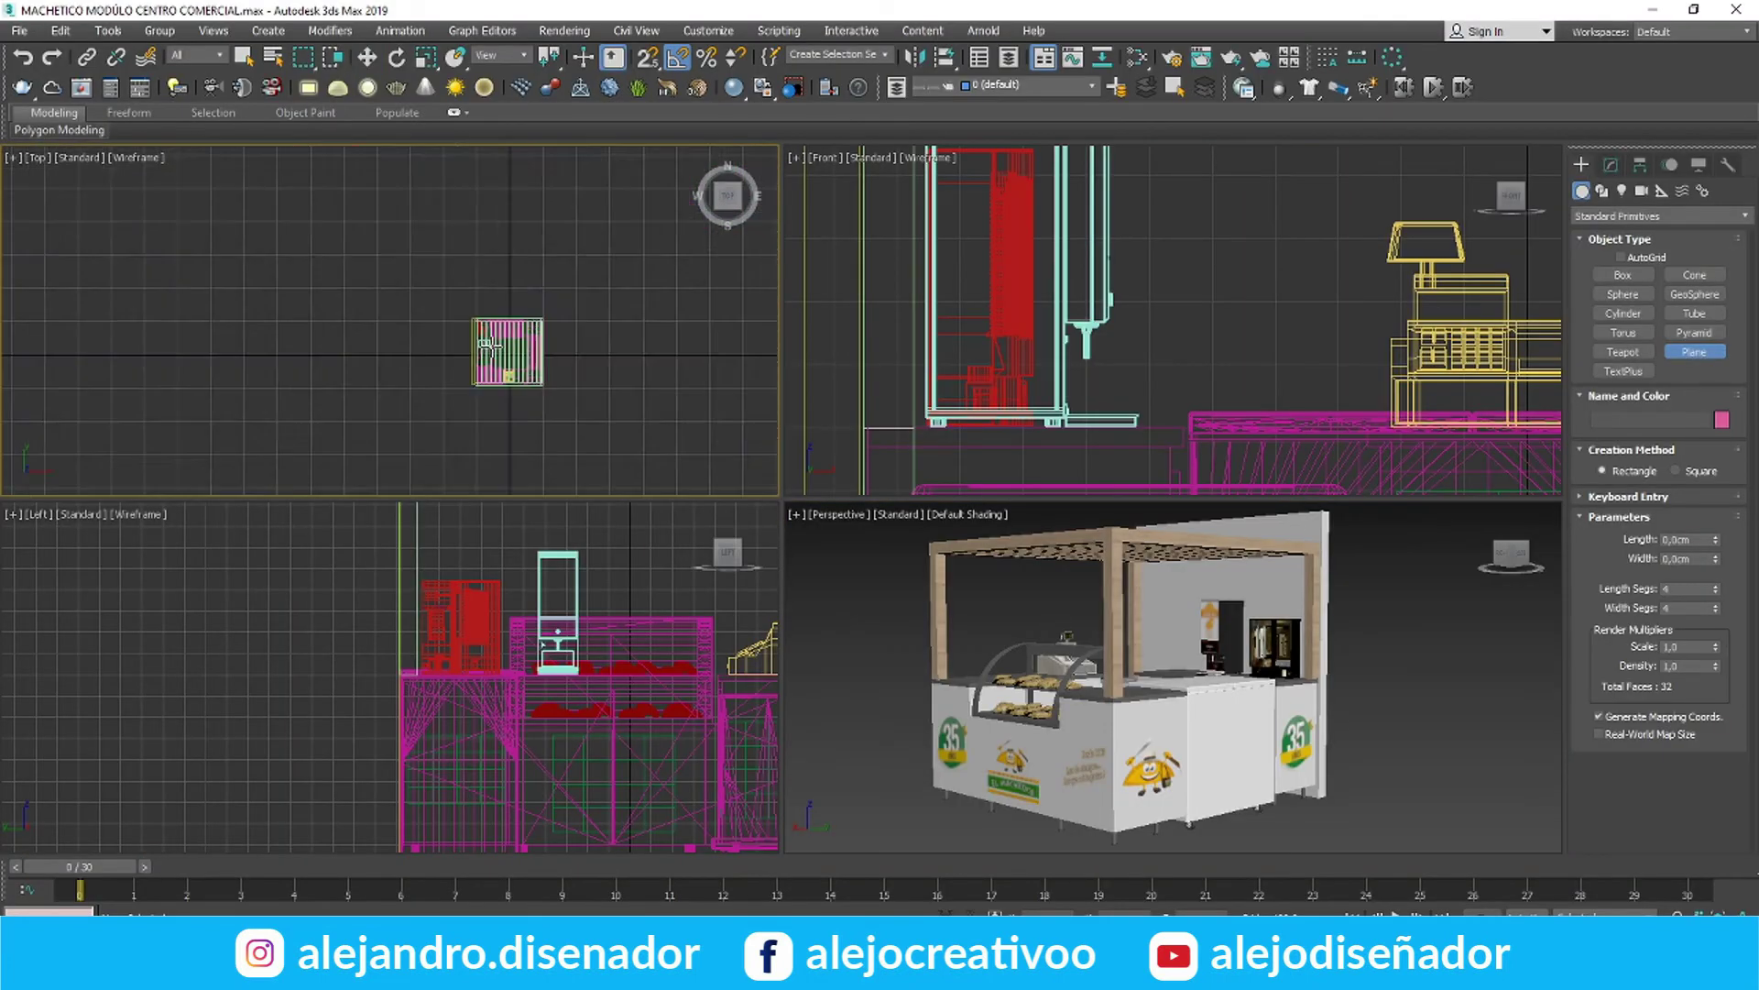
right_click(495, 346)
scroll(586, 424, up, 2)
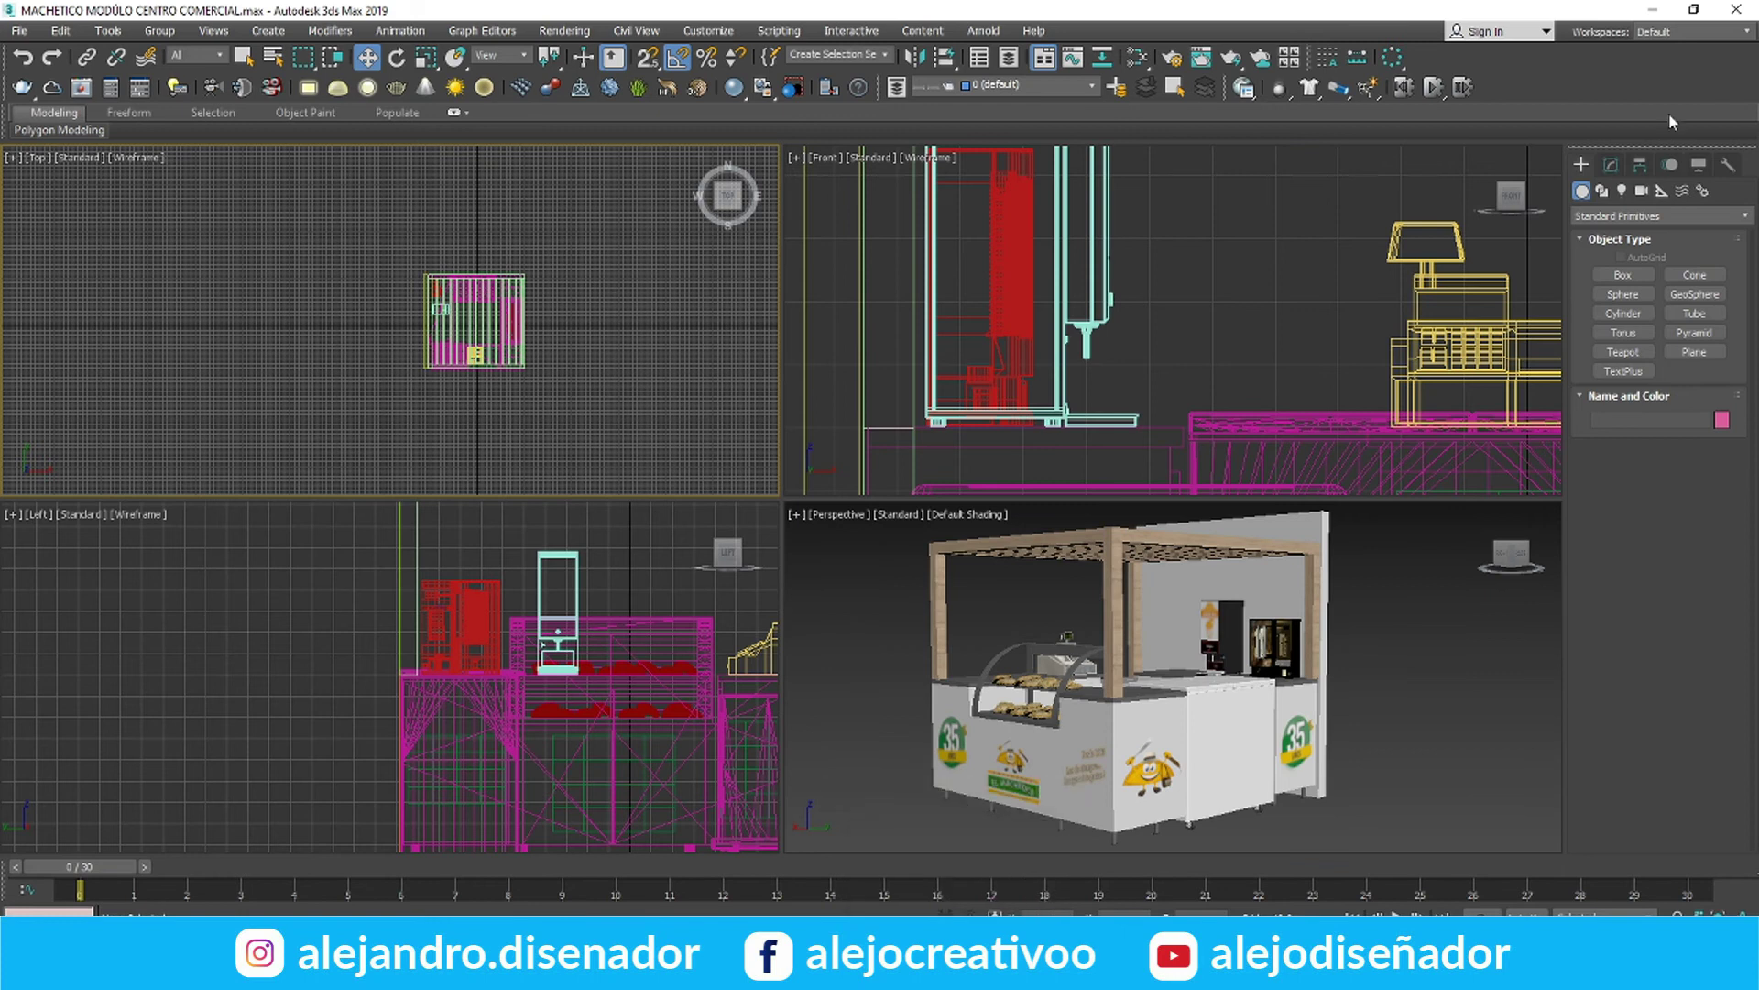
Draw an L-shaped line in the front view, with a vertical wall beside the kiosk and a floor running beneath it
click(1602, 191)
click(1623, 290)
scroll(1259, 379, down, 10)
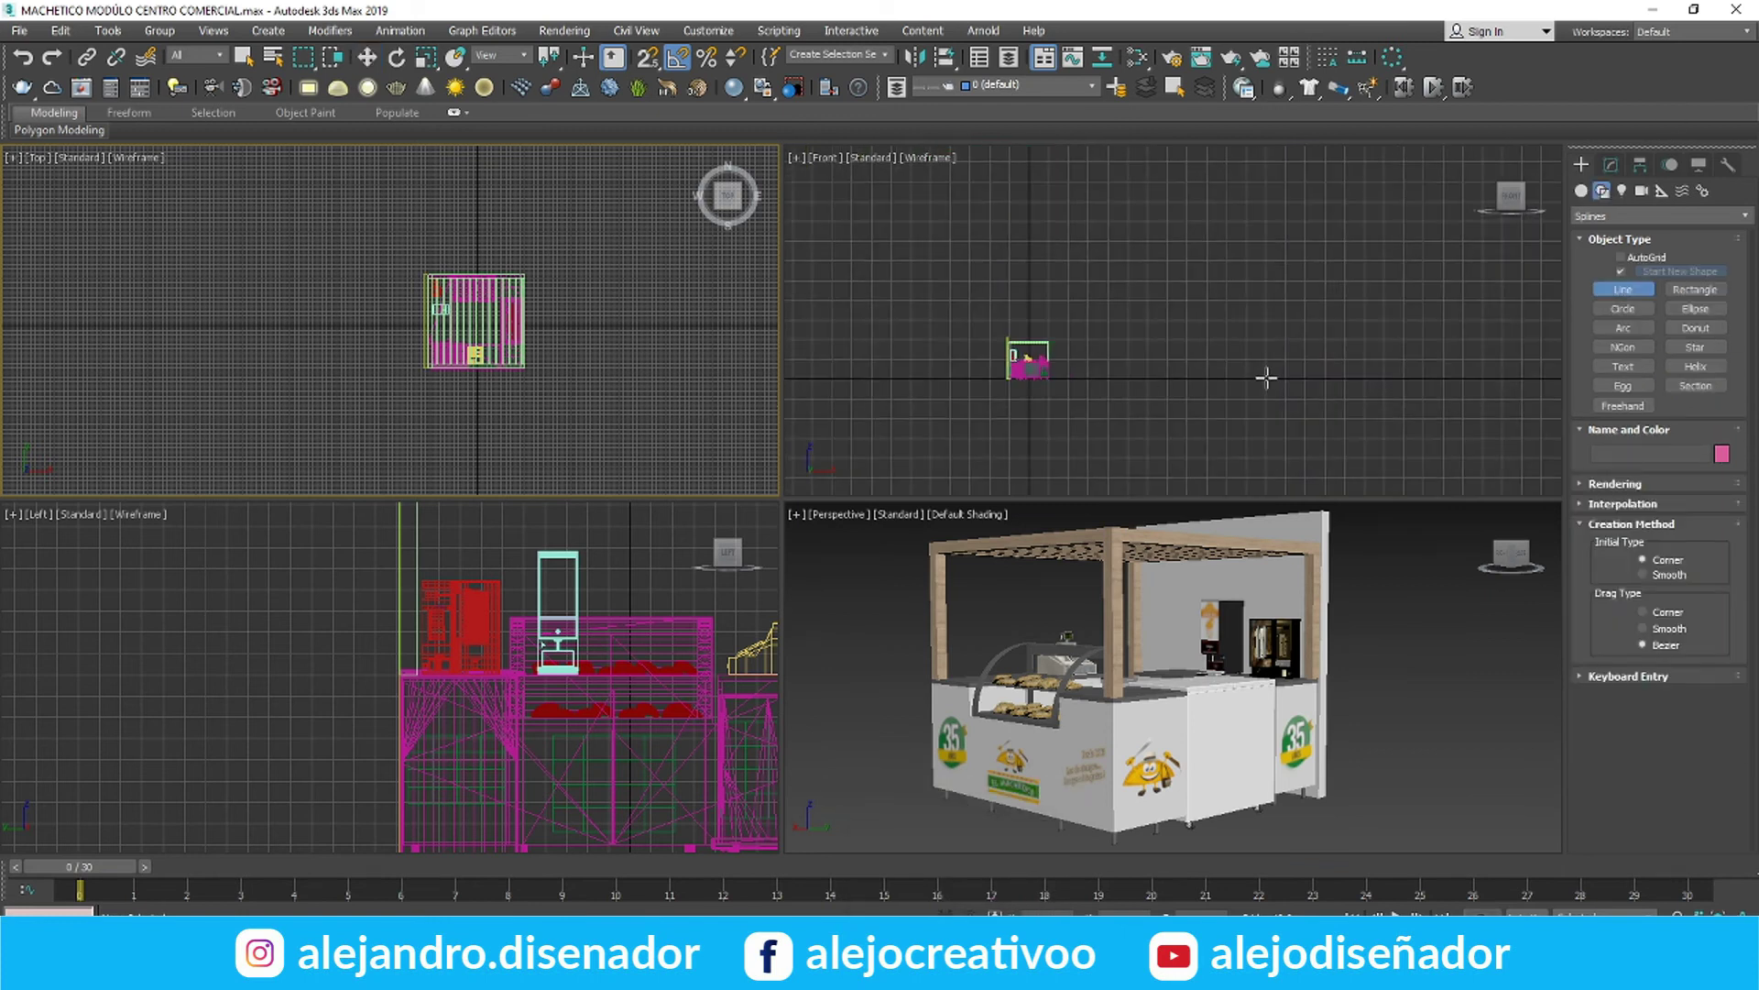
click(950, 383)
scroll(962, 247, down, 3)
click(958, 192)
right_click(959, 192)
right_click(948, 256)
click(1196, 465)
scroll(958, 273, up, 3)
middle_drag(958, 273, 989, 412)
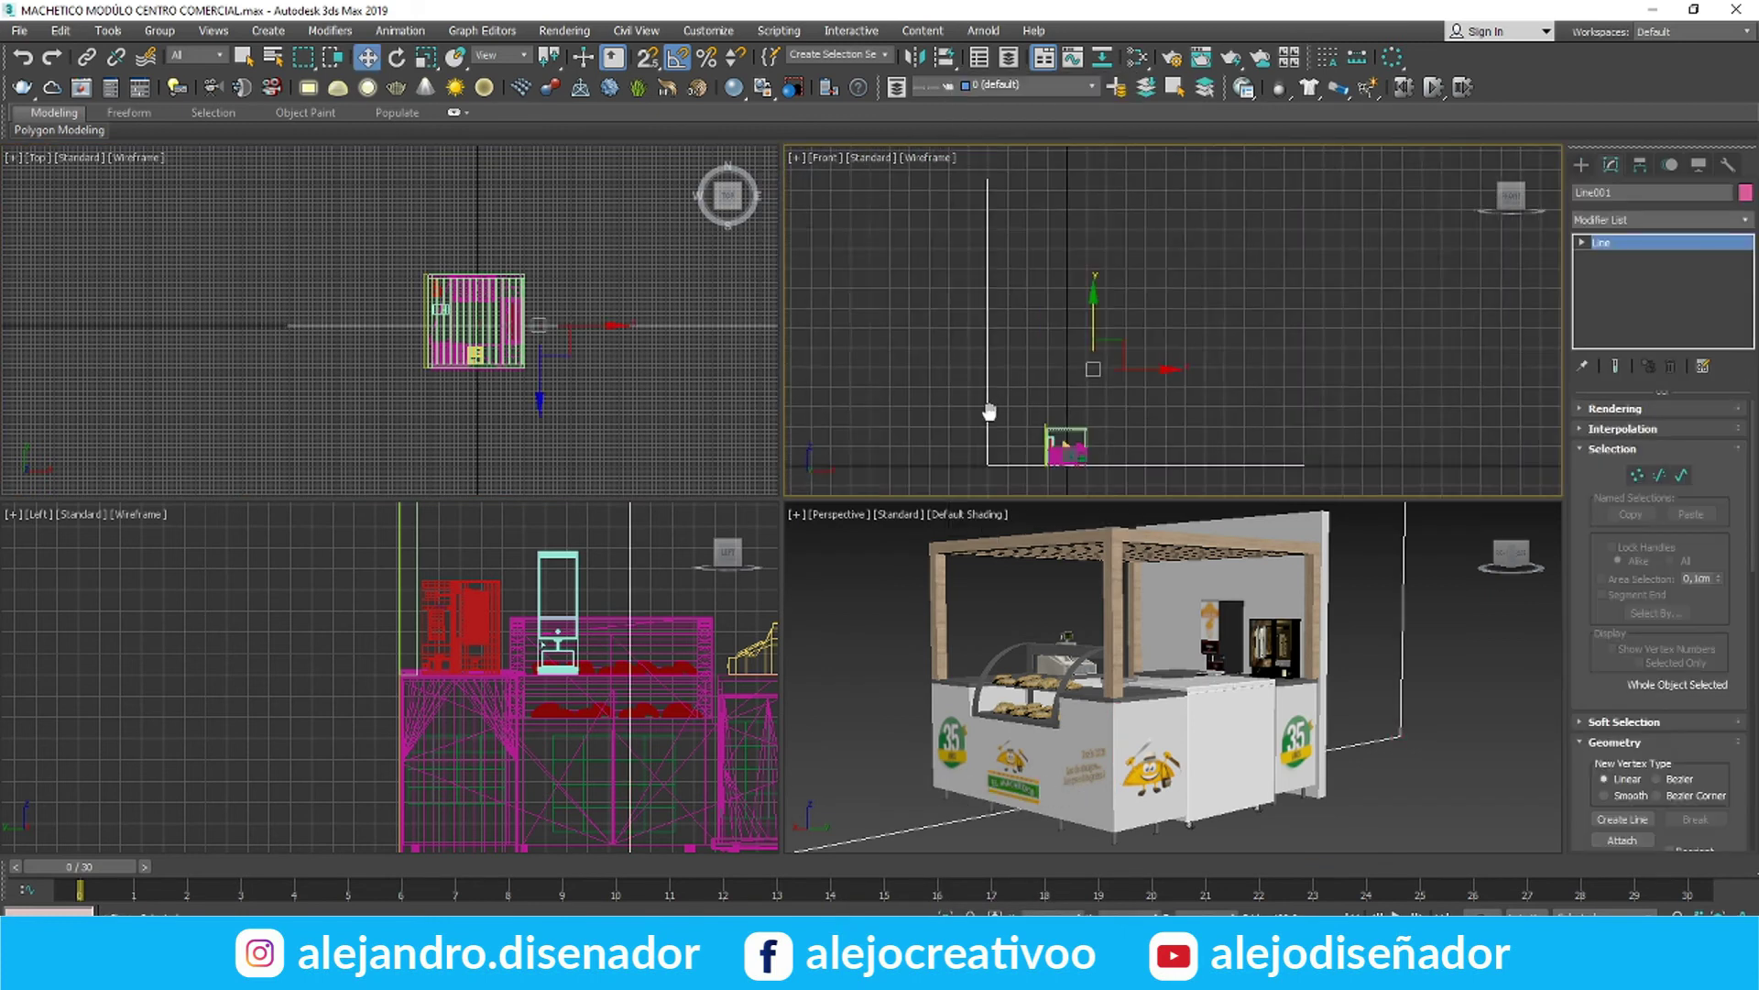
Outline the L-shaped backdrop spline by 10 cm to give it thickness
click(1597, 410)
right_click(999, 518)
click(1060, 509)
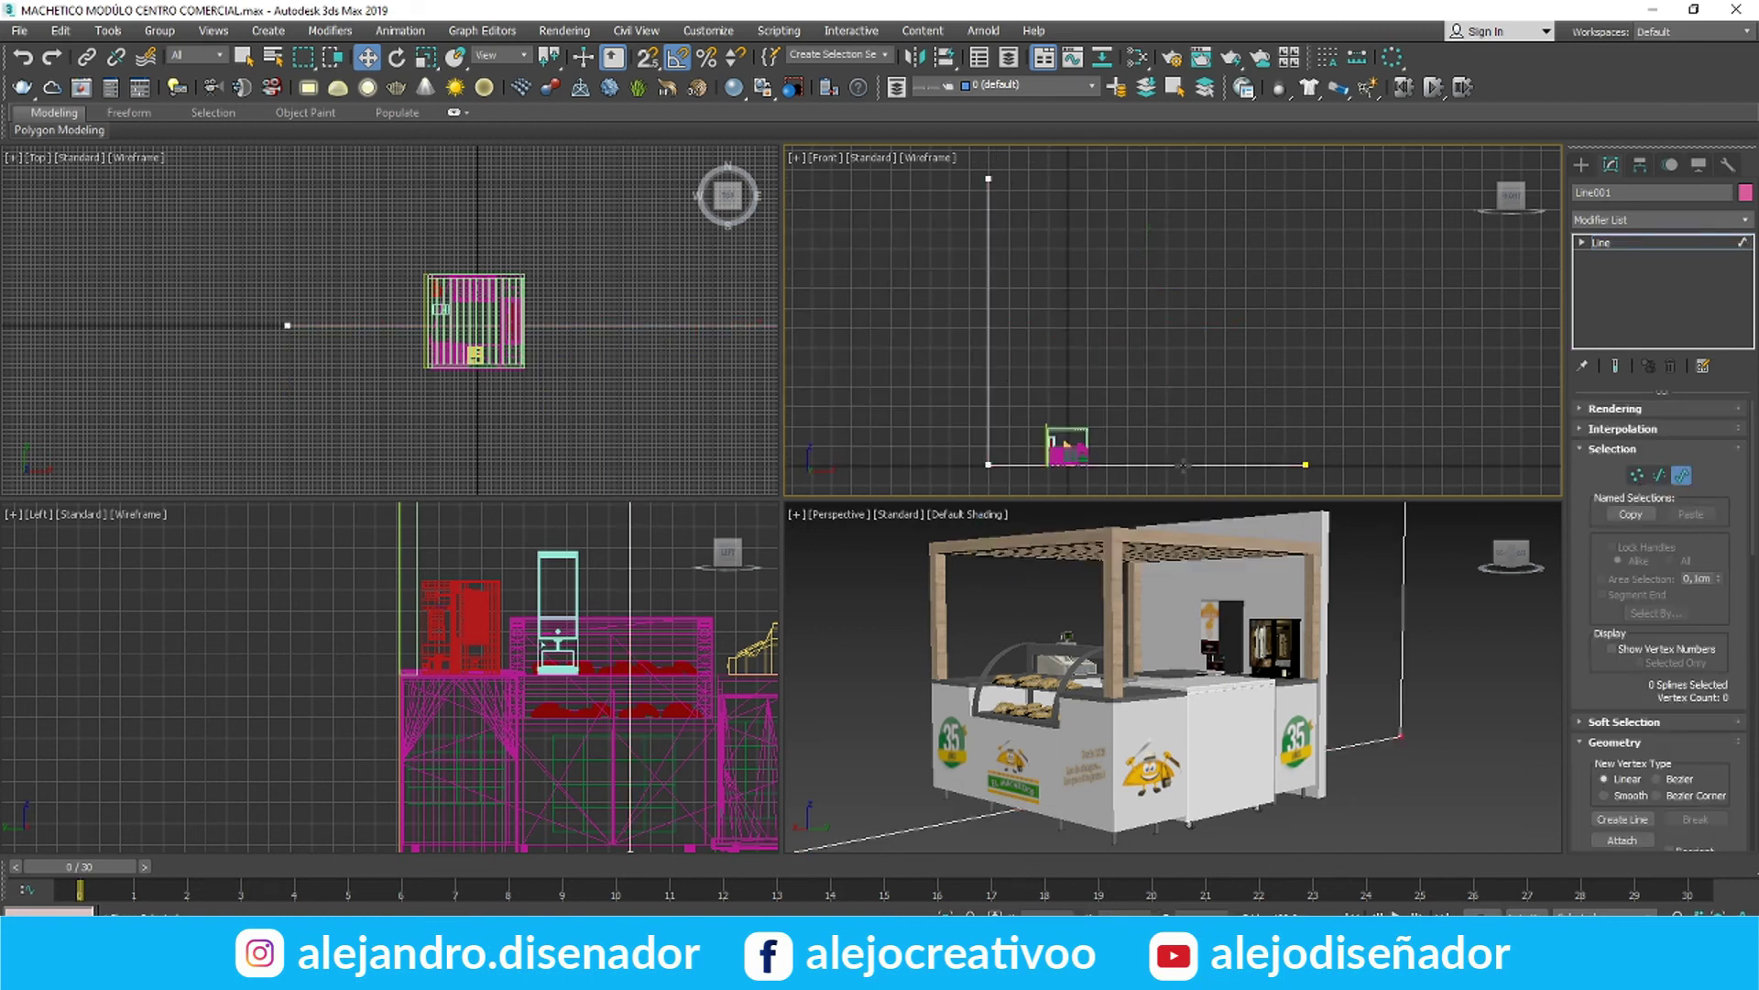
text(10)
key(Return)
scroll(933, 195, up, 5)
middle_drag(933, 195, 1104, 314)
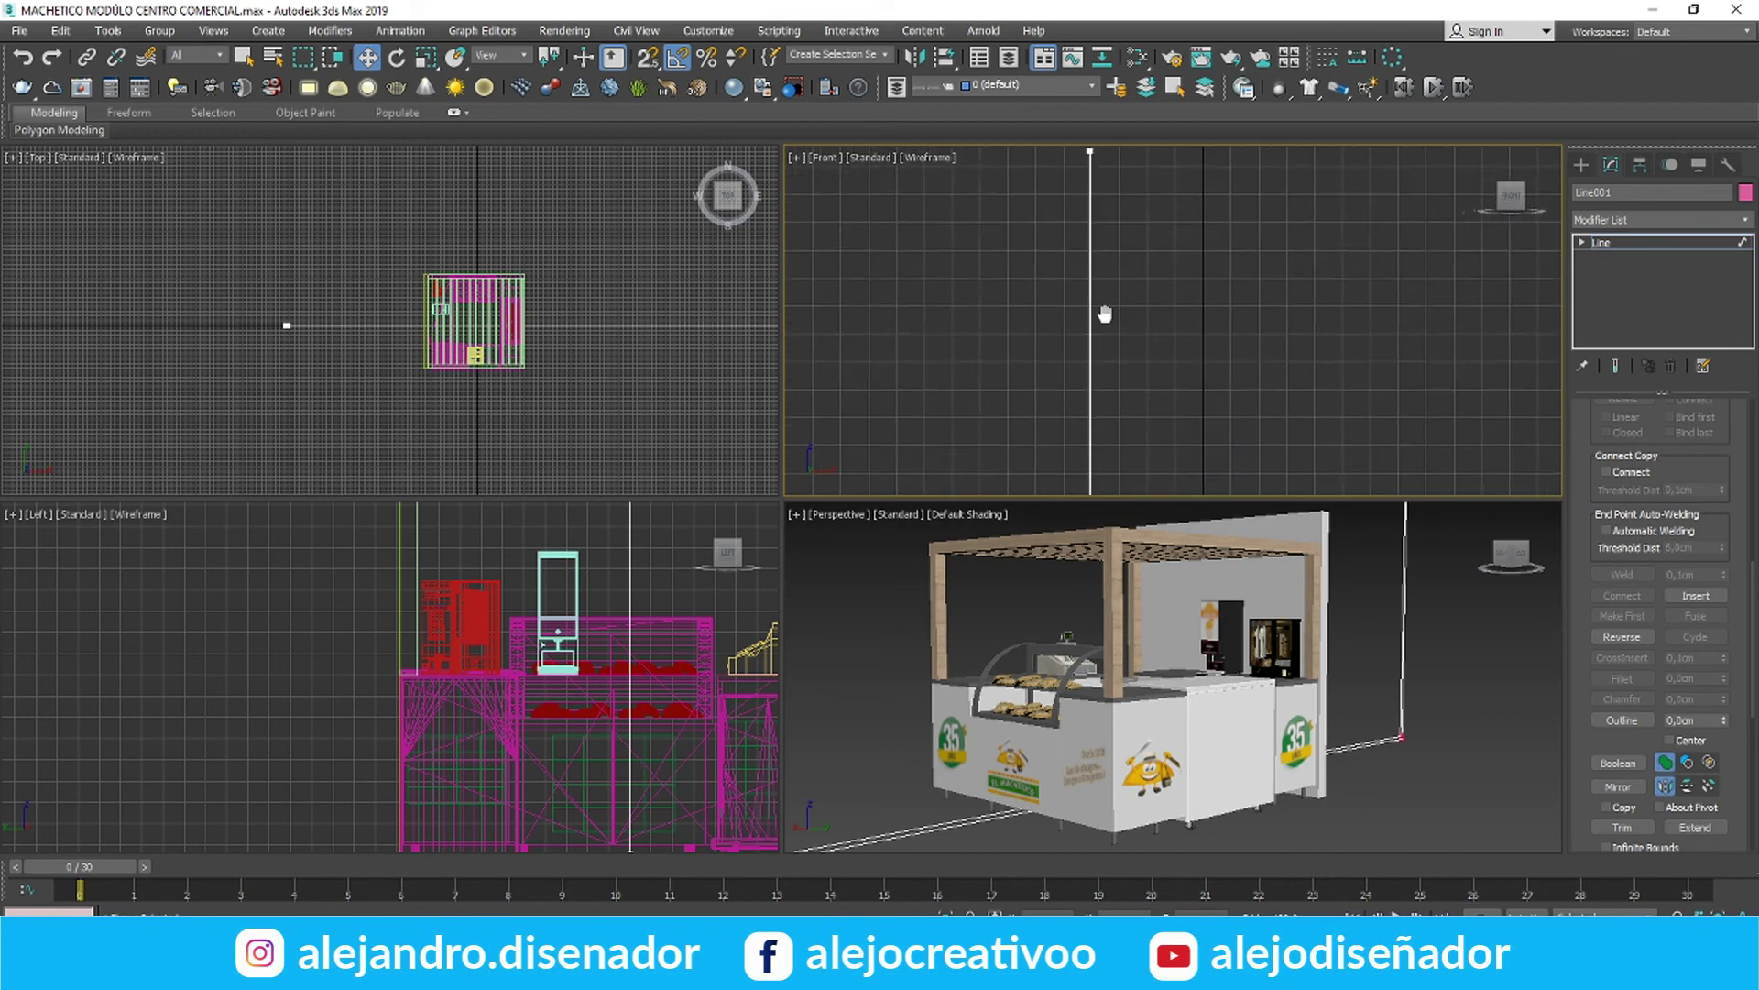
scroll(1104, 314, down, 4)
Fillet the backdrop profile's corner into a large curve and move the profile in plan clear of the kiosk's front
key(1)
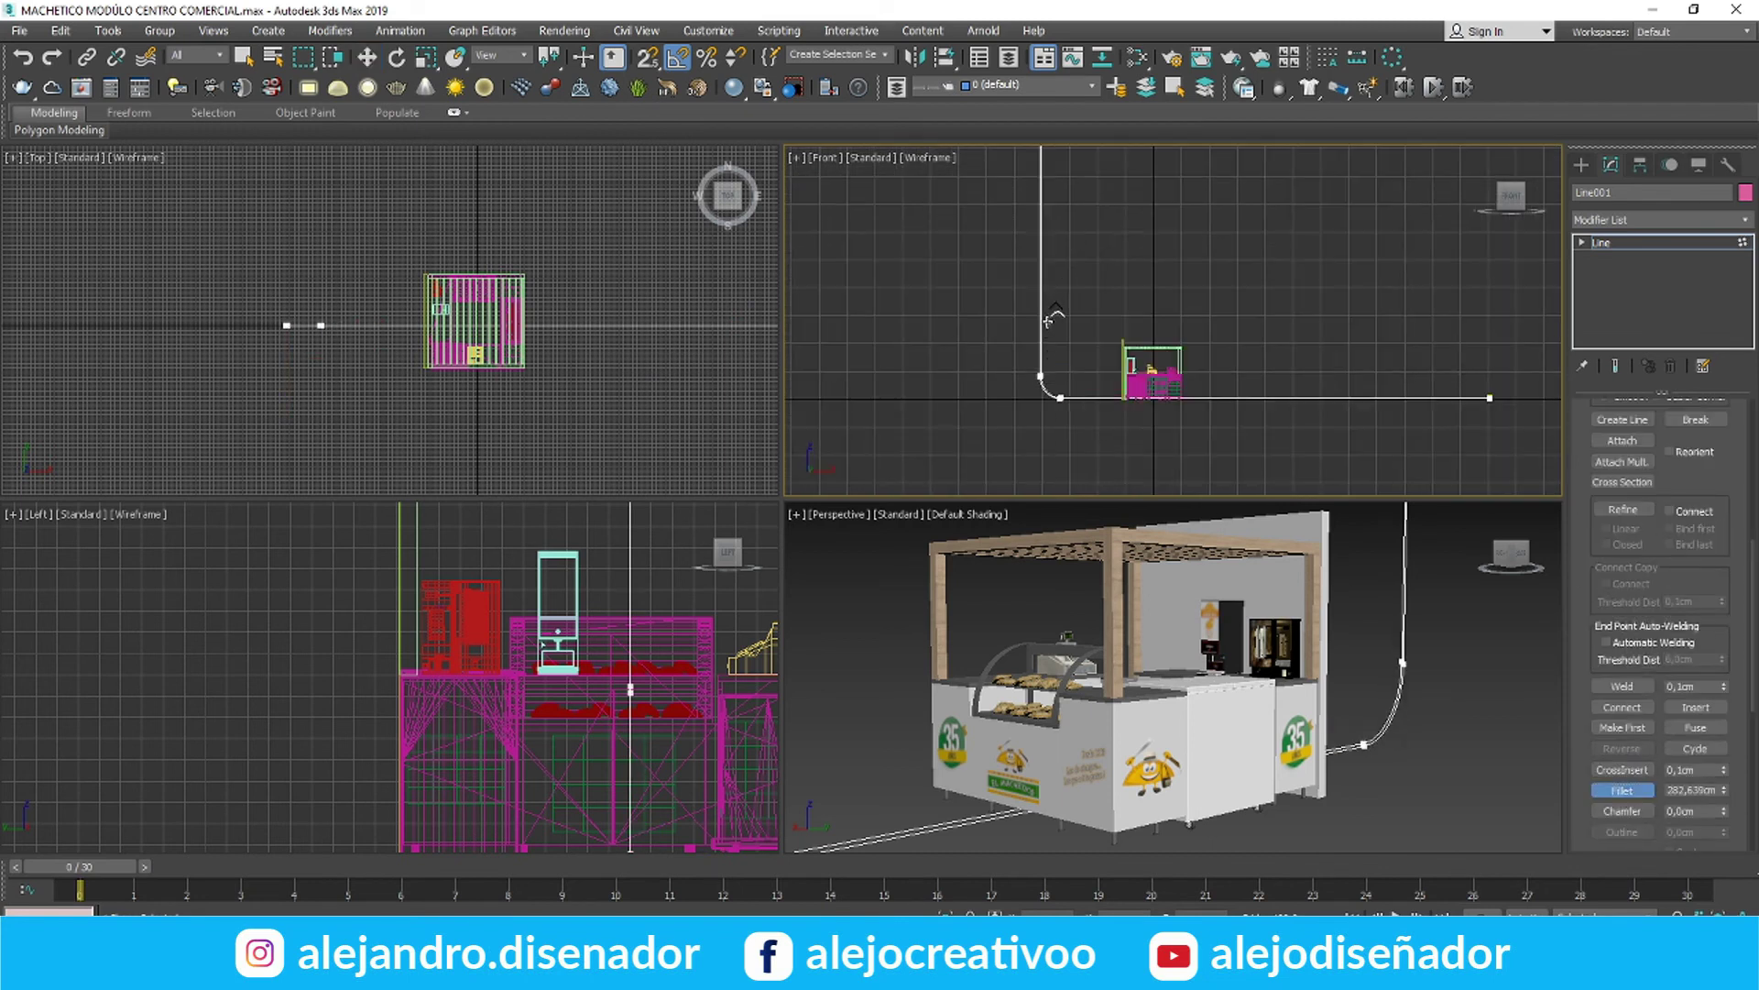
click(1601, 243)
middle_drag(566, 275, 536, 353)
scroll(536, 353, down, 5)
drag(514, 359, 490, 417)
Extrude the backdrop profile 2000 cm and position it in plan so that it surrounds the kiosk
scroll(513, 390, up, 2)
click(1729, 222)
click(1585, 897)
drag(1672, 434, 1590, 433)
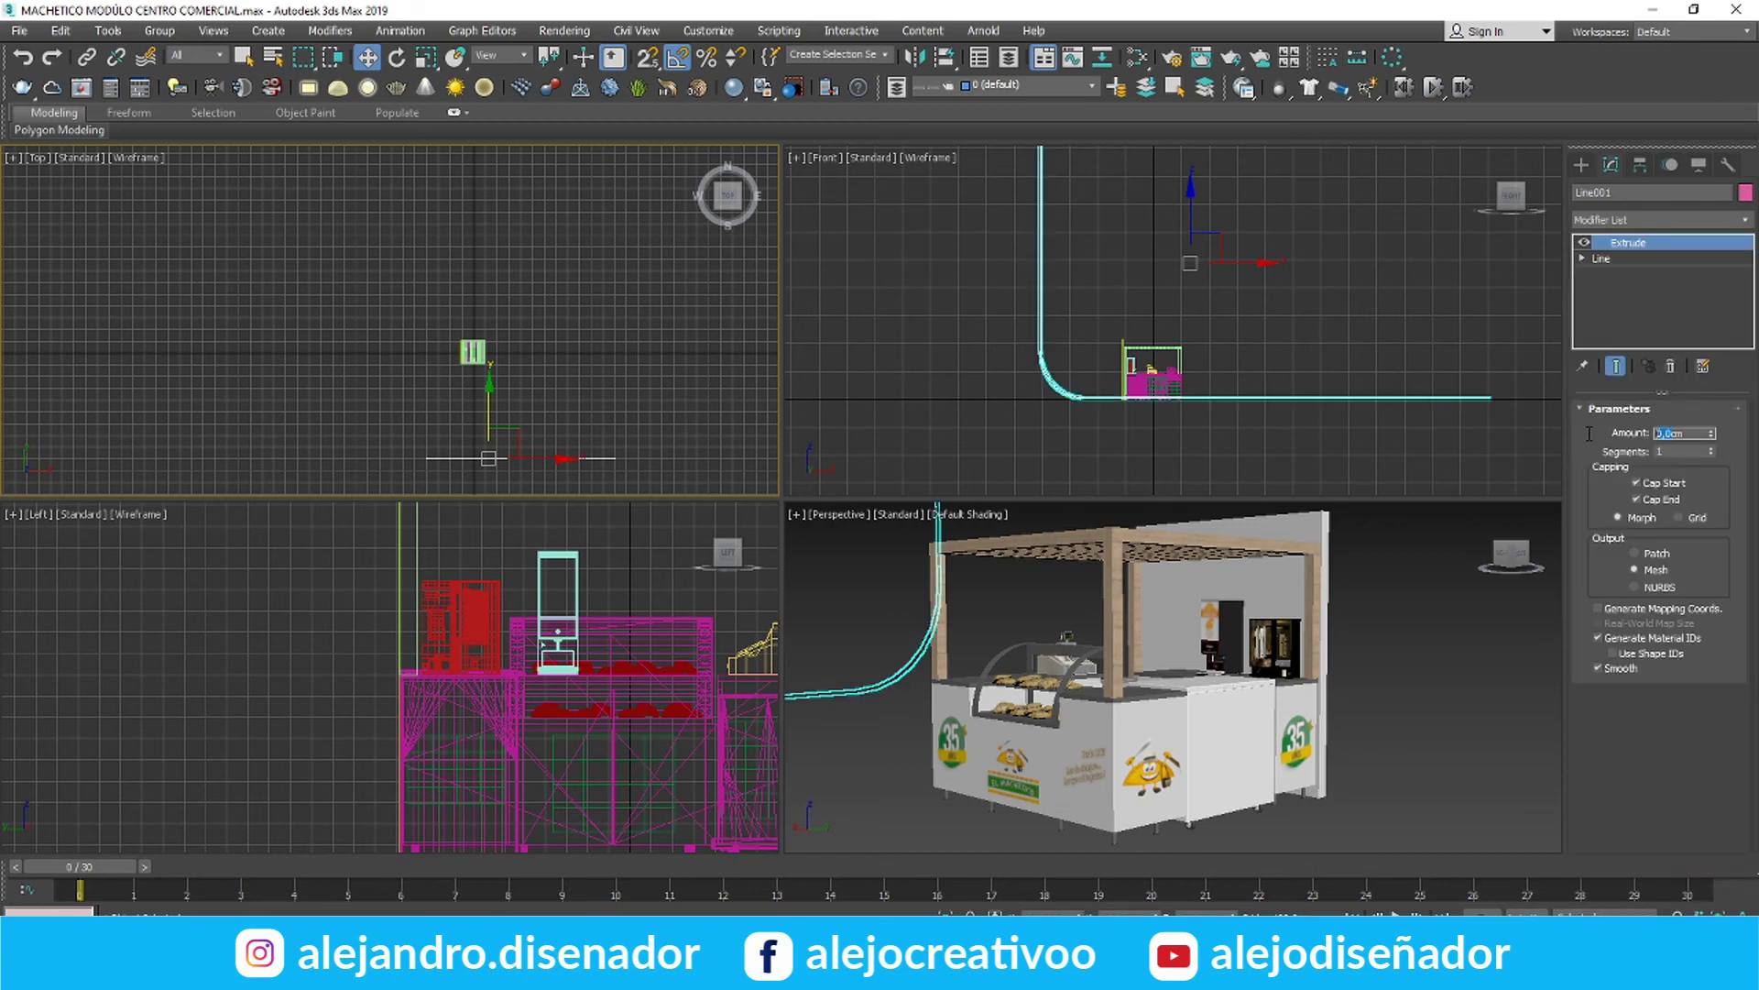
drag(494, 418, 494, 146)
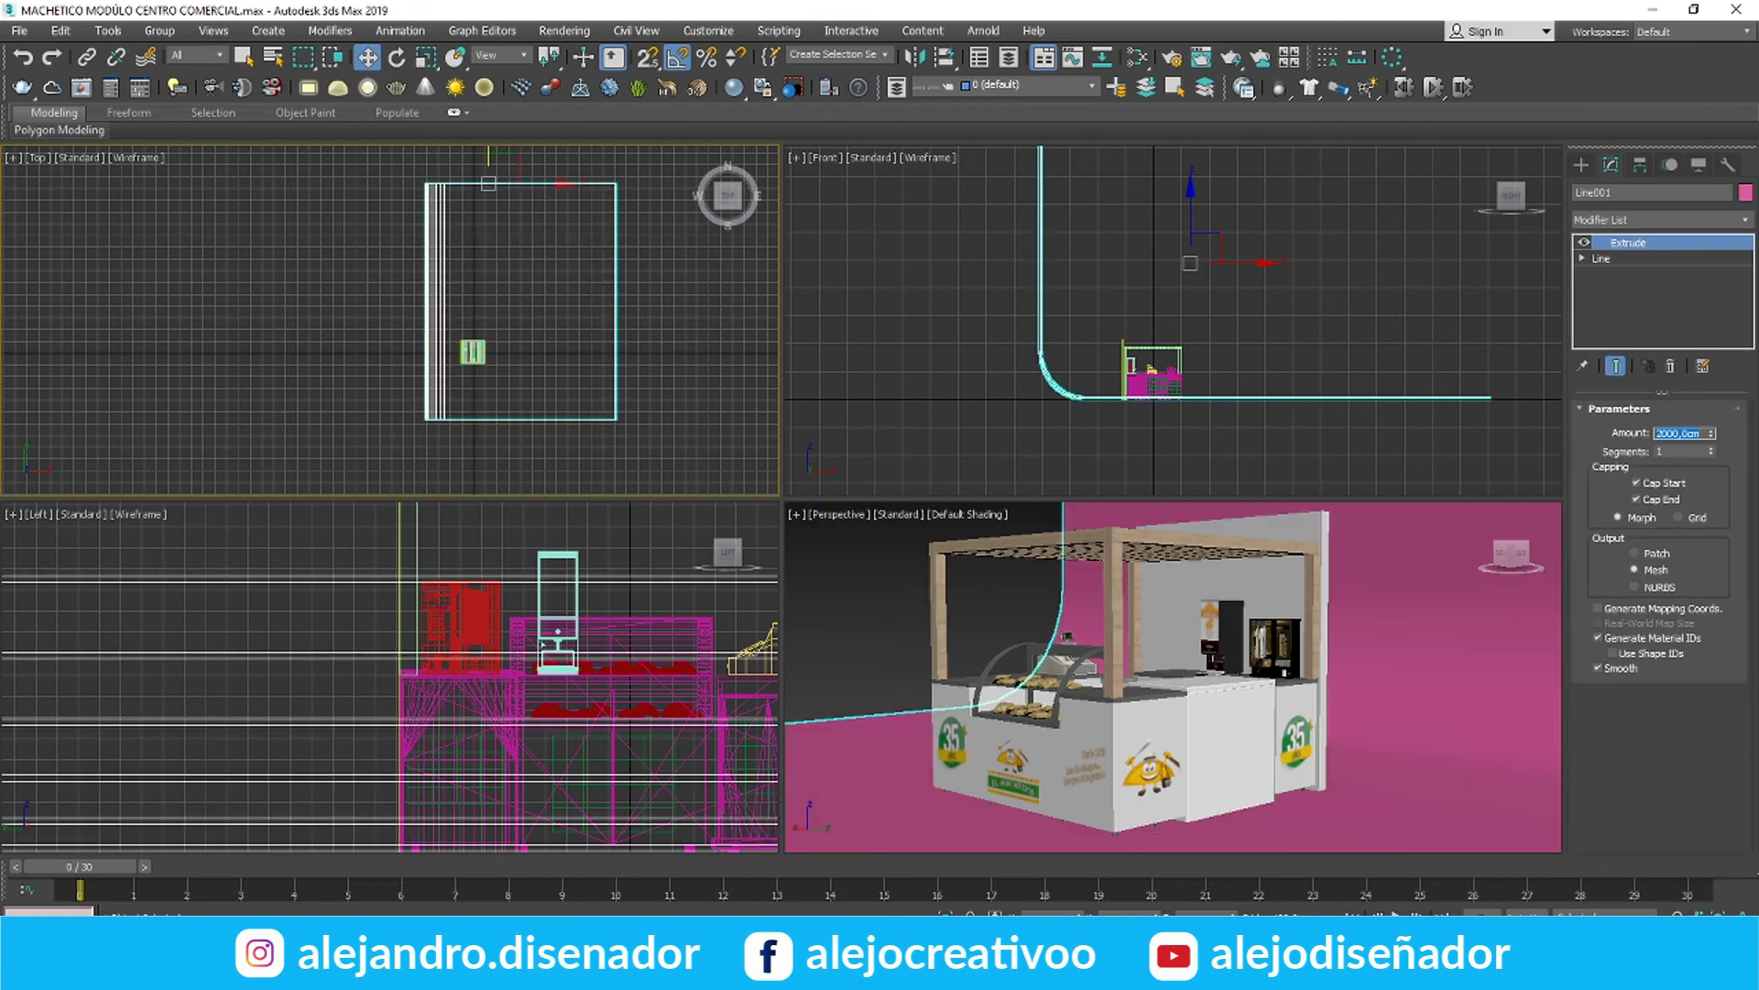
Create a VRayMtl named Fondo blanco with a white diffuse color and assign it to the backdrop
key(m)
scroll(965, 436, up, 3)
drag(69, 735, 905, 227)
double_click(905, 227)
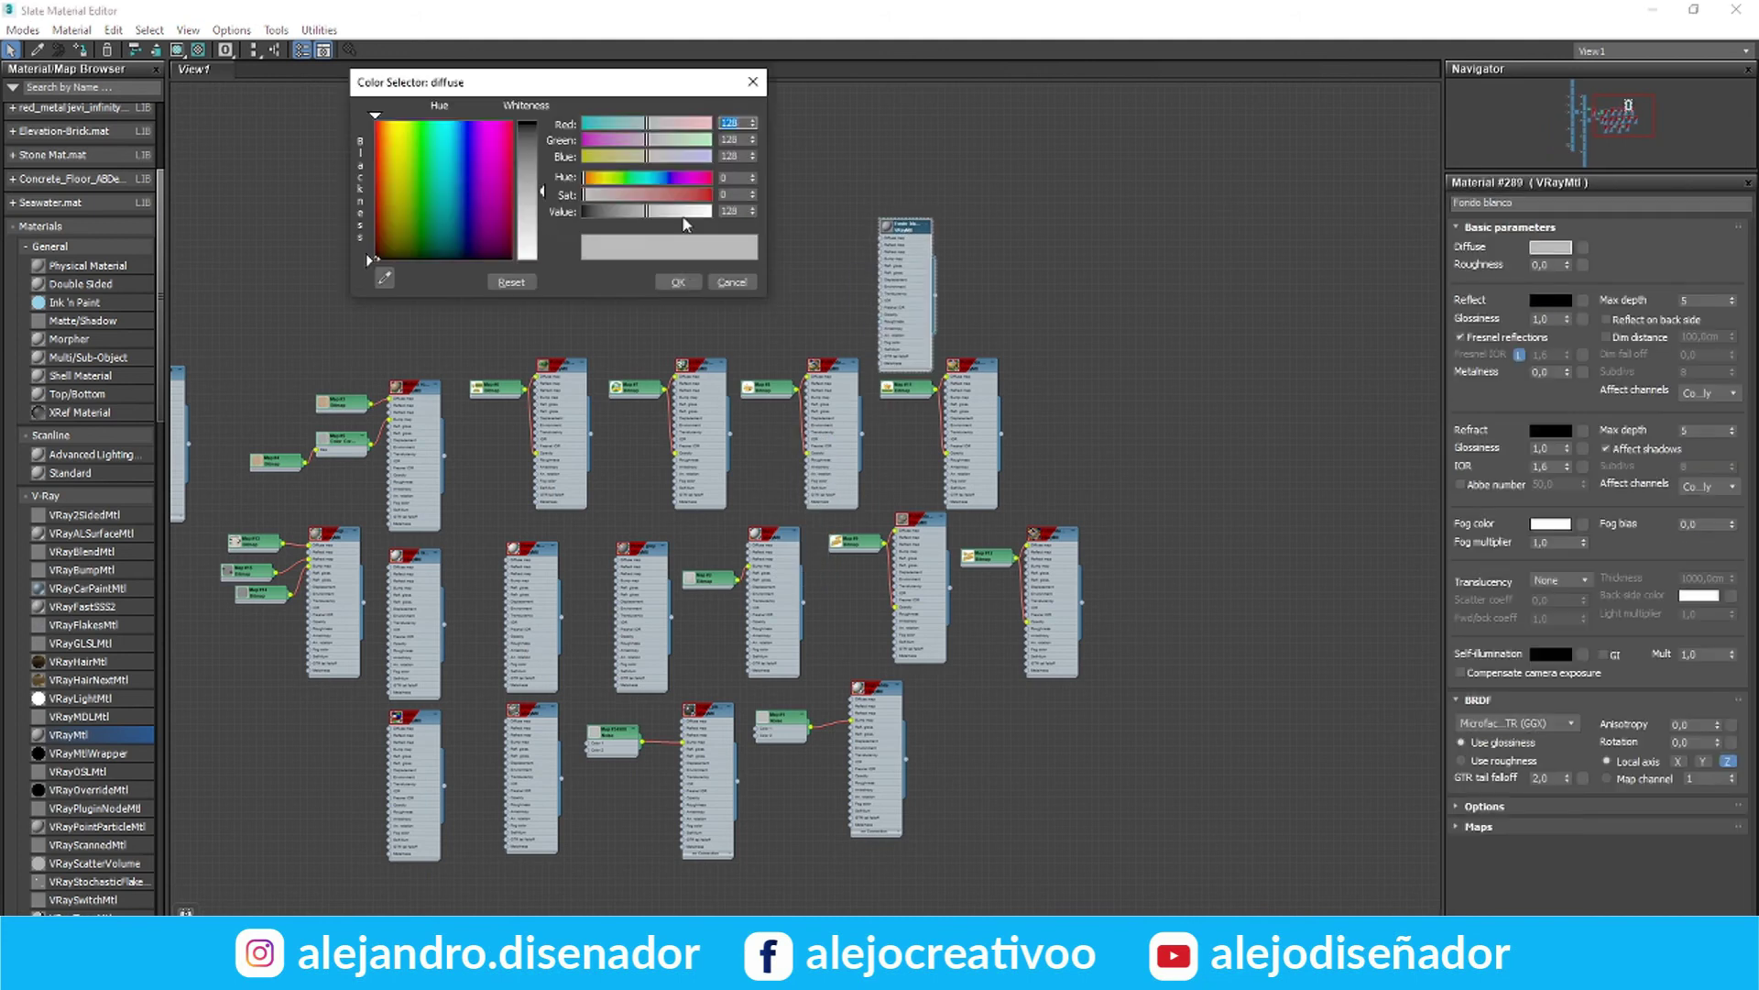
scroll(900, 241, up, 3)
Create a VRayHDRI map from night_free_Env.hdr with Spherical mapping and an inverse gamma of 0.7
scroll(83, 360, down, 10)
drag(73, 786, 624, 199)
click(1729, 254)
double_click(486, 435)
double_click(484, 364)
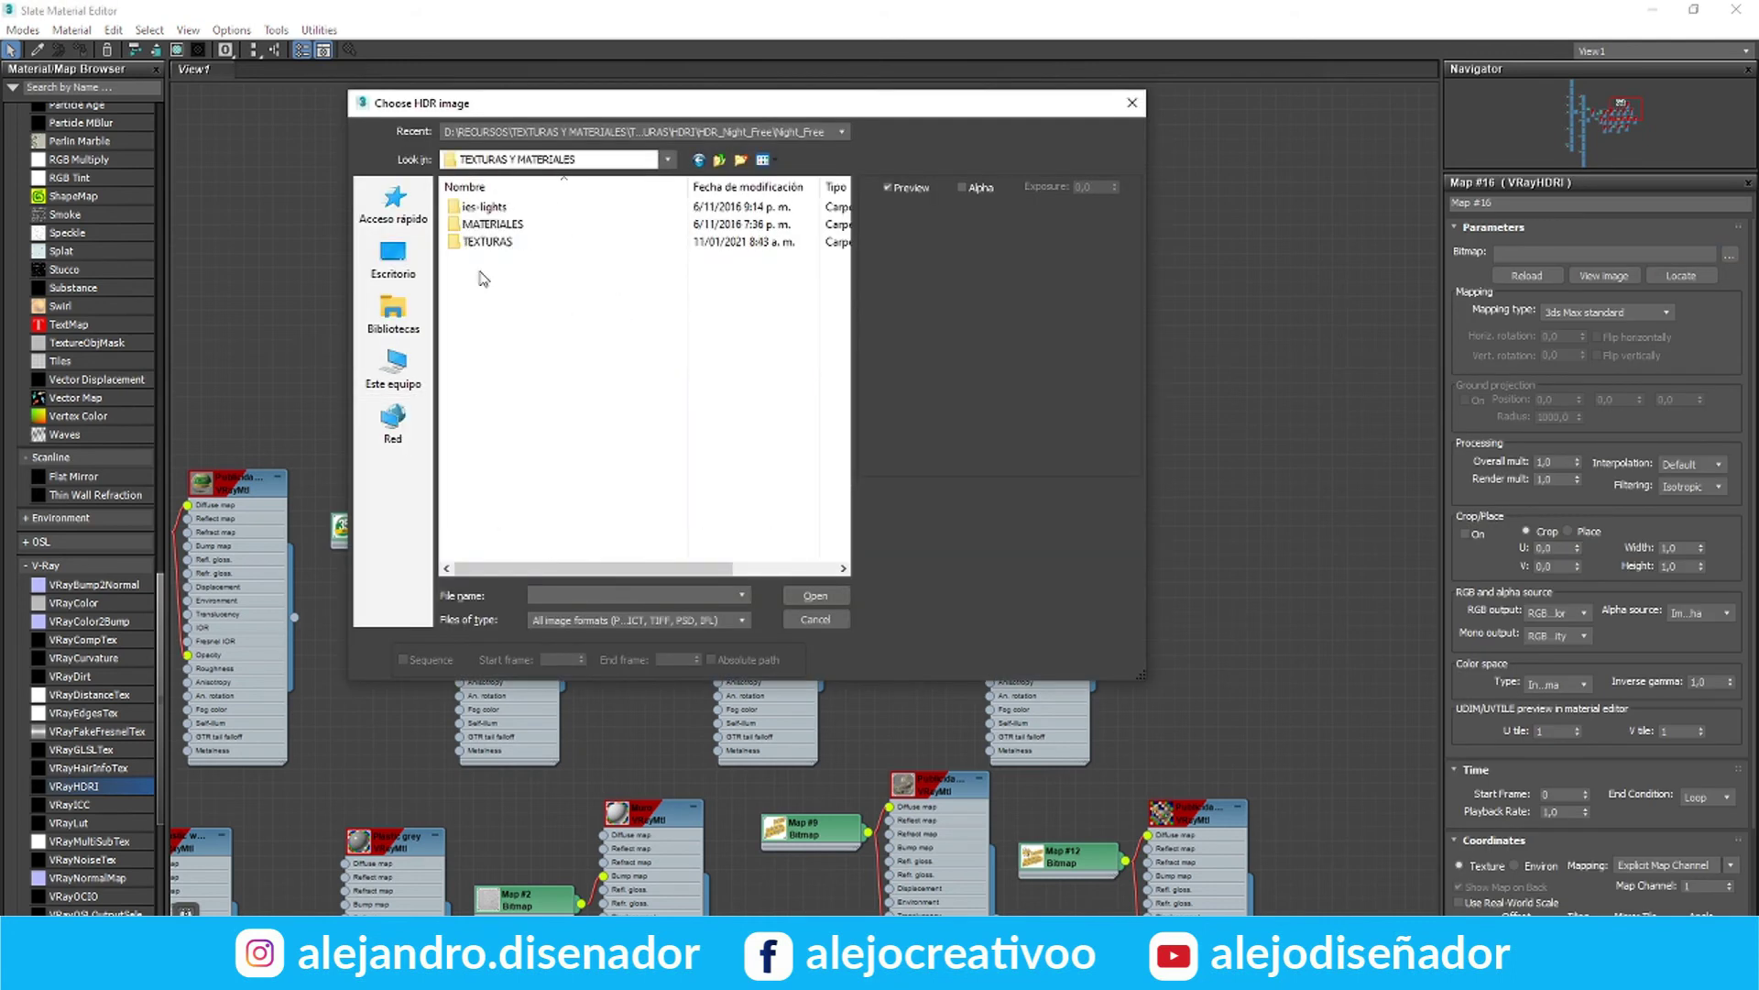
double_click(502, 363)
double_click(483, 207)
click(585, 229)
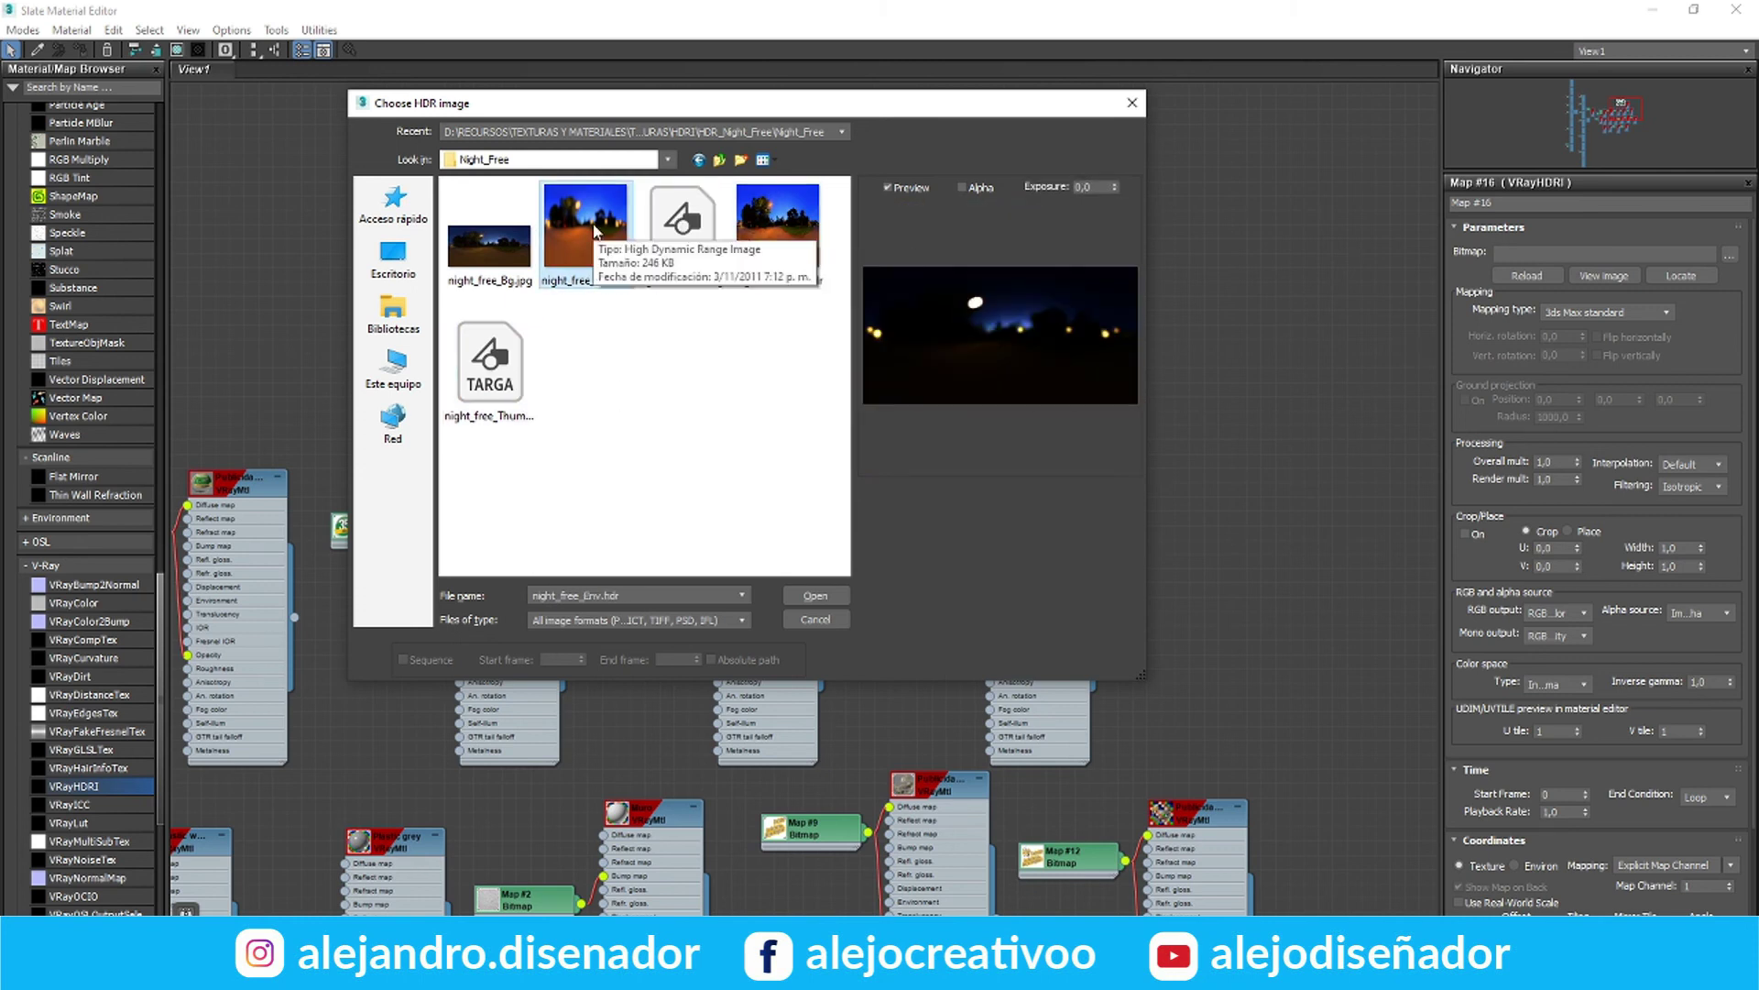
double_click(614, 188)
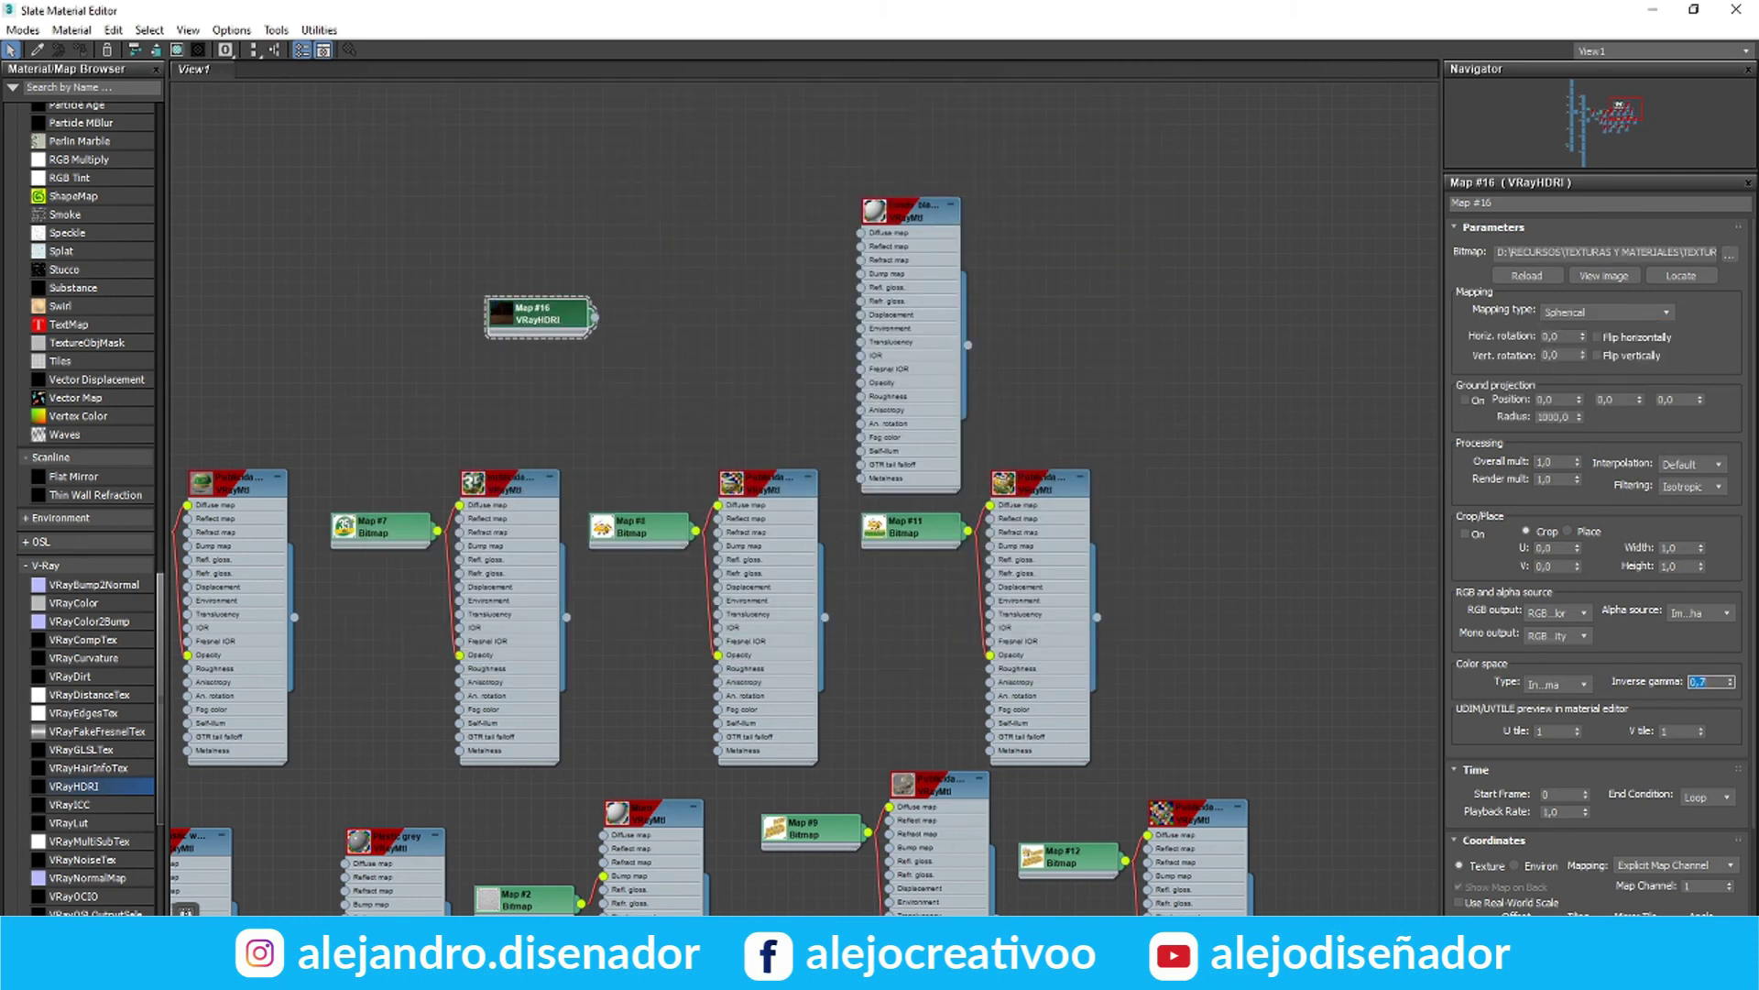
Place a VRayLight of type Dome beside the kiosk in plan and set its texture resolution to 1500
click(1694, 10)
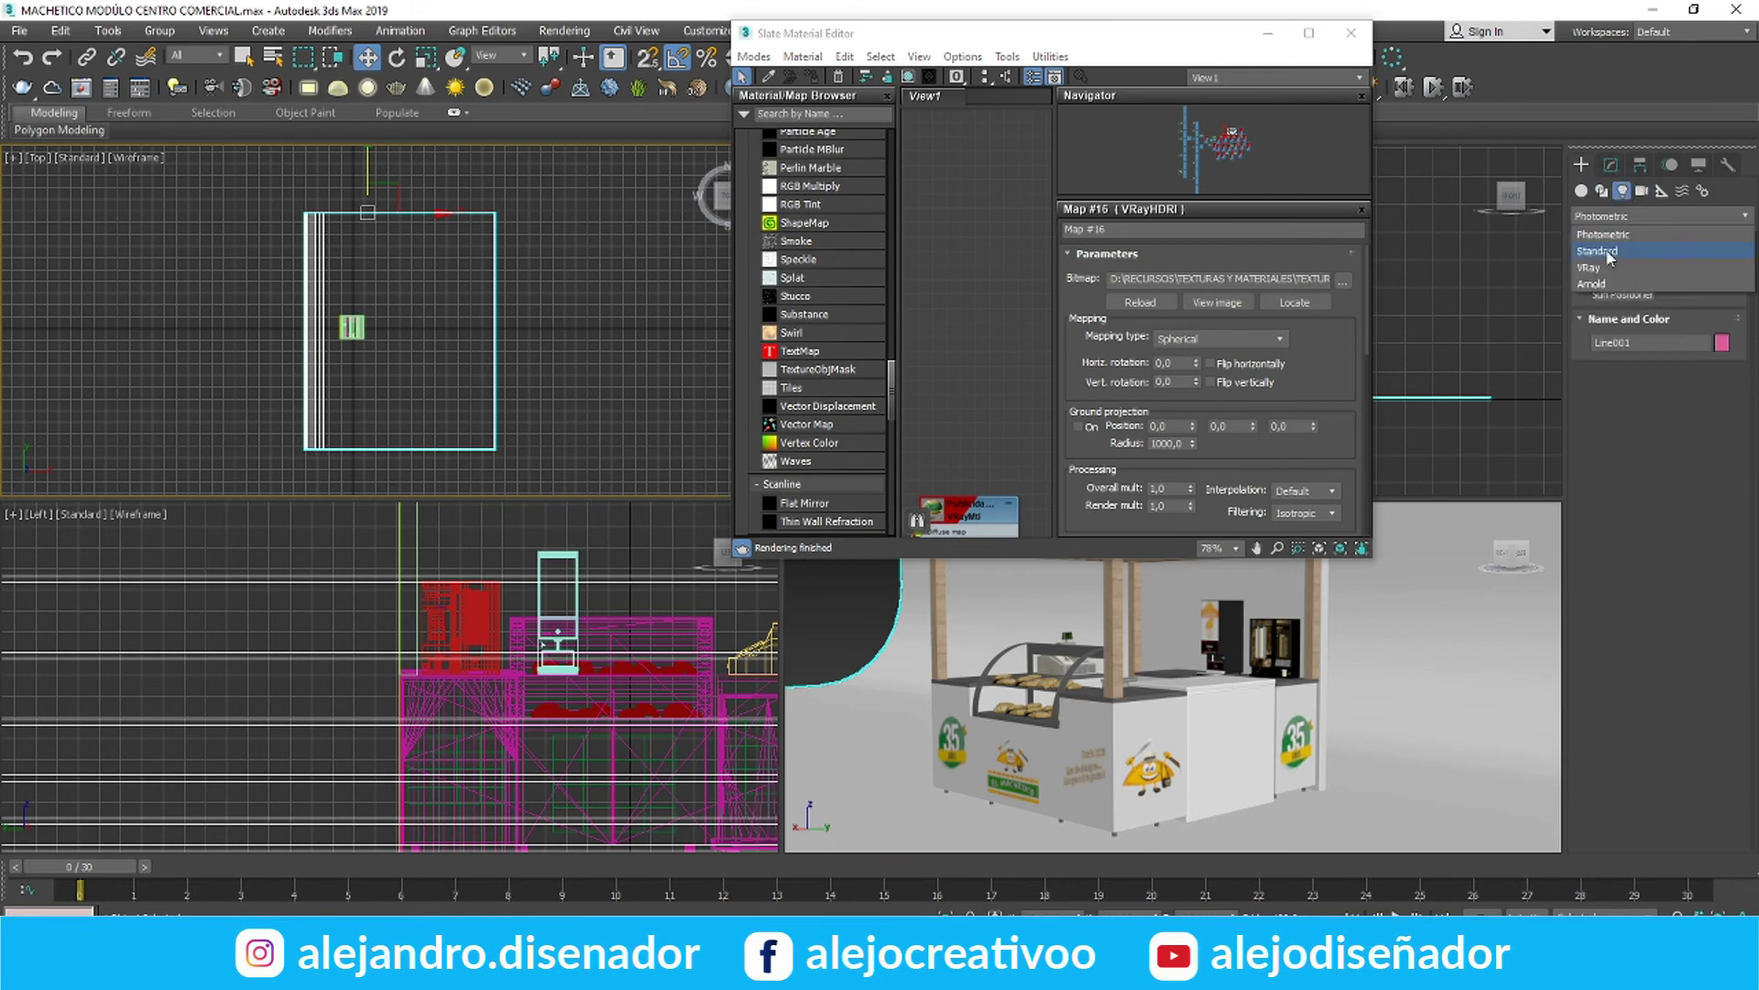
click(1591, 266)
click(1622, 274)
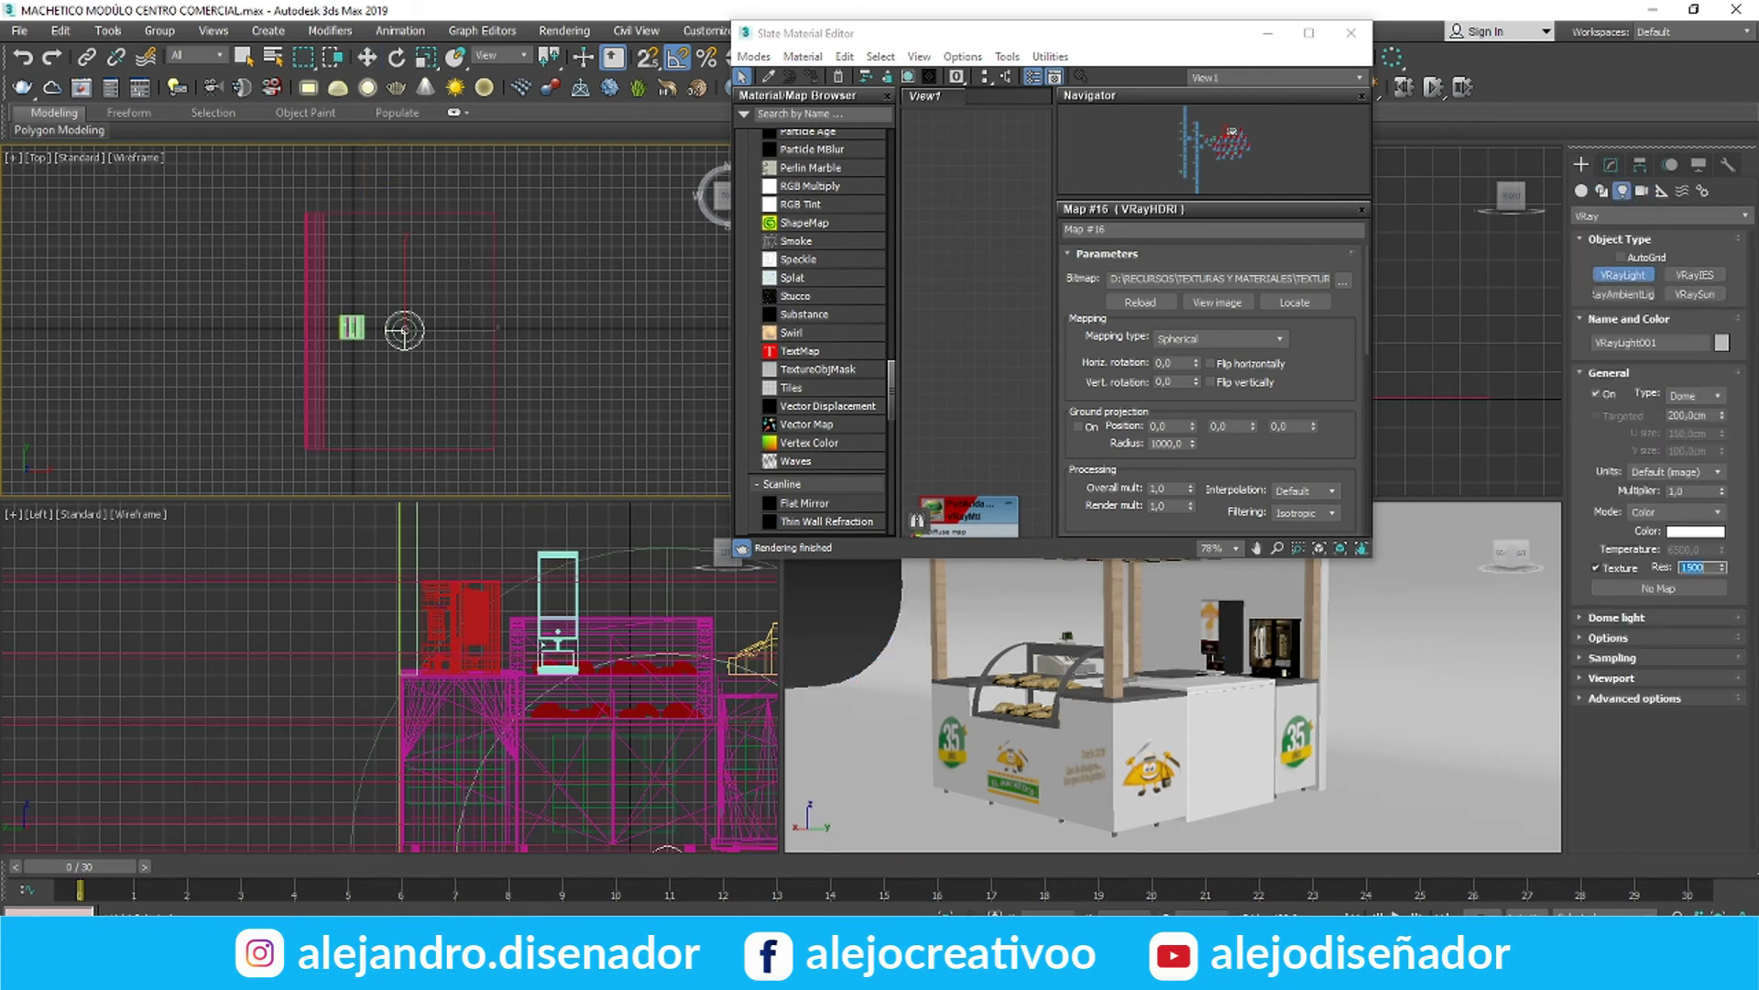
Assign the VRayHDRI map as the dome light's texture
scroll(1009, 355, down, 4)
scroll(1015, 330, up, 2)
drag(1017, 327, 1619, 589)
click(845, 535)
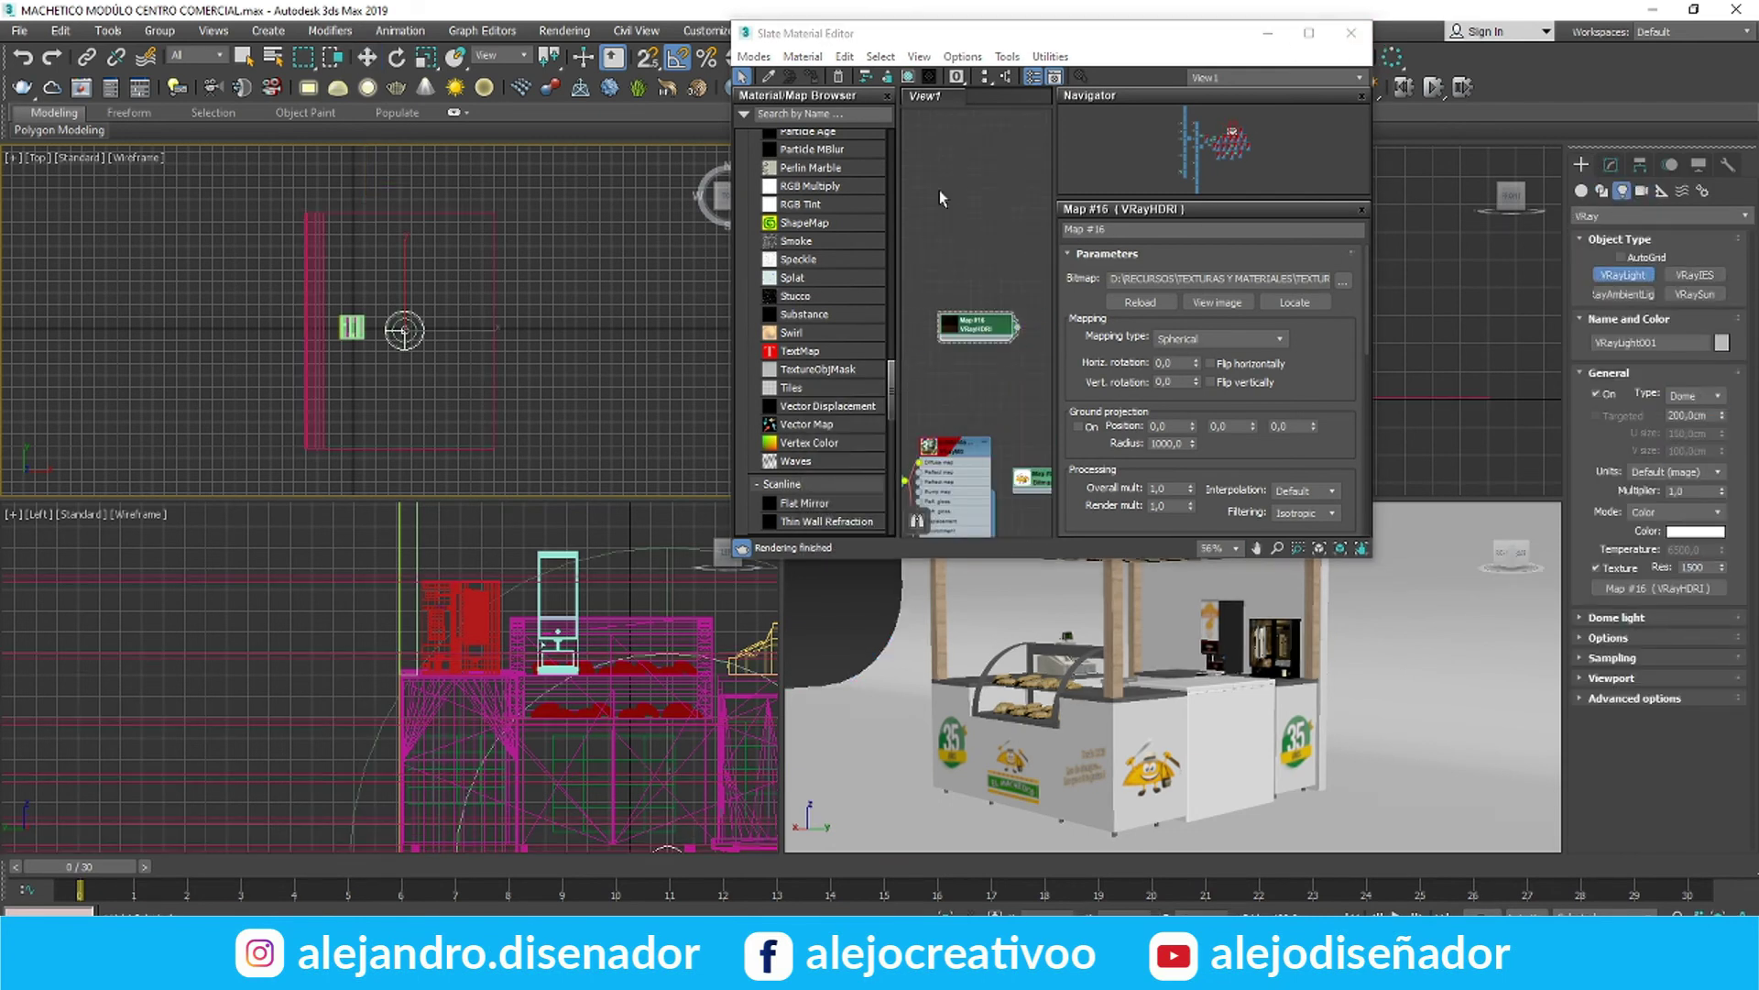
Use the VRayHDRI map as the scene's environment map and close the environment and material windows
click(565, 31)
click(586, 247)
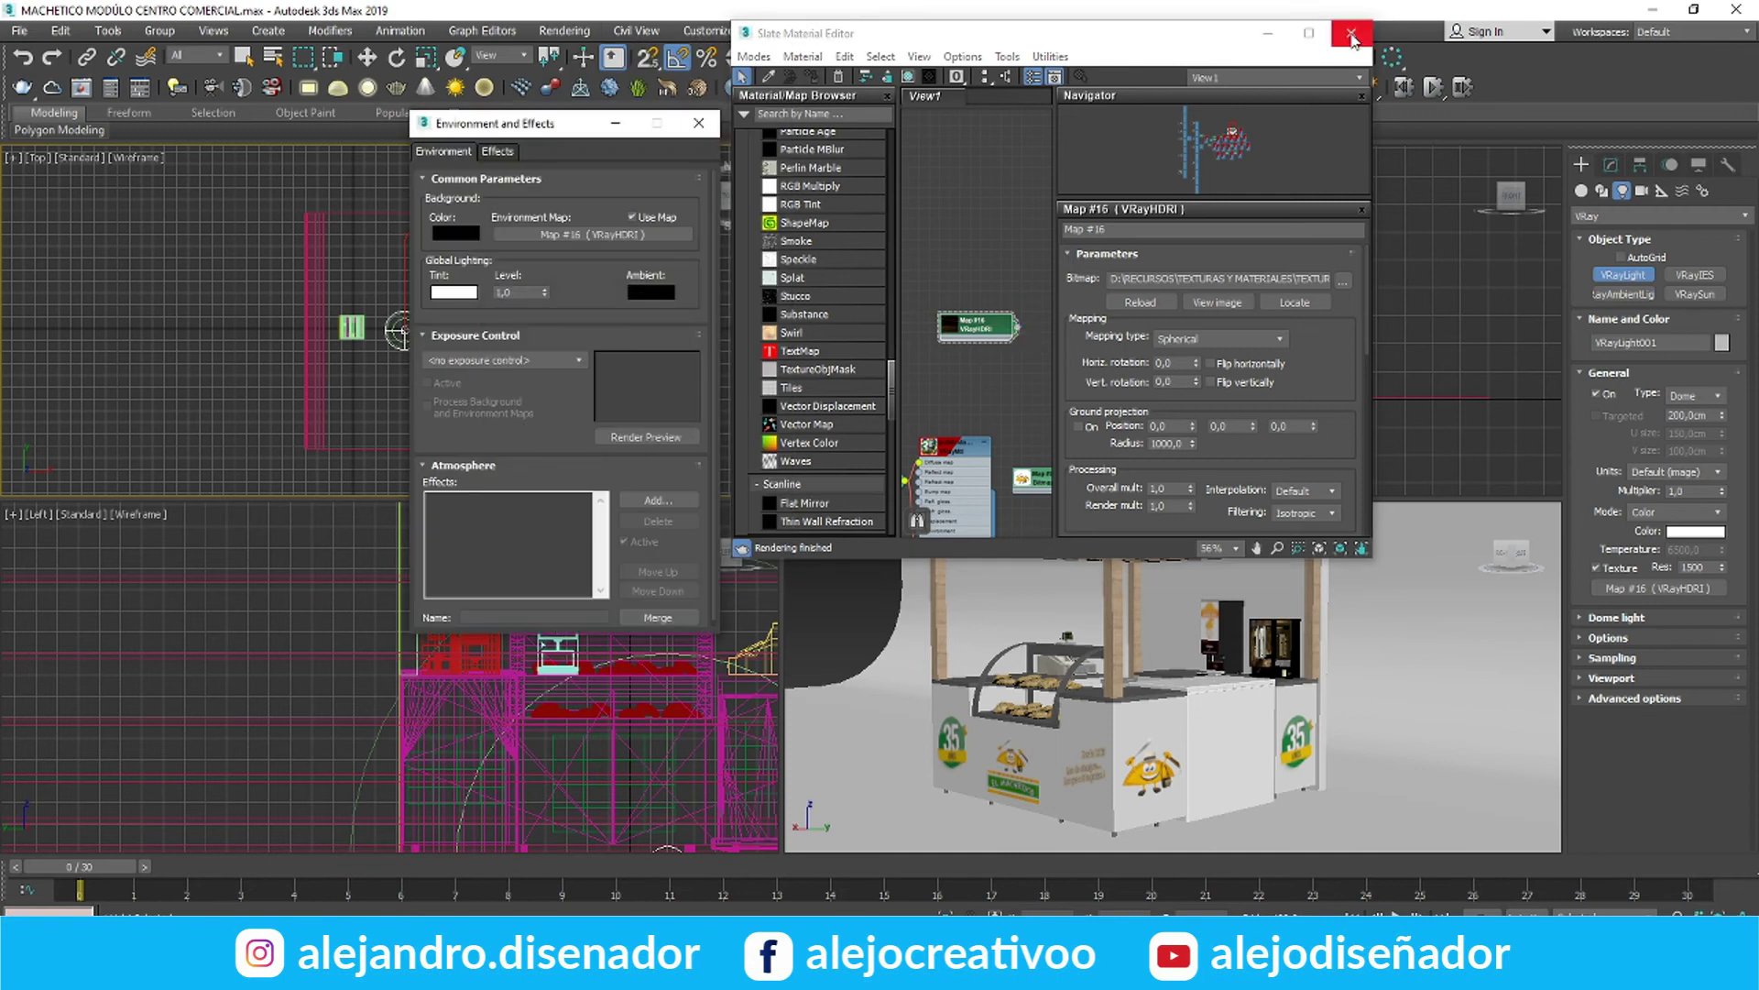
click(1352, 35)
click(698, 123)
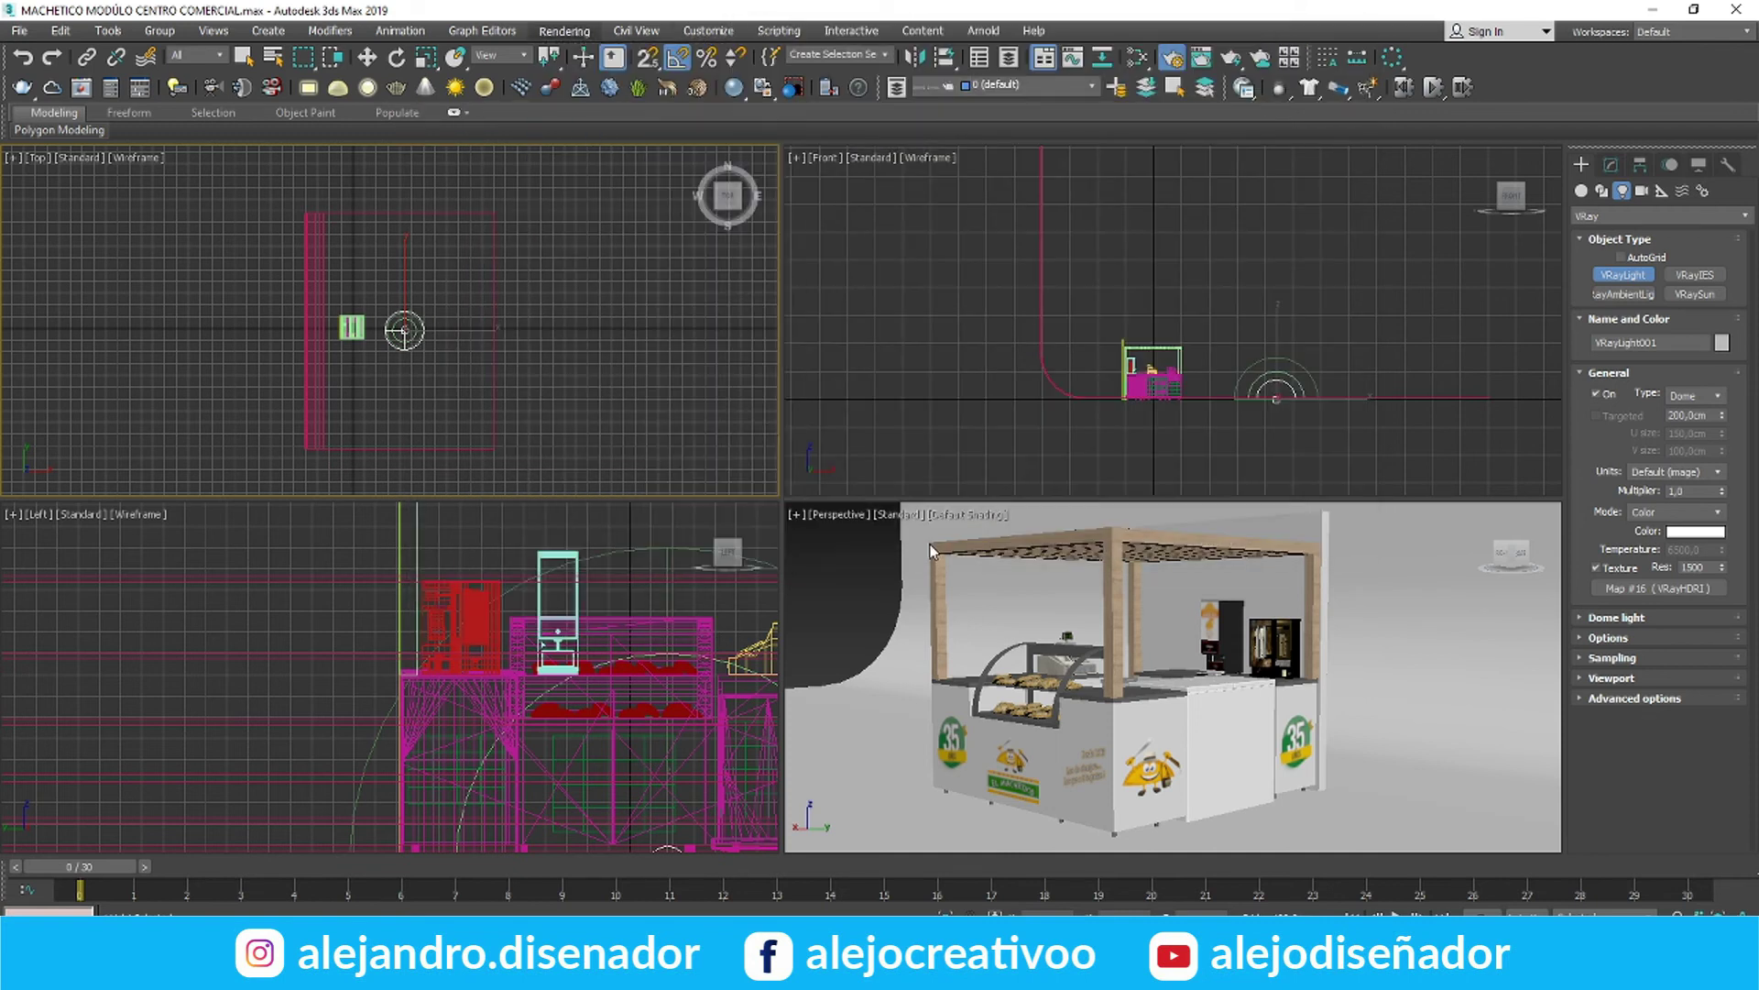
Choose the image sampler type in the V-Ray render settings
key(F10)
click(294, 258)
click(281, 285)
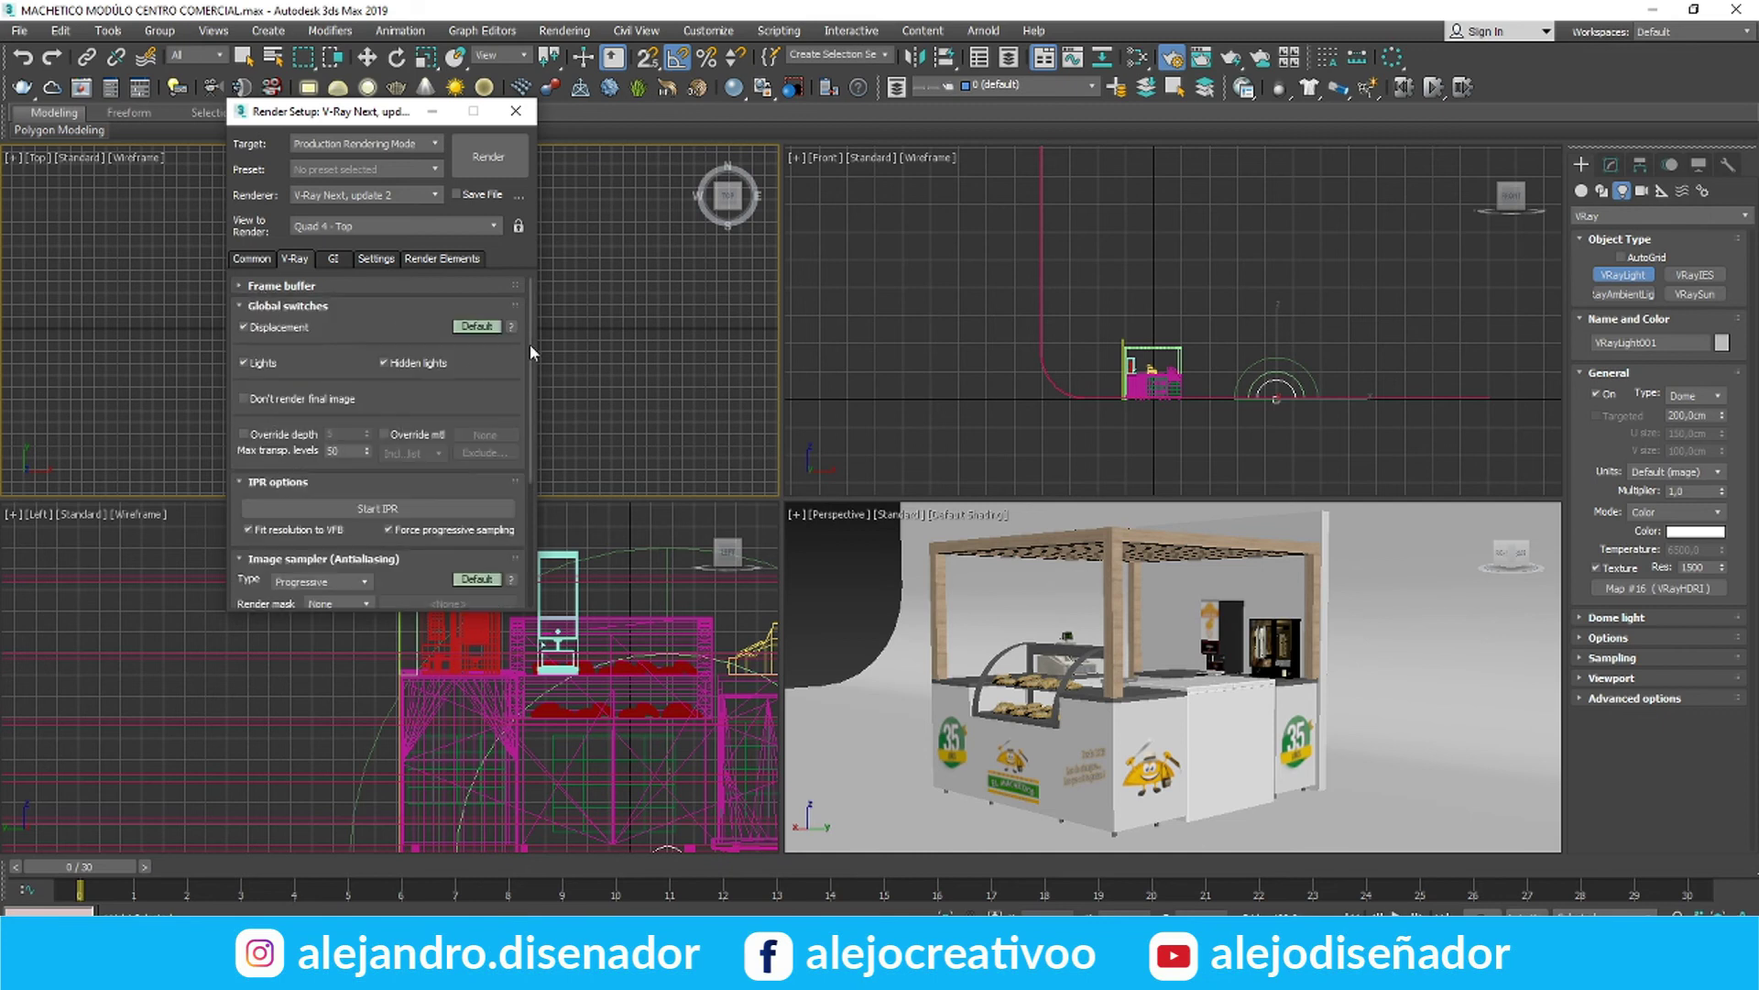
drag(530, 347, 530, 427)
click(322, 444)
click(298, 461)
click(292, 494)
mouse_move(519, 526)
mouse_down()
mouse_move(515, 467)
mouse_move(538, 458)
mouse_move(533, 528)
mouse_up()
Override the V-Ray reflection/refraction environment with the VRayHDRI map, then open the colour mapping and GI settings
click(288, 539)
click(298, 559)
click(245, 426)
key(m)
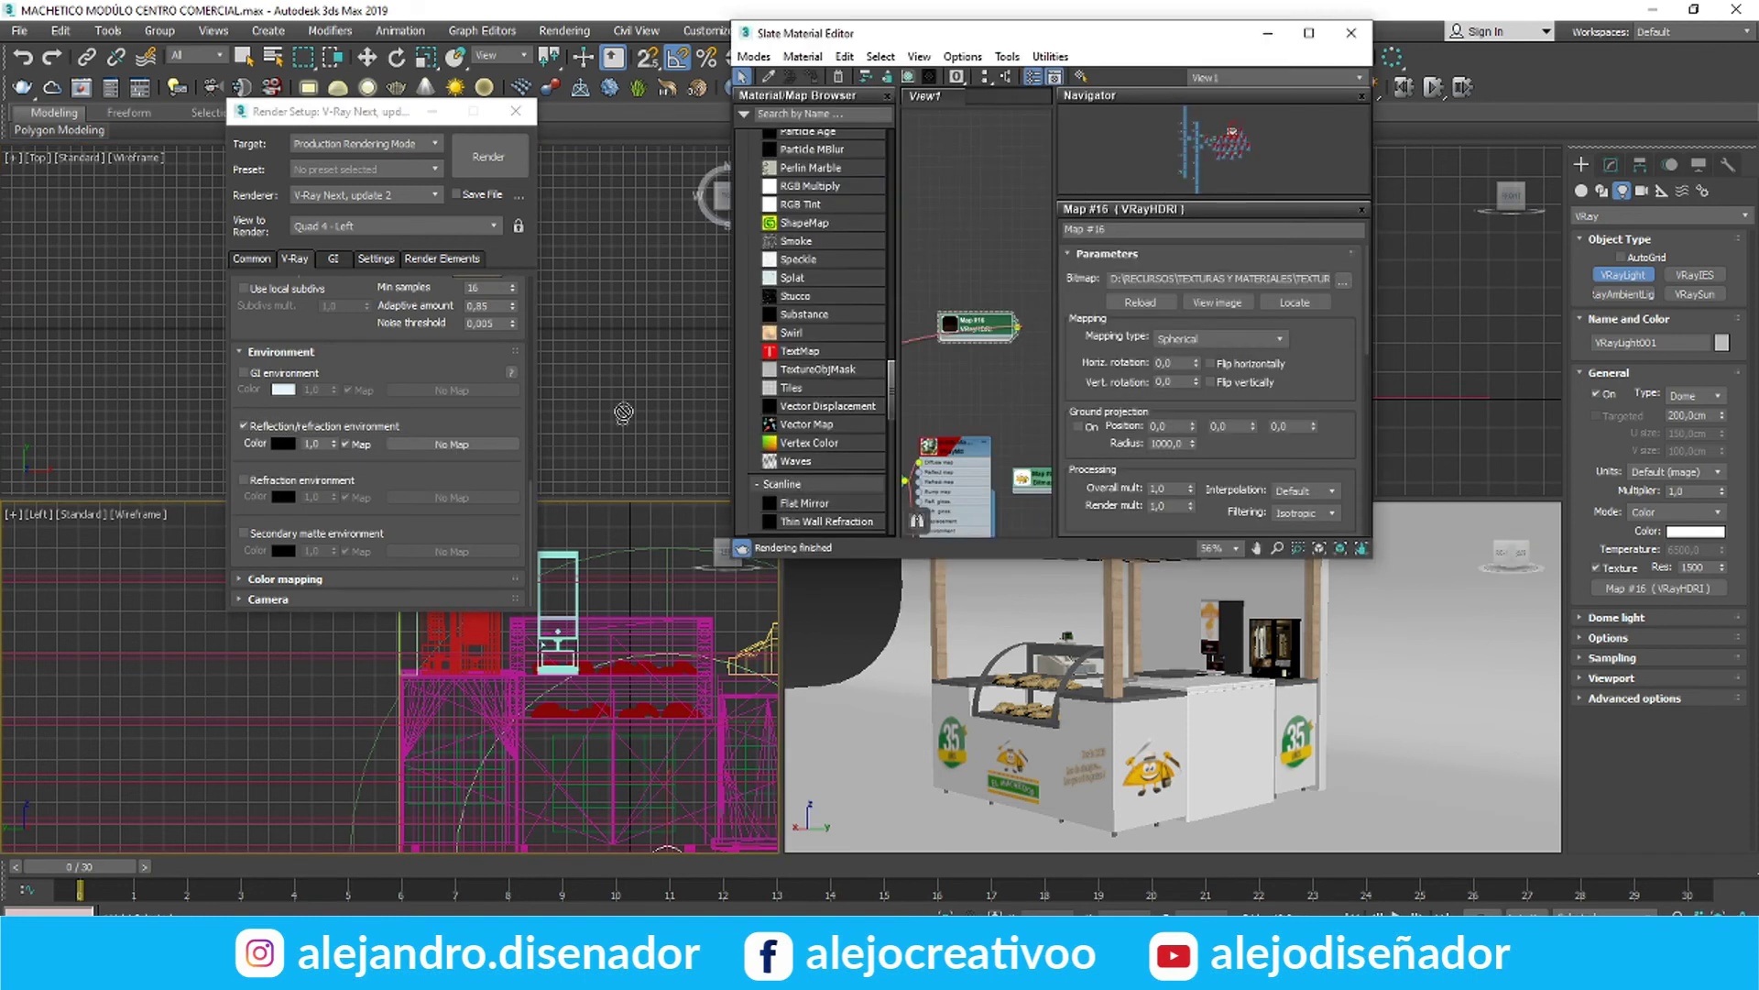
click(260, 580)
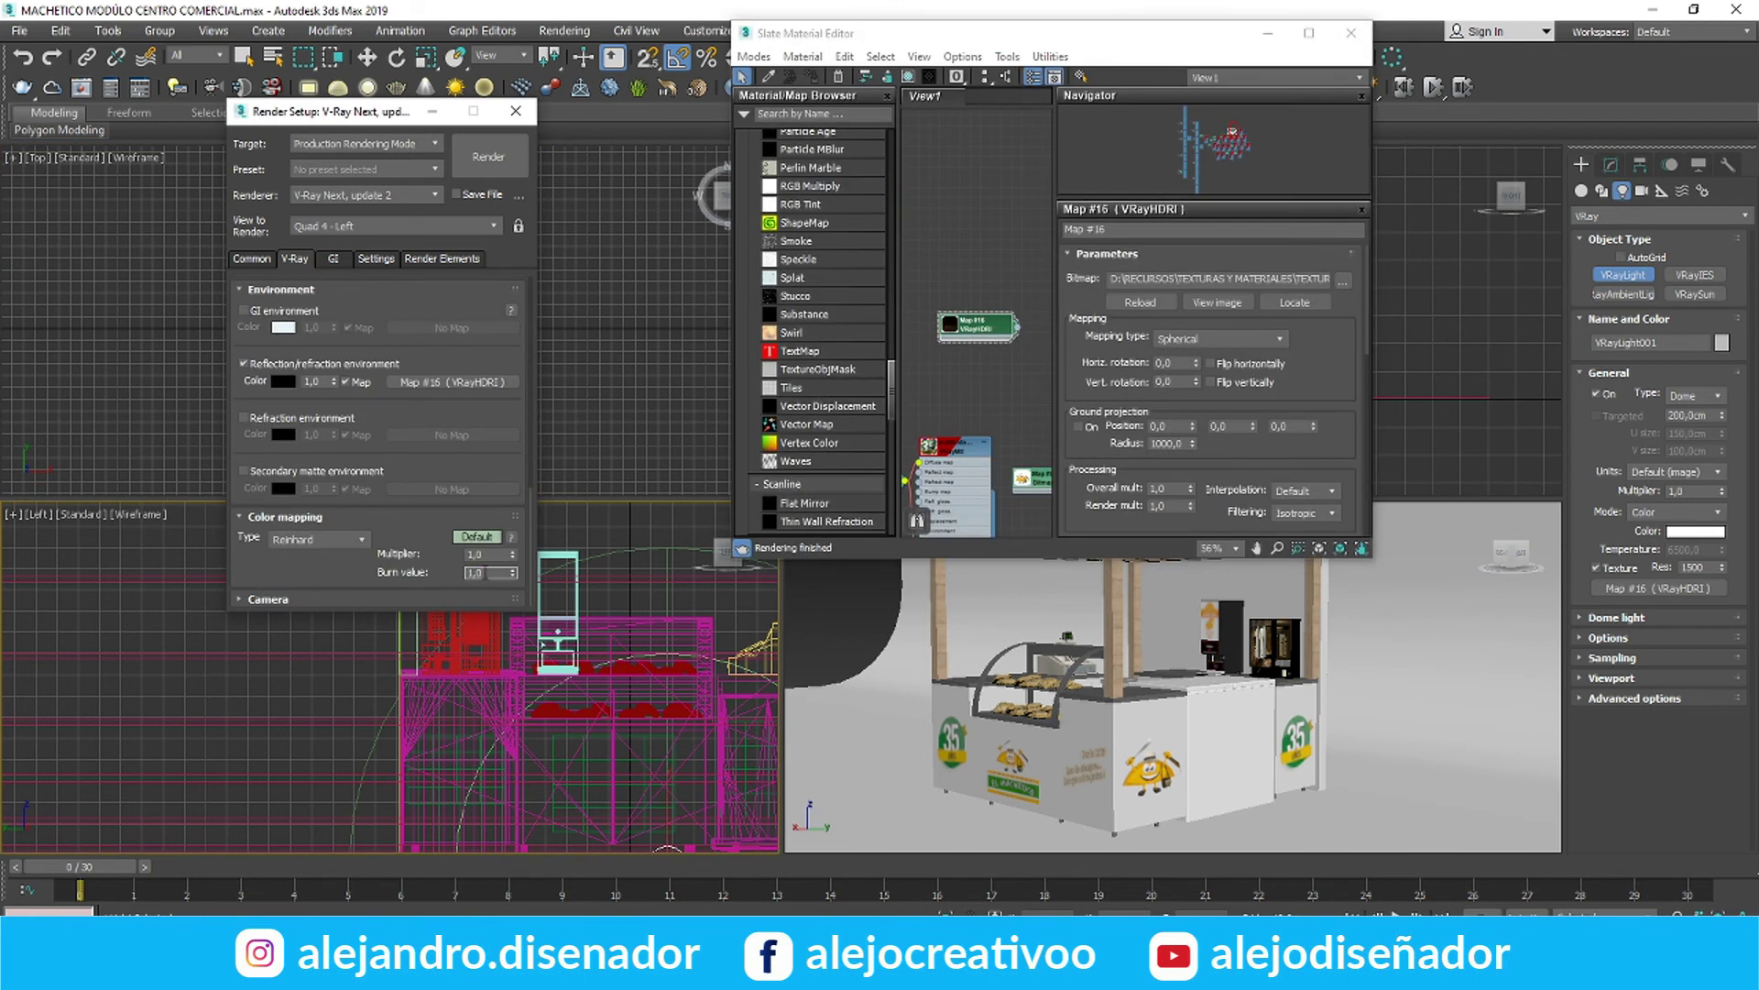
scroll(516, 520, down, 1)
click(332, 259)
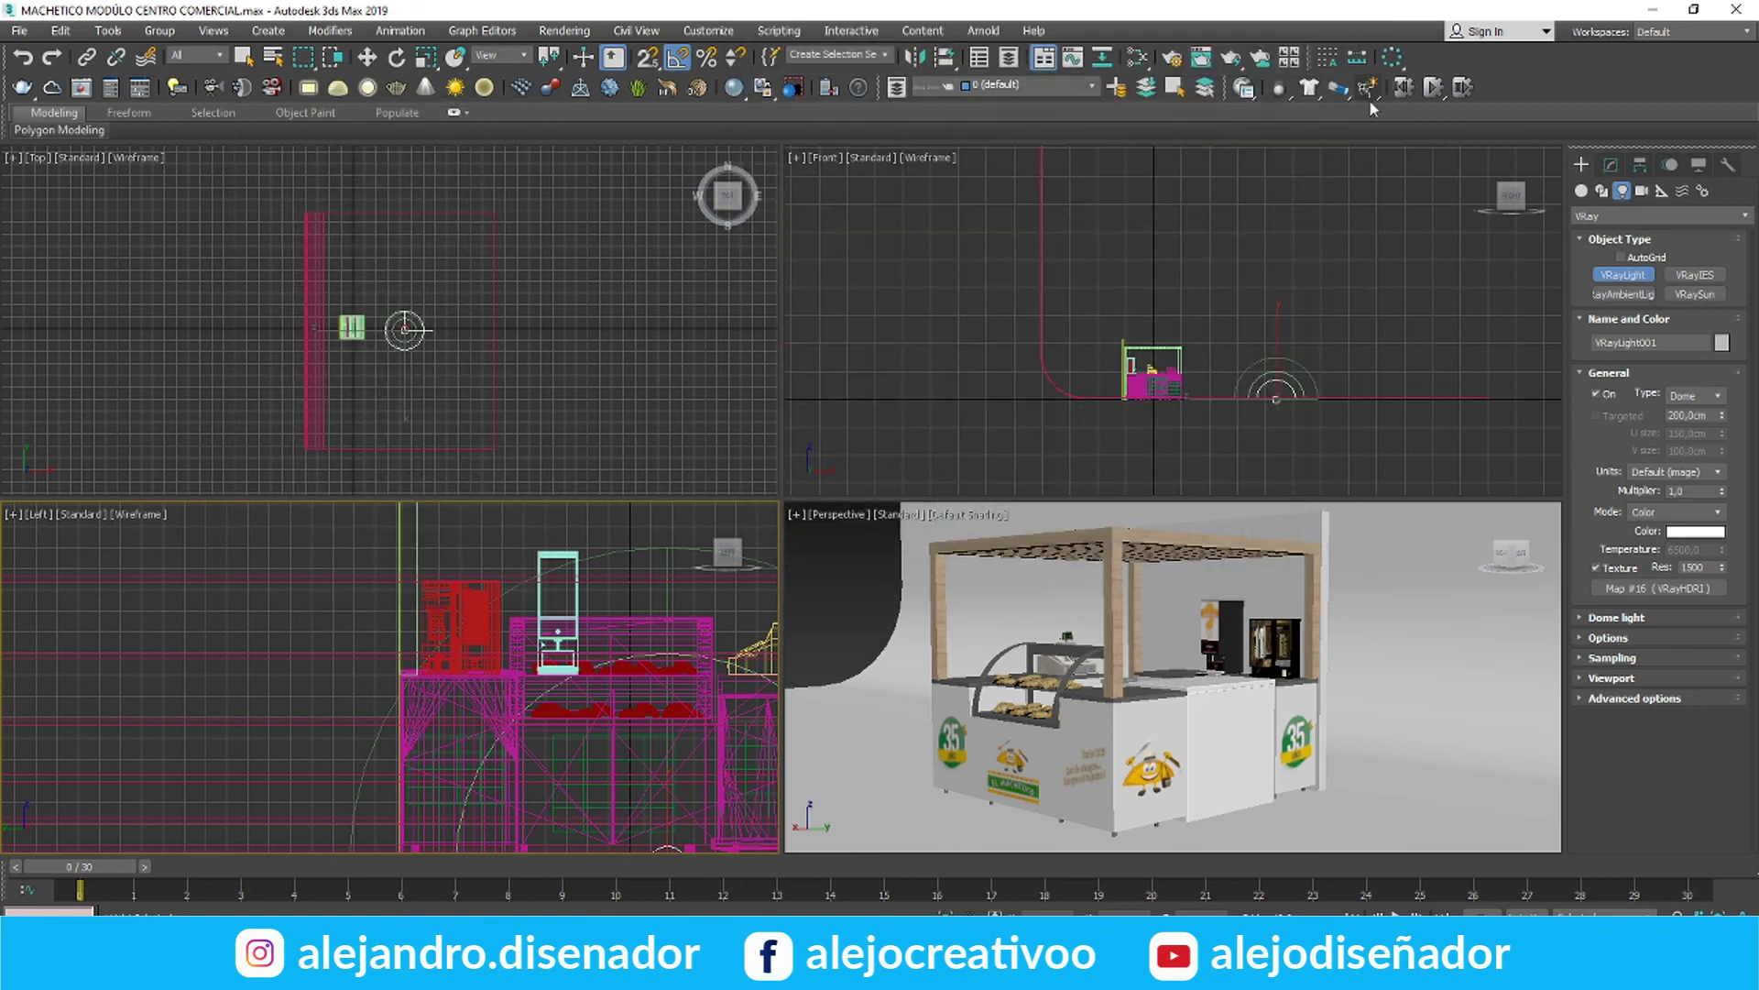
Place a Physical camera in plan facing the front of the kiosk and switch the perspective view to that camera
click(1640, 191)
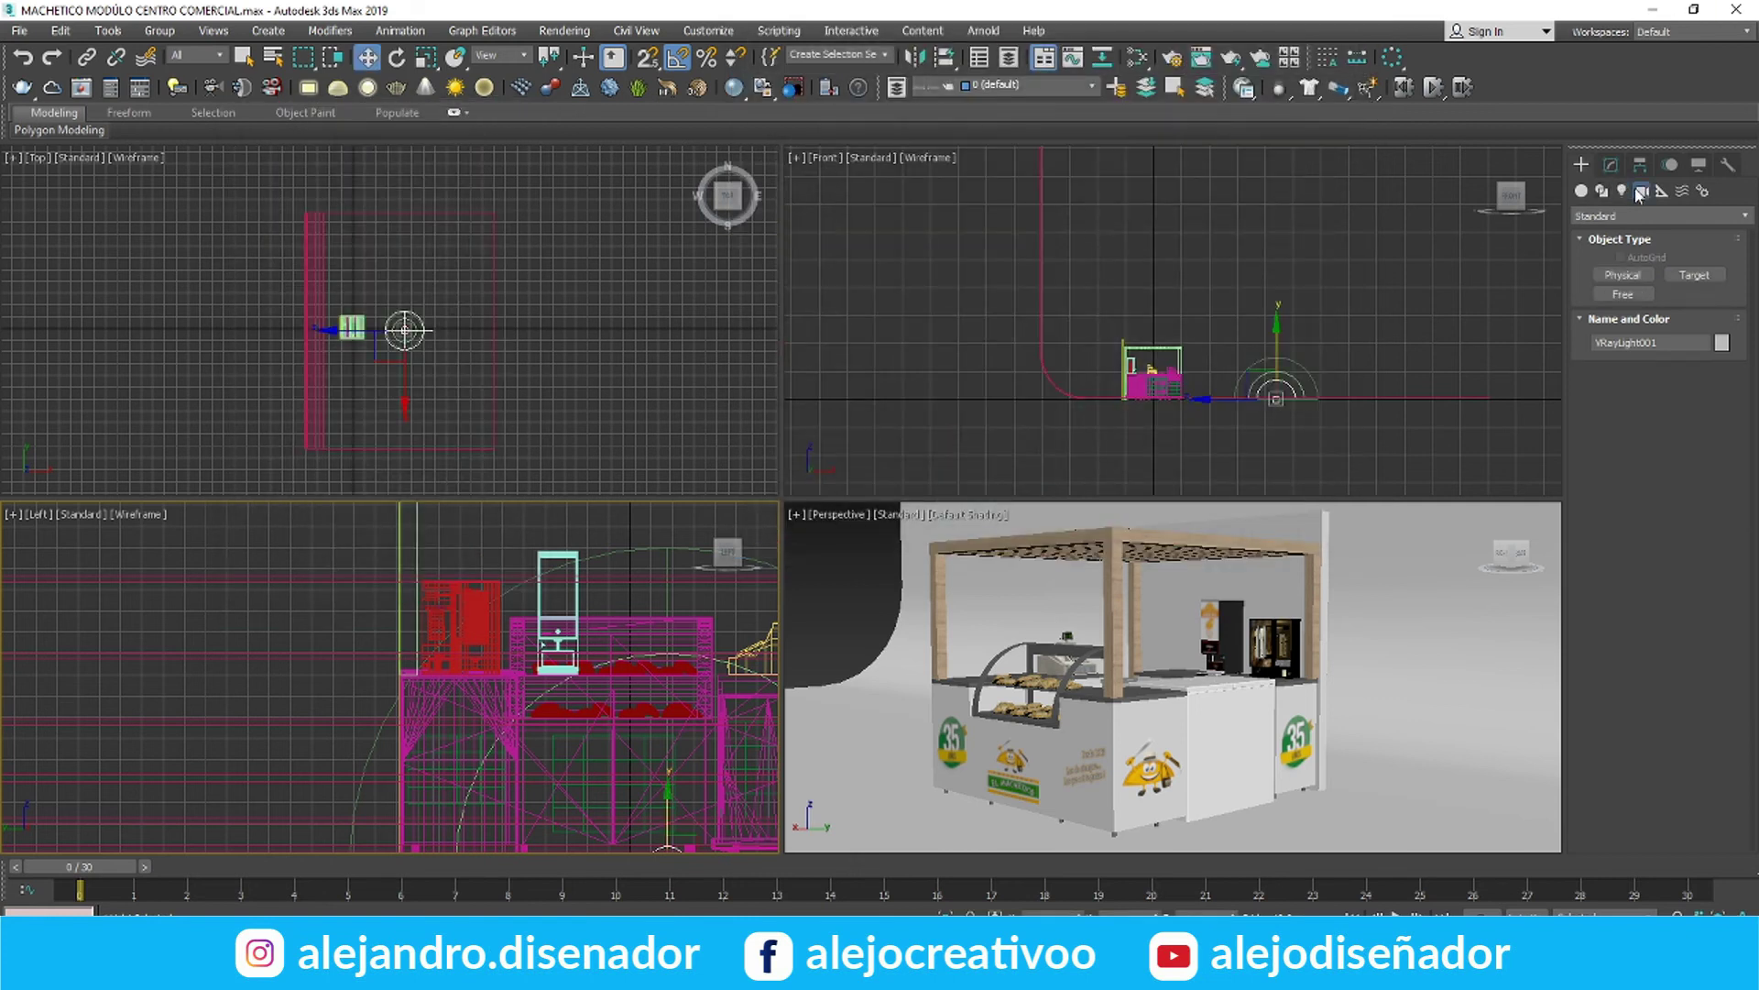
click(1622, 275)
drag(495, 327, 227, 327)
click(841, 515)
mouse_move(893, 533)
click(1156, 533)
middle_drag(1157, 545, 1160, 591)
Set the render output size to 1200 x 1200, show safe frames and frame the kiosk closely in the camera view
click(564, 31)
click(584, 127)
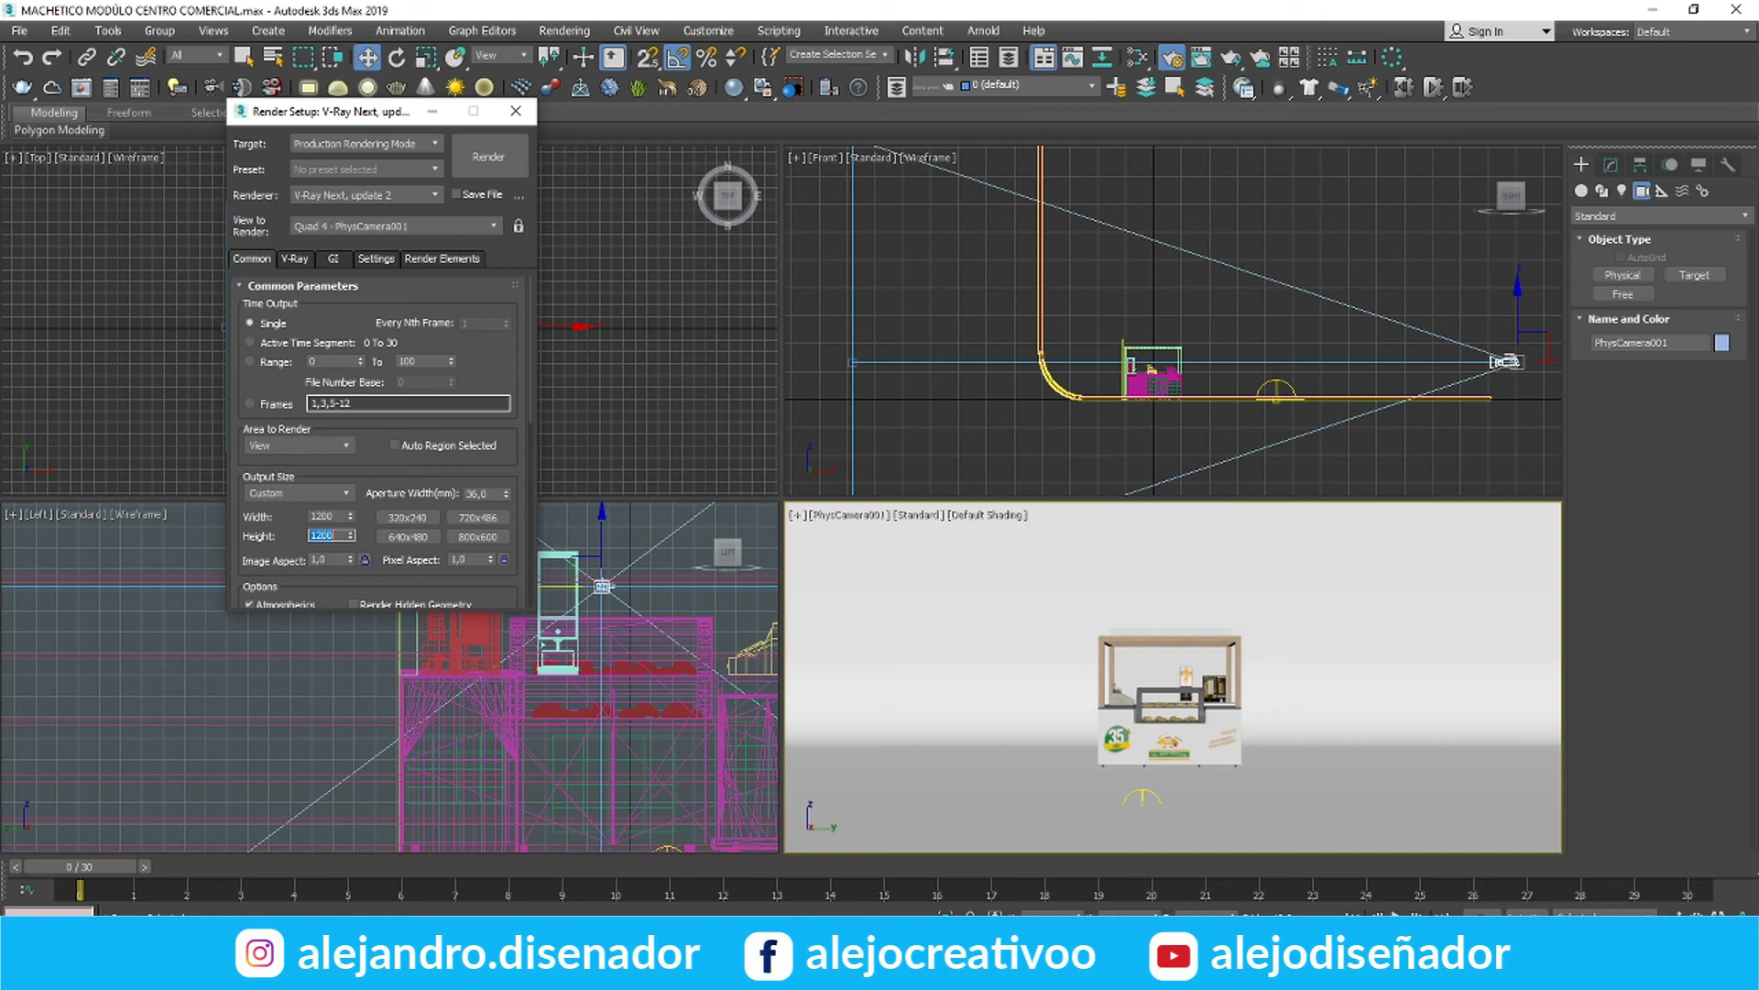
click(516, 111)
key(shift+f)
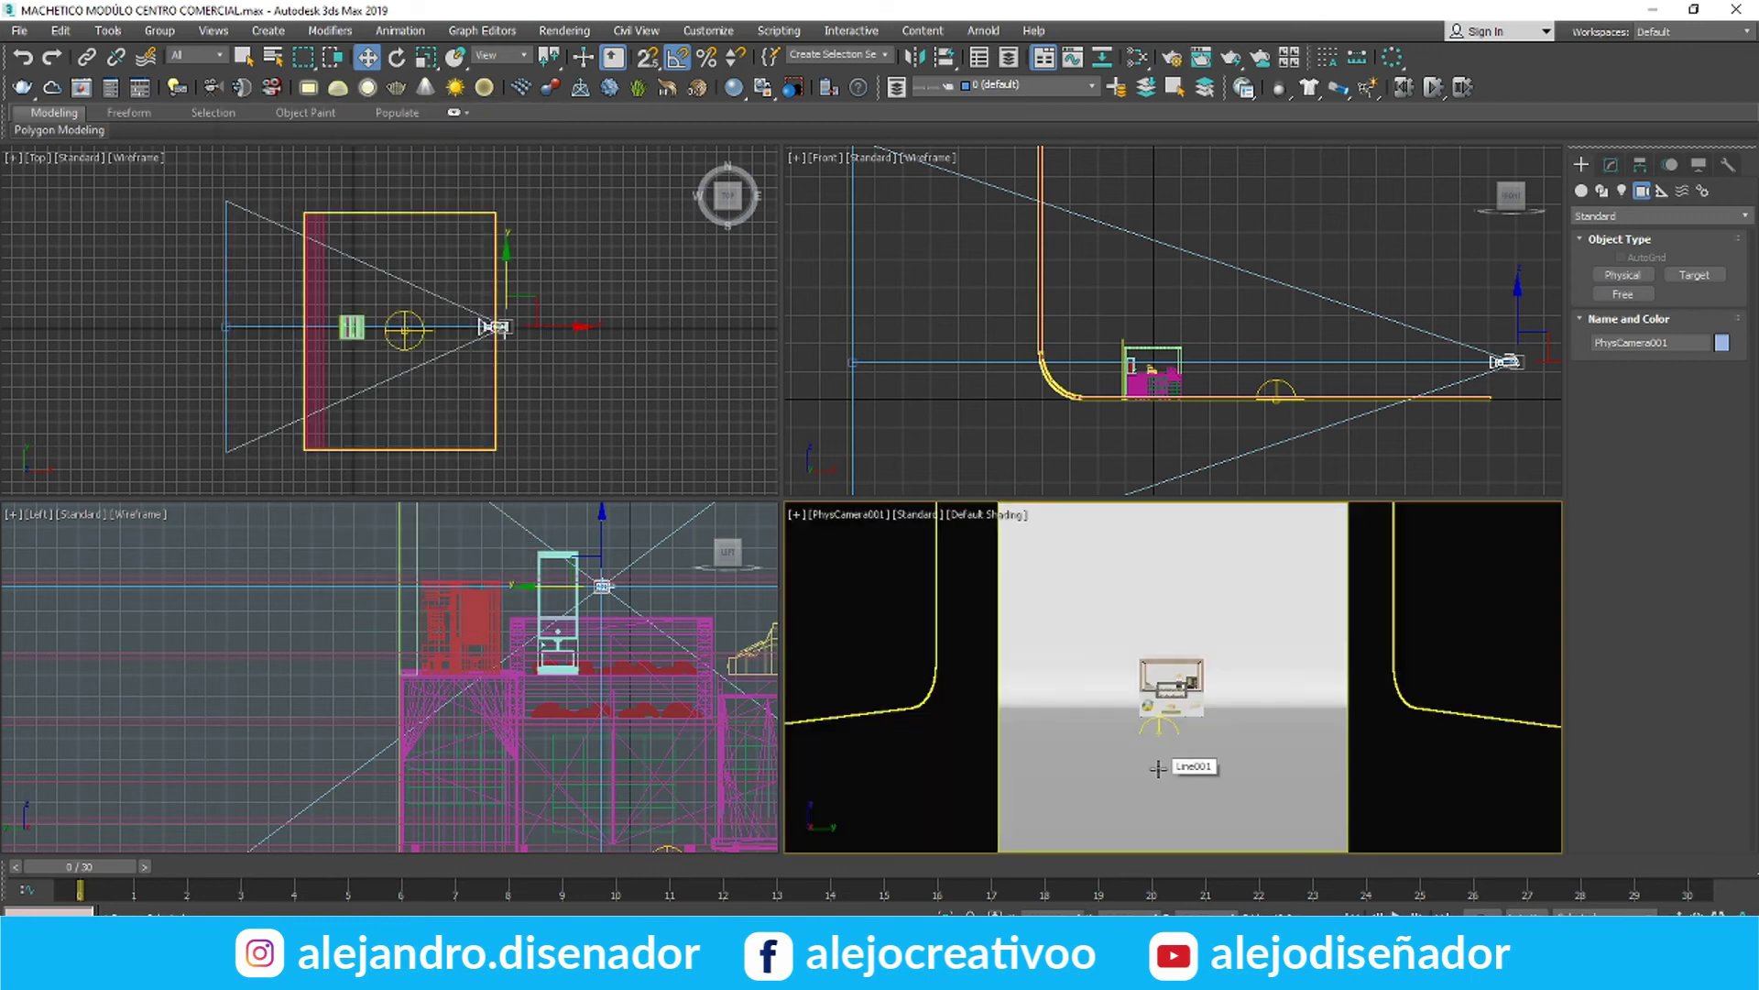
scroll(1140, 625, up, 10)
key(alt+w)
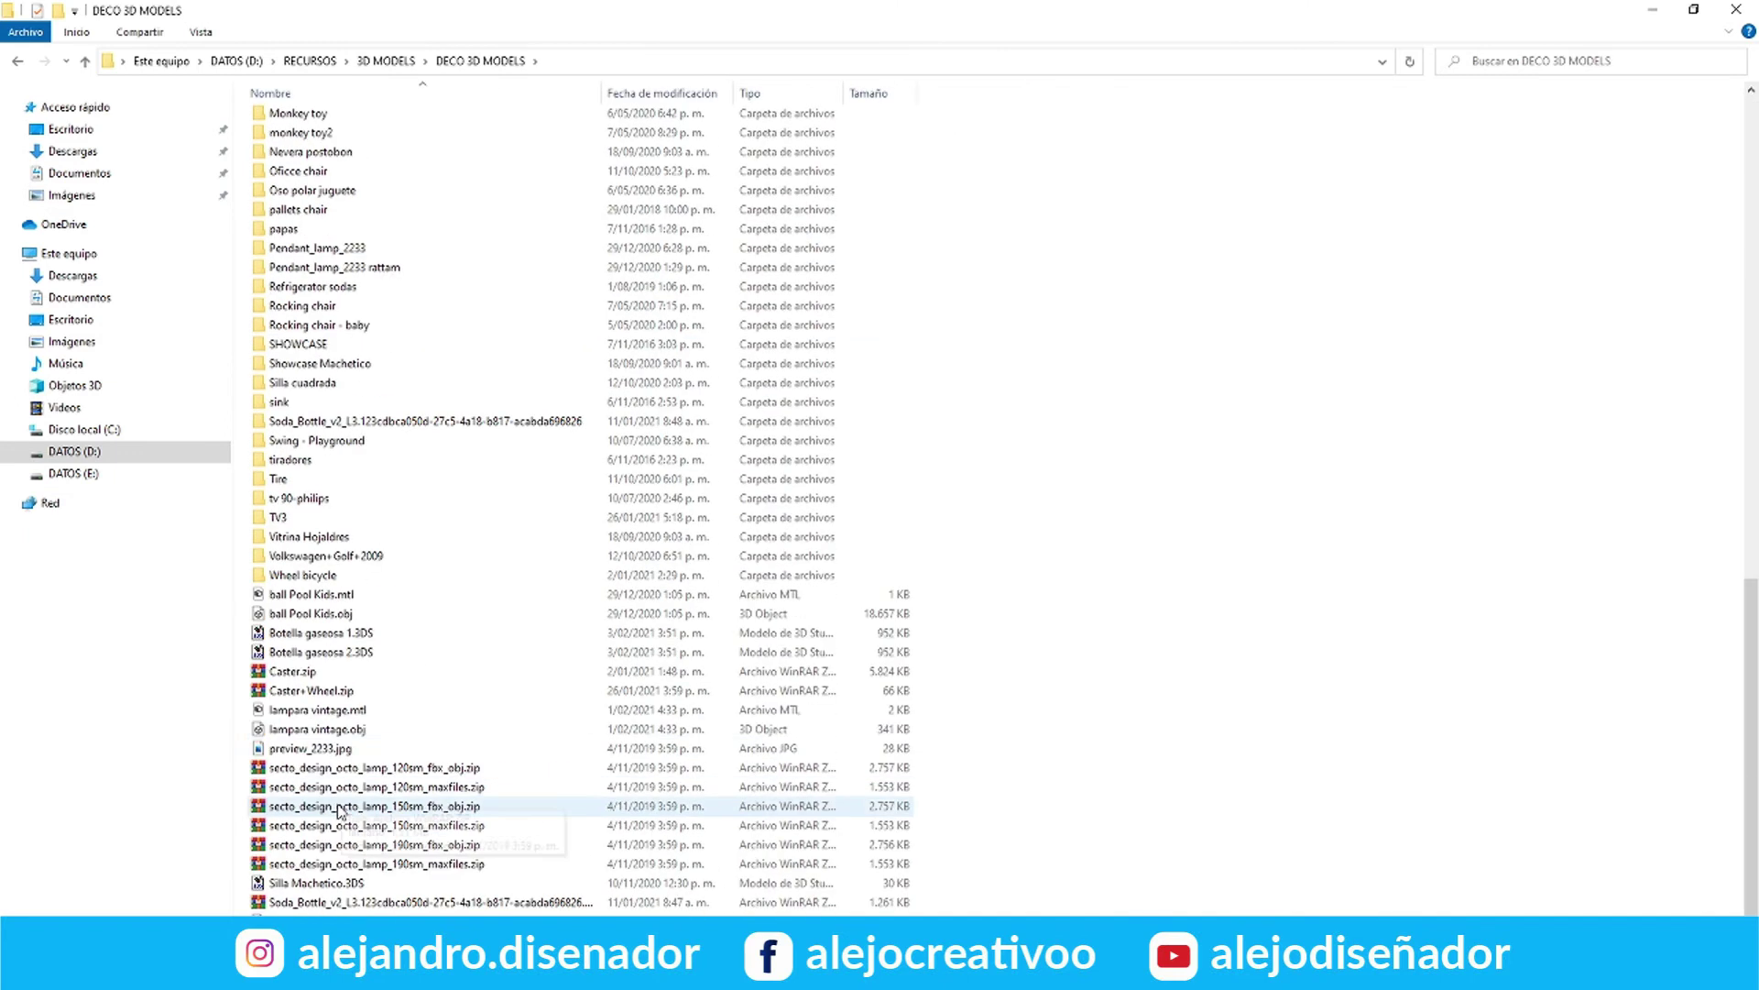
Import the light bulb model from the DECO 3D MODELS folder and place it in front of the kiosk
click(334, 728)
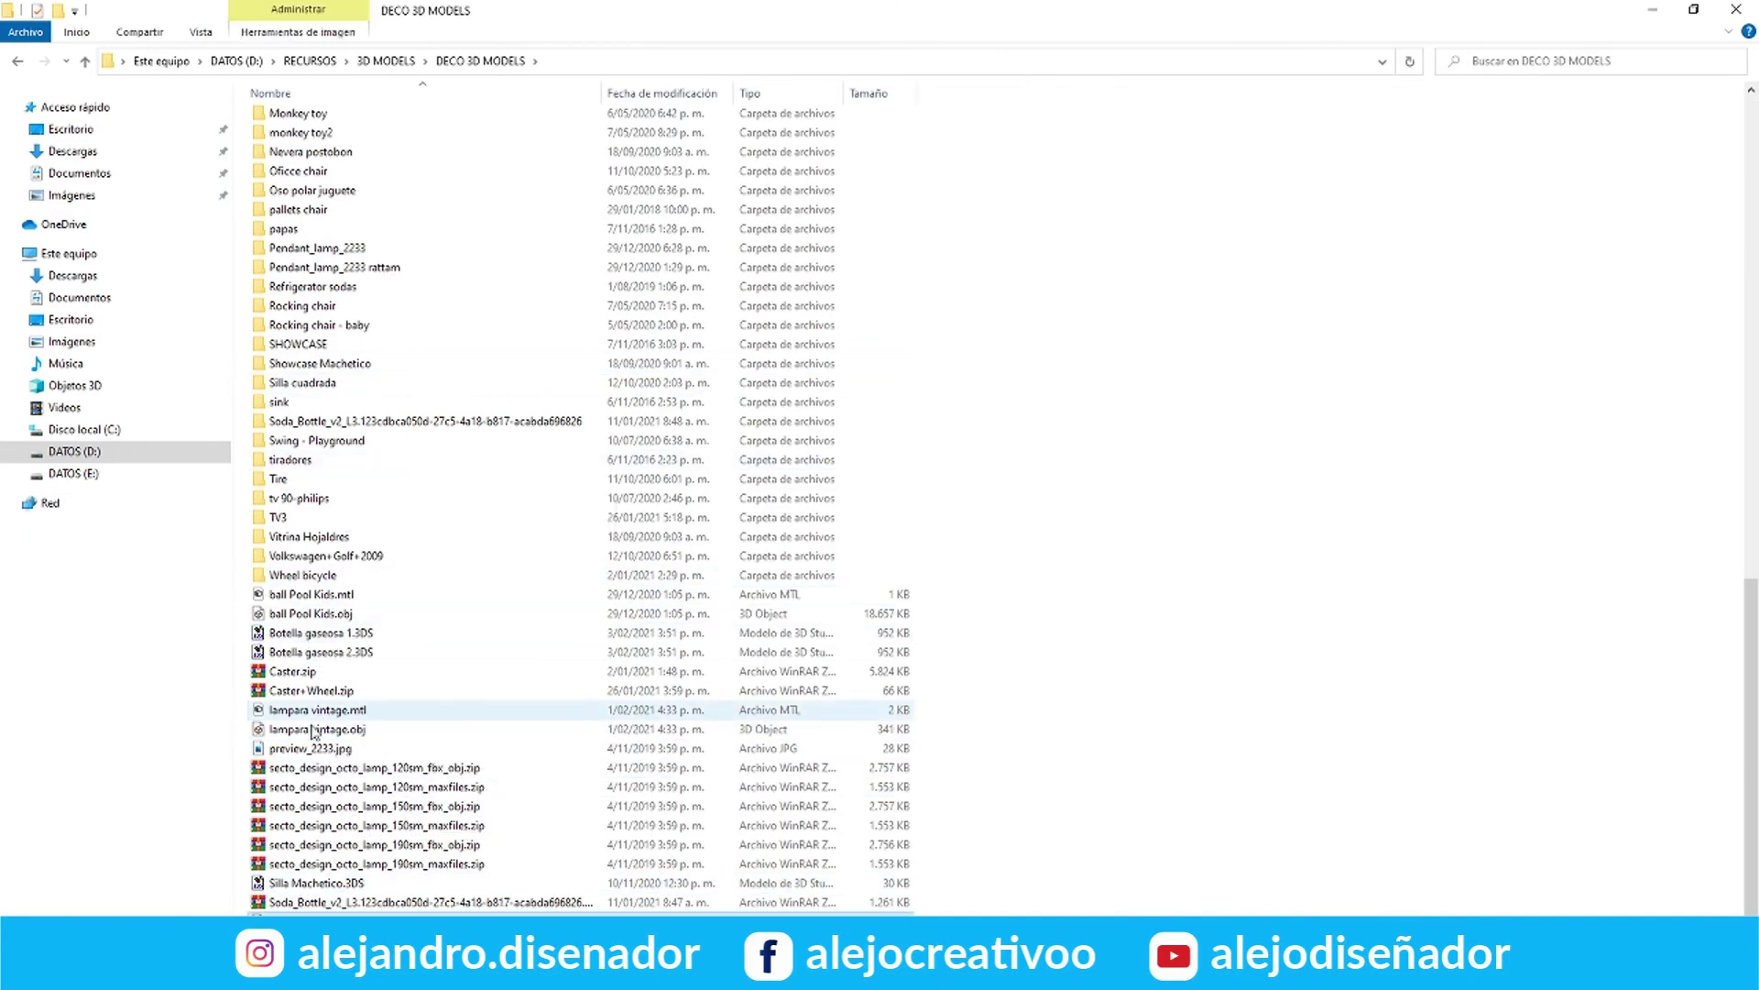
scroll(332, 346, up, 12)
double_click(312, 595)
click(291, 144)
drag(291, 142, 937, 759)
drag(937, 758, 937, 761)
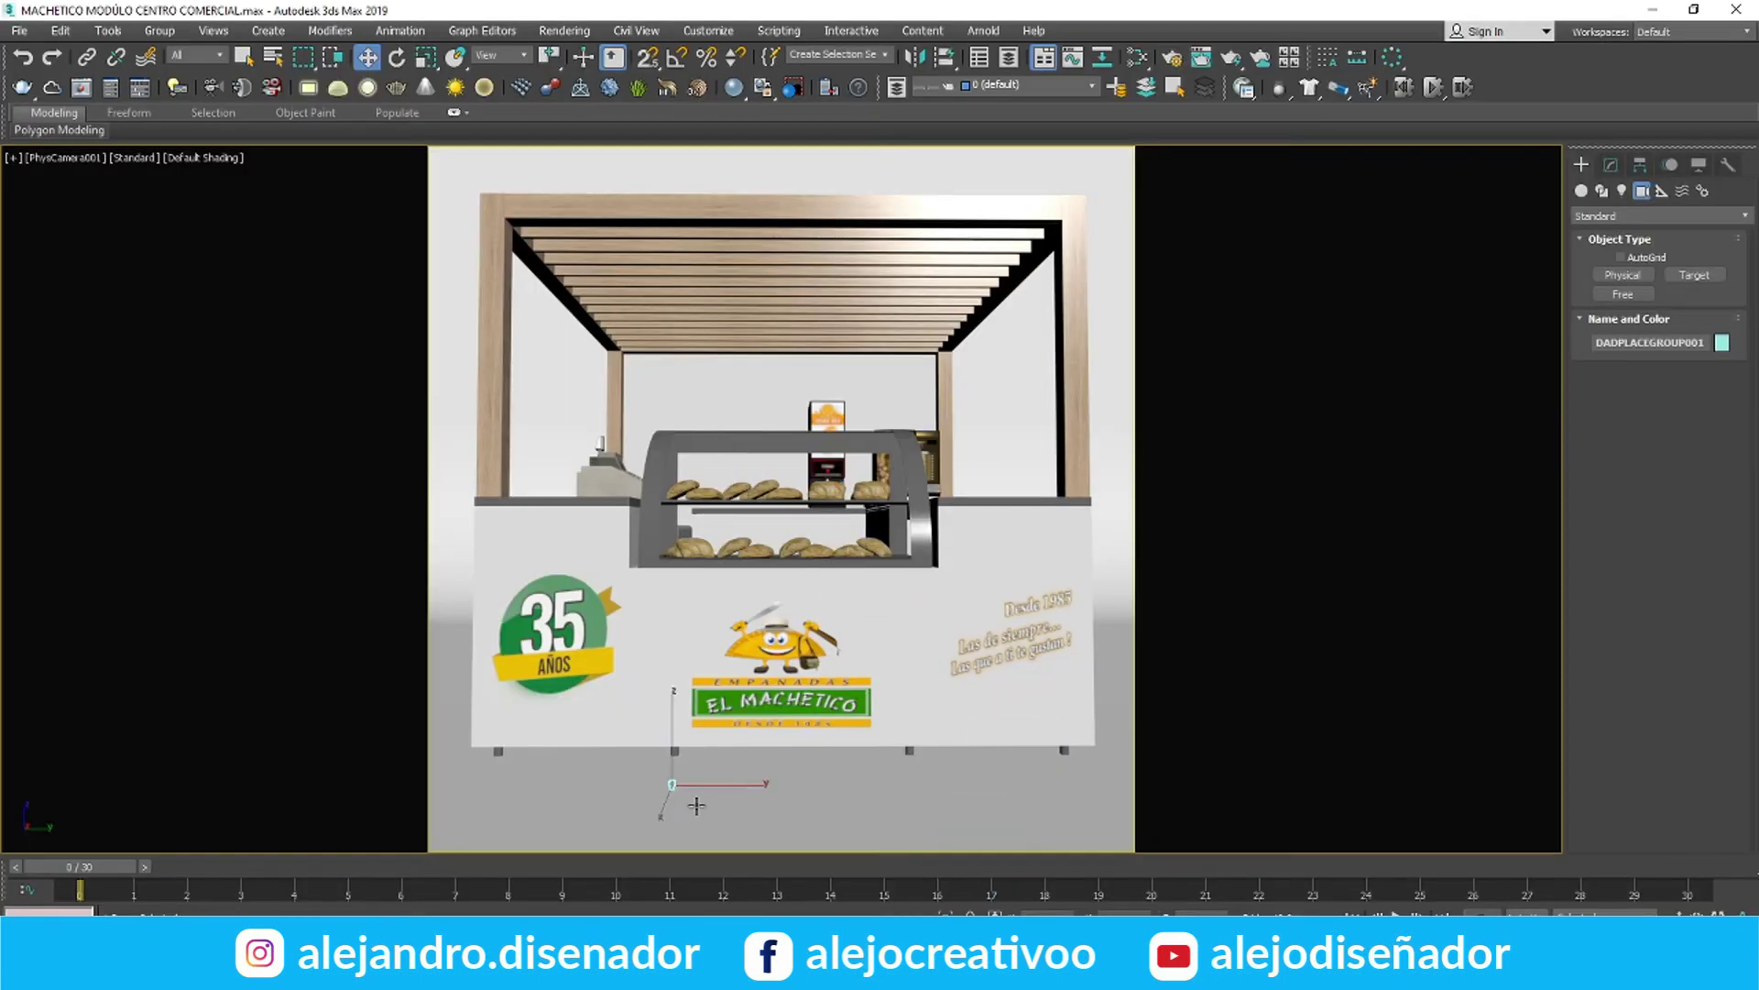
Scale the bulb model and rotate it with angle snap so the bulb hangs with its cap upward
key(alt+w)
scroll(453, 646, up, 5)
click(433, 57)
scroll(475, 733, down, 7)
drag(477, 716, 465, 701)
click(396, 58)
click(676, 58)
drag(513, 639, 691, 663)
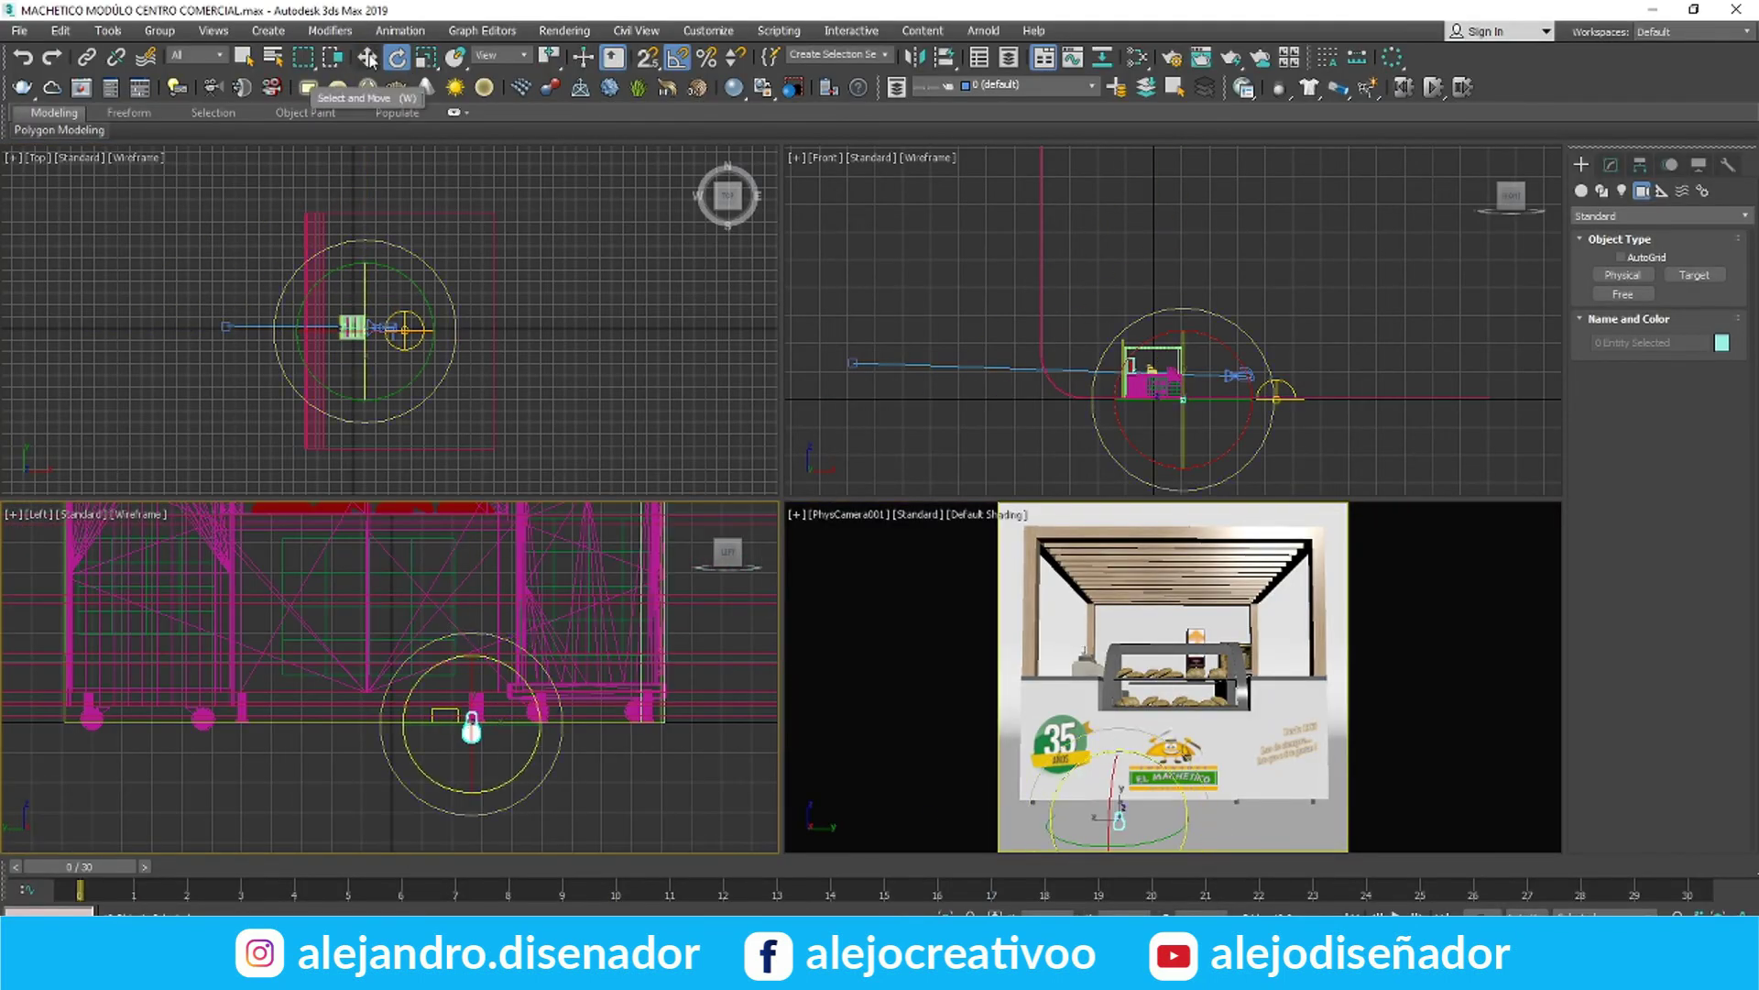
Move the bulb up under the pergola, above the front counter at the cash register end
click(368, 58)
scroll(394, 816, down, 5)
drag(417, 765, 416, 616)
scroll(405, 608, up, 5)
scroll(364, 326, up, 12)
drag(396, 373, 345, 420)
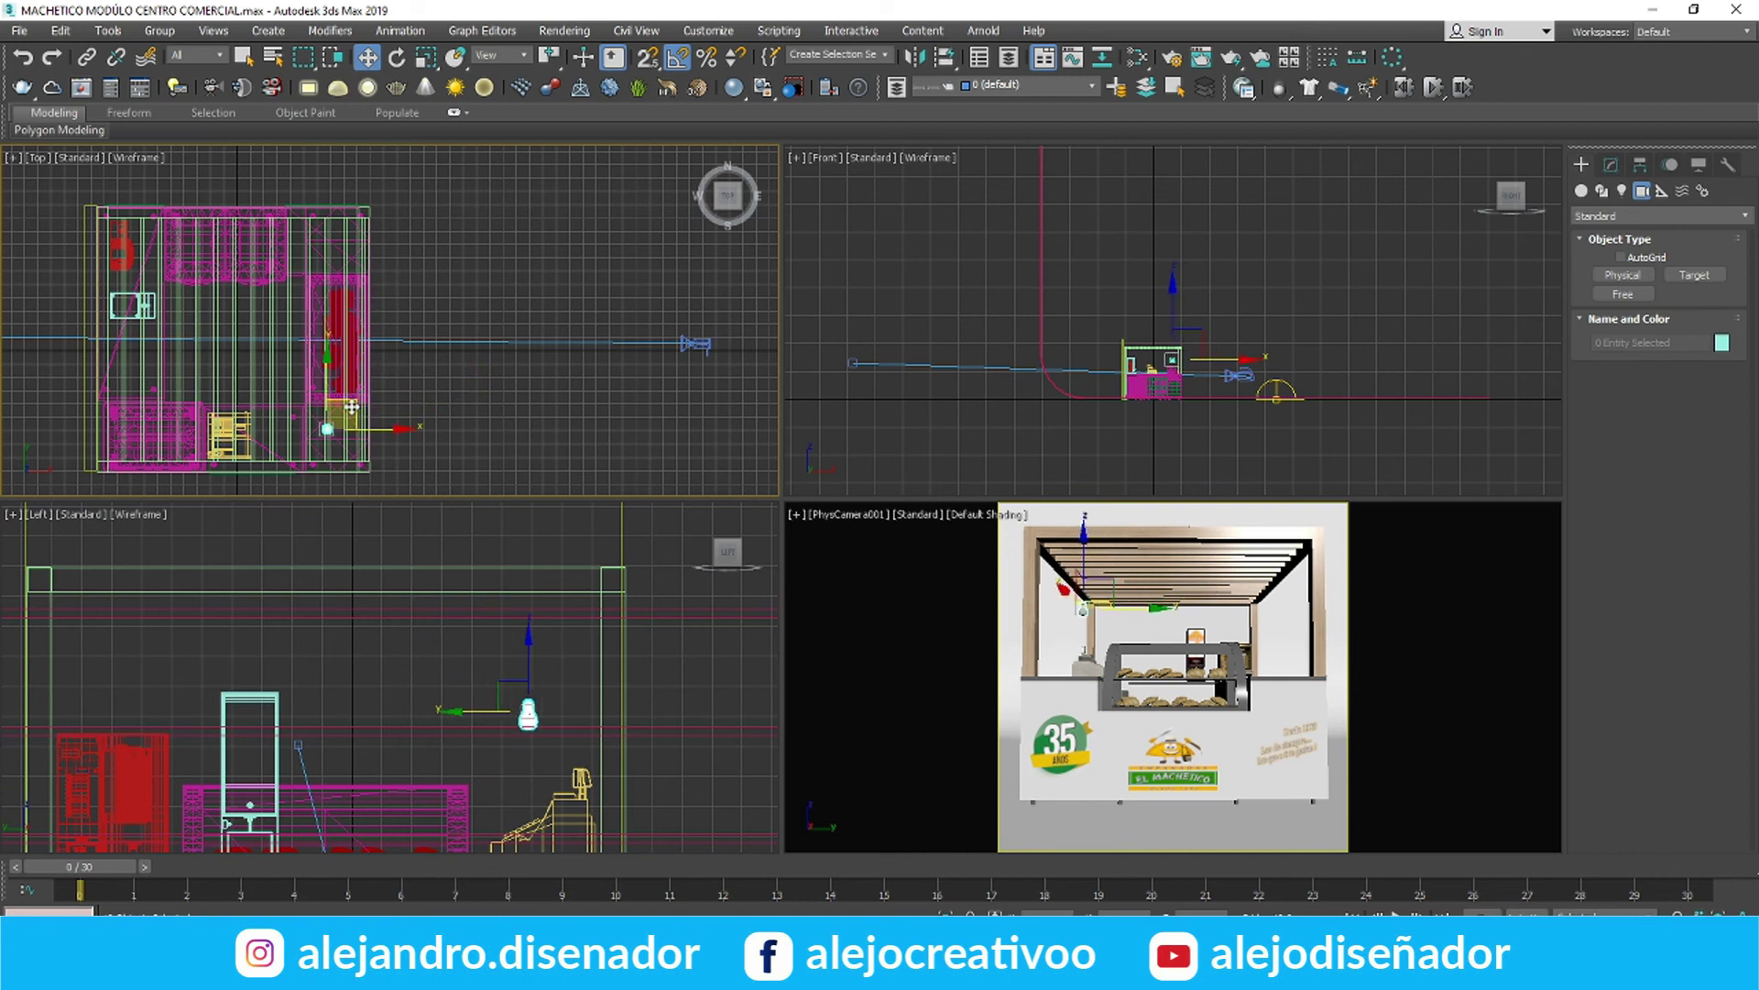
scroll(528, 683, up, 2)
middle_drag(528, 682, 480, 619)
drag(480, 619, 480, 566)
Switch the camera view to perspective and create a pale yellow VRayLightMtl named luz for the bulb's glass
click(1060, 626)
click(854, 515)
click(914, 577)
scroll(1092, 607, up, 5)
click(1096, 609)
key(m)
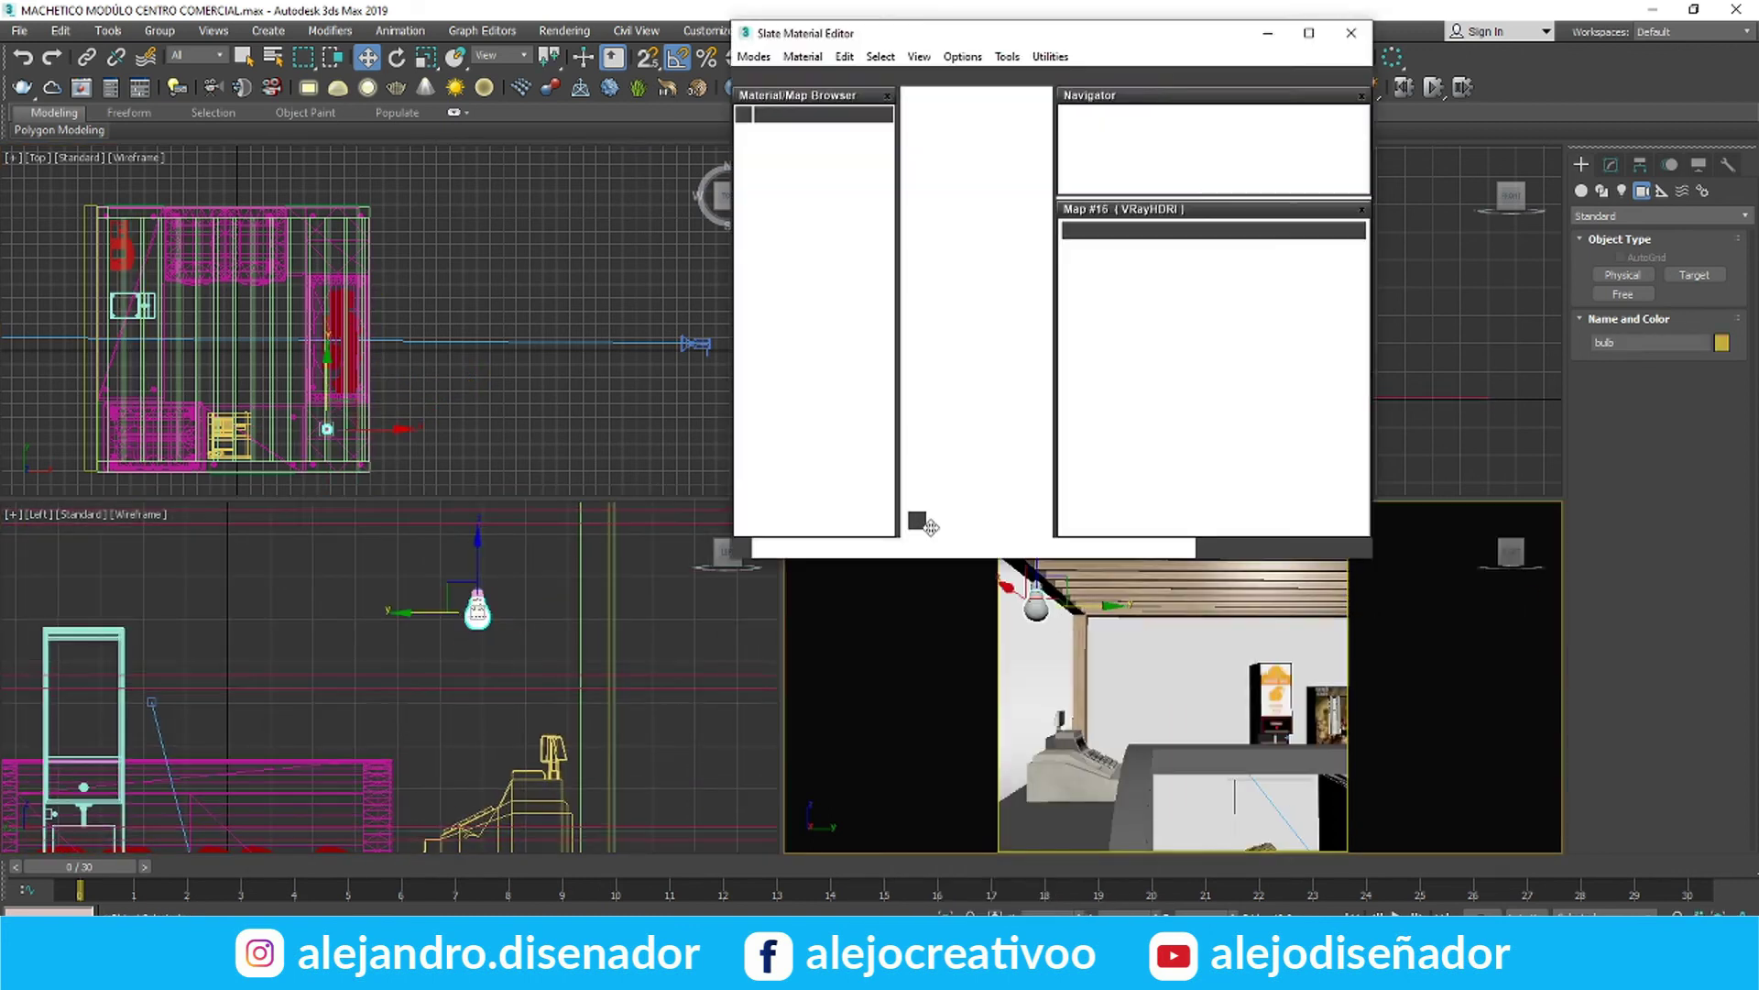
scroll(88, 784, up, 8)
scroll(88, 784, up, 8)
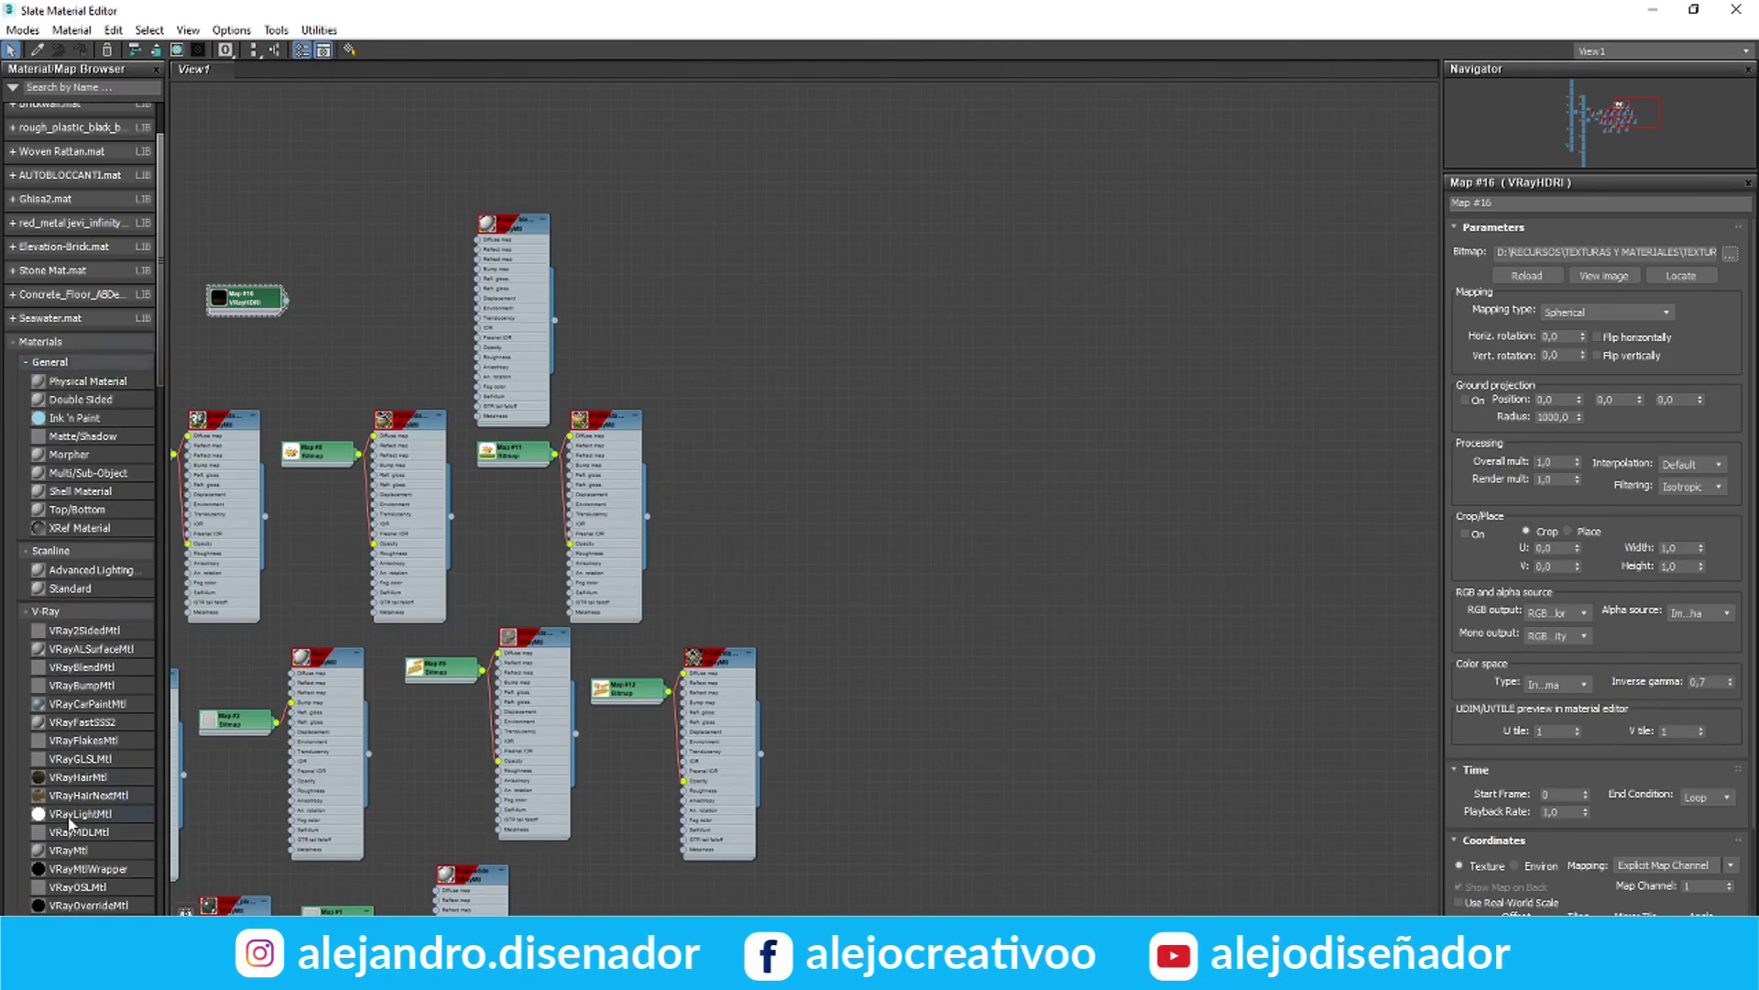
drag(81, 813, 376, 367)
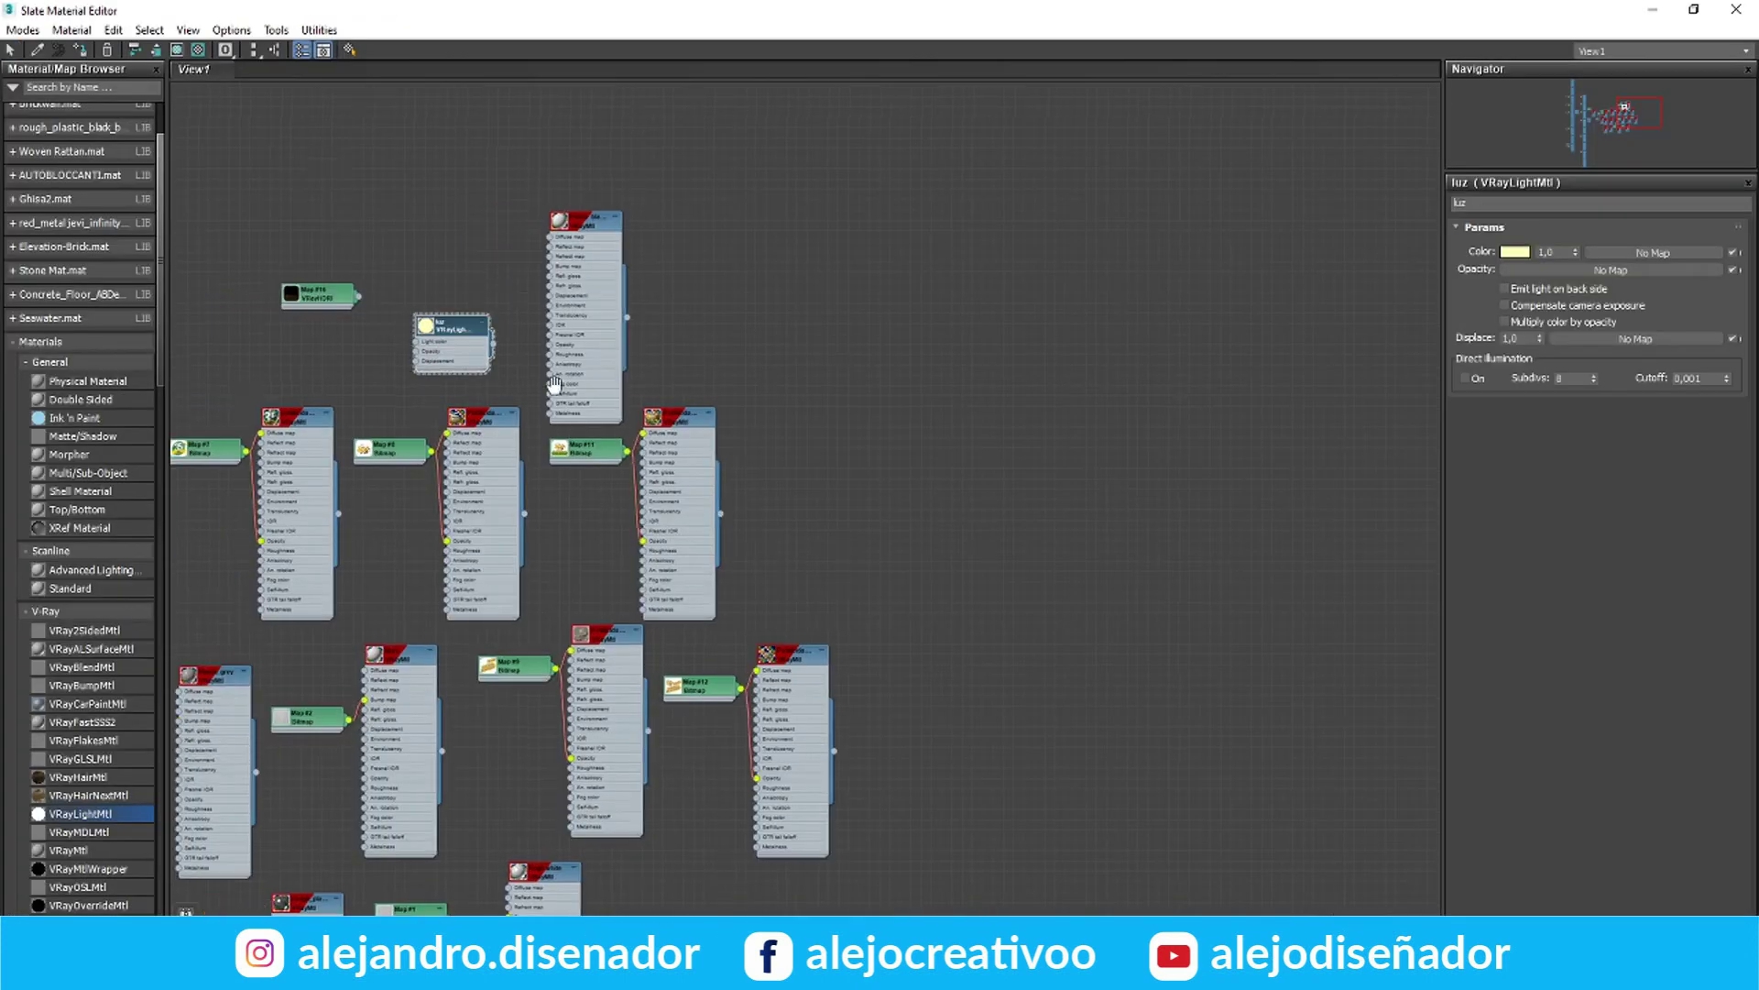
Examine the anodised aluminium material's BRDF, options and maps and enlarge its preview
scroll(785, 417, up, 3)
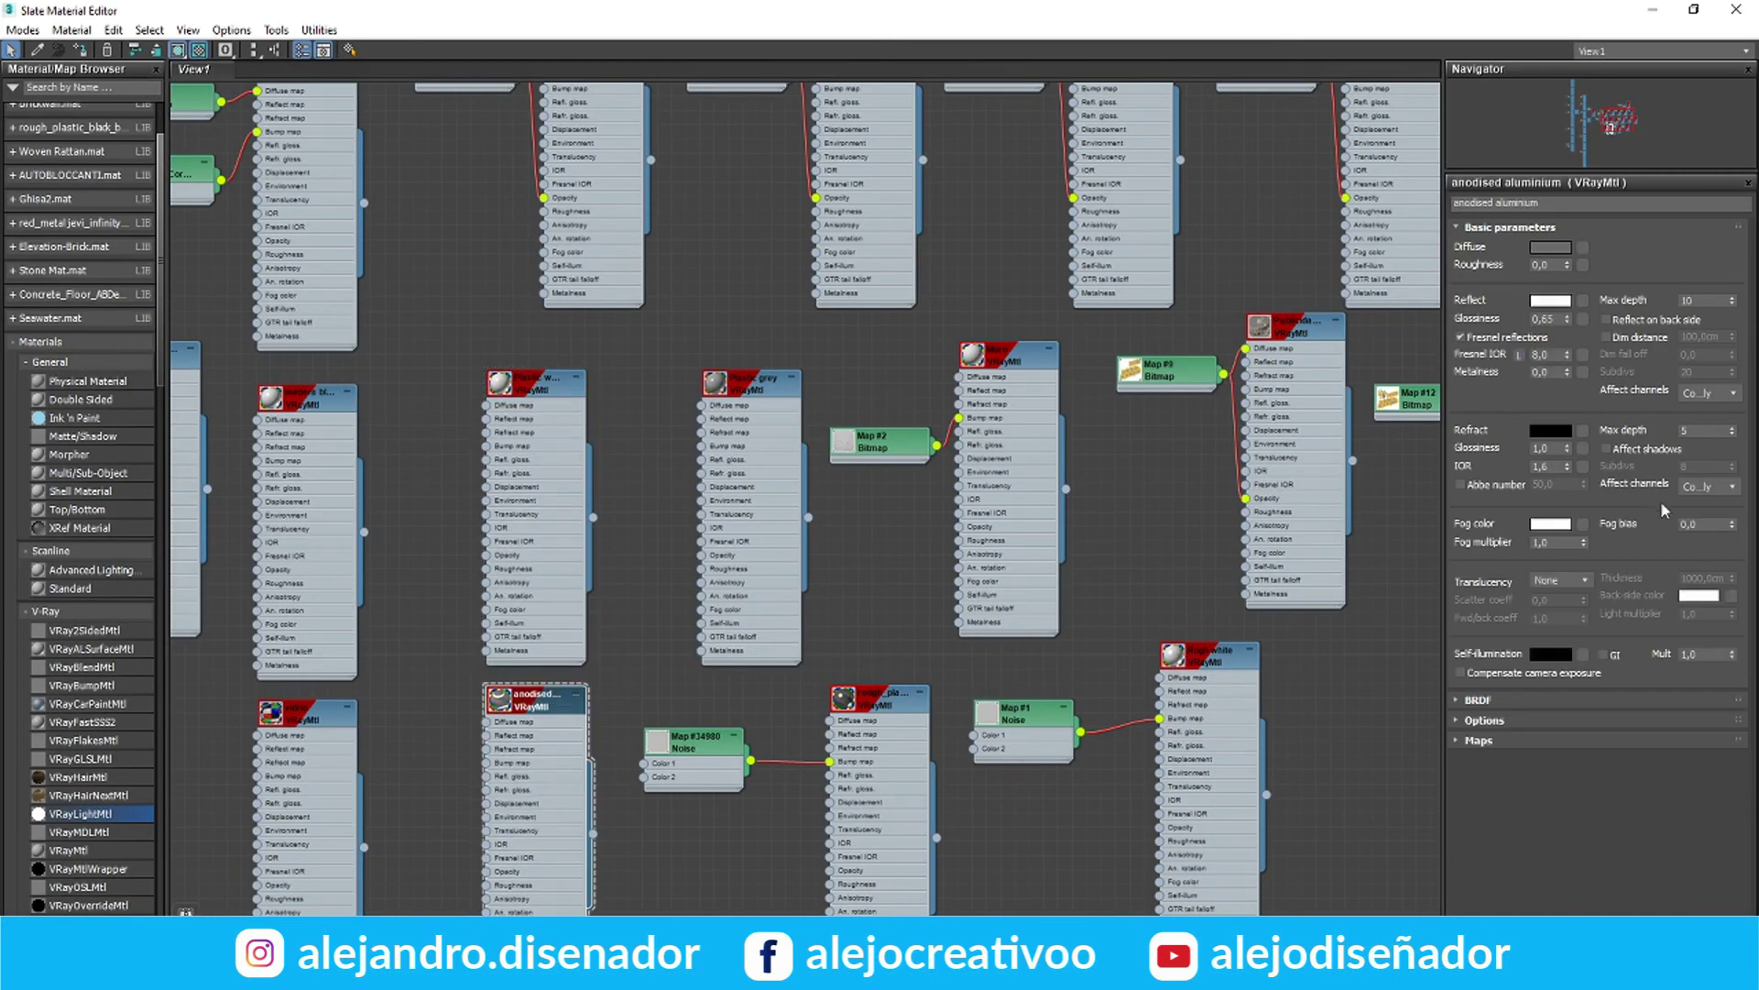
click(1482, 699)
click(1498, 803)
click(1503, 922)
scroll(1503, 902, down, 3)
double_click(497, 701)
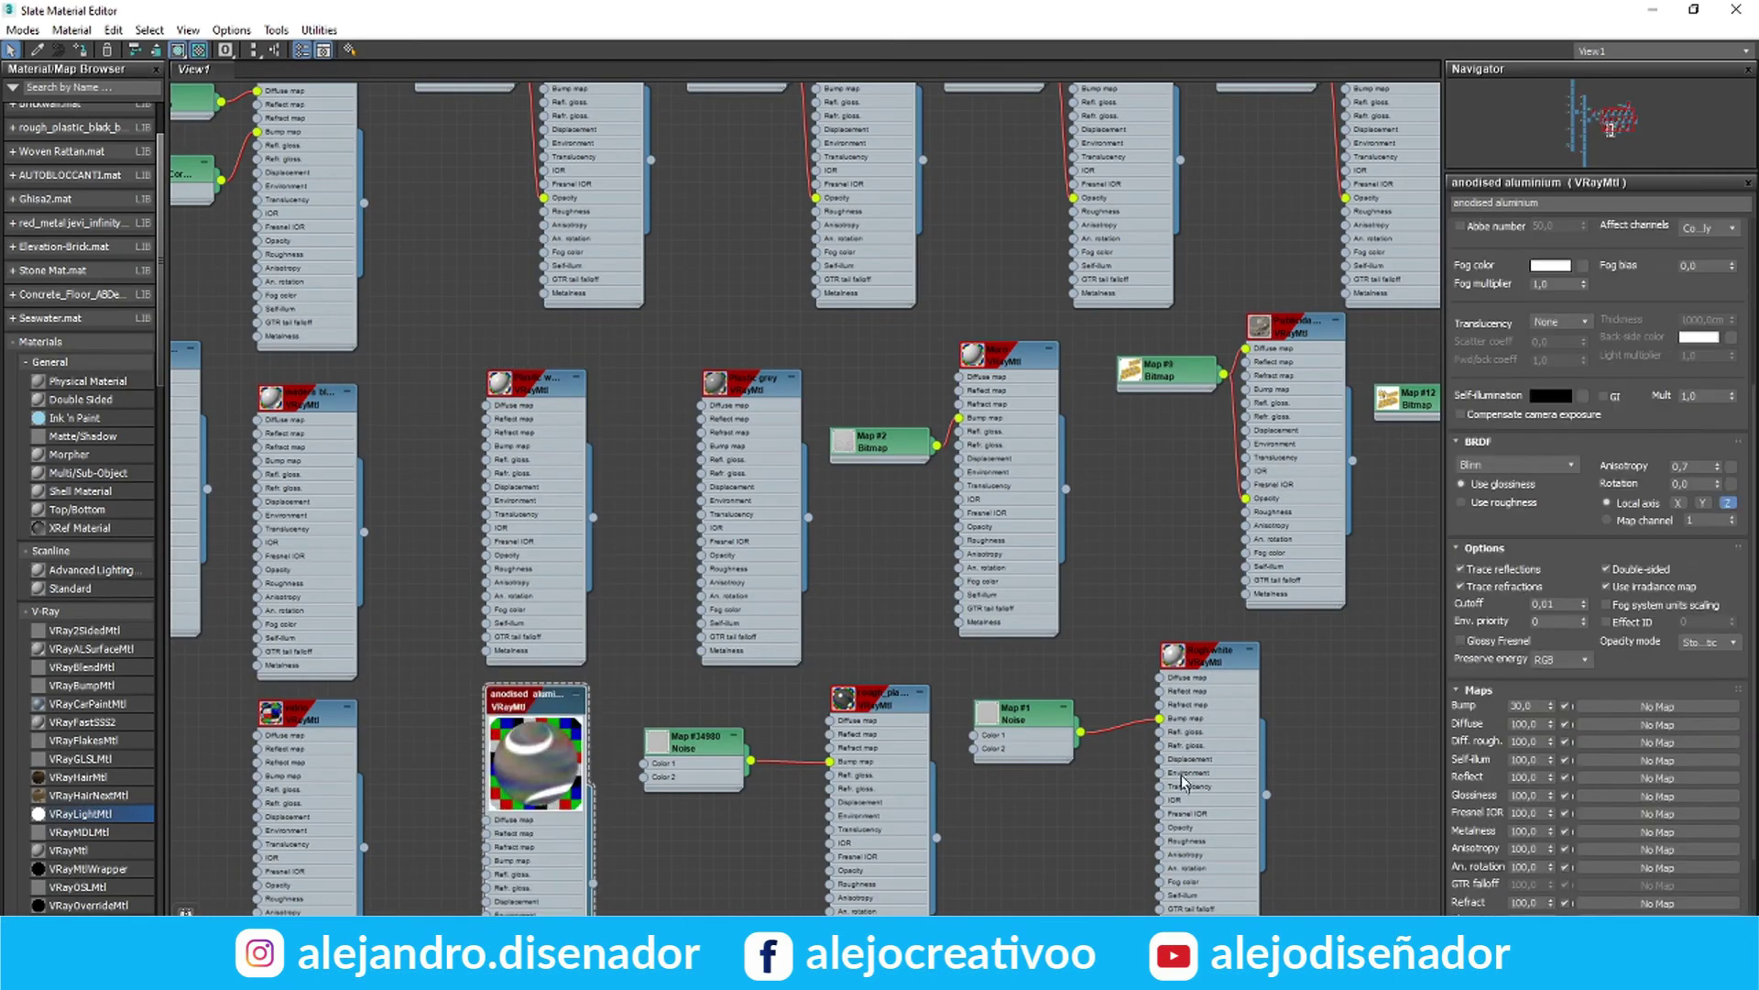
scroll(1535, 268, up, 4)
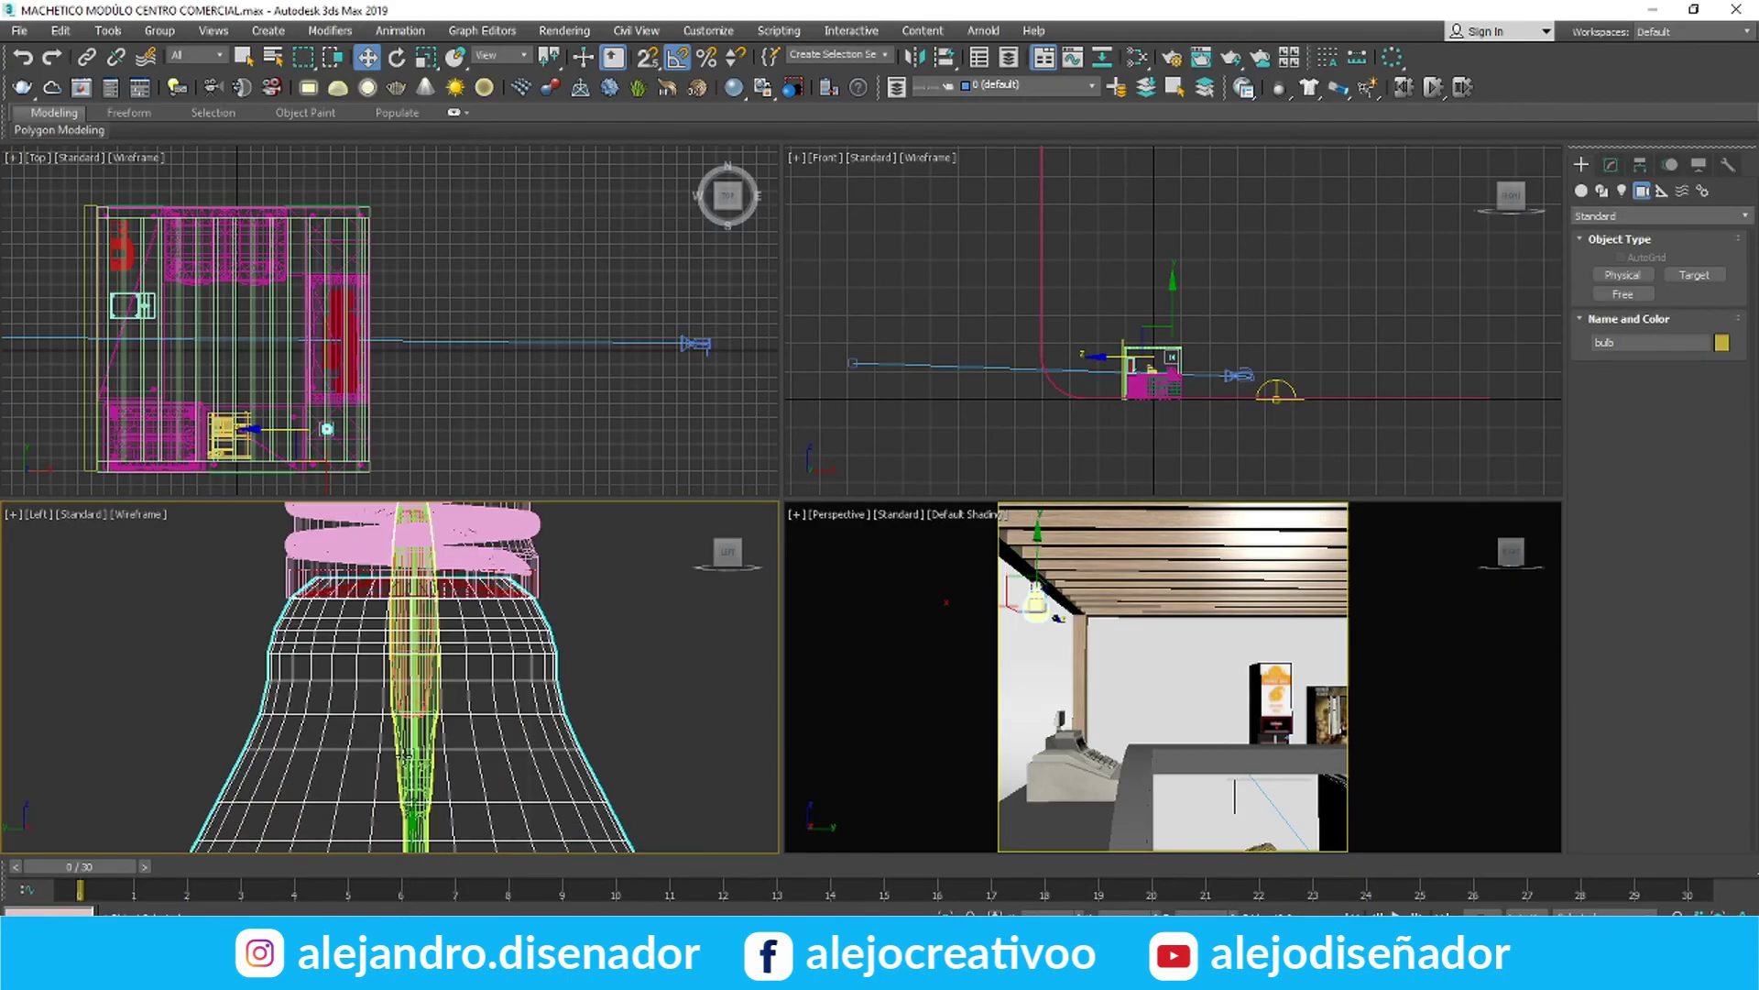
Draw a renderable line 1 cm thick in the front view, hooking over a pergola slat and running down to the bulb's cap
scroll(433, 669, down, 5)
click(1602, 191)
click(1618, 291)
scroll(1601, 420, down, 2)
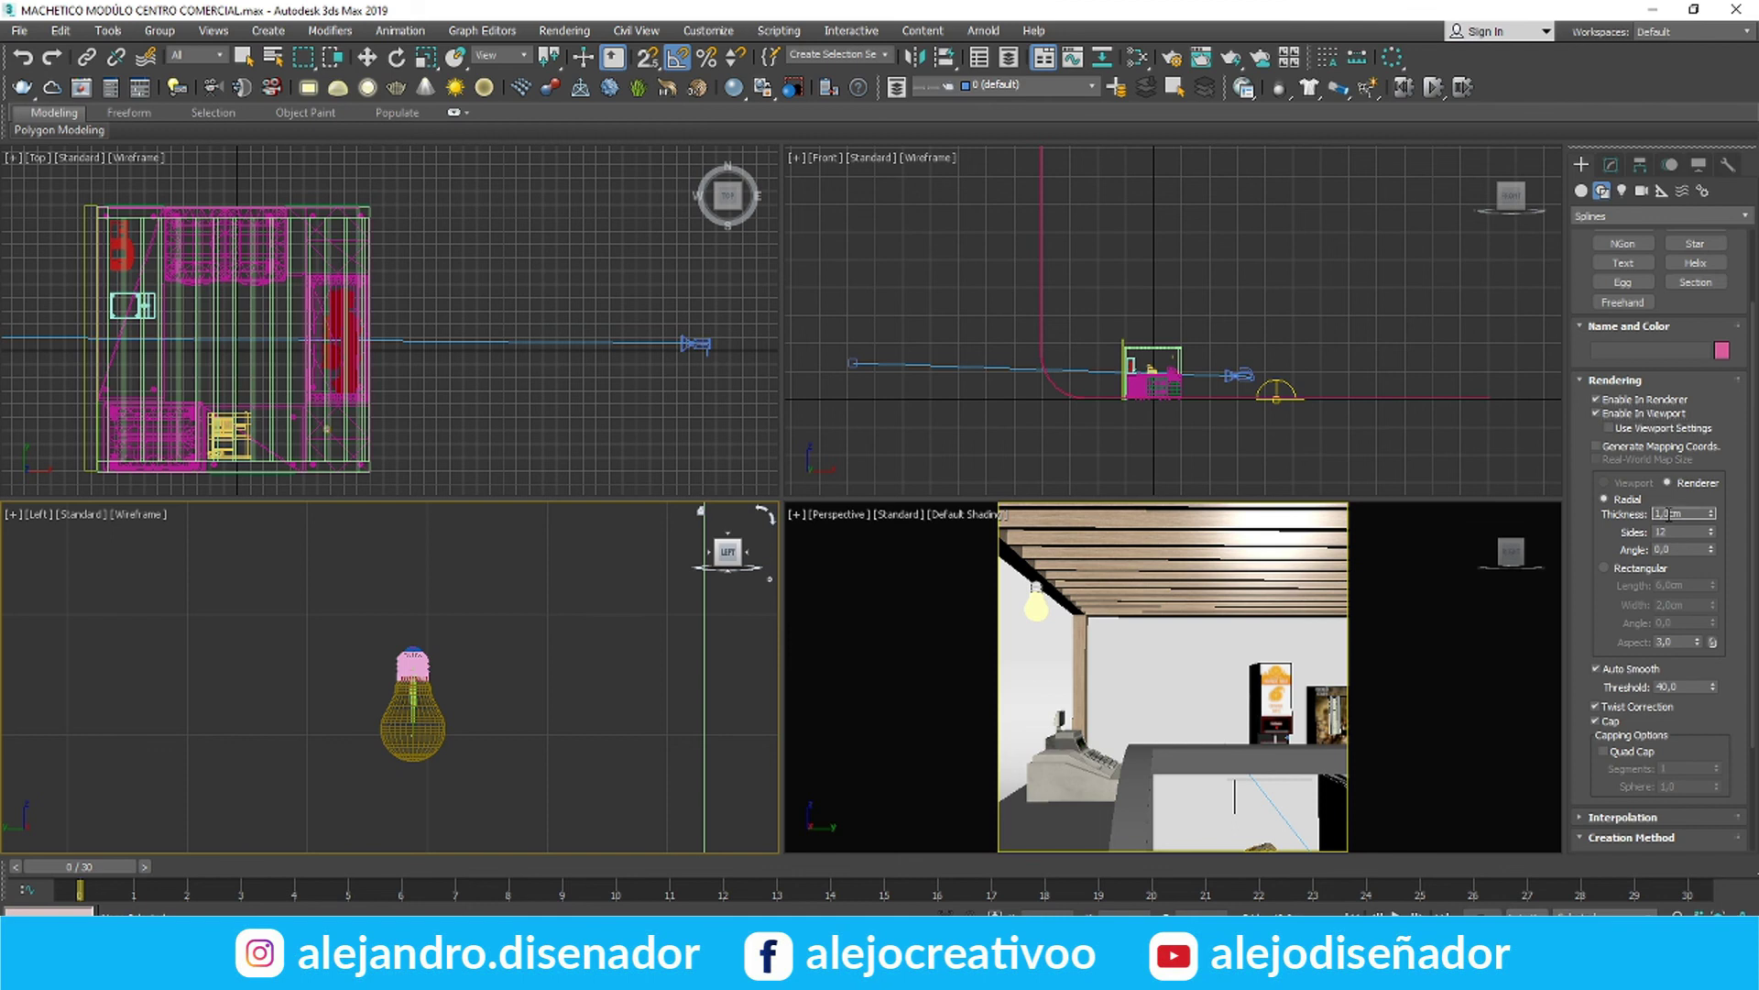
scroll(361, 578, down, 3)
scroll(361, 607, up, 2)
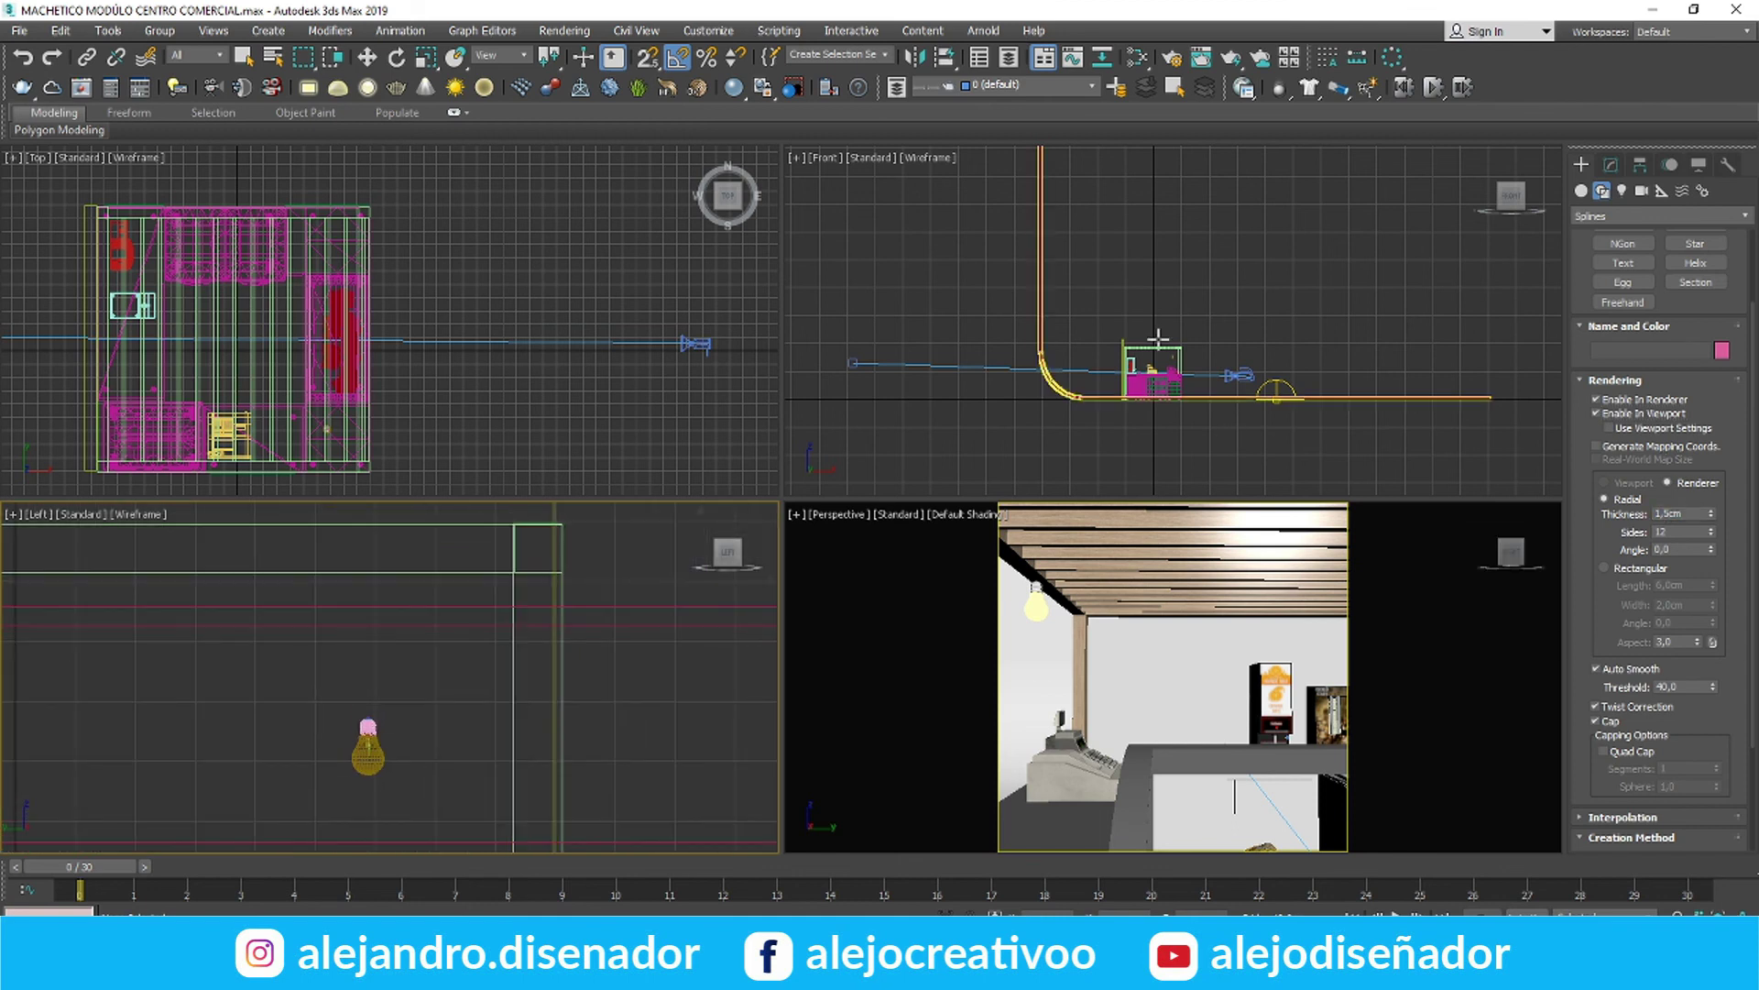
scroll(1069, 254, up, 8)
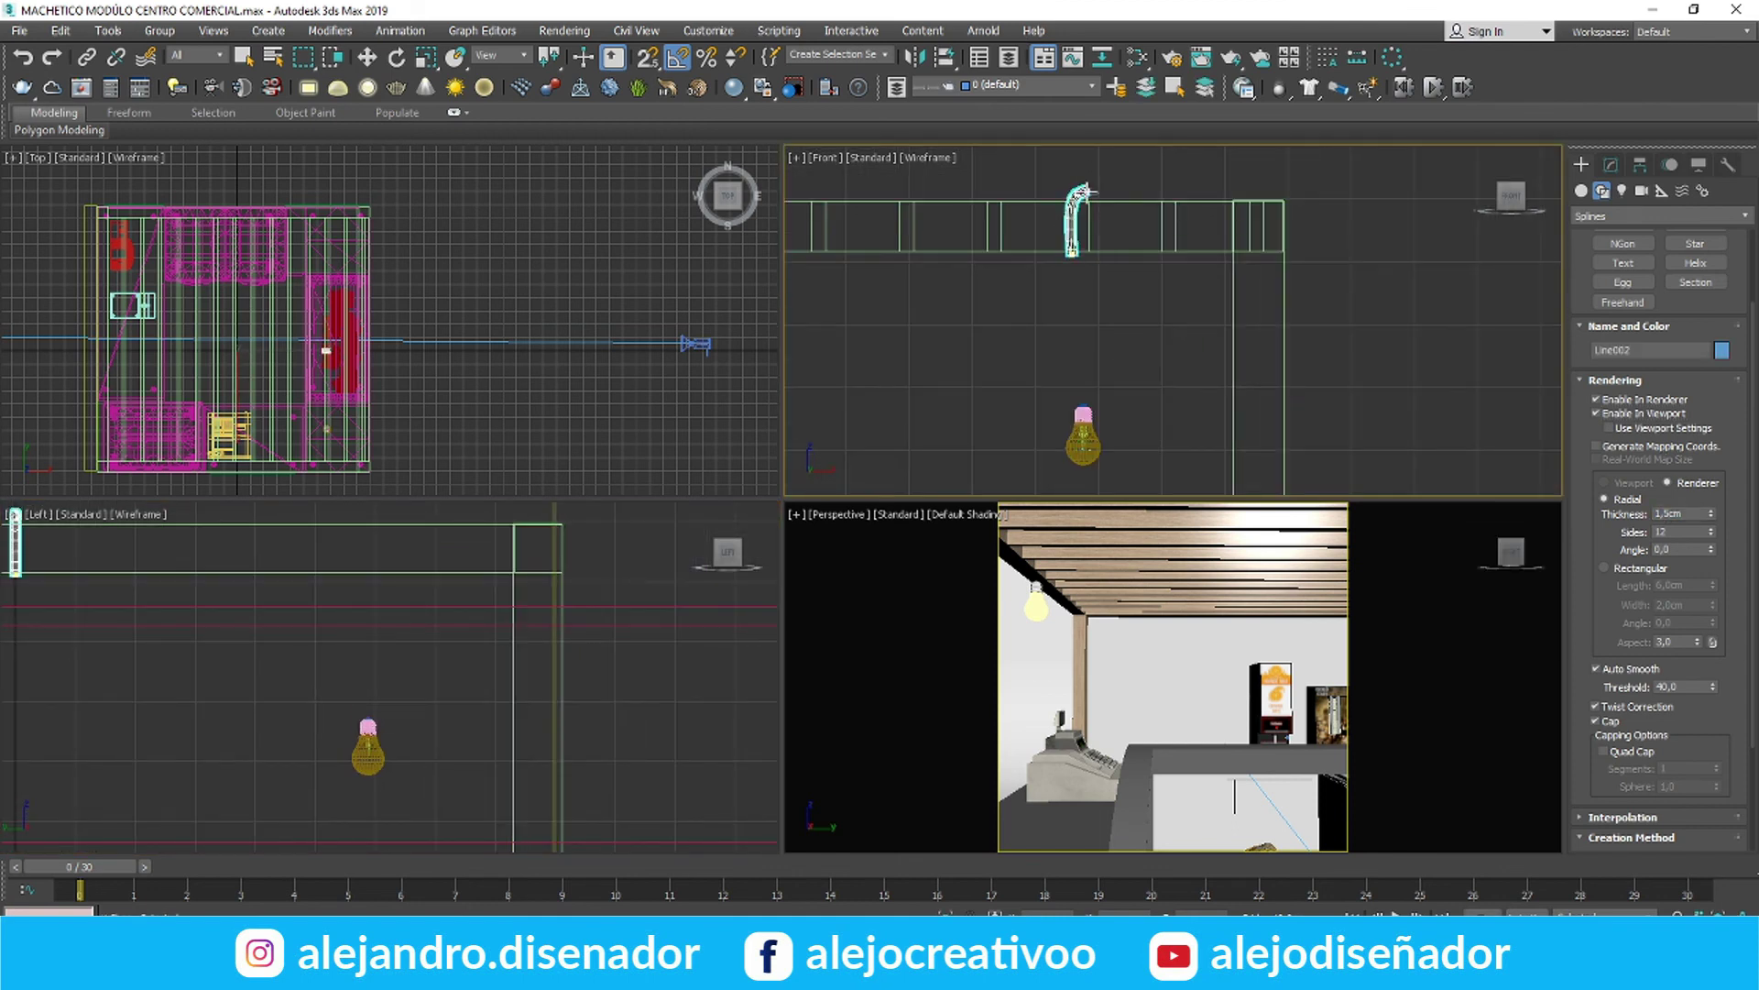
drag(1690, 514, 1616, 514)
text(1)
key(Return)
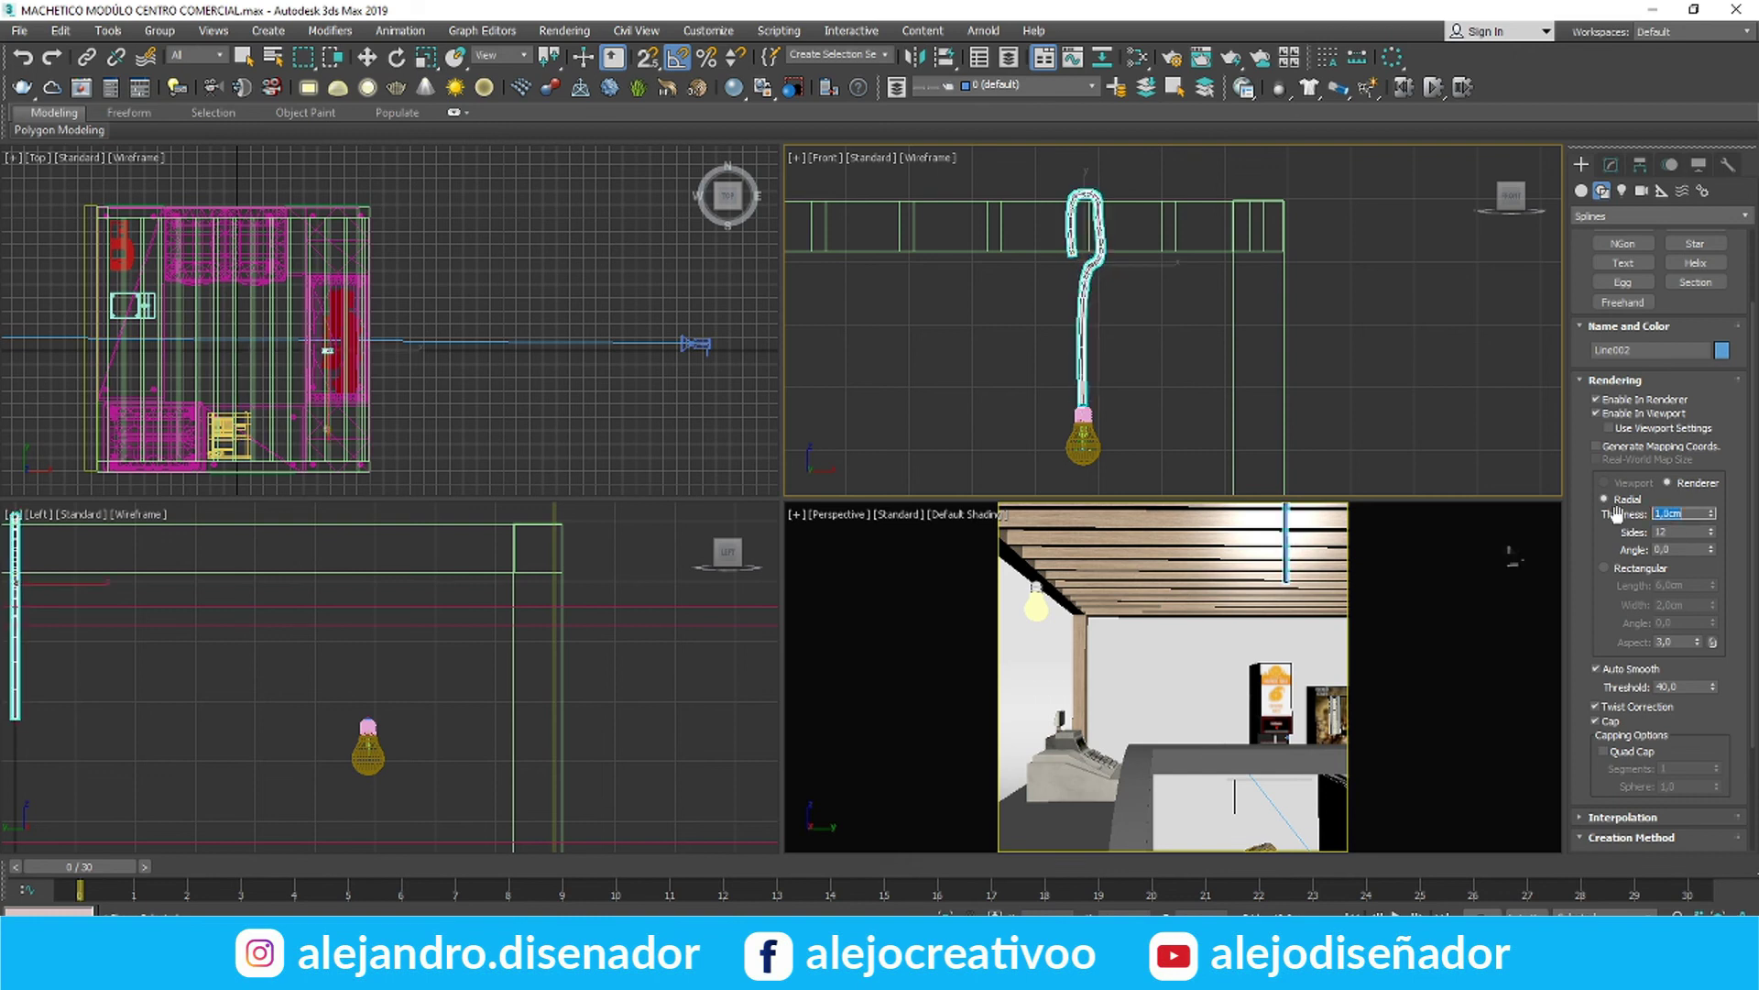
Adjust the cable's vertices so its upper hook closes into a loop around the pergola slat
click(367, 59)
scroll(1099, 266, up, 4)
middle_drag(1080, 307, 1057, 320)
click(1611, 165)
click(1637, 476)
click(1009, 290)
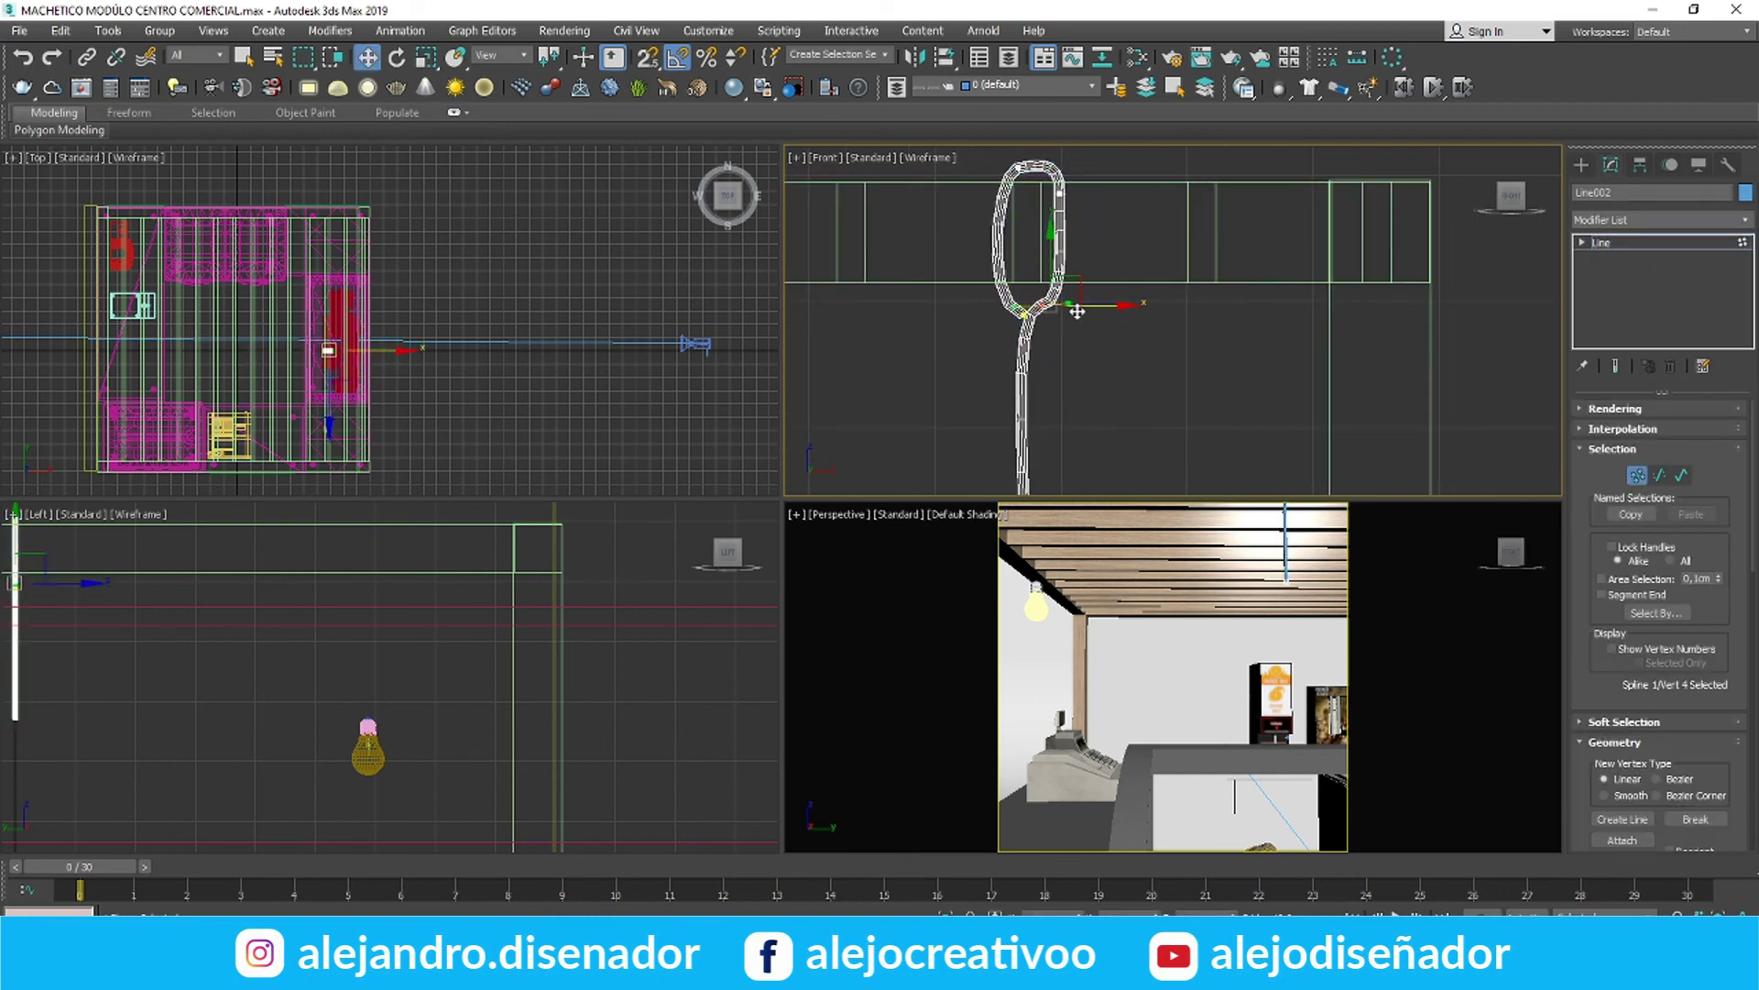
click(1637, 476)
Move the cable in plan and side view so it is centred over the bulb's cap
scroll(303, 412, up, 6)
drag(400, 207, 406, 429)
scroll(367, 683, up, 6)
scroll(404, 679, down, 4)
drag(401, 547, 421, 548)
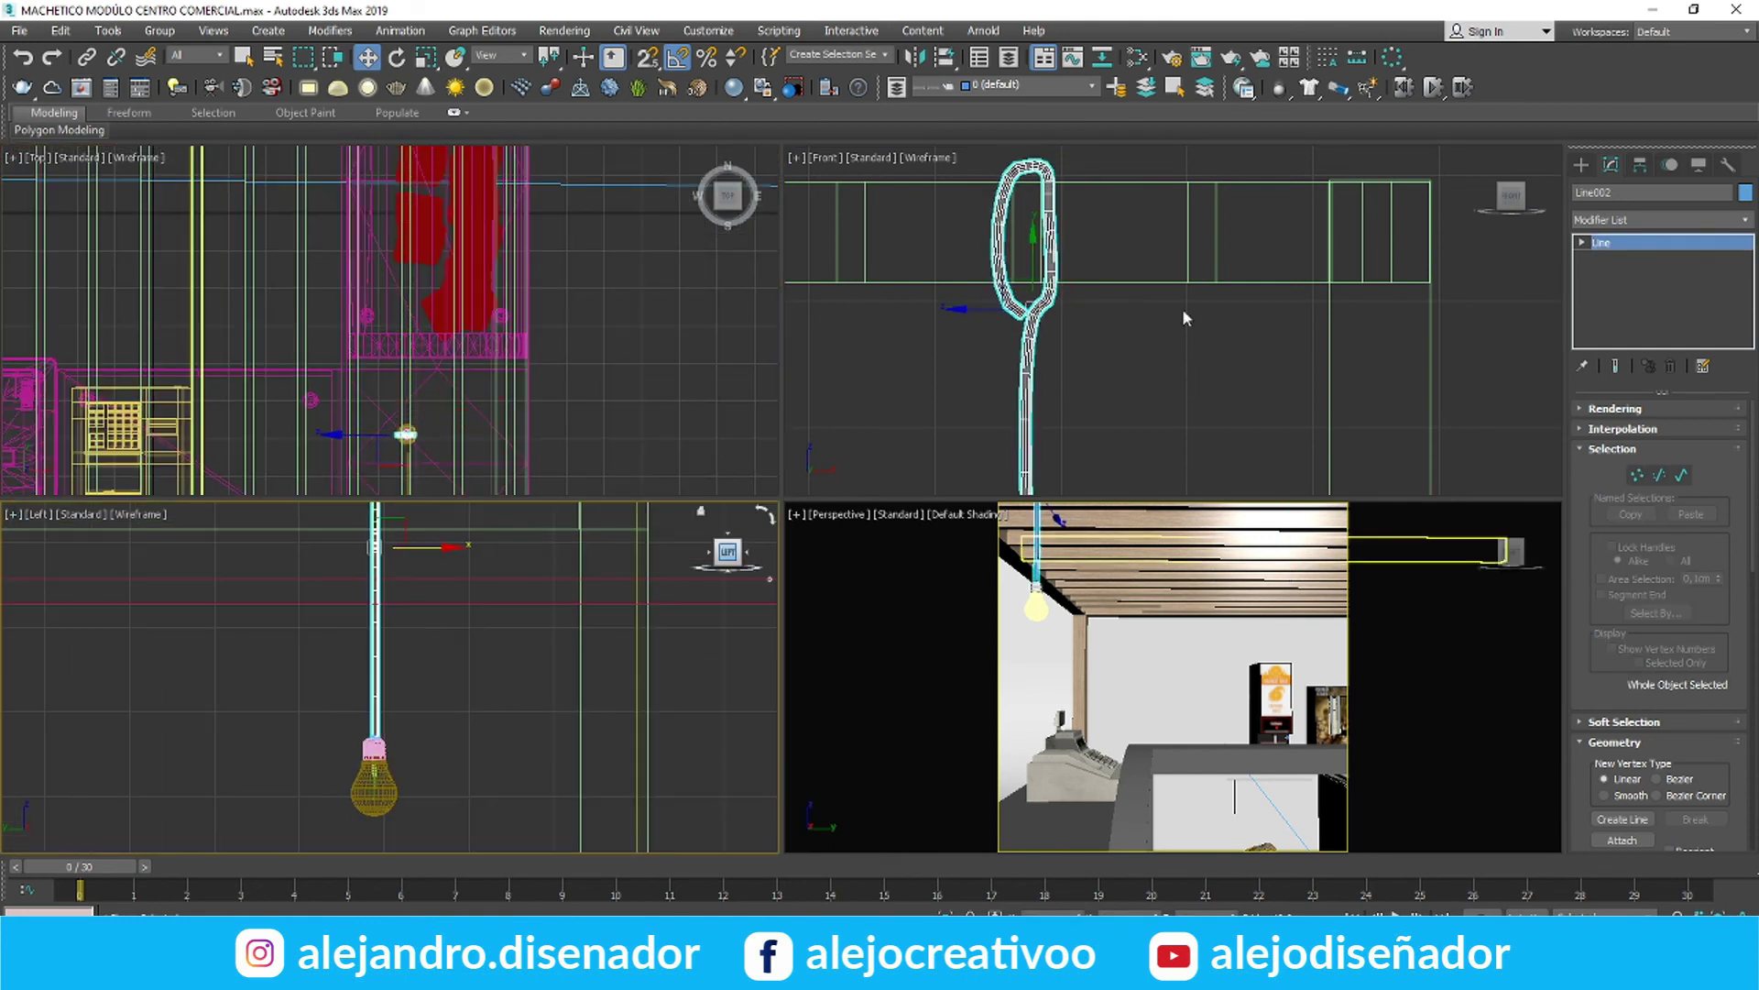
scroll(372, 678, up, 4)
drag(385, 711, 388, 712)
Apply the Madera wood material to the hanging cable and close the material editor
key(m)
scroll(486, 889, down, 1)
middle_drag(312, 302, 489, 314)
double_click(489, 313)
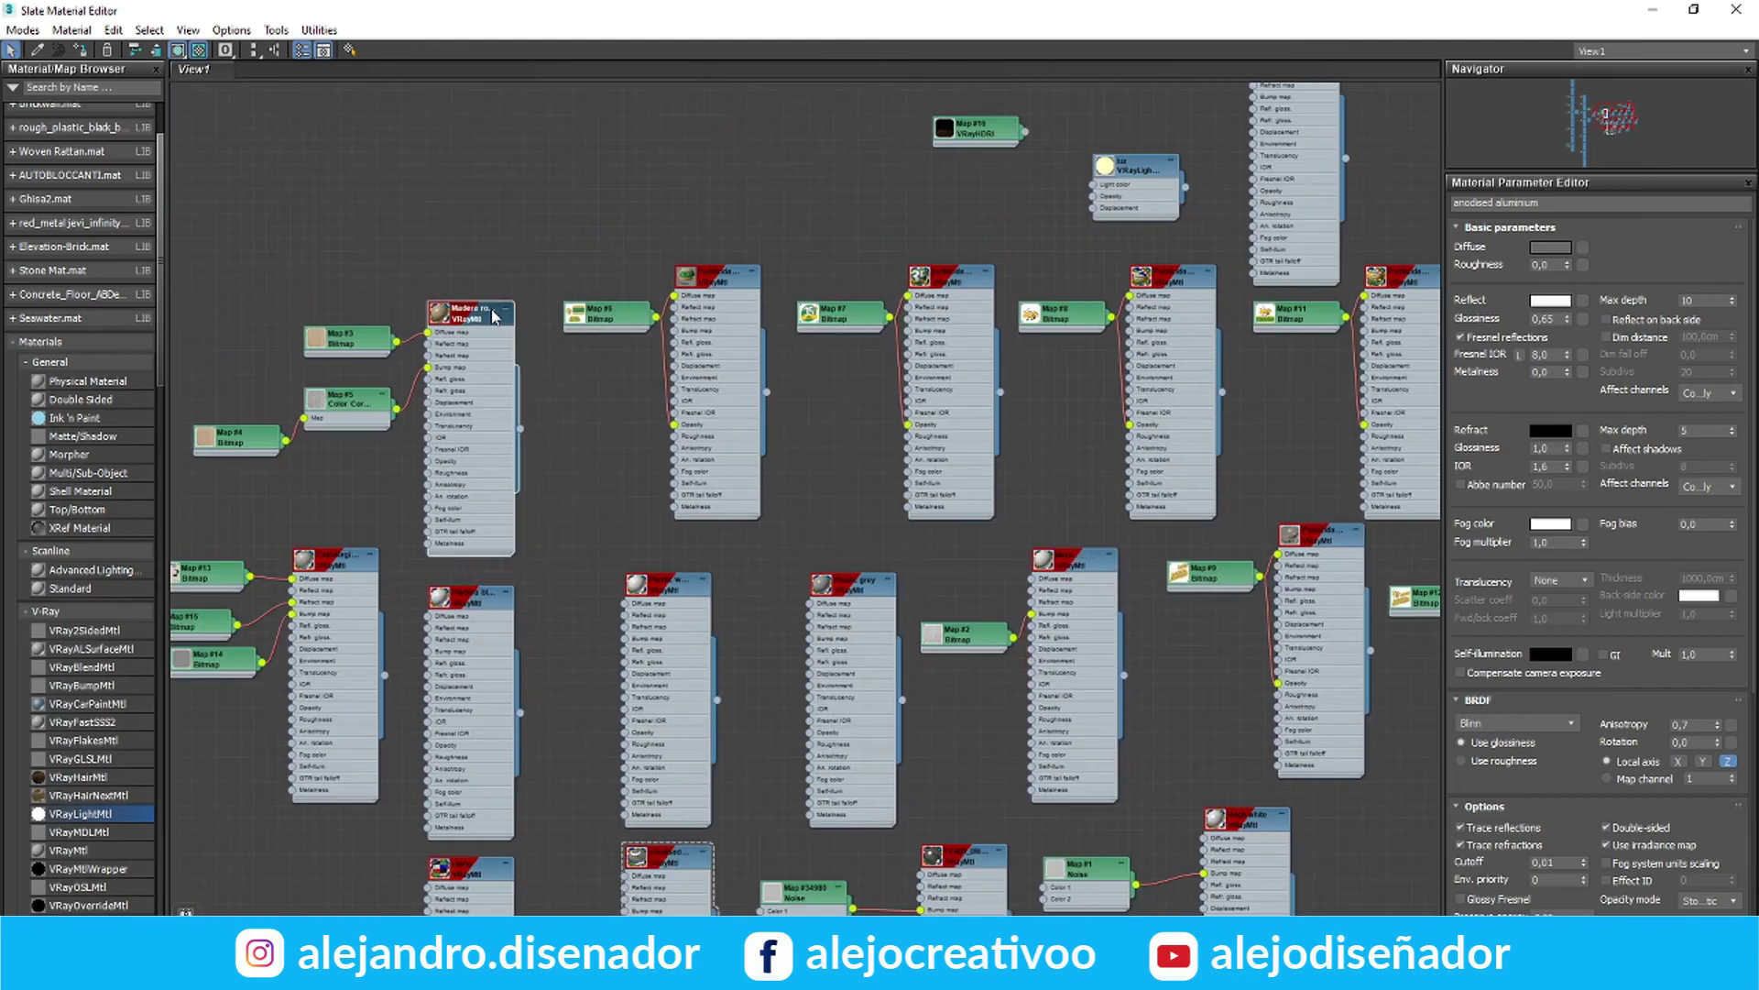
click(1736, 9)
Copy the bulb and its cable along the slat to the middle of the front counter
scroll(437, 657, down, 5)
drag(463, 772, 379, 687)
scroll(397, 378, down, 5)
middle_drag(397, 378, 419, 436)
shift+drag(423, 412, 423, 322)
key(Return)
Lengthen the copied lamp's cable through its vertices so the middle bulb hangs lower than the first
click(83, 662)
key(1)
mouse_move(95, 719)
middle_down()
mouse_move(165, 706)
mouse_move(227, 634)
middle_up()
scroll(153, 720, down, 4)
key(1)
Group the bulb and cable of each of the two hanging lamps into separate groups
drag(193, 616, 218, 653)
scroll(195, 621, up, 7)
alt+click(188, 563)
scroll(254, 685, down, 7)
click(160, 31)
click(176, 53)
key(Return)
drag(459, 699, 419, 625)
click(160, 31)
click(176, 54)
key(Return)
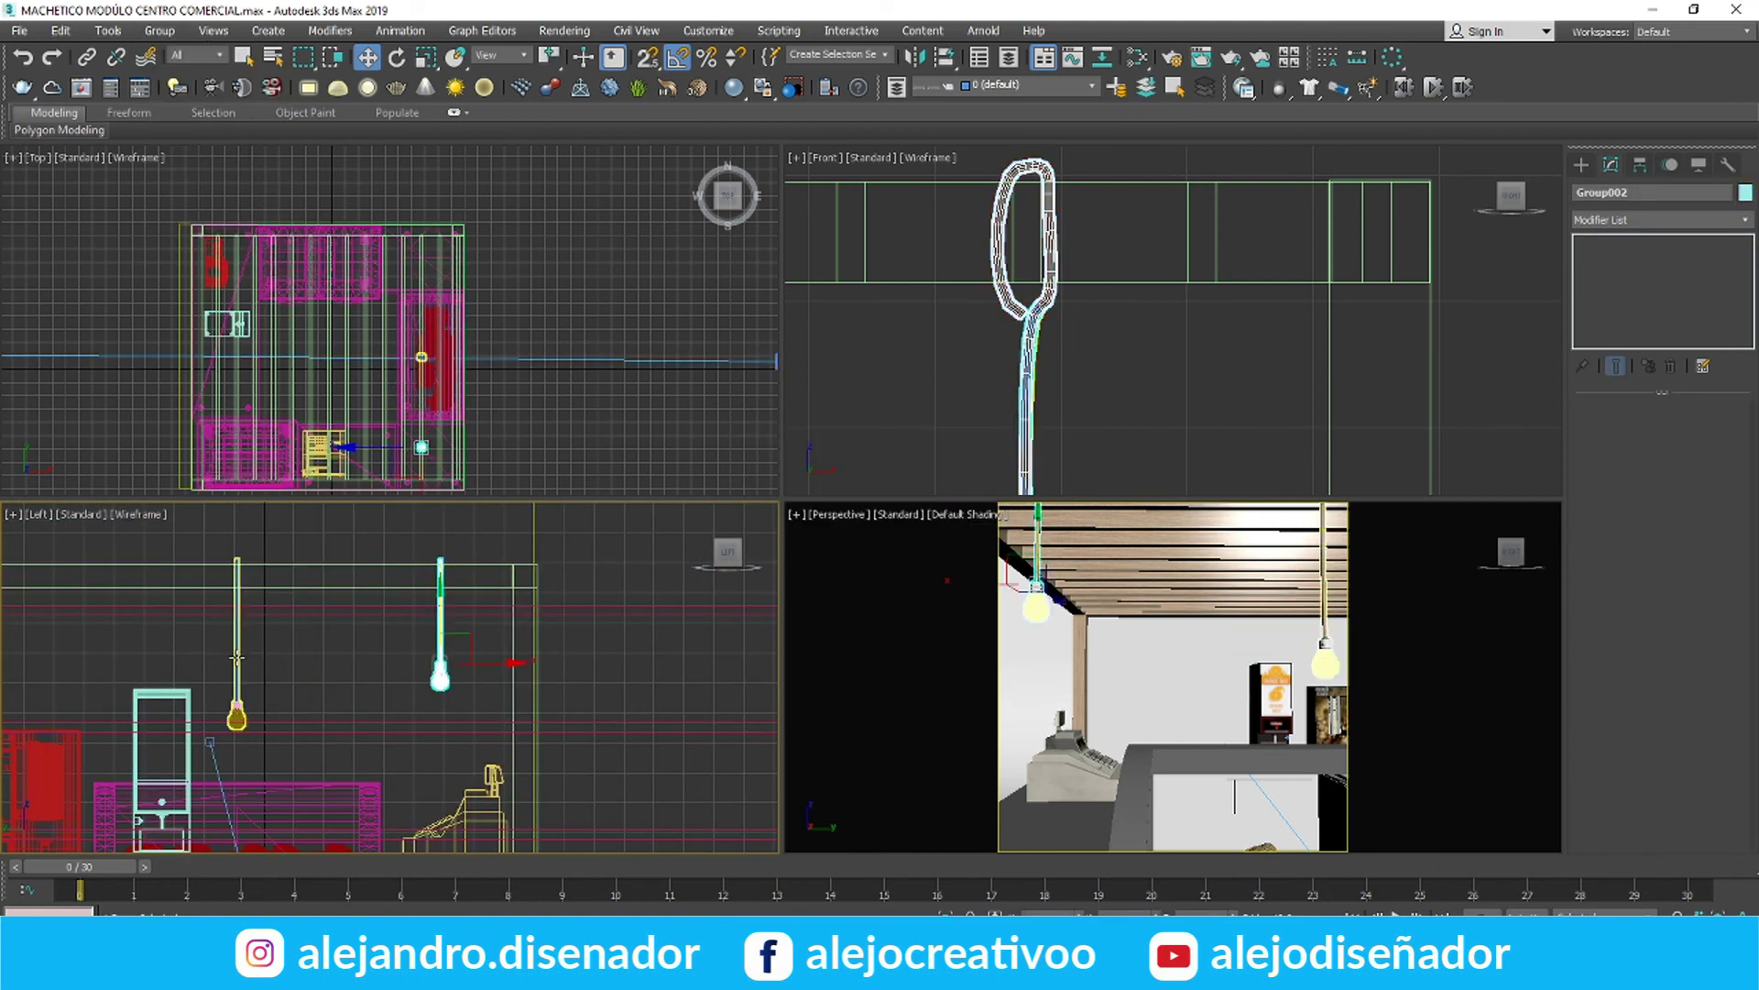
Copy the short lamp to the far end of the front row, opposite the cash register
middle_drag(422, 367, 411, 372)
scroll(540, 670, down, 3)
shift+drag(520, 668, 235, 653)
key(Return)
click(330, 637)
scroll(369, 371, up, 3)
drag(366, 359, 282, 359)
click(944, 586)
key(ctrl+z)
key(ctrl+z)
Copy the long lamp into a second row behind the front one, at the cash register end and in the middle
click(519, 683)
click(331, 667)
middle_drag(439, 376, 436, 304)
mouse_move(424, 289)
shift+mouse_down()
mouse_move(363, 335)
mouse_move(344, 410)
shift+mouse_up()
click(882, 564)
middle_drag(394, 367, 394, 403)
shift+drag(343, 404, 343, 265)
click(881, 563)
Copy the short lamp to the far end of the second row
click(1036, 603)
middle_drag(513, 422, 531, 444)
shift+drag(457, 457, 377, 197)
click(881, 563)
Select the three front-row lamps and copy them to a third row at the back of the pergola
click(1034, 603)
scroll(1035, 603, down, 3)
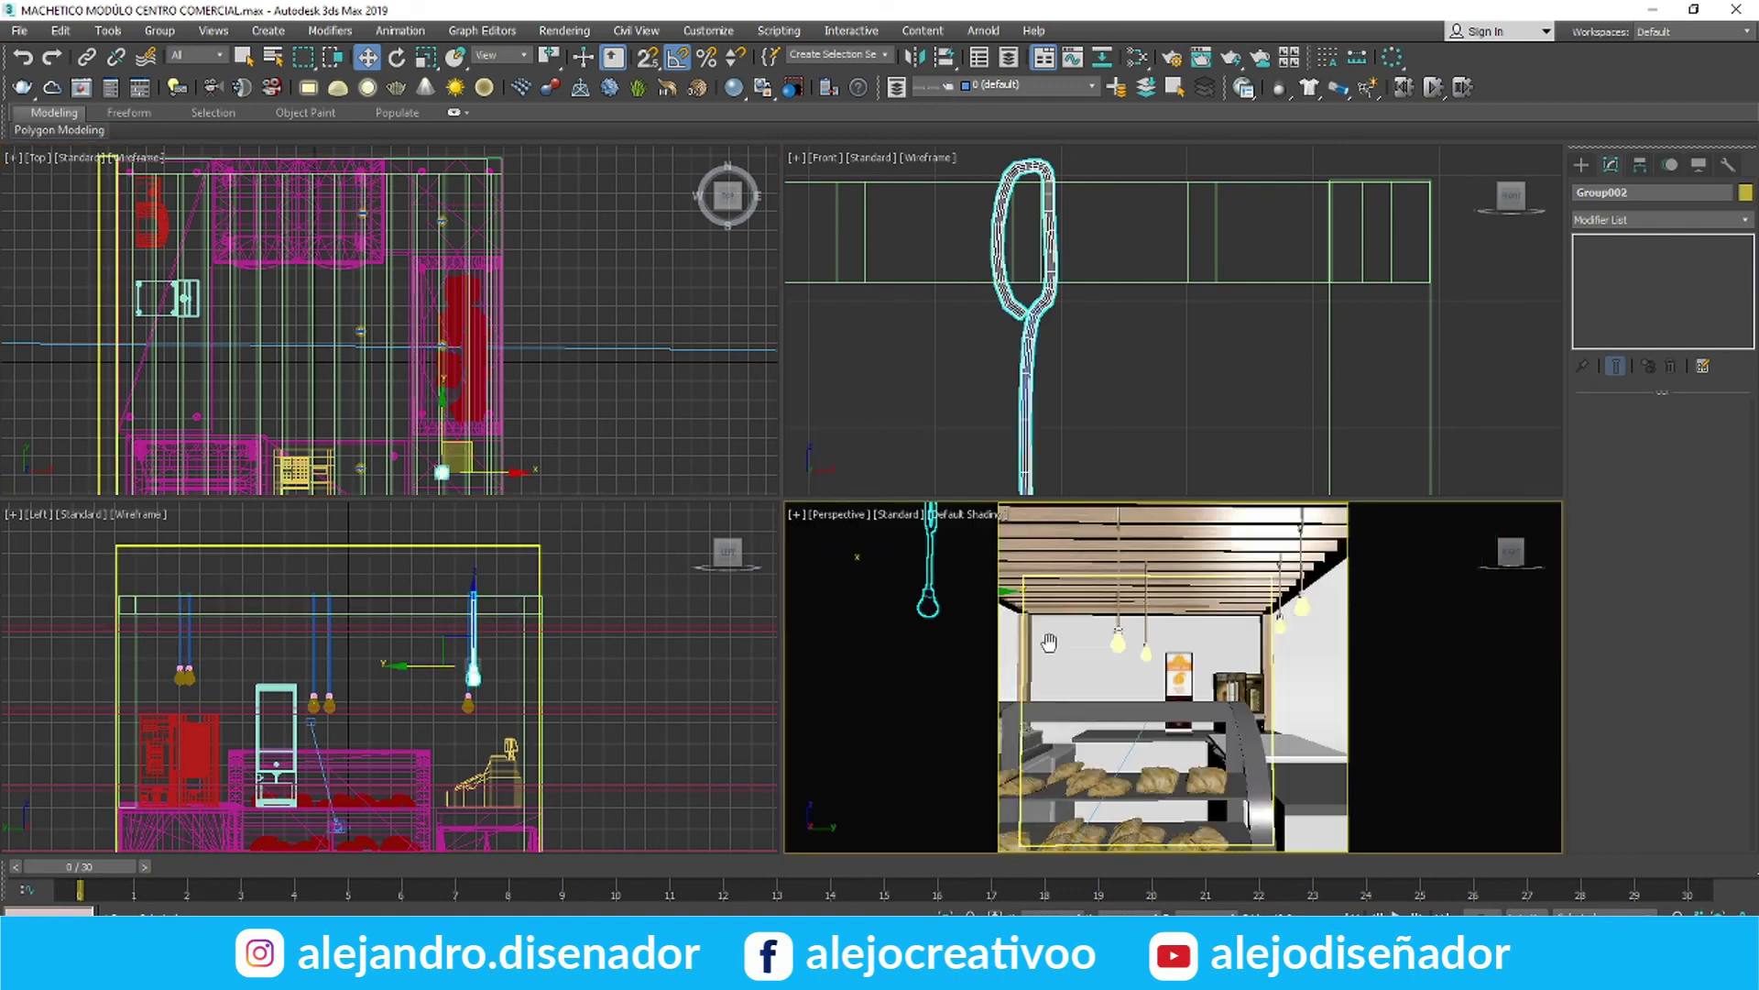
middle_drag(1052, 639, 994, 640)
ctrl+click(1060, 641)
ctrl+click(1245, 605)
middle_drag(550, 394, 578, 391)
mouse_move(523, 343)
shift+mouse_down()
mouse_move(339, 343)
mouse_move(267, 322)
shift+mouse_up()
click(881, 564)
Select the three second-row lamps and shift them slightly so their cable loops sit around the pergola slat
scroll(310, 350, up, 5)
middle_drag(1063, 632, 1217, 640)
scroll(304, 319, down, 4)
click(412, 299)
scroll(380, 426, down, 1)
ctrl+click(404, 468)
scroll(408, 214, up, 12)
ctrl+click(408, 215)
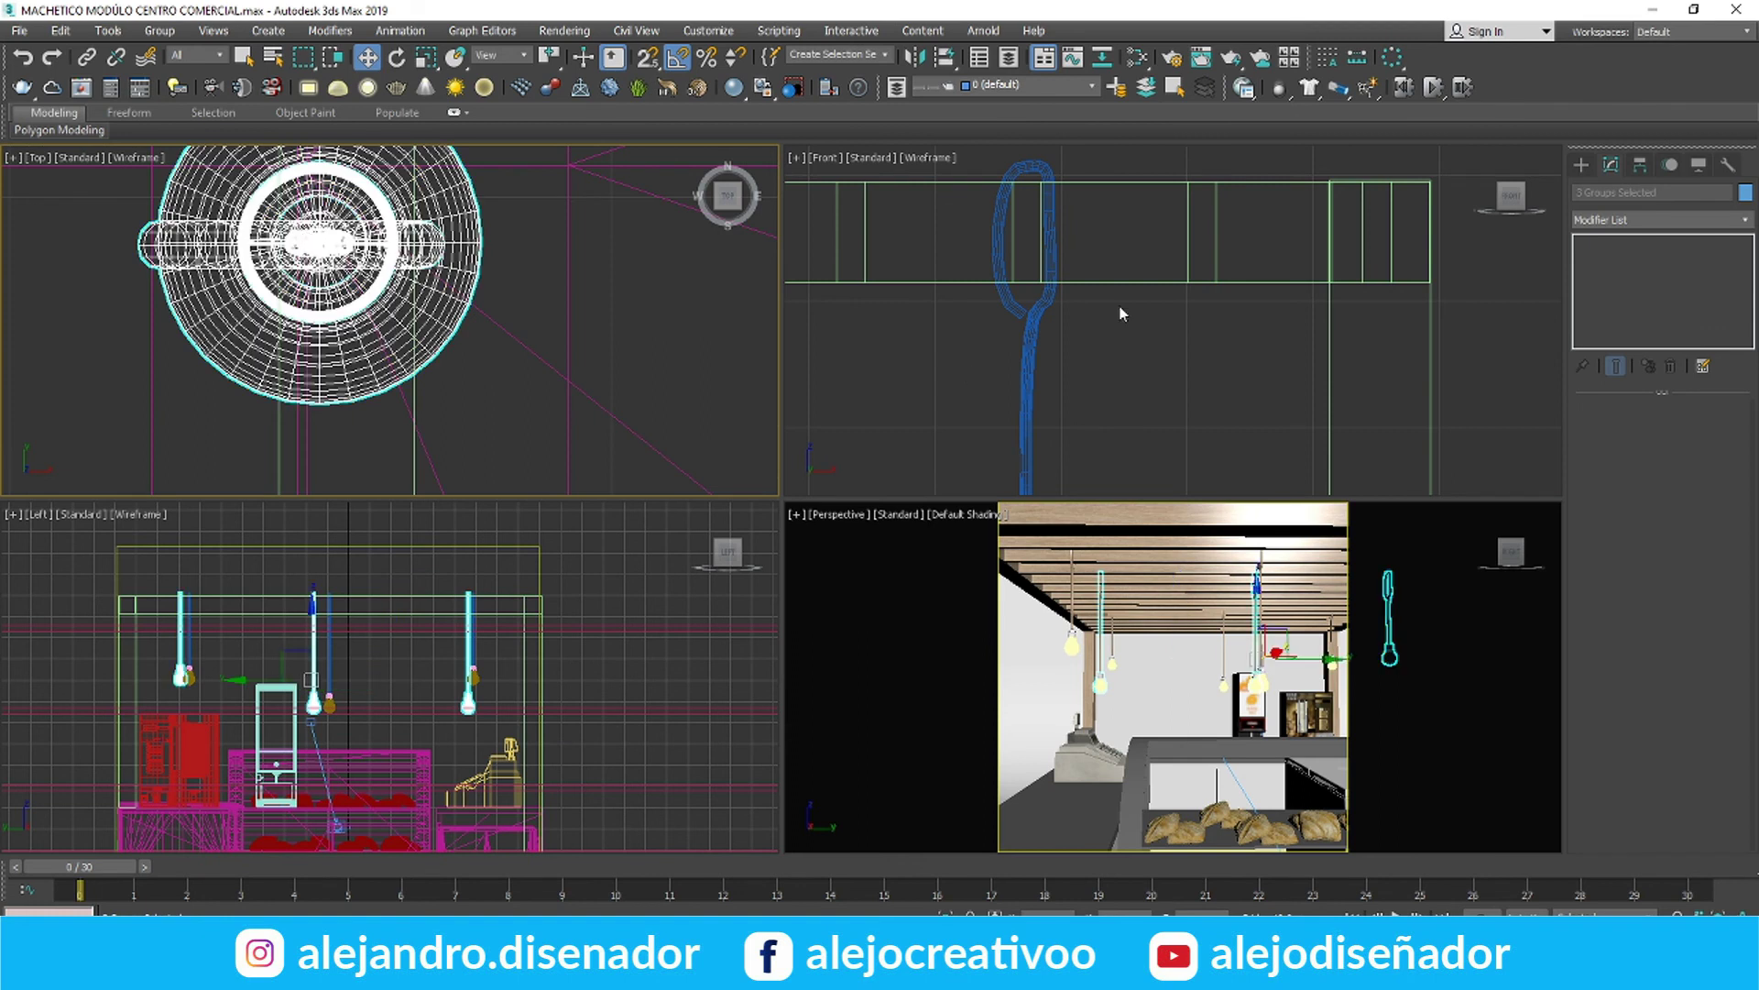
scroll(1119, 310, down, 3)
middle_drag(1119, 311, 1273, 260)
drag(1024, 440, 1018, 440)
scroll(1098, 328, down, 3)
scroll(466, 374, down, 8)
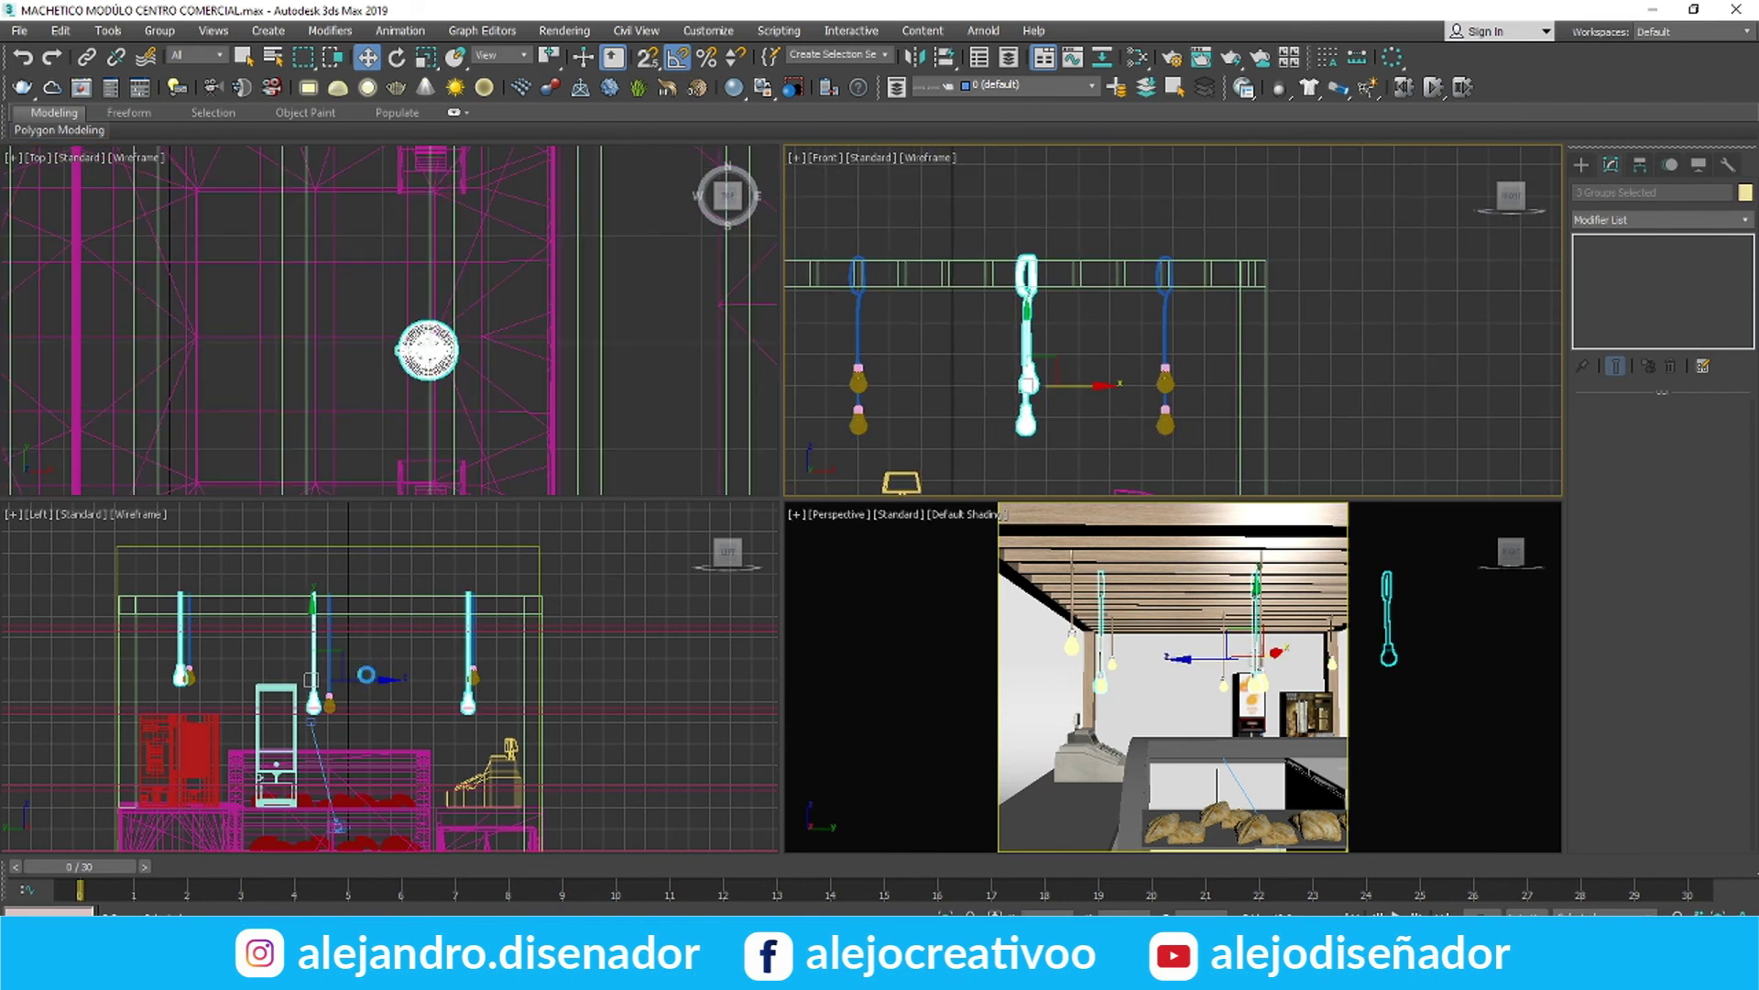
Copy the three selected lamps to a fourth row at the back end of the pergola
scroll(465, 380, down, 8)
middle_drag(465, 380, 516, 184)
scroll(563, 314, down, 2)
shift+drag(564, 316, 385, 317)
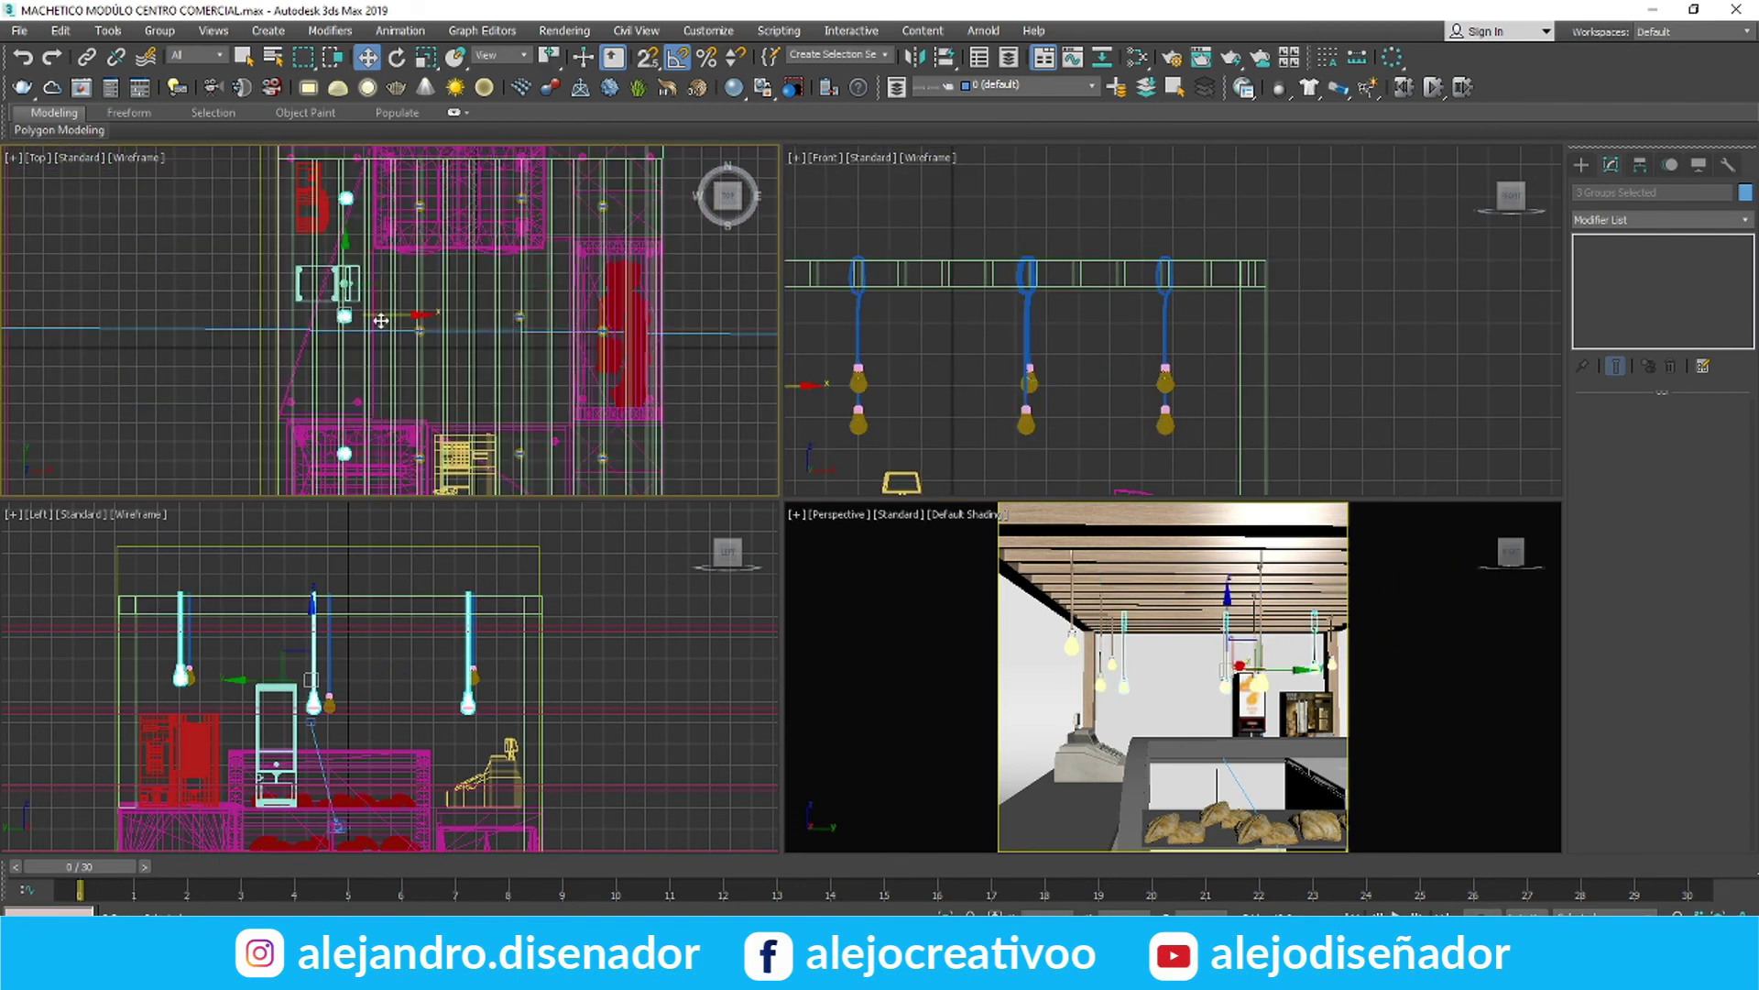
click(881, 564)
Show the kiosk through PhysCamera001 in a maximized viewport and save the scene
click(1091, 759)
click(824, 515)
click(1082, 533)
click(916, 540)
key(alt+w)
click(19, 31)
click(56, 187)
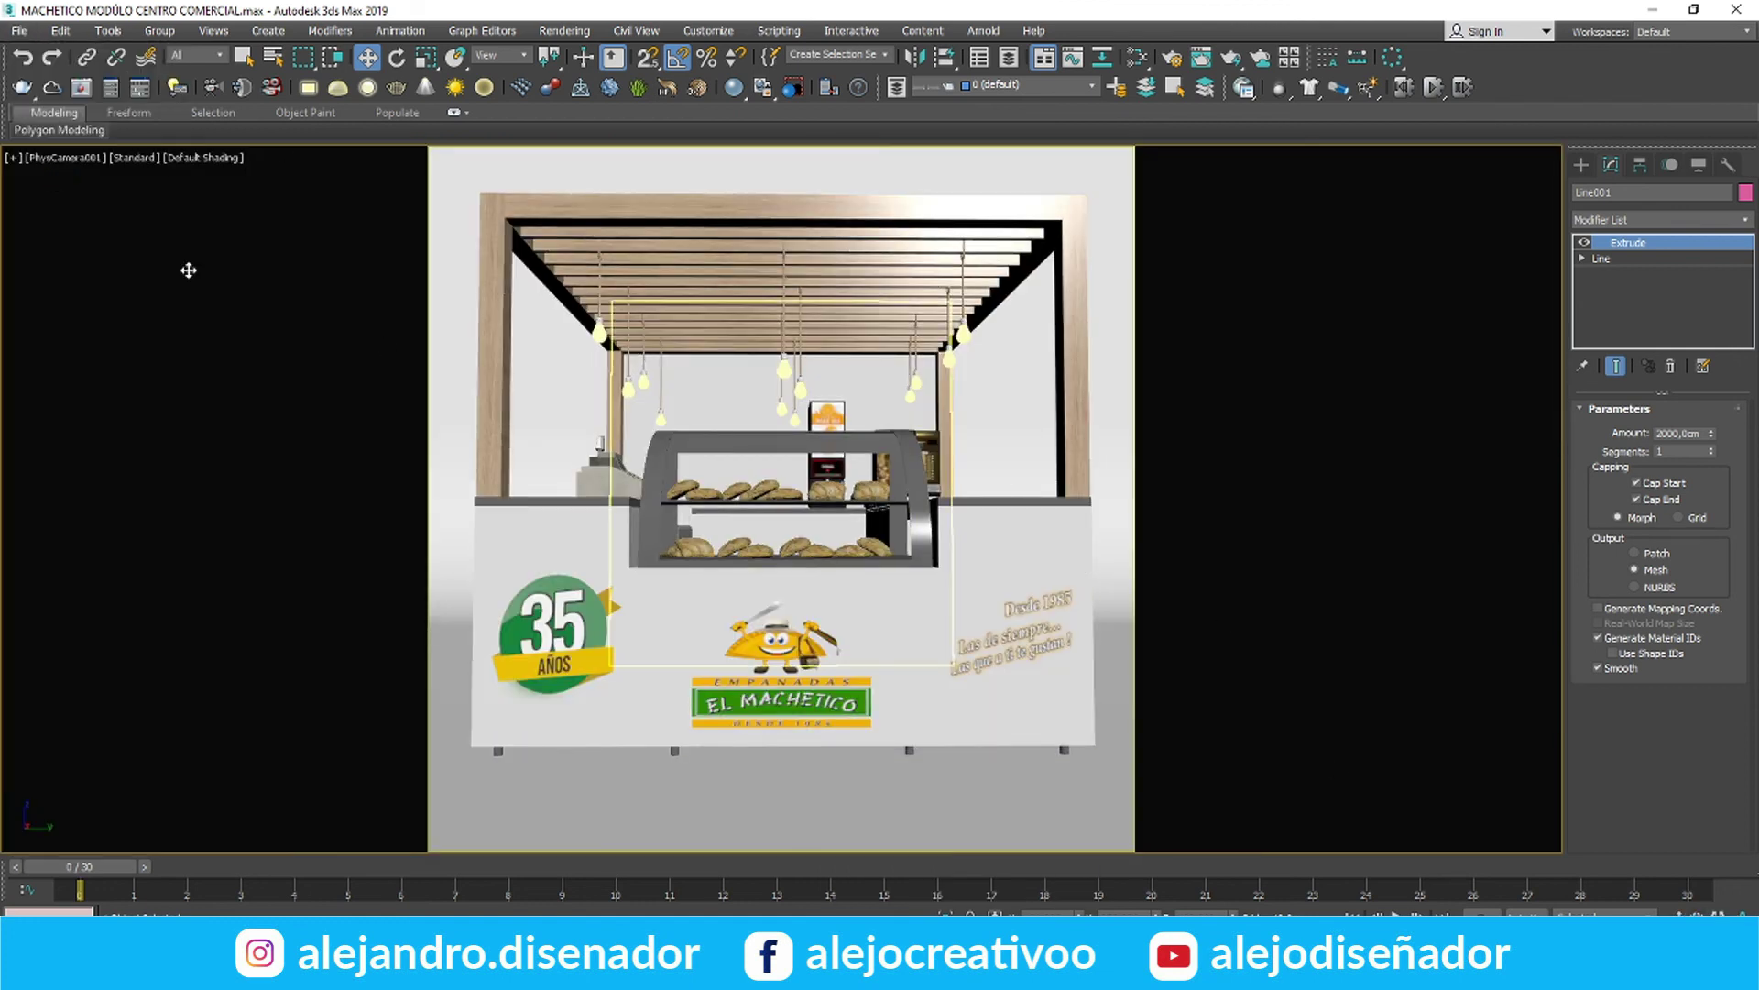
Start a V-Ray test render of the front camera view, cancel it and close the render windows
click(23, 88)
click(291, 39)
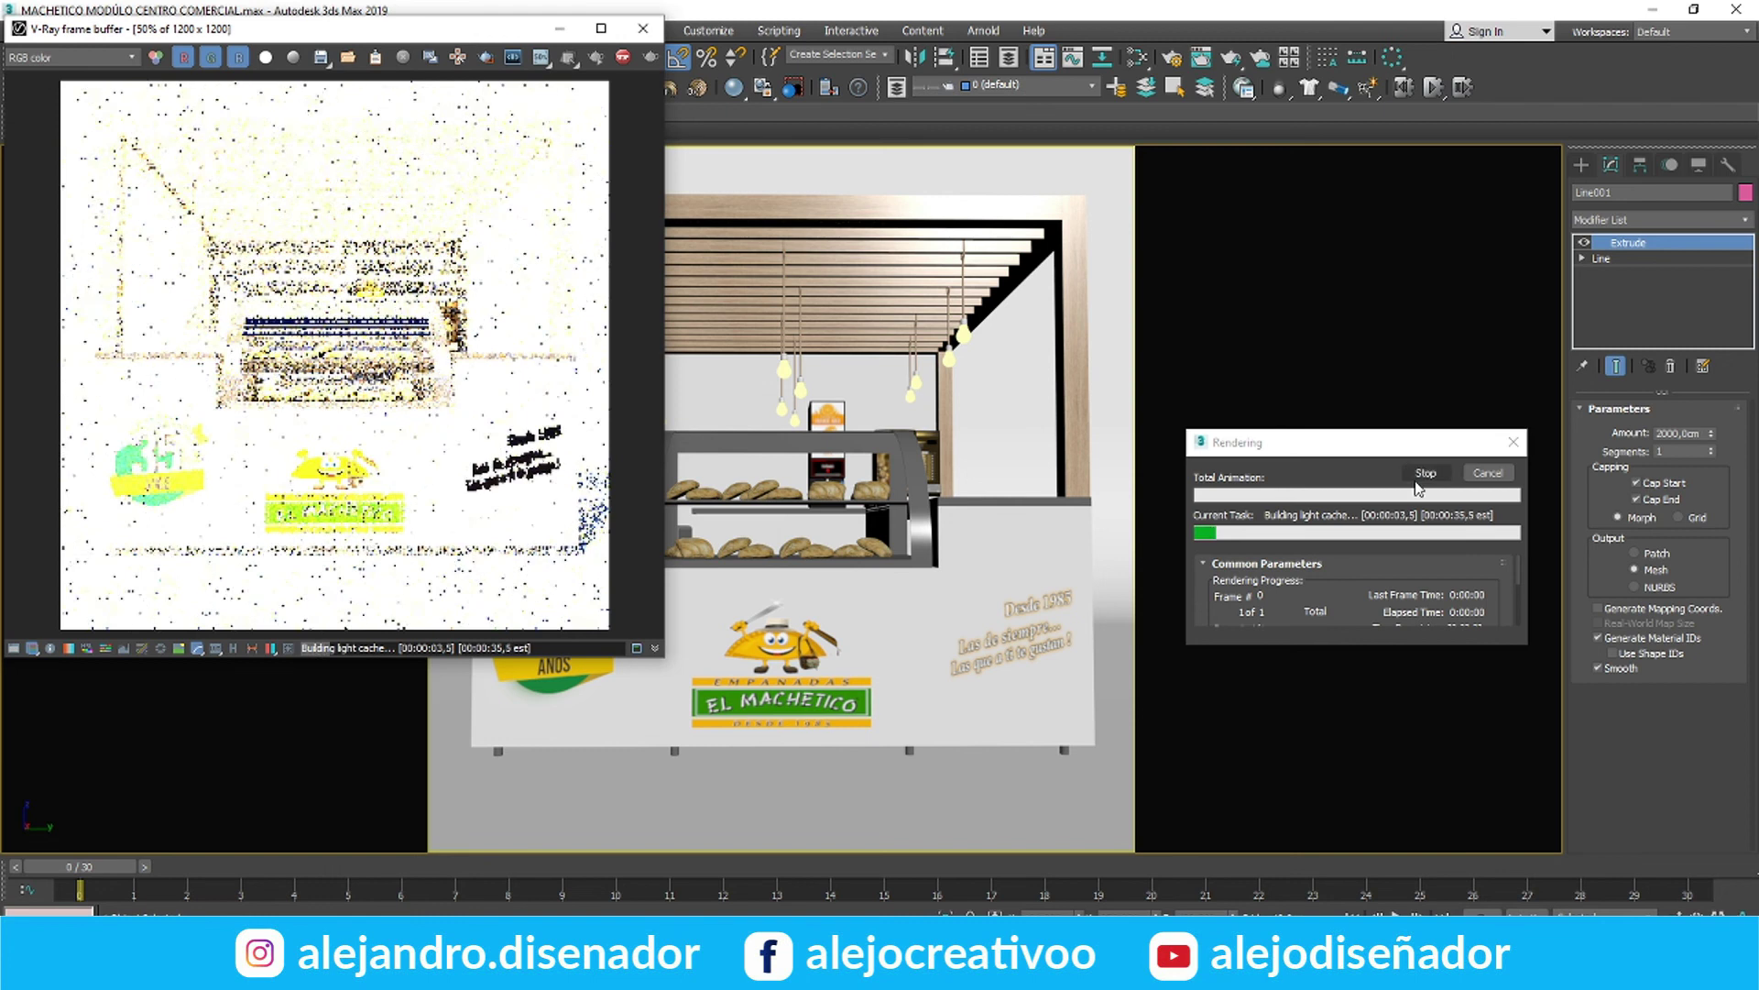
click(1488, 473)
click(643, 28)
key(alt+w)
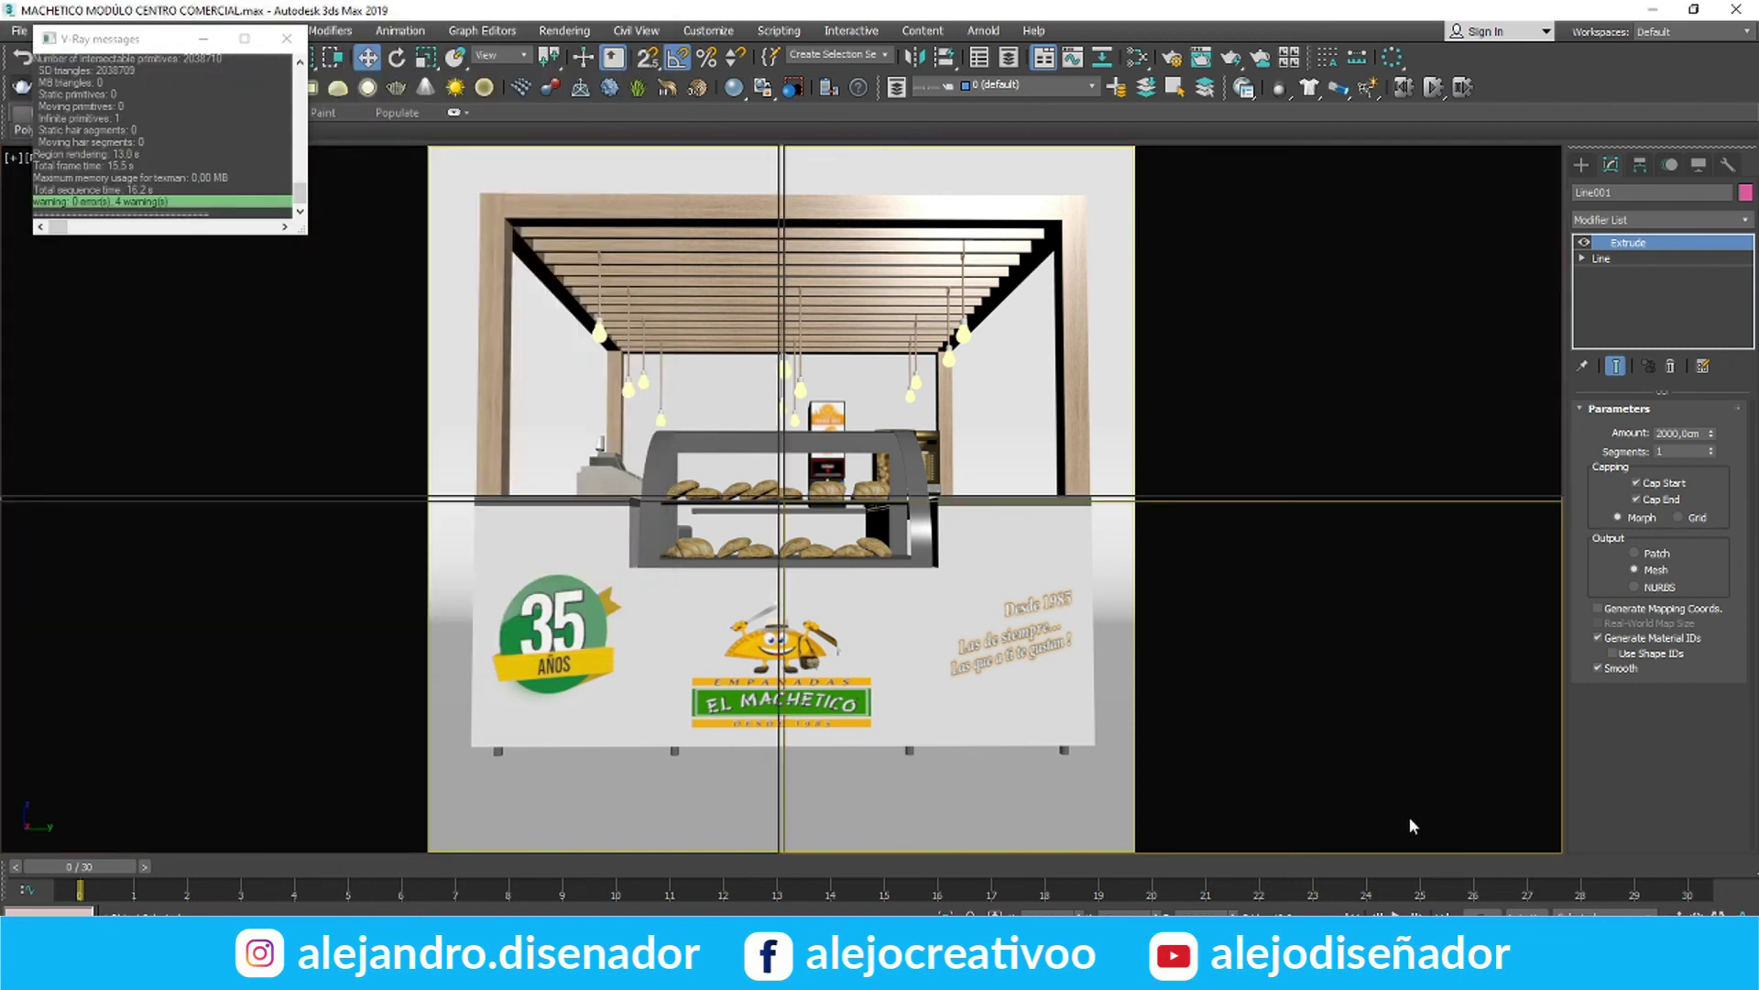
click(288, 40)
Select the physical camera in front of the kiosk and set its aperture to f/11
scroll(385, 353, down, 2)
click(662, 343)
scroll(385, 353, down, 3)
middle_drag(42, 342, 221, 342)
drag(33, 342, 33, 348)
click(693, 348)
scroll(1622, 605, down, 5)
scroll(1623, 605, up, 2)
double_click(1682, 596)
text(11)
key(Return)
Check the dome light's settings, run a brief test render of the camera view and cancel it
click(740, 365)
click(747, 358)
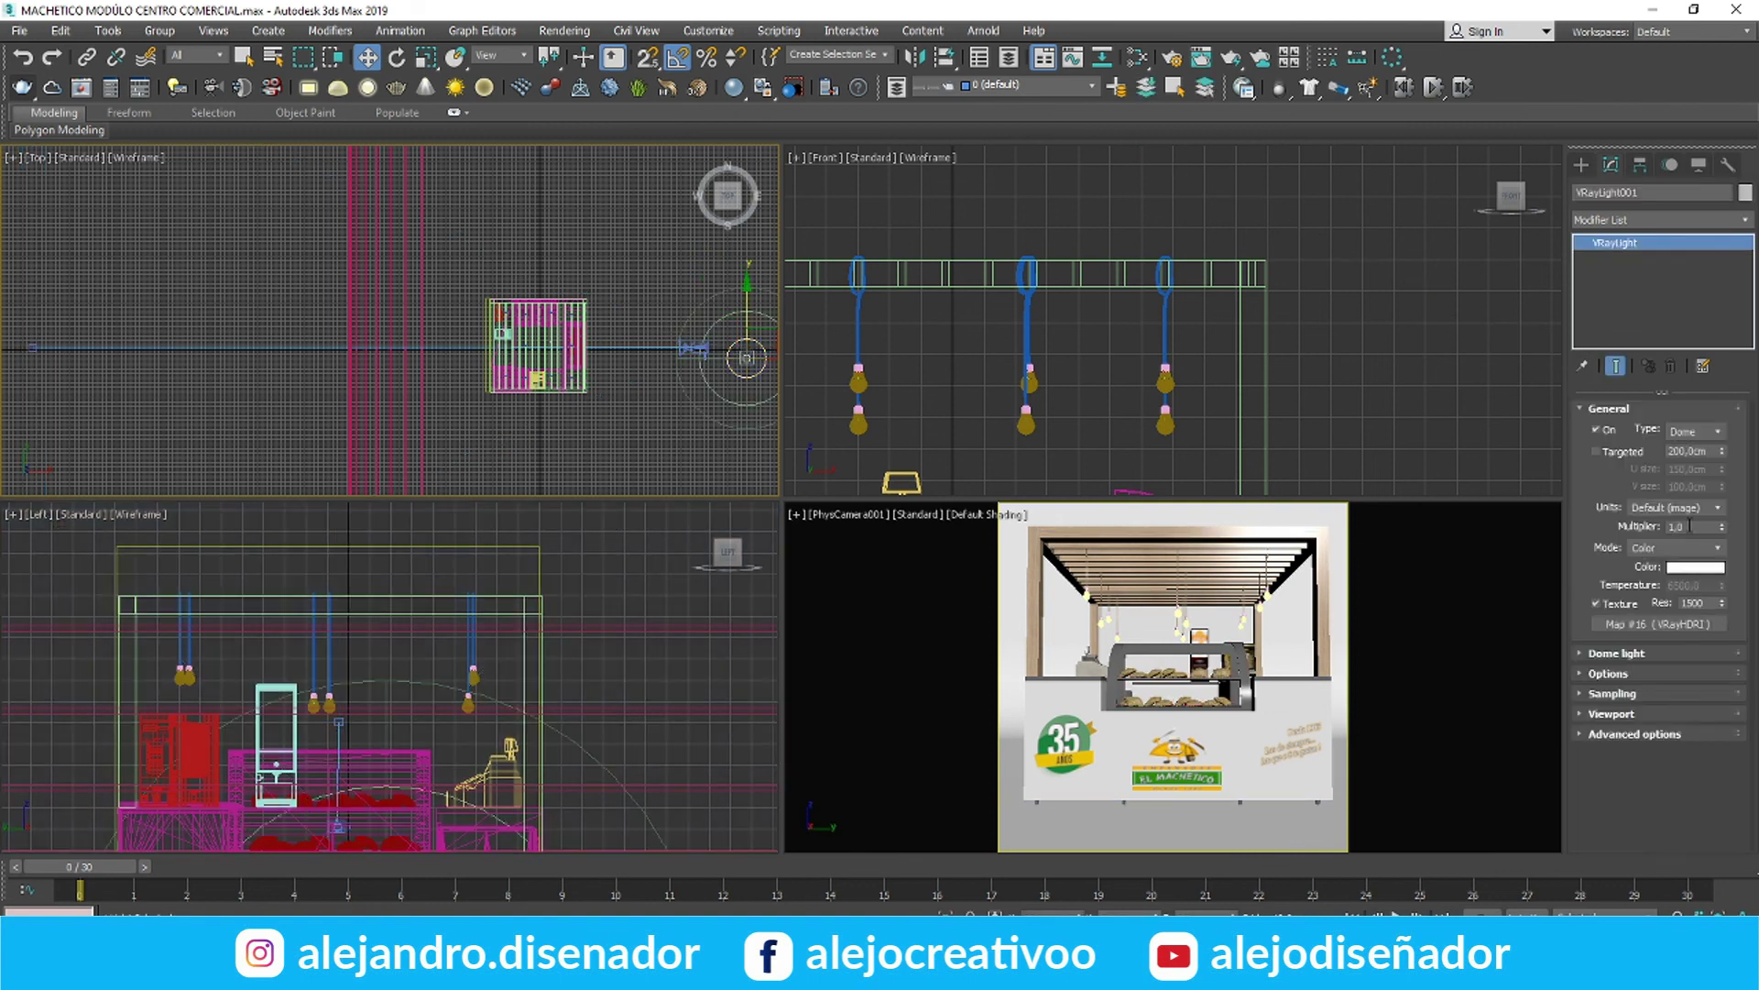
click(897, 636)
key(shift+q)
click(1489, 474)
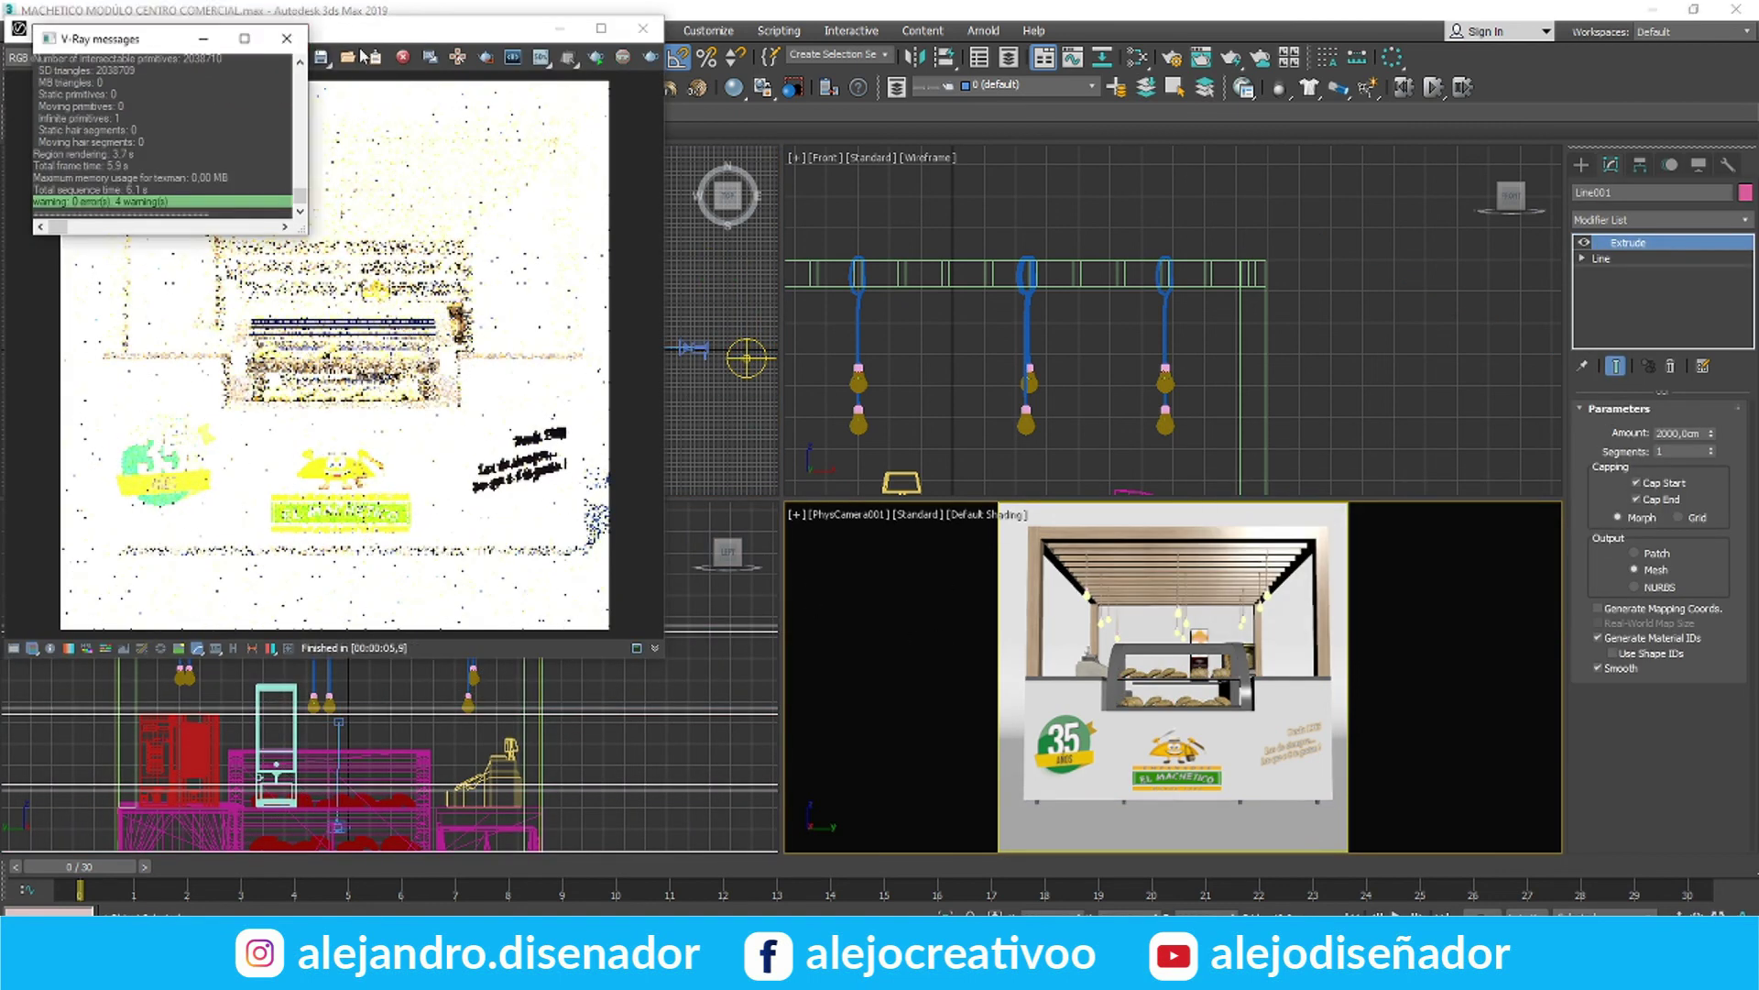
click(646, 25)
click(288, 38)
Try a different multiplier on the VRay dome light and render the camera view again
click(696, 347)
scroll(1689, 629, down, 2)
click(748, 358)
drag(1697, 527, 1583, 599)
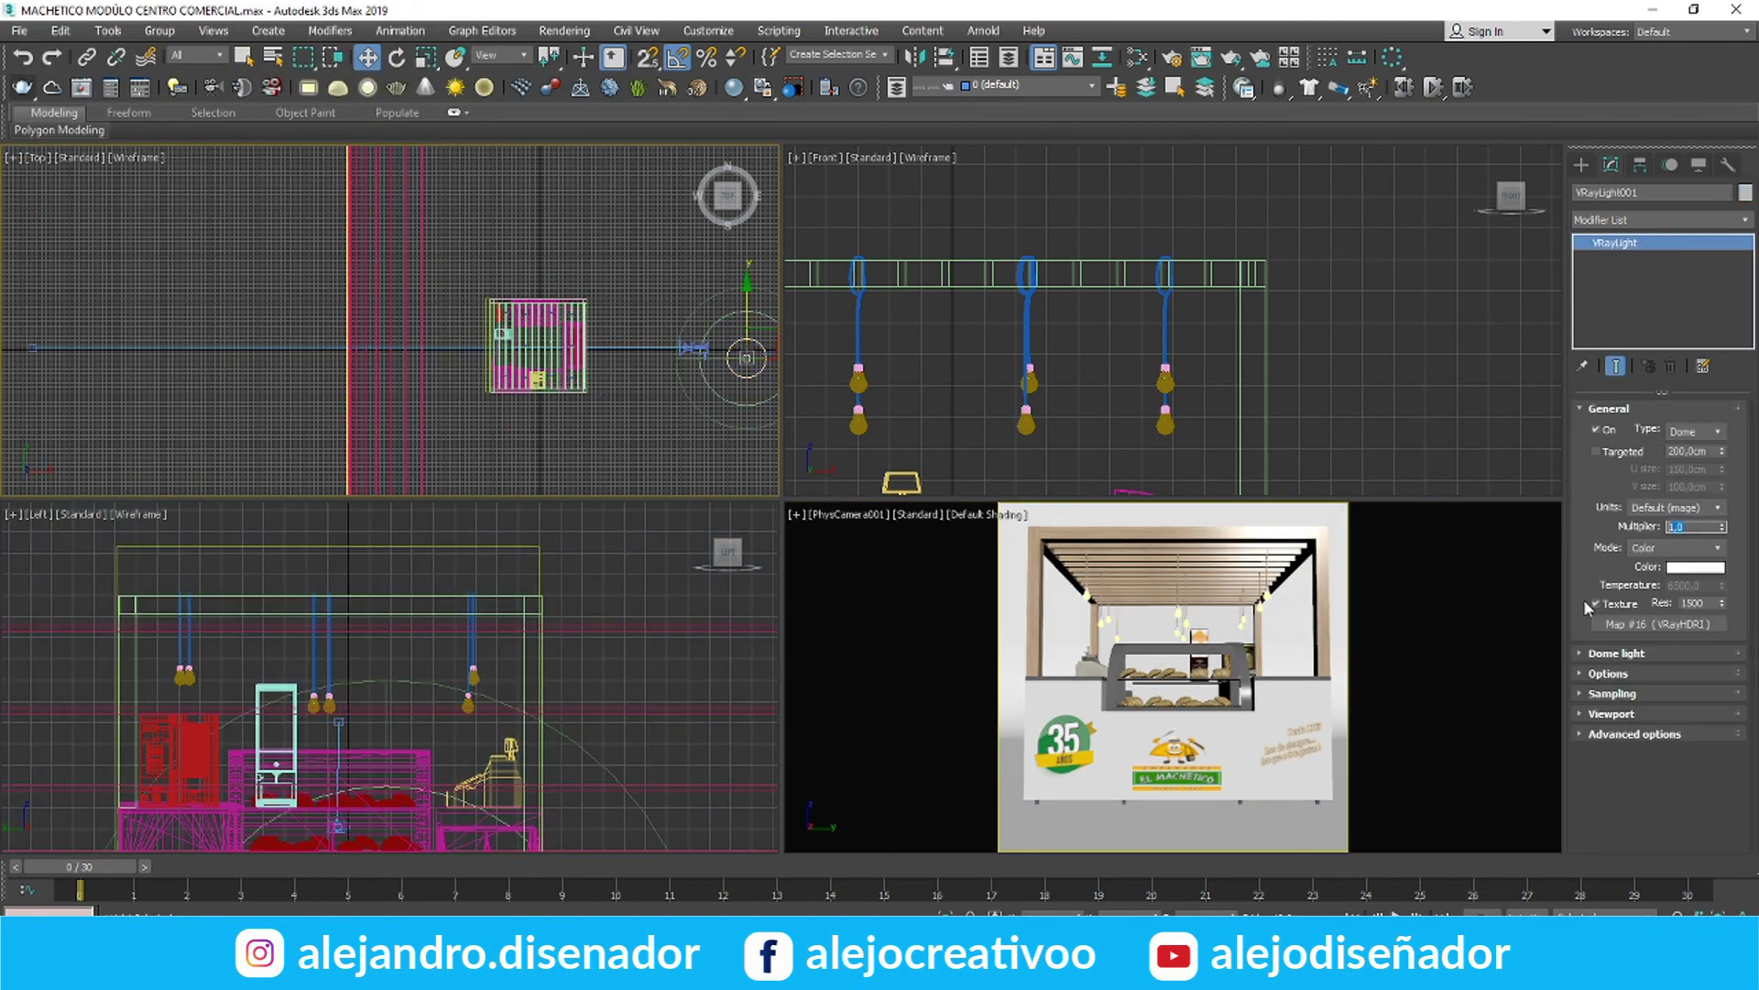
text(1)
click(864, 646)
key(shift+q)
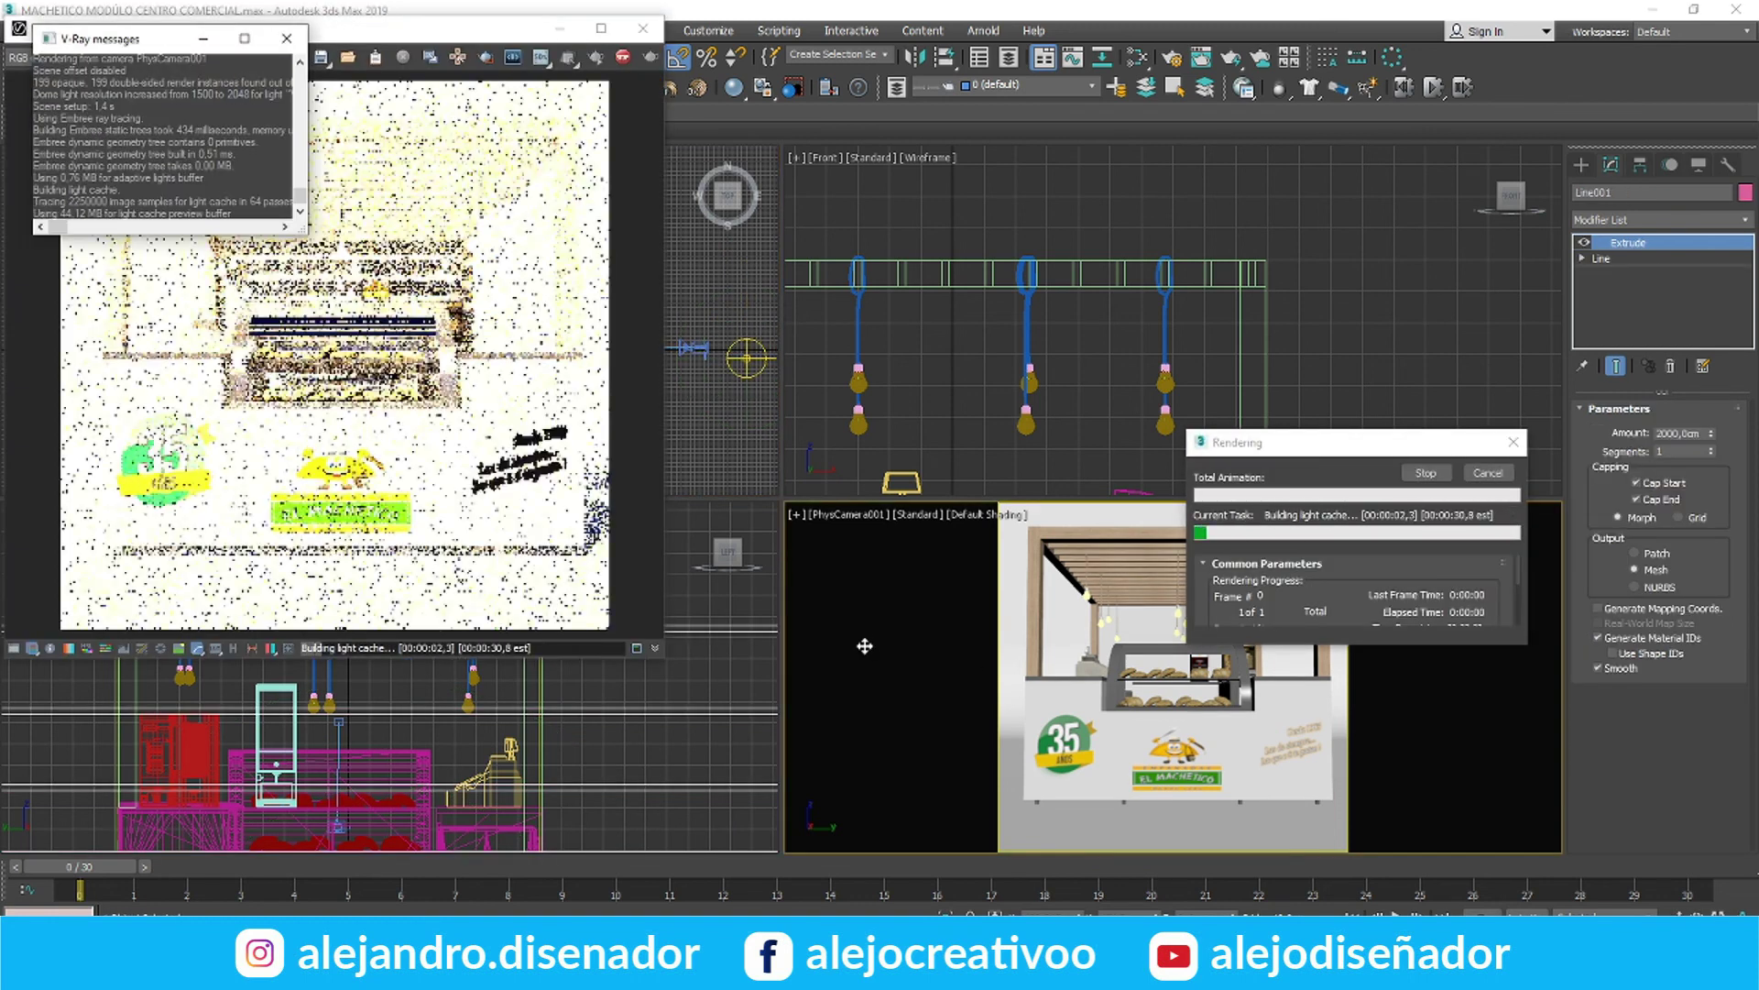
Enable the Exposure correction in the V-Ray frame buffer and keep its exposure at 0,00
click(934, 81)
click(679, 81)
mouse_move(800, 119)
mouse_down()
mouse_move(764, 125)
mouse_move(799, 124)
mouse_up()
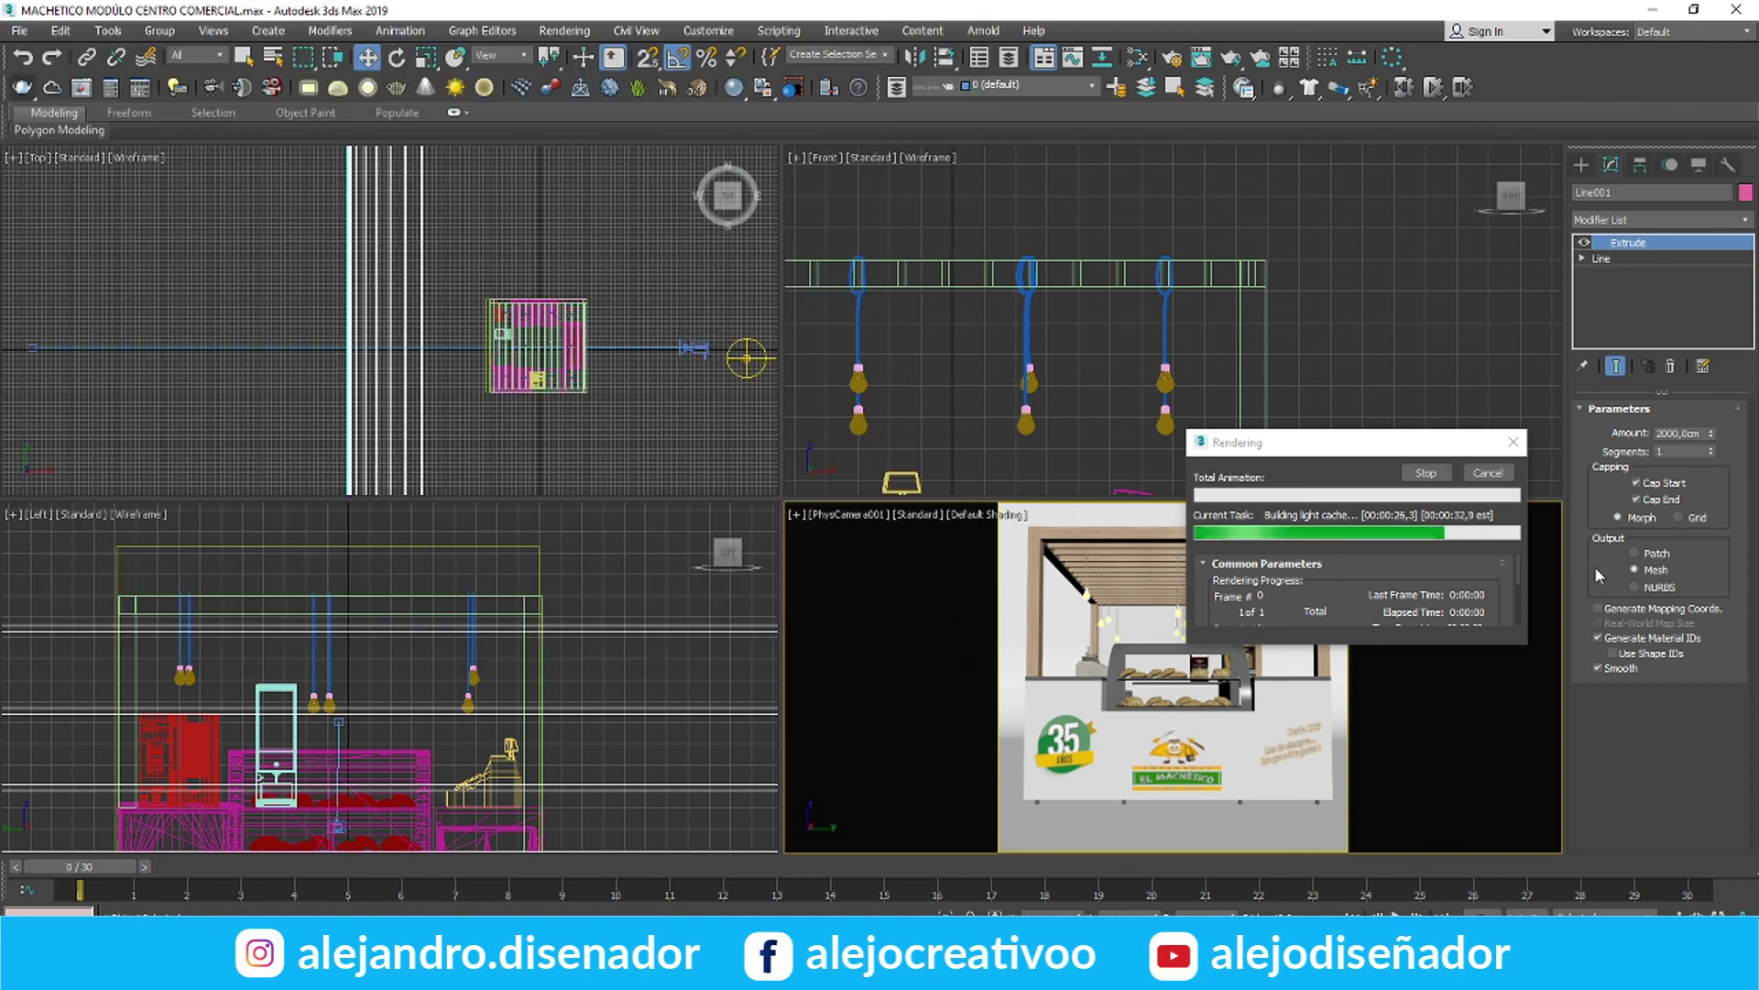
Set the dome light's multiplier to 0,05, test-render the camera view and cancel the render
key(m)
double_click(875, 151)
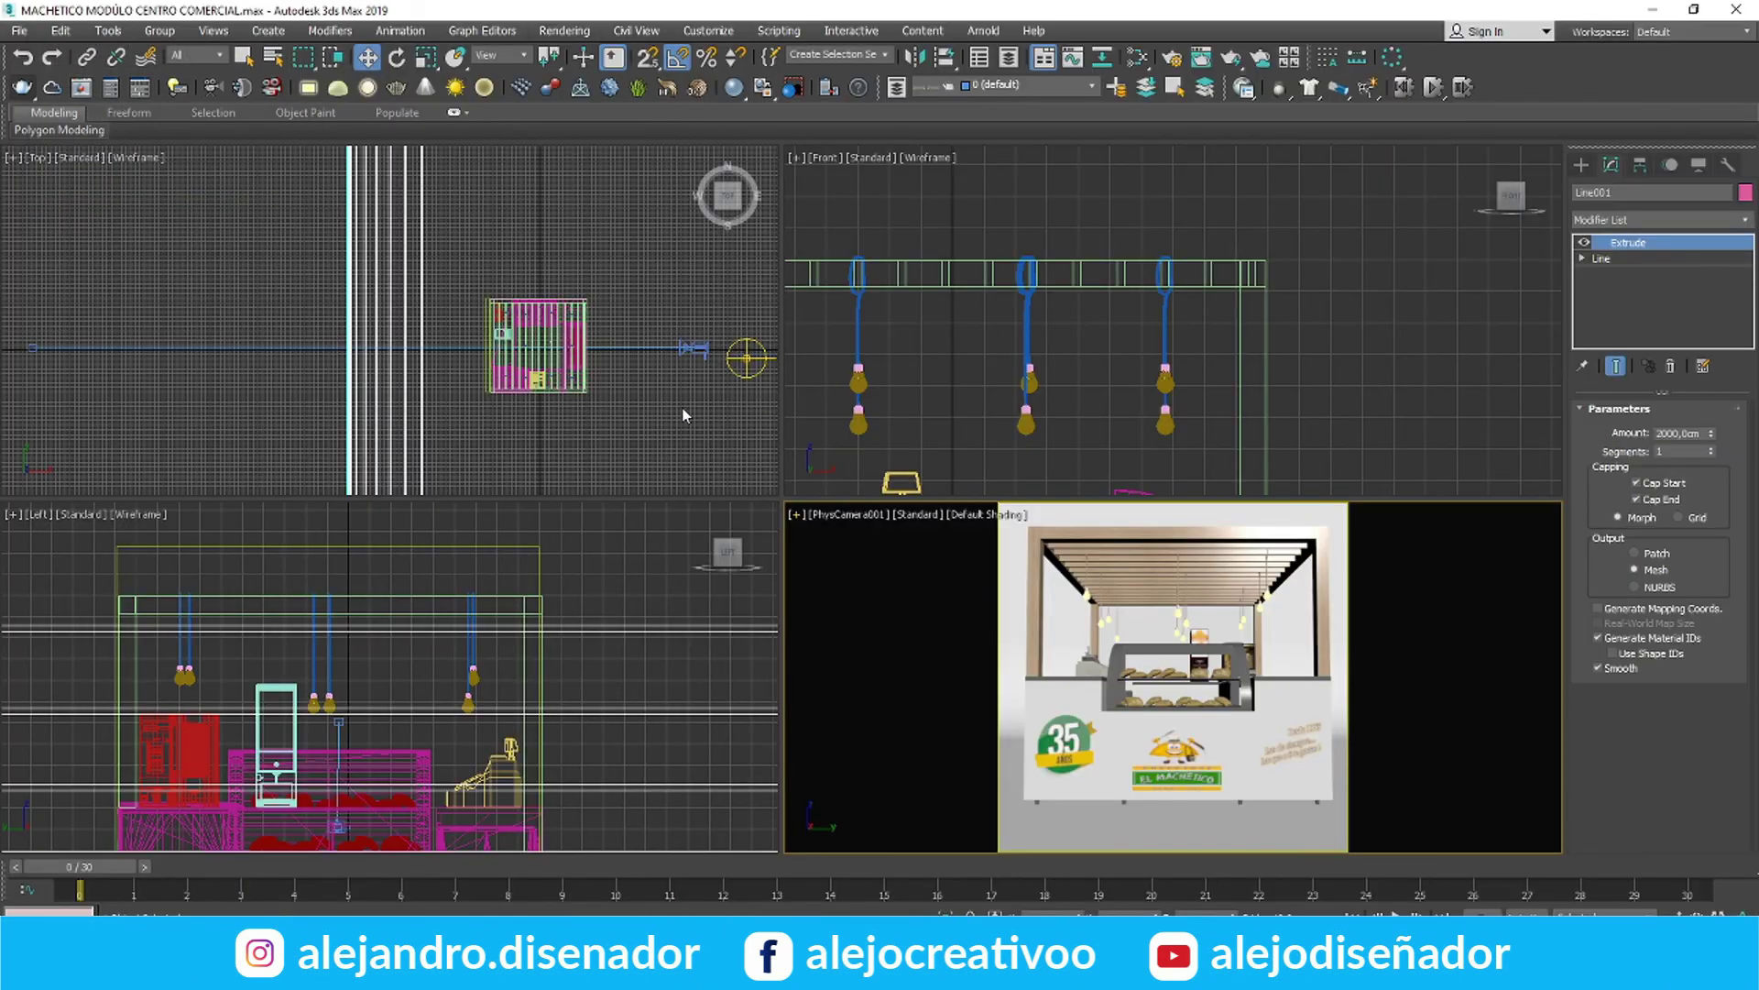
text(0,05)
key(Return)
key(shift+q)
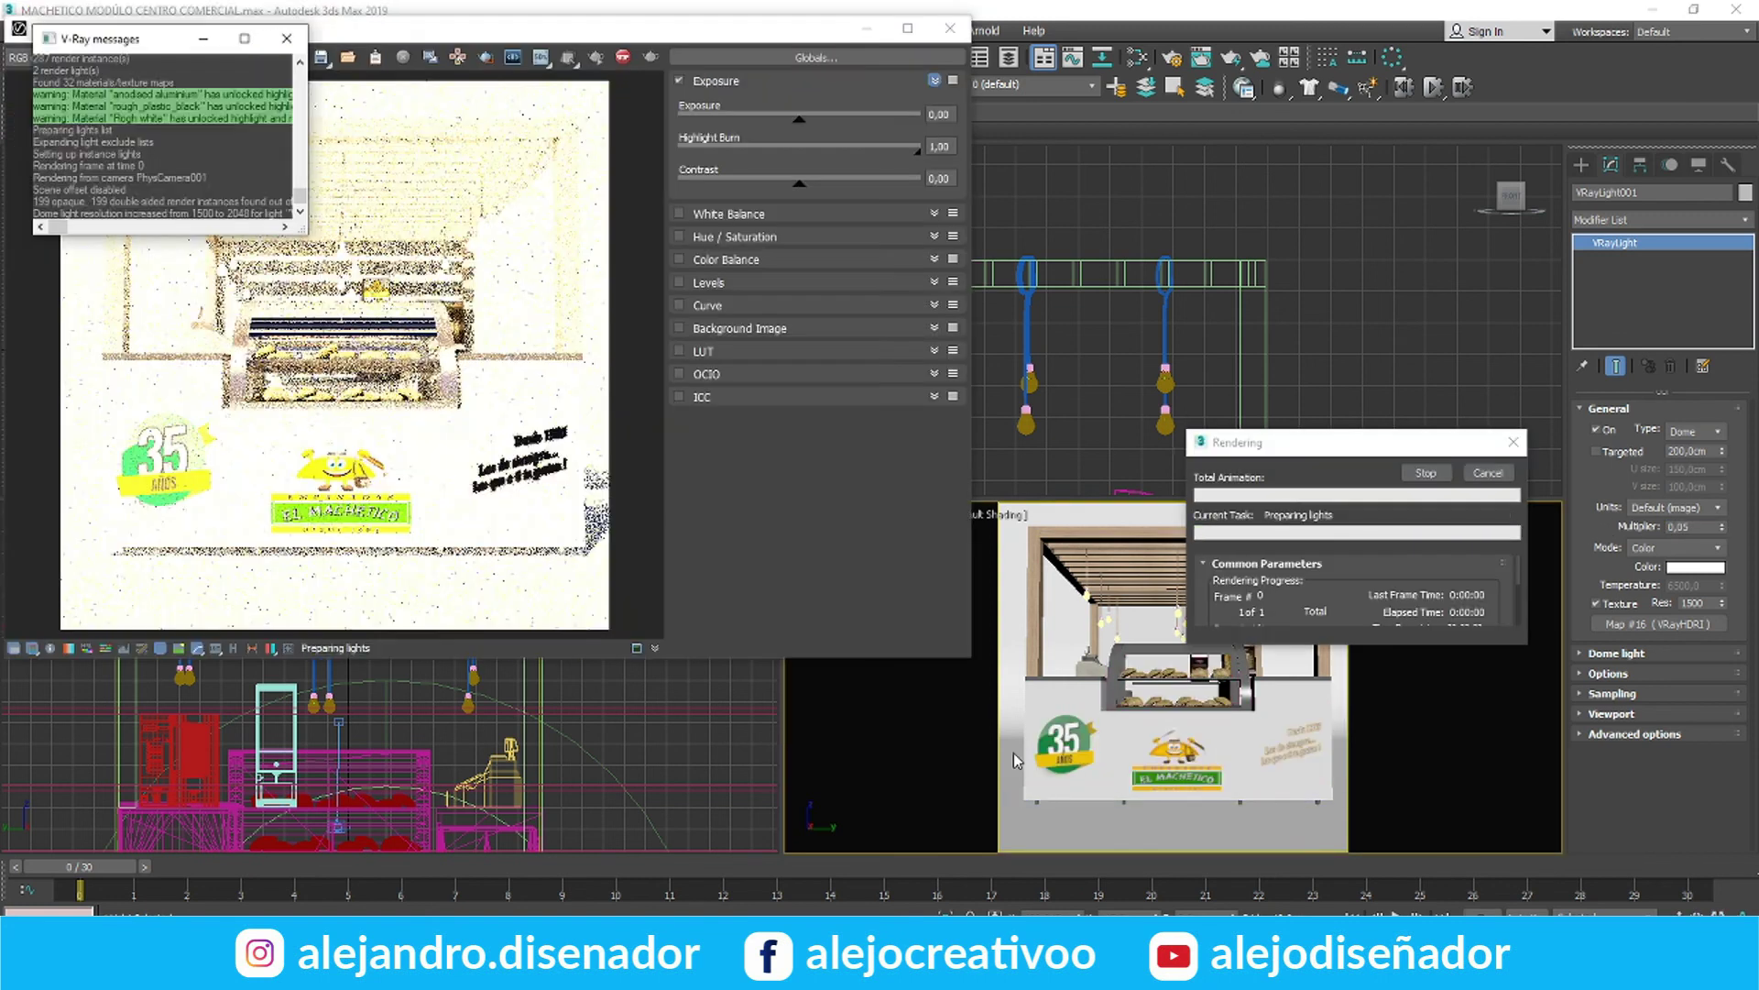
click(602, 511)
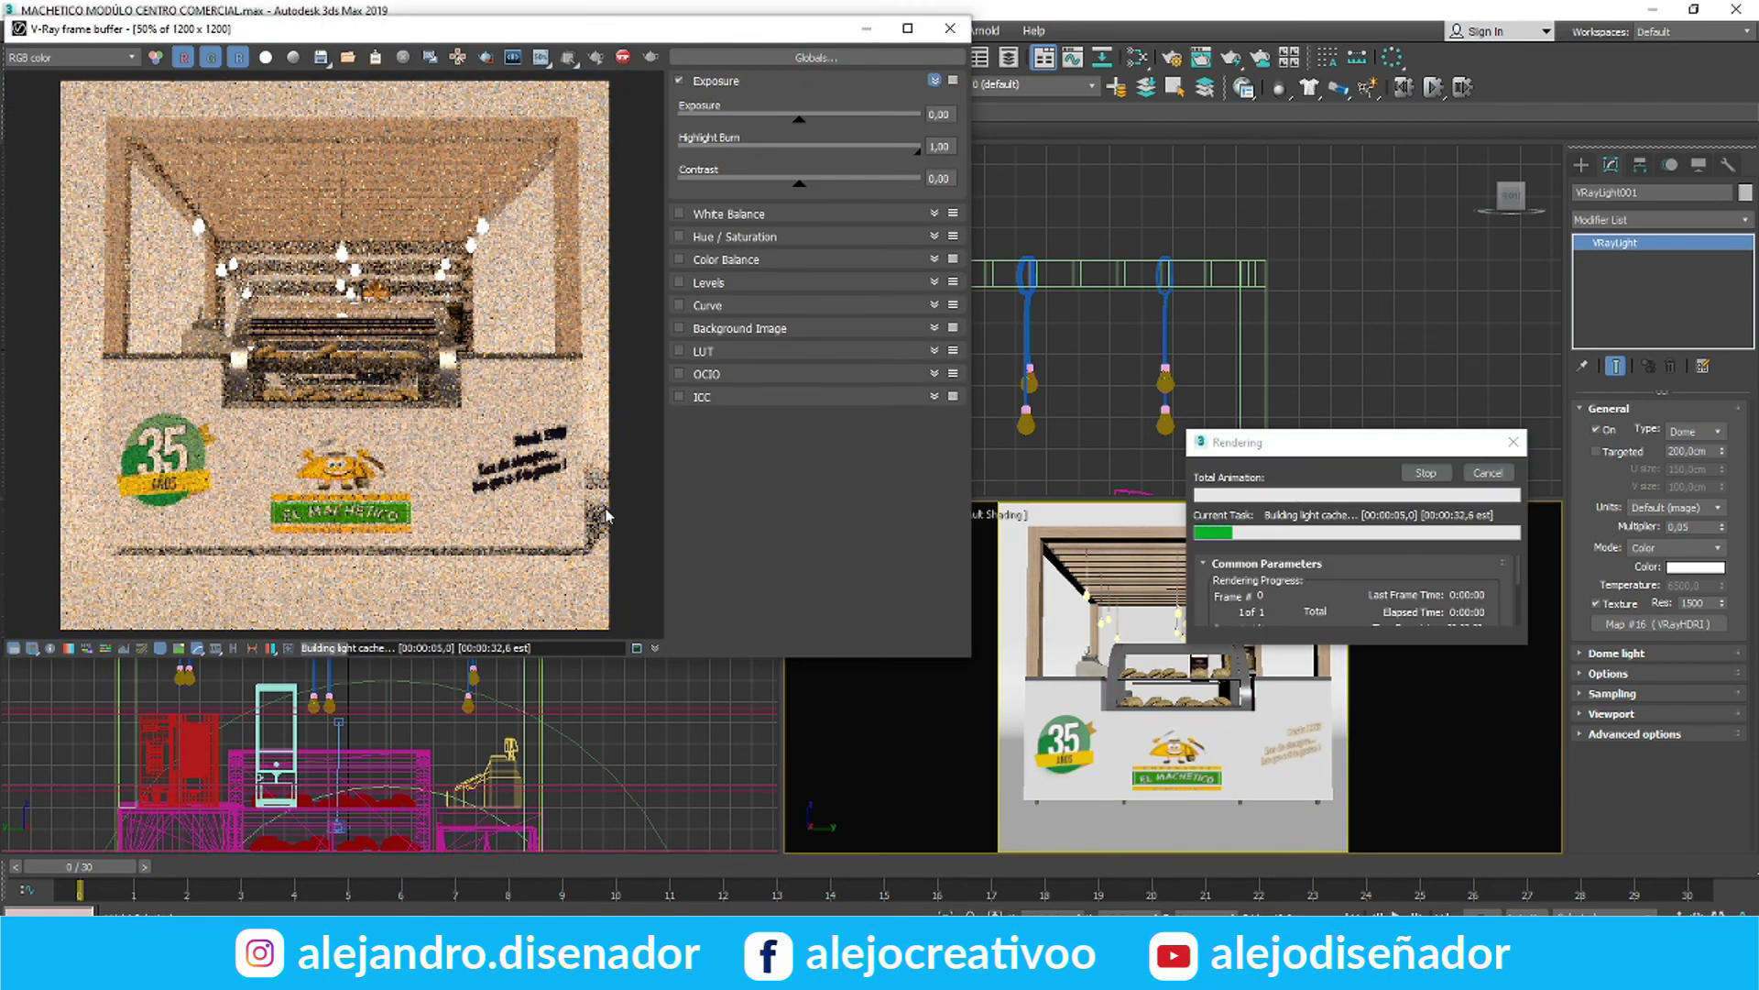
click(1500, 475)
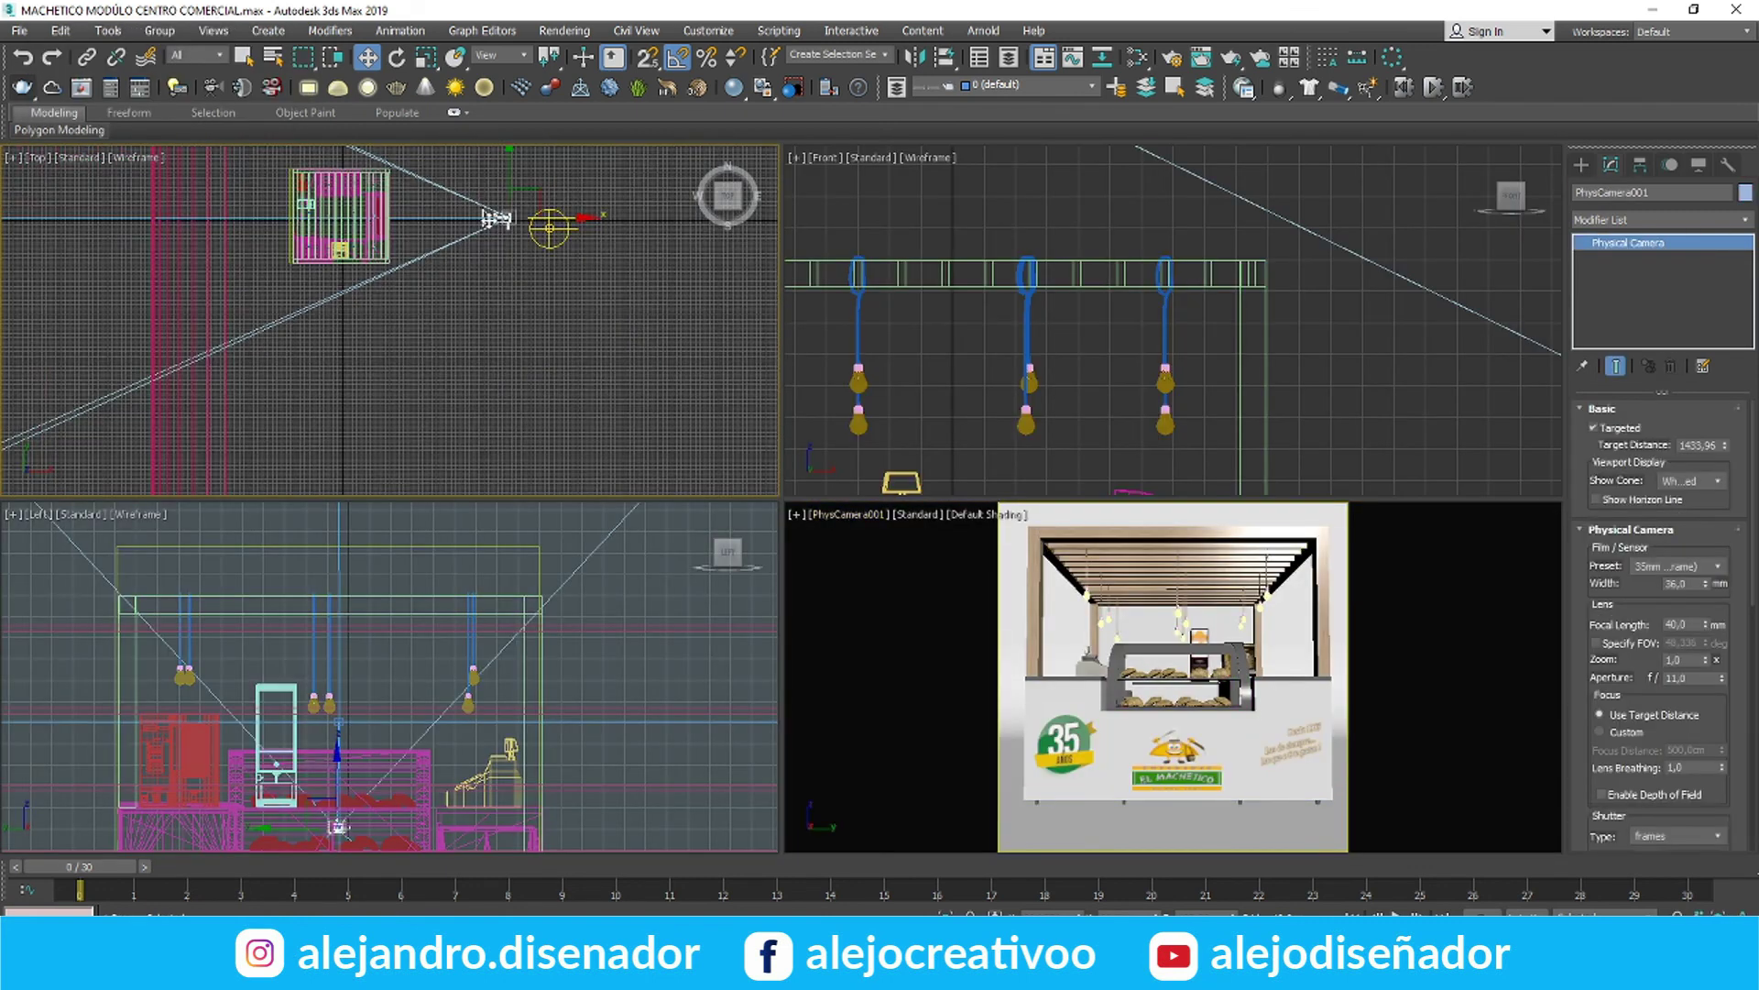
Copy the physical camera to an angled position off the kiosk's corner and look through the copy in a maximized viewport
mouse_move(504, 217)
shift+mouse_down()
mouse_move(495, 330)
mouse_move(401, 408)
shift+mouse_up()
click(882, 564)
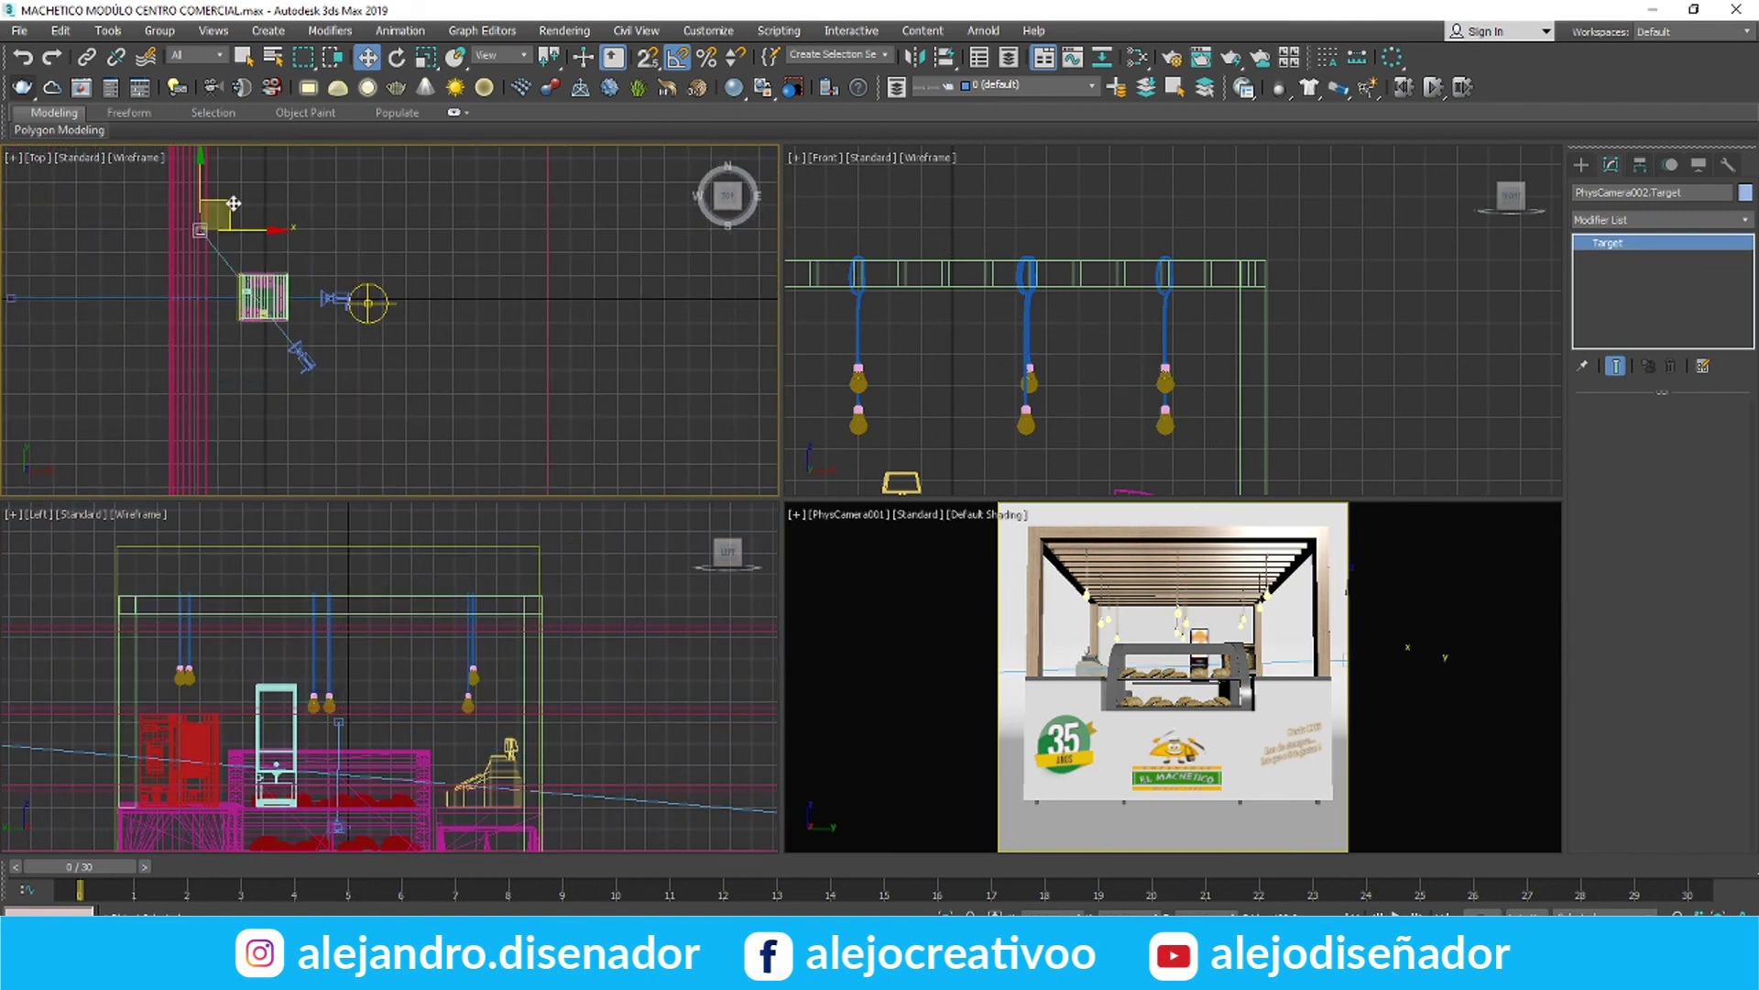
click(848, 514)
mouse_move(1008, 531)
click(1208, 552)
key(alt+w)
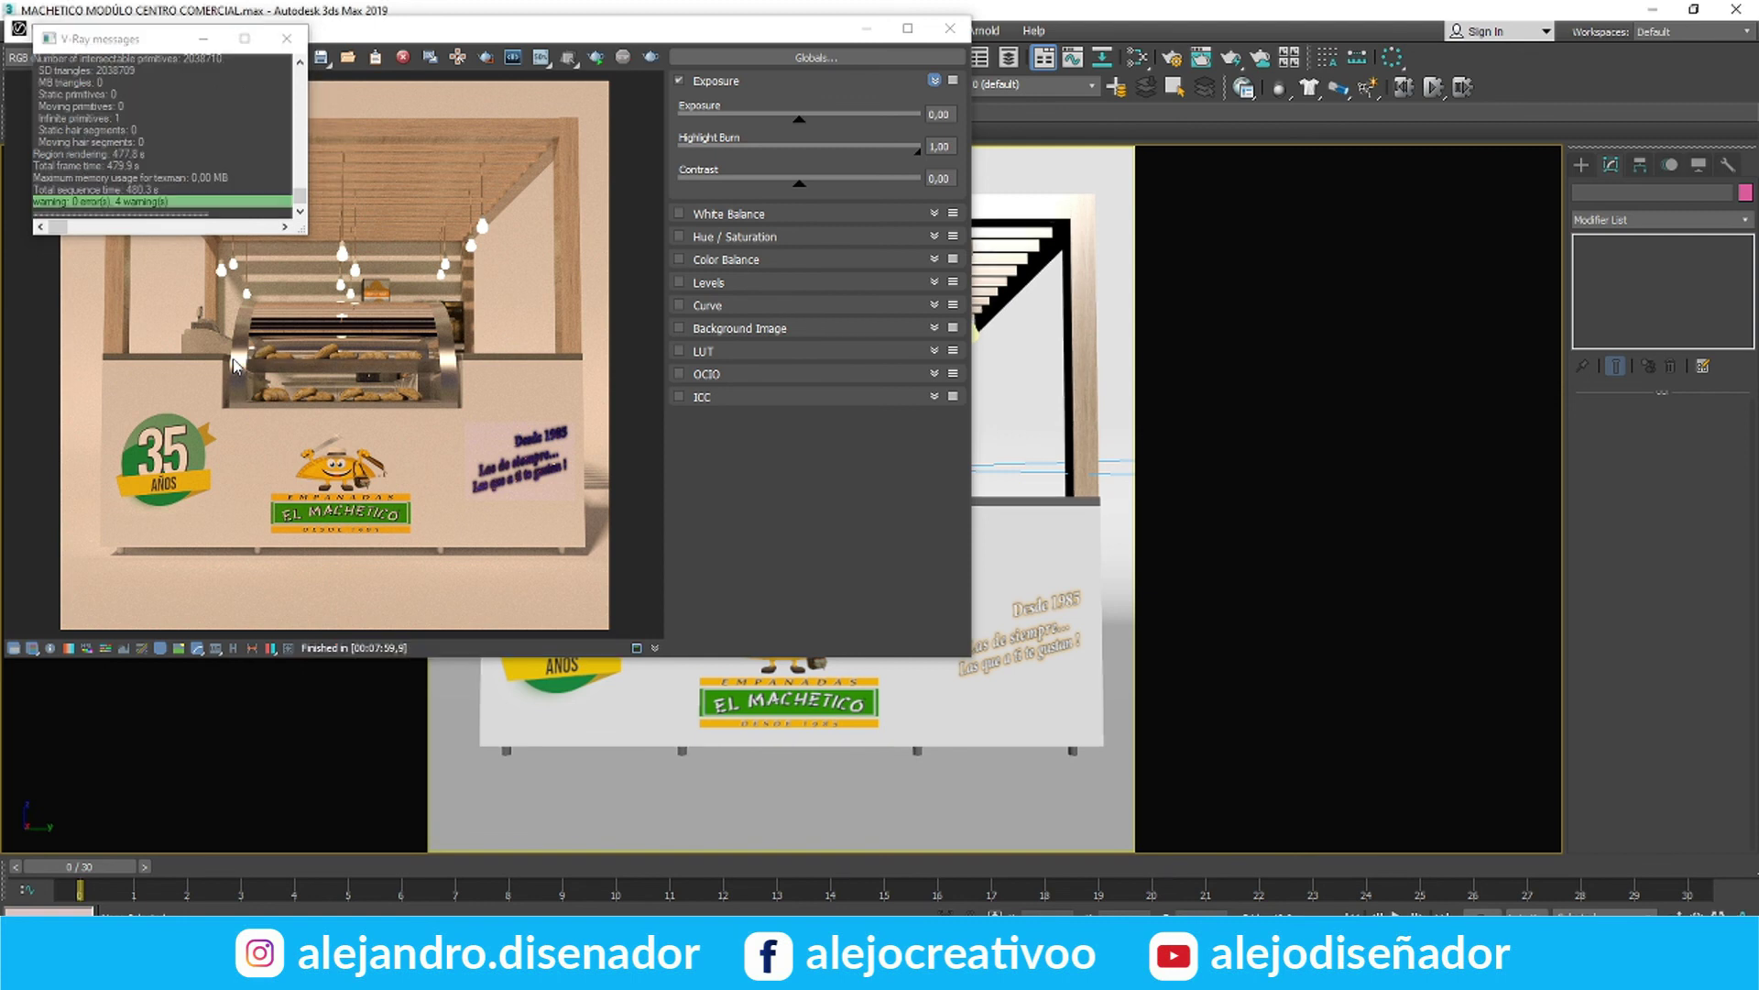
Inspect the slogan decal in the finished front render and close the frame buffer
click(552, 469)
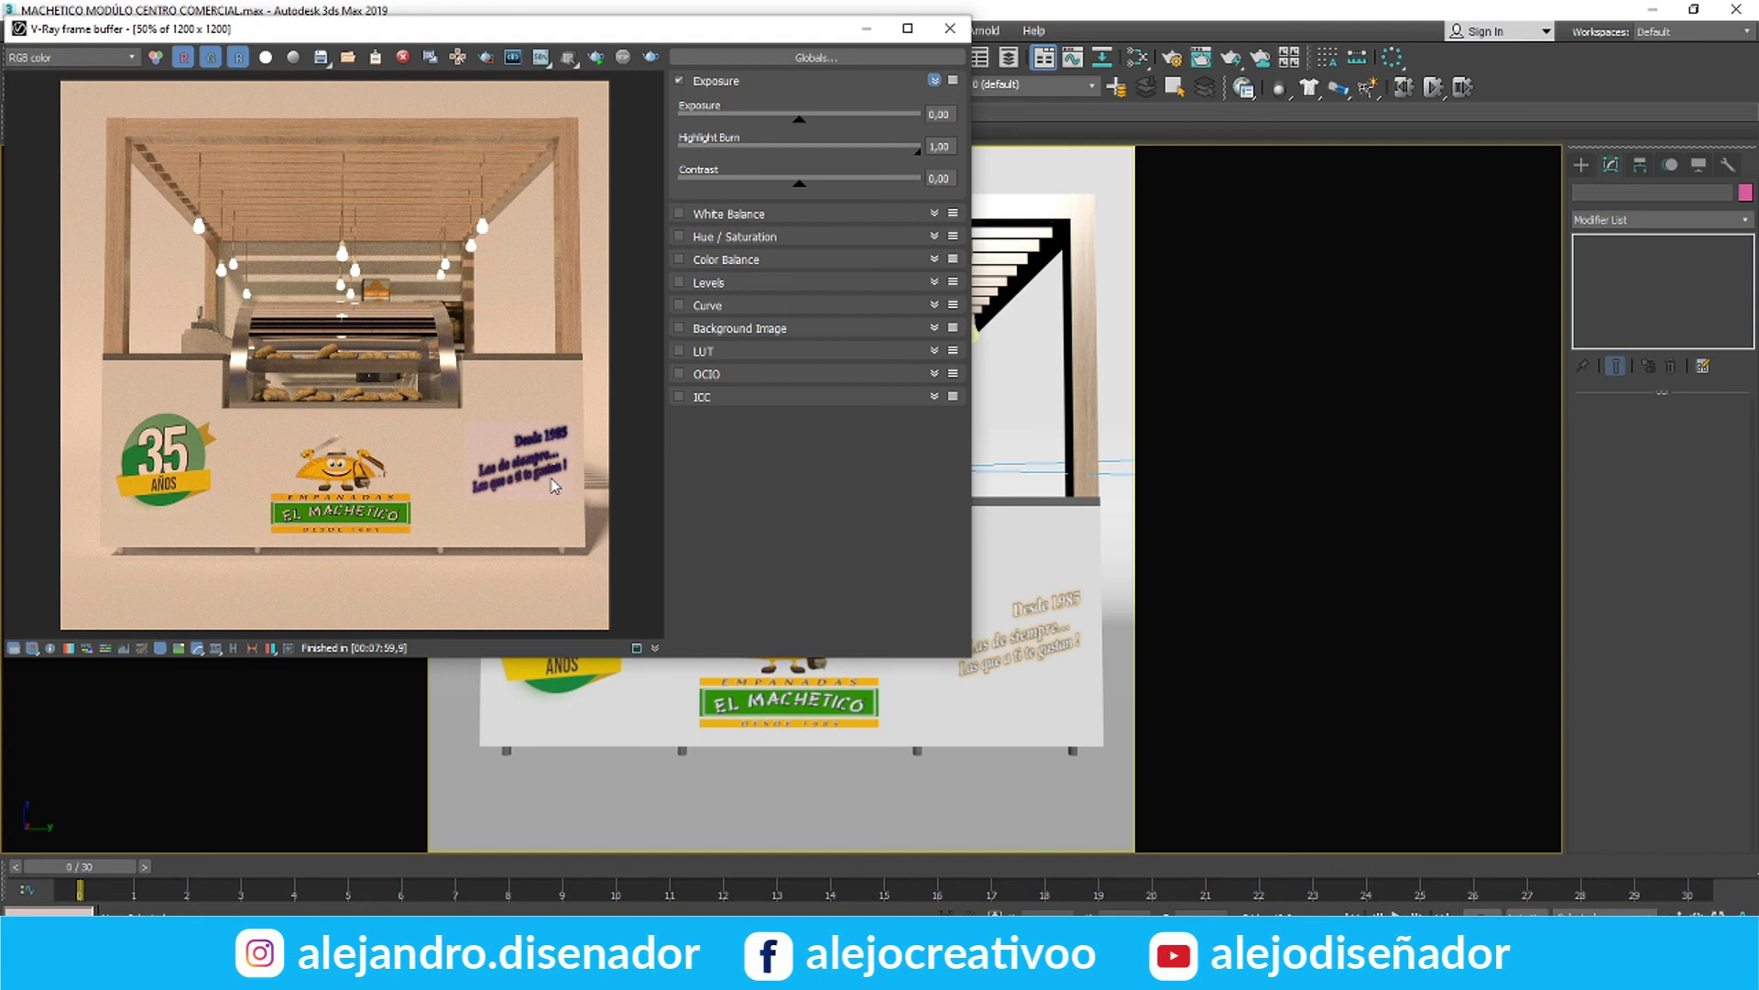
click(950, 30)
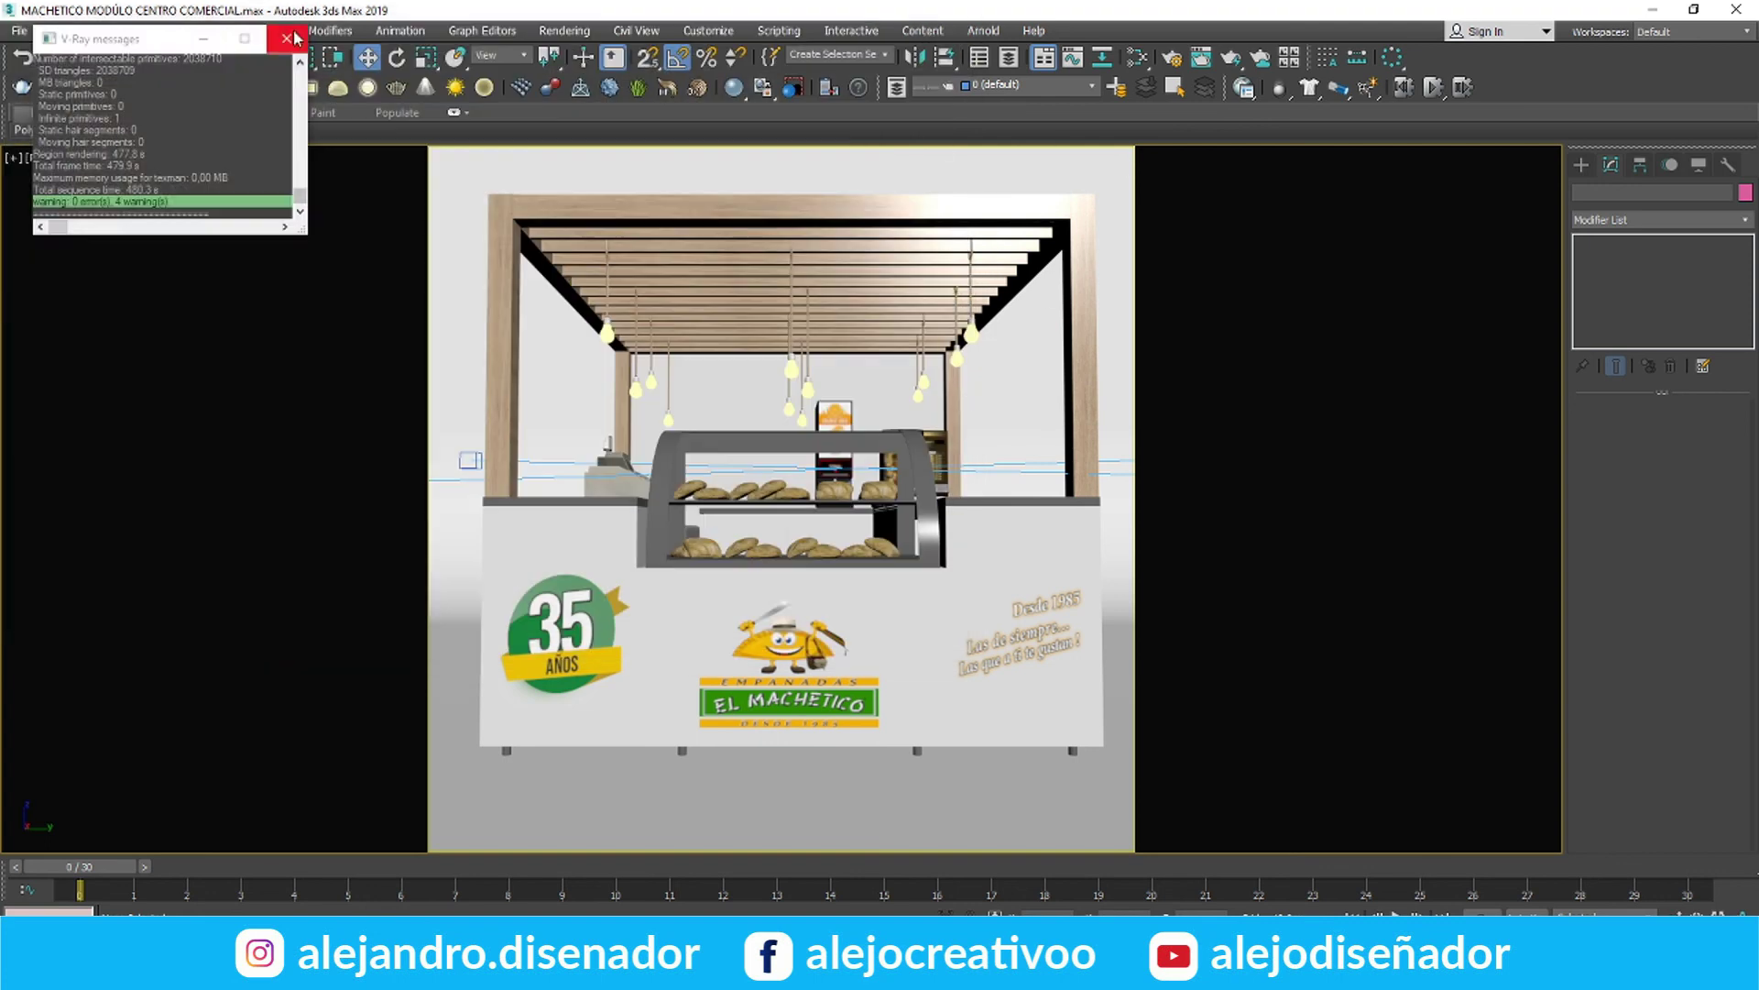